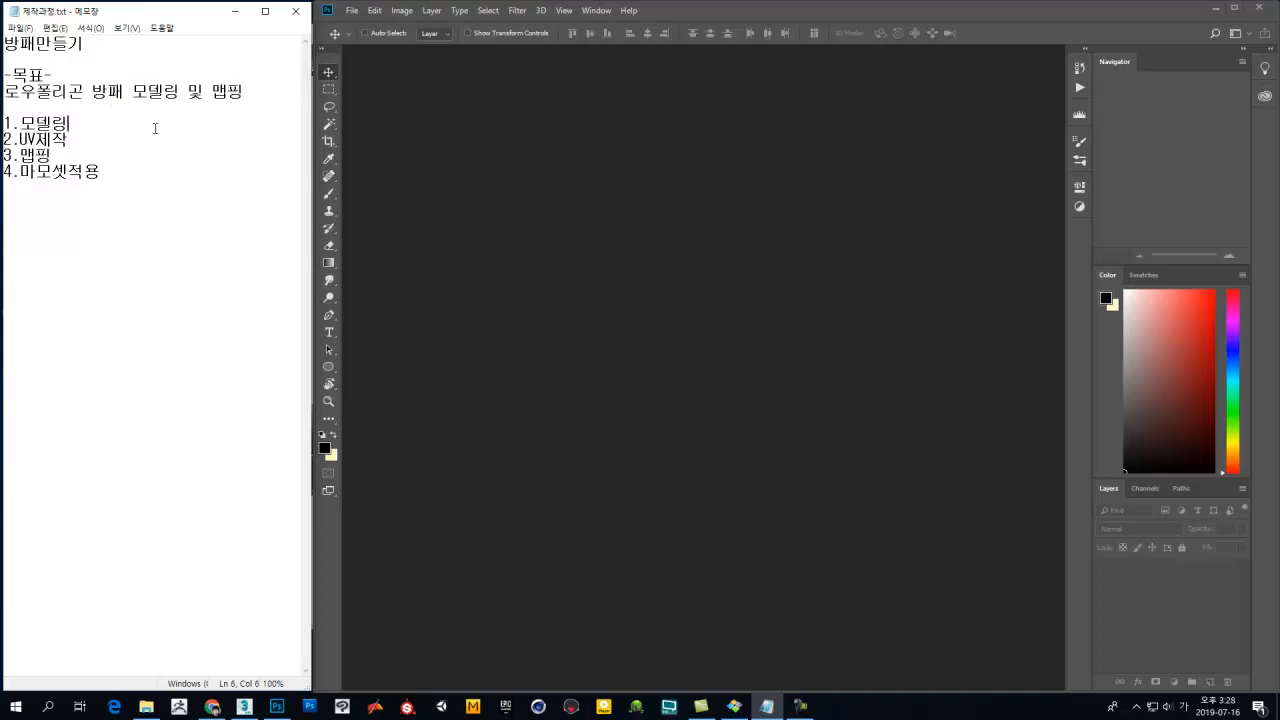
Step: Review the modeling, UV, mapping and Marmoset stages listed in the shield production notes
{"action": "key", "text": "shift+Home"}
{"action": "left_click", "coordinate": [100, 142]}
{"action": "key", "text": "shift+Home"}
{"action": "left_click_drag", "start_coordinate": [55, 157], "coordinate": [2, 156]}
{"action": "left_click", "coordinate": [129, 170]}
{"action": "key", "text": "shift+Home"}
{"action": "left_click", "coordinate": [117, 174]}
Step: Switch to 3ds Max and narrow its window so it sits beside the notes
{"action": "left_click", "coordinate": [244, 706]}
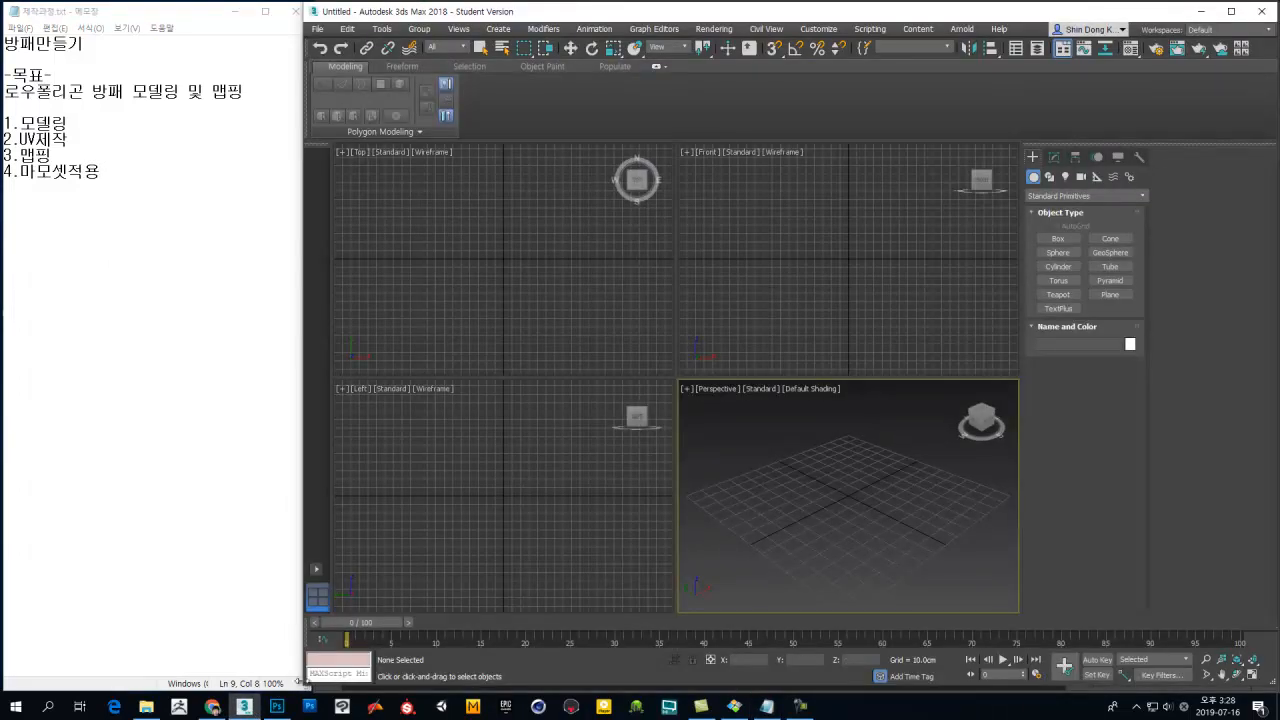
{"action": "left_click_drag", "start_coordinate": [303, 686], "coordinate": [313, 692]}
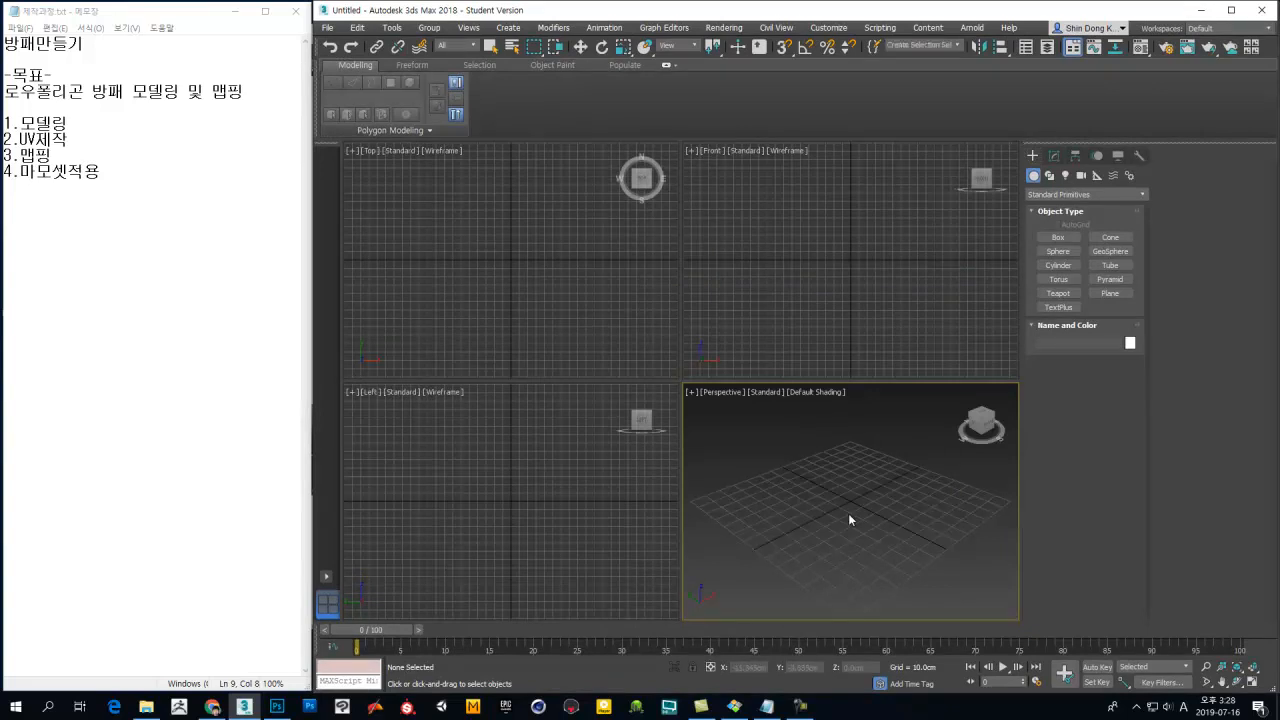
Step: Switch to Chrome and search Google for "shield" in the existing search results page
{"action": "left_click", "coordinate": [212, 706]}
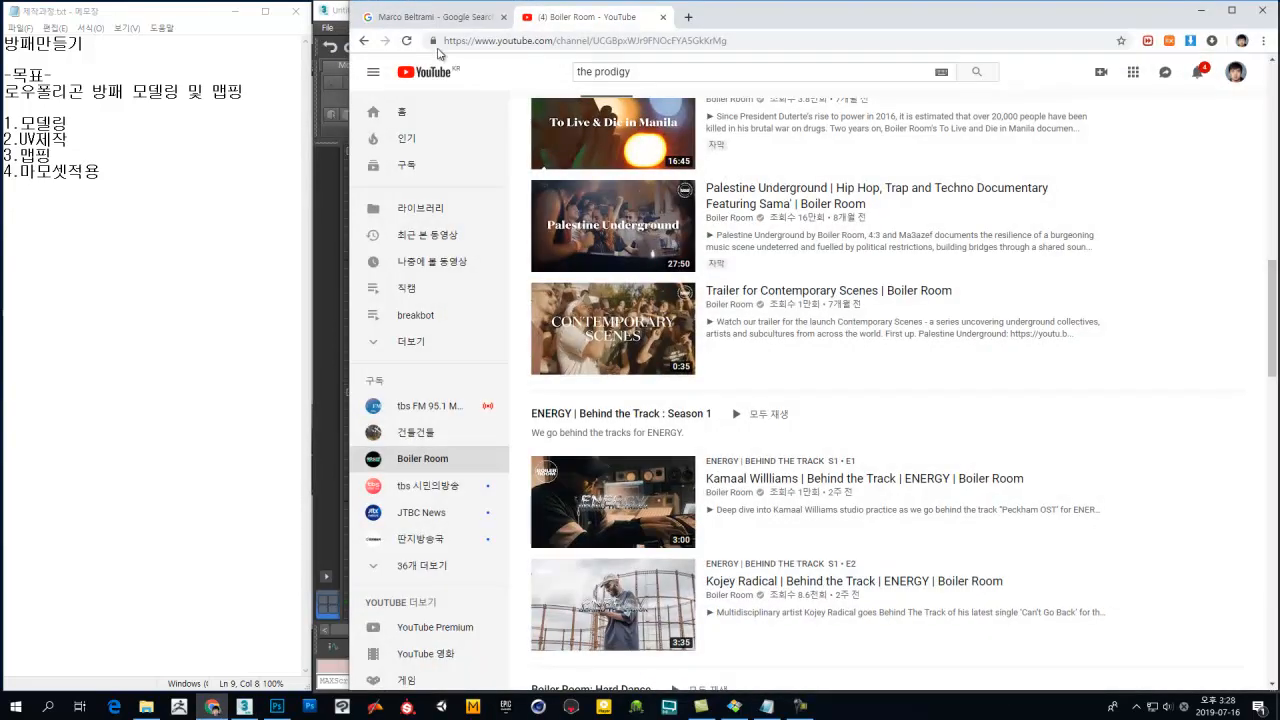
{"action": "left_click", "coordinate": [440, 17]}
{"action": "left_click_drag", "start_coordinate": [555, 75], "coordinate": [447, 130]}
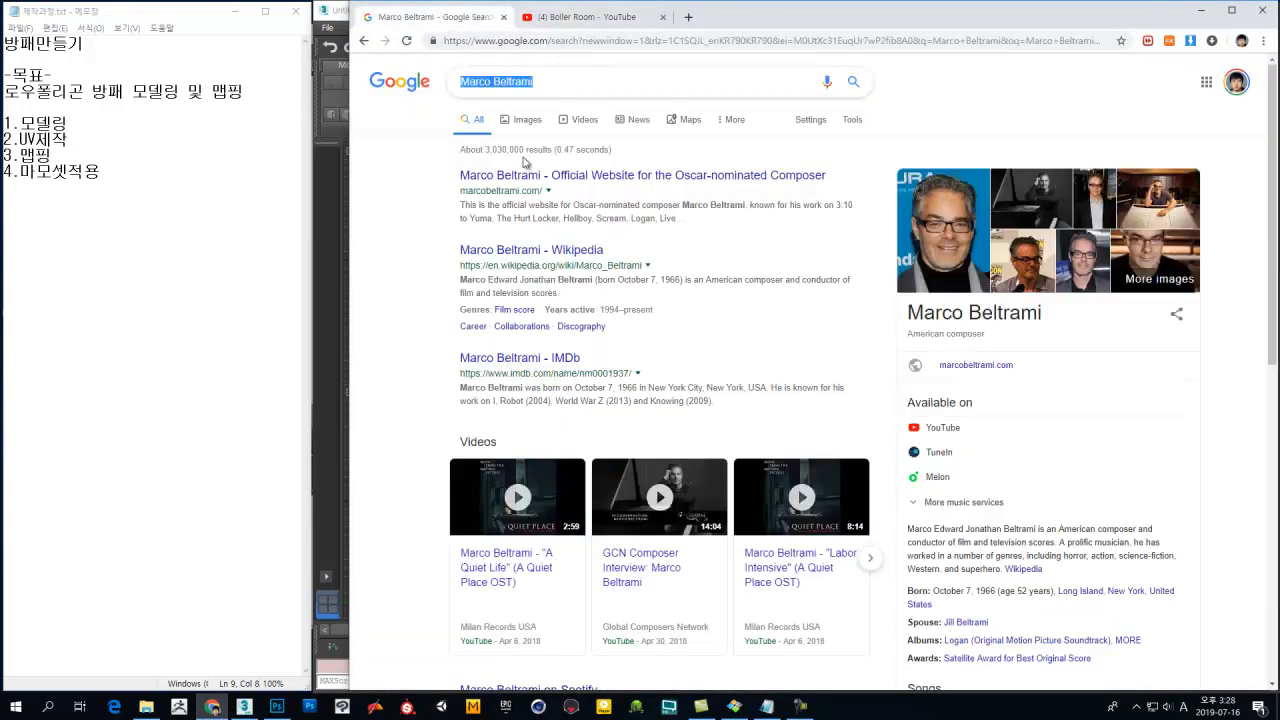
{"action": "type", "text": "shield"}
{"action": "key", "text": "Return"}
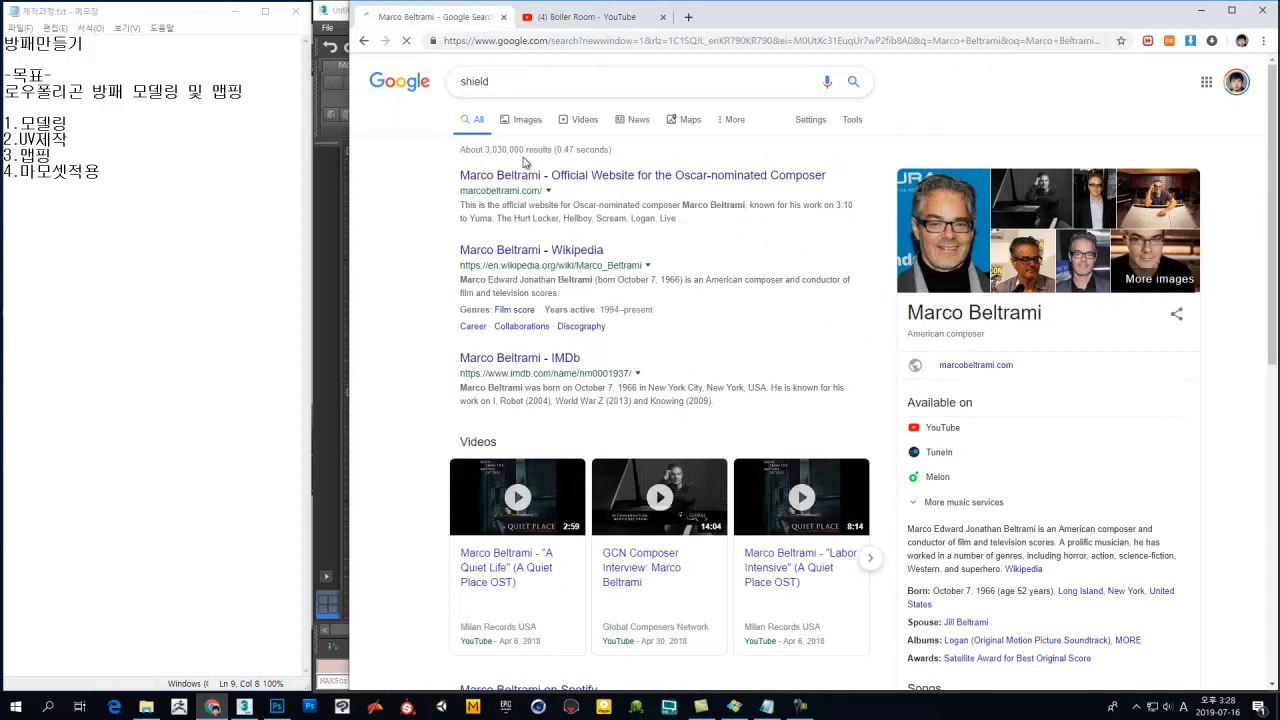
Step: Search Google for "방패" instead and show the image results
{"action": "left_click_drag", "start_coordinate": [564, 85], "coordinate": [441, 74]}
{"action": "type", "text": "방폐"}
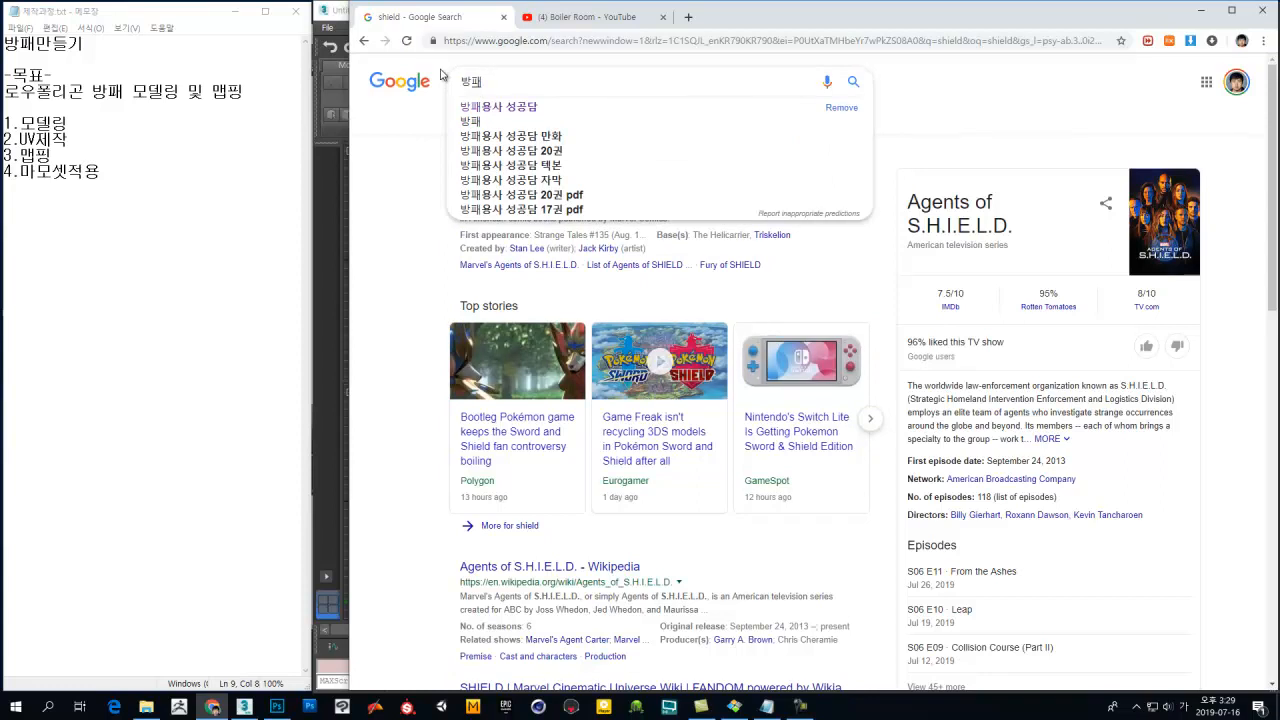
{"action": "key", "text": "Return"}
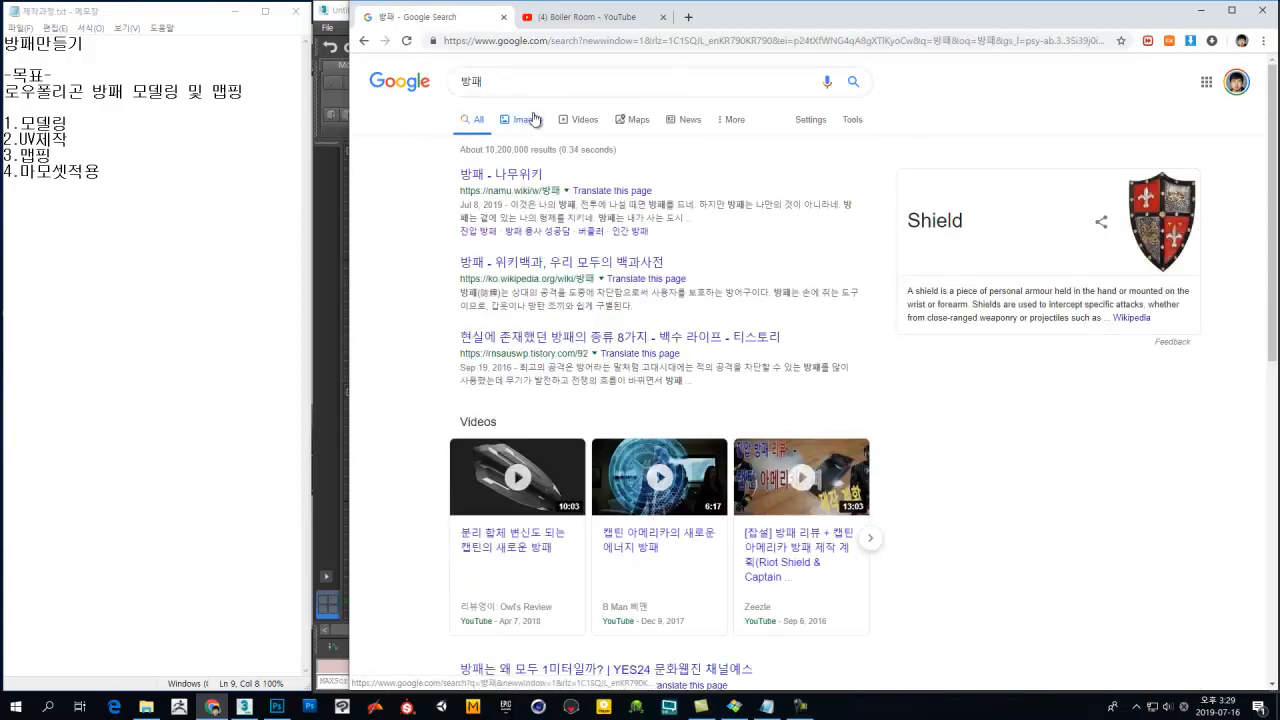
{"action": "left_click", "coordinate": [528, 120]}
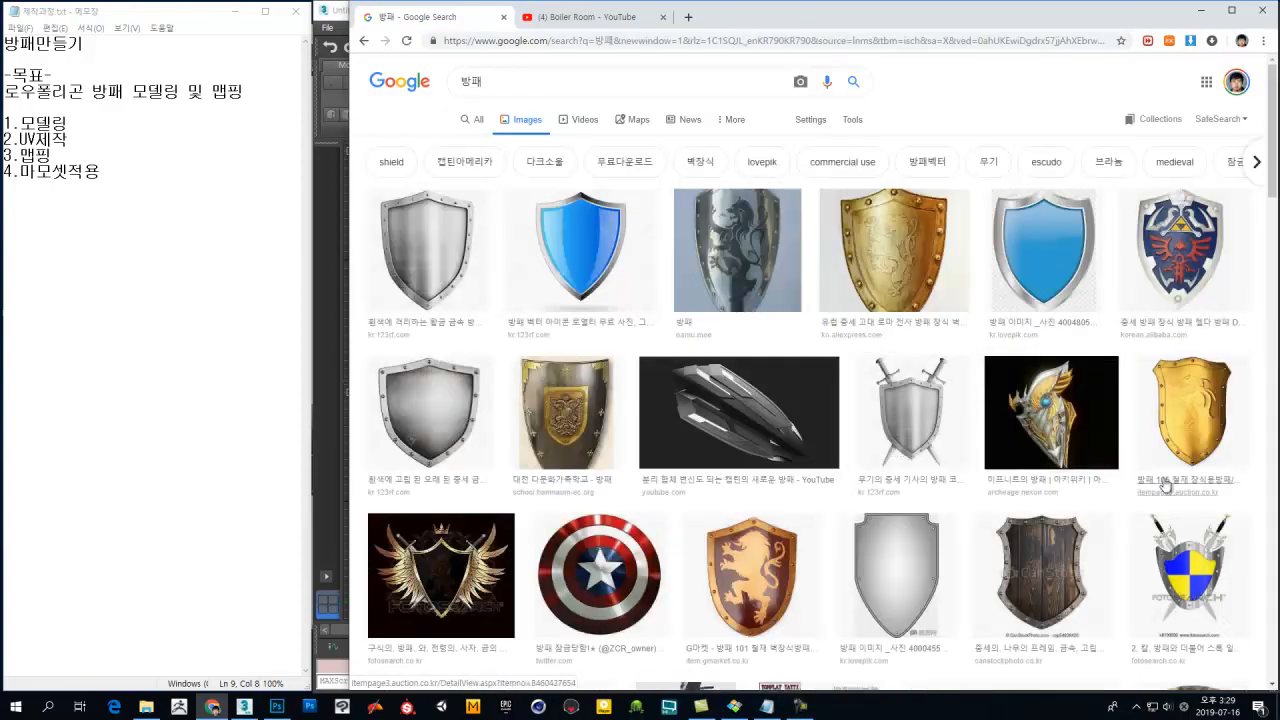
Step: Preview the gold lion-emblem shield image and browse the other shield image results for a suitable reference
{"action": "left_click", "coordinate": [884, 289]}
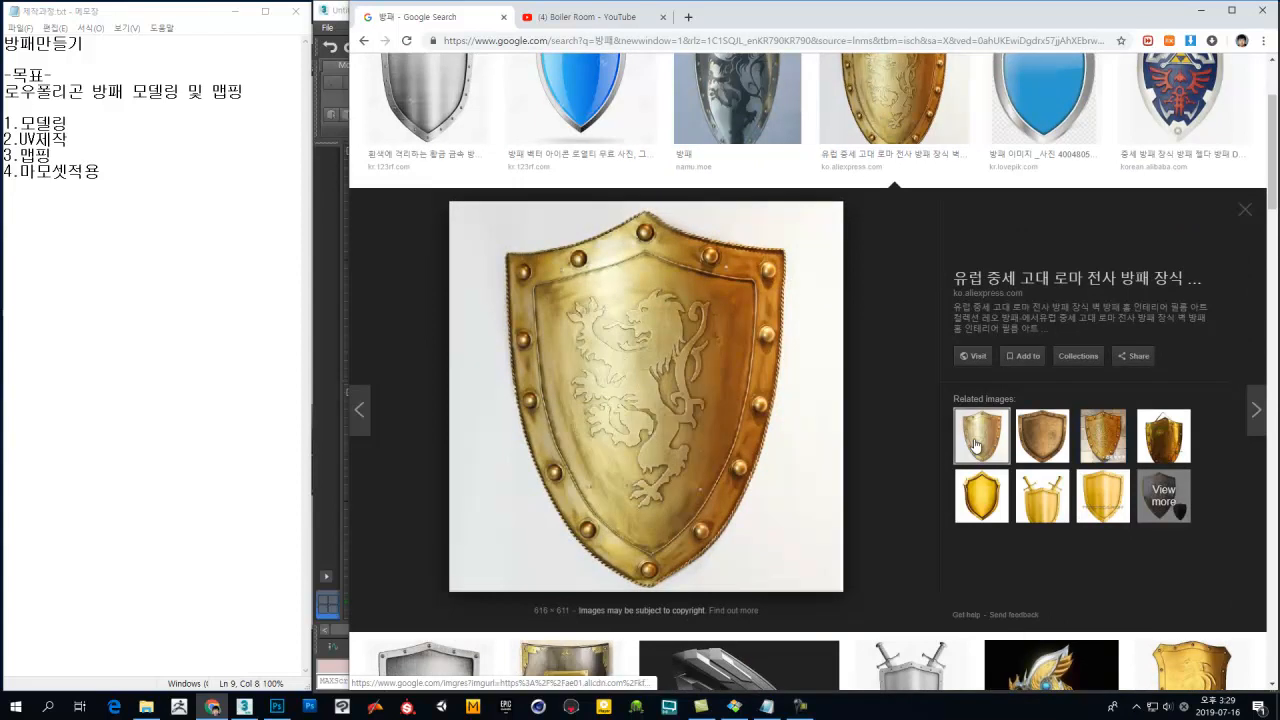
{"action": "scroll", "coordinate": [950, 422], "scroll_direction": "down", "scroll_amount": 2}
{"action": "scroll", "coordinate": [950, 422], "scroll_direction": "up", "scroll_amount": 4}
{"action": "left_click", "coordinate": [754, 242]}
{"action": "scroll", "coordinate": [886, 409], "scroll_direction": "down", "scroll_amount": 1}
{"action": "scroll", "coordinate": [937, 440], "scroll_direction": "down", "scroll_amount": 3}
{"action": "scroll", "coordinate": [935, 410], "scroll_direction": "down", "scroll_amount": 4}
{"action": "scroll", "coordinate": [930, 401], "scroll_direction": "up", "scroll_amount": 1}
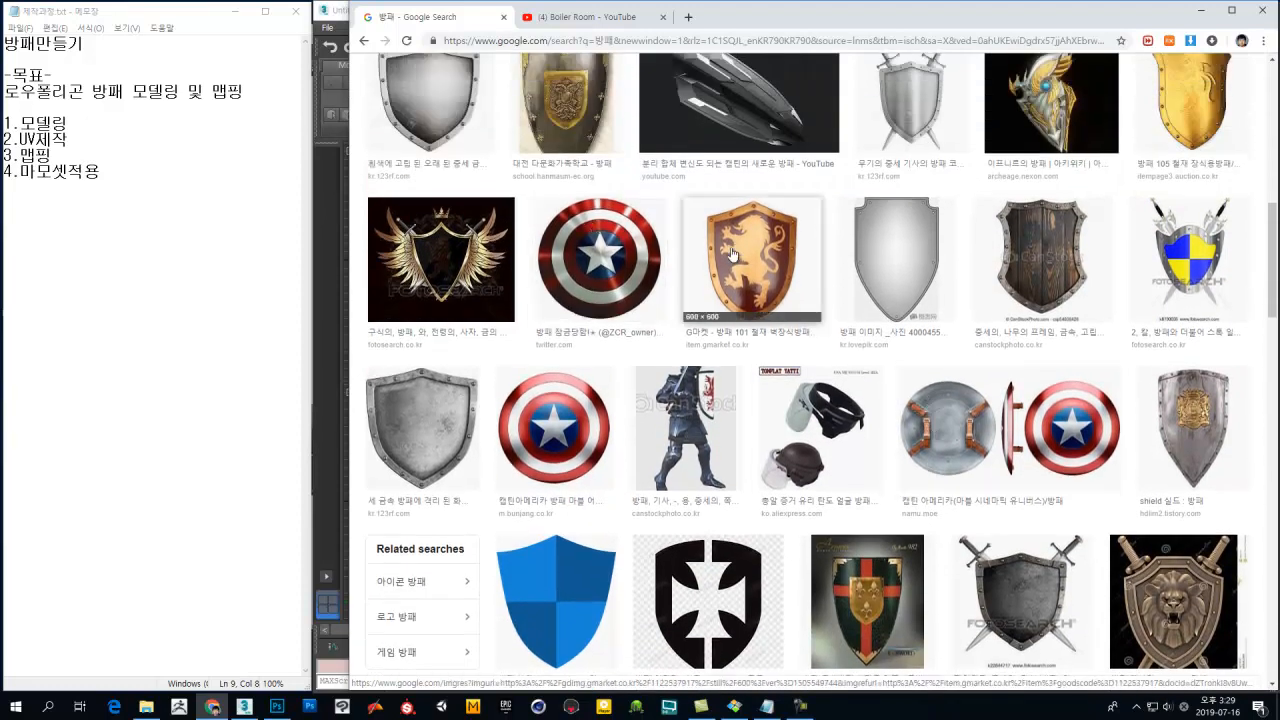
Step: Open the steel shield with the gold crest and preview its related lionheart shield image with the dark cross
{"action": "left_click", "coordinate": [1177, 434]}
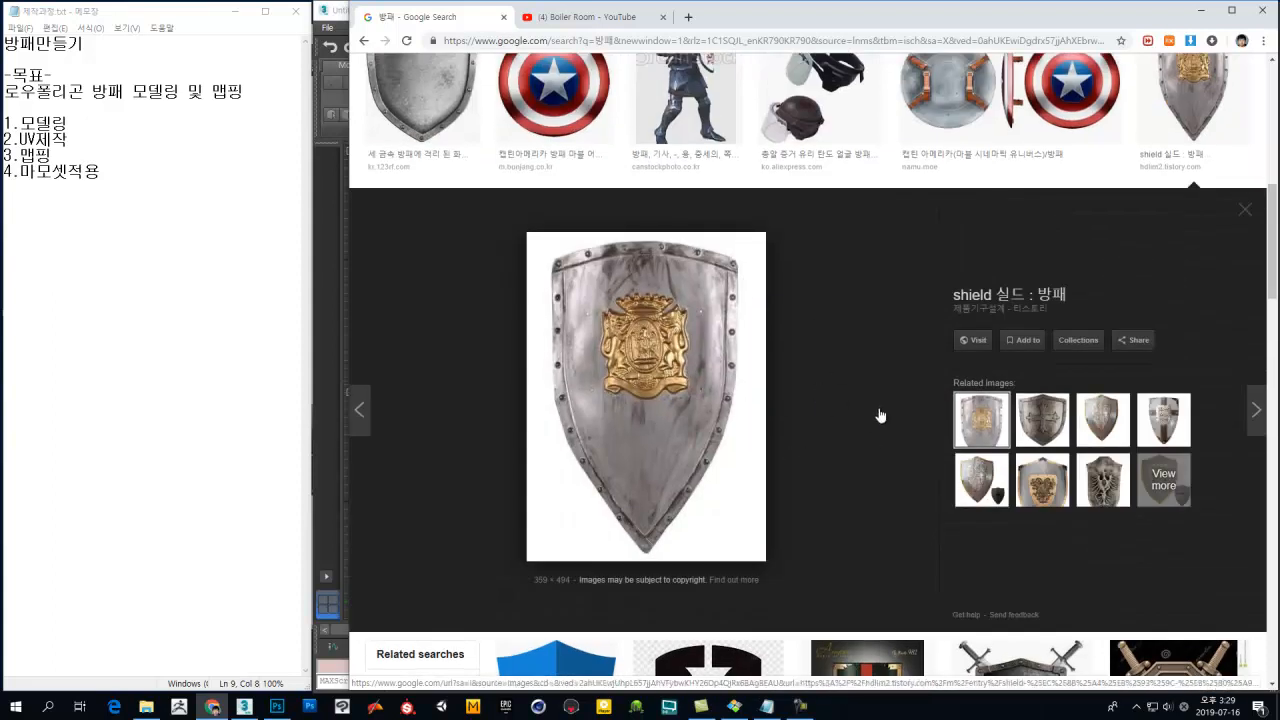
{"action": "scroll", "coordinate": [960, 442], "scroll_direction": "up", "scroll_amount": 2}
{"action": "scroll", "coordinate": [1090, 480], "scroll_direction": "down", "scroll_amount": 1}
{"action": "left_click", "coordinate": [1164, 477]}
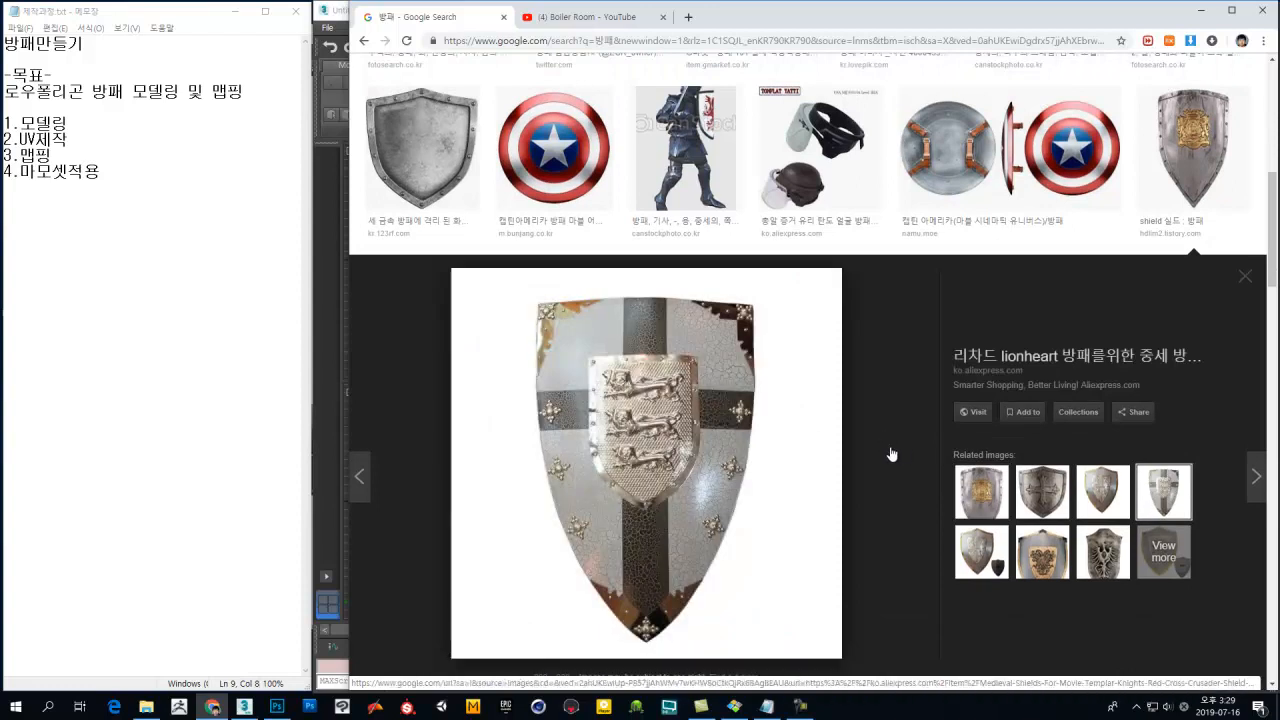
{"action": "scroll", "coordinate": [810, 443], "scroll_direction": "down", "scroll_amount": 1}
{"action": "scroll", "coordinate": [810, 443], "scroll_direction": "down", "scroll_amount": 1}
Step: Start saving the lionheart shield image and browse to the Shield folder inside MaxTutorial on the desktop
{"action": "right_click", "coordinate": [705, 361]}
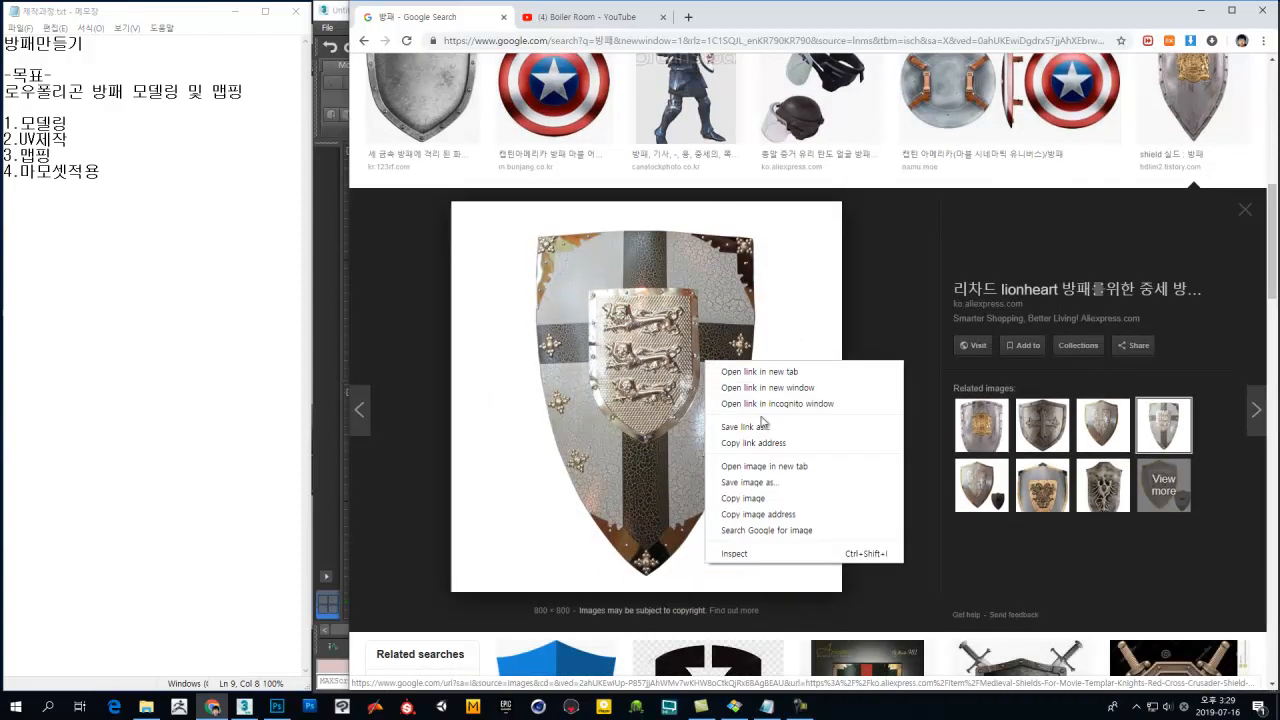
{"action": "right_click", "coordinate": [658, 319]}
{"action": "left_click", "coordinate": [708, 440]}
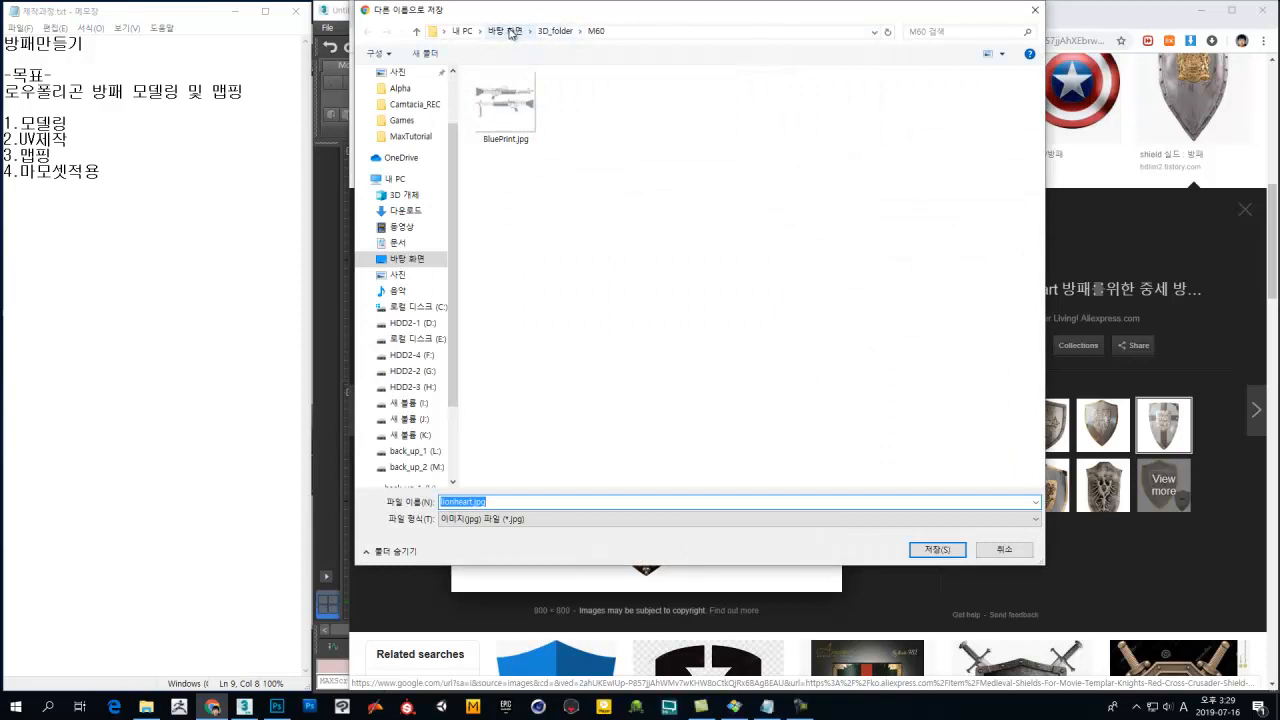
{"action": "left_click", "coordinate": [505, 31]}
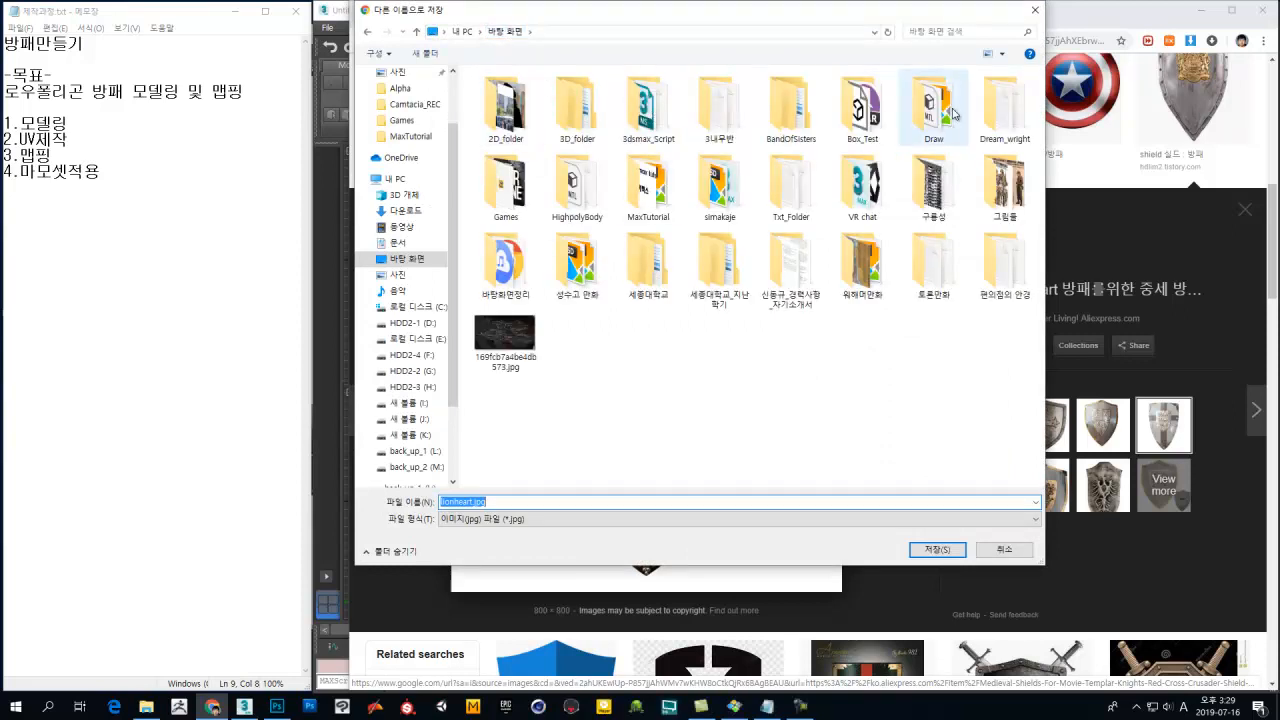
{"action": "double_click", "coordinate": [667, 197]}
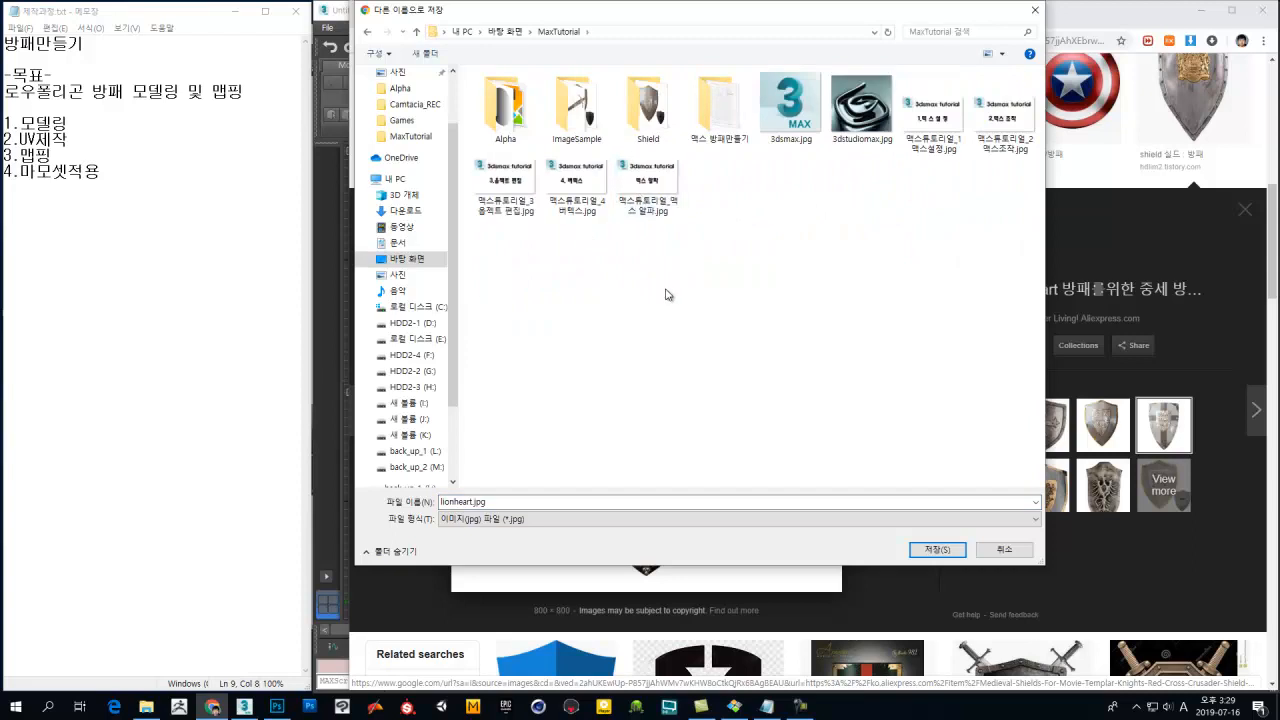
{"action": "double_click", "coordinate": [636, 121]}
Step: Save the shield reference as lionheart_img.jpg and return to 3ds Max
{"action": "left_click", "coordinate": [520, 501]}
{"action": "left_click", "coordinate": [514, 501]}
{"action": "left_click", "coordinate": [473, 503]}
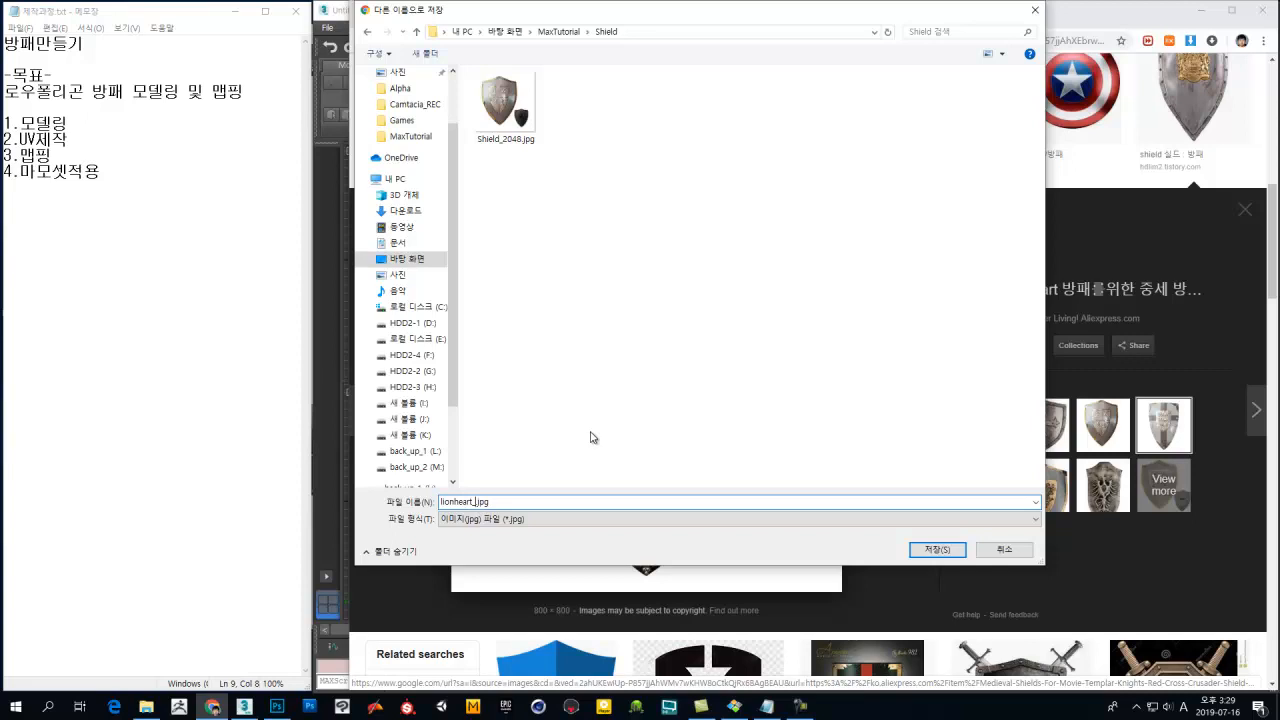
{"action": "type", "text": "_img"}
{"action": "key", "text": "Return"}
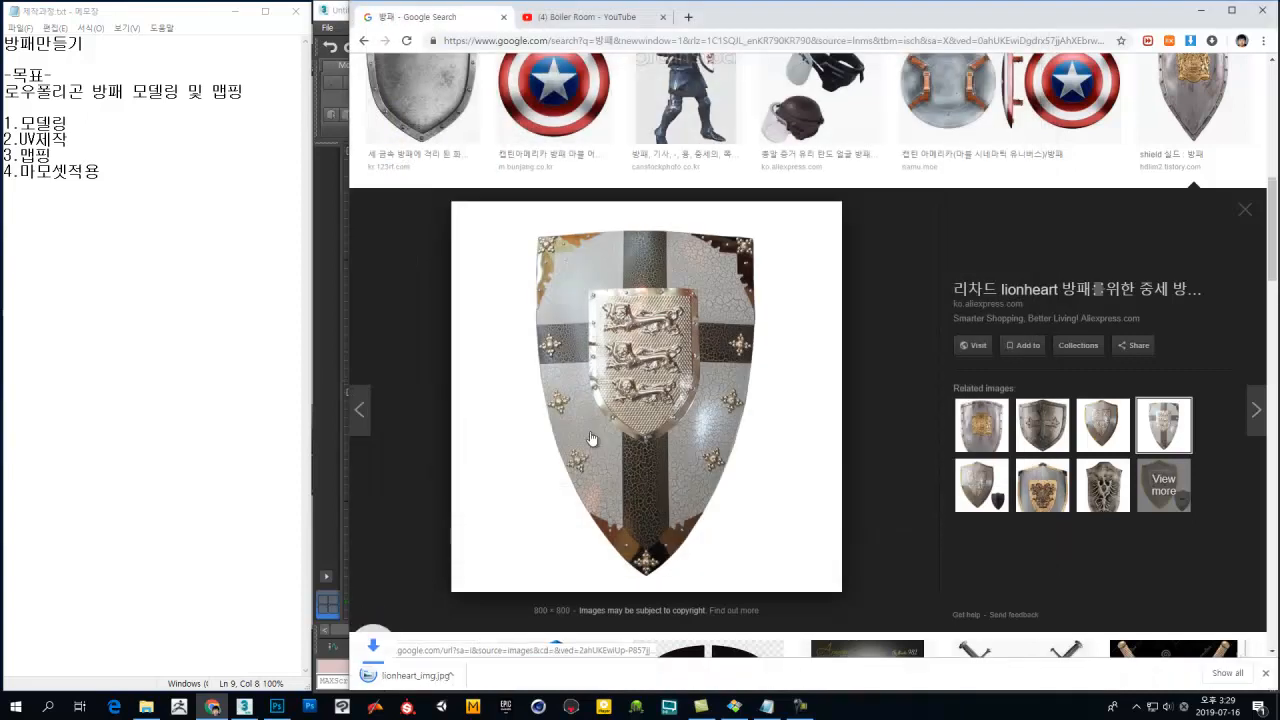
{"action": "left_click", "coordinate": [1203, 12]}
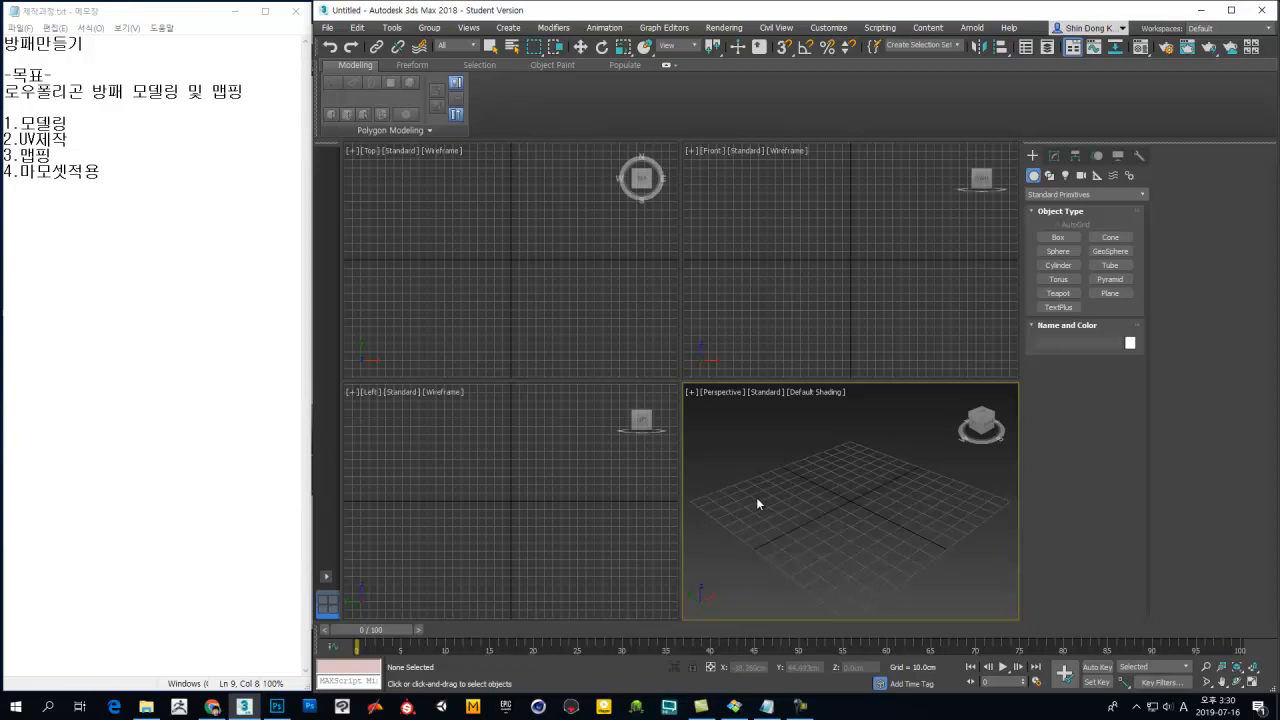
Step: Activate the Top, Front, Left and Perspective viewports in turn, and toggle Perspective between full size and the four-view layout
{"action": "key", "text": "alt+w"}
{"action": "key", "text": "alt+w"}
{"action": "left_click", "coordinate": [781, 266]}
{"action": "left_click", "coordinate": [621, 265]}
{"action": "left_click", "coordinate": [600, 480]}
{"action": "left_click", "coordinate": [866, 501]}
{"action": "left_click", "coordinate": [757, 321]}
{"action": "left_click", "coordinate": [625, 300]}
{"action": "left_click", "coordinate": [766, 313]}
{"action": "left_click", "coordinate": [735, 478]}
{"action": "left_click", "coordinate": [620, 485]}
{"action": "left_click", "coordinate": [880, 480]}
{"action": "left_click", "coordinate": [740, 330]}
{"action": "left_click", "coordinate": [555, 306]}
{"action": "left_click", "coordinate": [481, 469]}
{"action": "left_click", "coordinate": [760, 470]}
{"action": "left_click", "coordinate": [792, 266]}
{"action": "left_click", "coordinate": [608, 335]}
{"action": "left_click", "coordinate": [645, 415]}
{"action": "left_click", "coordinate": [790, 455]}
{"action": "key", "text": "alt+w"}
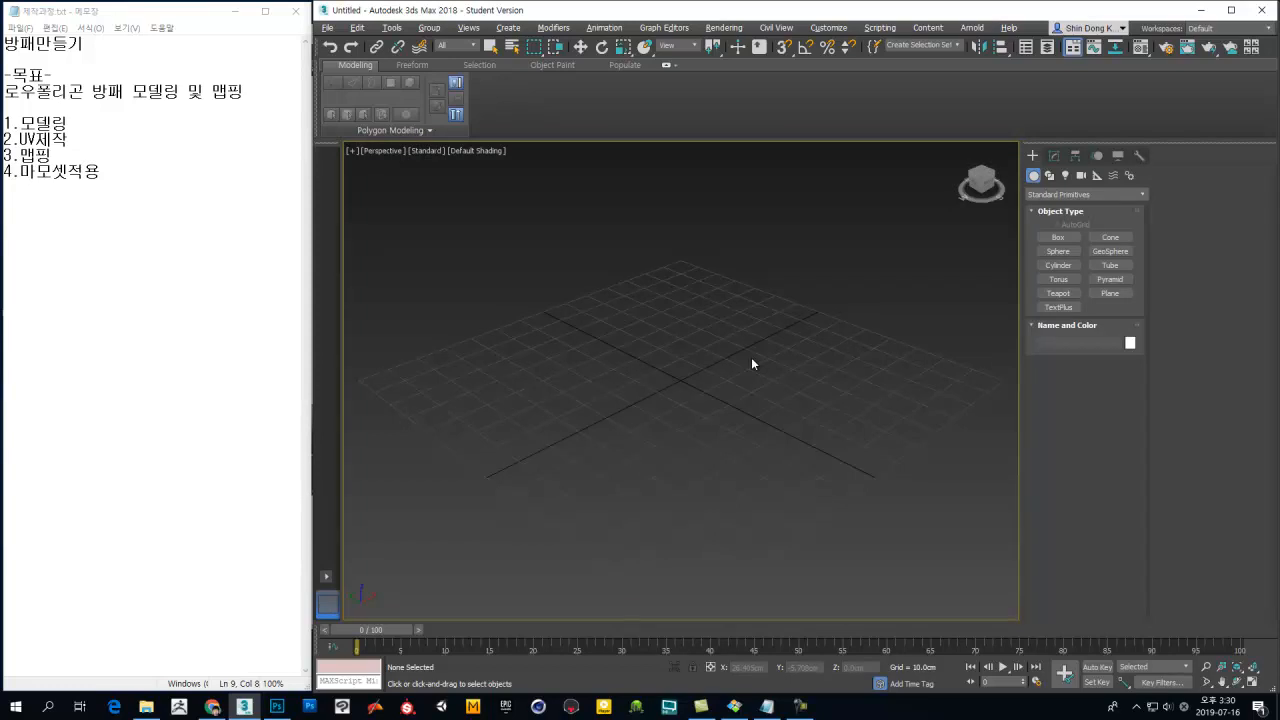
{"action": "key", "text": "alt+w"}
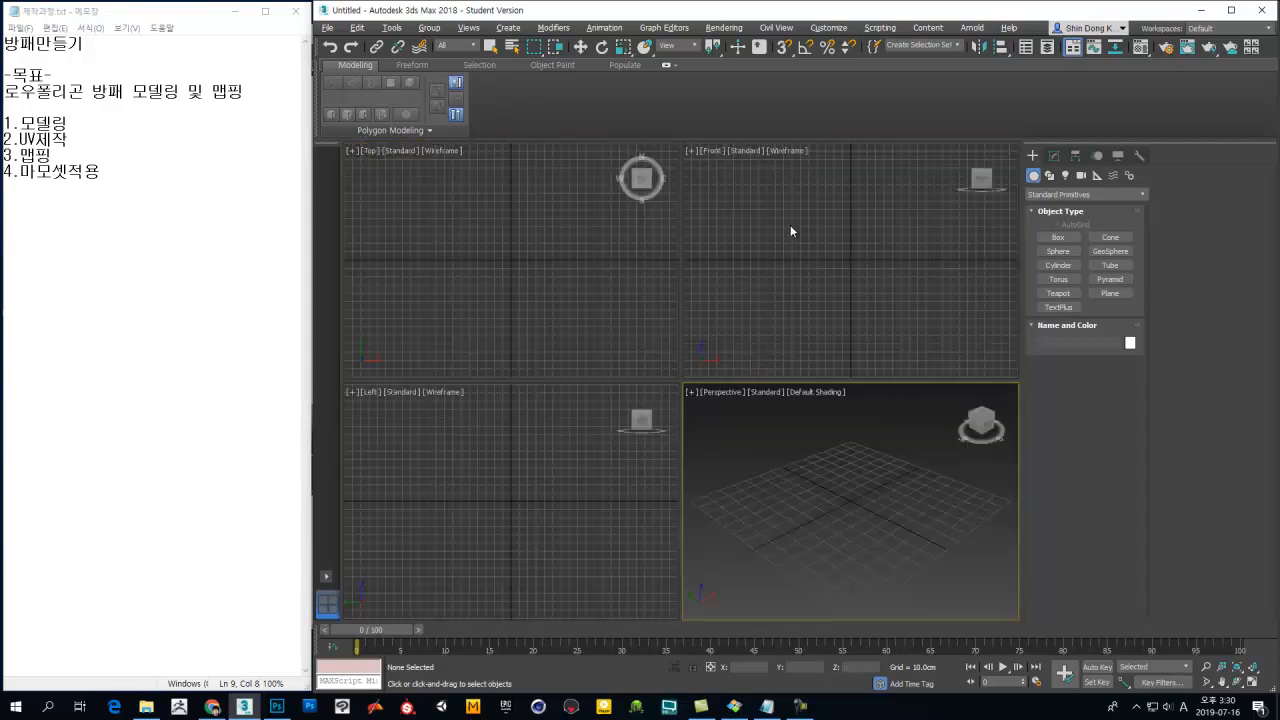
Step: Switch the Front viewport to an Orthographic view and try rotating it
{"action": "right_click", "coordinate": [728, 172]}
{"action": "left_click", "coordinate": [717, 152]}
{"action": "left_click", "coordinate": [707, 210]}
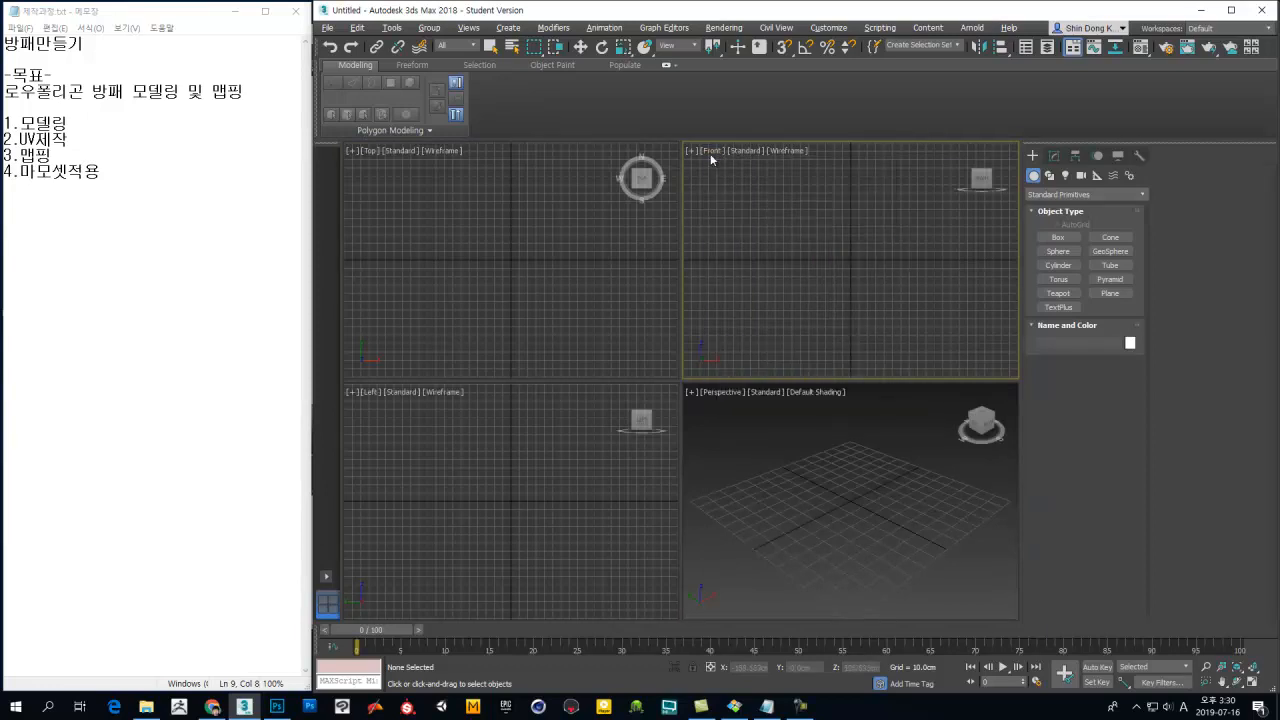
{"action": "left_click", "coordinate": [712, 153]}
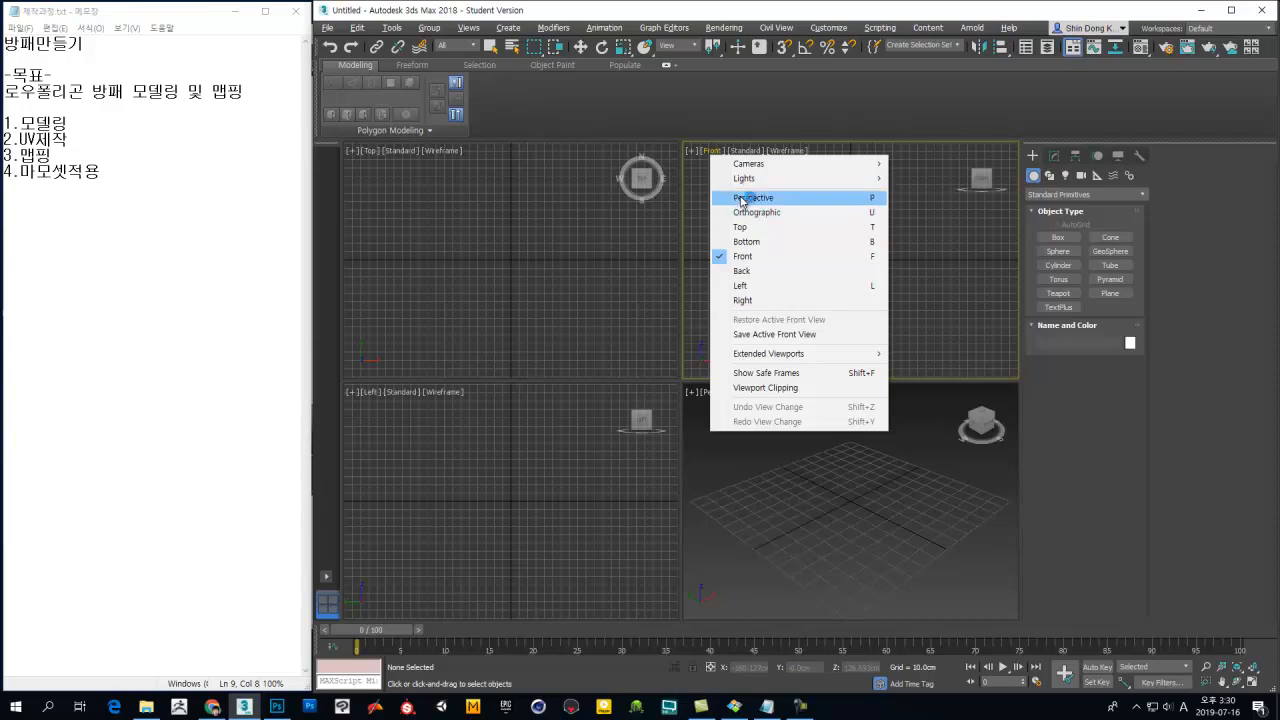
{"action": "left_click", "coordinate": [765, 214]}
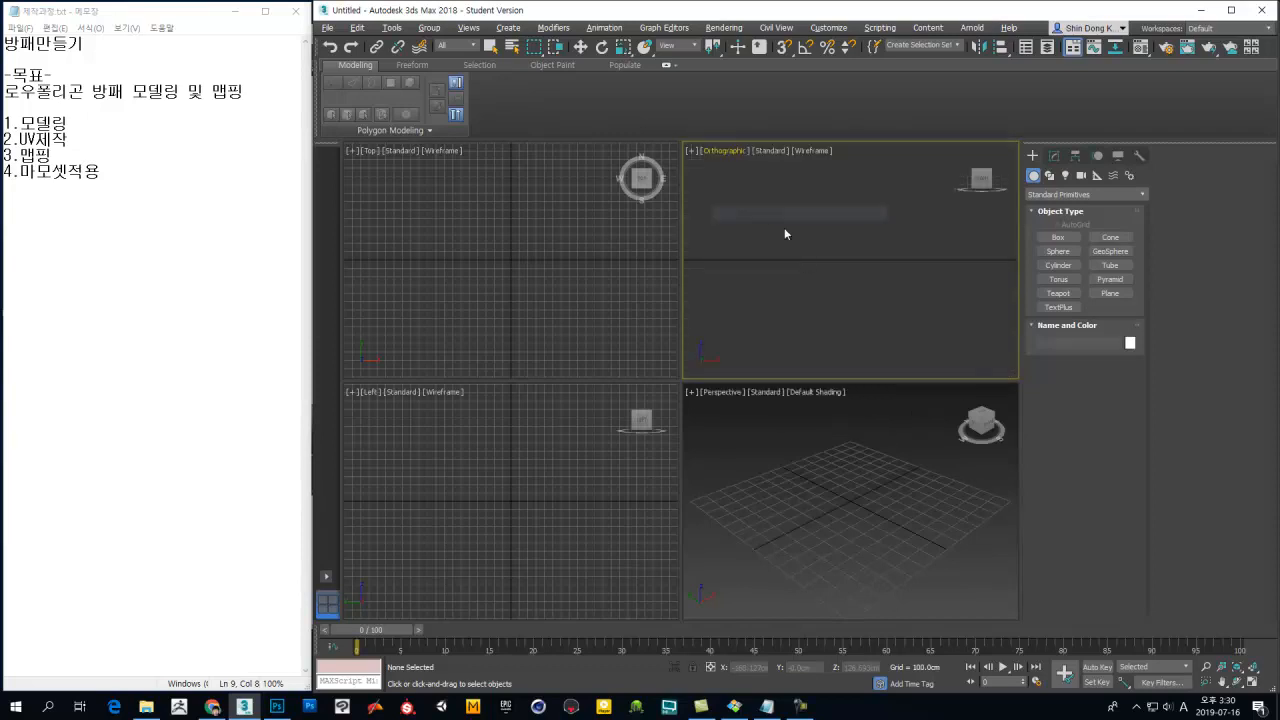
{"action": "left_click_drag", "start_coordinate": [820, 273], "coordinate": [821, 302]}
{"action": "middle_click_drag", "start_coordinate": [862, 236], "coordinate": [866, 287], "text": "alt"}
Step: Cycle the Orthographic viewport through the Top, Bottom and Front views
{"action": "left_click", "coordinate": [722, 151]}
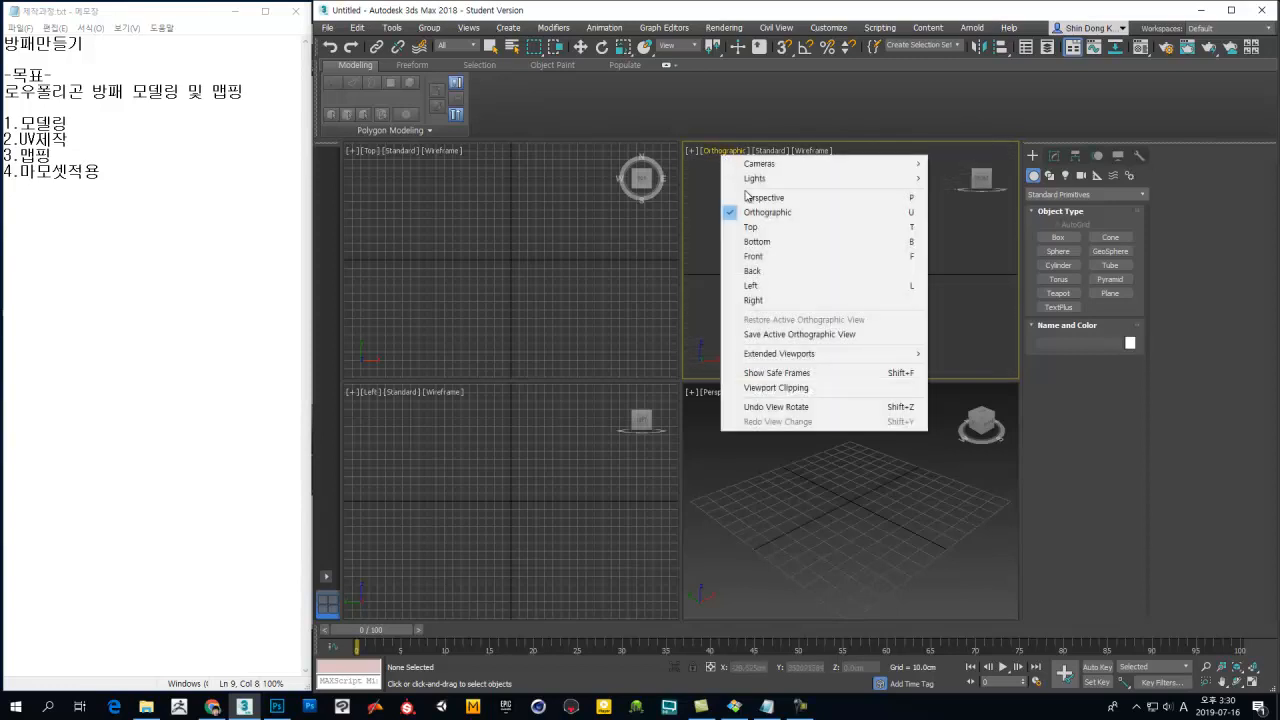
{"action": "left_click", "coordinate": [771, 228]}
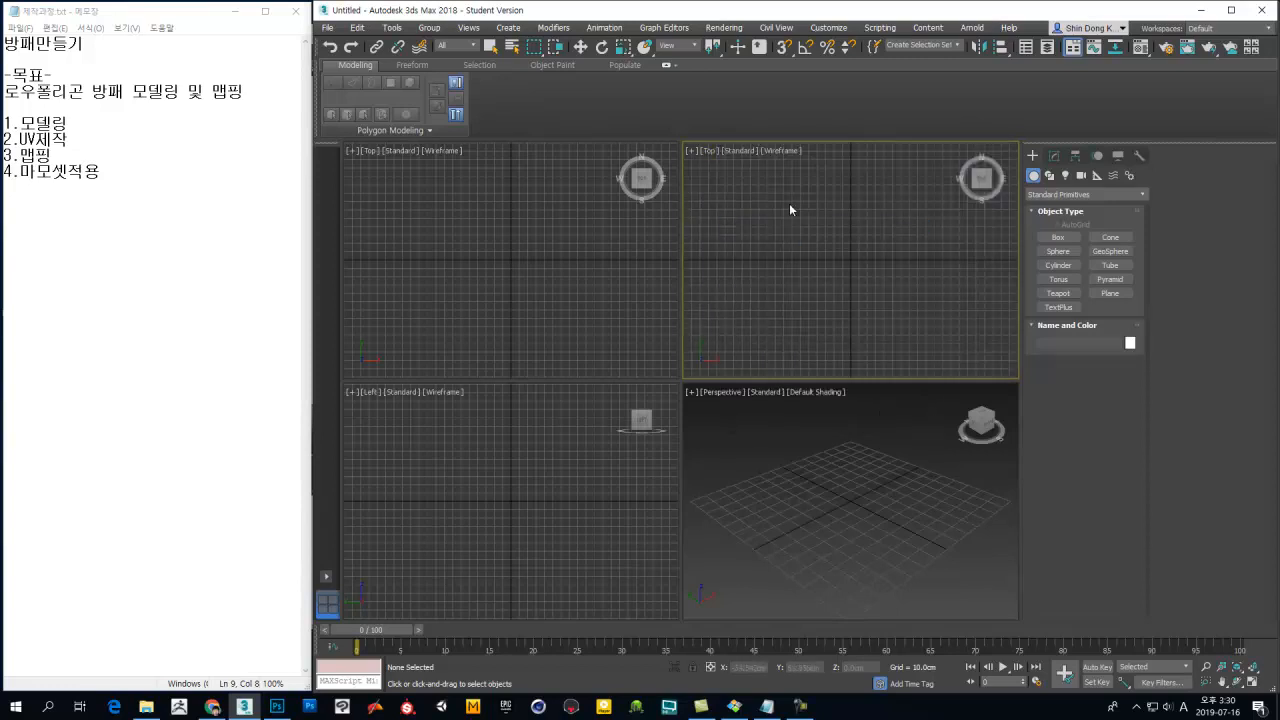
{"action": "left_click", "coordinate": [717, 152]}
{"action": "left_click", "coordinate": [750, 241]}
{"action": "left_click", "coordinate": [713, 151]}
{"action": "left_click", "coordinate": [760, 256]}
Step: Cycle the Front viewport through the Back, Left and Right views
{"action": "left_click", "coordinate": [712, 151]}
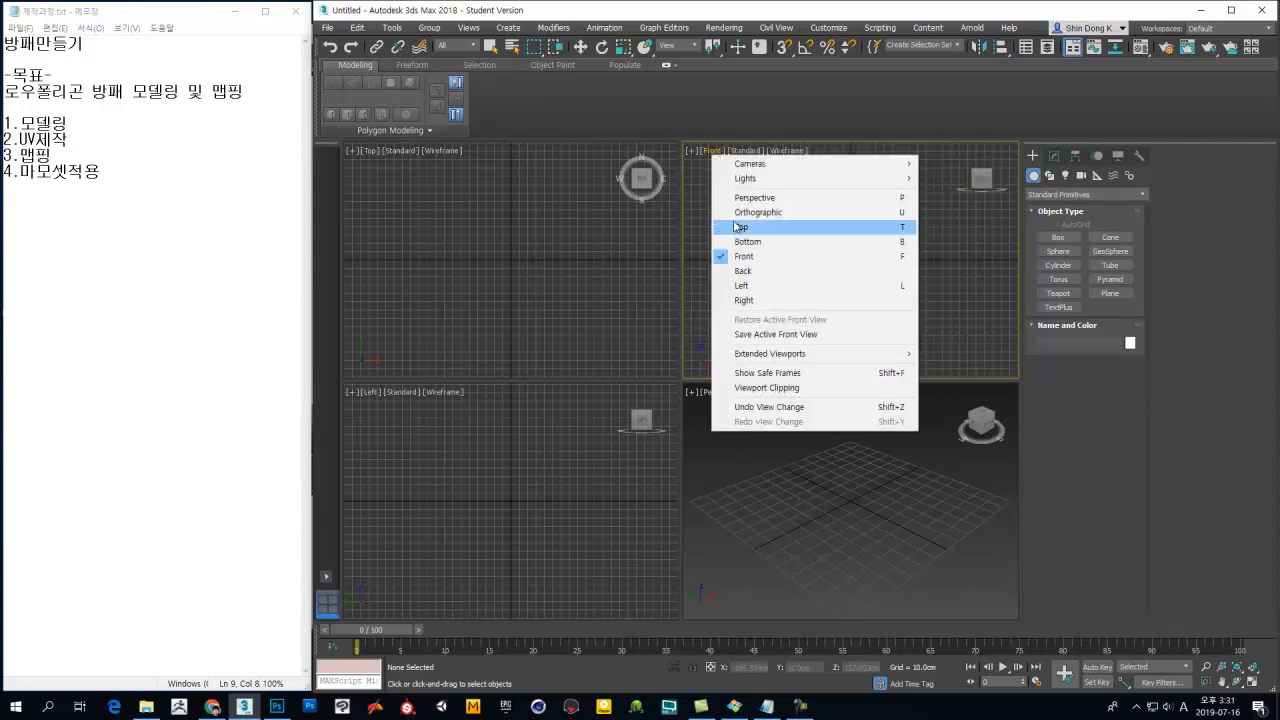
{"action": "left_click", "coordinate": [755, 276]}
{"action": "left_click", "coordinate": [712, 151]}
{"action": "left_click", "coordinate": [745, 285]}
{"action": "left_click", "coordinate": [712, 151]}
{"action": "left_click", "coordinate": [750, 300]}
Step: Switch the Right viewport to a Perspective view, orbit it and zoom to extents, comparing it with the shaded Perspective viewport
{"action": "left_click", "coordinate": [714, 152]}
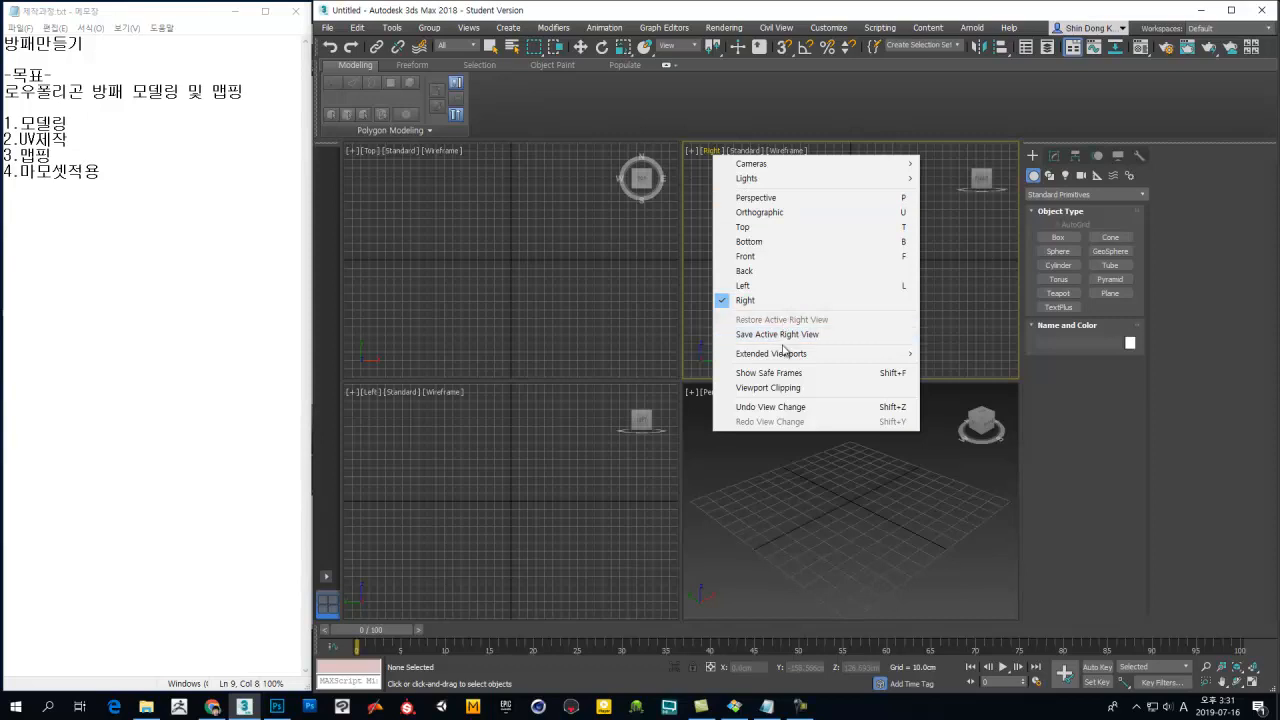
{"action": "mouse_move", "coordinate": [805, 358]}
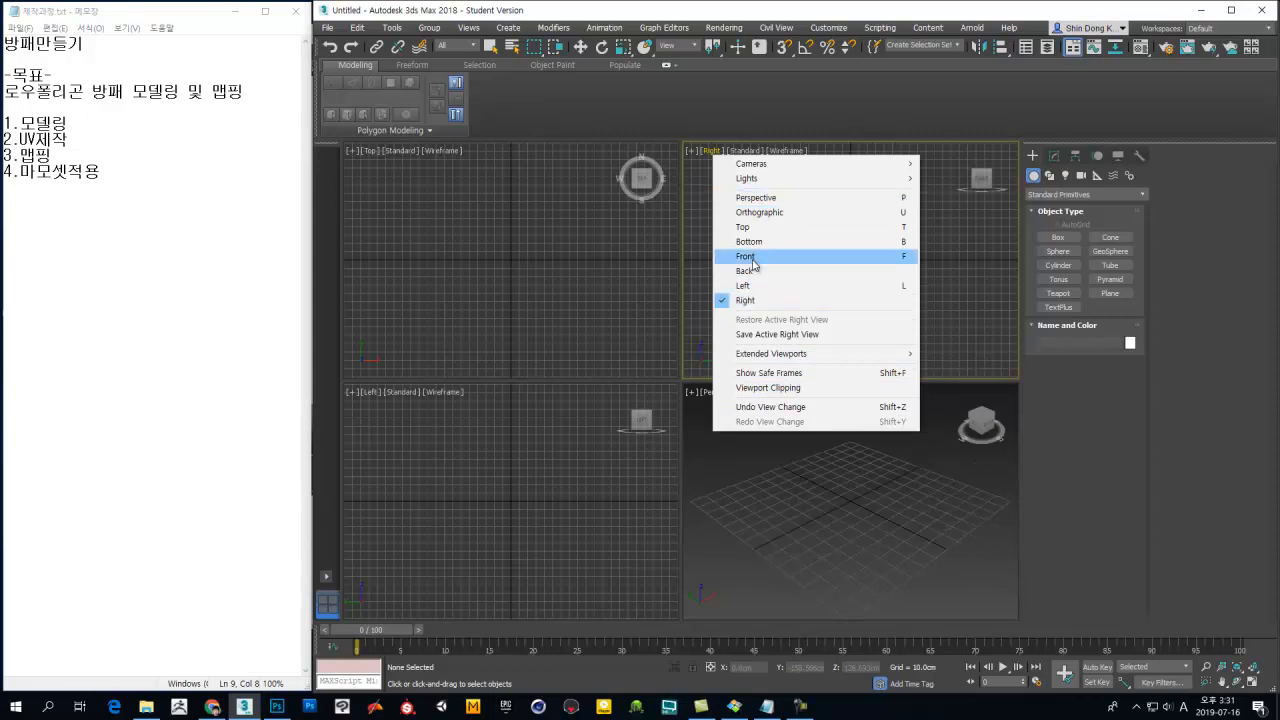
{"action": "left_click", "coordinate": [750, 198]}
{"action": "middle_click_drag", "start_coordinate": [850, 278], "coordinate": [831, 309], "text": "alt"}
{"action": "key", "text": "z"}
{"action": "left_click", "coordinate": [834, 463]}
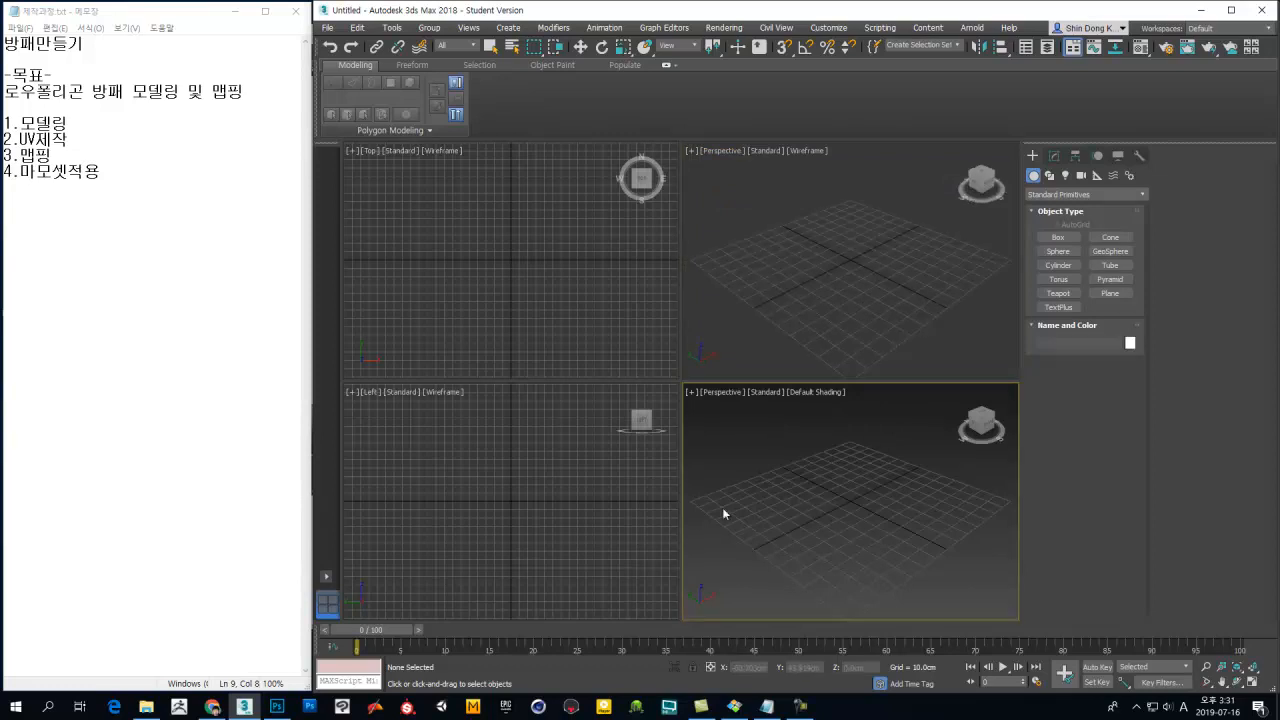
{"action": "left_click", "coordinate": [799, 250]}
Step: Switch the wireframe Perspective viewport to Top and back to the Front view
{"action": "left_click", "coordinate": [721, 150]}
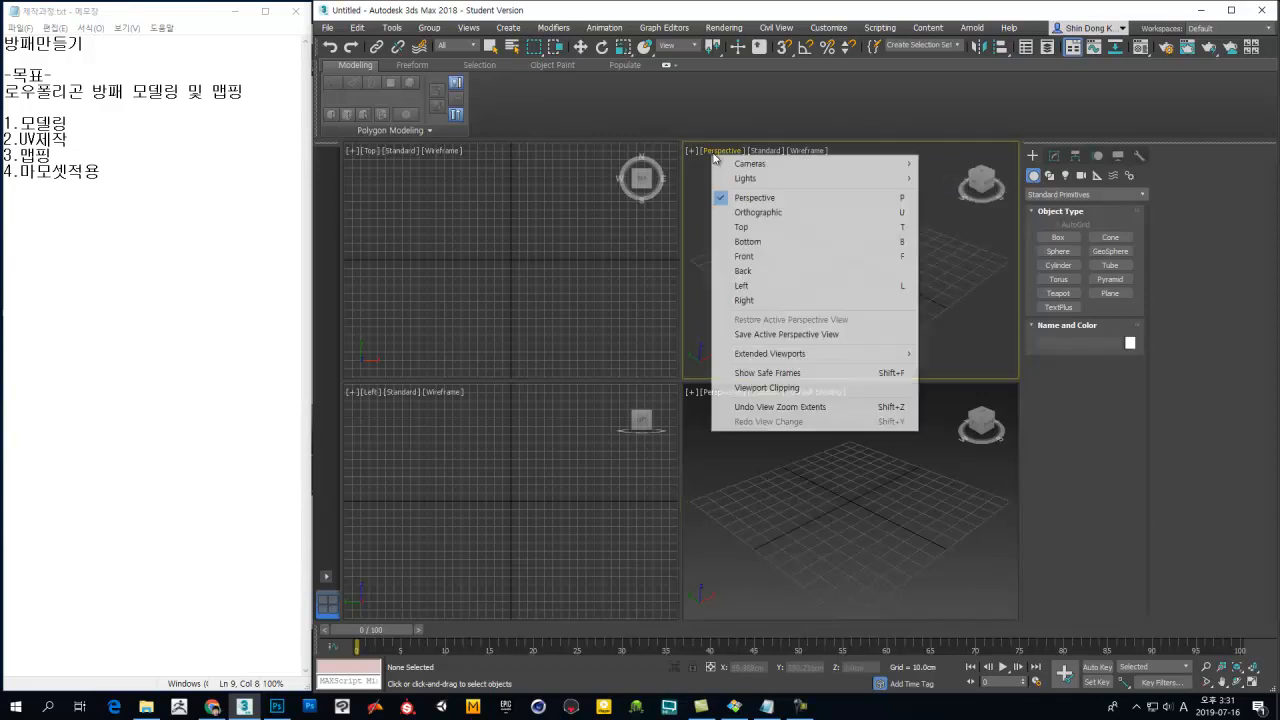
{"action": "left_click", "coordinate": [741, 227]}
{"action": "left_click", "coordinate": [708, 150]}
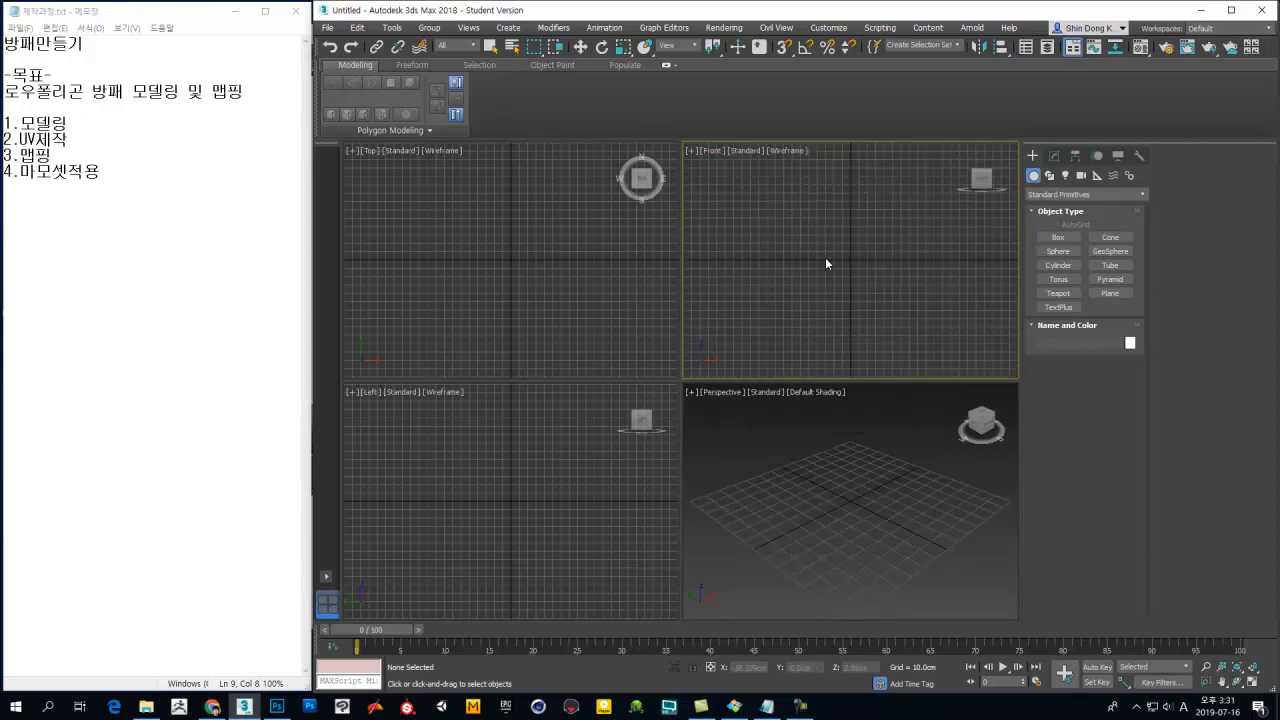
Step: Activate the Top, Front and Left viewports in turn, ending with the Perspective viewport
{"action": "left_click", "coordinate": [607, 272]}
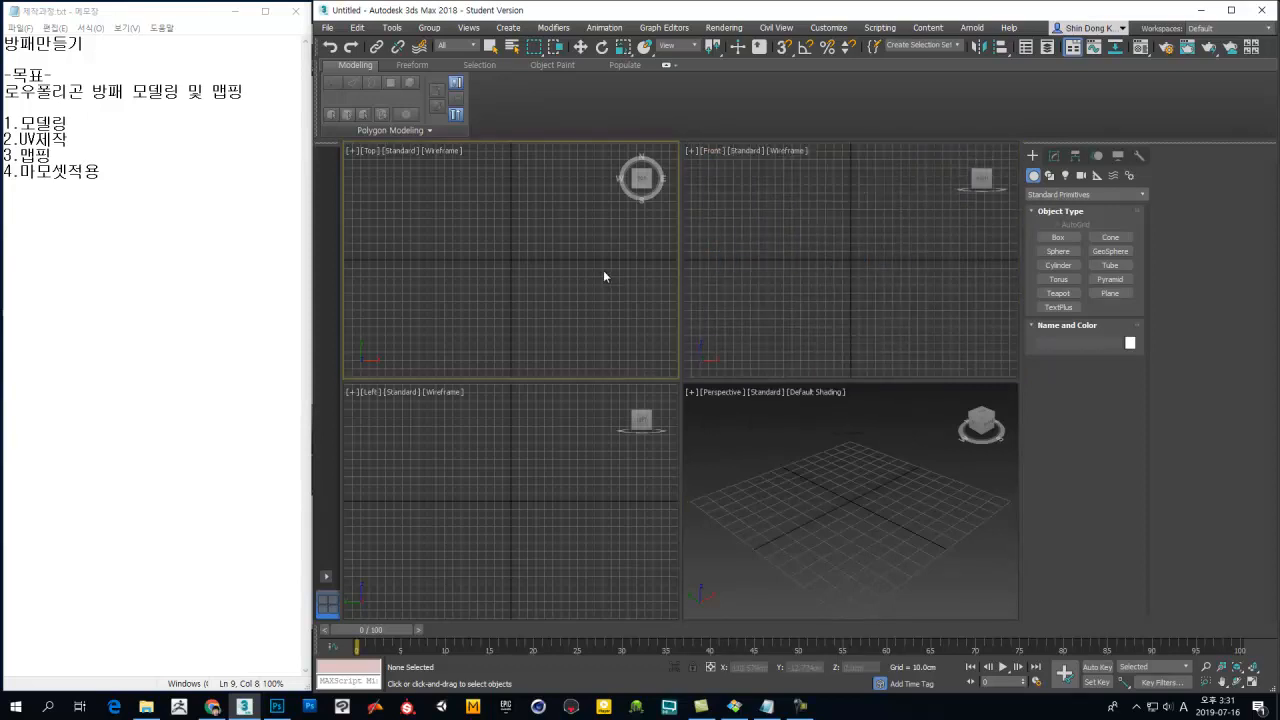
{"action": "left_click", "coordinate": [775, 276]}
{"action": "left_click", "coordinate": [548, 505]}
{"action": "left_click", "coordinate": [561, 373]}
{"action": "left_click", "coordinate": [759, 304]}
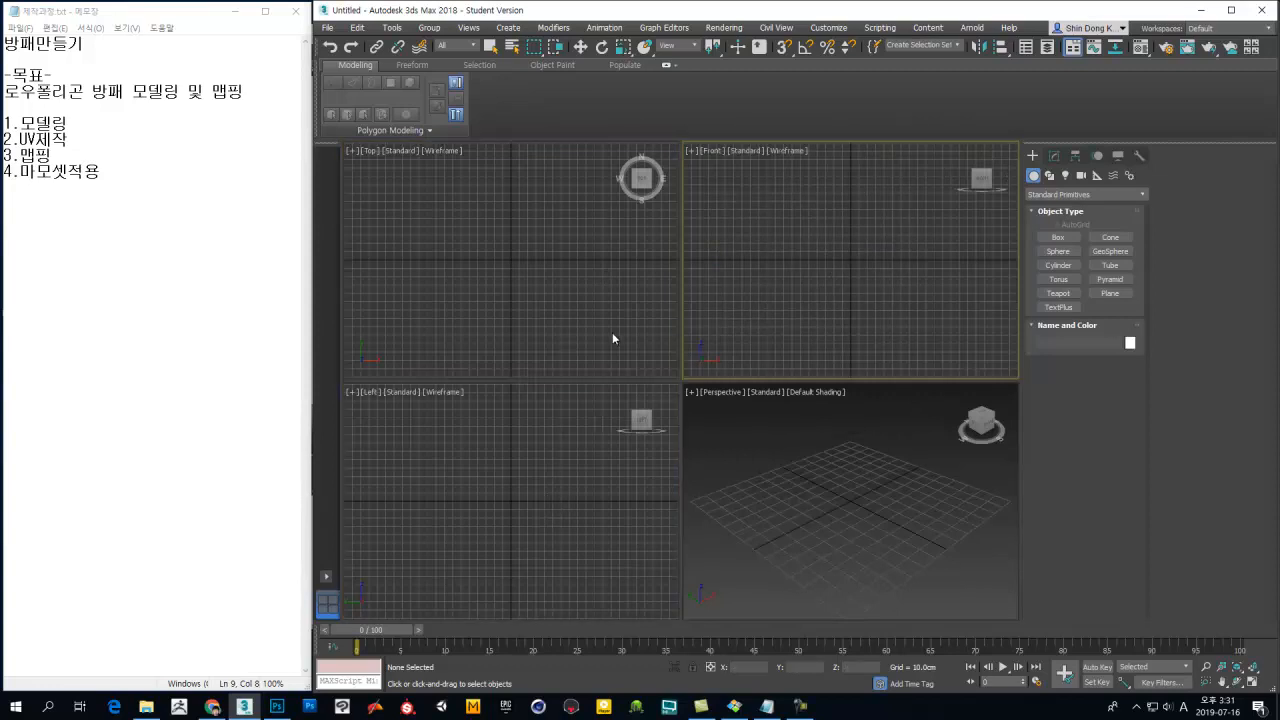
{"action": "left_click", "coordinate": [612, 332]}
{"action": "left_click", "coordinate": [569, 487]}
{"action": "left_click", "coordinate": [758, 295]}
{"action": "left_click", "coordinate": [618, 291]}
{"action": "left_click", "coordinate": [572, 508]}
{"action": "left_click", "coordinate": [755, 292]}
{"action": "left_click", "coordinate": [604, 286]}
{"action": "left_click", "coordinate": [826, 547]}
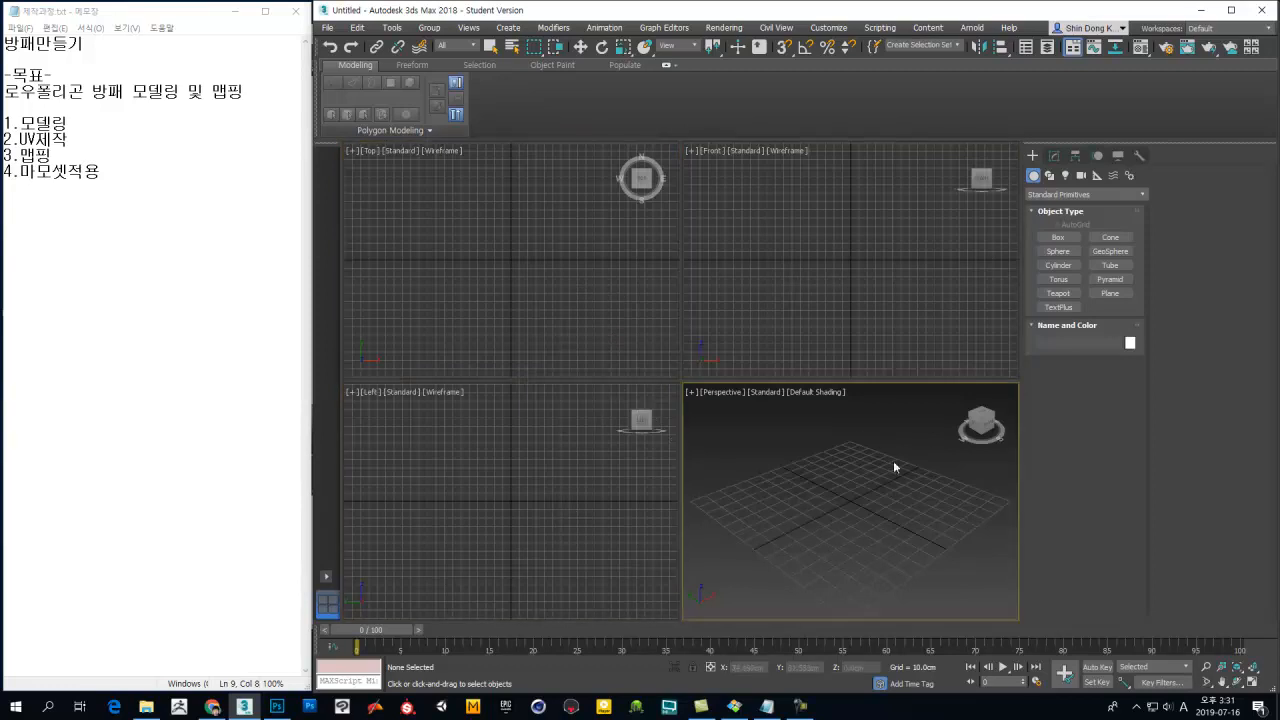
Step: Create a thin box about 49 cm long, 70 cm wide and 2.4 cm high in the Perspective viewport and show its modifiable parameters
{"action": "left_click", "coordinate": [1052, 240]}
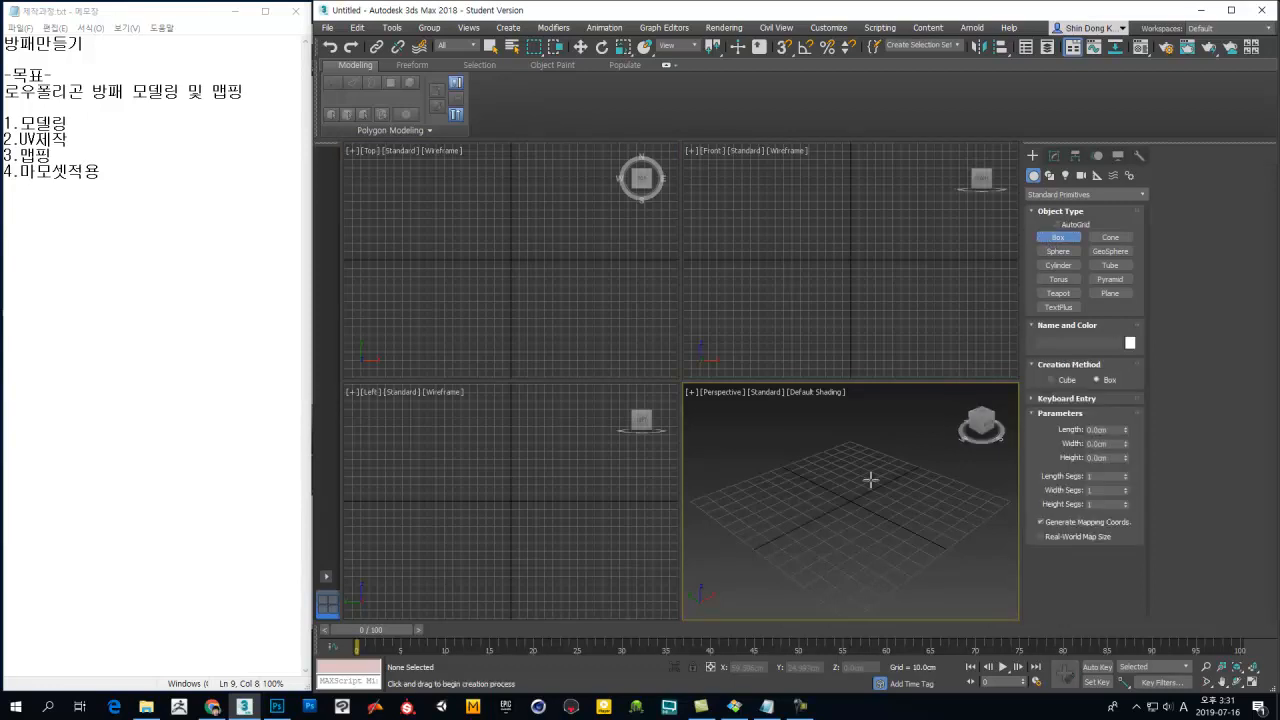
{"action": "left_click_drag", "start_coordinate": [860, 466], "coordinate": [835, 537]}
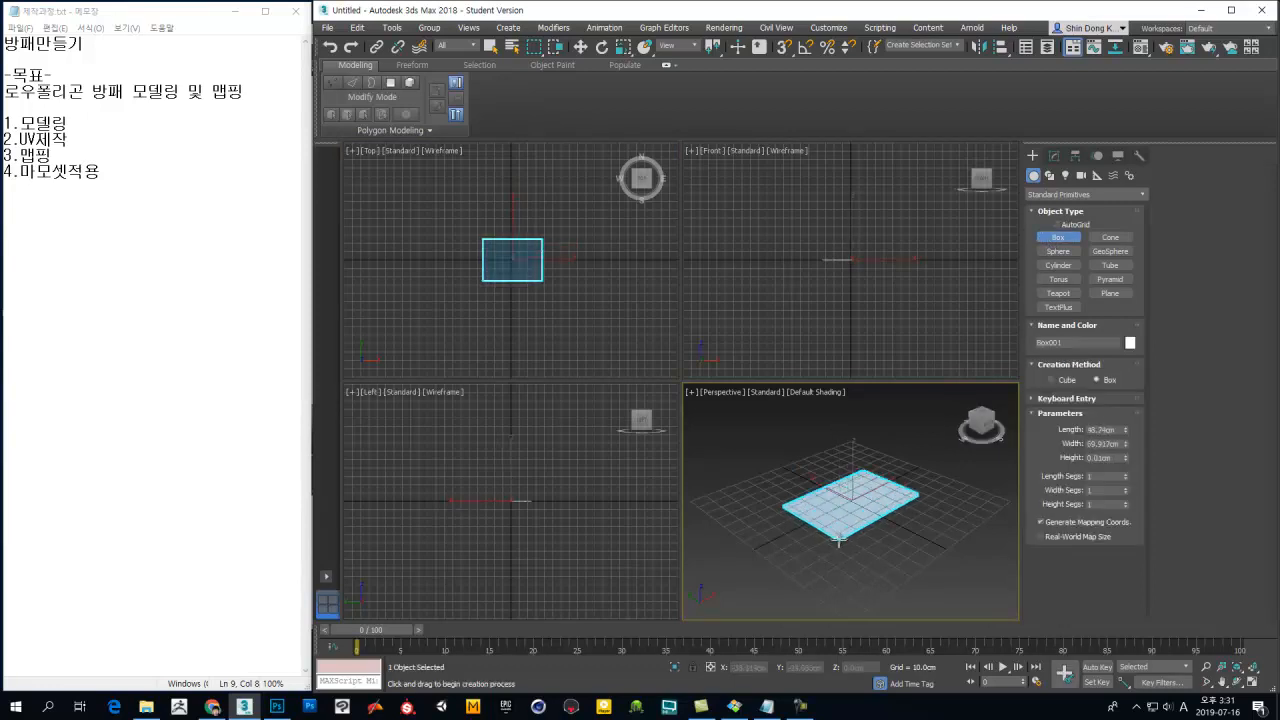
{"action": "left_click", "coordinate": [836, 538]}
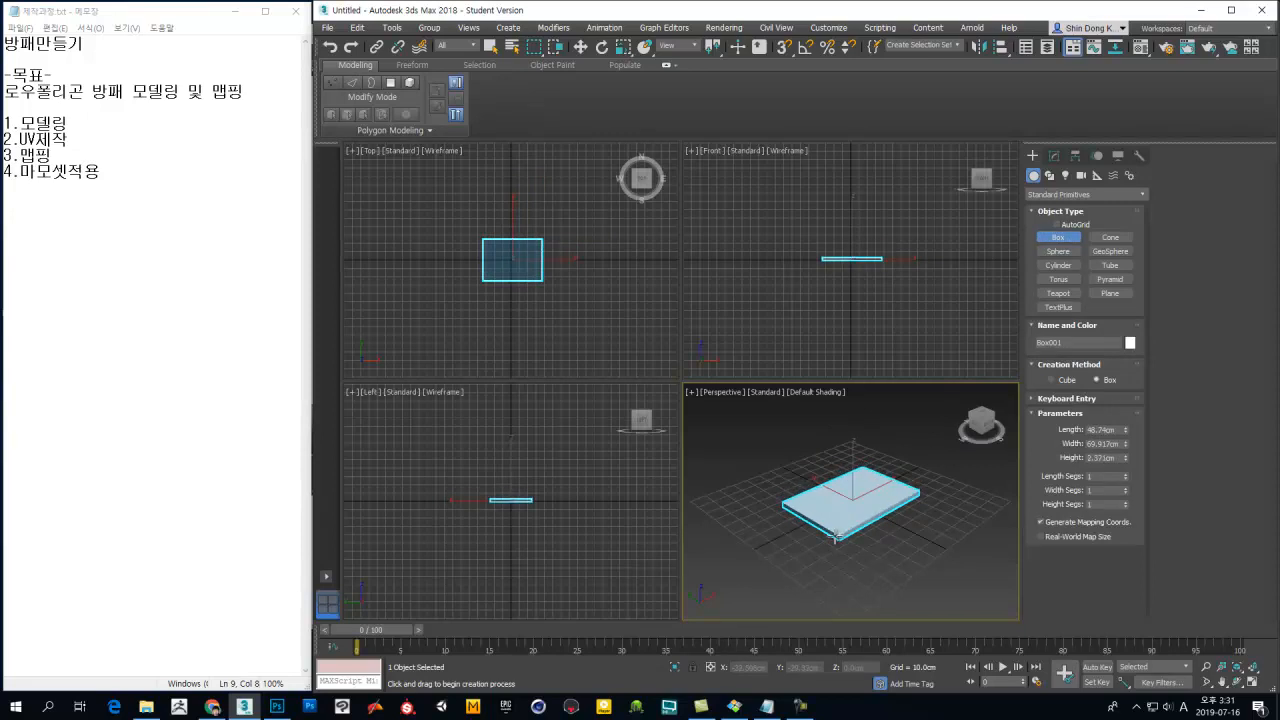
{"action": "key", "text": "w"}
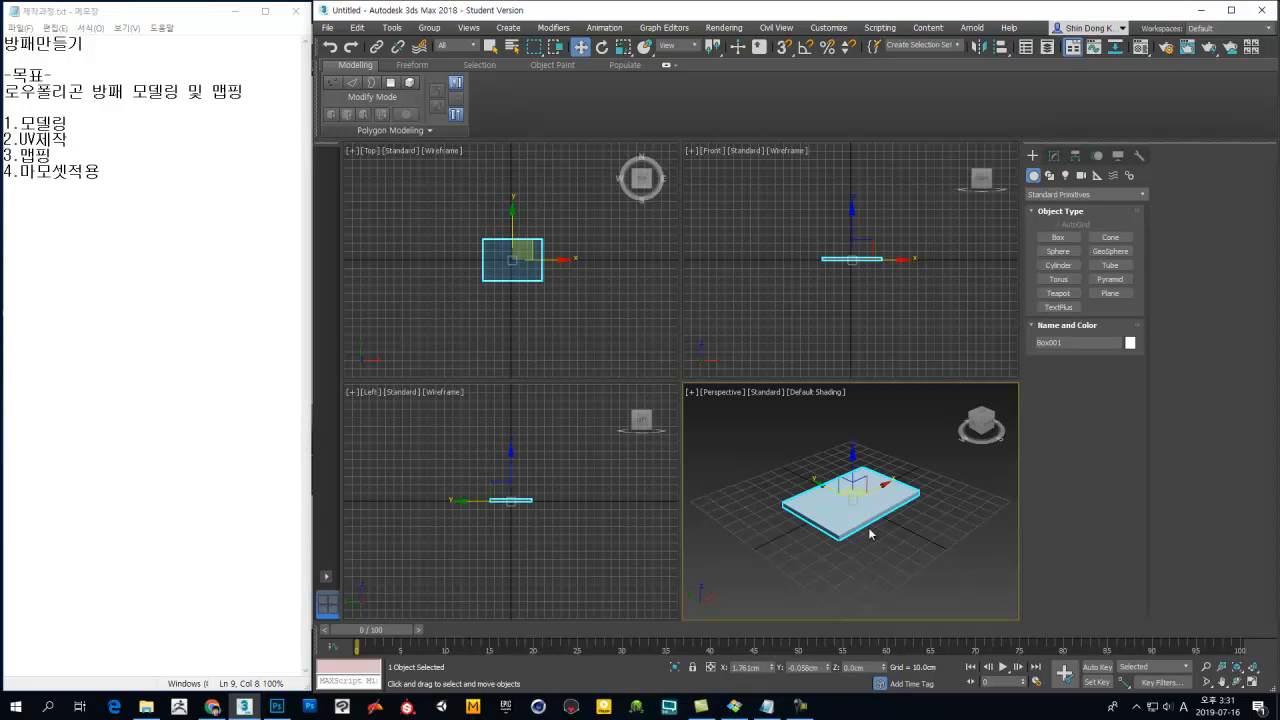
{"action": "left_click", "coordinate": [1055, 157]}
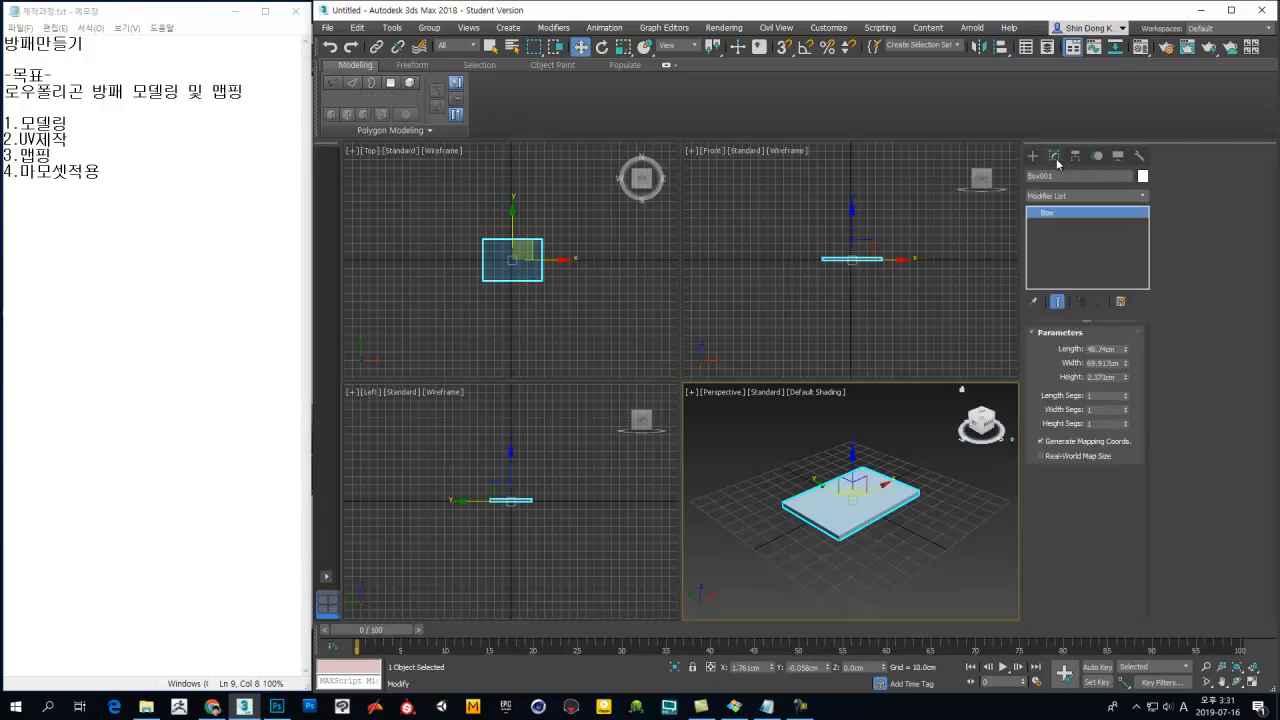
Step: Toggle the Perspective viewport between Default Shading and Edged Faces, leaving Edged Faces on
{"action": "middle_click_drag", "start_coordinate": [869, 507], "coordinate": [844, 486]}
{"action": "scroll", "coordinate": [842, 457], "scroll_direction": "up", "scroll_amount": 4}
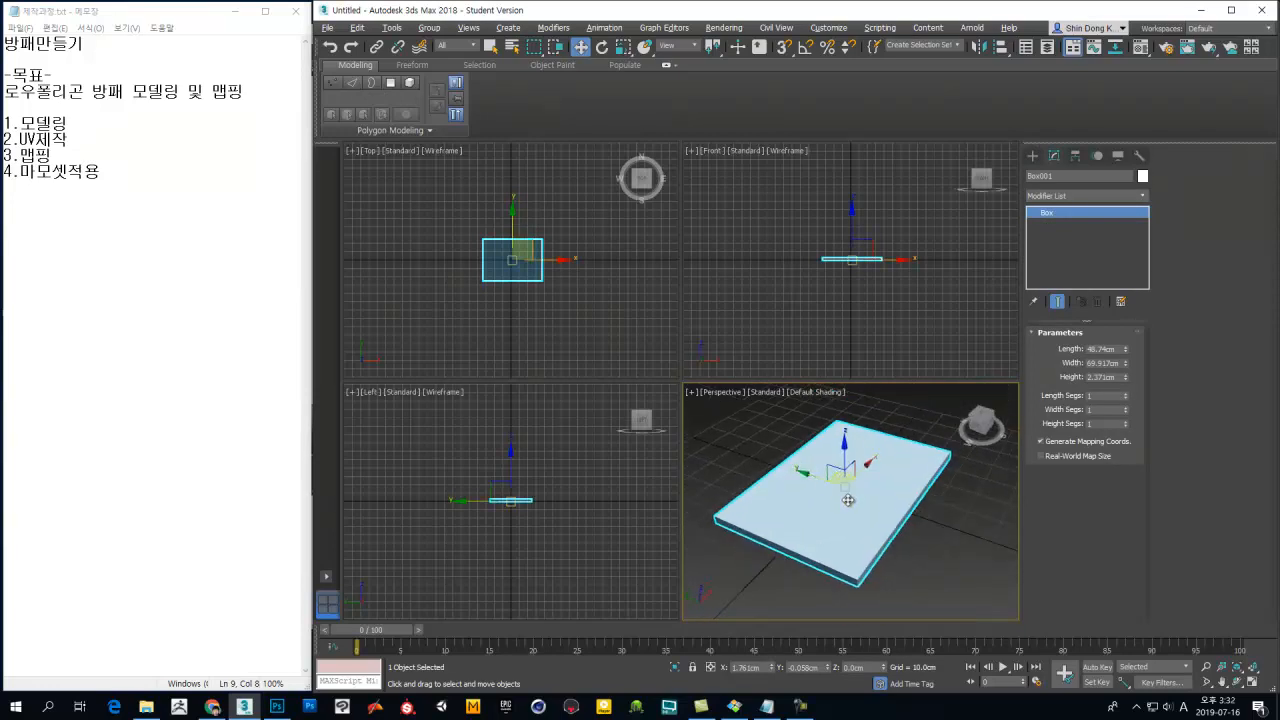
{"action": "key", "text": "F4"}
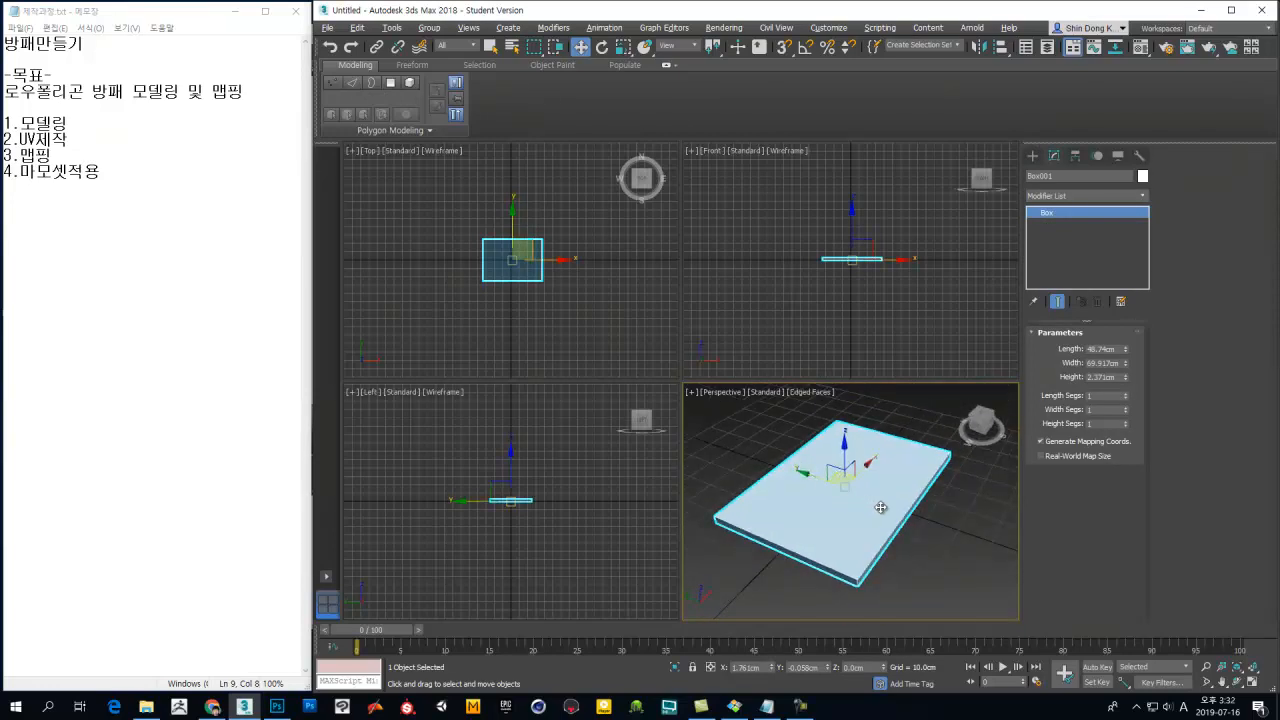
{"action": "key", "text": "F4"}
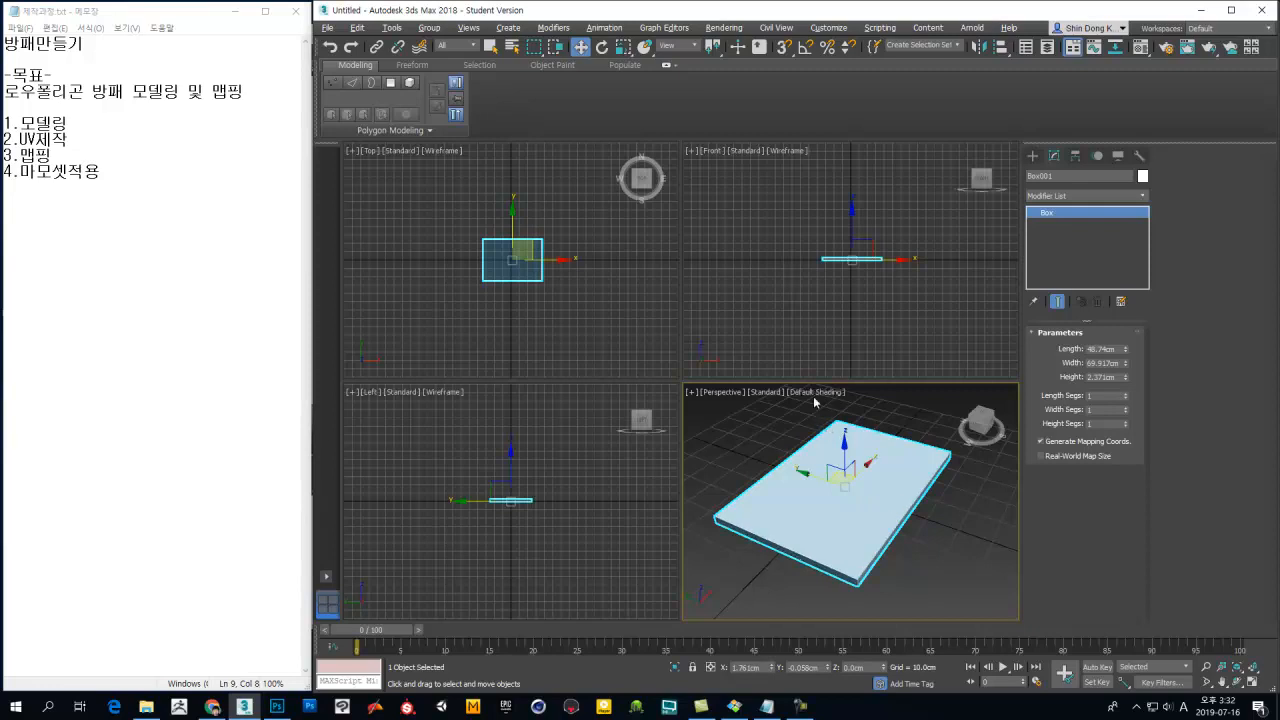
{"action": "key", "text": "F4"}
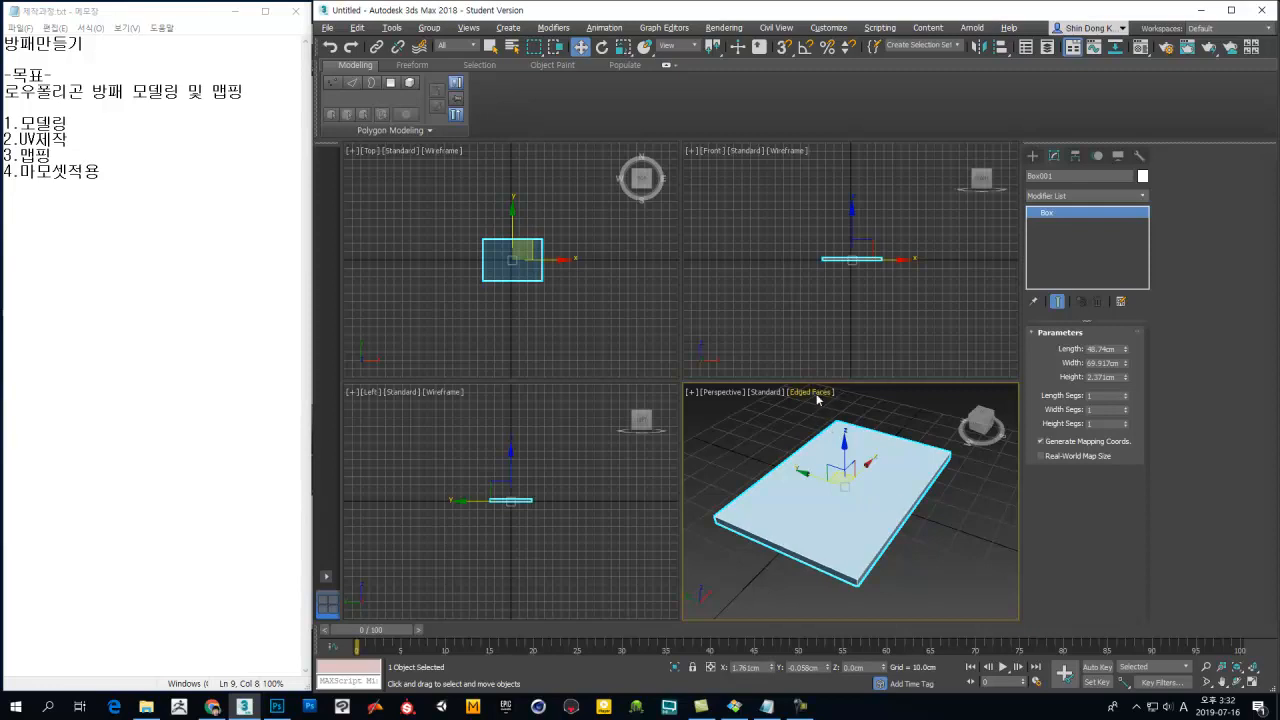
Step: Set the box's length, width and height segments to 3 each and look closely at its edges
{"action": "left_click", "coordinate": [1126, 394]}
{"action": "left_click", "coordinate": [1126, 394]}
{"action": "left_click", "coordinate": [1126, 422]}
{"action": "left_click", "coordinate": [1126, 422]}
{"action": "scroll", "coordinate": [926, 550], "scroll_direction": "up", "scroll_amount": 5}
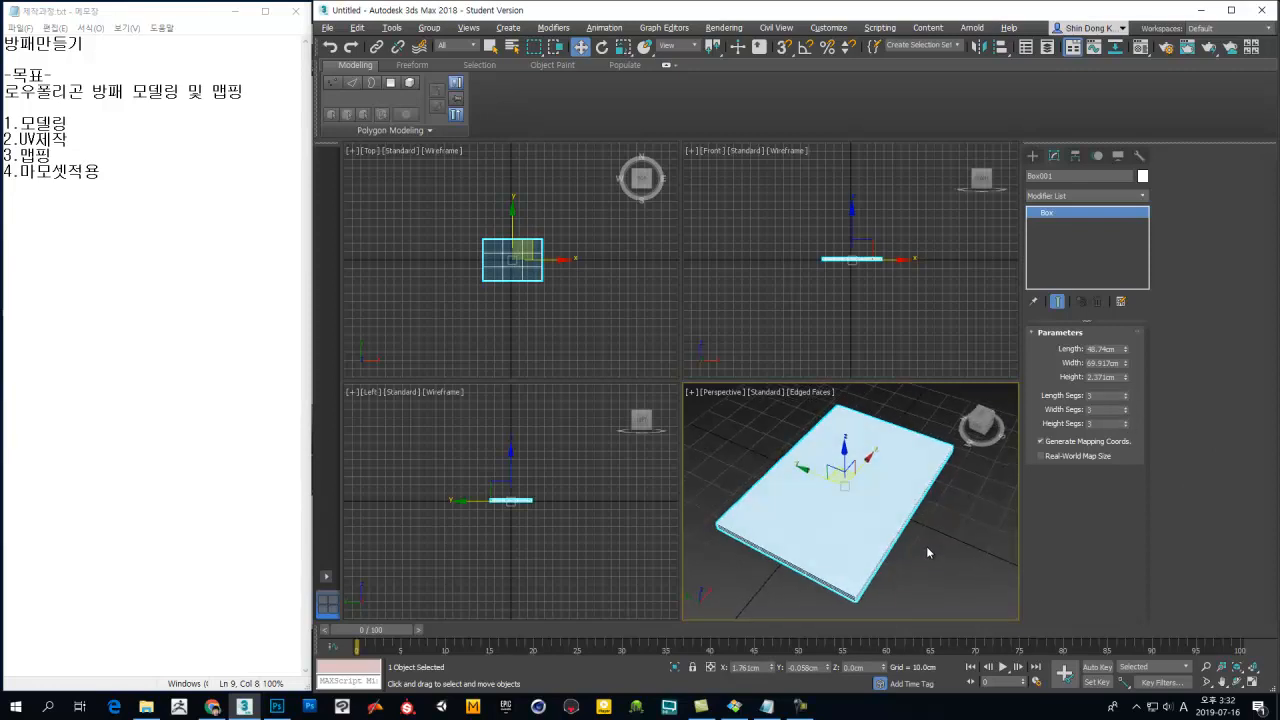
{"action": "middle_click_drag", "start_coordinate": [850, 487], "coordinate": [874, 491], "text": "alt"}
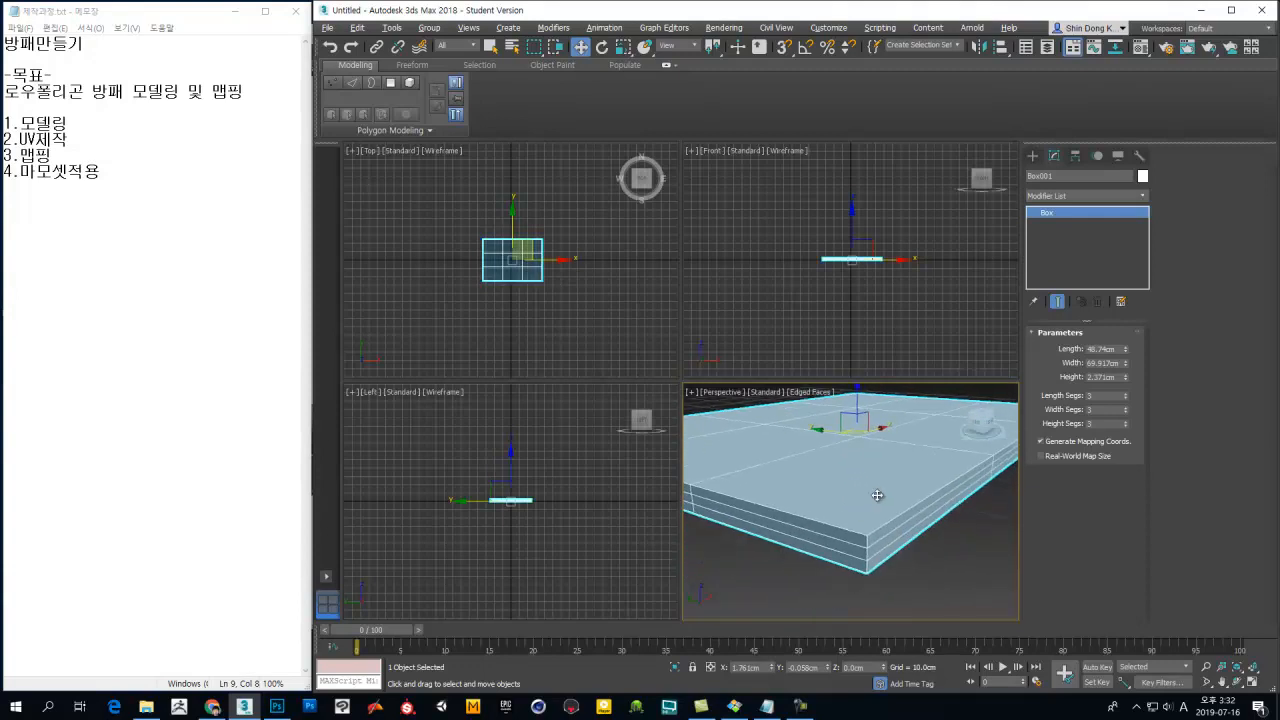
Step: Set the box's height segments to 1 and its length and width segments to 2
{"action": "left_click", "coordinate": [1125, 426]}
{"action": "left_click", "coordinate": [1125, 426]}
{"action": "middle_click_drag", "start_coordinate": [840, 474], "coordinate": [857, 579], "text": "alt"}
{"action": "scroll", "coordinate": [884, 507], "scroll_direction": "down", "scroll_amount": 6}
{"action": "left_click", "coordinate": [1126, 412]}
{"action": "left_click", "coordinate": [1126, 398]}
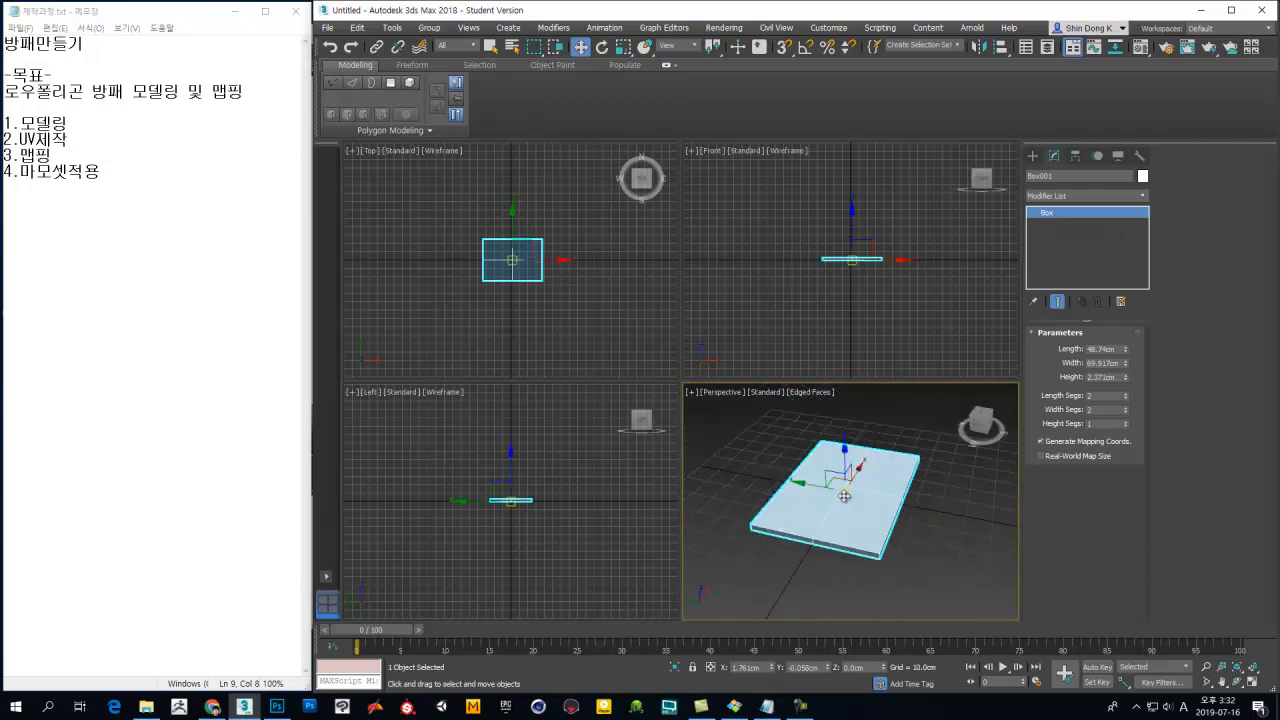
Step: Center the box on the world origin by resetting its X and Y positions to 0
{"action": "right_click", "coordinate": [772, 668]}
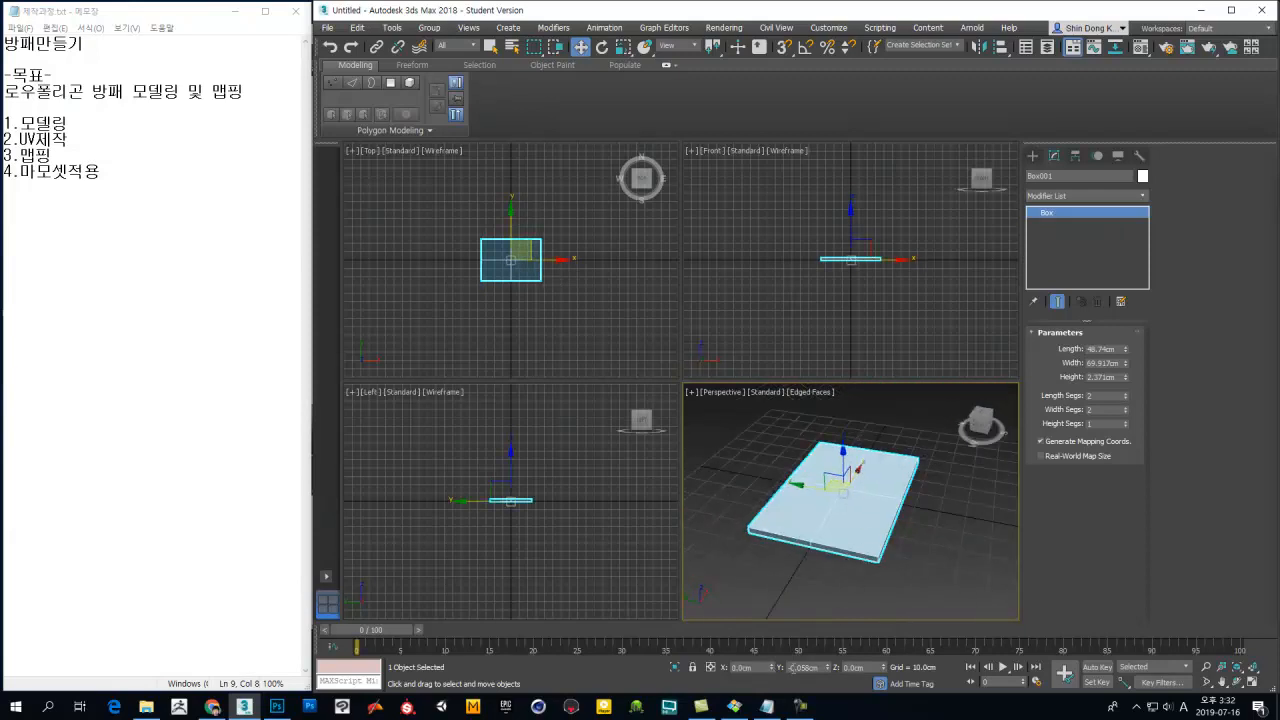
{"action": "right_click", "coordinate": [827, 669]}
{"action": "middle_click_drag", "start_coordinate": [887, 530], "coordinate": [891, 497], "text": "alt"}
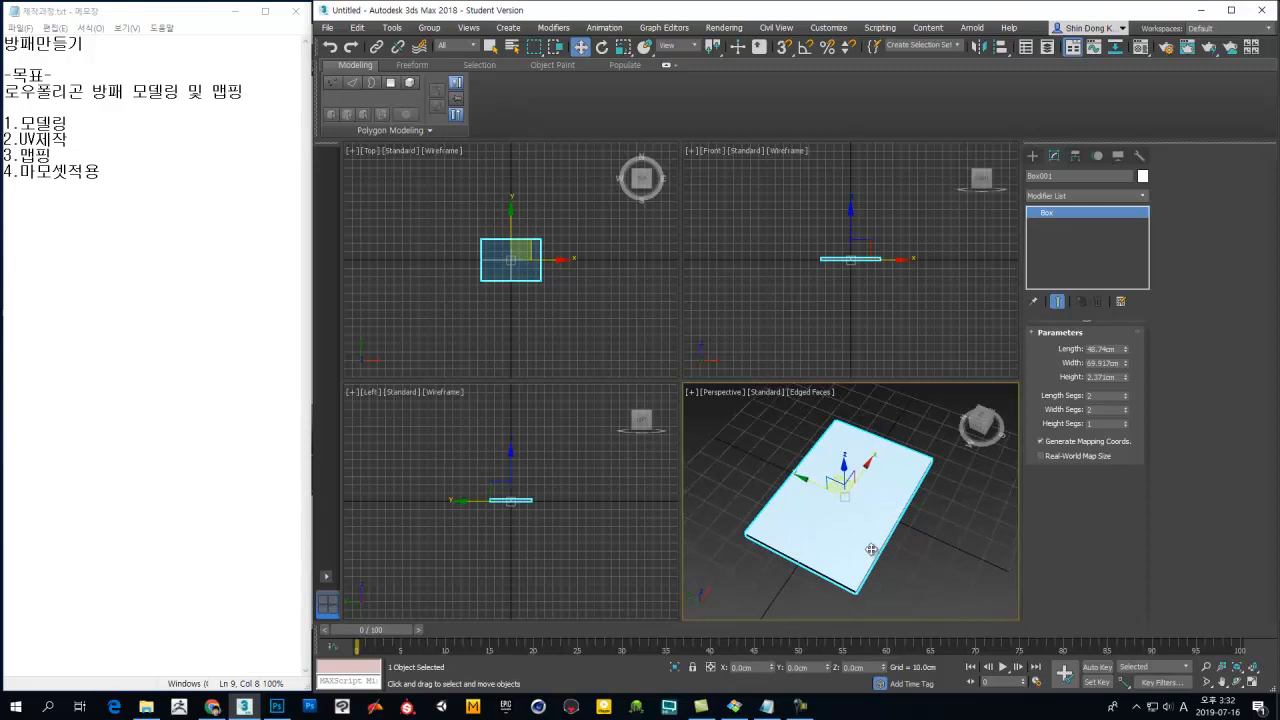
Step: Set the box's width to 100 cm
{"action": "left_click_drag", "start_coordinate": [1117, 363], "coordinate": [998, 365]}
{"action": "type", "text": "100"}
{"action": "key", "text": "Return"}
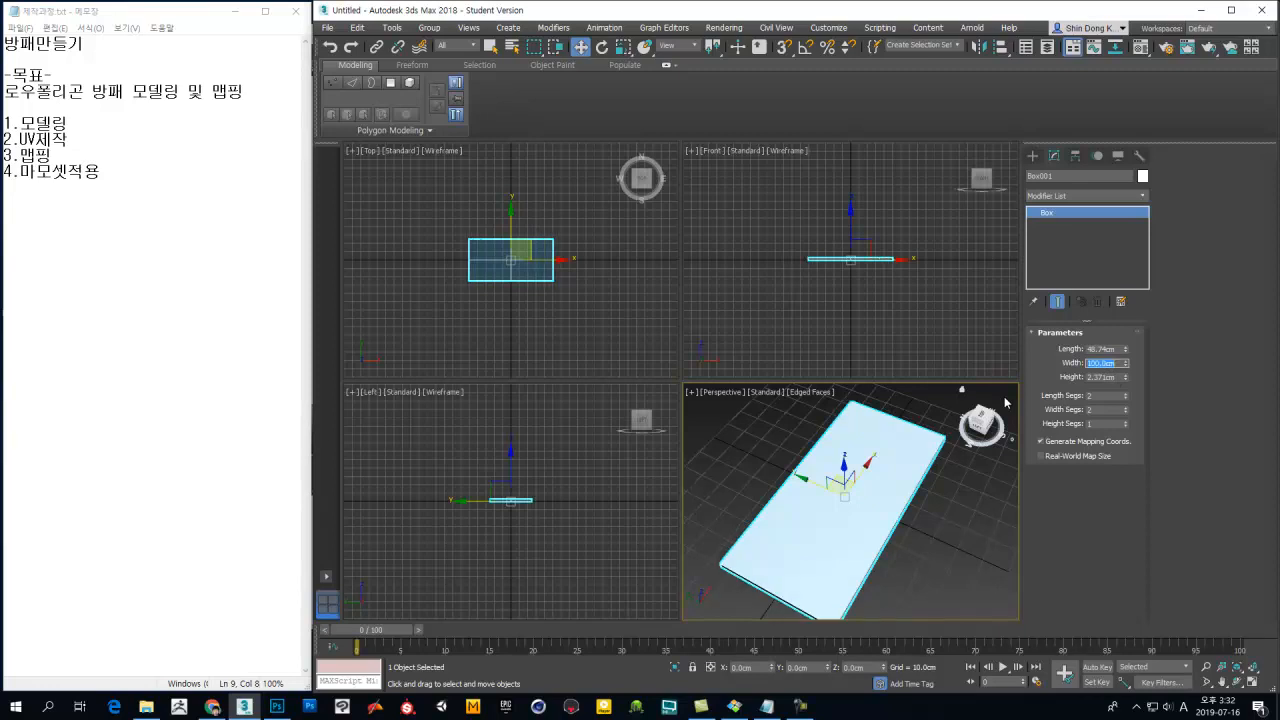
Step: Maximize the Perspective viewport and frame the whole box at an oblique angle
{"action": "mouse_move", "coordinate": [833, 478]}
{"action": "middle_mouse_down"}
{"action": "mouse_move", "coordinate": [843, 469]}
{"action": "mouse_move", "coordinate": [843, 485]}
{"action": "middle_mouse_up"}
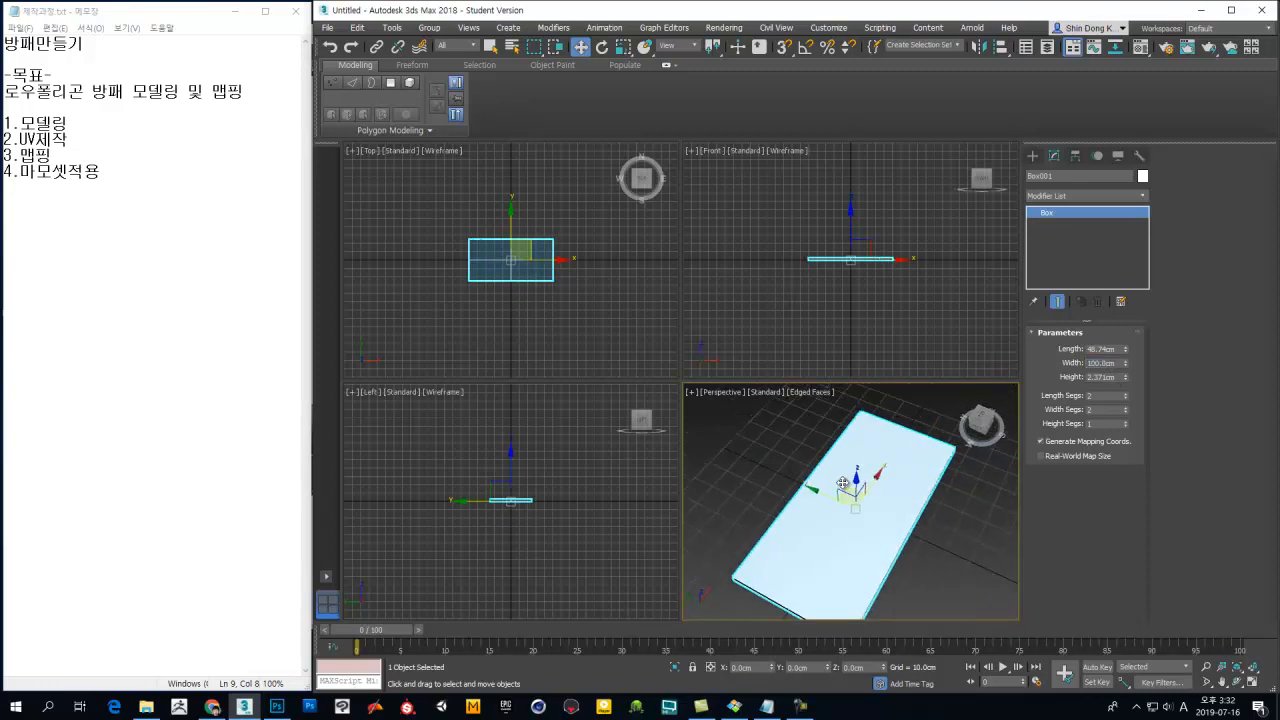
{"action": "key", "text": "alt+w"}
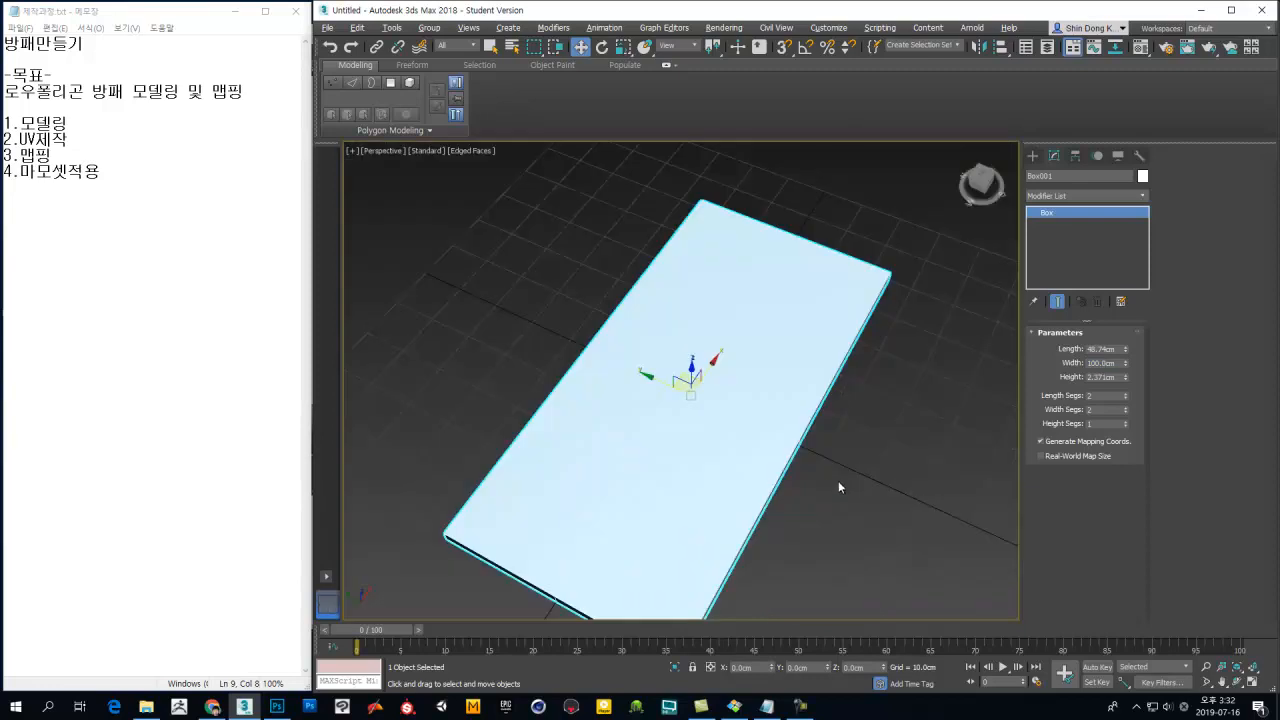
{"action": "middle_click_drag", "start_coordinate": [717, 415], "coordinate": [724, 350], "text": "alt"}
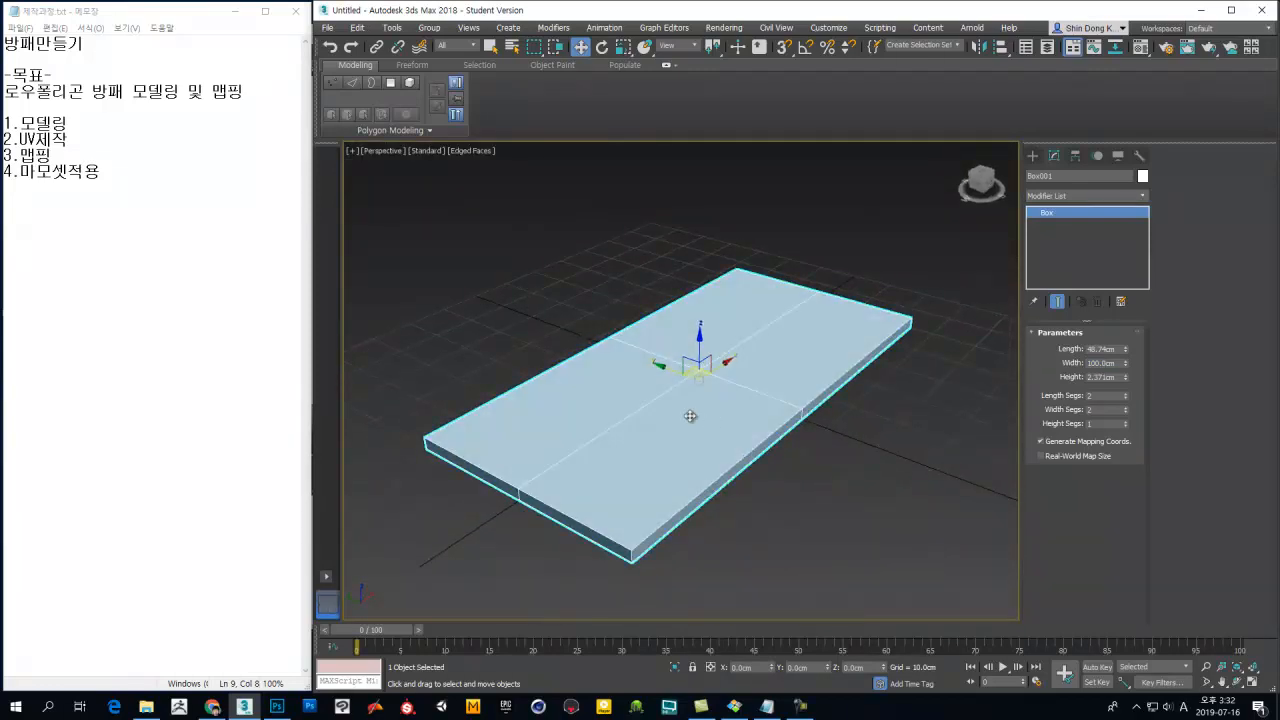
{"action": "middle_click_drag", "start_coordinate": [742, 392], "coordinate": [760, 417], "text": "alt"}
Step: Change the box's object color to the black custom color
{"action": "left_click", "coordinate": [1143, 177]}
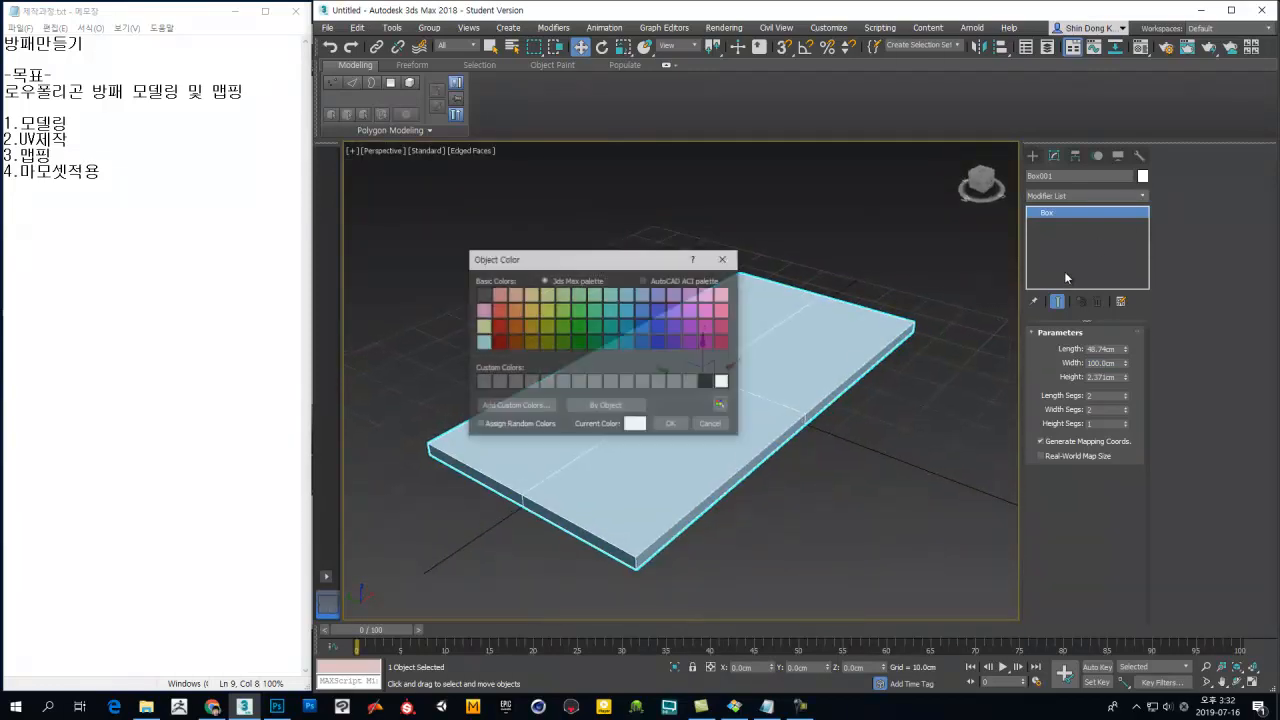
{"action": "left_click", "coordinate": [709, 384]}
{"action": "left_click", "coordinate": [684, 426]}
{"action": "mouse_move", "coordinate": [752, 398]}
{"action": "middle_mouse_down"}
{"action": "mouse_move", "coordinate": [769, 434]}
{"action": "mouse_move", "coordinate": [792, 402]}
{"action": "mouse_move", "coordinate": [774, 394]}
{"action": "middle_mouse_up"}
Step: Bring up the box's object color palette again and reapply the black custom color
{"action": "left_click", "coordinate": [1073, 175]}
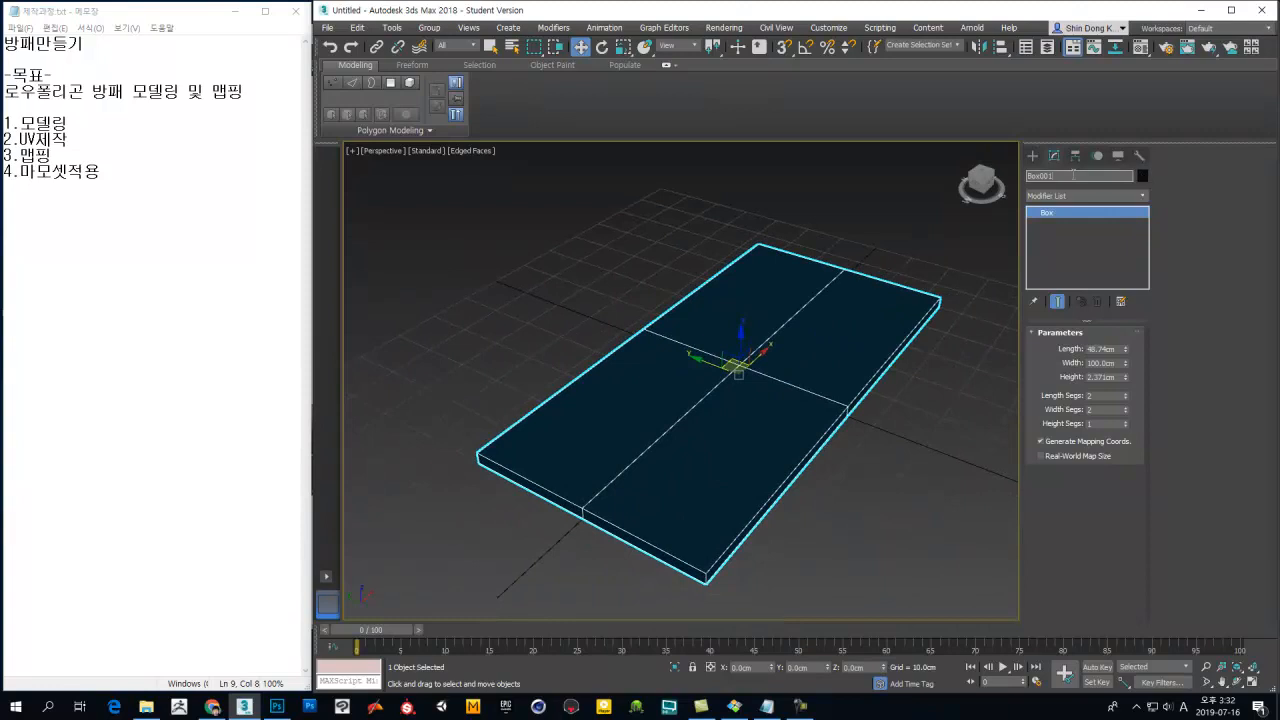
{"action": "left_click", "coordinate": [1143, 179]}
{"action": "left_click", "coordinate": [1145, 173]}
{"action": "left_click_drag", "start_coordinate": [545, 258], "coordinate": [436, 182]}
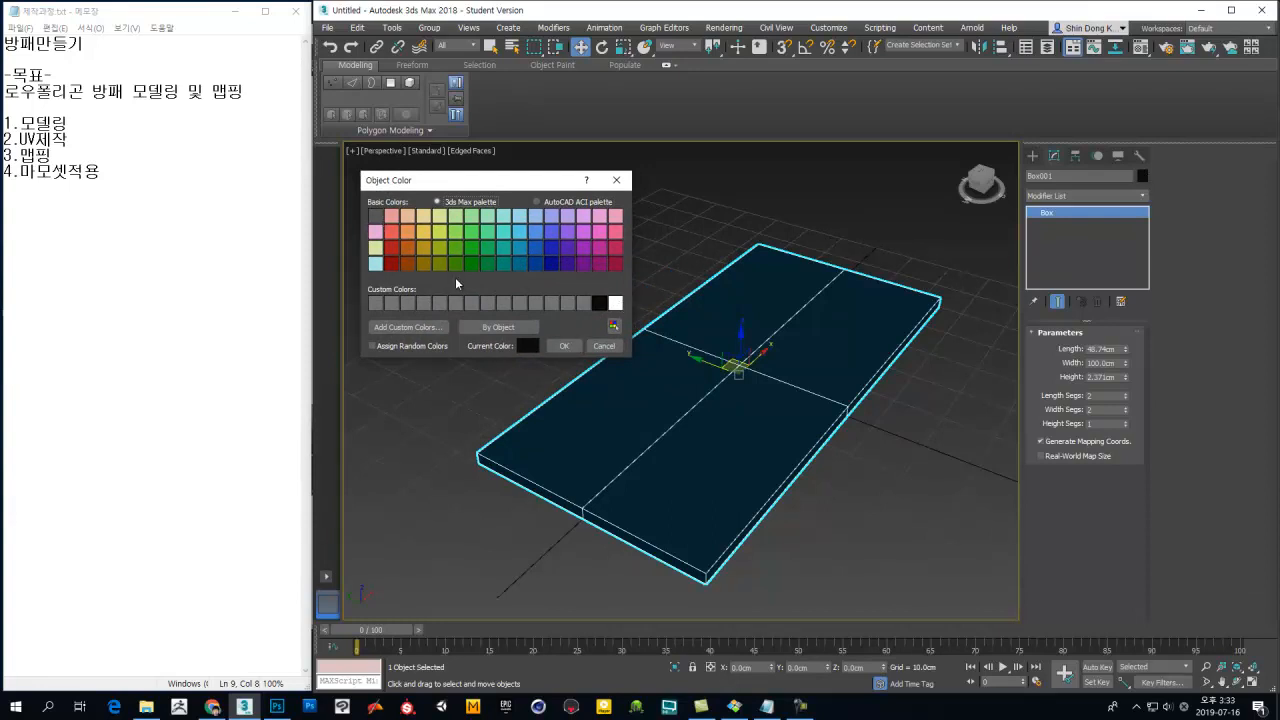
{"action": "left_click", "coordinate": [587, 304]}
{"action": "left_click", "coordinate": [603, 302]}
{"action": "left_click", "coordinate": [564, 345]}
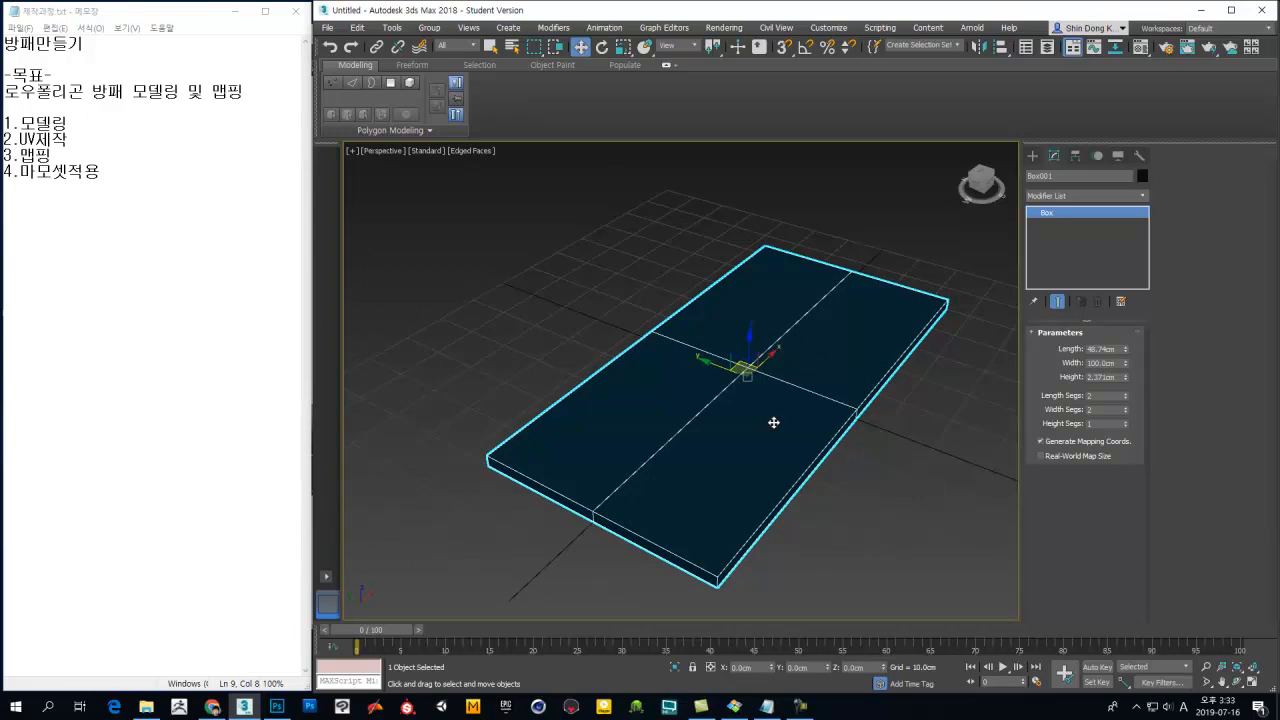
Step: Open the Material Editor and switch it to the Slate Material Editor mode
{"action": "key", "text": "m"}
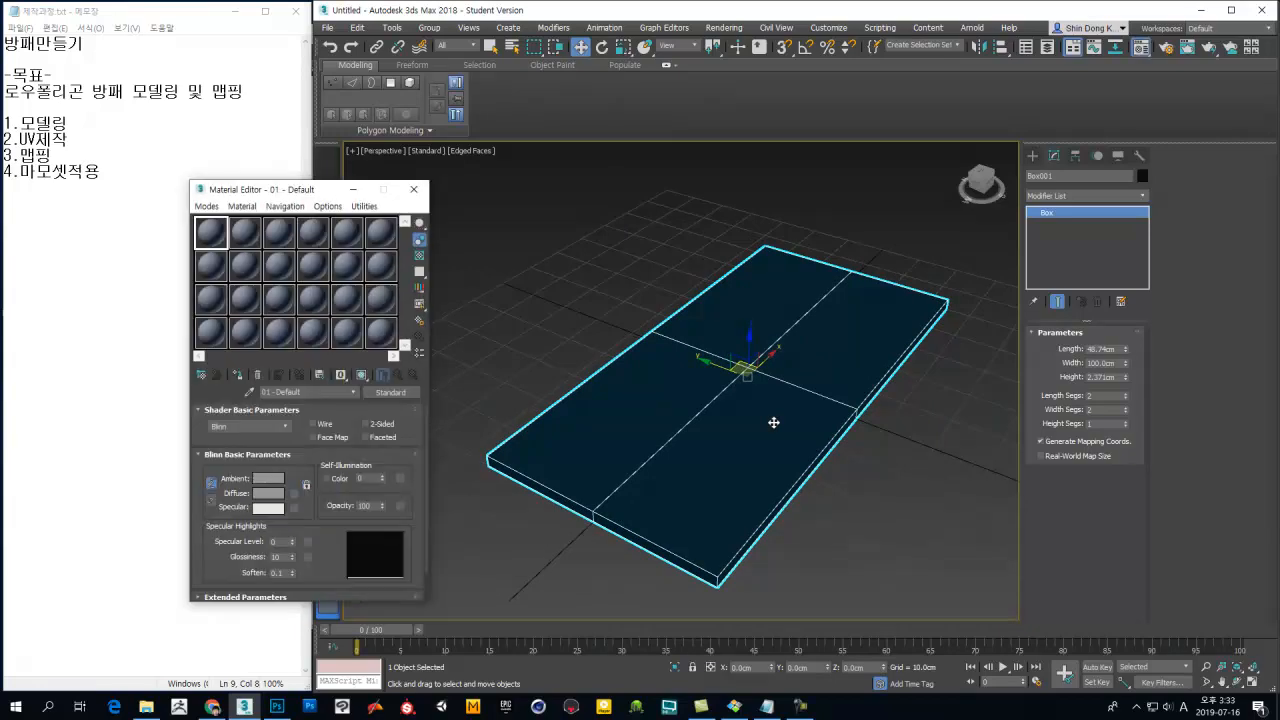
{"action": "left_click_drag", "start_coordinate": [318, 190], "coordinate": [483, 180]}
{"action": "left_click", "coordinate": [372, 196]}
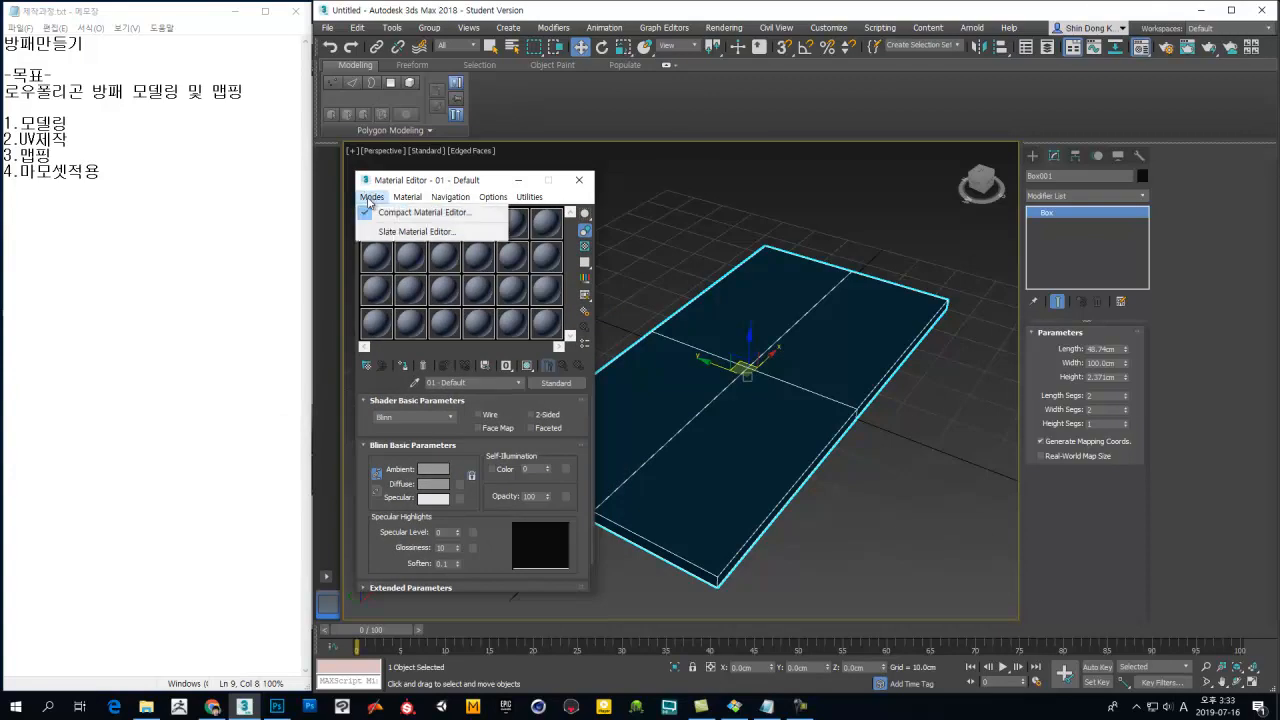
{"action": "left_click", "coordinate": [380, 231]}
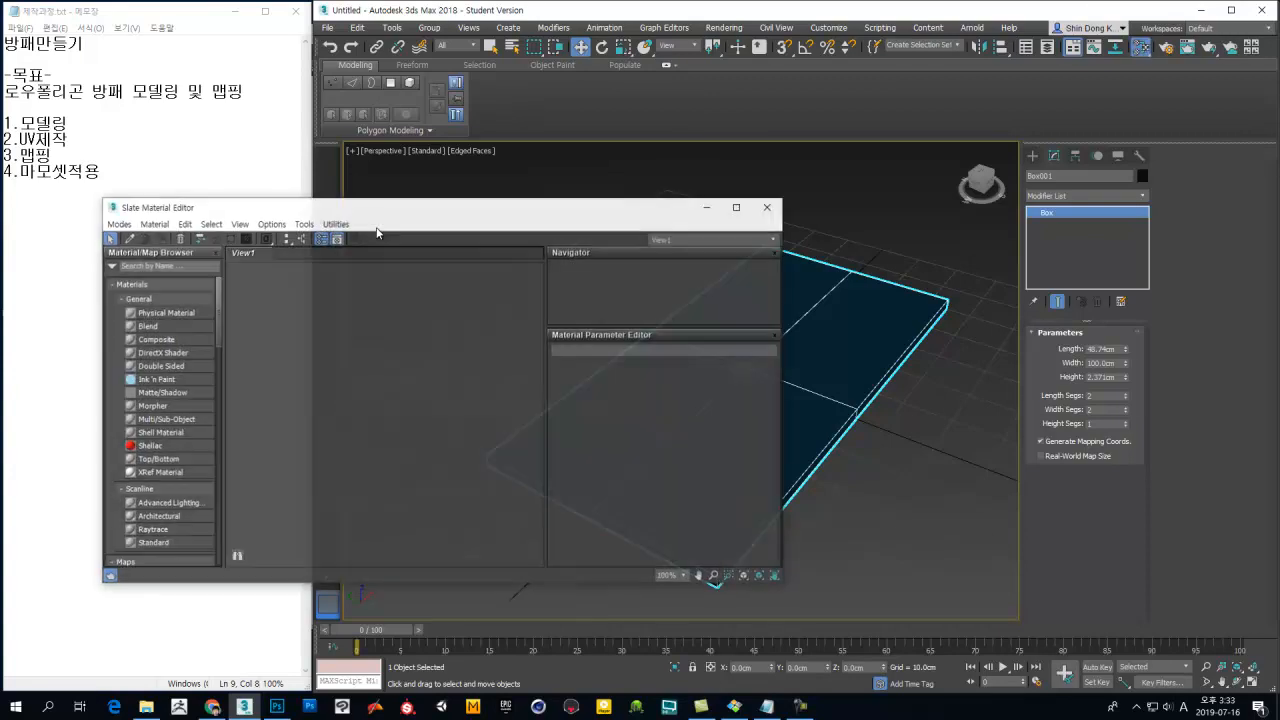
{"action": "left_click_drag", "start_coordinate": [295, 210], "coordinate": [535, 187]}
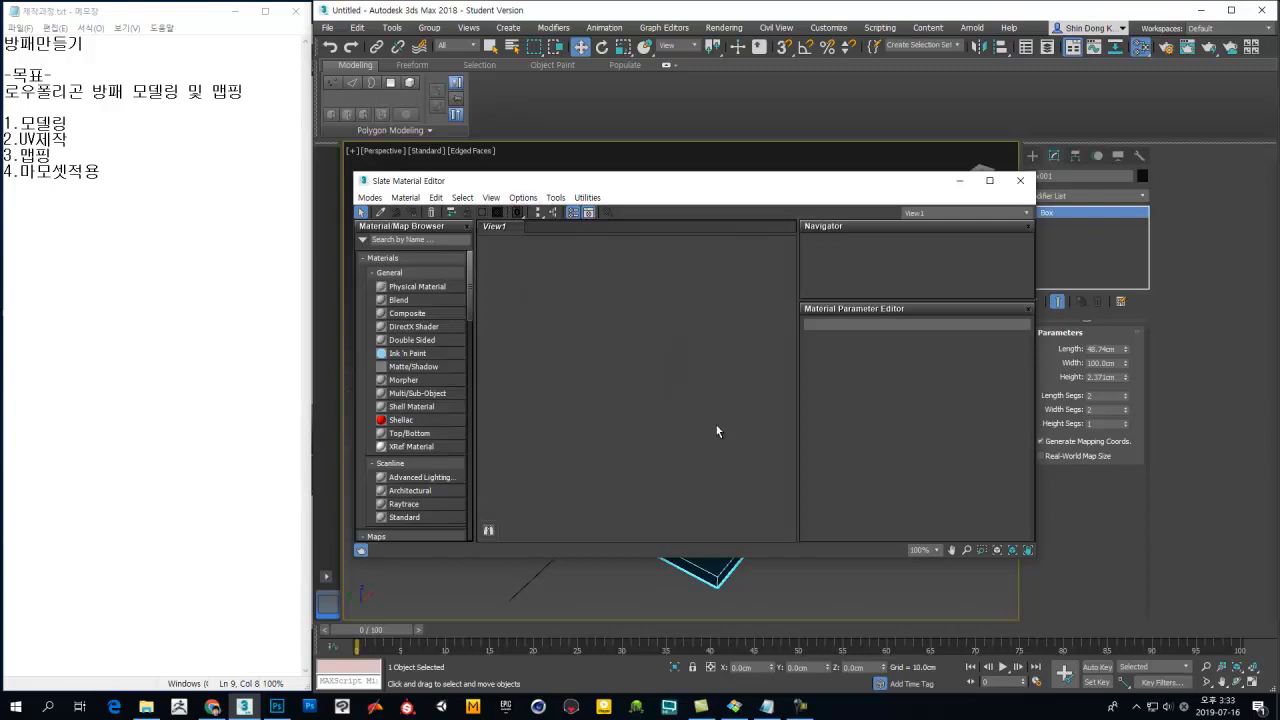
Step: Return to the Compact Material Editor and place its window beside the box
{"action": "left_click", "coordinate": [368, 199]}
{"action": "left_click", "coordinate": [384, 212]}
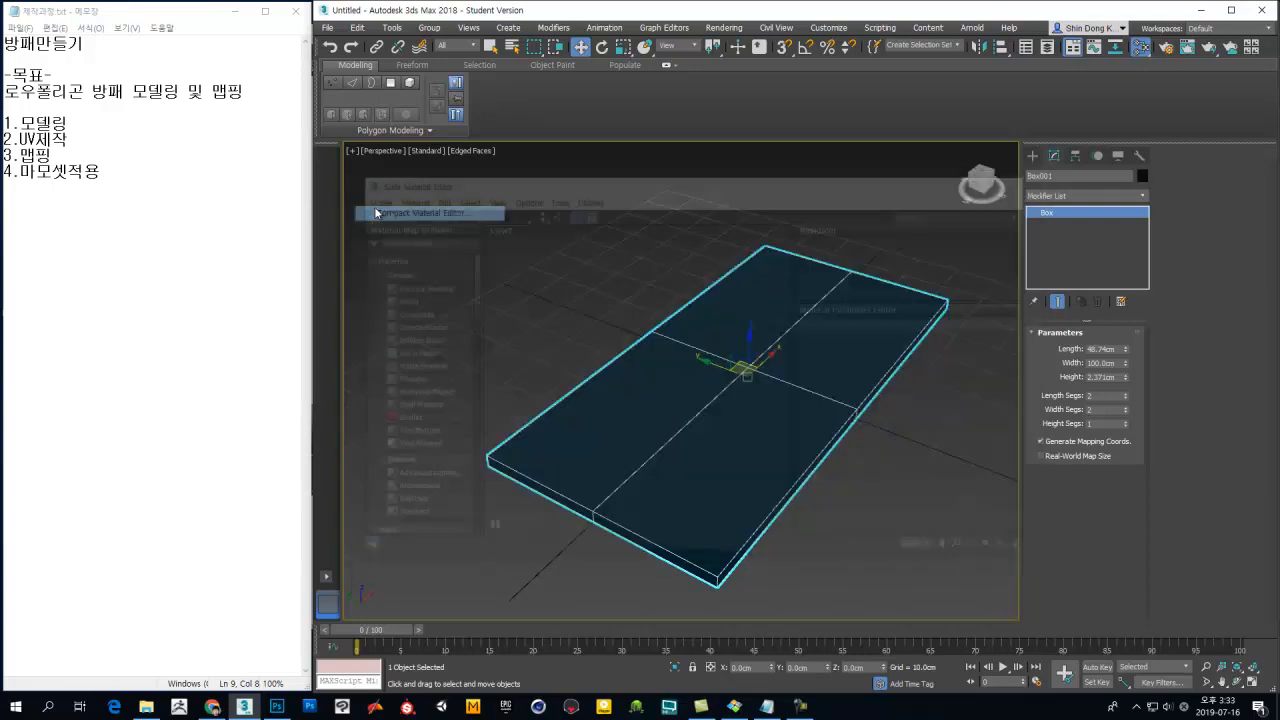
{"action": "left_click", "coordinate": [372, 197]}
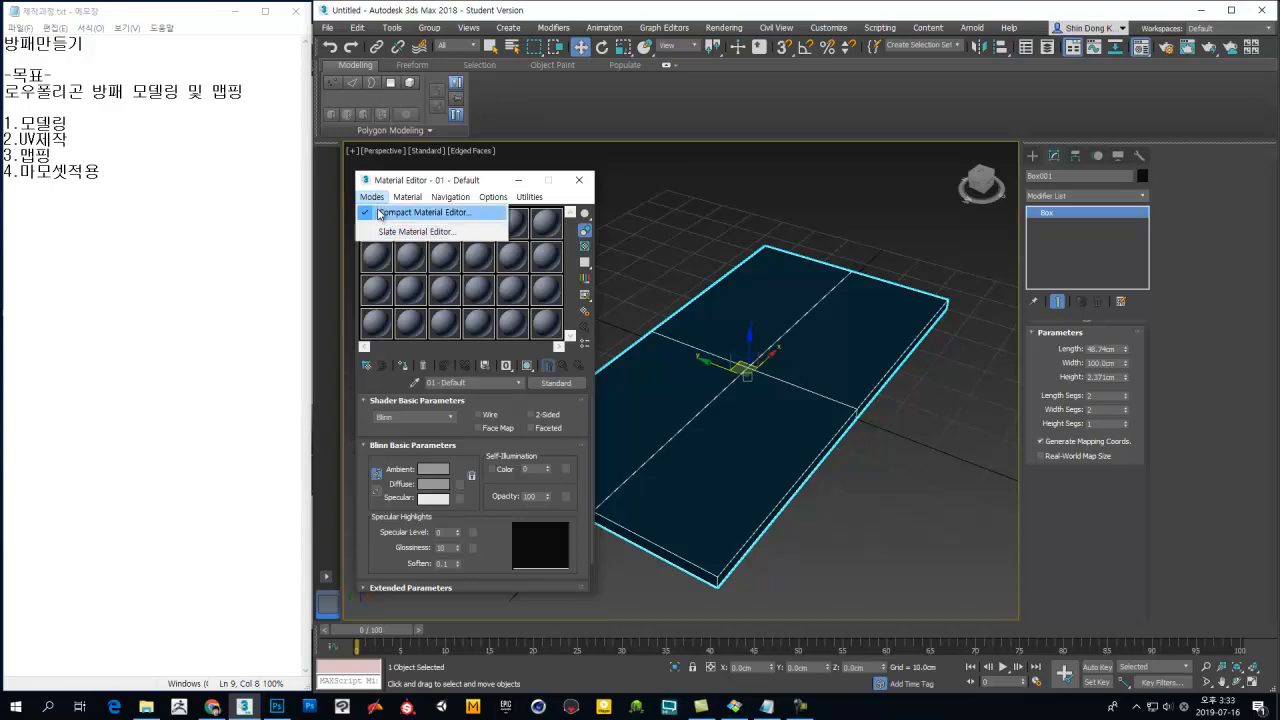
{"action": "left_click", "coordinate": [466, 182]}
{"action": "left_click_drag", "start_coordinate": [466, 182], "coordinate": [475, 188]}
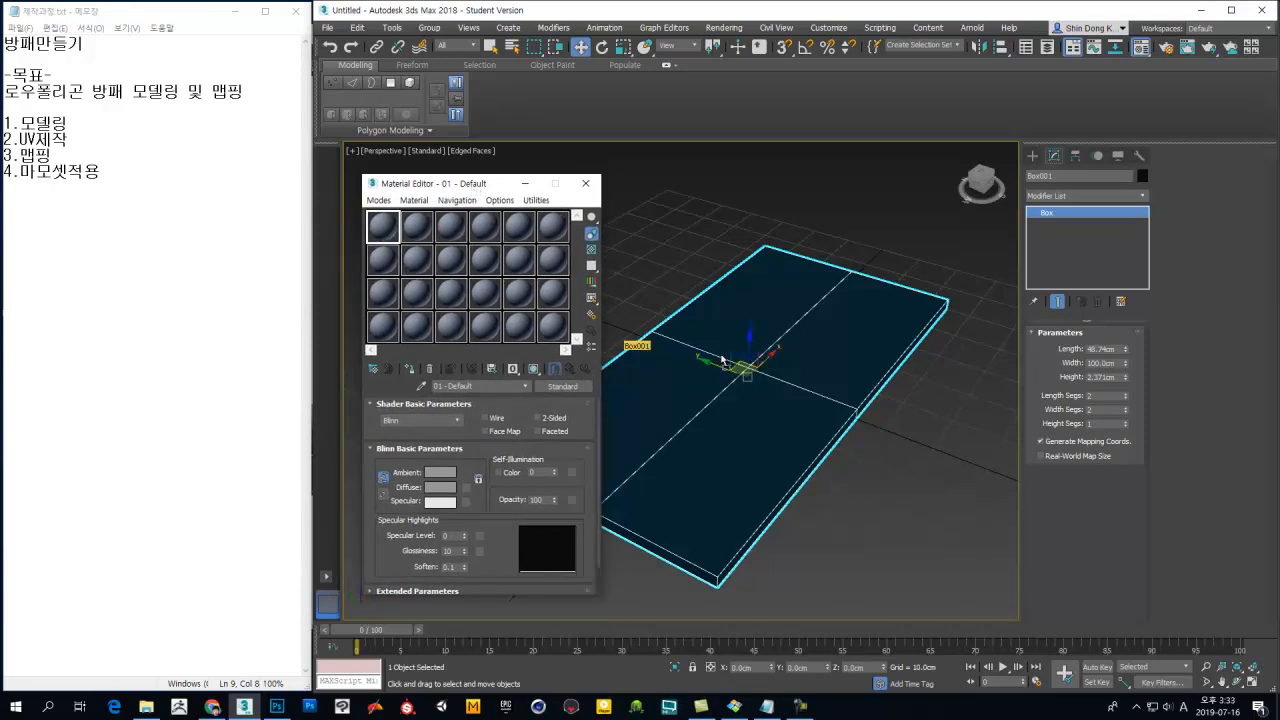
Step: Assign the 01 - Default material to the box, show the shaded material in the viewport, and deselect the box
{"action": "left_click", "coordinate": [410, 370]}
{"action": "left_click", "coordinate": [535, 371]}
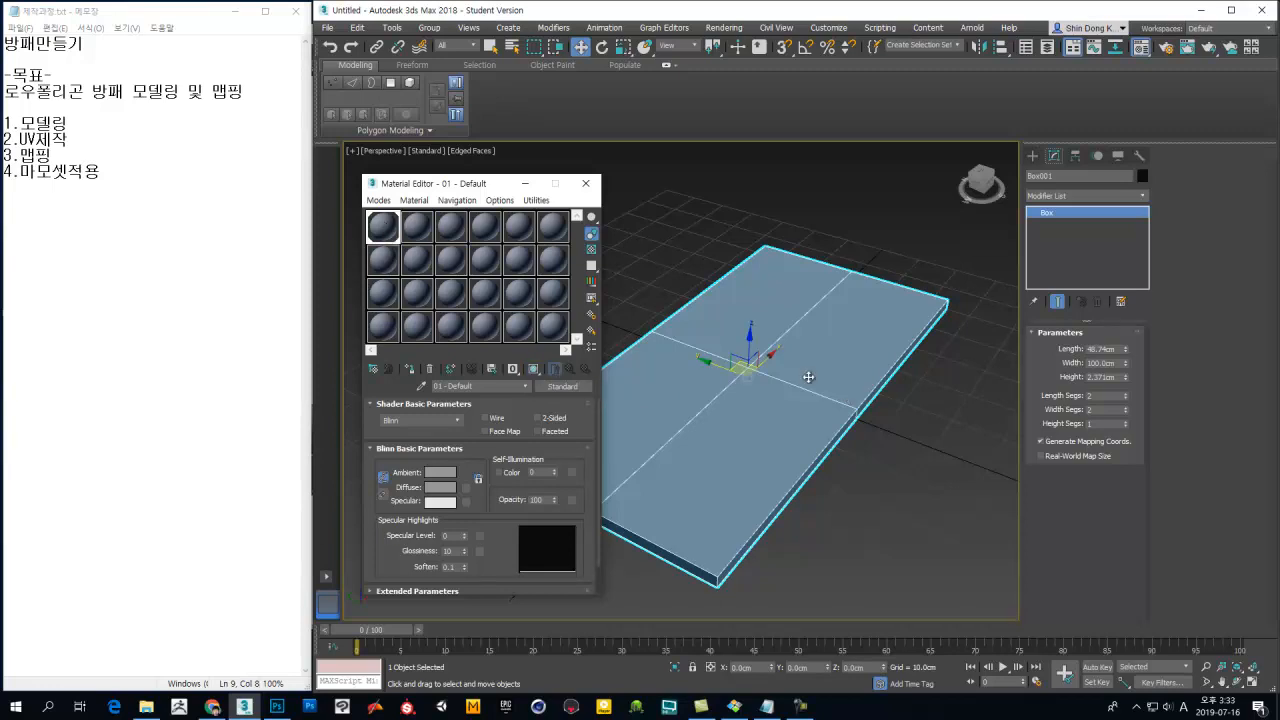
{"action": "left_click", "coordinate": [919, 430]}
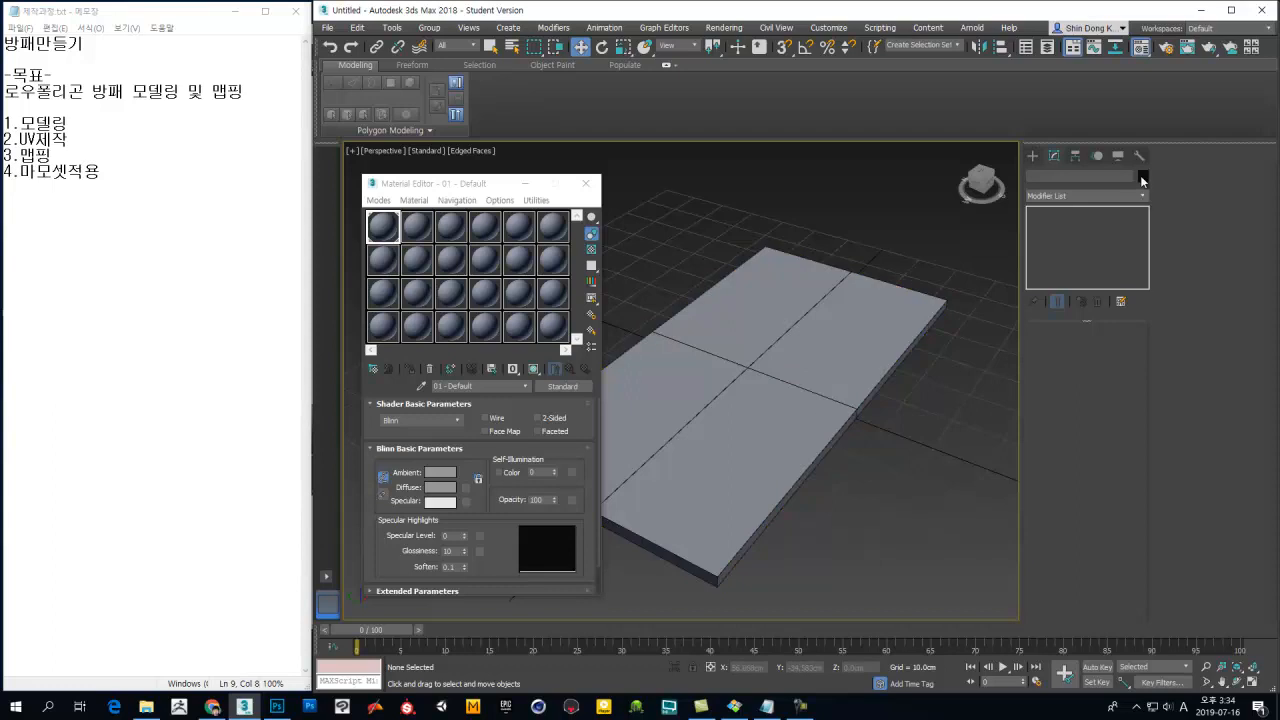
Step: Check the object color palette without changing the color, and reselect the box
{"action": "left_click", "coordinate": [1140, 175]}
{"action": "left_click", "coordinate": [621, 184]}
{"action": "left_click", "coordinate": [760, 404]}
{"action": "middle_click_drag", "start_coordinate": [741, 431], "coordinate": [799, 444]}
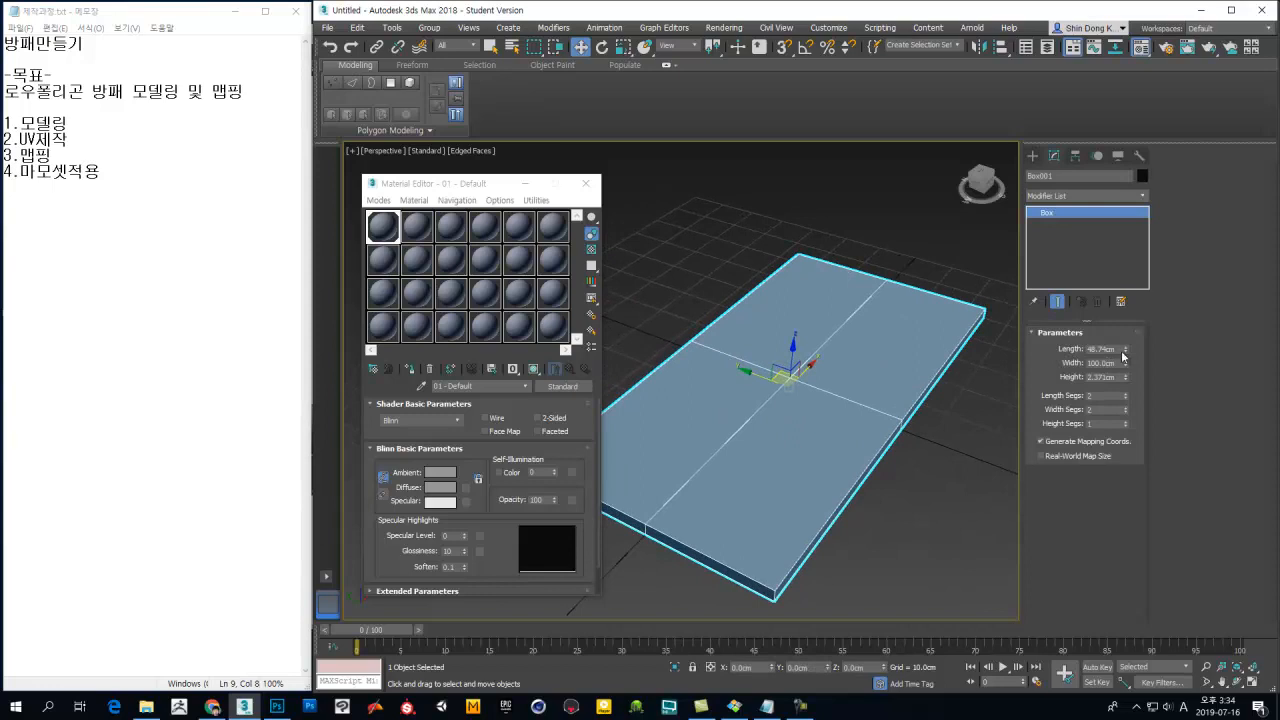
Step: Increase the box's length to about 54 cm and view the whole box from above
{"action": "mouse_move", "coordinate": [1128, 350]}
{"action": "left_mouse_down"}
{"action": "mouse_move", "coordinate": [1128, 326]}
{"action": "mouse_move", "coordinate": [1128, 341]}
{"action": "left_mouse_up"}
{"action": "mouse_move", "coordinate": [849, 454]}
{"action": "middle_mouse_down", "text": "alt"}
{"action": "mouse_move", "coordinate": [820, 386]}
{"action": "mouse_move", "coordinate": [851, 468]}
{"action": "middle_mouse_up", "text": "alt"}
{"action": "left_click", "coordinate": [837, 428]}
{"action": "left_click", "coordinate": [783, 410]}
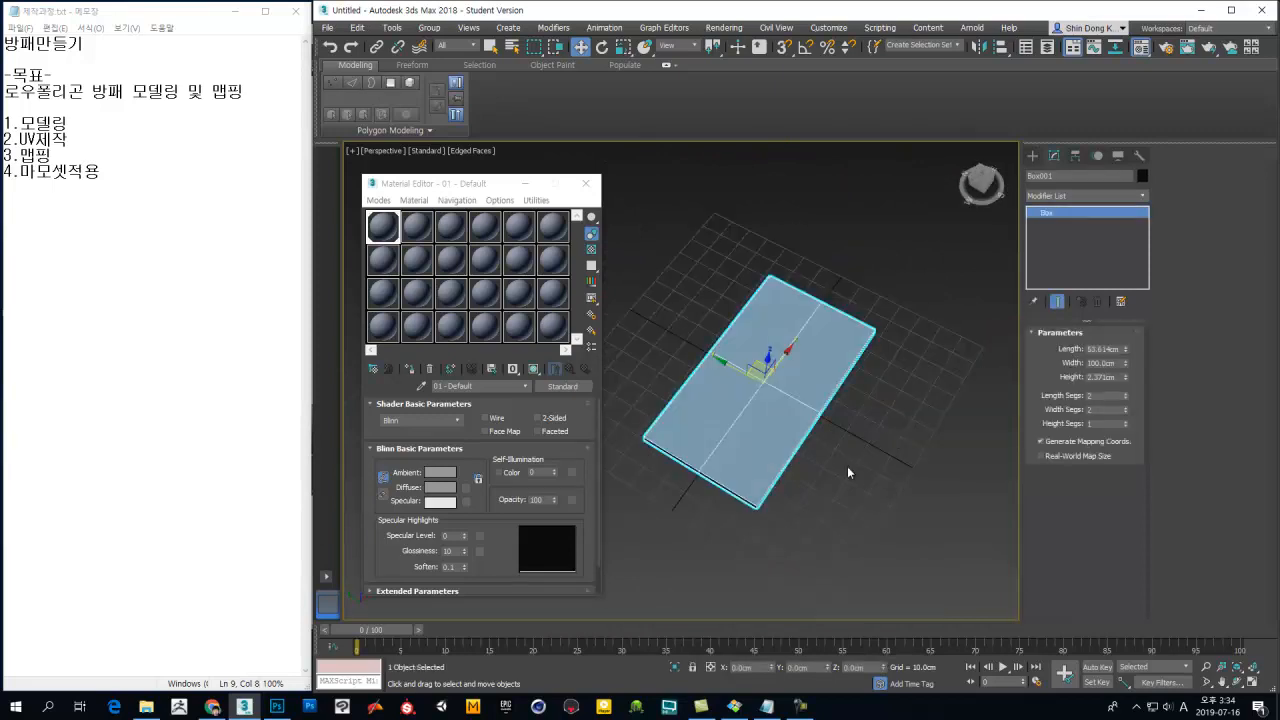
Step: Reduce the box's width to 59 cm and set its length to 100 cm
{"action": "middle_click_drag", "start_coordinate": [847, 472], "coordinate": [790, 442], "text": "alt"}
{"action": "left_click_drag", "start_coordinate": [1122, 371], "coordinate": [1125, 318]}
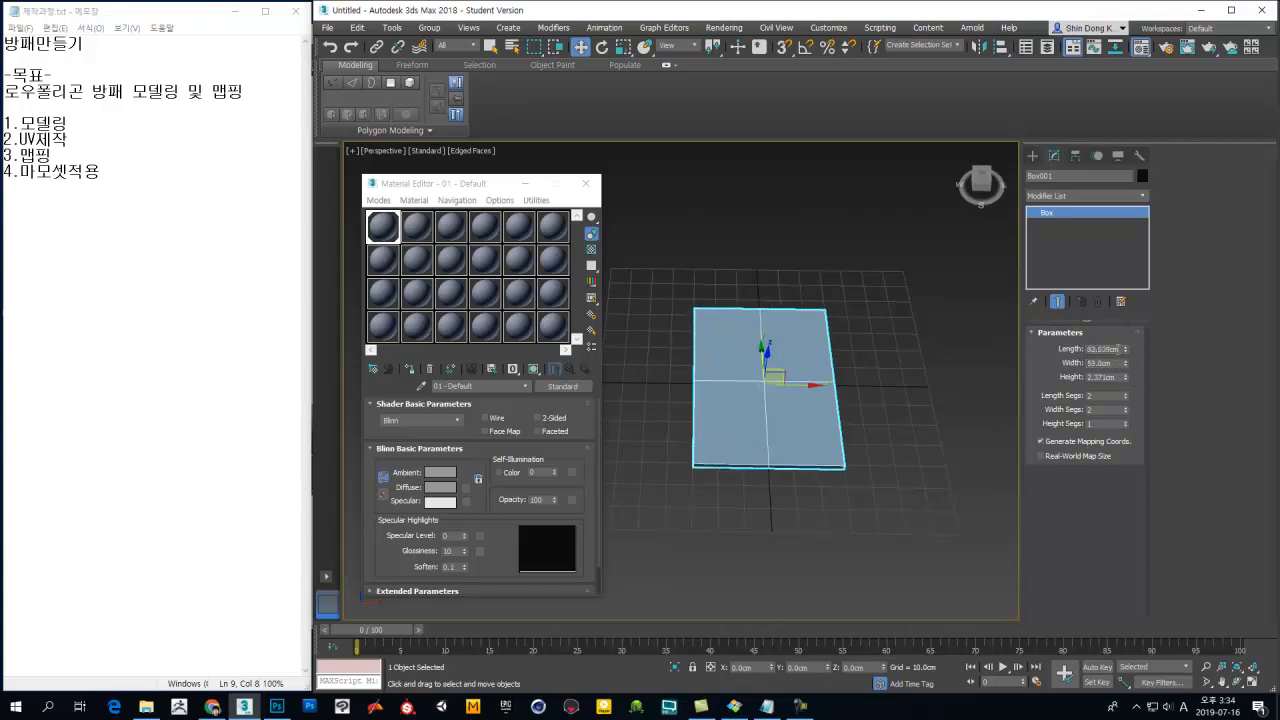
{"action": "type", "text": "100"}
{"action": "key", "text": "Return"}
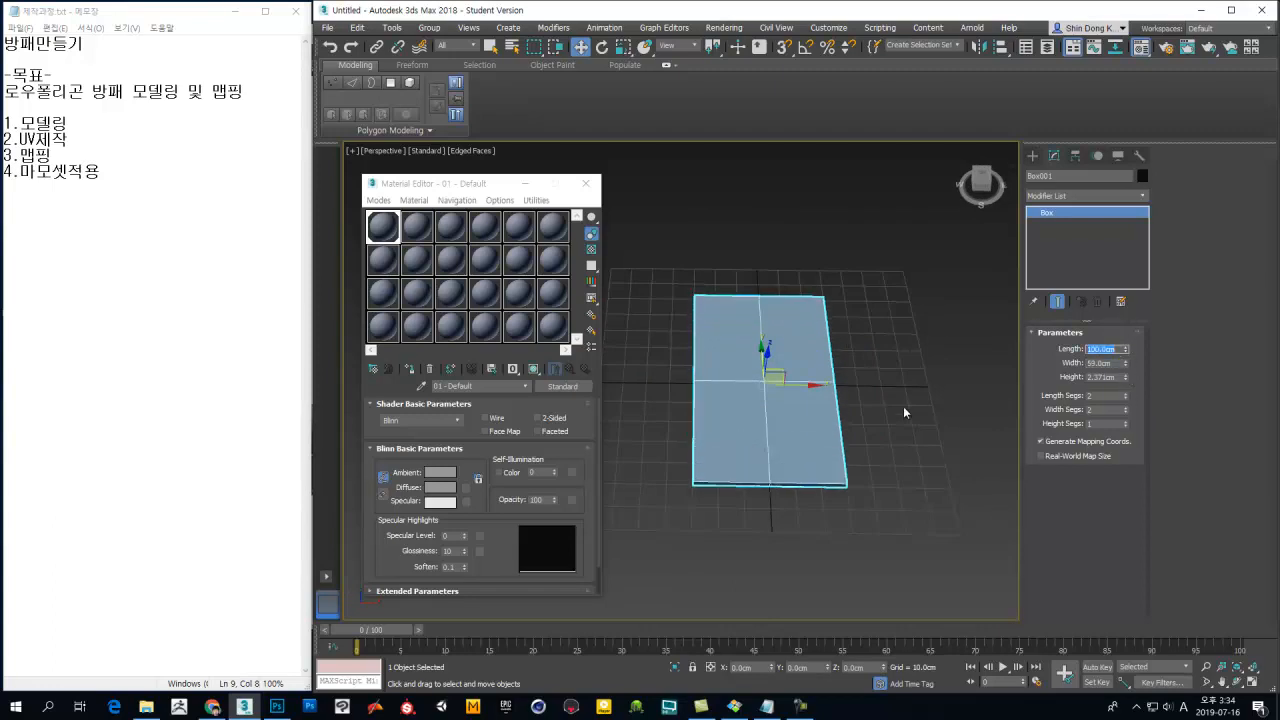
Step: Move the box about 128 cm aside along X and create a 120 × 120 cm plane at the origin
{"action": "left_click_drag", "start_coordinate": [777, 423], "coordinate": [1096, 388]}
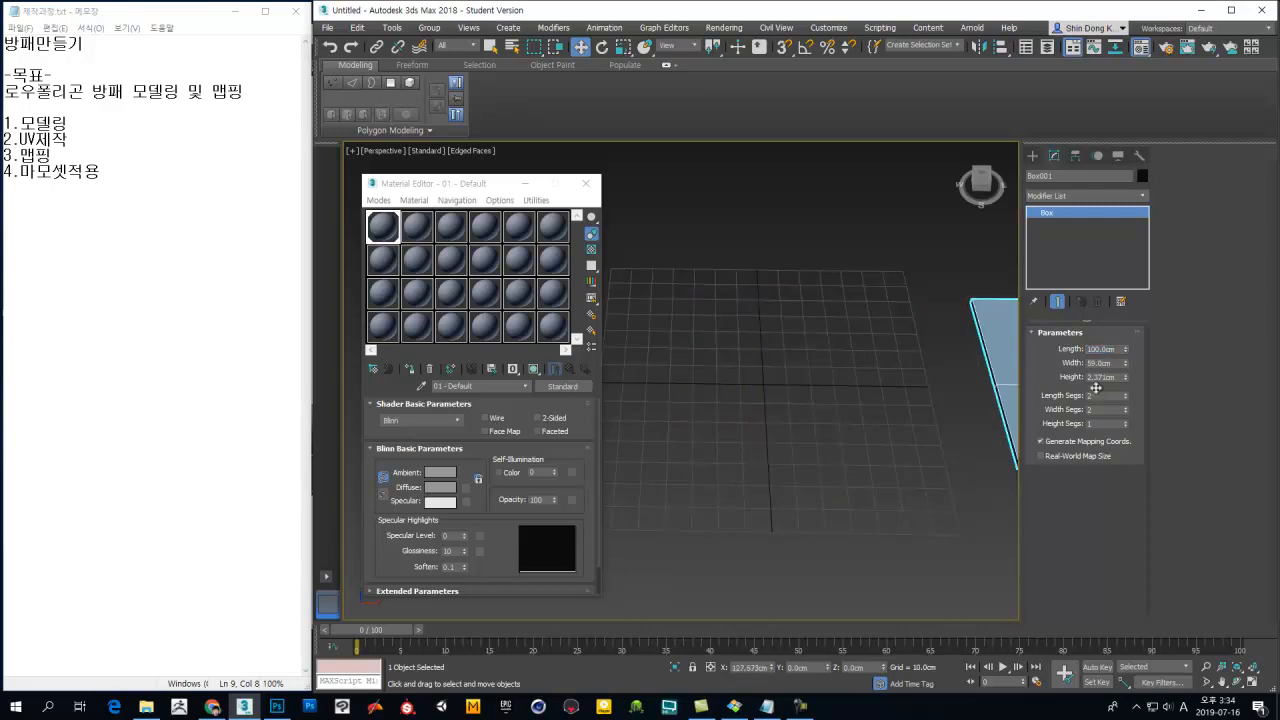
{"action": "middle_click_drag", "start_coordinate": [730, 407], "coordinate": [774, 400]}
{"action": "left_click", "coordinate": [1033, 157]}
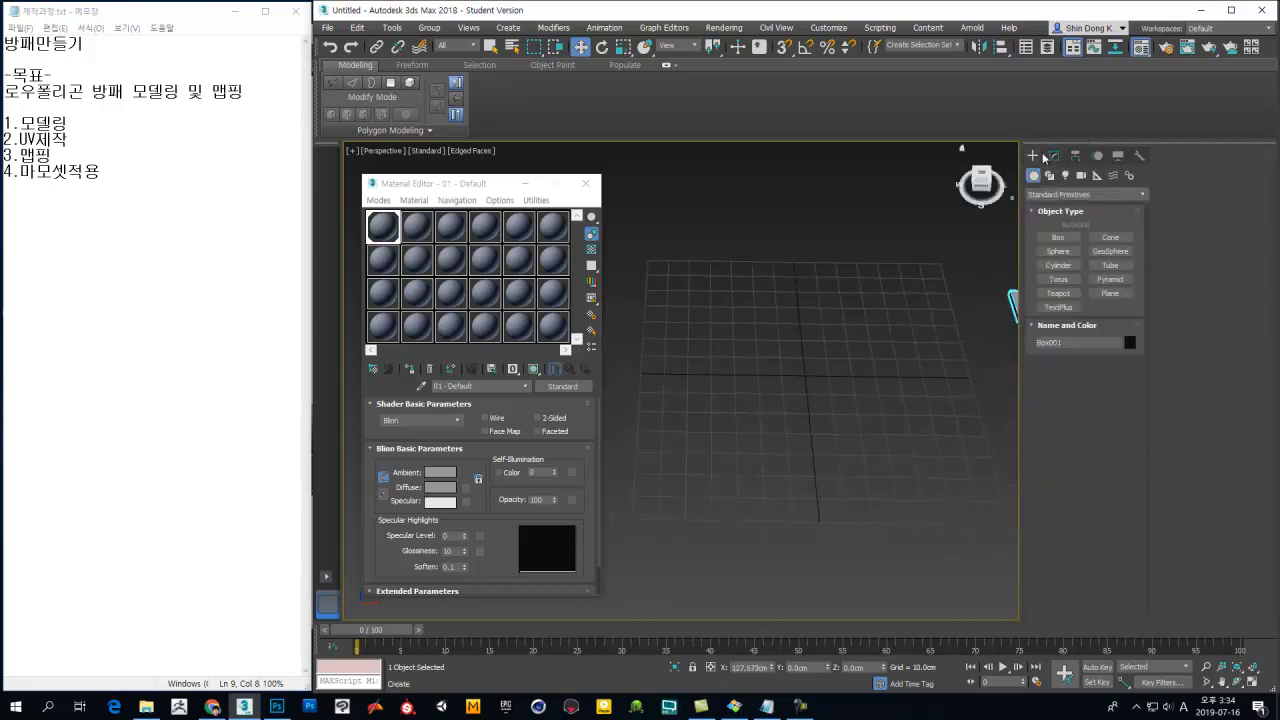
{"action": "left_click", "coordinate": [1110, 293]}
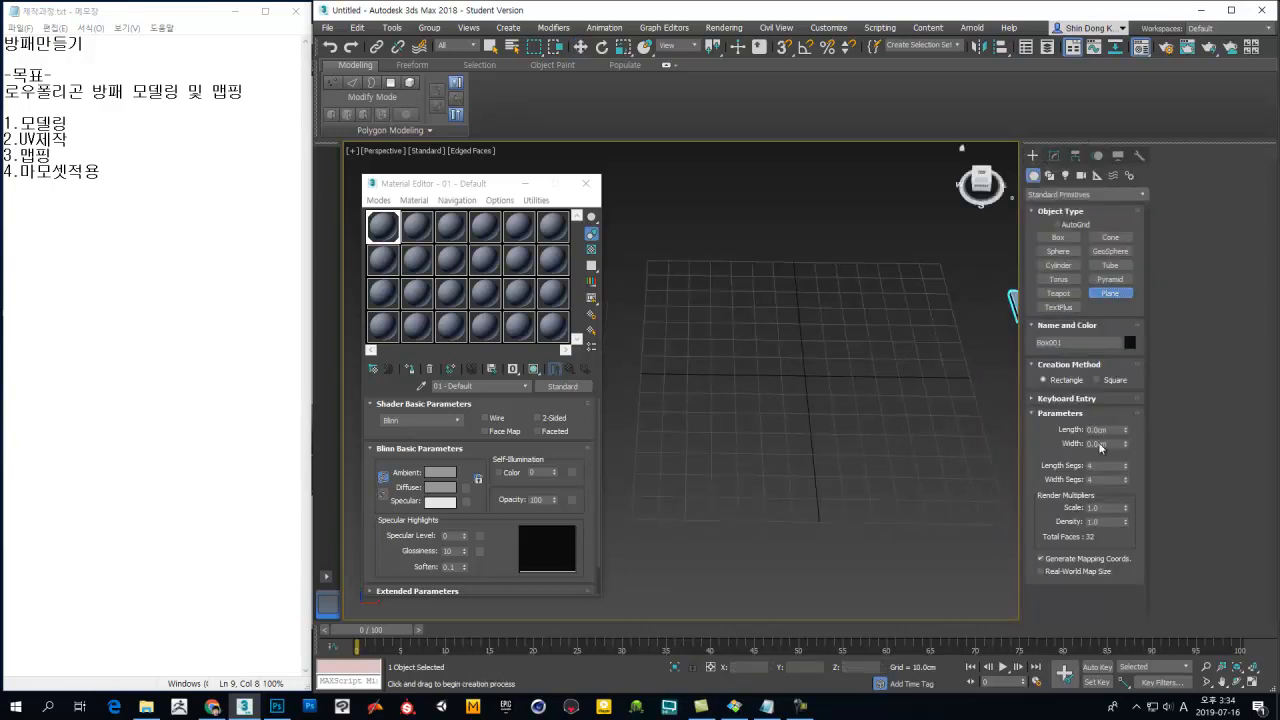
{"action": "left_click", "coordinate": [1076, 413]}
{"action": "left_click", "coordinate": [1077, 400]}
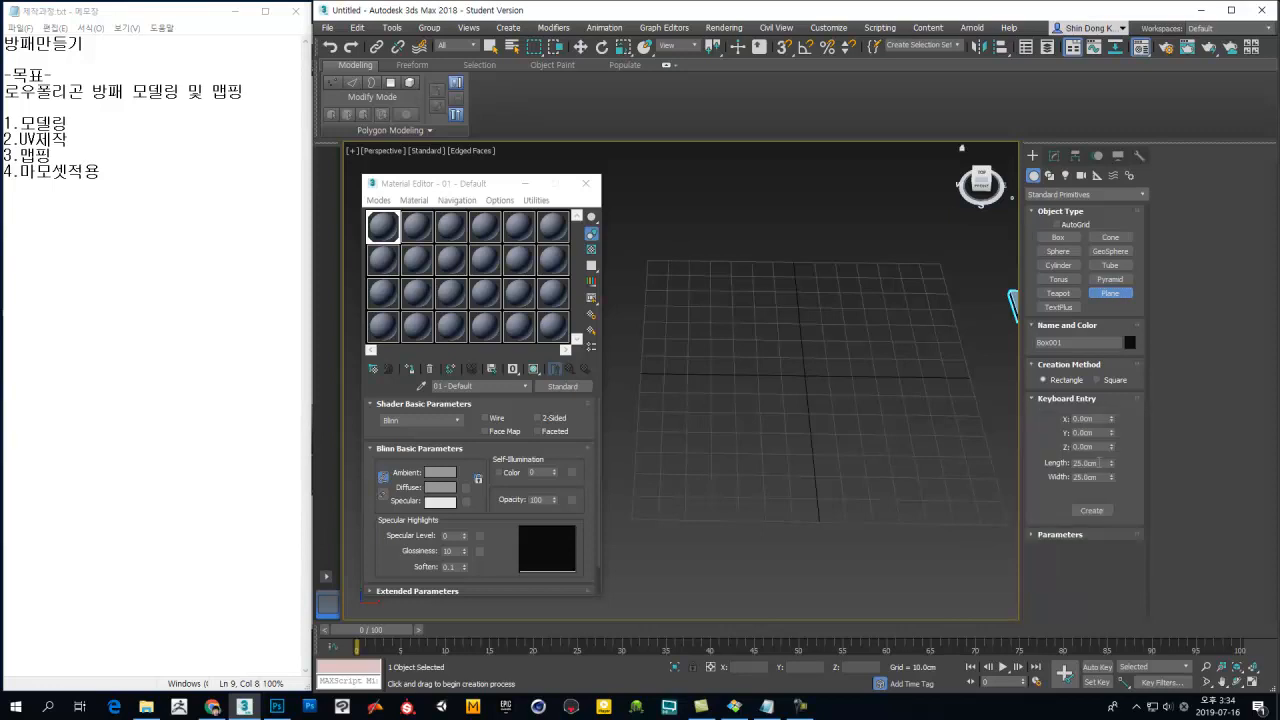
{"action": "left_click_drag", "start_coordinate": [1099, 462], "coordinate": [1018, 467]}
{"action": "type", "text": "120"}
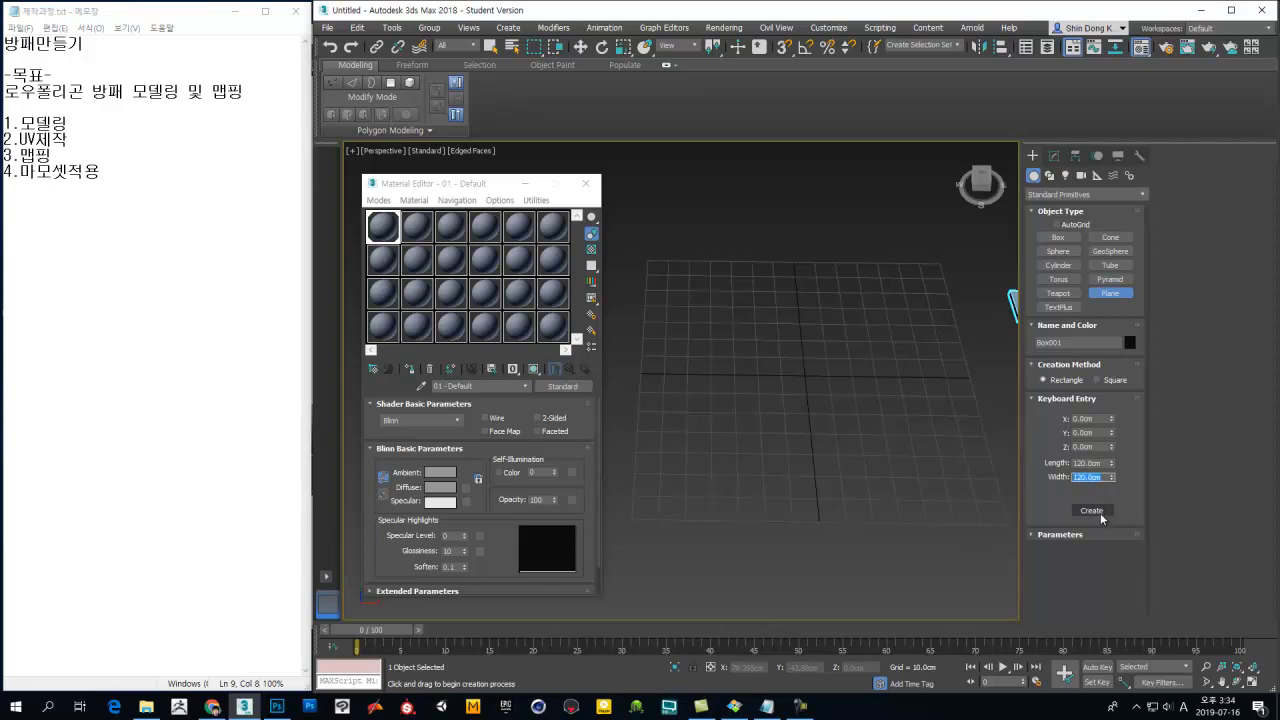
{"action": "left_click", "coordinate": [1091, 510]}
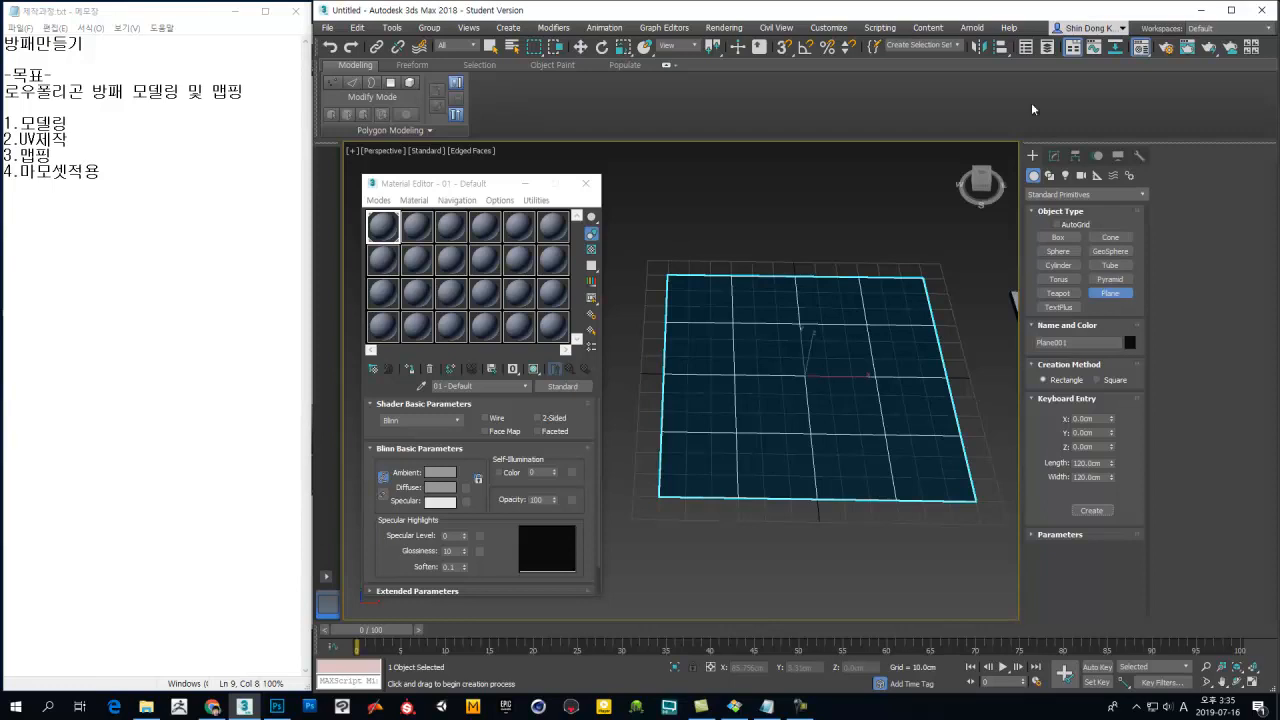
Step: Reduce the plane to a single face by setting its length and width segments to 1
{"action": "left_click", "coordinate": [1054, 155]}
{"action": "middle_click_drag", "start_coordinate": [897, 343], "coordinate": [812, 410], "text": "alt"}
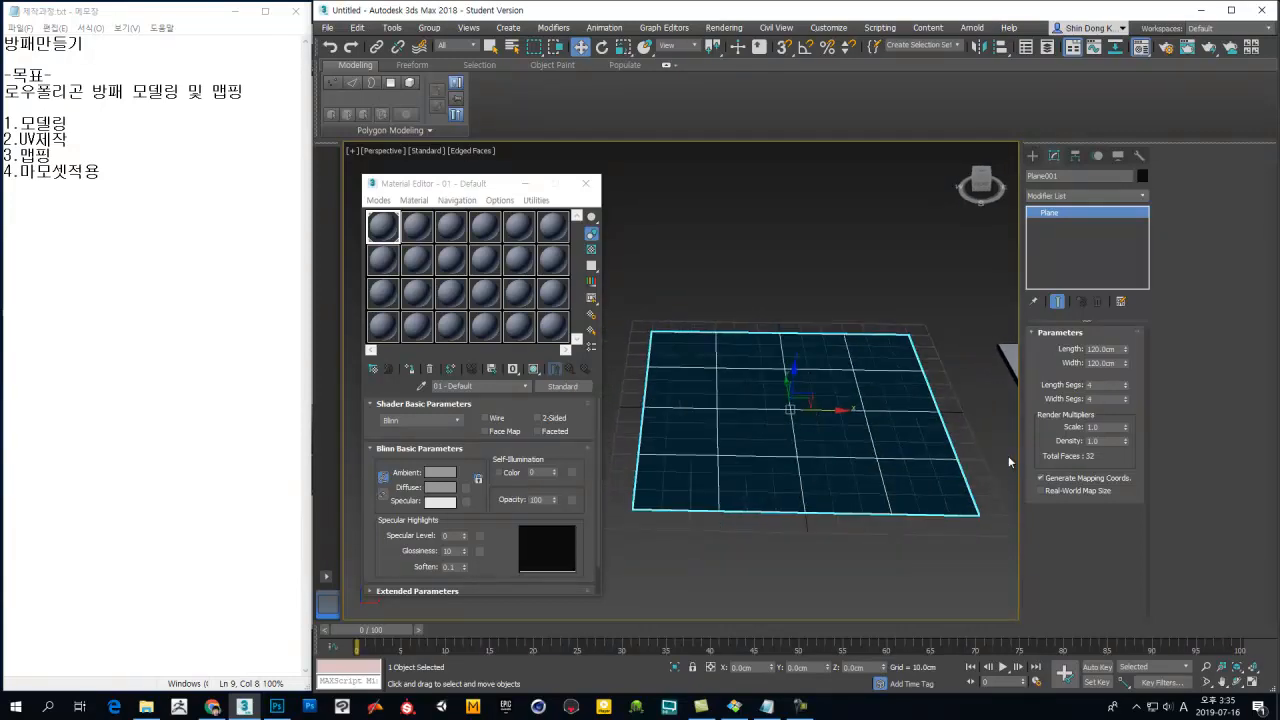
{"action": "double_click", "coordinate": [1092, 385]}
{"action": "type", "text": "1"}
{"action": "key", "text": "Return"}
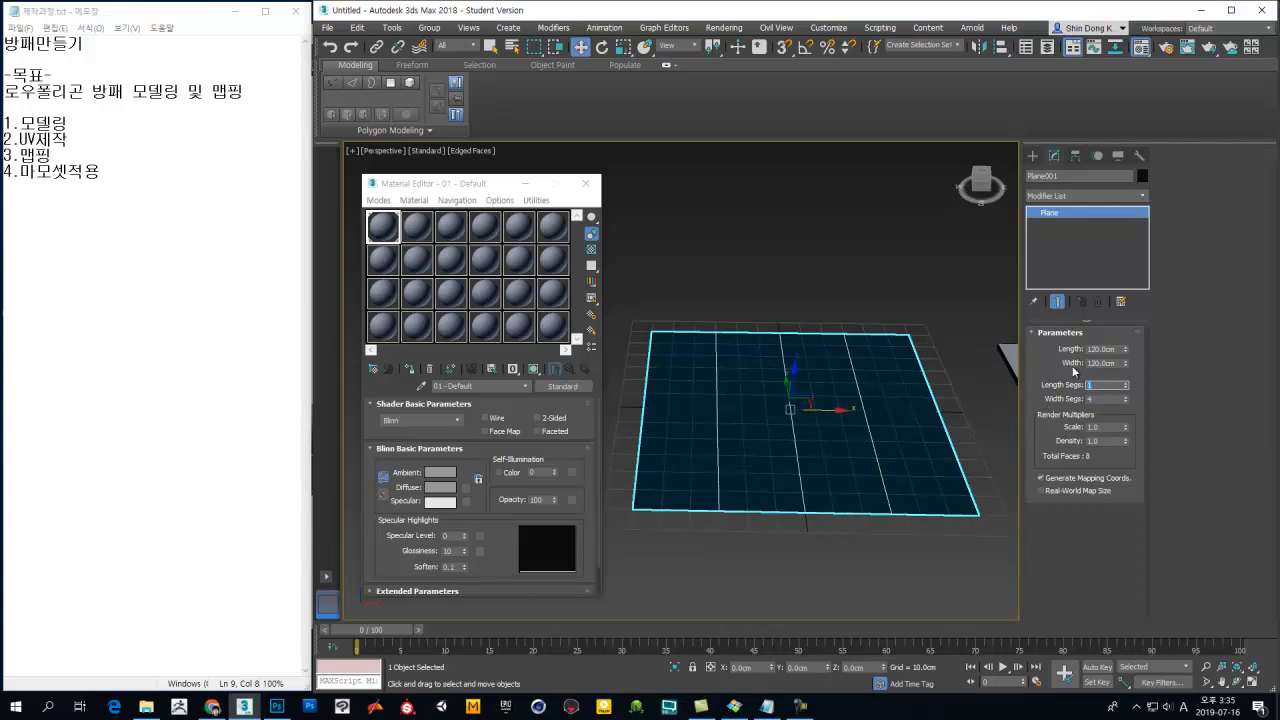
{"action": "double_click", "coordinate": [1098, 398]}
{"action": "type", "text": "1"}
{"action": "key", "text": "Return"}
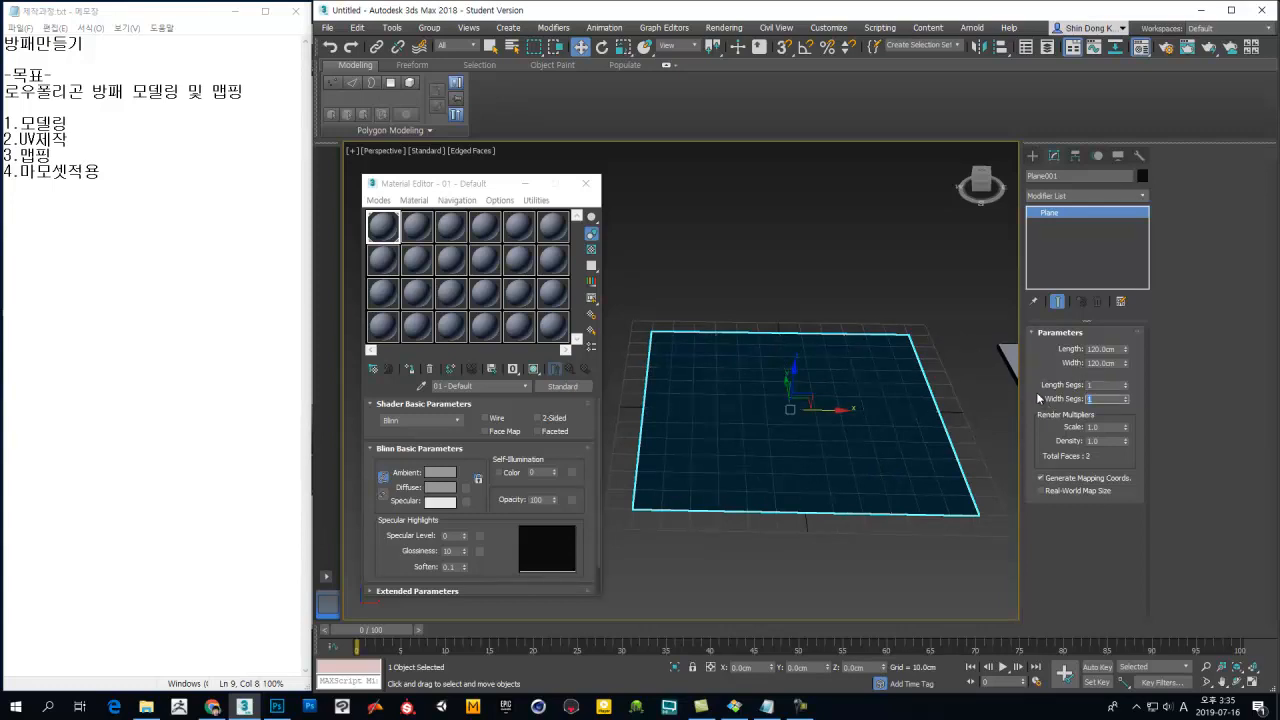
{"action": "left_click", "coordinate": [1101, 398]}
{"action": "scroll", "coordinate": [786, 423], "scroll_direction": "up", "scroll_amount": 3}
{"action": "scroll", "coordinate": [777, 421], "scroll_direction": "down", "scroll_amount": 3}
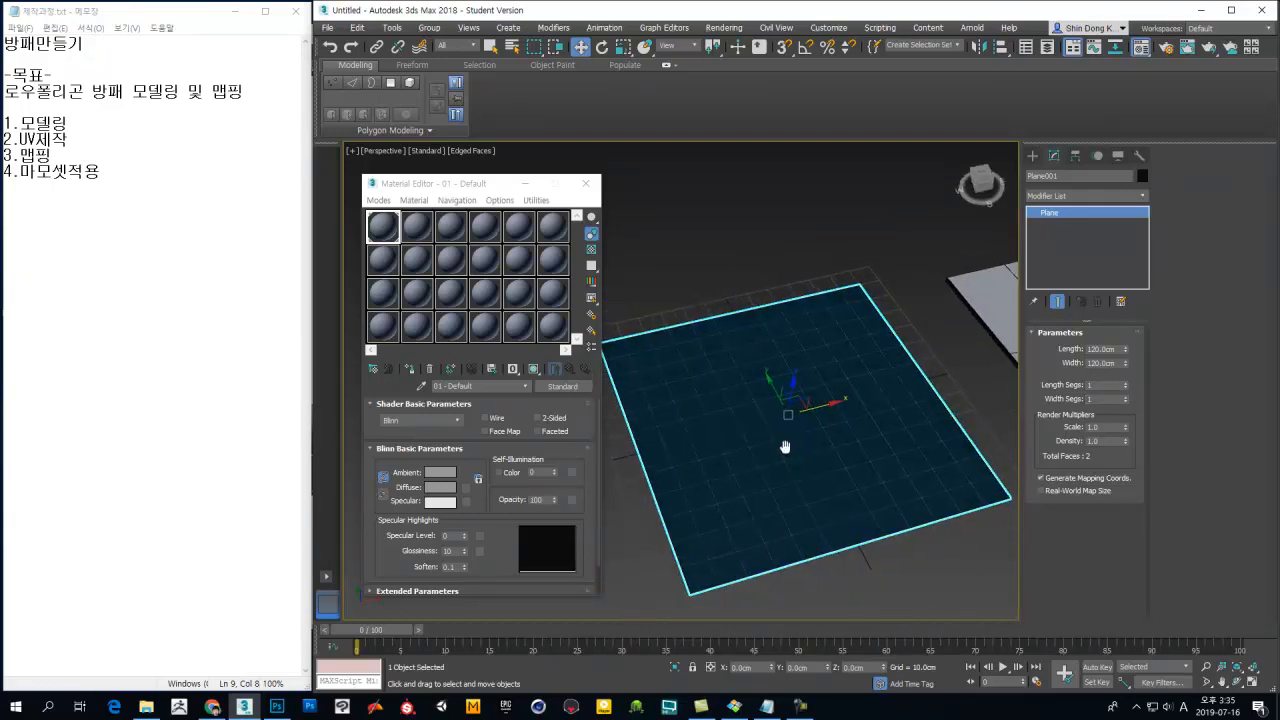
{"action": "middle_click_drag", "start_coordinate": [779, 401], "coordinate": [774, 431], "text": "alt"}
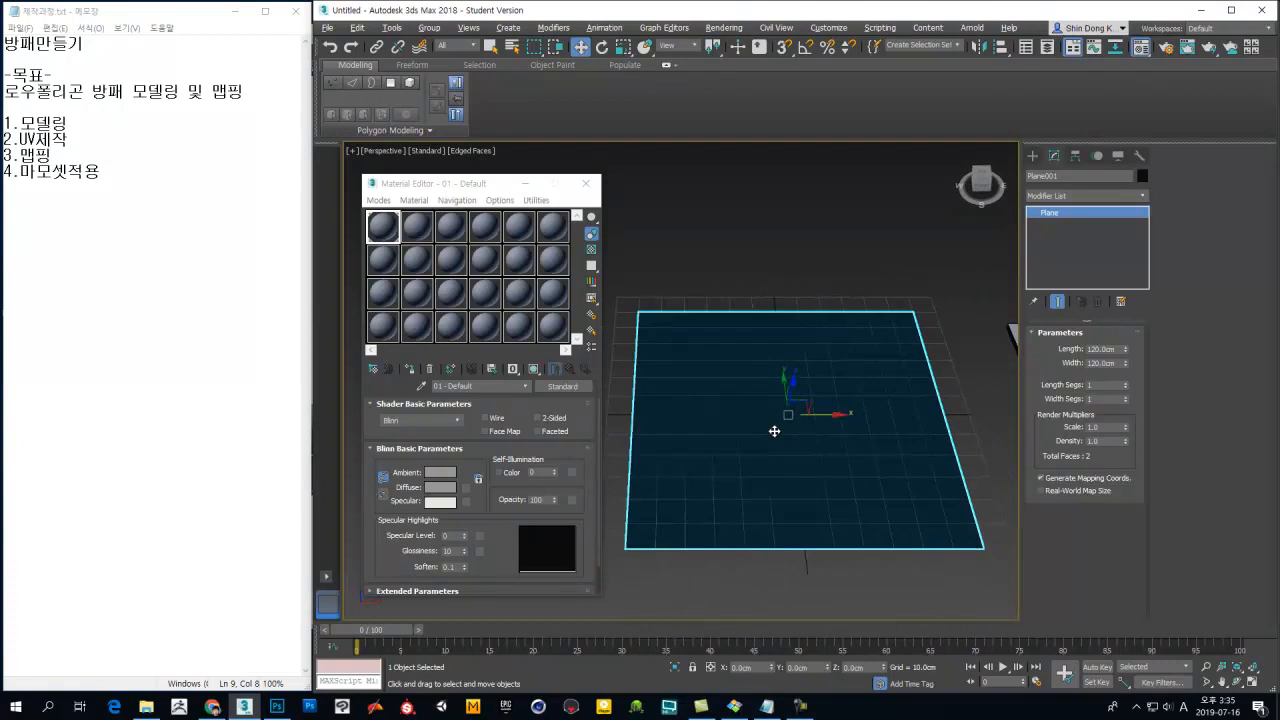
Step: Switch to Photoshop and create a 1024 × 1024 pixel RGB document at 72 pixels/inch with a white background
{"action": "left_click", "coordinate": [277, 706]}
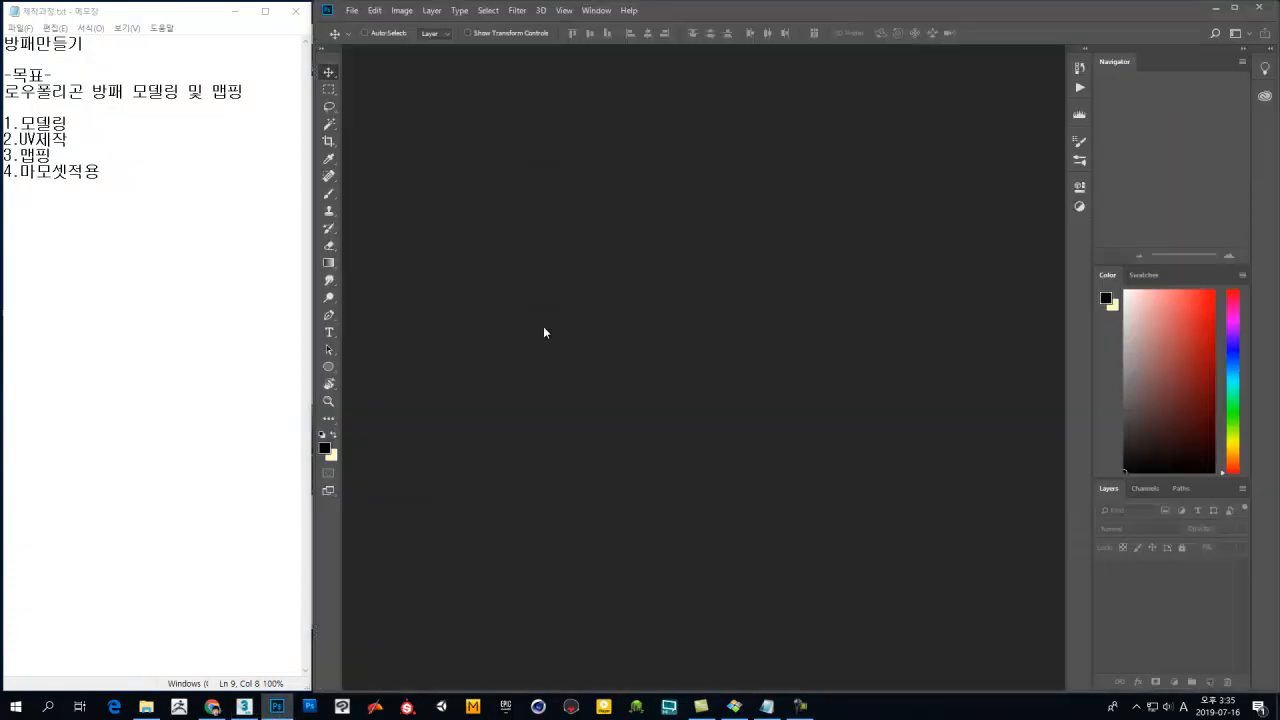
{"action": "left_click", "coordinate": [352, 10]}
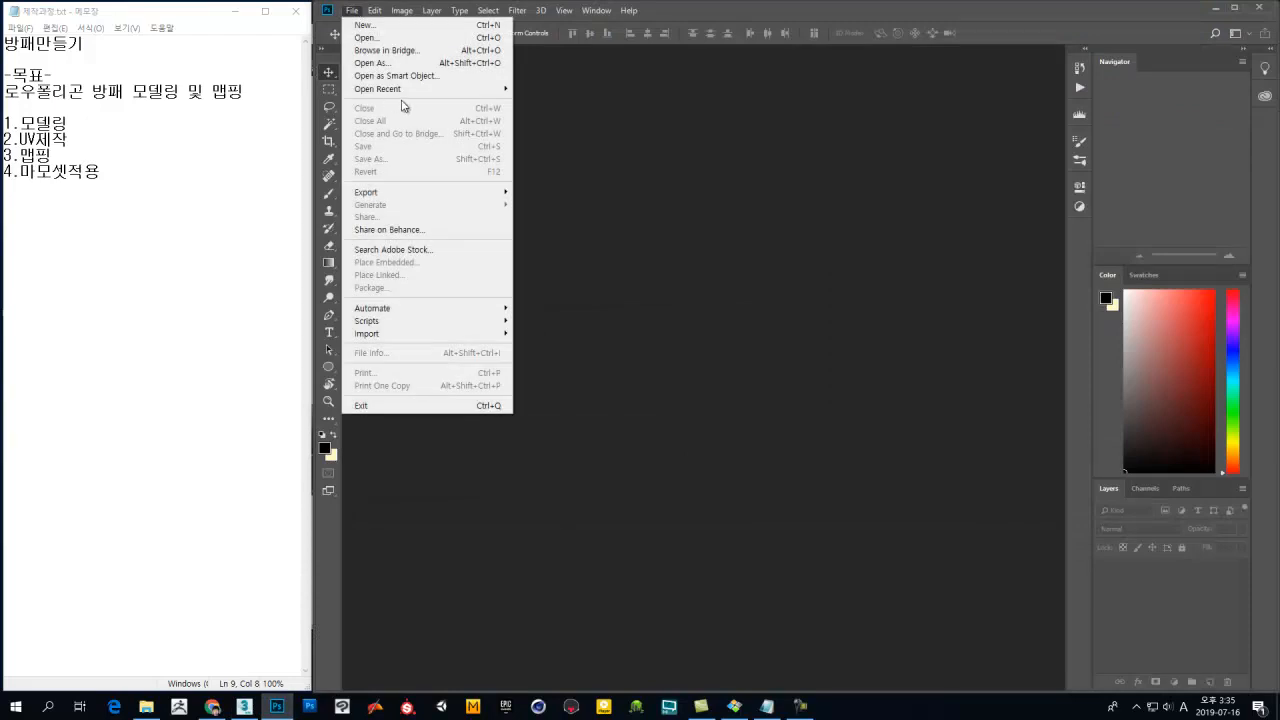
{"action": "left_click", "coordinate": [366, 25]}
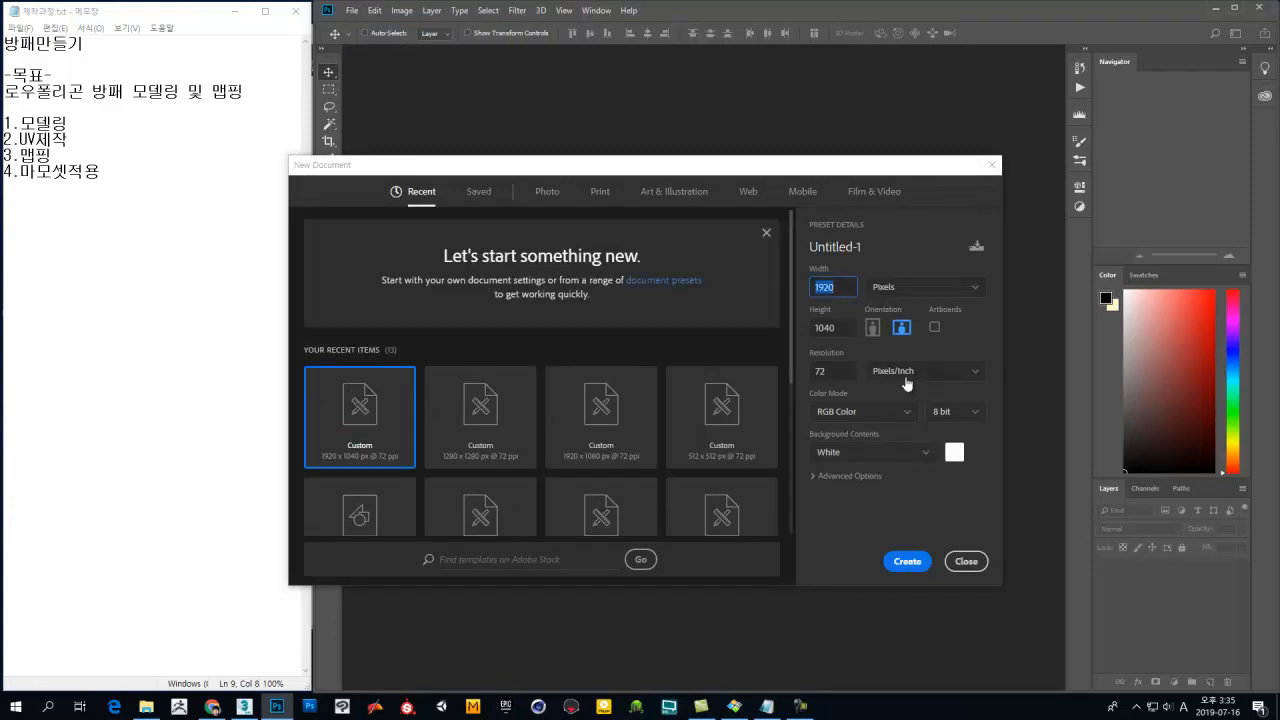
{"action": "type", "text": "1"}
{"action": "key", "text": "Tab"}
{"action": "type", "text": "1024"}
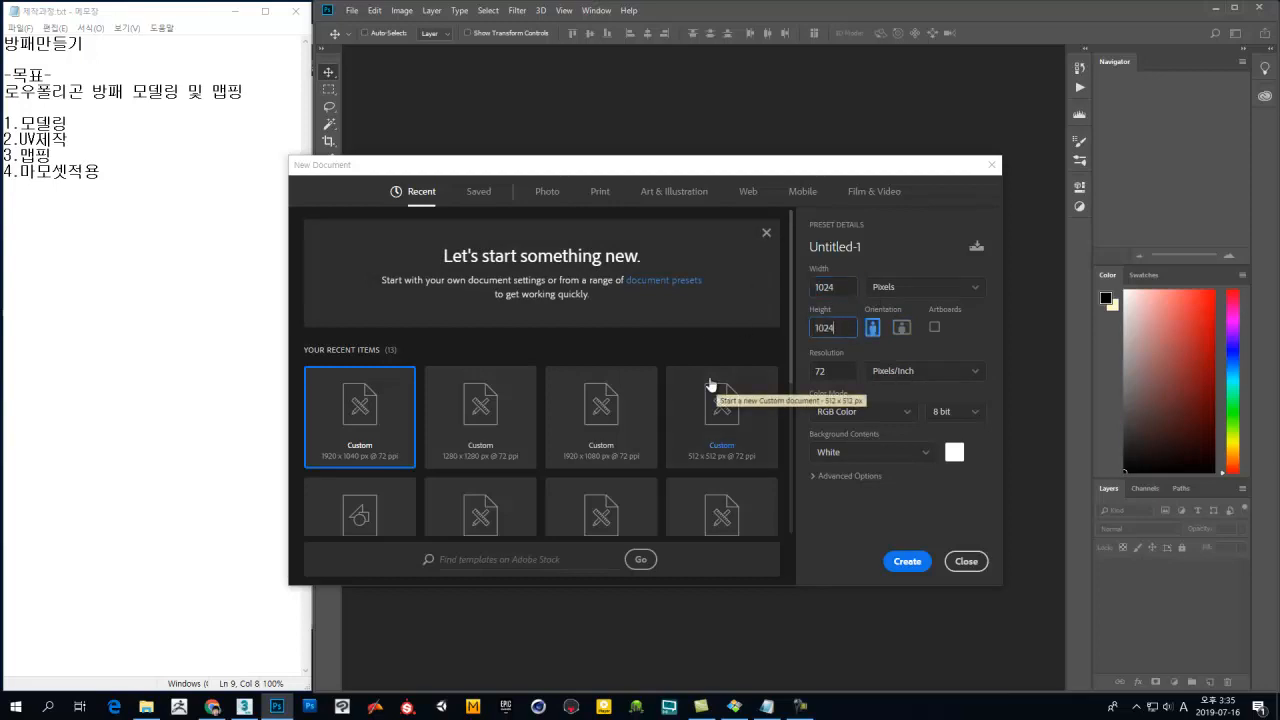
{"action": "key", "text": "Tab"}
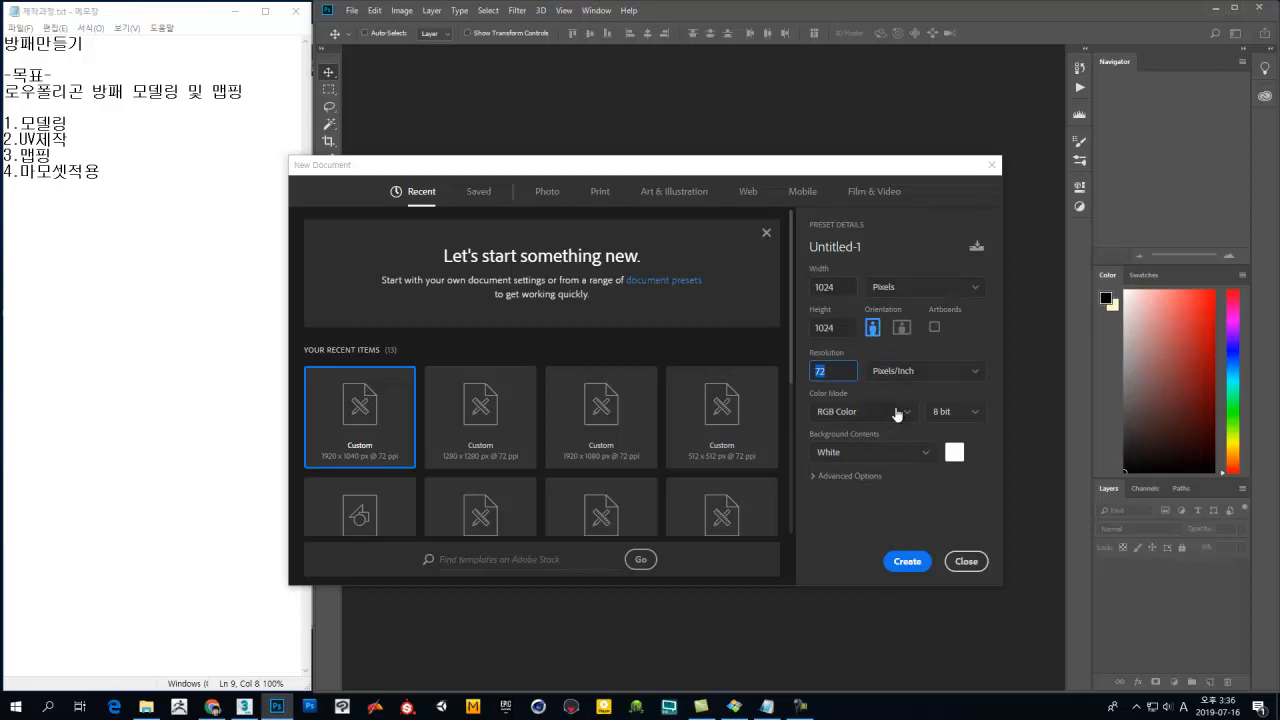
{"action": "left_click", "coordinate": [855, 478]}
{"action": "scroll", "coordinate": [916, 504], "scroll_direction": "down", "scroll_amount": 1}
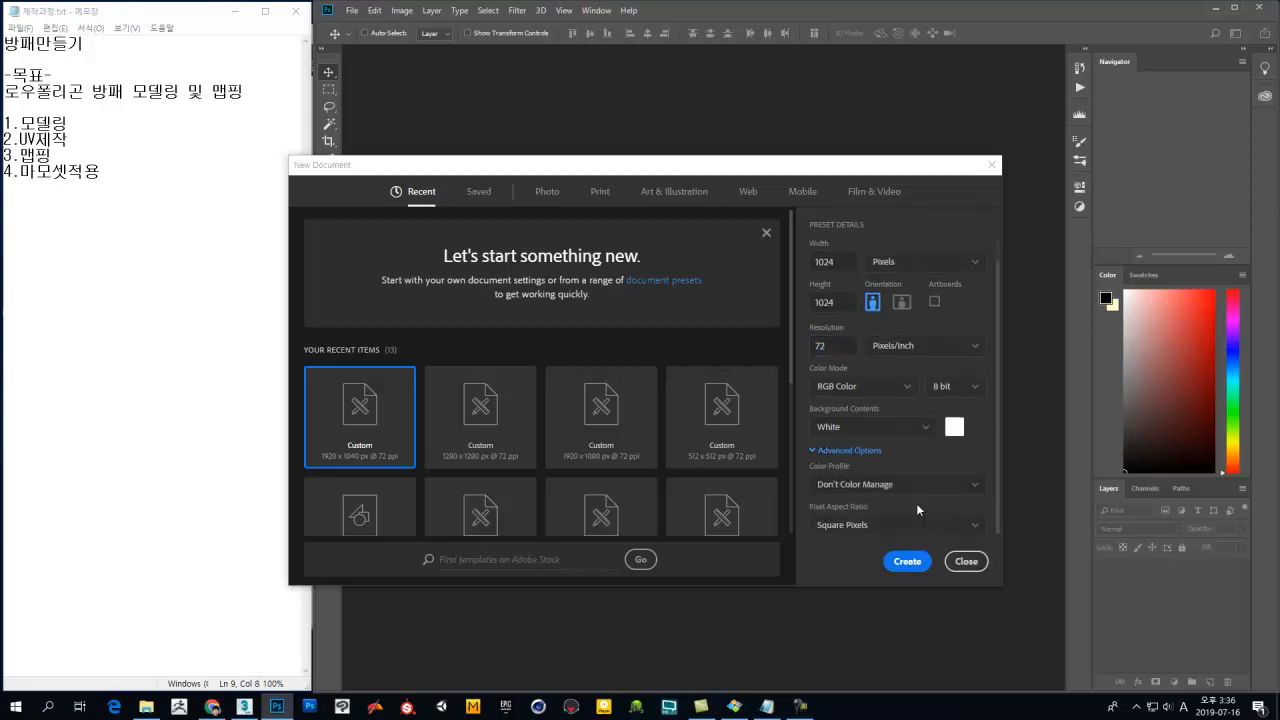
{"action": "scroll", "coordinate": [870, 490], "scroll_direction": "up", "scroll_amount": 1}
{"action": "left_click", "coordinate": [855, 476]}
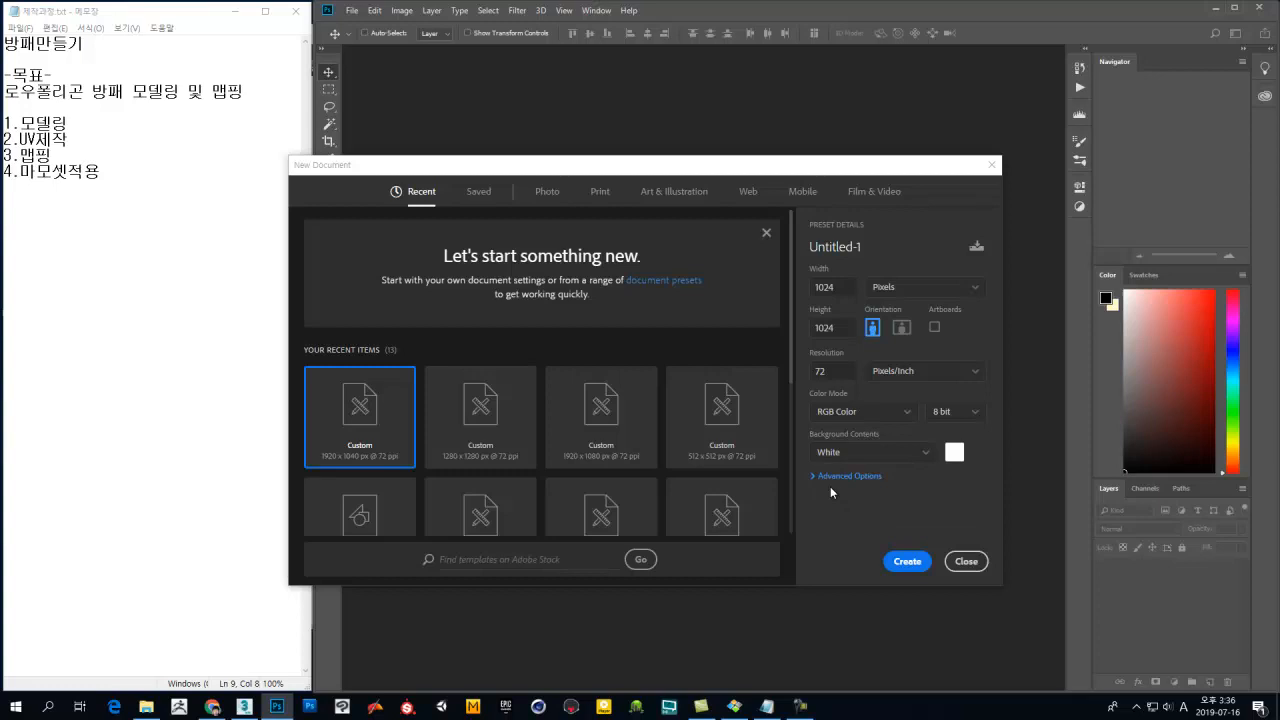
{"action": "left_click", "coordinate": [918, 562]}
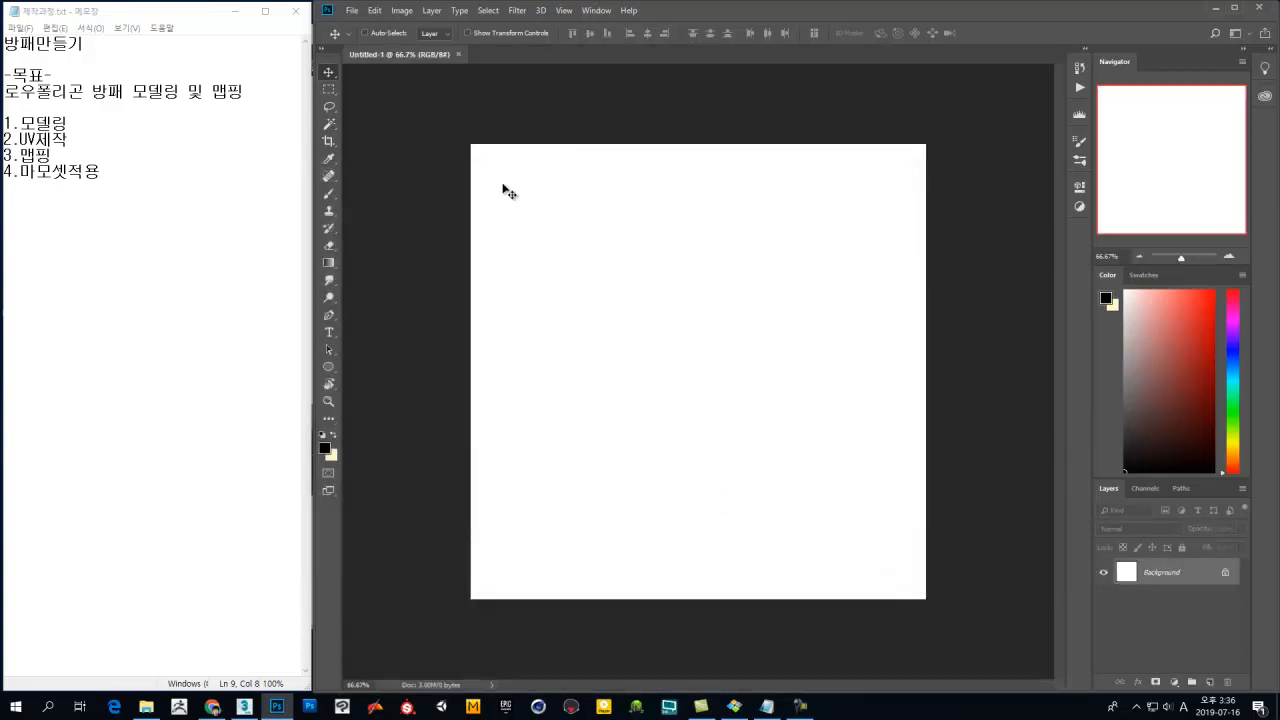
Step: Show the rulers and float the blank document in its own window
{"action": "key", "text": "ctrl+r"}
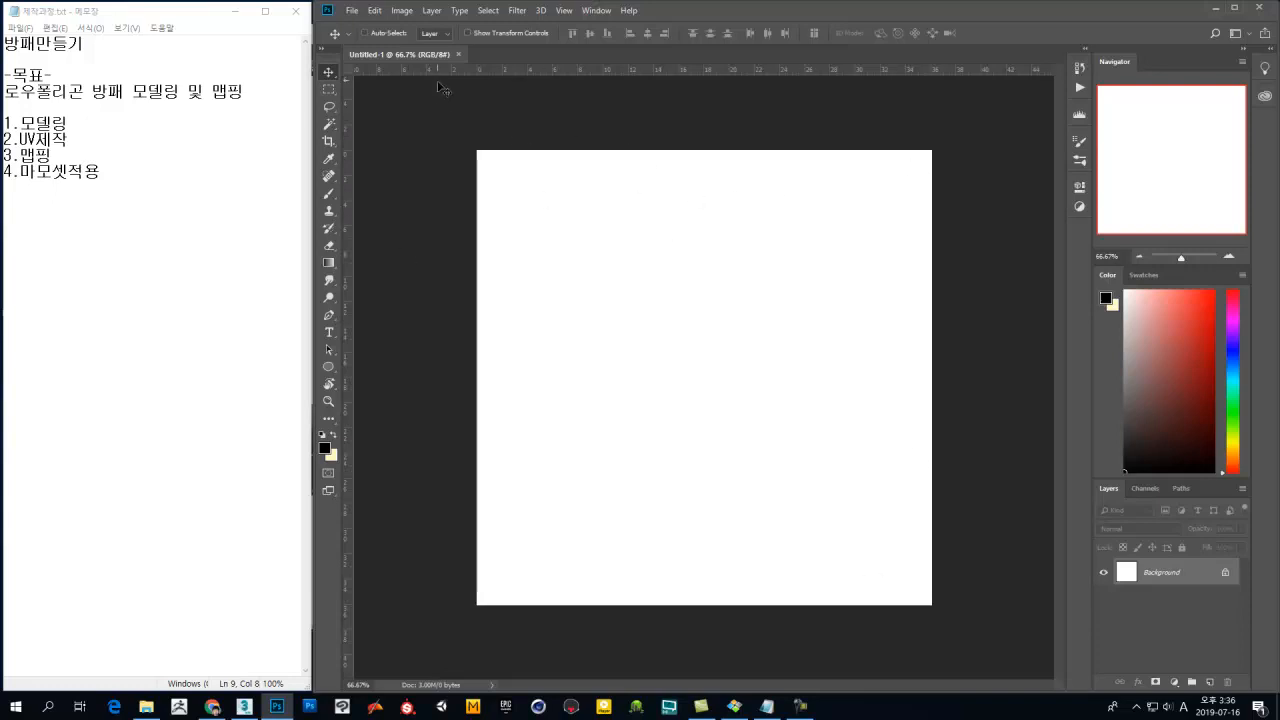
{"action": "left_click_drag", "start_coordinate": [434, 56], "coordinate": [476, 131]}
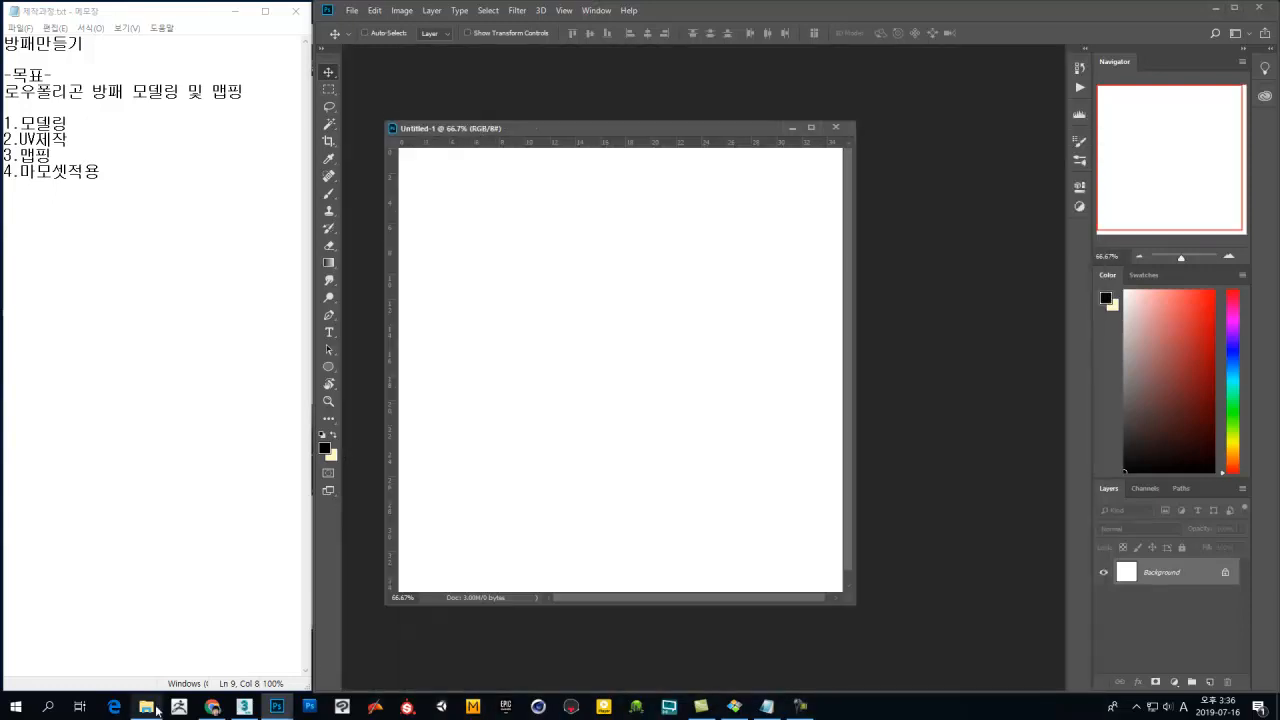
Step: Copy lionheart_img.jpg from MaxTutorial's Shield folder into the 맥스 방패만들기 folder in File Explorer
{"action": "left_click", "coordinate": [146, 706]}
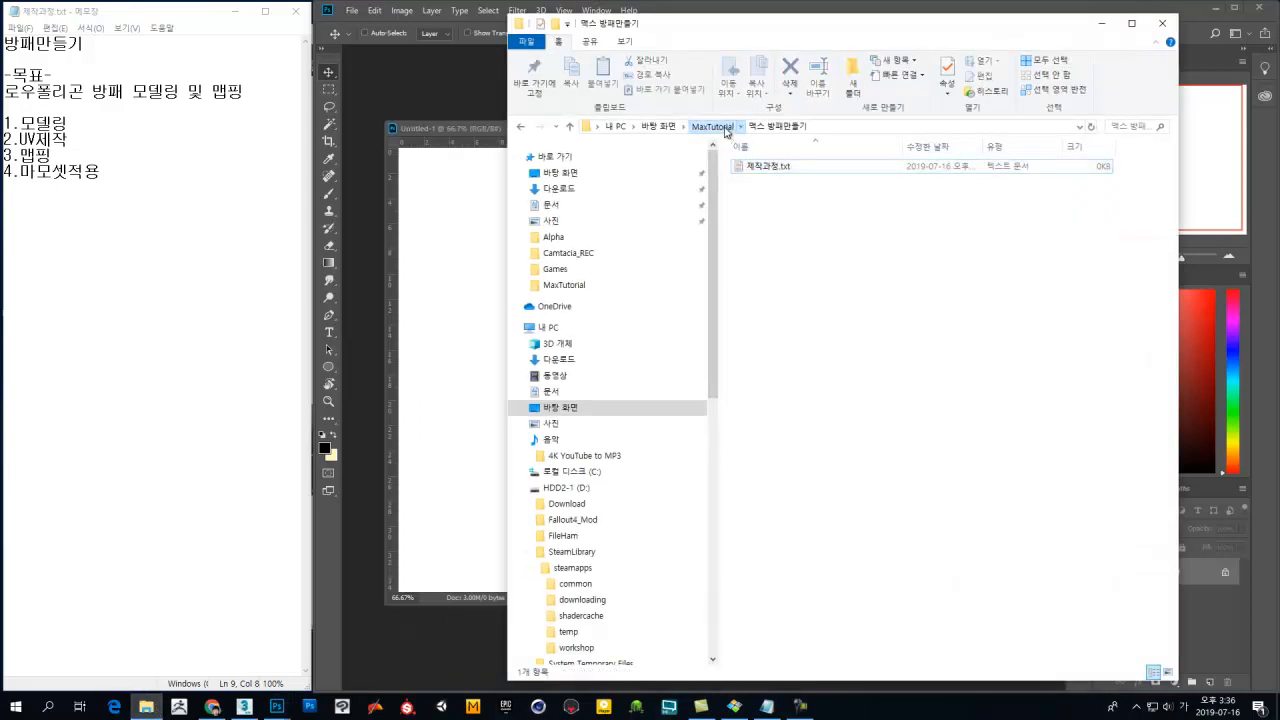
{"action": "left_click", "coordinate": [712, 126]}
{"action": "double_click", "coordinate": [930, 192]}
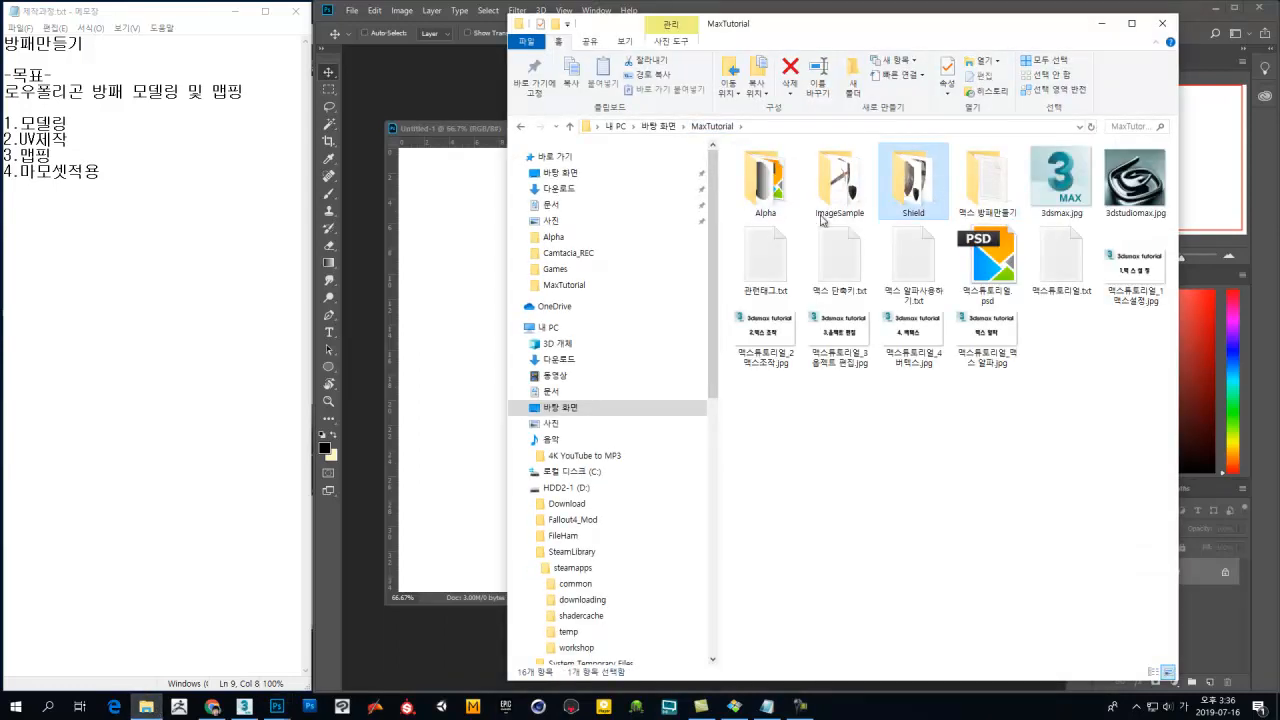
{"action": "left_click", "coordinate": [786, 183]}
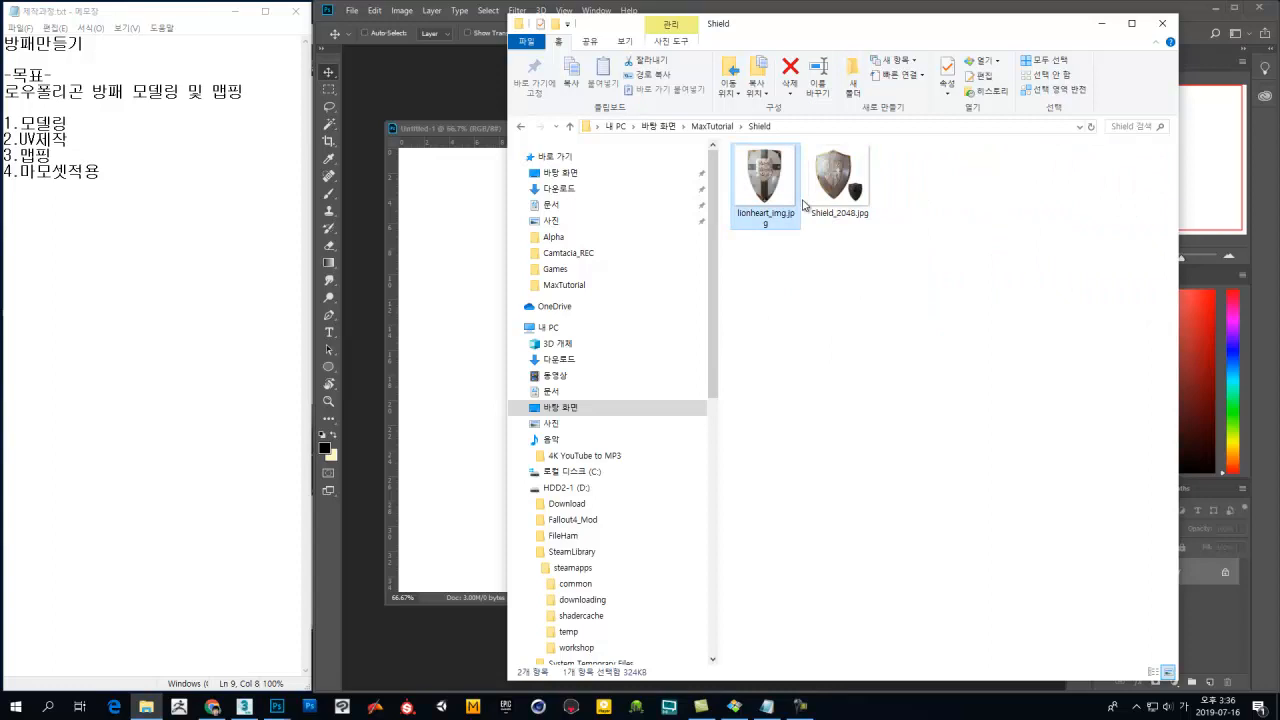
{"action": "left_click", "coordinate": [719, 127]}
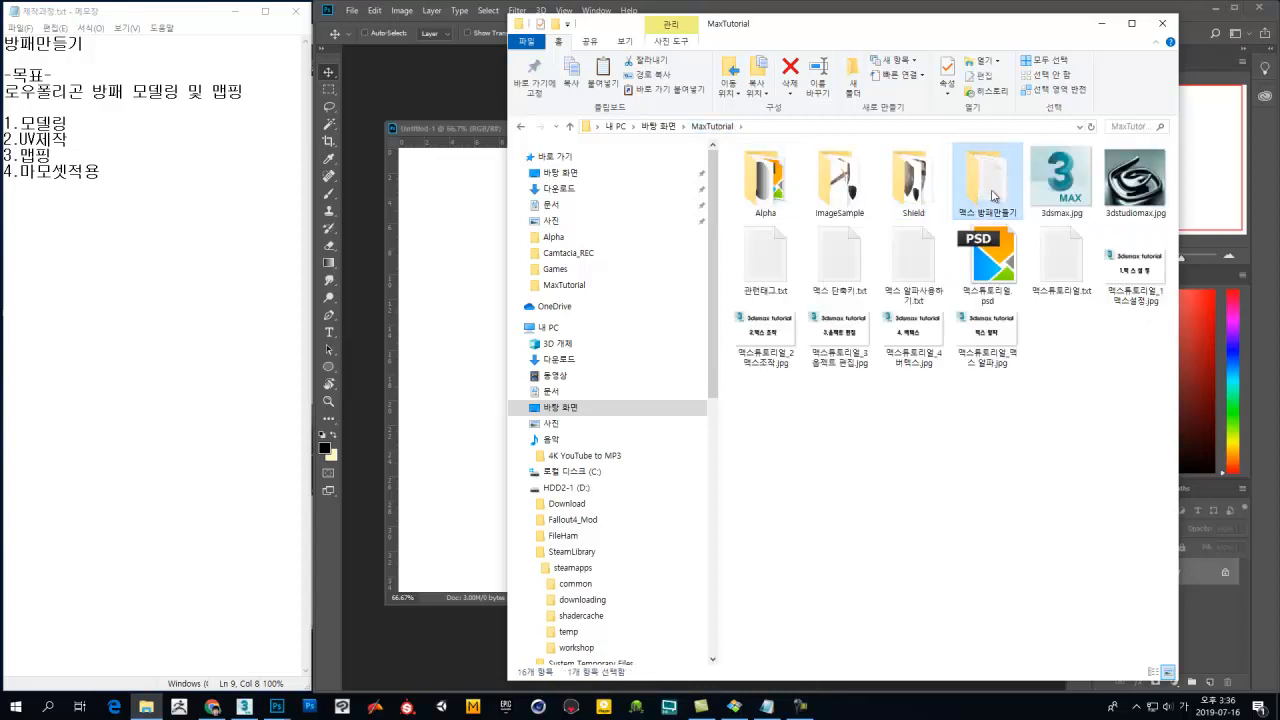
{"action": "double_click", "coordinate": [988, 180]}
{"action": "key", "text": "ctrl+v"}
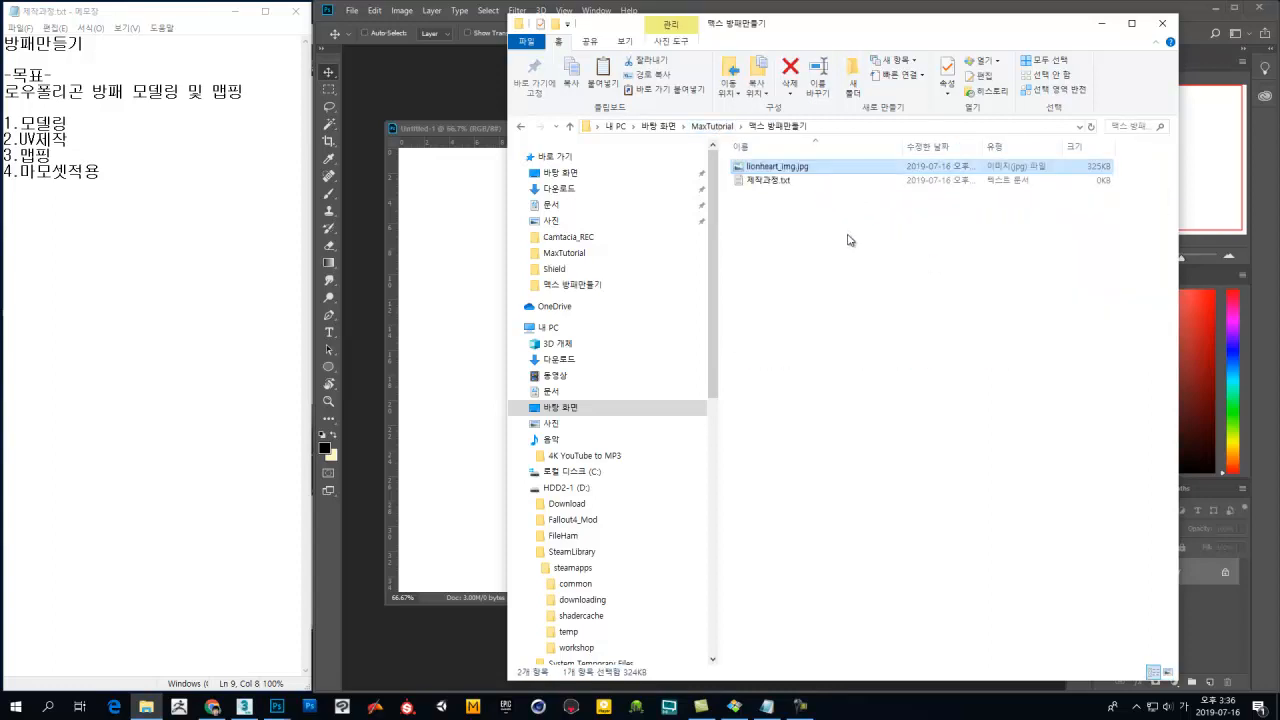
Step: Open the copied lionheart_img.jpg in Photoshop as a separate document
{"action": "left_click", "coordinate": [774, 168]}
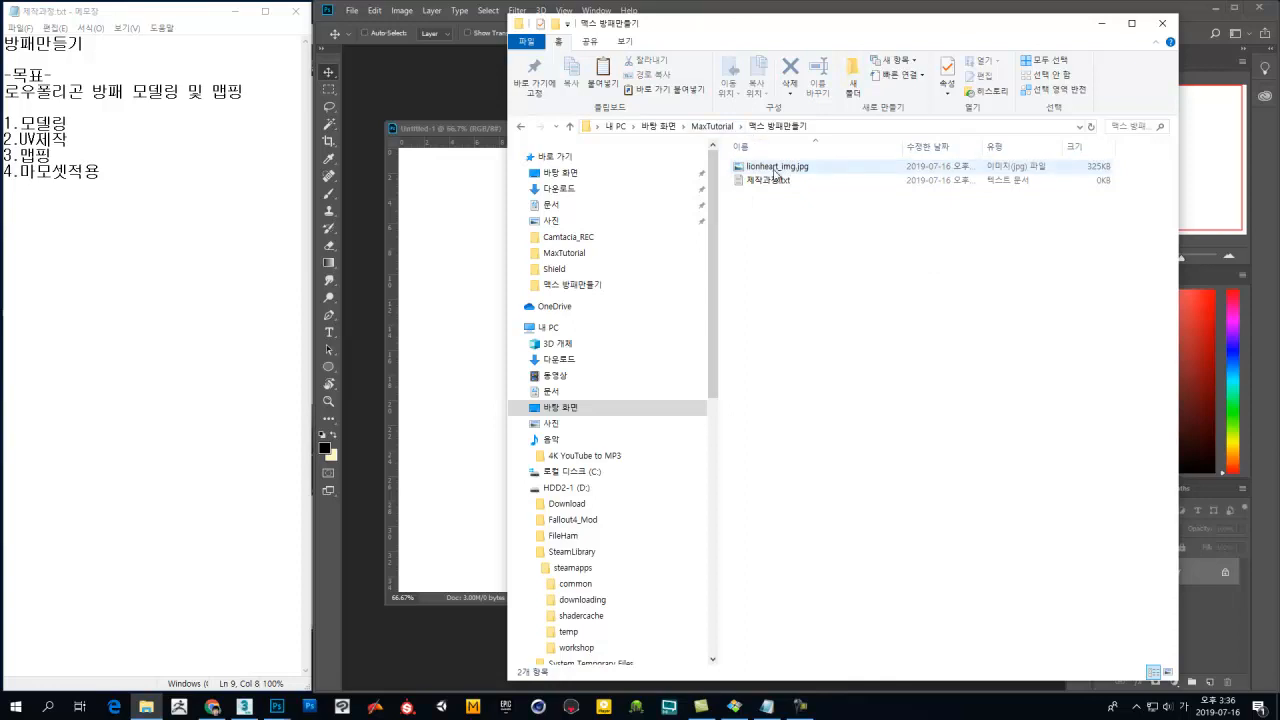
{"action": "left_click_drag", "start_coordinate": [771, 173], "coordinate": [636, 70]}
Step: Copy the shield picture from lionheart_img.jpg onto a new layer centred in the blank 1024 × 1024 document
{"action": "left_click", "coordinate": [456, 127]}
{"action": "left_click", "coordinate": [573, 229], "text": "alt"}
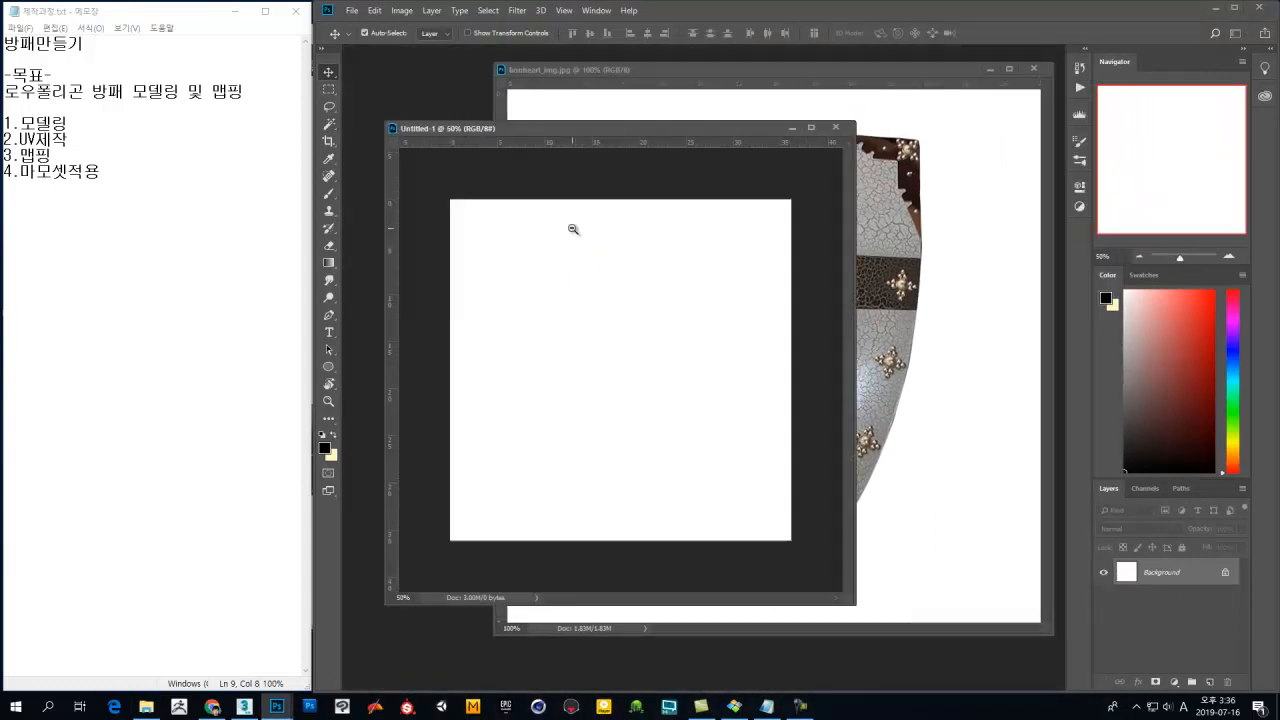
{"action": "left_click", "coordinate": [573, 229], "text": "ctrl"}
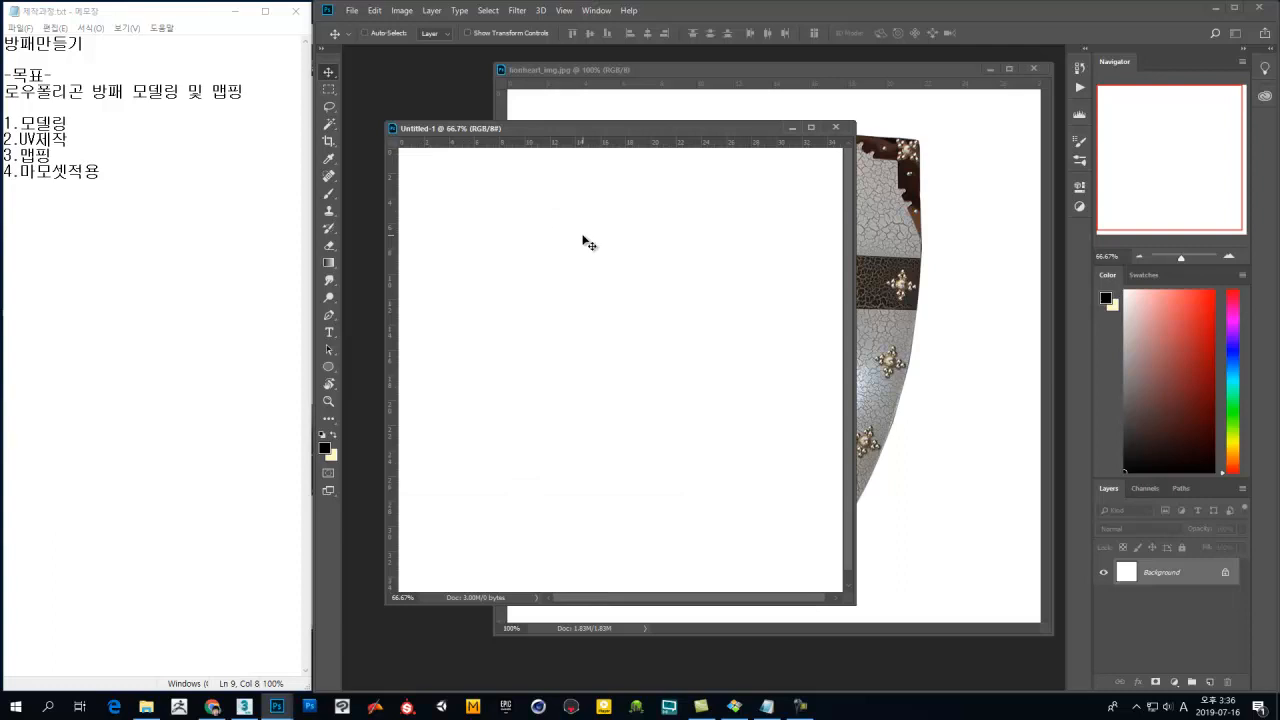
{"action": "key", "text": "ctrl+alt+space"}
{"action": "left_click", "coordinate": [576, 250], "text": "alt"}
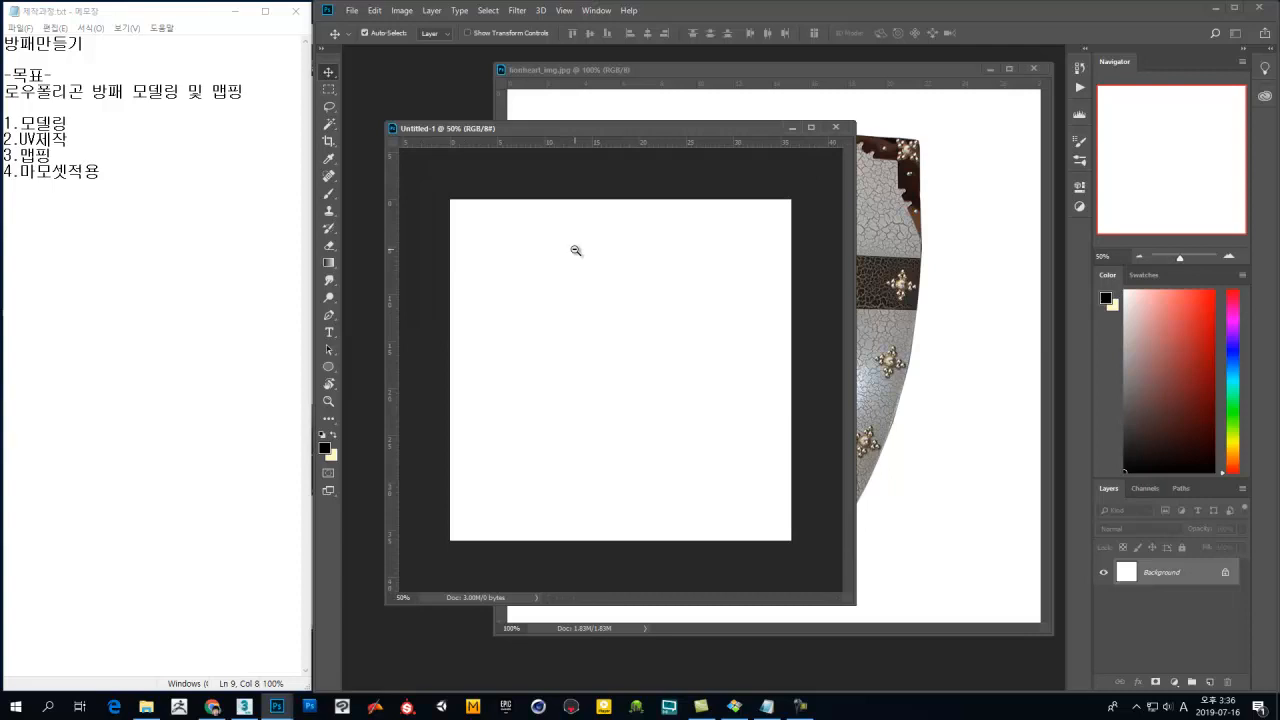
{"action": "left_click", "coordinate": [720, 73]}
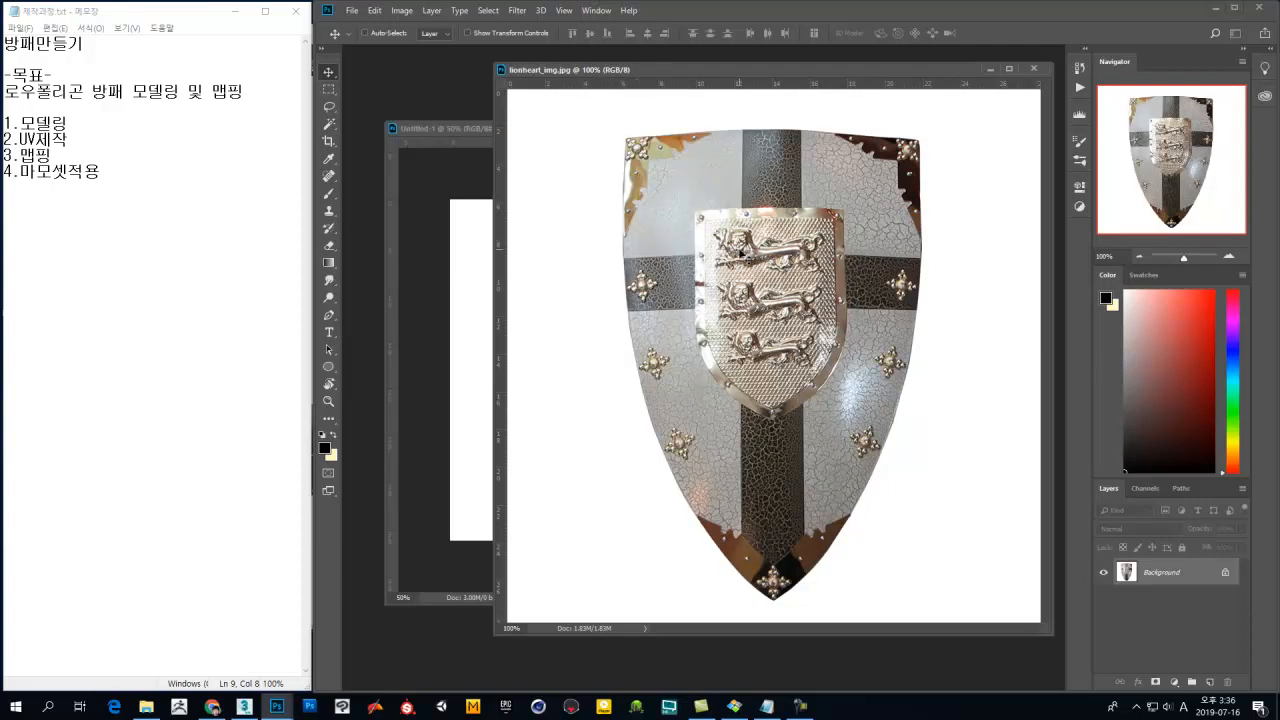
{"action": "left_click_drag", "start_coordinate": [674, 282], "coordinate": [640, 343]}
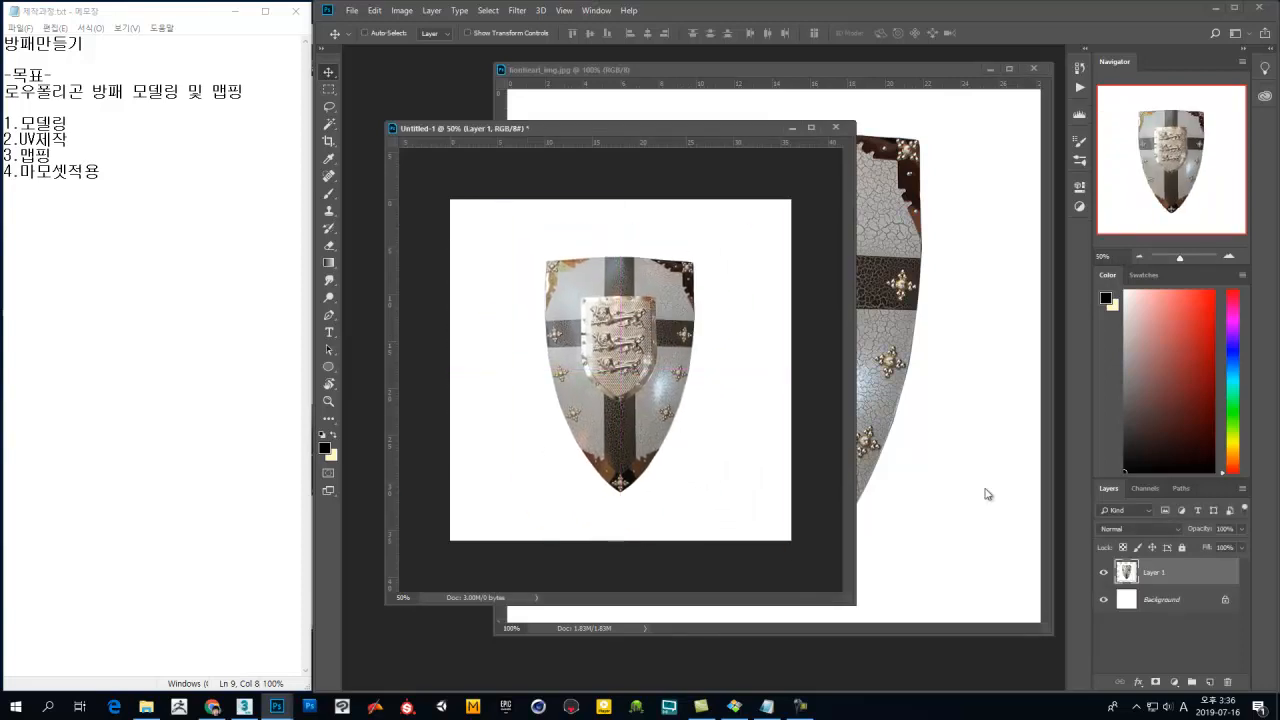
Step: Select the shield layer and the Background layer together
{"action": "left_click", "coordinate": [1165, 596]}
{"action": "left_click", "coordinate": [1158, 580]}
{"action": "left_click", "coordinate": [1163, 600]}
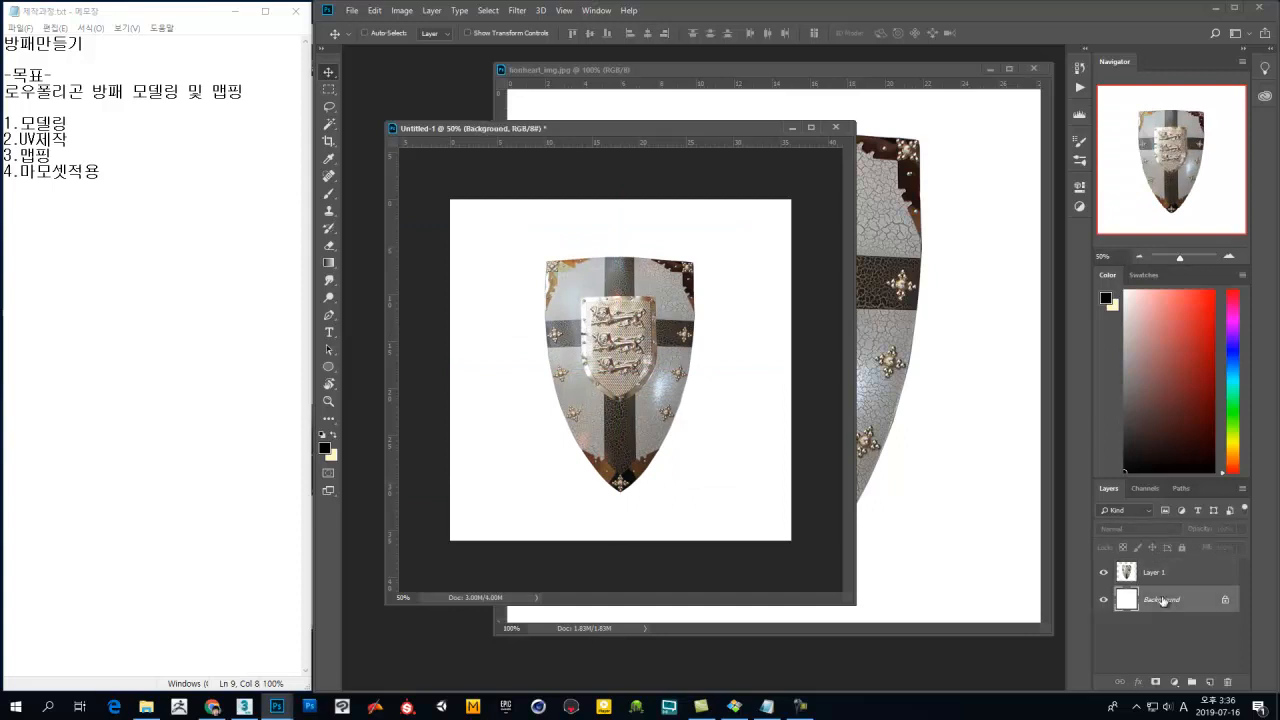
{"action": "left_click", "coordinate": [1170, 580], "text": "shift"}
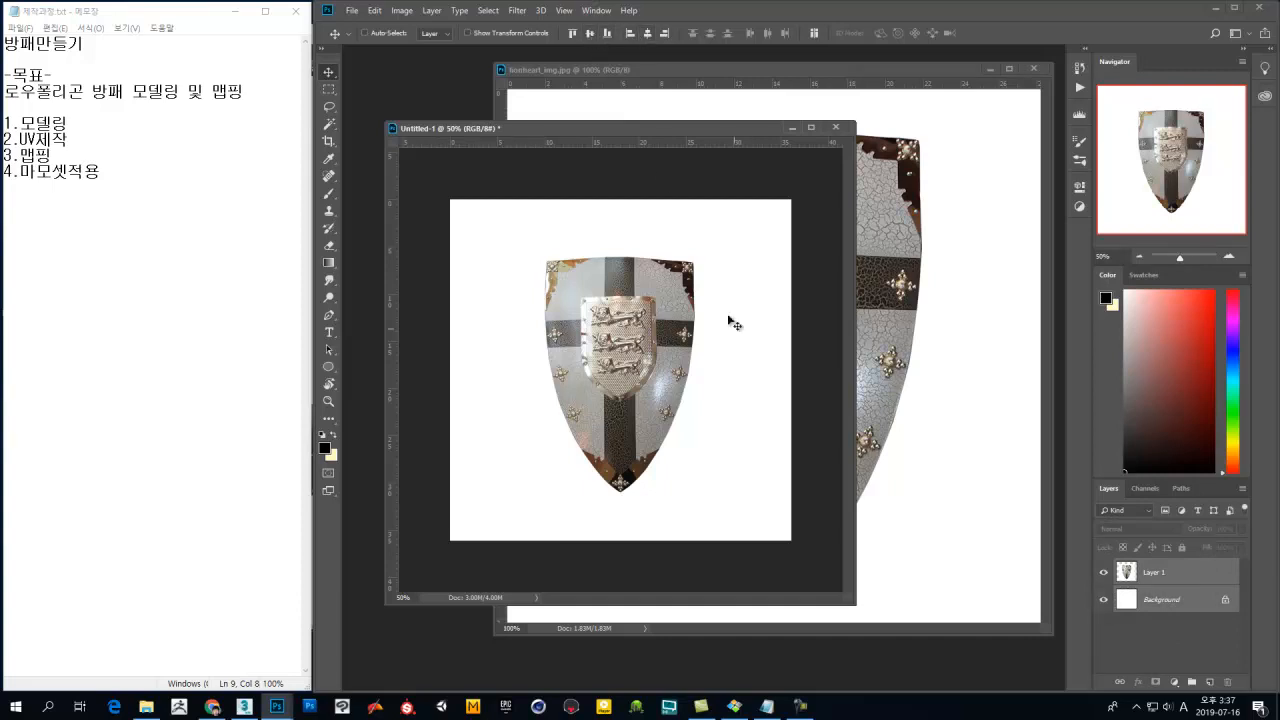
Step: Scale the shield layer to about 140.5% to nearly fill the canvas height, and merge it into the Background layer
{"action": "left_click", "coordinate": [1160, 577]}
{"action": "key", "text": "ctrl"}
{"action": "key", "text": "ctrl+t"}
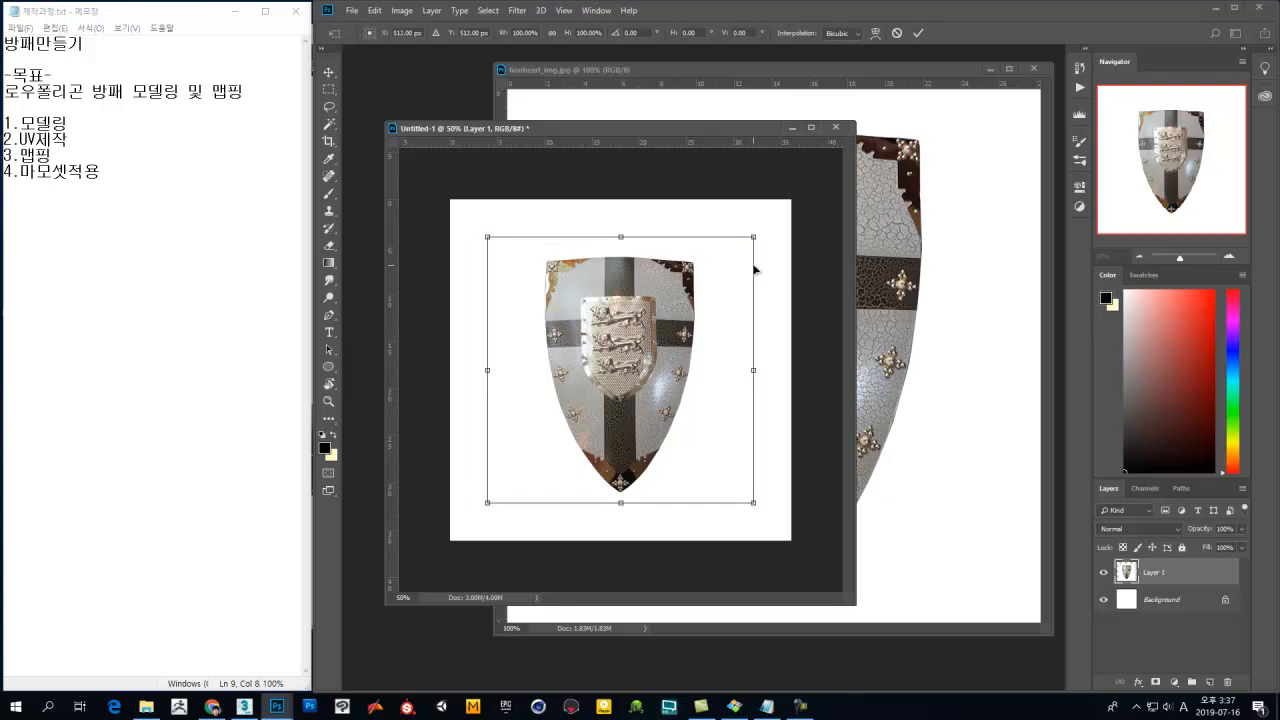
{"action": "left_click_drag", "start_coordinate": [755, 238], "coordinate": [830, 208], "text": "alt"}
{"action": "mouse_move", "coordinate": [763, 329]}
{"action": "left_mouse_down"}
{"action": "mouse_move", "coordinate": [768, 317]}
{"action": "mouse_move", "coordinate": [765, 329]}
{"action": "left_mouse_up"}
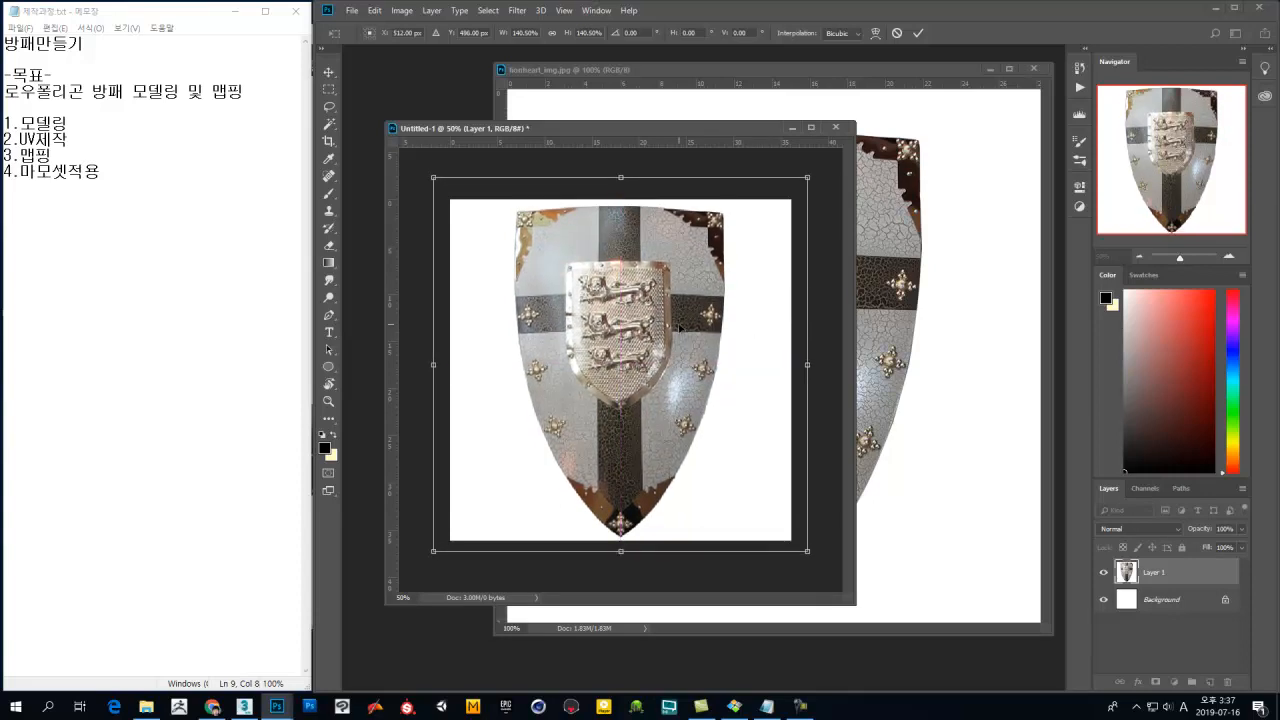
{"action": "left_click", "coordinate": [920, 32]}
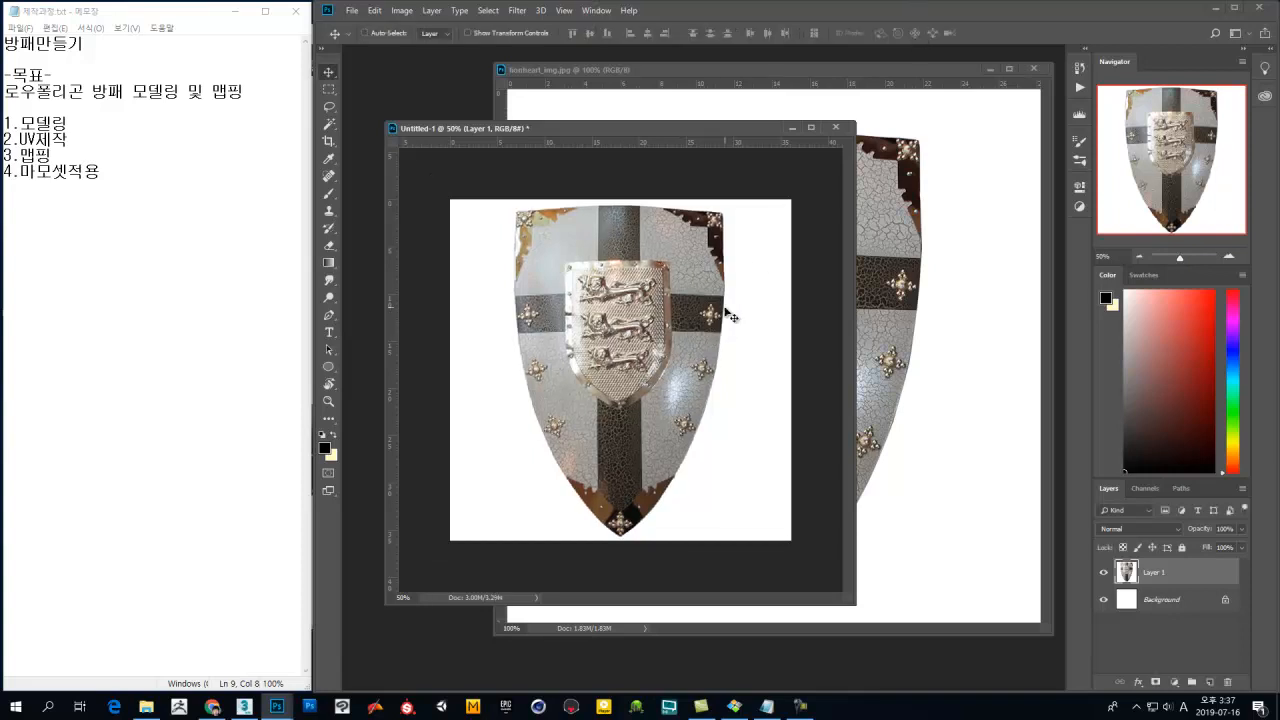
{"action": "key", "text": "ctrl+e"}
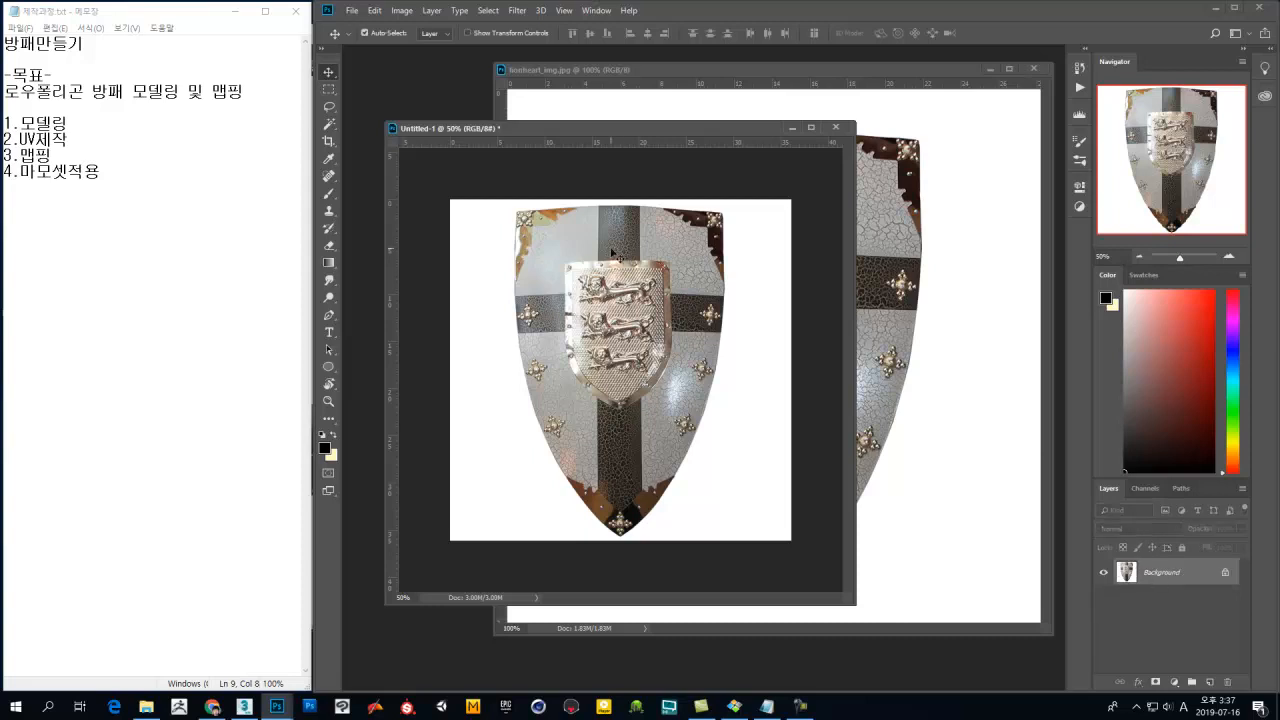
Step: Save the image as Shield_1024.jpg in the 맥스 방패만들기 folder with JPEG quality 10
{"action": "key", "text": "ctrl+shift+s"}
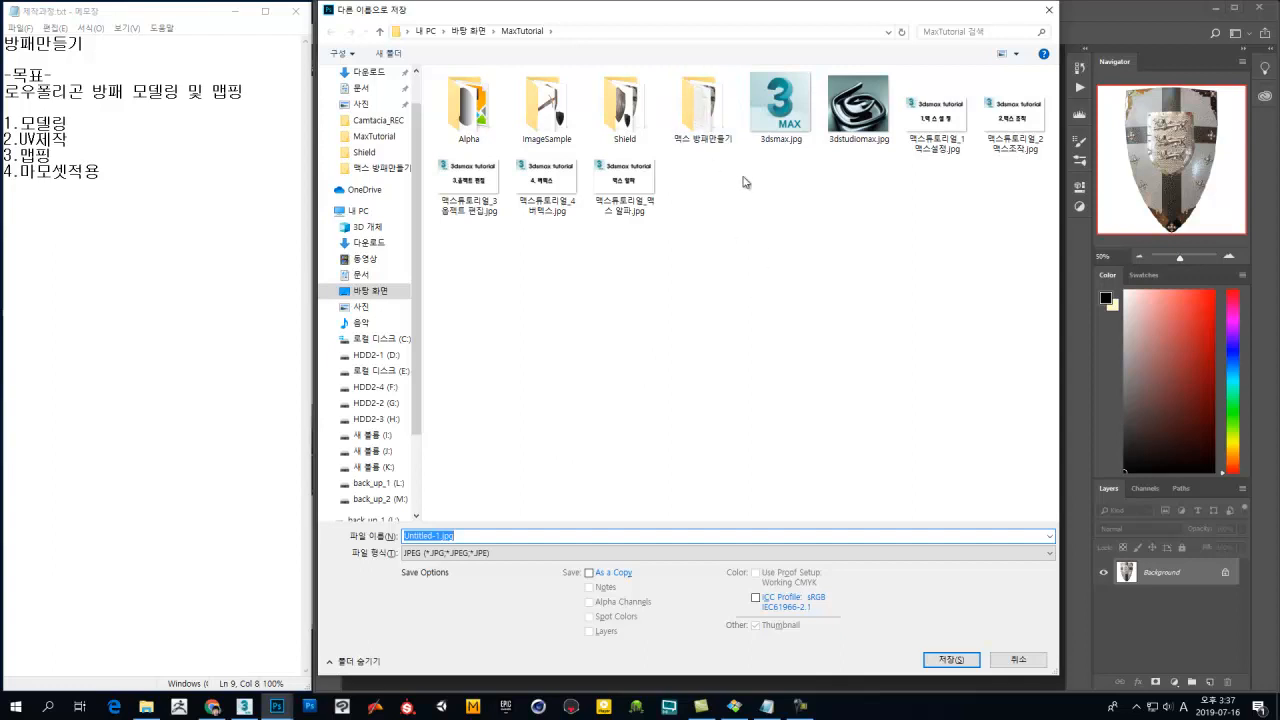
{"action": "left_click", "coordinate": [714, 121]}
{"action": "key", "text": "Return"}
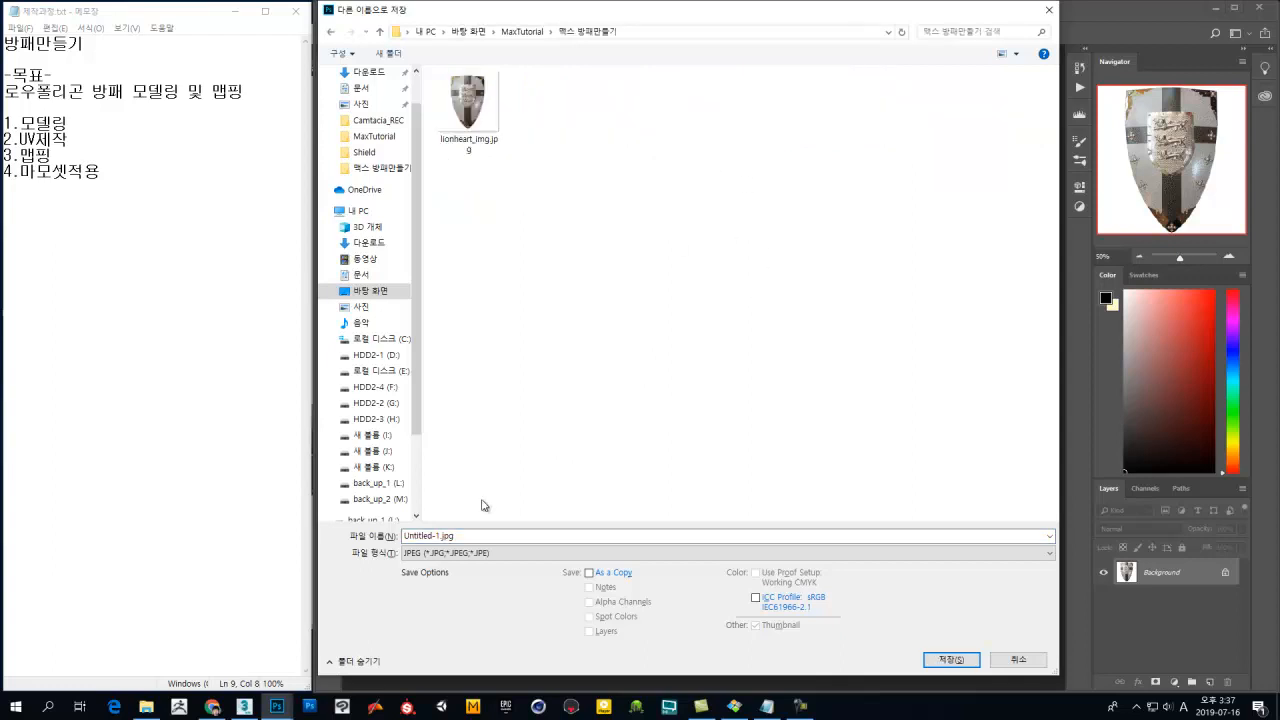
{"action": "left_click", "coordinate": [472, 538]}
{"action": "double_click", "coordinate": [440, 536]}
{"action": "type", "text": "Shie"}
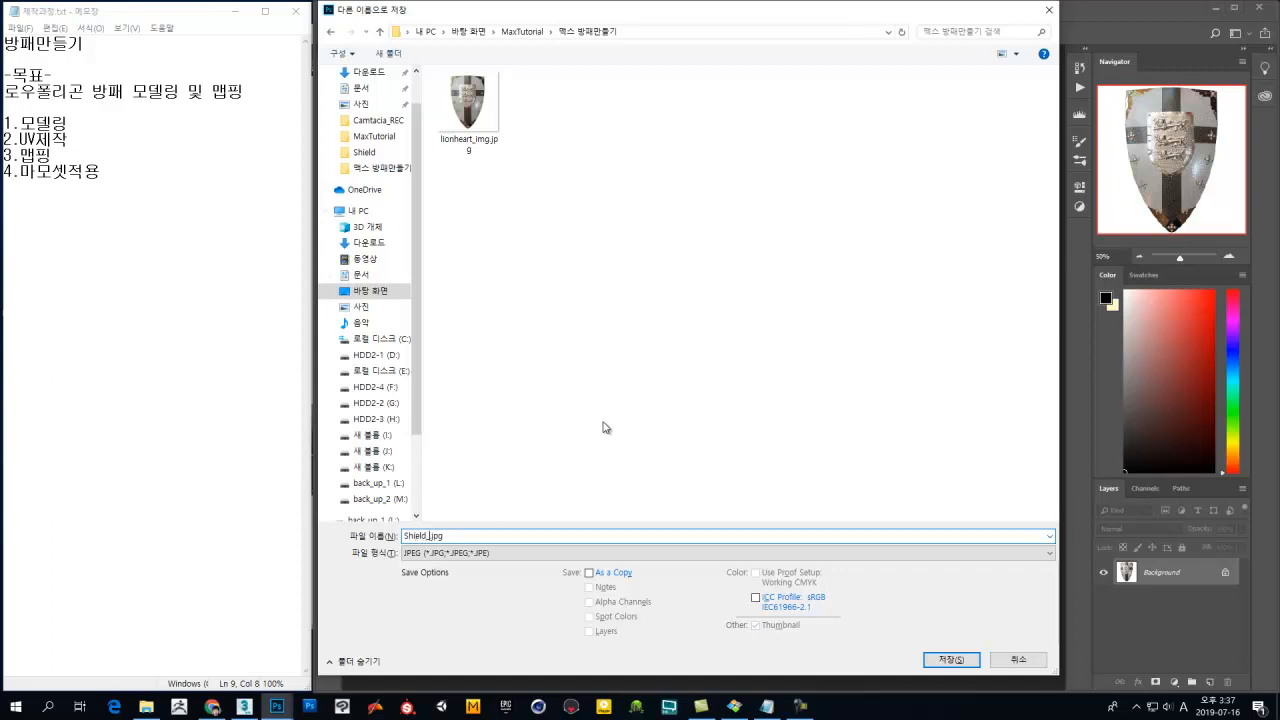
{"action": "type", "text": "ld_1024"}
{"action": "key", "text": "Return"}
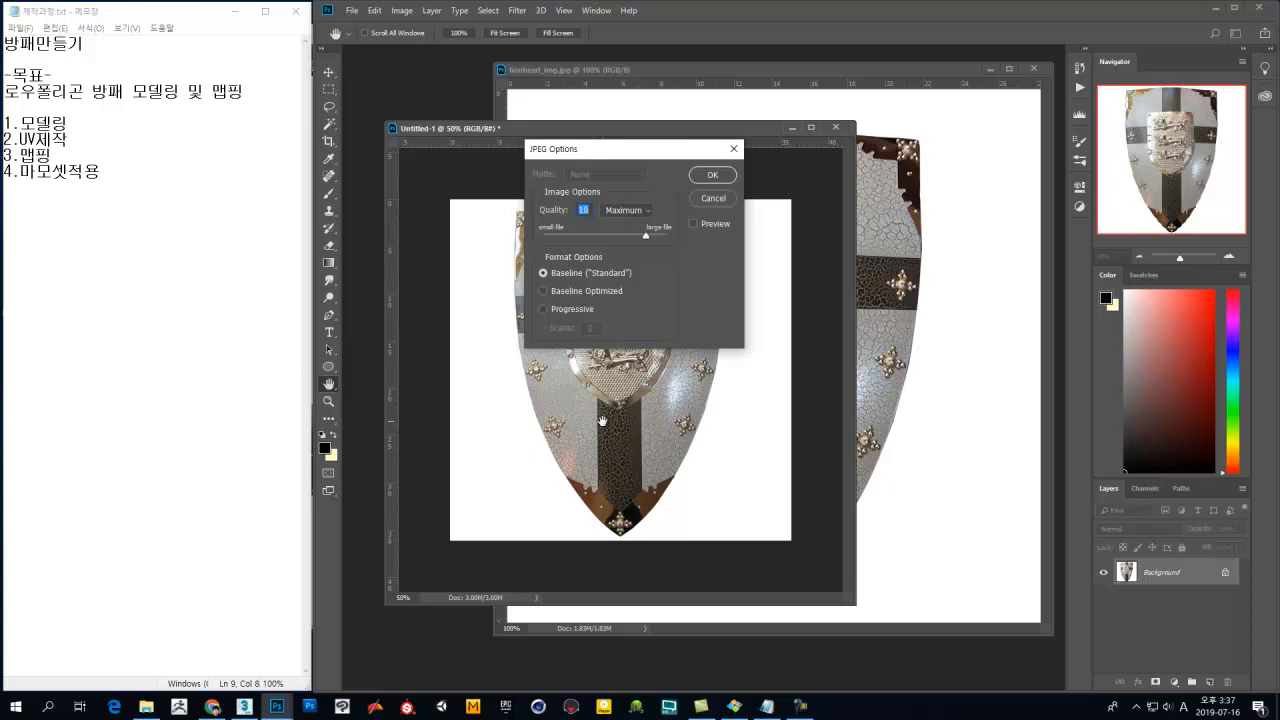
{"action": "key", "text": "Return"}
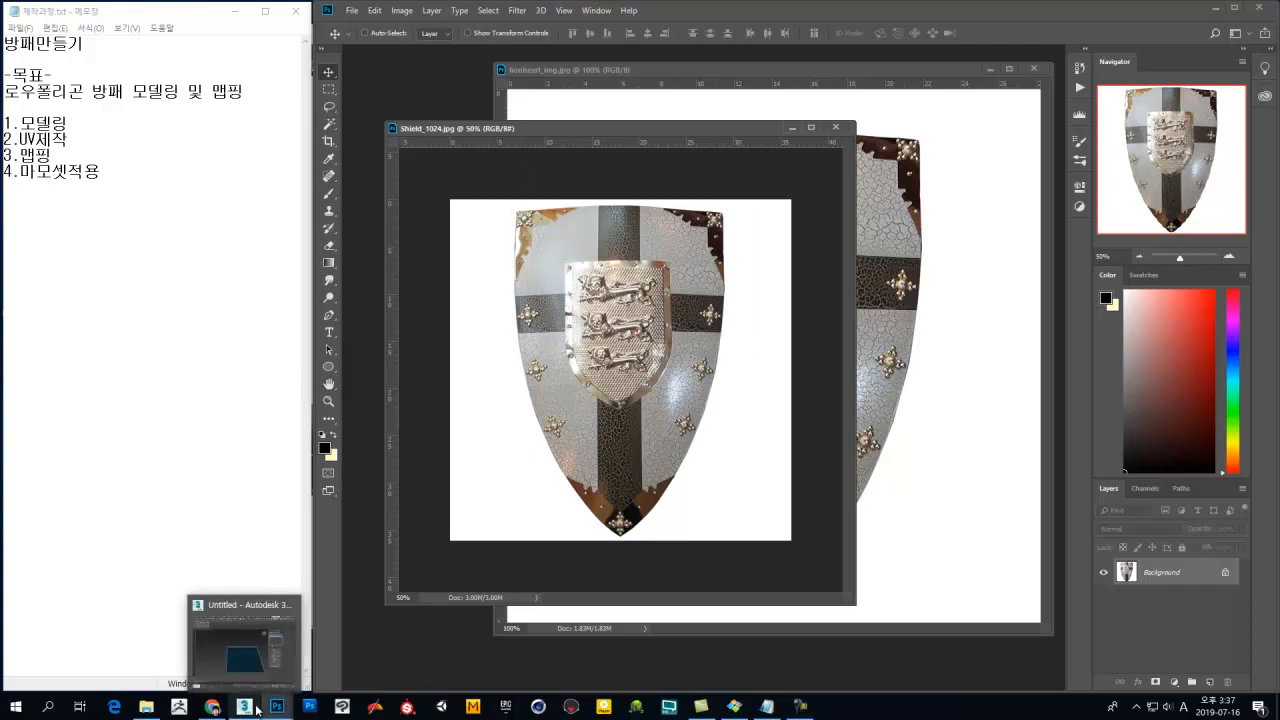
Step: Switch to 3ds Max and apply Shield_1024.jpg from the File Explorer folder to the square plane as its texture
{"action": "left_click", "coordinate": [147, 708]}
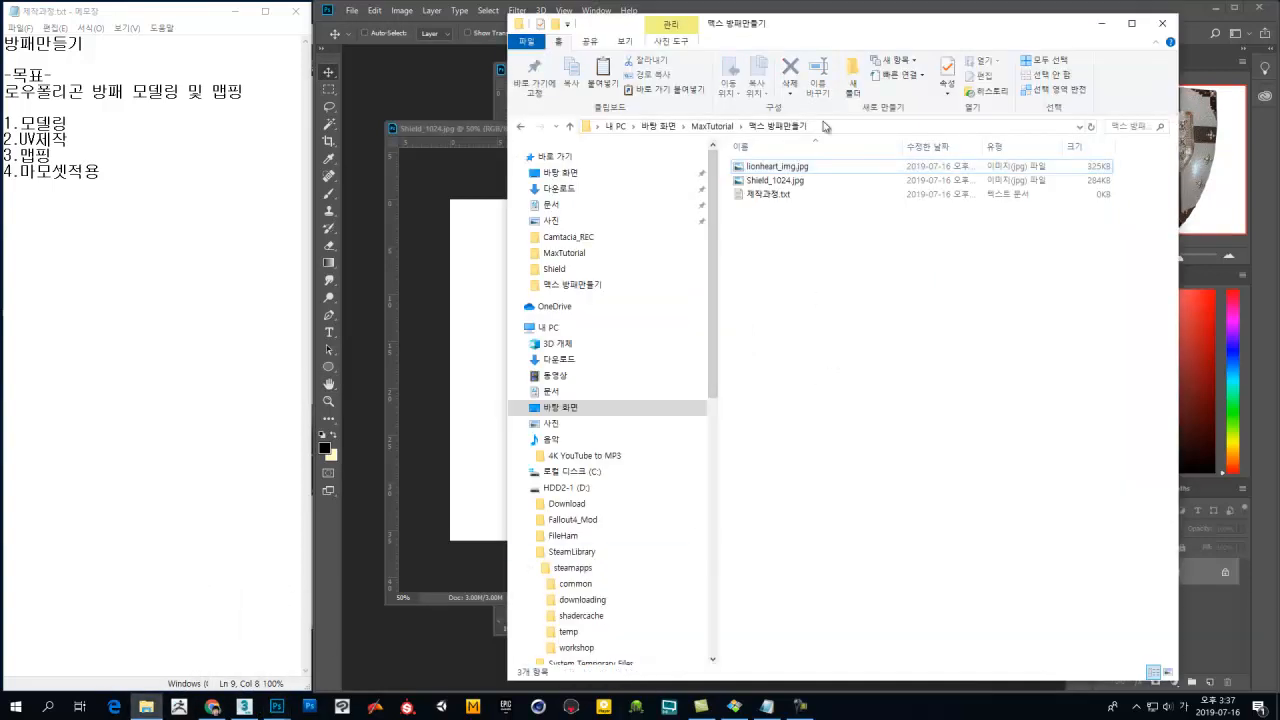
{"action": "left_click_drag", "start_coordinate": [835, 16], "coordinate": [372, 272]}
{"action": "left_click_drag", "start_coordinate": [703, 464], "coordinate": [659, 456]}
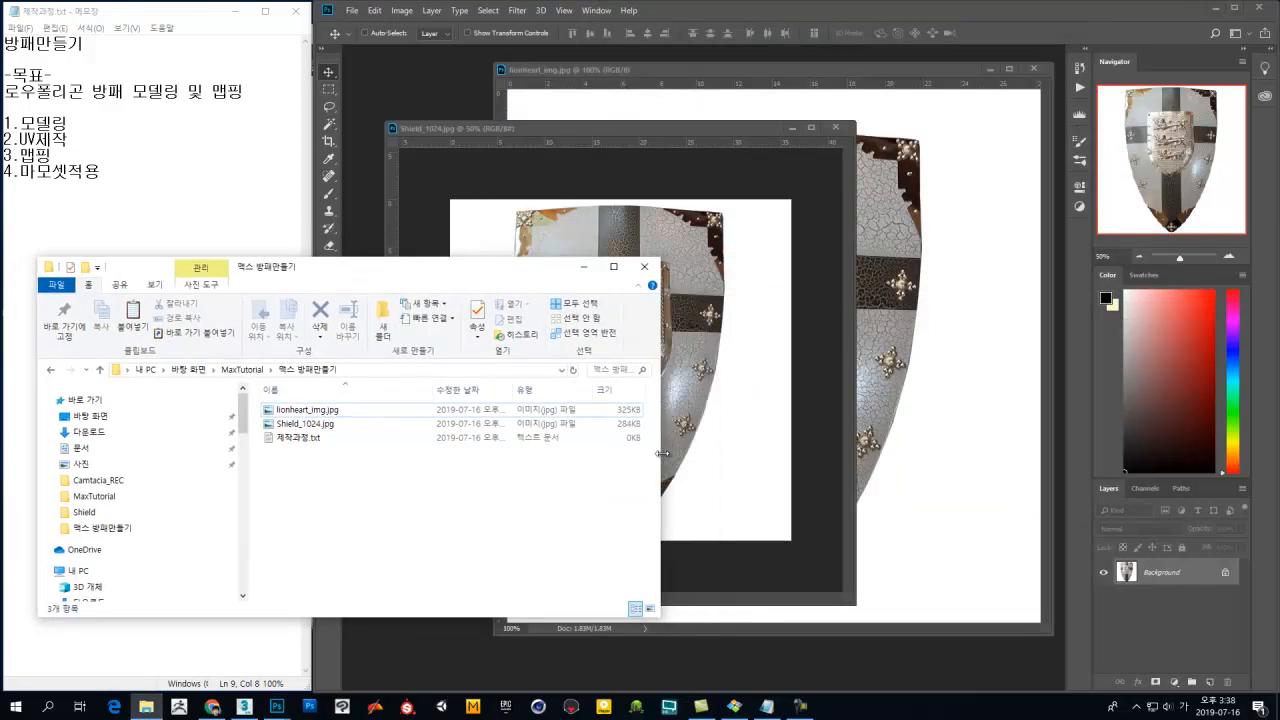
{"action": "left_click", "coordinate": [254, 710]}
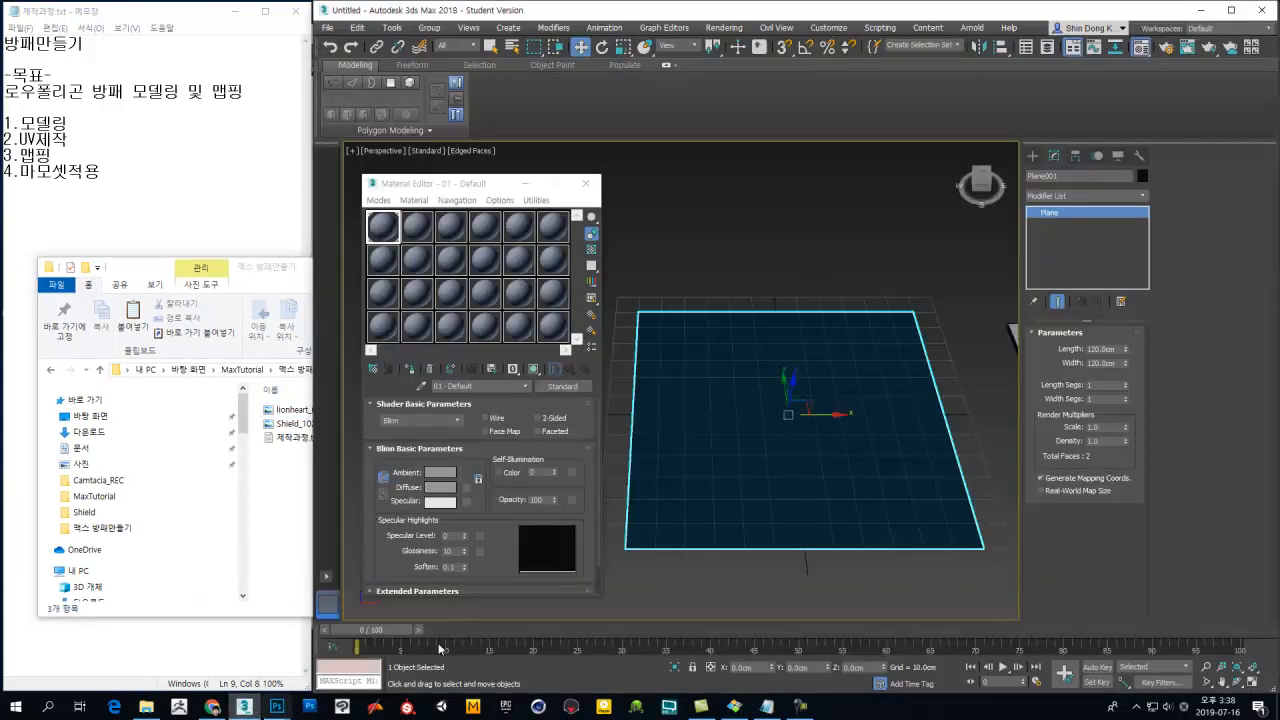
{"action": "left_click", "coordinate": [268, 330]}
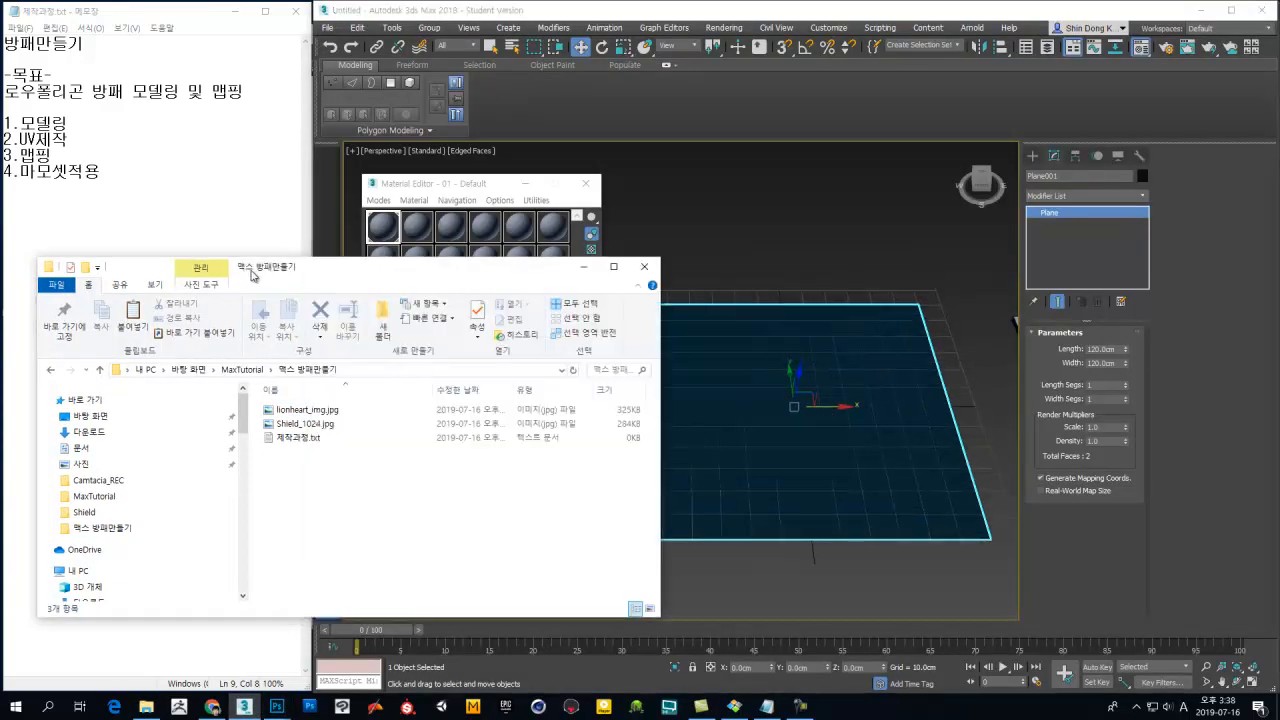
{"action": "left_click", "coordinate": [290, 412]}
{"action": "left_click_drag", "start_coordinate": [300, 424], "coordinate": [747, 424]}
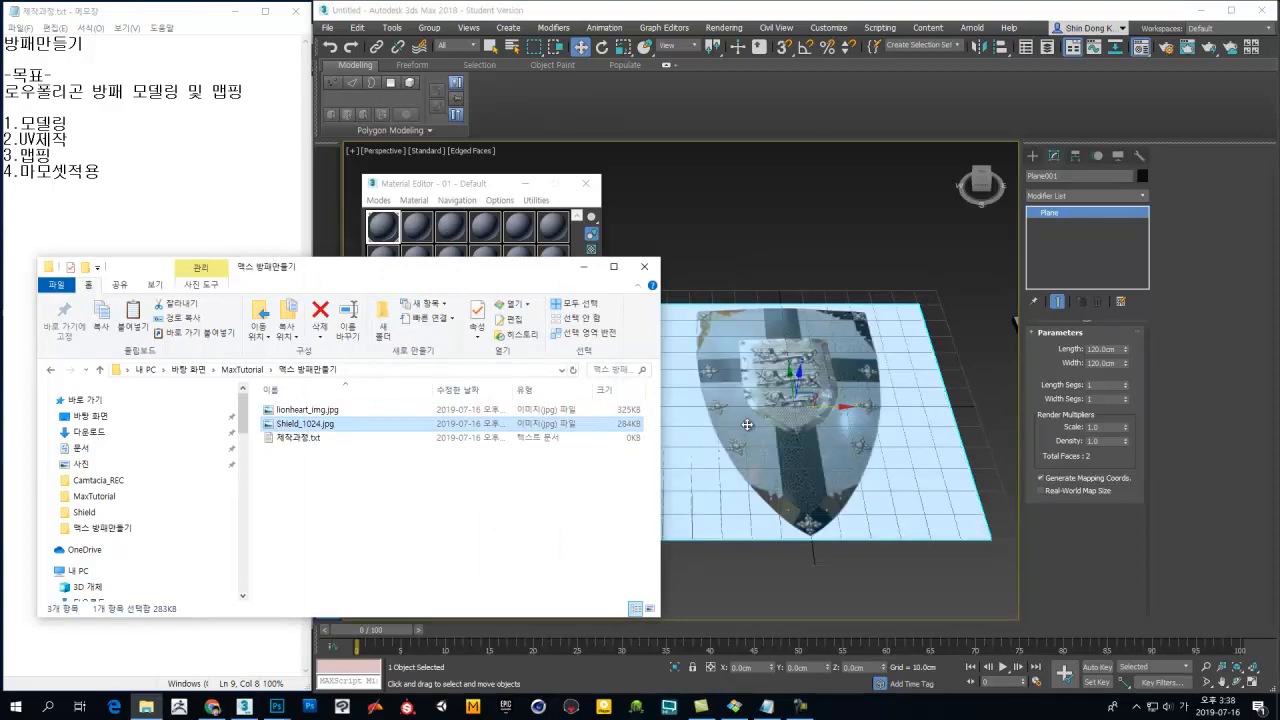
Step: Examine the shield texture on the plane from several viewing angles
{"action": "mouse_move", "coordinate": [813, 431]}
{"action": "middle_mouse_down", "text": "alt"}
{"action": "mouse_move", "coordinate": [829, 422]}
{"action": "mouse_move", "coordinate": [819, 426]}
{"action": "middle_mouse_up", "text": "alt"}
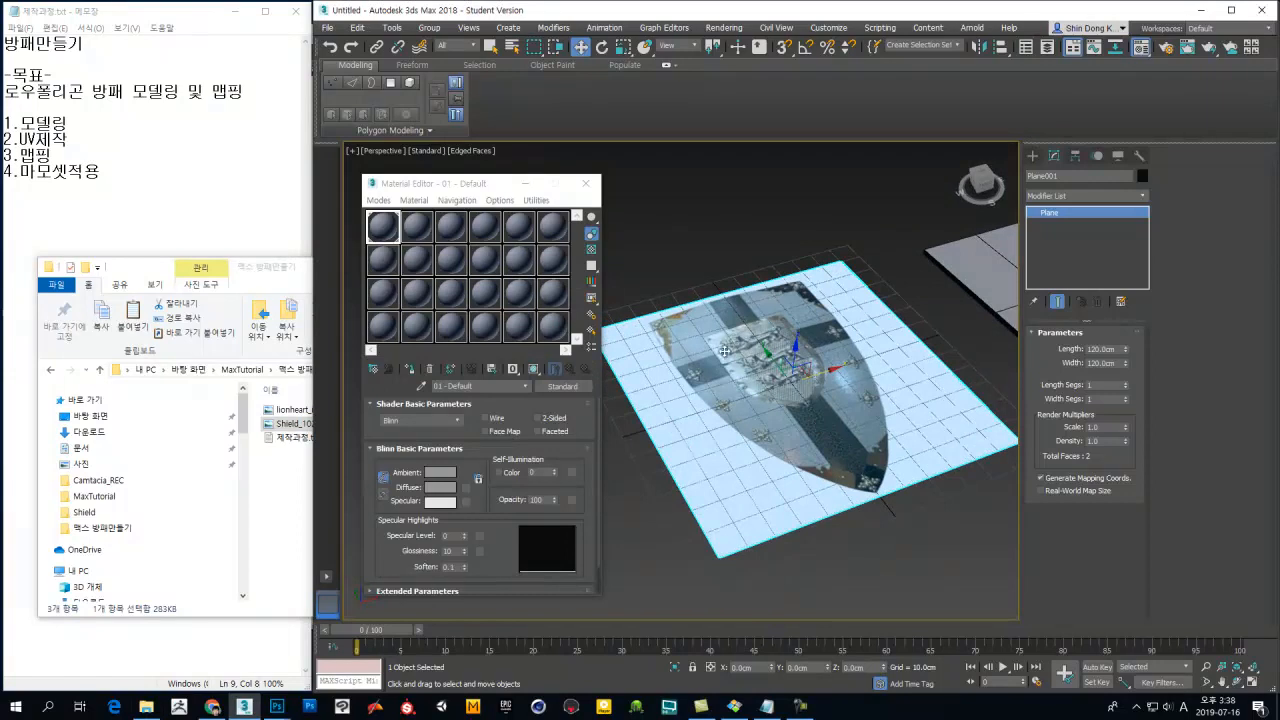
{"action": "middle_click_drag", "start_coordinate": [932, 408], "coordinate": [921, 431], "text": "alt"}
{"action": "left_click", "coordinate": [965, 345]}
{"action": "left_click", "coordinate": [911, 389]}
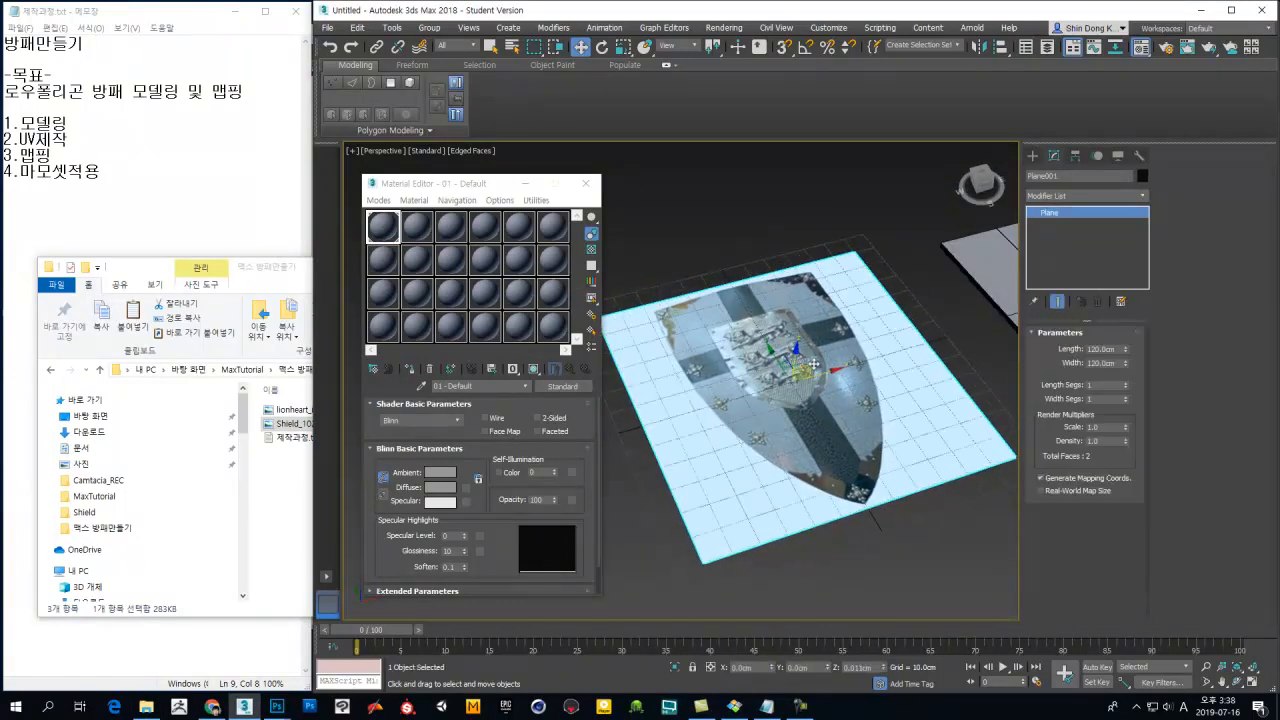
{"action": "left_click_drag", "start_coordinate": [799, 360], "coordinate": [799, 356]}
{"action": "left_click", "coordinate": [924, 332]}
{"action": "middle_click_drag", "start_coordinate": [936, 385], "coordinate": [921, 438], "text": "alt"}
{"action": "middle_click_drag", "start_coordinate": [1023, 446], "coordinate": [943, 400], "text": "alt"}
{"action": "left_click", "coordinate": [880, 374]}
{"action": "middle_click_drag", "start_coordinate": [880, 374], "coordinate": [856, 315], "text": "alt"}
Step: Move the flat box over the middle of the textured plane and turn on its see-through display
{"action": "left_click", "coordinate": [931, 286]}
{"action": "middle_click_drag", "start_coordinate": [889, 387], "coordinate": [899, 378]}
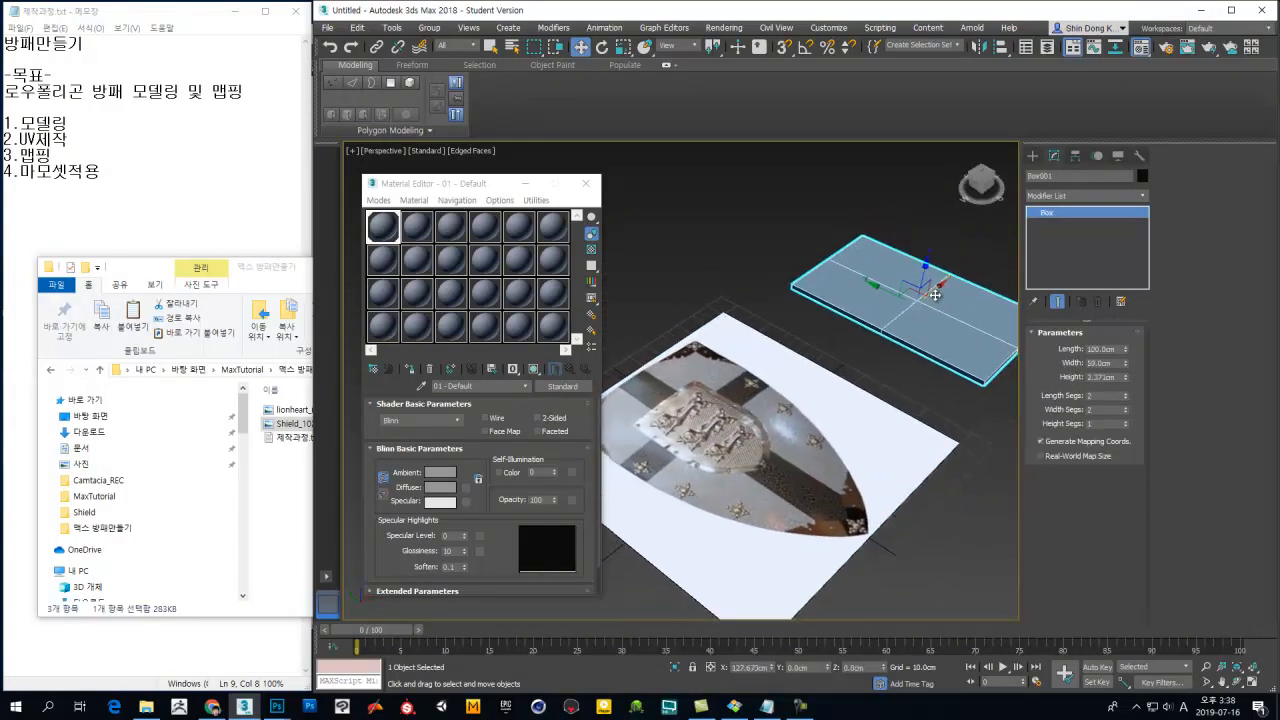
{"action": "left_click_drag", "start_coordinate": [935, 293], "coordinate": [833, 402]}
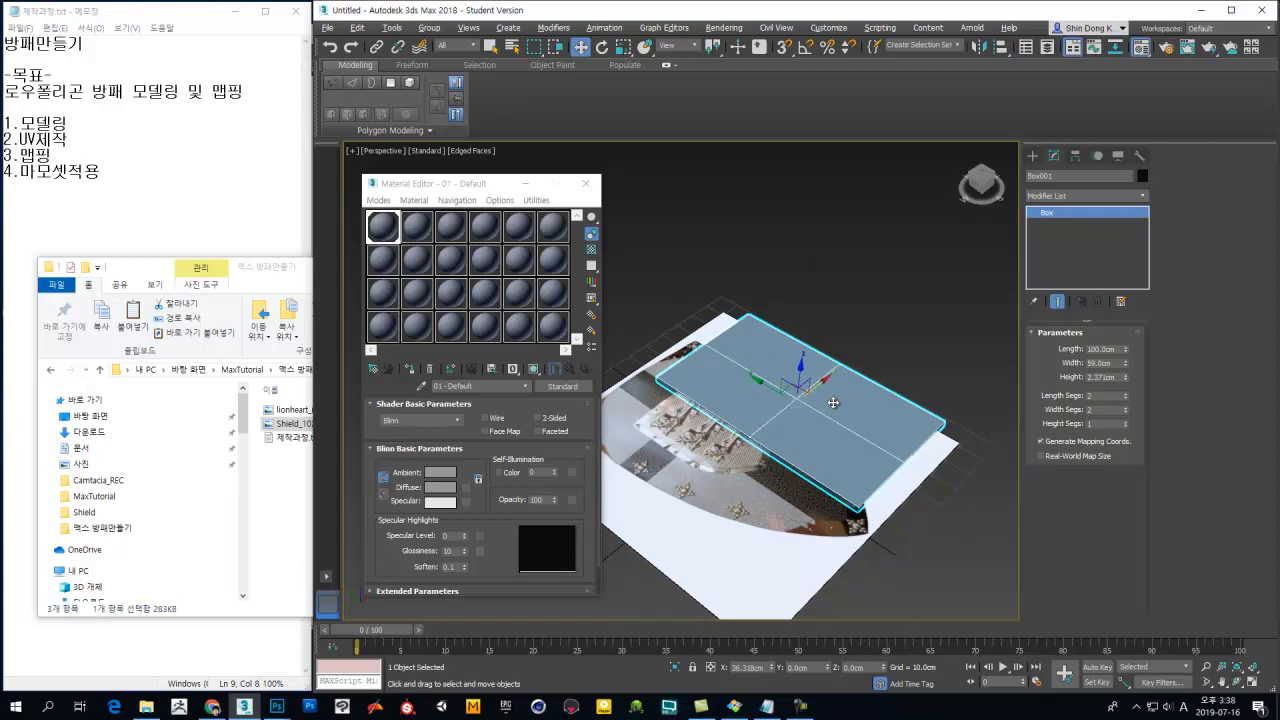
{"action": "key", "text": "alt+x"}
{"action": "middle_click_drag", "start_coordinate": [833, 402], "coordinate": [854, 404], "text": "alt"}
{"action": "left_click_drag", "start_coordinate": [848, 358], "coordinate": [790, 408]}
{"action": "middle_click_drag", "start_coordinate": [818, 410], "coordinate": [794, 453], "text": "alt"}
{"action": "mouse_move", "coordinate": [798, 430]}
{"action": "left_mouse_down"}
{"action": "mouse_move", "coordinate": [786, 427]}
{"action": "mouse_move", "coordinate": [800, 428]}
{"action": "left_mouse_up"}
{"action": "middle_click_drag", "start_coordinate": [800, 428], "coordinate": [878, 364], "text": "alt"}
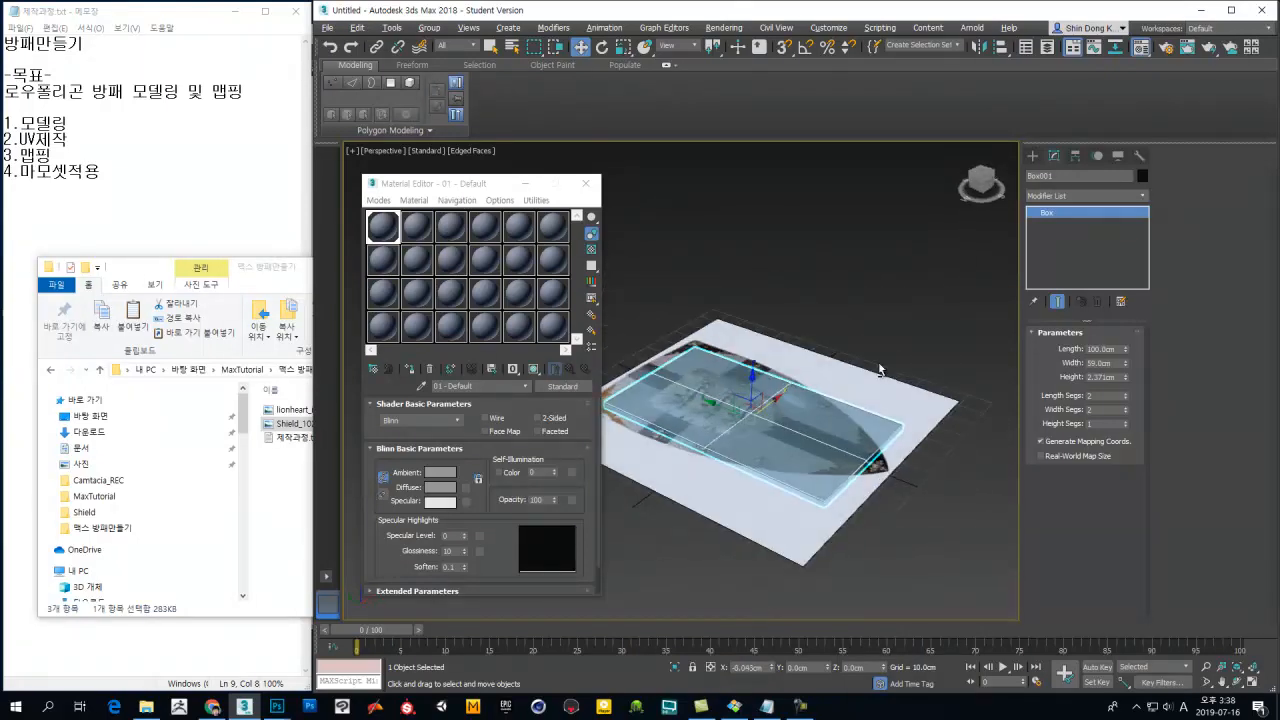
{"action": "left_click_drag", "start_coordinate": [748, 397], "coordinate": [748, 392]}
{"action": "middle_click_drag", "start_coordinate": [760, 400], "coordinate": [874, 398], "text": "alt"}
Step: Adjust the reference plane's height beneath the box to Z 0.036 cm
{"action": "left_click", "coordinate": [876, 398]}
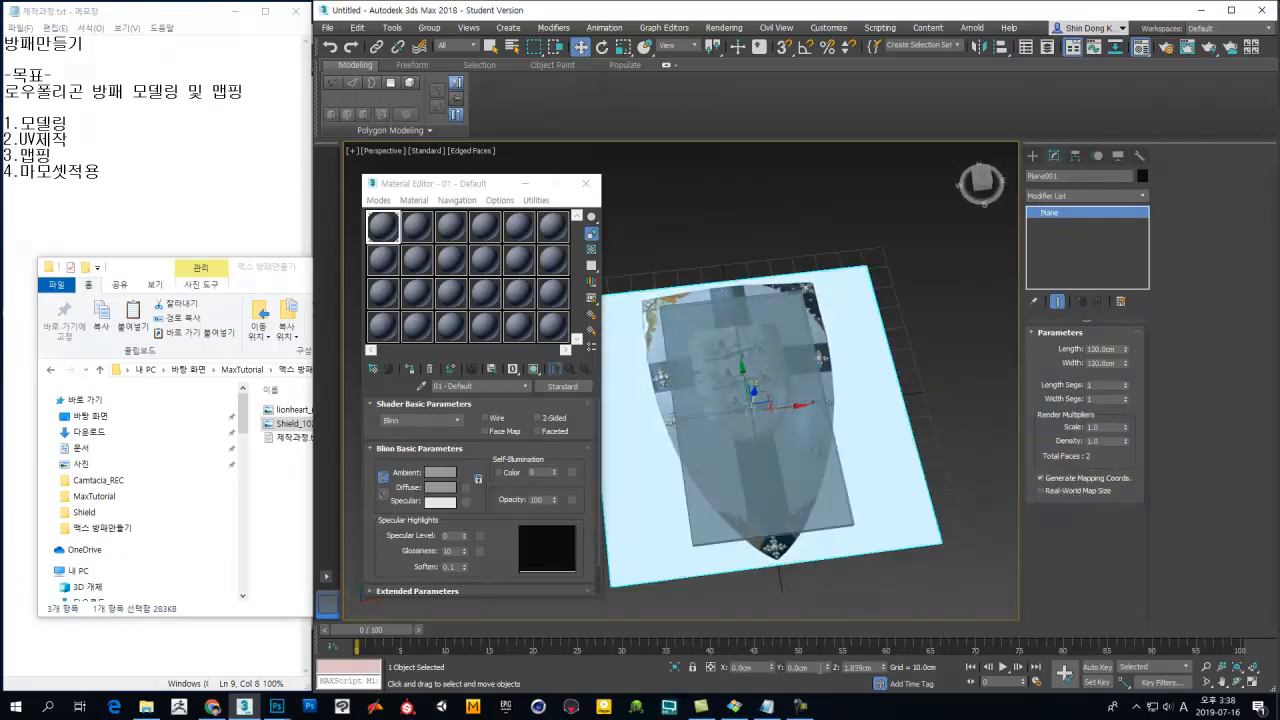
{"action": "left_click_drag", "start_coordinate": [886, 668], "coordinate": [884, 668]}
{"action": "middle_click_drag", "start_coordinate": [836, 534], "coordinate": [721, 443], "text": "alt"}
{"action": "left_click", "coordinate": [794, 420]}
{"action": "middle_click_drag", "start_coordinate": [627, 380], "coordinate": [654, 388]}
{"action": "left_click", "coordinate": [678, 393]}
{"action": "middle_click_drag", "start_coordinate": [717, 464], "coordinate": [742, 413], "text": "alt"}
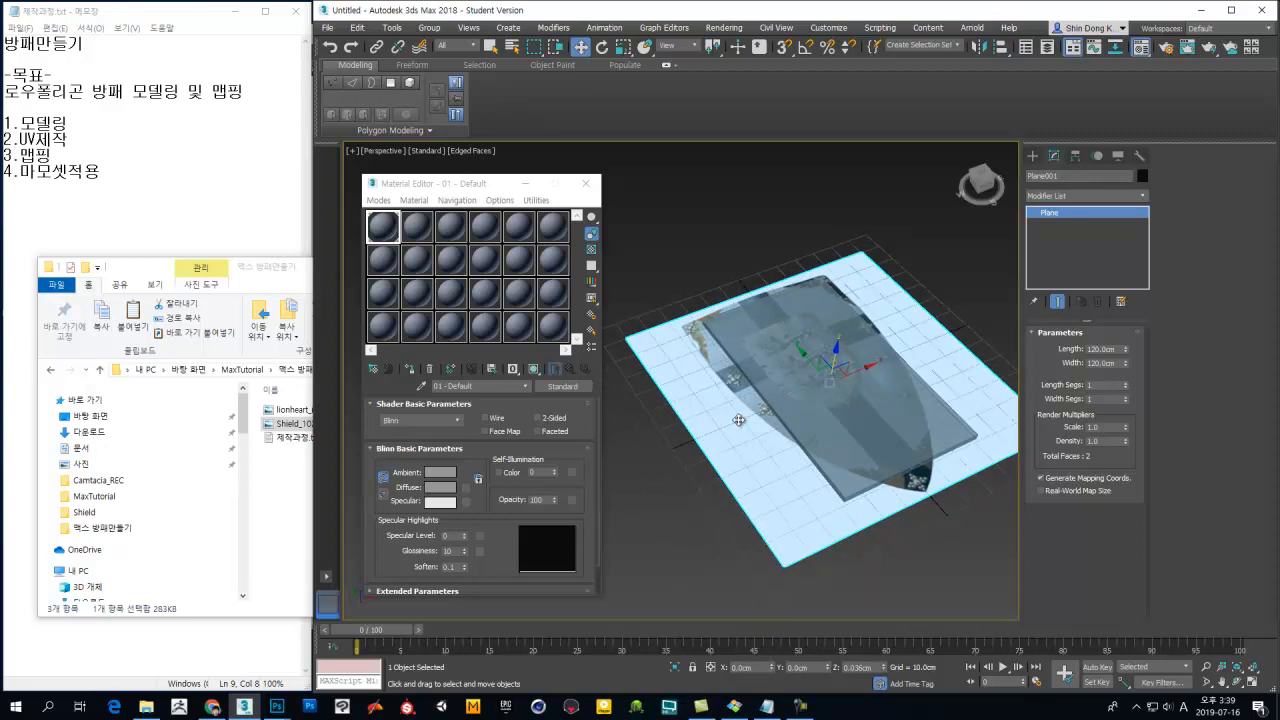
Step: Pick the reference plane's material into the second sample slot of the Material Editor
{"action": "left_click_drag", "start_coordinate": [452, 192], "coordinate": [432, 218]}
{"action": "left_click", "coordinate": [413, 262]}
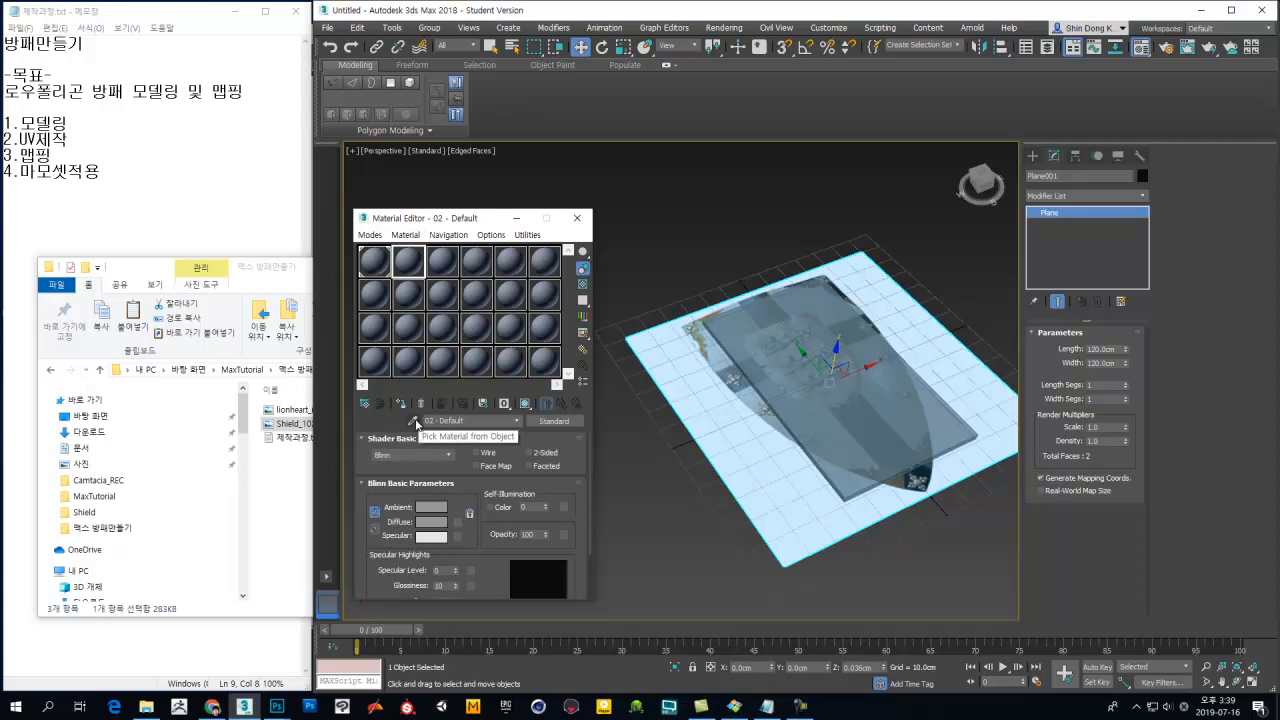
{"action": "left_click", "coordinate": [413, 422]}
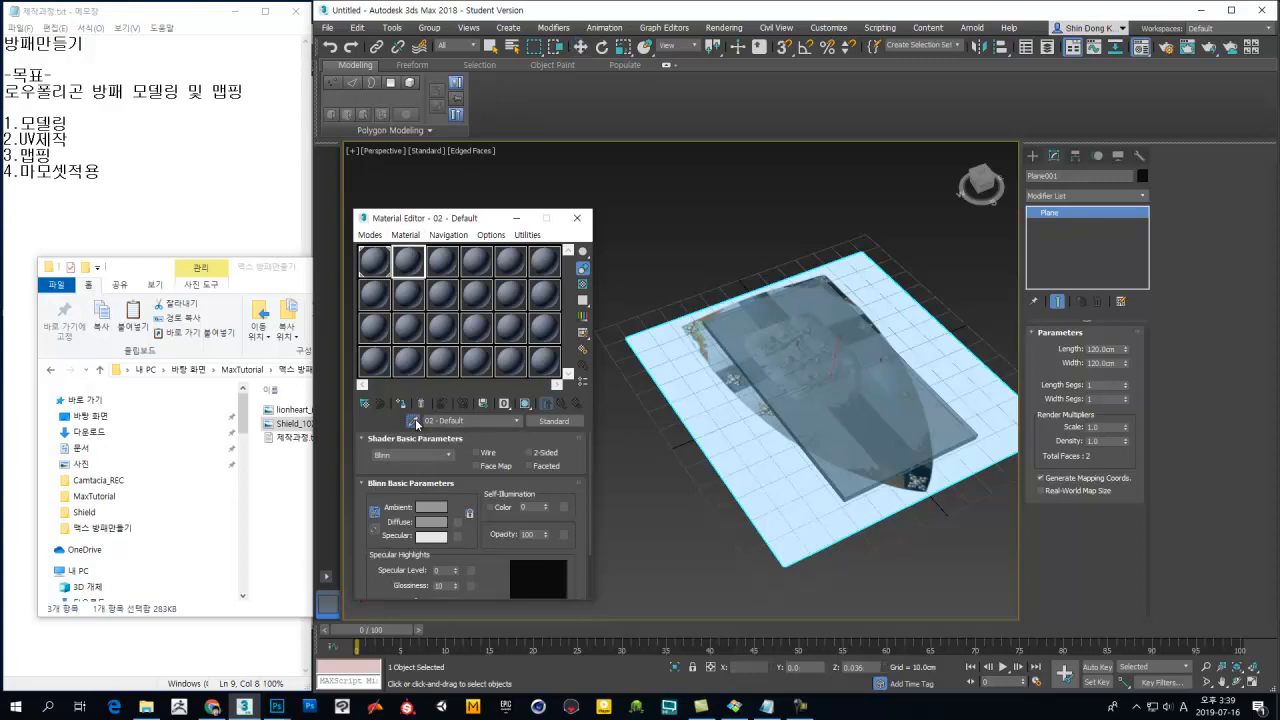
{"action": "left_click", "coordinate": [670, 356]}
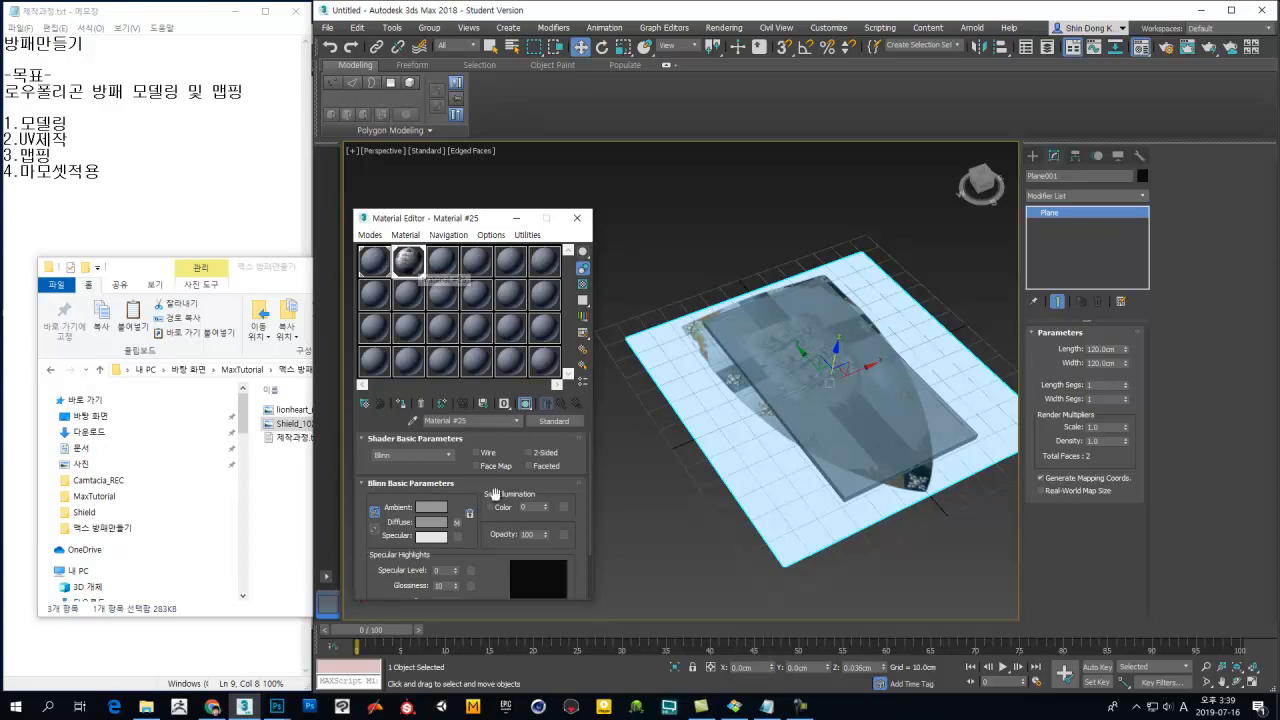
Step: Open the bitmap parameters of the picked material's Diffuse Color map
{"action": "scroll", "coordinate": [575, 520], "scroll_direction": "down", "scroll_amount": 2}
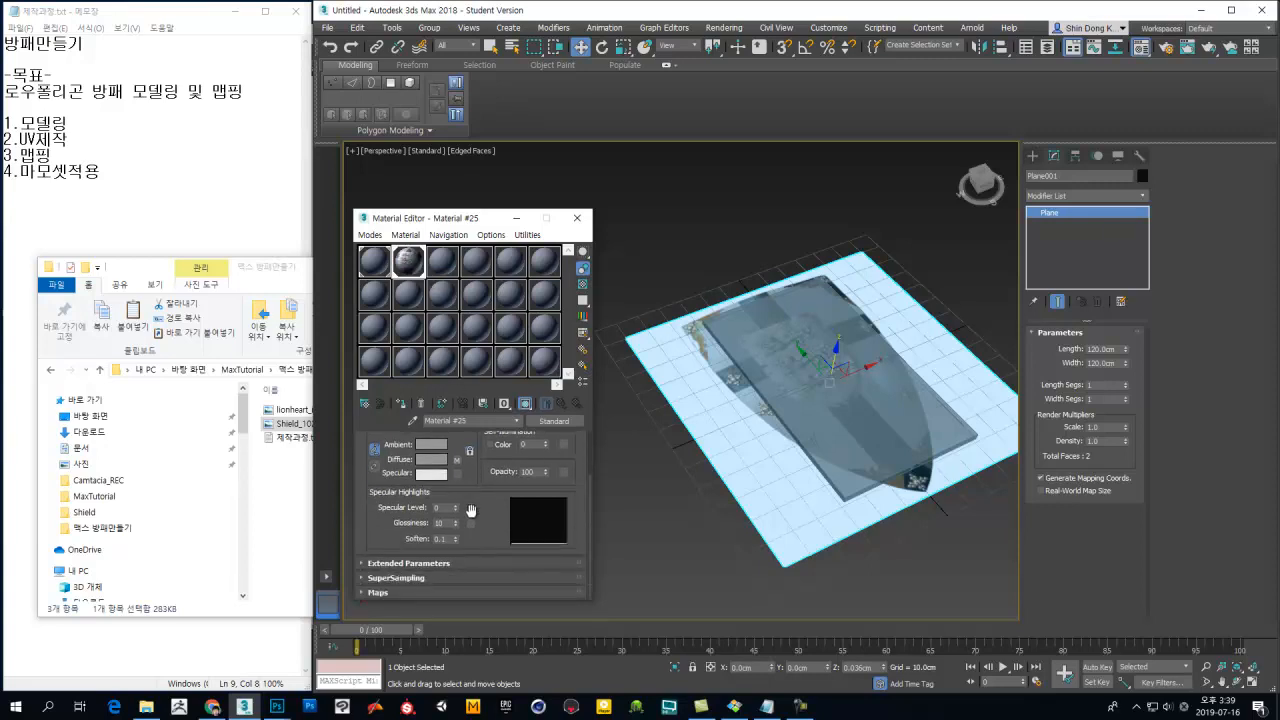
{"action": "left_click", "coordinate": [441, 592]}
{"action": "scroll", "coordinate": [573, 575], "scroll_direction": "down", "scroll_amount": 3}
{"action": "left_click_drag", "start_coordinate": [573, 575], "coordinate": [573, 578]}
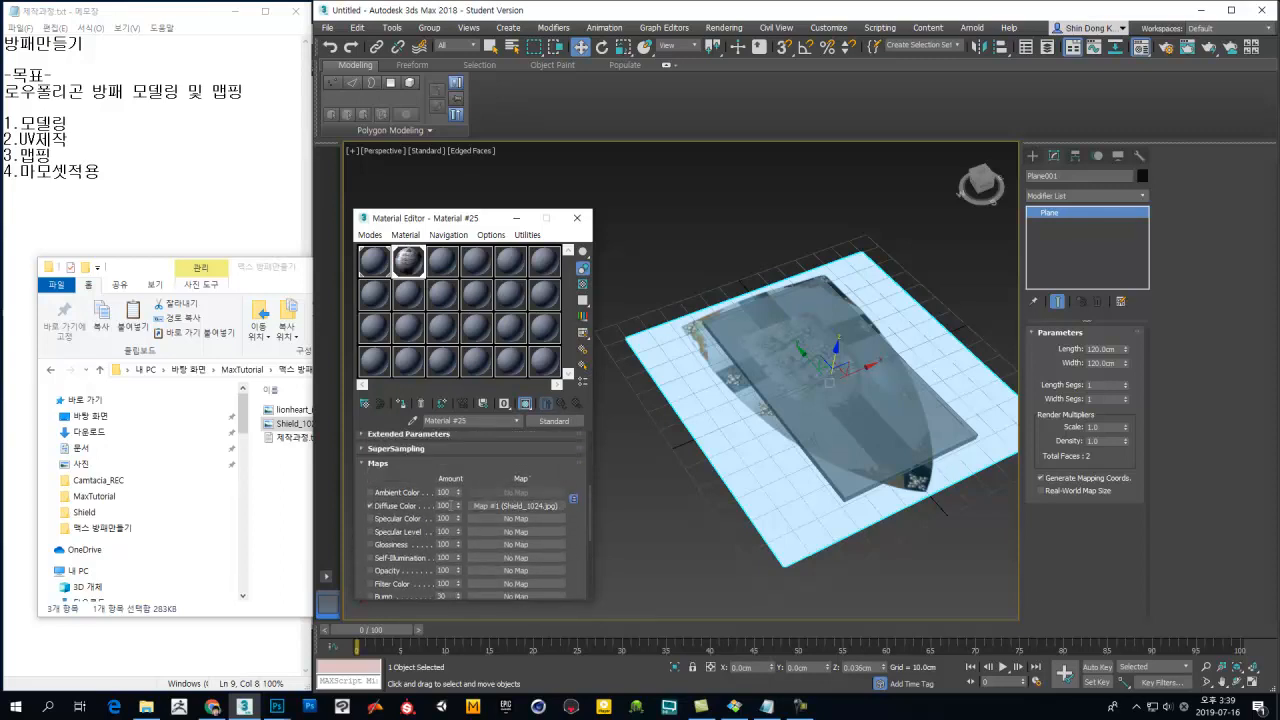
{"action": "left_click", "coordinate": [555, 506]}
{"action": "scroll", "coordinate": [571, 495], "scroll_direction": "down", "scroll_amount": 3}
{"action": "scroll", "coordinate": [576, 520], "scroll_direction": "up", "scroll_amount": 1}
{"action": "mouse_move", "coordinate": [586, 450]}
{"action": "left_mouse_down"}
{"action": "mouse_move", "coordinate": [586, 494]}
{"action": "mouse_move", "coordinate": [590, 466]}
{"action": "left_mouse_up"}
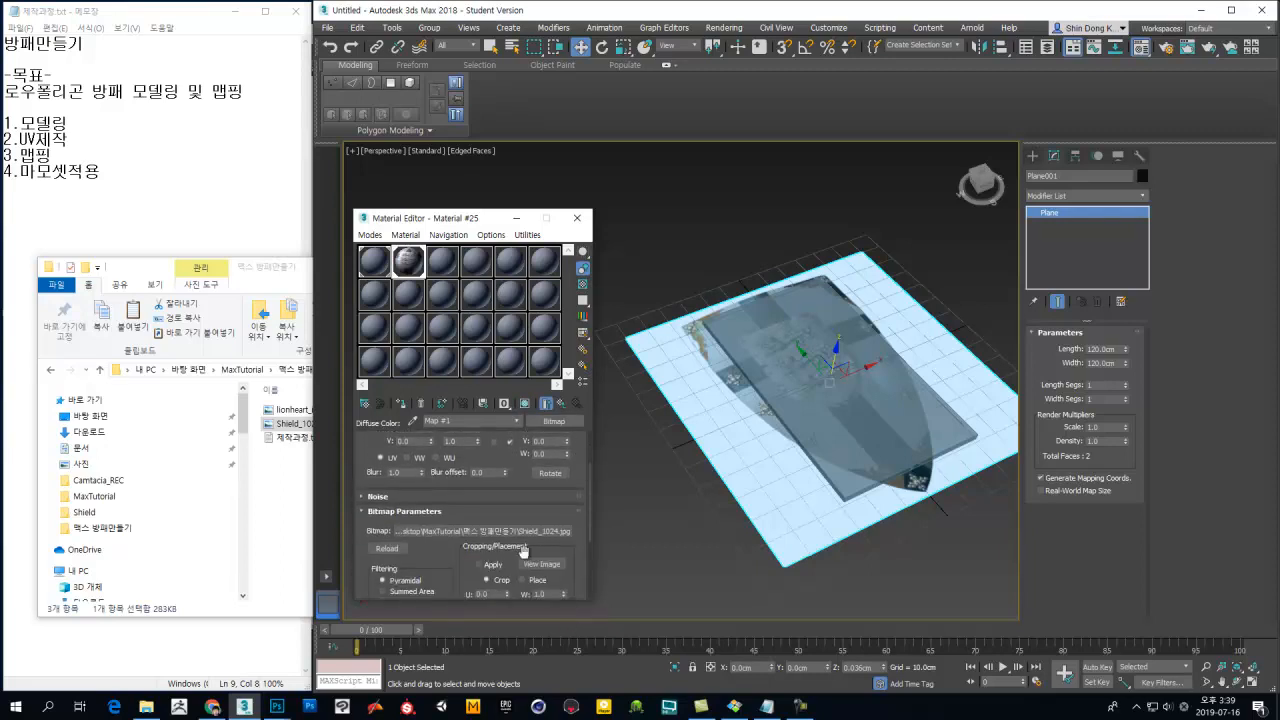
Step: Replace the diffuse map's image with Shield_2048.jpg from MaxTutorial's Shield folder
{"action": "left_click", "coordinate": [445, 531]}
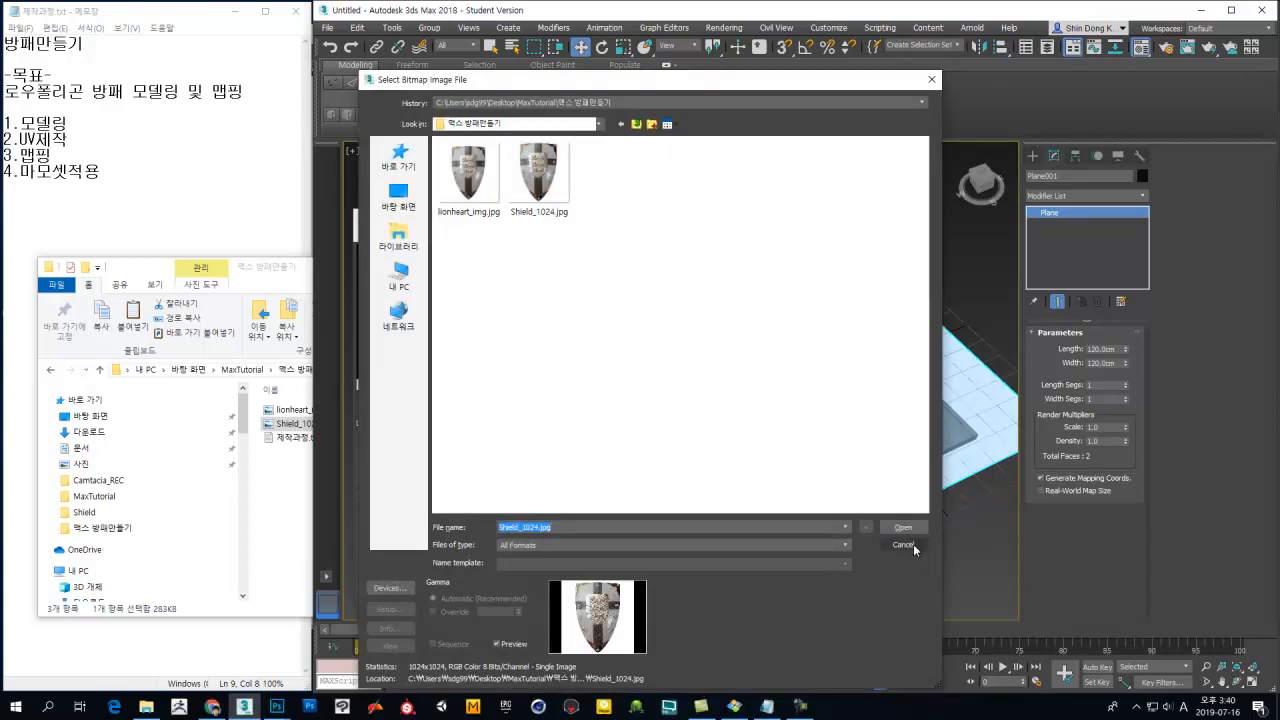
{"action": "left_click", "coordinate": [636, 124]}
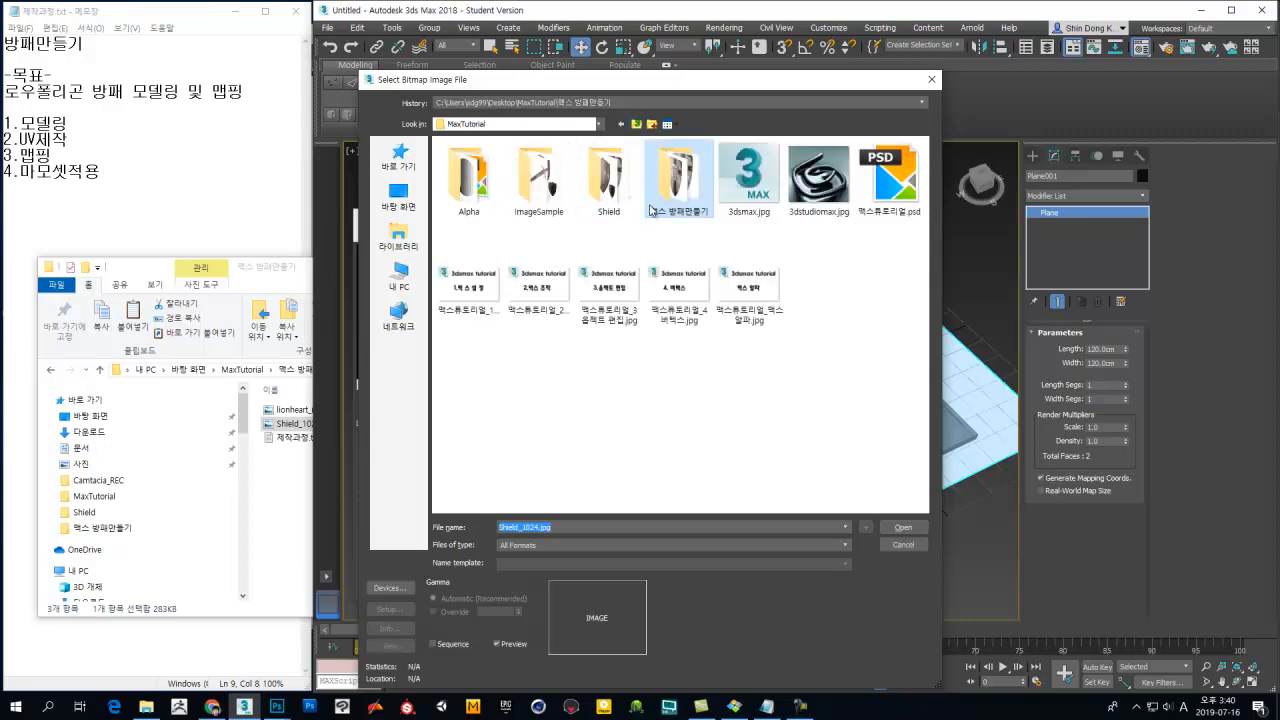
{"action": "double_click", "coordinate": [608, 178]}
{"action": "left_click", "coordinate": [539, 178]}
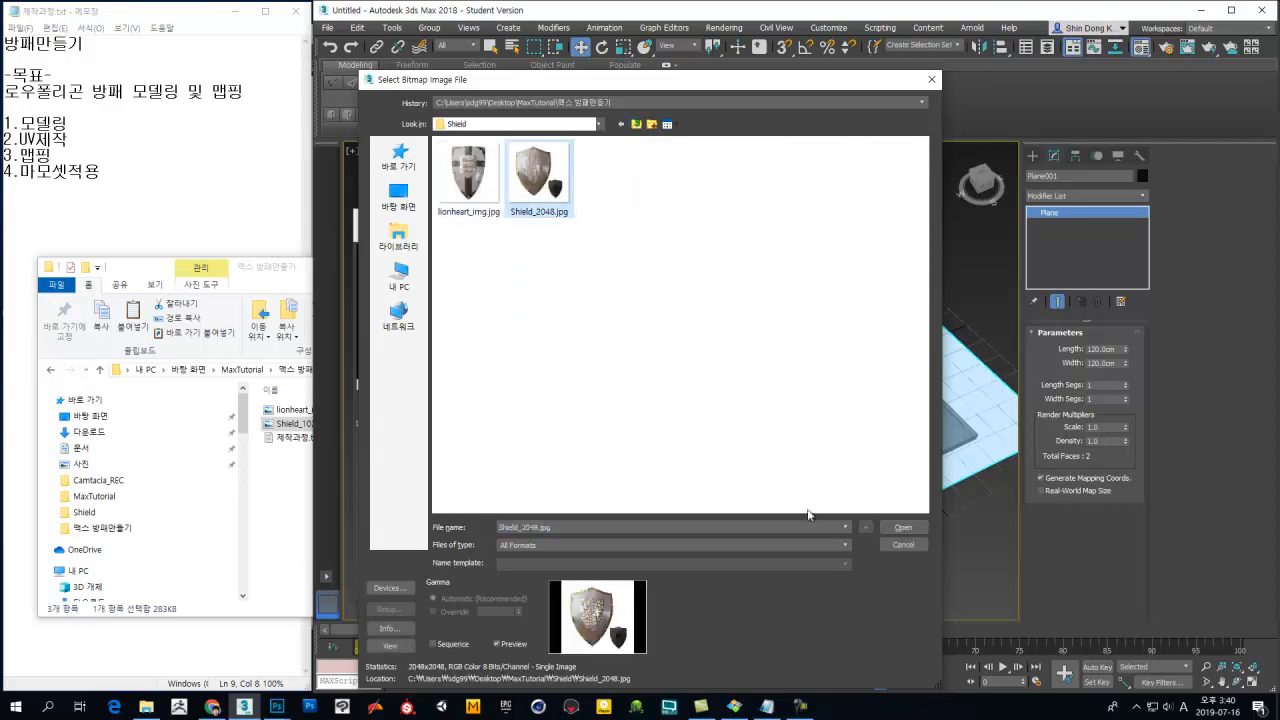
{"action": "left_click", "coordinate": [905, 527]}
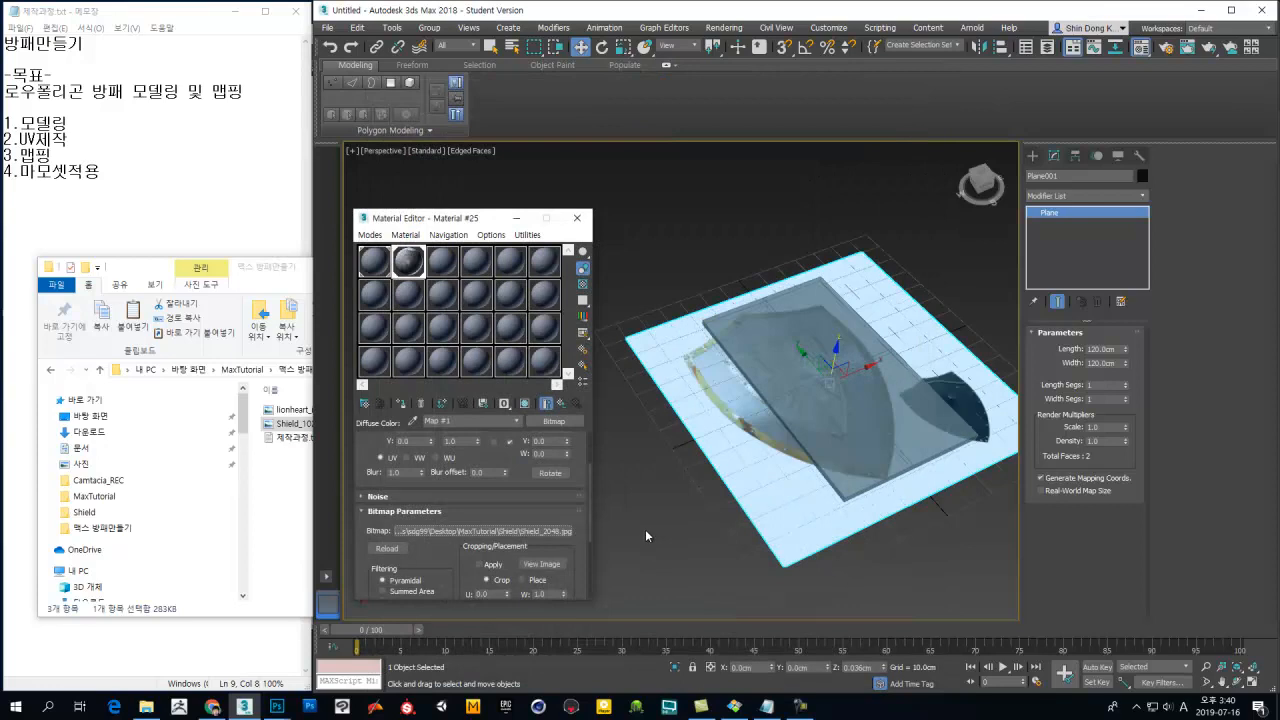
{"action": "middle_click_drag", "start_coordinate": [757, 494], "coordinate": [798, 482], "text": "alt"}
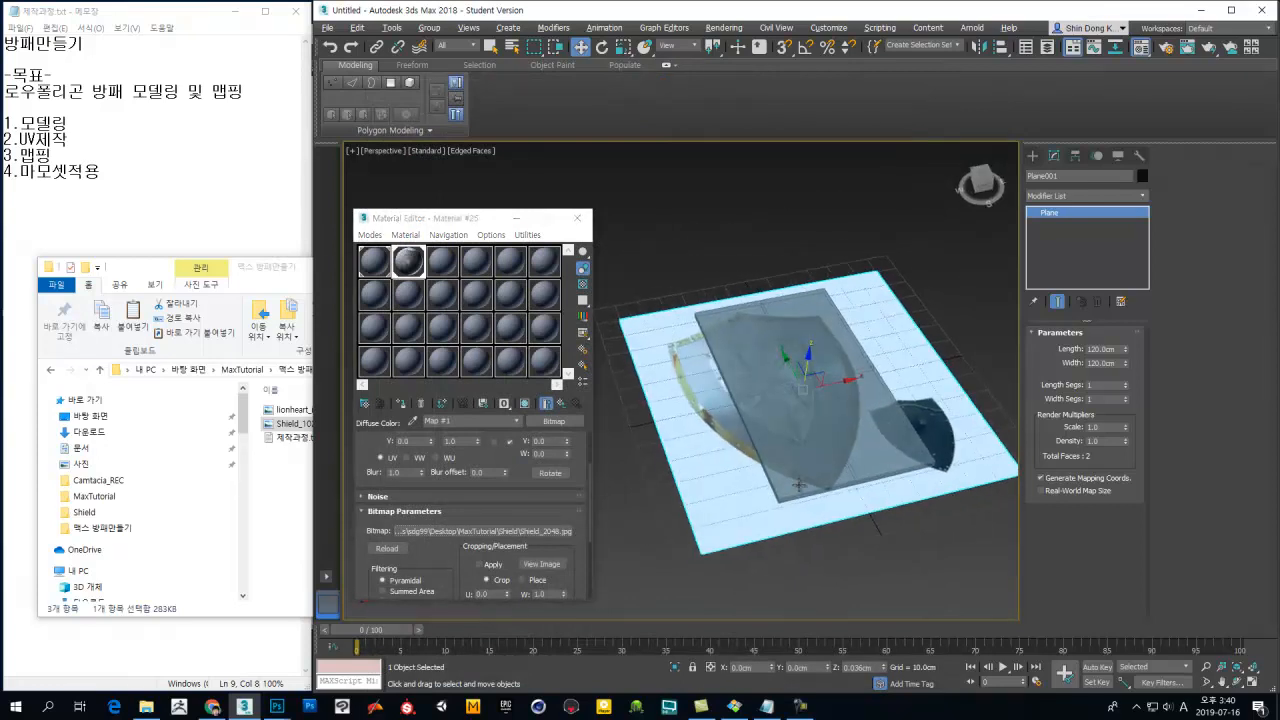
Step: Replace the diffuse map's image with Shield_1024.jpg from the 맥스 방패만들기 folder and return to the parent material
{"action": "left_click", "coordinate": [486, 531]}
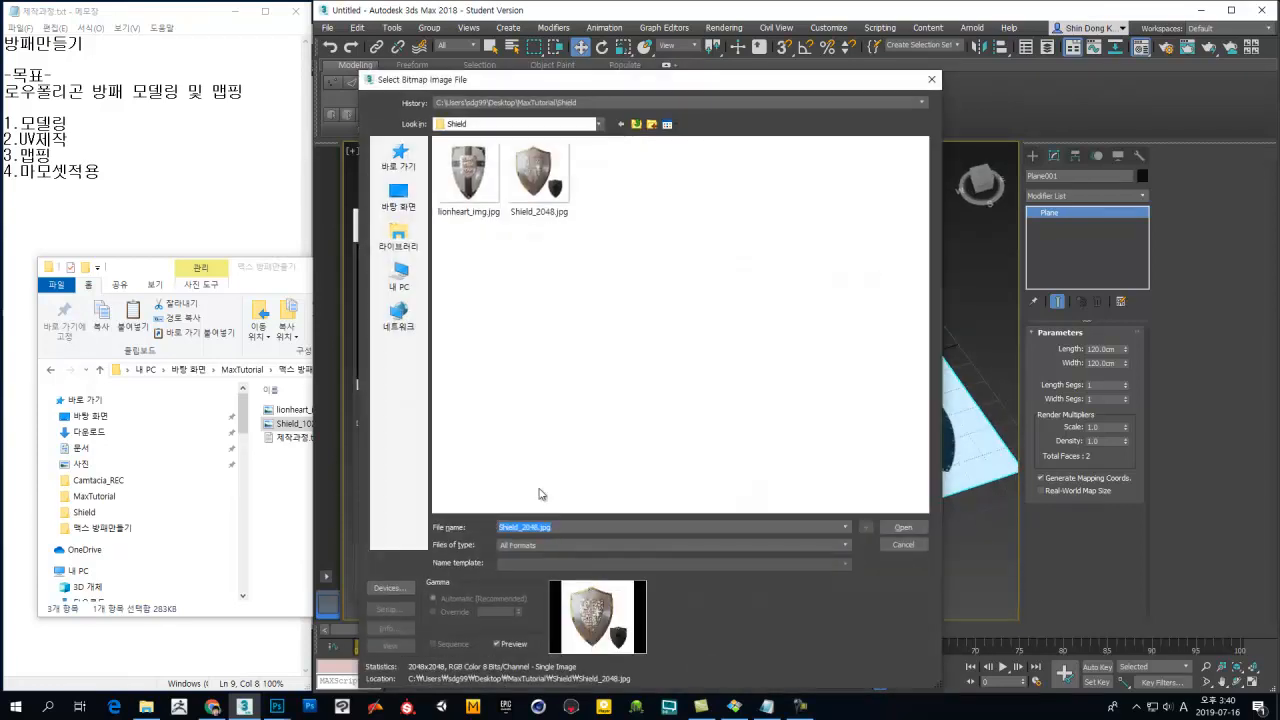
{"action": "left_click", "coordinate": [636, 124]}
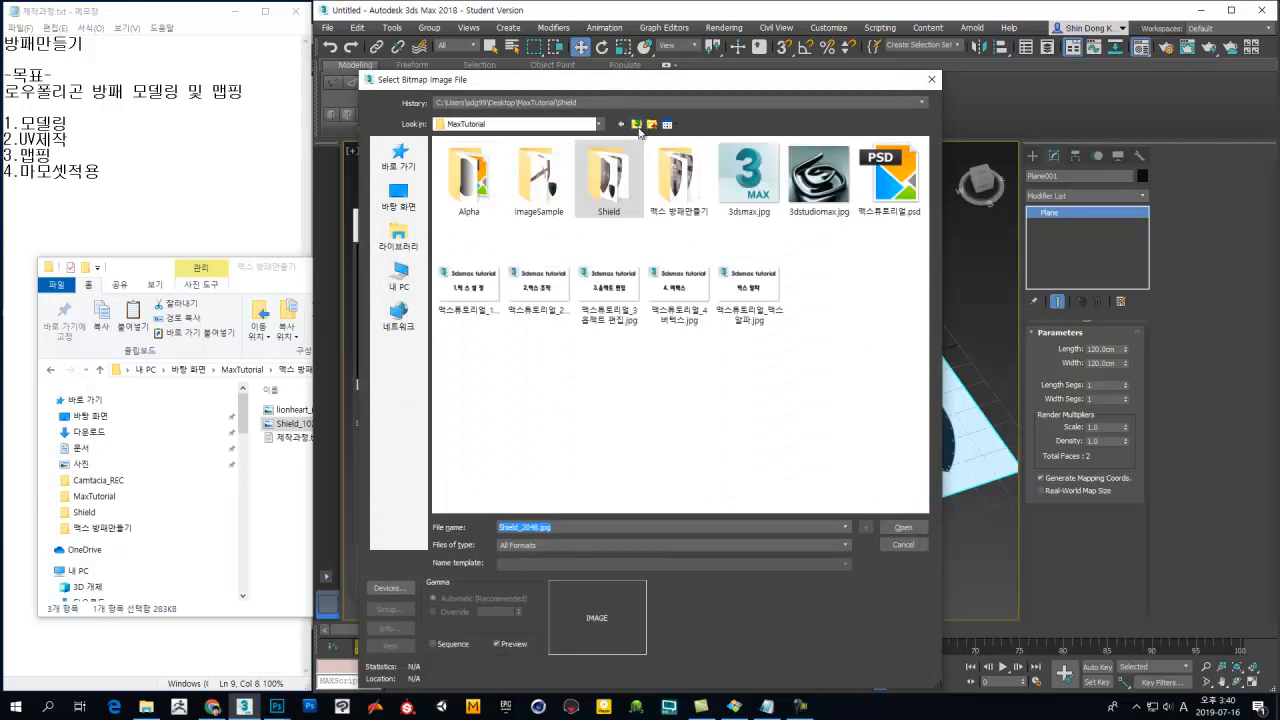
{"action": "double_click", "coordinate": [683, 175]}
{"action": "left_click", "coordinate": [547, 198]}
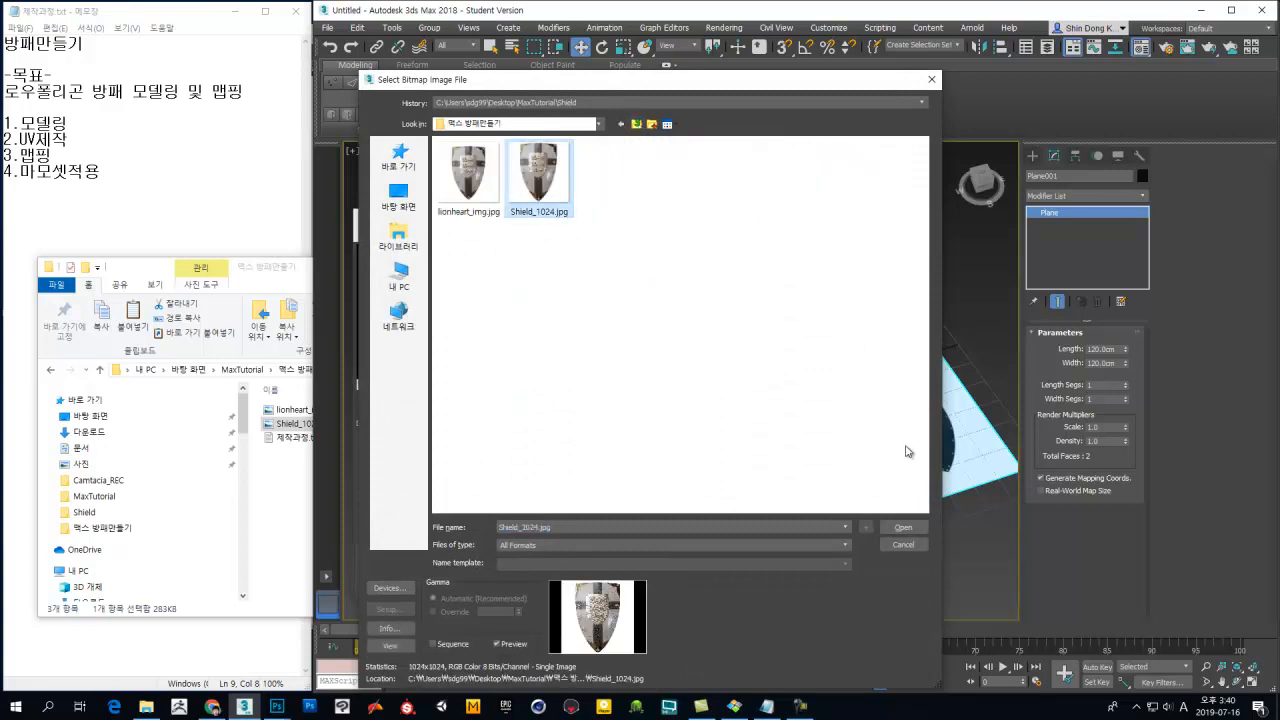
{"action": "left_click", "coordinate": [903, 527]}
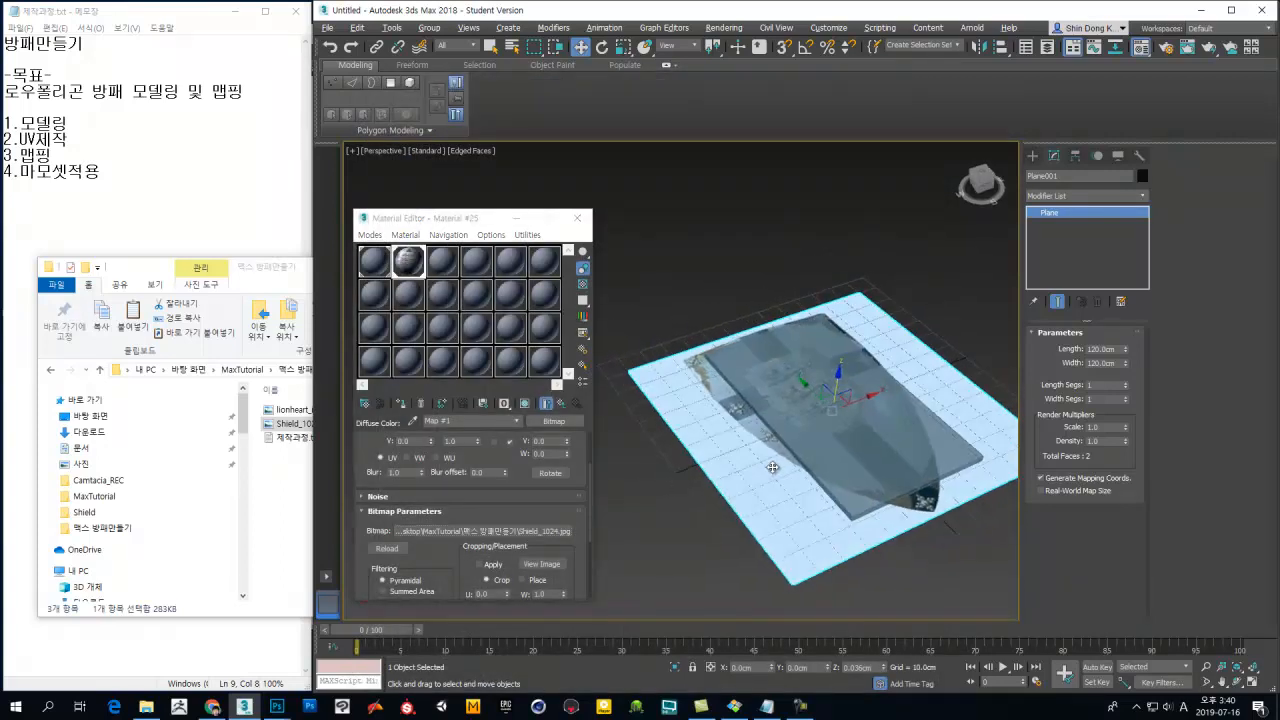
{"action": "middle_click_drag", "start_coordinate": [772, 467], "coordinate": [742, 490], "text": "alt"}
{"action": "left_click", "coordinate": [550, 404]}
{"action": "left_click", "coordinate": [552, 403]}
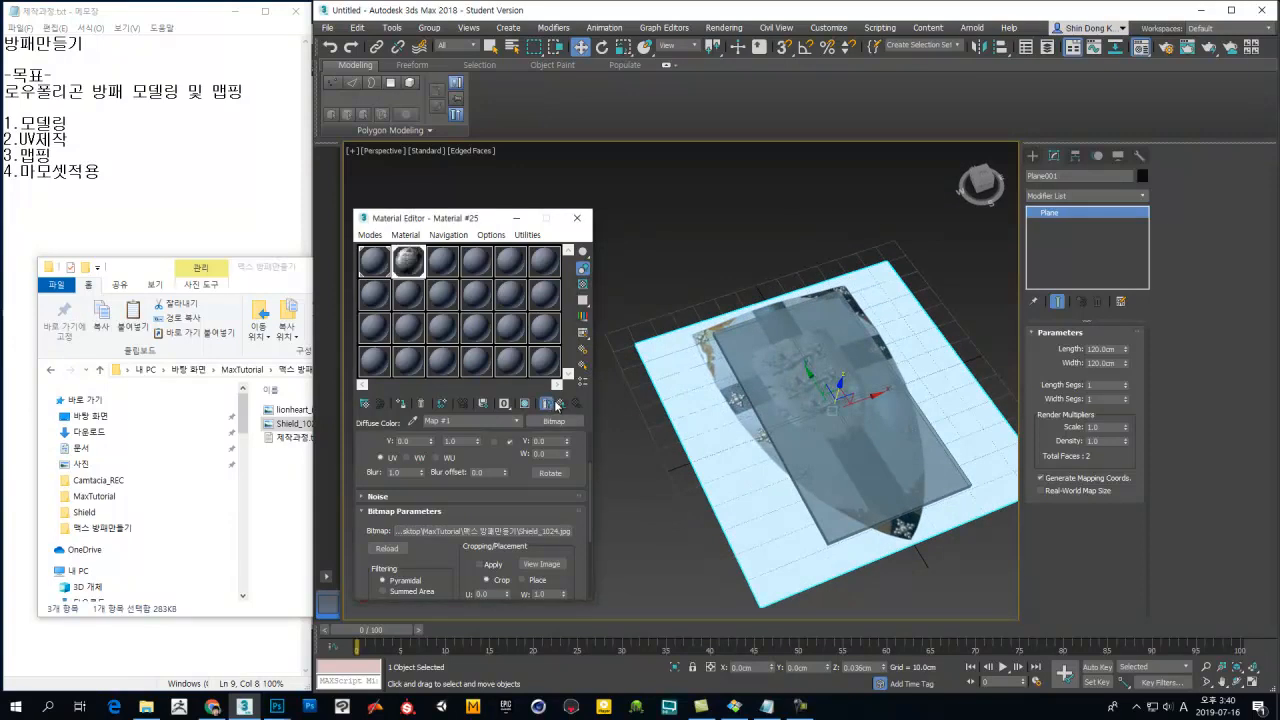
{"action": "left_click", "coordinate": [559, 403]}
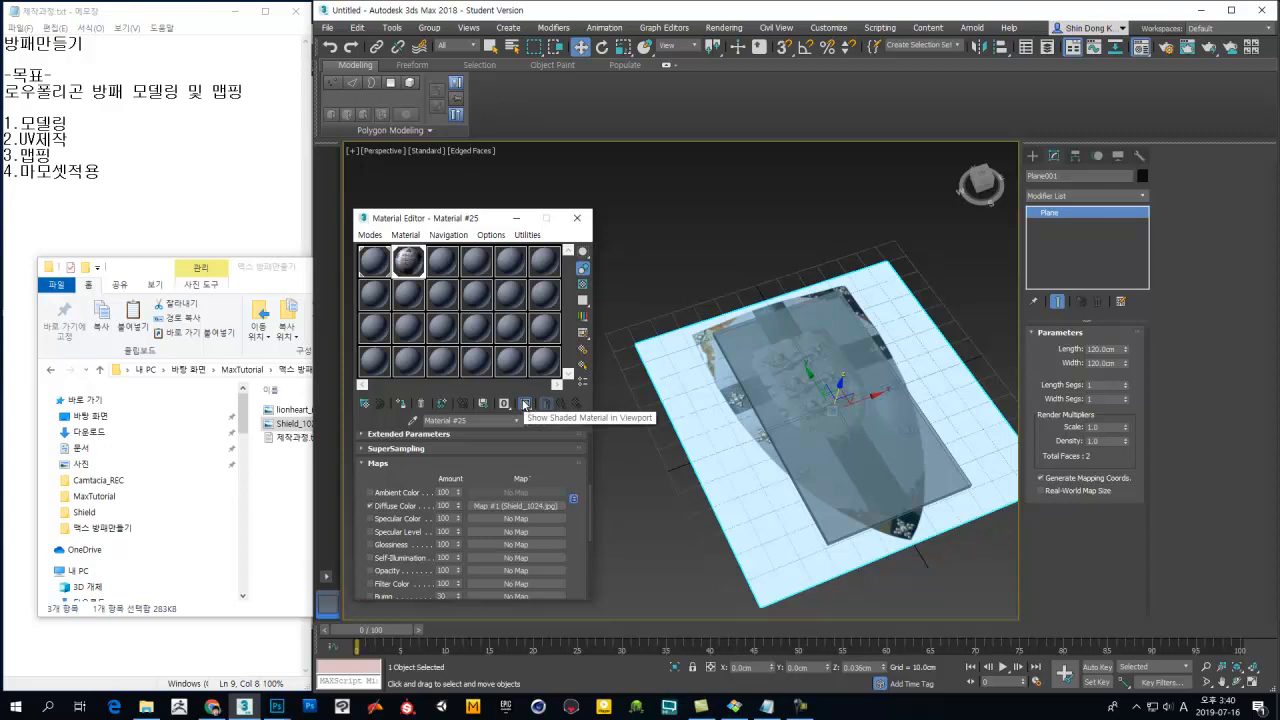
Step: Toggle the material's shaded viewport display off and back on, and assign the material to the reference plane
{"action": "left_click", "coordinate": [525, 404]}
{"action": "middle_click_drag", "start_coordinate": [695, 465], "coordinate": [844, 455], "text": "alt"}
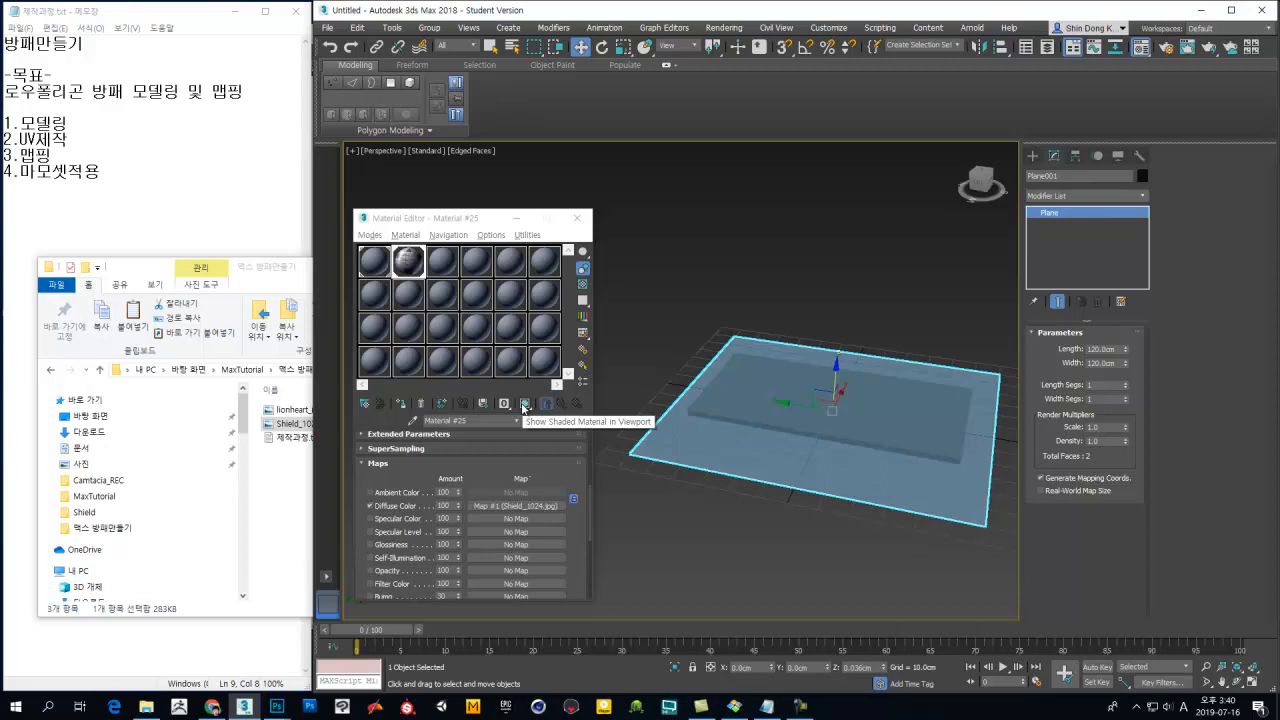
{"action": "left_click", "coordinate": [522, 404]}
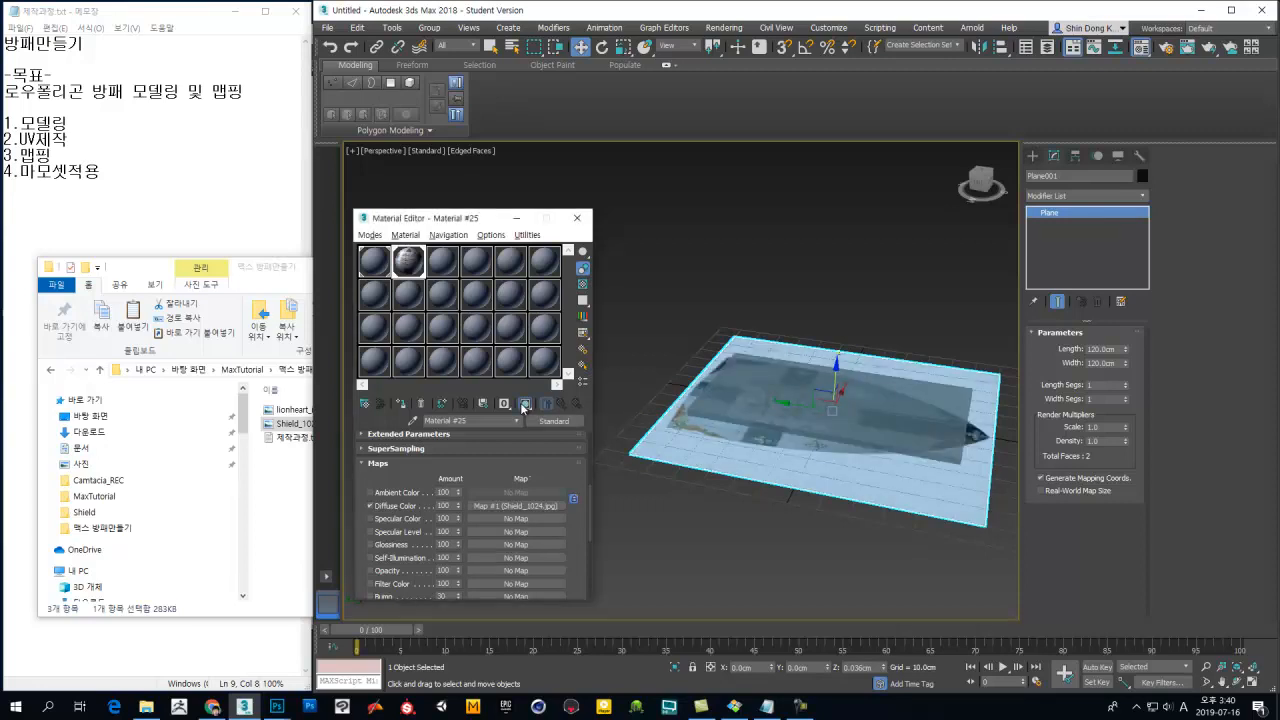
{"action": "middle_click_drag", "start_coordinate": [780, 456], "coordinate": [744, 537], "text": "alt"}
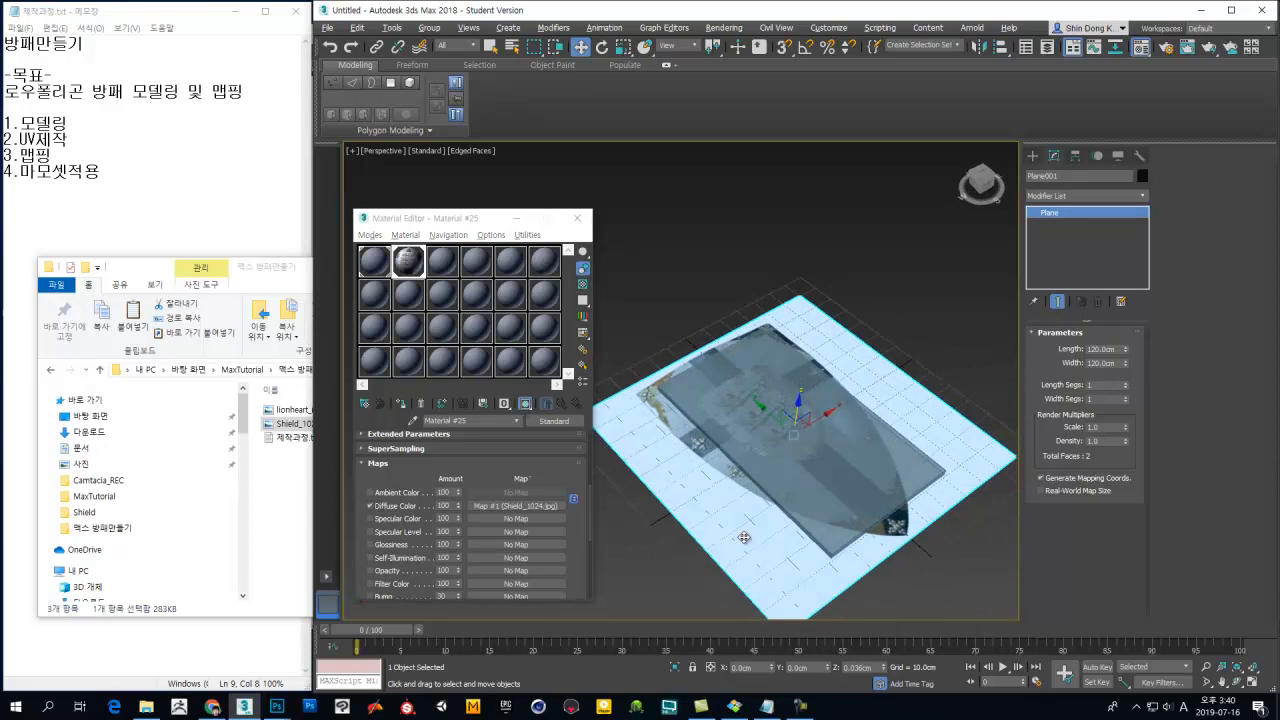
{"action": "left_click", "coordinate": [399, 404]}
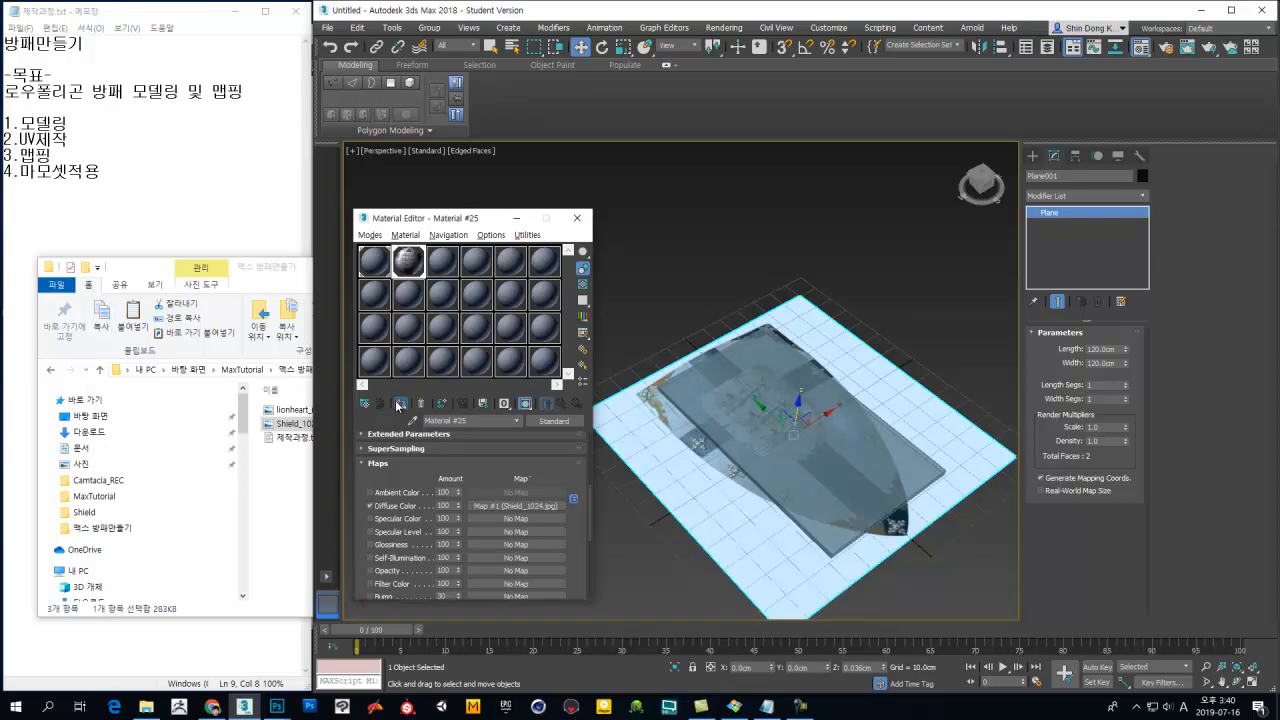
{"action": "middle_click_drag", "start_coordinate": [640, 430], "coordinate": [828, 430], "text": "alt"}
{"action": "left_click", "coordinate": [850, 434]}
{"action": "left_click", "coordinate": [835, 428]}
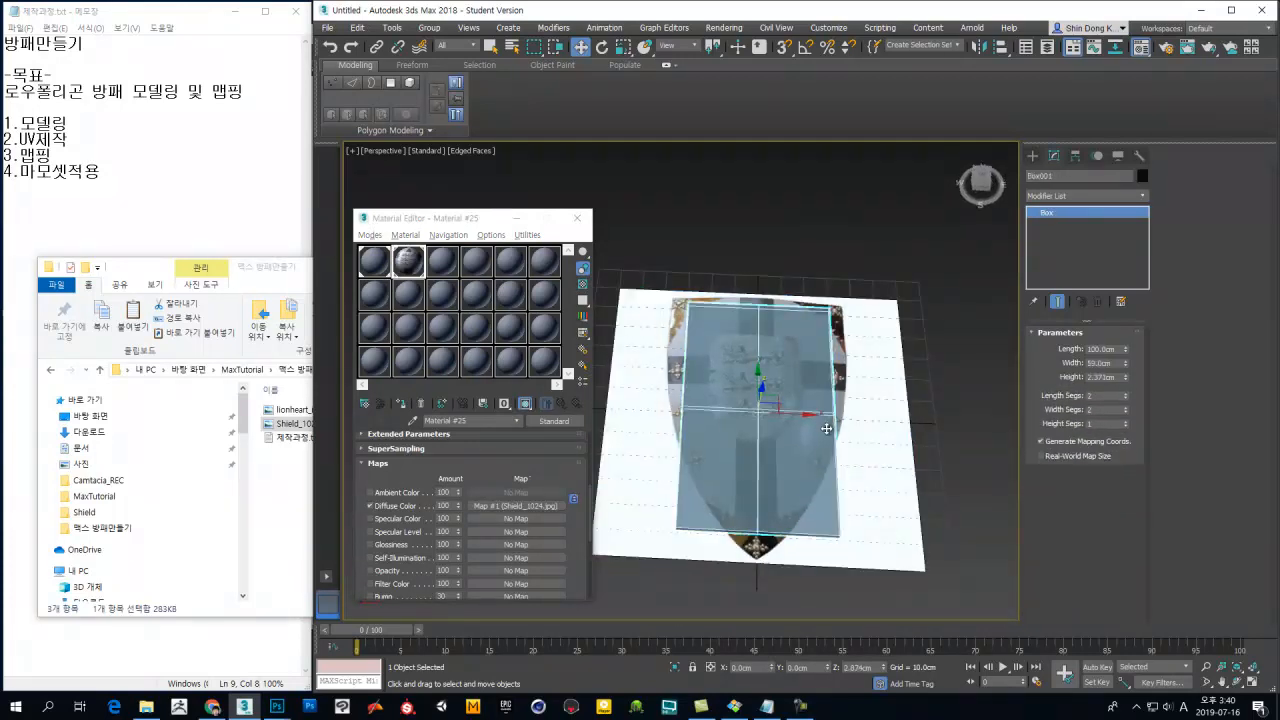
{"action": "left_click", "coordinate": [833, 424]}
{"action": "left_click", "coordinate": [850, 424]}
{"action": "left_click", "coordinate": [834, 424]}
{"action": "left_click", "coordinate": [848, 424]}
{"action": "left_click", "coordinate": [835, 424]}
{"action": "left_click", "coordinate": [834, 424]}
{"action": "left_click", "coordinate": [831, 422]}
{"action": "left_click", "coordinate": [827, 420]}
{"action": "left_click", "coordinate": [827, 421]}
{"action": "left_click", "coordinate": [851, 420]}
{"action": "left_click", "coordinate": [834, 424]}
{"action": "left_click", "coordinate": [848, 422]}
{"action": "left_click", "coordinate": [835, 424]}
{"action": "left_click", "coordinate": [847, 424]}
{"action": "left_click", "coordinate": [841, 425]}
{"action": "left_click", "coordinate": [841, 428]}
{"action": "left_click", "coordinate": [842, 432]}
{"action": "left_click", "coordinate": [842, 437]}
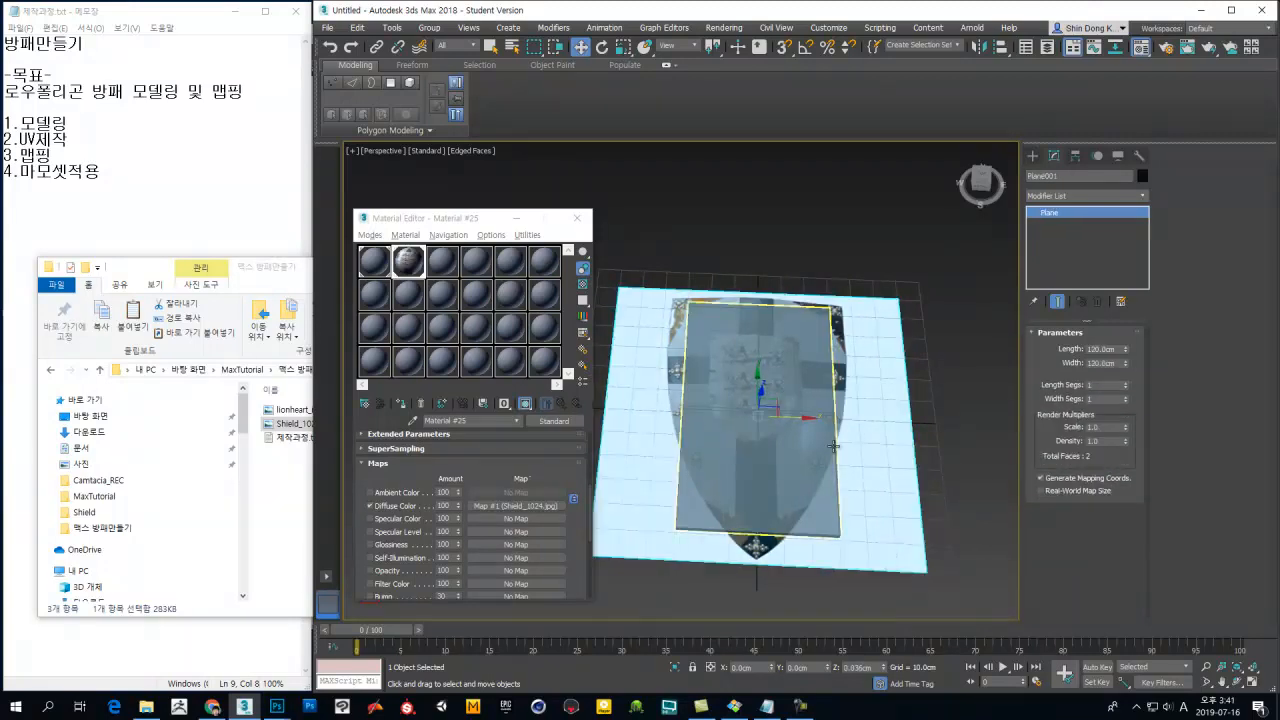
Step: Raise the reference plane to Z 1.133 cm
{"action": "middle_click_drag", "start_coordinate": [841, 438], "coordinate": [849, 450], "text": "alt"}
{"action": "middle_click_drag", "start_coordinate": [876, 409], "coordinate": [863, 453], "text": "alt"}
{"action": "scroll", "coordinate": [840, 461], "scroll_direction": "up", "scroll_amount": 5}
{"action": "scroll", "coordinate": [797, 477], "scroll_direction": "down", "scroll_amount": 2}
{"action": "middle_click_drag", "start_coordinate": [770, 470], "coordinate": [811, 422]}
{"action": "left_click_drag", "start_coordinate": [885, 668], "coordinate": [884, 675]}
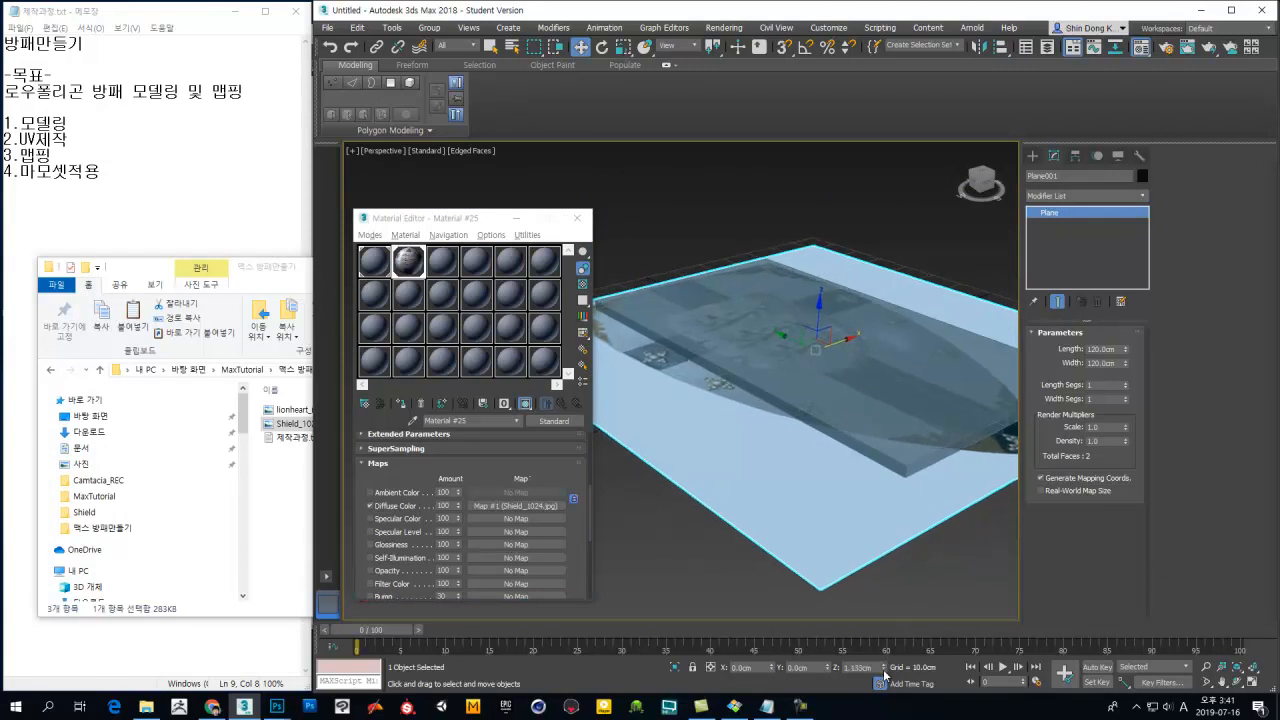
Step: Select the reference plane beneath the box and freeze it
{"action": "left_click", "coordinate": [859, 391]}
{"action": "middle_click_drag", "start_coordinate": [857, 386], "coordinate": [812, 515], "text": "alt"}
{"action": "middle_click_drag", "start_coordinate": [860, 436], "coordinate": [812, 424]}
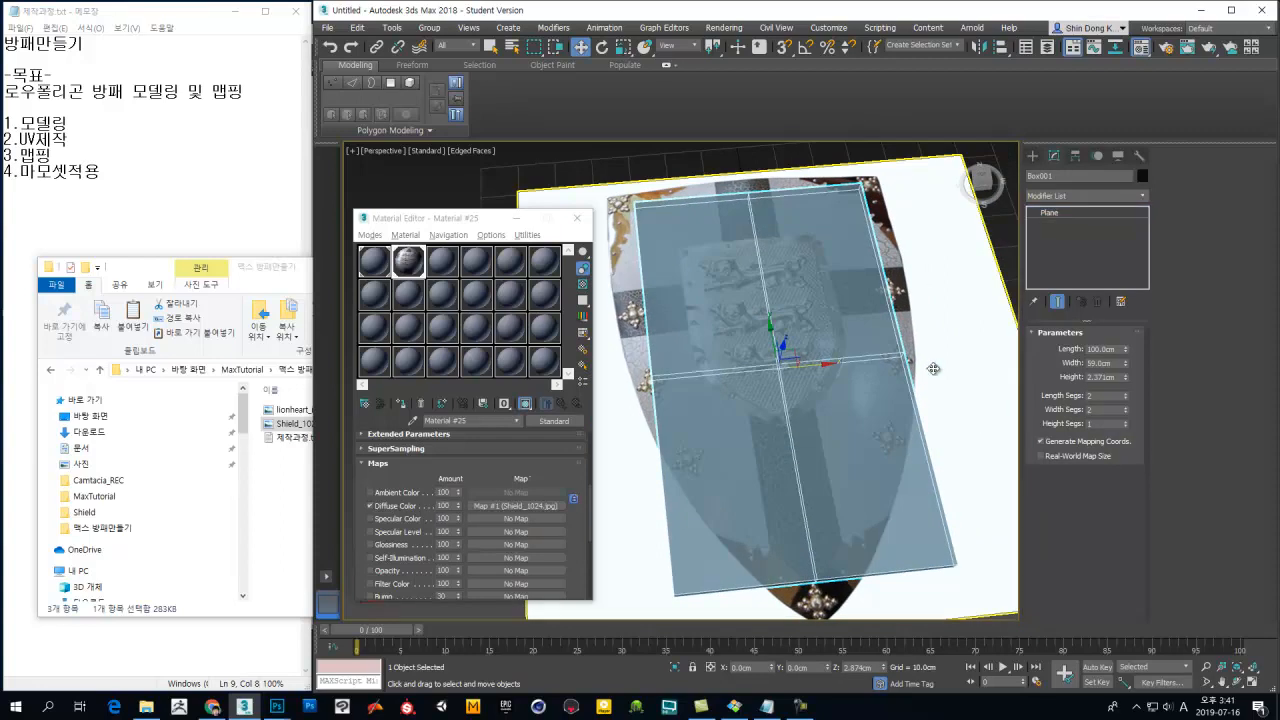
{"action": "left_click", "coordinate": [933, 369]}
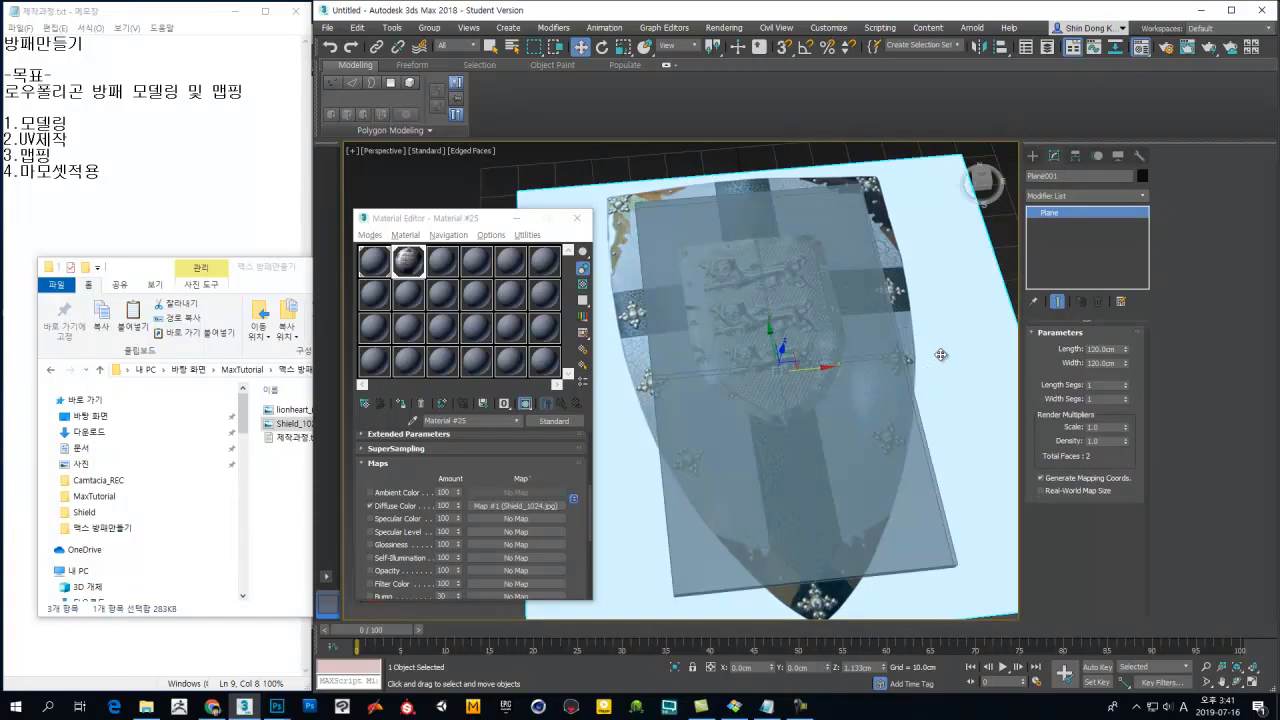
{"action": "middle_click_drag", "start_coordinate": [935, 397], "coordinate": [860, 388], "text": "alt"}
{"action": "right_click", "coordinate": [895, 370]}
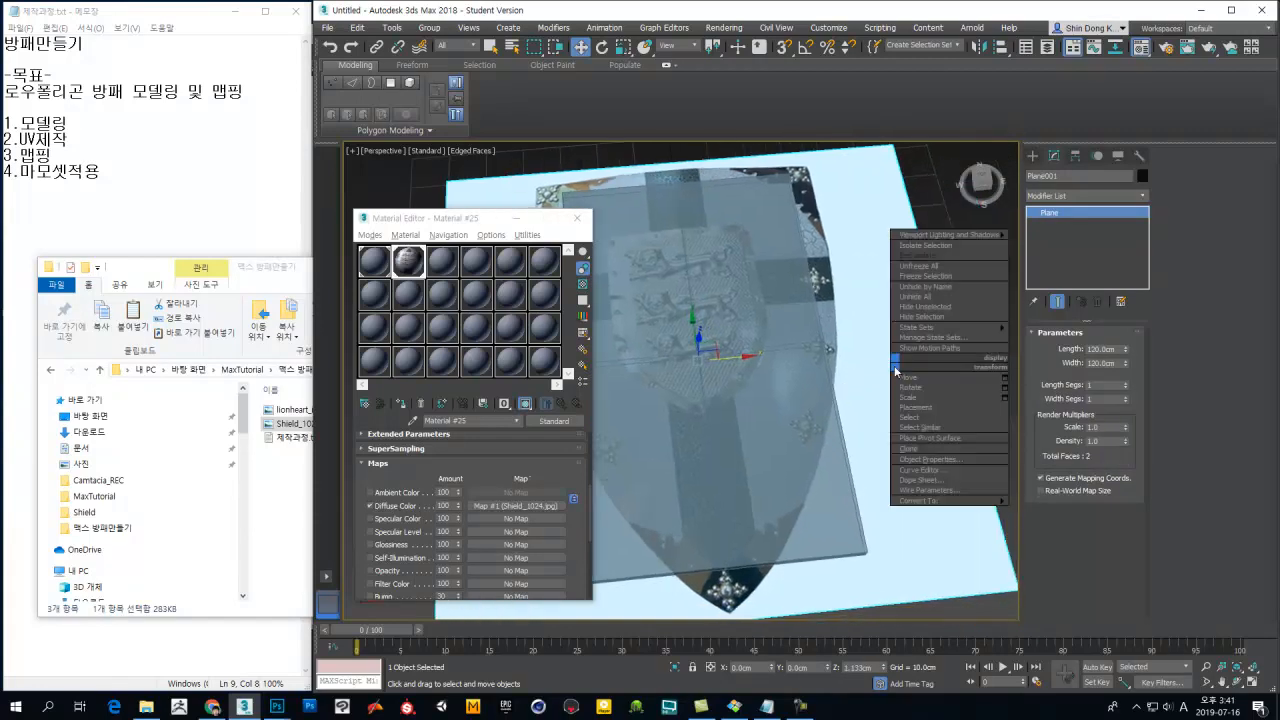
{"action": "left_click", "coordinate": [843, 350]}
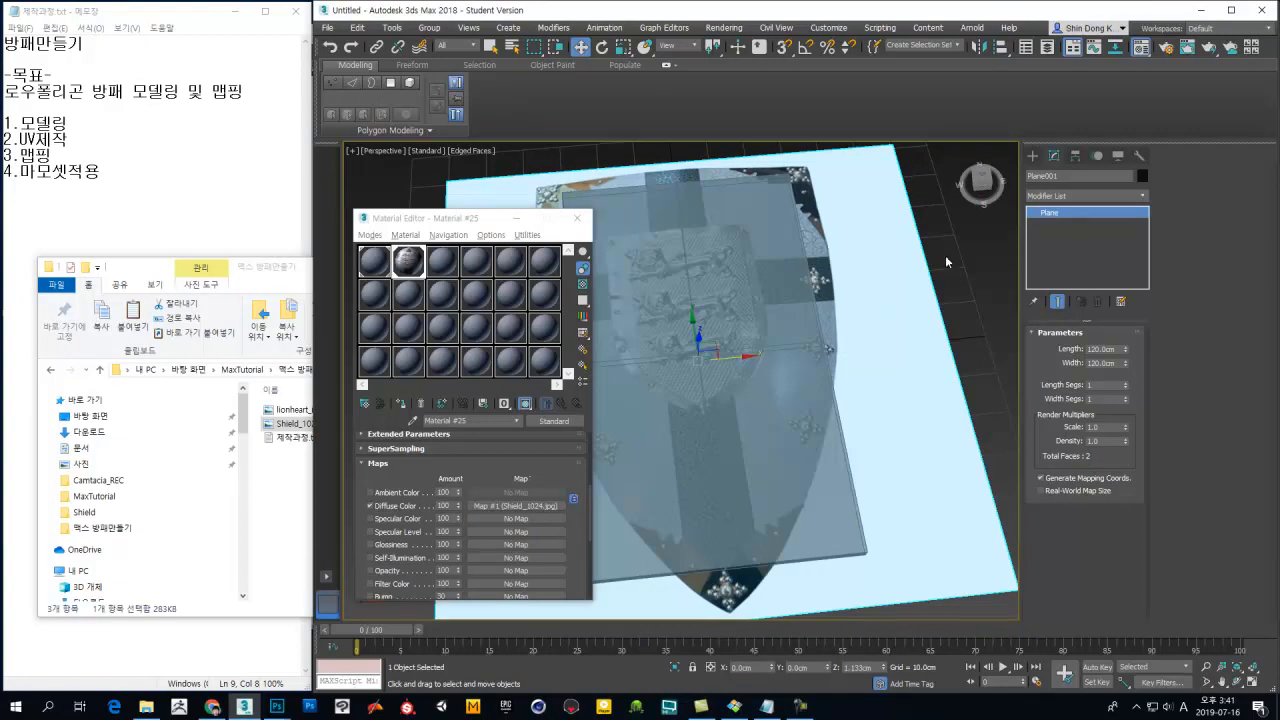
{"action": "right_click", "coordinate": [884, 262]}
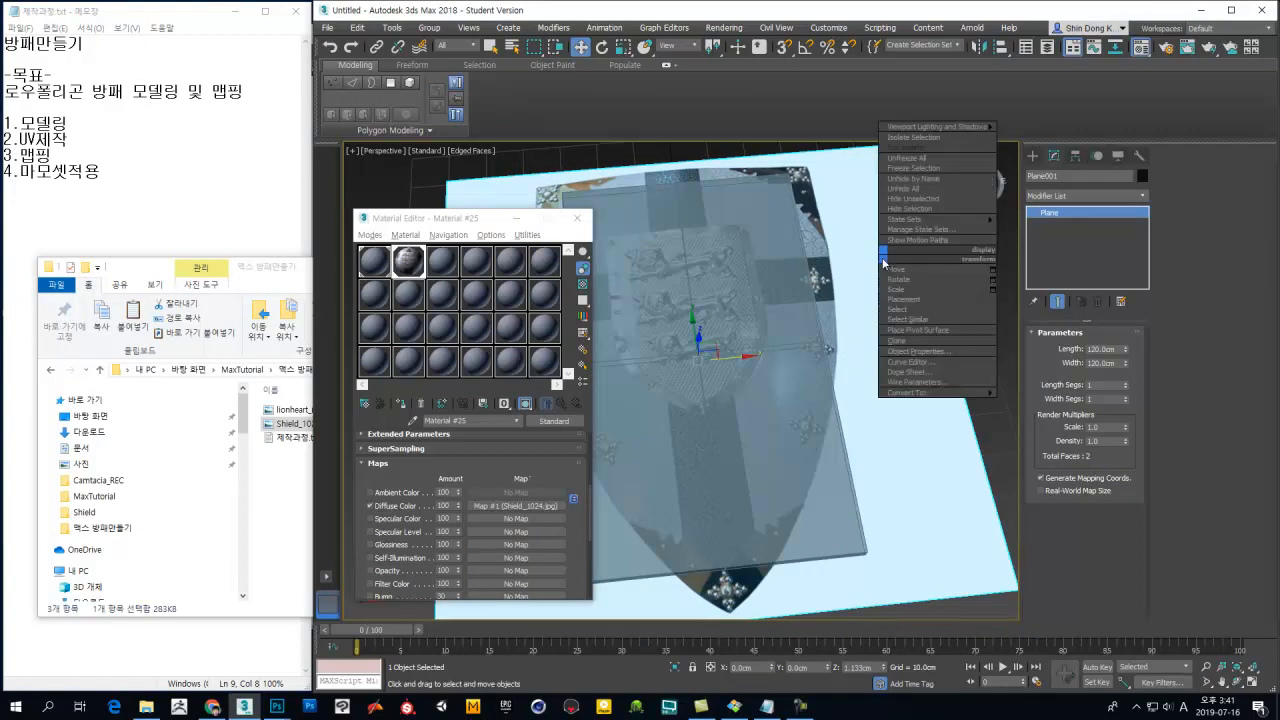
{"action": "left_click", "coordinate": [918, 173]}
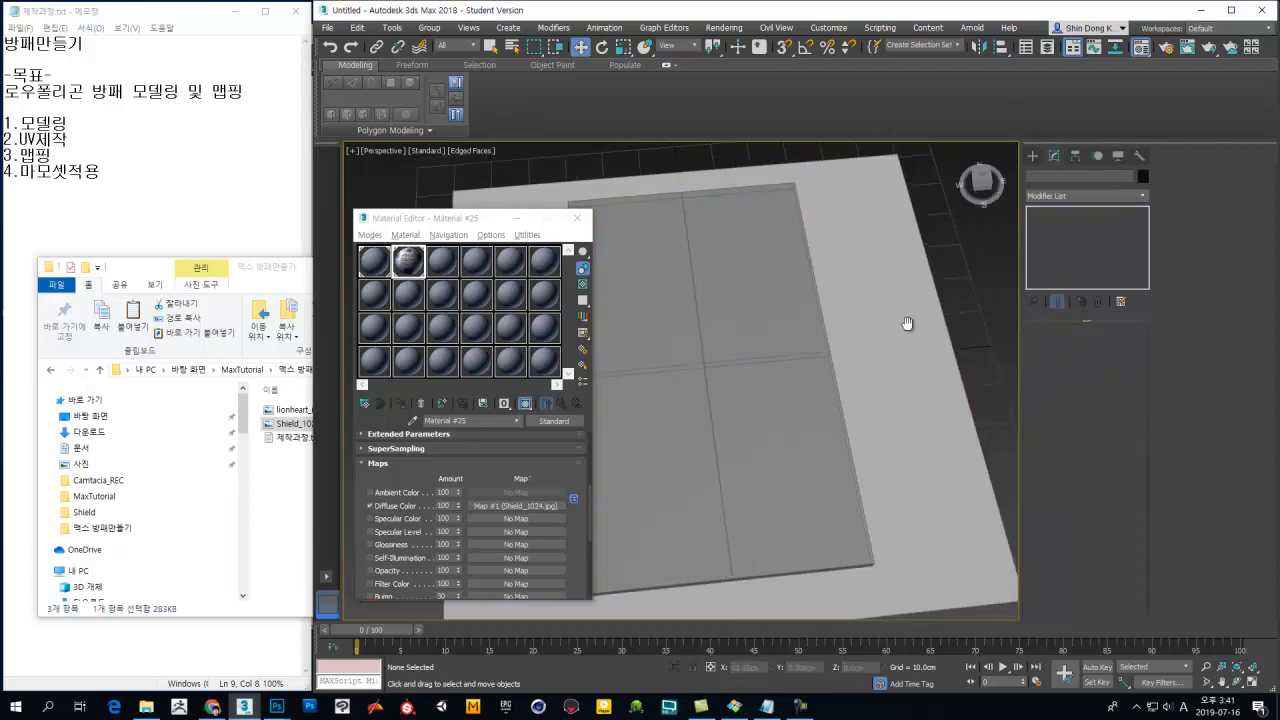
Step: Test which objects can be selected around the edge between the box and the frozen reference plane
{"action": "scroll", "coordinate": [896, 320], "scroll_direction": "down", "scroll_amount": 3}
{"action": "middle_click_drag", "start_coordinate": [895, 337], "coordinate": [780, 345], "text": "alt"}
{"action": "left_click", "coordinate": [804, 352]}
{"action": "left_click", "coordinate": [795, 356]}
{"action": "left_click", "coordinate": [830, 348]}
{"action": "left_click", "coordinate": [793, 356]}
{"action": "left_click", "coordinate": [835, 346]}
{"action": "left_click", "coordinate": [785, 357]}
{"action": "left_click", "coordinate": [830, 347]}
{"action": "left_click", "coordinate": [806, 353]}
{"action": "left_click", "coordinate": [829, 352]}
{"action": "left_click", "coordinate": [806, 353]}
{"action": "left_click", "coordinate": [829, 352]}
{"action": "left_click", "coordinate": [806, 353]}
{"action": "left_click", "coordinate": [829, 352]}
{"action": "left_click", "coordinate": [806, 353]}
{"action": "left_click", "coordinate": [829, 352]}
{"action": "left_click", "coordinate": [806, 352]}
{"action": "left_click", "coordinate": [824, 347]}
{"action": "left_click", "coordinate": [787, 348]}
{"action": "left_click", "coordinate": [824, 347]}
{"action": "left_click", "coordinate": [795, 350]}
{"action": "left_click", "coordinate": [864, 350]}
{"action": "left_click", "coordinate": [804, 357]}
{"action": "left_click", "coordinate": [826, 358]}
{"action": "left_click", "coordinate": [812, 355]}
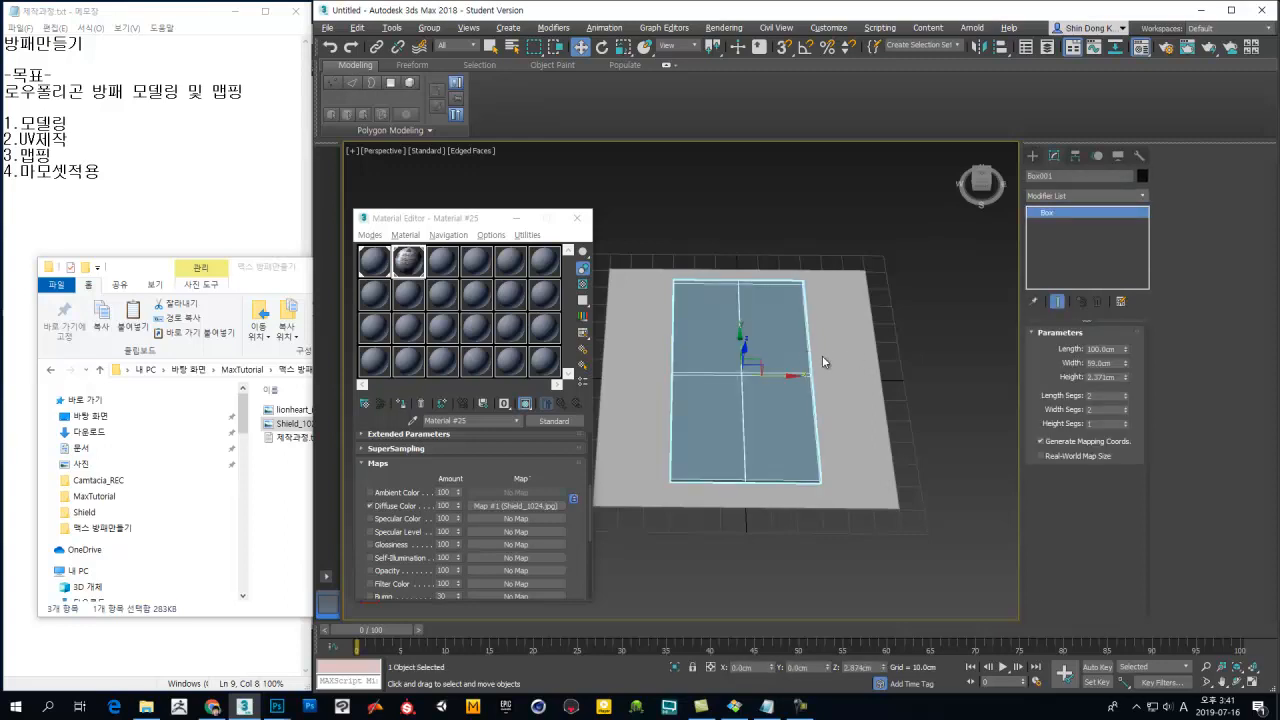
{"action": "left_click", "coordinate": [822, 355]}
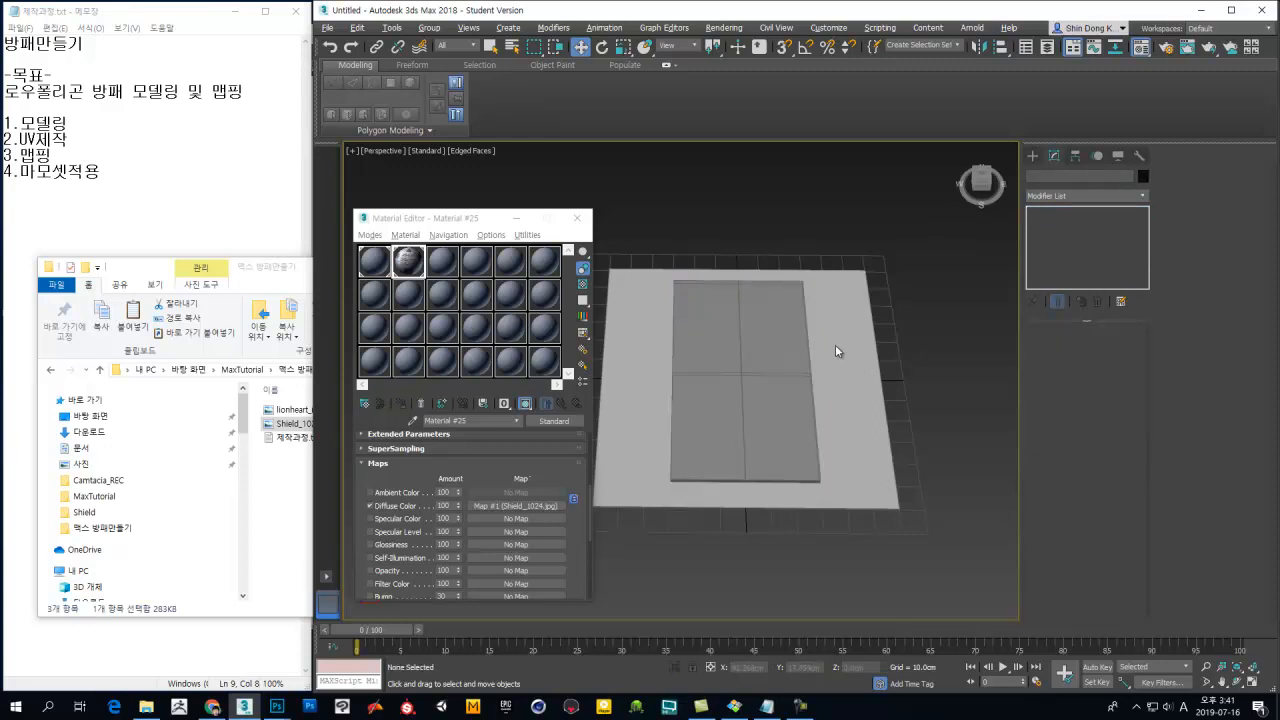
Step: Unfreeze all objects and select the reference plane
{"action": "right_click", "coordinate": [837, 350]}
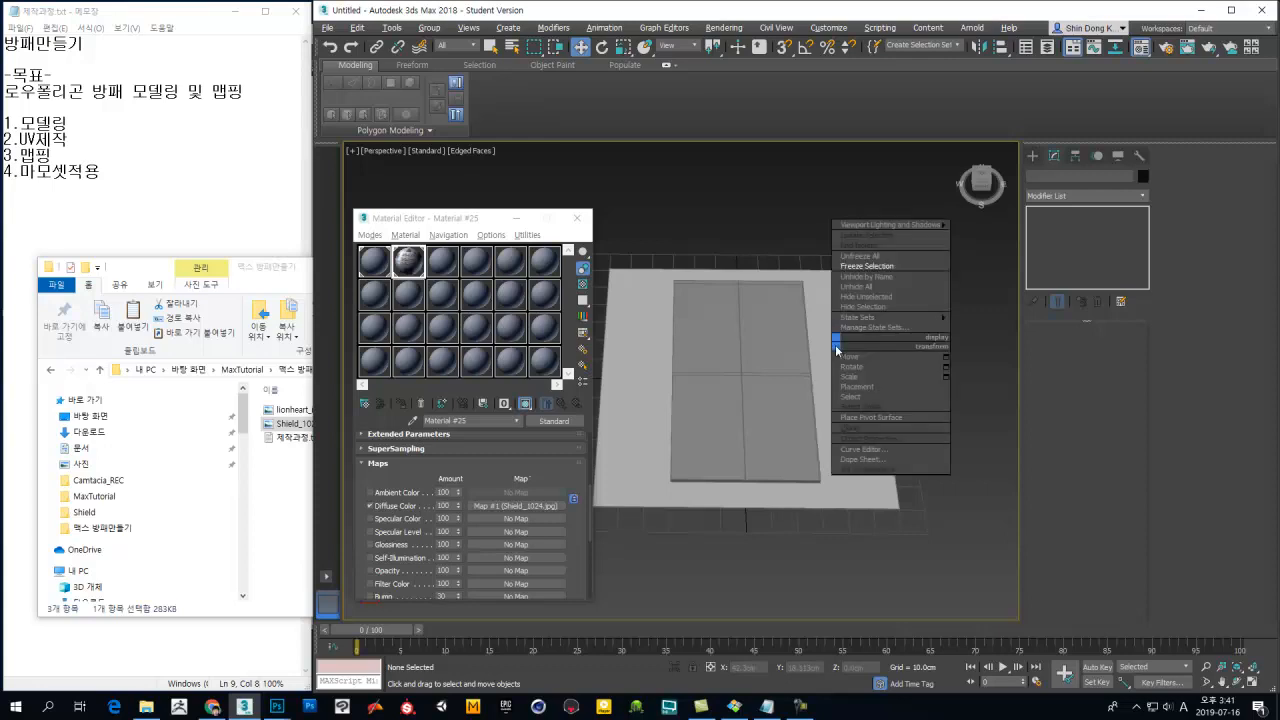
{"action": "left_click", "coordinate": [858, 257]}
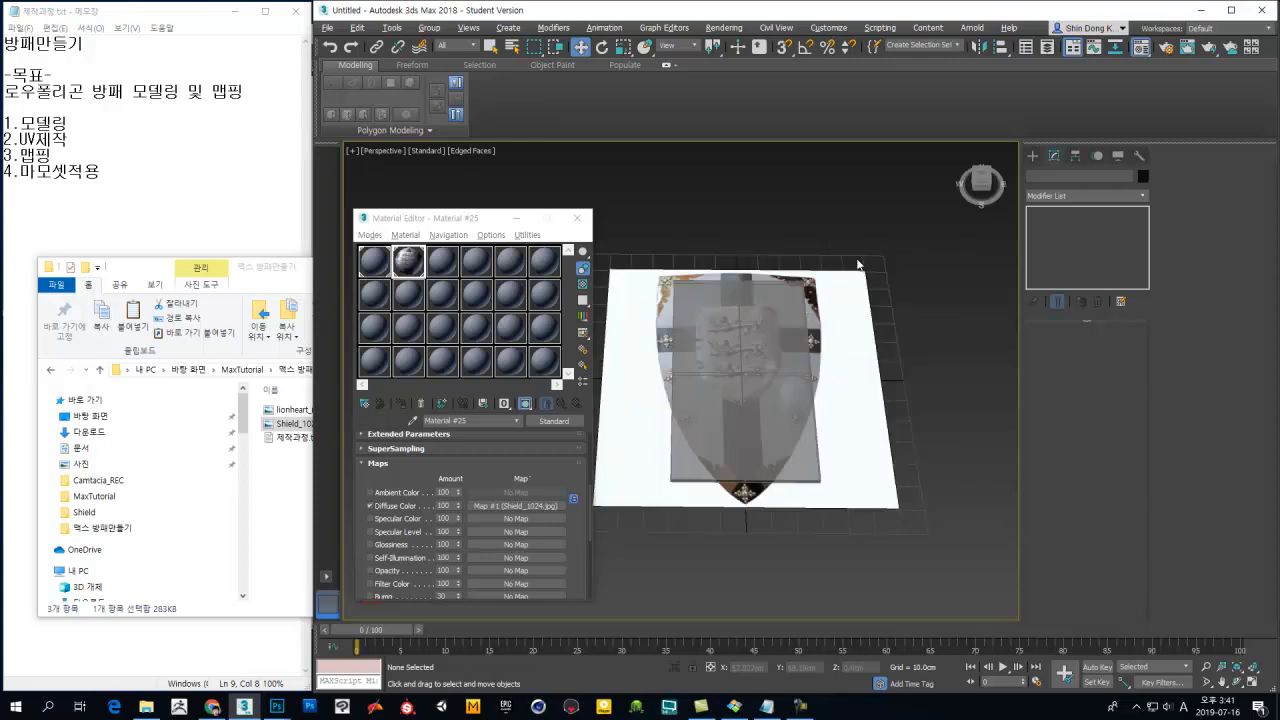
{"action": "left_click", "coordinate": [845, 315]}
{"action": "left_click_drag", "start_coordinate": [844, 322], "coordinate": [865, 425]}
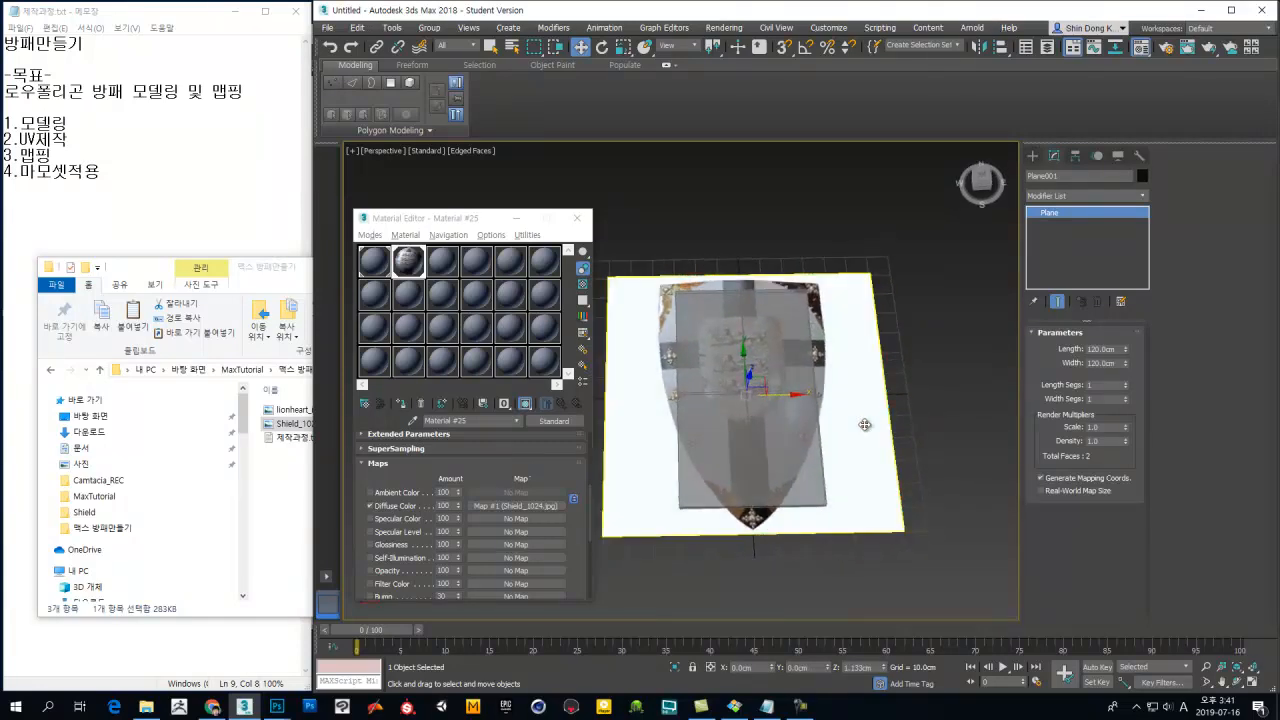
Step: Turn off Show Frozen in Gray in the reference plane's object properties
{"action": "left_click", "coordinate": [1119, 156]}
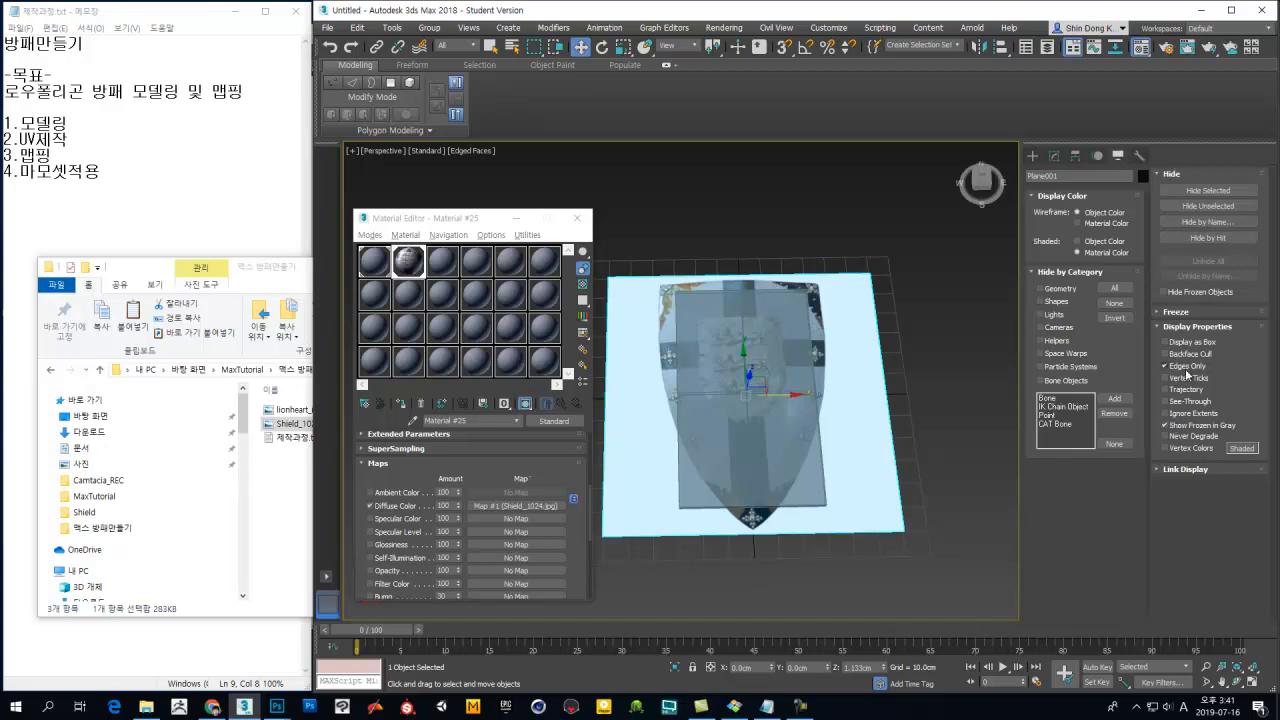
{"action": "right_click", "coordinate": [852, 369]}
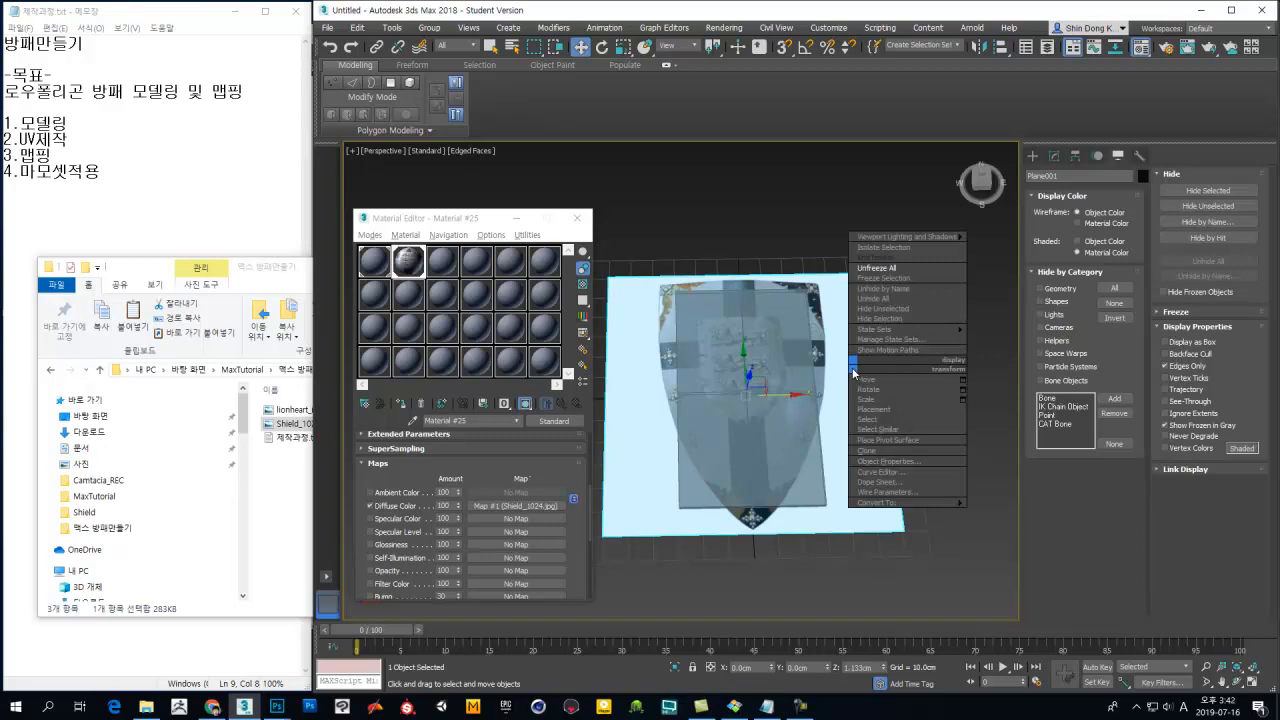
{"action": "left_click", "coordinate": [878, 461]}
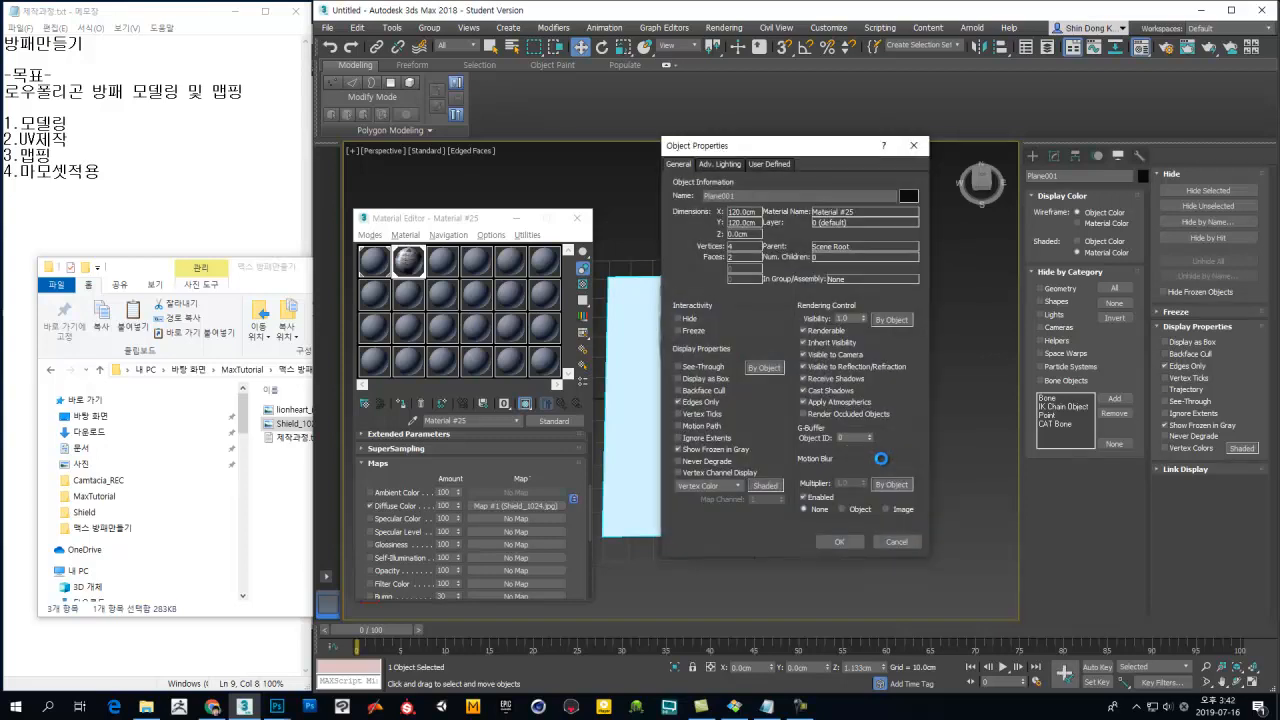
{"action": "left_click", "coordinate": [887, 539]}
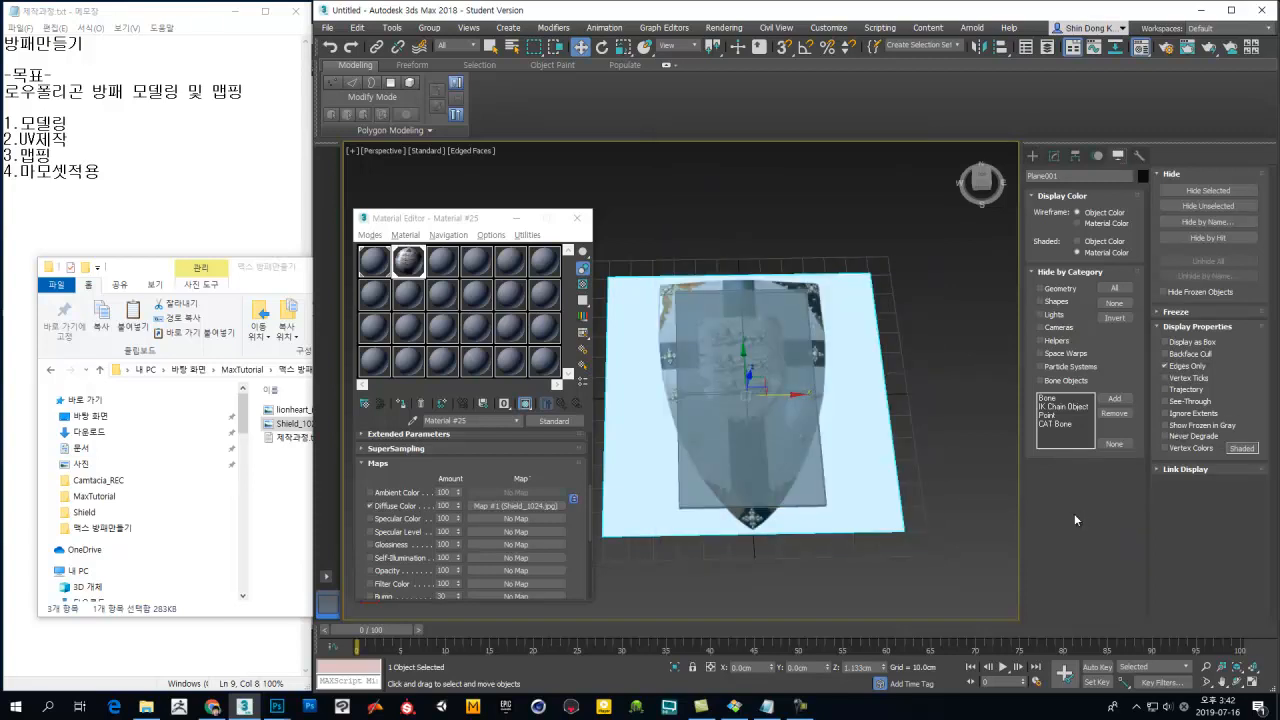
Step: Freeze the reference plane with its shield texture still displayed
{"action": "right_click", "coordinate": [855, 403]}
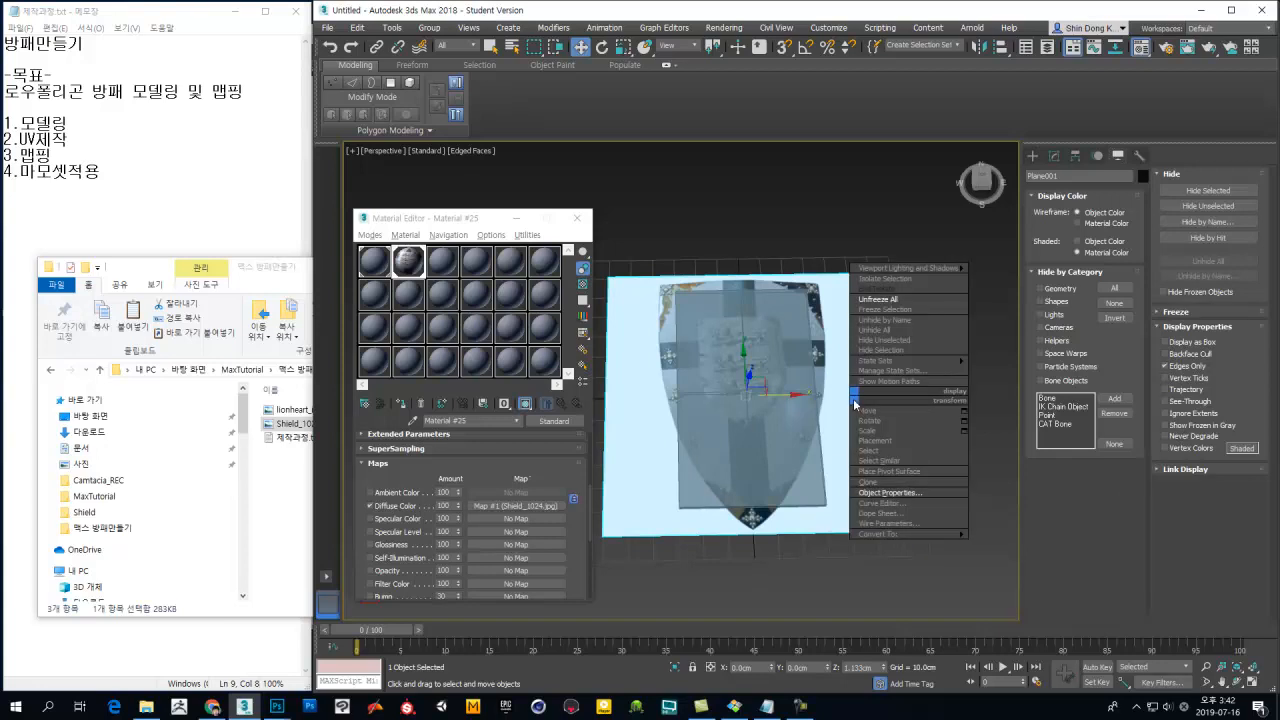
{"action": "left_click", "coordinate": [881, 312]}
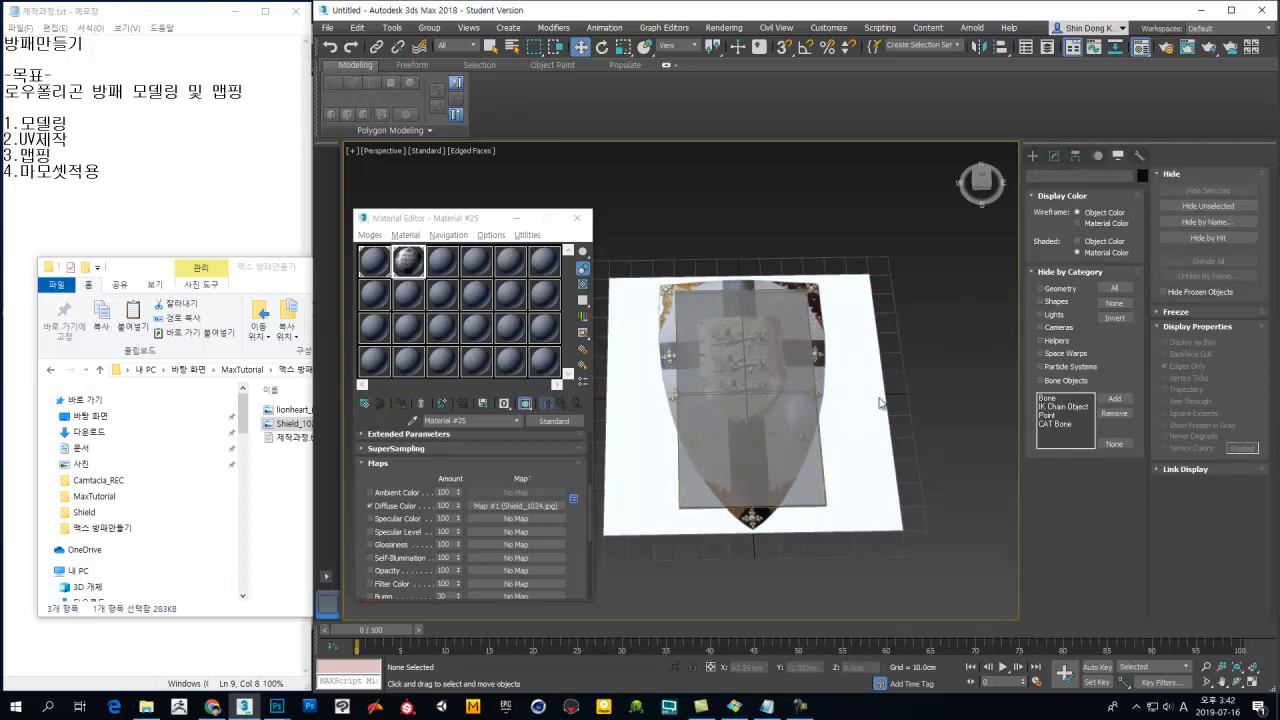
{"action": "middle_click_drag", "start_coordinate": [873, 350], "coordinate": [960, 378]}
{"action": "middle_click_drag", "start_coordinate": [935, 385], "coordinate": [776, 420]}
Step: Convert the box to an Editable Poly and enter Vertex sub-object mode
{"action": "left_click", "coordinate": [745, 328]}
{"action": "middle_click_drag", "start_coordinate": [745, 328], "coordinate": [772, 392], "text": "alt"}
{"action": "right_click", "coordinate": [773, 386]}
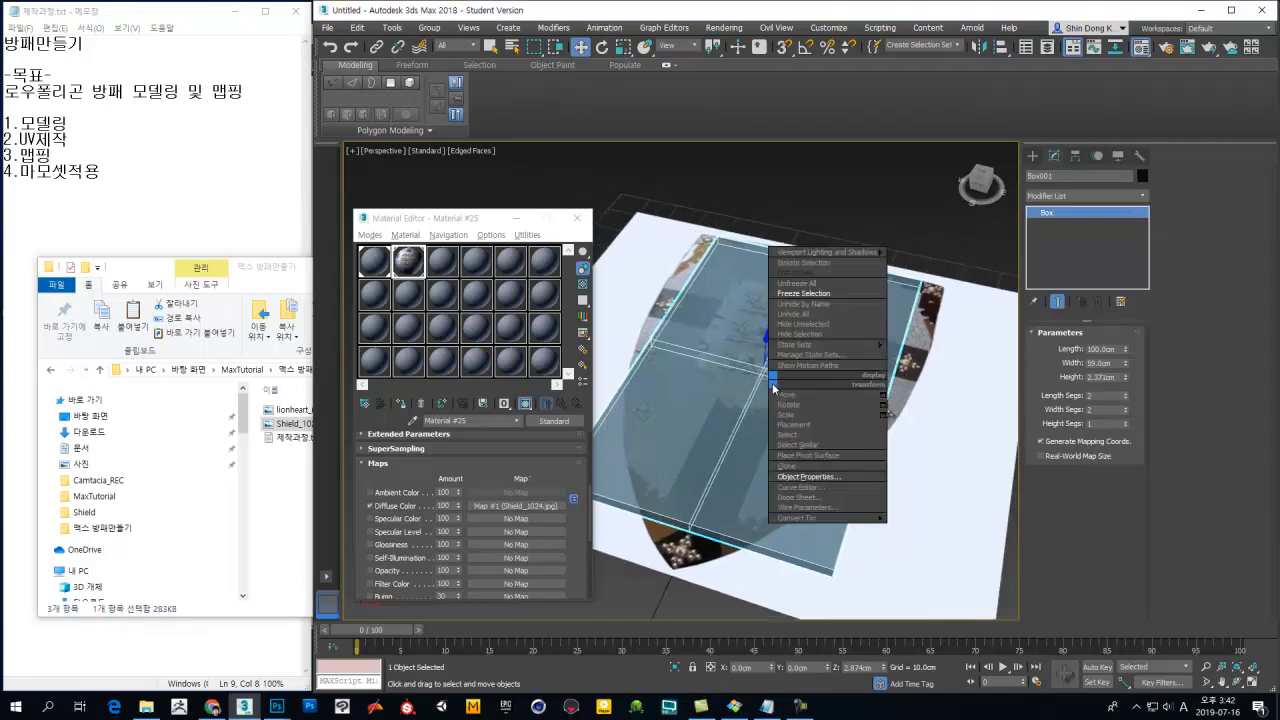
{"action": "mouse_move", "coordinate": [837, 518]}
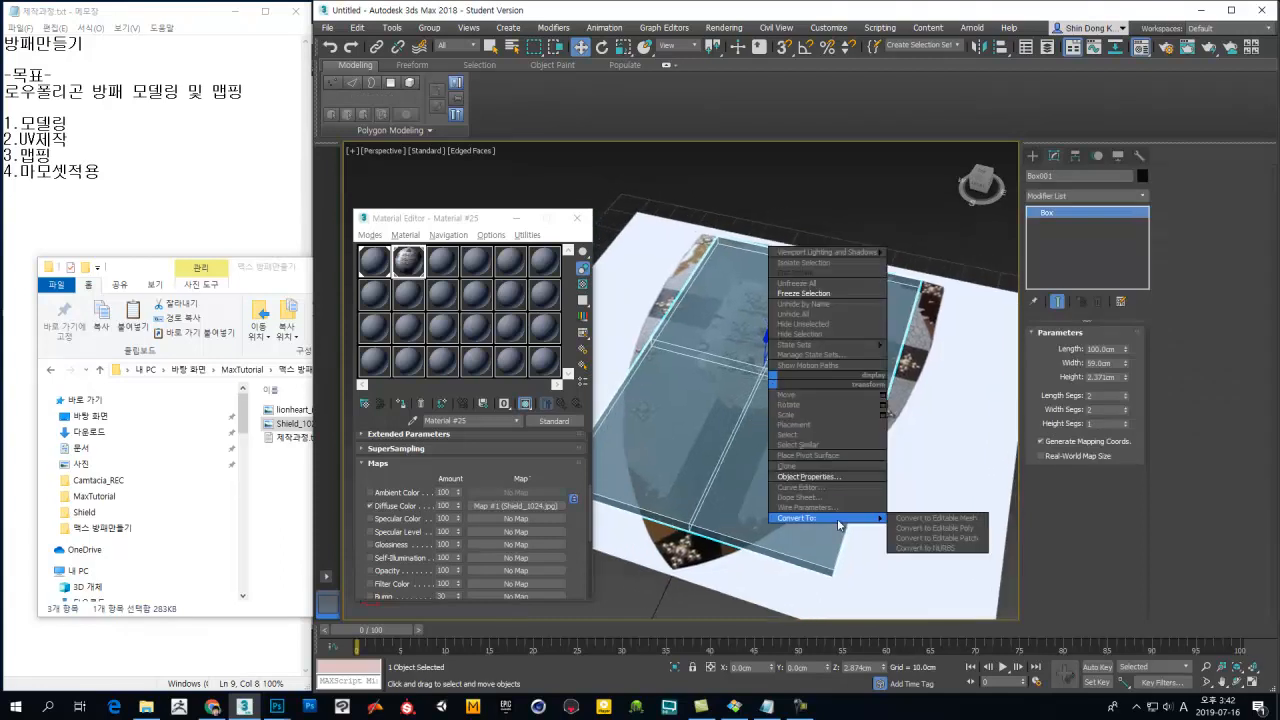
{"action": "left_click", "coordinate": [908, 528]}
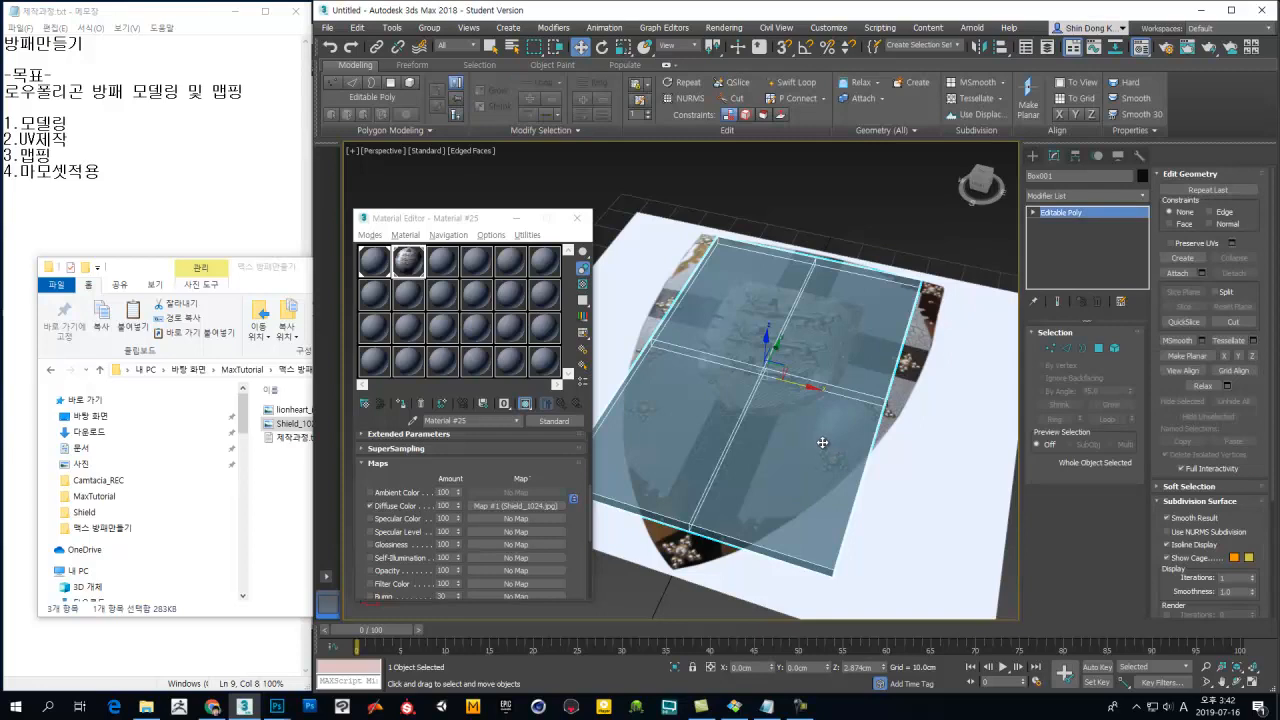
{"action": "middle_click_drag", "start_coordinate": [836, 371], "coordinate": [827, 398]}
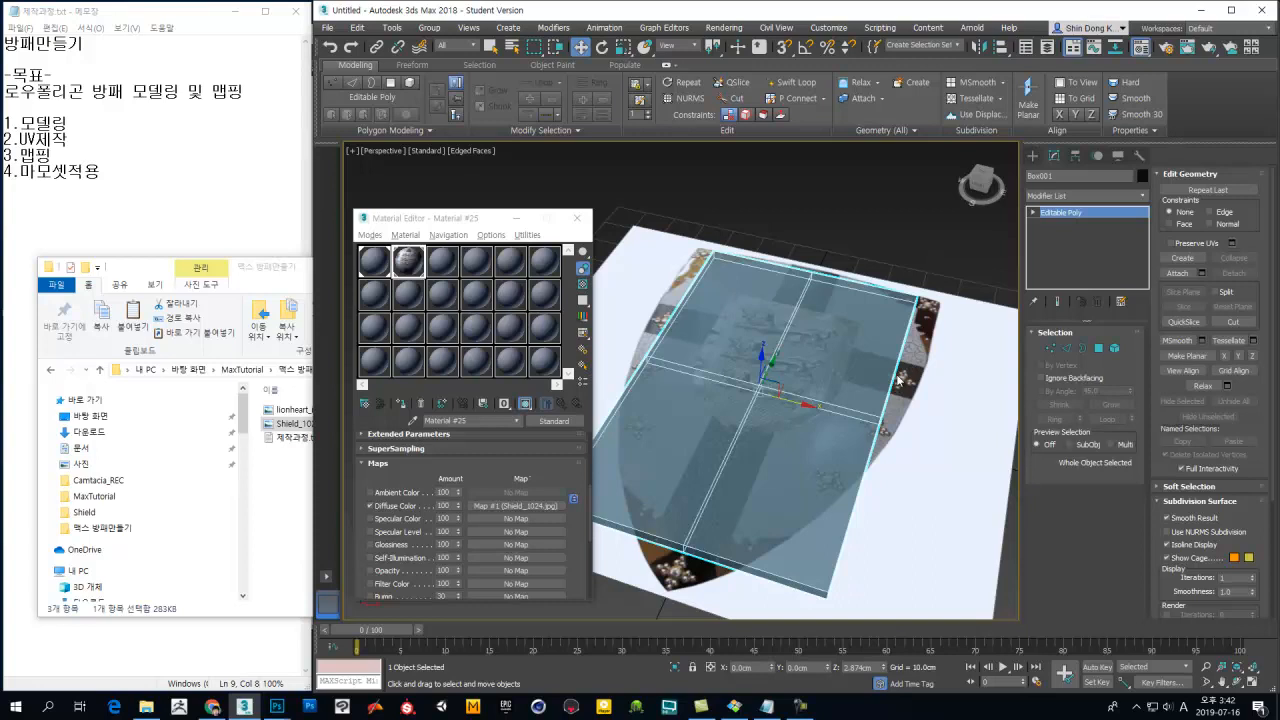
{"action": "left_click", "coordinate": [1050, 348]}
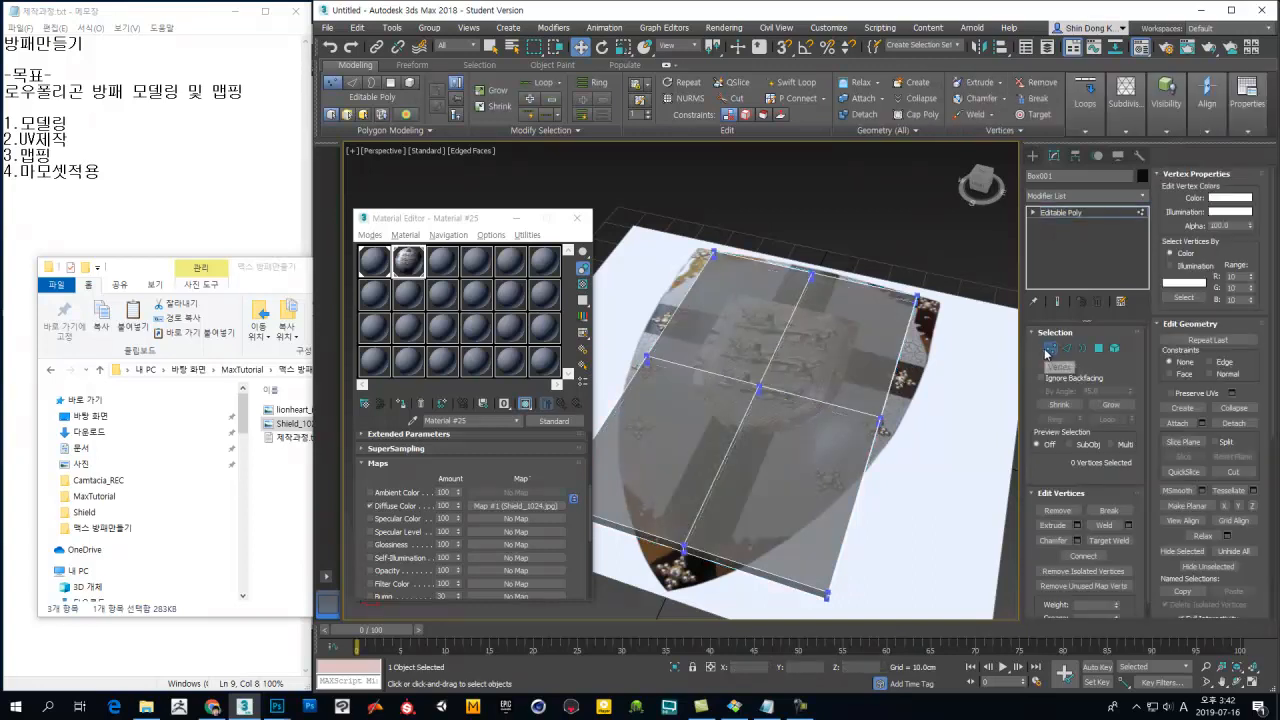
Step: Pull the box's top-centre vertices out toward the shield's upper peak and show all four viewports clear of the Material Editor
{"action": "left_click_drag", "start_coordinate": [846, 257], "coordinate": [769, 292]}
{"action": "middle_click_drag", "start_coordinate": [868, 316], "coordinate": [873, 420], "text": "alt"}
{"action": "key", "text": "alt+w"}
{"action": "left_click_drag", "start_coordinate": [478, 222], "coordinate": [189, 240]}
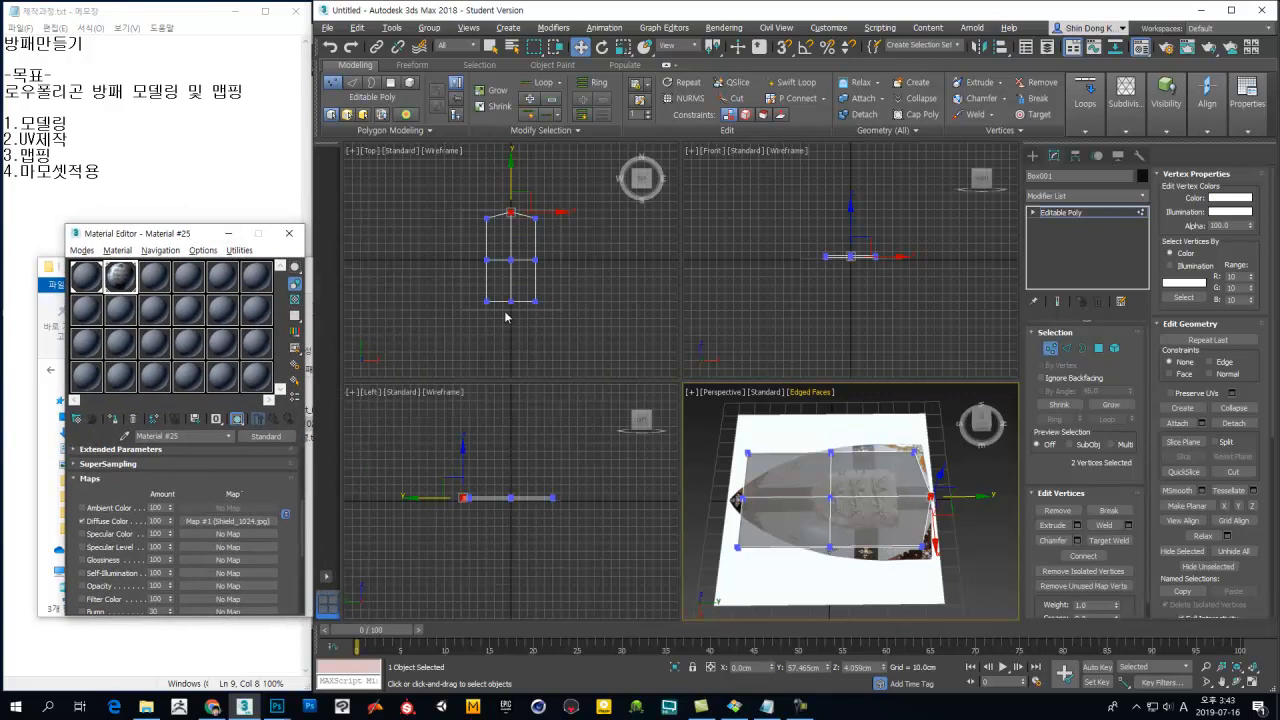
Step: Display the Top view shaded with edged faces so the shield reference shows behind the box
{"action": "mouse_move", "coordinate": [598, 328]}
{"action": "middle_mouse_down"}
{"action": "mouse_move", "coordinate": [591, 303]}
{"action": "mouse_move", "coordinate": [602, 325]}
{"action": "middle_mouse_up"}
{"action": "middle_click_drag", "start_coordinate": [594, 272], "coordinate": [549, 259]}
{"action": "scroll", "coordinate": [519, 286], "scroll_direction": "up", "scroll_amount": 7}
{"action": "scroll", "coordinate": [523, 234], "scroll_direction": "up", "scroll_amount": 1}
{"action": "scroll", "coordinate": [549, 260], "scroll_direction": "down", "scroll_amount": 1}
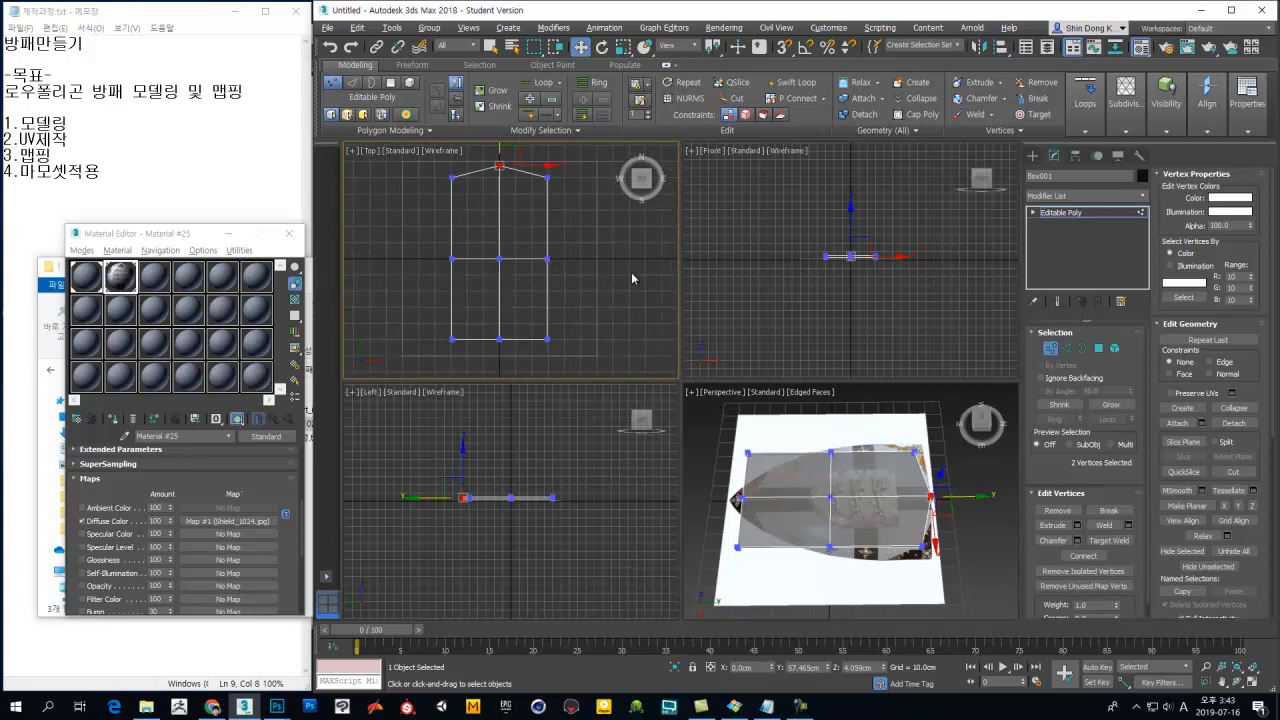
{"action": "middle_click_drag", "start_coordinate": [574, 292], "coordinate": [579, 306]}
{"action": "key", "text": "F3"}
{"action": "middle_click_drag", "start_coordinate": [542, 224], "coordinate": [549, 287]}
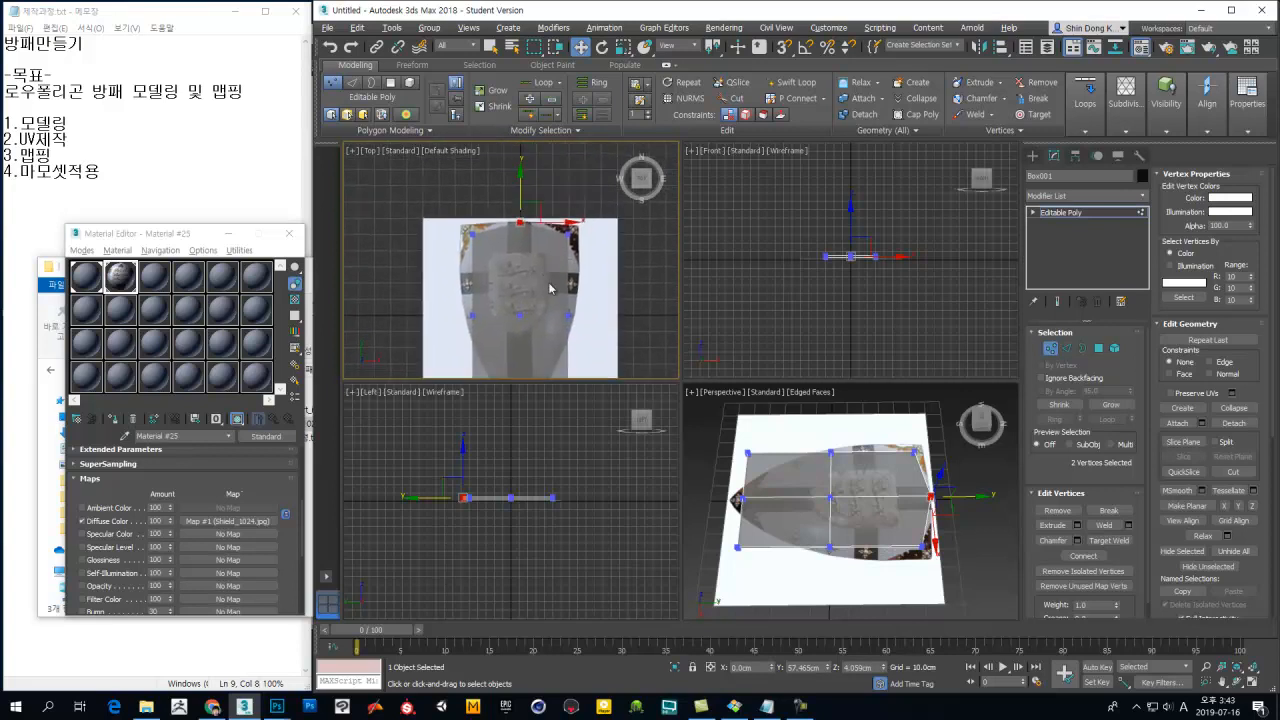
{"action": "scroll", "coordinate": [549, 287], "scroll_direction": "up", "scroll_amount": 3}
{"action": "key", "text": "F4"}
Step: Fine-tune the top-centre vertices in the Top view to match the peak of the shield's upper edge
{"action": "middle_click_drag", "start_coordinate": [562, 271], "coordinate": [577, 247]}
{"action": "middle_click_drag", "start_coordinate": [832, 304], "coordinate": [831, 328]}
{"action": "scroll", "coordinate": [846, 257], "scroll_direction": "up", "scroll_amount": 3}
{"action": "mouse_move", "coordinate": [846, 257]}
{"action": "middle_mouse_down", "text": "ctrl+alt"}
{"action": "mouse_move", "coordinate": [846, 189]}
{"action": "mouse_move", "coordinate": [846, 241]}
{"action": "middle_mouse_up", "text": "ctrl+alt"}
{"action": "middle_click_drag", "start_coordinate": [572, 281], "coordinate": [583, 201]}
{"action": "scroll", "coordinate": [571, 262], "scroll_direction": "down", "scroll_amount": 6}
{"action": "mouse_move", "coordinate": [577, 305]}
{"action": "middle_mouse_down"}
{"action": "mouse_move", "coordinate": [558, 208]}
{"action": "mouse_move", "coordinate": [563, 308]}
{"action": "middle_mouse_up"}
{"action": "scroll", "coordinate": [557, 213], "scroll_direction": "down", "scroll_amount": 1}
{"action": "scroll", "coordinate": [563, 290], "scroll_direction": "up", "scroll_amount": 3}
{"action": "middle_click_drag", "start_coordinate": [566, 258], "coordinate": [569, 347]}
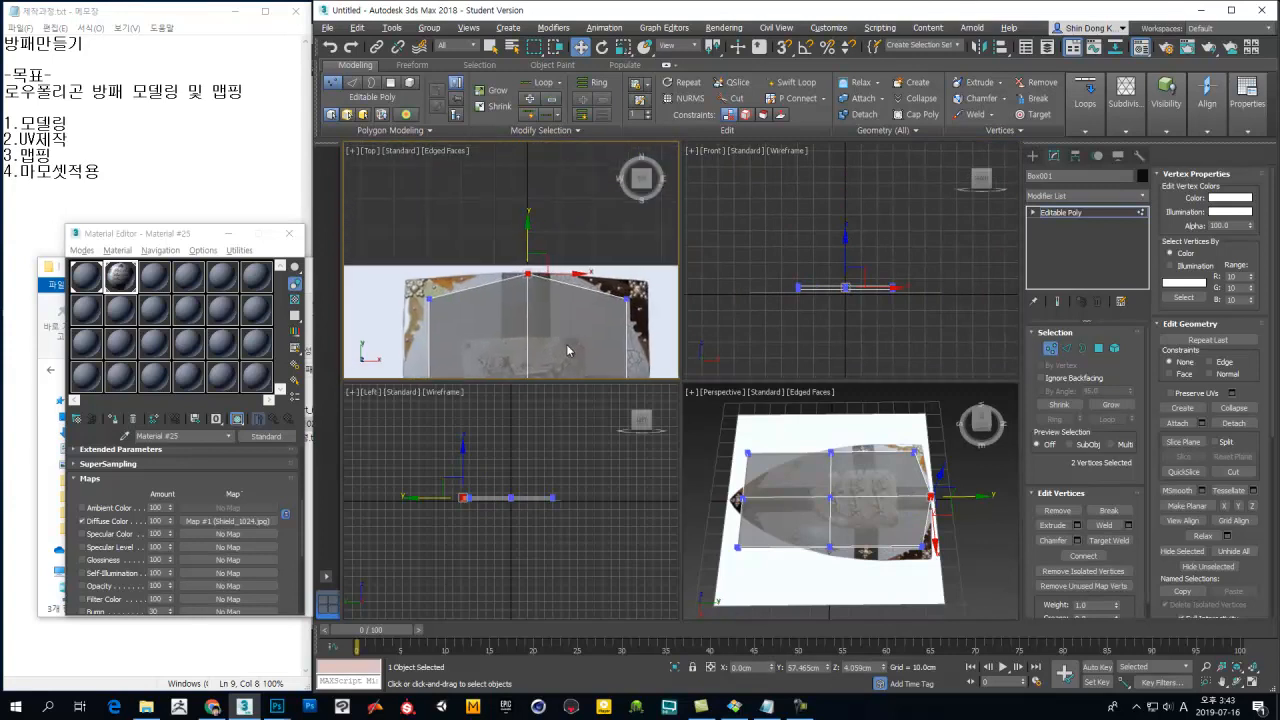
{"action": "scroll", "coordinate": [552, 275], "scroll_direction": "up", "scroll_amount": 3}
{"action": "left_click_drag", "start_coordinate": [499, 226], "coordinate": [514, 220]}
{"action": "middle_click_drag", "start_coordinate": [580, 336], "coordinate": [502, 305]}
{"action": "scroll", "coordinate": [560, 300], "scroll_direction": "down", "scroll_amount": 5}
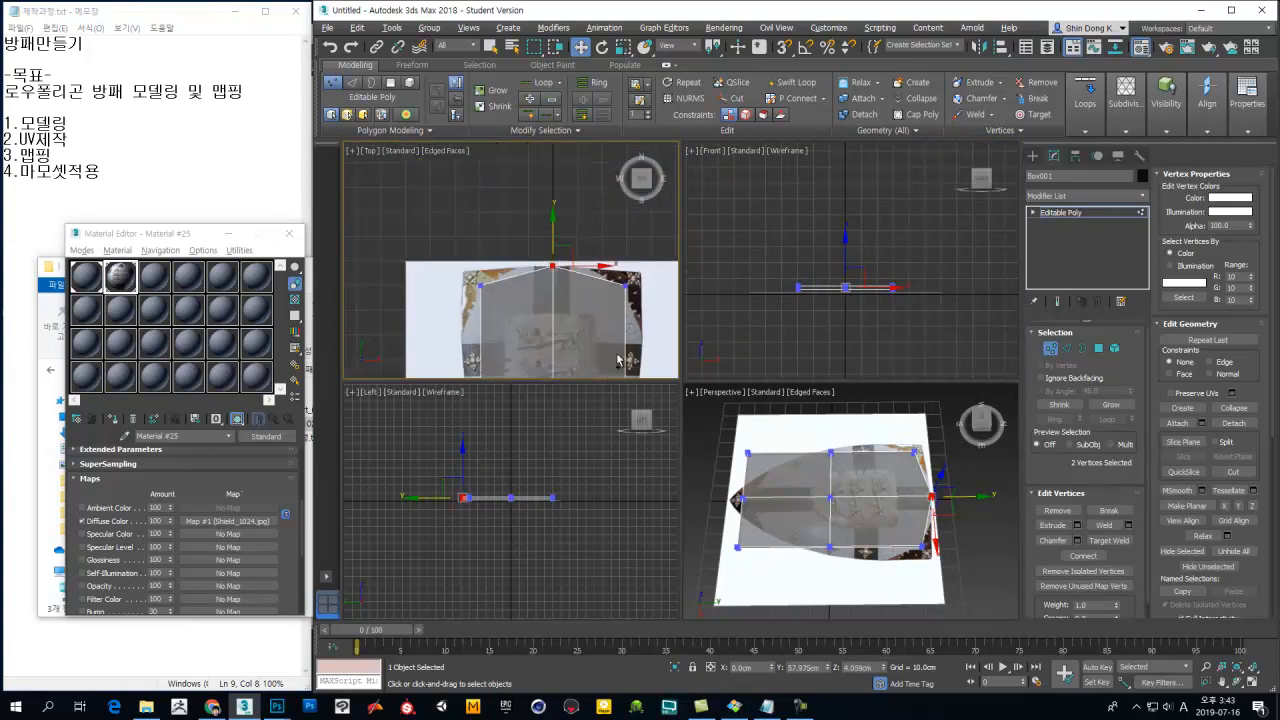
Step: Move the box's upper-right corner vertices and right-middle vertices onto the shield's outline in the Top view
{"action": "middle_click_drag", "start_coordinate": [658, 261], "coordinate": [645, 232]}
{"action": "left_click_drag", "start_coordinate": [644, 232], "coordinate": [570, 276]}
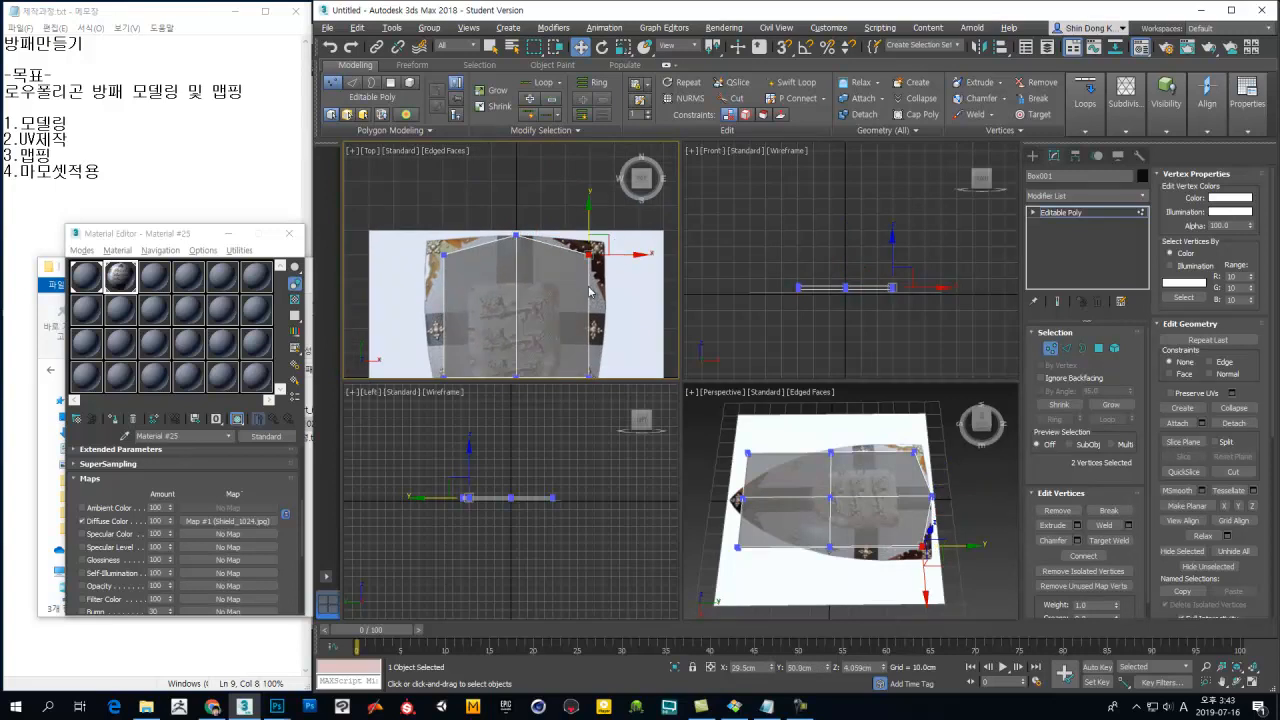
{"action": "left_click", "coordinate": [640, 312]}
{"action": "left_click_drag", "start_coordinate": [549, 294], "coordinate": [548, 293]}
{"action": "left_click_drag", "start_coordinate": [607, 234], "coordinate": [623, 221]}
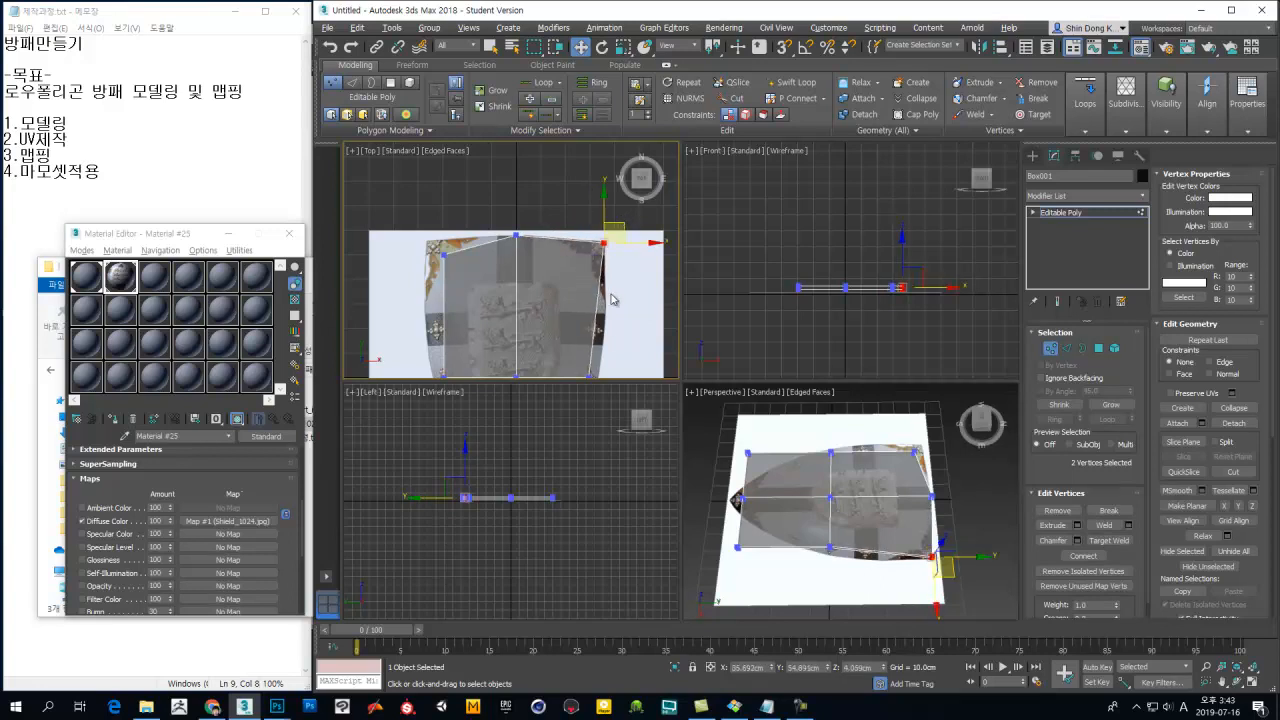
{"action": "middle_click_drag", "start_coordinate": [607, 334], "coordinate": [597, 235]}
{"action": "left_click_drag", "start_coordinate": [565, 302], "coordinate": [559, 305]}
{"action": "left_click_drag", "start_coordinate": [623, 277], "coordinate": [632, 278]}
Step: Move the bottom-centre vertices to the shield's lower tip and the lower-right corner vertices onto its curved edge
{"action": "middle_click_drag", "start_coordinate": [591, 348], "coordinate": [620, 255]}
{"action": "left_click_drag", "start_coordinate": [573, 326], "coordinate": [572, 324]}
{"action": "middle_click_drag", "start_coordinate": [606, 245], "coordinate": [620, 305]}
{"action": "left_click_drag", "start_coordinate": [621, 322], "coordinate": [606, 277]}
{"action": "middle_click_drag", "start_coordinate": [606, 277], "coordinate": [660, 275]}
{"action": "left_click_drag", "start_coordinate": [565, 378], "coordinate": [566, 376]}
{"action": "left_click_drag", "start_coordinate": [586, 306], "coordinate": [584, 361]}
{"action": "mouse_move", "coordinate": [664, 273]}
{"action": "left_mouse_down"}
{"action": "mouse_move", "coordinate": [632, 315]}
{"action": "mouse_move", "coordinate": [662, 281]}
{"action": "left_mouse_up"}
{"action": "middle_click_drag", "start_coordinate": [659, 243], "coordinate": [586, 270]}
{"action": "left_click", "coordinate": [630, 270]}
{"action": "scroll", "coordinate": [580, 253], "scroll_direction": "down", "scroll_amount": 2}
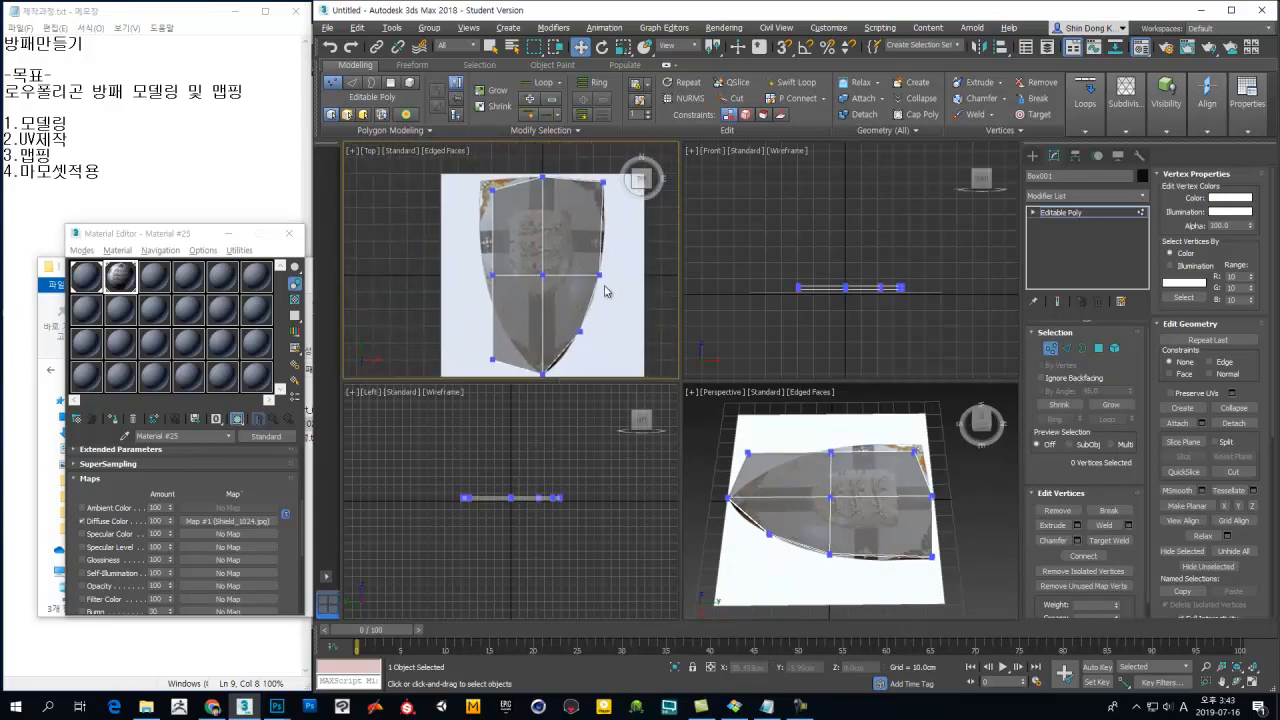
Step: Slide the lower-right vertices along the outline and raise the middle vertex row, fitting its right end to the shield's edge
{"action": "middle_click_drag", "start_coordinate": [591, 325], "coordinate": [609, 288]}
{"action": "mouse_move", "coordinate": [612, 278]}
{"action": "left_mouse_down"}
{"action": "mouse_move", "coordinate": [578, 330]}
{"action": "mouse_move", "coordinate": [603, 297]}
{"action": "left_mouse_up"}
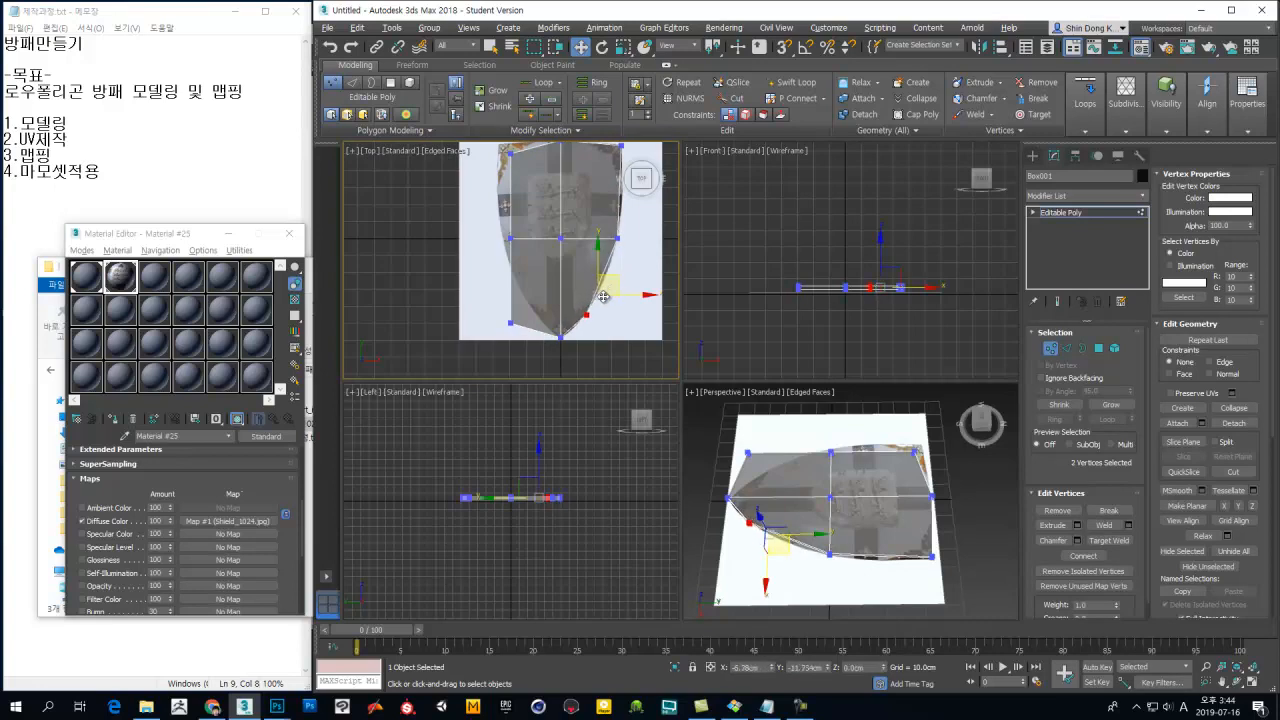
{"action": "middle_click_drag", "start_coordinate": [623, 265], "coordinate": [620, 303]}
{"action": "mouse_move", "coordinate": [645, 262]}
{"action": "left_mouse_down"}
{"action": "mouse_move", "coordinate": [524, 303]}
{"action": "mouse_move", "coordinate": [636, 256]}
{"action": "left_mouse_up"}
{"action": "left_click_drag", "start_coordinate": [562, 233], "coordinate": [564, 195]}
{"action": "left_click", "coordinate": [636, 221]}
{"action": "mouse_move", "coordinate": [636, 222]}
{"action": "left_mouse_down"}
{"action": "mouse_move", "coordinate": [599, 254]}
{"action": "mouse_move", "coordinate": [650, 243]}
{"action": "left_mouse_up"}
{"action": "middle_click_drag", "start_coordinate": [641, 310], "coordinate": [590, 292]}
Step: Connect the ring of lengthwise edges in the shield's lower section to add a crosswise edge loop
{"action": "middle_click_drag", "start_coordinate": [810, 506], "coordinate": [885, 497], "text": "alt"}
{"action": "left_click", "coordinate": [1067, 349]}
{"action": "left_click_drag", "start_coordinate": [762, 421], "coordinate": [789, 543]}
{"action": "middle_click_drag", "start_coordinate": [838, 541], "coordinate": [811, 541], "text": "alt"}
{"action": "left_click", "coordinate": [810, 518]}
{"action": "left_click", "coordinate": [1065, 420]}
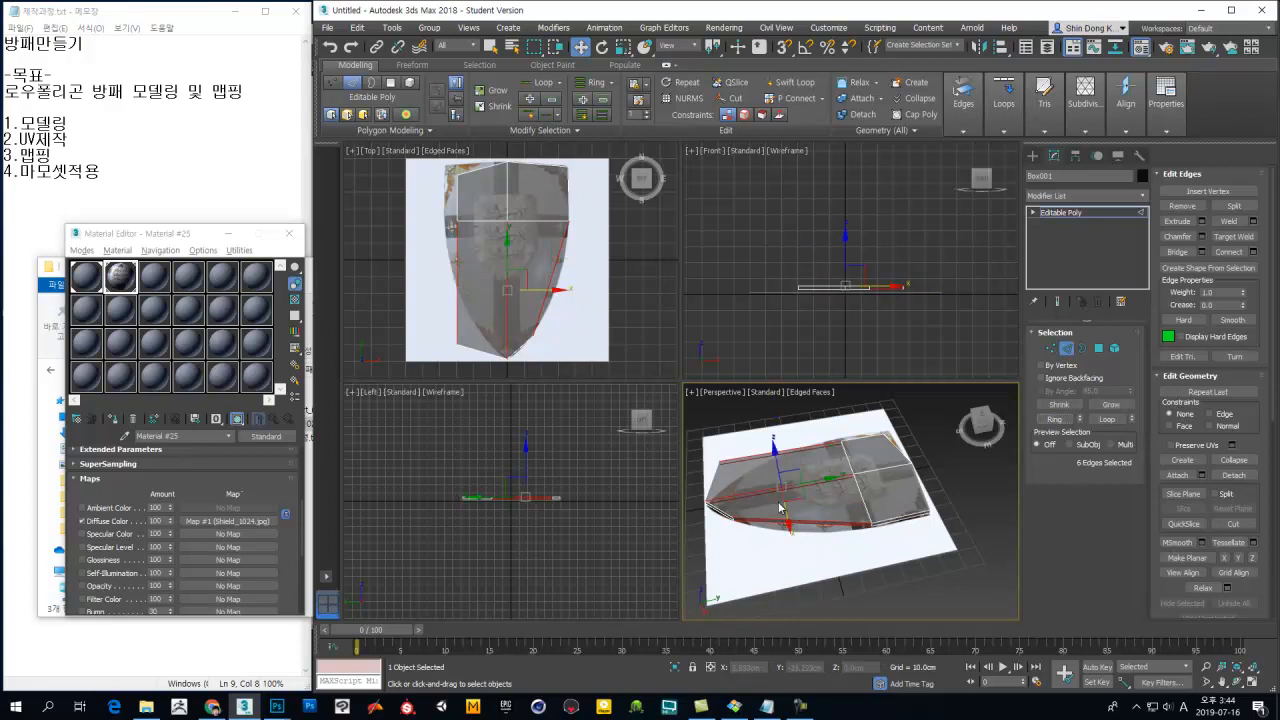
{"action": "left_click", "coordinate": [1229, 252]}
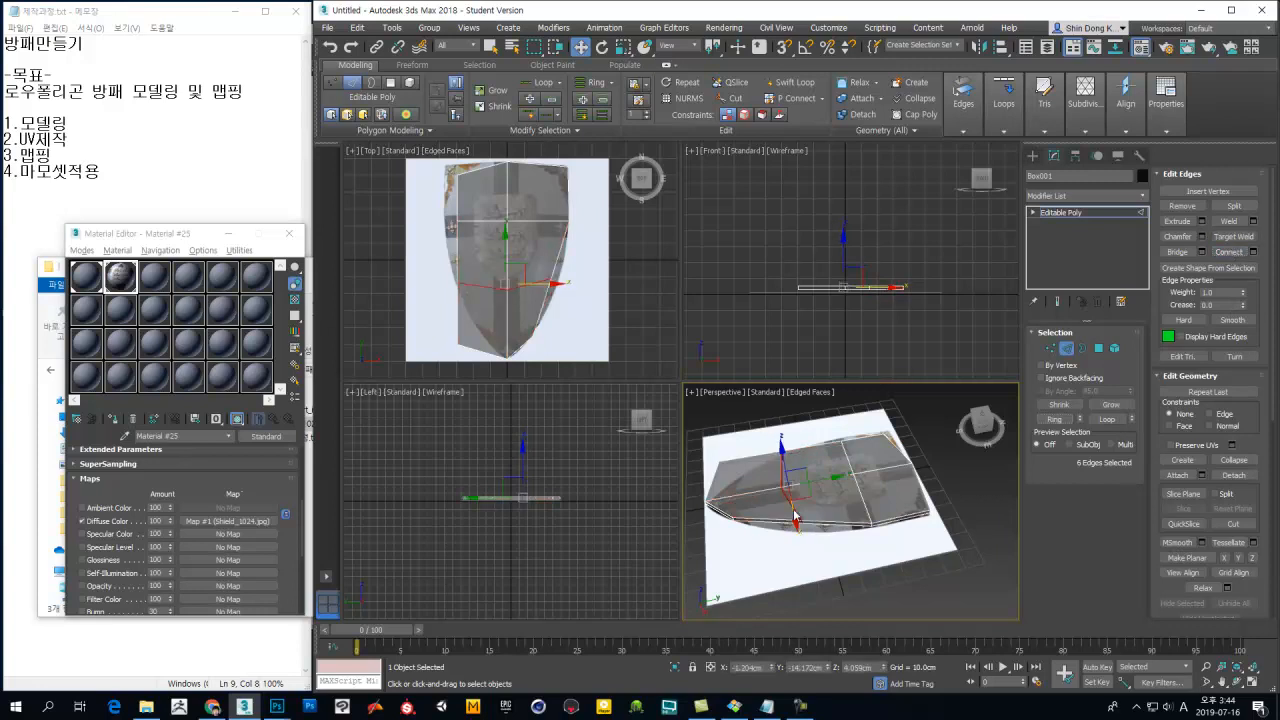
Step: Make the new loop's vertices planar in Y, raise the row, and fit its right-end vertices to the shield's outline
{"action": "right_click", "coordinate": [598, 260]}
{"action": "key", "text": "1"}
{"action": "left_click_drag", "start_coordinate": [597, 256], "coordinate": [433, 310]}
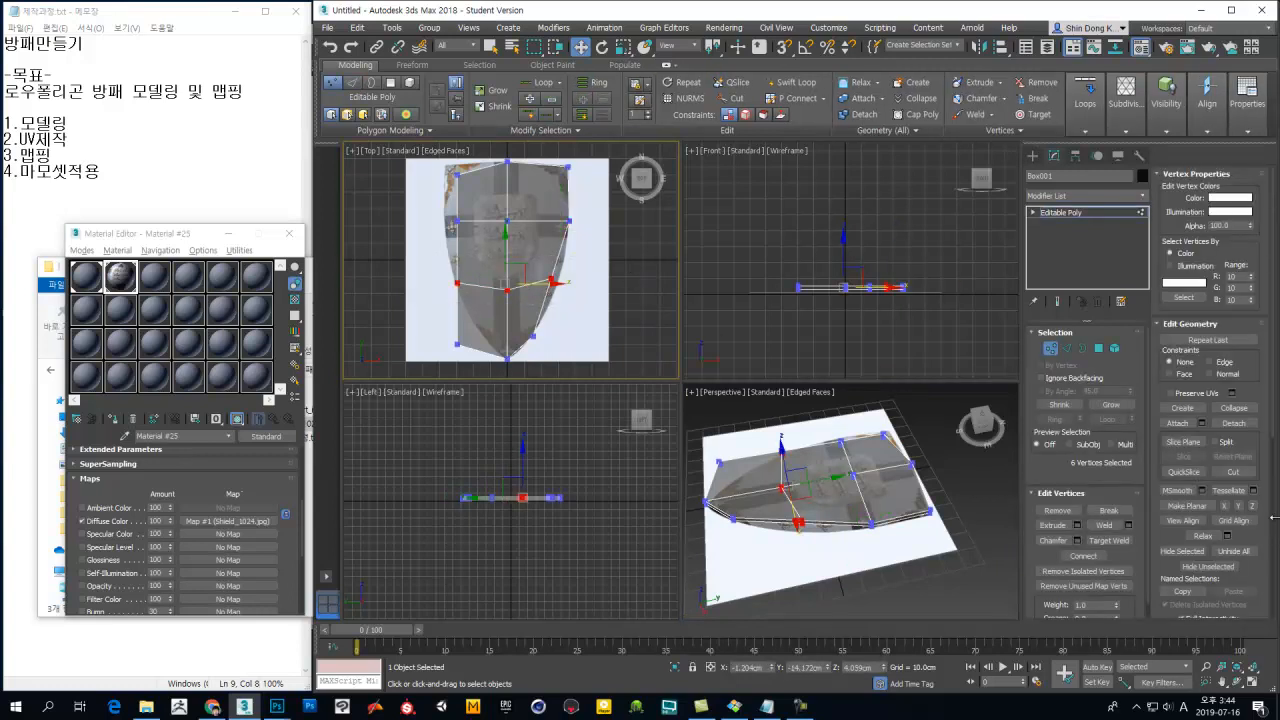
{"action": "left_click", "coordinate": [1241, 506]}
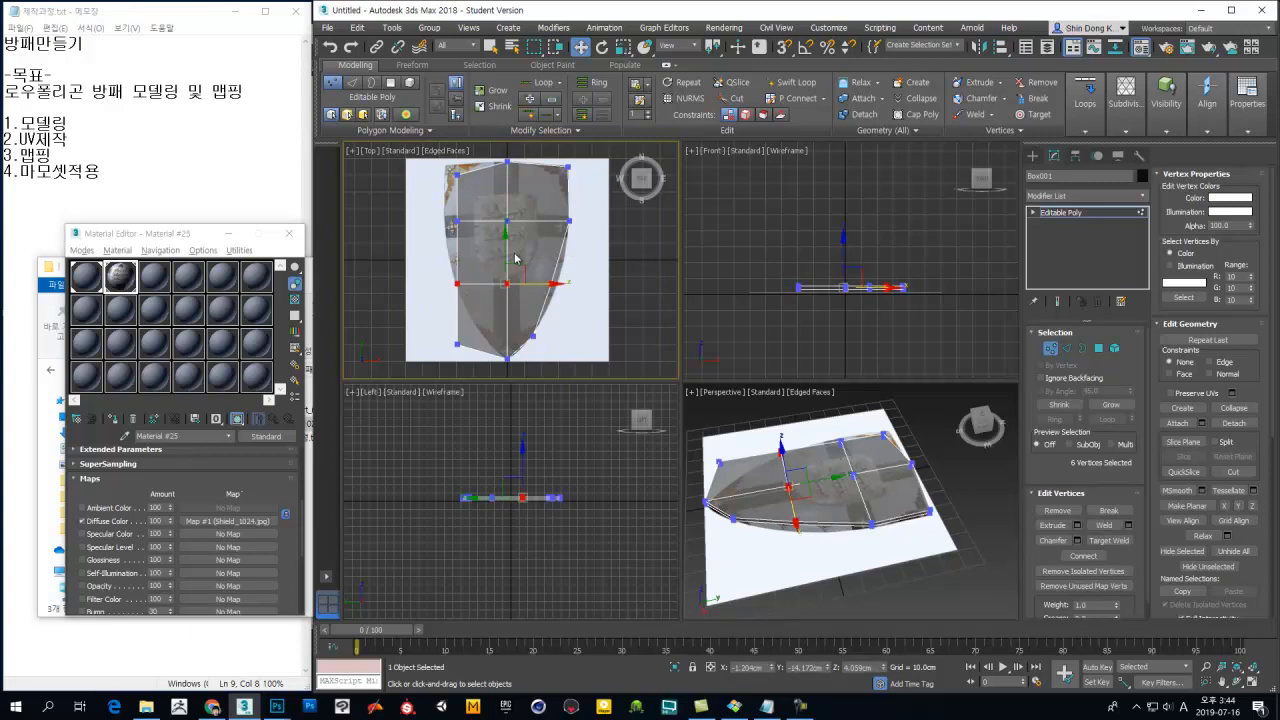
{"action": "left_click_drag", "start_coordinate": [507, 250], "coordinate": [518, 226]}
{"action": "mouse_move", "coordinate": [582, 252]}
{"action": "left_mouse_down"}
{"action": "mouse_move", "coordinate": [530, 287]}
{"action": "mouse_move", "coordinate": [596, 264]}
{"action": "left_mouse_up"}
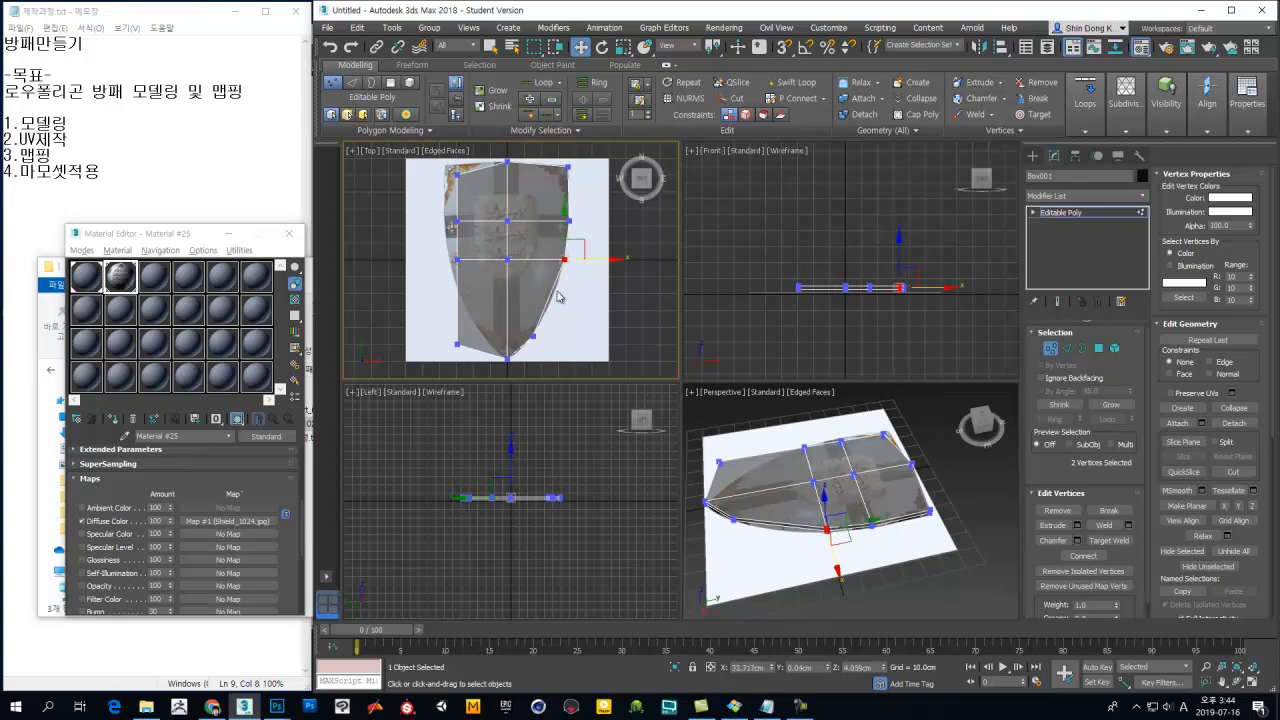
{"action": "middle_click_drag", "start_coordinate": [606, 281], "coordinate": [594, 329]}
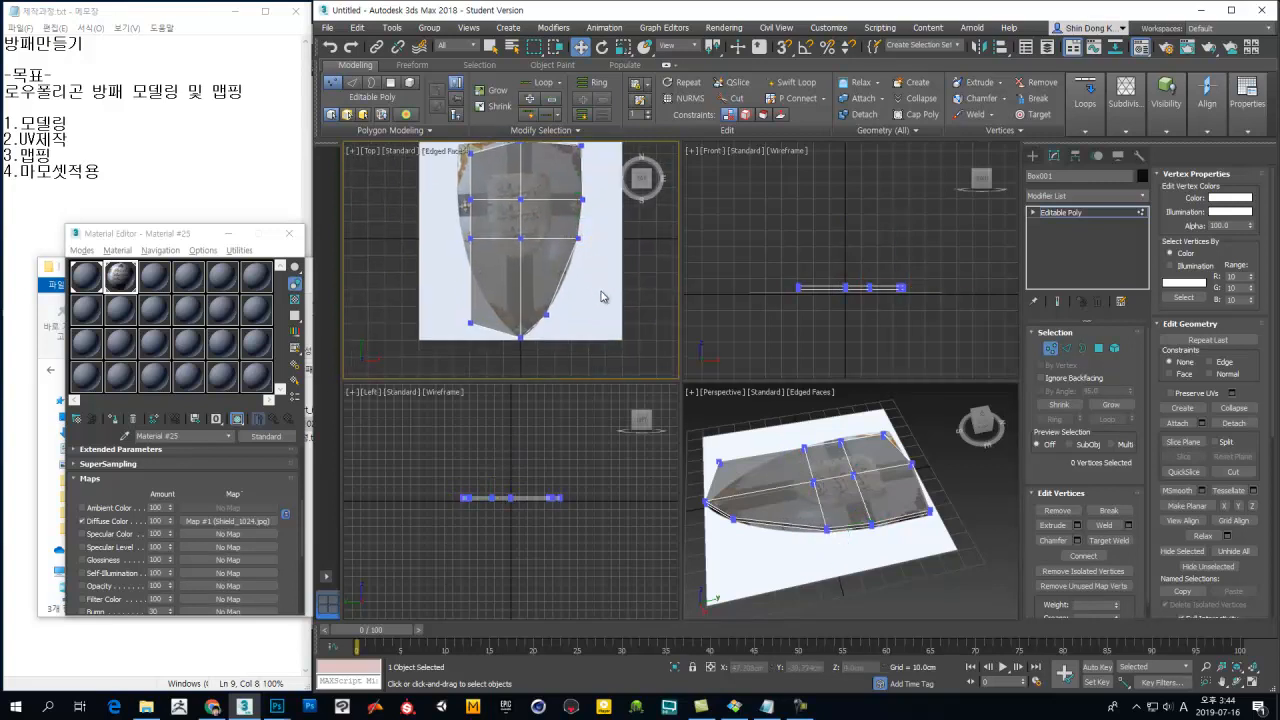
Step: Split the mesh along the vertical centre edge loop
{"action": "key", "text": "2"}
{"action": "double_click", "coordinate": [518, 269]}
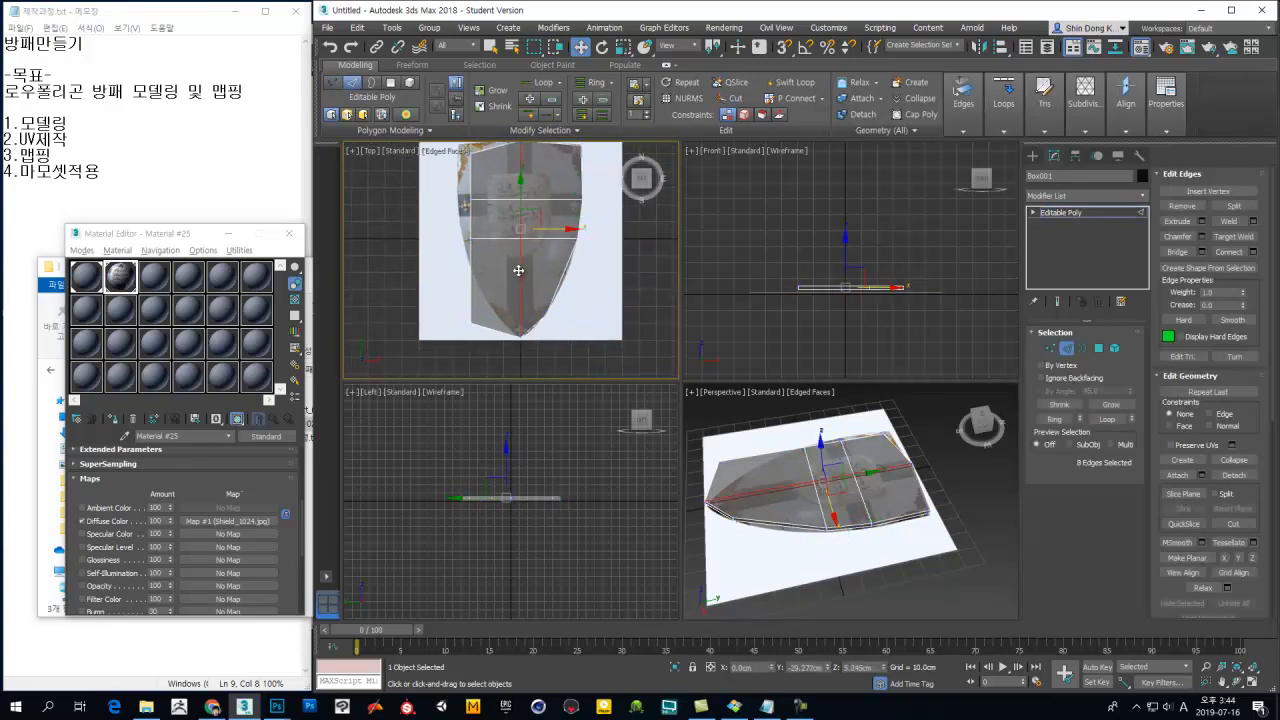
{"action": "left_click", "coordinate": [881, 571]}
{"action": "double_click", "coordinate": [830, 480]}
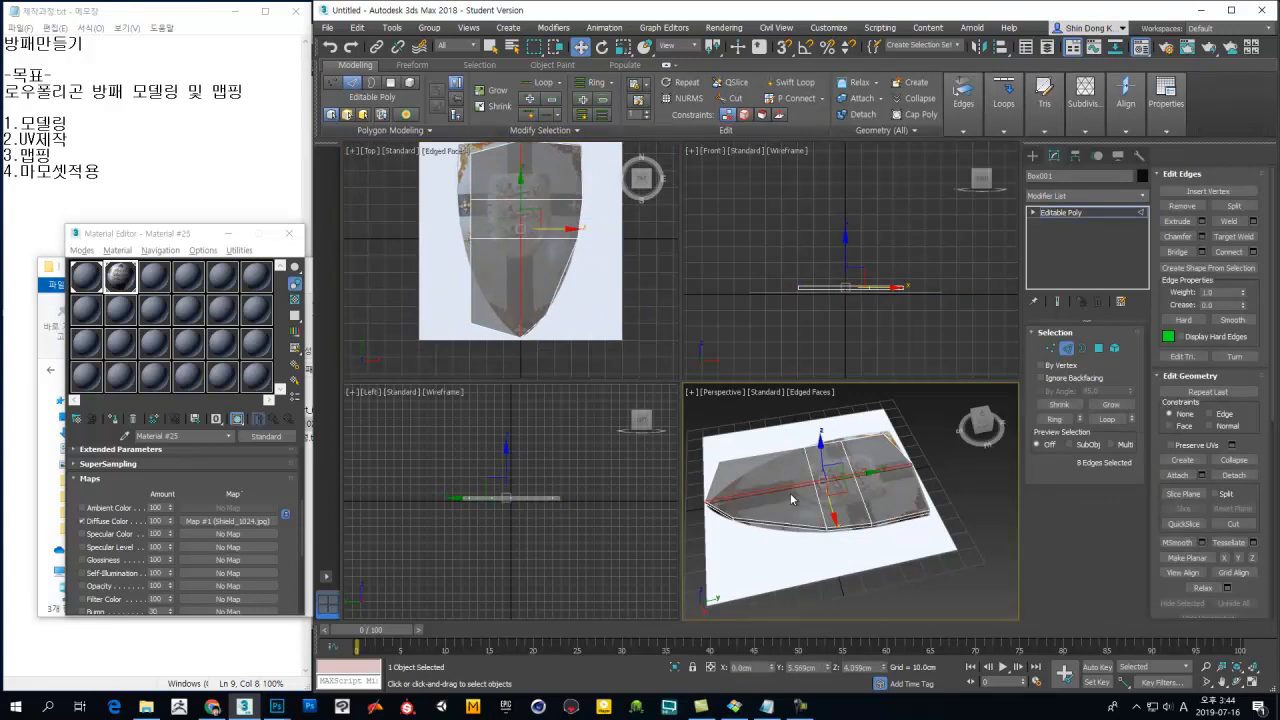
{"action": "left_click", "coordinate": [1230, 207]}
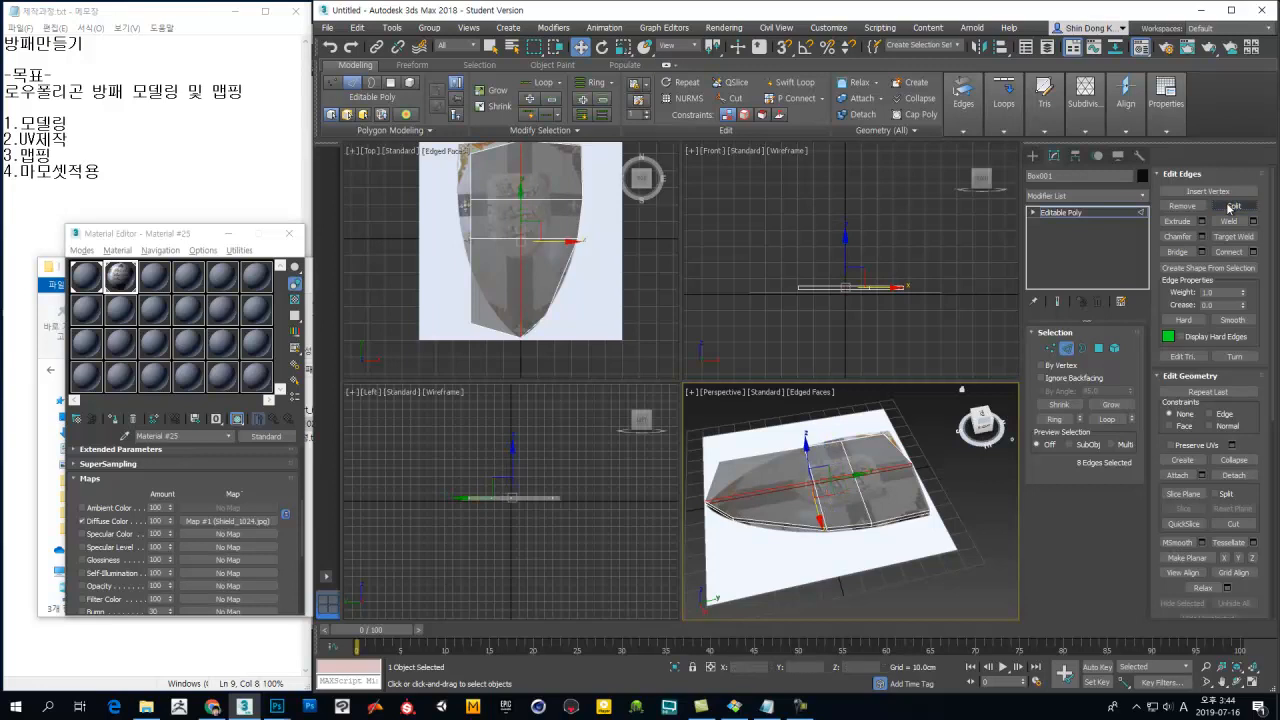
Step: Delete the left half of the shield as a separate element
{"action": "key", "text": "5"}
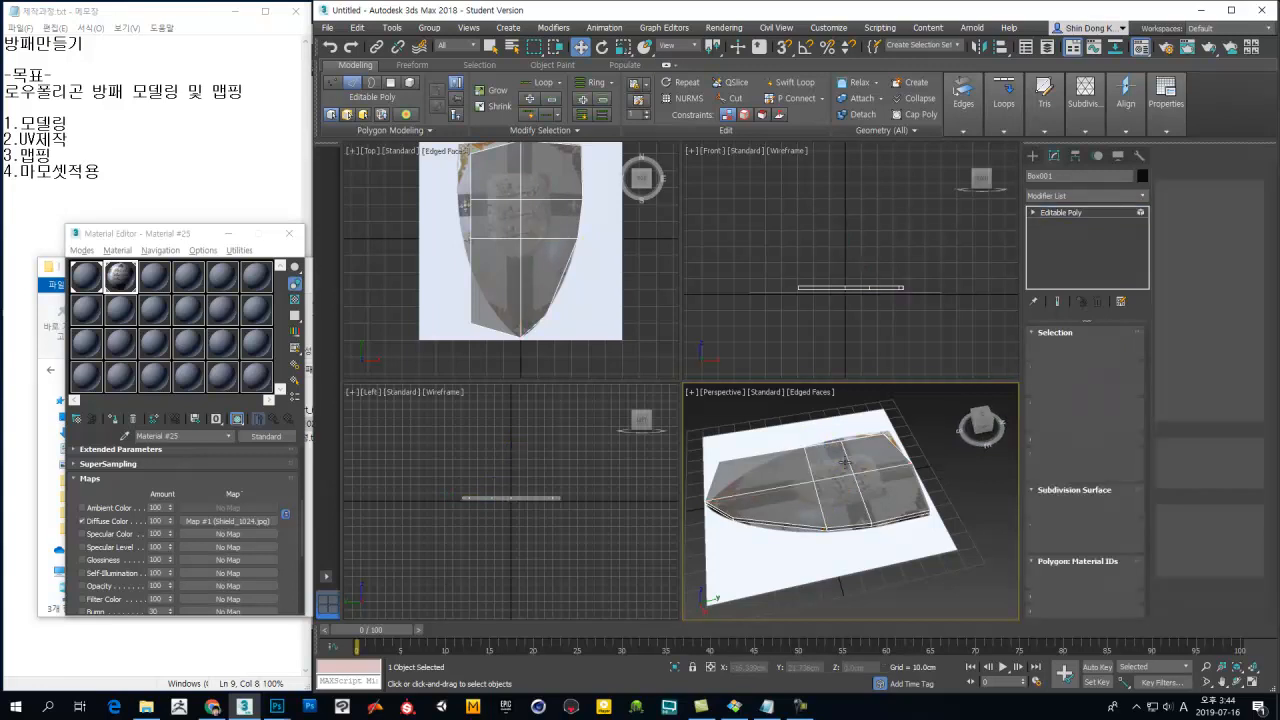
{"action": "left_click", "coordinate": [847, 472]}
{"action": "left_click", "coordinate": [848, 483]}
{"action": "left_click", "coordinate": [841, 462]}
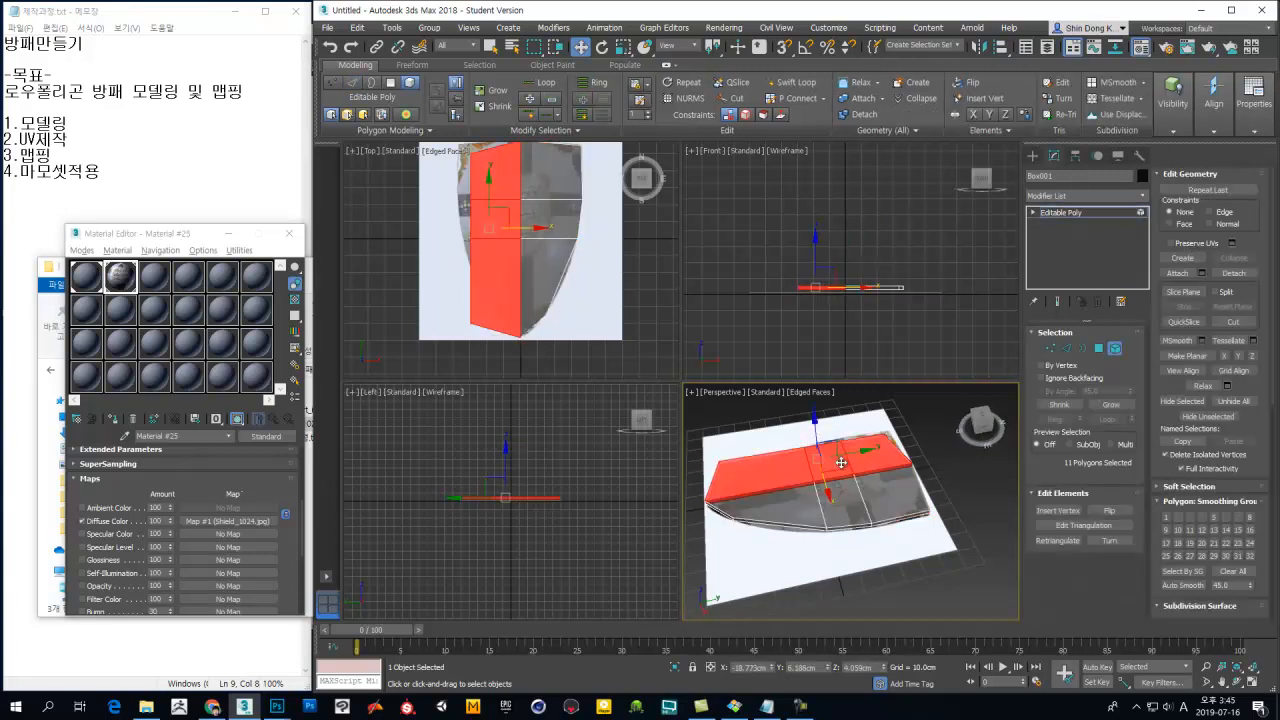
{"action": "left_click", "coordinate": [848, 487]}
{"action": "left_click", "coordinate": [844, 463]}
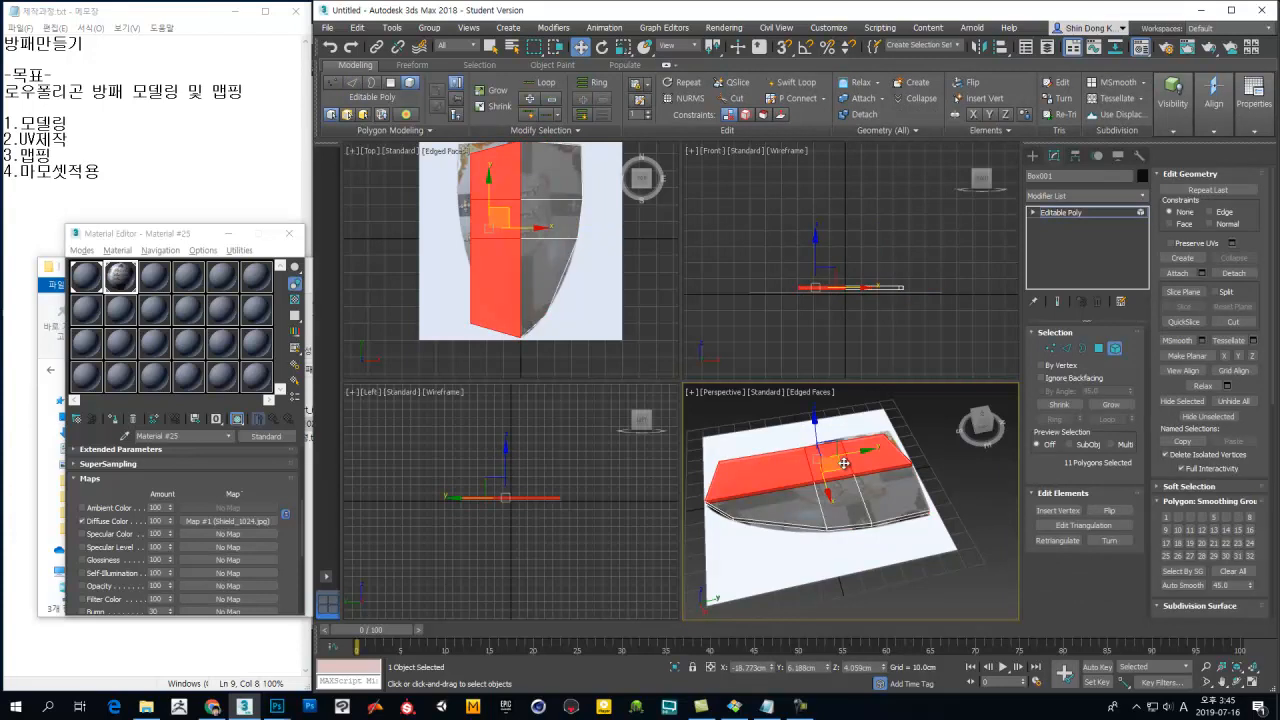
{"action": "key", "text": "ctrl+d"}
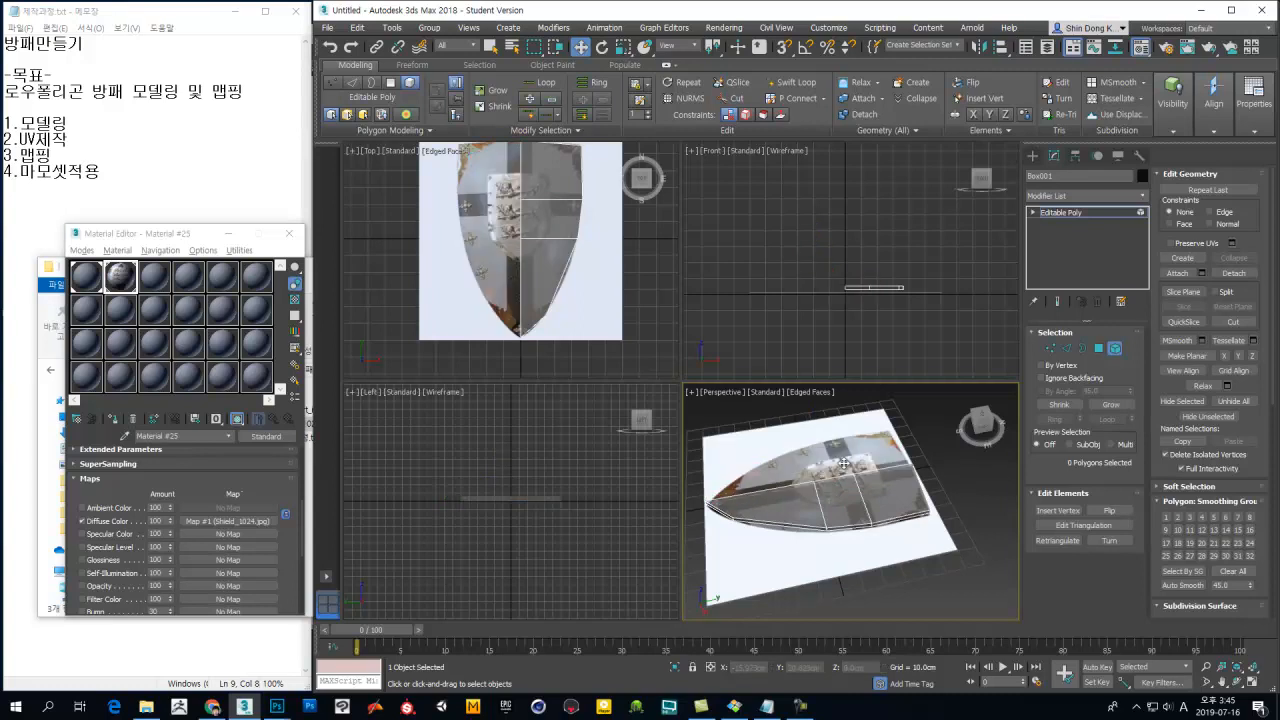
Step: Connect the lengthwise edges in the remaining half's lower section with a crosswise edge row and make it planar in Y
{"action": "mouse_move", "coordinate": [558, 284]}
{"action": "middle_mouse_down"}
{"action": "mouse_move", "coordinate": [563, 262]}
{"action": "mouse_move", "coordinate": [564, 282]}
{"action": "middle_mouse_up"}
{"action": "key", "text": "2"}
{"action": "left_click_drag", "start_coordinate": [608, 279], "coordinate": [434, 288]}
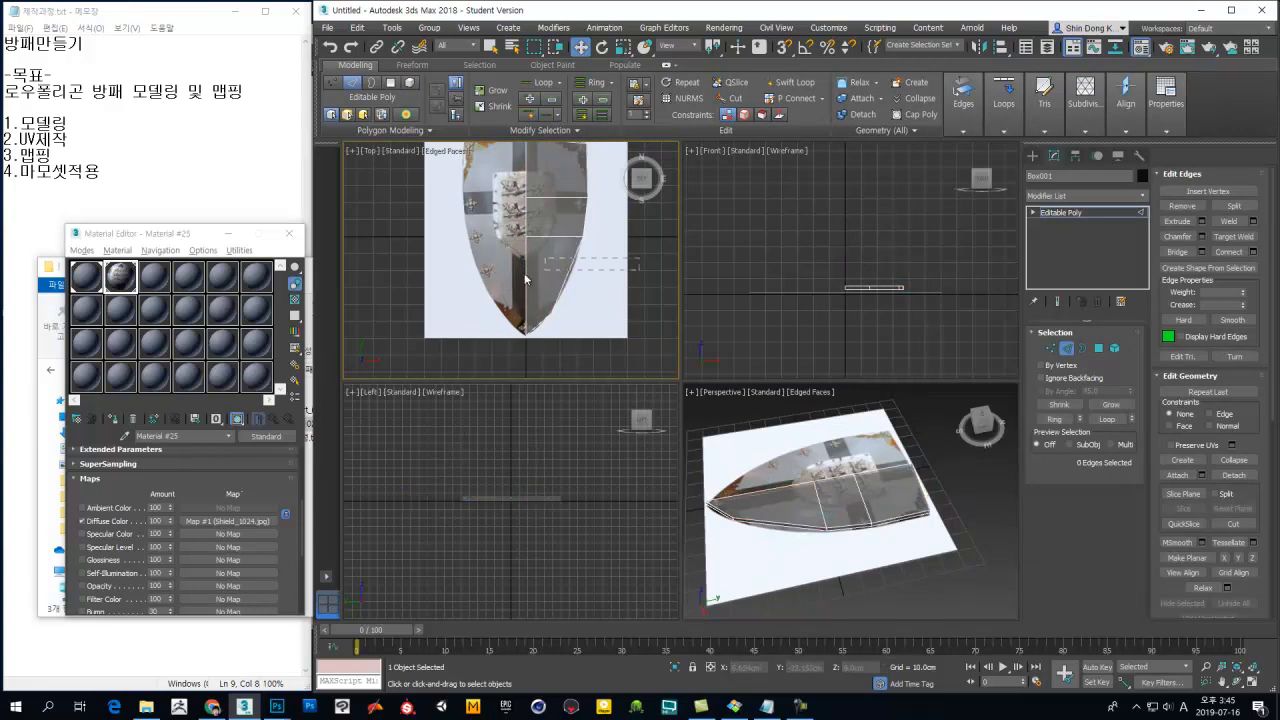
{"action": "left_click", "coordinate": [525, 273]}
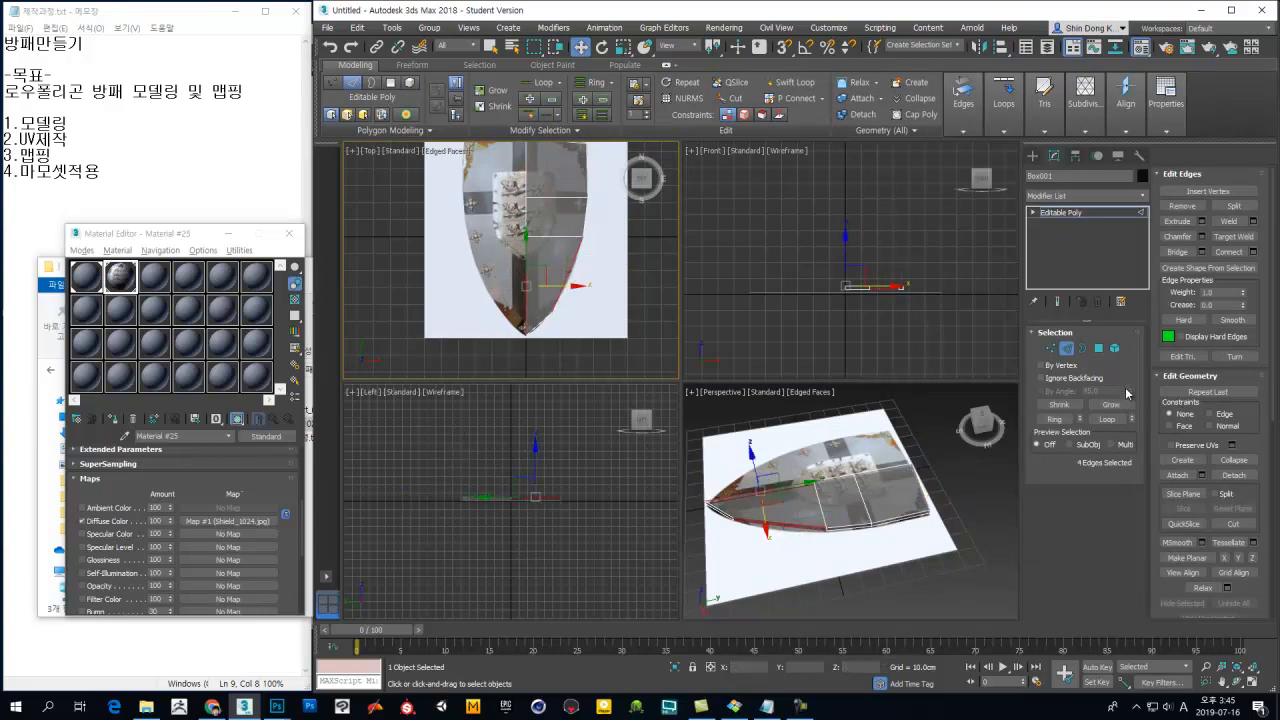
{"action": "left_click", "coordinate": [1228, 252]}
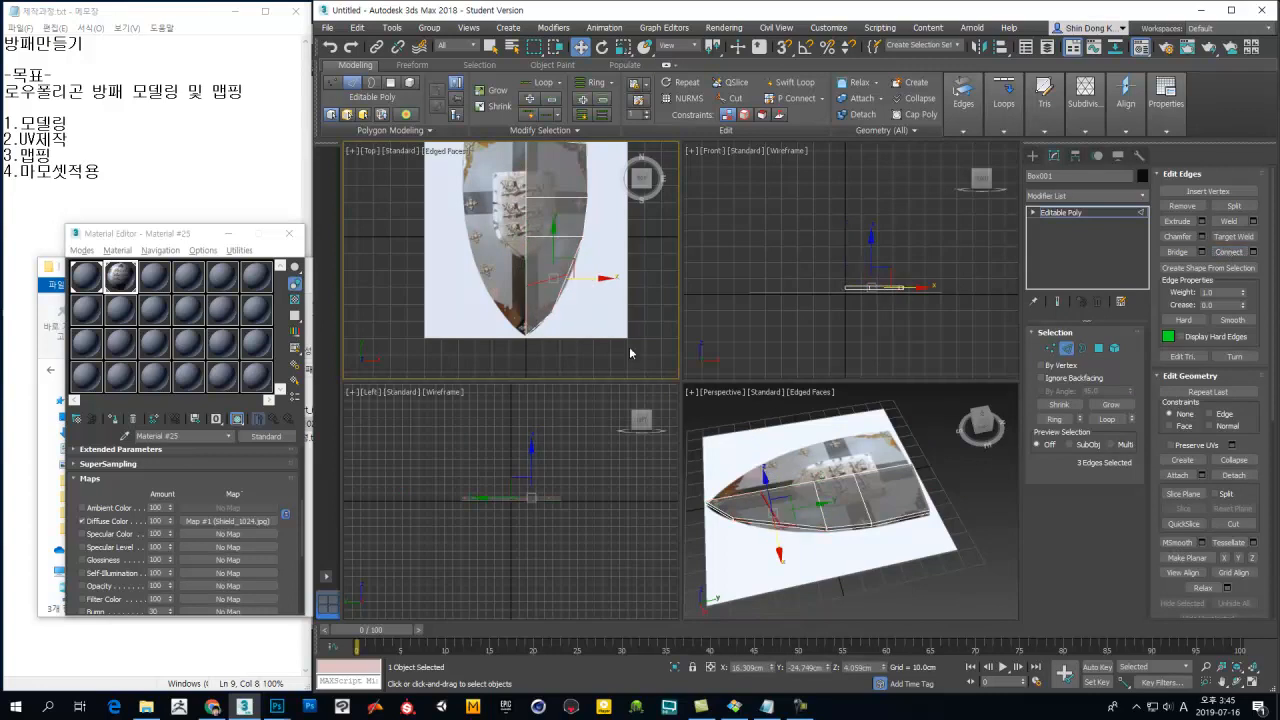
{"action": "left_click", "coordinate": [1240, 557]}
Step: Fit the new row's outer vertices to the shield's edge and raise the upper crosswise vertex row slightly
{"action": "key", "text": "1"}
{"action": "mouse_move", "coordinate": [592, 267]}
{"action": "left_mouse_down"}
{"action": "mouse_move", "coordinate": [547, 297]}
{"action": "mouse_move", "coordinate": [604, 283]}
{"action": "left_mouse_up"}
{"action": "middle_click_drag", "start_coordinate": [602, 243], "coordinate": [604, 275]}
{"action": "left_click_drag", "start_coordinate": [608, 212], "coordinate": [504, 244]}
{"action": "left_click_drag", "start_coordinate": [561, 192], "coordinate": [561, 179]}
{"action": "left_click", "coordinate": [600, 294]}
Step: Align the outer vertices near the shield's tip and on the lowest crosswise row with the reference outline
{"action": "mouse_move", "coordinate": [612, 320]}
{"action": "middle_mouse_down"}
{"action": "mouse_move", "coordinate": [598, 272]}
{"action": "mouse_move", "coordinate": [604, 332]}
{"action": "middle_mouse_up"}
{"action": "left_click_drag", "start_coordinate": [580, 302], "coordinate": [543, 336]}
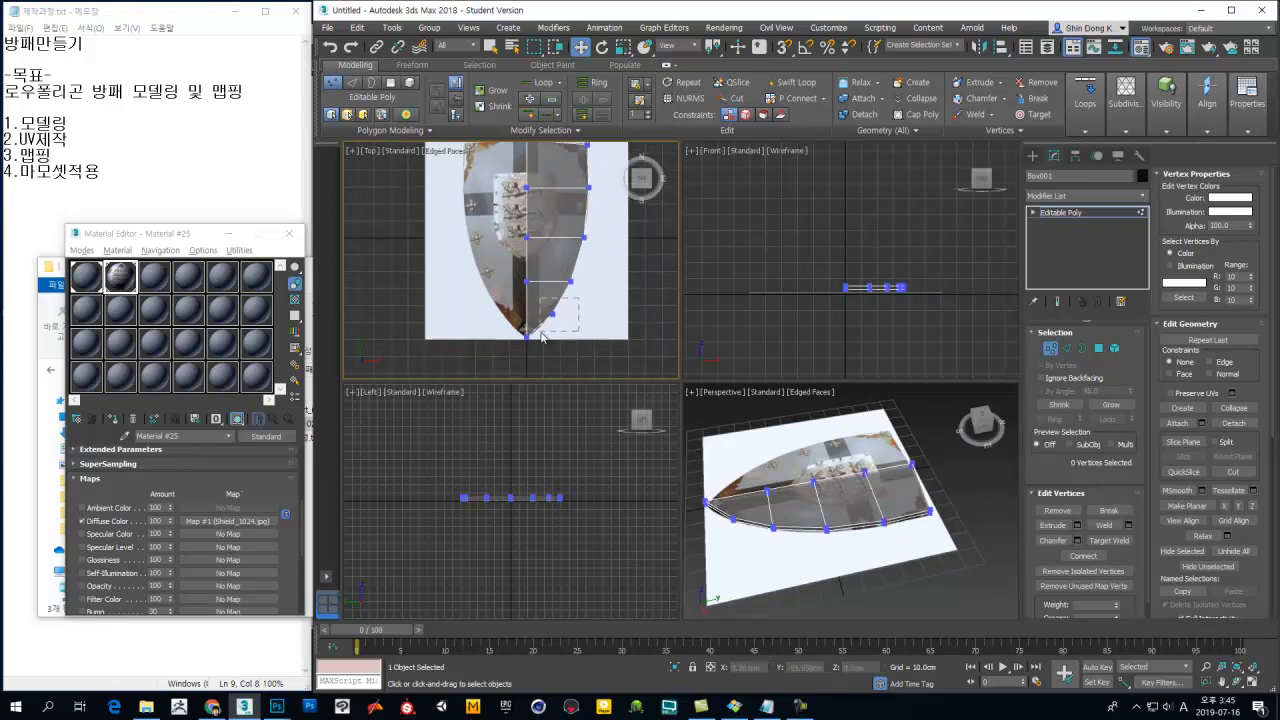
{"action": "scroll", "coordinate": [545, 335], "scroll_direction": "up", "scroll_amount": 5}
{"action": "left_click_drag", "start_coordinate": [584, 238], "coordinate": [565, 252]}
{"action": "scroll", "coordinate": [587, 266], "scroll_direction": "up", "scroll_amount": 3}
{"action": "scroll", "coordinate": [588, 269], "scroll_direction": "down", "scroll_amount": 2}
{"action": "middle_click_drag", "start_coordinate": [603, 282], "coordinate": [590, 312]}
{"action": "mouse_move", "coordinate": [615, 264]}
{"action": "left_mouse_down"}
{"action": "mouse_move", "coordinate": [591, 296]}
{"action": "mouse_move", "coordinate": [623, 281]}
{"action": "left_mouse_up"}
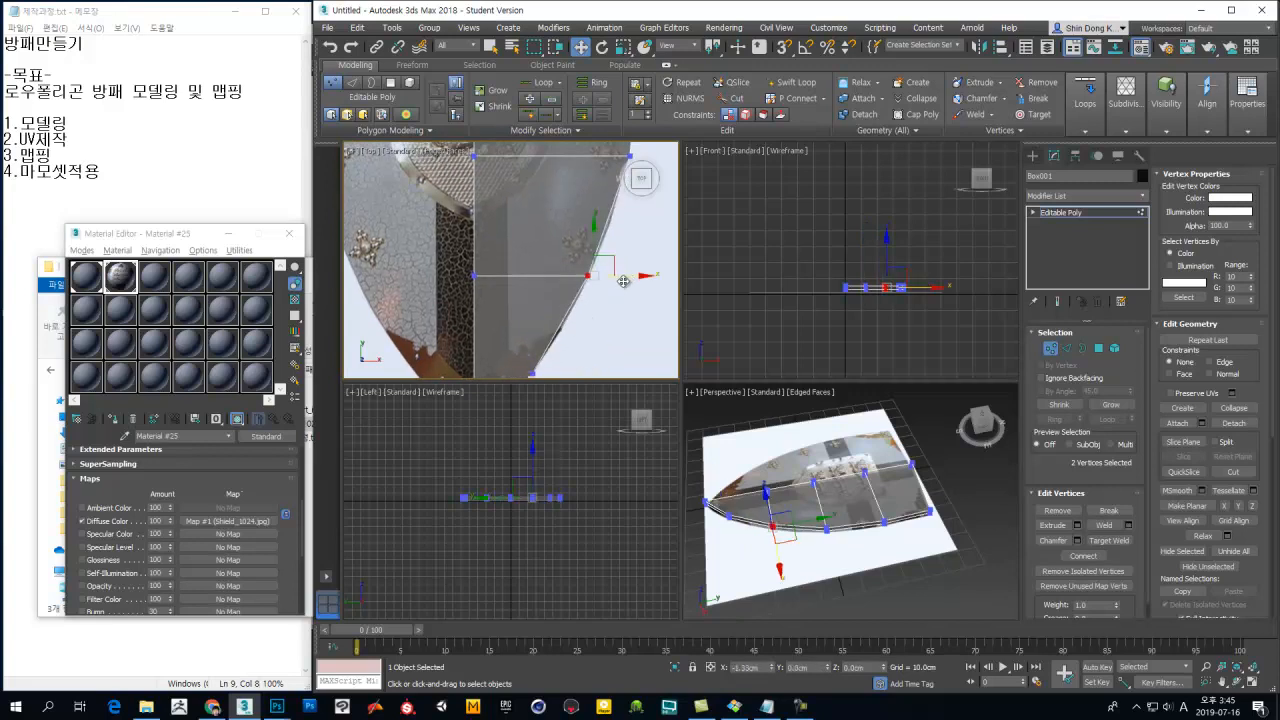
Step: Align the outer vertices of the upper crosswise rows and the top corner with the reference outline
{"action": "middle_click_drag", "start_coordinate": [621, 238], "coordinate": [562, 373]}
{"action": "left_click_drag", "start_coordinate": [593, 272], "coordinate": [606, 296]}
{"action": "middle_click_drag", "start_coordinate": [589, 214], "coordinate": [589, 336]}
{"action": "left_click_drag", "start_coordinate": [603, 269], "coordinate": [578, 292]}
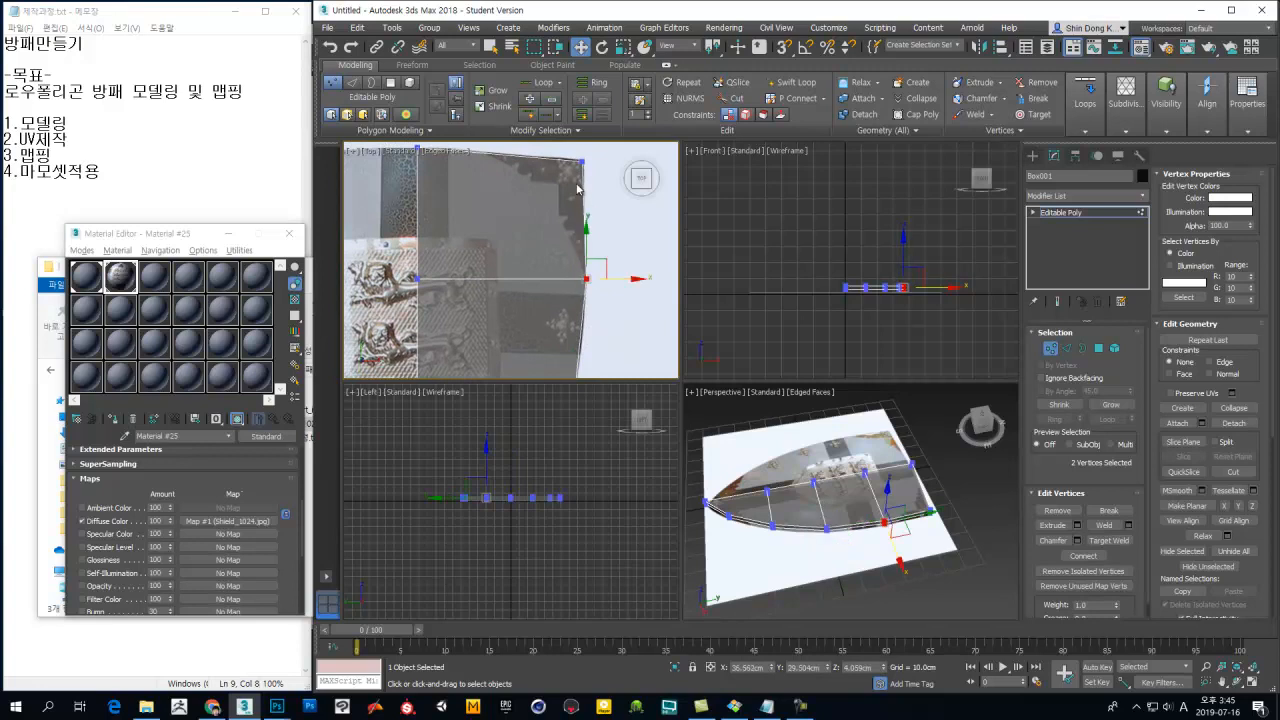
{"action": "middle_click_drag", "start_coordinate": [588, 183], "coordinate": [604, 273]}
{"action": "left_click_drag", "start_coordinate": [616, 248], "coordinate": [585, 272]}
{"action": "left_click_drag", "start_coordinate": [604, 222], "coordinate": [606, 217]}
Step: Select all vertices along the half shield's vertical centre line
{"action": "middle_click_drag", "start_coordinate": [545, 320], "coordinate": [541, 222]}
{"action": "scroll", "coordinate": [540, 318], "scroll_direction": "down", "scroll_amount": 4}
{"action": "left_click", "coordinate": [571, 292]}
{"action": "middle_click_drag", "start_coordinate": [571, 292], "coordinate": [596, 279]}
{"action": "scroll", "coordinate": [592, 295], "scroll_direction": "down", "scroll_amount": 1}
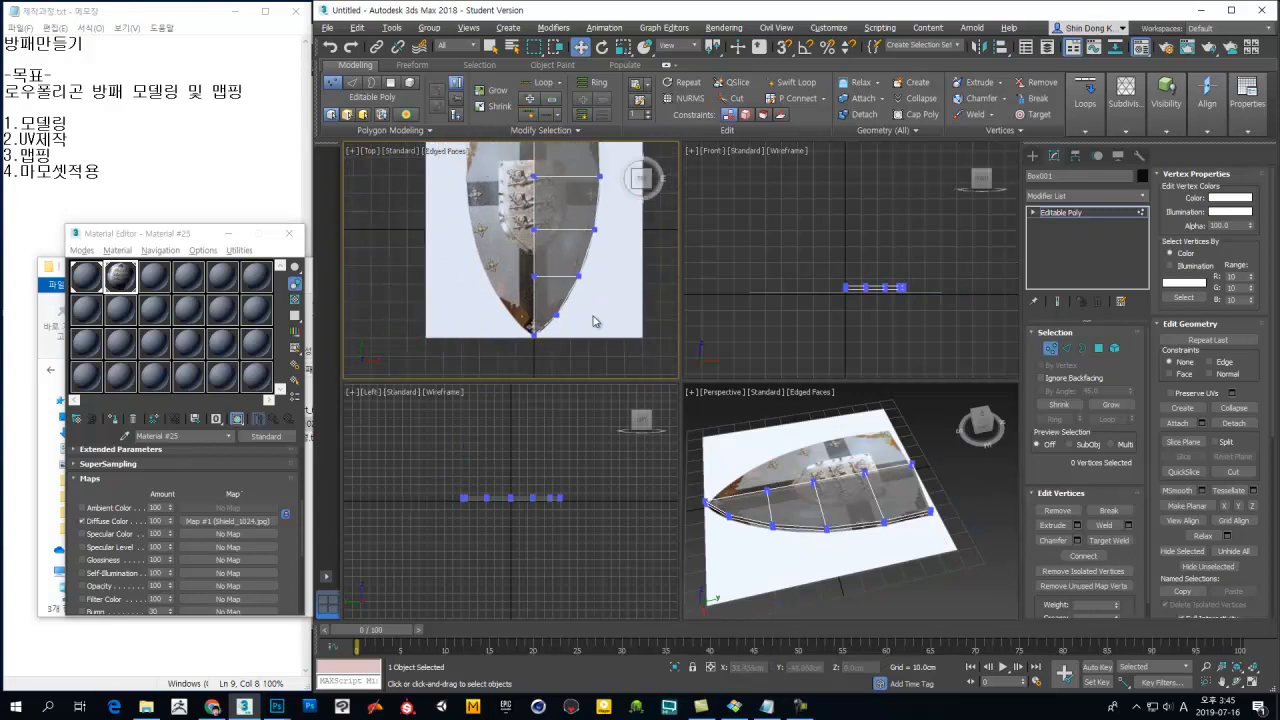
{"action": "scroll", "coordinate": [540, 200], "scroll_direction": "down", "scroll_amount": 3}
{"action": "left_click_drag", "start_coordinate": [563, 340], "coordinate": [561, 341]}
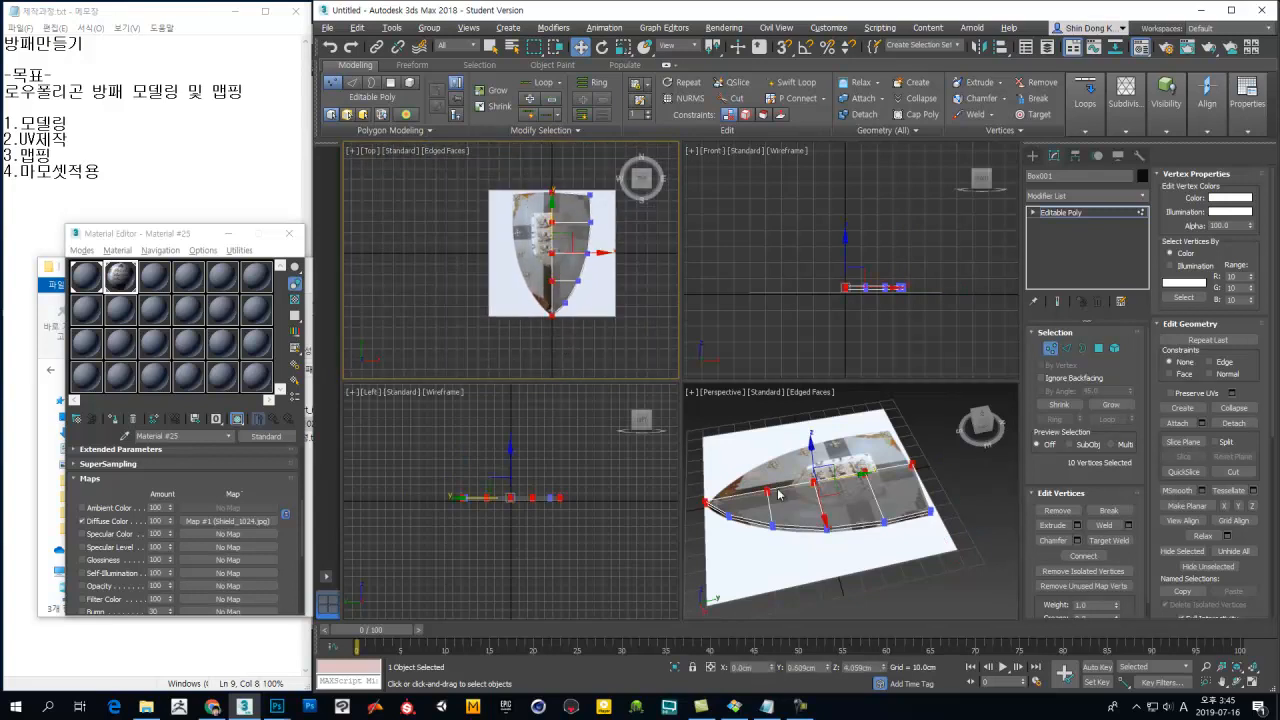
{"action": "middle_click_drag", "start_coordinate": [830, 522], "coordinate": [912, 514], "text": "alt"}
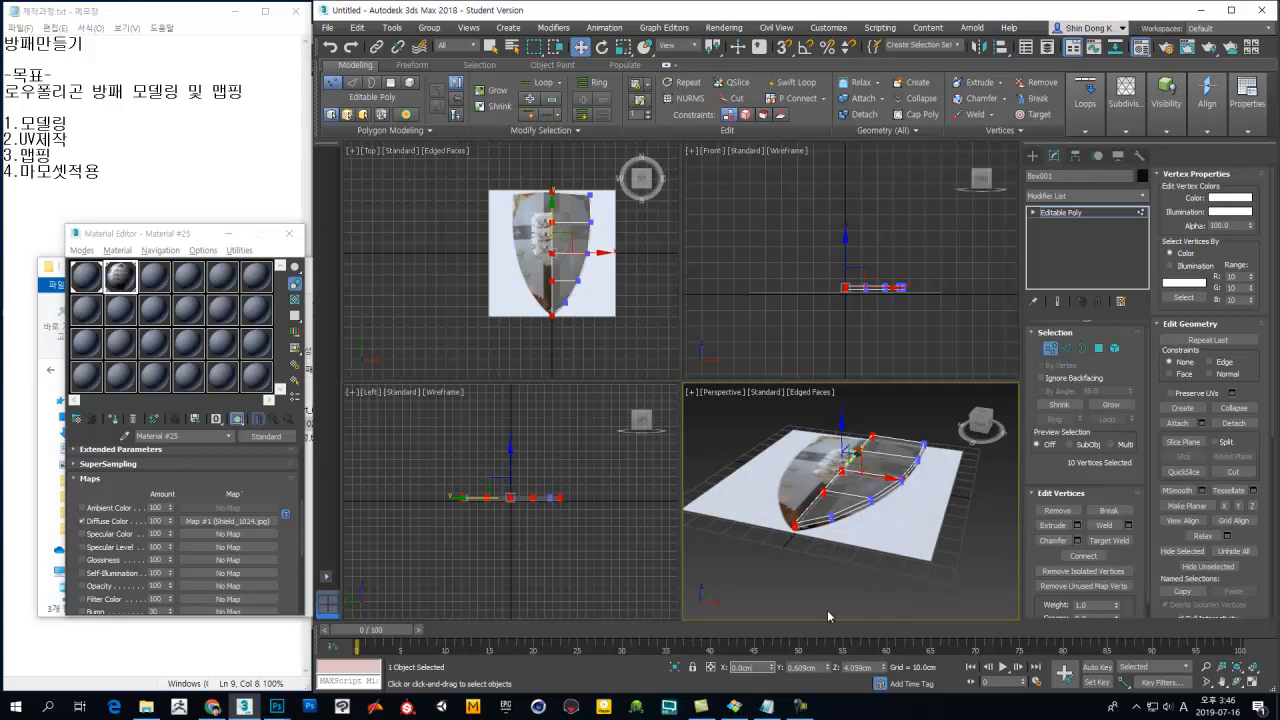
Step: Shift the whole half shield along X, set its X position back to 0, and return to Vertex sub-object mode
{"action": "left_click", "coordinate": [1052, 349]}
{"action": "middle_click_drag", "start_coordinate": [879, 523], "coordinate": [863, 555], "text": "alt"}
{"action": "mouse_move", "coordinate": [872, 467]}
{"action": "left_mouse_down"}
{"action": "mouse_move", "coordinate": [905, 482]}
{"action": "mouse_move", "coordinate": [838, 452]}
{"action": "mouse_move", "coordinate": [900, 480]}
{"action": "mouse_move", "coordinate": [877, 472]}
{"action": "left_mouse_up"}
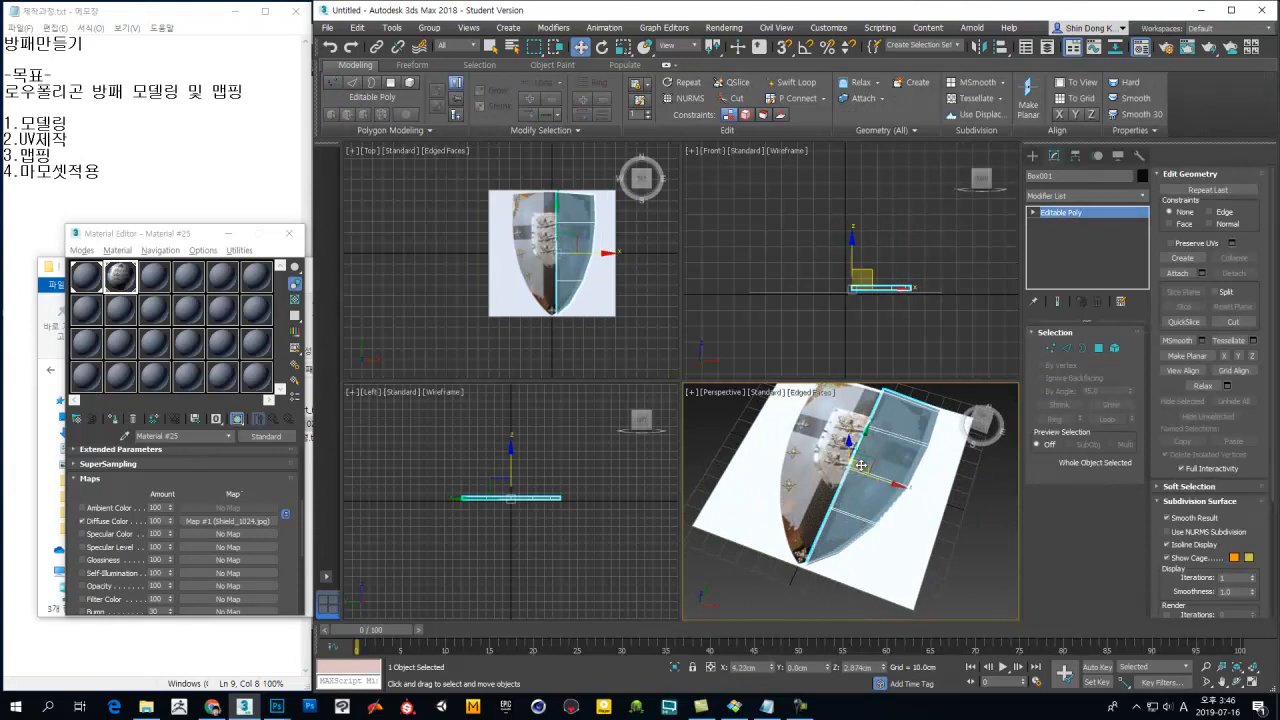
{"action": "double_click", "coordinate": [752, 668]}
{"action": "type", "text": "0"}
{"action": "key", "text": "Return"}
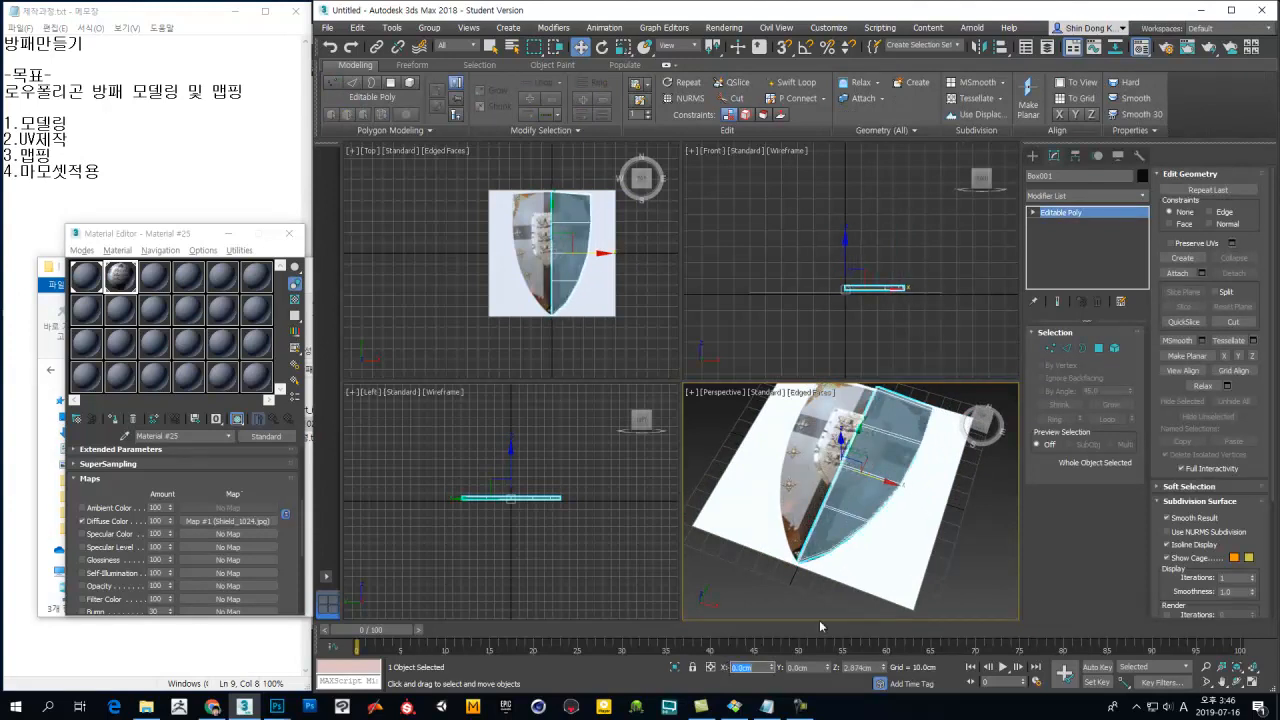
{"action": "left_click", "coordinate": [972, 538]}
{"action": "left_click", "coordinate": [886, 541]}
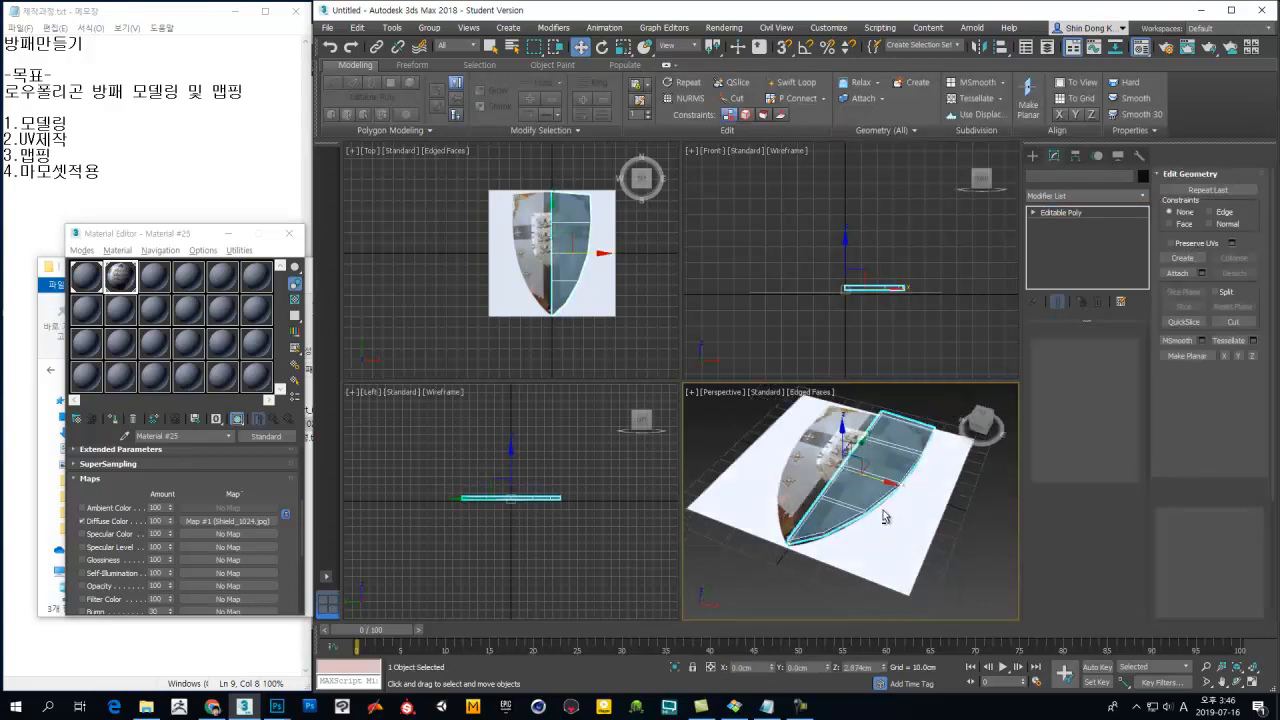
{"action": "key", "text": "1"}
{"action": "left_click", "coordinate": [846, 466]}
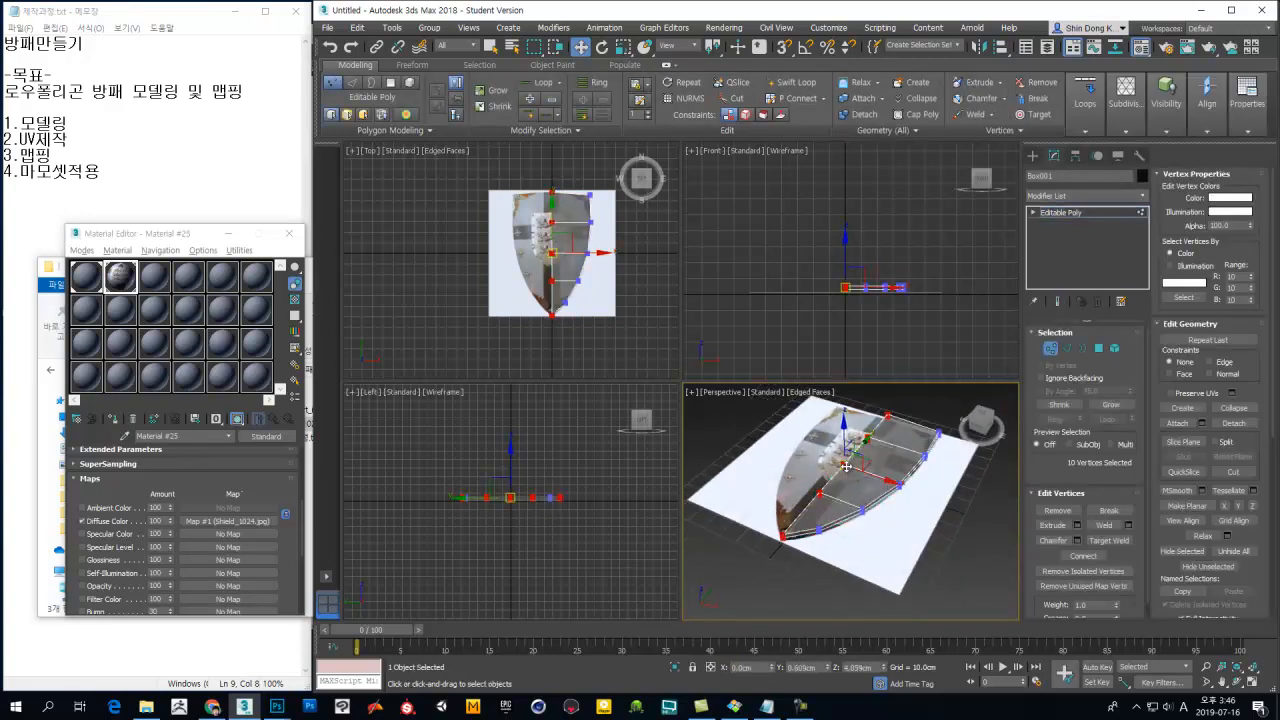
Step: Clear the vertex selection, enlarge the Perspective view to fill the viewport area and leave Vertex sub-object mode
{"action": "left_click", "coordinate": [837, 489]}
{"action": "left_click", "coordinate": [820, 492]}
{"action": "left_click", "coordinate": [822, 504]}
{"action": "left_click", "coordinate": [786, 535]}
{"action": "middle_click_drag", "start_coordinate": [786, 535], "coordinate": [915, 528], "text": "alt"}
{"action": "left_click", "coordinate": [863, 516]}
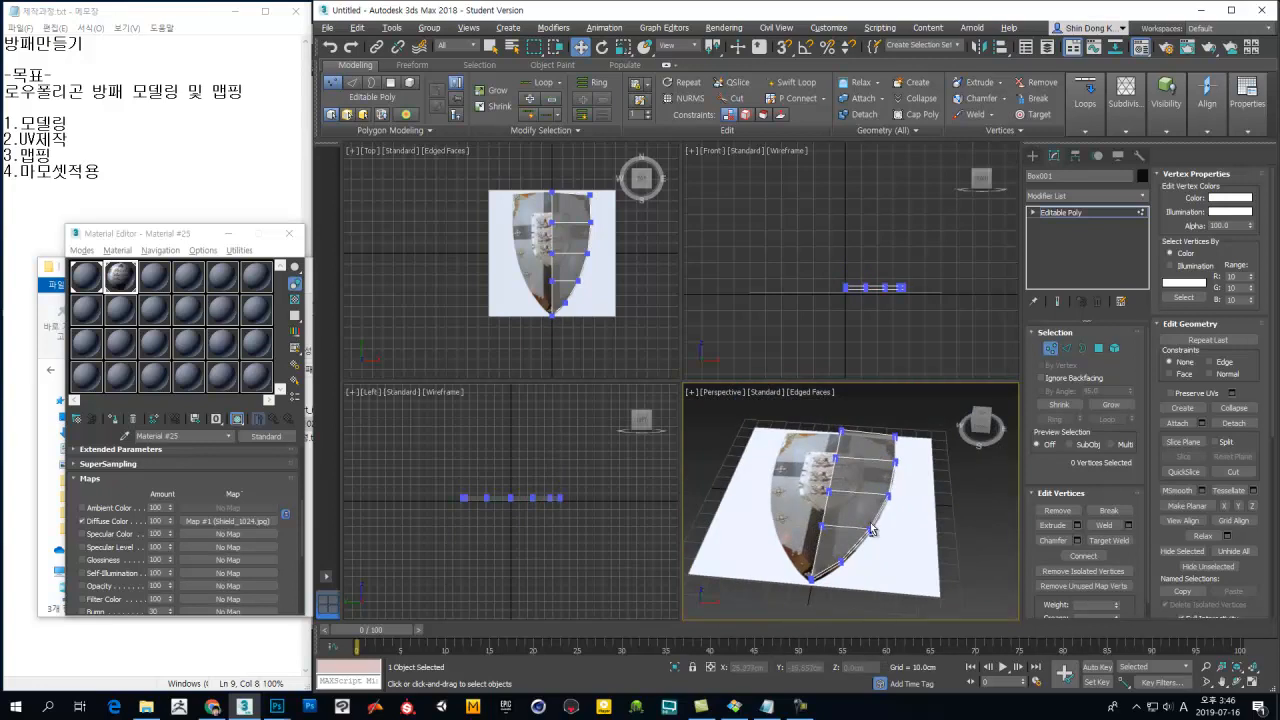
{"action": "key", "text": "alt+w"}
{"action": "middle_click_drag", "start_coordinate": [805, 482], "coordinate": [831, 493], "text": "alt"}
{"action": "left_click", "coordinate": [1051, 349]}
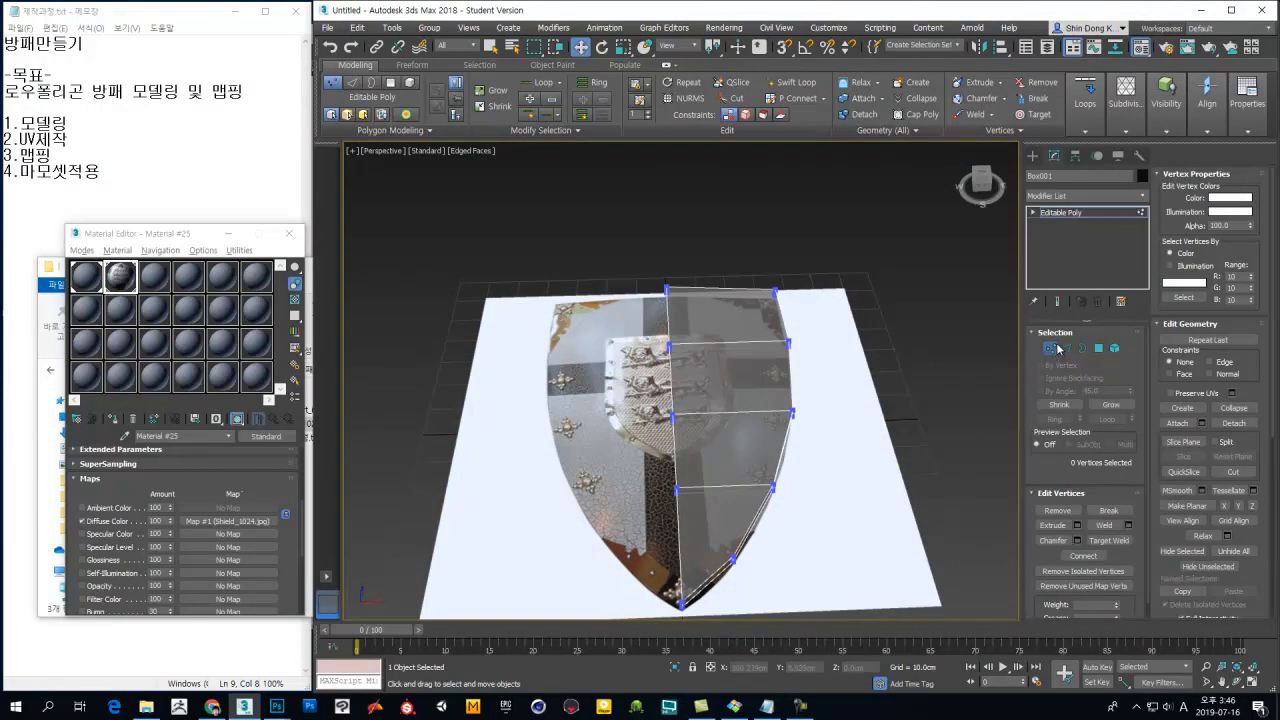
Step: Apply a Symmetry modifier with X as mirror axis to complete the half shield
{"action": "left_click", "coordinate": [1143, 195]}
{"action": "left_click_drag", "start_coordinate": [1143, 247], "coordinate": [1149, 545]}
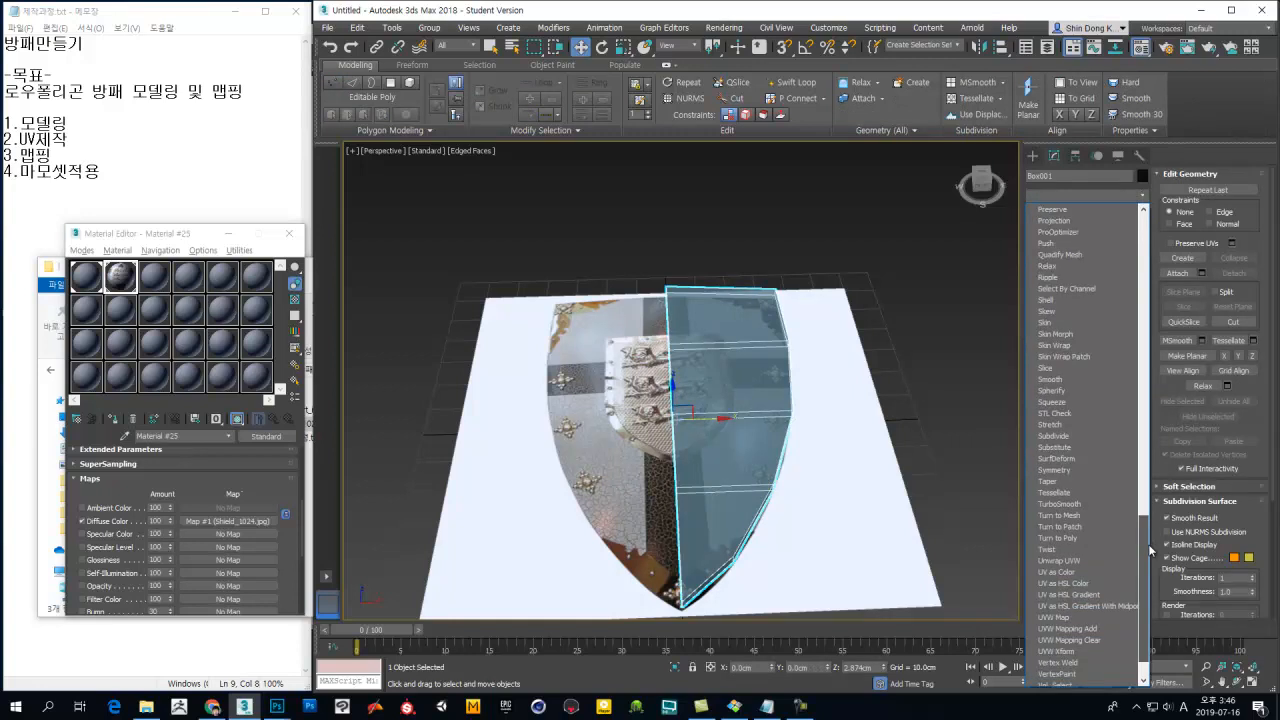
{"action": "left_click", "coordinate": [1057, 470]}
{"action": "middle_click_drag", "start_coordinate": [738, 417], "coordinate": [884, 400], "text": "alt"}
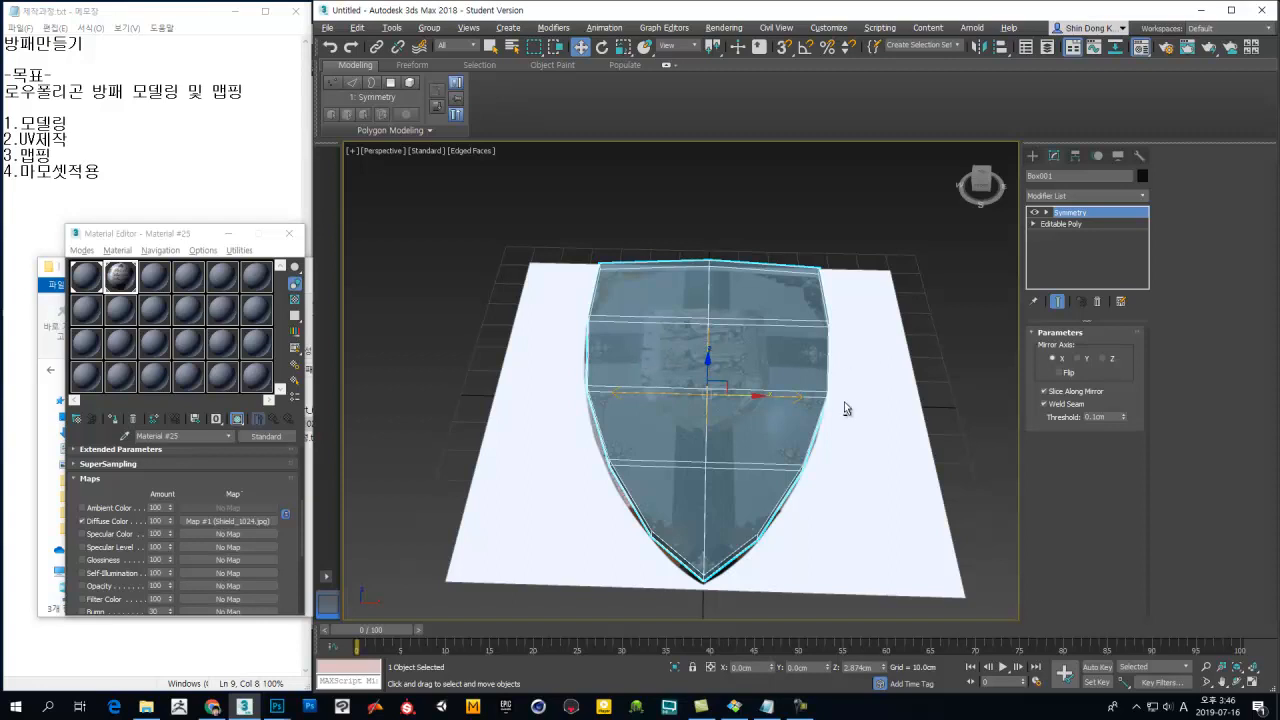
{"action": "middle_click_drag", "start_coordinate": [849, 408], "coordinate": [825, 403], "text": "alt"}
Step: Try shifting the Symmetry modifier's mirror plane along X to about -9 cm
{"action": "left_click", "coordinate": [1046, 212]}
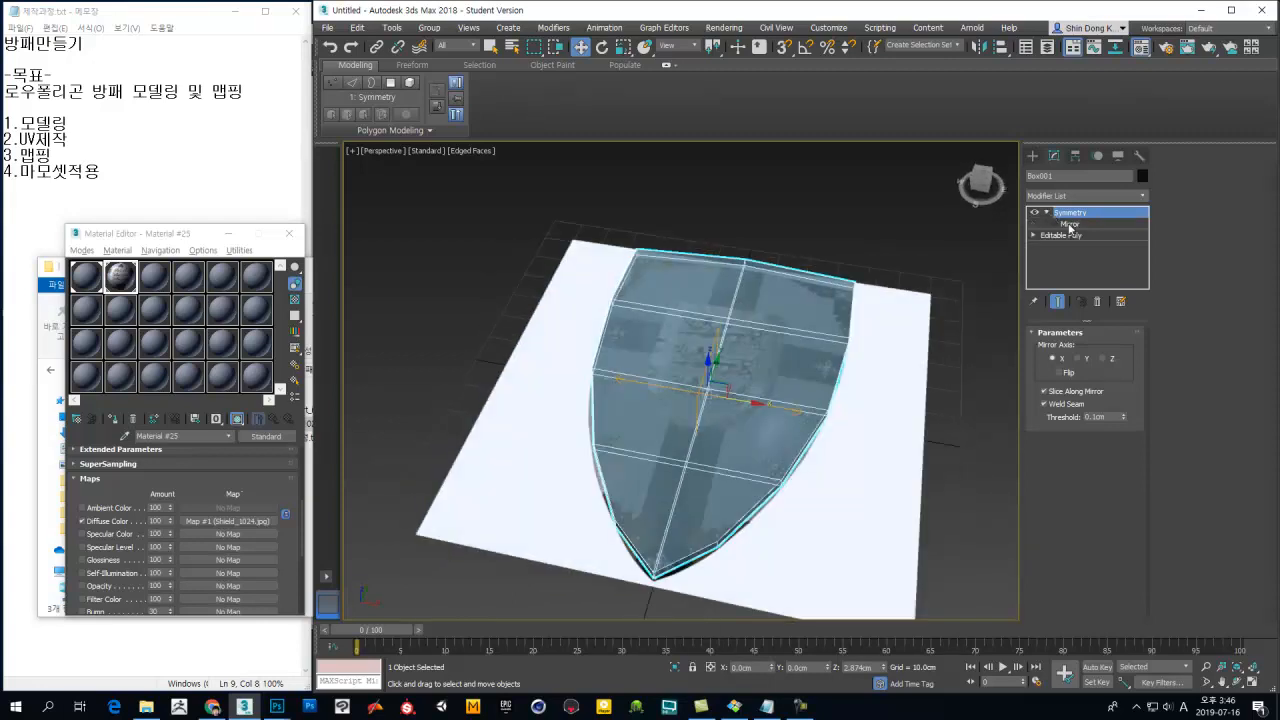
{"action": "left_click", "coordinate": [1068, 224]}
{"action": "left_click_drag", "start_coordinate": [738, 398], "coordinate": [698, 407]}
{"action": "mouse_move", "coordinate": [721, 424]}
{"action": "middle_mouse_down", "text": "alt"}
{"action": "mouse_move", "coordinate": [716, 396]}
{"action": "mouse_move", "coordinate": [720, 419]}
{"action": "middle_mouse_up", "text": "alt"}
{"action": "key", "text": "1"}
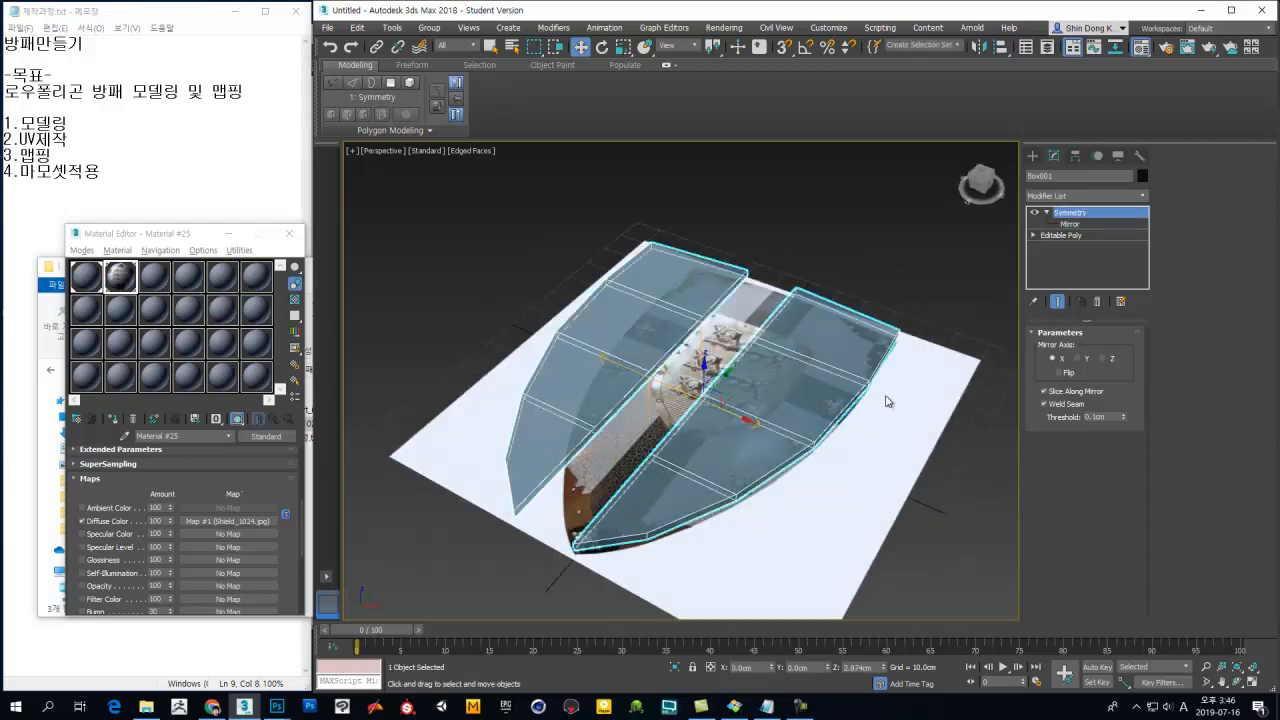
Step: Display the end result while editing the Editable Poly's vertices, then try moving two outer vertices along X and undo it
{"action": "left_click", "coordinate": [1123, 238]}
{"action": "key", "text": "1"}
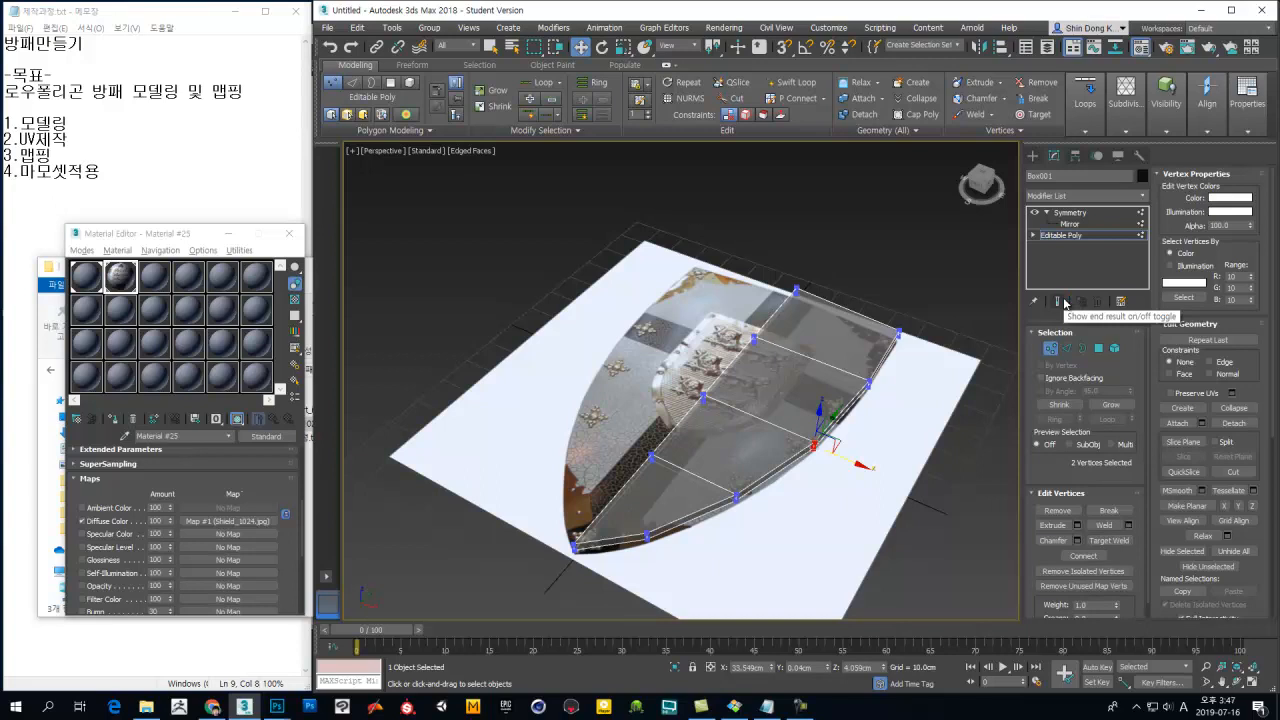
{"action": "left_click", "coordinate": [1063, 302]}
{"action": "left_click_drag", "start_coordinate": [834, 449], "coordinate": [872, 470]}
{"action": "key", "text": "ctrl+z"}
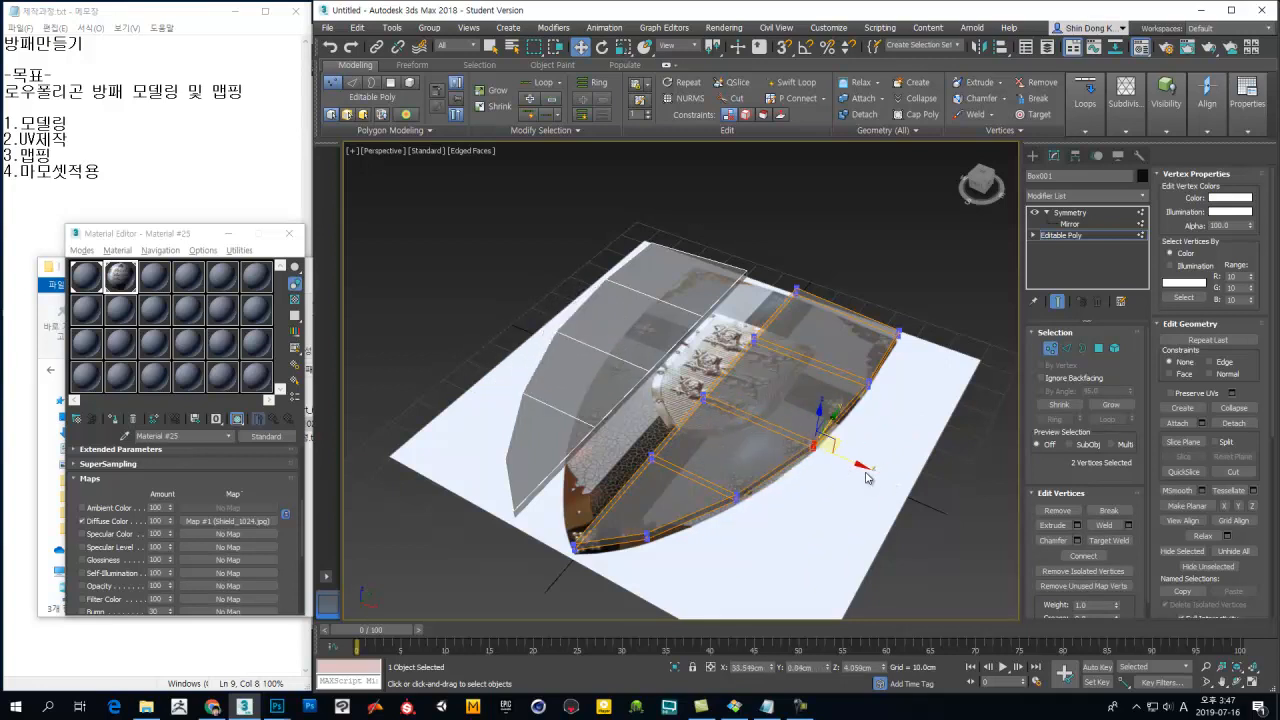
Step: Reset the Symmetry mirror plane's X position to 0 so both halves meet at the centre line
{"action": "left_click", "coordinate": [1069, 223]}
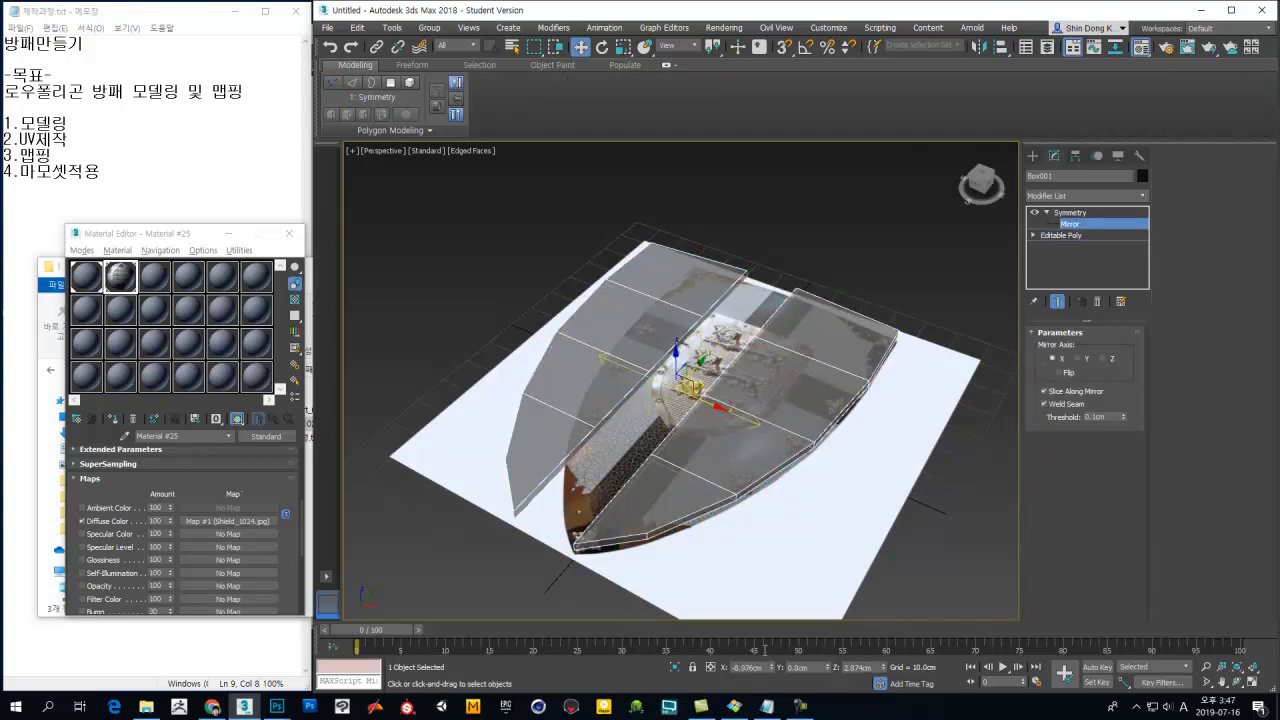
{"action": "right_click", "coordinate": [773, 667]}
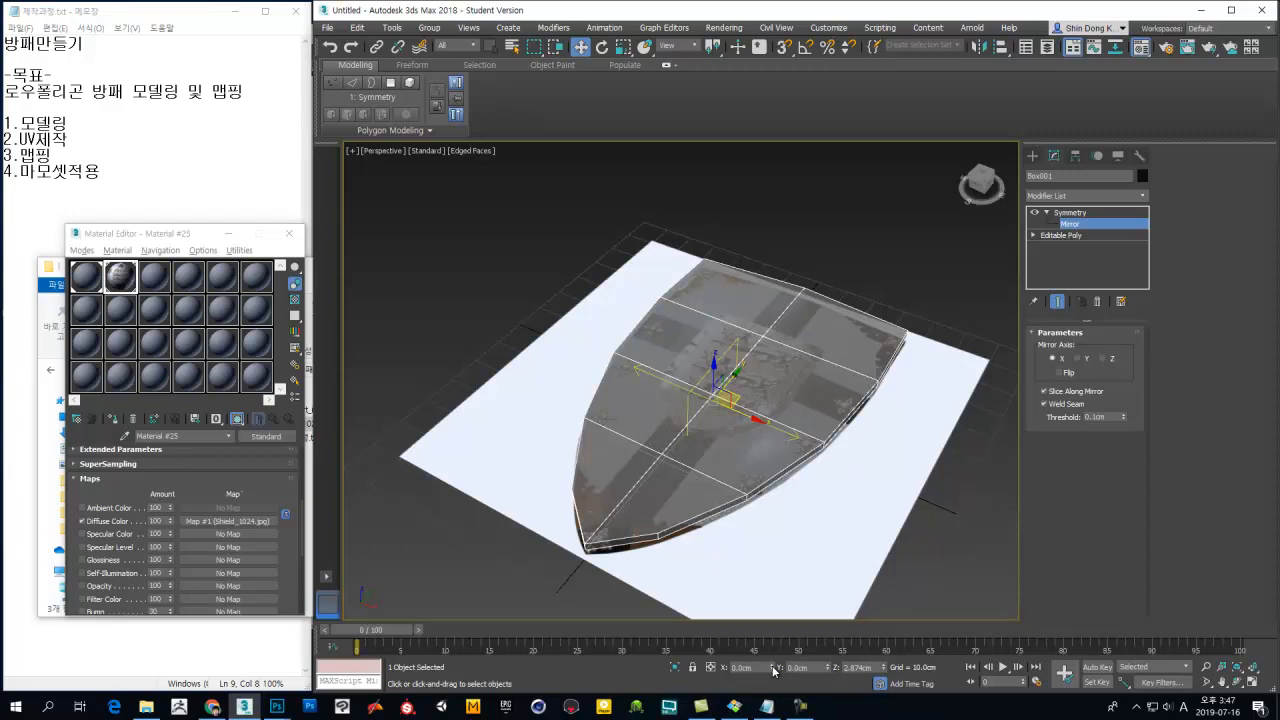
{"action": "right_click", "coordinate": [884, 671]}
{"action": "key", "text": "ctrl+z"}
{"action": "middle_click_drag", "start_coordinate": [820, 475], "coordinate": [747, 467], "text": "alt"}
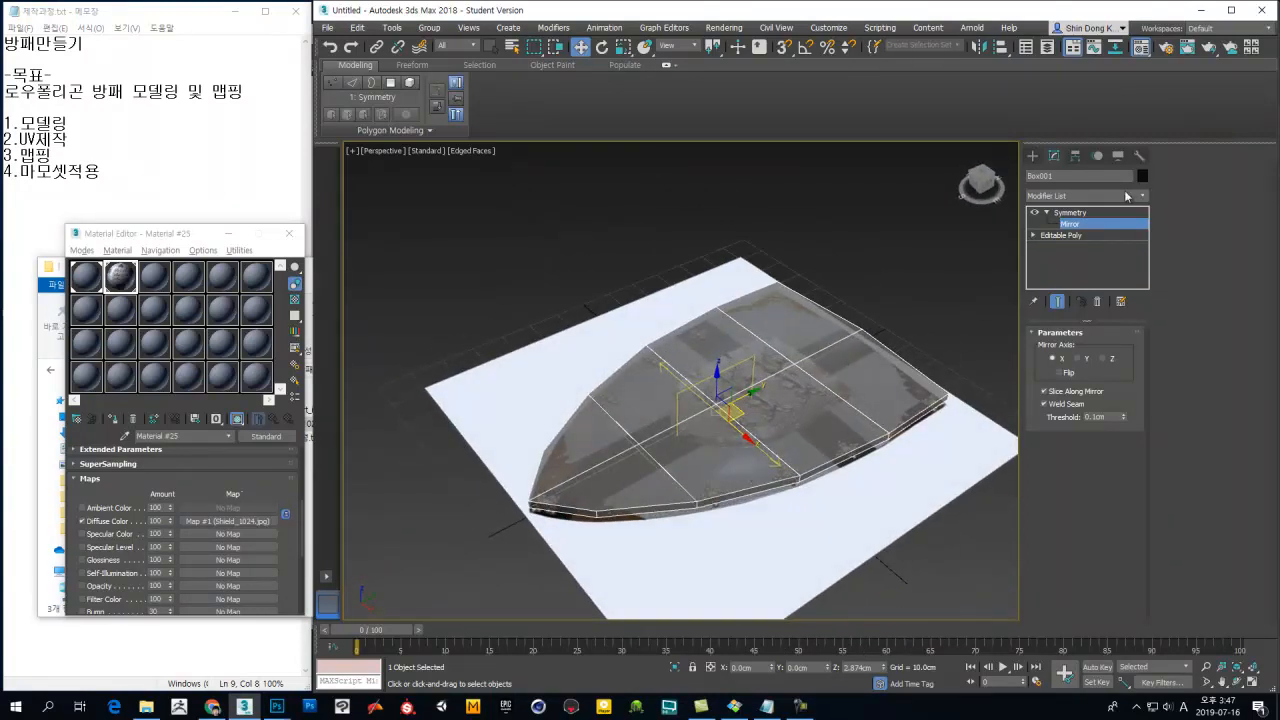
Step: Connect the crosswise edges of the Editable Poly half with a new lengthwise edge line midway between centre and outer rim
{"action": "left_click", "coordinate": [1080, 237]}
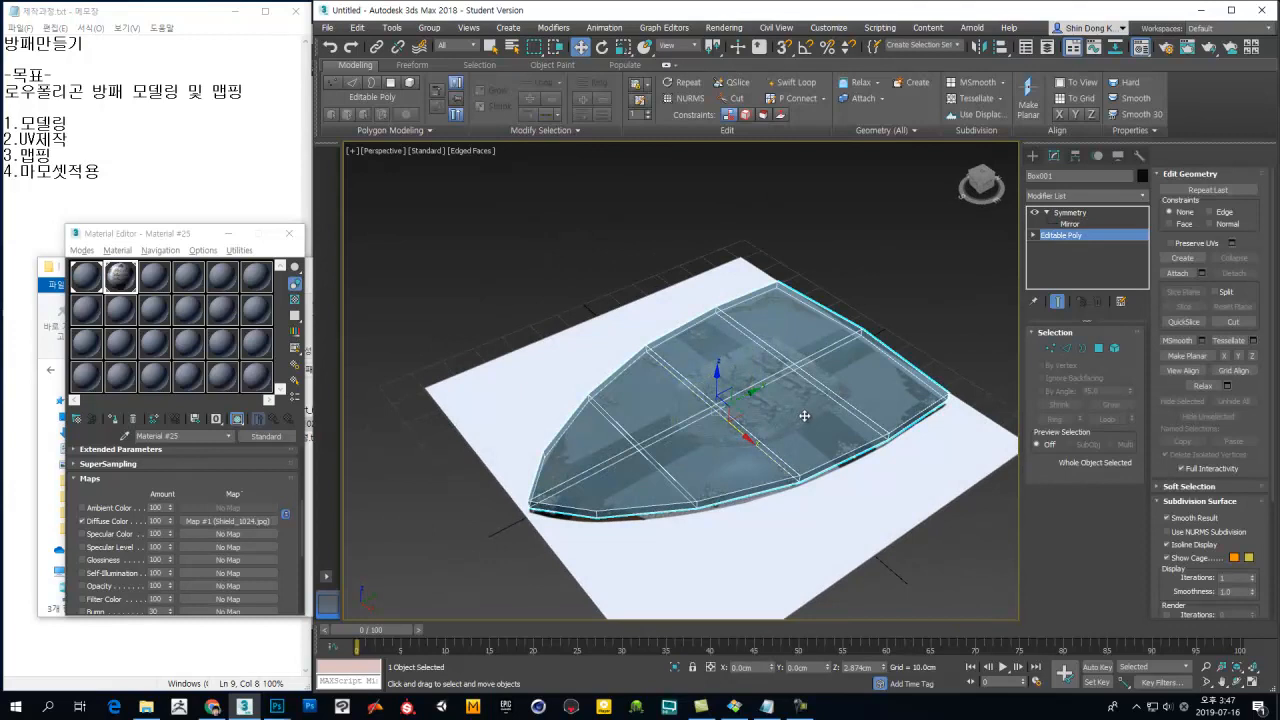
{"action": "key", "text": "2"}
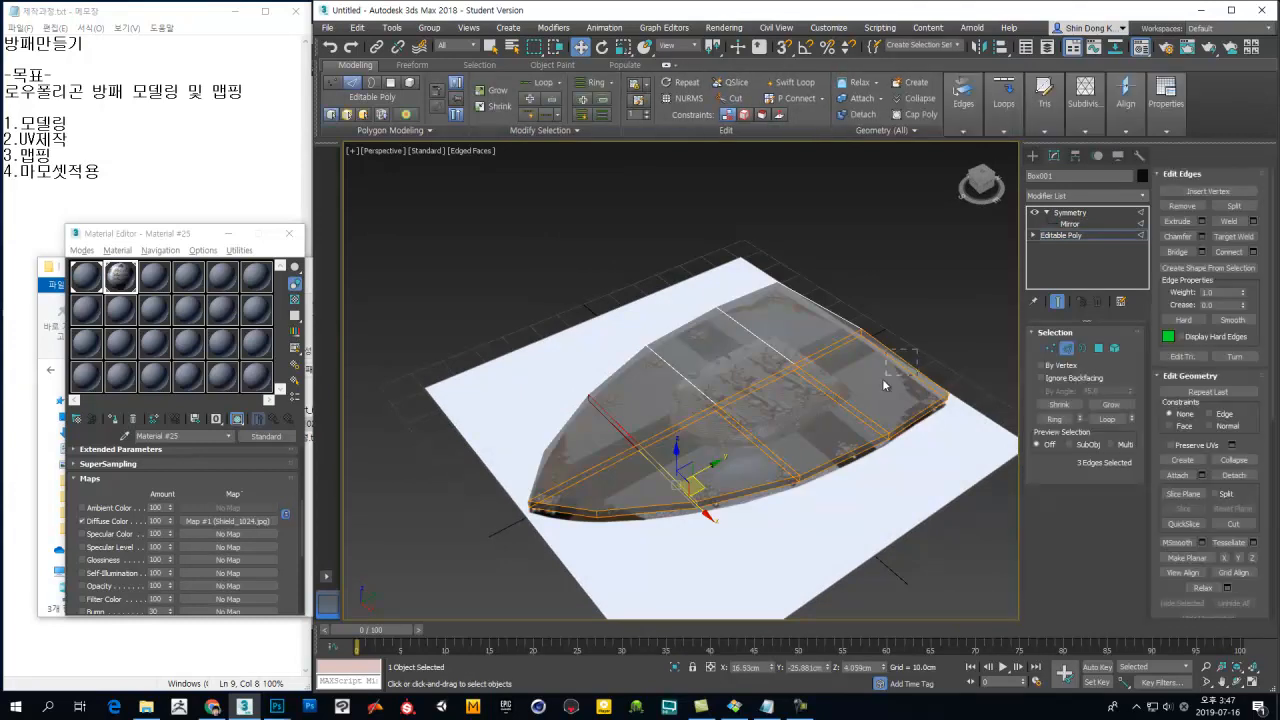
{"action": "left_click", "coordinate": [913, 360], "text": "ctrl"}
{"action": "left_click_drag", "start_coordinate": [745, 451], "coordinate": [648, 485], "text": "ctrl"}
{"action": "middle_click_drag", "start_coordinate": [724, 465], "coordinate": [874, 475], "text": "alt"}
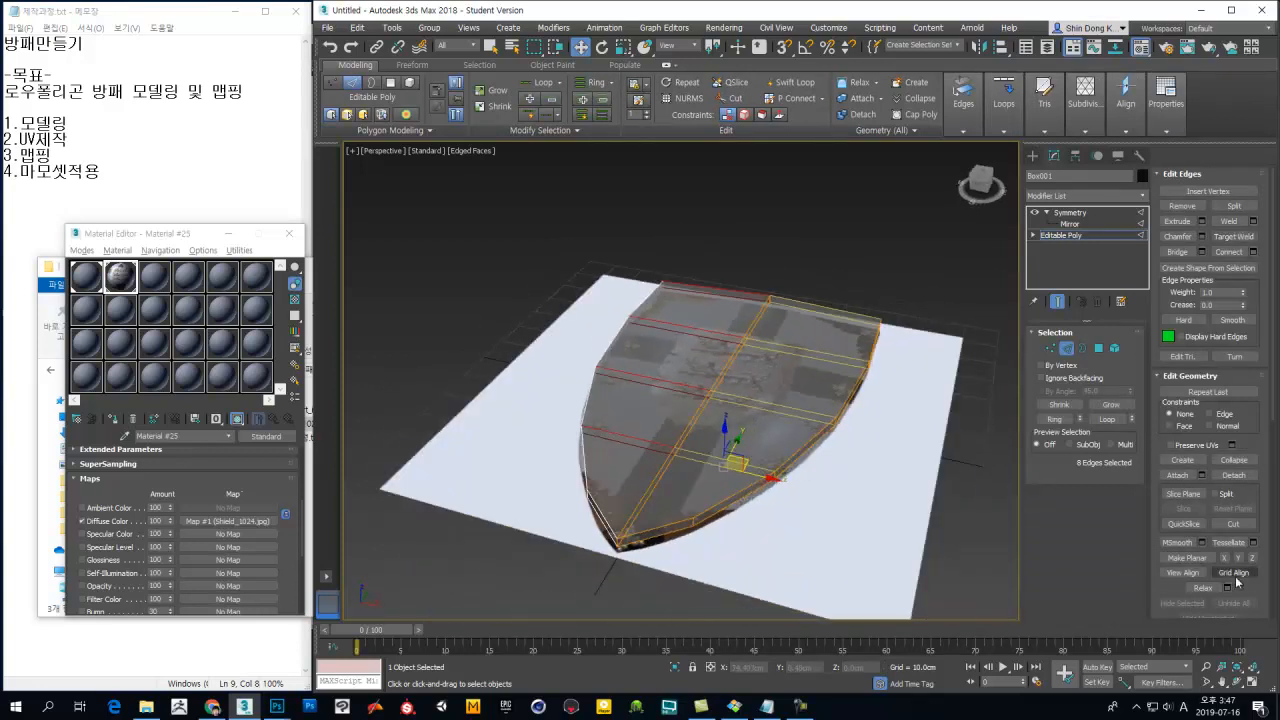
{"action": "left_click", "coordinate": [1232, 254]}
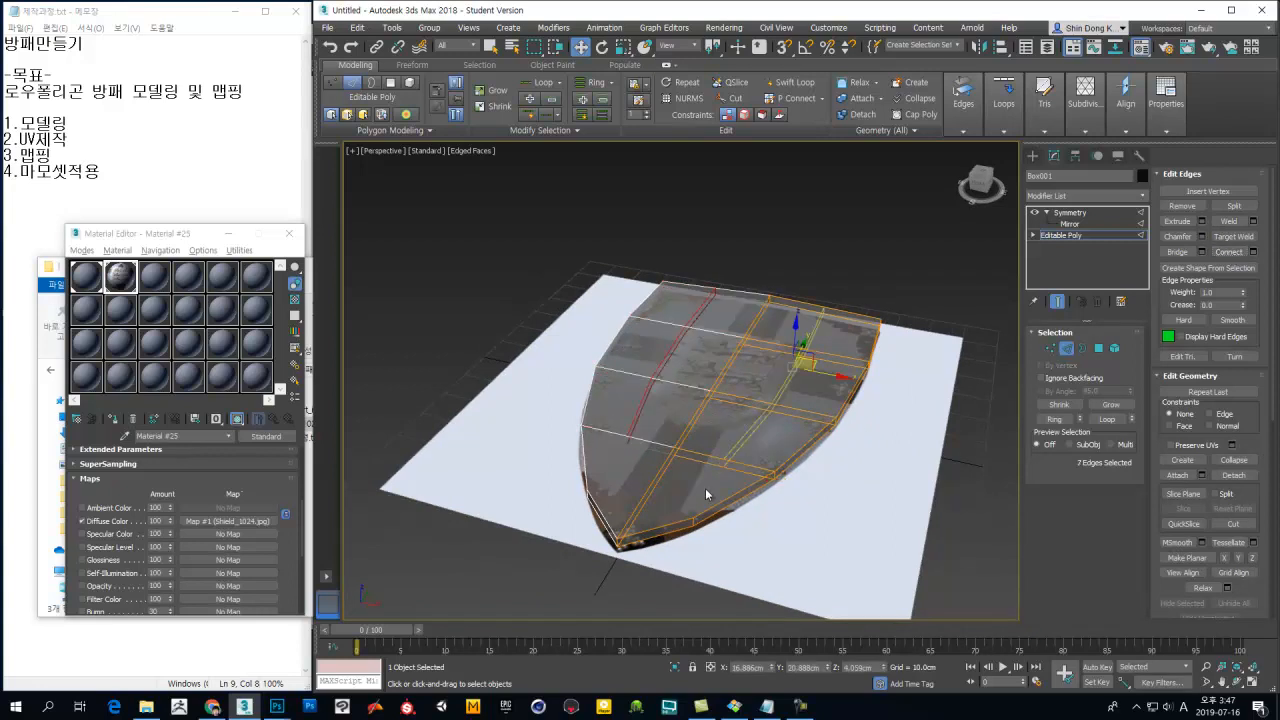
Step: Connect the lower end vertices of the new lengthwise line to the outer vertices near the tip, and leave Vertex mode
{"action": "key", "text": "1"}
{"action": "middle_click_drag", "start_coordinate": [715, 486], "coordinate": [789, 497], "text": "alt"}
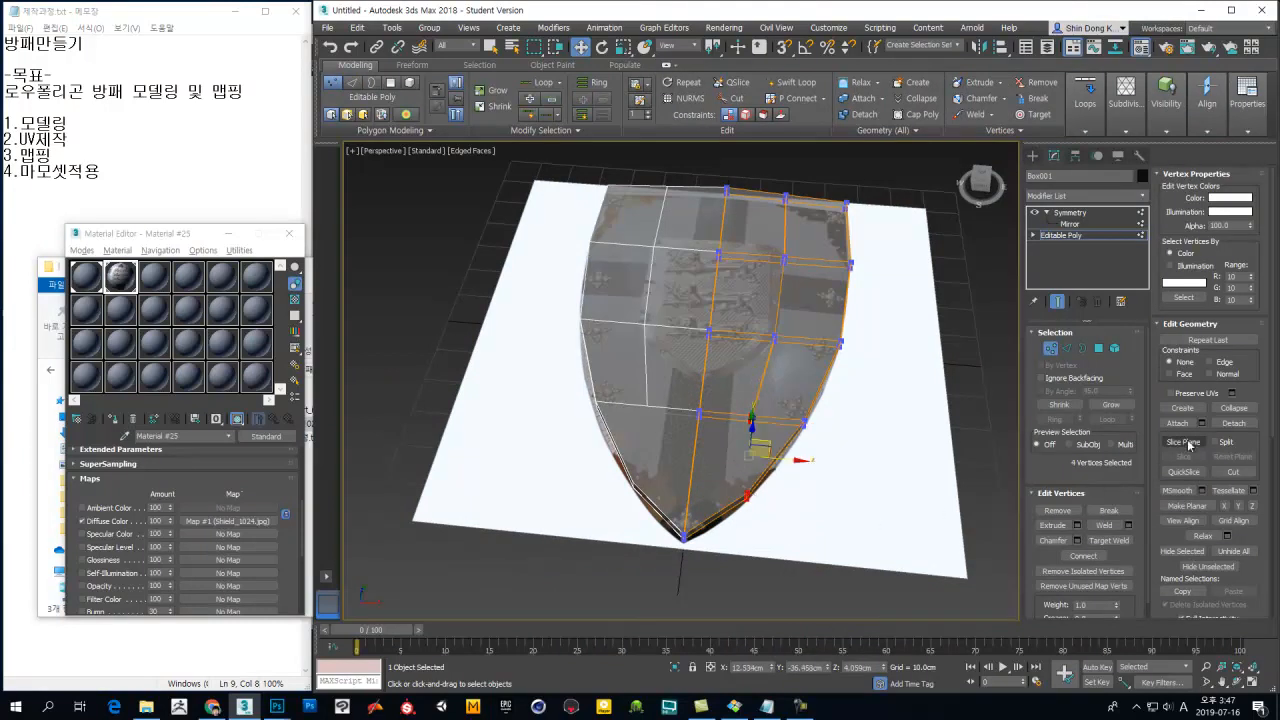
{"action": "left_click", "coordinate": [1097, 558]}
{"action": "middle_click_drag", "start_coordinate": [756, 533], "coordinate": [755, 418], "text": "alt"}
{"action": "middle_click_drag", "start_coordinate": [775, 337], "coordinate": [840, 505], "text": "alt"}
{"action": "left_click", "coordinate": [845, 514]}
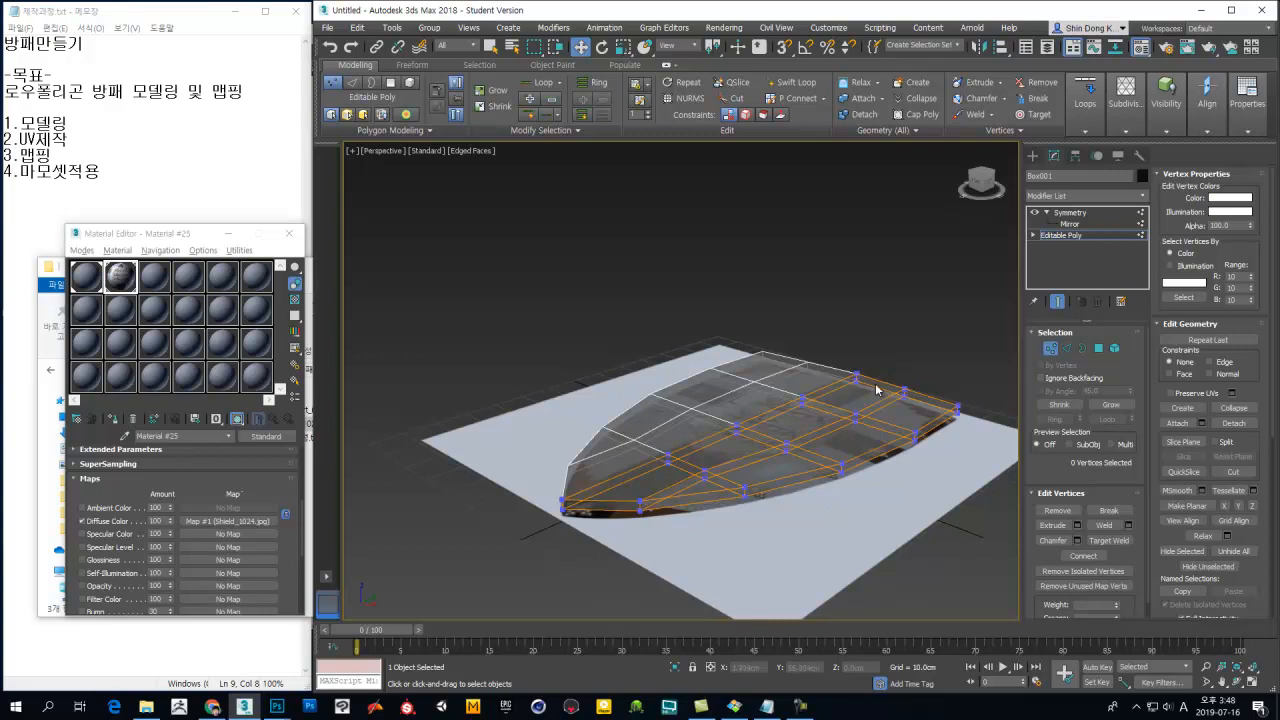
{"action": "middle_click_drag", "start_coordinate": [802, 467], "coordinate": [758, 531], "text": "alt"}
{"action": "left_click", "coordinate": [1050, 349]}
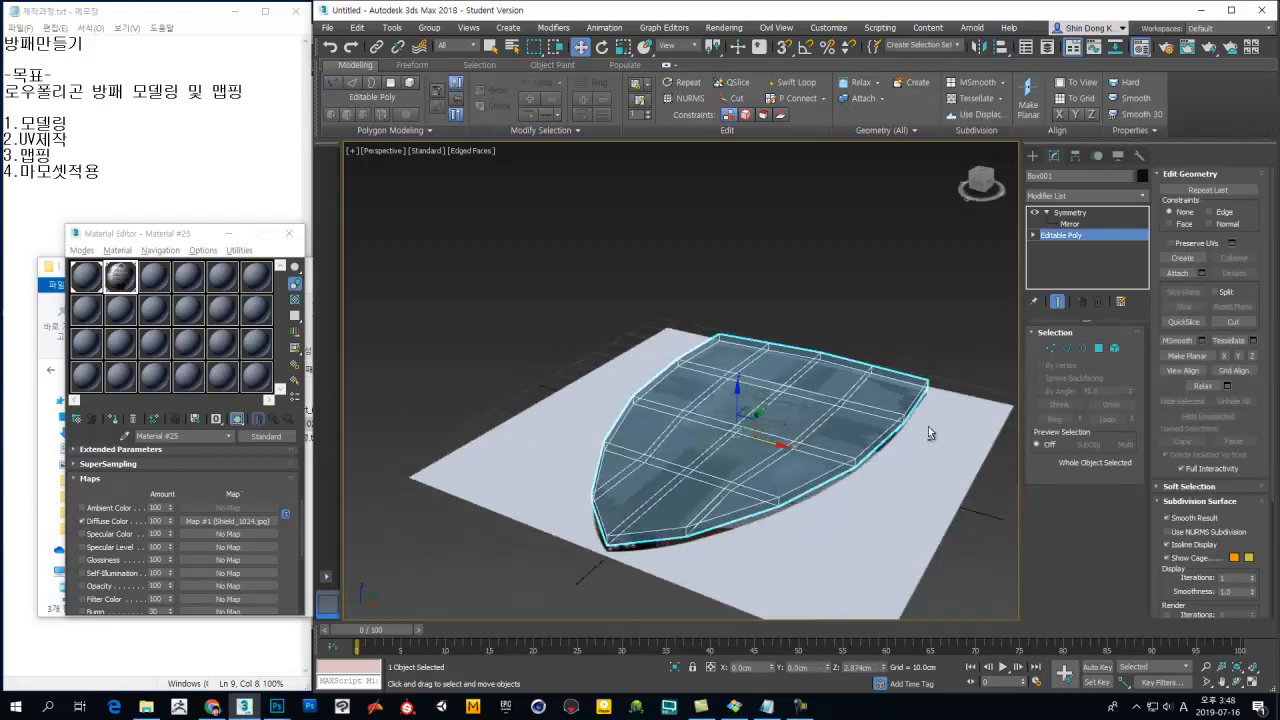
Step: Select the half shield as an element, apply an FFD 3x3x3 modifier beneath Symmetry and enter its Control Points level
{"action": "key", "text": "5"}
{"action": "left_click", "coordinate": [860, 414]}
{"action": "mouse_move", "coordinate": [860, 421]}
{"action": "middle_mouse_down", "text": "alt"}
{"action": "mouse_move", "coordinate": [858, 460]}
{"action": "mouse_move", "coordinate": [856, 411]}
{"action": "middle_mouse_up", "text": "alt"}
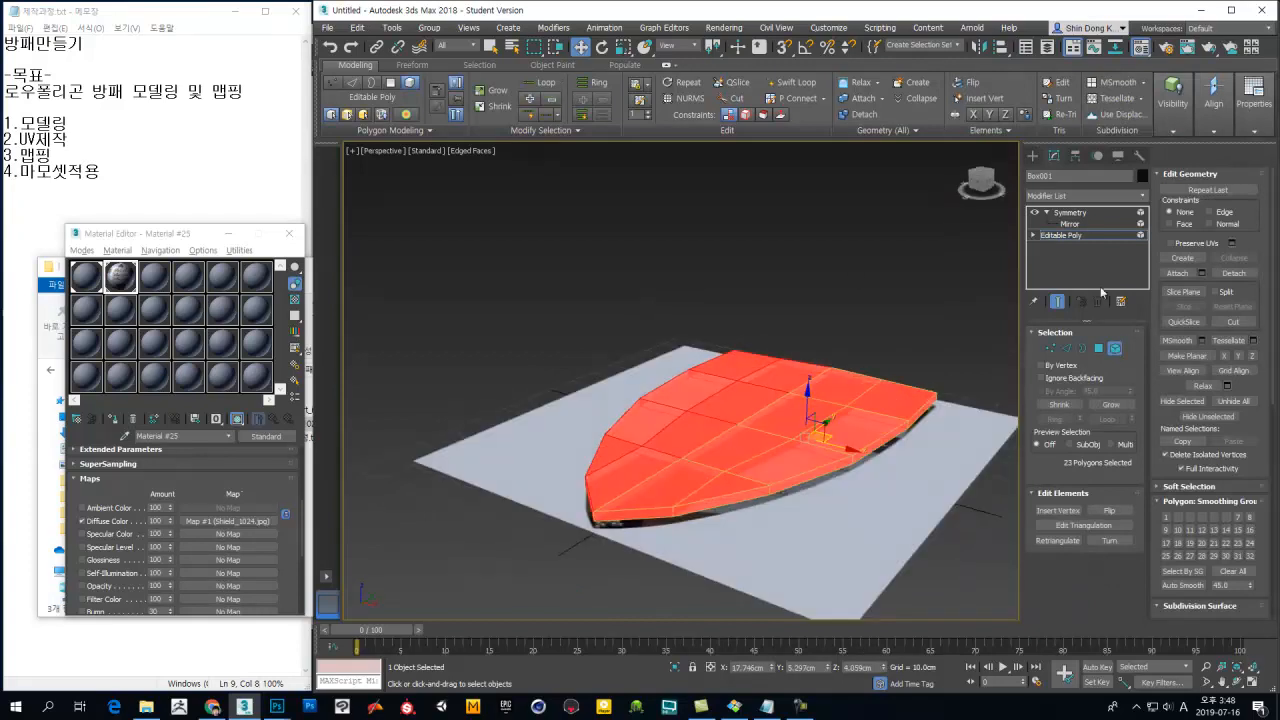
{"action": "left_click", "coordinate": [1143, 196]}
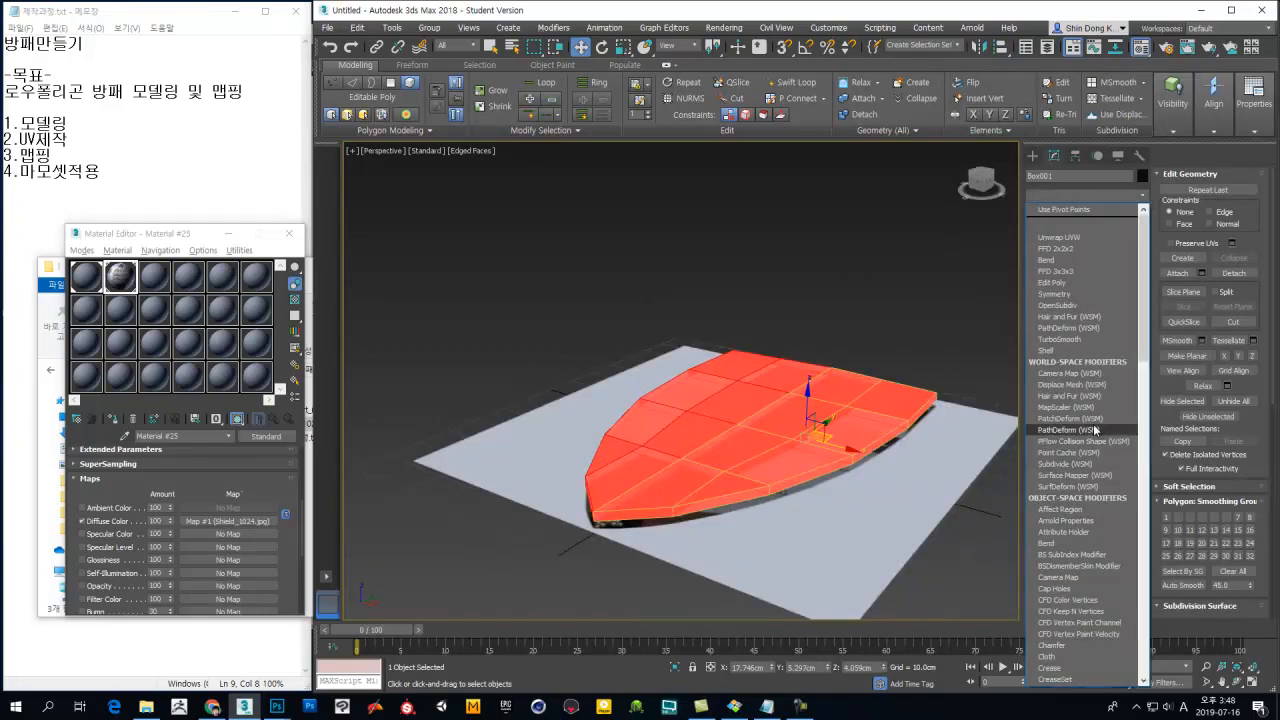
{"action": "left_click_drag", "start_coordinate": [1146, 351], "coordinate": [1138, 472]}
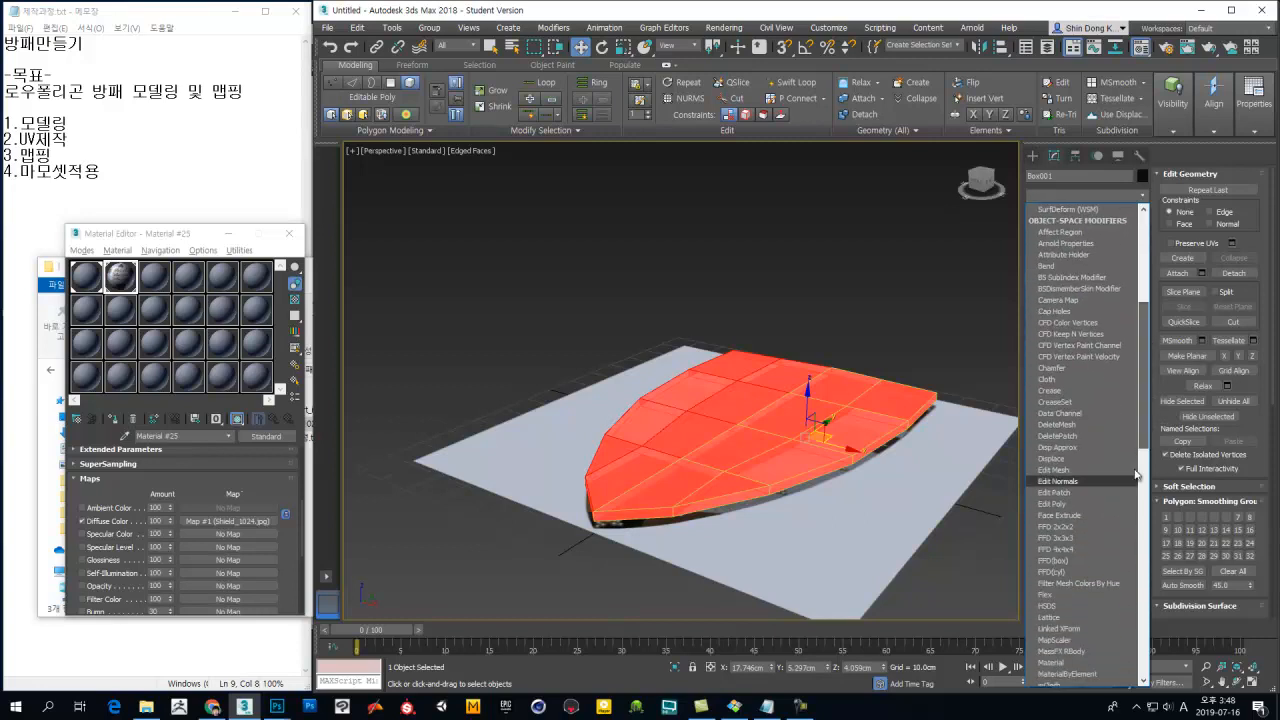
{"action": "left_click", "coordinate": [1057, 537]}
{"action": "middle_click_drag", "start_coordinate": [850, 380], "coordinate": [856, 458], "text": "alt"}
{"action": "left_click", "coordinate": [1046, 235]}
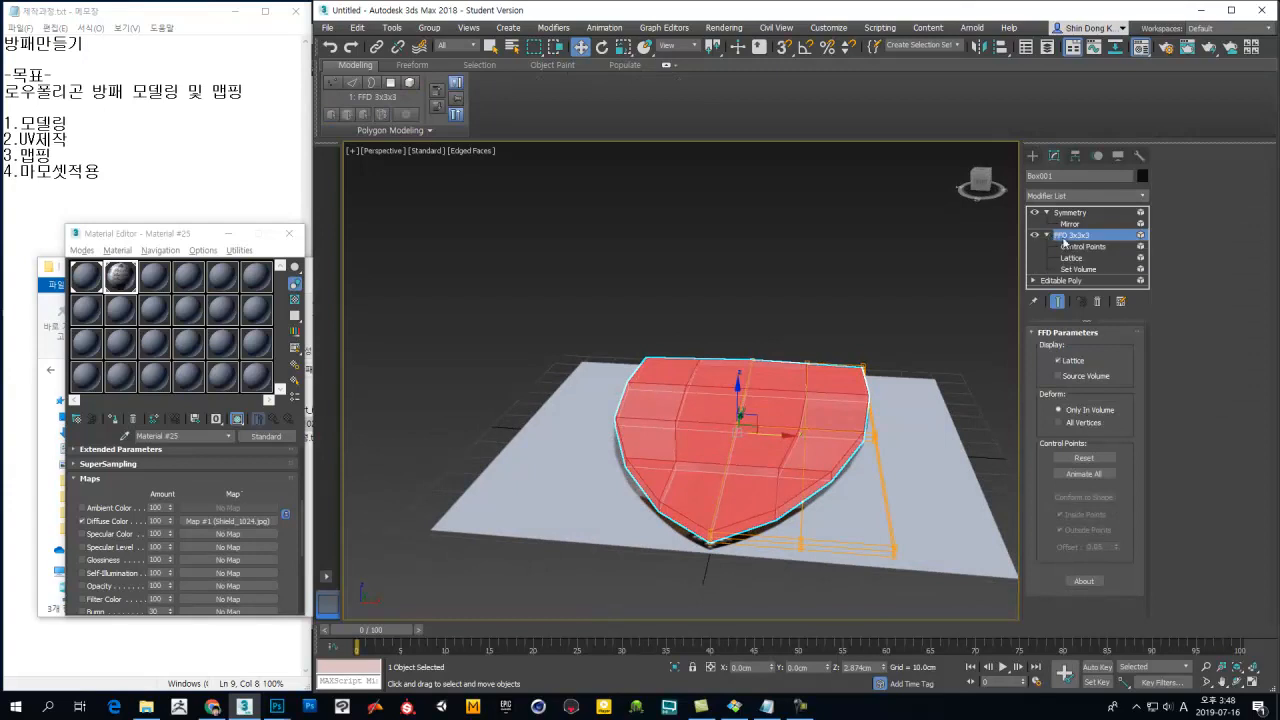
{"action": "left_click", "coordinate": [1082, 246]}
Step: Try raising the lattice's upper and middle control points on the centre line strongly along Z, and undo it
{"action": "mouse_move", "coordinate": [808, 366]}
{"action": "middle_mouse_down", "text": "alt"}
{"action": "mouse_move", "coordinate": [808, 396]}
{"action": "mouse_move", "coordinate": [805, 345]}
{"action": "middle_mouse_up", "text": "alt"}
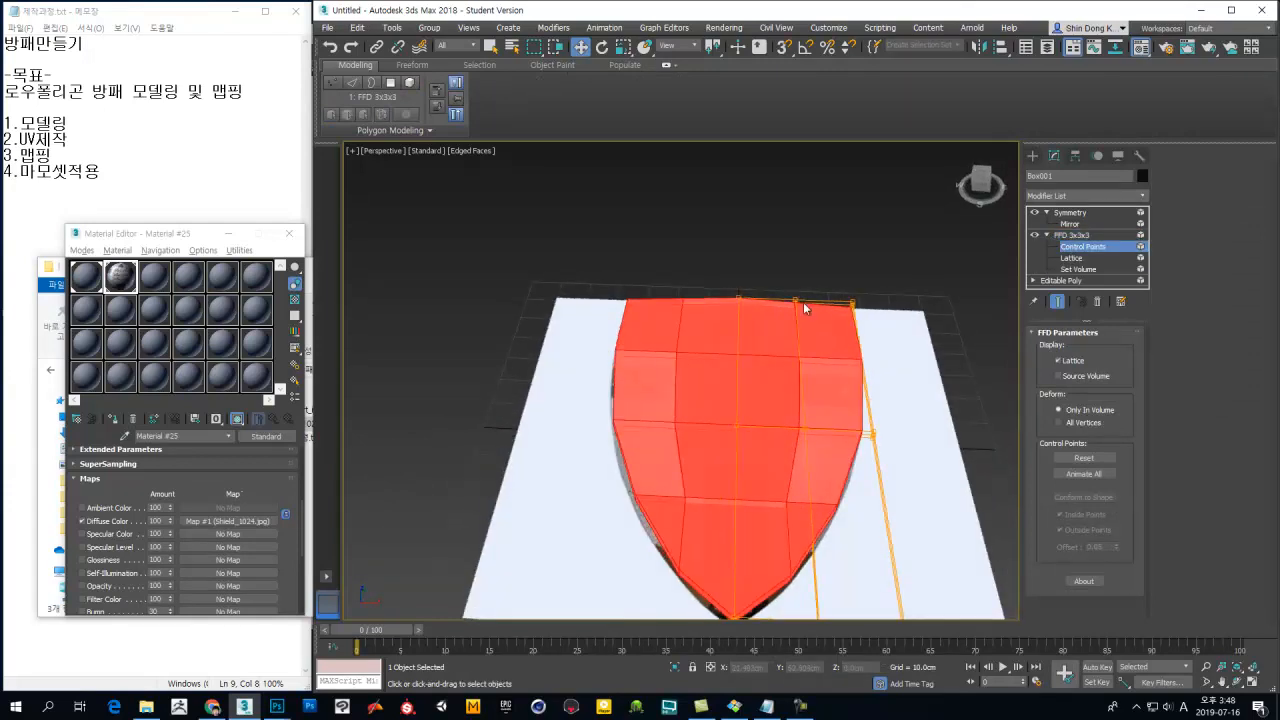
{"action": "left_click_drag", "start_coordinate": [690, 478], "coordinate": [692, 476]}
{"action": "middle_click_drag", "start_coordinate": [692, 476], "coordinate": [735, 418], "text": "alt"}
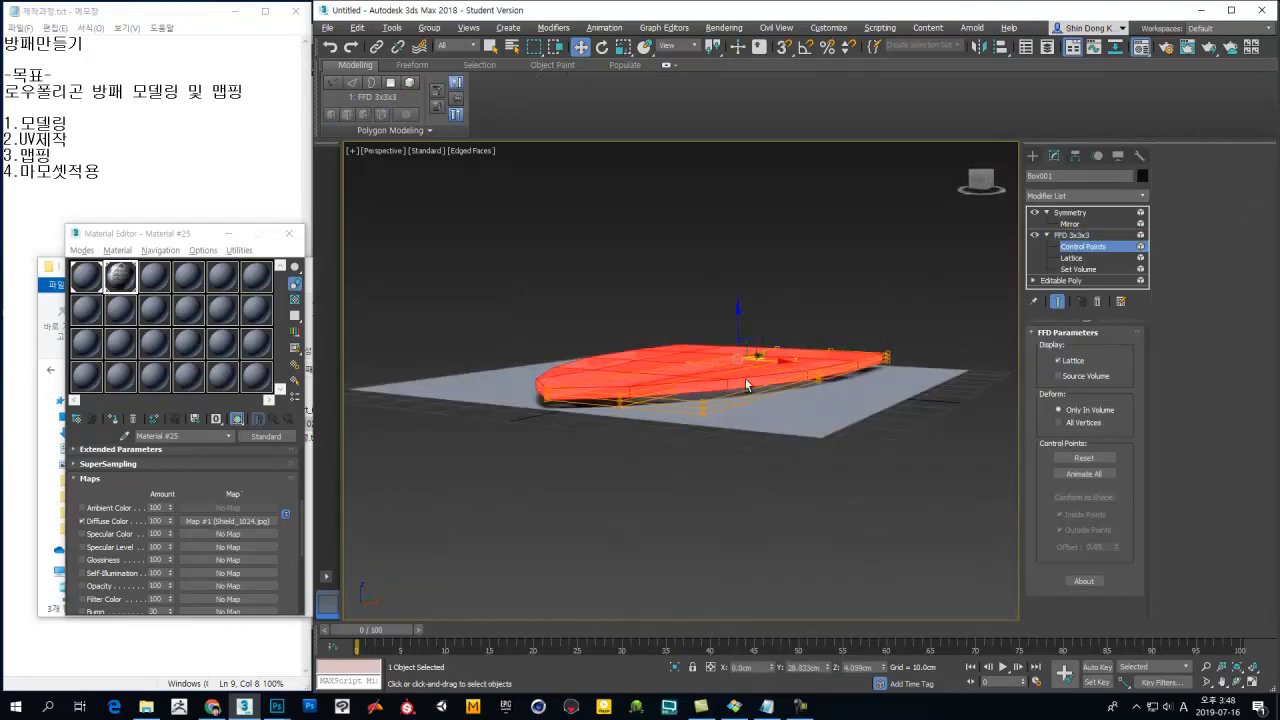
{"action": "left_click_drag", "start_coordinate": [741, 315], "coordinate": [740, 180]}
{"action": "middle_click_drag", "start_coordinate": [740, 180], "coordinate": [849, 364], "text": "alt"}
{"action": "key", "text": "ctrl+z"}
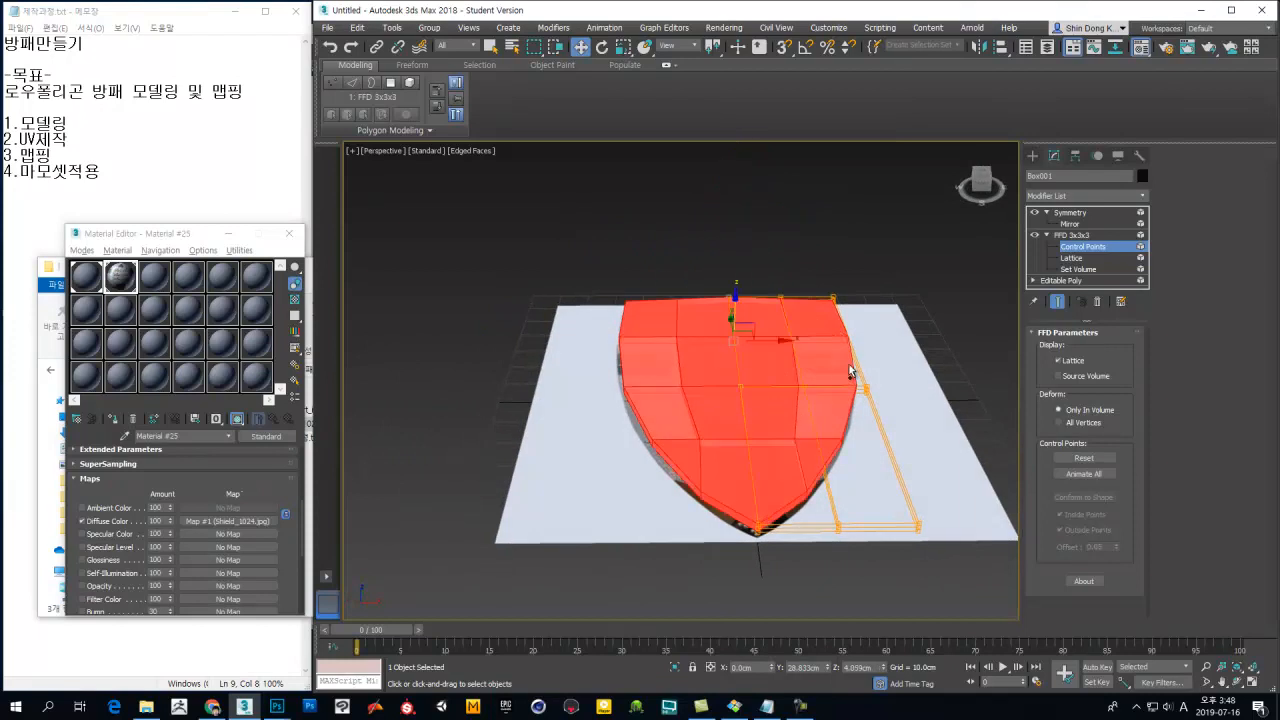
Step: Raise the control points of the centre and middle columns in the lattice's upper and middle rows to about Z 7.9 cm
{"action": "left_click_drag", "start_coordinate": [804, 276], "coordinate": [747, 334]}
{"action": "left_click_drag", "start_coordinate": [693, 411], "coordinate": [693, 411]}
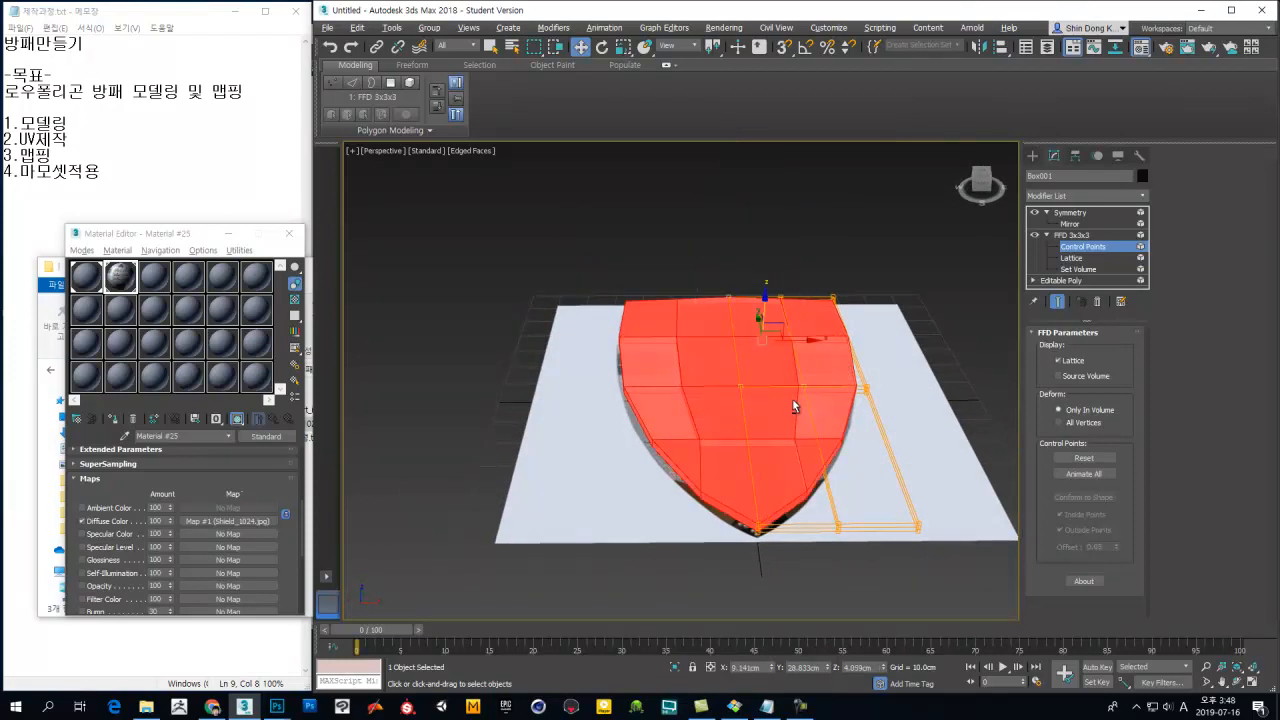
{"action": "middle_click_drag", "start_coordinate": [791, 392], "coordinate": [796, 342], "text": "alt"}
{"action": "middle_click_drag", "start_coordinate": [697, 437], "coordinate": [765, 309], "text": "alt"}
{"action": "left_click_drag", "start_coordinate": [765, 309], "coordinate": [764, 290]}
{"action": "middle_click_drag", "start_coordinate": [764, 290], "coordinate": [777, 322], "text": "alt"}
{"action": "mouse_move", "coordinate": [777, 322]}
{"action": "left_mouse_down"}
{"action": "mouse_move", "coordinate": [763, 271]}
{"action": "mouse_move", "coordinate": [766, 303]}
{"action": "left_mouse_up"}
{"action": "right_click", "coordinate": [766, 303]}
{"action": "middle_click_drag", "start_coordinate": [747, 353], "coordinate": [783, 335], "text": "alt"}
{"action": "left_click_drag", "start_coordinate": [763, 307], "coordinate": [763, 294]}
{"action": "middle_click_drag", "start_coordinate": [793, 336], "coordinate": [859, 347], "text": "alt"}
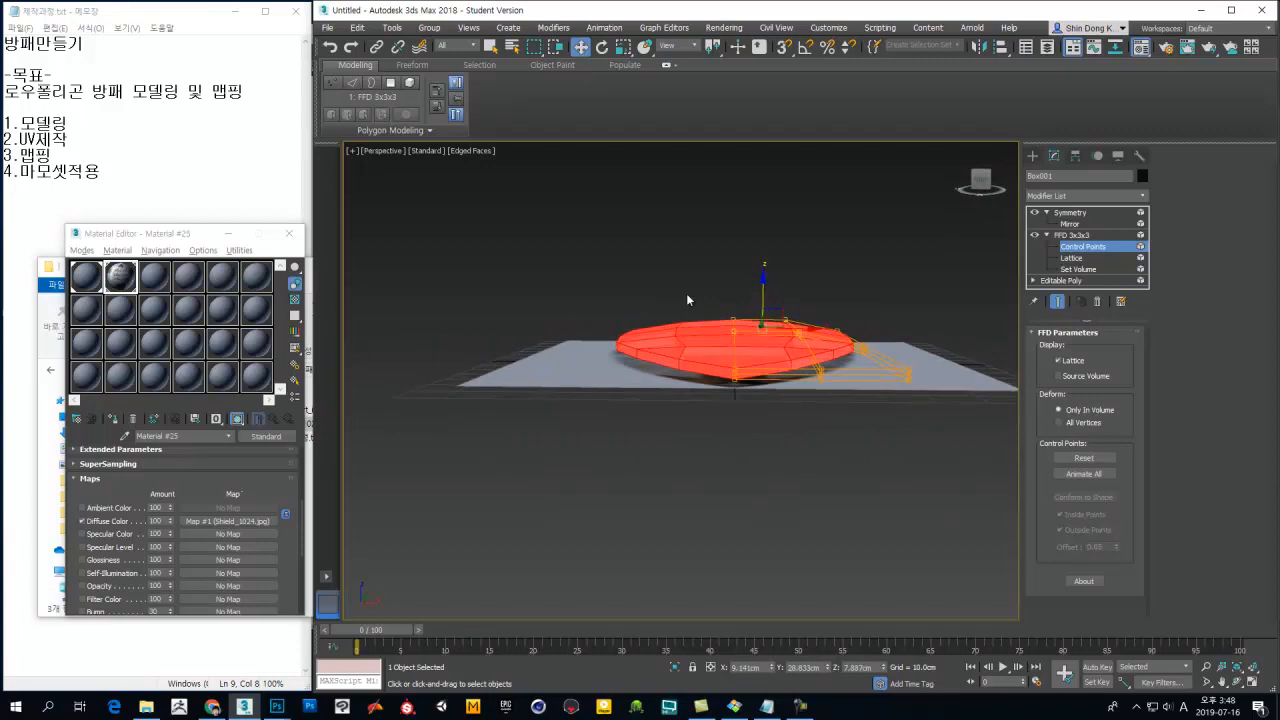
Step: Raise the centre-line control points further, and lift the middle column's upper and middle points to about Z 8.9 cm
{"action": "left_click", "coordinate": [733, 331]}
{"action": "left_click_drag", "start_coordinate": [735, 297], "coordinate": [735, 287]}
{"action": "middle_click_drag", "start_coordinate": [785, 353], "coordinate": [793, 412], "text": "alt"}
{"action": "left_click_drag", "start_coordinate": [755, 352], "coordinate": [755, 352]}
{"action": "middle_click_drag", "start_coordinate": [790, 380], "coordinate": [797, 352], "text": "alt"}
{"action": "left_click_drag", "start_coordinate": [797, 272], "coordinate": [800, 258]}
{"action": "middle_click_drag", "start_coordinate": [800, 258], "coordinate": [815, 395], "text": "alt"}
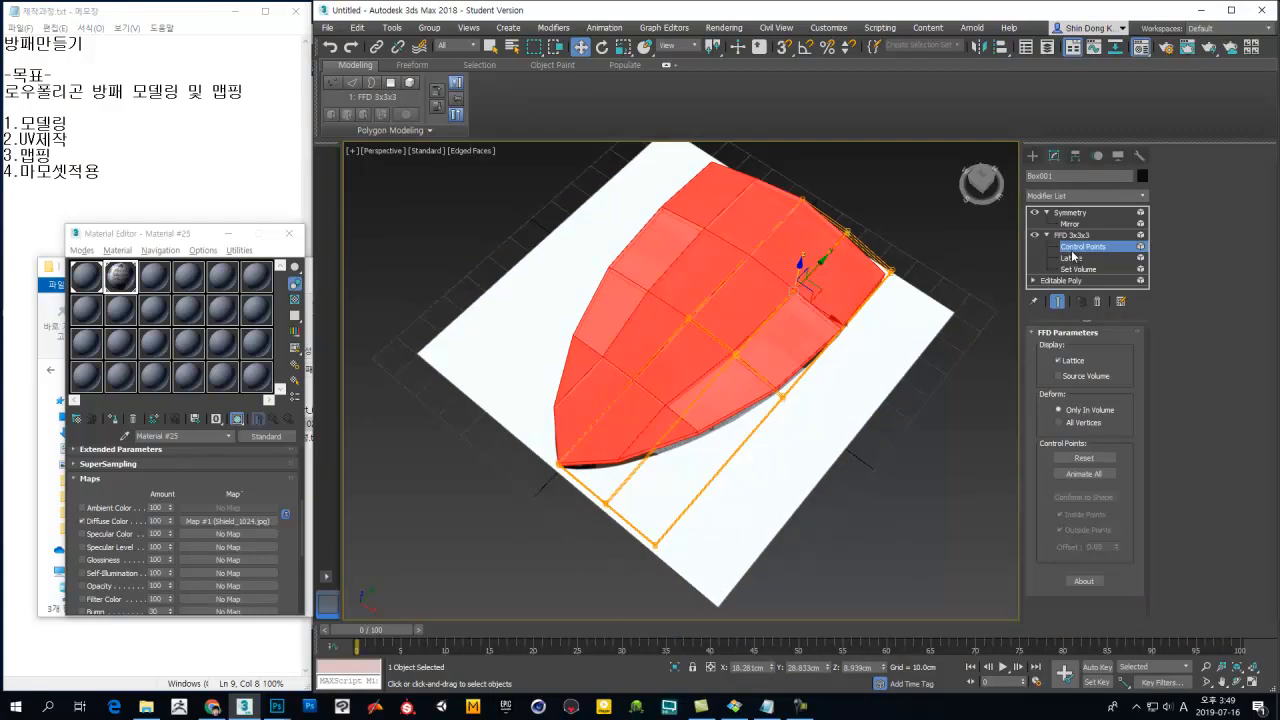
Step: Collapse the FFD 3x3x3 modifier into the Editable Poly base, keeping Symmetry above it
{"action": "left_click", "coordinate": [1063, 237]}
{"action": "left_click", "coordinate": [1047, 235]}
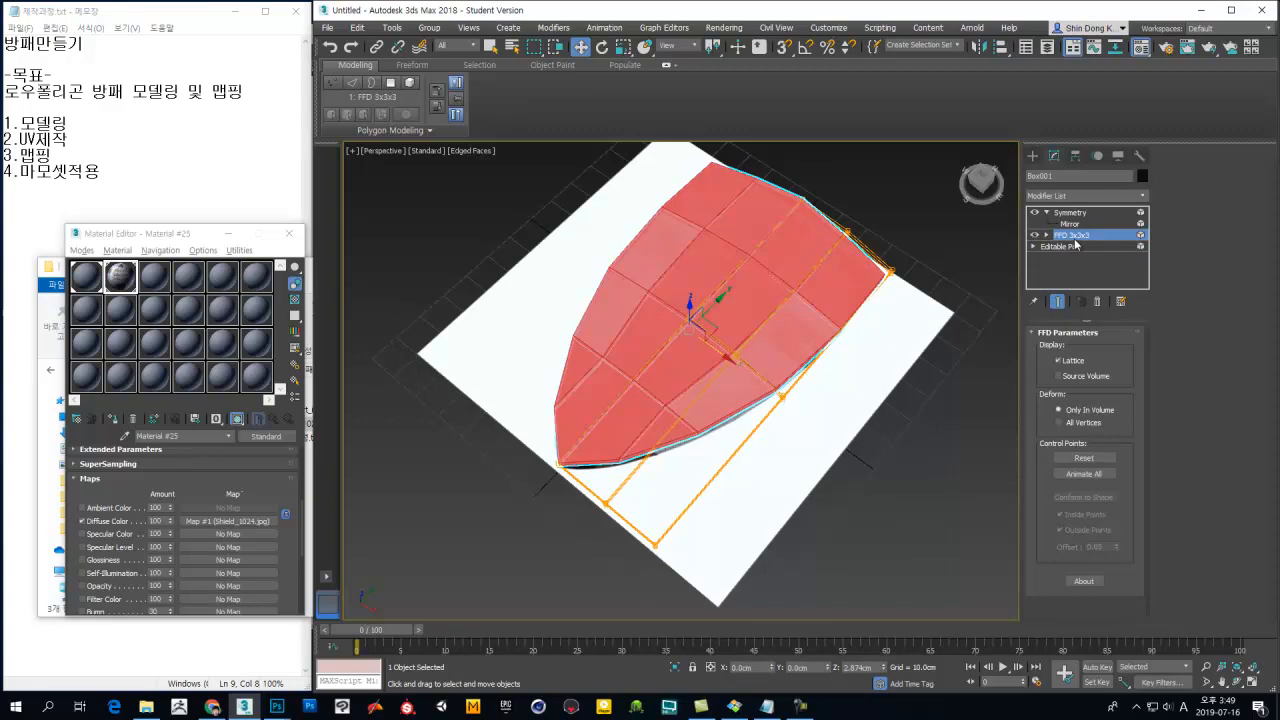
{"action": "right_click", "coordinate": [1075, 240]}
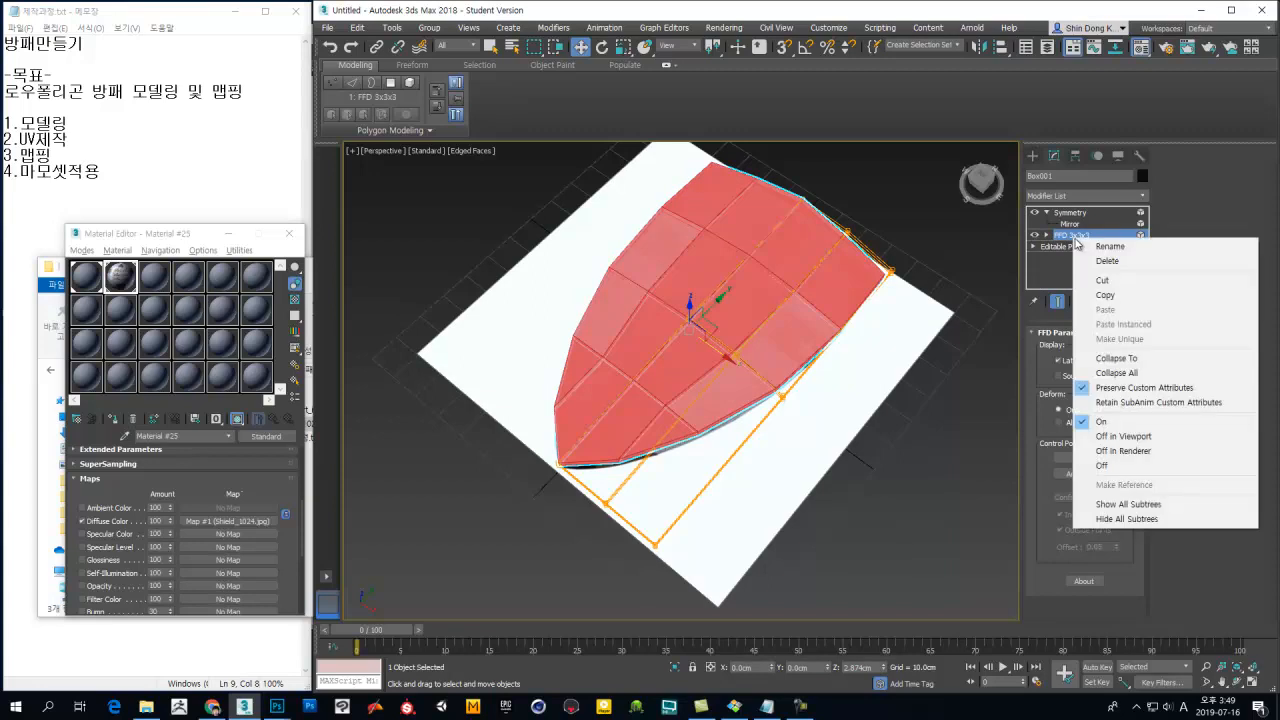
{"action": "left_click", "coordinate": [1118, 359]}
{"action": "left_click", "coordinate": [858, 414]}
Step: Check the curved shield at the Symmetry and Editable Poly levels, and activate the Editable Poly's Polygon level
{"action": "left_click", "coordinate": [1061, 235]}
{"action": "middle_click_drag", "start_coordinate": [843, 325], "coordinate": [869, 328], "text": "alt"}
{"action": "left_click", "coordinate": [1070, 212]}
{"action": "mouse_move", "coordinate": [803, 357]}
{"action": "middle_mouse_down", "text": "alt"}
{"action": "mouse_move", "coordinate": [846, 357]}
{"action": "mouse_move", "coordinate": [793, 352]}
{"action": "mouse_move", "coordinate": [808, 289]}
{"action": "mouse_move", "coordinate": [815, 348]}
{"action": "middle_mouse_up", "text": "alt"}
{"action": "left_click", "coordinate": [1060, 235]}
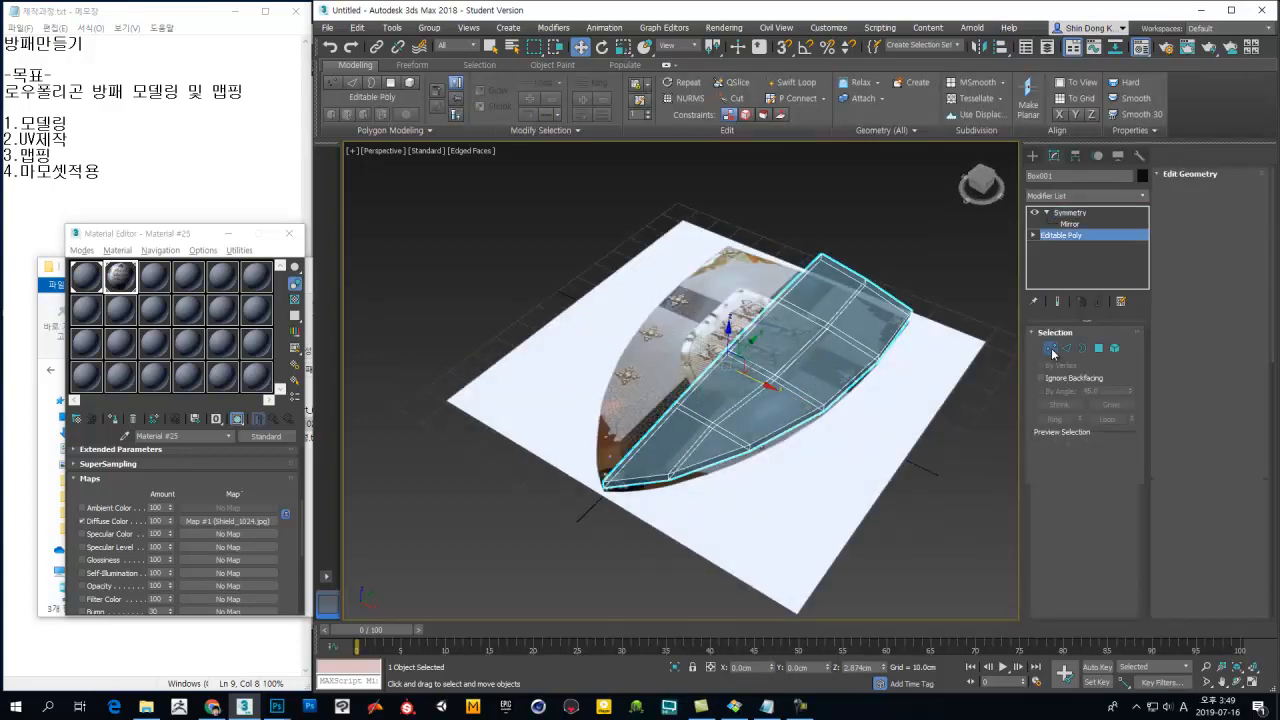
{"action": "left_click", "coordinate": [1051, 349]}
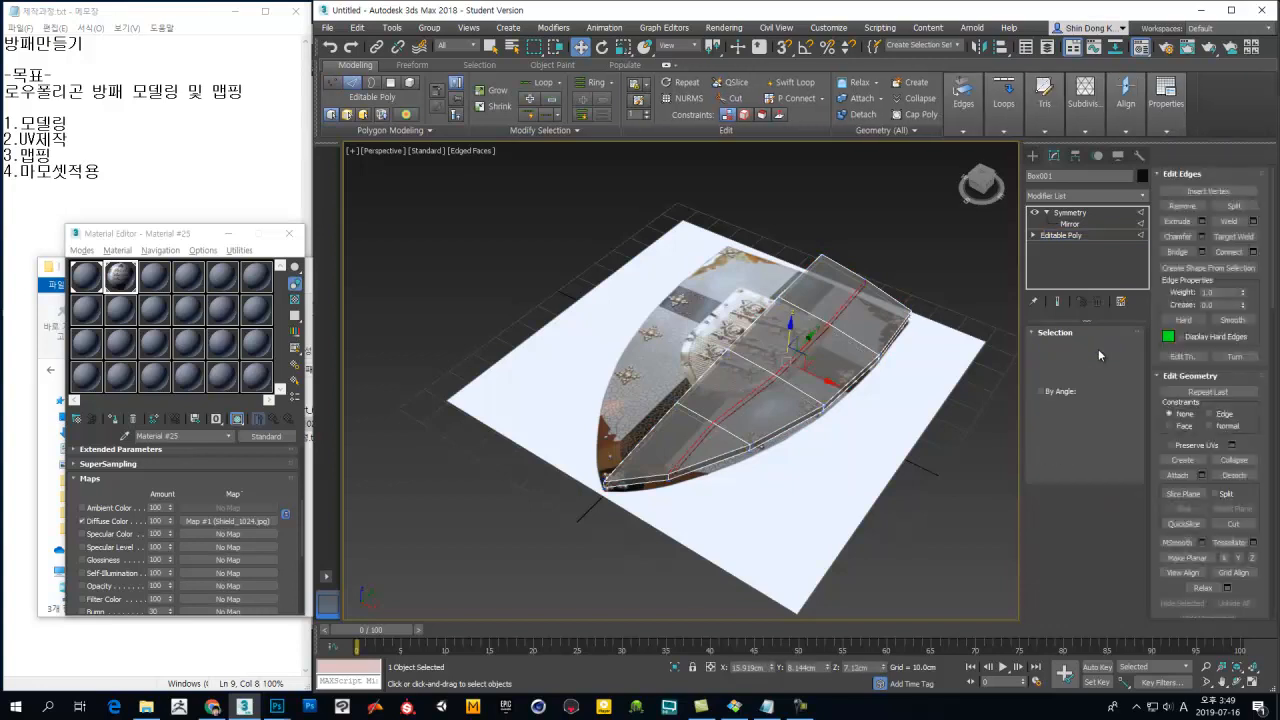
{"action": "left_click", "coordinate": [1098, 349]}
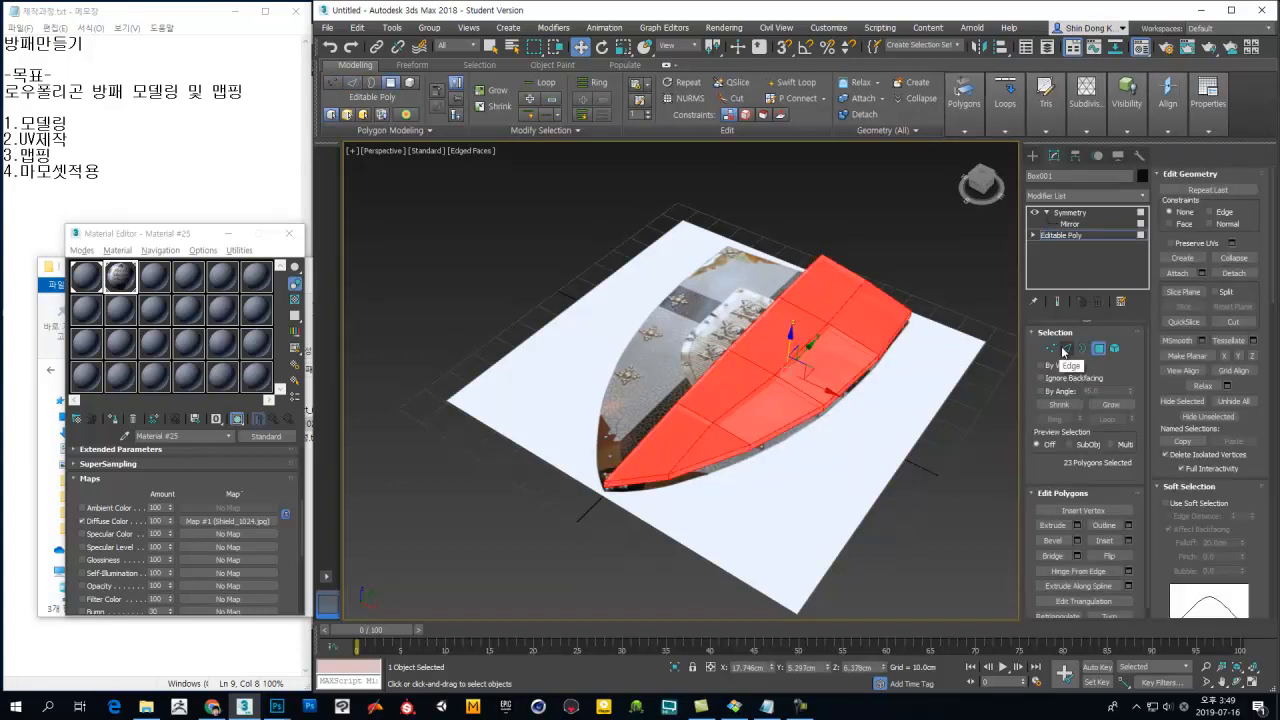
Step: Apply an Unwrap UVW modifier to the half shield beneath Symmetry and activate its Polygon sub-object level
{"action": "left_click", "coordinate": [1146, 199]}
{"action": "scroll", "coordinate": [1127, 472], "scroll_direction": "down", "scroll_amount": 10}
{"action": "scroll", "coordinate": [1133, 543], "scroll_direction": "down", "scroll_amount": 8}
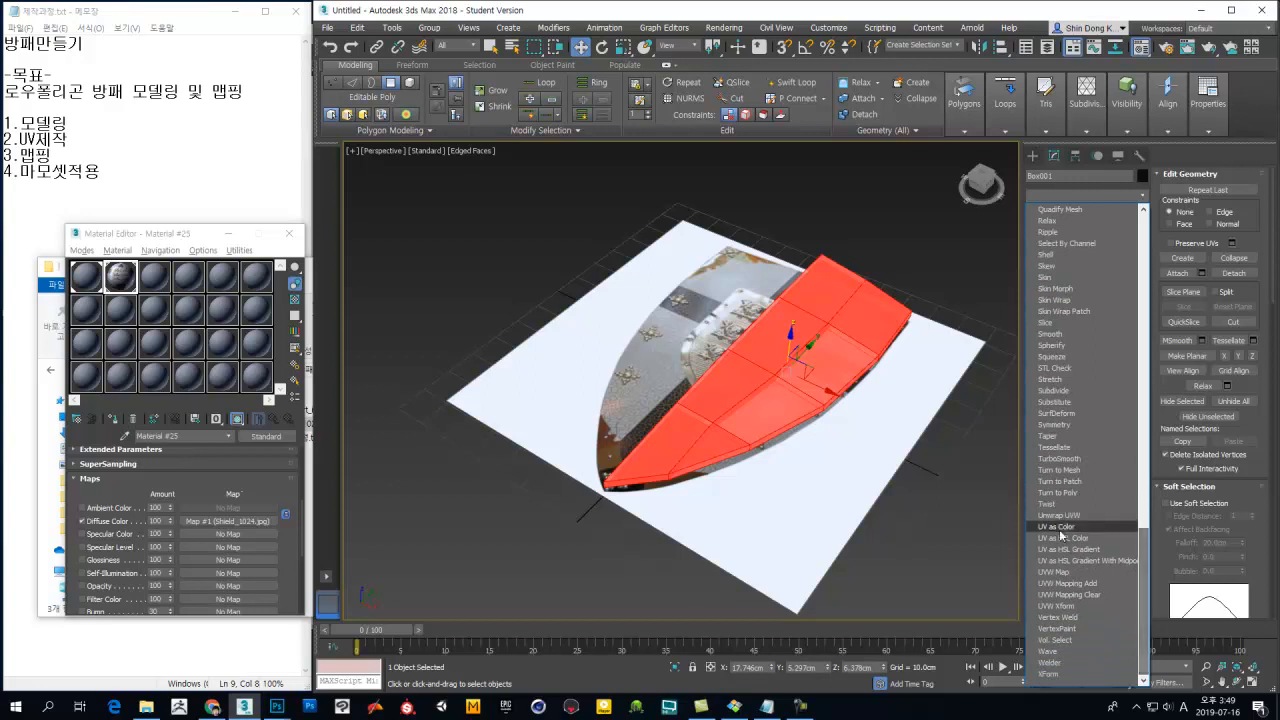
{"action": "left_click", "coordinate": [1059, 515]}
{"action": "key", "text": "3"}
{"action": "middle_click_drag", "start_coordinate": [860, 366], "coordinate": [872, 374], "text": "alt"}
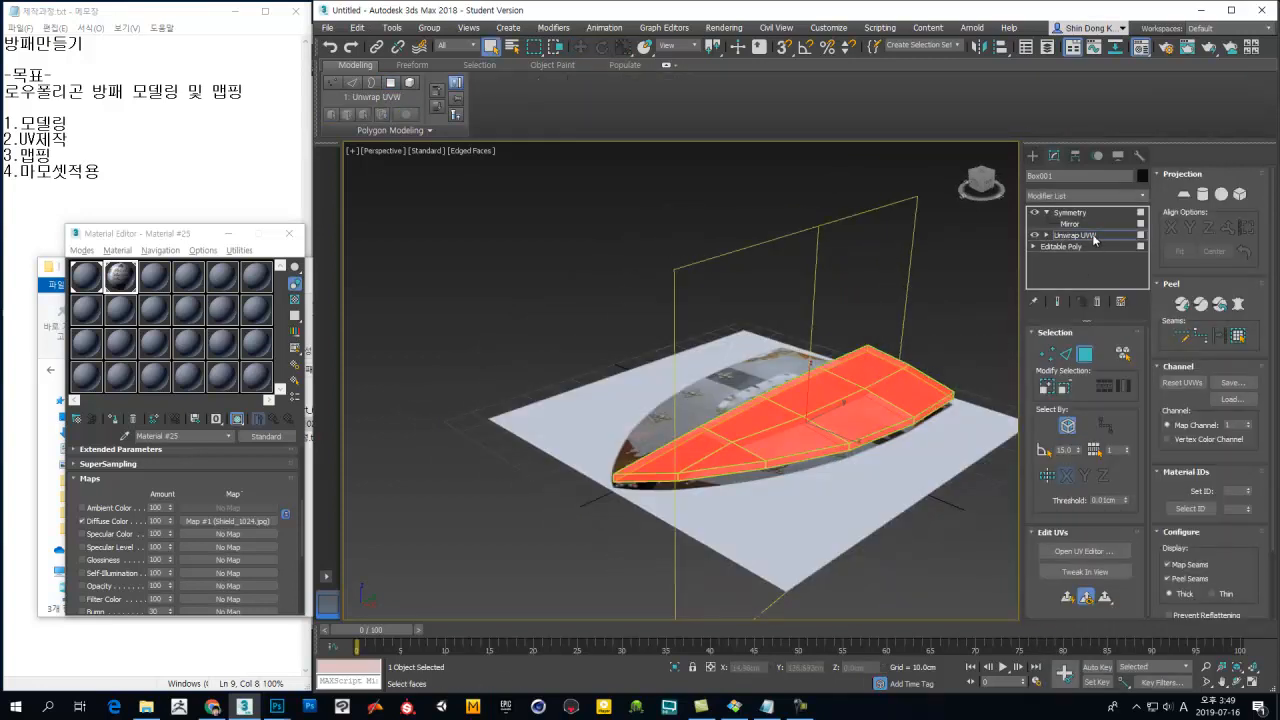
Step: Leave the Unwrap UVW Polygon level and check the mirrored shield at the Symmetry level
{"action": "left_click", "coordinate": [1093, 236]}
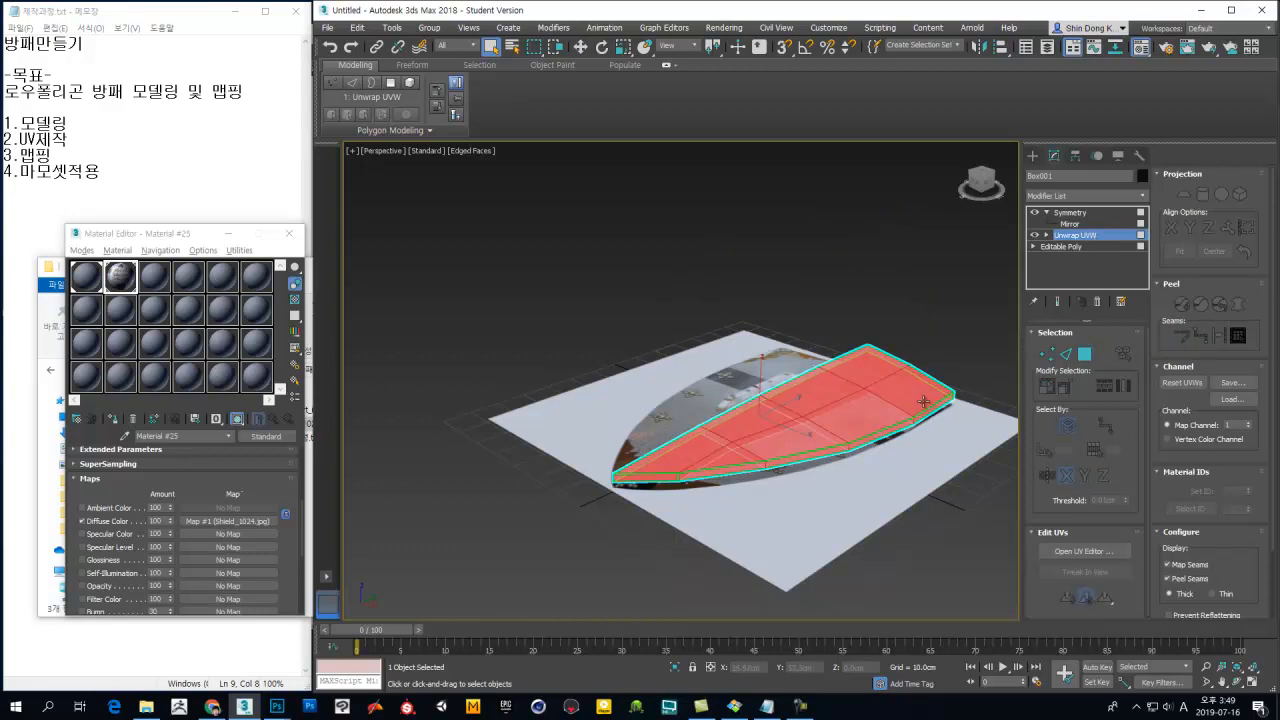
{"action": "left_click", "coordinate": [1069, 213]}
{"action": "left_click", "coordinate": [1047, 213]}
{"action": "right_click", "coordinate": [810, 384]}
{"action": "mouse_move", "coordinate": [860, 513]}
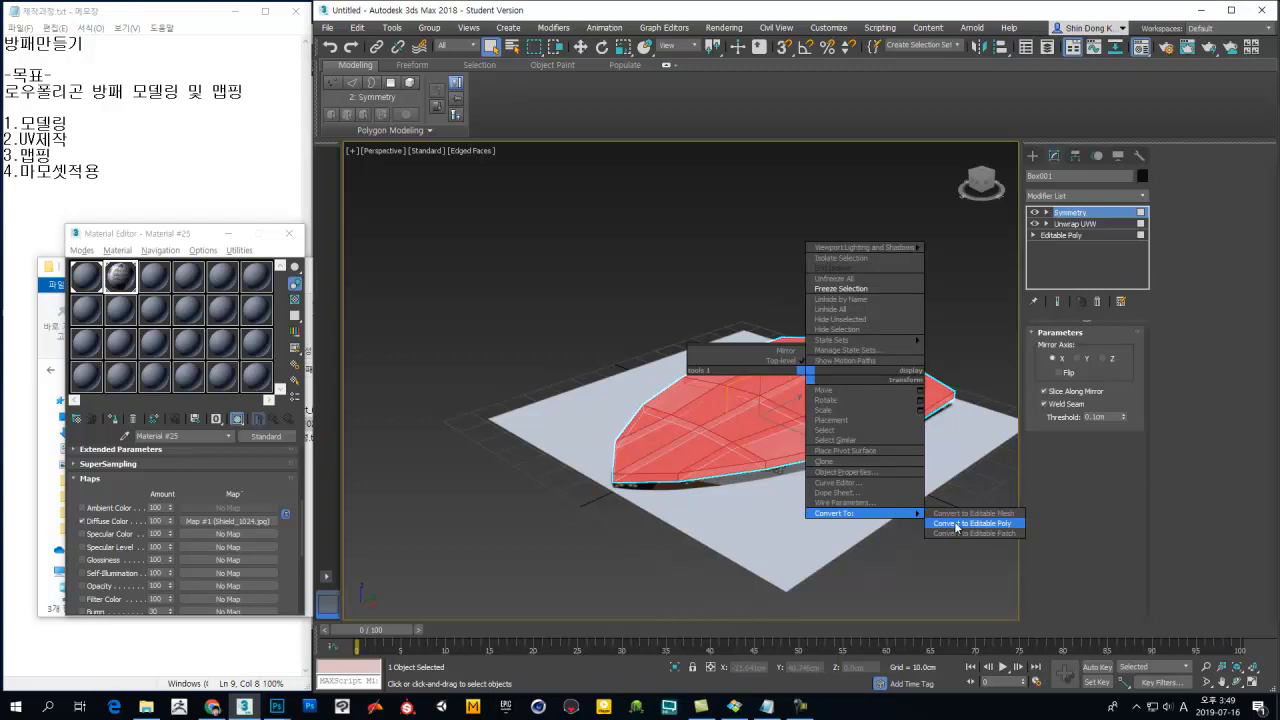
{"action": "left_click", "coordinate": [971, 421]}
{"action": "left_click", "coordinate": [931, 354]}
{"action": "left_click", "coordinate": [887, 370]}
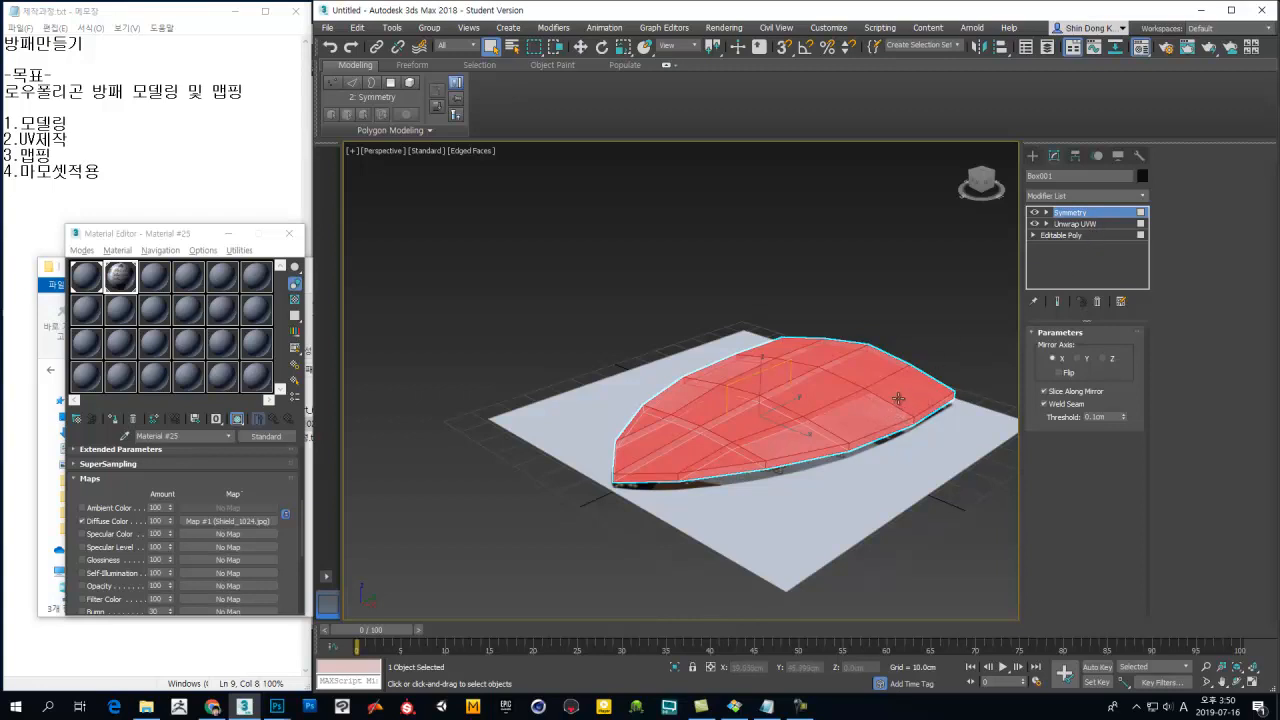
{"action": "middle_click_drag", "start_coordinate": [818, 397], "coordinate": [801, 437], "text": "alt"}
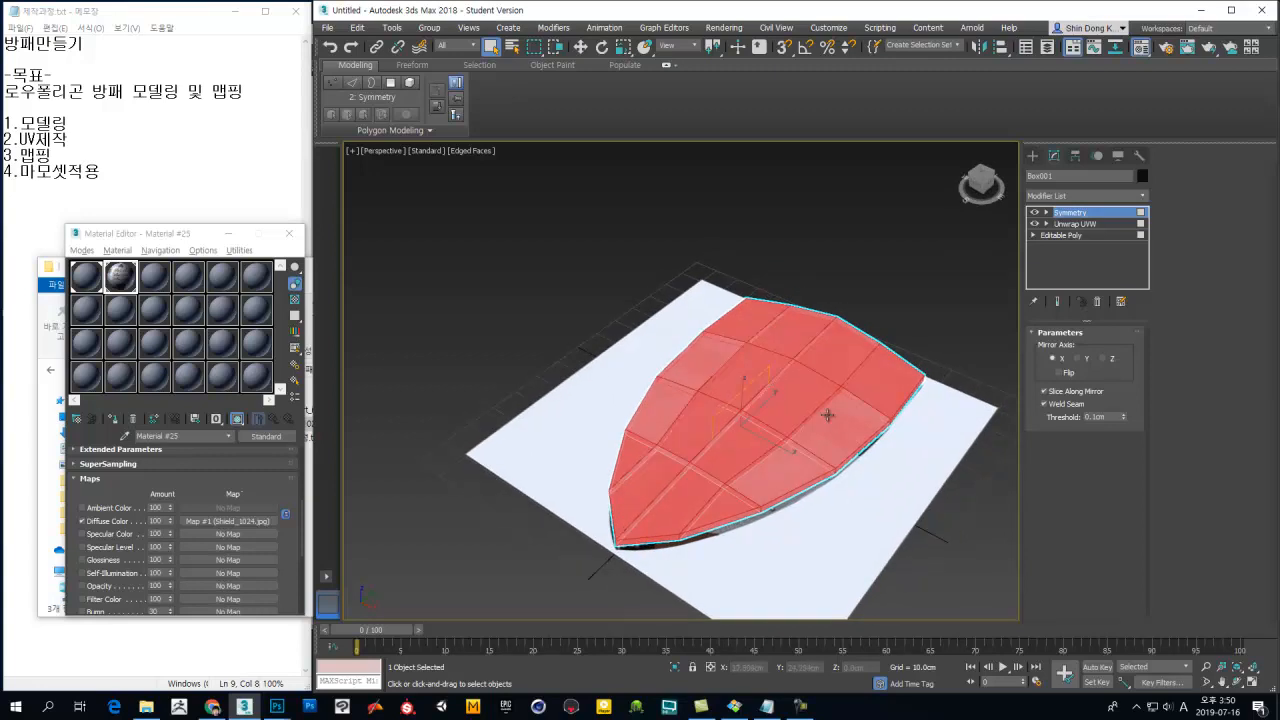
Step: Check the half shield at the Unwrap UVW level and try to switch to the Editable Poly level beneath it
{"action": "left_click", "coordinate": [1070, 224]}
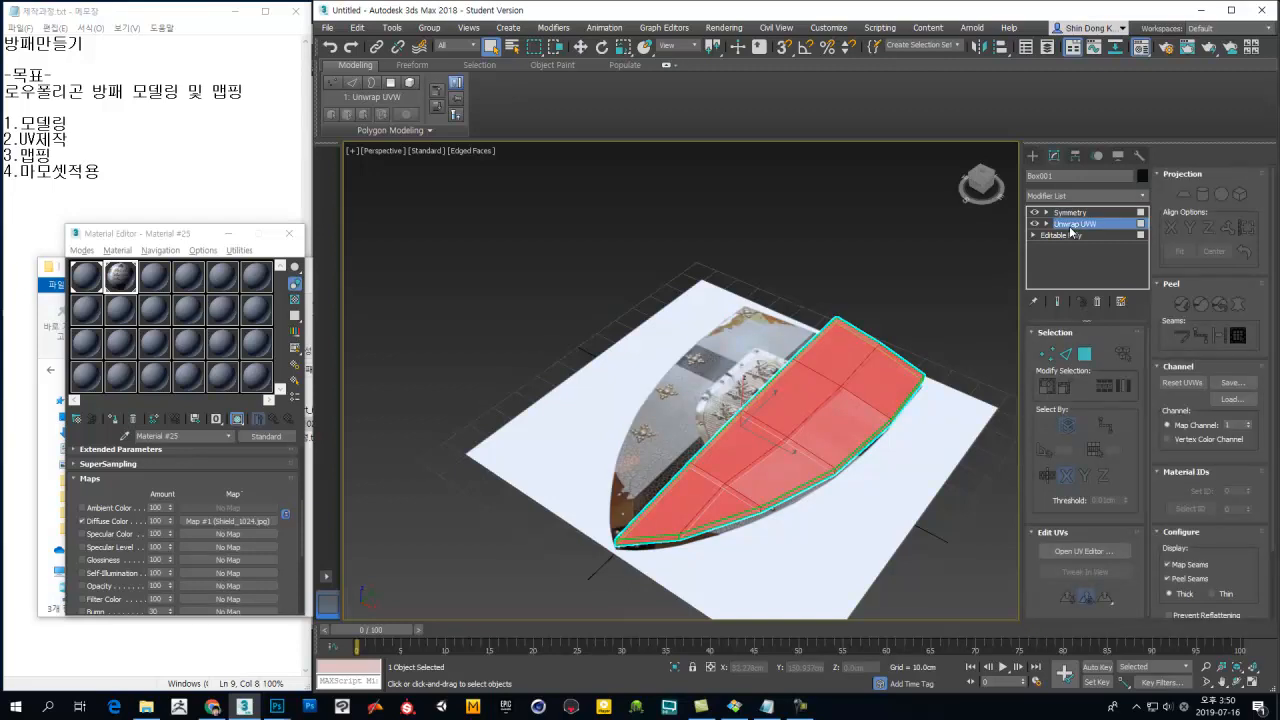
{"action": "middle_click_drag", "start_coordinate": [852, 369], "coordinate": [817, 434], "text": "alt"}
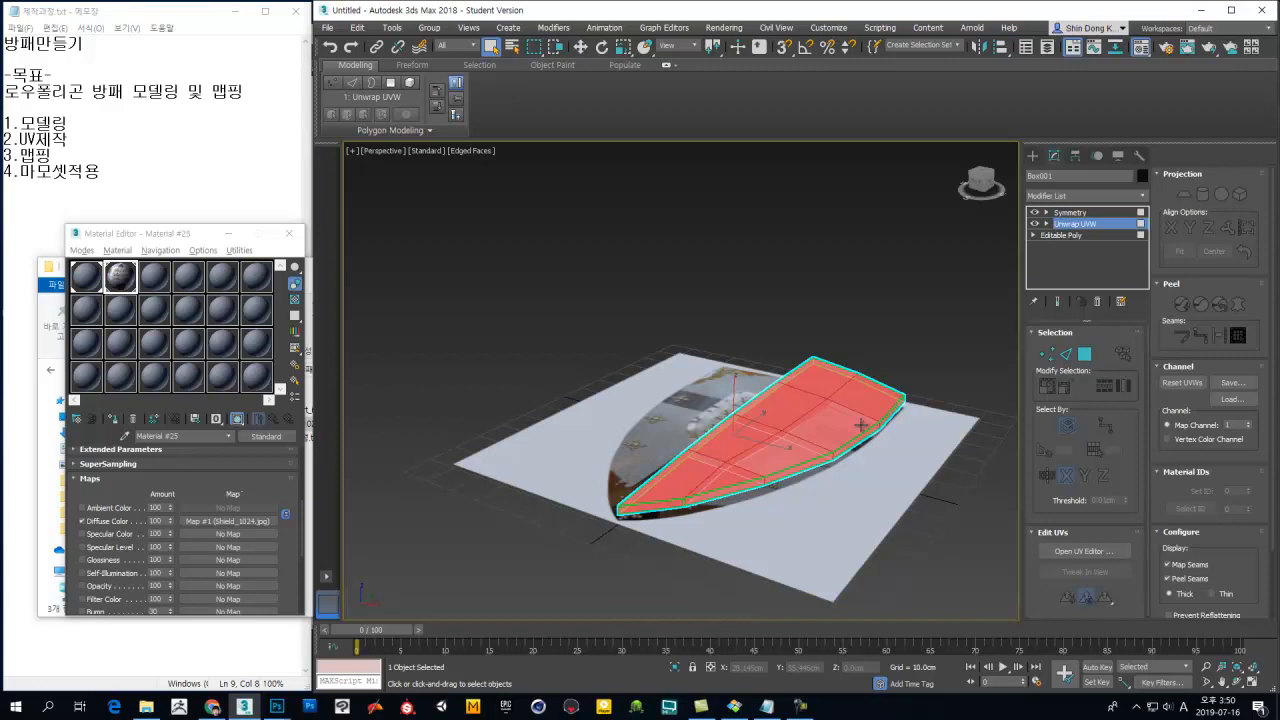
{"action": "middle_click_drag", "start_coordinate": [855, 411], "coordinate": [965, 345], "text": "alt"}
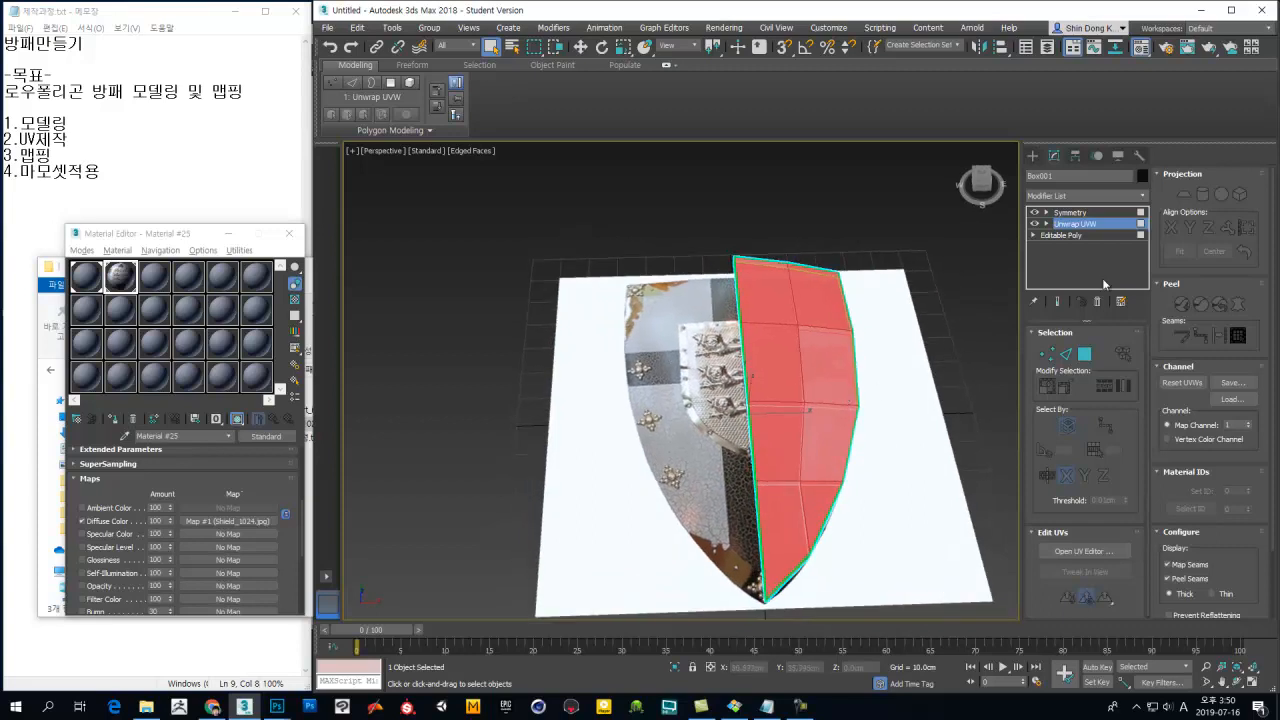
{"action": "left_click", "coordinate": [1111, 233]}
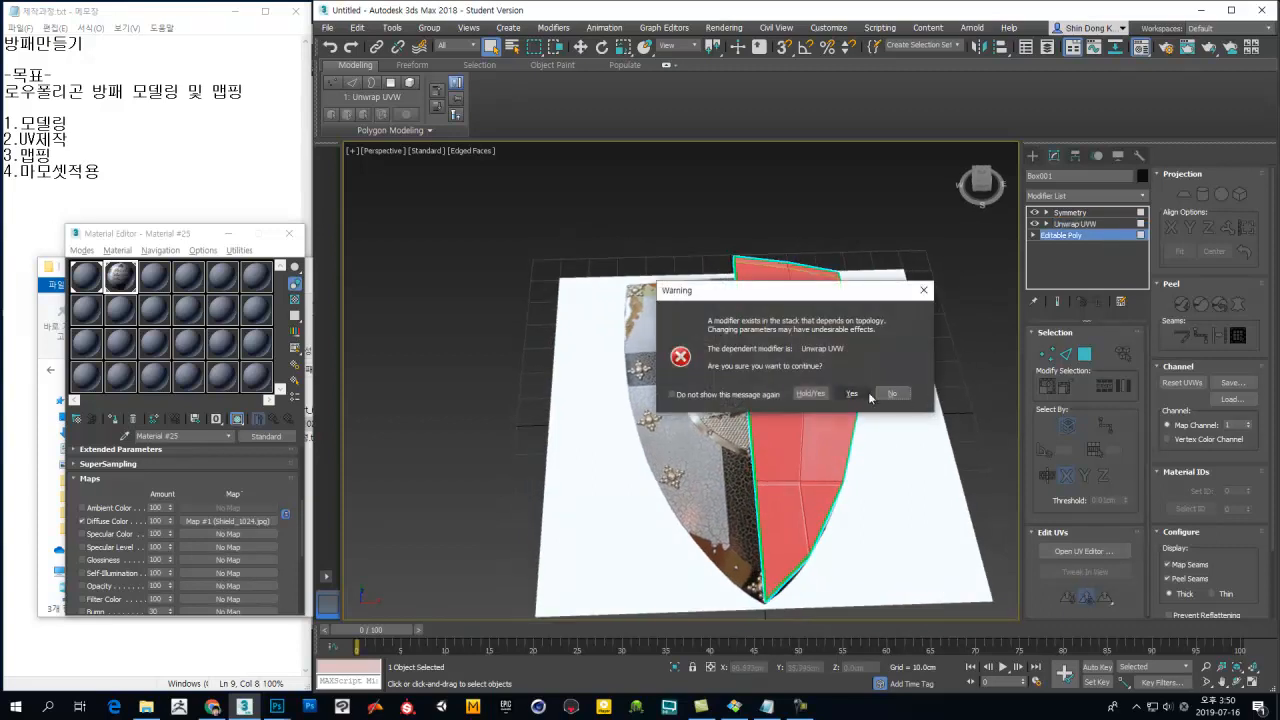
{"action": "left_click", "coordinate": [888, 394]}
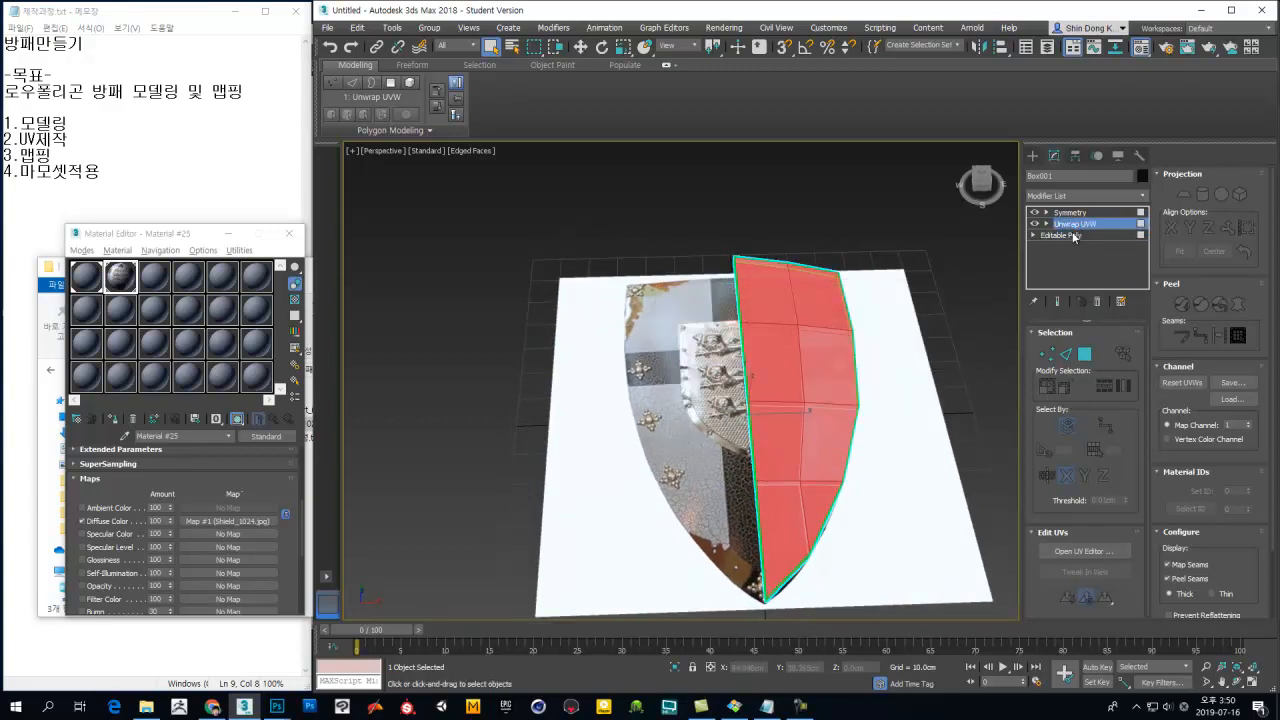
{"action": "middle_click_drag", "start_coordinate": [811, 427], "coordinate": [742, 396], "text": "alt"}
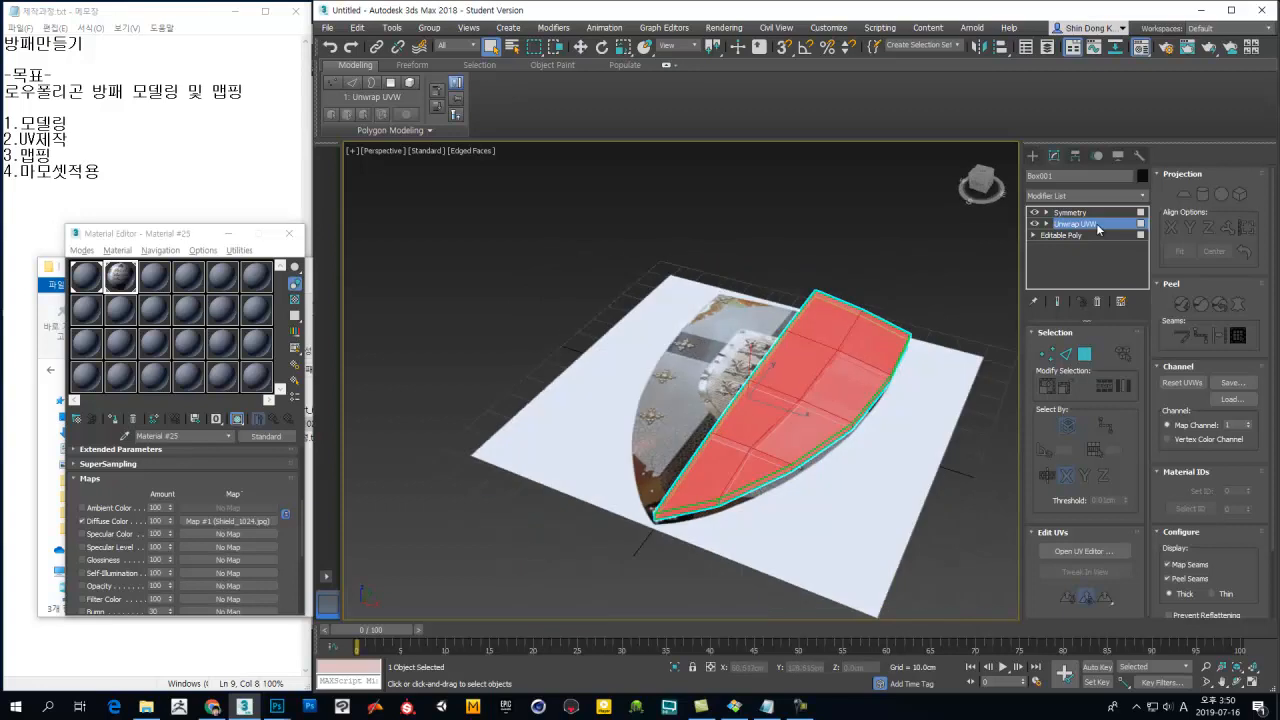
Step: Collapse the Unwrap UVW modifier into the Editable Poly base, keeping Symmetry above it
{"action": "right_click", "coordinate": [1097, 227]}
{"action": "left_click", "coordinate": [1137, 343]}
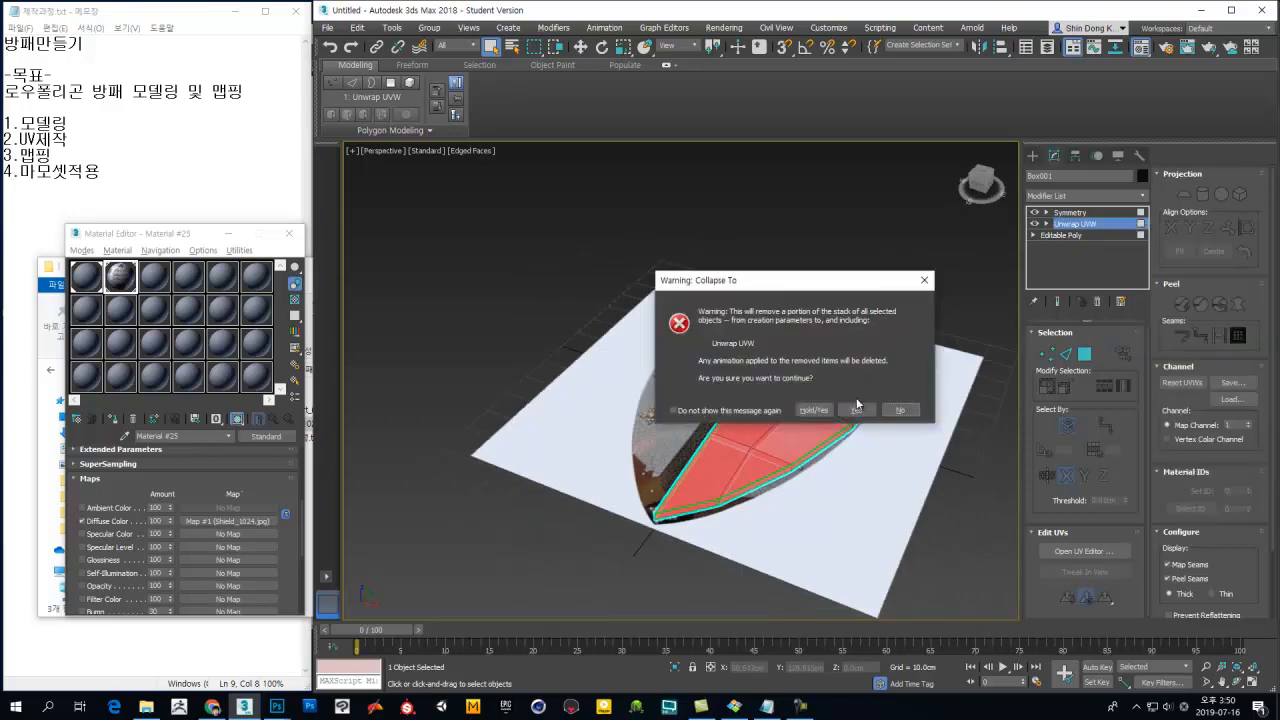
{"action": "left_click", "coordinate": [860, 405]}
{"action": "middle_click_drag", "start_coordinate": [863, 405], "coordinate": [832, 399]}
{"action": "left_click", "coordinate": [944, 353]}
{"action": "left_click", "coordinate": [871, 374]}
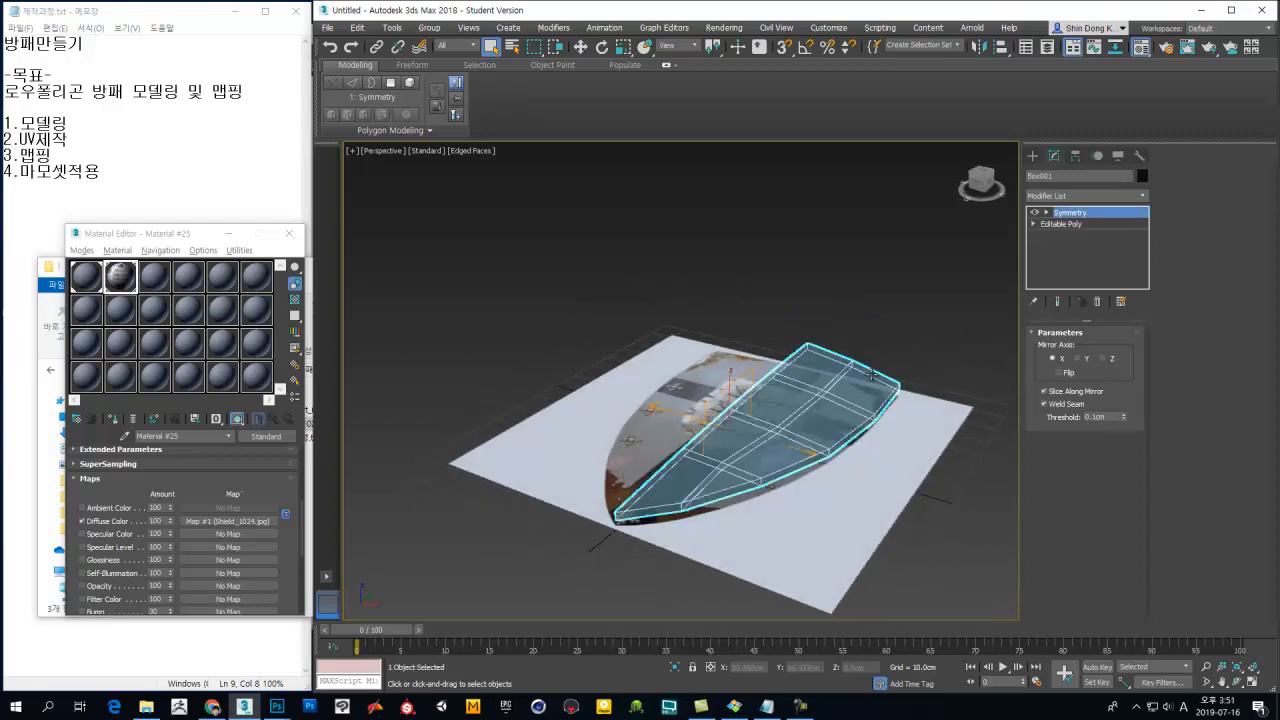
Step: Flatten the half shield's lower outer rim edge loop along Z with Make Planar
{"action": "left_click", "coordinate": [1100, 223]}
{"action": "middle_click_drag", "start_coordinate": [871, 397], "coordinate": [832, 424], "text": "alt"}
{"action": "scroll", "coordinate": [868, 384], "scroll_direction": "up", "scroll_amount": 5}
{"action": "key", "text": "2"}
{"action": "middle_click_drag", "start_coordinate": [1010, 355], "coordinate": [923, 416], "text": "alt"}
{"action": "left_click", "coordinate": [1252, 558]}
{"action": "middle_click_drag", "start_coordinate": [720, 425], "coordinate": [676, 421], "text": "alt"}
{"action": "middle_click_drag", "start_coordinate": [805, 429], "coordinate": [685, 422], "text": "alt"}
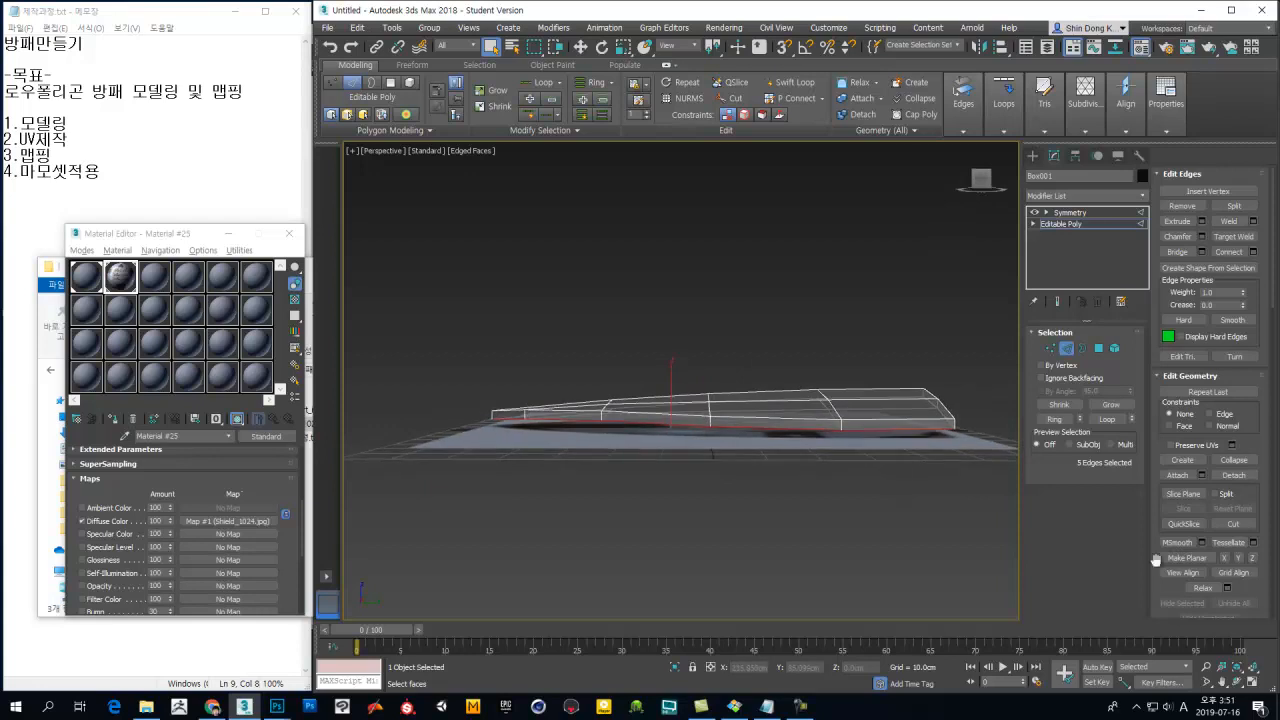
{"action": "left_click", "coordinate": [868, 448]}
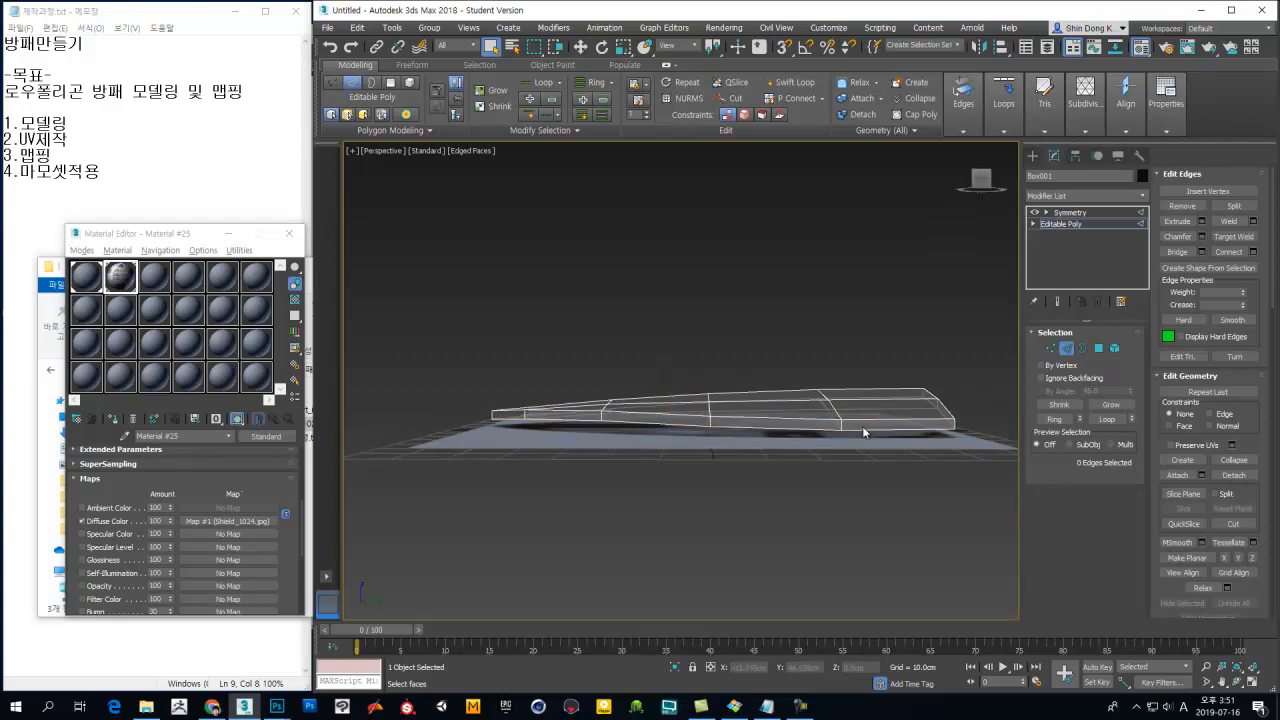
{"action": "double_click", "coordinate": [866, 431]}
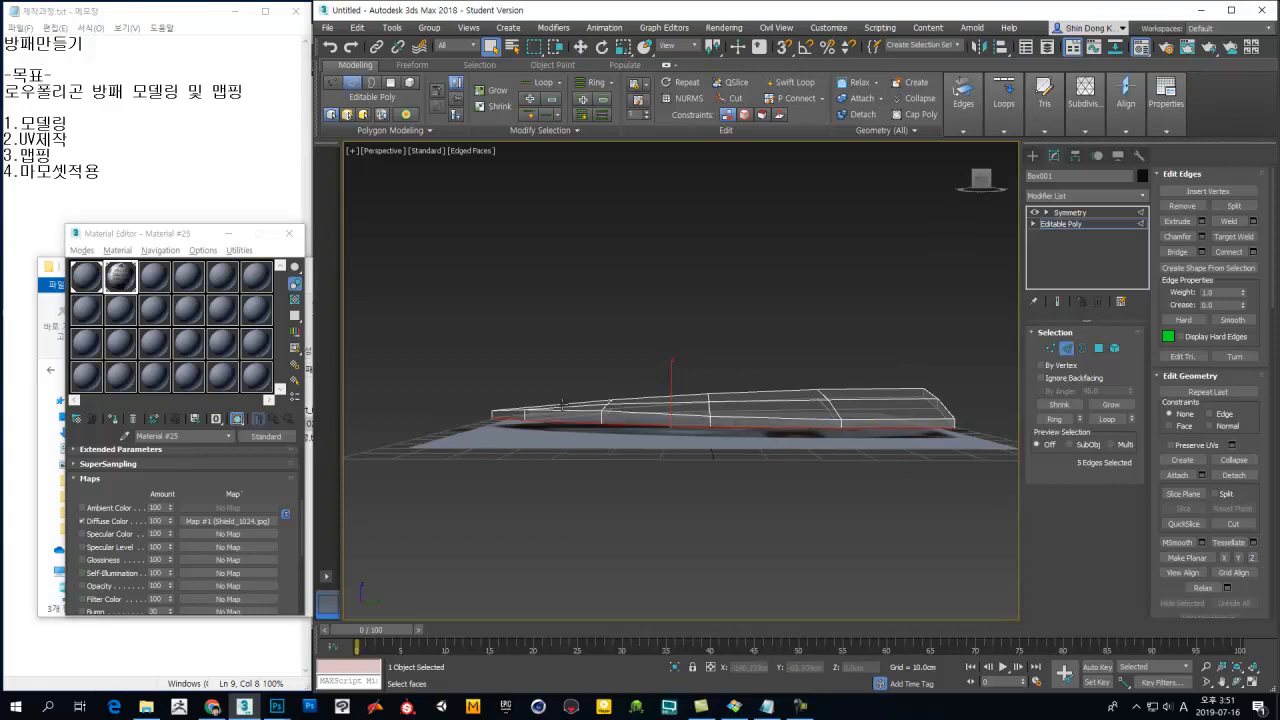
Step: Move the upper vertex at the shield's tip back along the centre line, away from the lower tip vertex
{"action": "middle_click_drag", "start_coordinate": [452, 363], "coordinate": [508, 421], "text": "alt"}
{"action": "key", "text": "1"}
{"action": "left_click", "coordinate": [619, 430]}
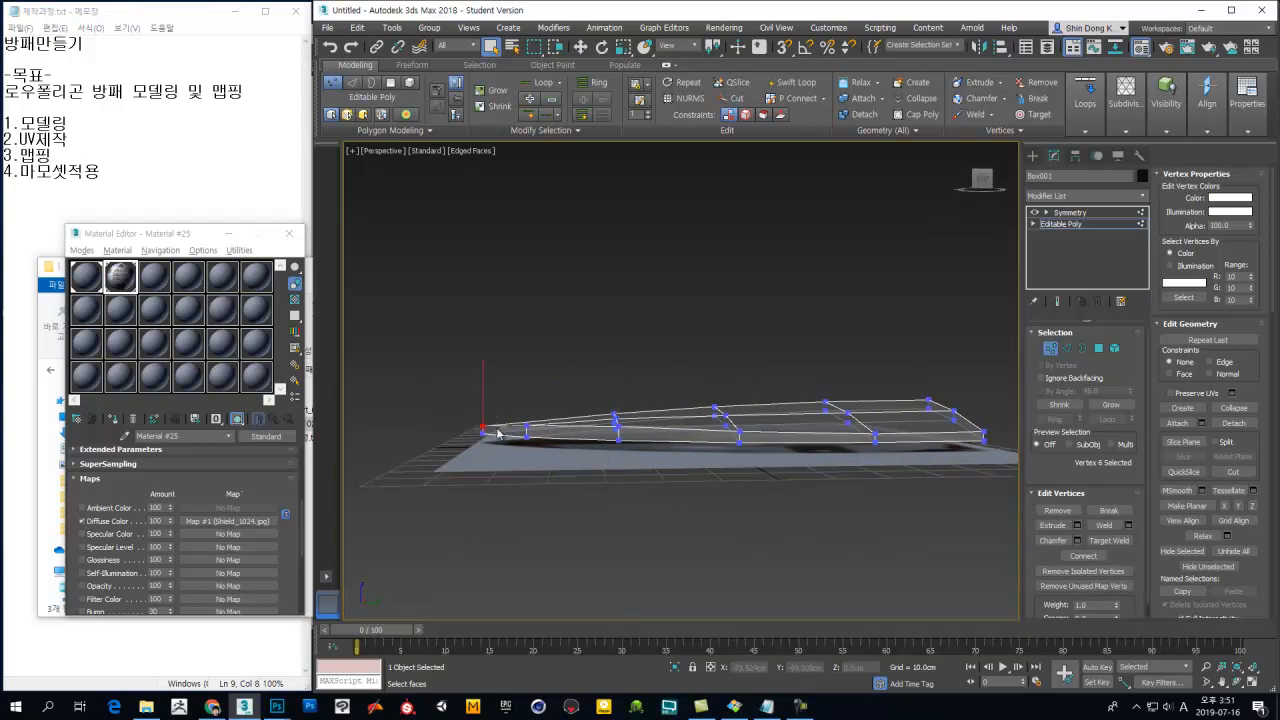
{"action": "key", "text": "w"}
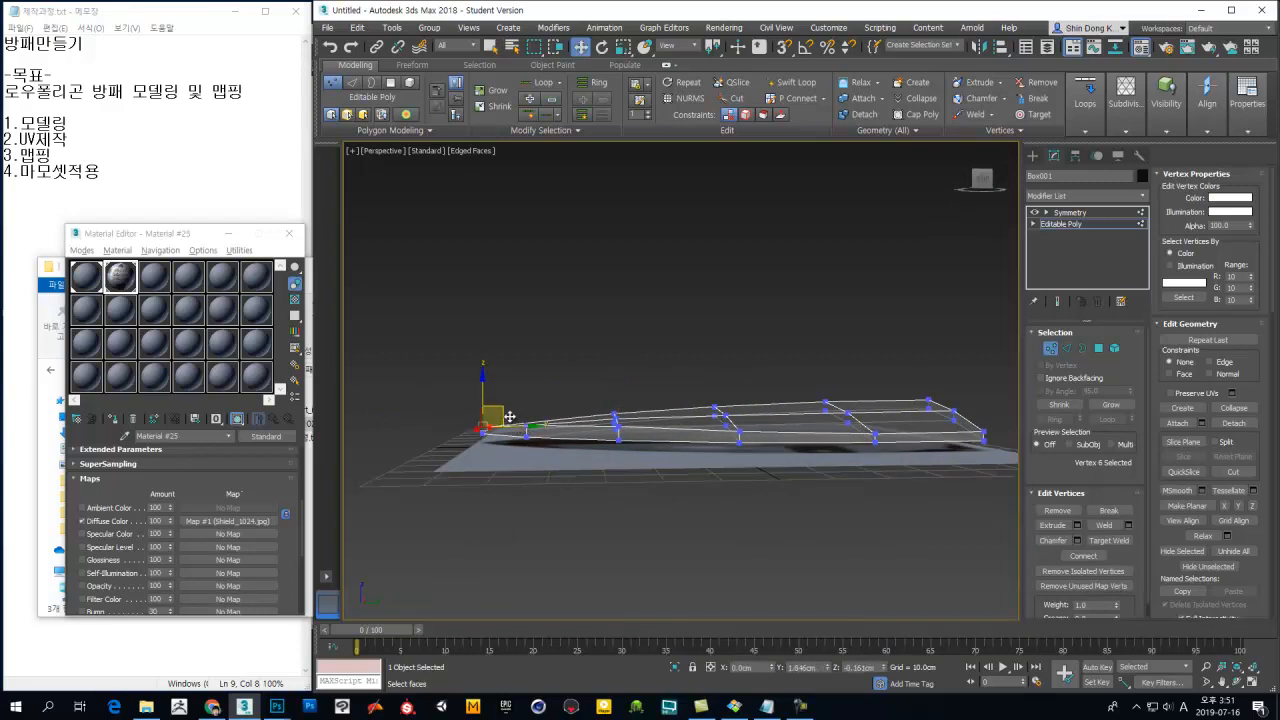
{"action": "middle_click_drag", "start_coordinate": [525, 416], "coordinate": [629, 465], "text": "alt"}
{"action": "middle_click_drag", "start_coordinate": [596, 403], "coordinate": [628, 426], "text": "alt"}
{"action": "left_click", "coordinate": [641, 446], "text": "ctrl"}
{"action": "scroll", "coordinate": [628, 426], "scroll_direction": "up", "scroll_amount": 3}
{"action": "middle_click_drag", "start_coordinate": [549, 452], "coordinate": [655, 464]}
{"action": "middle_click_drag", "start_coordinate": [655, 464], "coordinate": [614, 432], "text": "alt"}
Step: Turn on the Edge constraint and slide the two upper rim vertices nearest the tip along their edges
{"action": "left_click", "coordinate": [568, 411]}
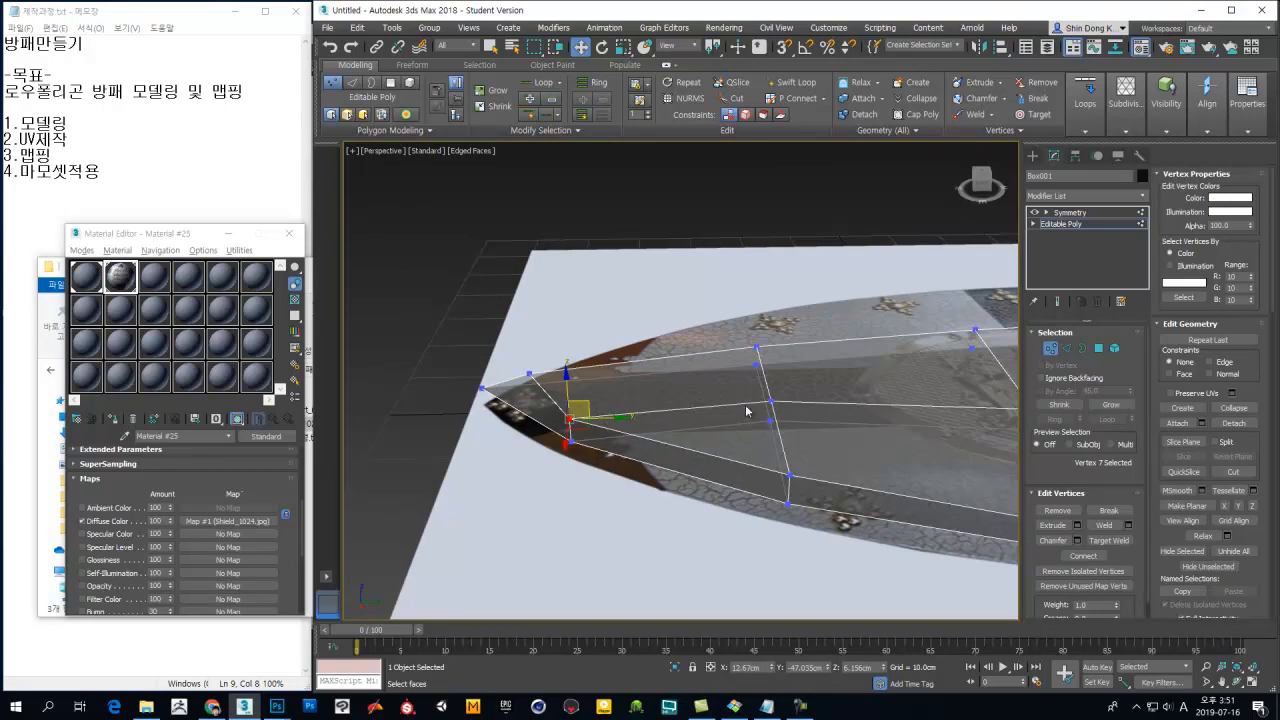
{"action": "scroll", "coordinate": [1213, 364], "scroll_direction": "down", "scroll_amount": 3}
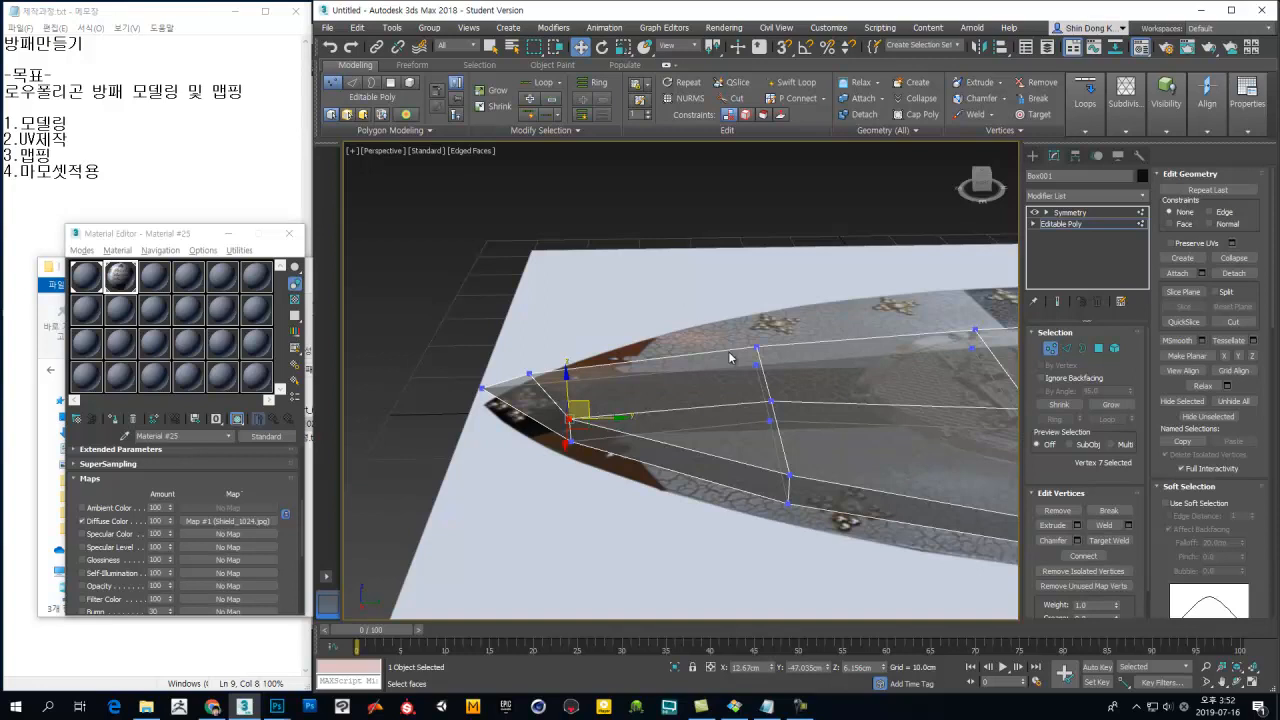
{"action": "left_click_drag", "start_coordinate": [615, 417], "coordinate": [655, 412]}
{"action": "left_click", "coordinate": [790, 476]}
{"action": "mouse_move", "coordinate": [796, 500]}
{"action": "left_mouse_down"}
{"action": "mouse_move", "coordinate": [795, 512]}
{"action": "mouse_move", "coordinate": [790, 476]}
{"action": "left_mouse_up"}
Step: Slide the remaining three upper rim vertices along the outer side inward together along X
{"action": "middle_click_drag", "start_coordinate": [848, 483], "coordinate": [737, 455]}
{"action": "middle_click_drag", "start_coordinate": [936, 473], "coordinate": [720, 482]}
{"action": "left_click", "coordinate": [760, 473]}
{"action": "scroll", "coordinate": [774, 443], "scroll_direction": "down", "scroll_amount": 4}
{"action": "left_click", "coordinate": [748, 464], "text": "ctrl"}
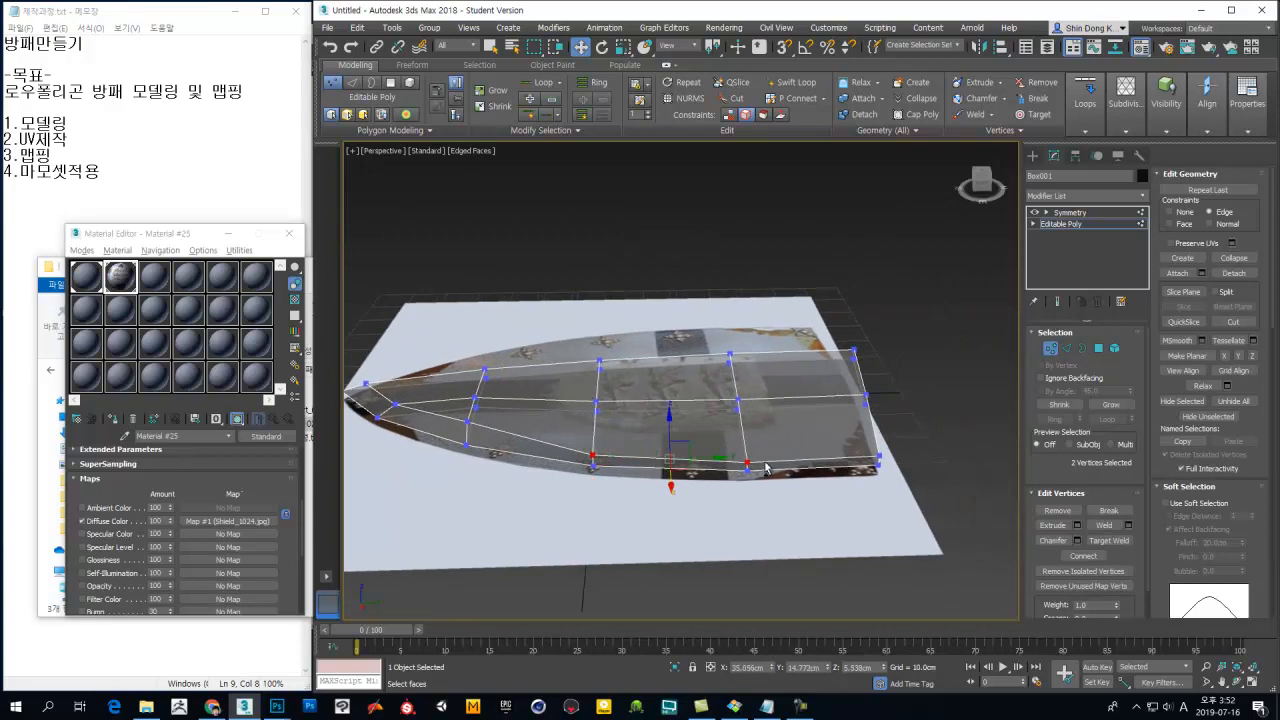
{"action": "left_click", "coordinate": [878, 456], "text": "ctrl"}
{"action": "left_click_drag", "start_coordinate": [746, 478], "coordinate": [745, 455]}
Step: Shift the upper three rows' vertices of the half shield's middle column toward the centre line along X
{"action": "middle_click_drag", "start_coordinate": [780, 418], "coordinate": [704, 435], "text": "alt"}
{"action": "left_click", "coordinate": [690, 415]}
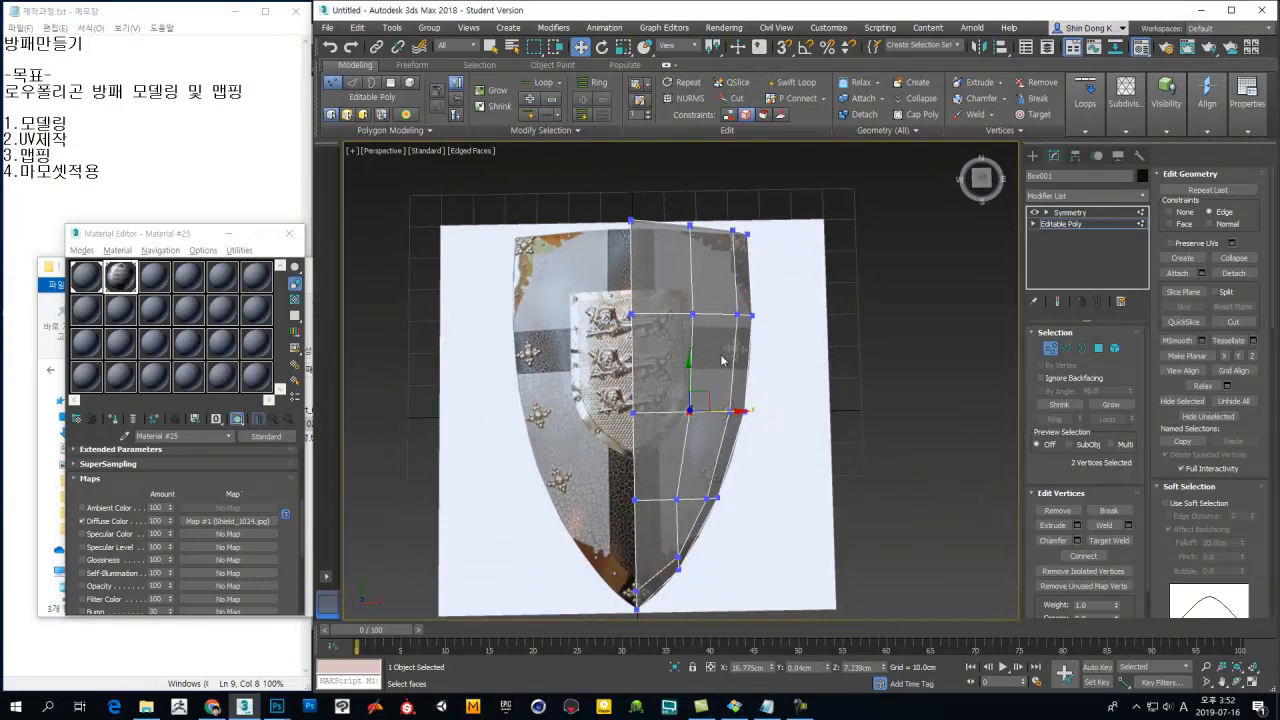
{"action": "left_click_drag", "start_coordinate": [675, 346], "coordinate": [674, 348], "text": "ctrl"}
{"action": "left_click_drag", "start_coordinate": [706, 200], "coordinate": [676, 249], "text": "ctrl"}
{"action": "left_click_drag", "start_coordinate": [726, 319], "coordinate": [719, 320]}
Step: Nudge the middle column's vertices in the fourth row outward along X to line up with the rows above
{"action": "left_click", "coordinate": [678, 499]}
{"action": "left_click_drag", "start_coordinate": [710, 499], "coordinate": [717, 503]}
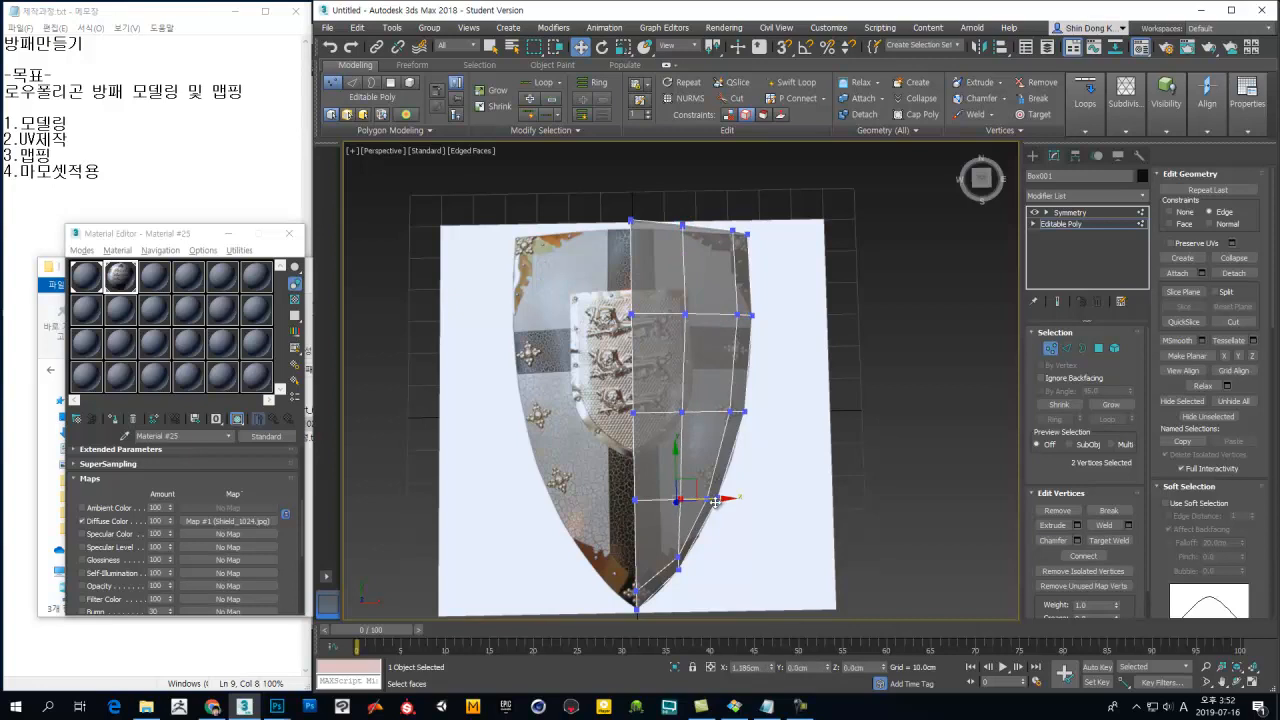
{"action": "left_click_drag", "start_coordinate": [724, 412], "coordinate": [726, 412]}
{"action": "left_click", "coordinate": [720, 451]}
Step: Move the lower rim vertex beside the tip to about X 13.63, Y -45.36 cm to follow the texture's outline
{"action": "middle_click_drag", "start_coordinate": [738, 480], "coordinate": [742, 426]}
{"action": "left_click", "coordinate": [682, 510]}
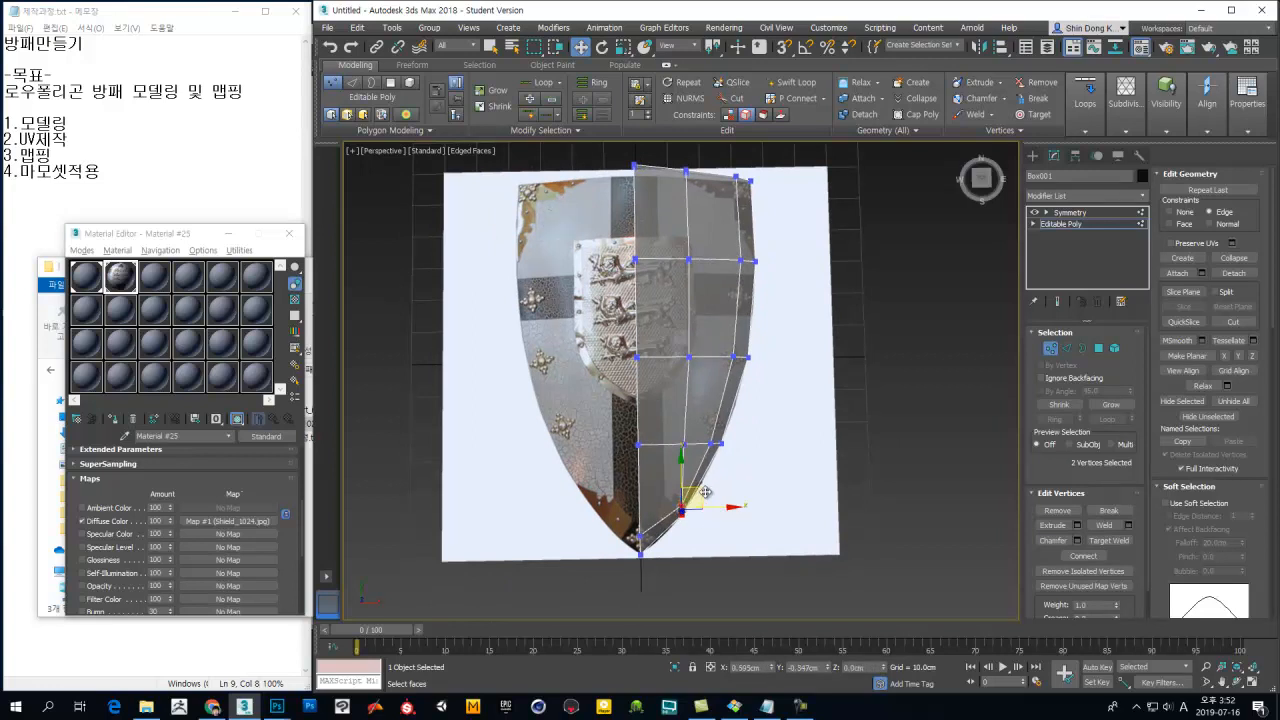
{"action": "scroll", "coordinate": [700, 505], "scroll_direction": "up", "scroll_amount": 6}
{"action": "left_click_drag", "start_coordinate": [708, 470], "coordinate": [656, 512]}
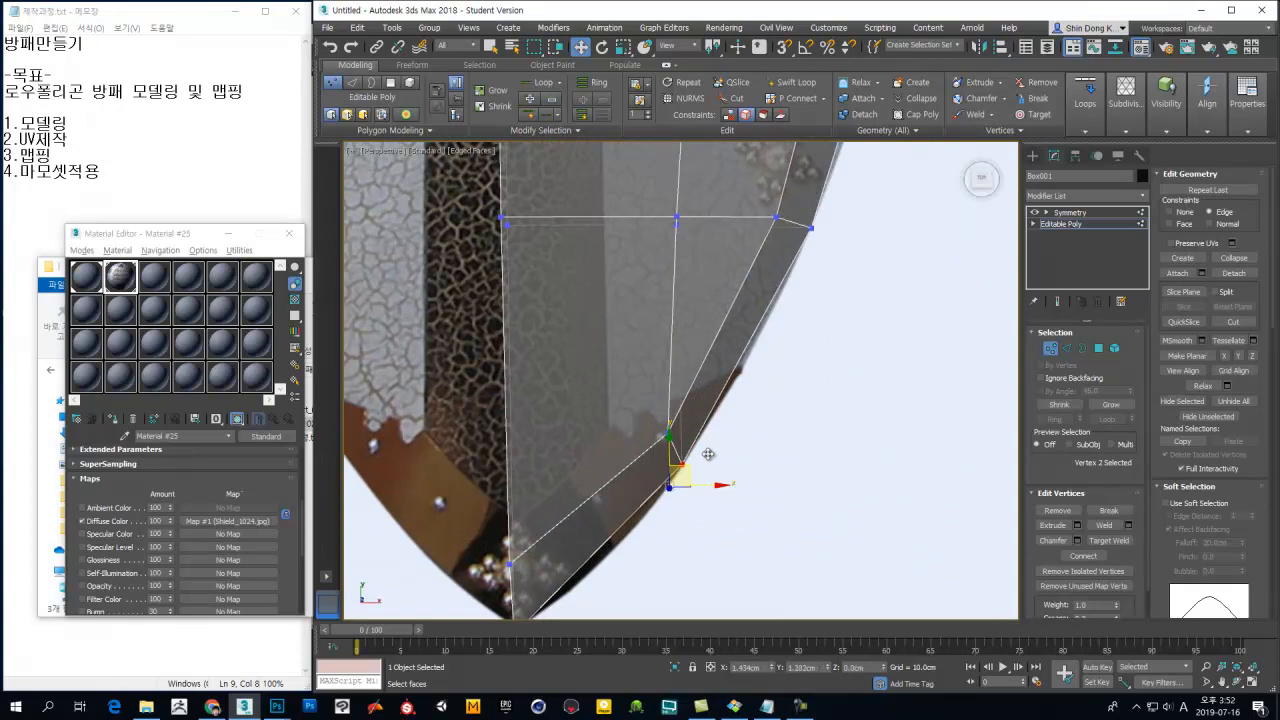
{"action": "scroll", "coordinate": [763, 366], "scroll_direction": "down", "scroll_amount": 4}
{"action": "scroll", "coordinate": [760, 438], "scroll_direction": "down", "scroll_amount": 2}
{"action": "scroll", "coordinate": [757, 430], "scroll_direction": "up", "scroll_amount": 4}
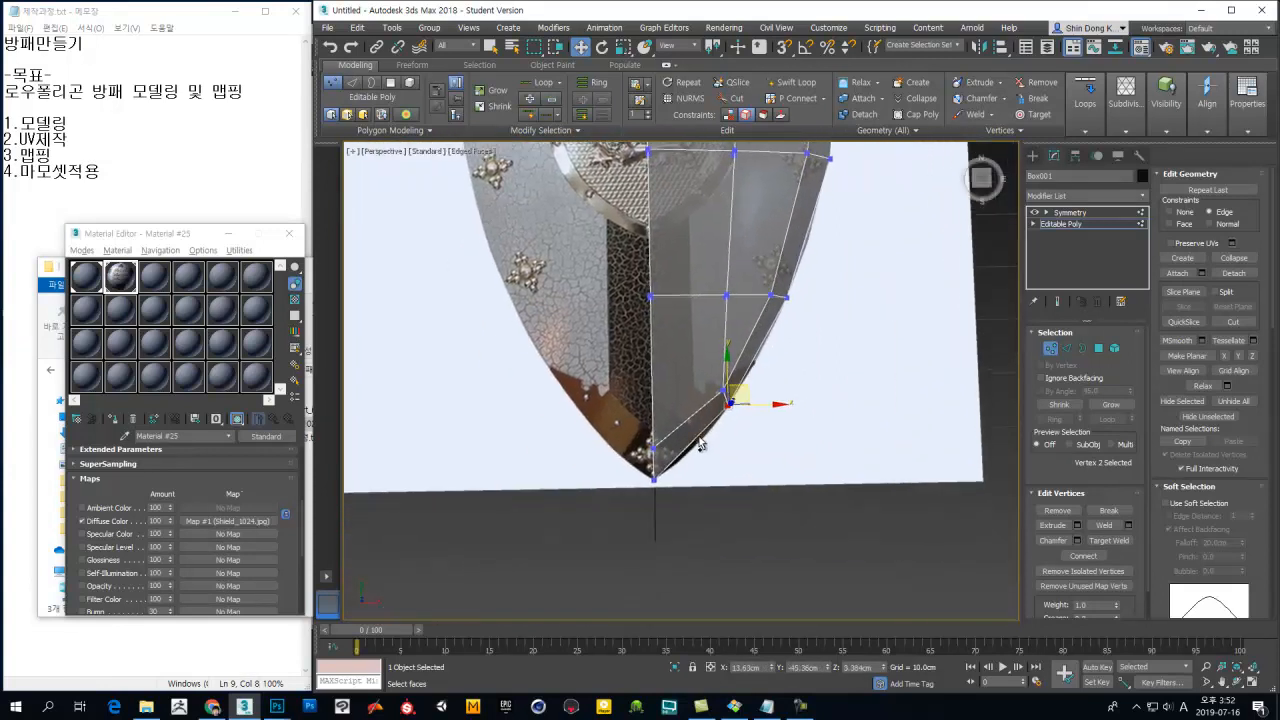
{"action": "middle_click_drag", "start_coordinate": [763, 350], "coordinate": [755, 390]}
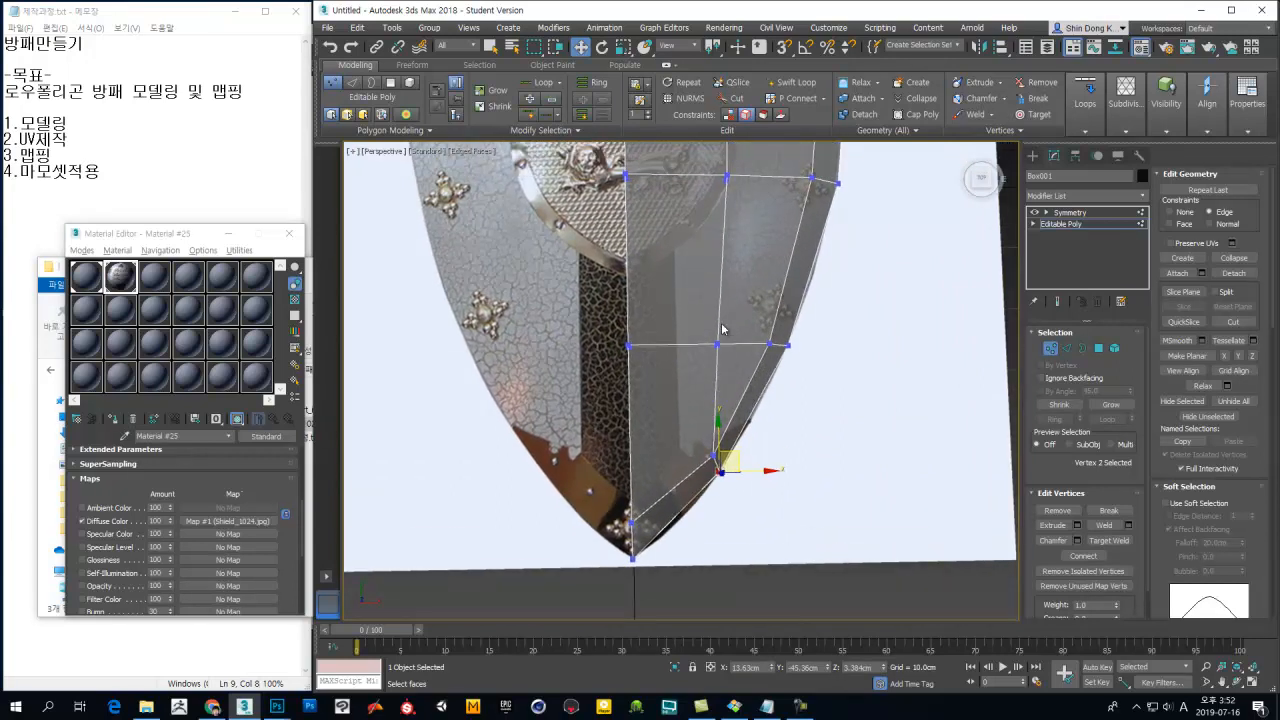
Step: Set the constraint to None and move the upper tip vertex toward the point, to about Y -54.07, Z 4.8 cm
{"action": "middle_click_drag", "start_coordinate": [723, 338], "coordinate": [728, 420]}
{"action": "scroll", "coordinate": [748, 348], "scroll_direction": "down", "scroll_amount": 3}
{"action": "middle_click_drag", "start_coordinate": [684, 549], "coordinate": [660, 428]}
{"action": "left_click", "coordinate": [675, 479]}
{"action": "key", "text": "shift+x"}
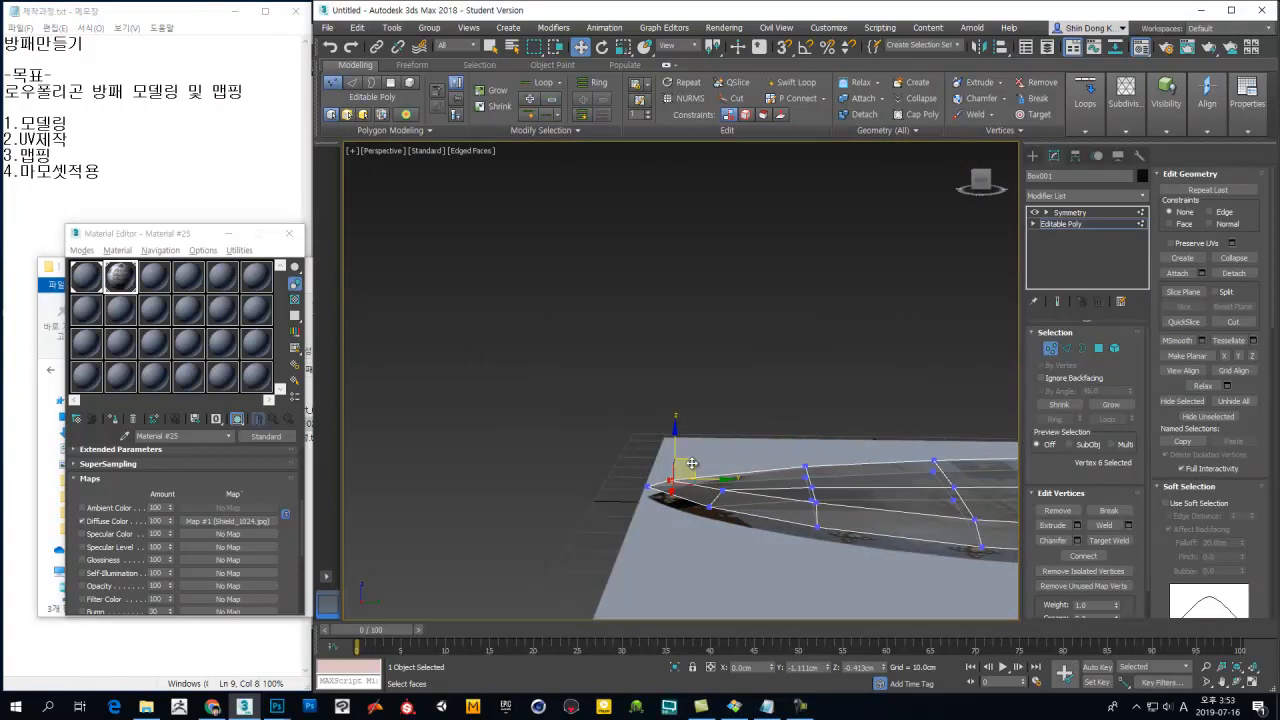
{"action": "middle_click_drag", "start_coordinate": [691, 463], "coordinate": [771, 343], "text": "alt"}
{"action": "scroll", "coordinate": [760, 449], "scroll_direction": "down", "scroll_amount": 5}
{"action": "scroll", "coordinate": [745, 527], "scroll_direction": "up", "scroll_amount": 5}
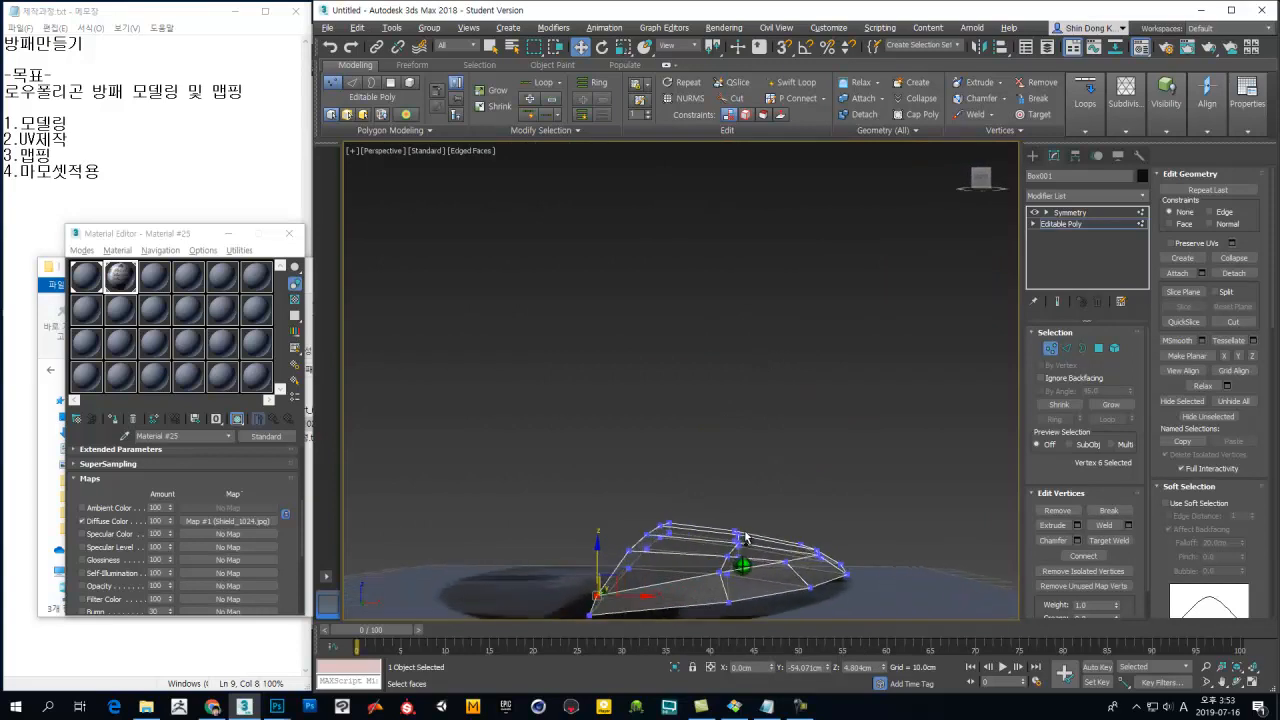
{"action": "middle_click_drag", "start_coordinate": [746, 526], "coordinate": [751, 363], "text": "alt"}
{"action": "scroll", "coordinate": [729, 351], "scroll_direction": "down", "scroll_amount": 3}
{"action": "scroll", "coordinate": [751, 380], "scroll_direction": "down", "scroll_amount": 4}
{"action": "middle_click_drag", "start_coordinate": [751, 414], "coordinate": [645, 412], "text": "alt"}
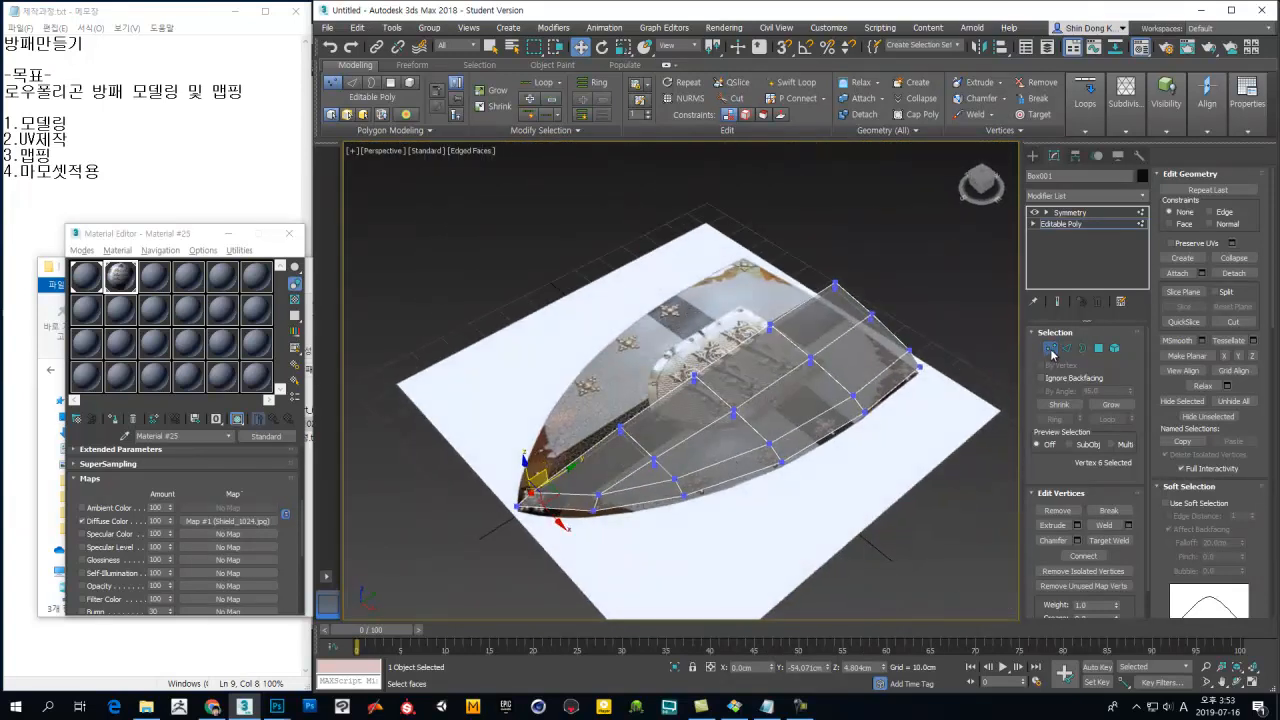
Step: Leave the Vertex level and delete the Symmetry modifier from the shield, keeping only the half mesh
{"action": "left_click", "coordinate": [1051, 351]}
{"action": "left_click", "coordinate": [968, 368]}
{"action": "left_click", "coordinate": [872, 370]}
{"action": "middle_click_drag", "start_coordinate": [858, 384], "coordinate": [675, 364], "text": "alt"}
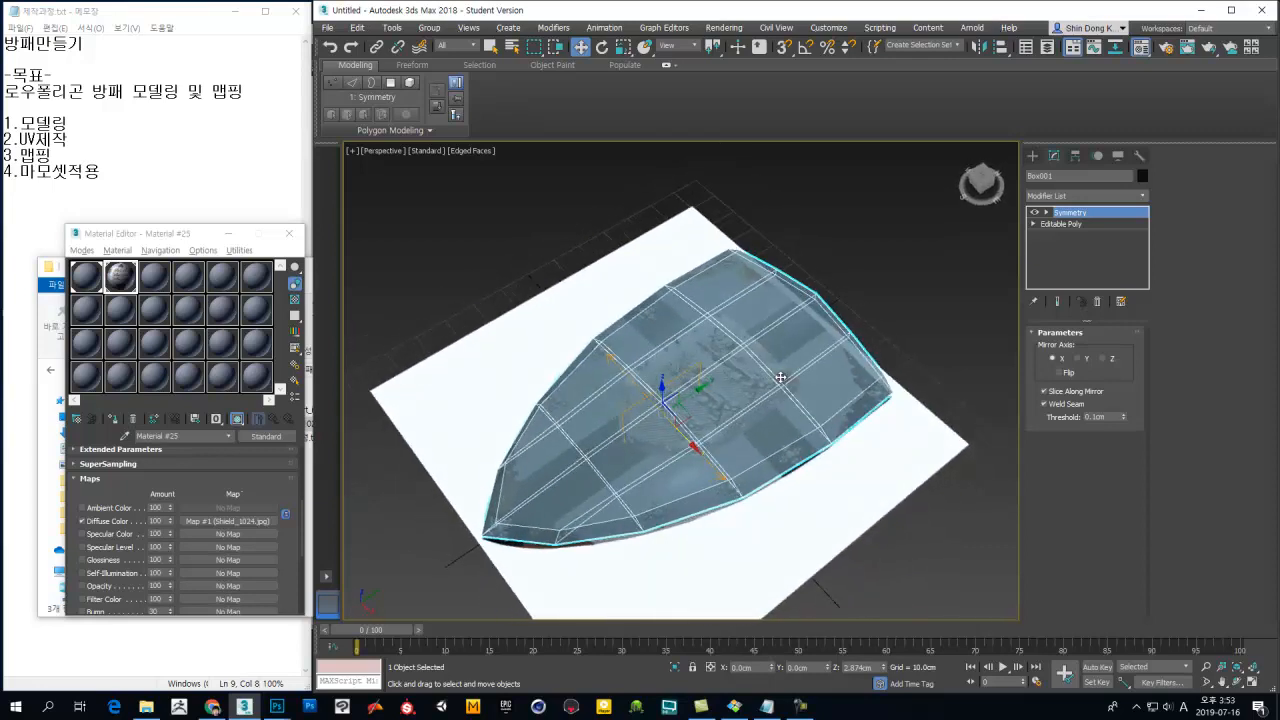
{"action": "left_click", "coordinate": [1097, 301]}
{"action": "middle_click_drag", "start_coordinate": [809, 396], "coordinate": [815, 424], "text": "alt"}
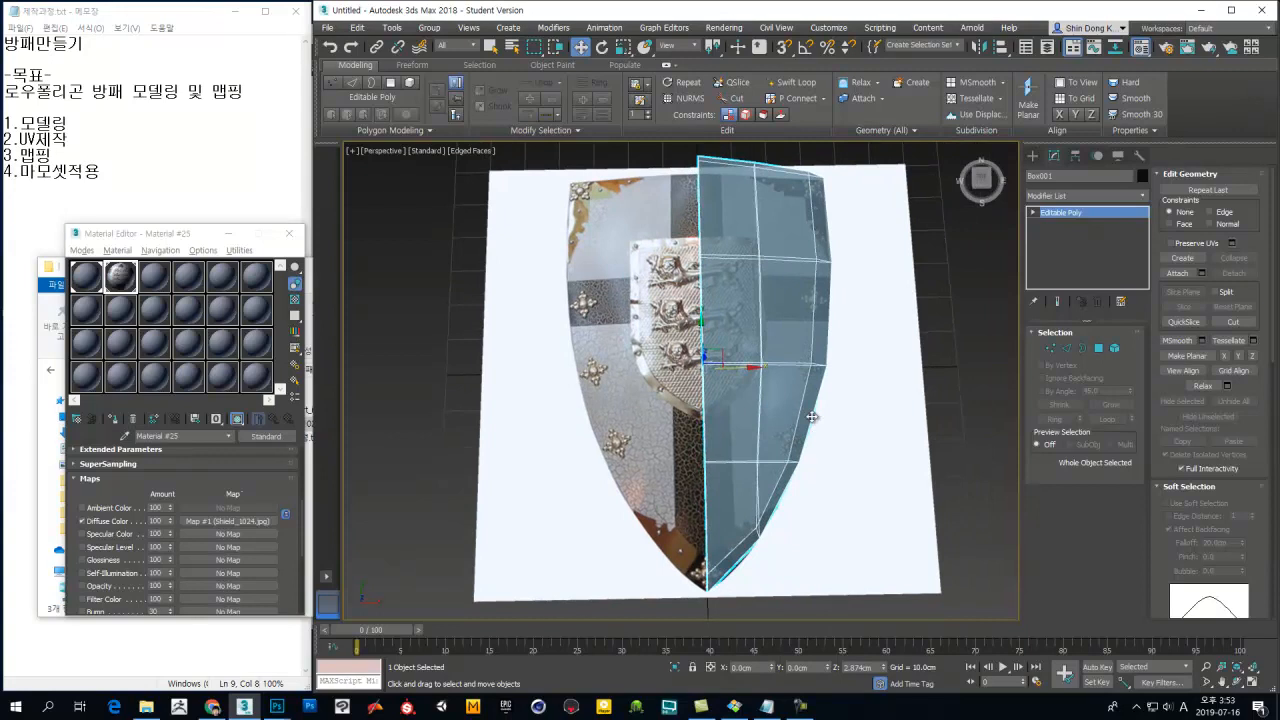
{"action": "middle_click_drag", "start_coordinate": [862, 377], "coordinate": [680, 405], "text": "alt"}
{"action": "left_click", "coordinate": [912, 436]}
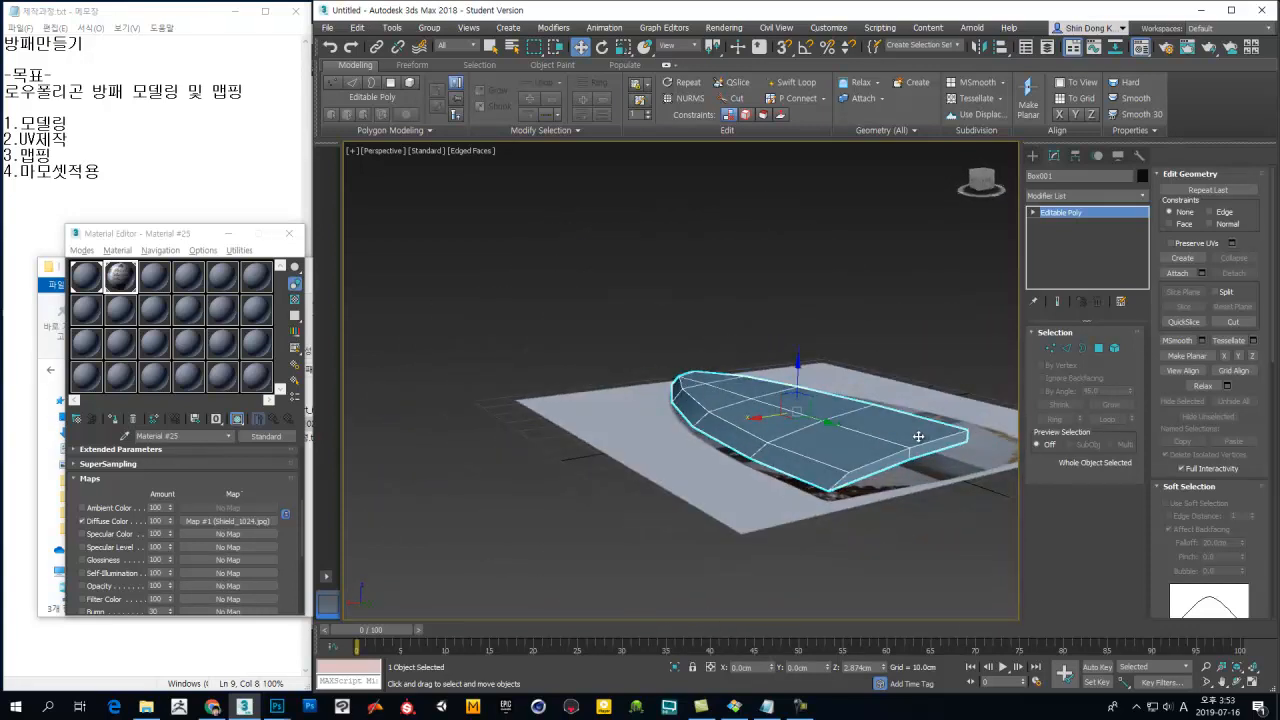
Step: Activate the Polygon level and select all polygons of the half shield
{"action": "left_click", "coordinate": [1099, 349]}
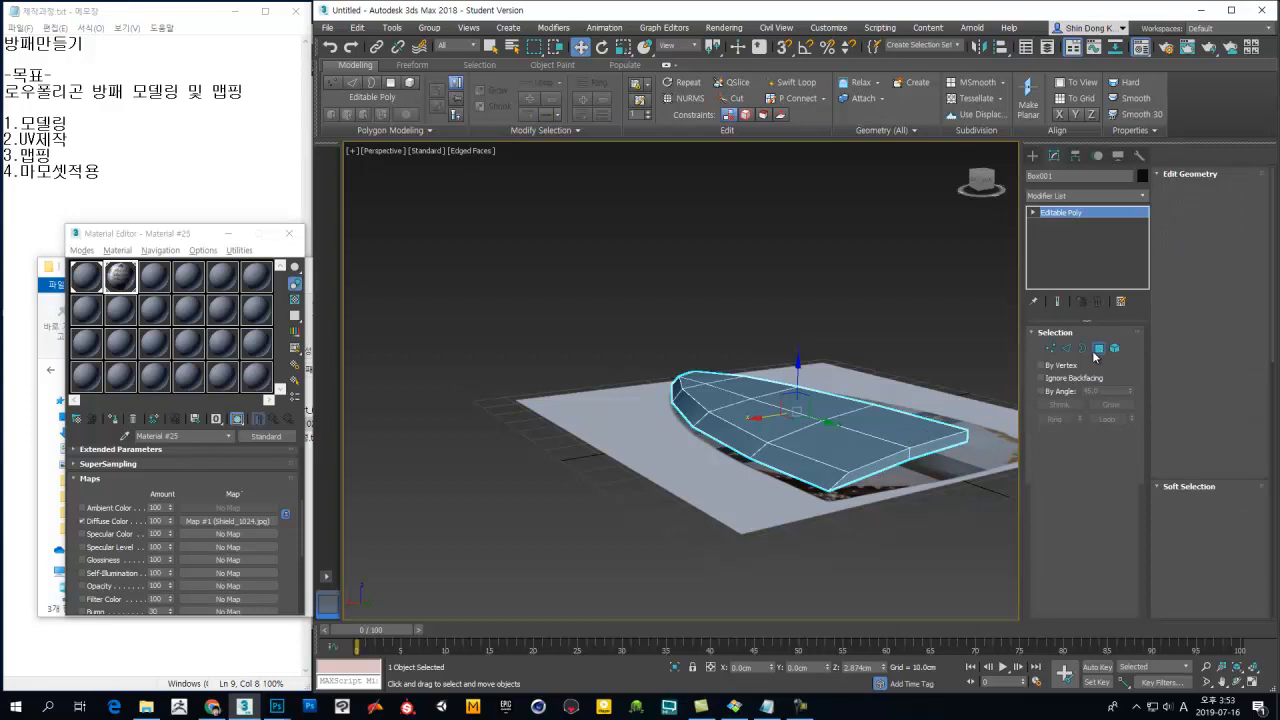
{"action": "key", "text": "ctrl+a"}
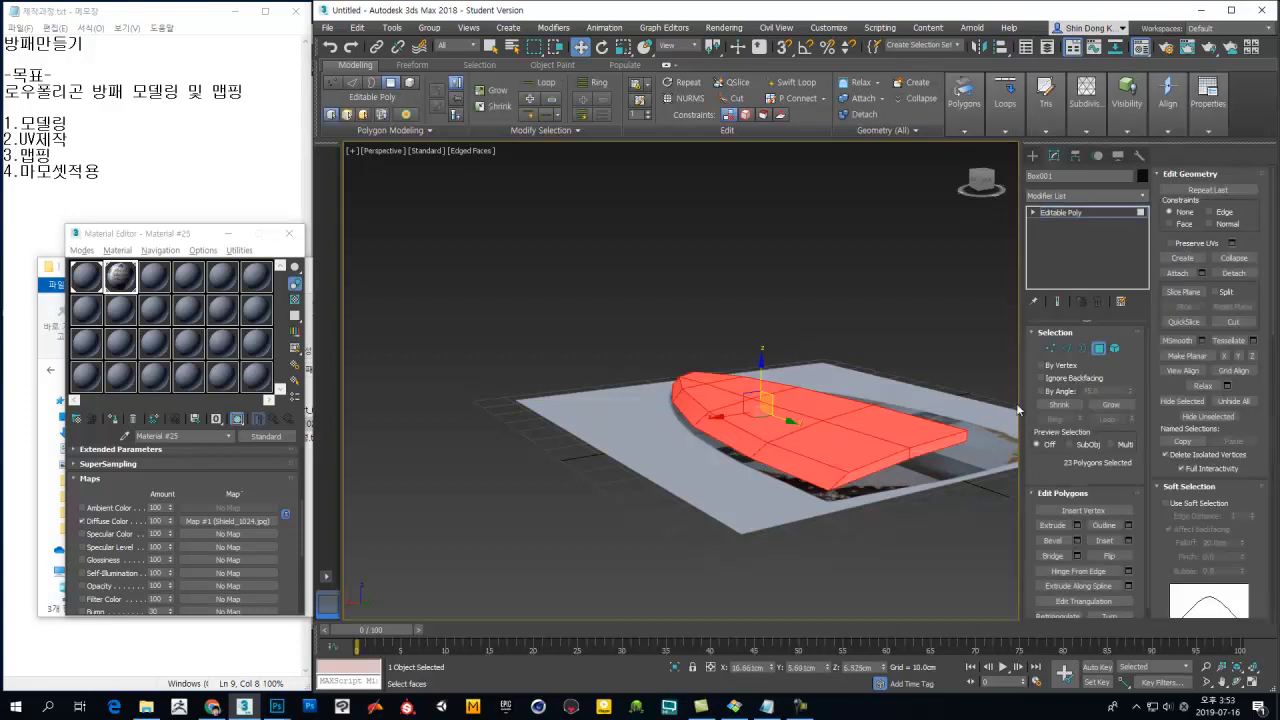
{"action": "middle_click_drag", "start_coordinate": [914, 437], "coordinate": [892, 423]}
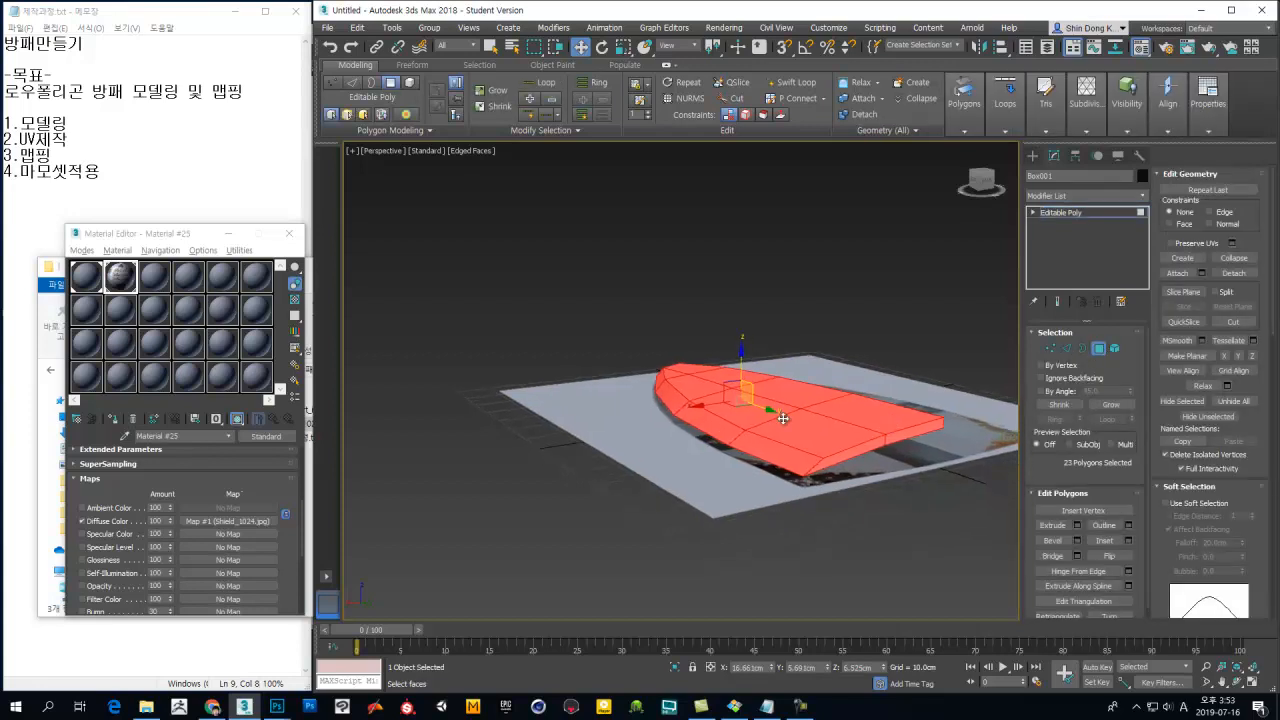
Step: Leave the Polygon level, deselect the half shield and turn off the edged-faces display in the perspective view
{"action": "left_click_drag", "start_coordinate": [1255, 515], "coordinate": [1246, 177]}
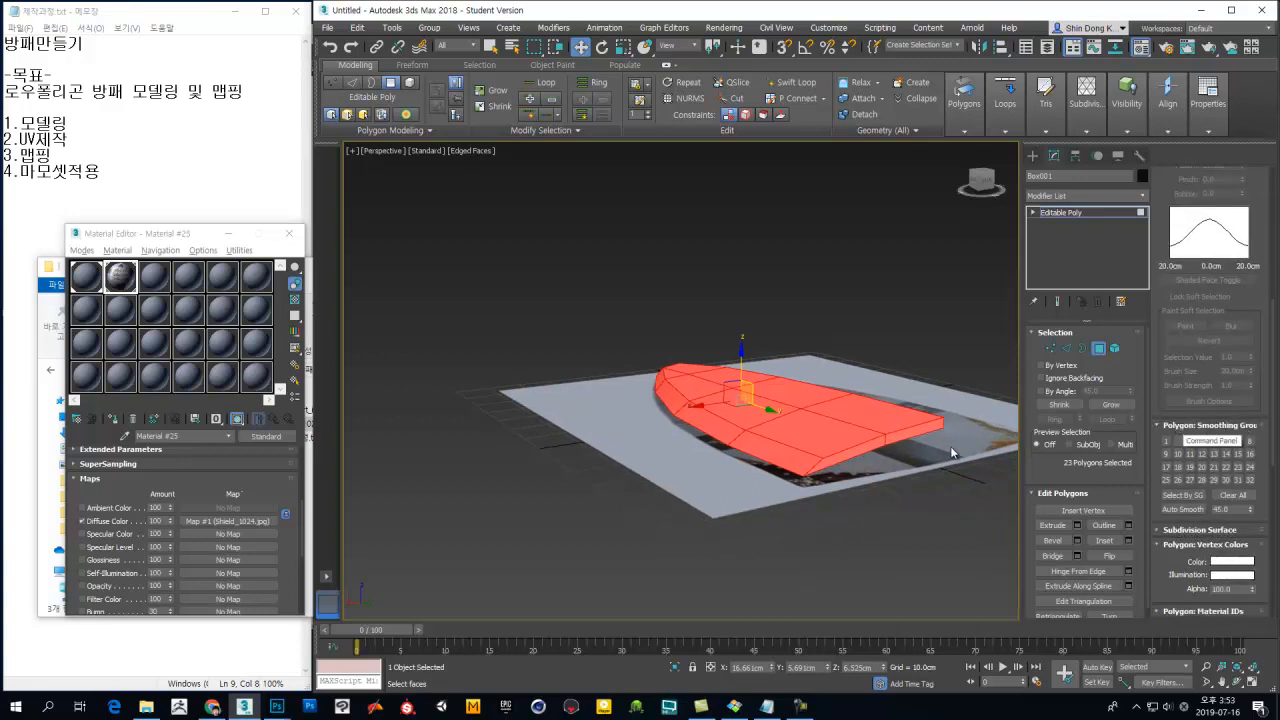
{"action": "middle_click_drag", "start_coordinate": [950, 452], "coordinate": [867, 502], "text": "alt"}
{"action": "left_click", "coordinate": [867, 502]}
{"action": "left_click", "coordinate": [1100, 352]}
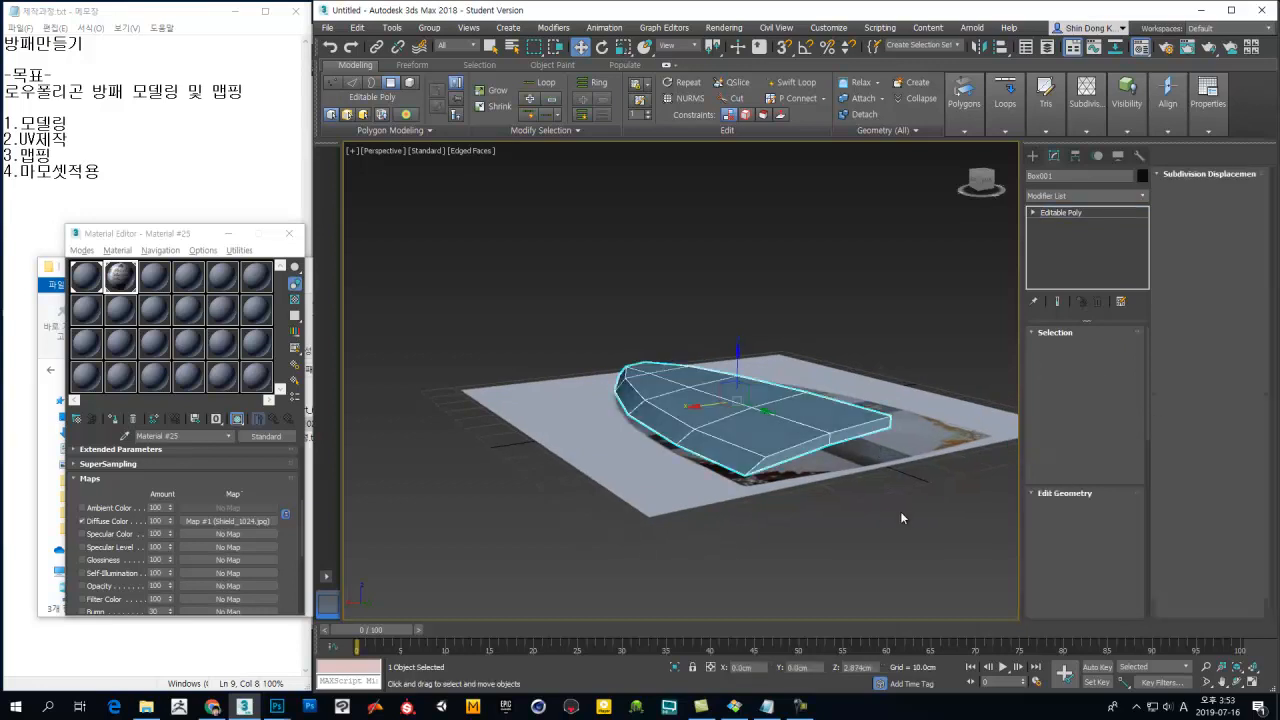
{"action": "left_click", "coordinate": [900, 511]}
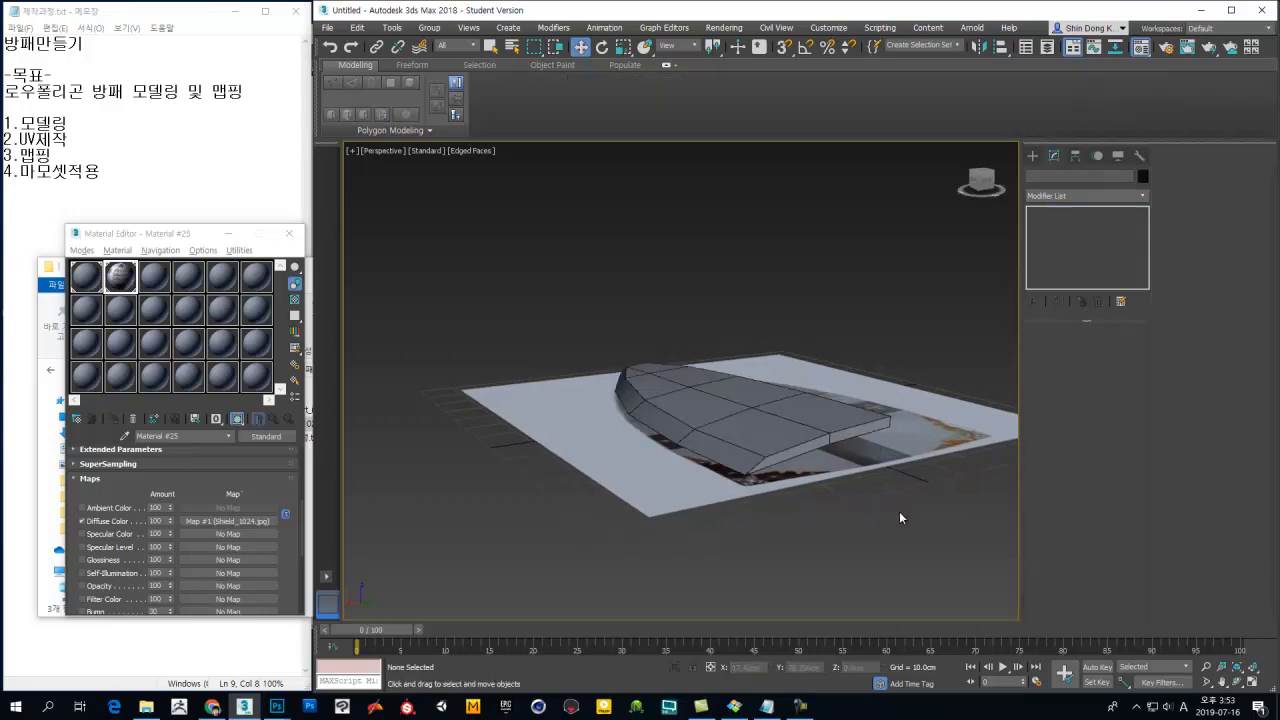
{"action": "left_click", "coordinate": [790, 429]}
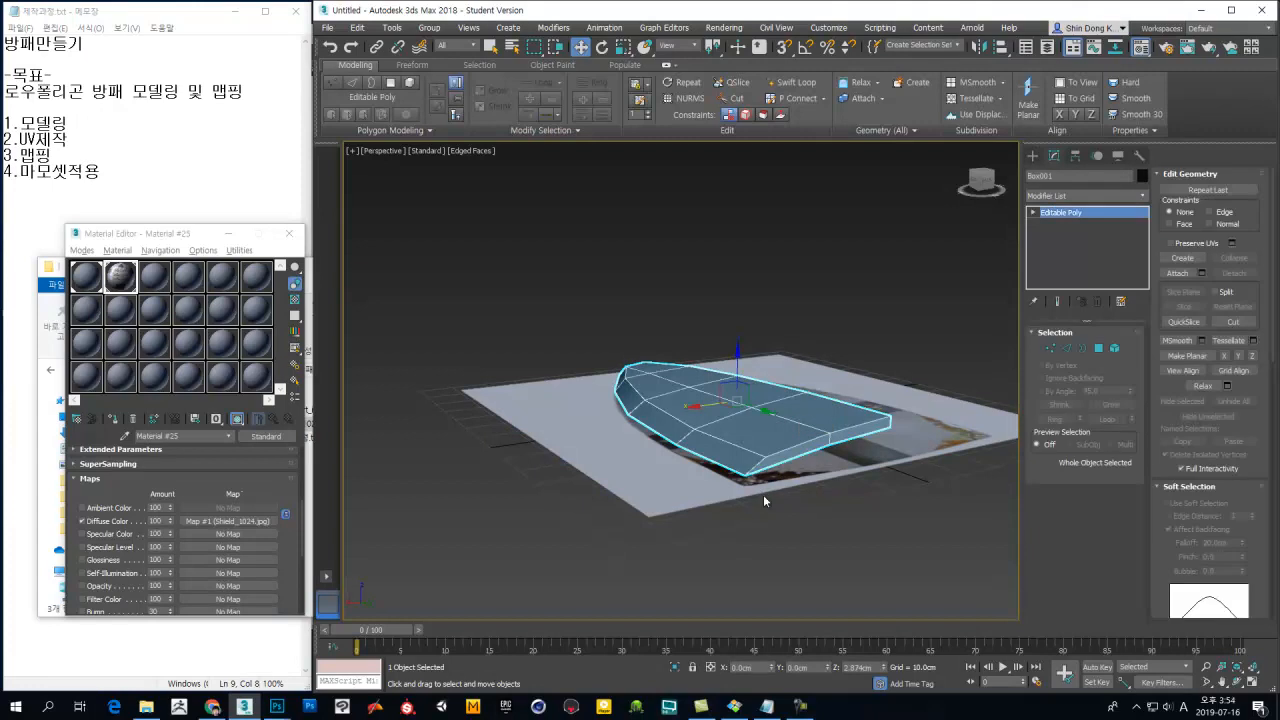
{"action": "left_click", "coordinate": [878, 503]}
{"action": "key", "text": "F4"}
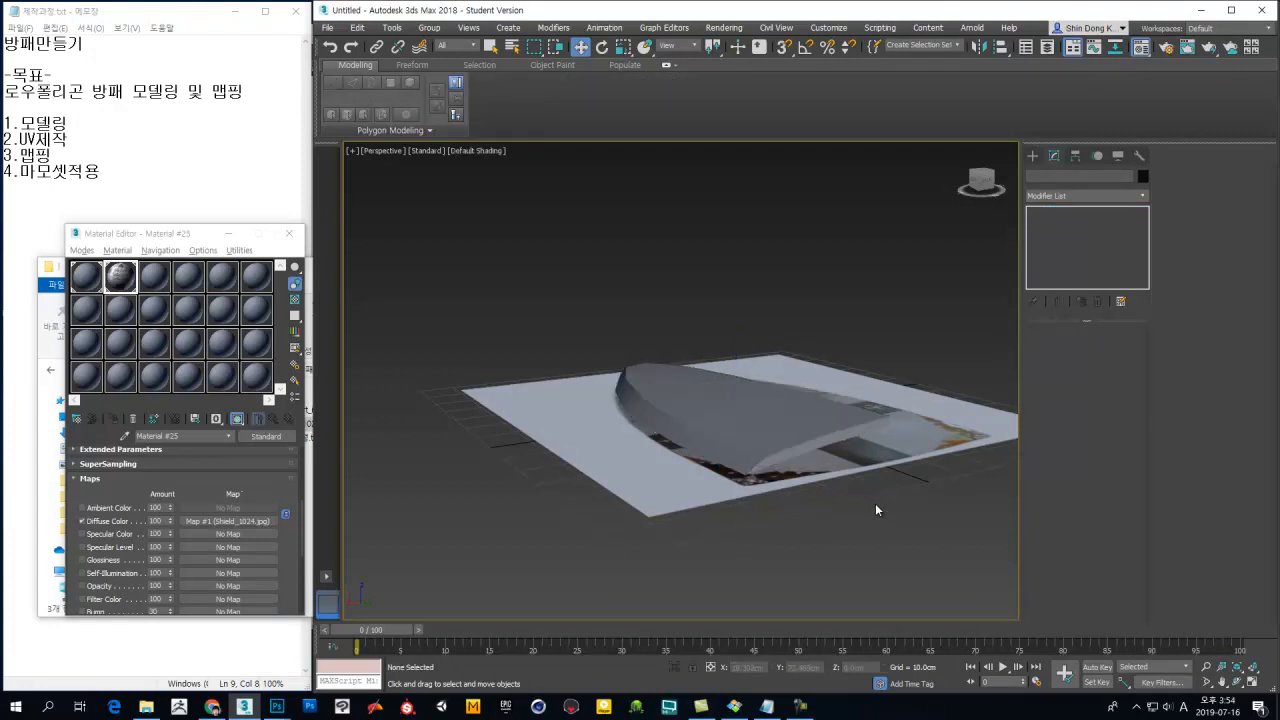
{"action": "scroll", "coordinate": [801, 502], "scroll_direction": "up", "scroll_amount": 5}
{"action": "middle_click_drag", "start_coordinate": [797, 478], "coordinate": [828, 491], "text": "alt"}
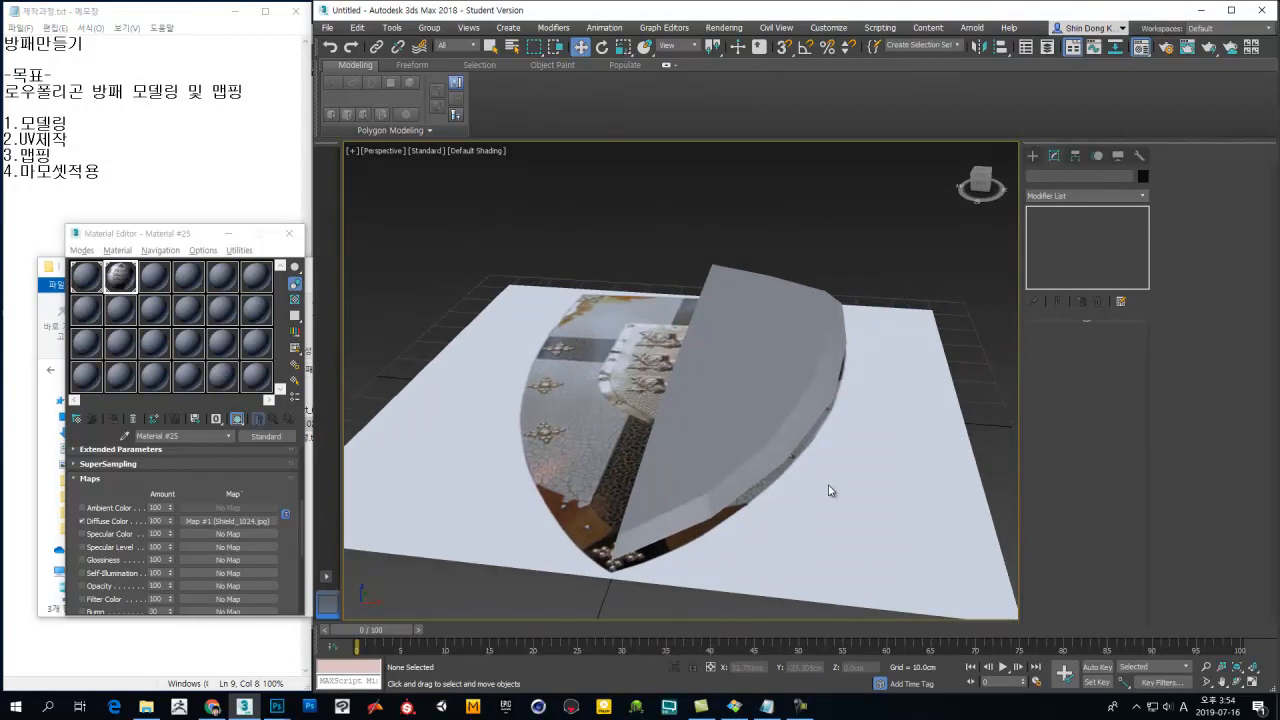
Step: Give the 01 - Default material on the half shield a glossy highlight with Specular Level 87 and Glossiness 37
{"action": "left_click", "coordinate": [87, 280]}
{"action": "left_click", "coordinate": [835, 345]}
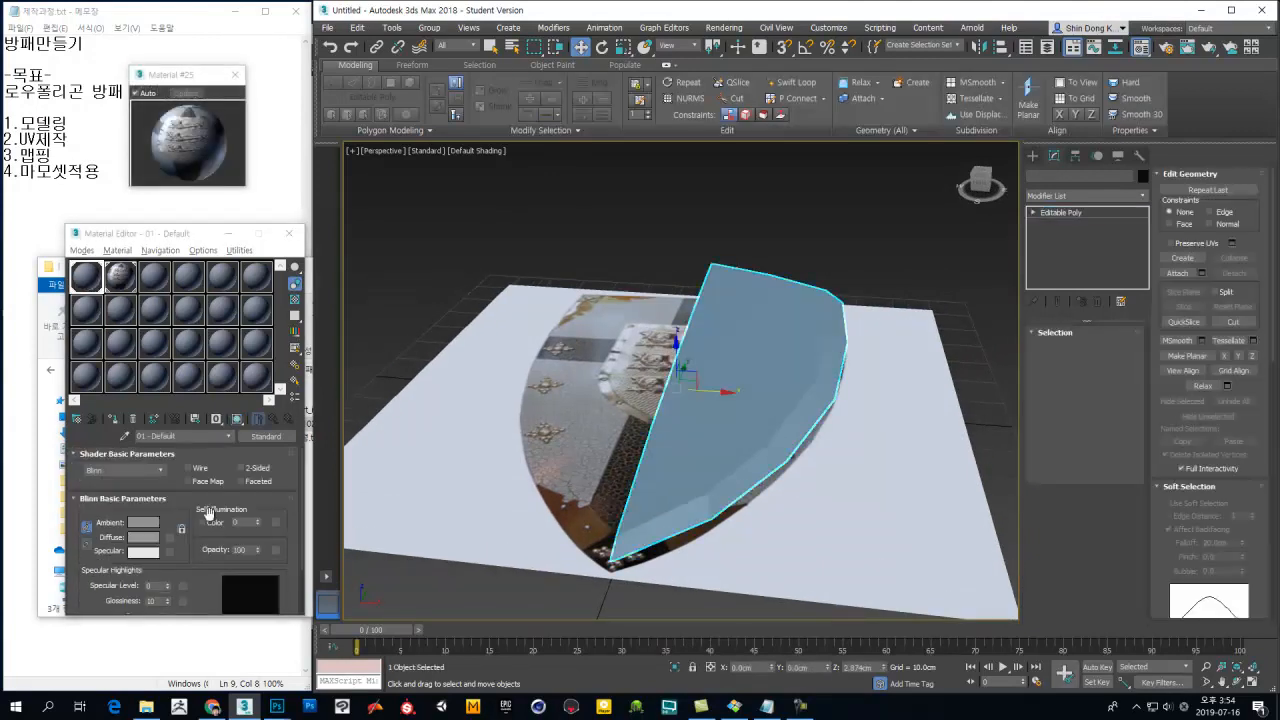
{"action": "scroll", "coordinate": [198, 527], "scroll_direction": "down", "scroll_amount": 1}
{"action": "scroll", "coordinate": [198, 527], "scroll_direction": "down", "scroll_amount": 2}
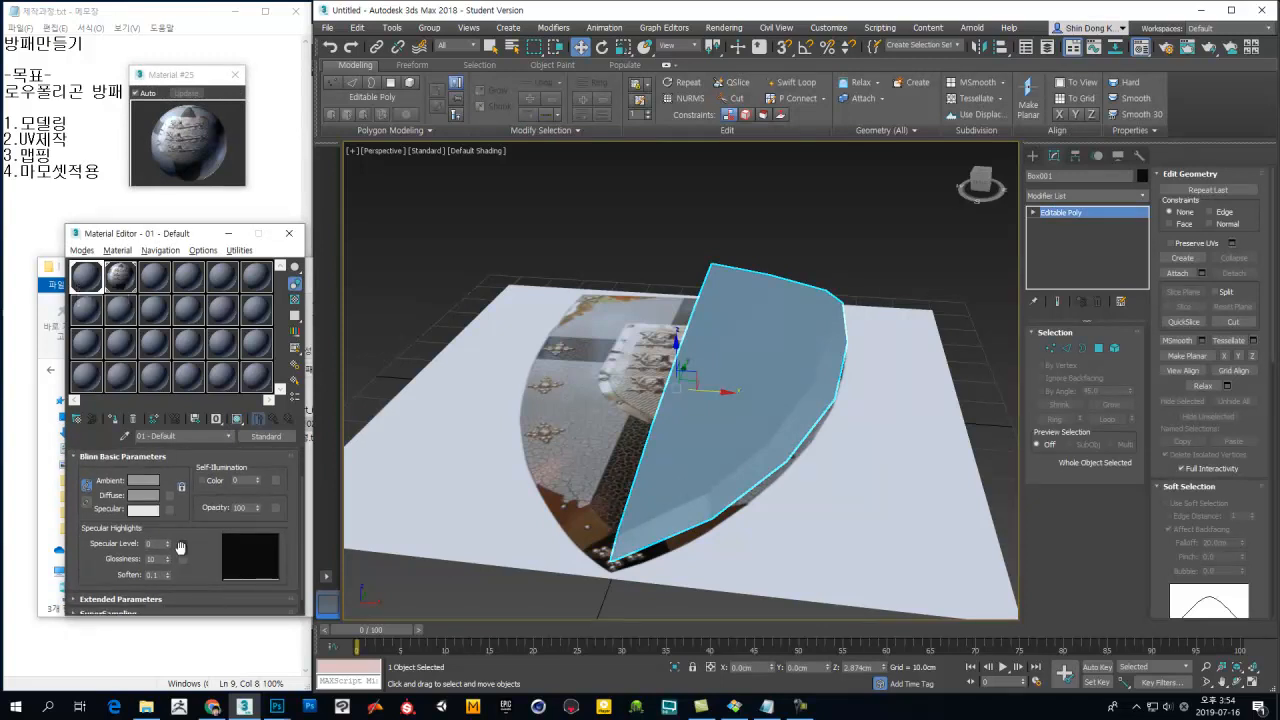
{"action": "scroll", "coordinate": [166, 545], "scroll_direction": "down", "scroll_amount": 1}
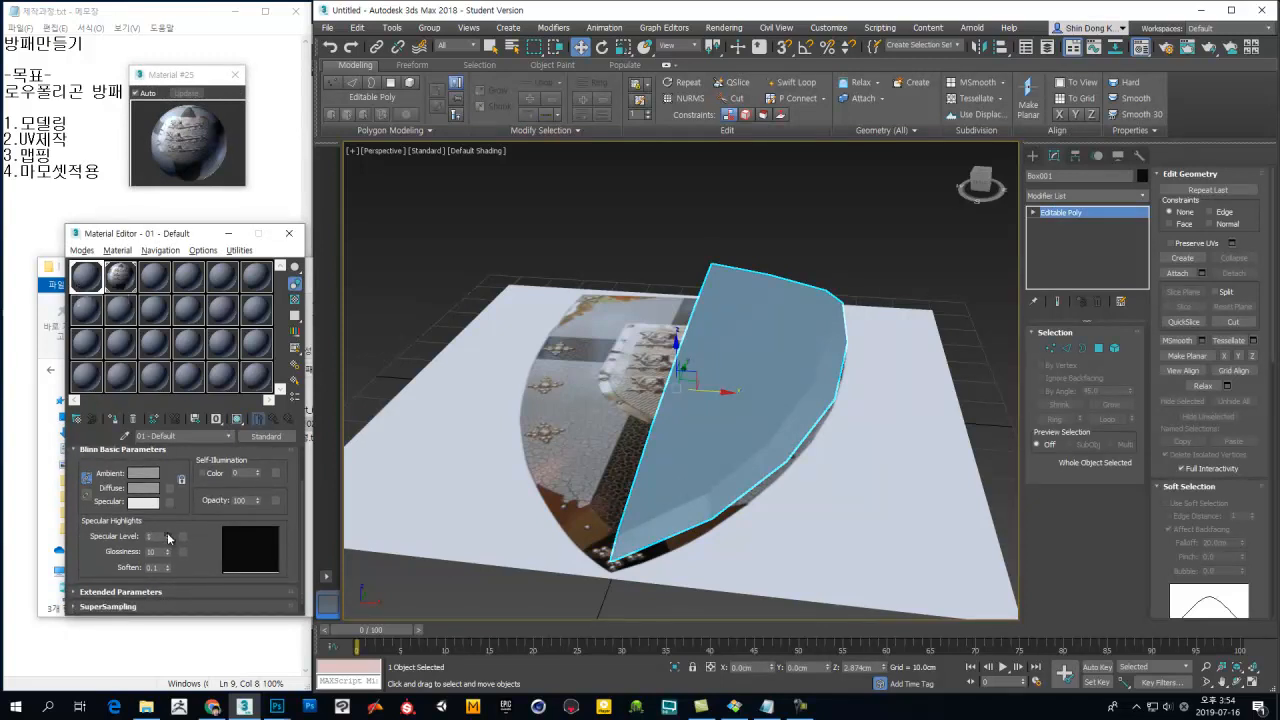
{"action": "mouse_move", "coordinate": [175, 498]}
{"action": "left_mouse_down"}
{"action": "mouse_move", "coordinate": [197, 532]}
{"action": "mouse_move", "coordinate": [171, 513]}
{"action": "left_mouse_up"}
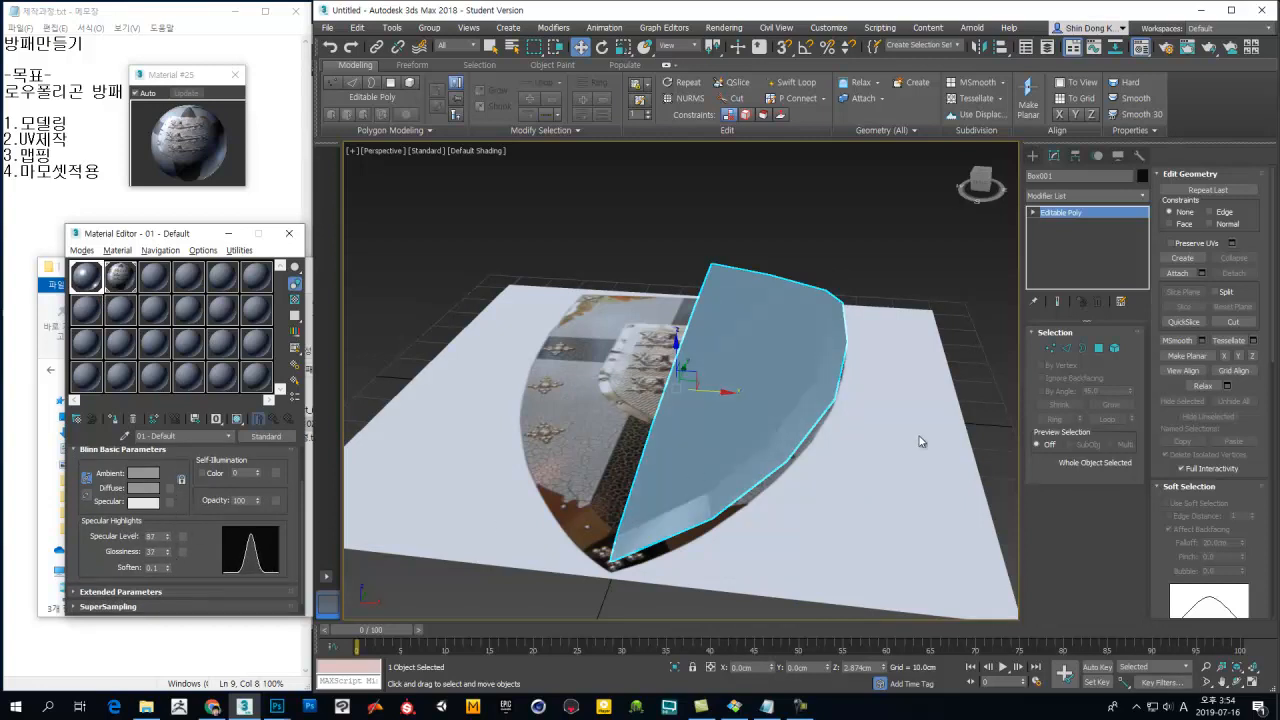
{"action": "middle_click_drag", "start_coordinate": [866, 393], "coordinate": [826, 437], "text": "alt"}
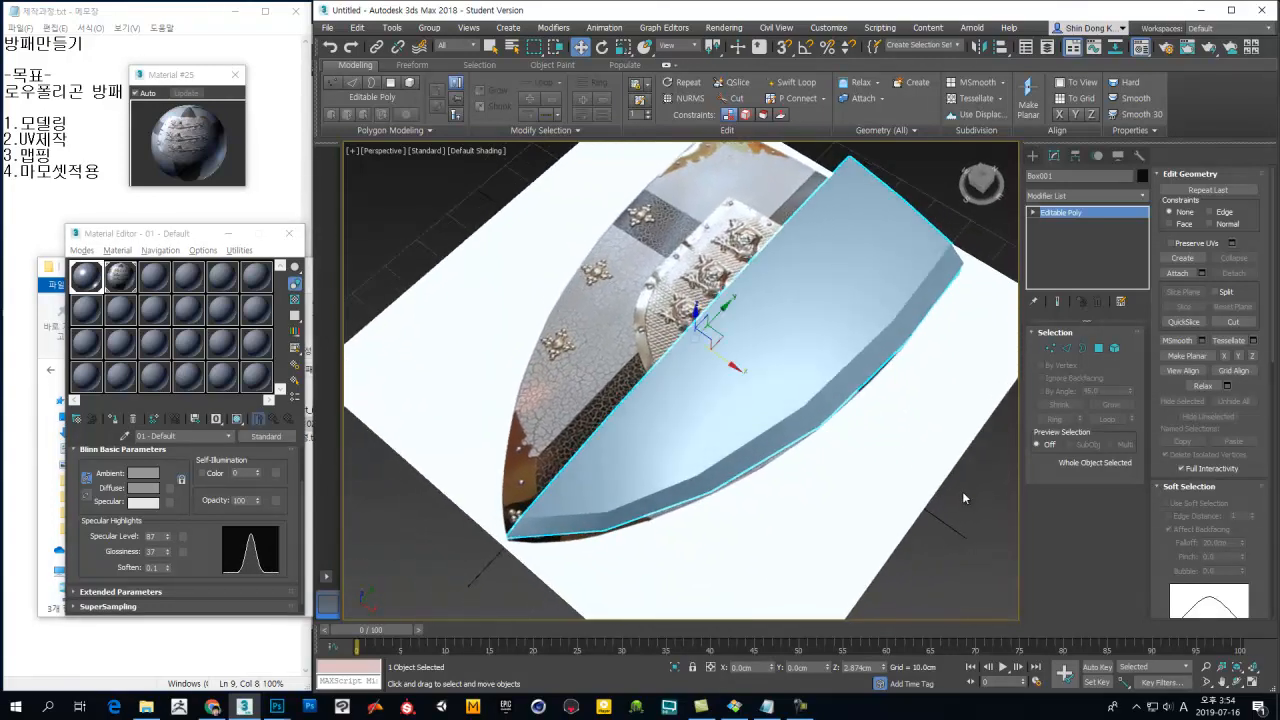
{"action": "left_click", "coordinate": [962, 489]}
{"action": "middle_click_drag", "start_coordinate": [893, 539], "coordinate": [945, 525], "text": "alt"}
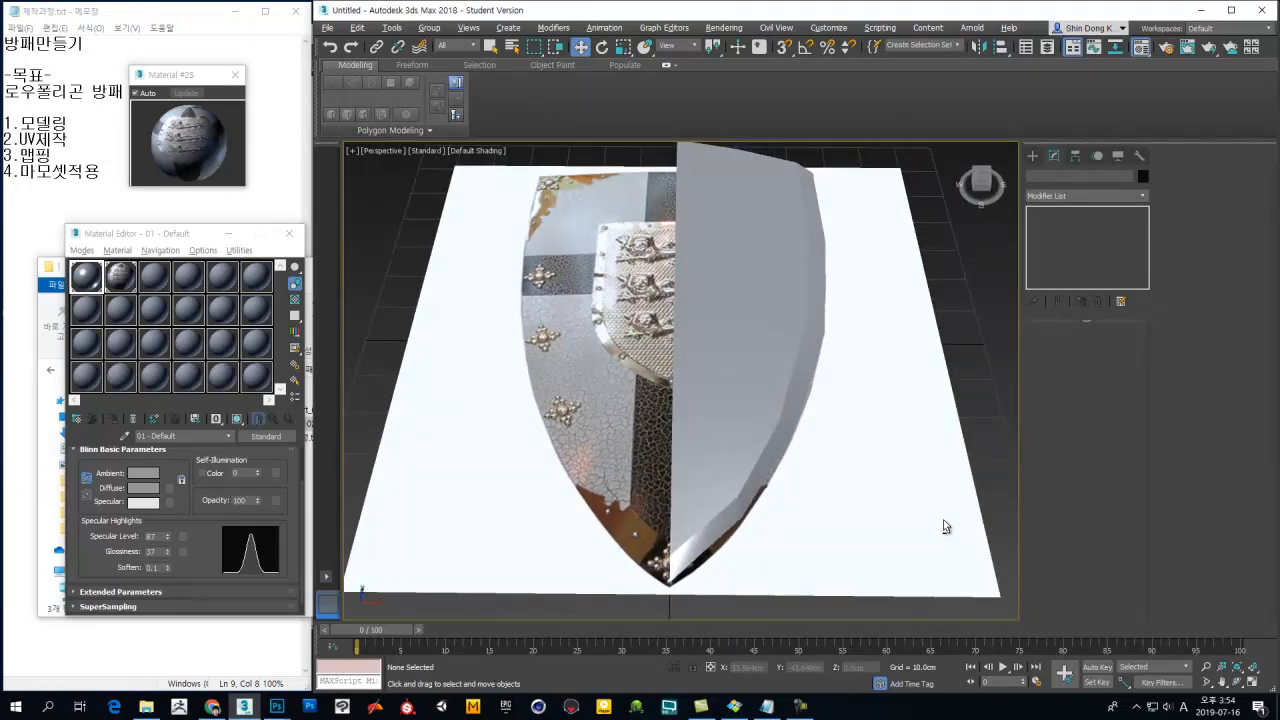
Step: Select all polygons of the half shield, clear their smoothing groups, assign smoothing group 1 and leave the Polygon level
{"action": "left_click", "coordinate": [738, 487]}
{"action": "middle_click_drag", "start_coordinate": [837, 517], "coordinate": [758, 508], "text": "alt"}
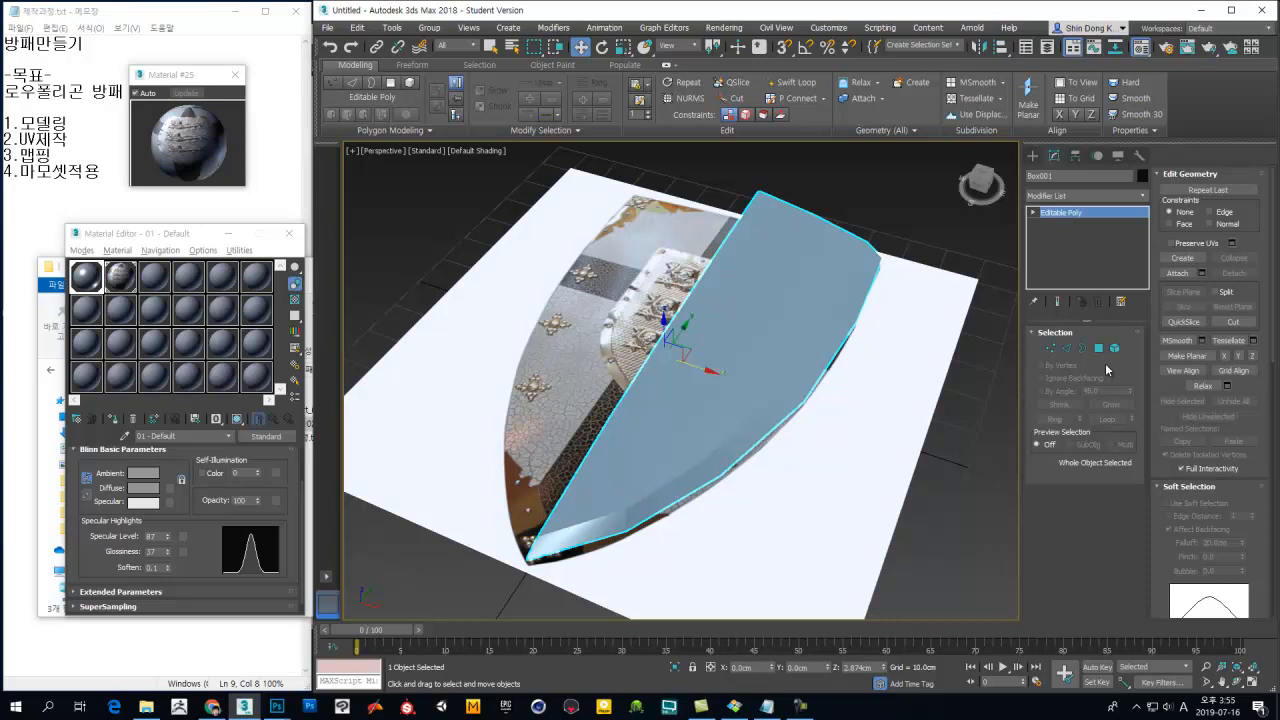
{"action": "left_click", "coordinate": [1101, 349]}
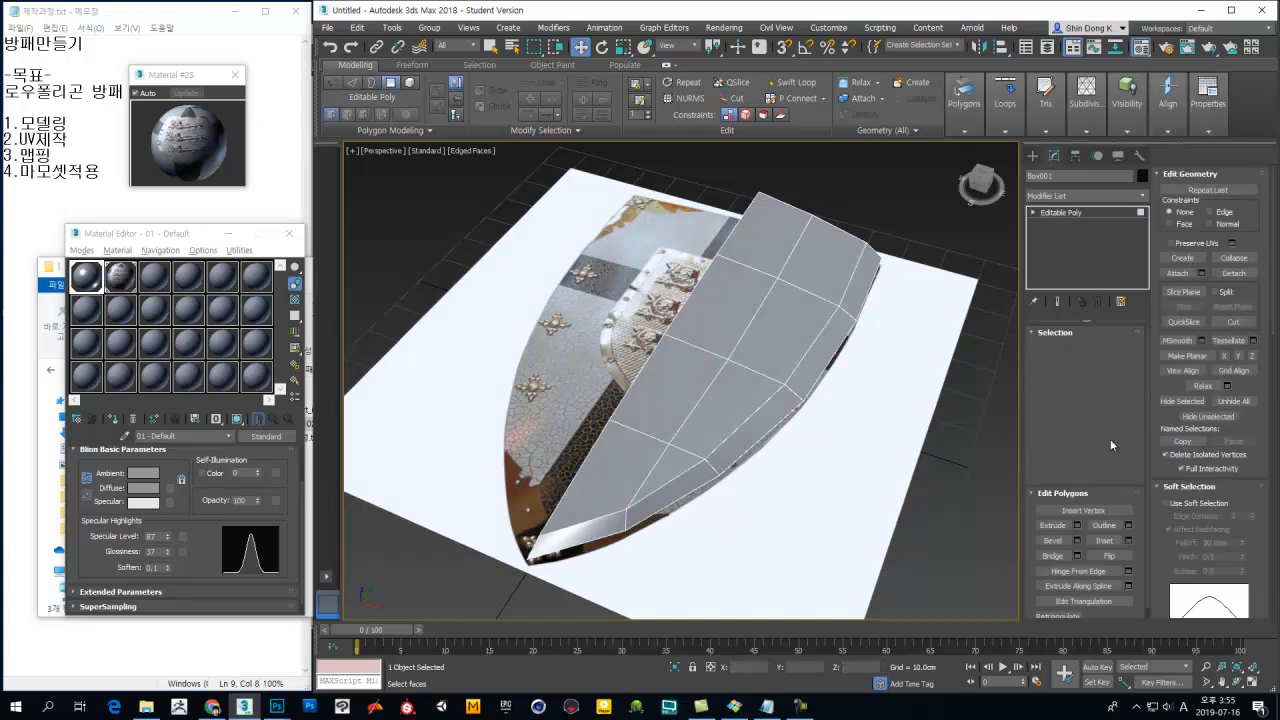
{"action": "key", "text": "ctrl+a"}
{"action": "left_click_drag", "start_coordinate": [1256, 566], "coordinate": [1201, 408]}
{"action": "left_click", "coordinate": [1203, 404]}
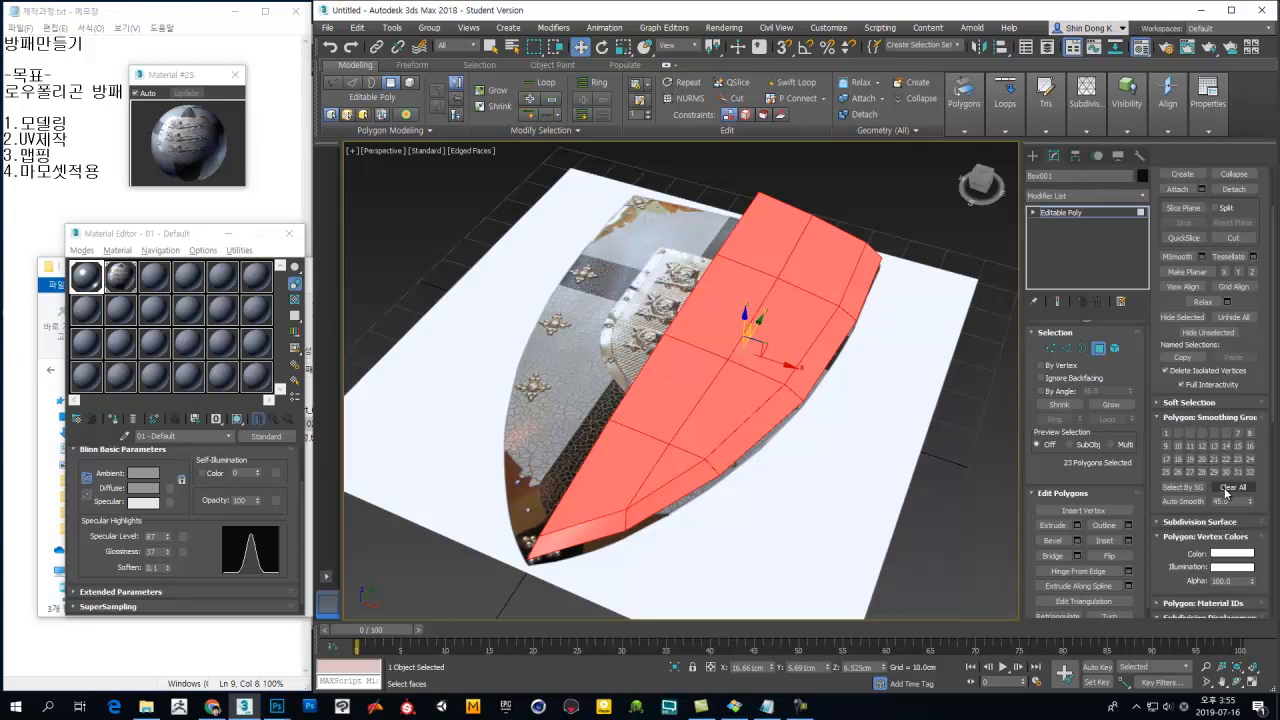
{"action": "left_click", "coordinate": [1226, 488]}
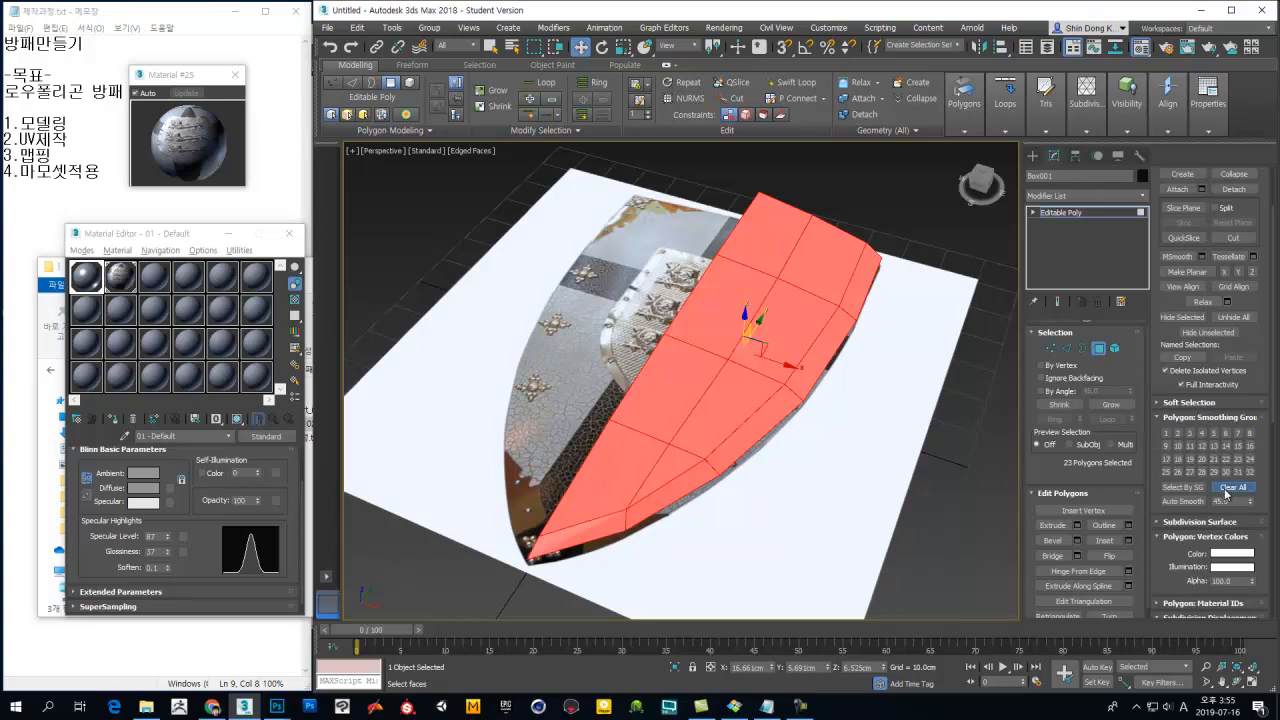
{"action": "left_click", "coordinate": [1166, 433]}
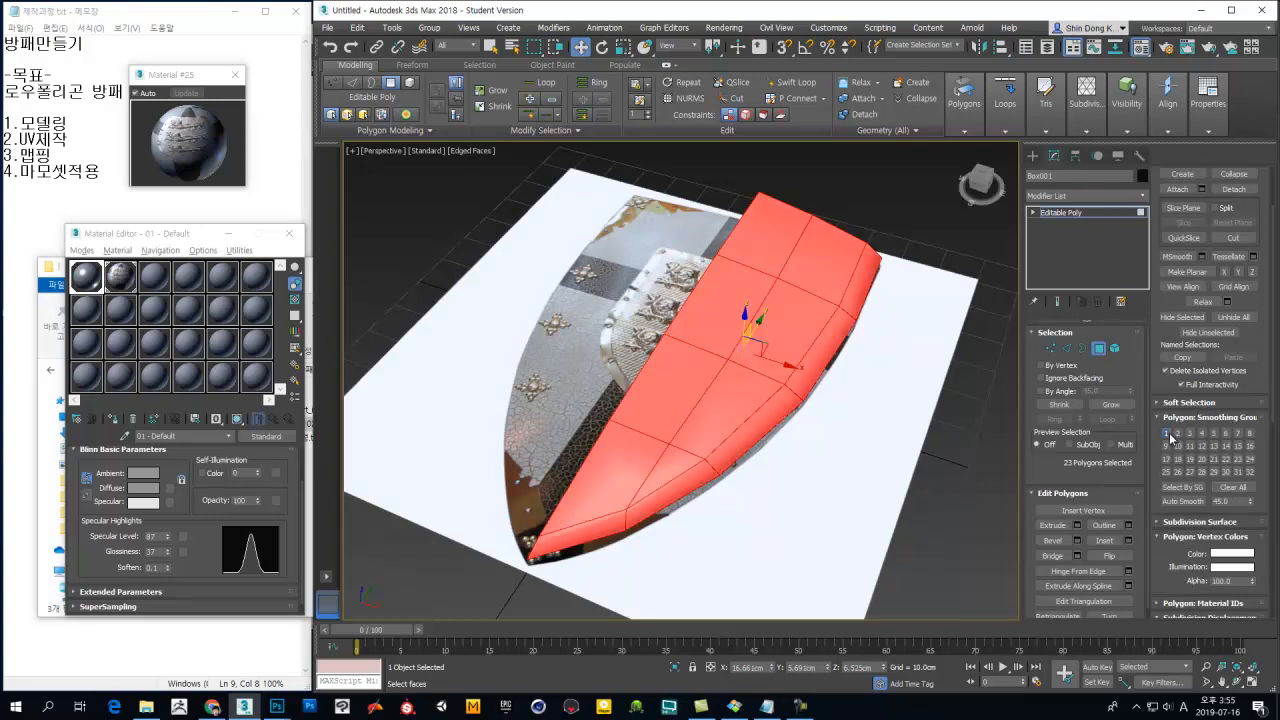
{"action": "left_click", "coordinate": [1098, 348]}
{"action": "left_click", "coordinate": [960, 455]}
Step: Examine the smoothed shading and highlights on the half shield from several angles, including edge-on
{"action": "middle_click_drag", "start_coordinate": [804, 417], "coordinate": [605, 503], "text": "alt"}
{"action": "left_click", "coordinate": [834, 397]}
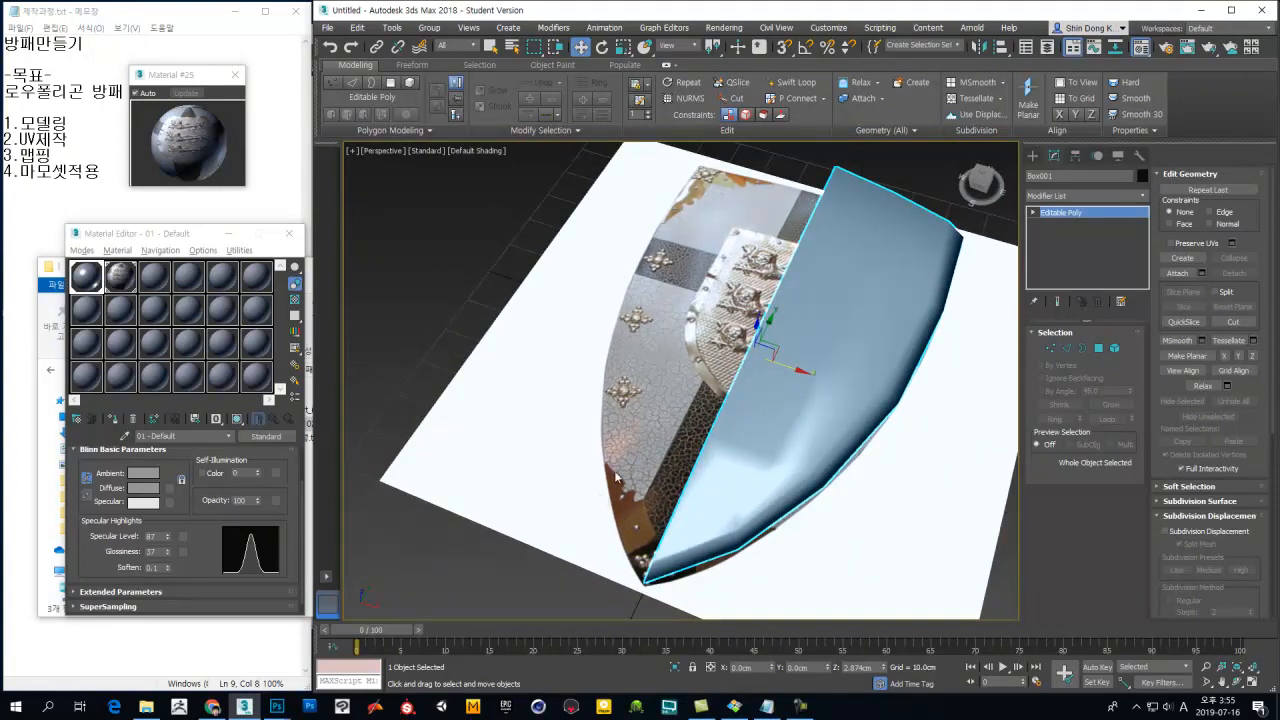
{"action": "middle_click_drag", "start_coordinate": [672, 465], "coordinate": [673, 400], "text": "alt"}
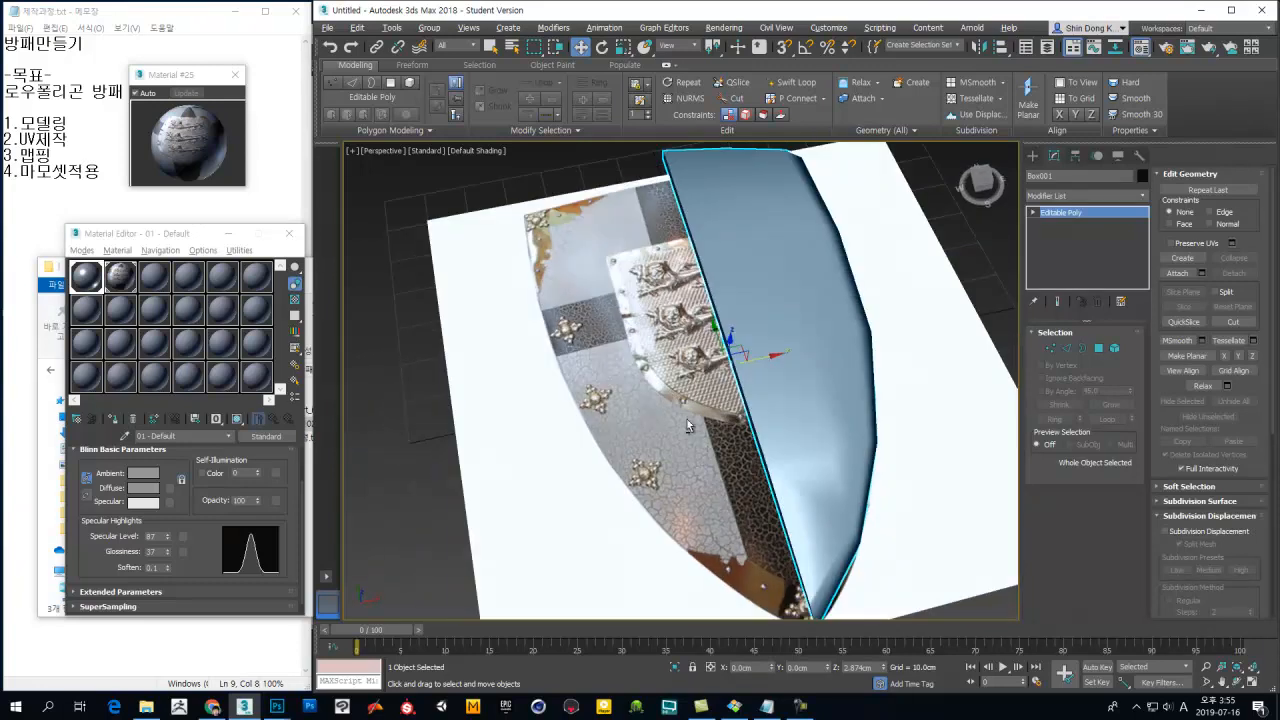
{"action": "middle_click_drag", "start_coordinate": [676, 543], "coordinate": [702, 506], "text": "alt"}
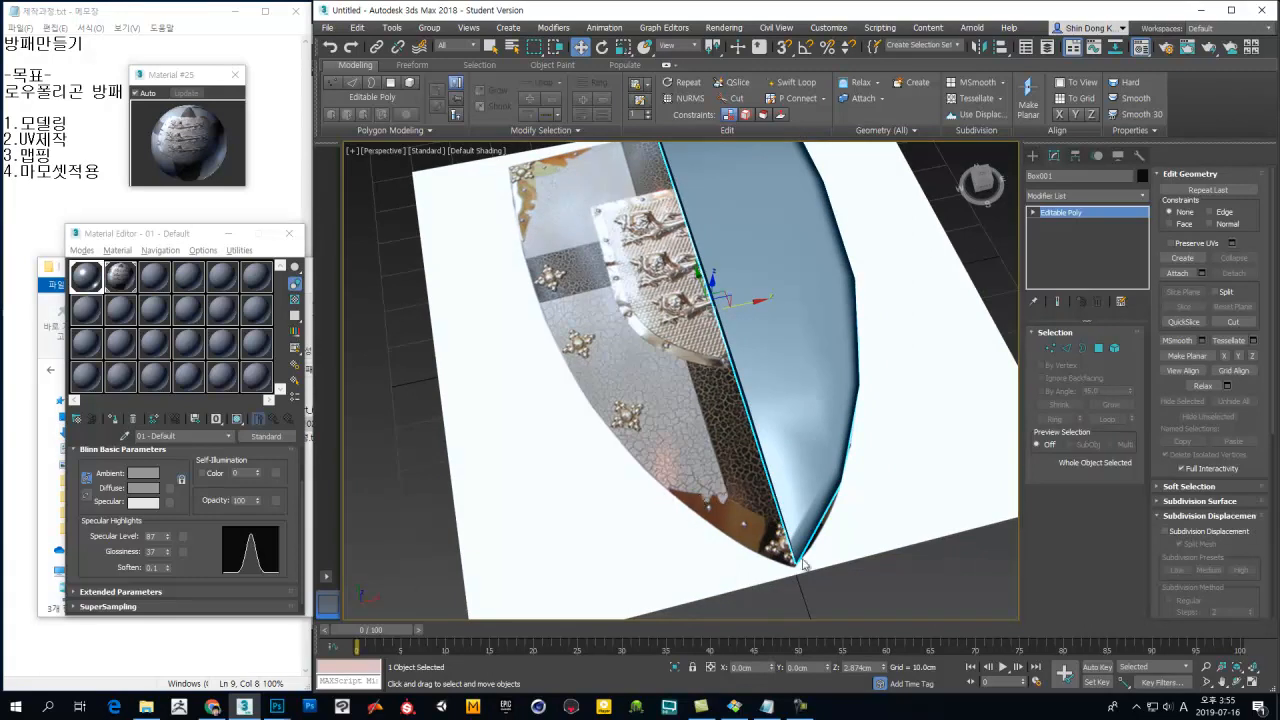
{"action": "middle_click_drag", "start_coordinate": [714, 522], "coordinate": [660, 387], "text": "alt"}
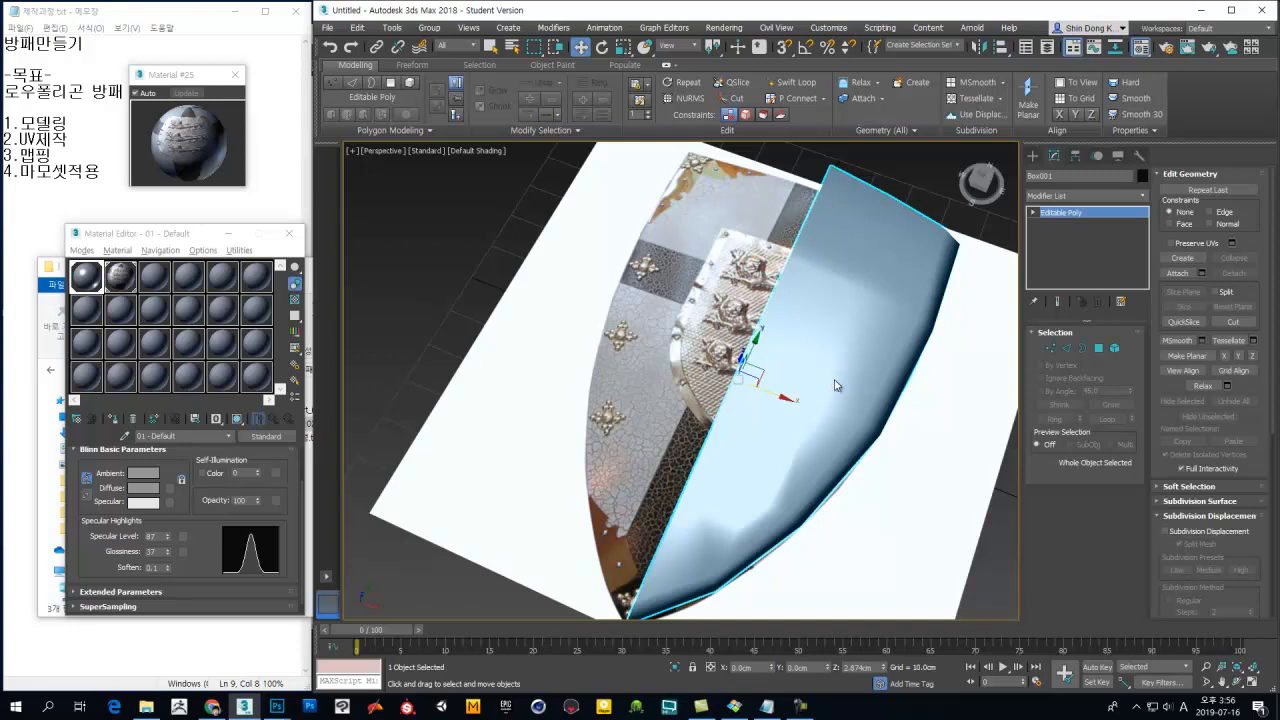
{"action": "middle_click_drag", "start_coordinate": [809, 363], "coordinate": [762, 404], "text": "alt"}
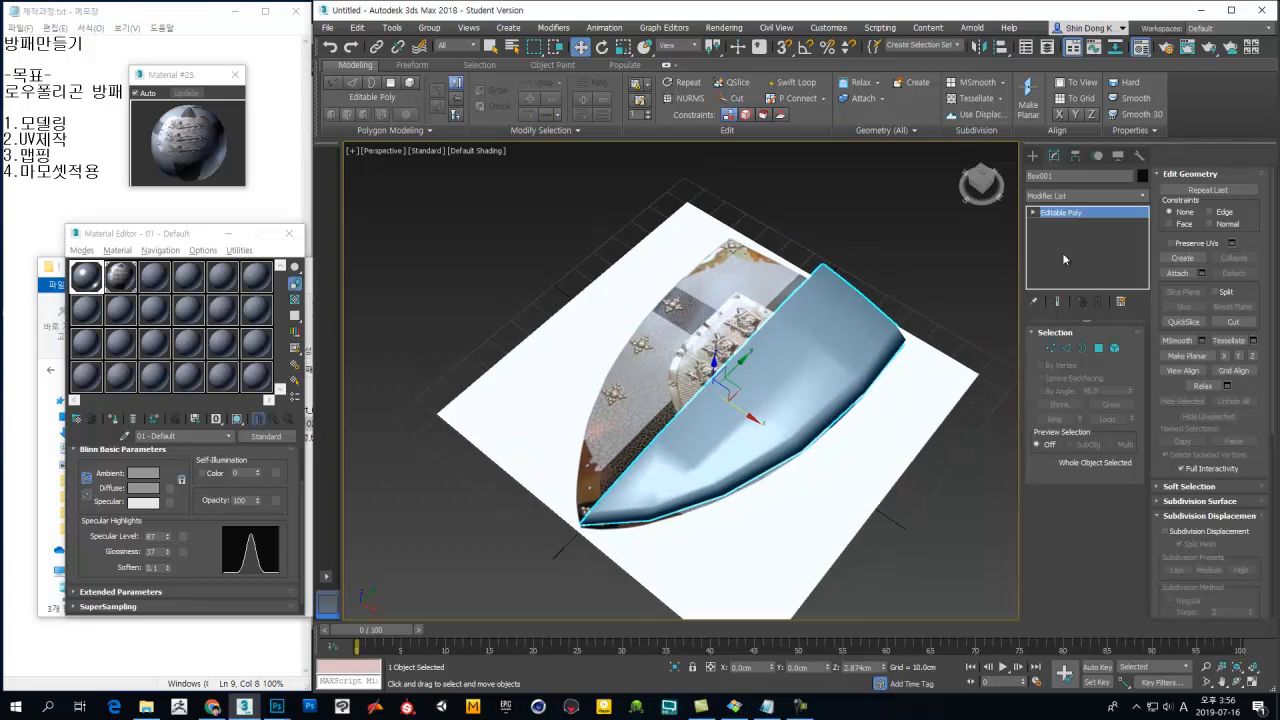
{"action": "left_click", "coordinate": [1144, 196]}
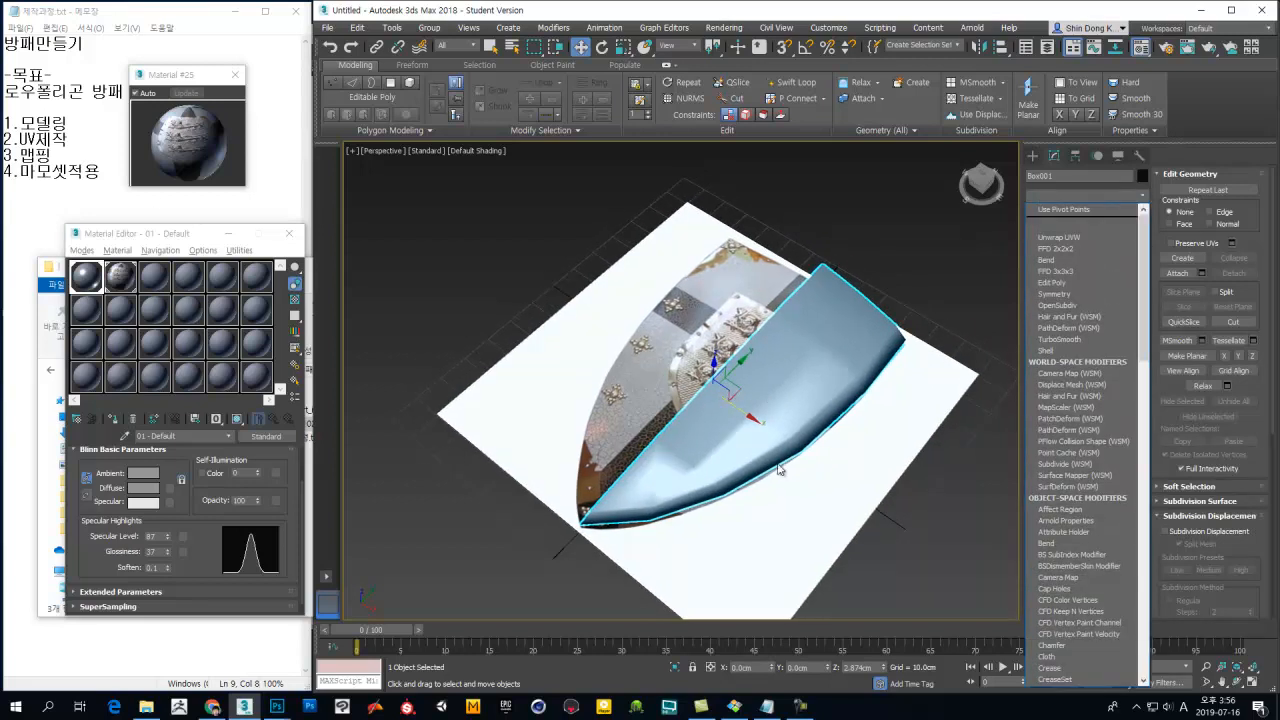
{"action": "left_click", "coordinate": [953, 262]}
{"action": "middle_click_drag", "start_coordinate": [936, 346], "coordinate": [889, 348], "text": "alt"}
{"action": "left_click", "coordinate": [889, 348]}
{"action": "left_click", "coordinate": [771, 386]}
{"action": "middle_click_drag", "start_coordinate": [771, 386], "coordinate": [577, 272], "text": "alt"}
Step: Create a box about 25.8 cm wide, 4.8 cm long and 2.4 cm high beside the reference plane and assign it the 01 - Default material
{"action": "left_click", "coordinate": [1032, 155]}
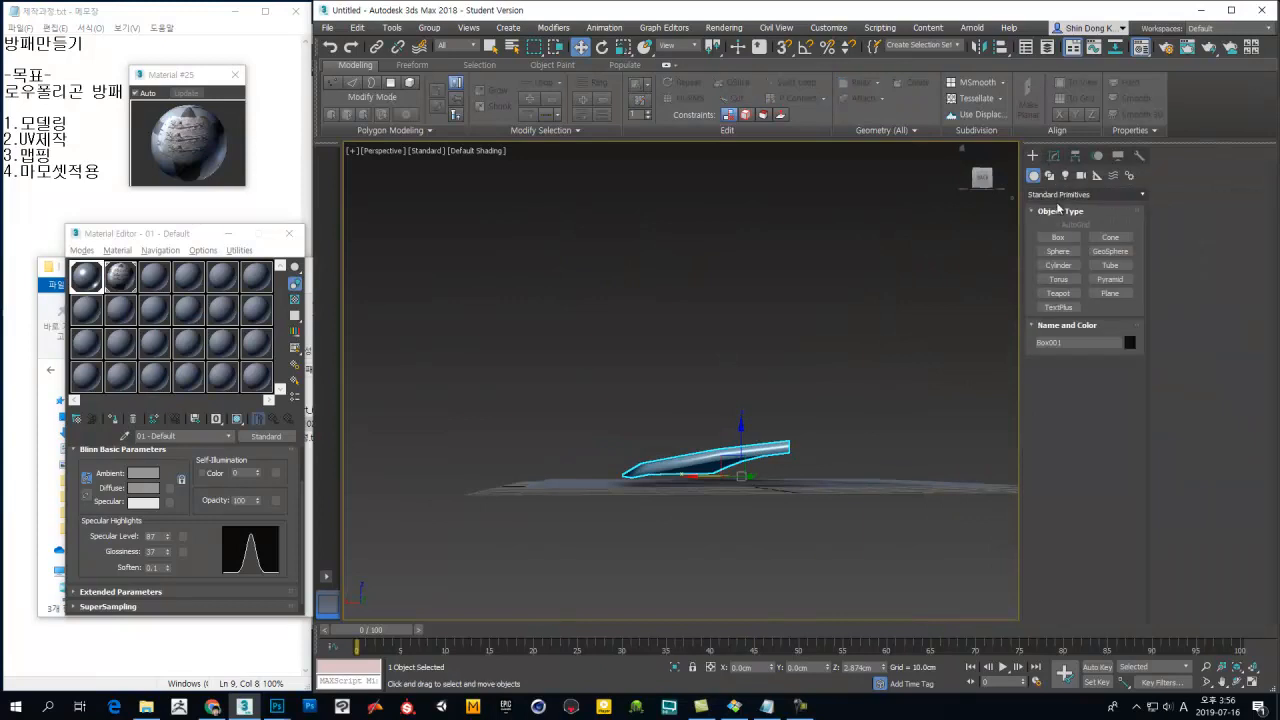
{"action": "middle_click_drag", "start_coordinate": [788, 375], "coordinate": [772, 505], "text": "alt"}
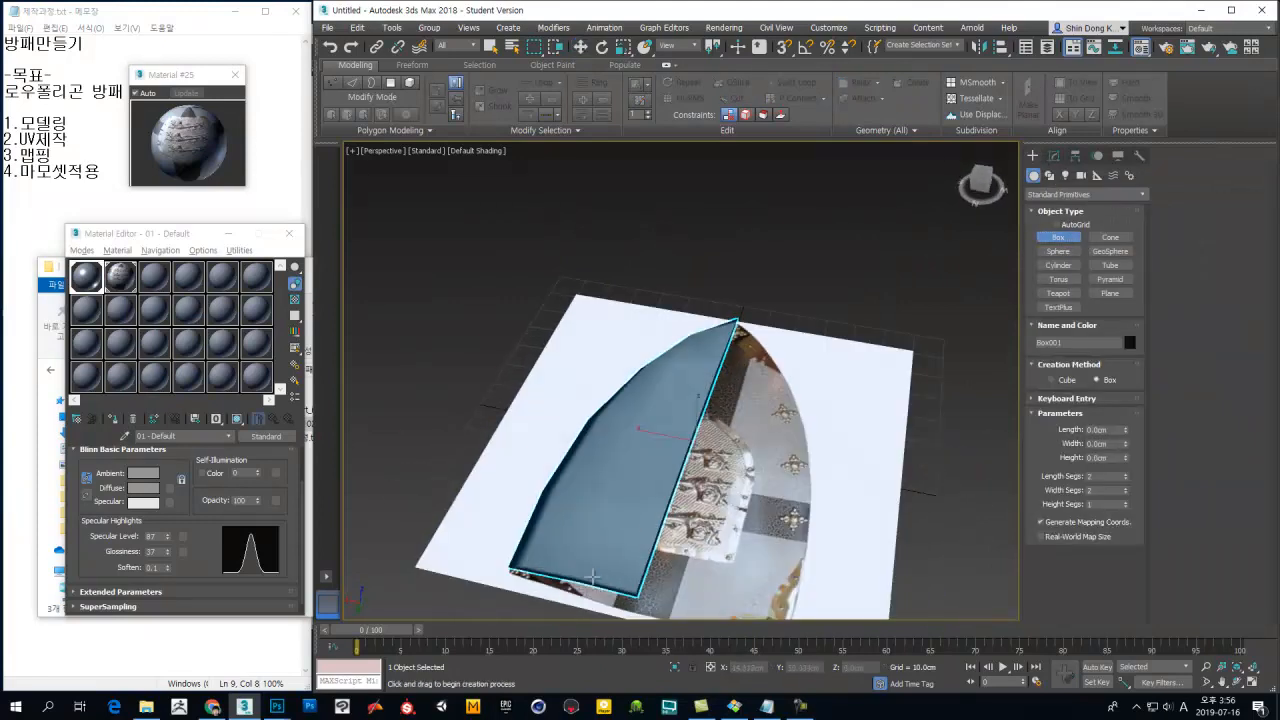
{"action": "left_click_drag", "start_coordinate": [941, 515], "coordinate": [1018, 550]}
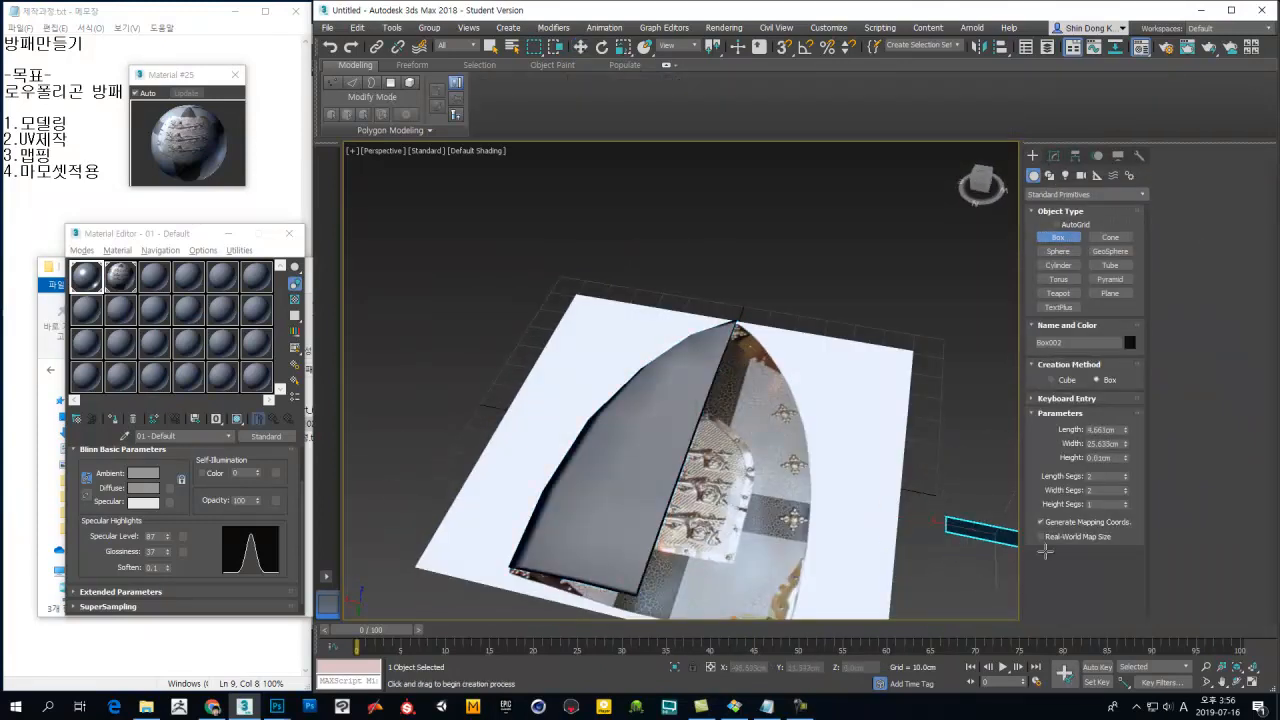
{"action": "left_click", "coordinate": [1035, 543]}
{"action": "middle_click_drag", "start_coordinate": [916, 567], "coordinate": [847, 463]}
{"action": "left_click", "coordinate": [113, 420]}
{"action": "middle_click_drag", "start_coordinate": [702, 467], "coordinate": [766, 372], "text": "alt"}
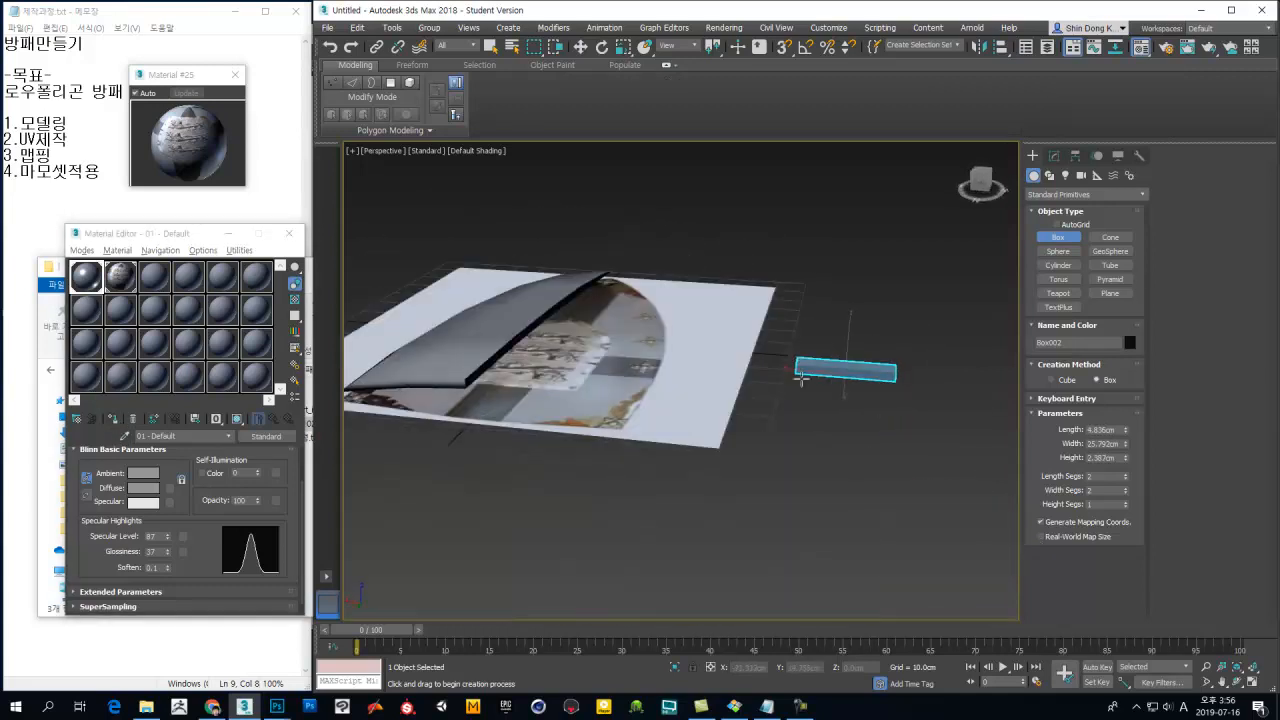
Step: Move the new box across to the reference plane and set its X position to 0 cm
{"action": "key", "text": "w"}
{"action": "middle_click_drag", "start_coordinate": [859, 418], "coordinate": [853, 382], "text": "alt"}
{"action": "left_click_drag", "start_coordinate": [830, 357], "coordinate": [542, 387]}
{"action": "middle_click_drag", "start_coordinate": [542, 390], "coordinate": [841, 405], "text": "alt"}
{"action": "middle_click_drag", "start_coordinate": [726, 383], "coordinate": [771, 370], "text": "alt"}
{"action": "left_click", "coordinate": [774, 375]}
{"action": "left_click", "coordinate": [704, 514]}
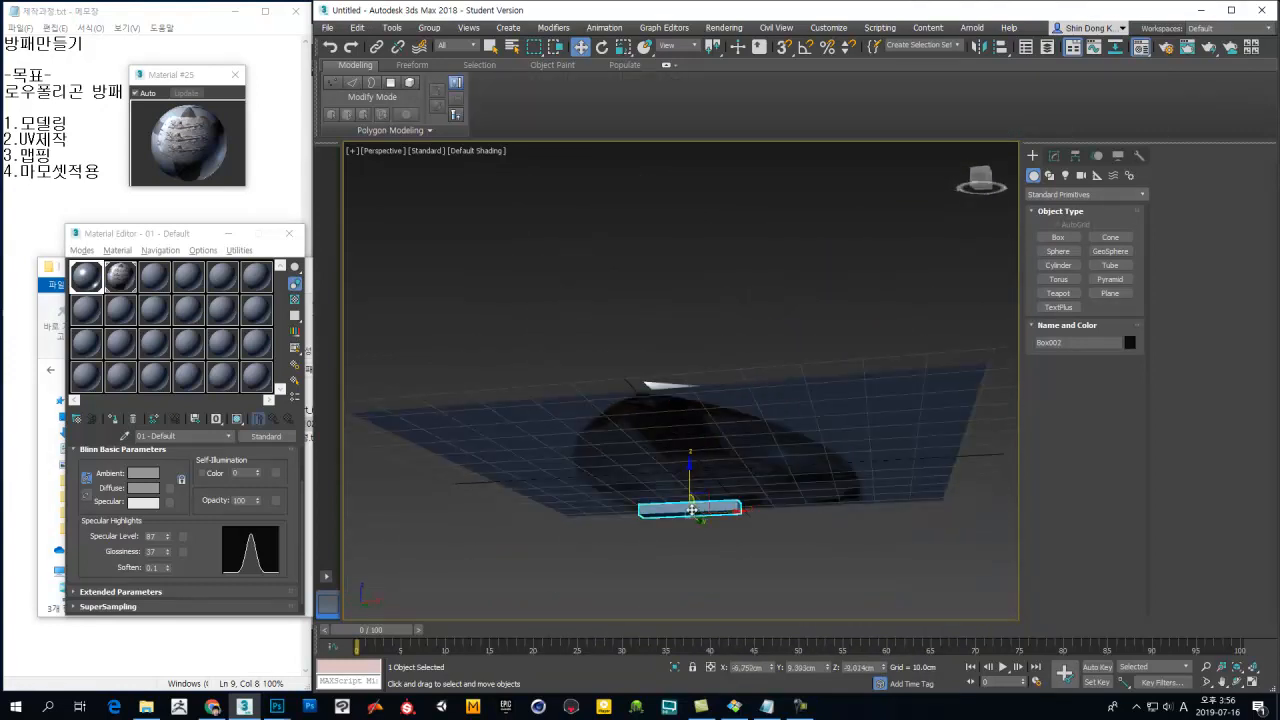
{"action": "right_click", "coordinate": [773, 670]}
Step: Move the box to about Y 44.5, Z 1.95 cm and shift the half shield away to about X 59.3, Y 42.5 cm
{"action": "middle_click_drag", "start_coordinate": [778, 445], "coordinate": [928, 481], "text": "alt"}
{"action": "left_click_drag", "start_coordinate": [724, 474], "coordinate": [725, 428]}
{"action": "middle_click_drag", "start_coordinate": [725, 428], "coordinate": [826, 540], "text": "alt"}
{"action": "left_click_drag", "start_coordinate": [690, 485], "coordinate": [575, 560]}
{"action": "left_click", "coordinate": [638, 450]}
{"action": "middle_click_drag", "start_coordinate": [638, 450], "coordinate": [770, 426], "text": "alt"}
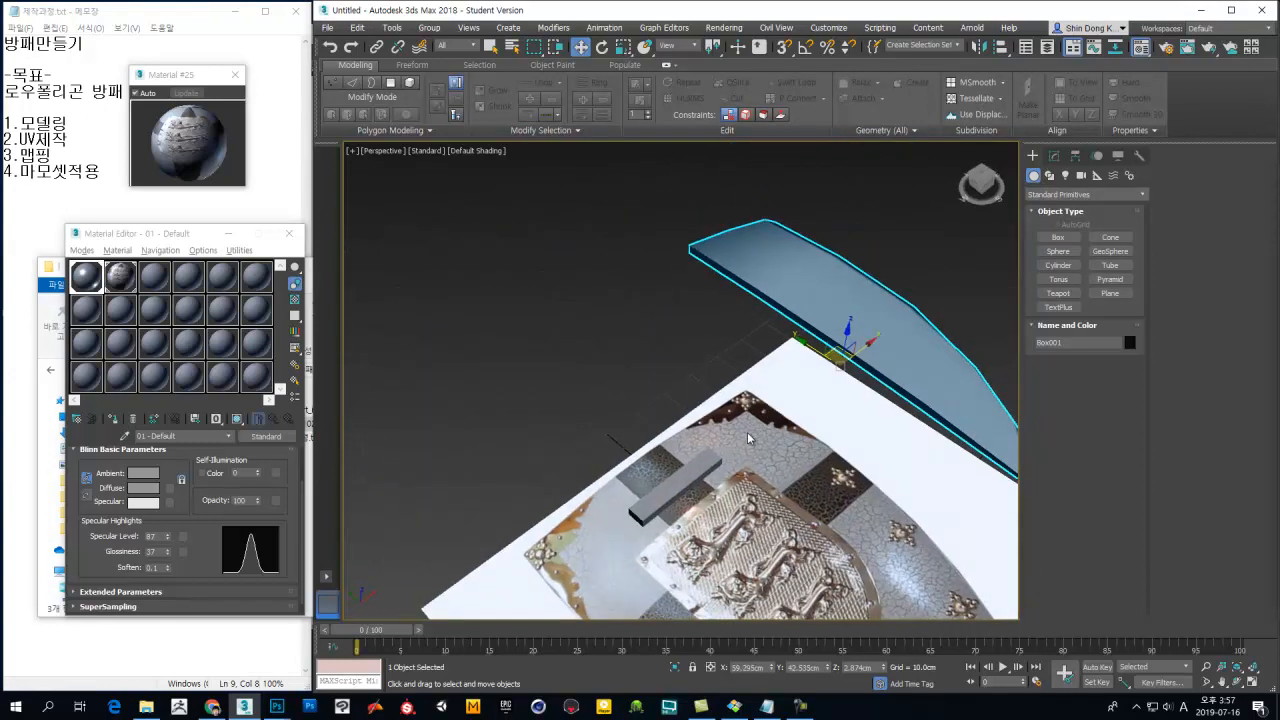
Step: Try aligning the box to the half shield in X, Y and Z, first by centers and then by pivot points
{"action": "left_click", "coordinate": [676, 486]}
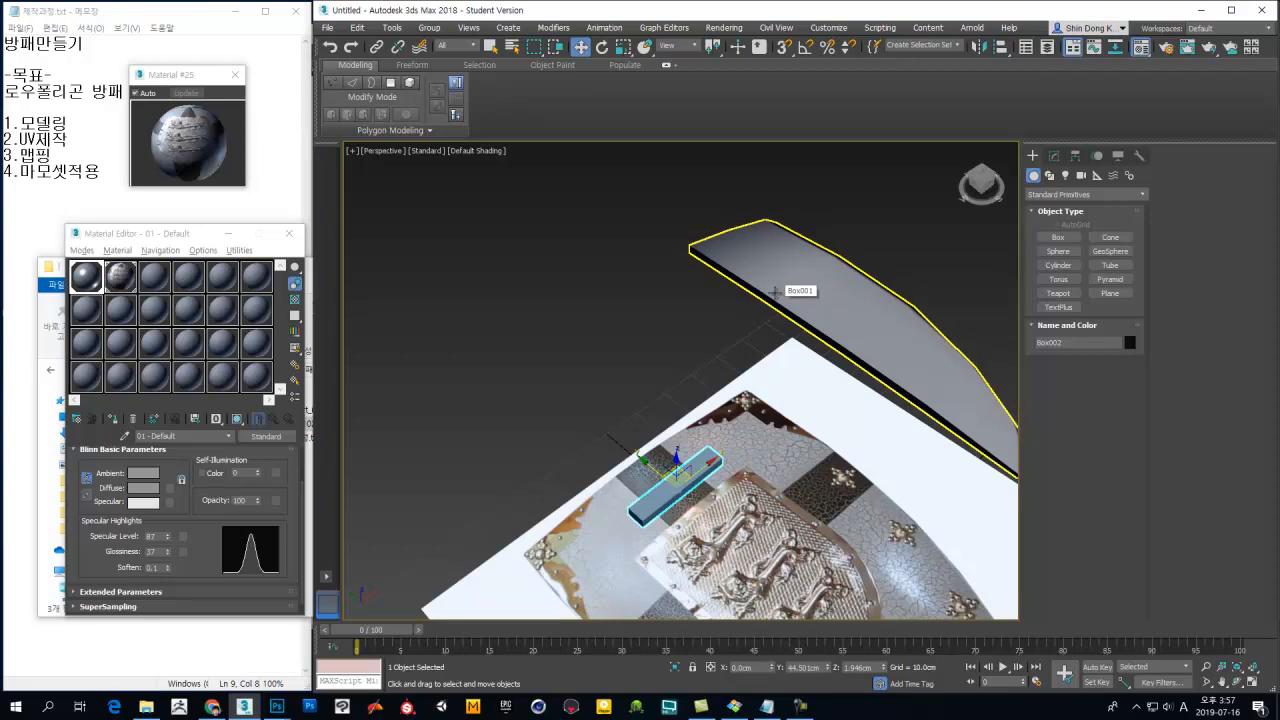
{"action": "key", "text": "alt+a"}
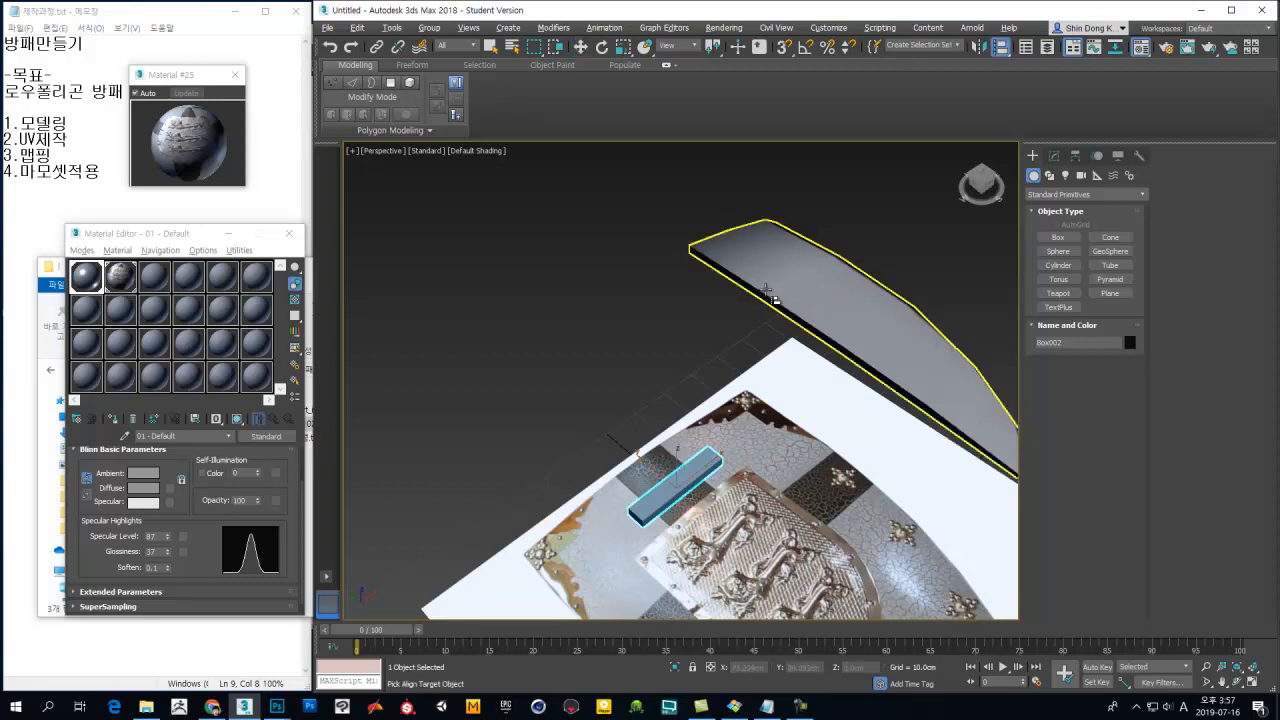
{"action": "left_click", "coordinate": [768, 293]}
{"action": "left_click_drag", "start_coordinate": [772, 236], "coordinate": [569, 218]}
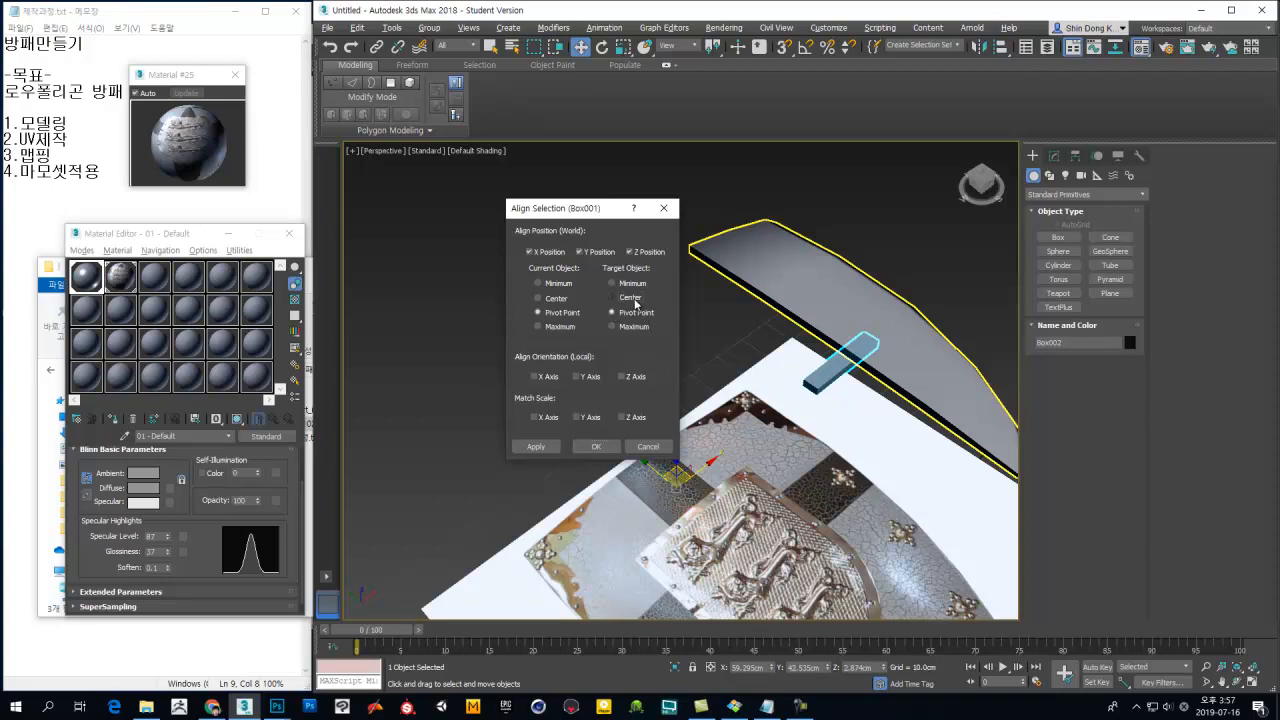
{"action": "left_click", "coordinate": [632, 300]}
{"action": "left_click", "coordinate": [562, 303]}
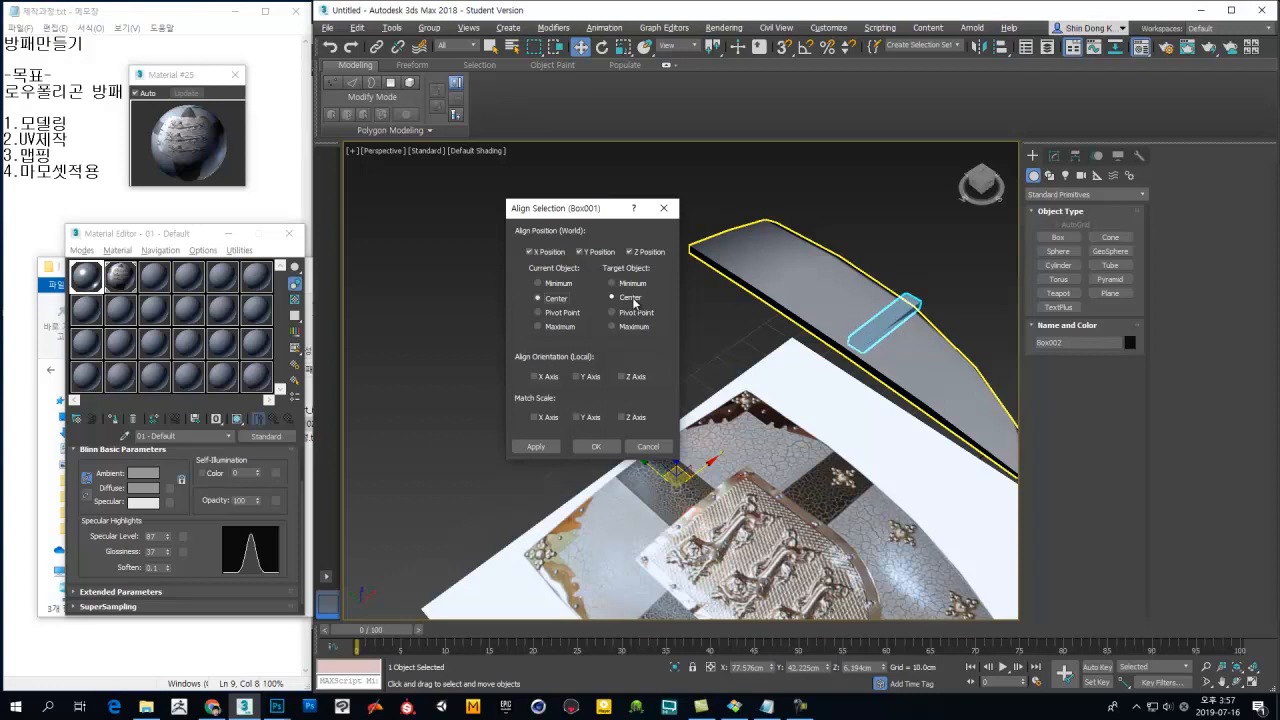
{"action": "left_click", "coordinate": [632, 314]}
{"action": "left_click", "coordinate": [561, 314]}
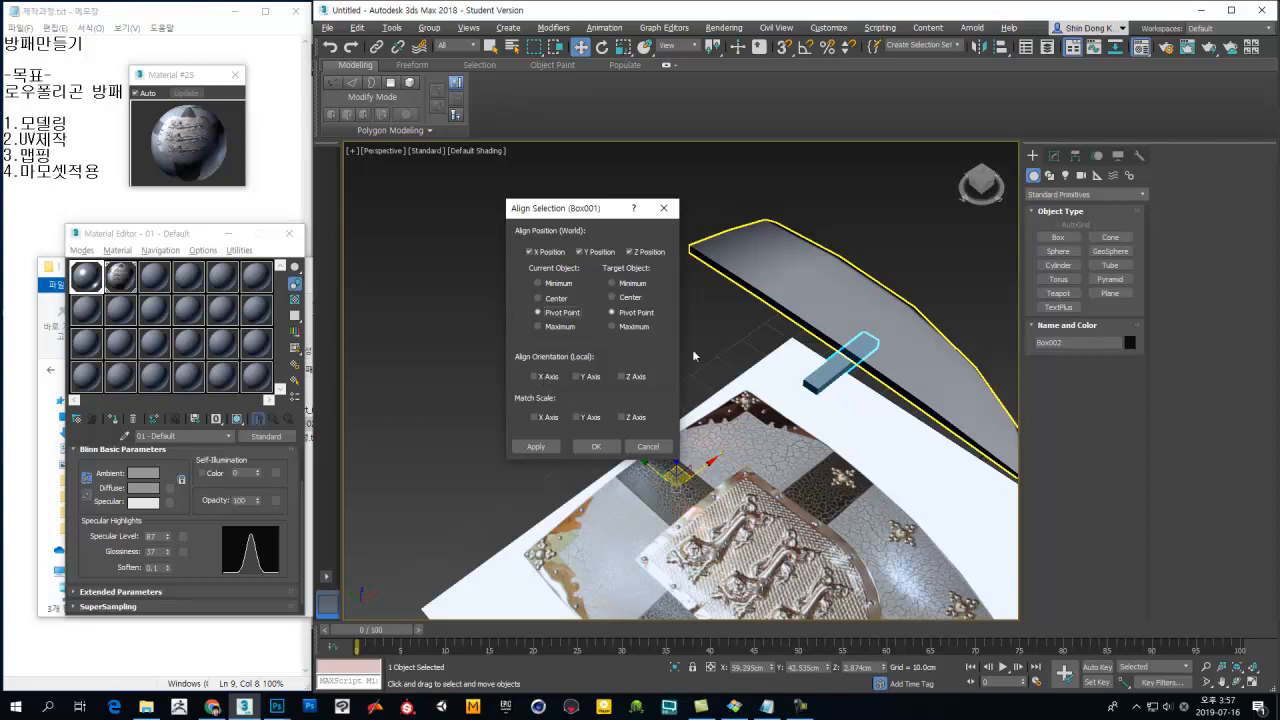
{"action": "left_click", "coordinate": [663, 208]}
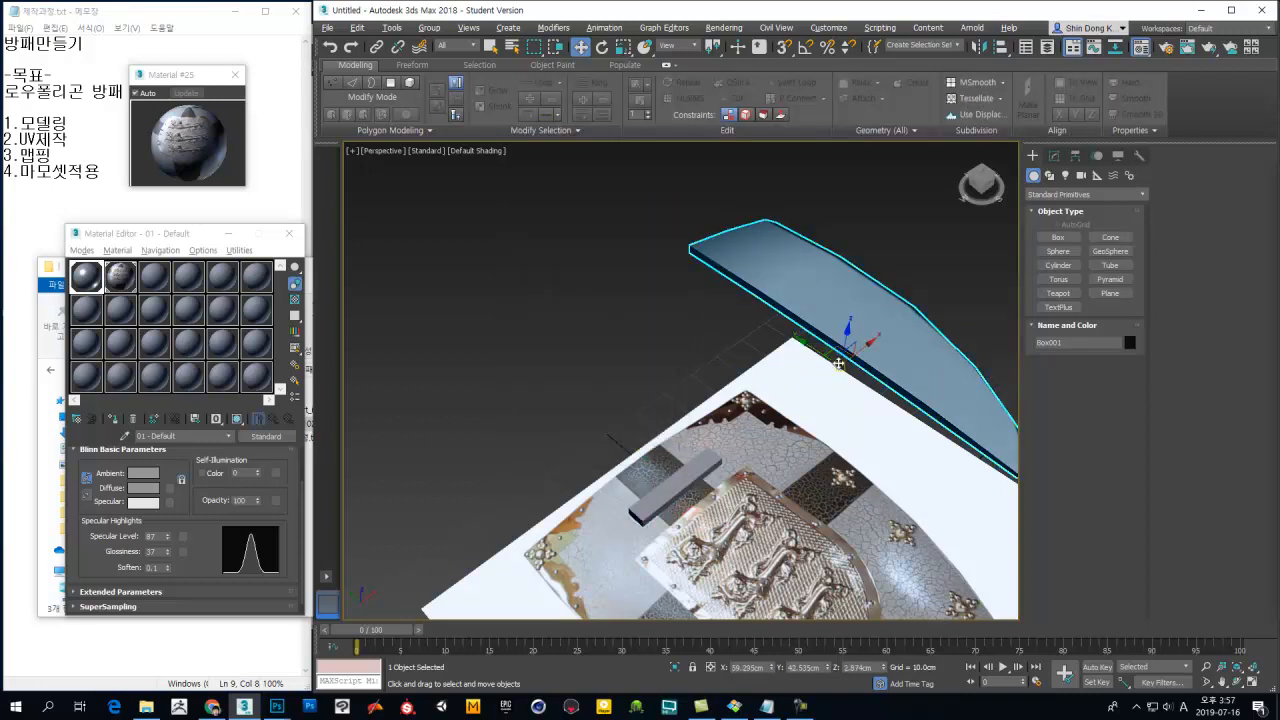
{"action": "key", "text": "e"}
{"action": "left_click_drag", "start_coordinate": [846, 398], "coordinate": [870, 408]}
{"action": "key", "text": "ctrl+z"}
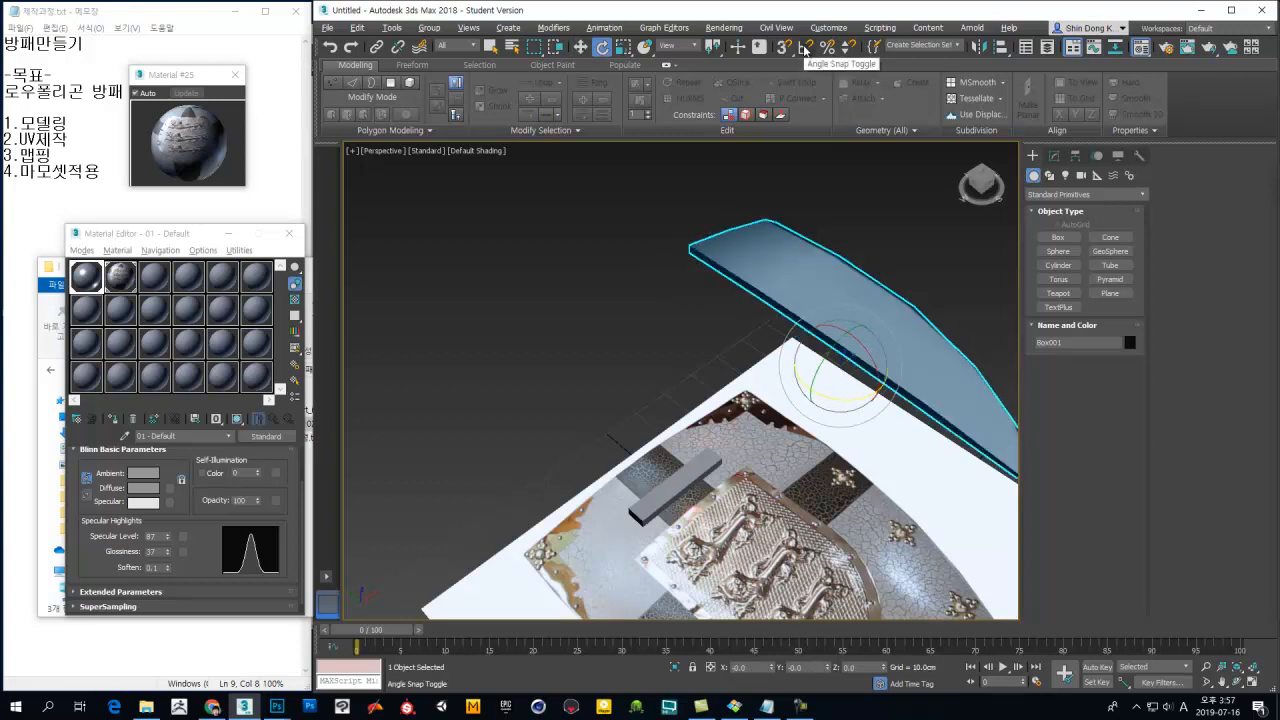
Step: Turn on angle snapping and check its angle increment in the snap settings
{"action": "left_click", "coordinate": [805, 47]}
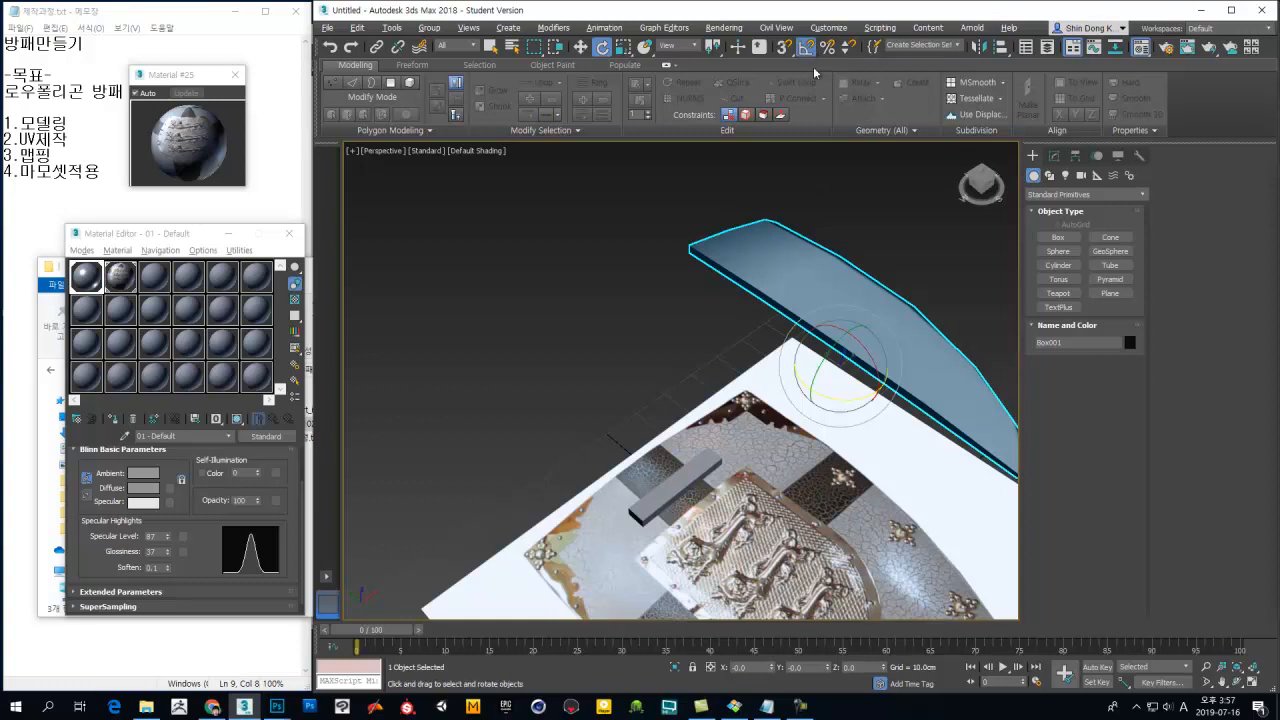
{"action": "right_click", "coordinate": [813, 48]}
{"action": "double_click", "coordinate": [801, 361]}
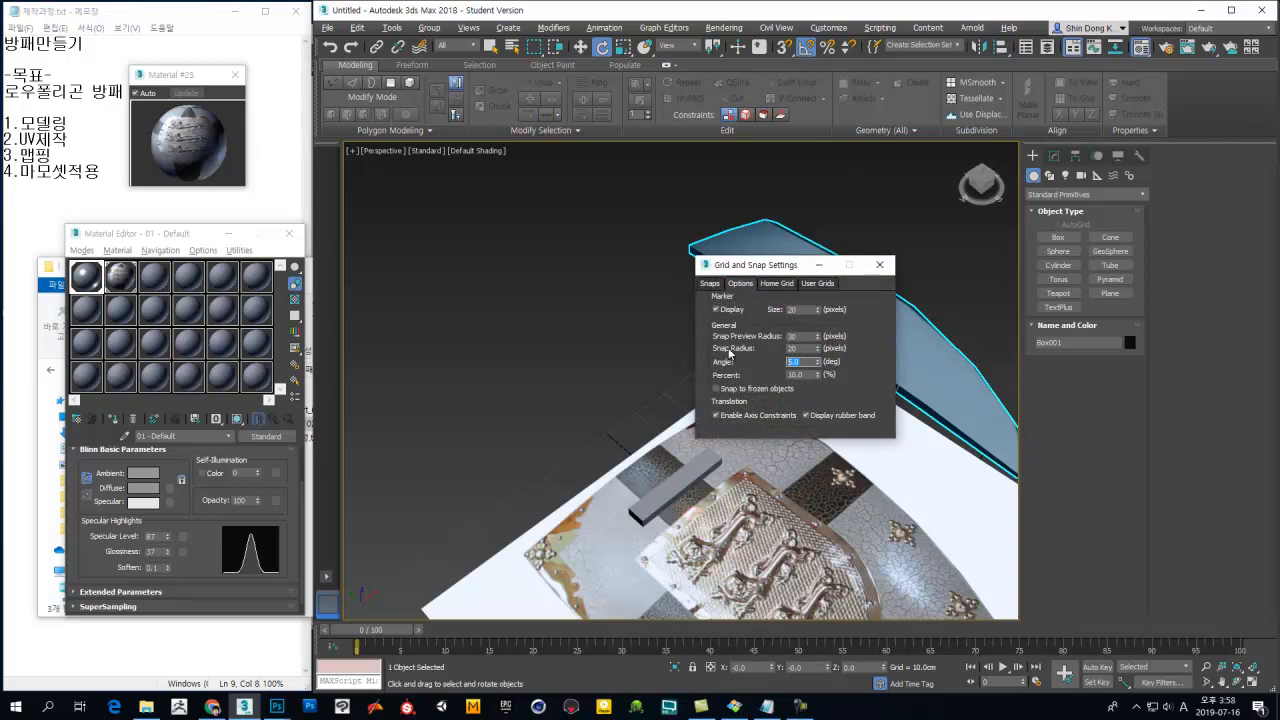
{"action": "left_click", "coordinate": [874, 269]}
{"action": "middle_click_drag", "start_coordinate": [858, 260], "coordinate": [784, 232]}
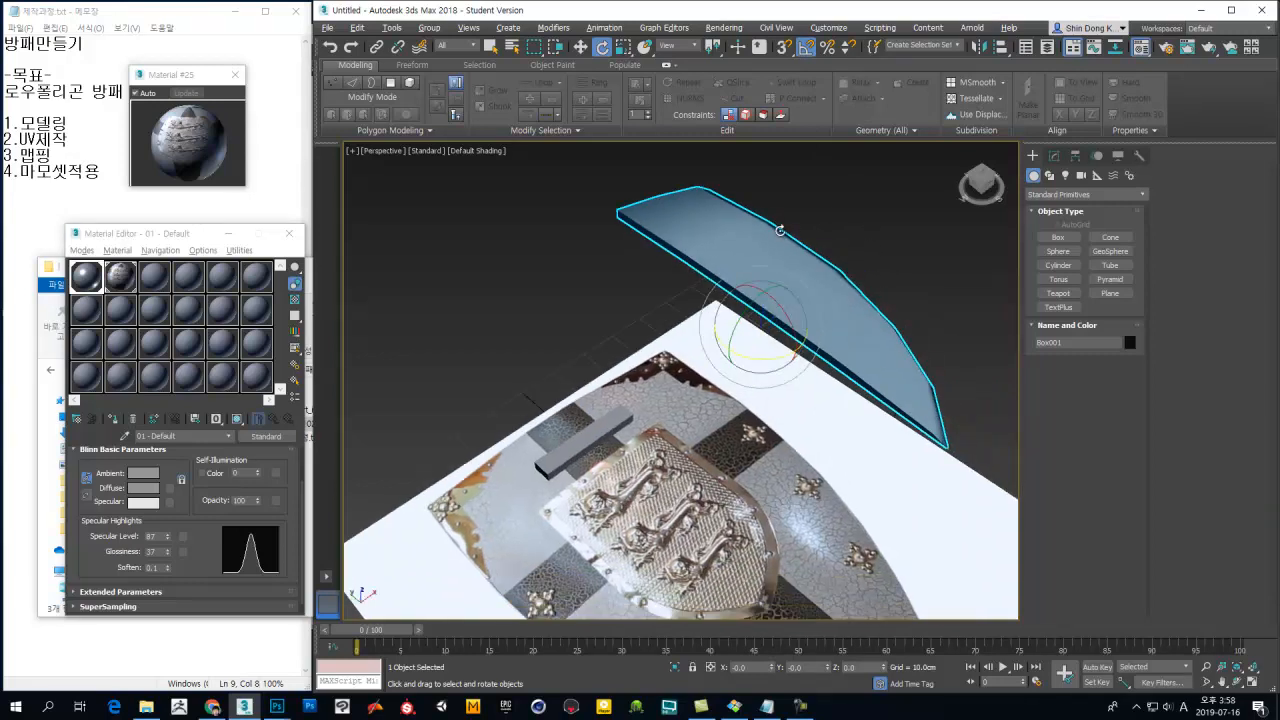
Step: Rotate the half shield 45 degrees about Z and move the box off the reference plane to about X -1.9, Y 73.4 cm
{"action": "left_click_drag", "start_coordinate": [747, 362], "coordinate": [784, 364]}
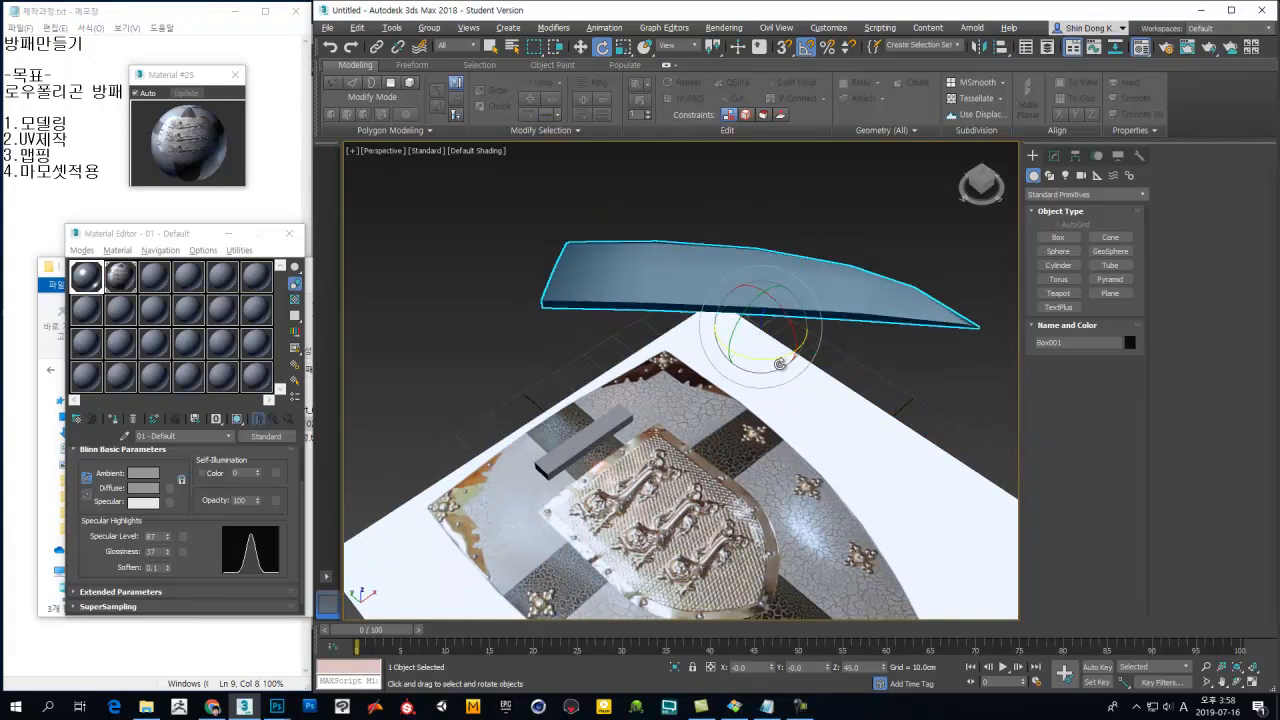
{"action": "left_click", "coordinate": [888, 369]}
{"action": "left_click", "coordinate": [612, 418]}
{"action": "key", "text": "w"}
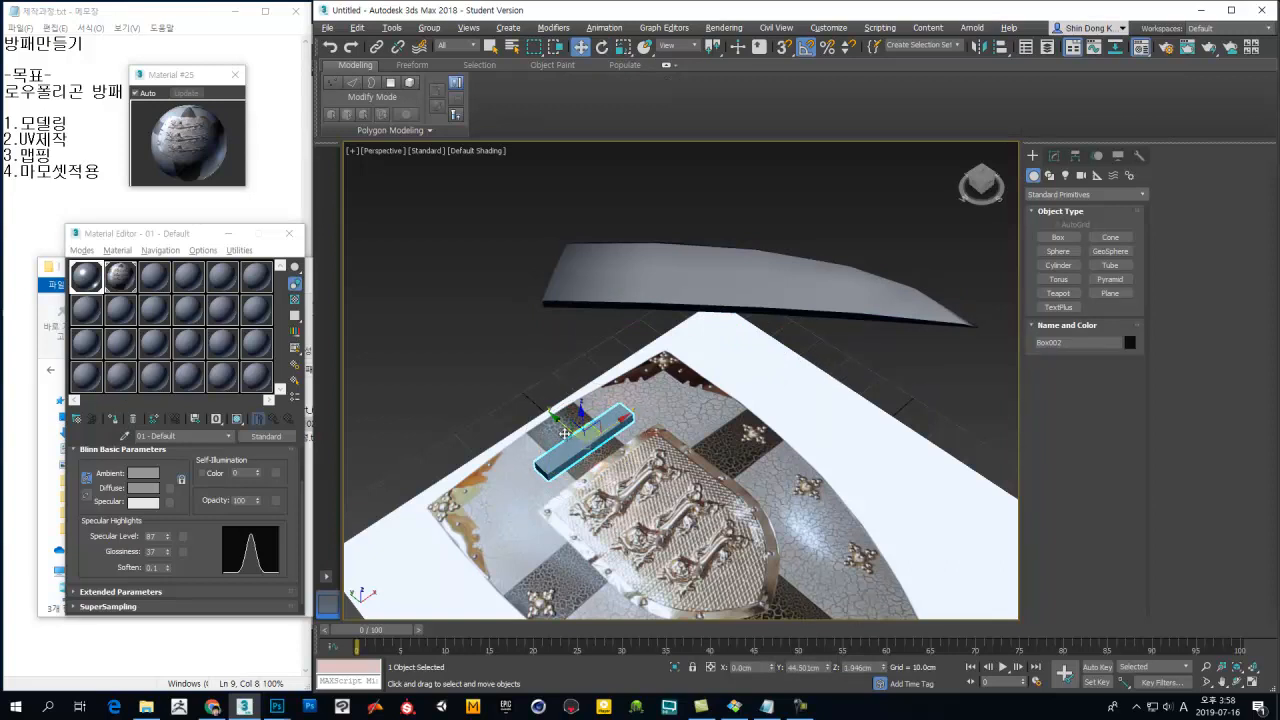
{"action": "left_click_drag", "start_coordinate": [591, 425], "coordinate": [513, 365]}
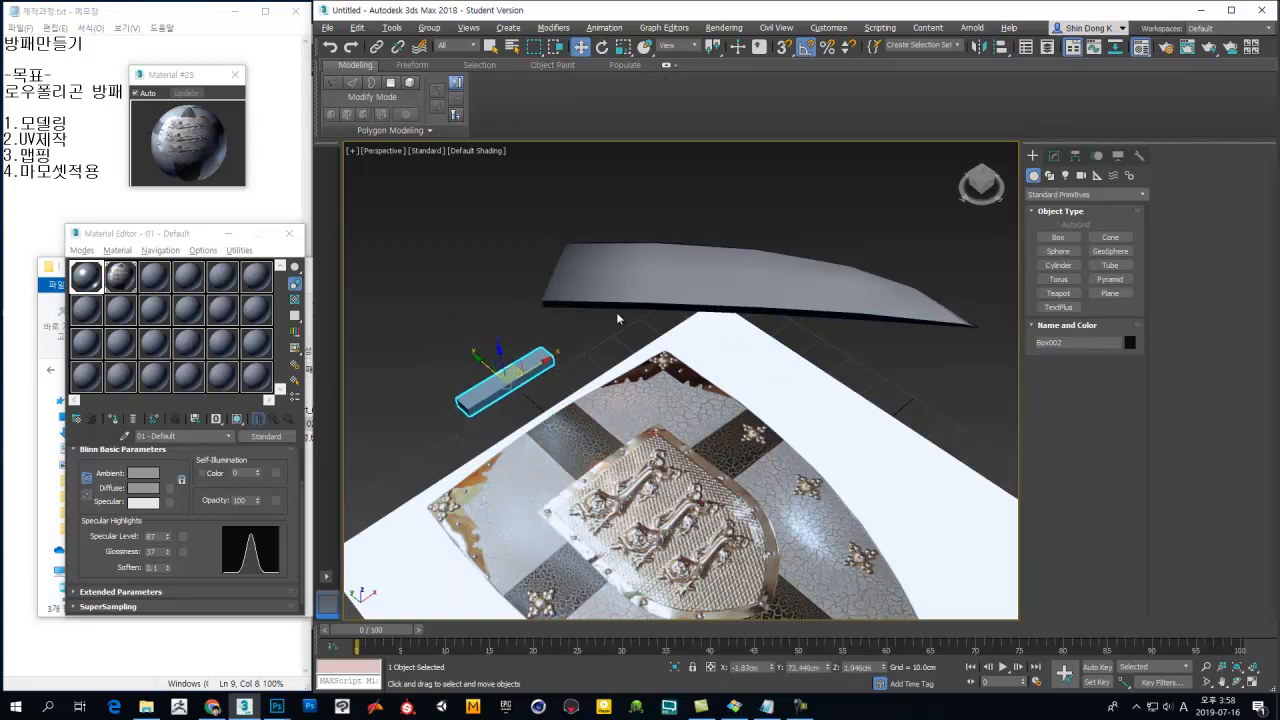
Step: Try aligning the box to the half shield by pivot points with matching local X-axis orientation
{"action": "key", "text": "alt+a"}
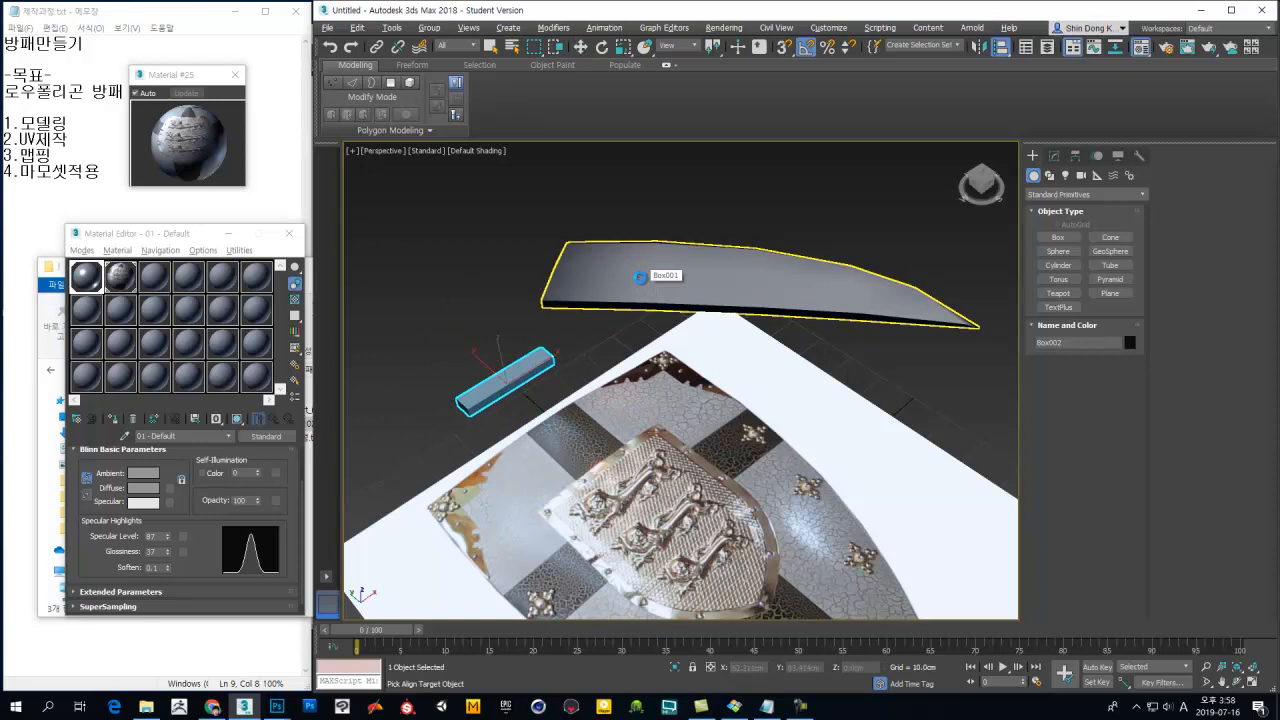
{"action": "left_click", "coordinate": [640, 277]}
{"action": "left_click", "coordinate": [546, 378]}
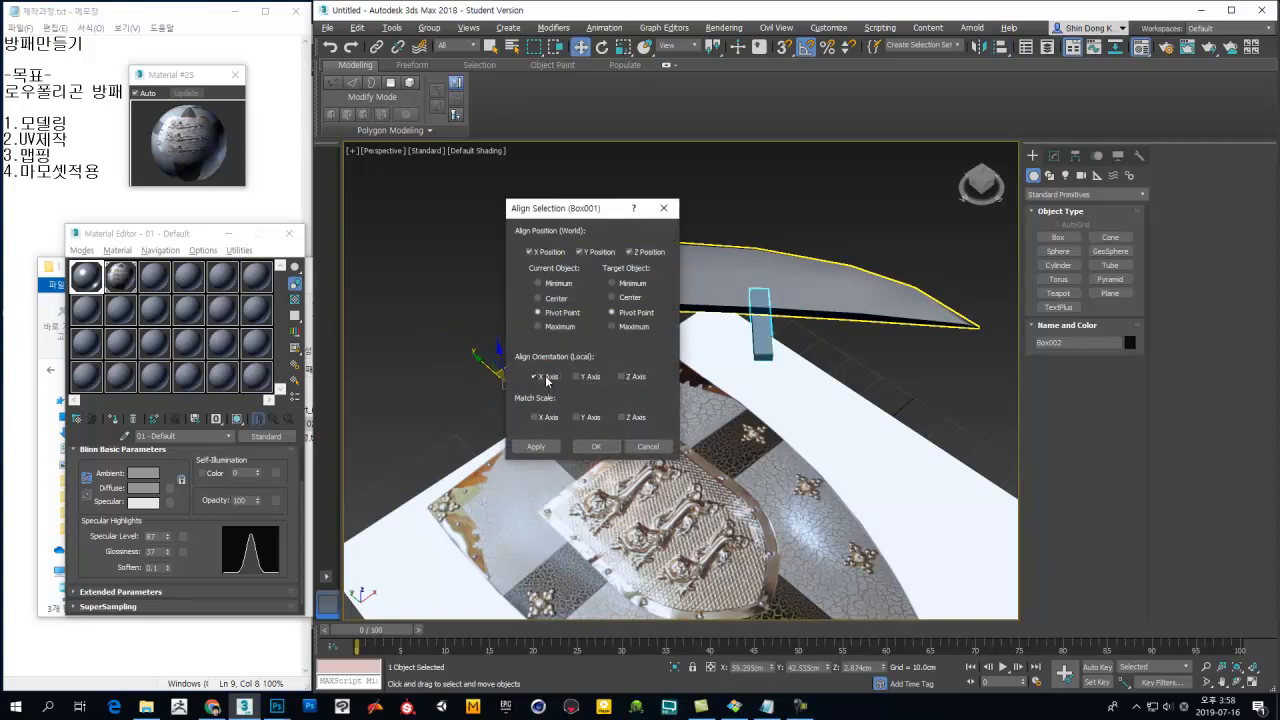
{"action": "left_click", "coordinate": [546, 378]}
{"action": "left_click", "coordinate": [545, 378]}
{"action": "left_click", "coordinate": [648, 446]}
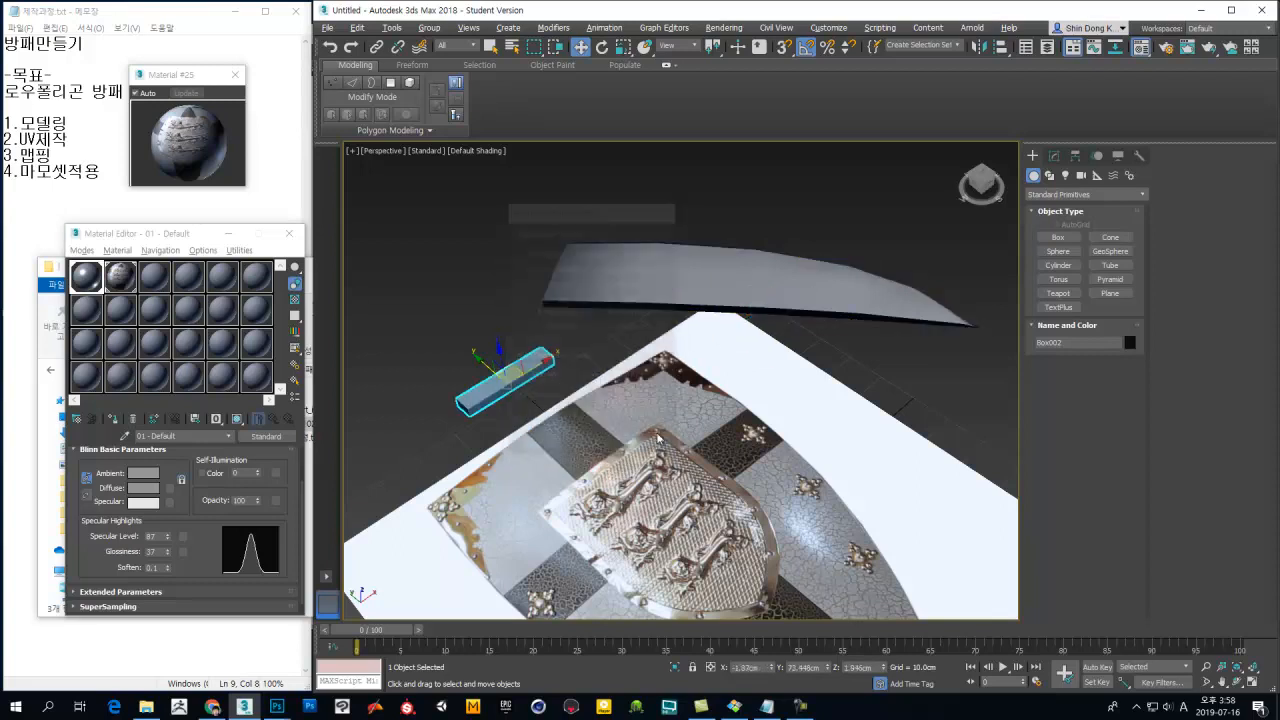
Step: Try aligning the half shield to the box by pivot points with matching local X-axis orientation
{"action": "left_click", "coordinate": [786, 286]}
{"action": "middle_click_drag", "start_coordinate": [834, 327], "coordinate": [842, 326]}
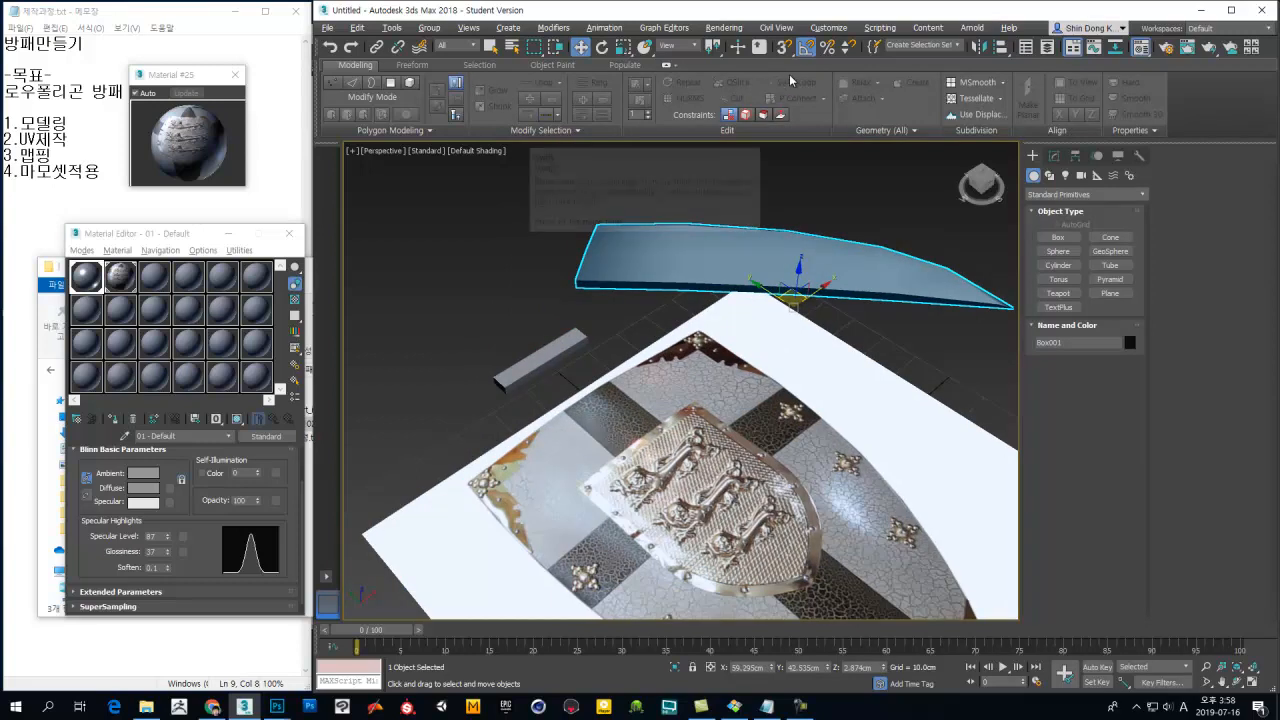
{"action": "left_click", "coordinate": [1001, 48]}
{"action": "left_click", "coordinate": [566, 343]}
{"action": "left_click", "coordinate": [535, 377]}
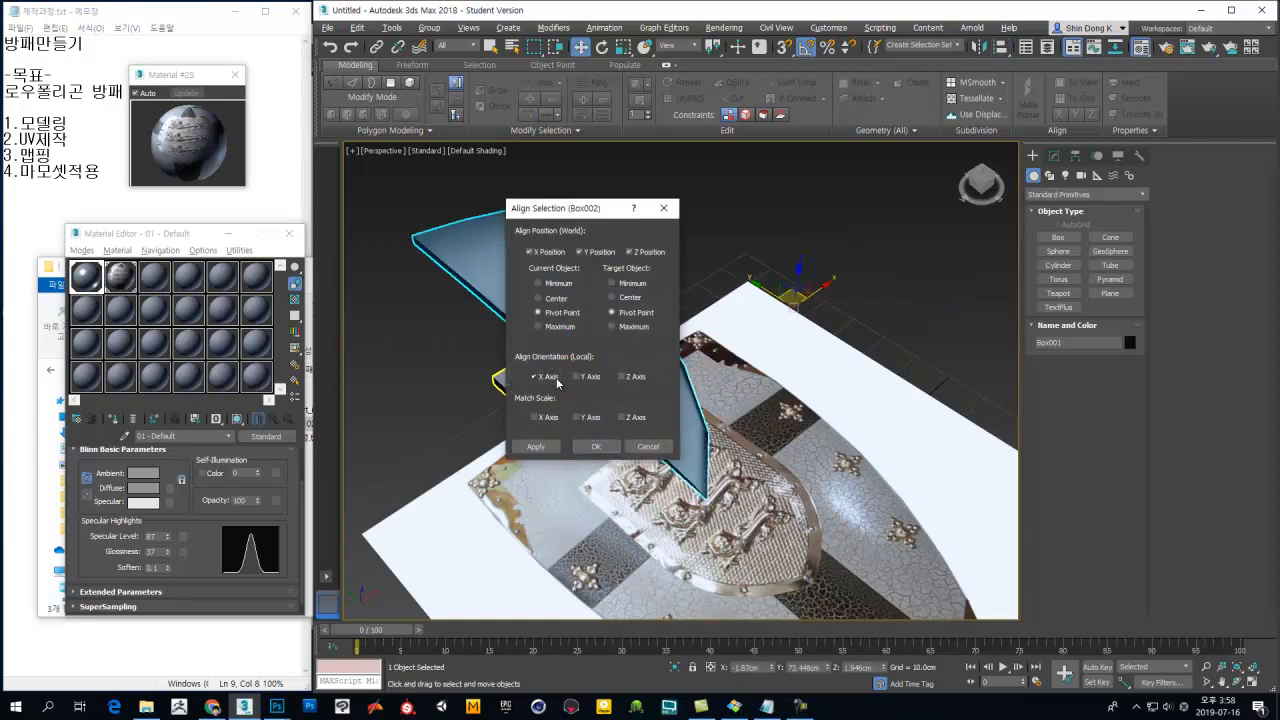
{"action": "left_click", "coordinate": [642, 447]}
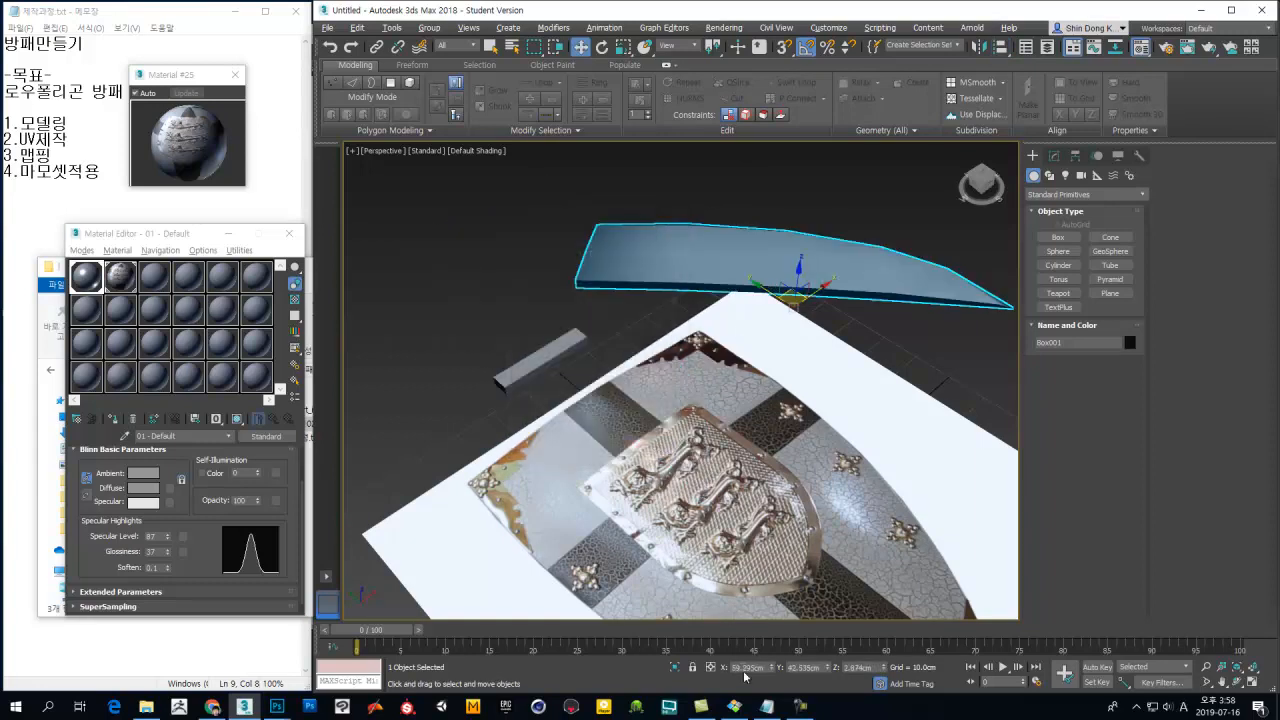
Step: Reset the half shield's Z rotation to 0 and its X and Y positions to 0 cm
{"action": "key", "text": "e"}
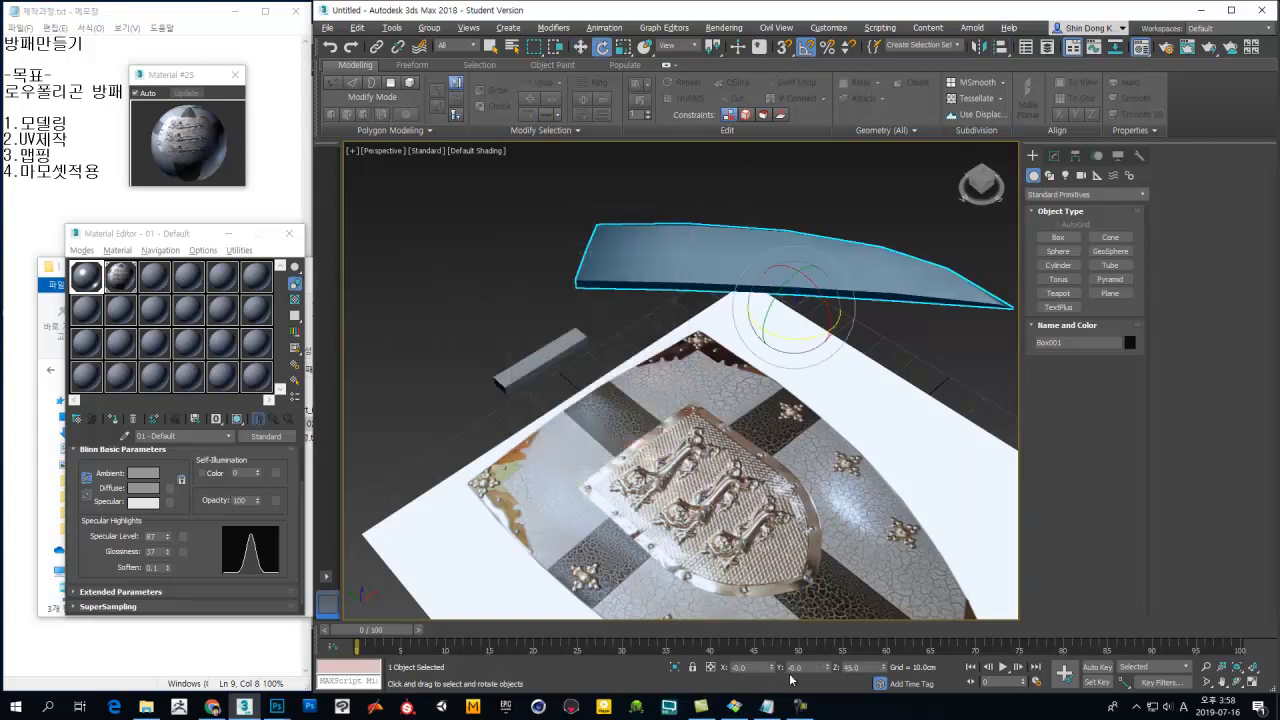
{"action": "right_click", "coordinate": [885, 668]}
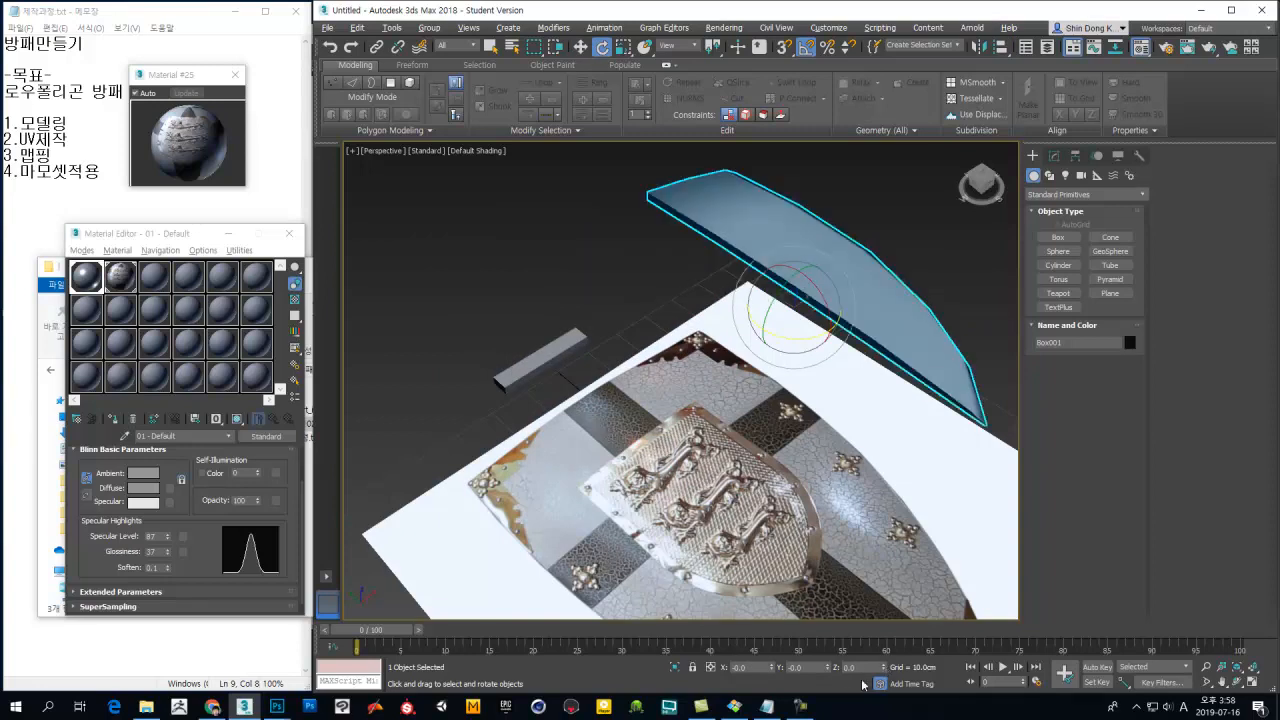
{"action": "middle_click_drag", "start_coordinate": [758, 302], "coordinate": [767, 226]}
{"action": "key", "text": "w"}
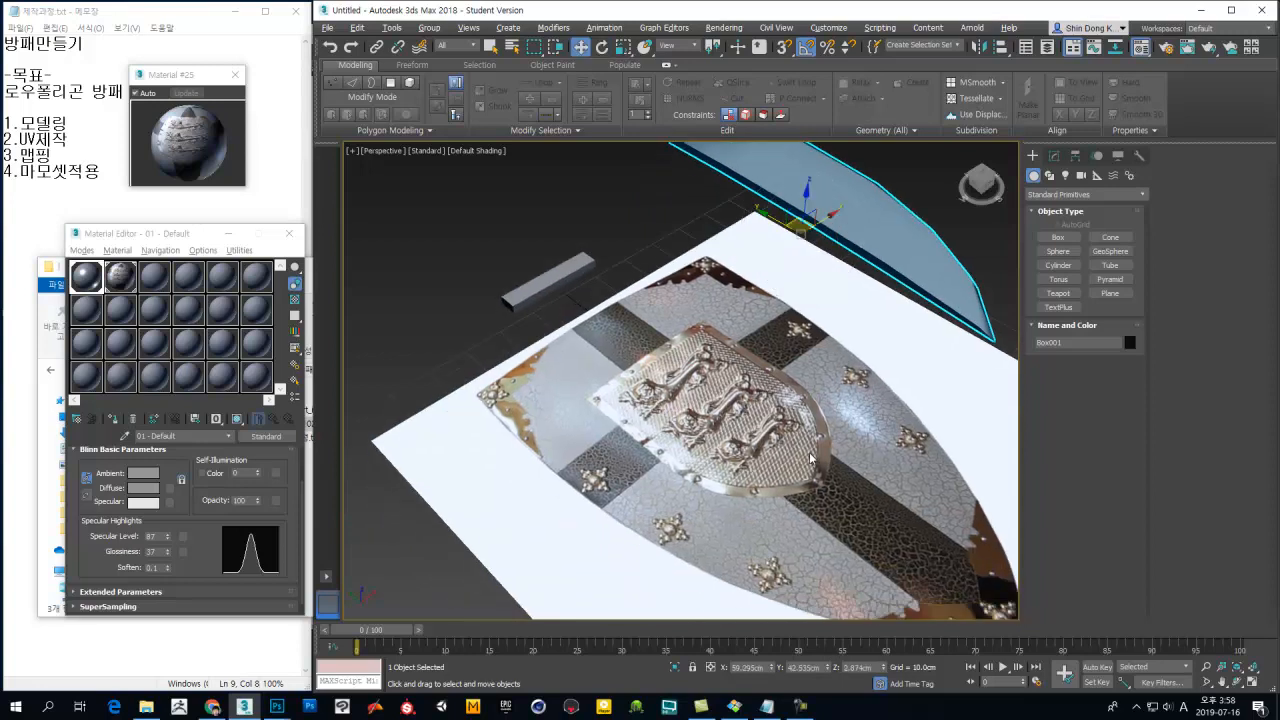
{"action": "right_click", "coordinate": [772, 668]}
{"action": "right_click", "coordinate": [831, 668]}
{"action": "middle_click_drag", "start_coordinate": [788, 345], "coordinate": [678, 425], "text": "alt"}
{"action": "middle_click_drag", "start_coordinate": [706, 346], "coordinate": [781, 630]}
Step: Align the box to the half shield in X, Y and Z by pivot points
{"action": "left_click", "coordinate": [738, 325]}
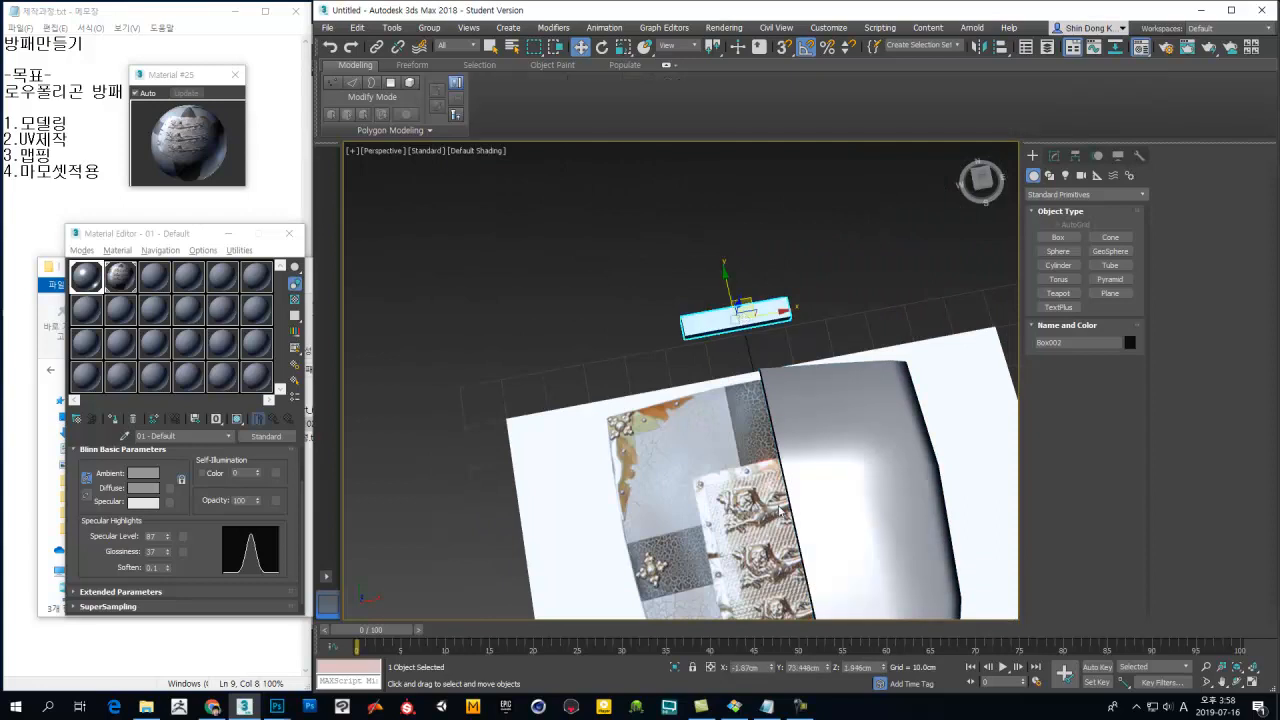
{"action": "middle_click_drag", "start_coordinate": [793, 456], "coordinate": [786, 369]}
{"action": "key", "text": "alt+a"}
{"action": "left_click", "coordinate": [787, 367]}
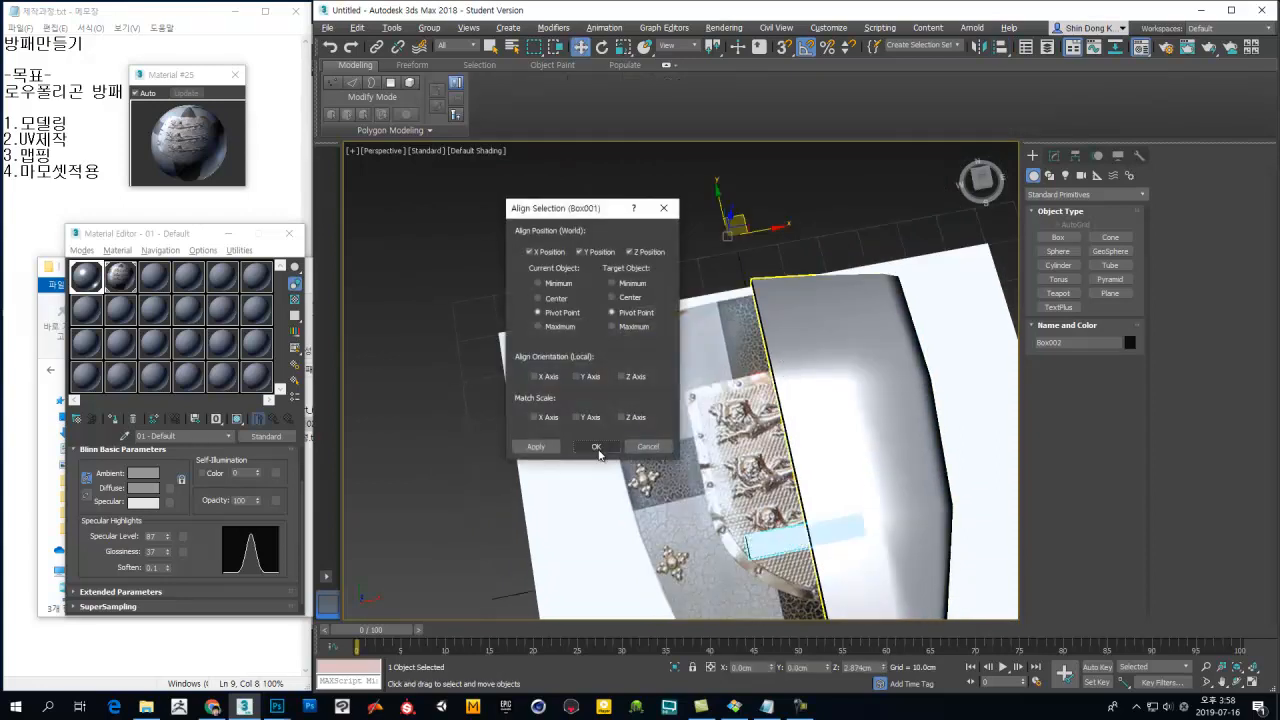
{"action": "left_click", "coordinate": [597, 449]}
Step: Move the box beneath the half shield to about Y 17, Z -2 cm
{"action": "middle_click_drag", "start_coordinate": [600, 452], "coordinate": [932, 475], "text": "alt"}
{"action": "left_click_drag", "start_coordinate": [802, 535], "coordinate": [611, 534]}
{"action": "middle_click_drag", "start_coordinate": [611, 534], "coordinate": [685, 531], "text": "alt"}
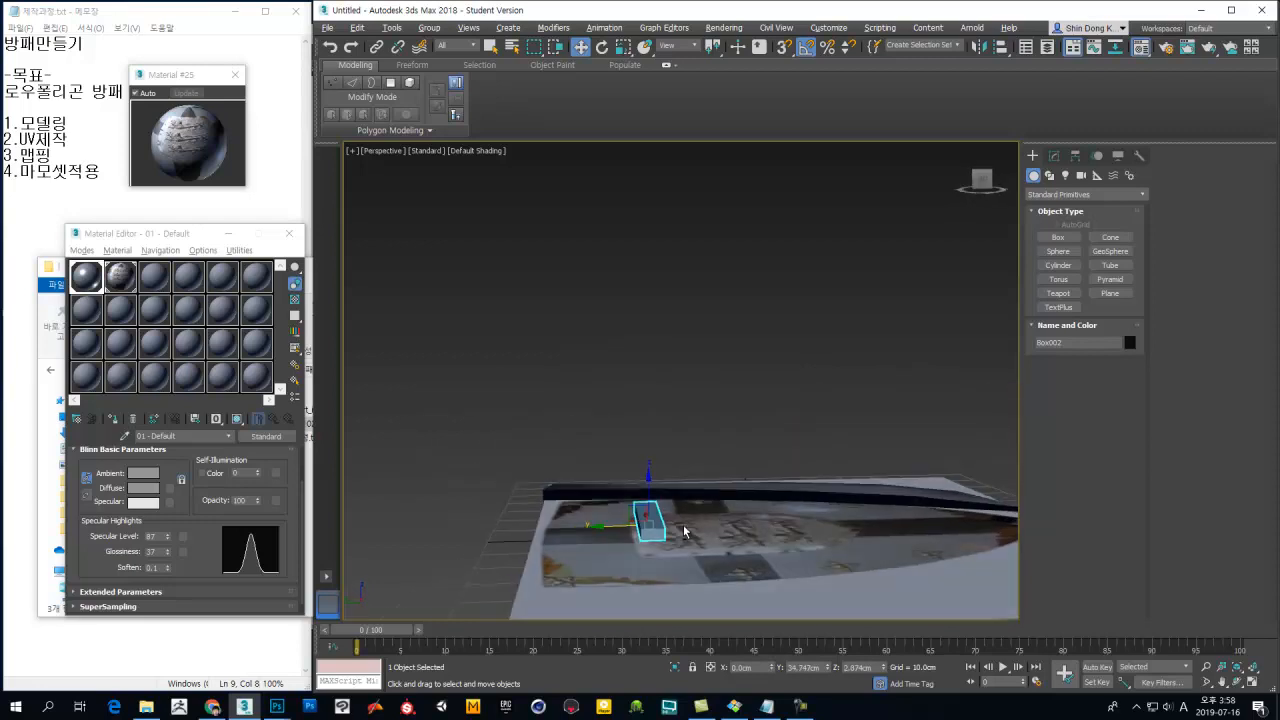
{"action": "left_click_drag", "start_coordinate": [603, 530], "coordinate": [724, 529]}
{"action": "middle_click_drag", "start_coordinate": [724, 529], "coordinate": [806, 543], "text": "alt"}
{"action": "left_click_drag", "start_coordinate": [729, 487], "coordinate": [728, 511]}
{"action": "mouse_move", "coordinate": [728, 511]}
{"action": "middle_mouse_down", "text": "alt"}
{"action": "mouse_move", "coordinate": [749, 549]}
{"action": "mouse_move", "coordinate": [731, 534]}
{"action": "middle_mouse_up", "text": "alt"}
Step: Isolate the box and the half shield from the reference plane
{"action": "scroll", "coordinate": [735, 548], "scroll_direction": "up", "scroll_amount": 5}
{"action": "left_click", "coordinate": [702, 400], "text": "ctrl"}
{"action": "middle_click_drag", "start_coordinate": [702, 400], "coordinate": [768, 390]}
{"action": "middle_click_drag", "start_coordinate": [768, 390], "coordinate": [744, 544], "text": "alt"}
{"action": "key", "text": "alt+q"}
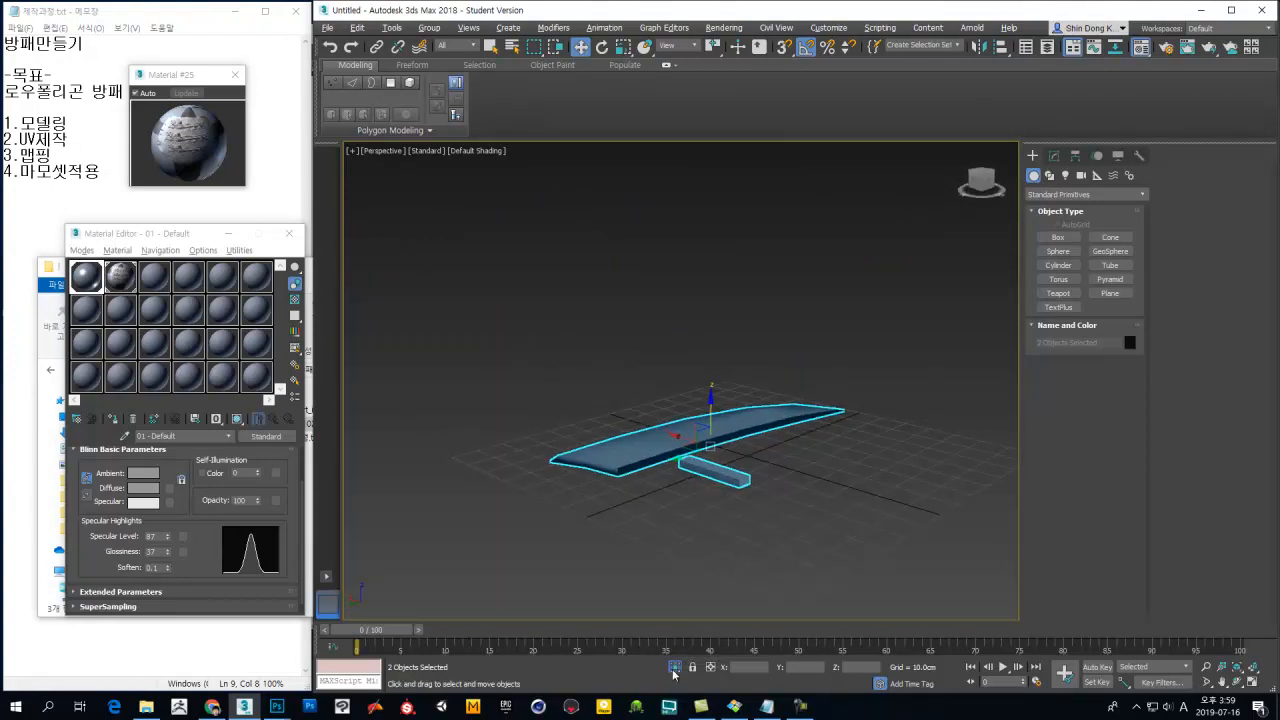
Step: Convert the small box under the half shield to an Editable Poly
{"action": "scroll", "coordinate": [708, 448], "scroll_direction": "up", "scroll_amount": 5}
{"action": "left_click", "coordinate": [695, 513]}
{"action": "middle_click_drag", "start_coordinate": [695, 513], "coordinate": [790, 519], "text": "alt"}
{"action": "right_click", "coordinate": [733, 536]}
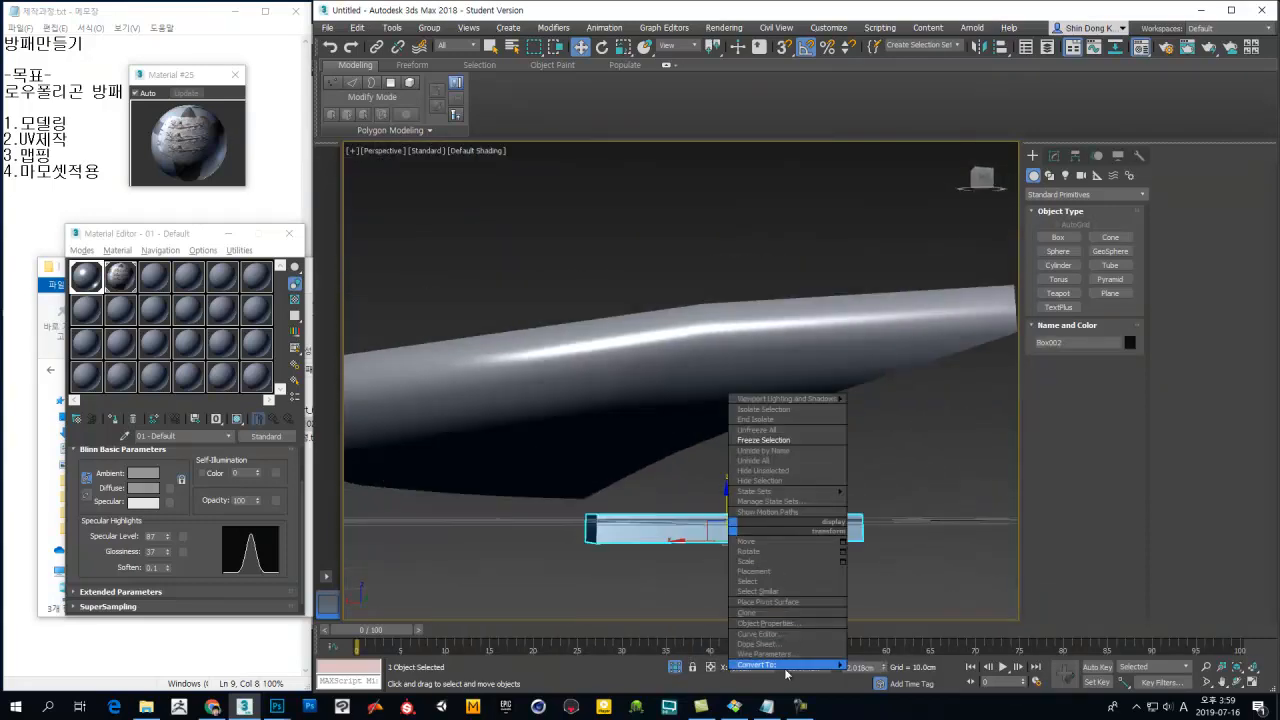
{"action": "mouse_move", "coordinate": [800, 666]}
{"action": "left_click", "coordinate": [890, 655]}
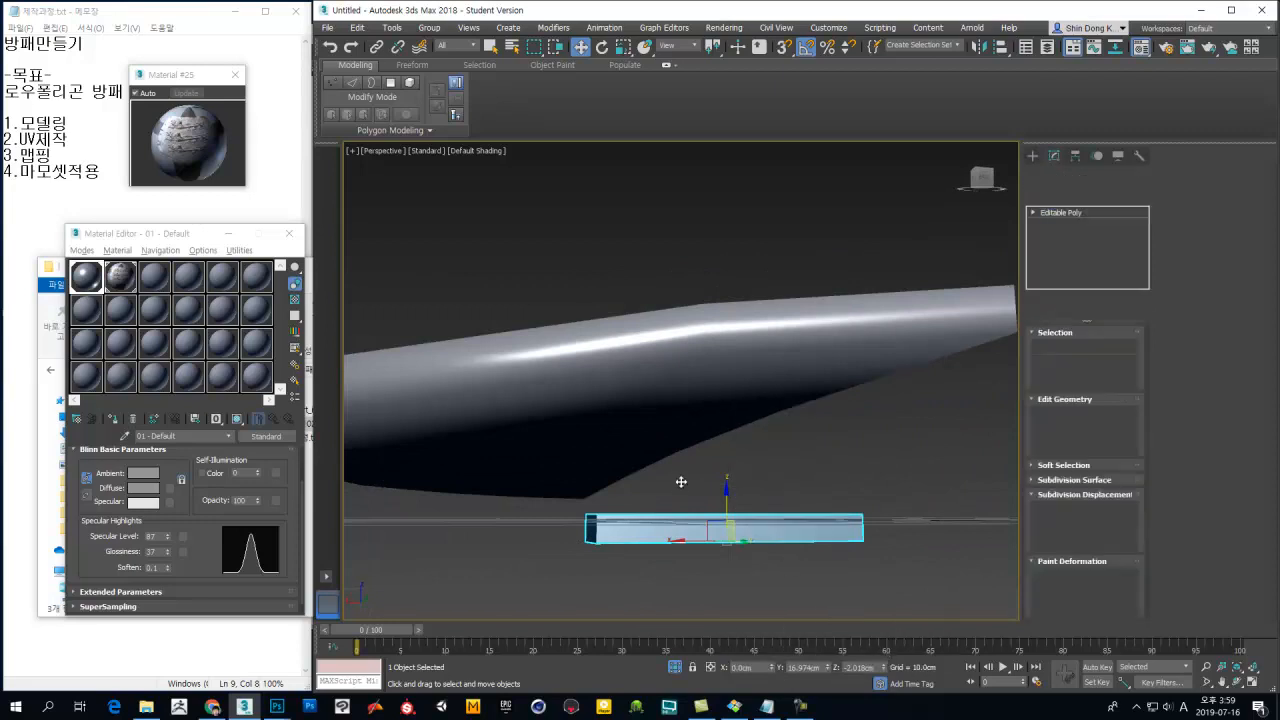
Step: Split the small box along an edge loop across its width and delete the separated end section
{"action": "mouse_move", "coordinate": [726, 490]}
{"action": "middle_mouse_down", "text": "alt"}
{"action": "mouse_move", "coordinate": [700, 470]}
{"action": "mouse_move", "coordinate": [725, 528]}
{"action": "mouse_move", "coordinate": [763, 497]}
{"action": "middle_mouse_up", "text": "alt"}
{"action": "key", "text": "2"}
{"action": "key", "text": "F4"}
{"action": "left_click", "coordinate": [729, 544]}
{"action": "middle_click_drag", "start_coordinate": [729, 544], "coordinate": [806, 531], "text": "alt"}
{"action": "double_click", "coordinate": [728, 457]}
{"action": "left_click", "coordinate": [1234, 206]}
{"action": "key", "text": "5"}
{"action": "left_click", "coordinate": [799, 479]}
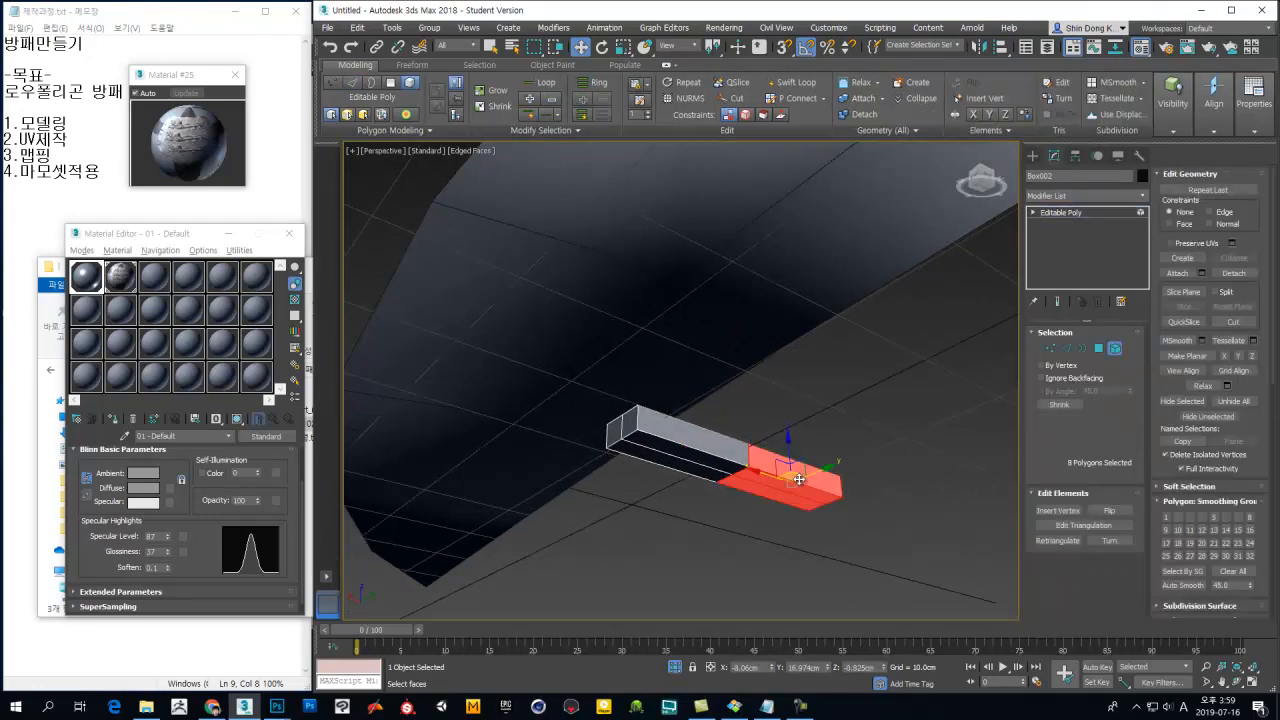
{"action": "key", "text": "Delete"}
{"action": "middle_click_drag", "start_coordinate": [800, 478], "coordinate": [703, 519], "text": "alt"}
{"action": "key", "text": "4"}
{"action": "key", "text": "ctrl+a"}
{"action": "key", "text": "q"}
{"action": "left_click", "coordinate": [700, 440], "text": "ctrl"}
{"action": "middle_click_drag", "start_coordinate": [700, 440], "coordinate": [744, 459], "text": "alt"}
{"action": "key", "text": "e"}
{"action": "key", "text": "r"}
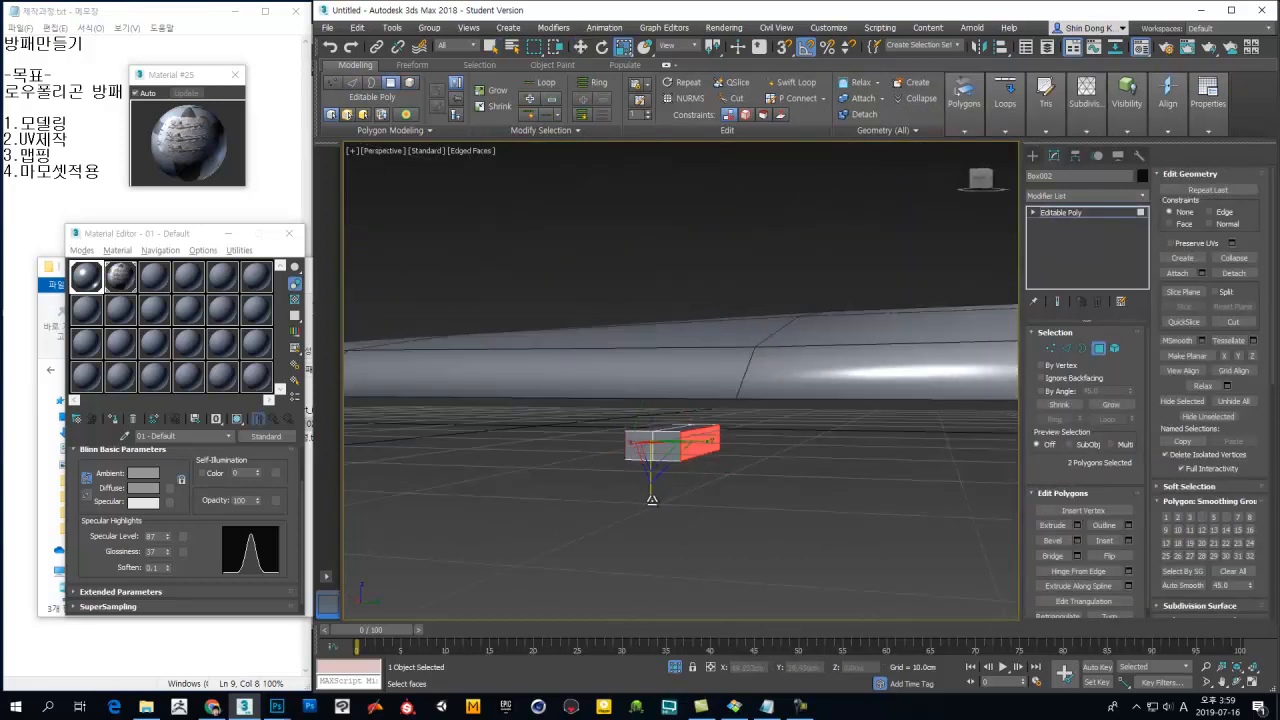
{"action": "middle_click_drag", "start_coordinate": [655, 452], "coordinate": [687, 407], "text": "alt"}
Step: Connect the lengthwise edges of the remaining box's outer half to add an edge loop across it
{"action": "key", "text": "4"}
{"action": "key", "text": "2"}
{"action": "left_click_drag", "start_coordinate": [687, 407], "coordinate": [687, 471]}
{"action": "mouse_move", "coordinate": [687, 471]}
{"action": "middle_mouse_down", "text": "alt"}
{"action": "mouse_move", "coordinate": [691, 446]}
{"action": "mouse_move", "coordinate": [694, 486]}
{"action": "middle_mouse_up", "text": "alt"}
{"action": "left_click", "coordinate": [1227, 251]}
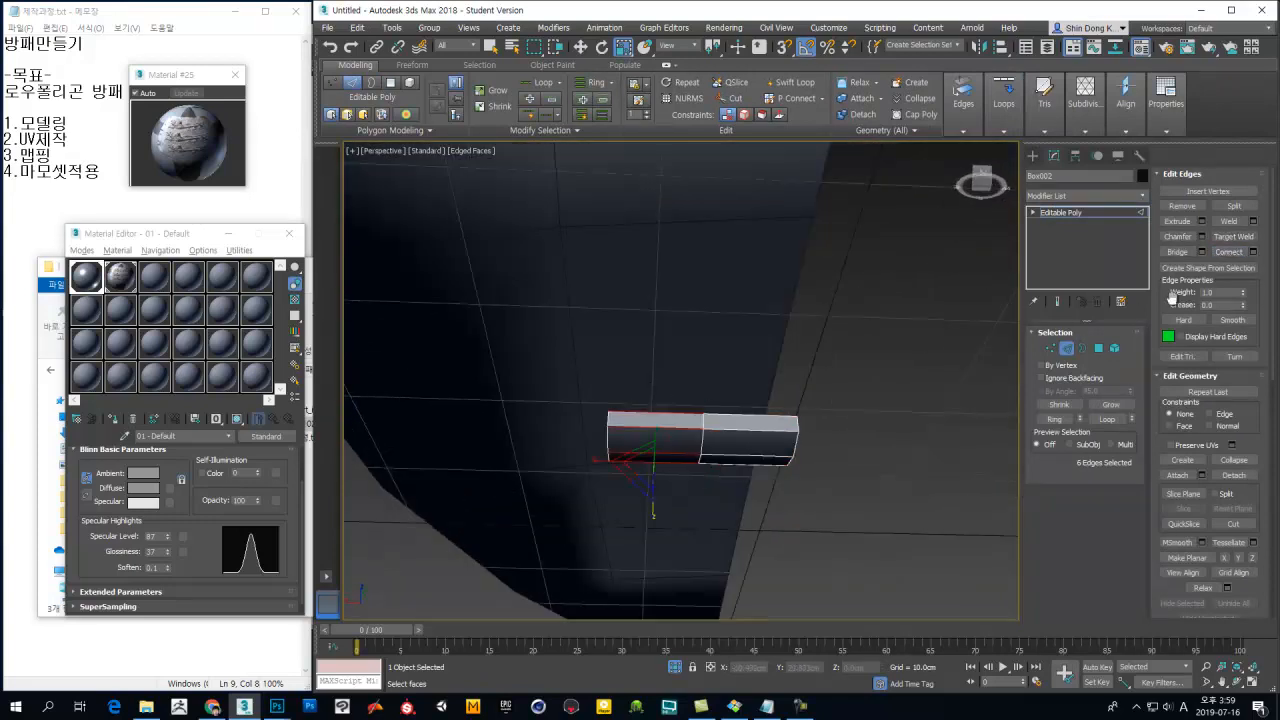
{"action": "left_click", "coordinate": [1227, 257]}
{"action": "middle_click_drag", "start_coordinate": [787, 411], "coordinate": [834, 465]}
{"action": "middle_click_drag", "start_coordinate": [834, 465], "coordinate": [836, 503], "text": "alt"}
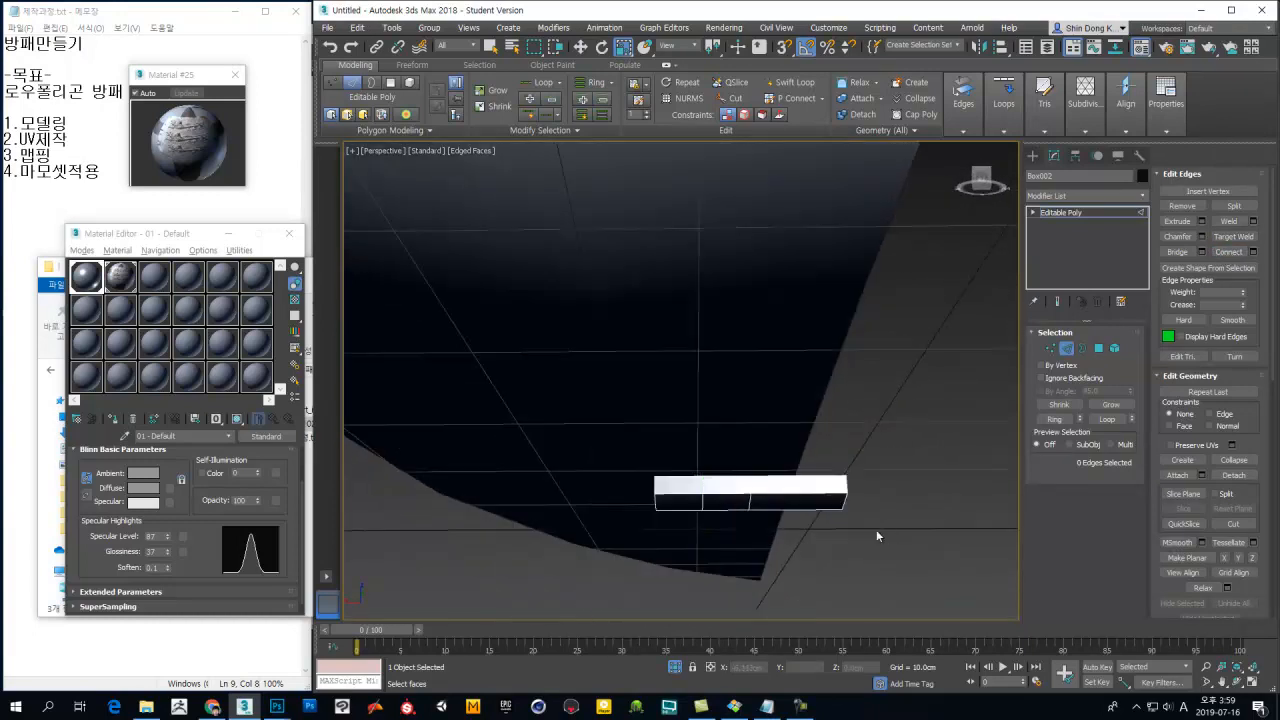
{"action": "left_click", "coordinate": [888, 534]}
Step: Select the polygons of the box's outer half and apply an FFD 3x3x3 modifier to them
{"action": "middle_click_drag", "start_coordinate": [772, 530], "coordinate": [762, 537], "text": "alt"}
{"action": "key", "text": "4"}
{"action": "left_click_drag", "start_coordinate": [606, 433], "coordinate": [722, 558]}
{"action": "mouse_move", "coordinate": [722, 558]}
{"action": "middle_mouse_down", "text": "alt"}
{"action": "mouse_move", "coordinate": [814, 550]}
{"action": "mouse_move", "coordinate": [728, 572]}
{"action": "middle_mouse_up", "text": "alt"}
{"action": "key", "text": "w"}
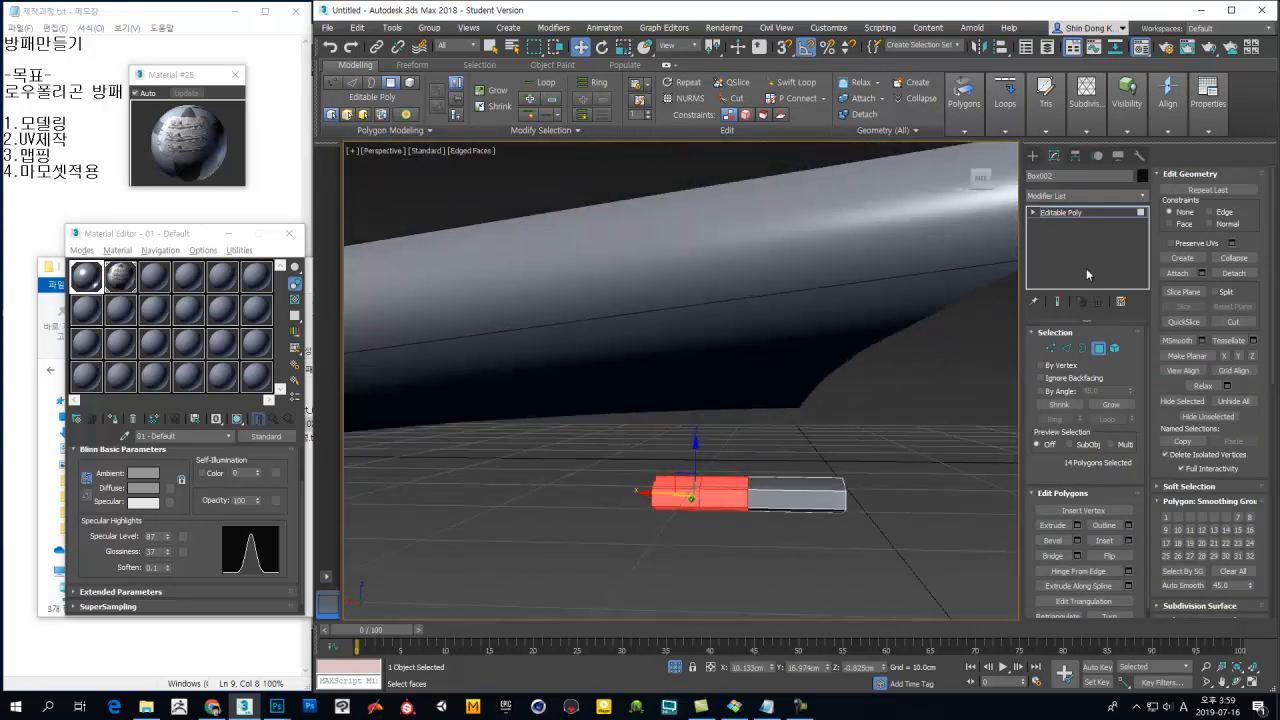
{"action": "left_click", "coordinate": [1144, 193]}
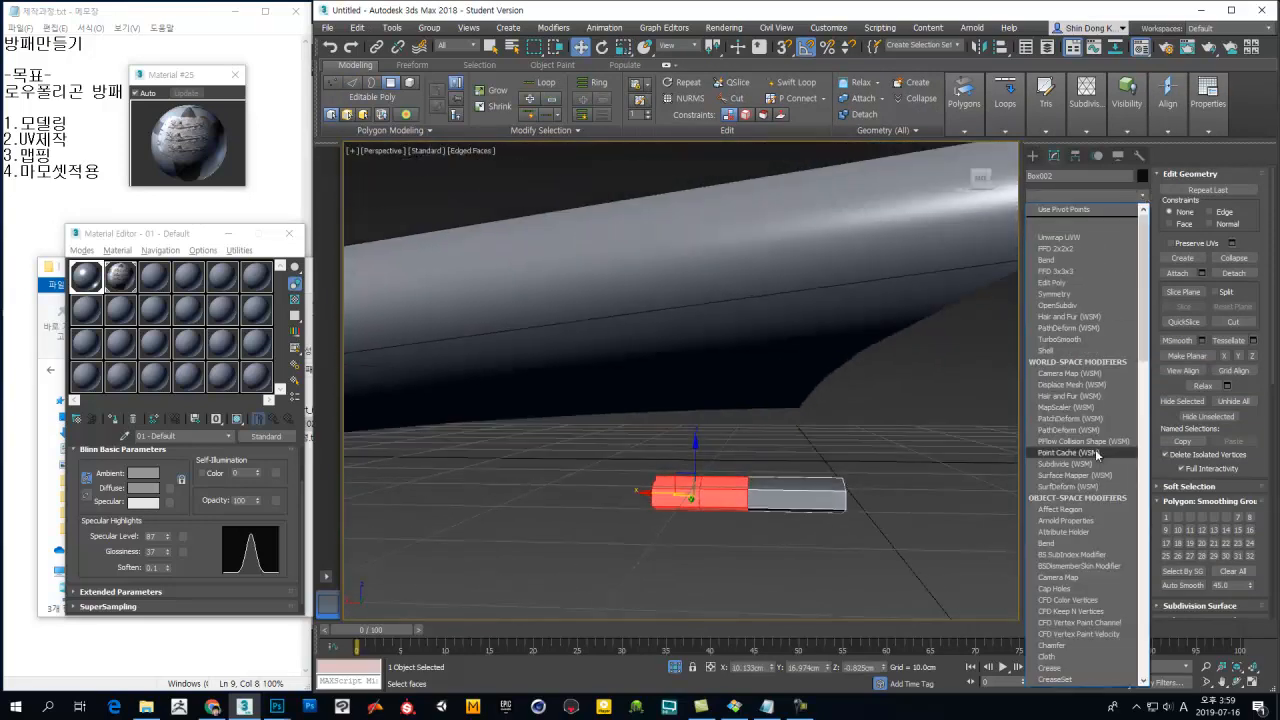
{"action": "scroll", "coordinate": [1087, 598], "scroll_direction": "down", "scroll_amount": 6}
{"action": "scroll", "coordinate": [1086, 594], "scroll_direction": "down", "scroll_amount": 1}
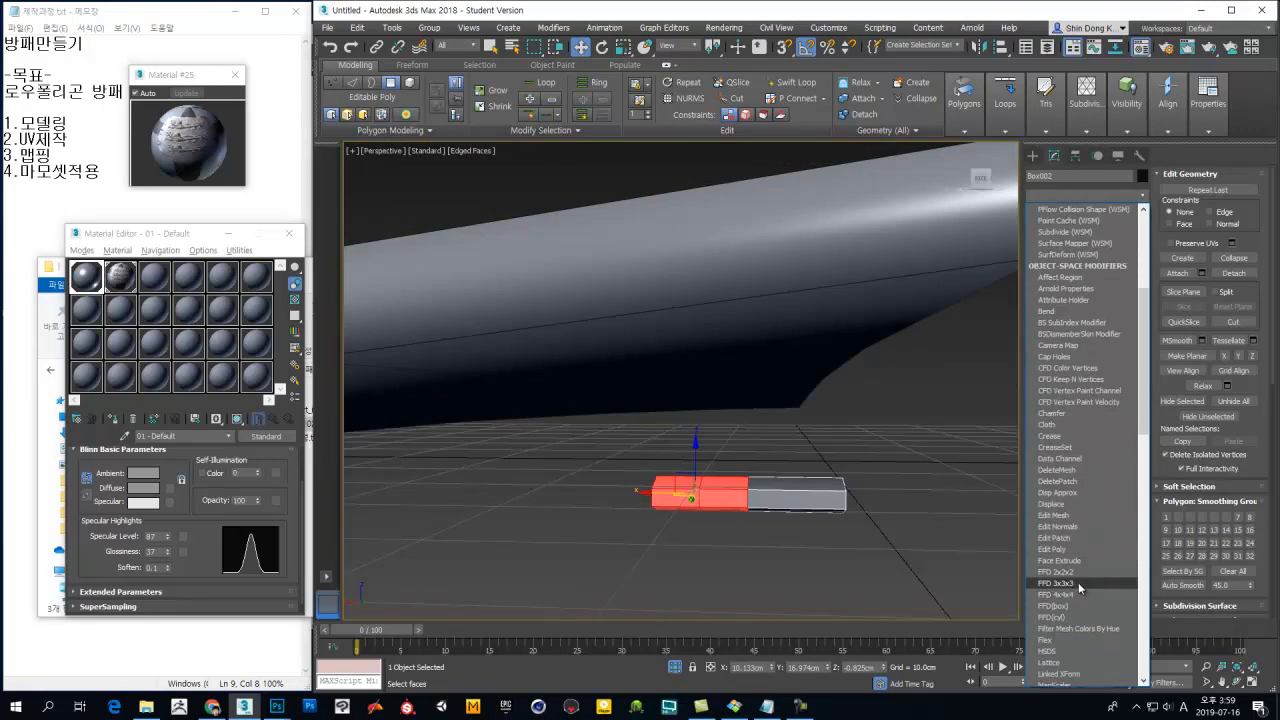
{"action": "left_click", "coordinate": [1080, 585]}
Step: Raise and tilt the outer end's FFD control points up towards the shield, placing them at about X 16.6, Z 6.7 cm
{"action": "middle_click_drag", "start_coordinate": [631, 480], "coordinate": [693, 446], "text": "alt"}
{"action": "left_click", "coordinate": [1047, 212]}
{"action": "left_click", "coordinate": [1075, 223]}
{"action": "left_click", "coordinate": [701, 477]}
{"action": "left_click_drag", "start_coordinate": [686, 460], "coordinate": [670, 395]}
{"action": "key", "text": "e"}
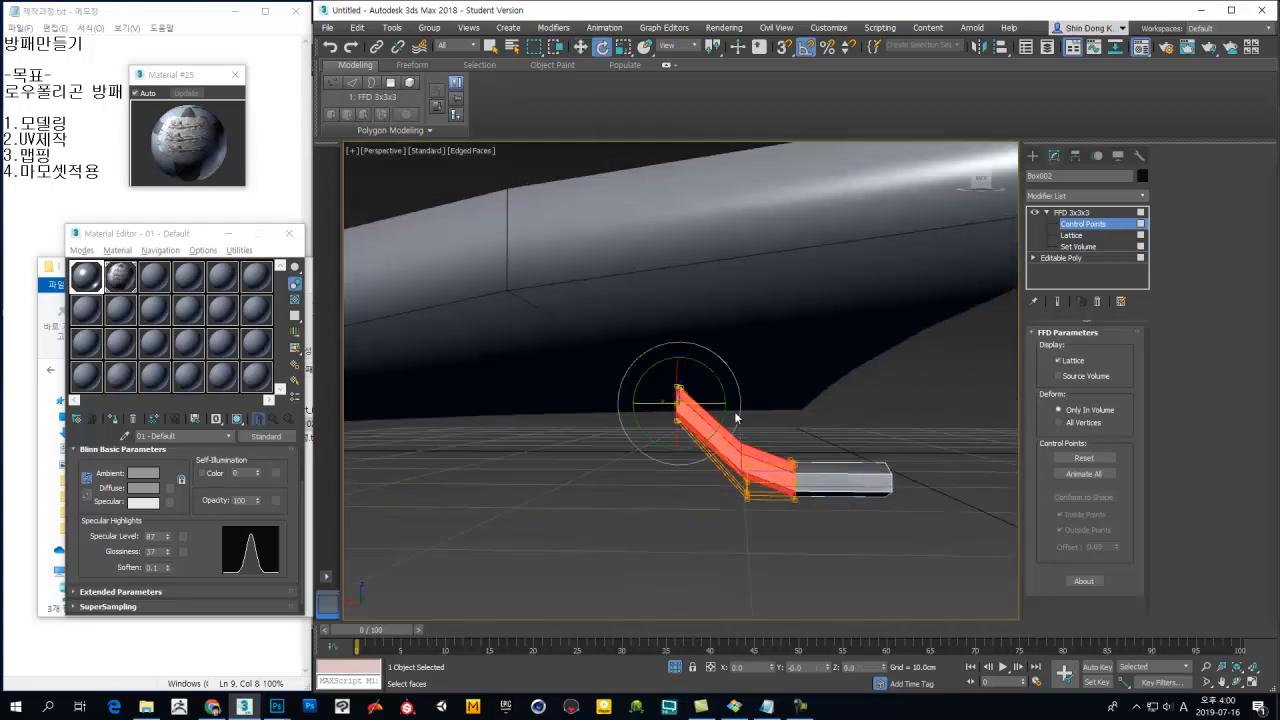
{"action": "left_click_drag", "start_coordinate": [728, 394], "coordinate": [736, 433]}
{"action": "key", "text": "w"}
{"action": "left_click_drag", "start_coordinate": [665, 383], "coordinate": [640, 360]}
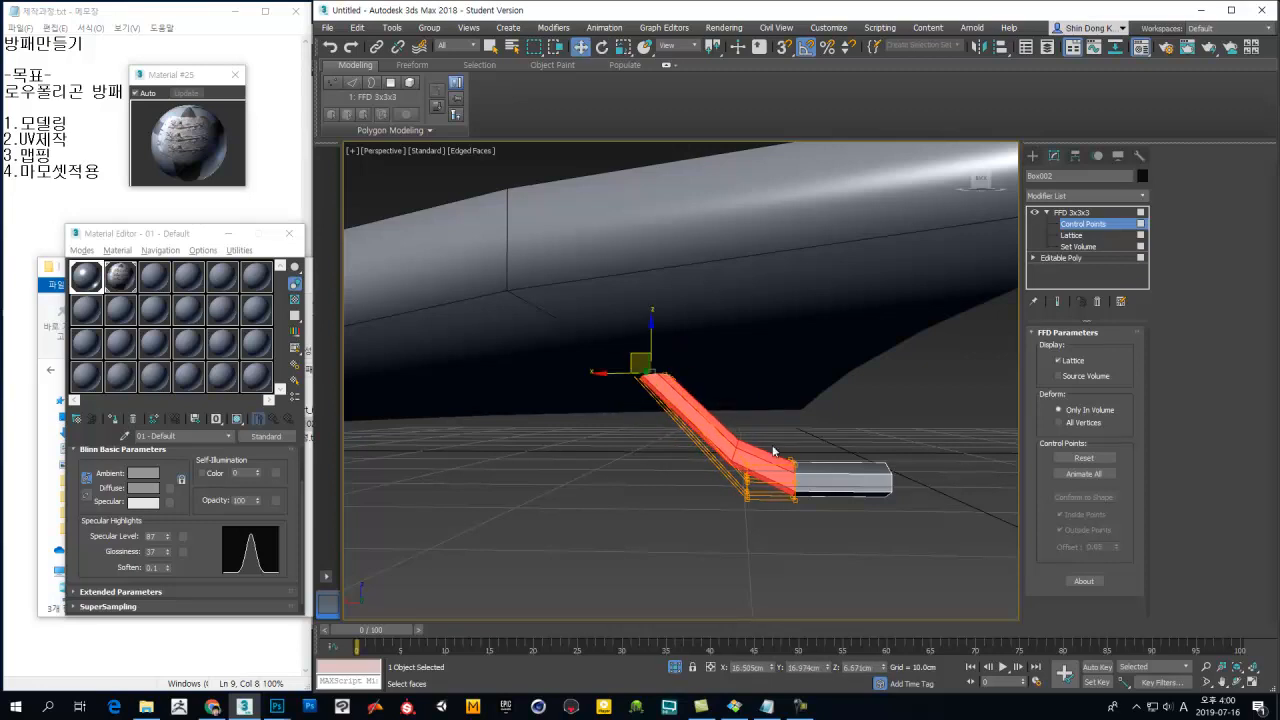
Step: Move the middle control points of the FFD 3x3x3 lattice to bend the handle's arm into an angled curve
{"action": "left_click_drag", "start_coordinate": [716, 552], "coordinate": [715, 551]}
{"action": "left_click_drag", "start_coordinate": [737, 469], "coordinate": [755, 420]}
{"action": "key", "text": "e"}
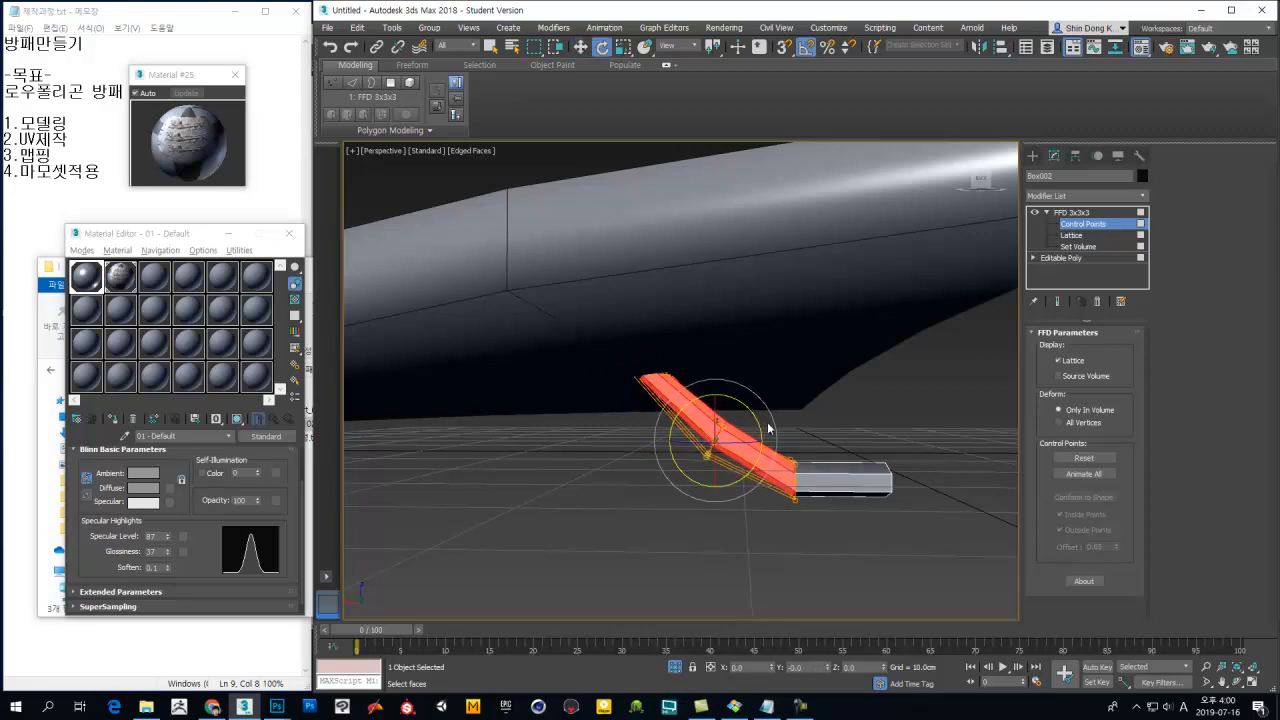
{"action": "key", "text": "w"}
{"action": "left_click_drag", "start_coordinate": [707, 421], "coordinate": [684, 443]}
{"action": "middle_click_drag", "start_coordinate": [824, 523], "coordinate": [593, 458], "text": "alt"}
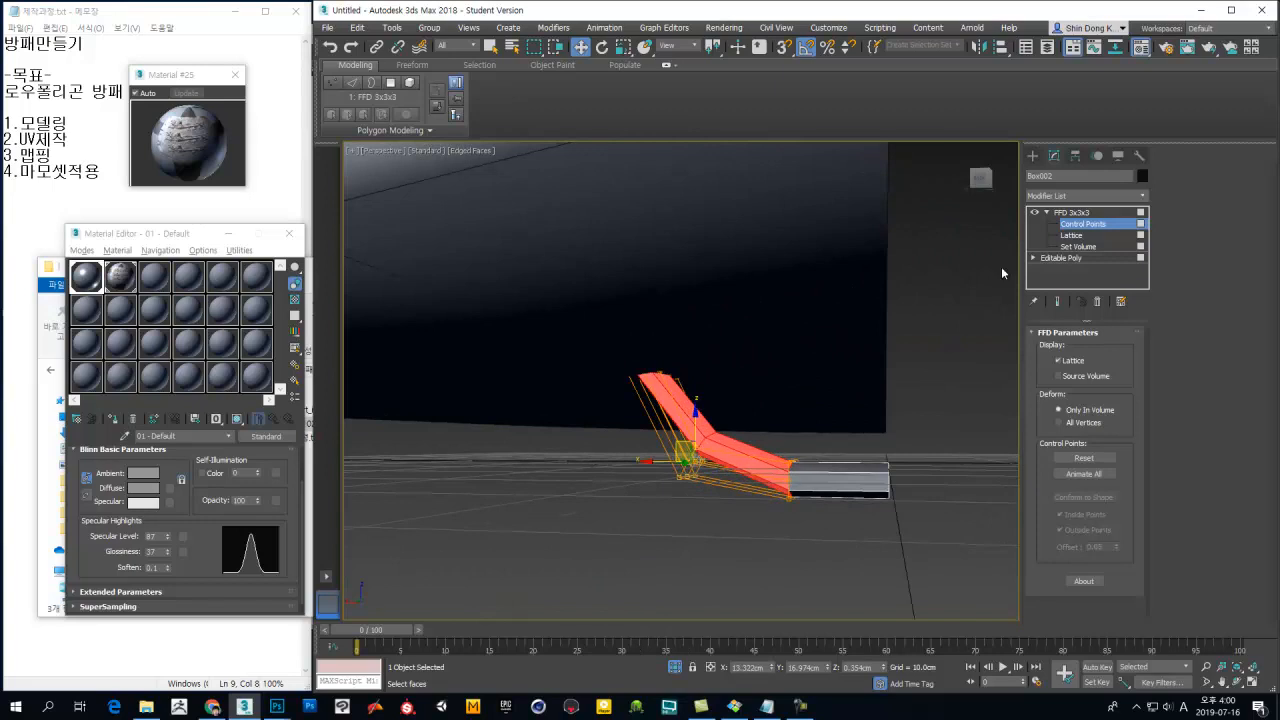
Step: Convert the bent handle to an Editable Poly
{"action": "right_click", "coordinate": [820, 479]}
{"action": "mouse_move", "coordinate": [905, 607]}
{"action": "left_click", "coordinate": [967, 617]}
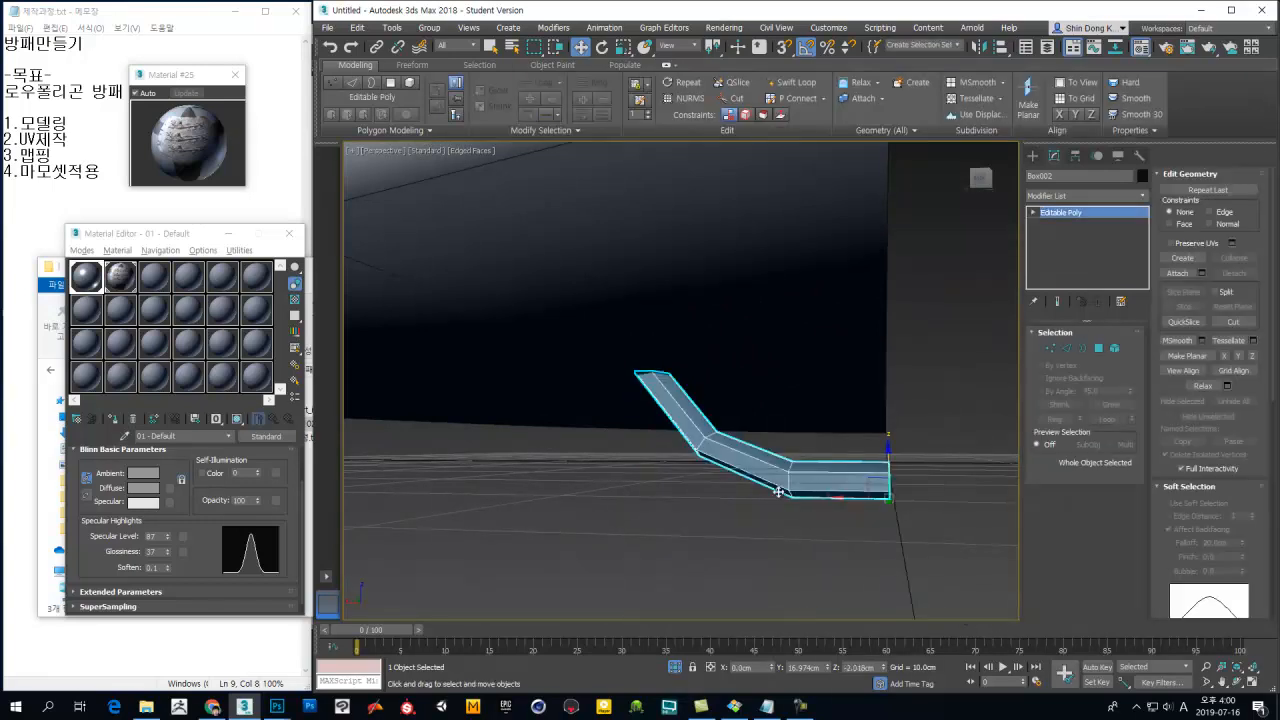
Step: Scale the twelve vertices of the handle's flat grip section thinner and raise them to about 0.8 cm in Z
{"action": "key", "text": "1"}
{"action": "left_click_drag", "start_coordinate": [943, 400], "coordinate": [750, 543]}
{"action": "key", "text": "e"}
{"action": "key", "text": "w"}
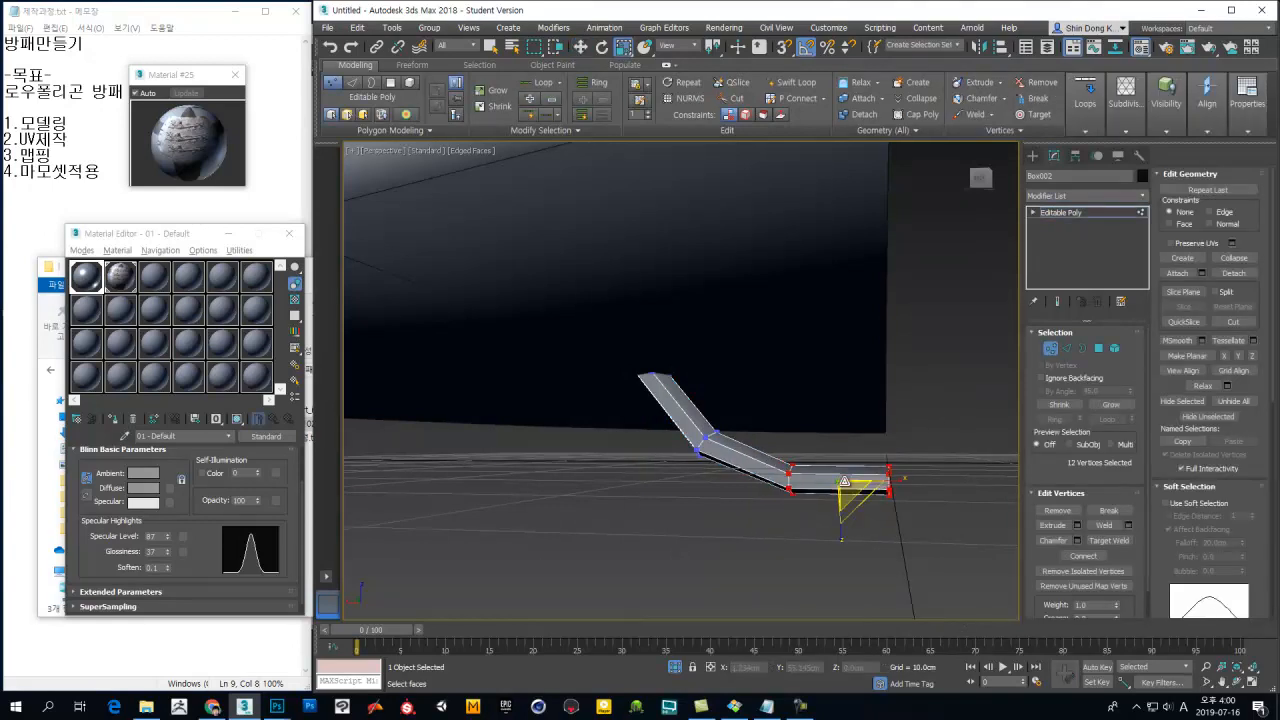
{"action": "left_click_drag", "start_coordinate": [839, 452], "coordinate": [839, 440]}
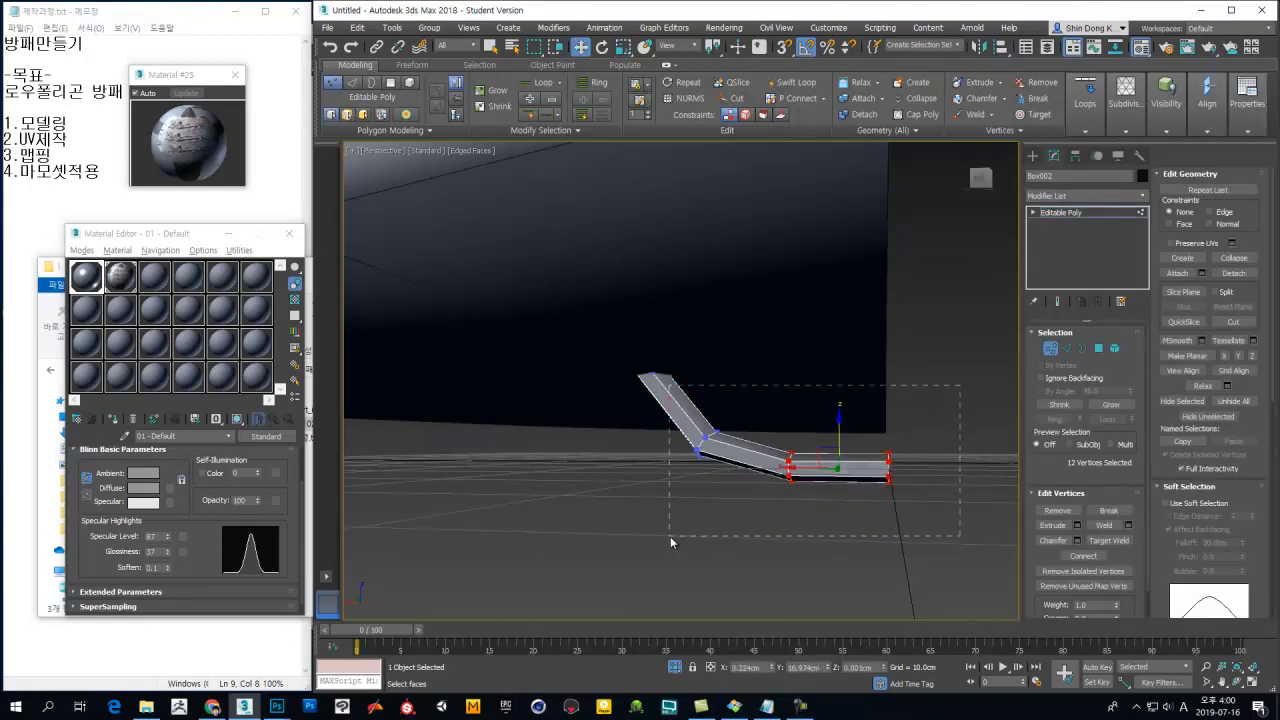
Step: Raise the vertices from the handle's bend to its inner end slightly in wireframe view and finish vertex editing
{"action": "key", "text": "F3"}
{"action": "middle_click_drag", "start_coordinate": [822, 468], "coordinate": [781, 482], "text": "alt"}
{"action": "mouse_move", "coordinate": [795, 441]}
{"action": "left_mouse_down"}
{"action": "mouse_move", "coordinate": [800, 414]}
{"action": "mouse_move", "coordinate": [800, 426]}
{"action": "left_mouse_up"}
{"action": "middle_click_drag", "start_coordinate": [800, 426], "coordinate": [1003, 392], "text": "alt"}
{"action": "left_click", "coordinate": [1052, 348]}
Step: Select the two polygons at the handle's outer end to check them, clear the selection and leave polygon editing
{"action": "middle_click_drag", "start_coordinate": [737, 466], "coordinate": [714, 443], "text": "alt"}
{"action": "key", "text": "q"}
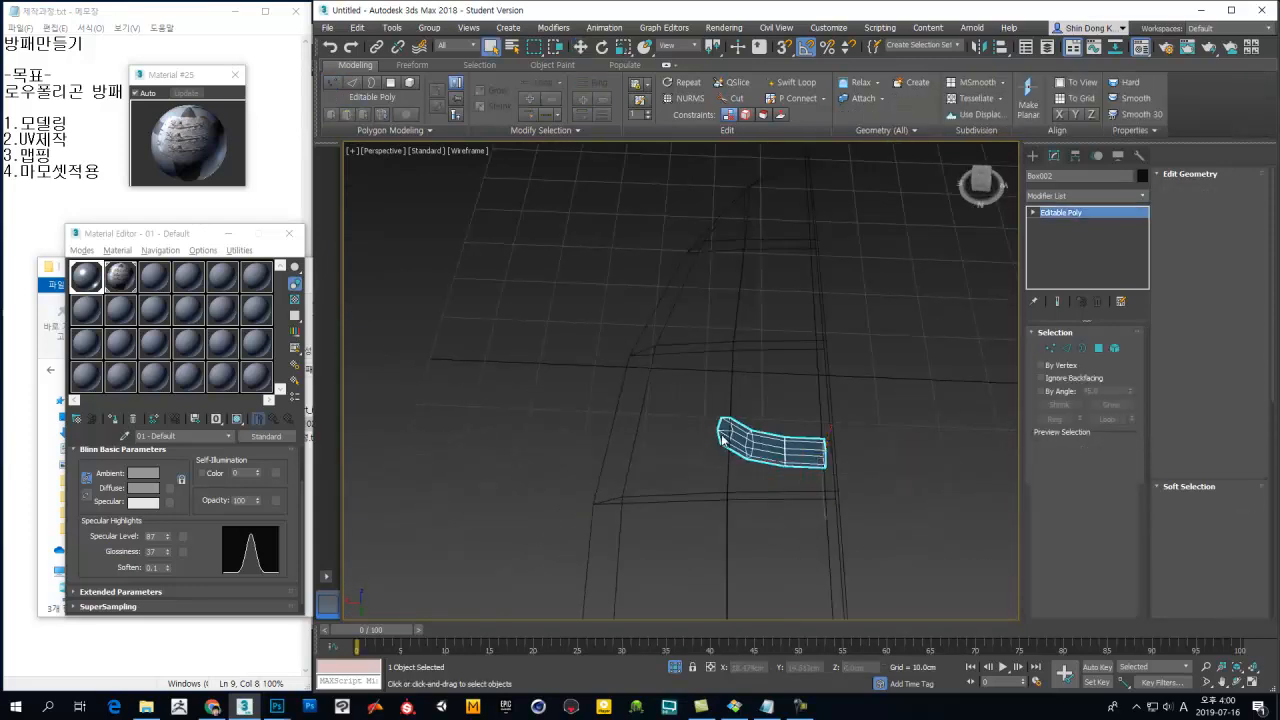
{"action": "key", "text": "4"}
{"action": "left_click", "coordinate": [724, 437]}
{"action": "middle_click_drag", "start_coordinate": [700, 440], "coordinate": [776, 450], "text": "alt"}
{"action": "key", "text": "w"}
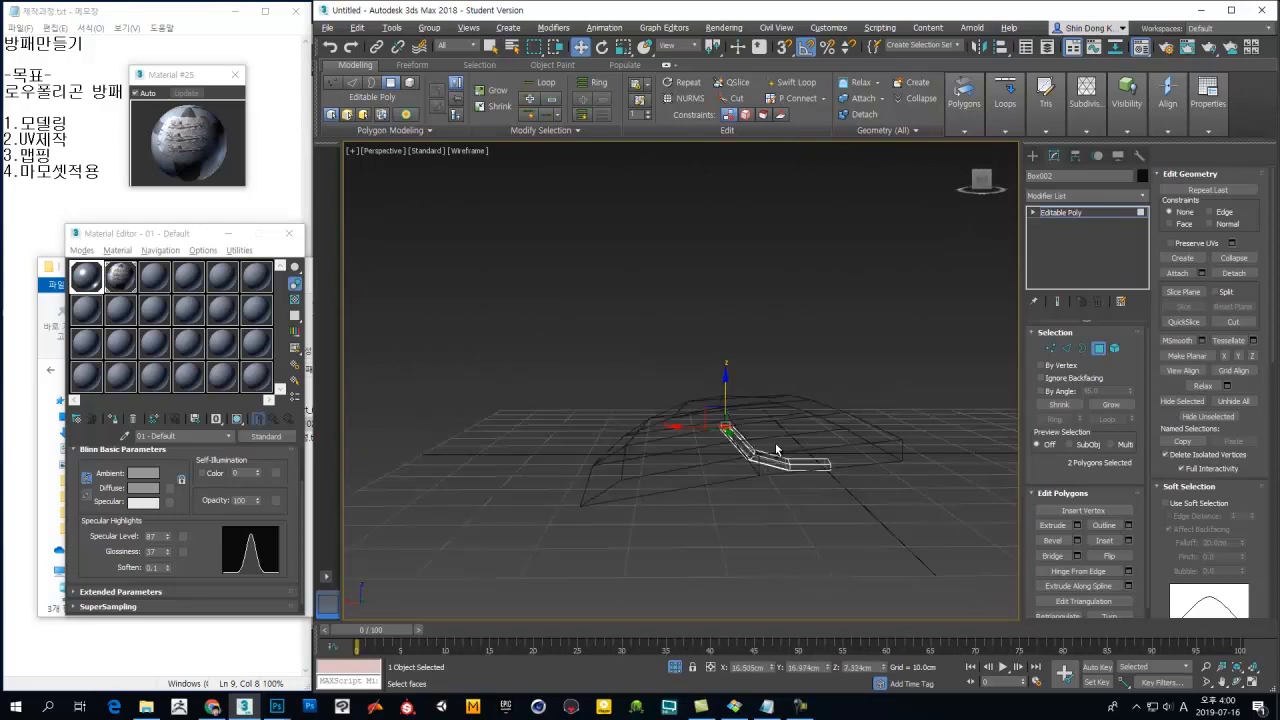
{"action": "left_click", "coordinate": [776, 450]}
{"action": "left_click", "coordinate": [1098, 348]}
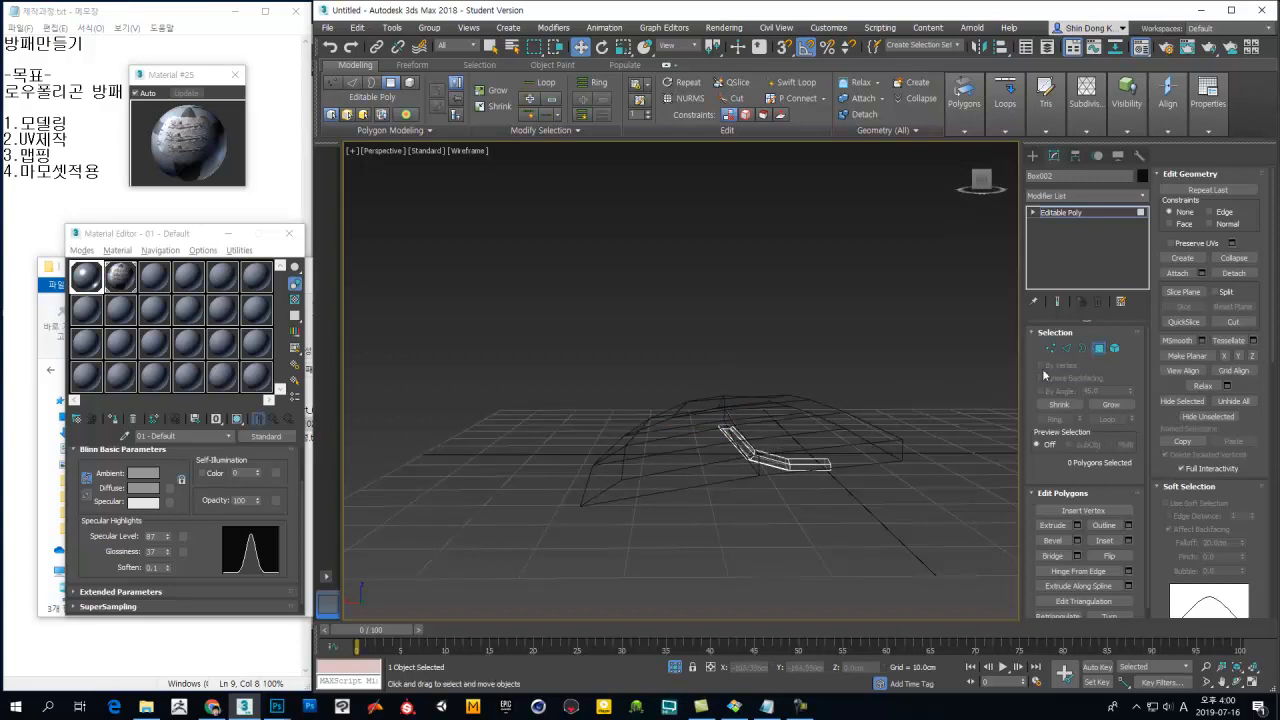
Step: Return to shaded view with edges, select the shield half and attach the handle to it
{"action": "middle_click_drag", "start_coordinate": [763, 531], "coordinate": [743, 430], "text": "alt"}
{"action": "left_click", "coordinate": [743, 430]}
{"action": "key", "text": "F3"}
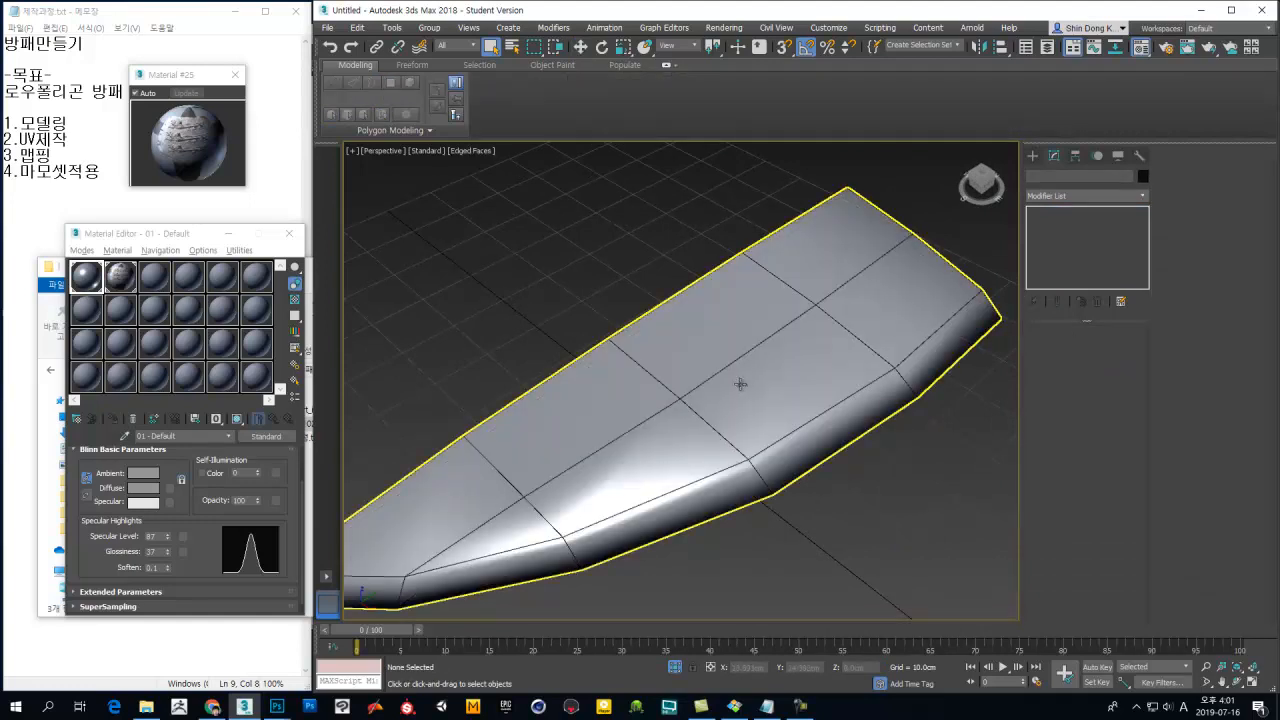
{"action": "scroll", "coordinate": [763, 457], "scroll_direction": "up", "scroll_amount": 3}
{"action": "left_click", "coordinate": [720, 470]}
{"action": "middle_click_drag", "start_coordinate": [690, 495], "coordinate": [745, 510], "text": "alt"}
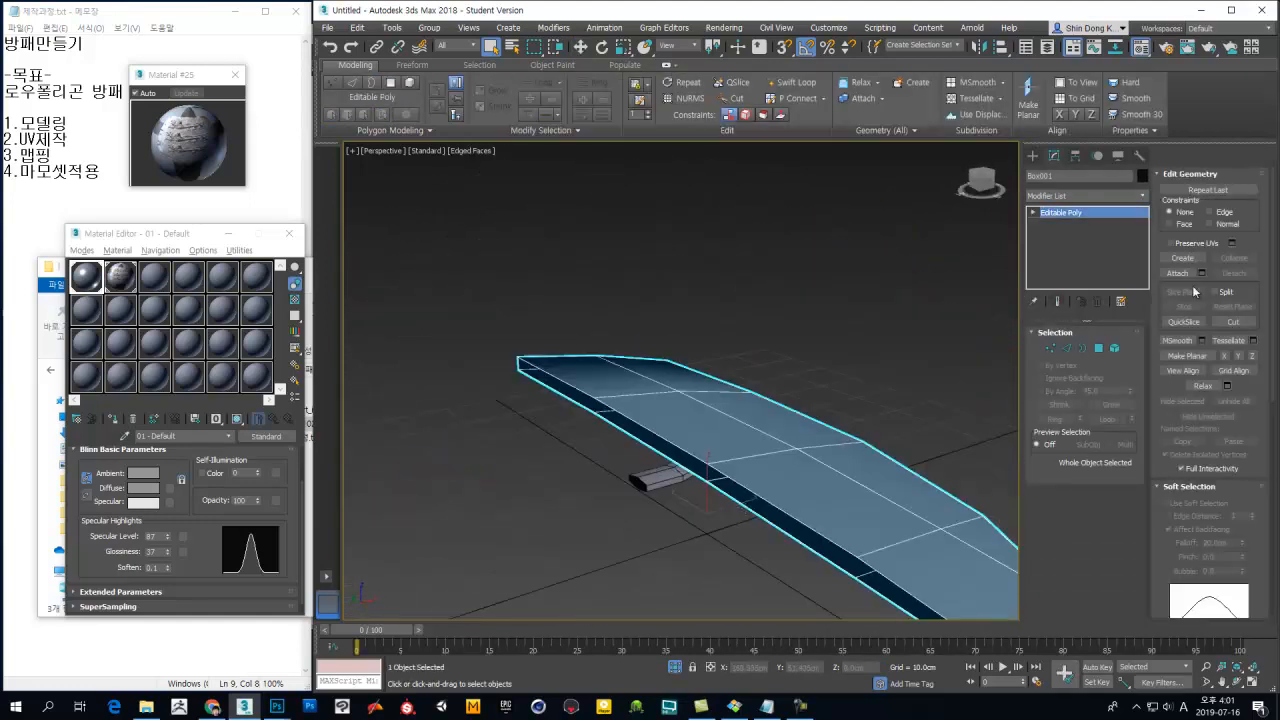
{"action": "left_click", "coordinate": [668, 482]}
{"action": "key", "text": "w"}
{"action": "middle_click_drag", "start_coordinate": [697, 514], "coordinate": [871, 333], "text": "alt"}
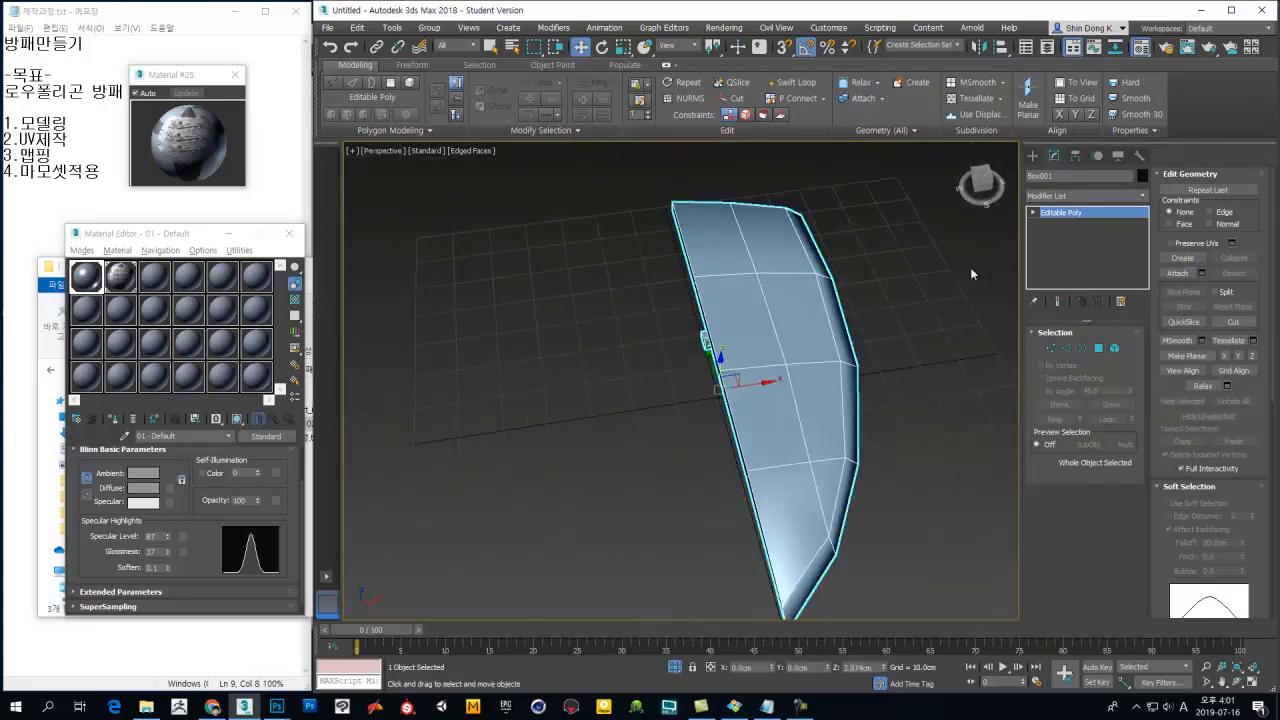
Step: Apply a Symmetry modifier mirroring the shield half and handle across the X axis
{"action": "left_click", "coordinate": [1142, 197]}
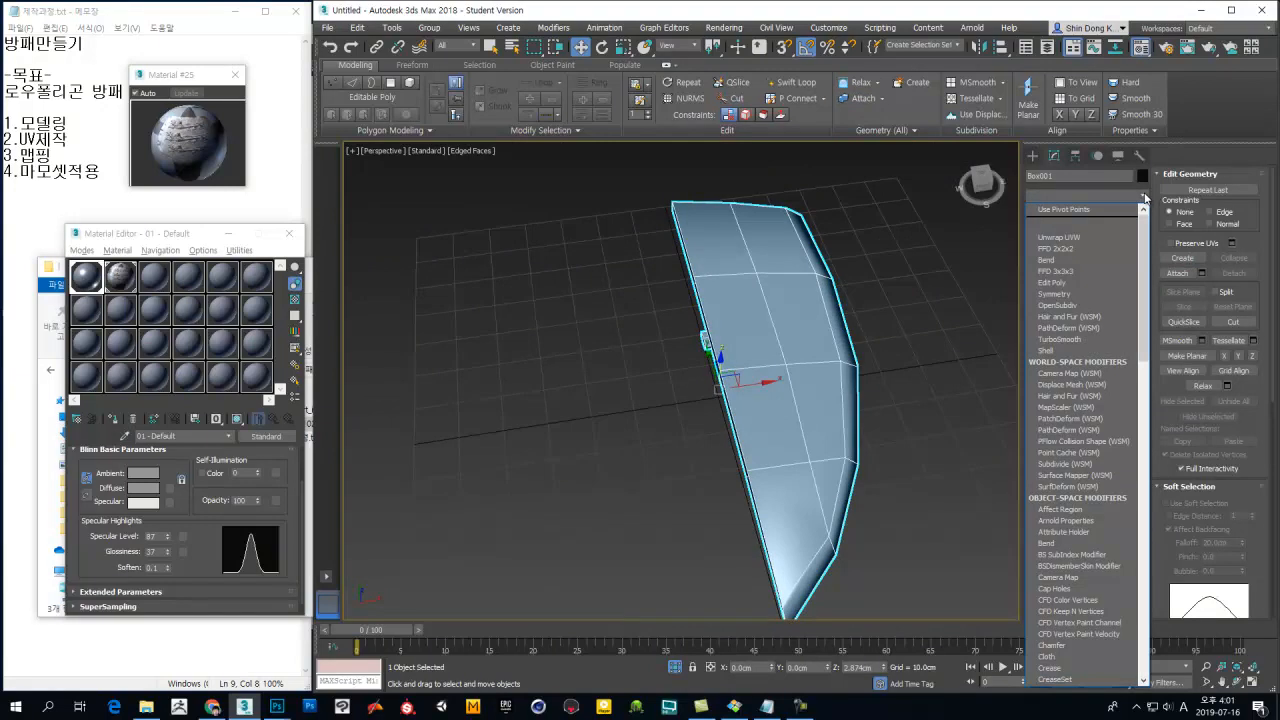
{"action": "left_click", "coordinate": [1146, 195]}
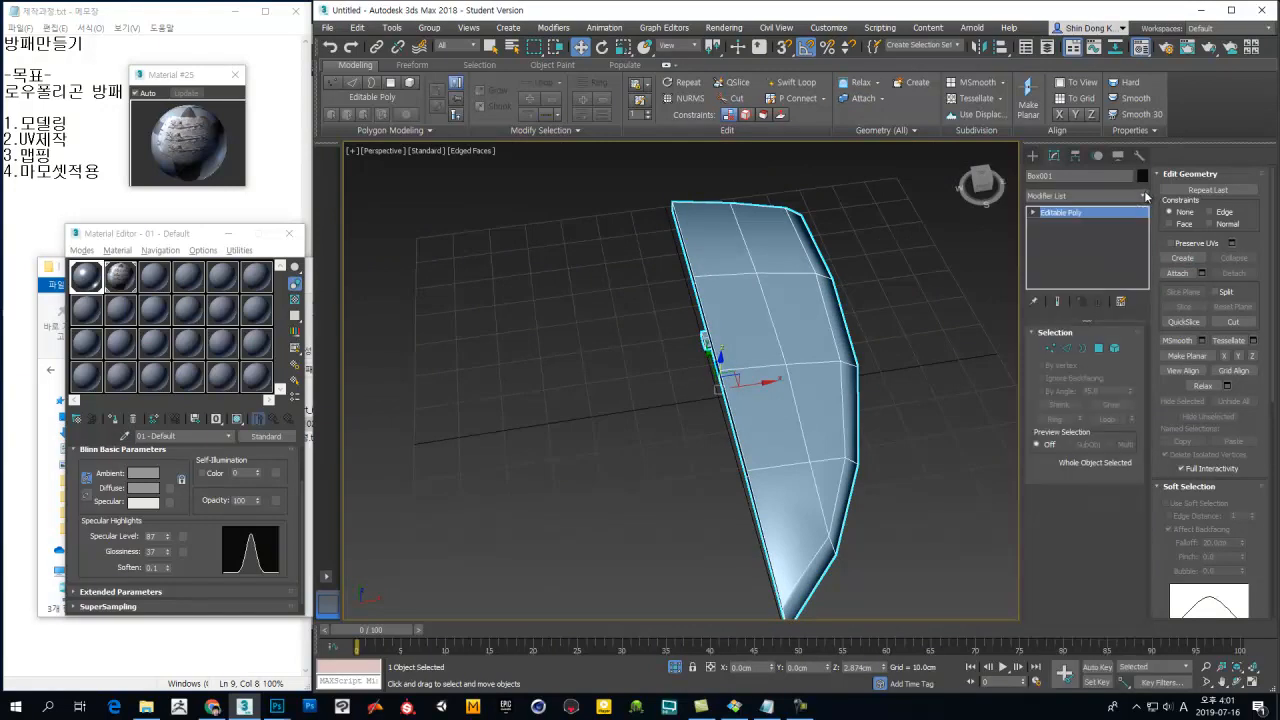
{"action": "left_click", "coordinate": [1146, 196]}
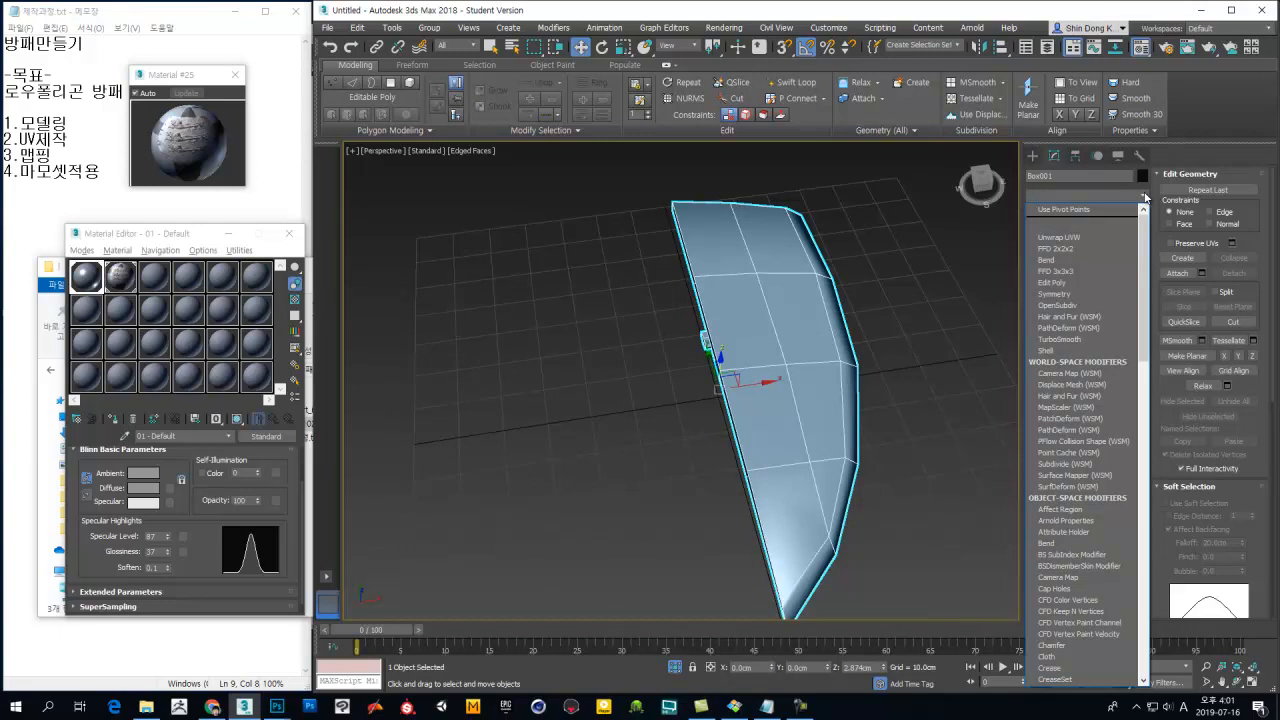
{"action": "key", "text": "s"}
{"action": "key", "text": "h"}
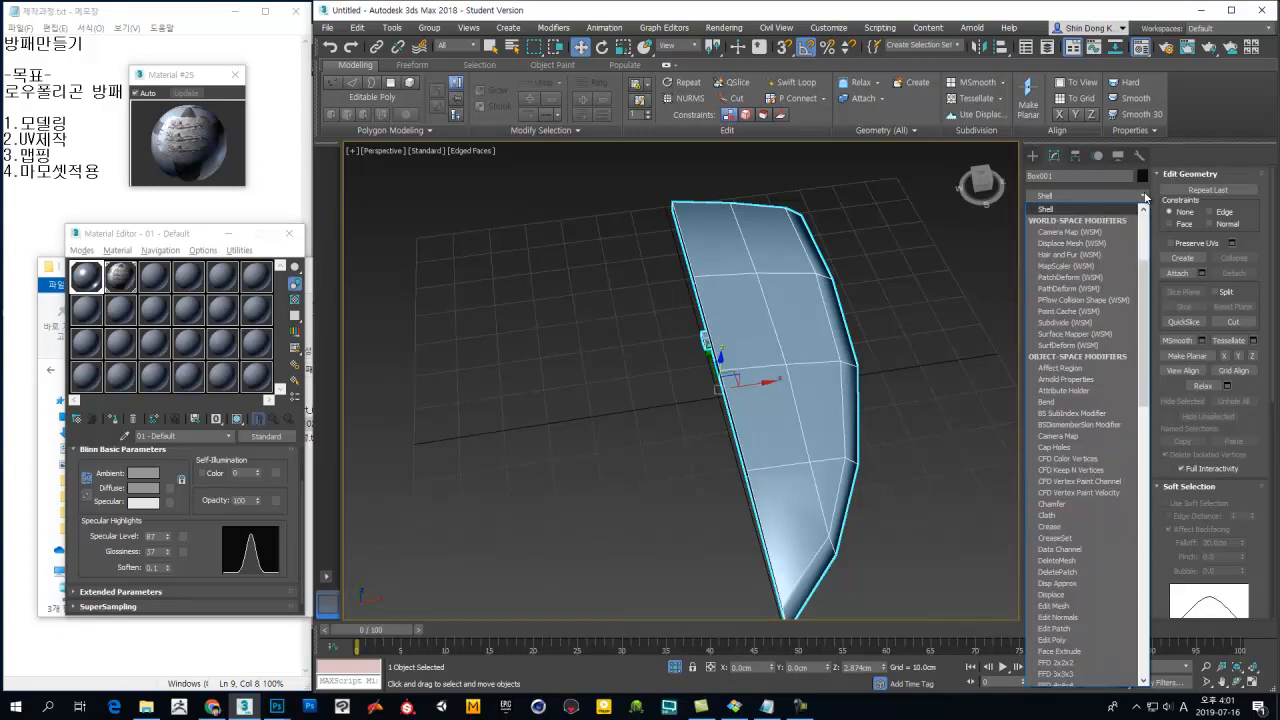
{"action": "scroll", "coordinate": [1150, 230], "scroll_direction": "up", "scroll_amount": 4}
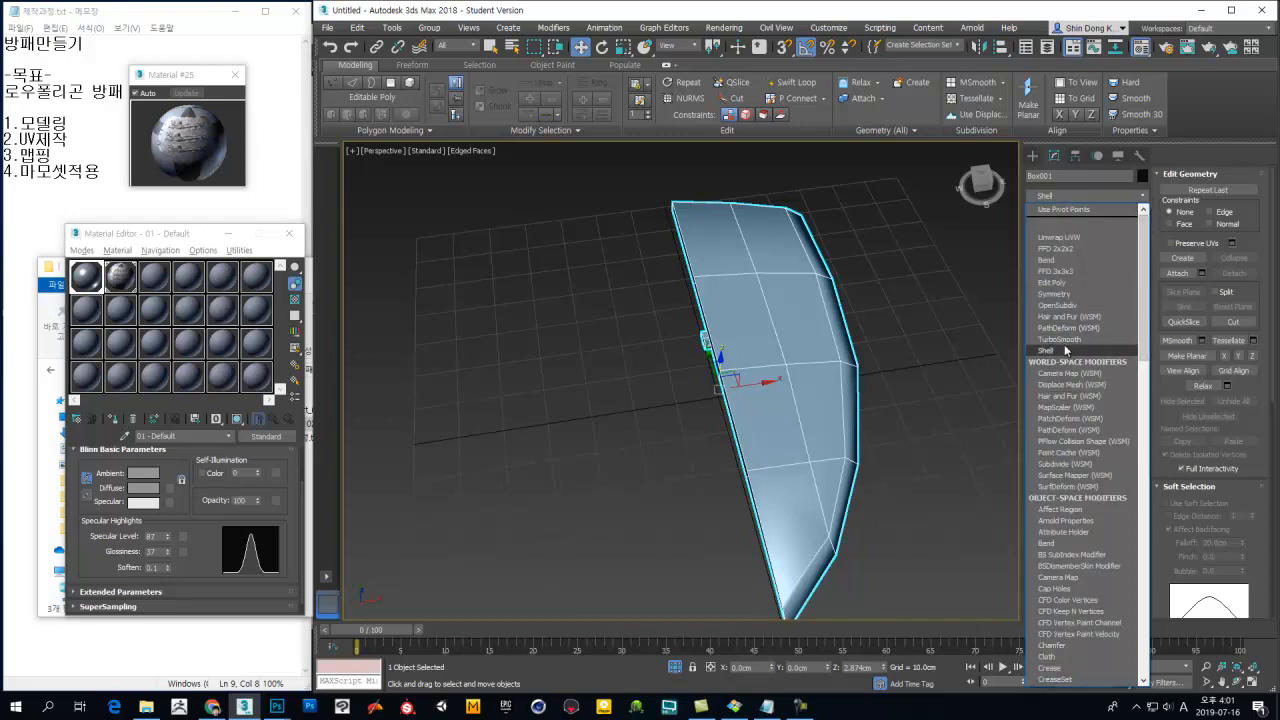
{"action": "left_click_drag", "start_coordinate": [1140, 307], "coordinate": [1148, 598]}
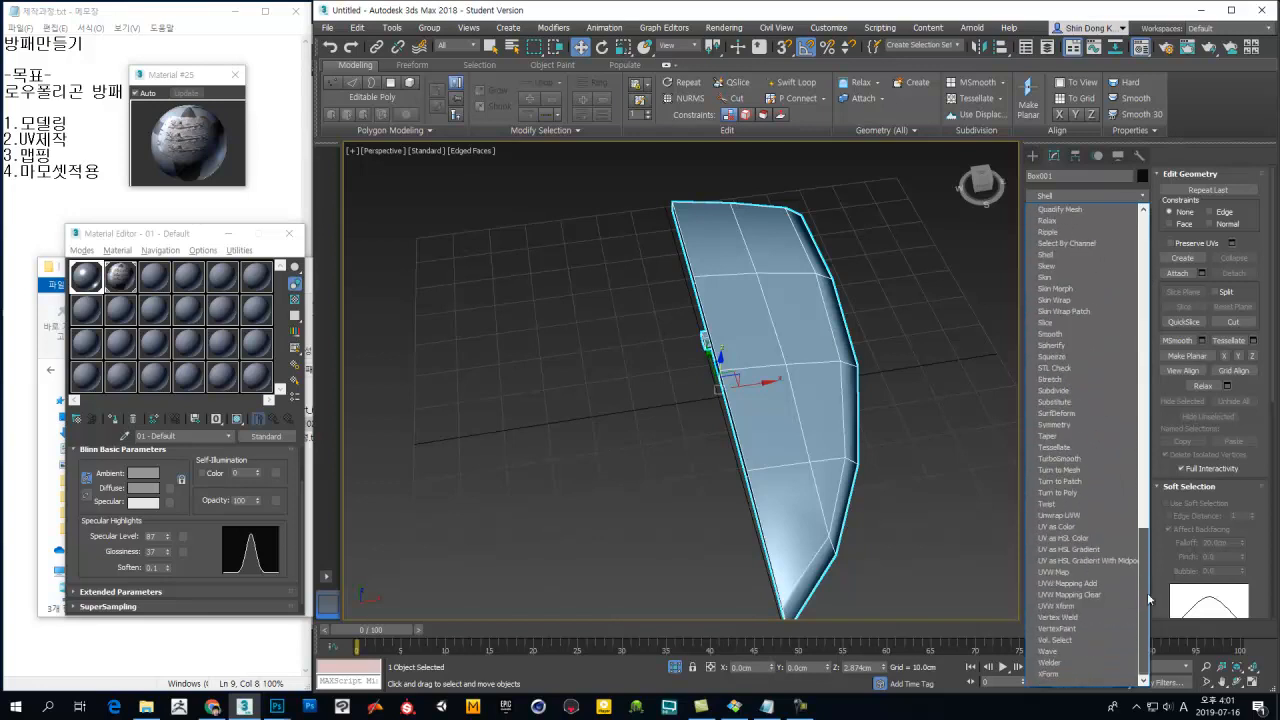
{"action": "left_click", "coordinate": [1067, 425]}
{"action": "middle_click_drag", "start_coordinate": [690, 362], "coordinate": [543, 376], "text": "alt"}
{"action": "scroll", "coordinate": [726, 354], "scroll_direction": "up", "scroll_amount": 6}
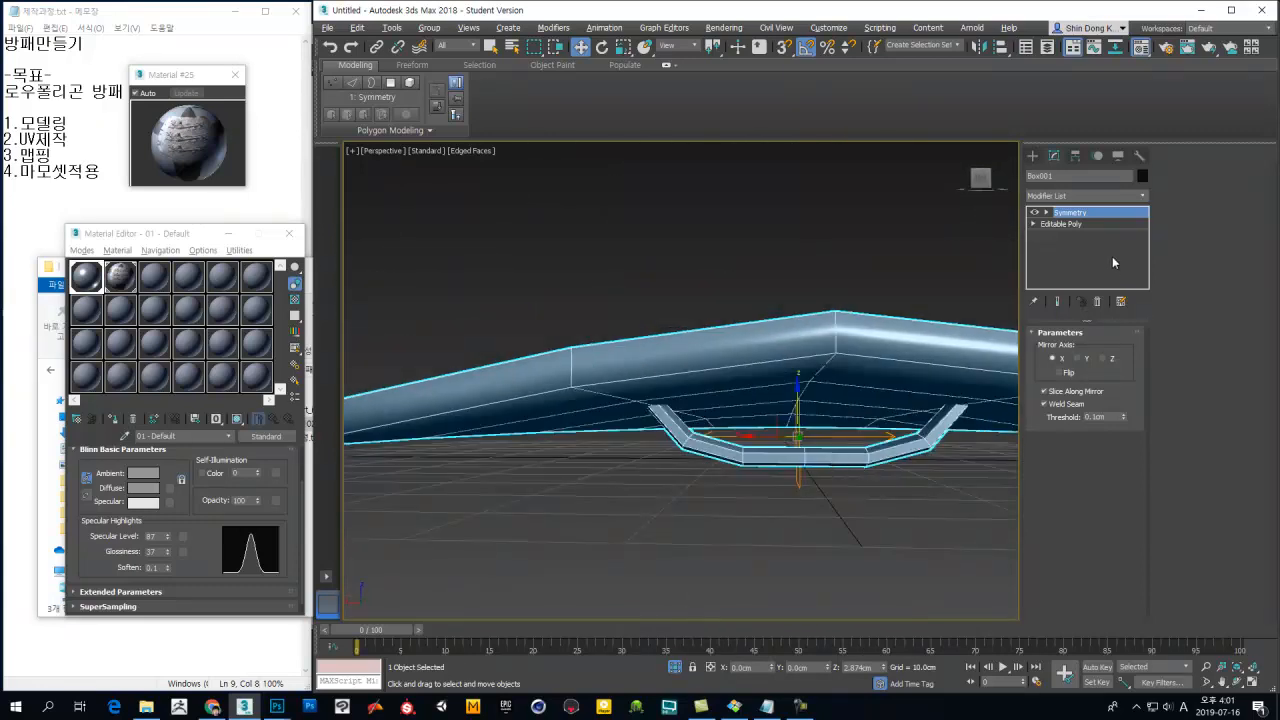
Step: Return to the Editable Poly level beneath Symmetry with the end result of the stack shown
{"action": "left_click", "coordinate": [1085, 225]}
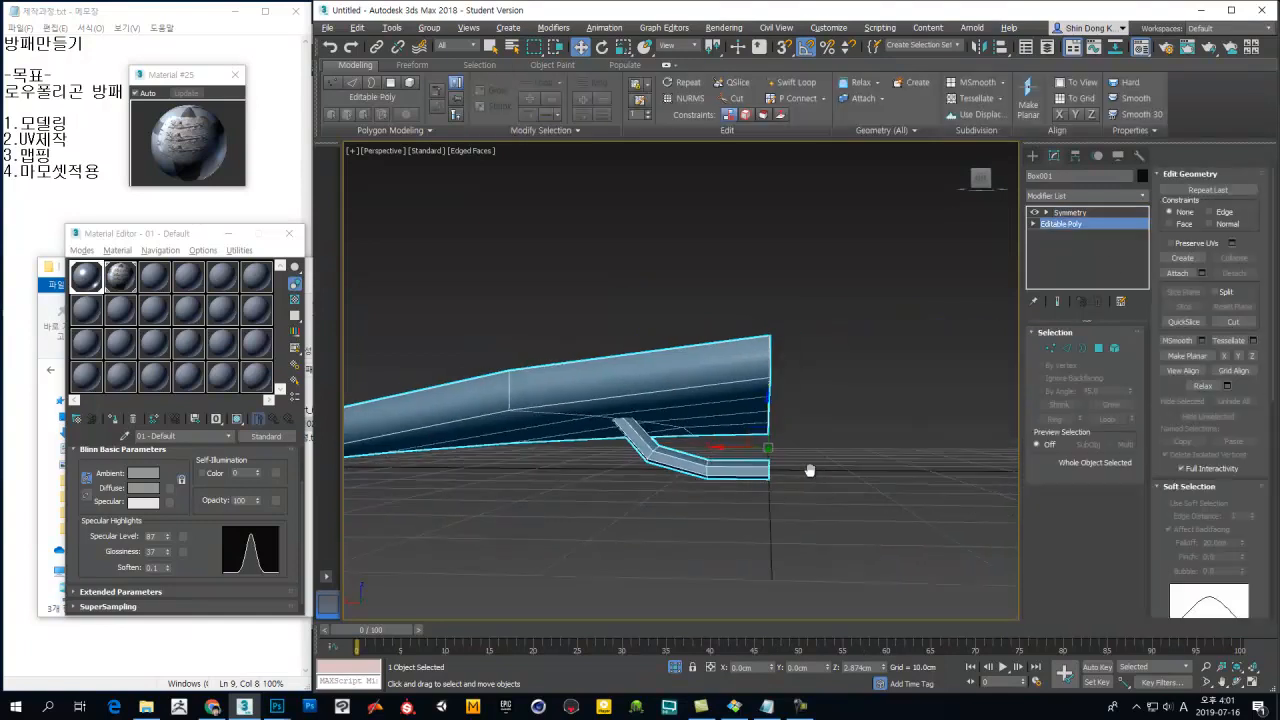
{"action": "left_click", "coordinate": [1059, 302]}
{"action": "middle_click_drag", "start_coordinate": [771, 486], "coordinate": [795, 515], "text": "alt"}
{"action": "scroll", "coordinate": [795, 512], "scroll_direction": "up", "scroll_amount": 6}
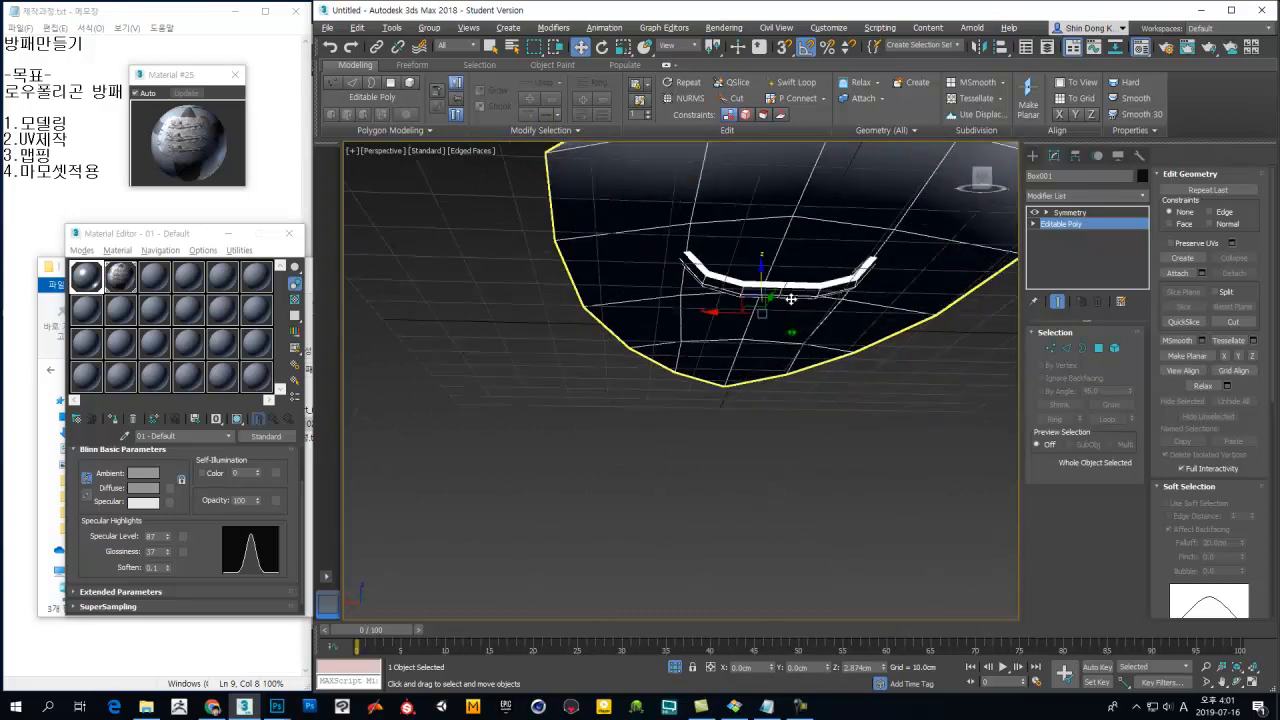
Step: Select only the twelve vertices of the handle's grip section in wireframe view, adjust their position and finish vertex editing
{"action": "key", "text": "1"}
{"action": "middle_click_drag", "start_coordinate": [783, 251], "coordinate": [676, 246], "text": "alt"}
{"action": "key", "text": "F3"}
{"action": "key", "text": "F3"}
{"action": "key", "text": "F3"}
{"action": "middle_click_drag", "start_coordinate": [716, 230], "coordinate": [700, 219], "text": "alt"}
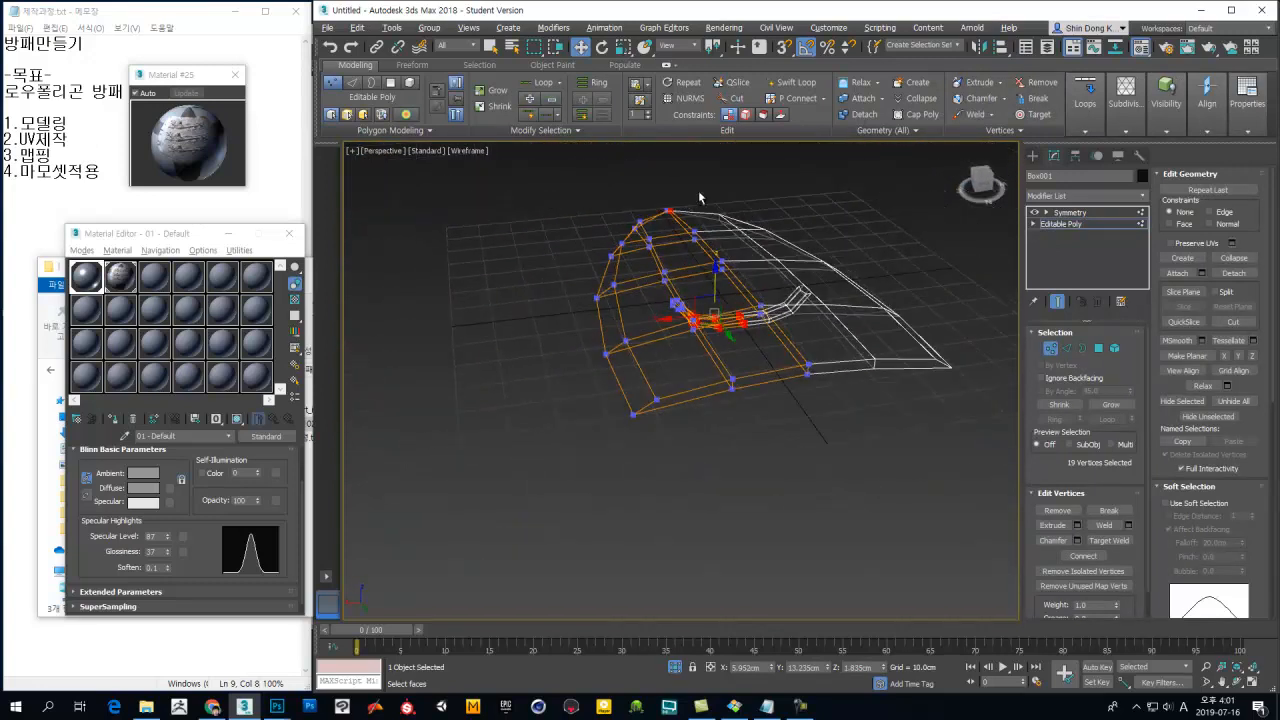
{"action": "middle_click_drag", "start_coordinate": [730, 335], "coordinate": [679, 331], "text": "alt"}
{"action": "left_click_drag", "start_coordinate": [667, 354], "coordinate": [703, 298], "text": "alt"}
{"action": "middle_click_drag", "start_coordinate": [703, 383], "coordinate": [731, 274], "text": "alt"}
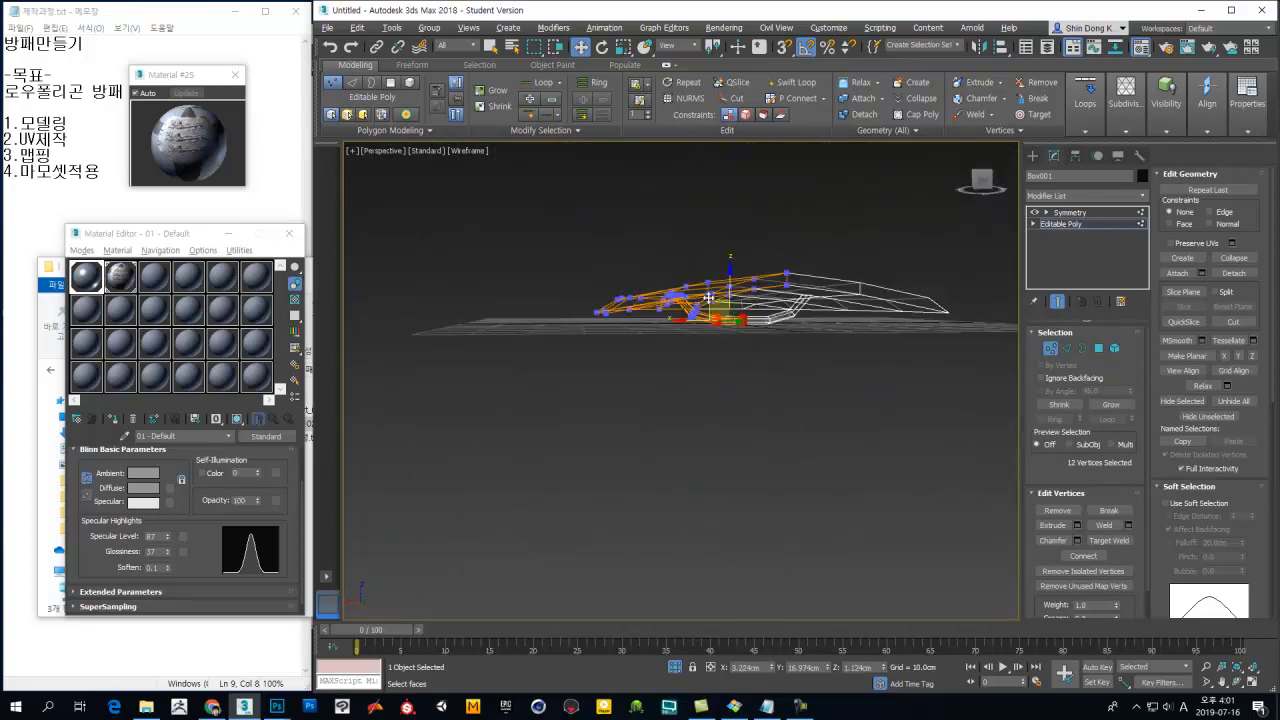
{"action": "scroll", "coordinate": [731, 274], "scroll_direction": "up", "scroll_amount": 4}
{"action": "left_click_drag", "start_coordinate": [749, 305], "coordinate": [771, 323]}
{"action": "mouse_move", "coordinate": [813, 370]}
{"action": "middle_mouse_down", "text": "alt"}
{"action": "mouse_move", "coordinate": [735, 379]}
{"action": "mouse_move", "coordinate": [657, 332]}
{"action": "mouse_move", "coordinate": [661, 231]}
{"action": "mouse_move", "coordinate": [862, 343]}
{"action": "mouse_move", "coordinate": [752, 297]}
{"action": "mouse_move", "coordinate": [782, 374]}
{"action": "mouse_move", "coordinate": [880, 368]}
{"action": "middle_mouse_up", "text": "alt"}
{"action": "key", "text": "F3"}
{"action": "left_click", "coordinate": [988, 363]}
{"action": "left_click", "coordinate": [1050, 350]}
Step: Check the mirrored shield and remove the Symmetry modifier from the stack
{"action": "left_click", "coordinate": [1070, 212]}
{"action": "middle_click_drag", "start_coordinate": [900, 255], "coordinate": [708, 339], "text": "alt"}
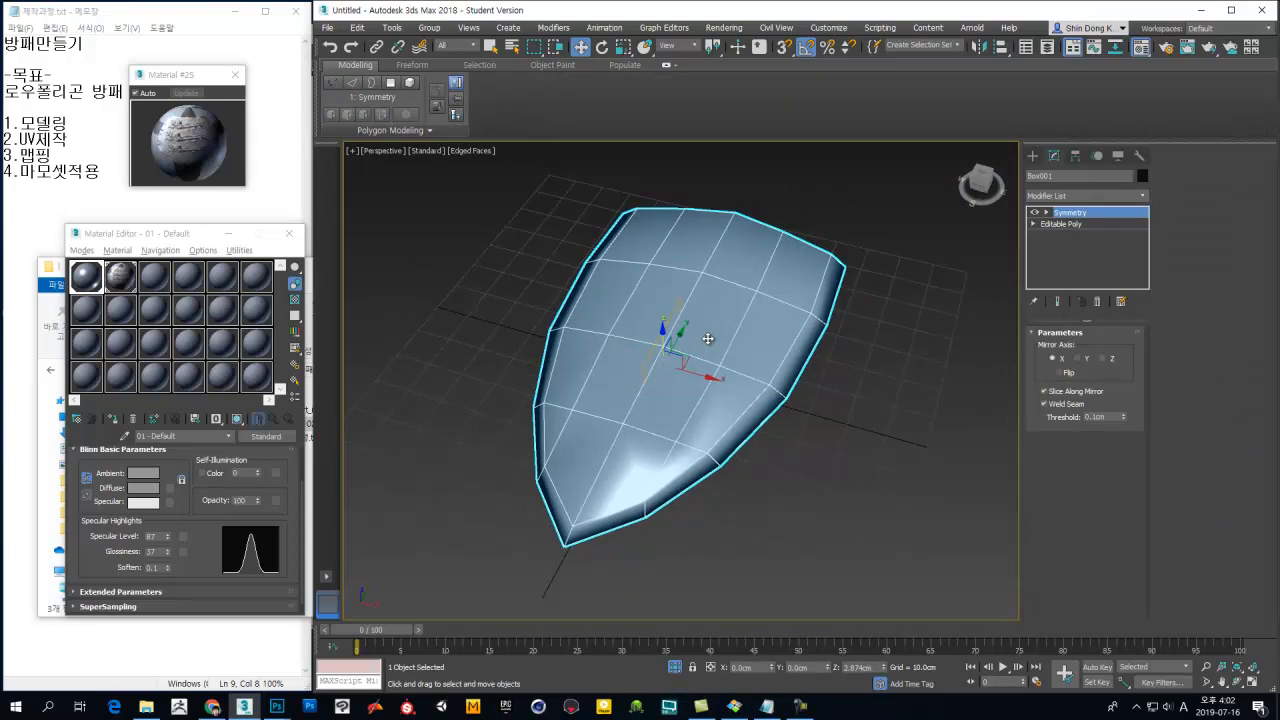
{"action": "left_click", "coordinate": [1095, 302]}
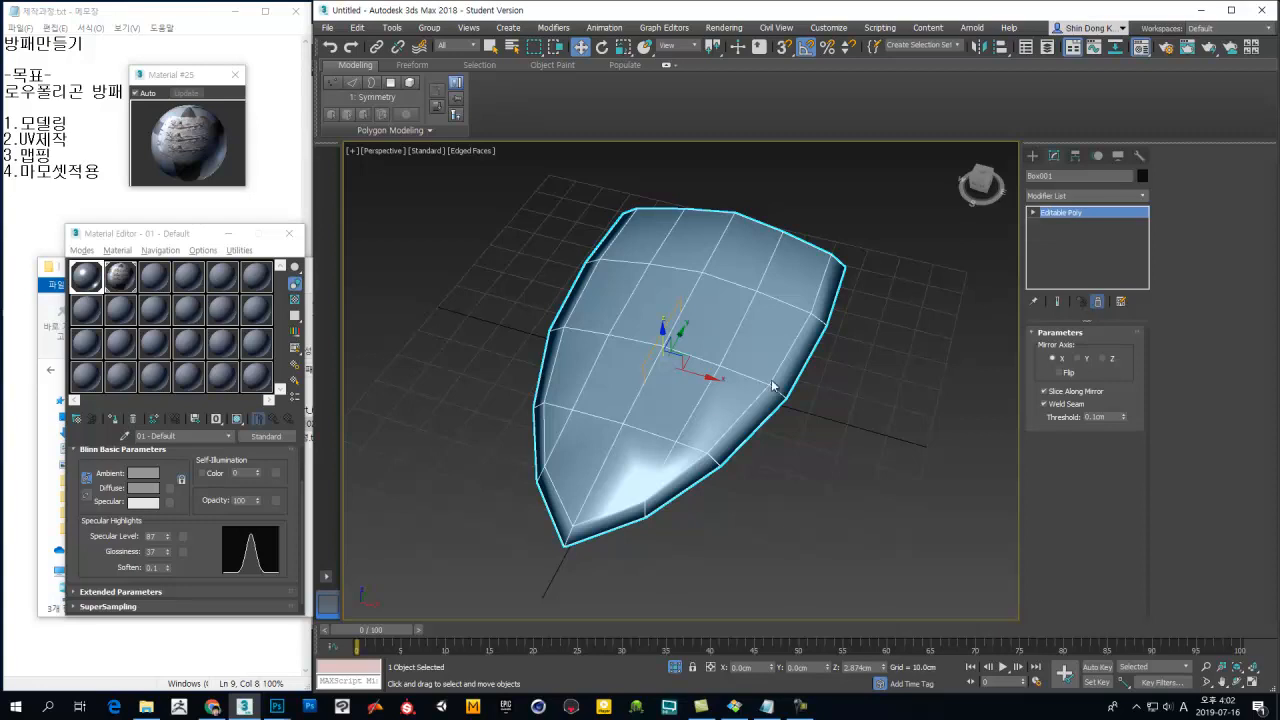
Step: Turn off isolation so the reference image plane is displayed beneath the shield half
{"action": "middle_click_drag", "start_coordinate": [748, 417], "coordinate": [753, 390], "text": "alt"}
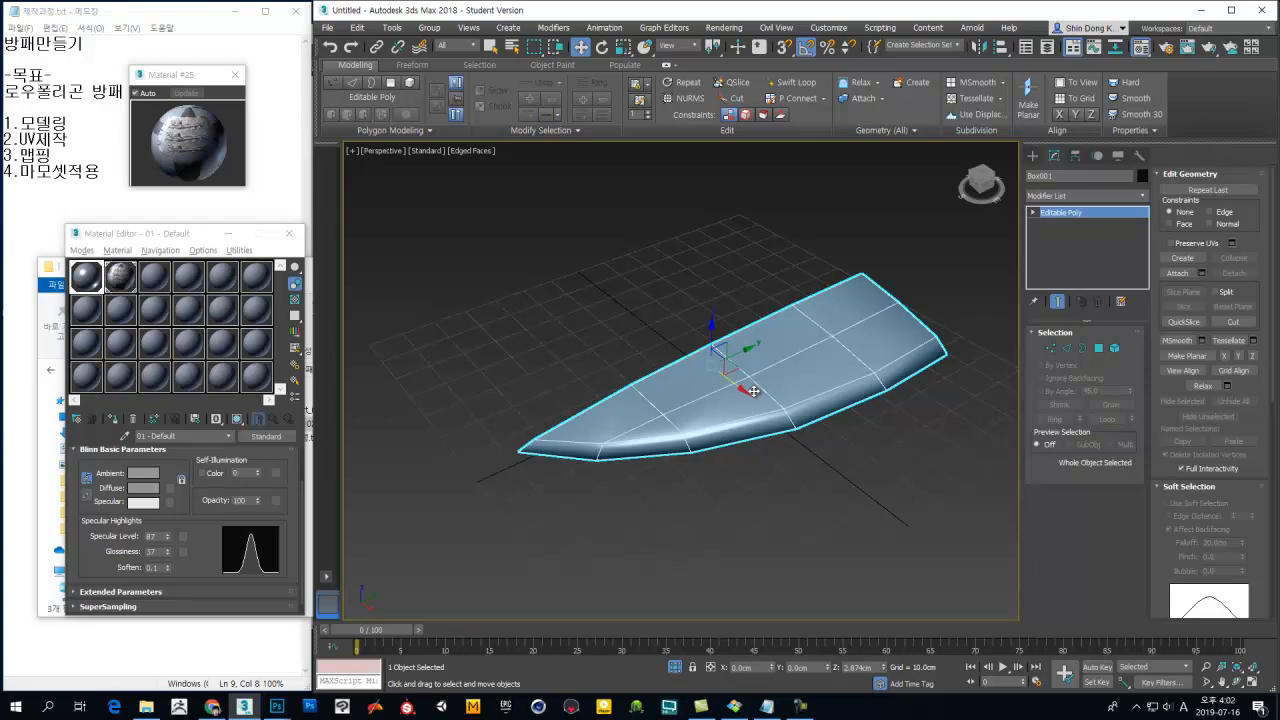
{"action": "middle_click_drag", "start_coordinate": [730, 432], "coordinate": [769, 446], "text": "alt"}
{"action": "left_click", "coordinate": [677, 667]}
{"action": "scroll", "coordinate": [759, 509], "scroll_direction": "down", "scroll_amount": 5}
{"action": "middle_click_drag", "start_coordinate": [759, 509], "coordinate": [627, 510], "text": "alt"}
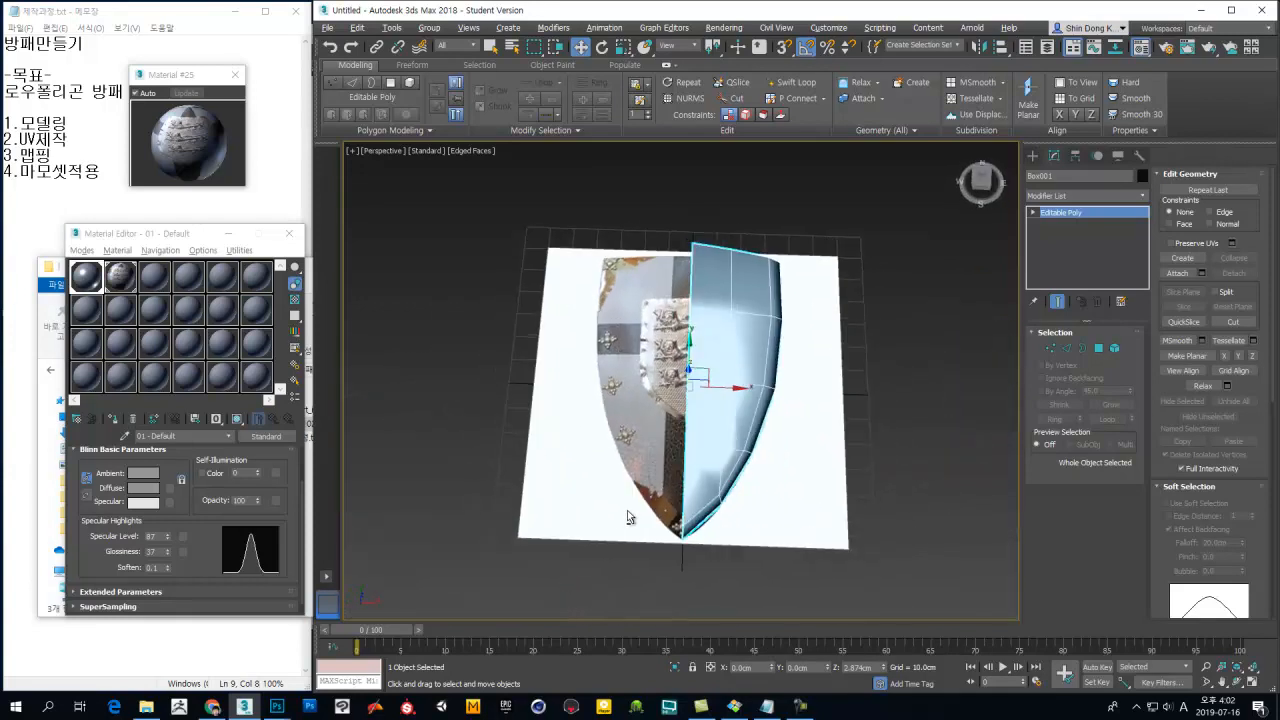
Step: Move the shield half aside along X, inspect the reference image's central emblem up close, and undo the move
{"action": "left_click_drag", "start_coordinate": [736, 391], "coordinate": [915, 413]}
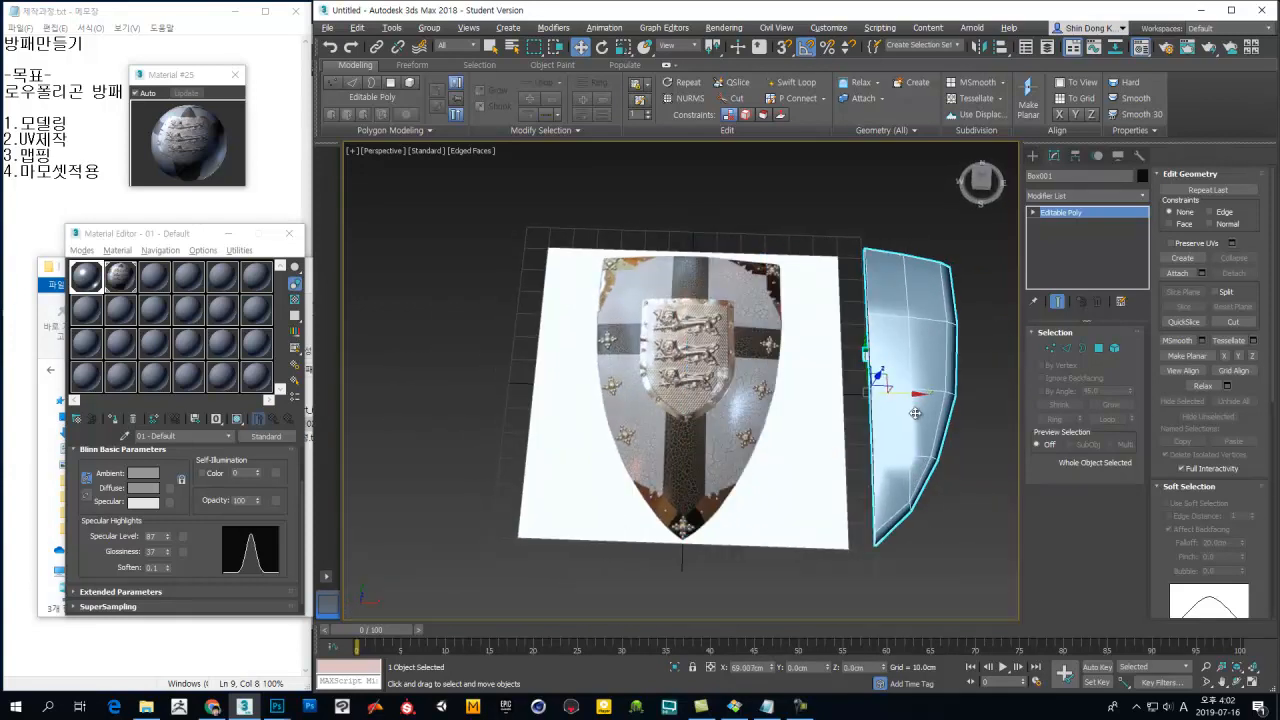
{"action": "scroll", "coordinate": [692, 343], "scroll_direction": "up", "scroll_amount": 5}
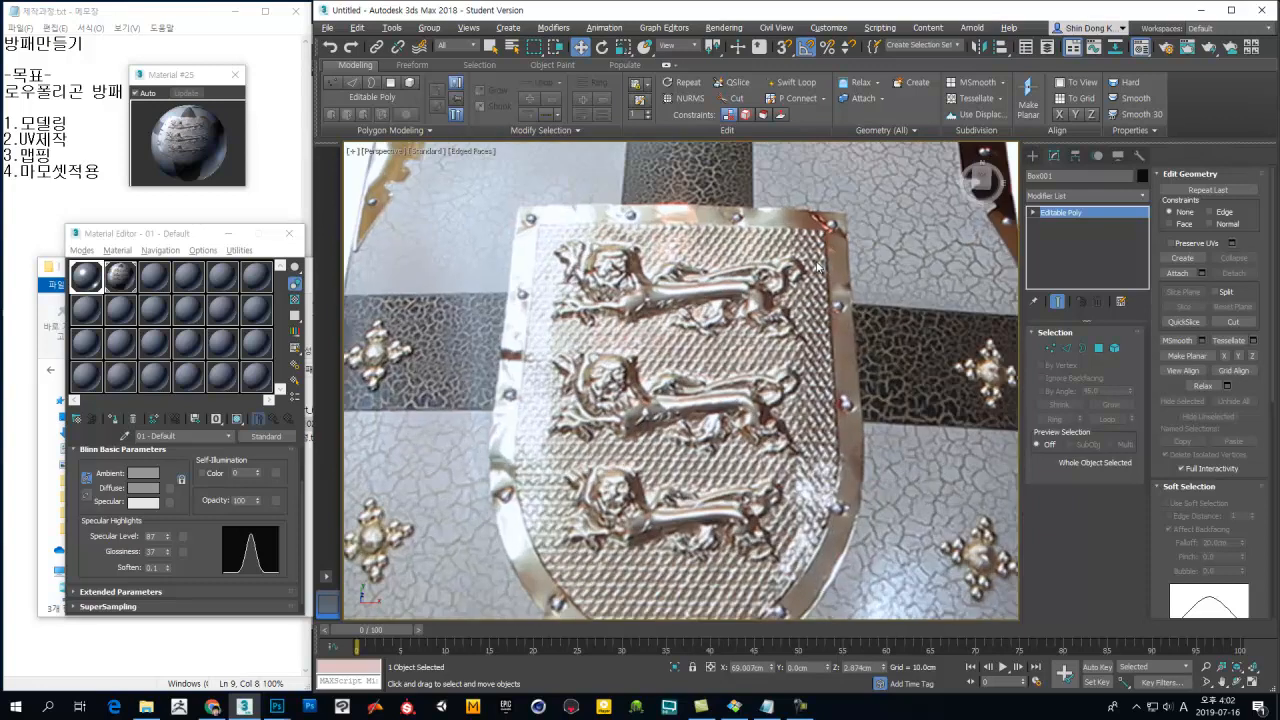
{"action": "scroll", "coordinate": [732, 388], "scroll_direction": "down", "scroll_amount": 5}
{"action": "middle_click_drag", "start_coordinate": [817, 449], "coordinate": [769, 386]}
{"action": "key", "text": "ctrl+z"}
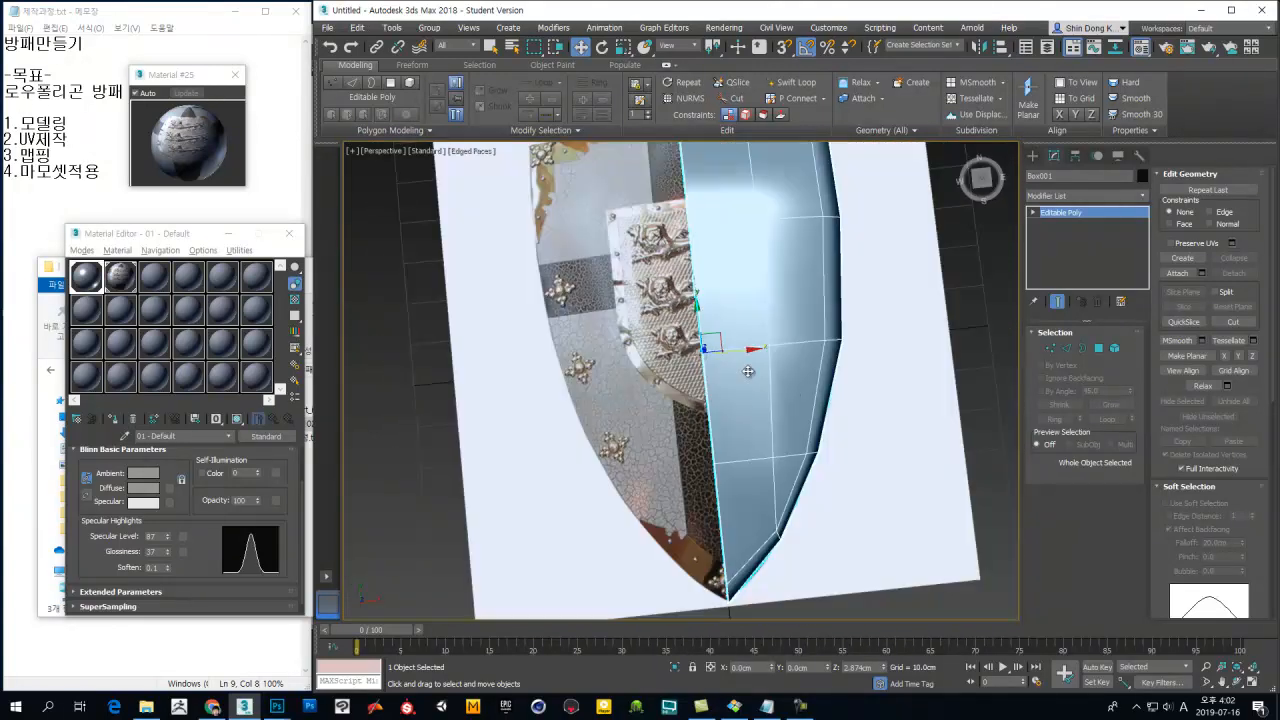
Step: Move the shield half aside along X again, examine the whole reference shield, and reset the X position to 0
{"action": "left_click_drag", "start_coordinate": [740, 348], "coordinate": [952, 324]}
{"action": "middle_click_drag", "start_coordinate": [952, 324], "coordinate": [913, 321]}
{"action": "scroll", "coordinate": [930, 300], "scroll_direction": "down", "scroll_amount": 3}
{"action": "left_click", "coordinate": [745, 420]}
{"action": "middle_click_drag", "start_coordinate": [737, 408], "coordinate": [713, 456]}
{"action": "middle_click_drag", "start_coordinate": [636, 393], "coordinate": [667, 393]}
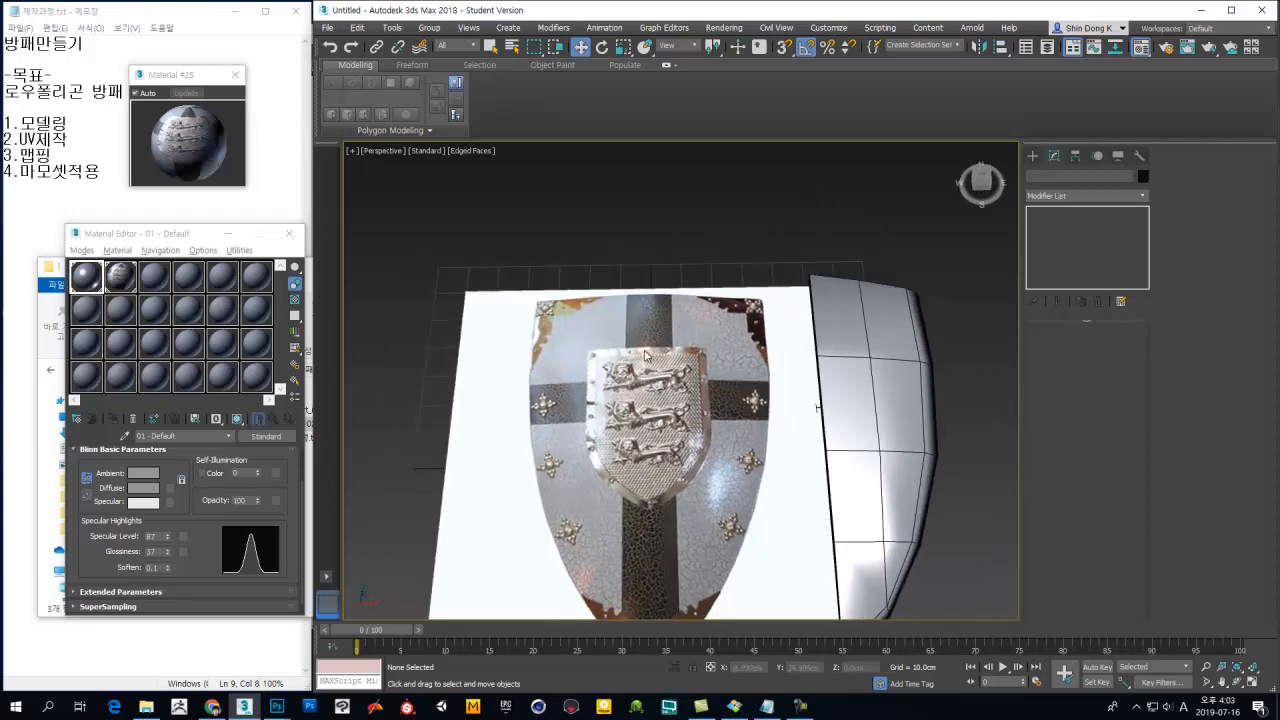
{"action": "middle_click_drag", "start_coordinate": [636, 478], "coordinate": [690, 424]}
{"action": "left_click", "coordinate": [860, 365]}
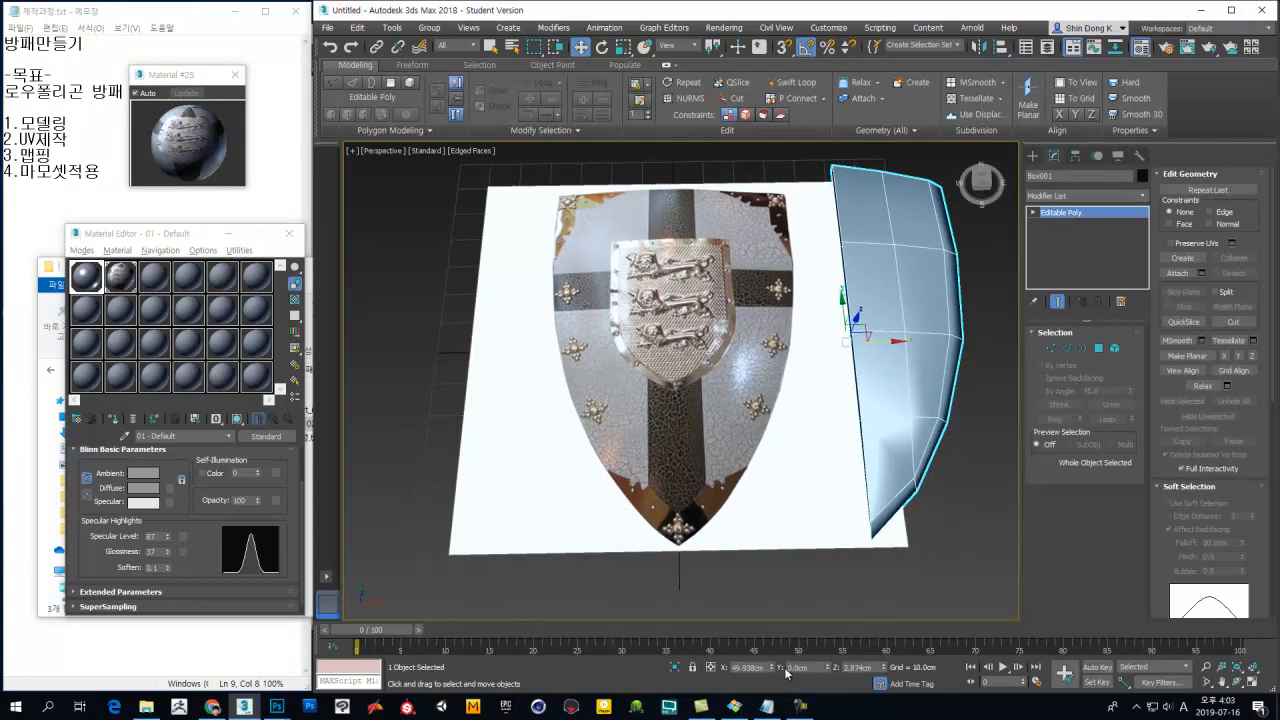
{"action": "right_click", "coordinate": [771, 668]}
Step: Select the polygon at the centre of the shield half's front face and clone it slightly upward as an element
{"action": "middle_click_drag", "start_coordinate": [764, 446], "coordinate": [786, 608]}
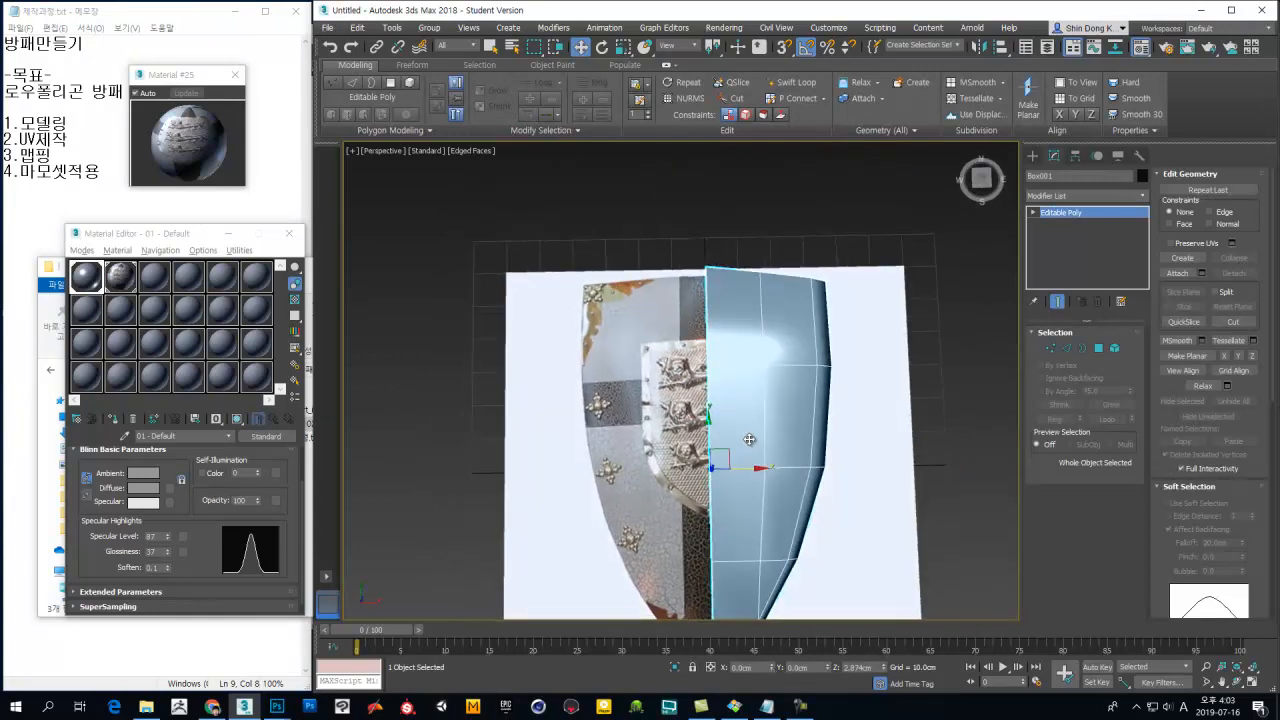
{"action": "key", "text": "q"}
{"action": "key", "text": "4"}
{"action": "left_click", "coordinate": [738, 455]}
{"action": "middle_click_drag", "start_coordinate": [737, 462], "coordinate": [735, 405], "text": "alt"}
{"action": "key", "text": "w"}
{"action": "left_click", "coordinate": [738, 393]}
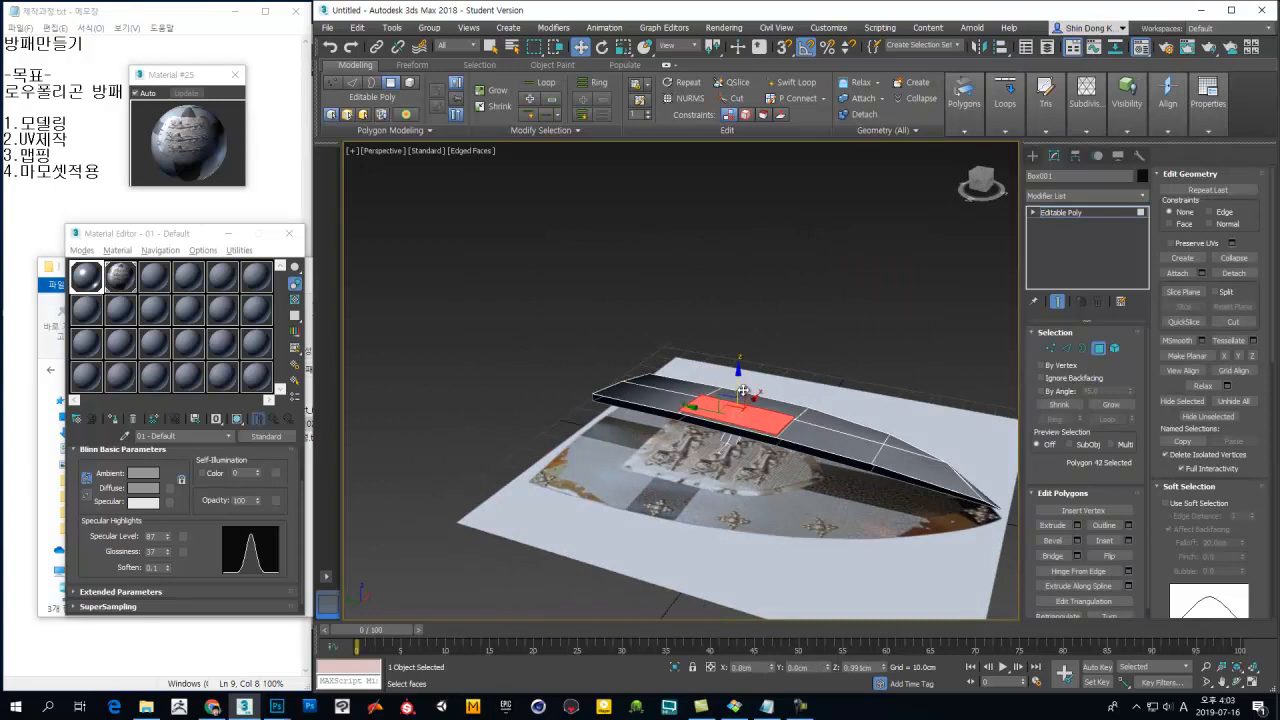
{"action": "left_click_drag", "start_coordinate": [740, 392], "coordinate": [740, 388], "text": "shift"}
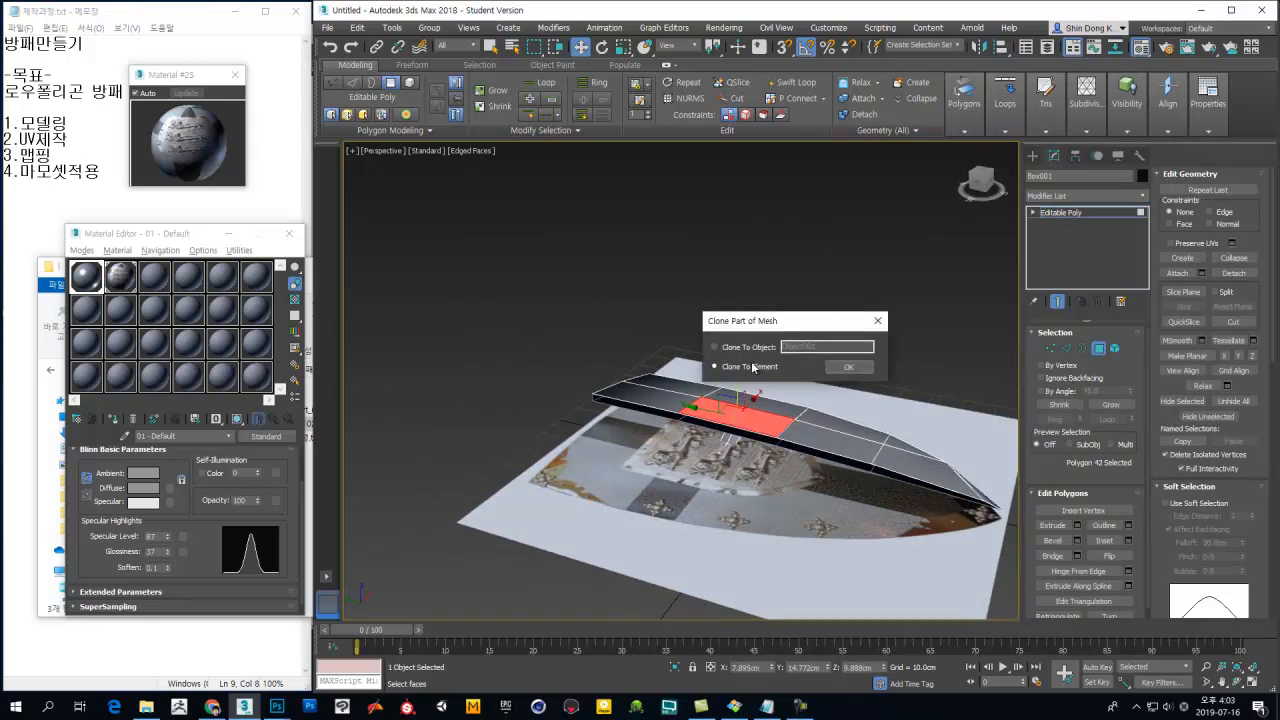
{"action": "left_click", "coordinate": [849, 367]}
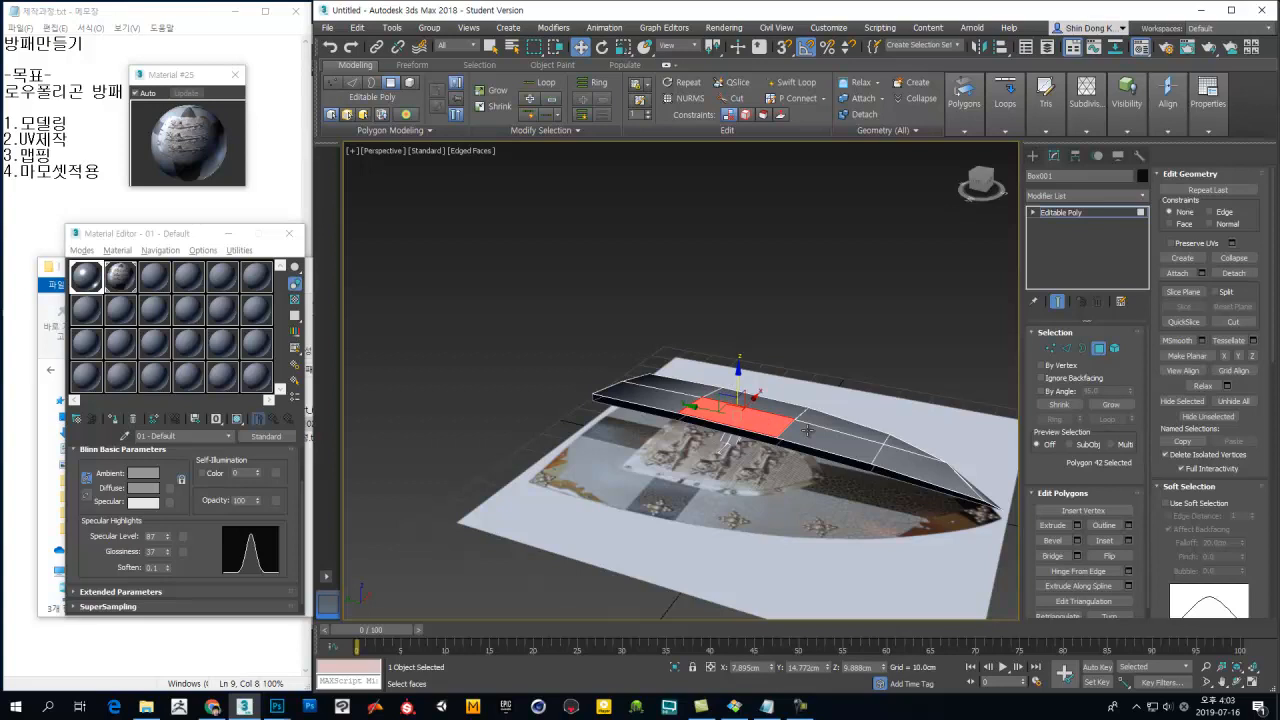
Step: Raise the cloned polygon slightly above the shield's front face along Z and inspect the gap around it
{"action": "left_click_drag", "start_coordinate": [739, 386], "coordinate": [740, 365]}
{"action": "middle_click_drag", "start_coordinate": [737, 386], "coordinate": [740, 418], "text": "alt"}
{"action": "scroll", "coordinate": [740, 422], "scroll_direction": "up", "scroll_amount": 5}
{"action": "left_click_drag", "start_coordinate": [773, 367], "coordinate": [770, 434]}
{"action": "middle_click_drag", "start_coordinate": [770, 434], "coordinate": [686, 360], "text": "alt"}
{"action": "key", "text": "2"}
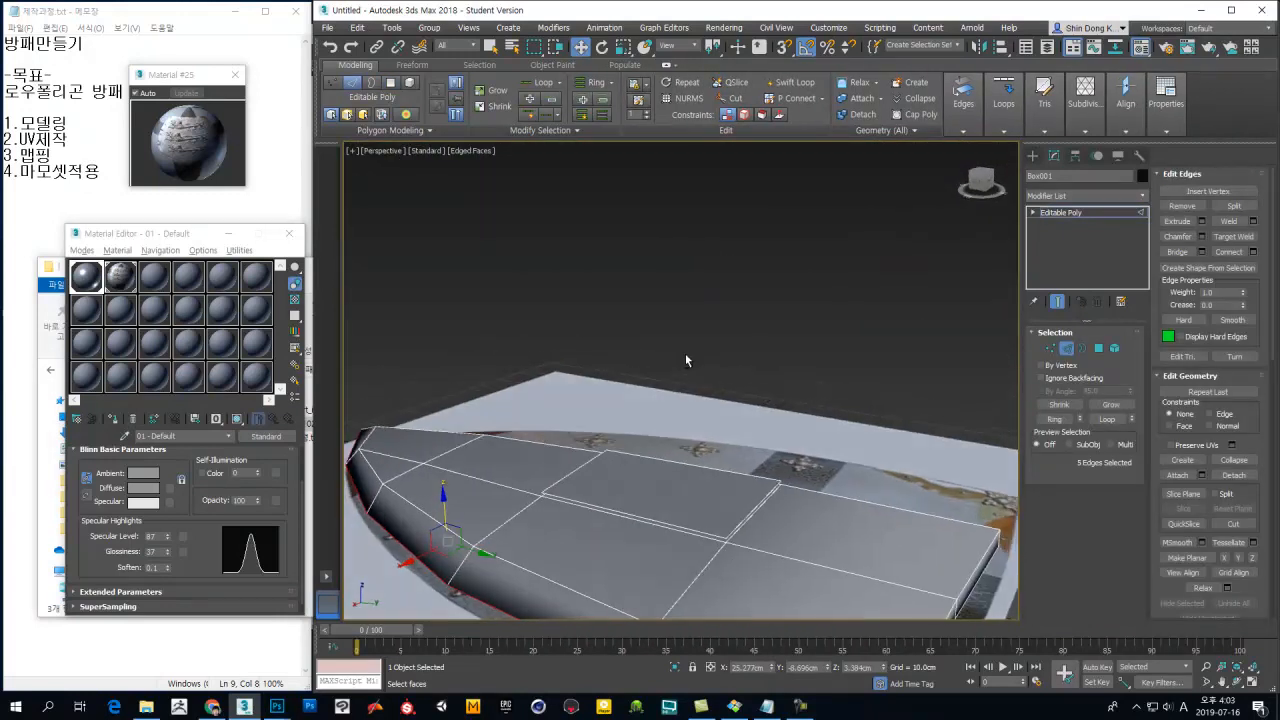
Step: Detach the raised polygon element from the shield half as a separate object and leave element editing
{"action": "key", "text": "4"}
{"action": "middle_click_drag", "start_coordinate": [696, 489], "coordinate": [872, 509], "text": "alt"}
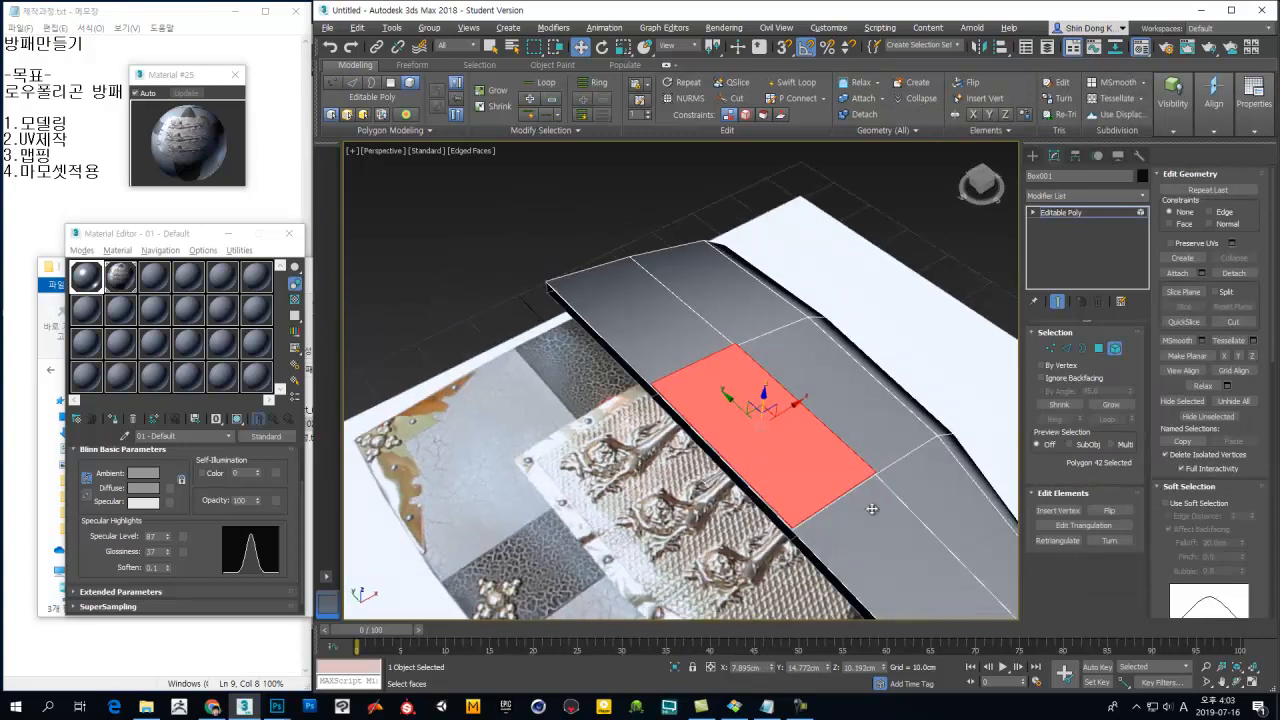
{"action": "left_click", "coordinate": [1238, 276]}
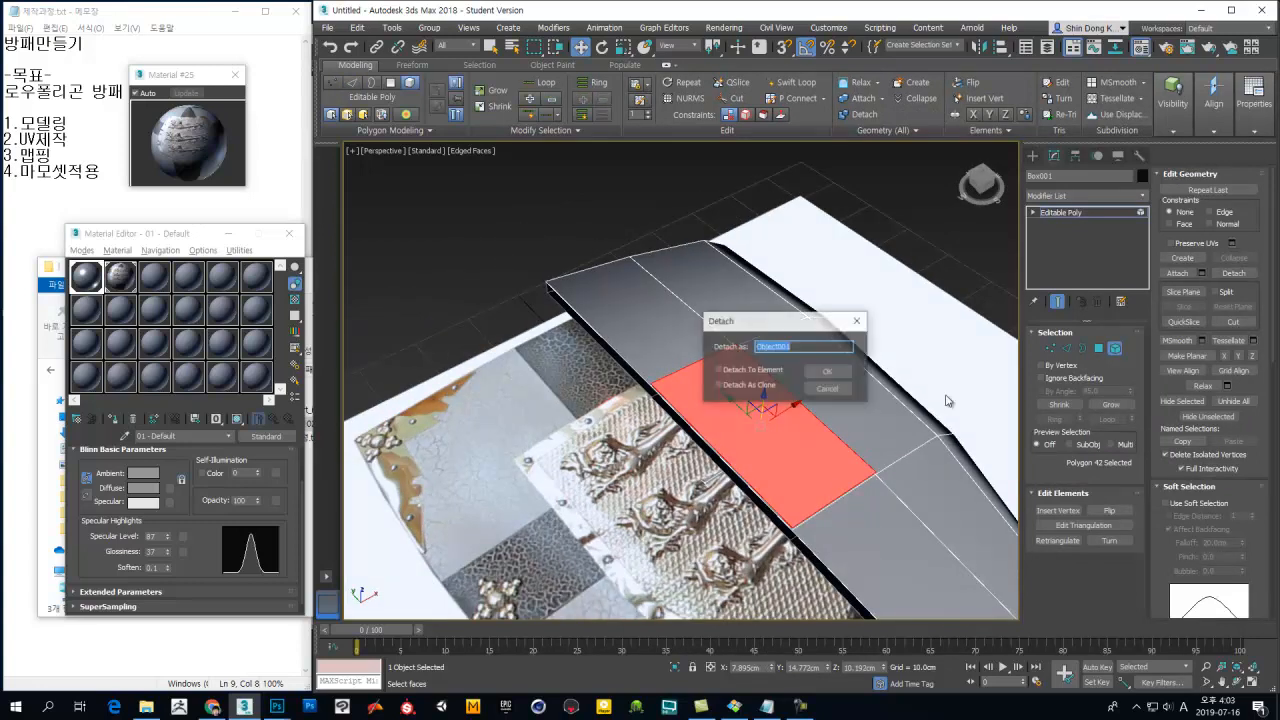
{"action": "left_click", "coordinate": [830, 377]}
{"action": "left_click", "coordinate": [1115, 352]}
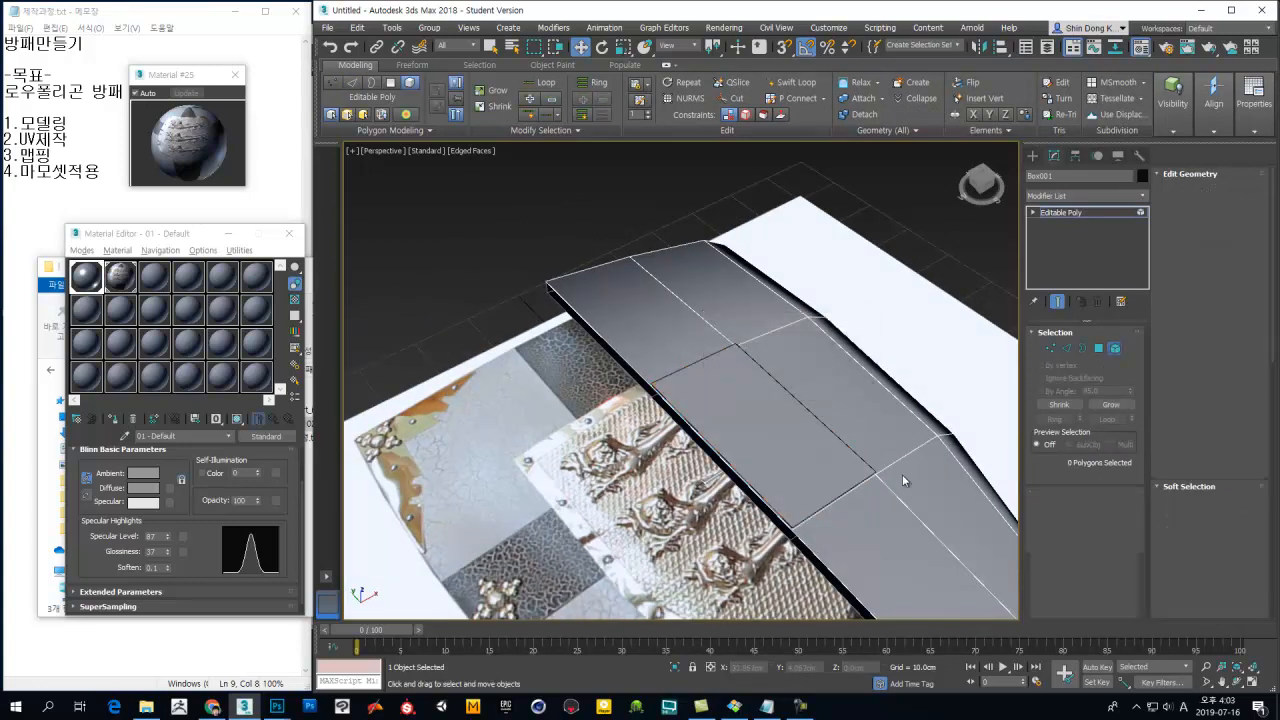
Step: Hide the shield half and select the detached emblem plane for edge editing over the reference image
{"action": "right_click", "coordinate": [902, 476]}
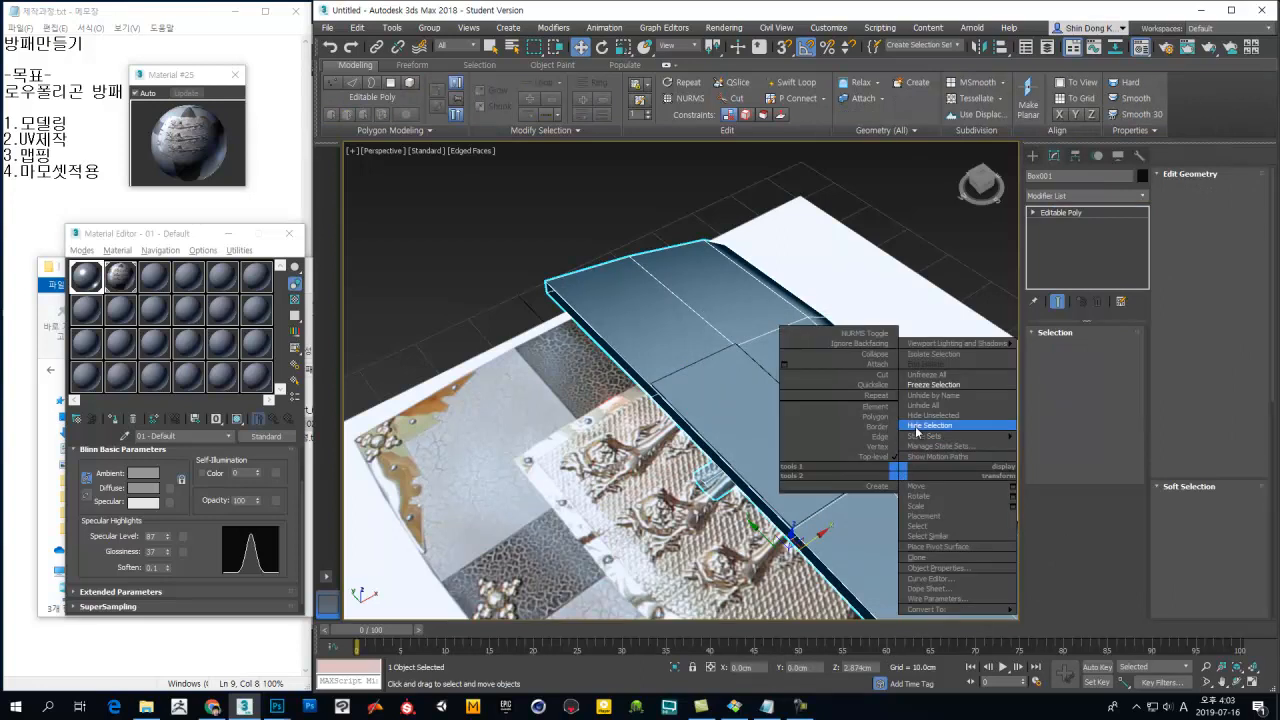
{"action": "left_click", "coordinate": [918, 430]}
{"action": "left_click", "coordinate": [784, 449]}
{"action": "middle_click_drag", "start_coordinate": [784, 449], "coordinate": [744, 510], "text": "alt"}
{"action": "key", "text": "2"}
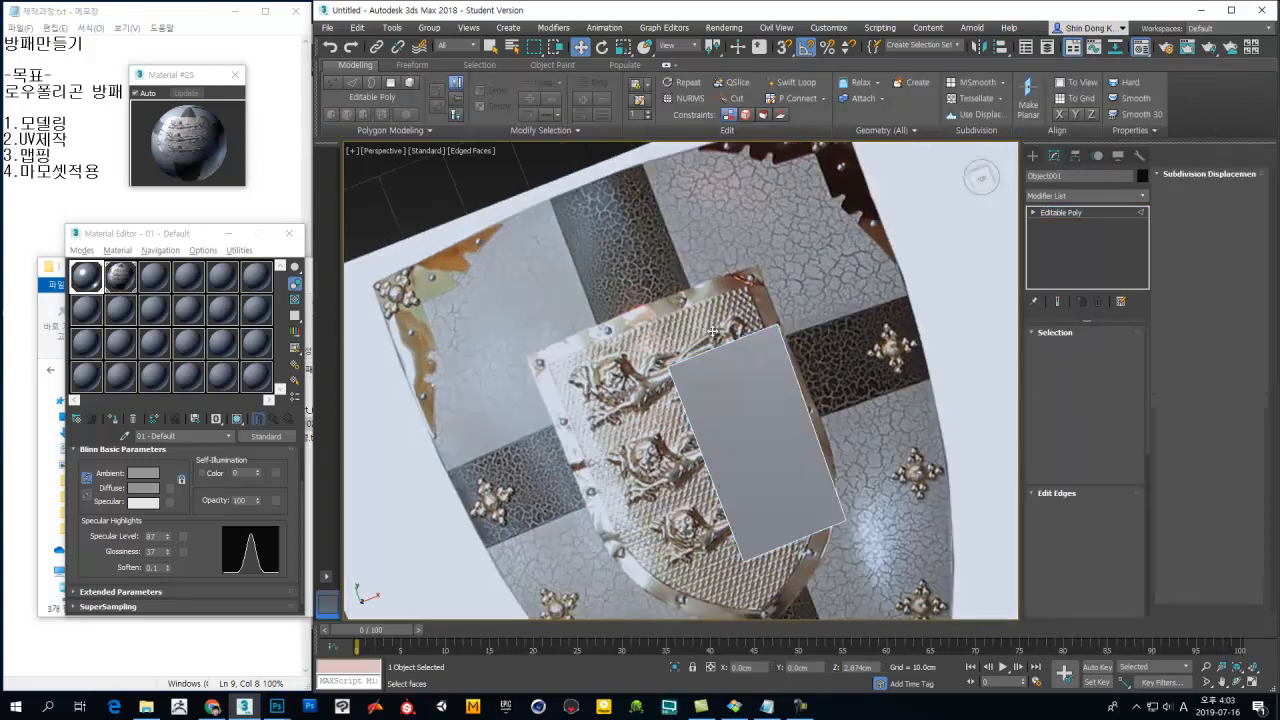
Step: Extend the emblem plane with a new strip from its upper edge and turn on see-through display
{"action": "middle_click_drag", "start_coordinate": [769, 385], "coordinate": [623, 382], "text": "alt"}
{"action": "left_click_drag", "start_coordinate": [764, 345], "coordinate": [820, 346], "text": "shift"}
{"action": "key", "text": "alt+x"}
{"action": "middle_click_drag", "start_coordinate": [820, 346], "coordinate": [911, 395], "text": "alt"}
{"action": "scroll", "coordinate": [852, 446], "scroll_direction": "down", "scroll_amount": 3}
{"action": "key", "text": "alt+w"}
Step: In the Top view, align the plane's upper edge with the top border of the reference emblem
{"action": "middle_click_drag", "start_coordinate": [588, 297], "coordinate": [597, 346]}
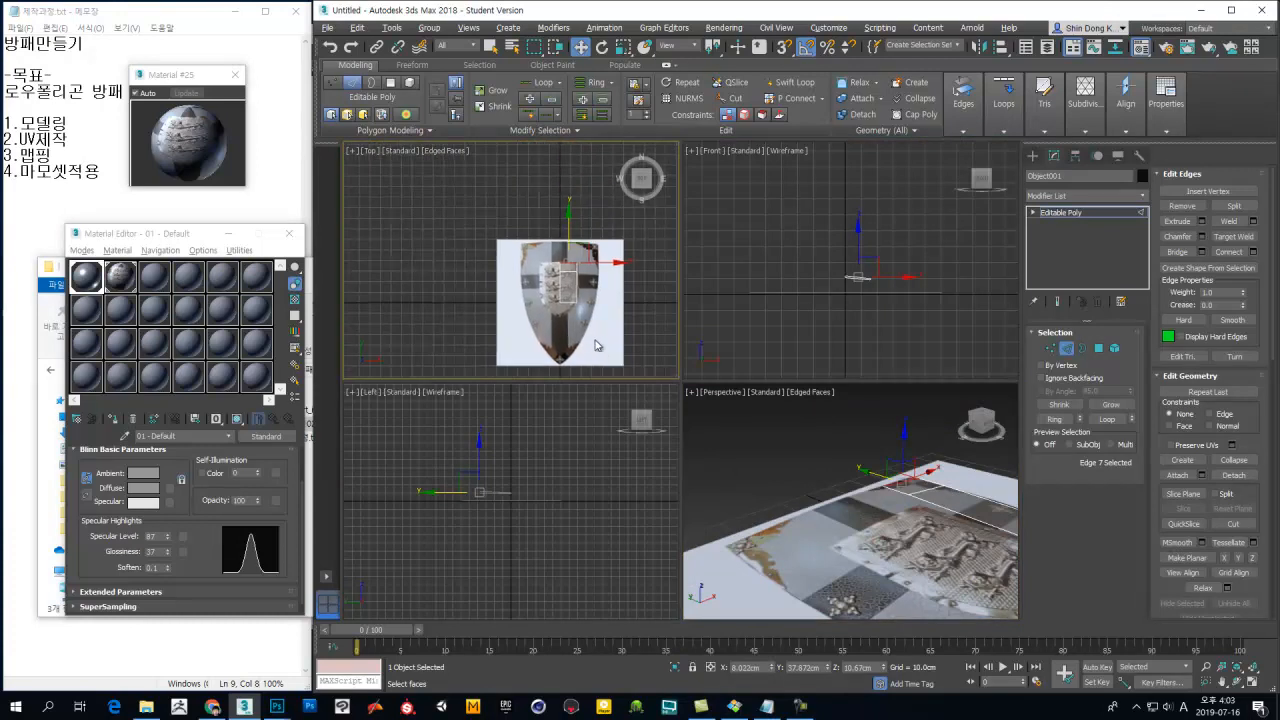
{"action": "key", "text": "alt+w"}
{"action": "scroll", "coordinate": [704, 297], "scroll_direction": "up", "scroll_amount": 10}
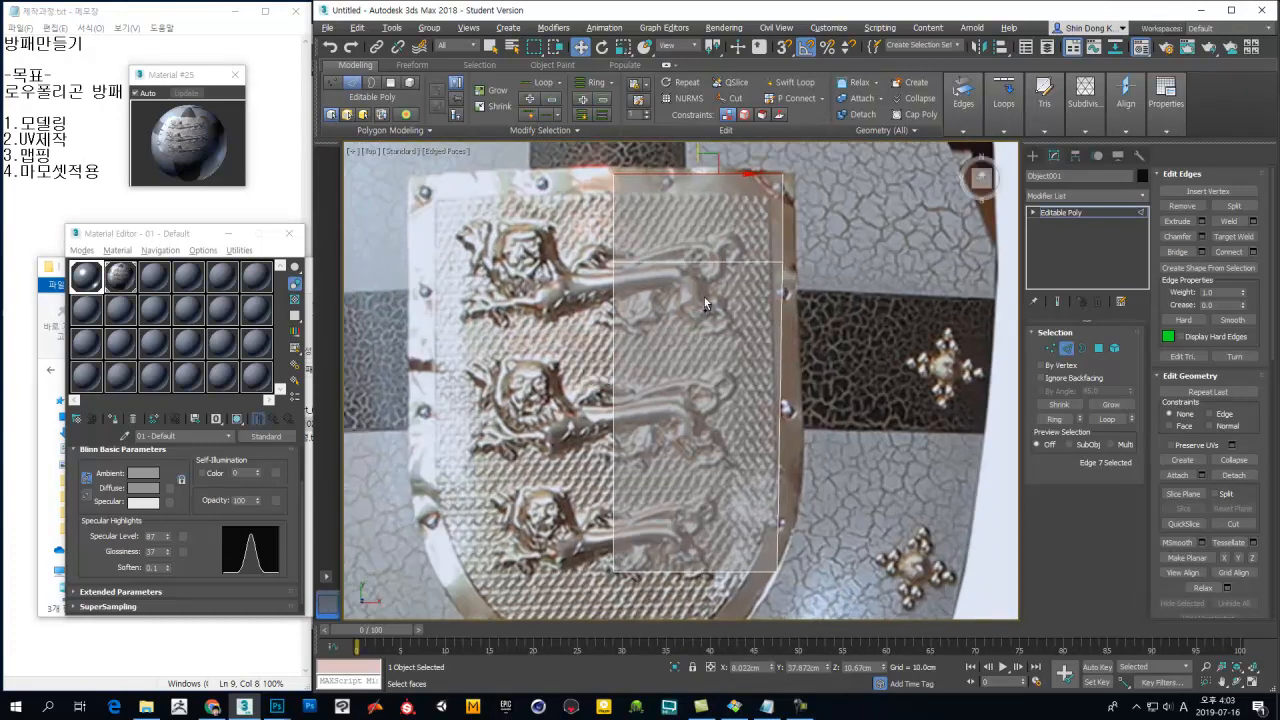
{"action": "middle_click_drag", "start_coordinate": [740, 254], "coordinate": [744, 349]}
{"action": "scroll", "coordinate": [744, 349], "scroll_direction": "up", "scroll_amount": 2}
{"action": "middle_click_drag", "start_coordinate": [734, 280], "coordinate": [746, 362]}
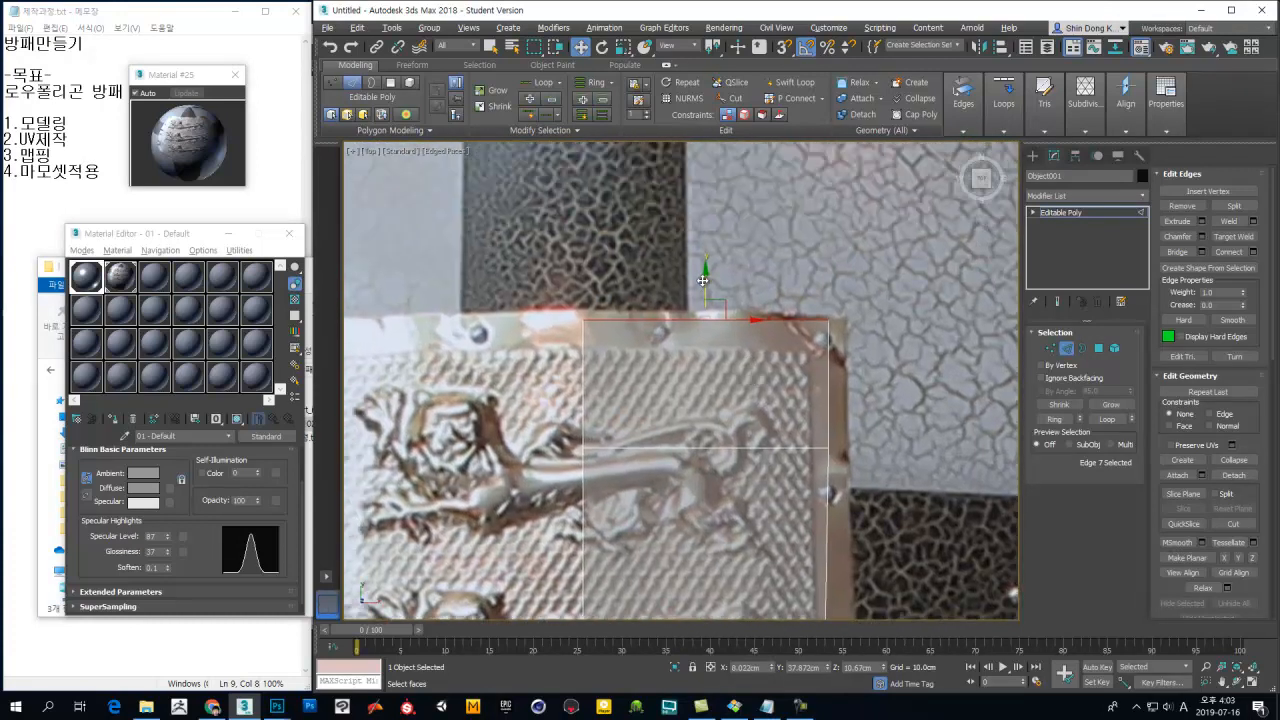
{"action": "scroll", "coordinate": [705, 275], "scroll_direction": "down", "scroll_amount": 6}
{"action": "middle_click_drag", "start_coordinate": [727, 441], "coordinate": [727, 375]}
Step: Extend the plane's lower edge downward with a new strip reaching the tip of the reference emblem
{"action": "left_click", "coordinate": [711, 433]}
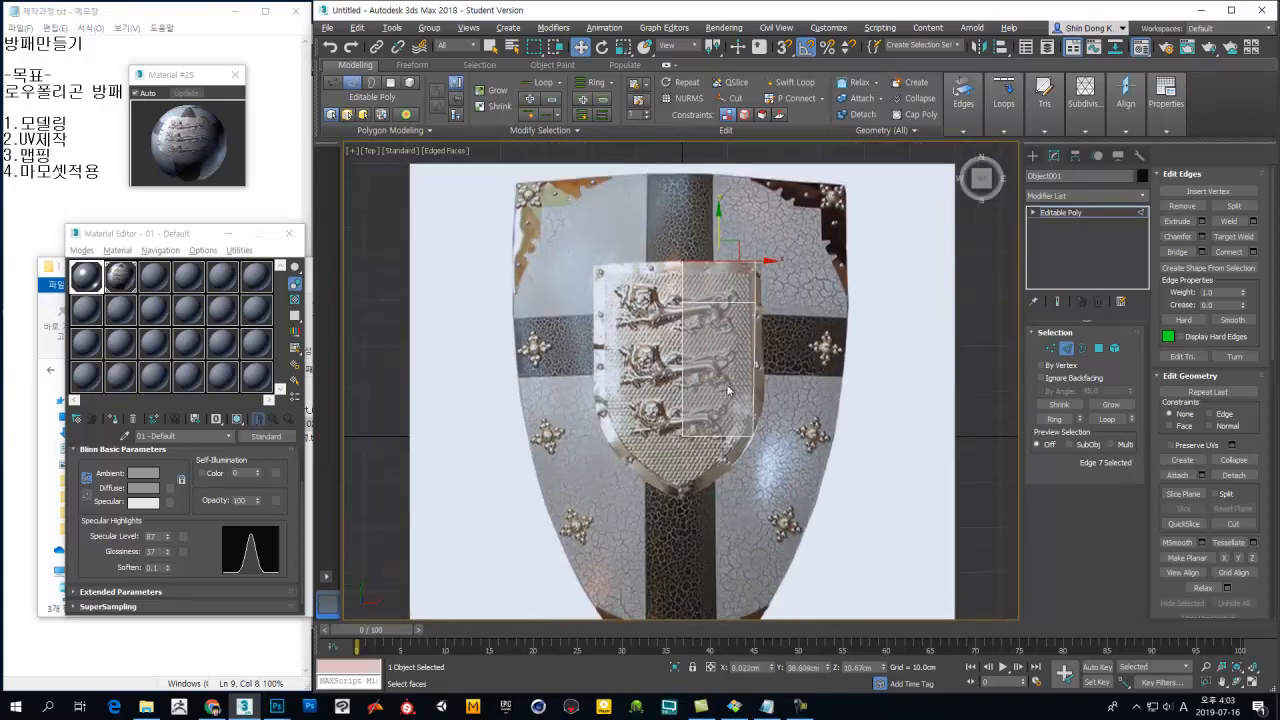
{"action": "left_click_drag", "start_coordinate": [719, 396], "coordinate": [721, 461], "text": "shift"}
{"action": "scroll", "coordinate": [739, 497], "scroll_direction": "up", "scroll_amount": 6}
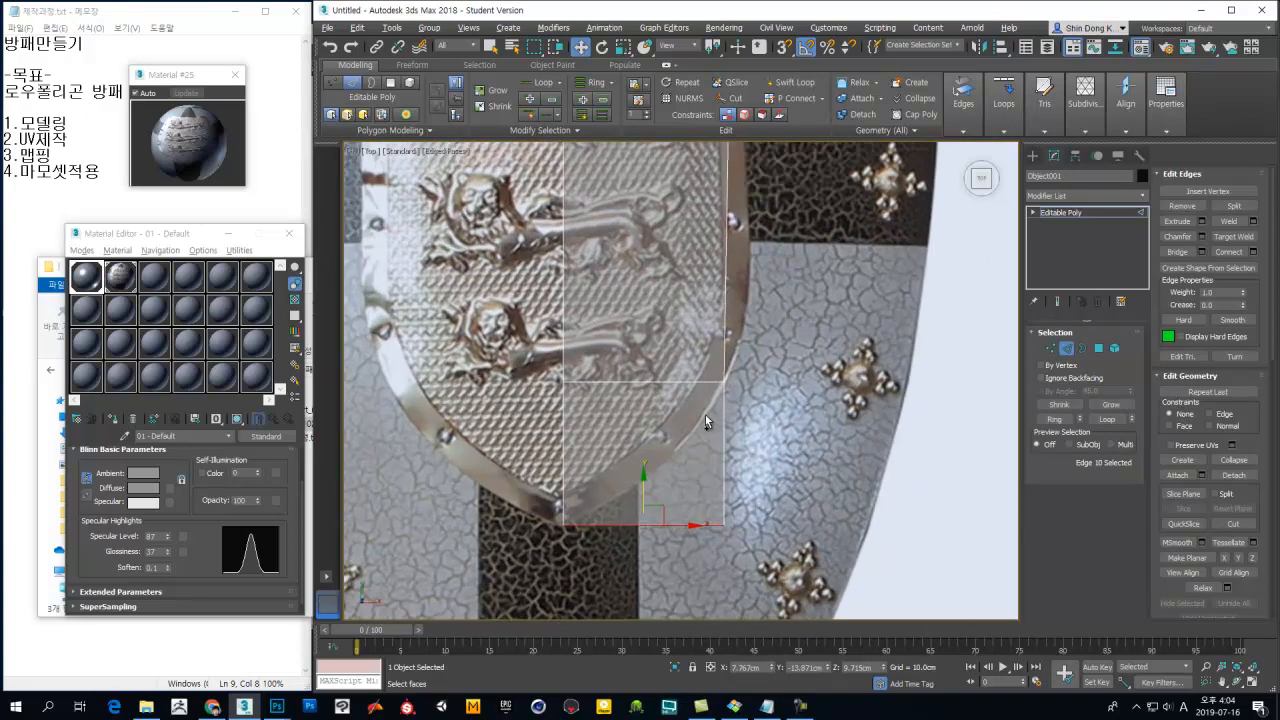
{"action": "scroll", "coordinate": [760, 515], "scroll_direction": "down", "scroll_amount": 5}
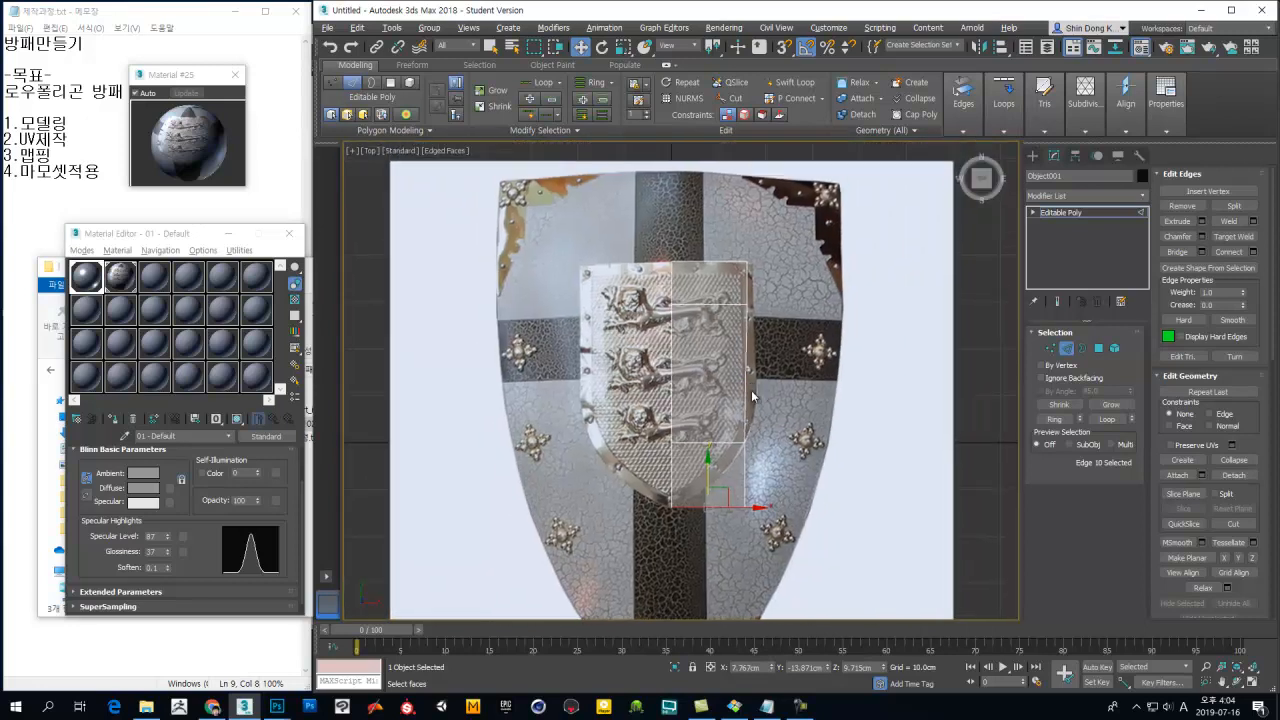
Step: Move the three outer side edges outward to the emblem's side border and add a lengthwise edge loop through the plane
{"action": "key", "text": "2"}
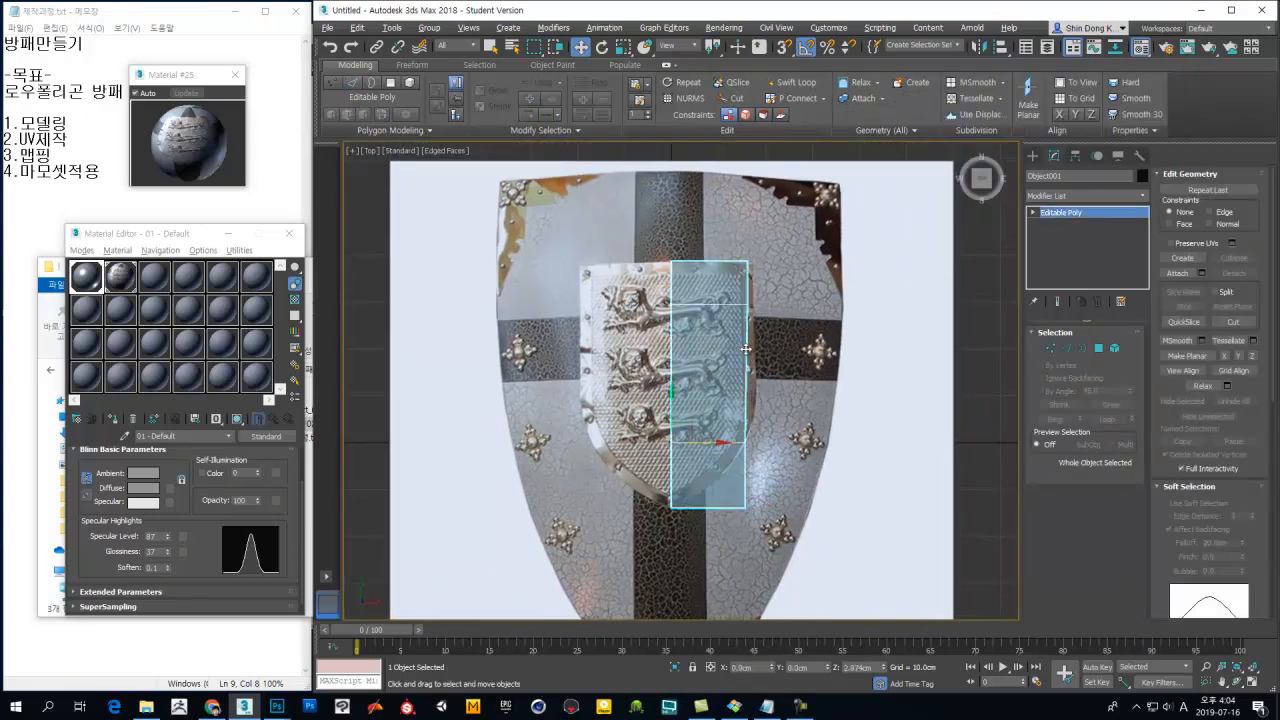
{"action": "key", "text": "2"}
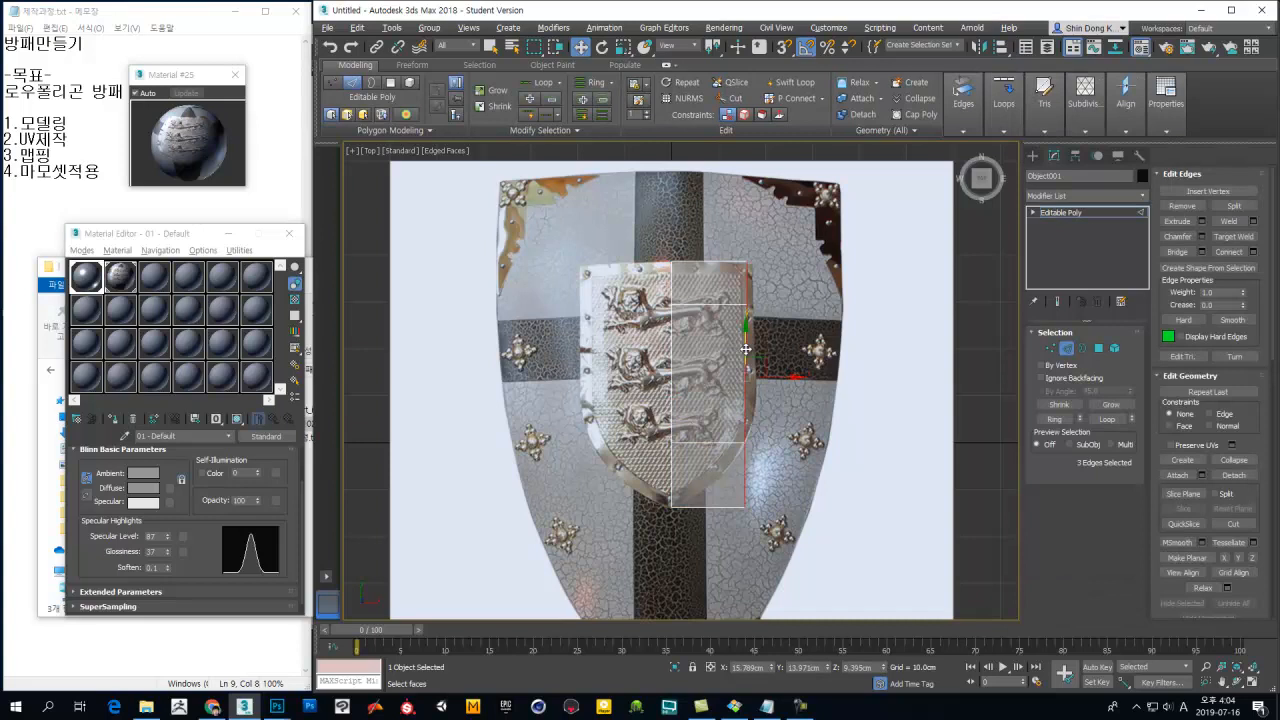
{"action": "mouse_move", "coordinate": [781, 375]}
{"action": "left_mouse_down"}
{"action": "mouse_move", "coordinate": [755, 378]}
{"action": "mouse_move", "coordinate": [790, 379]}
{"action": "left_mouse_up"}
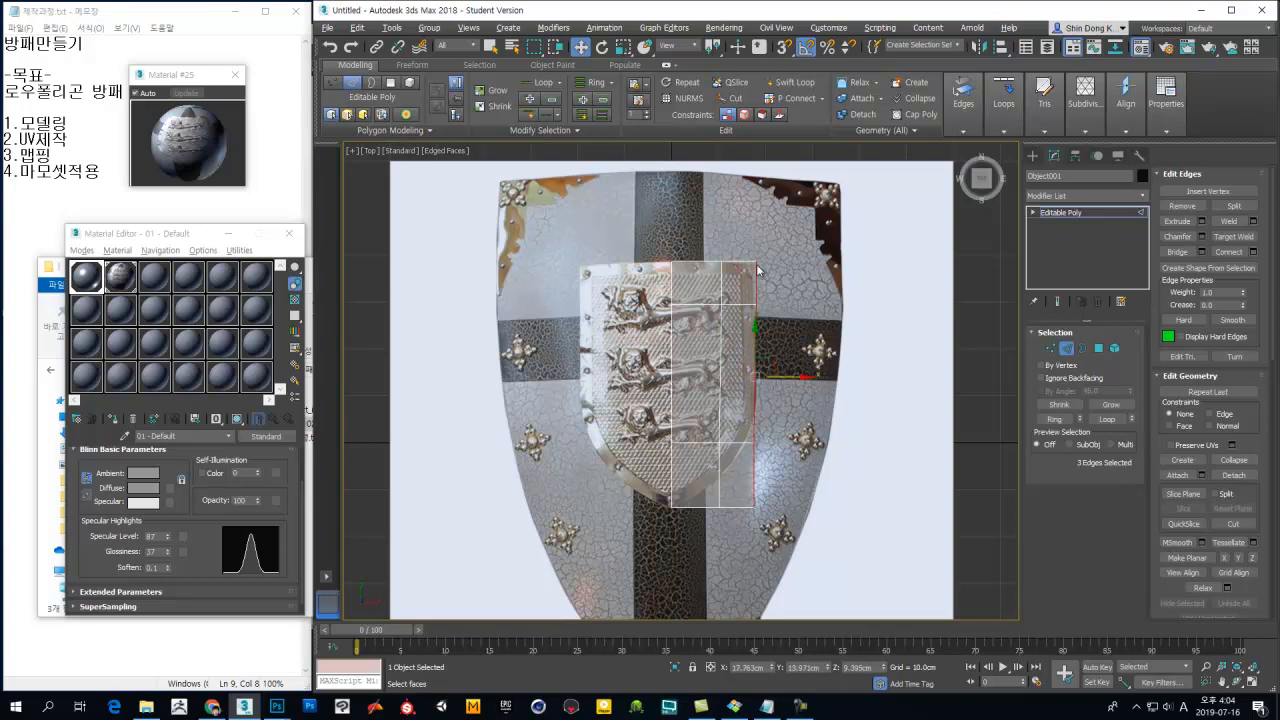
Step: Adjust the plane's upper outer vertices to follow the corner and side of the reference emblem
{"action": "key", "text": "1"}
{"action": "left_click", "coordinate": [754, 265]}
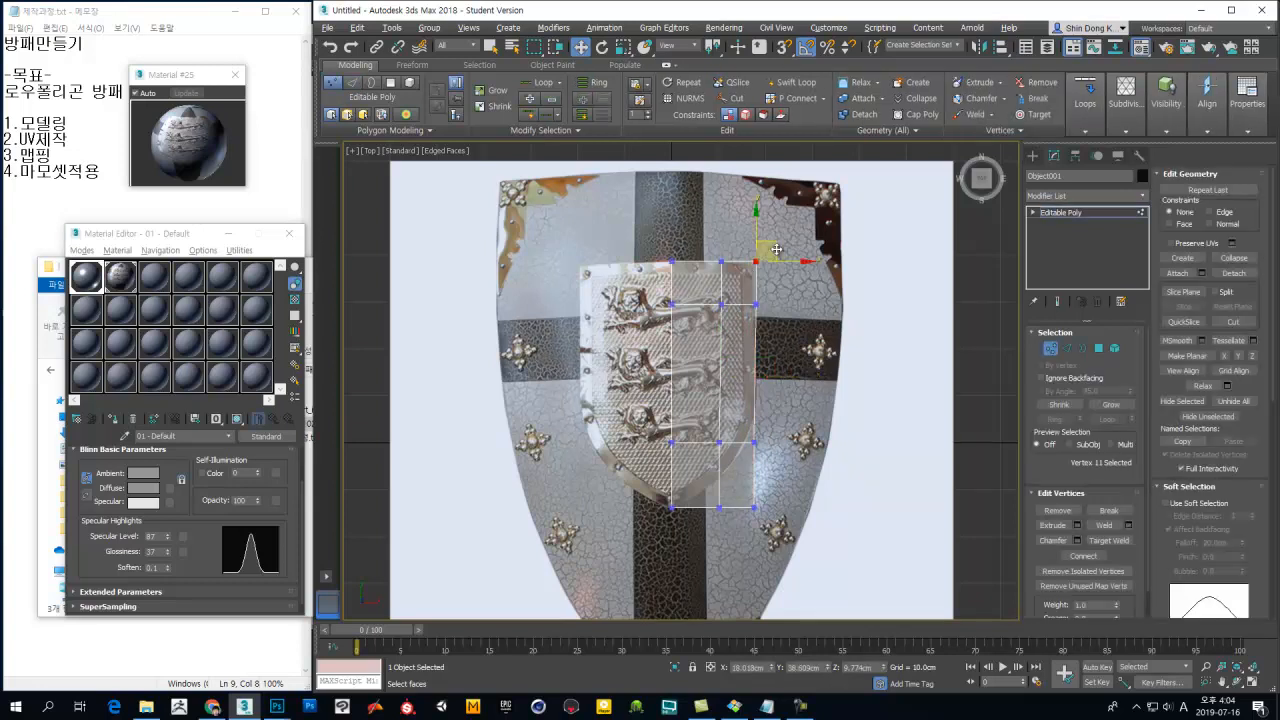
{"action": "left_click_drag", "start_coordinate": [775, 251], "coordinate": [775, 251]}
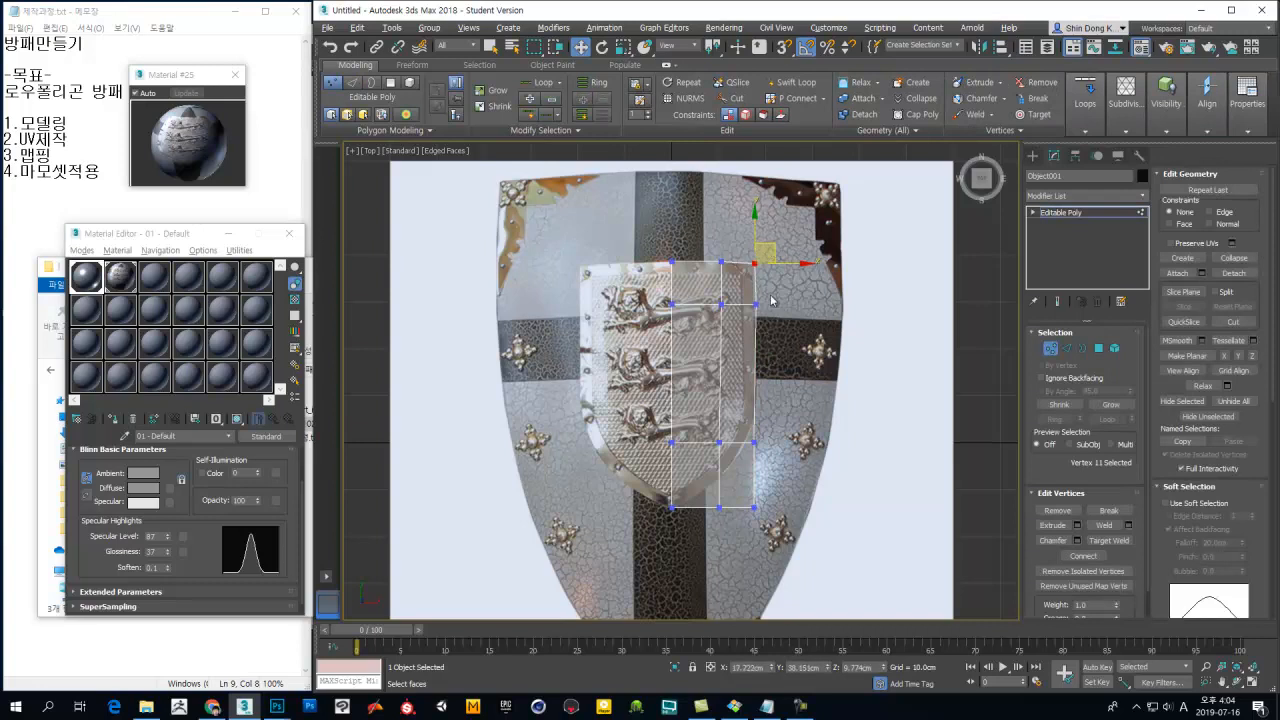
{"action": "left_click_drag", "start_coordinate": [756, 324], "coordinate": [750, 325]}
{"action": "left_click_drag", "start_coordinate": [803, 284], "coordinate": [799, 294]}
Step: Move the lower interior row of vertices up to where the emblem's side begins to curve inward
{"action": "left_click_drag", "start_coordinate": [741, 446], "coordinate": [621, 463]}
{"action": "left_click_drag", "start_coordinate": [717, 407], "coordinate": [719, 370]}
{"action": "mouse_move", "coordinate": [781, 384]}
{"action": "left_mouse_down"}
{"action": "mouse_move", "coordinate": [742, 417]}
{"action": "mouse_move", "coordinate": [790, 407]}
{"action": "left_mouse_up"}
Step: Connect the lengthwise edges of the lowest section to add two crosswise edge loops
{"action": "key", "text": "2"}
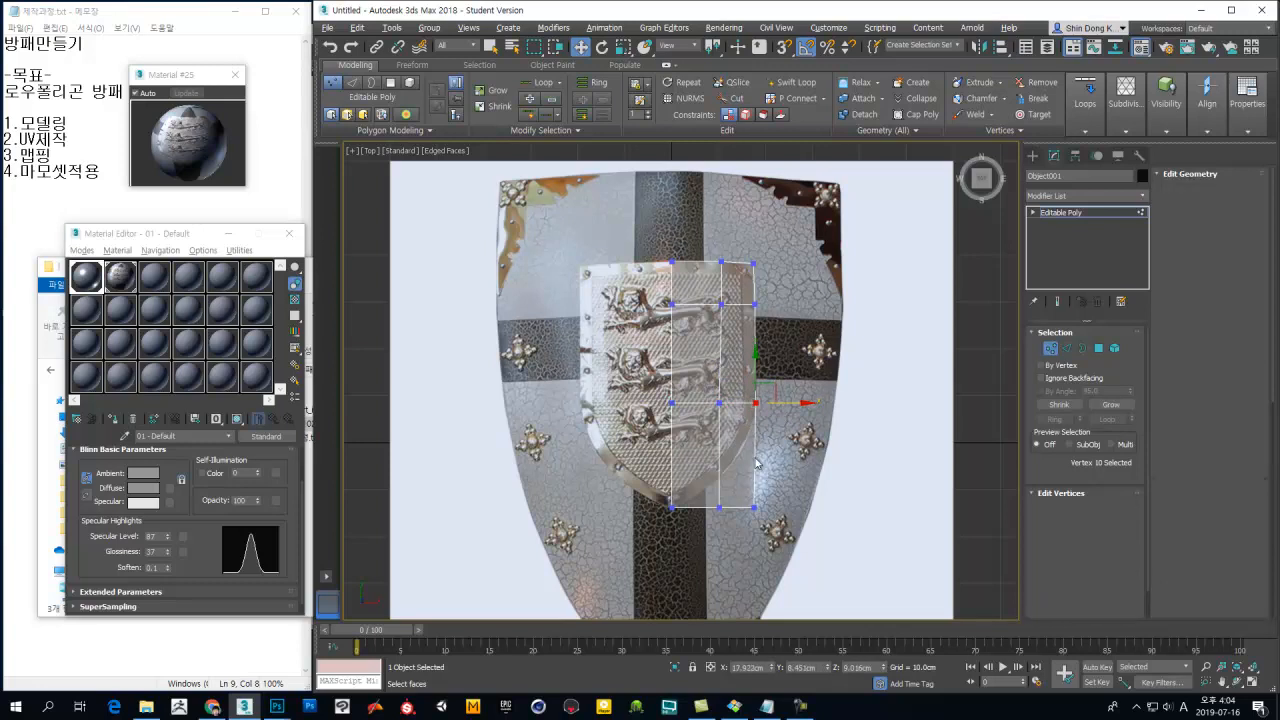
{"action": "left_click", "coordinate": [1064, 418]}
{"action": "left_click", "coordinate": [1234, 253]}
{"action": "left_click", "coordinate": [756, 473]}
{"action": "left_click", "coordinate": [1056, 418]}
{"action": "left_click", "coordinate": [1238, 257]}
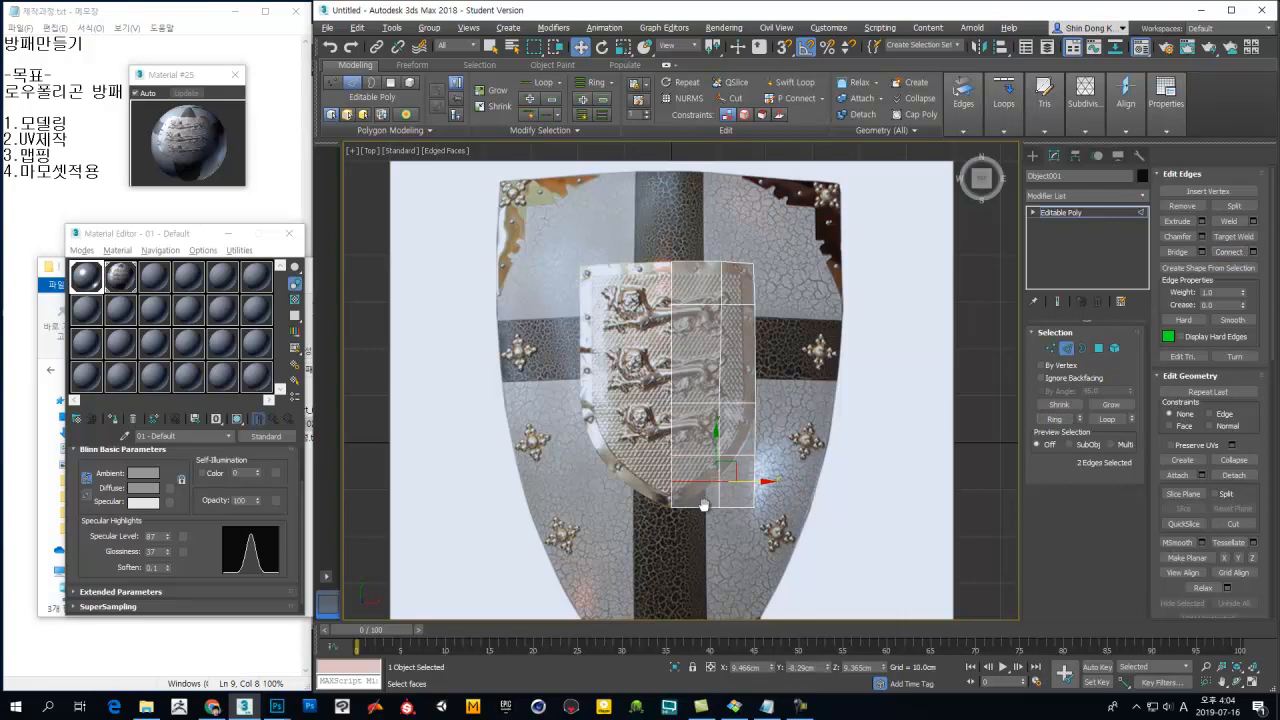
Step: Move the middle and outer vertices of the three lowest rows inward, fitting the first of these rows to the emblem's curve
{"action": "scroll", "coordinate": [790, 398], "scroll_direction": "up", "scroll_amount": 5}
{"action": "key", "text": "1"}
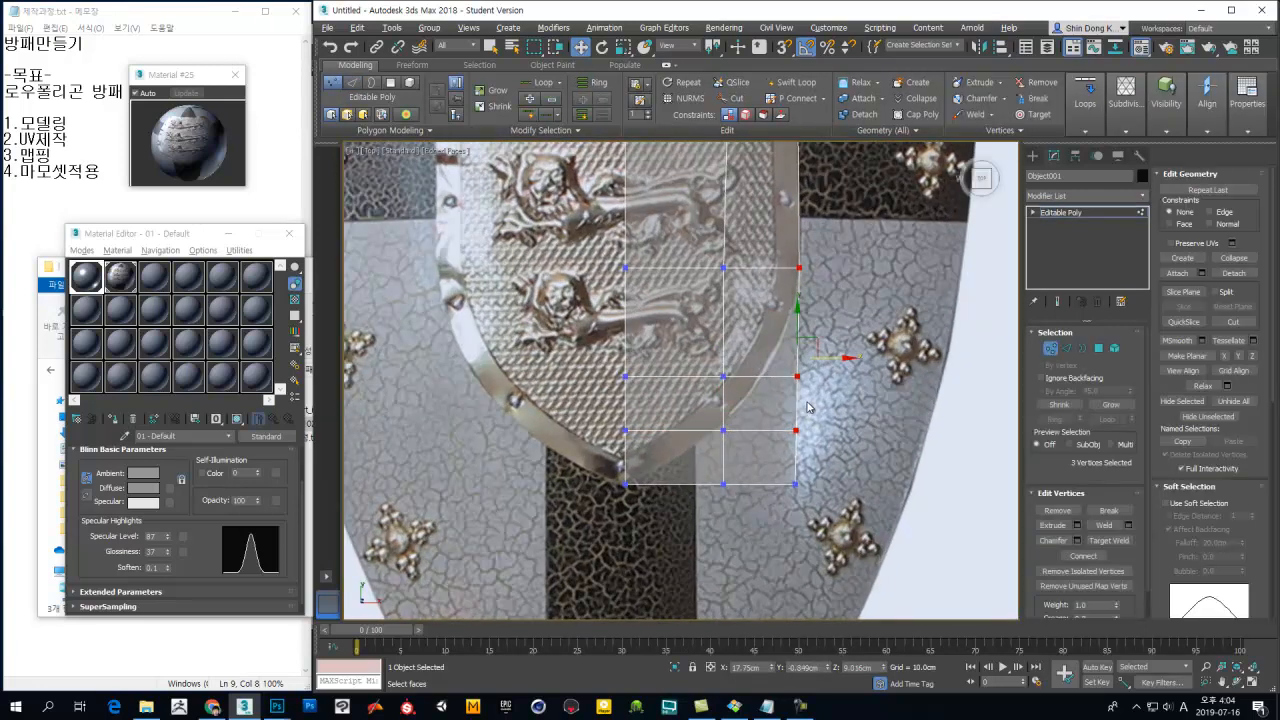
{"action": "left_click_drag", "start_coordinate": [591, 522], "coordinate": [550, 524]}
{"action": "middle_click_drag", "start_coordinate": [709, 505], "coordinate": [704, 552]}
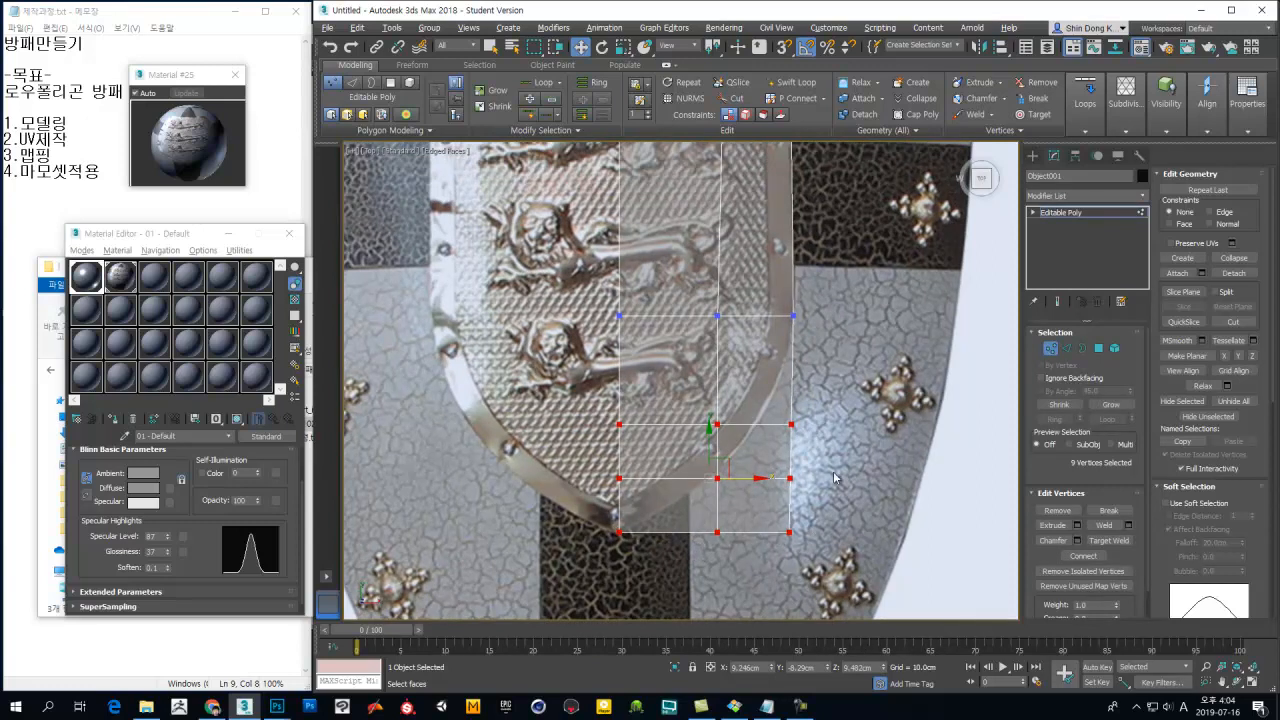
{"action": "left_click_drag", "start_coordinate": [688, 566], "coordinate": [686, 544]}
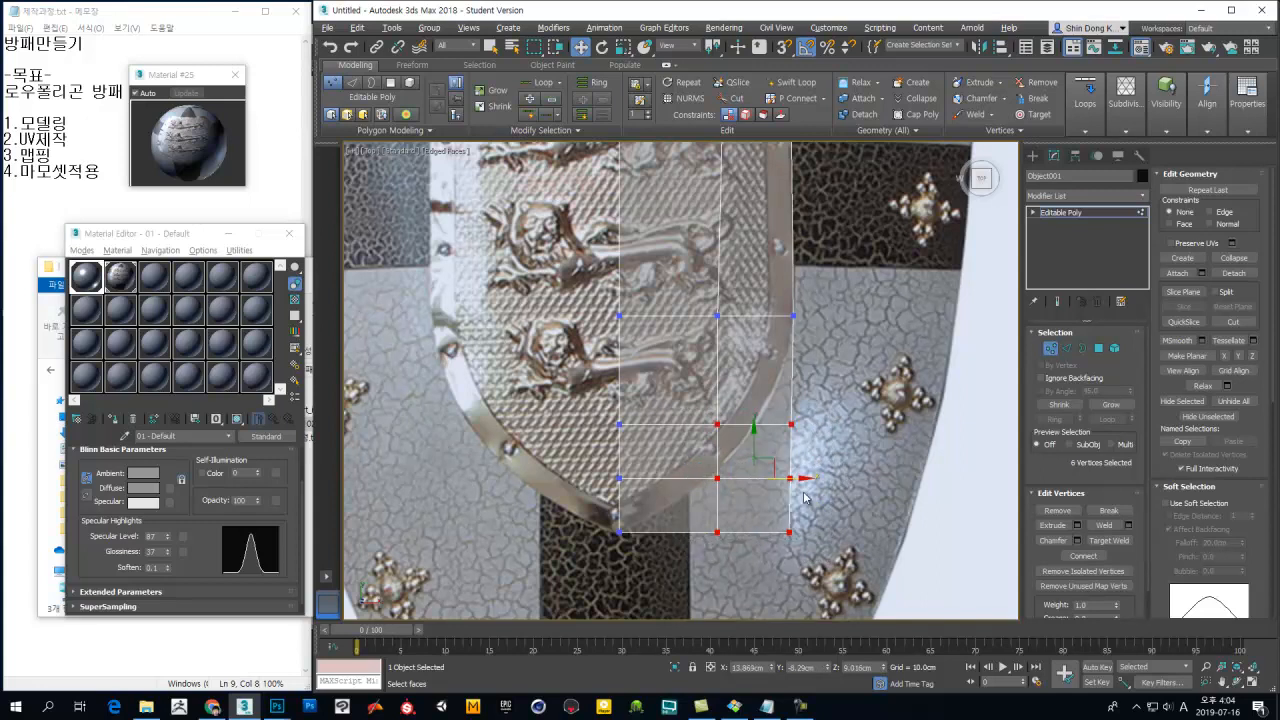
{"action": "left_click_drag", "start_coordinate": [796, 481], "coordinate": [768, 489]}
Step: Pull the middle and outer vertices of the two lowest rows progressively inward to taper the outline toward the emblem's tip
{"action": "left_click_drag", "start_coordinate": [673, 551], "coordinate": [673, 550]}
{"action": "left_click_drag", "start_coordinate": [721, 480], "coordinate": [693, 546]}
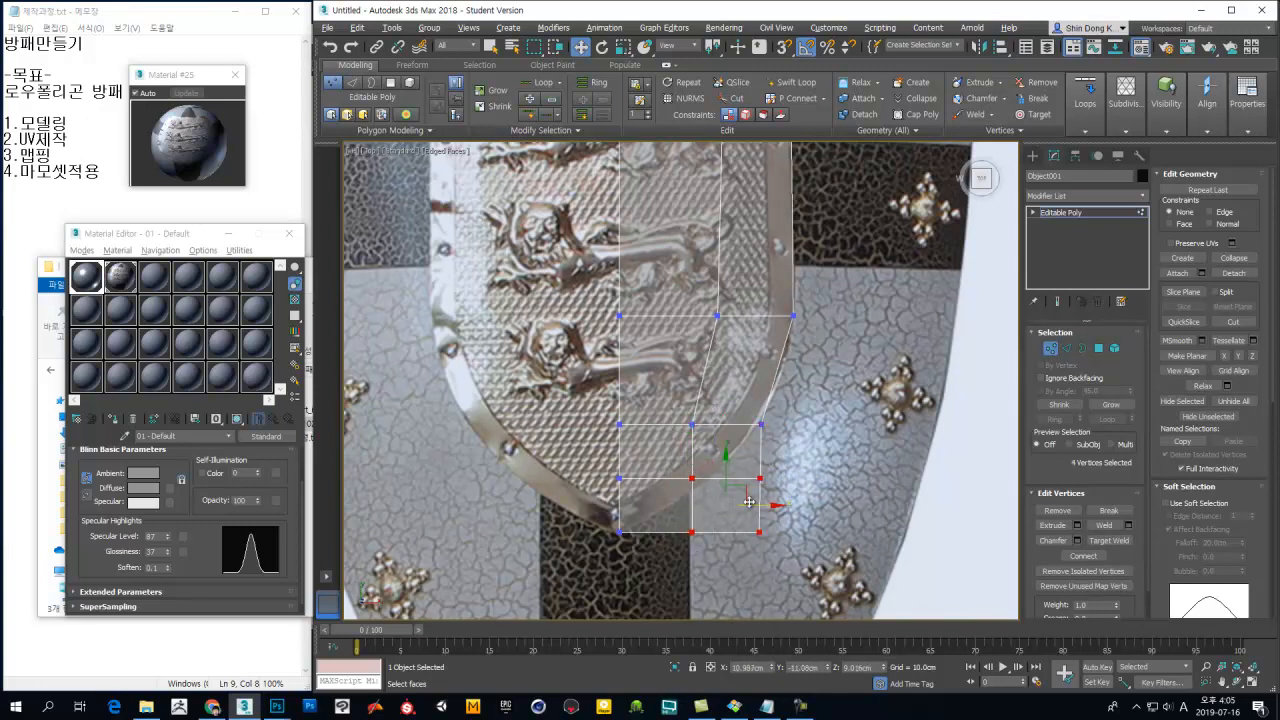
{"action": "left_click_drag", "start_coordinate": [762, 503], "coordinate": [739, 527]}
{"action": "middle_click_drag", "start_coordinate": [739, 527], "coordinate": [758, 509]}
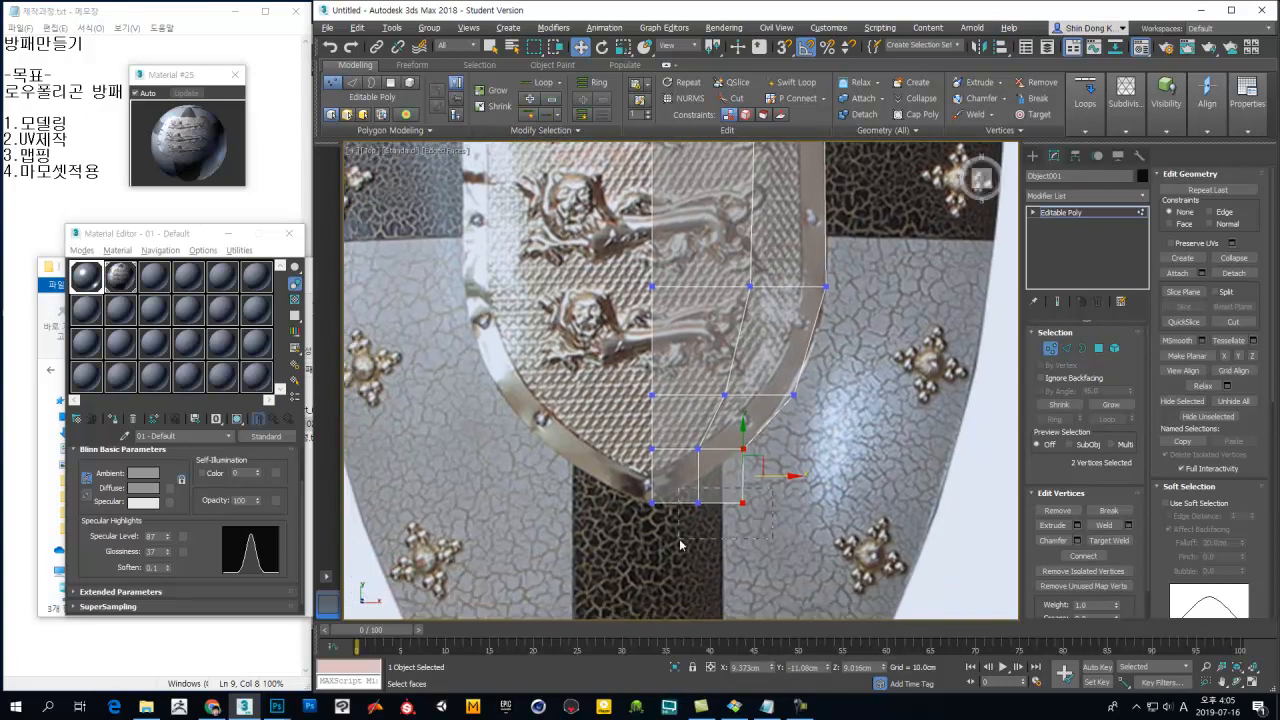
{"action": "left_click_drag", "start_coordinate": [768, 506], "coordinate": [716, 508]}
Step: Collapse the two bottom off-centre vertices into one and target-weld it to the centreline vertex at the tip
{"action": "scroll", "coordinate": [716, 510], "scroll_direction": "up", "scroll_amount": 5}
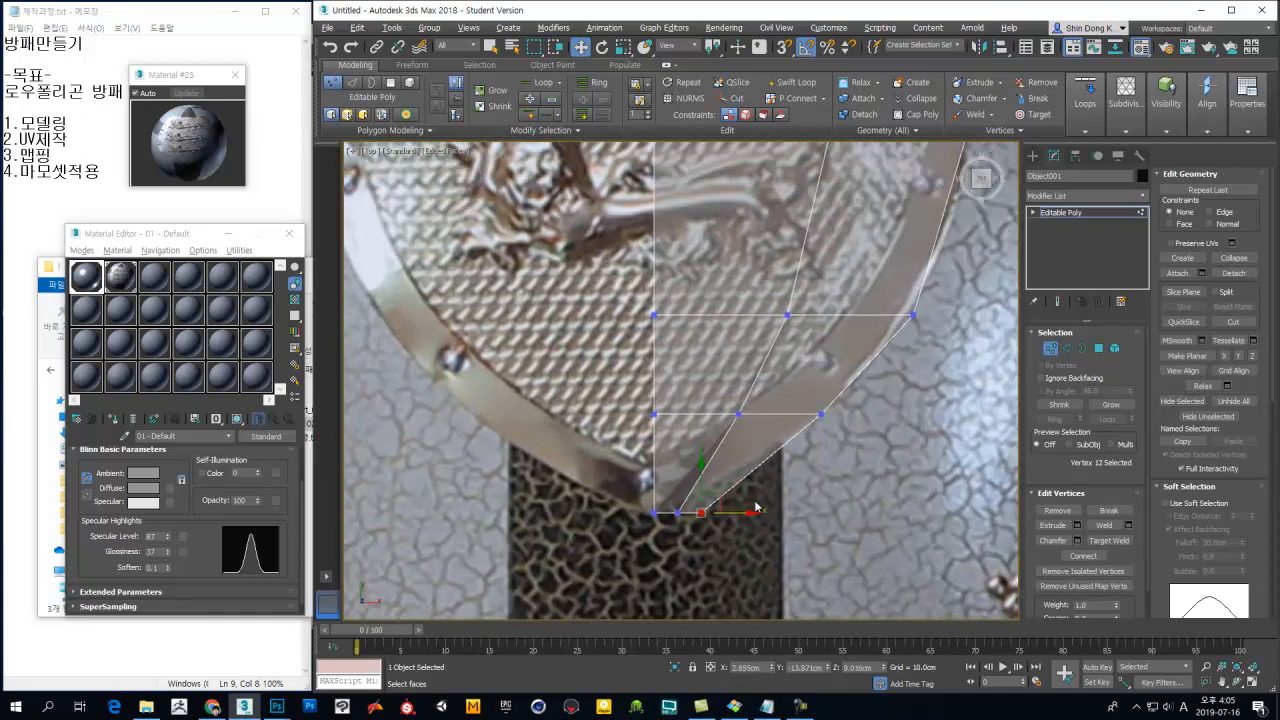
{"action": "left_click", "coordinate": [1234, 258]}
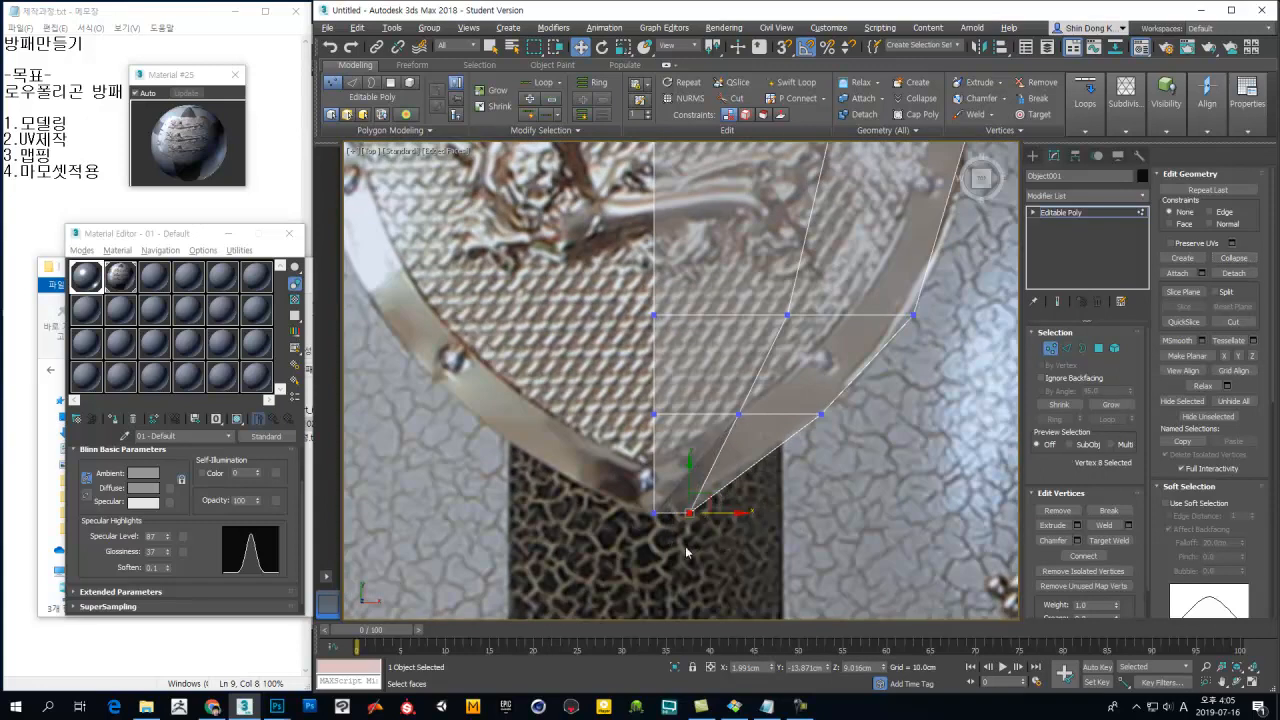
{"action": "left_click", "coordinate": [1109, 540]}
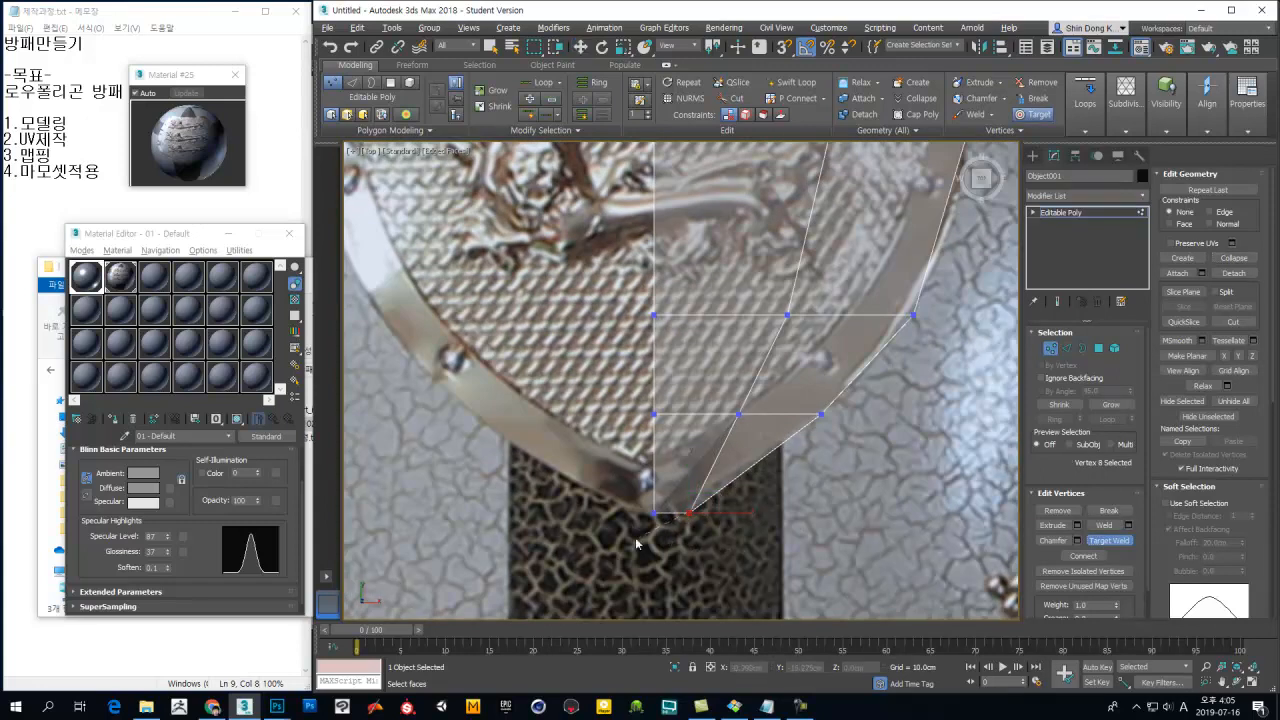
{"action": "left_click", "coordinate": [651, 517]}
{"action": "middle_click_drag", "start_coordinate": [783, 483], "coordinate": [752, 545]}
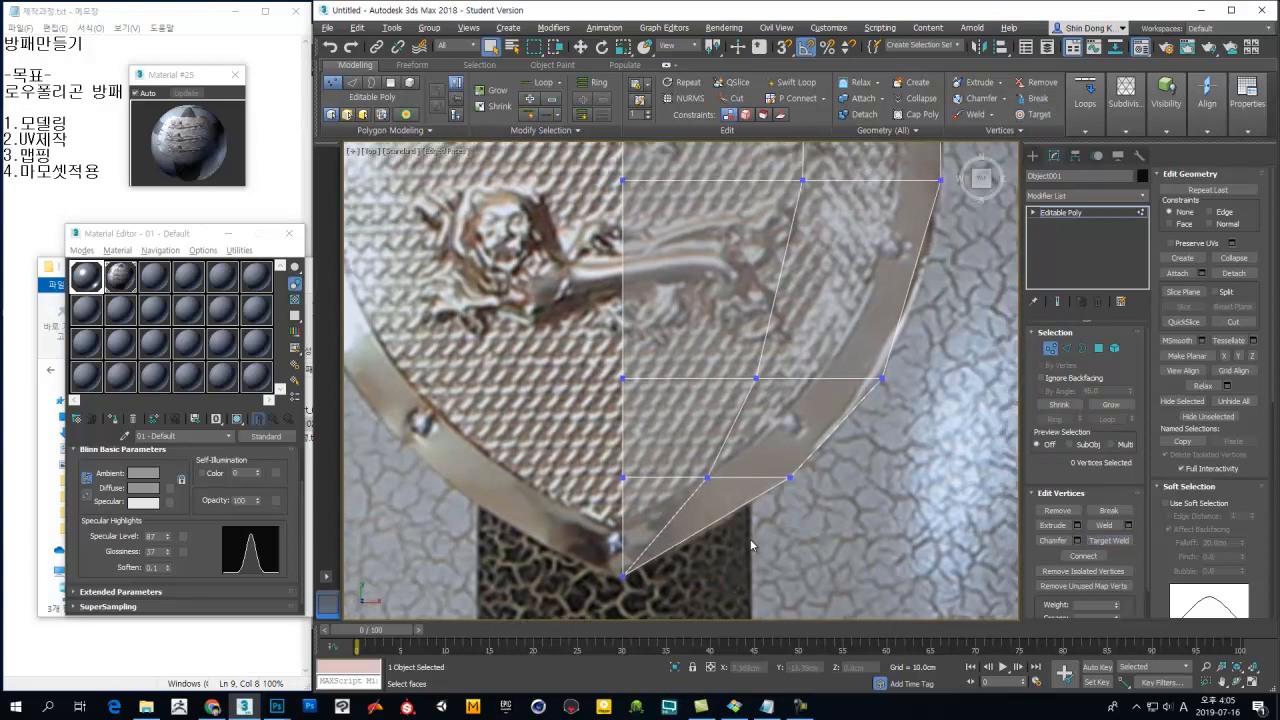
Step: Move the upper row of vertices in the tapered section up and shift its outer vertex outward onto the emblem's border
{"action": "scroll", "coordinate": [727, 523], "scroll_direction": "down", "scroll_amount": 5}
{"action": "scroll", "coordinate": [790, 436], "scroll_direction": "up", "scroll_amount": 3}
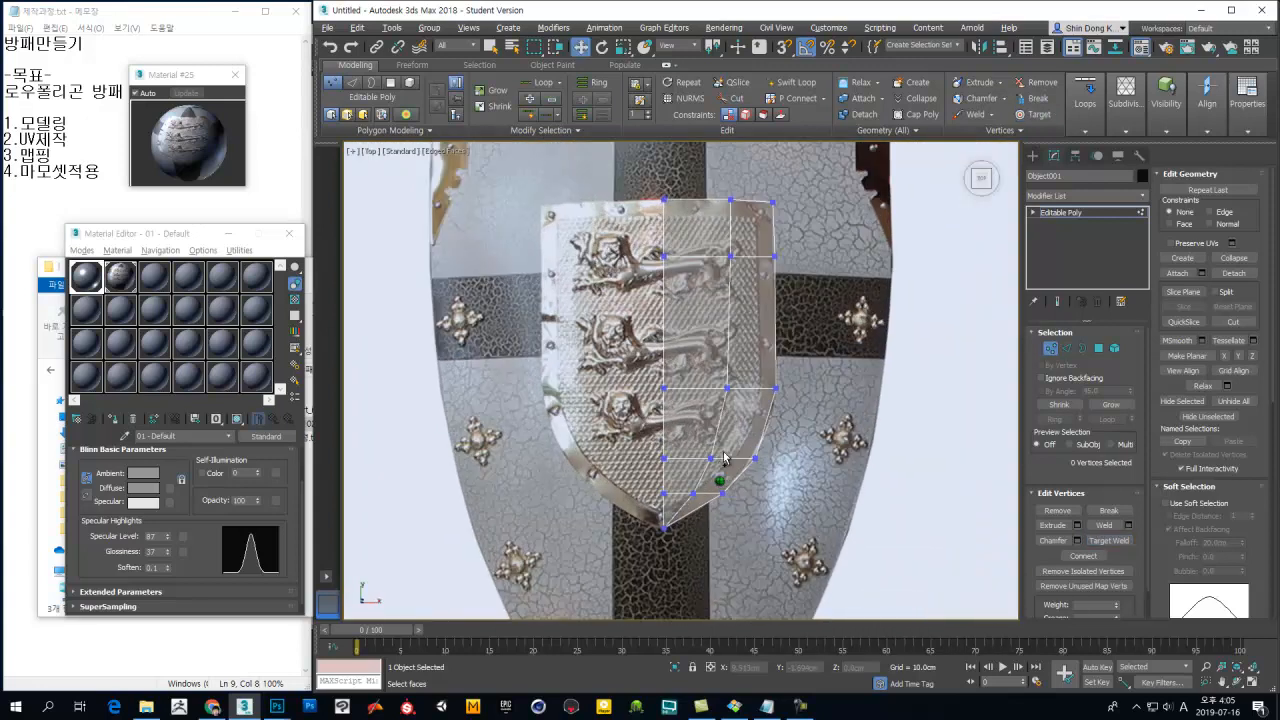
{"action": "left_click", "coordinate": [758, 458]}
{"action": "left_click_drag", "start_coordinate": [629, 471], "coordinate": [628, 473]}
{"action": "left_click_drag", "start_coordinate": [711, 424], "coordinate": [711, 405]}
{"action": "left_click", "coordinate": [759, 440]}
{"action": "left_click_drag", "start_coordinate": [783, 441], "coordinate": [791, 441]}
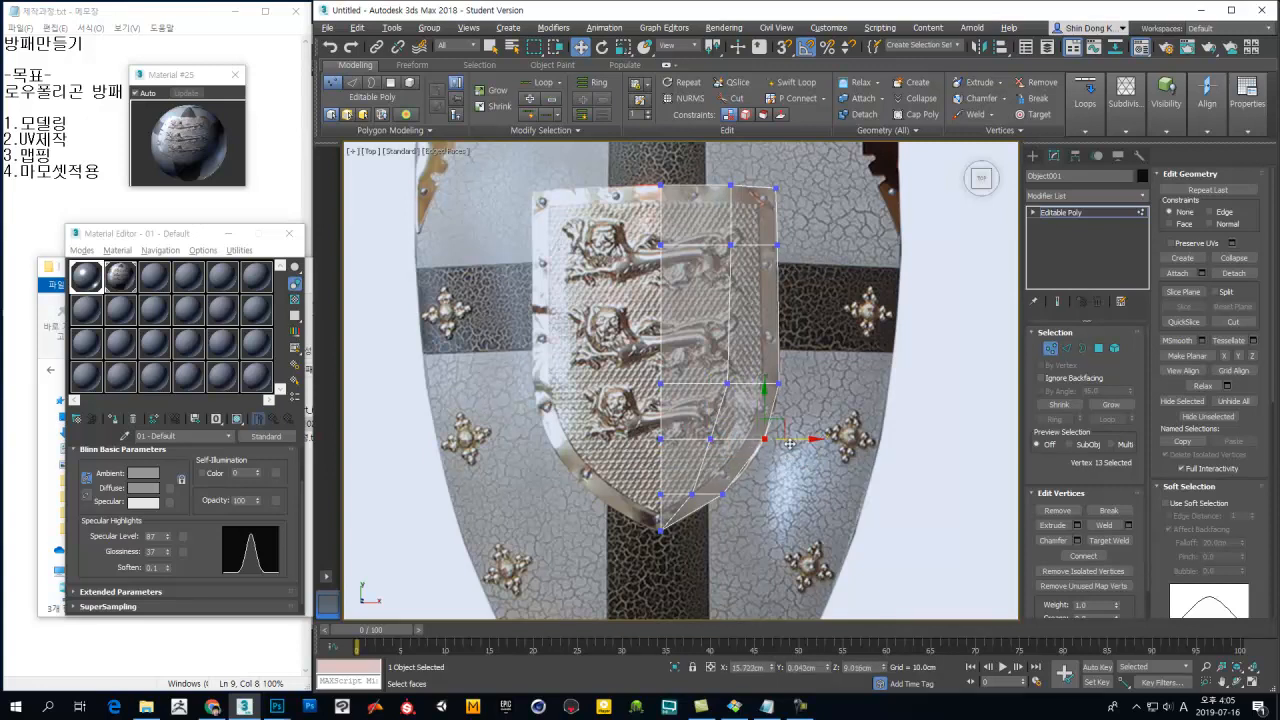
Step: Fine-tune the middle and outer vertices of the tapered section to smooth the emblem's lower curve
{"action": "left_click", "coordinate": [711, 440]}
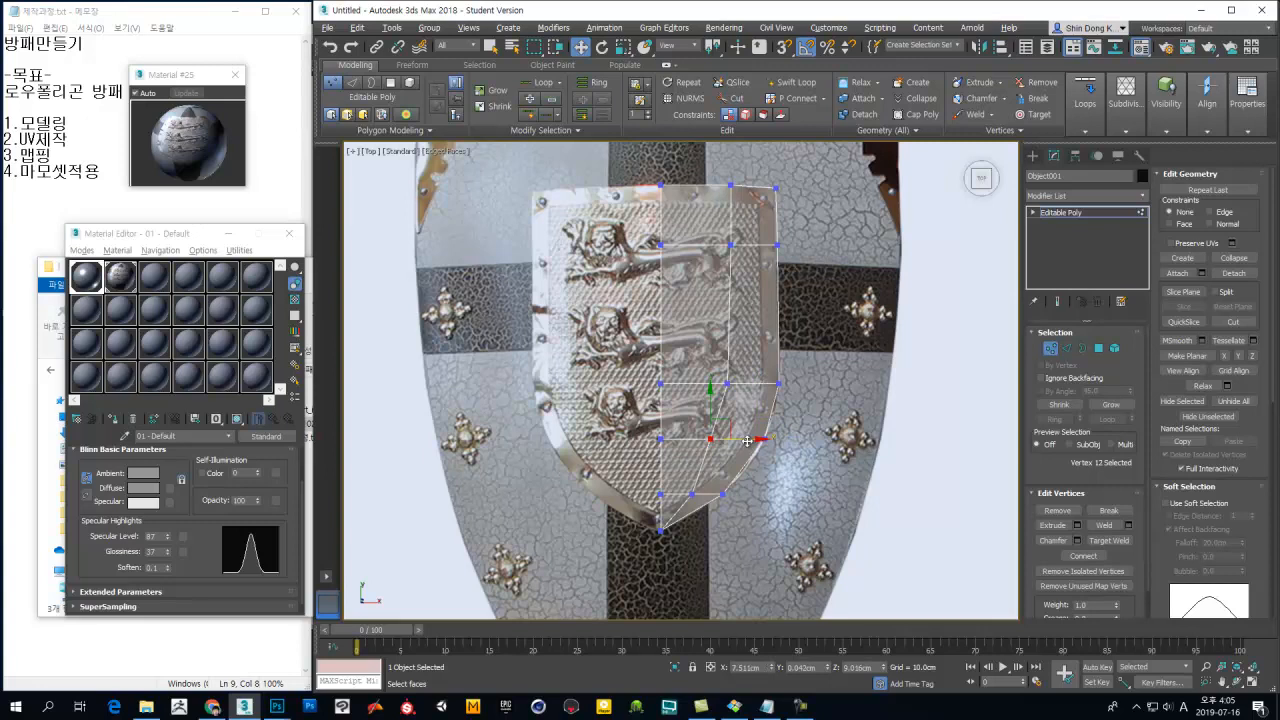
{"action": "left_click", "coordinate": [722, 494]}
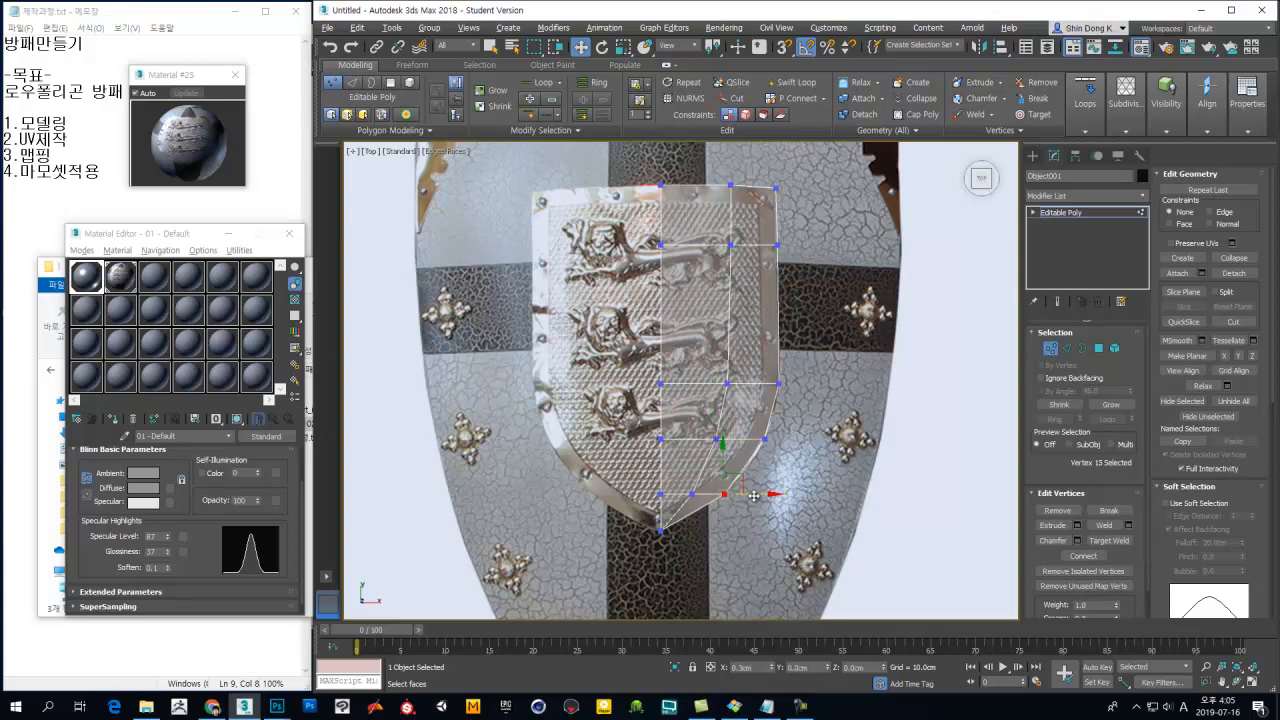
{"action": "left_click", "coordinate": [764, 439]}
{"action": "middle_click_drag", "start_coordinate": [811, 442], "coordinate": [851, 390]}
{"action": "left_click", "coordinate": [876, 423]}
Step: Mirror the half emblem across the X axis with a Symmetry modifier
{"action": "left_click", "coordinate": [1050, 349]}
{"action": "middle_click_drag", "start_coordinate": [745, 347], "coordinate": [747, 401]}
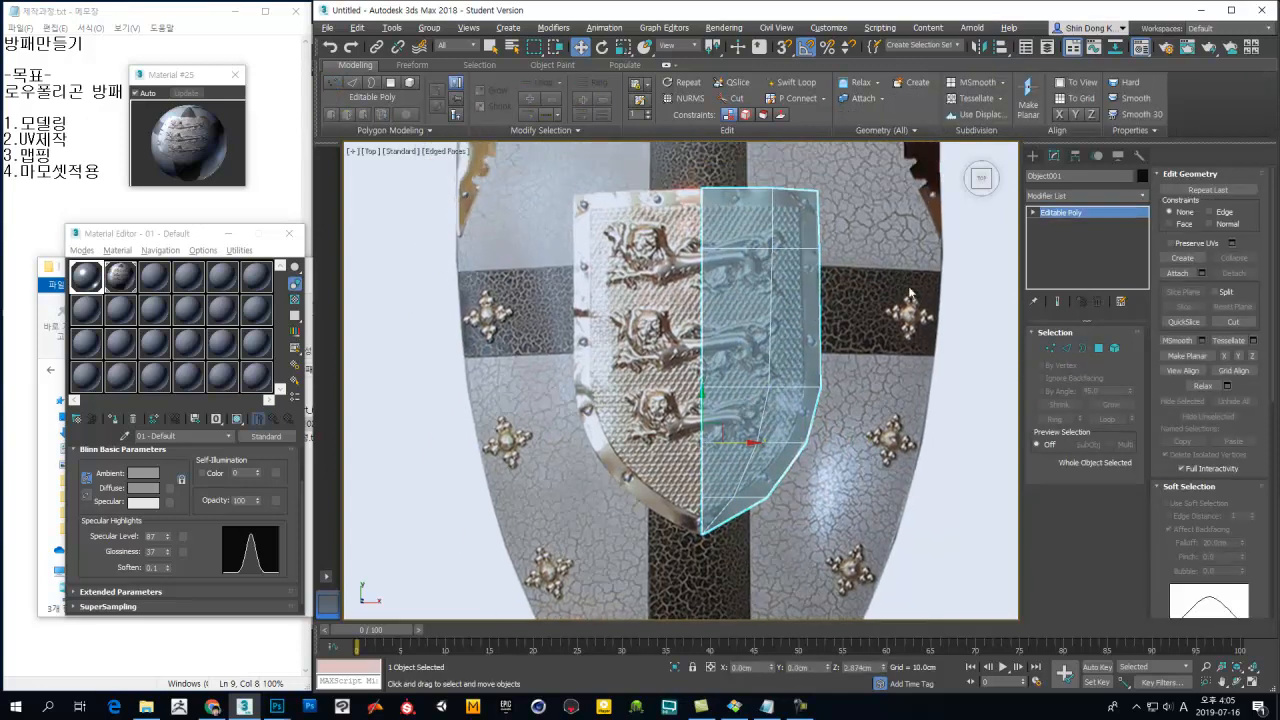
{"action": "left_click", "coordinate": [1143, 196]}
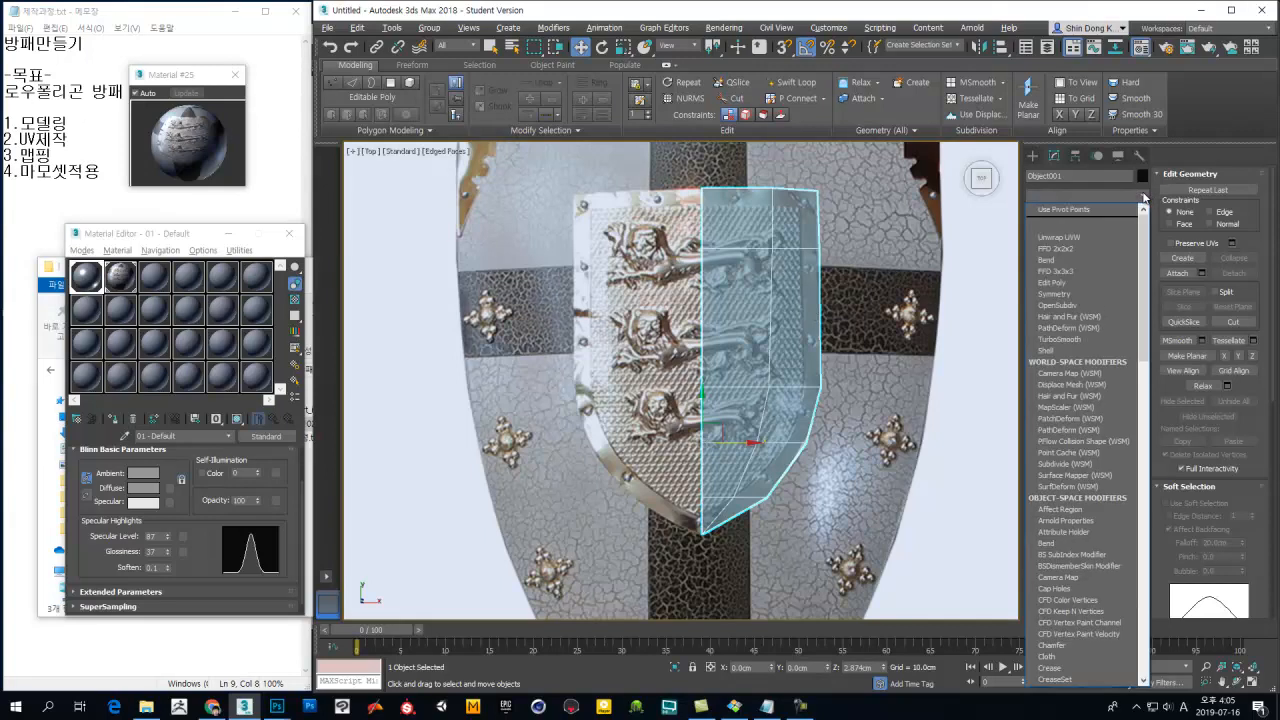
{"action": "key", "text": "s"}
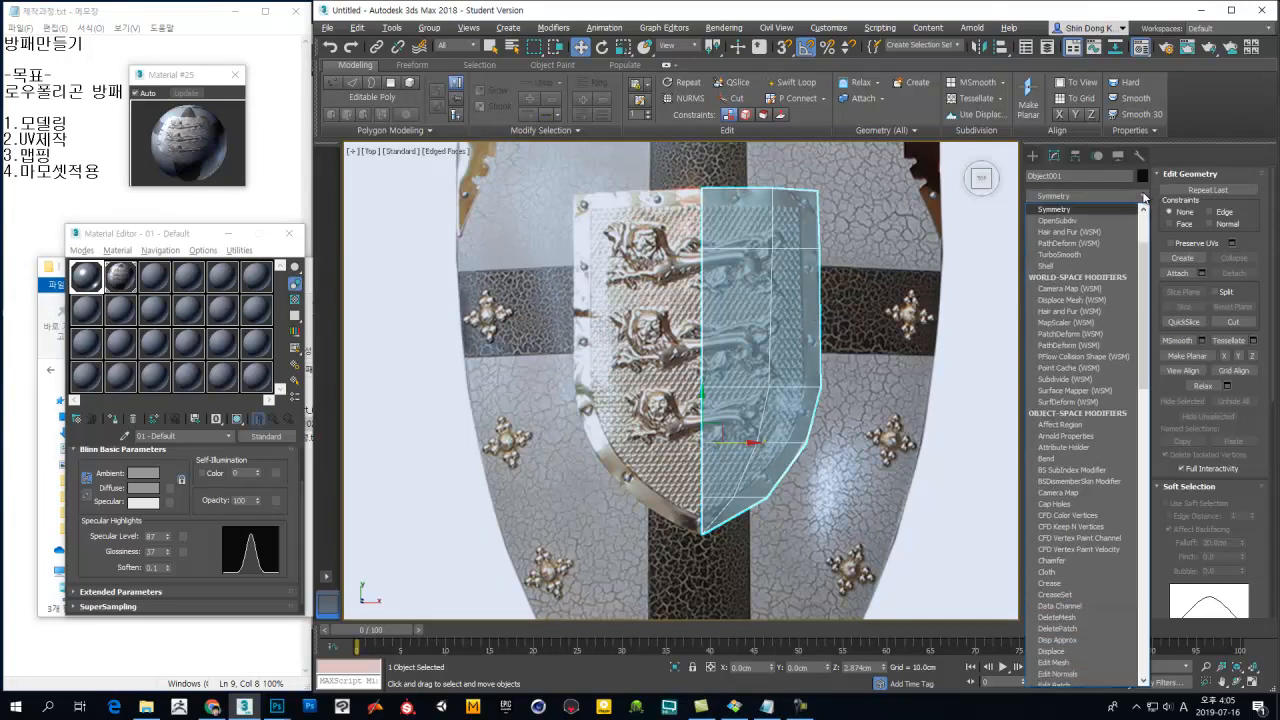
{"action": "key", "text": "Return"}
{"action": "middle_click_drag", "start_coordinate": [752, 338], "coordinate": [727, 372]}
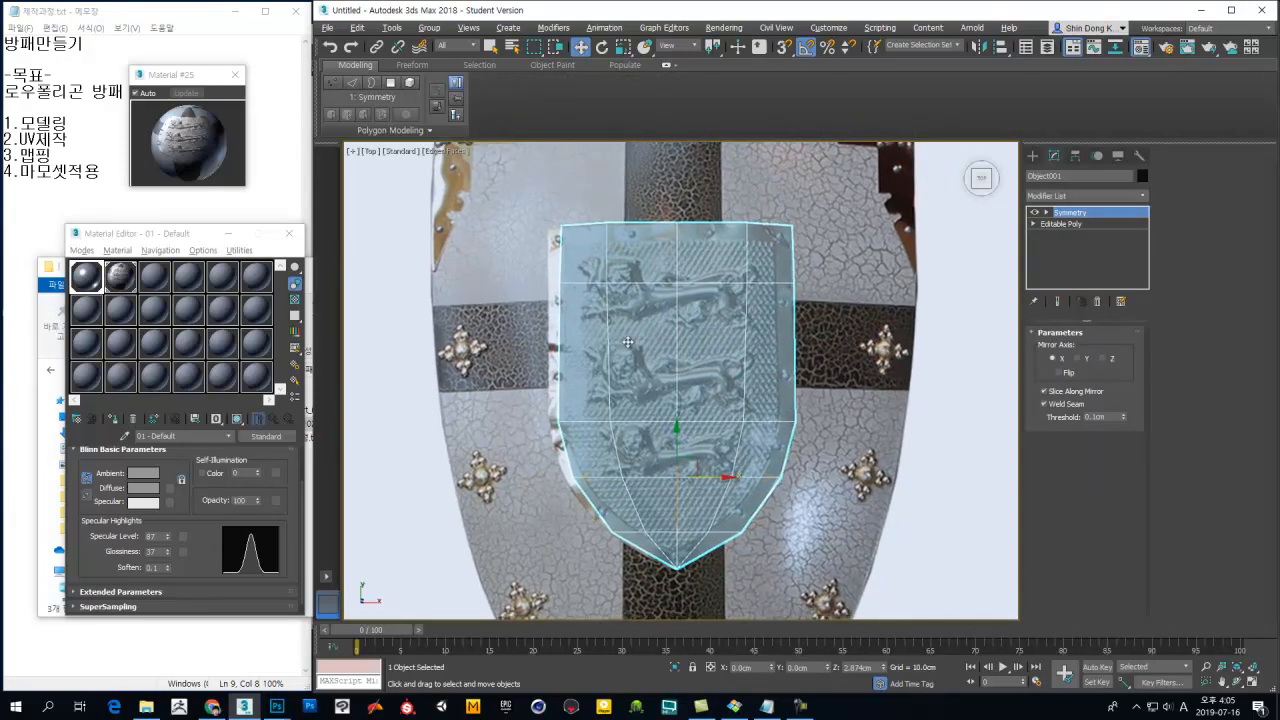
Step: Compare the emblem's half base mesh and its mirrored result with the reference image
{"action": "left_click", "coordinate": [1083, 228]}
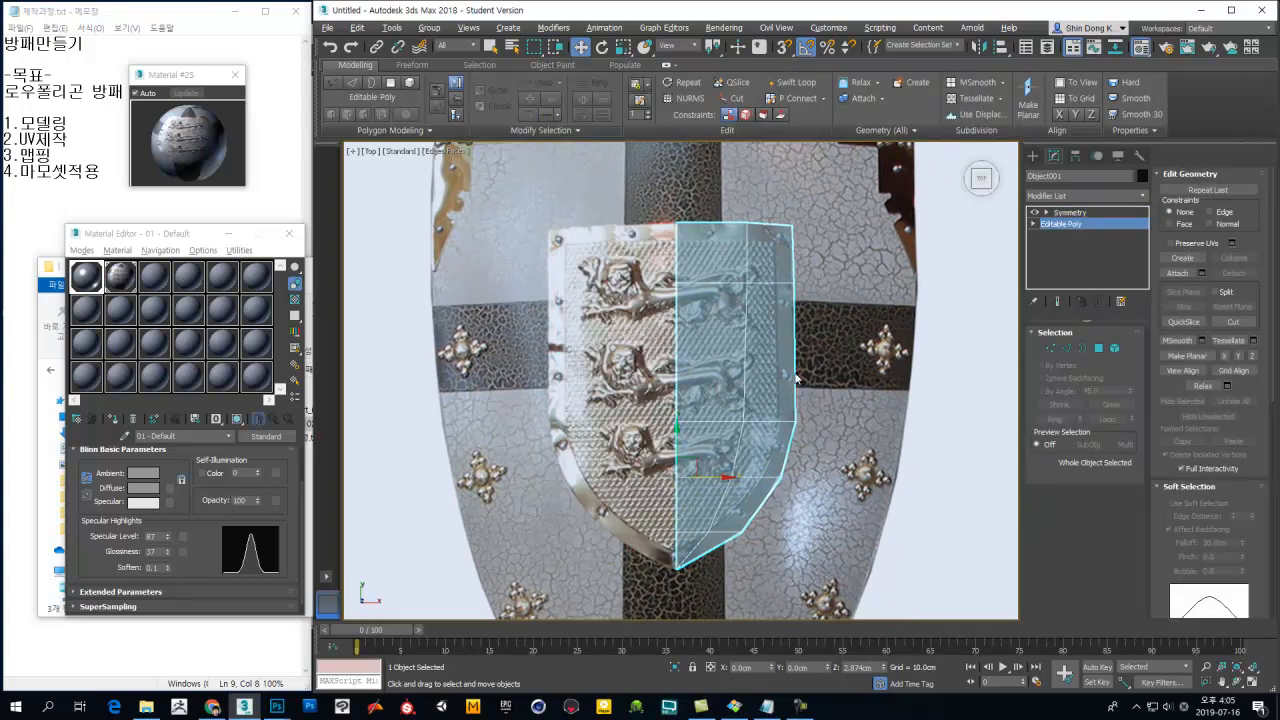
{"action": "key", "text": "1"}
{"action": "middle_click_drag", "start_coordinate": [770, 377], "coordinate": [758, 346]}
{"action": "left_click", "coordinate": [1053, 349]}
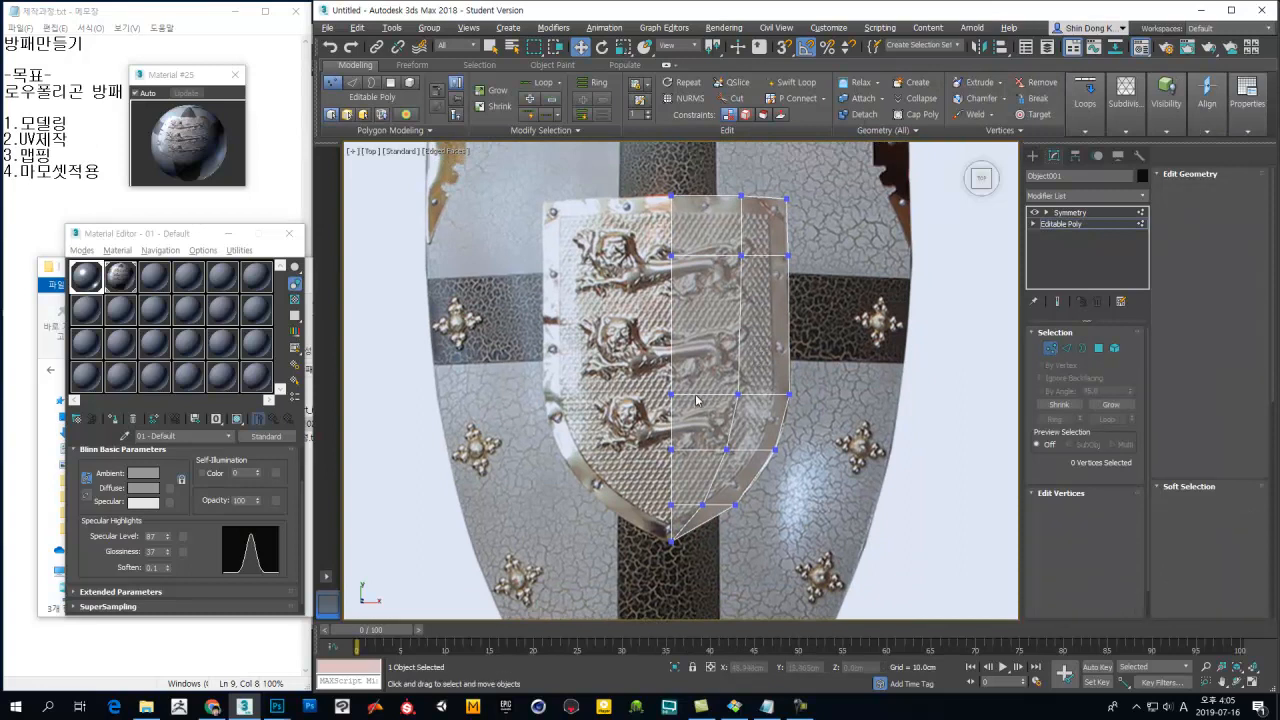
{"action": "scroll", "coordinate": [707, 351], "scroll_direction": "down", "scroll_amount": 2}
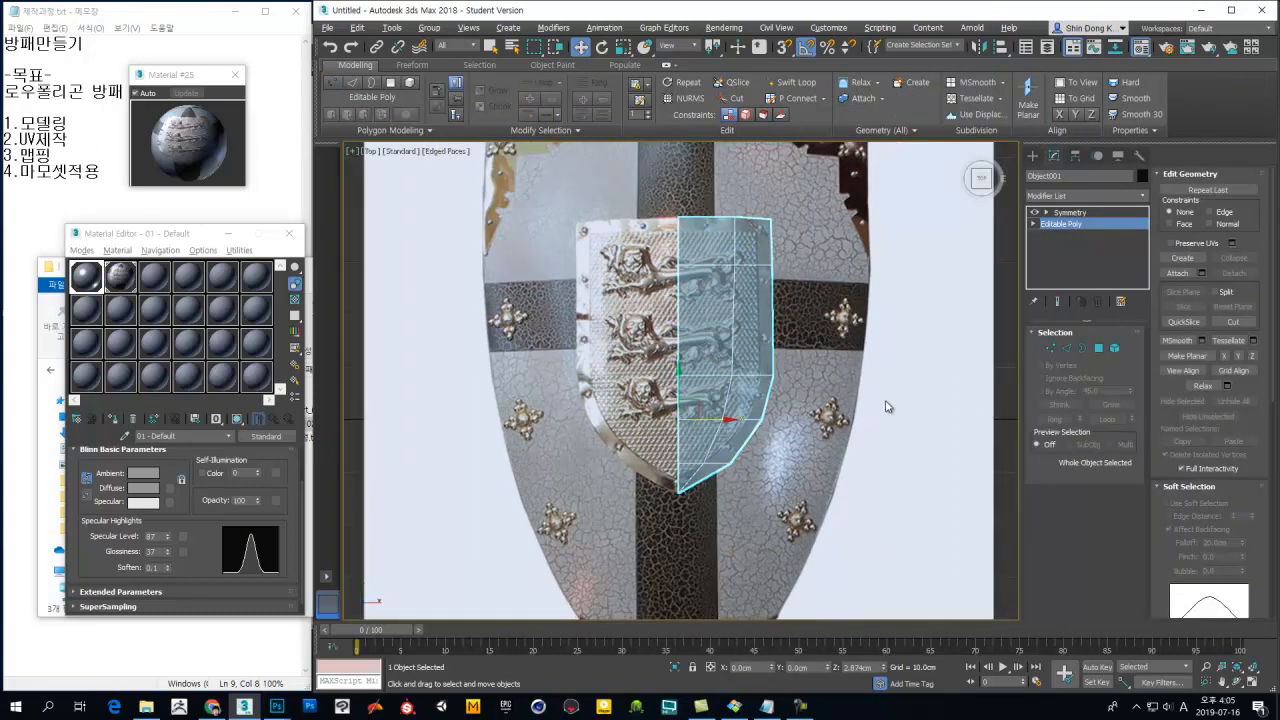
{"action": "left_click", "coordinate": [954, 407]}
{"action": "left_click", "coordinate": [738, 369]}
{"action": "middle_click_drag", "start_coordinate": [662, 400], "coordinate": [662, 451]}
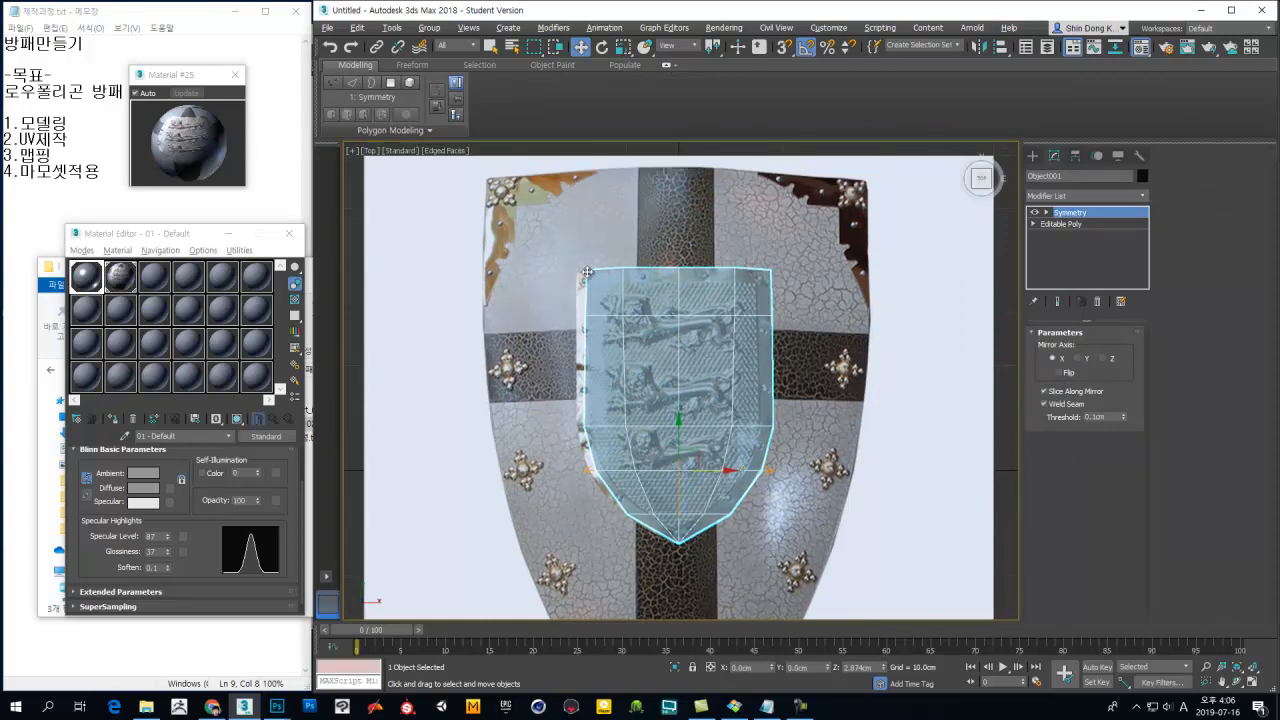
{"action": "scroll", "coordinate": [646, 343], "scroll_direction": "down", "scroll_amount": 3}
{"action": "scroll", "coordinate": [693, 306], "scroll_direction": "up", "scroll_amount": 3}
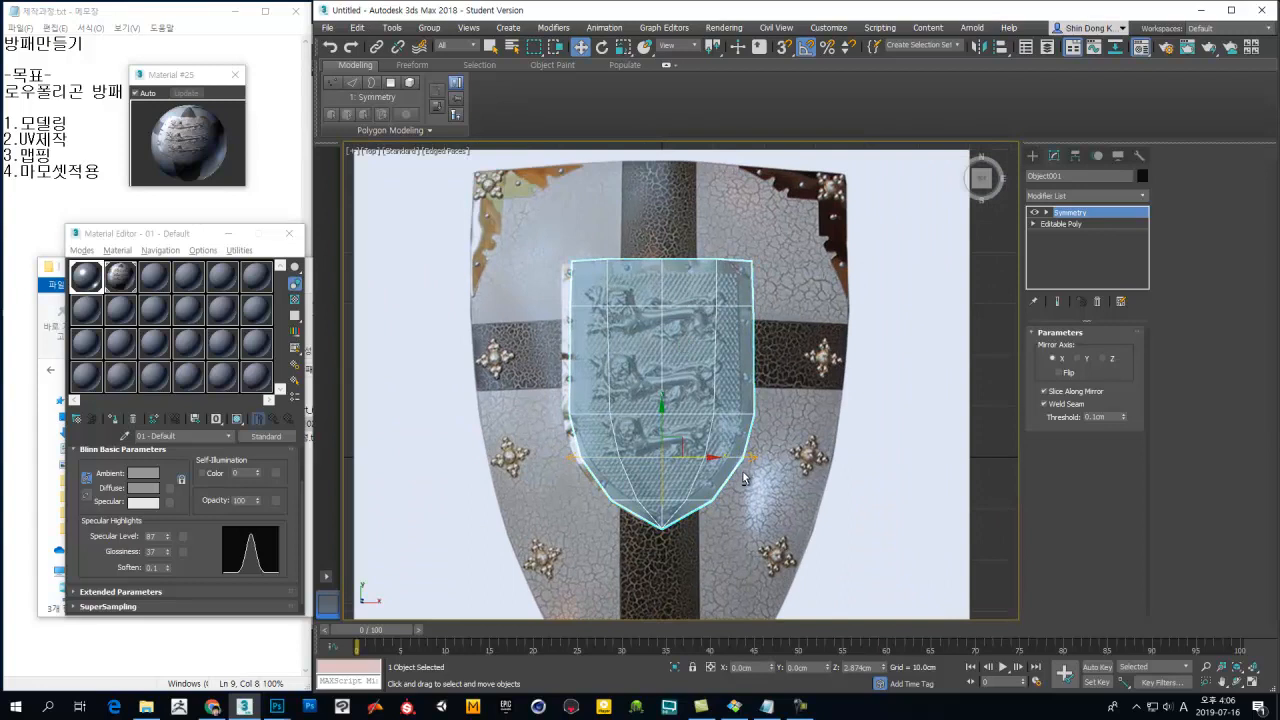
Step: Unhide all objects in the perspective view and reselect the emblem over the shield body
{"action": "key", "text": "alt+w"}
{"action": "middle_click", "coordinate": [738, 465]}
{"action": "key", "text": "z"}
{"action": "key", "text": "alt+w"}
{"action": "middle_click_drag", "start_coordinate": [803, 494], "coordinate": [756, 430], "text": "alt"}
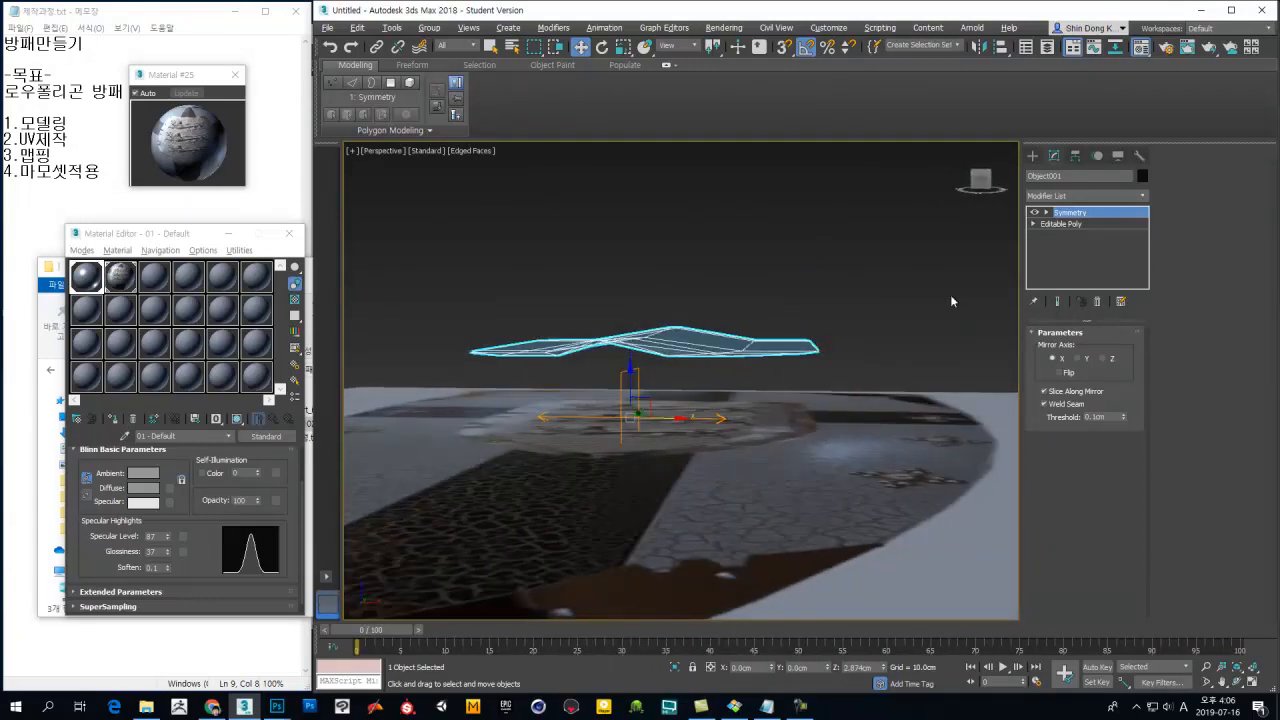
{"action": "right_click", "coordinate": [858, 331]}
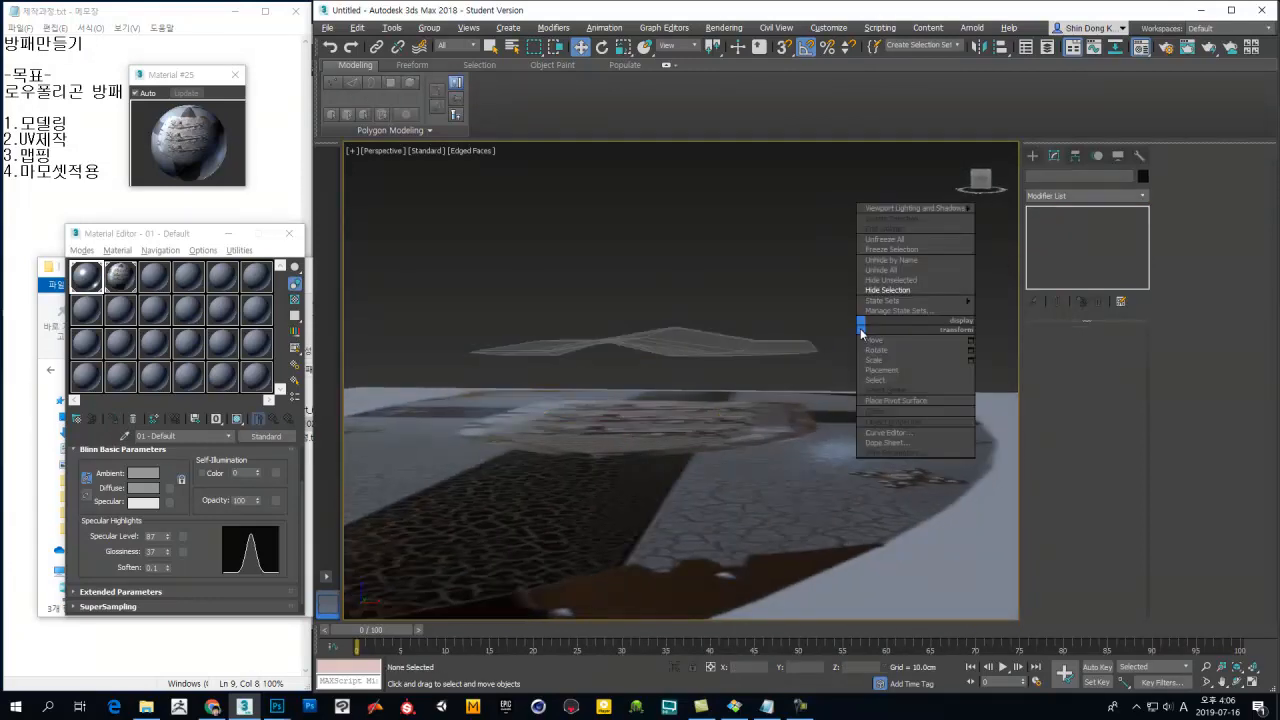
{"action": "left_click", "coordinate": [900, 268]}
{"action": "left_click", "coordinate": [656, 338]}
{"action": "middle_click_drag", "start_coordinate": [762, 297], "coordinate": [770, 326], "text": "alt"}
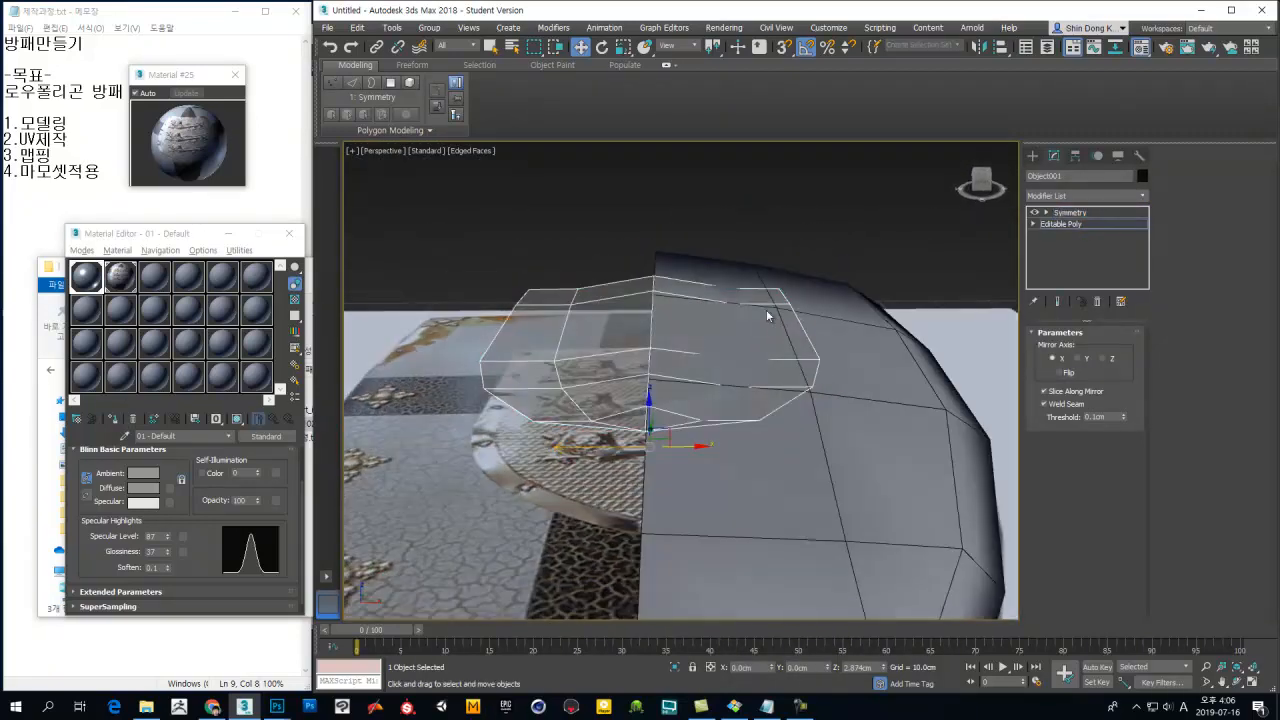
Step: Select the five vertices of the half emblem's middle column and raise them slightly above the shield body
{"action": "left_click", "coordinate": [1082, 225]}
{"action": "key", "text": "1"}
{"action": "left_click_drag", "start_coordinate": [755, 273], "coordinate": [705, 400]}
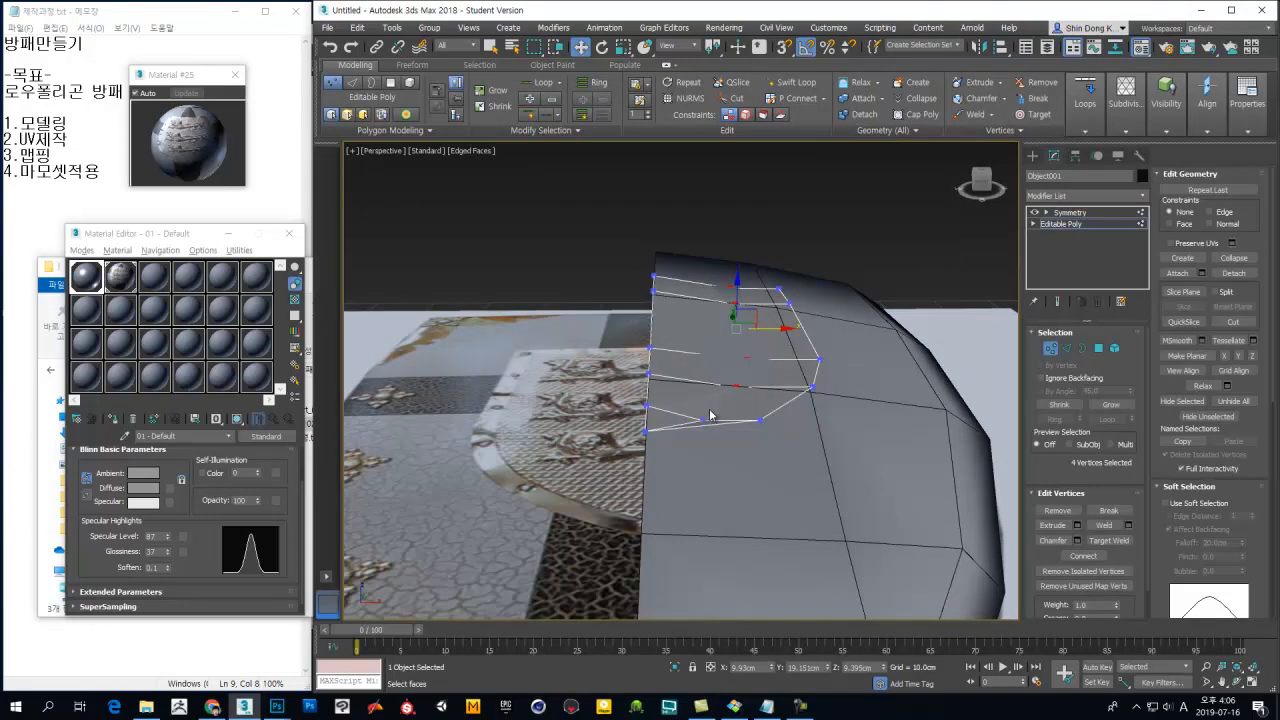
{"action": "left_click", "coordinate": [704, 420], "text": "ctrl"}
{"action": "middle_click_drag", "start_coordinate": [731, 431], "coordinate": [738, 354], "text": "alt"}
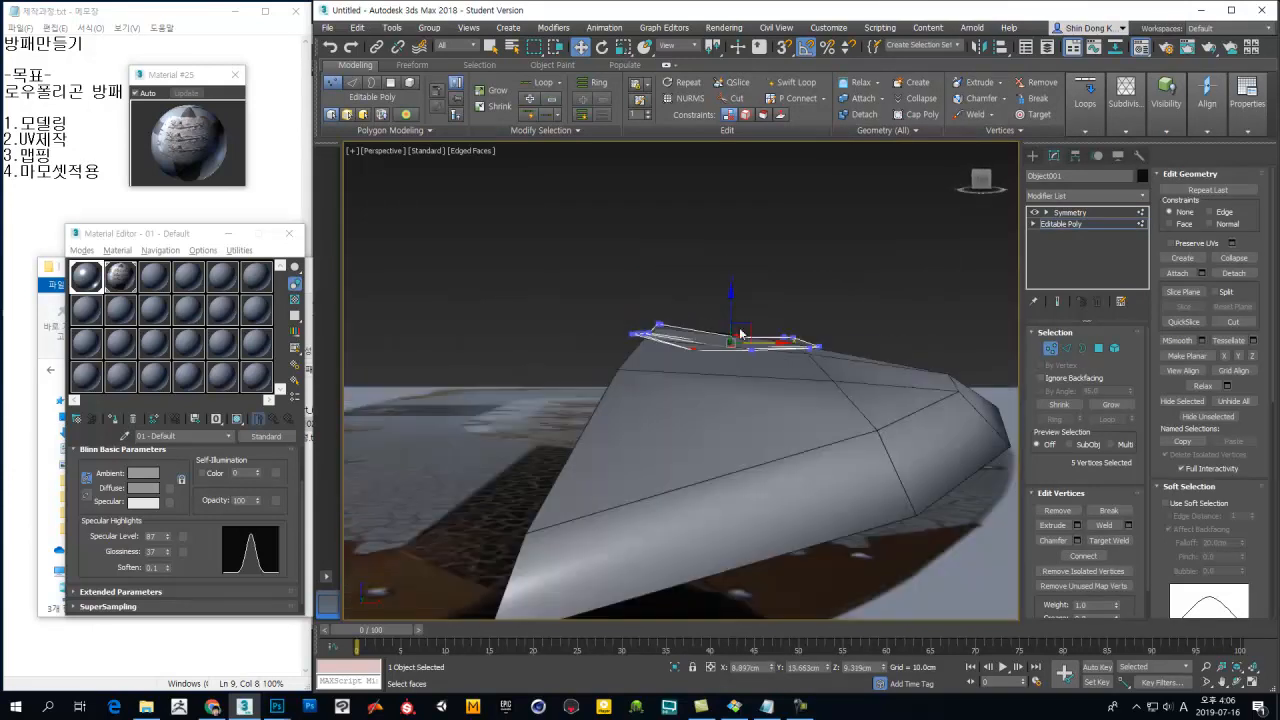
{"action": "left_click_drag", "start_coordinate": [734, 312], "coordinate": [737, 304]}
{"action": "middle_click_drag", "start_coordinate": [738, 306], "coordinate": [847, 416], "text": "alt"}
Step: Apply an FFD 3x3x3 modifier to the half emblem's element below the Symmetry modifier and activate its control points
{"action": "key", "text": "5"}
{"action": "left_click", "coordinate": [754, 351]}
{"action": "middle_click_drag", "start_coordinate": [1000, 292], "coordinate": [893, 323], "text": "alt"}
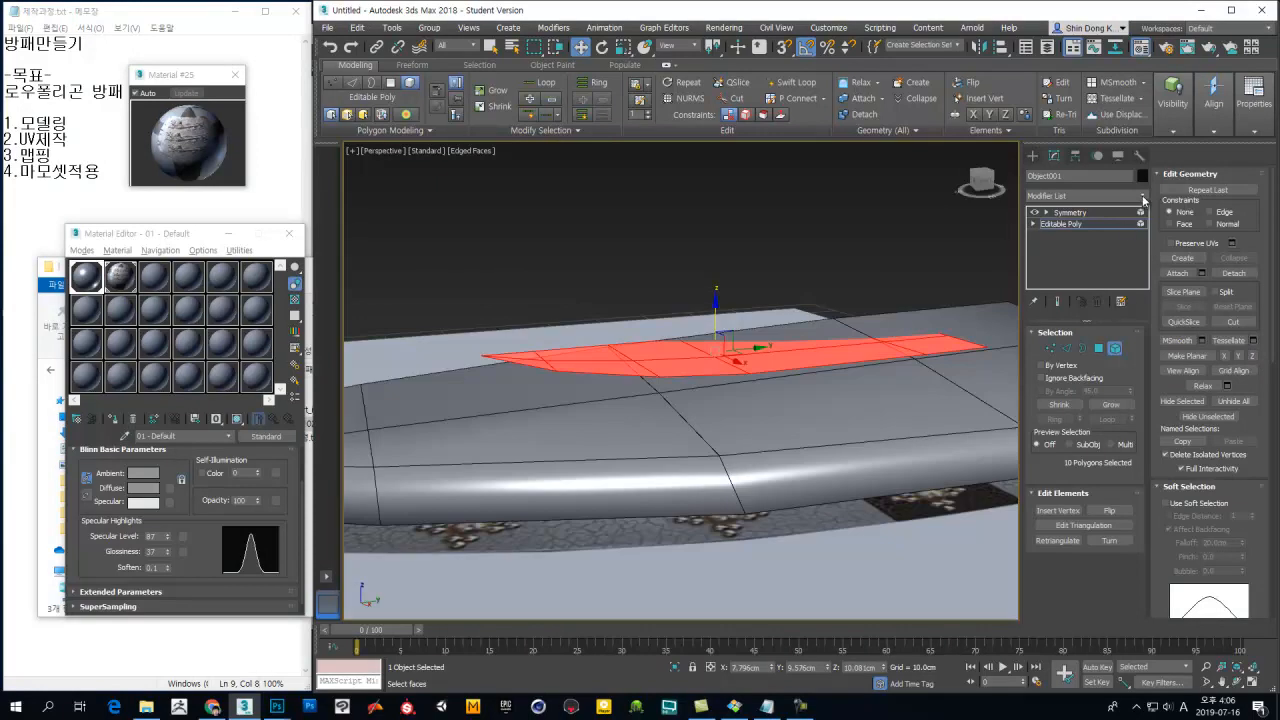
{"action": "left_click", "coordinate": [1143, 201]}
{"action": "scroll", "coordinate": [1080, 600], "scroll_direction": "down", "scroll_amount": 2}
{"action": "scroll", "coordinate": [1084, 514], "scroll_direction": "down", "scroll_amount": 3}
{"action": "left_click", "coordinate": [1077, 549]}
{"action": "middle_click_drag", "start_coordinate": [850, 425], "coordinate": [790, 365], "text": "alt"}
{"action": "left_click", "coordinate": [1047, 224]}
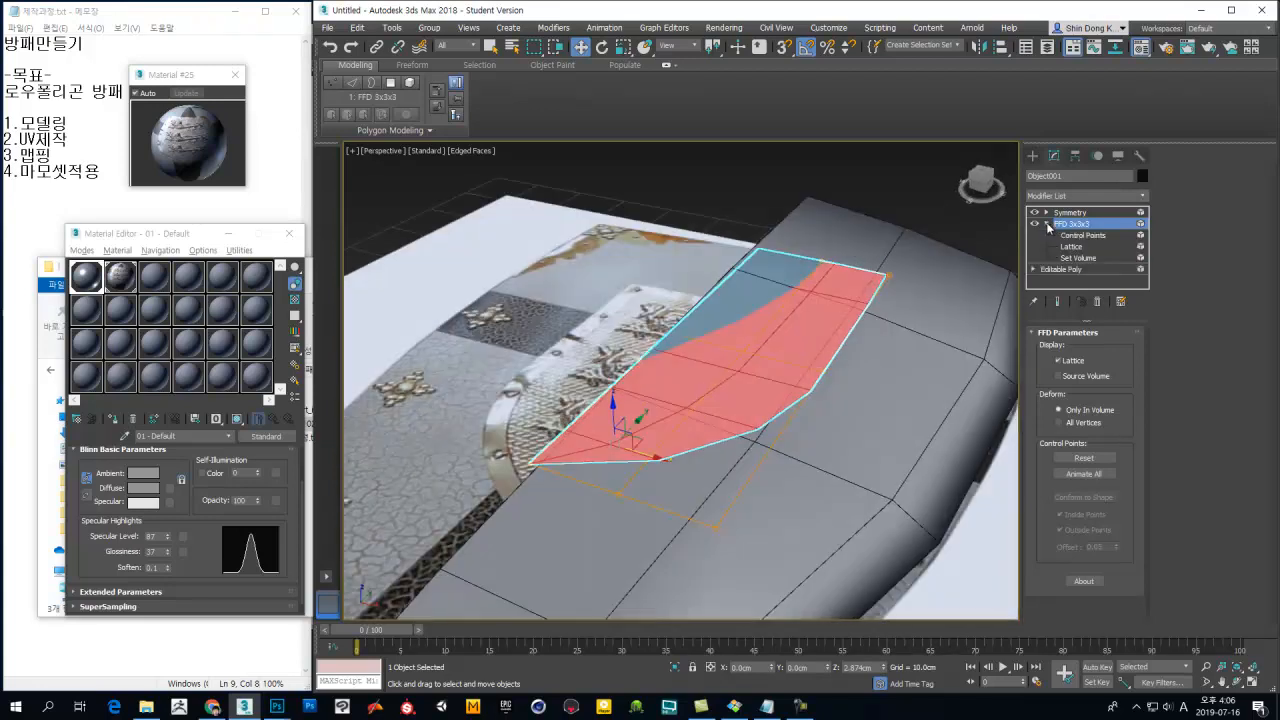
{"action": "left_click", "coordinate": [1083, 235]}
Step: Raise the FFD control points on the centreline at the emblem's upper end
{"action": "middle_click_drag", "start_coordinate": [930, 320], "coordinate": [700, 323], "text": "alt"}
{"action": "left_click_drag", "start_coordinate": [701, 324], "coordinate": [699, 328]}
{"action": "middle_click_drag", "start_coordinate": [706, 368], "coordinate": [736, 371], "text": "alt"}
{"action": "left_click_drag", "start_coordinate": [978, 292], "coordinate": [930, 334]}
{"action": "mouse_move", "coordinate": [840, 284]}
{"action": "left_mouse_down"}
{"action": "mouse_move", "coordinate": [852, 263]}
{"action": "mouse_move", "coordinate": [855, 274]}
{"action": "left_mouse_up"}
{"action": "middle_click_drag", "start_coordinate": [851, 354], "coordinate": [846, 314], "text": "alt"}
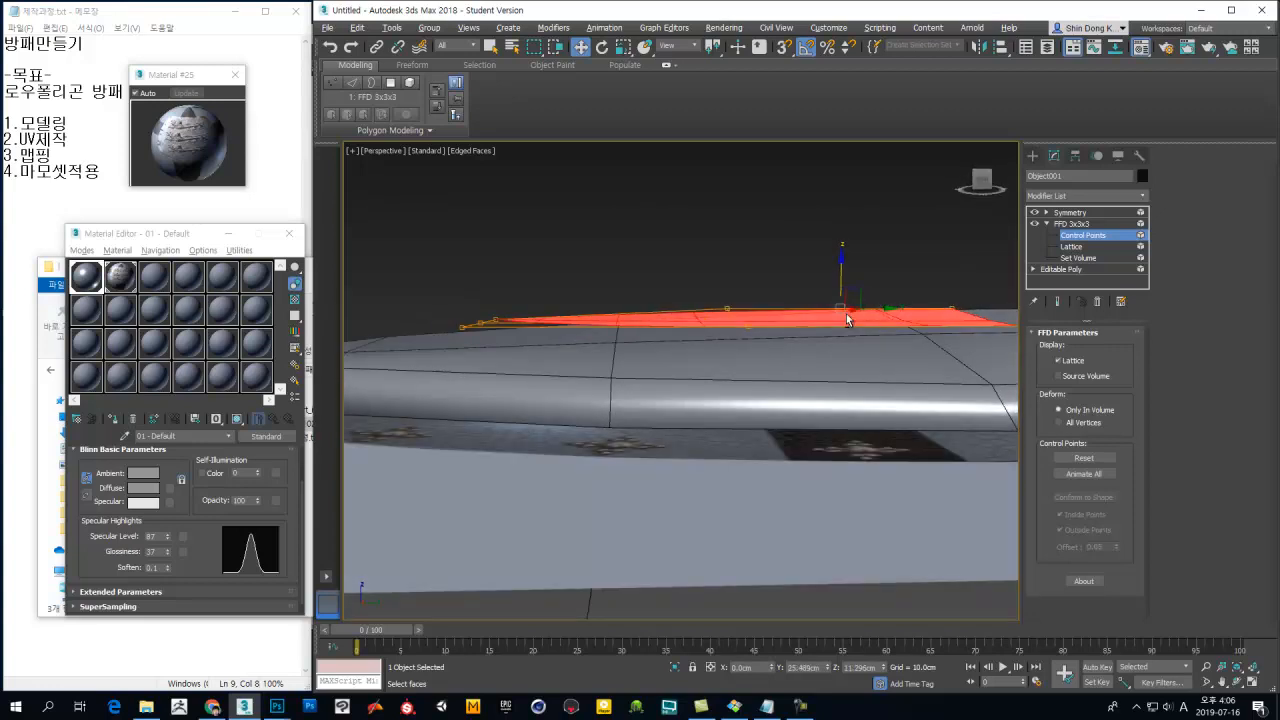
Step: Adjust the height of the FFD control points at the emblem's lower tip and the middle of its upper edge
{"action": "left_click_drag", "start_coordinate": [452, 355], "coordinate": [452, 352]}
{"action": "left_click_drag", "start_coordinate": [480, 290], "coordinate": [480, 296]}
{"action": "middle_click_drag", "start_coordinate": [846, 352], "coordinate": [778, 323], "text": "alt"}
{"action": "left_click_drag", "start_coordinate": [712, 326], "coordinate": [712, 328]}
{"action": "middle_click_drag", "start_coordinate": [997, 326], "coordinate": [713, 351], "text": "alt"}
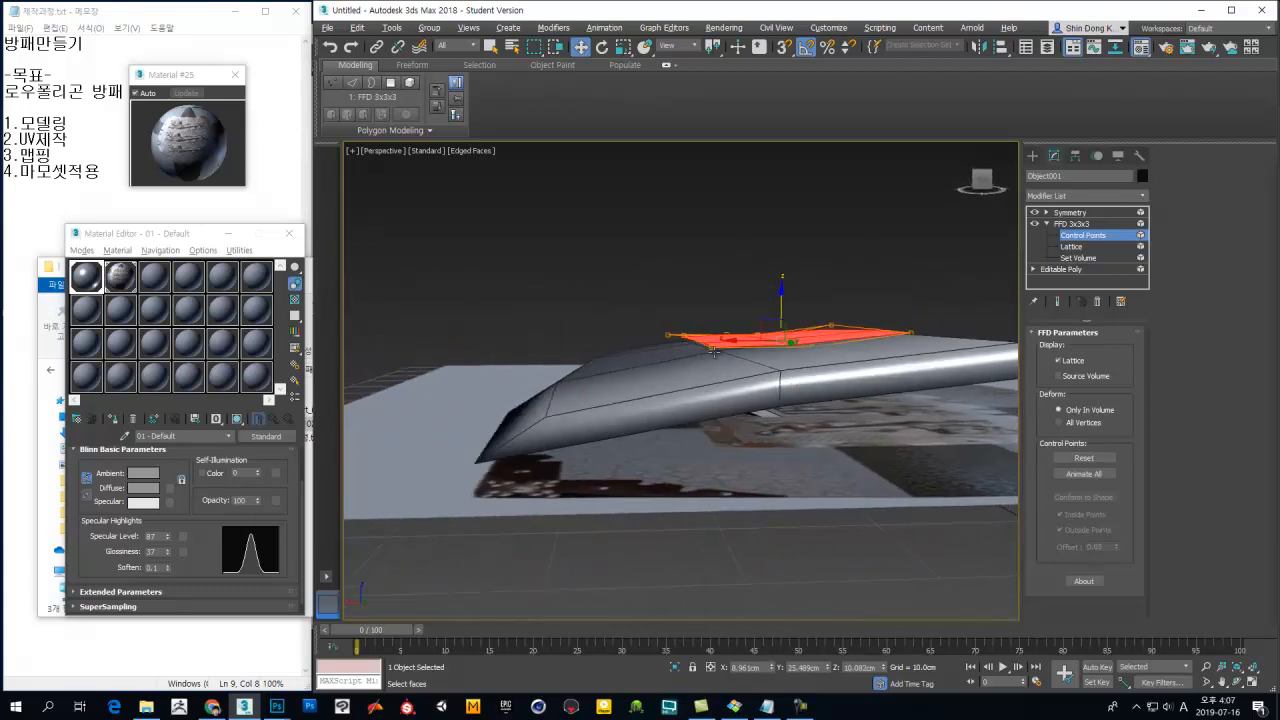
{"action": "left_click_drag", "start_coordinate": [778, 298], "coordinate": [778, 292]}
{"action": "middle_click_drag", "start_coordinate": [778, 292], "coordinate": [751, 330], "text": "alt"}
Step: Lower the outer FFD control points about 1 cm so the emblem's side follows the shield's curvature
{"action": "left_click_drag", "start_coordinate": [735, 297], "coordinate": [734, 298]}
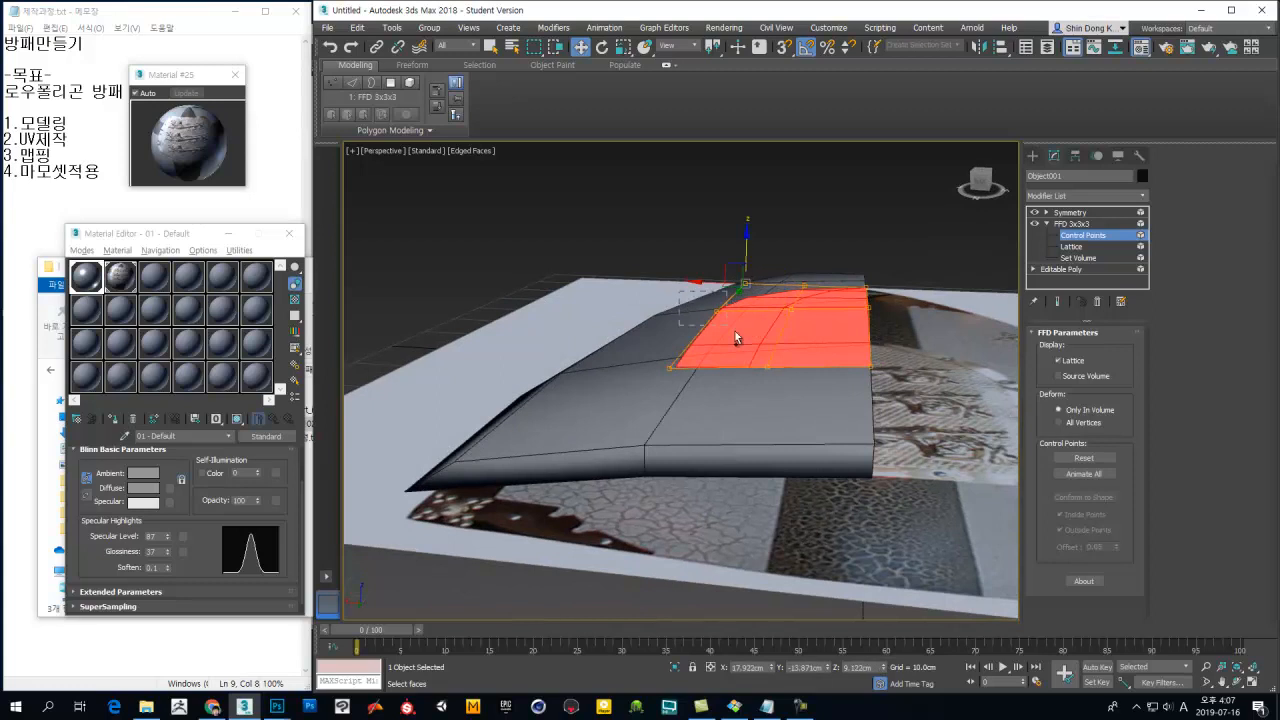
{"action": "left_click_drag", "start_coordinate": [681, 386], "coordinate": [682, 387]}
{"action": "middle_click_drag", "start_coordinate": [682, 387], "coordinate": [710, 298], "text": "alt"}
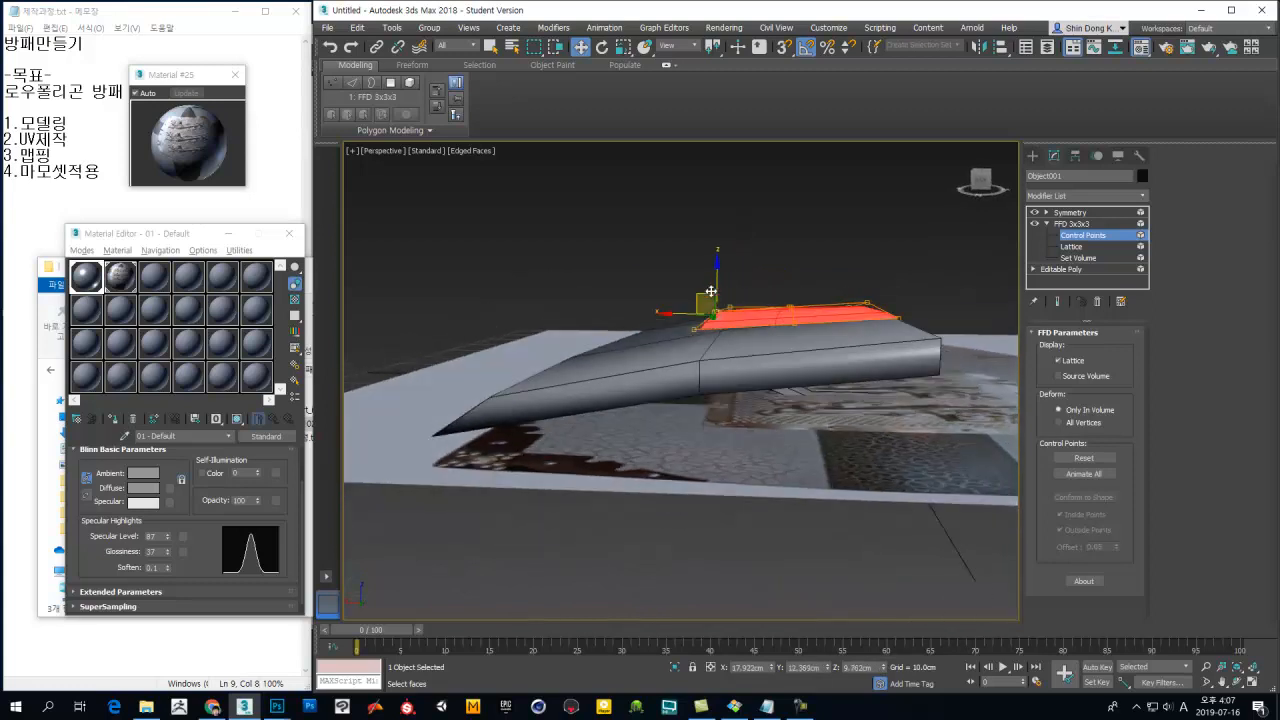
{"action": "left_click_drag", "start_coordinate": [716, 279], "coordinate": [724, 289]}
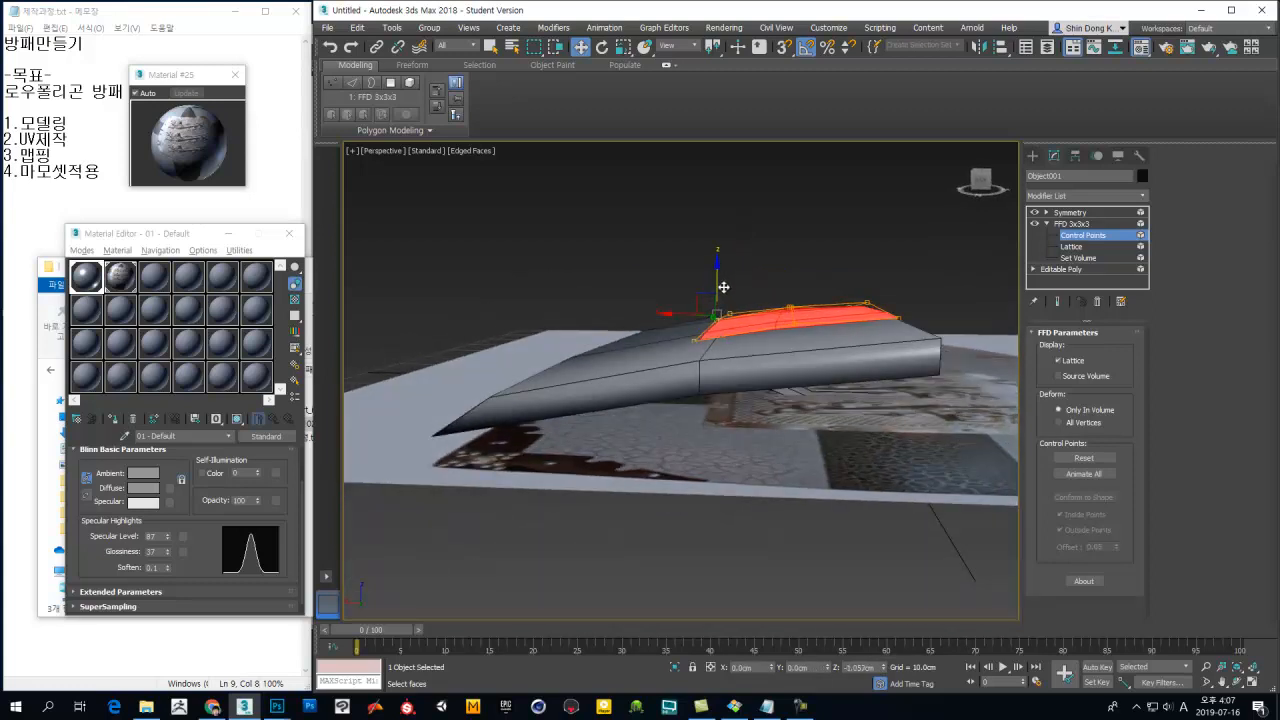
{"action": "middle_click_drag", "start_coordinate": [722, 287], "coordinate": [666, 348], "text": "alt"}
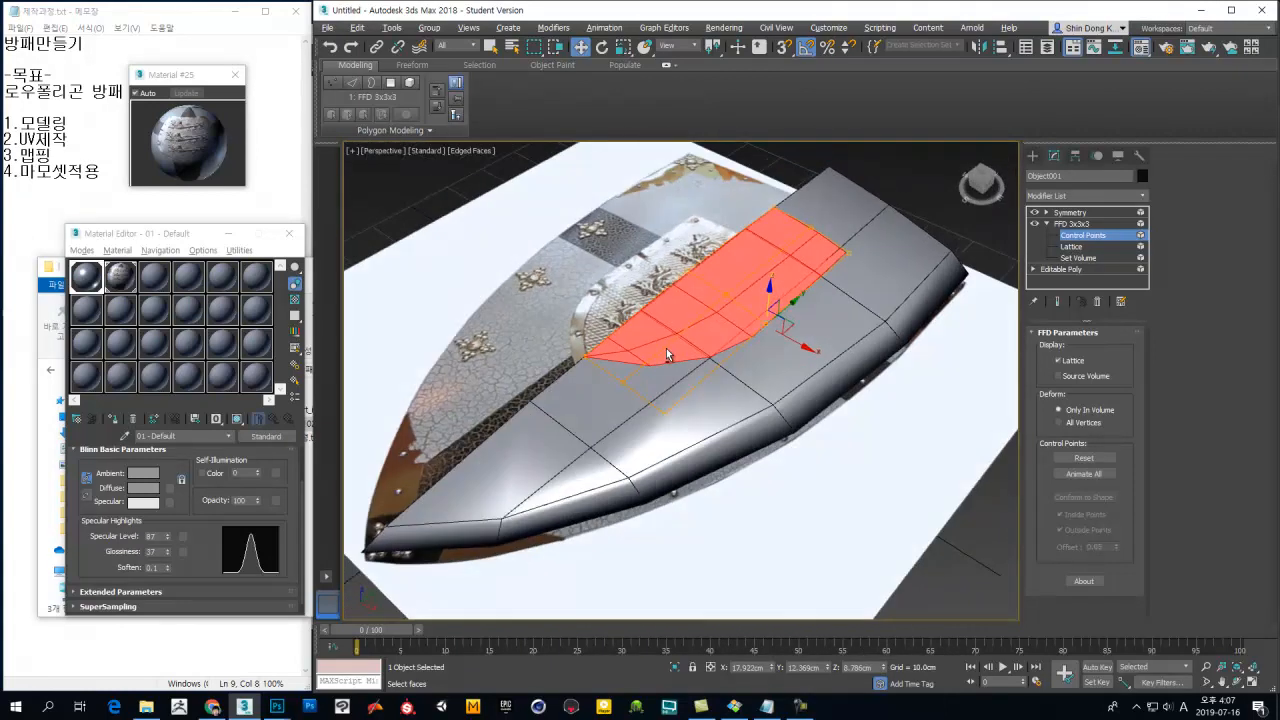
{"action": "middle_click_drag", "start_coordinate": [716, 302], "coordinate": [822, 355], "text": "alt"}
Step: Collapse the emblem's FFD and Symmetry modifiers into an Editable Poly
{"action": "right_click", "coordinate": [763, 300]}
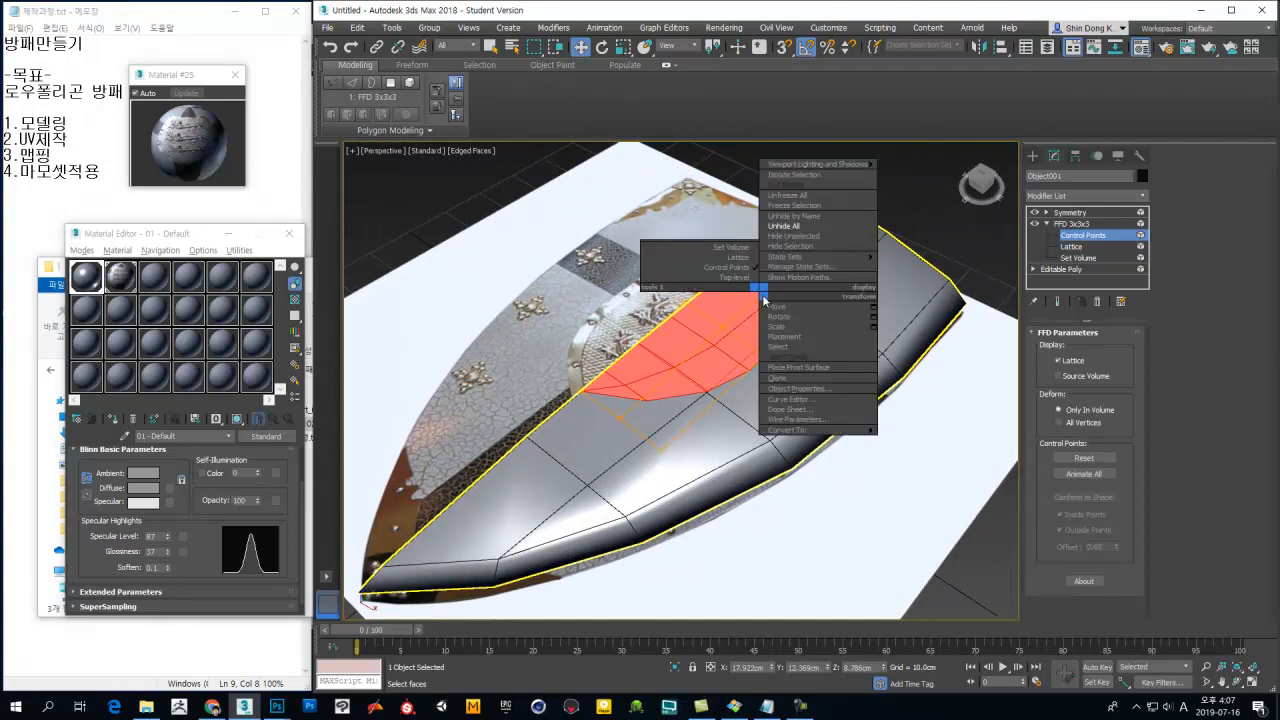
{"action": "mouse_move", "coordinate": [845, 431]}
{"action": "left_click", "coordinate": [911, 441]}
{"action": "middle_click_drag", "start_coordinate": [798, 356], "coordinate": [846, 324], "text": "alt"}
{"action": "mouse_move", "coordinate": [719, 366]}
{"action": "middle_mouse_down", "text": "alt"}
{"action": "mouse_move", "coordinate": [740, 430]}
{"action": "mouse_move", "coordinate": [809, 372]}
{"action": "mouse_move", "coordinate": [803, 436]}
{"action": "mouse_move", "coordinate": [751, 441]}
{"action": "mouse_move", "coordinate": [706, 427]}
{"action": "mouse_move", "coordinate": [691, 391]}
{"action": "mouse_move", "coordinate": [676, 404]}
{"action": "middle_mouse_up", "text": "alt"}
{"action": "scroll", "coordinate": [706, 427], "scroll_direction": "up", "scroll_amount": 5}
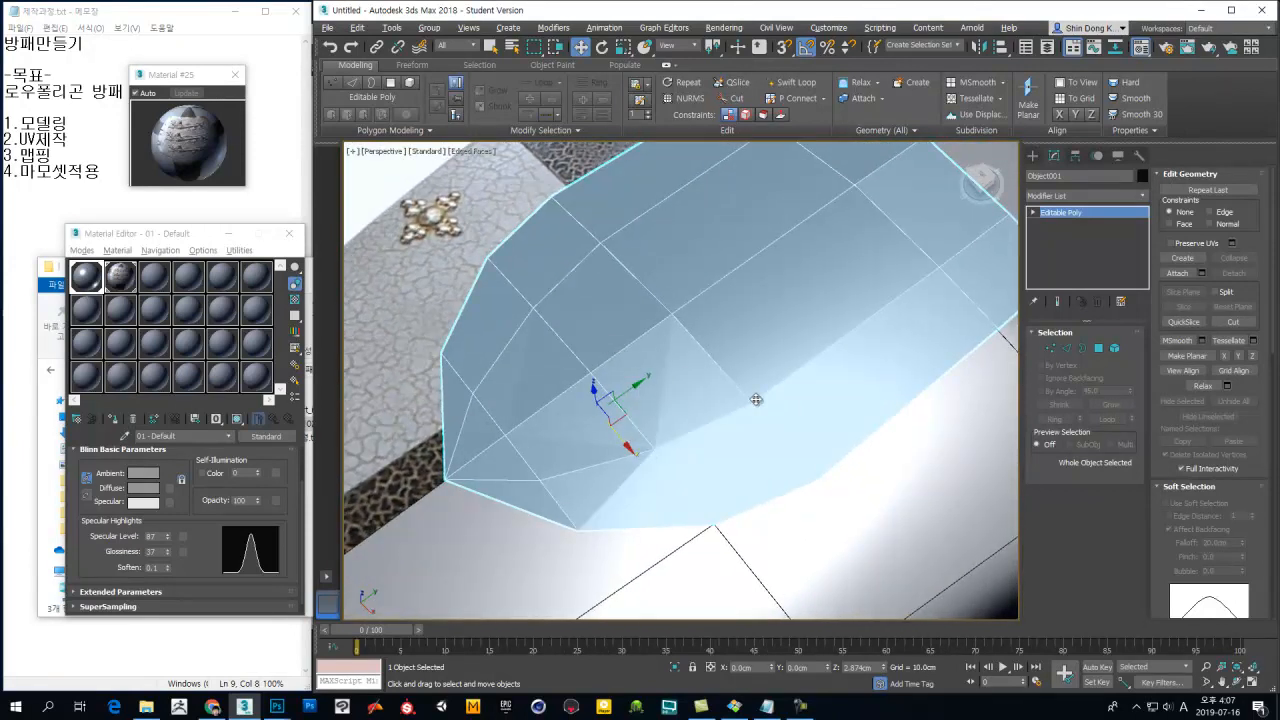
Step: Assign smoothing group 1 to all of the emblem's polygons
{"action": "left_click", "coordinate": [1099, 349]}
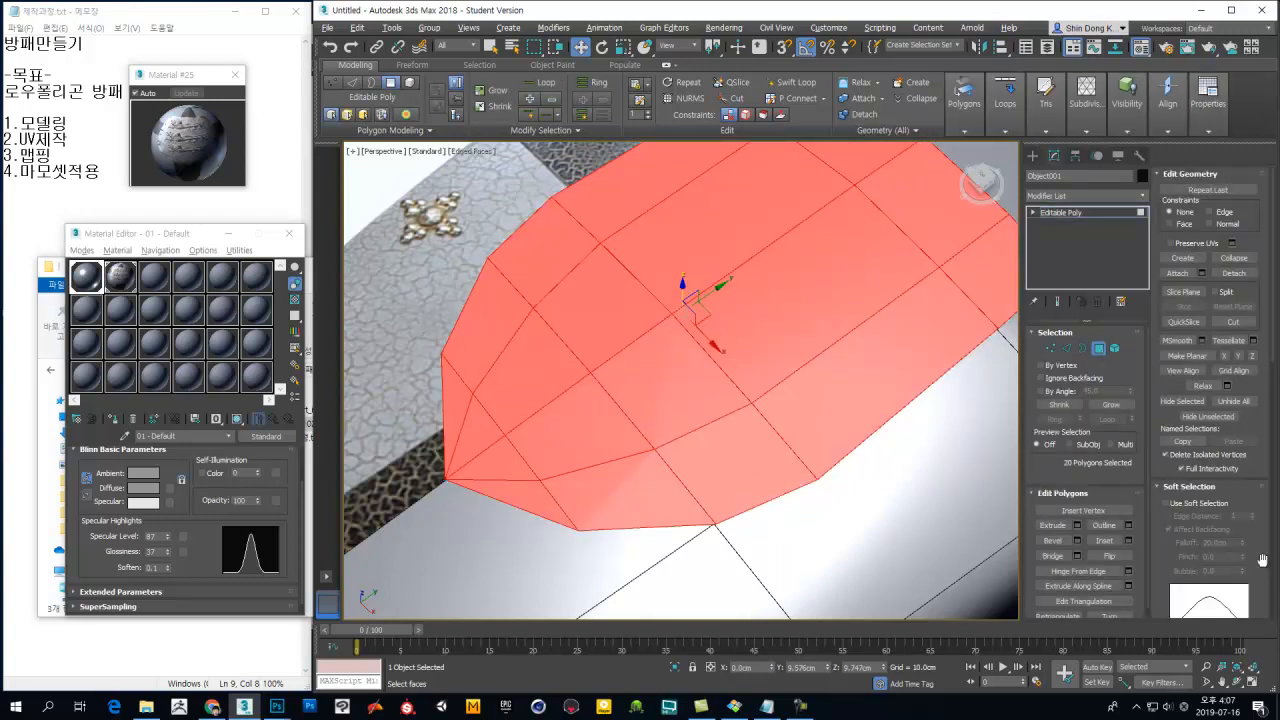
{"action": "left_click", "coordinate": [1188, 488]}
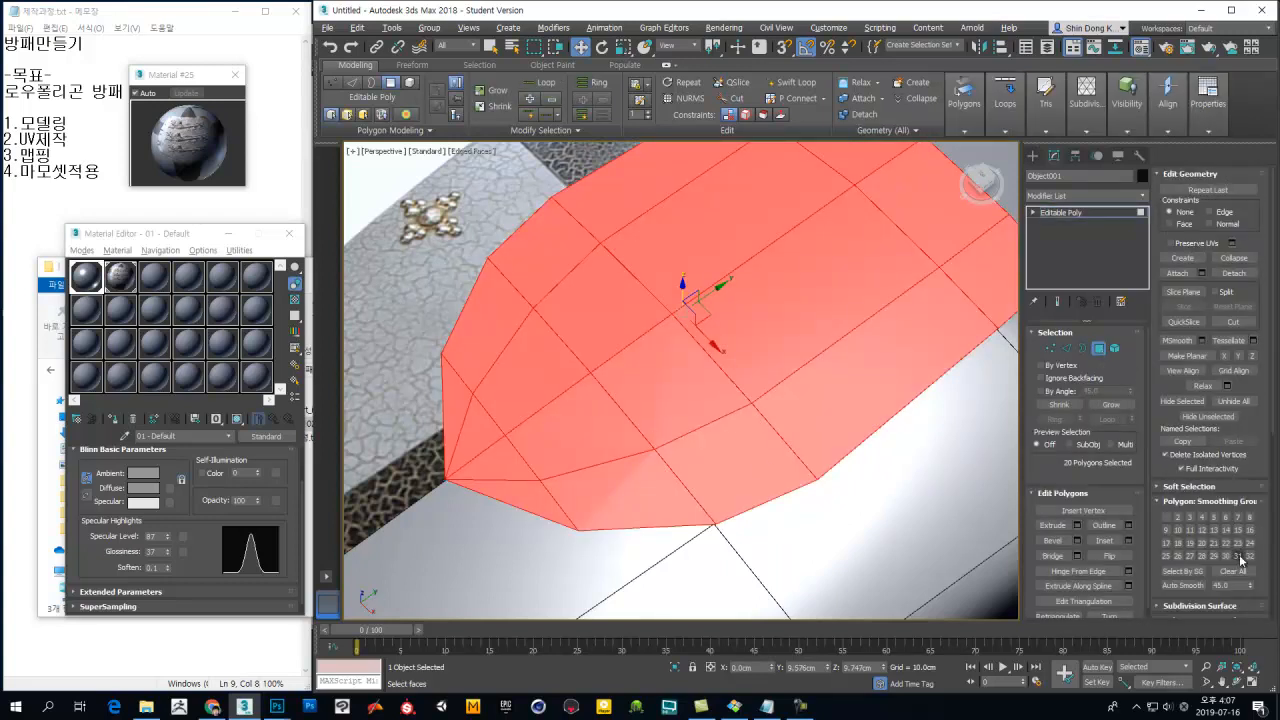
{"action": "left_click", "coordinate": [1166, 518]}
{"action": "middle_click_drag", "start_coordinate": [723, 426], "coordinate": [882, 468], "text": "alt"}
Step: Select the outer and middle vertices at the emblem's upper end and adjust their height above the shield body
{"action": "key", "text": "1"}
{"action": "left_click_drag", "start_coordinate": [873, 438], "coordinate": [782, 514]}
{"action": "middle_click_drag", "start_coordinate": [782, 514], "coordinate": [750, 480], "text": "alt"}
{"action": "left_click_drag", "start_coordinate": [924, 453], "coordinate": [903, 470], "text": "ctrl"}
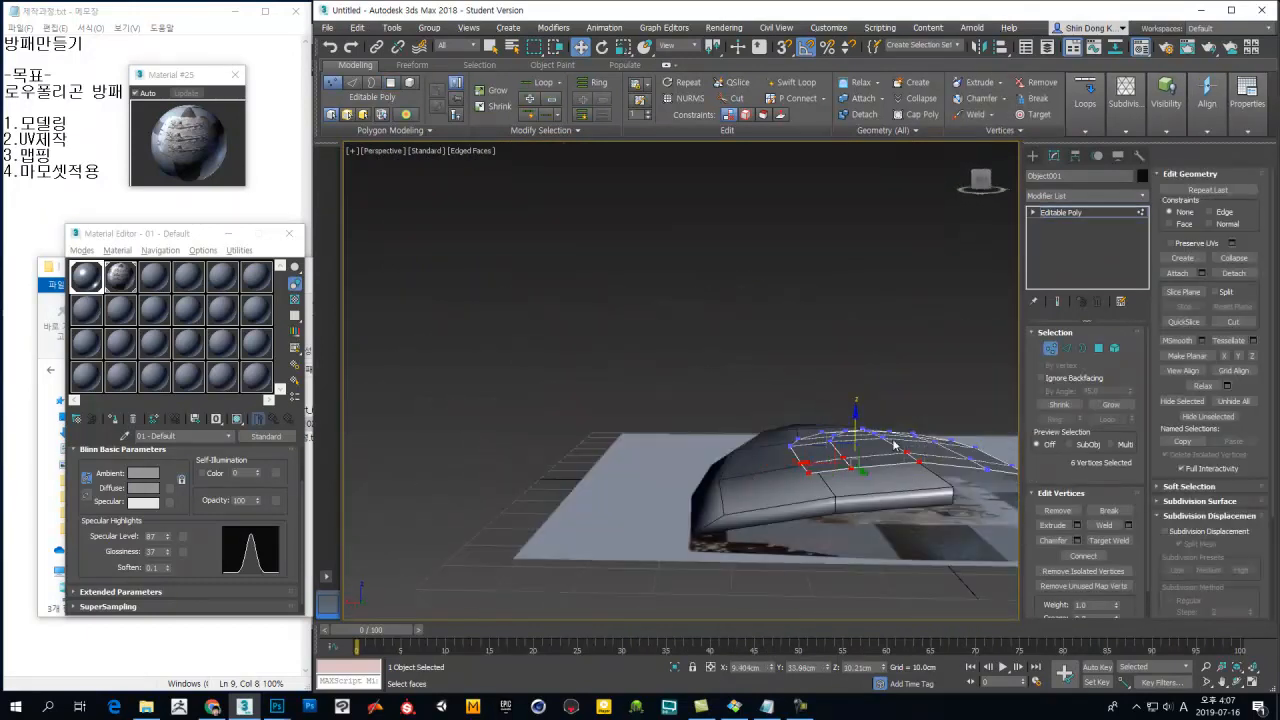
{"action": "left_click_drag", "start_coordinate": [859, 430], "coordinate": [870, 429]}
{"action": "middle_click_drag", "start_coordinate": [872, 428], "coordinate": [957, 436], "text": "alt"}
{"action": "left_click_drag", "start_coordinate": [782, 450], "coordinate": [781, 449]}
Step: Nudge more of the emblem's vertices to fit the surface more closely to the shield body
{"action": "middle_click_drag", "start_coordinate": [783, 450], "coordinate": [951, 380], "text": "alt"}
{"action": "scroll", "coordinate": [891, 413], "scroll_direction": "up", "scroll_amount": 5}
{"action": "left_click_drag", "start_coordinate": [826, 414], "coordinate": [826, 423]}
{"action": "middle_click_drag", "start_coordinate": [826, 423], "coordinate": [943, 449], "text": "alt"}
{"action": "left_click_drag", "start_coordinate": [898, 512], "coordinate": [884, 519]}
{"action": "middle_click_drag", "start_coordinate": [882, 462], "coordinate": [880, 528], "text": "alt"}
Step: Split the emblem along its centreline edges and delete the half that lies off the shield body
{"action": "key", "text": "2"}
{"action": "middle_click_drag", "start_coordinate": [820, 394], "coordinate": [852, 386], "text": "alt"}
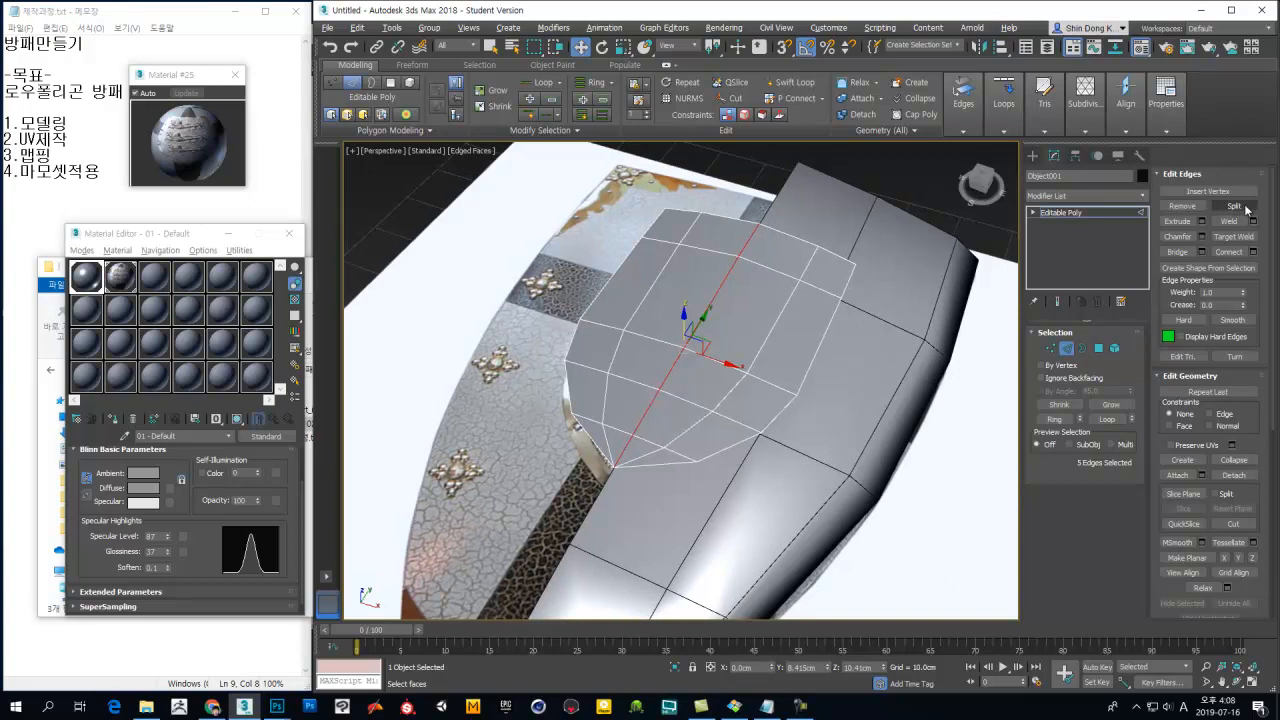
{"action": "key", "text": "5"}
{"action": "left_click", "coordinate": [670, 304]}
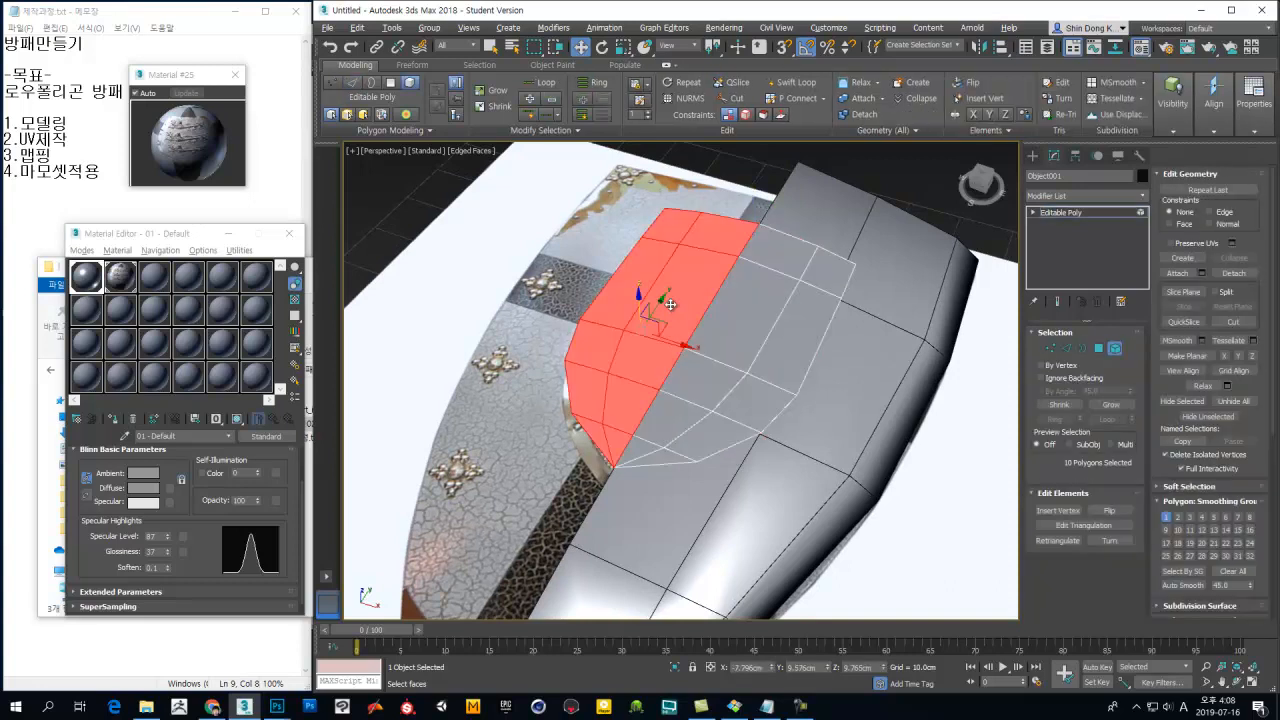
{"action": "key", "text": "ctrl+d"}
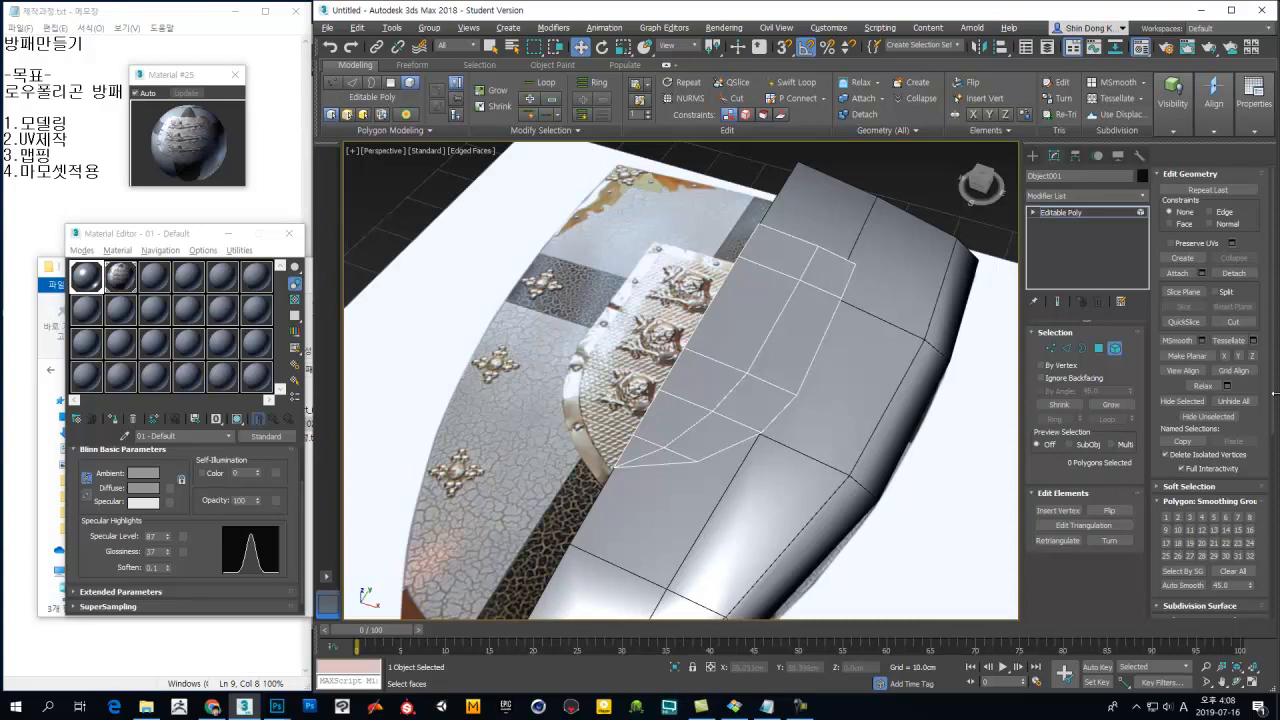
{"action": "left_click", "coordinate": [1115, 348]}
Step: Mirror the remaining half emblem across the X axis with a new Symmetry modifier
{"action": "left_click", "coordinate": [1143, 195]}
{"action": "key", "text": "s"}
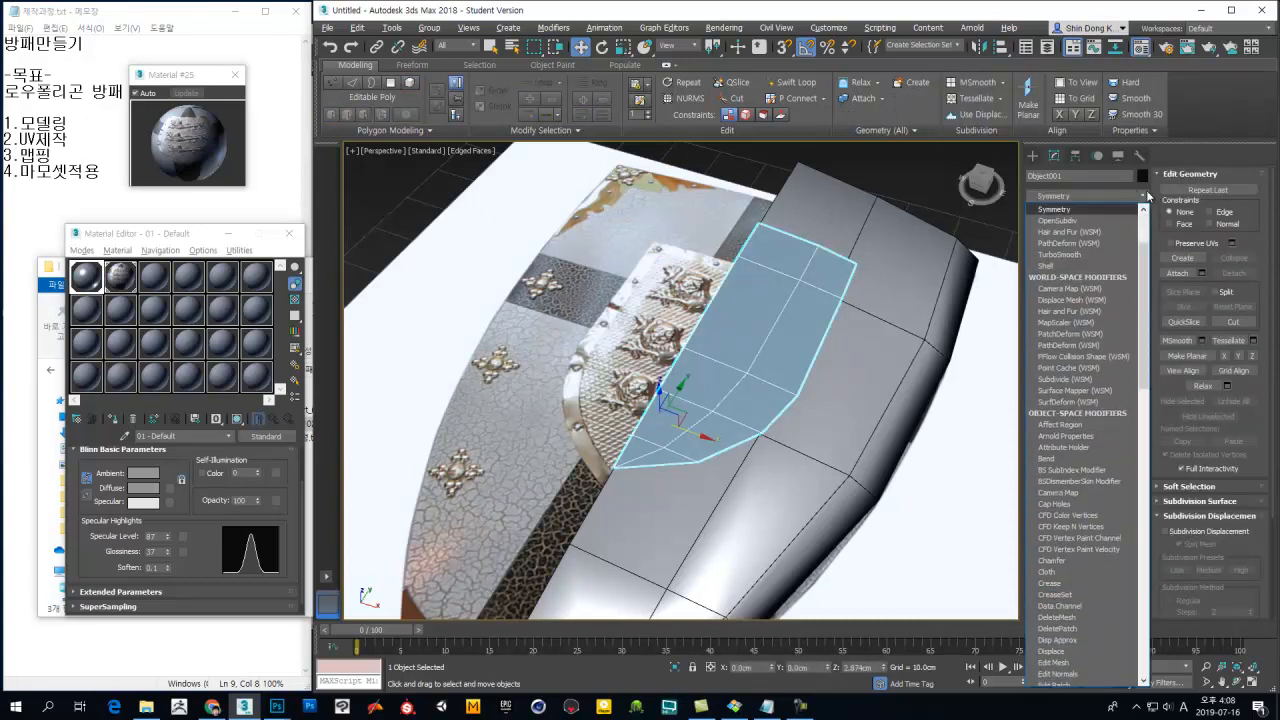
{"action": "key", "text": "Return"}
Step: Convert the mirrored emblem to an Editable Mesh and from that to an Editable Poly
{"action": "right_click", "coordinate": [745, 312]}
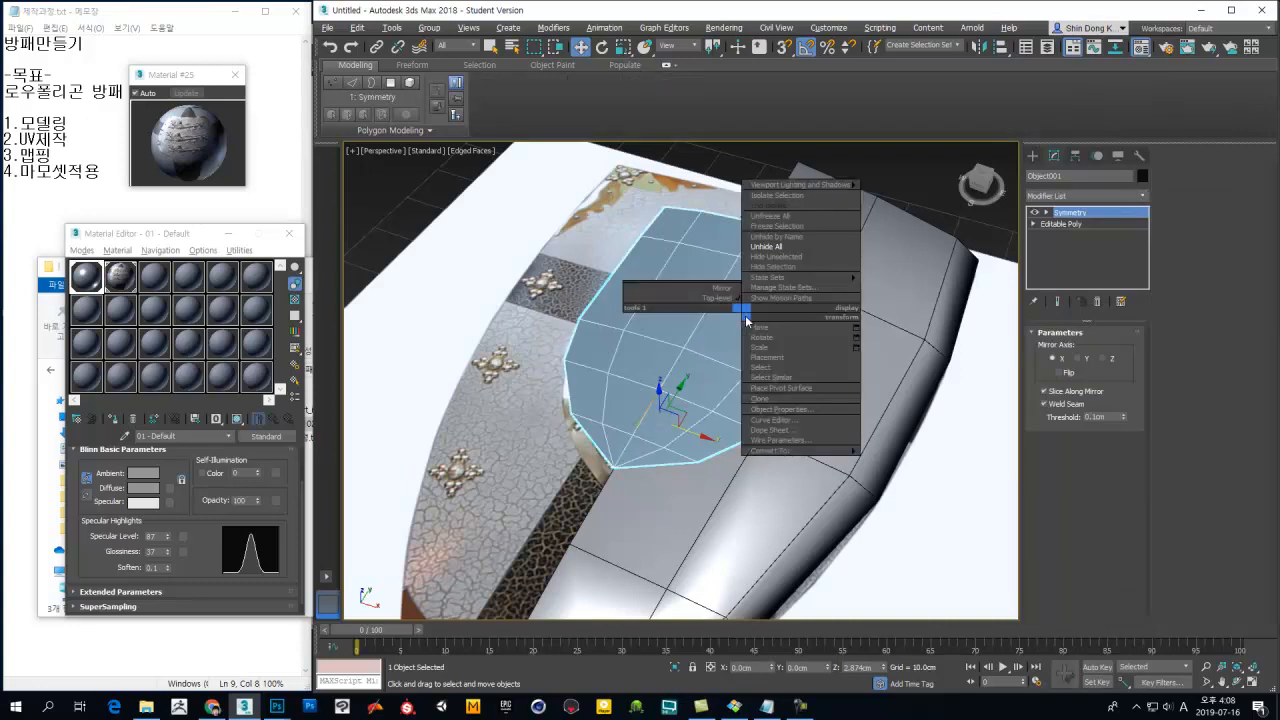
{"action": "mouse_move", "coordinate": [829, 451]}
{"action": "left_click", "coordinate": [893, 452]}
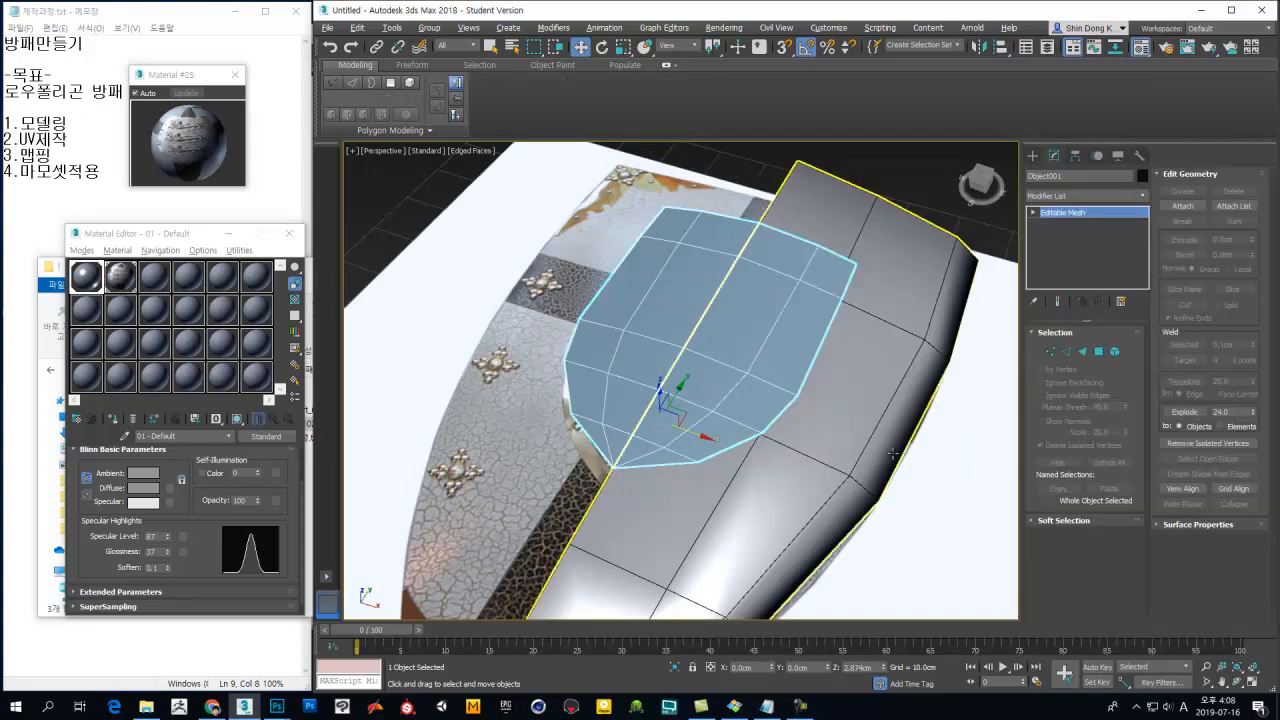
{"action": "right_click", "coordinate": [746, 330]}
{"action": "mouse_move", "coordinate": [840, 467]}
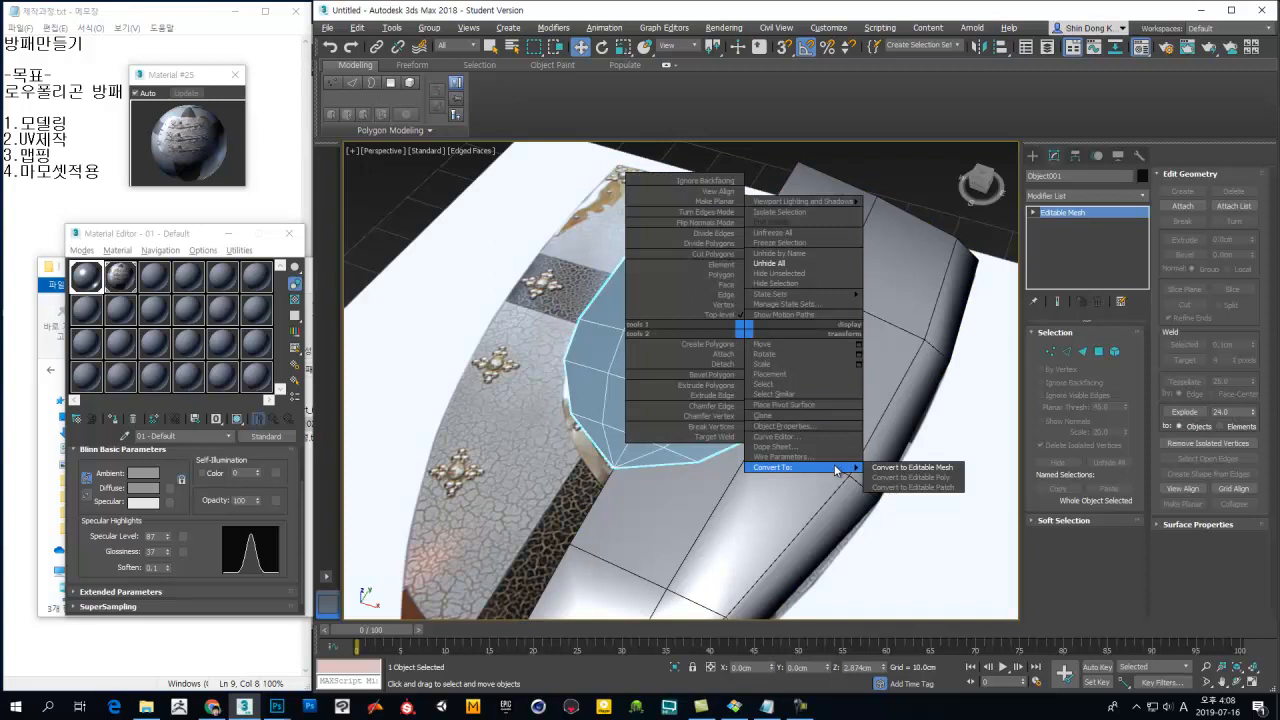
{"action": "left_click", "coordinate": [905, 476]}
Step: Attach the mirrored emblem to the half shield body so both form one Editable Poly
{"action": "scroll", "coordinate": [746, 345], "scroll_direction": "down", "scroll_amount": 5}
{"action": "middle_click_drag", "start_coordinate": [746, 345], "coordinate": [718, 397], "text": "alt"}
{"action": "left_click", "coordinate": [754, 396]}
{"action": "left_click", "coordinate": [708, 349]}
{"action": "left_click", "coordinate": [775, 420]}
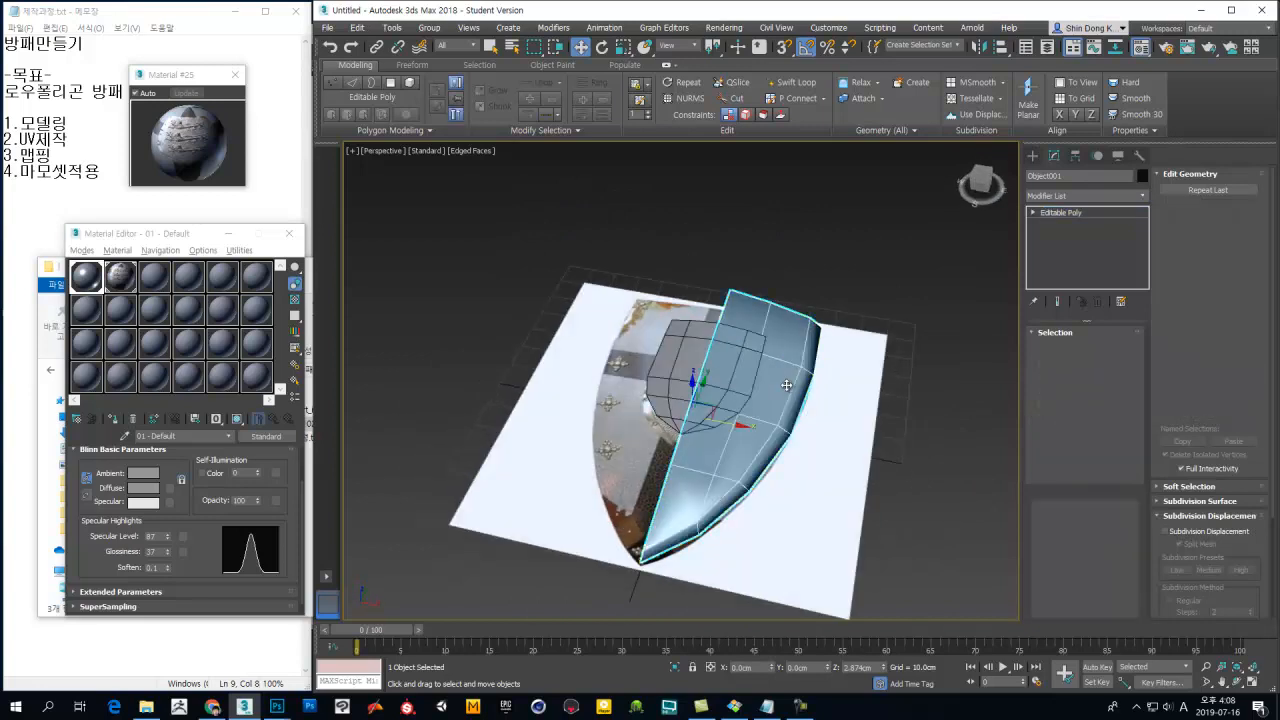
{"action": "left_click", "coordinate": [1178, 273]}
{"action": "middle_click_drag", "start_coordinate": [775, 366], "coordinate": [809, 377], "text": "alt"}
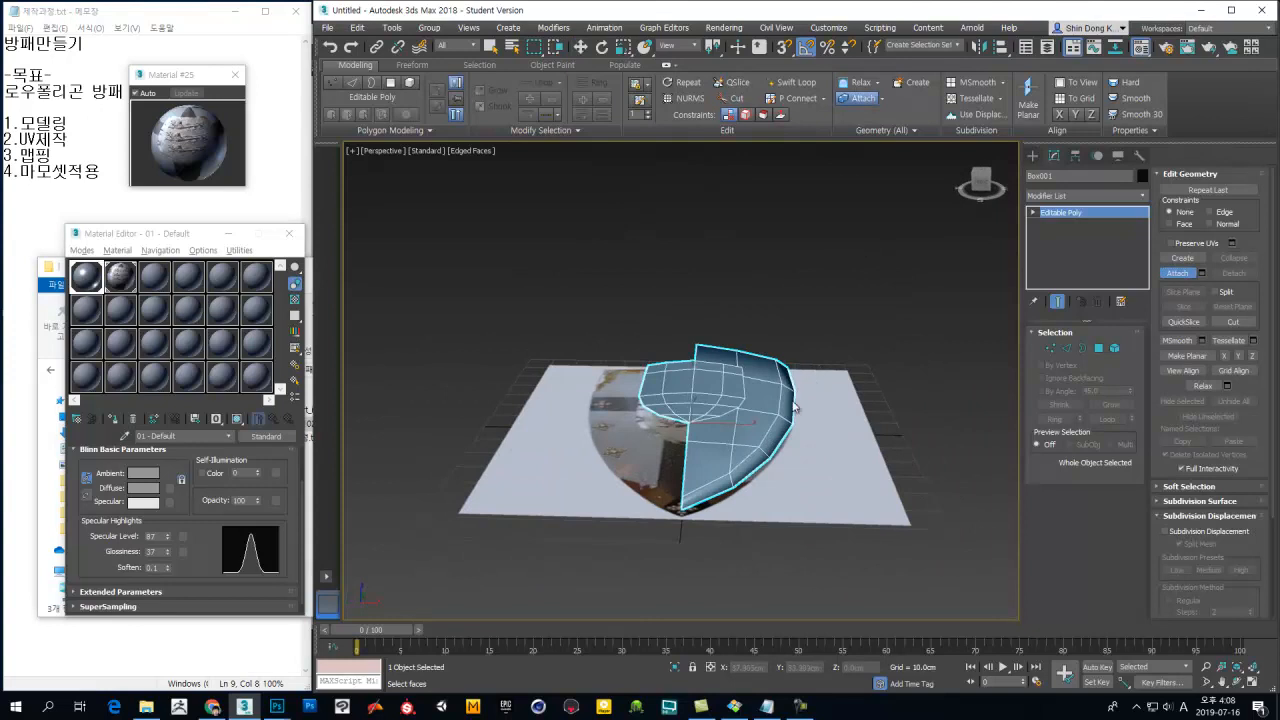
{"action": "right_click", "coordinate": [809, 377]}
Step: Inspect the attached emblem element's fit against the shield body from the front, side and low angles
{"action": "scroll", "coordinate": [702, 383], "scroll_direction": "up", "scroll_amount": 5}
{"action": "middle_click_drag", "start_coordinate": [702, 383], "coordinate": [755, 386], "text": "alt"}
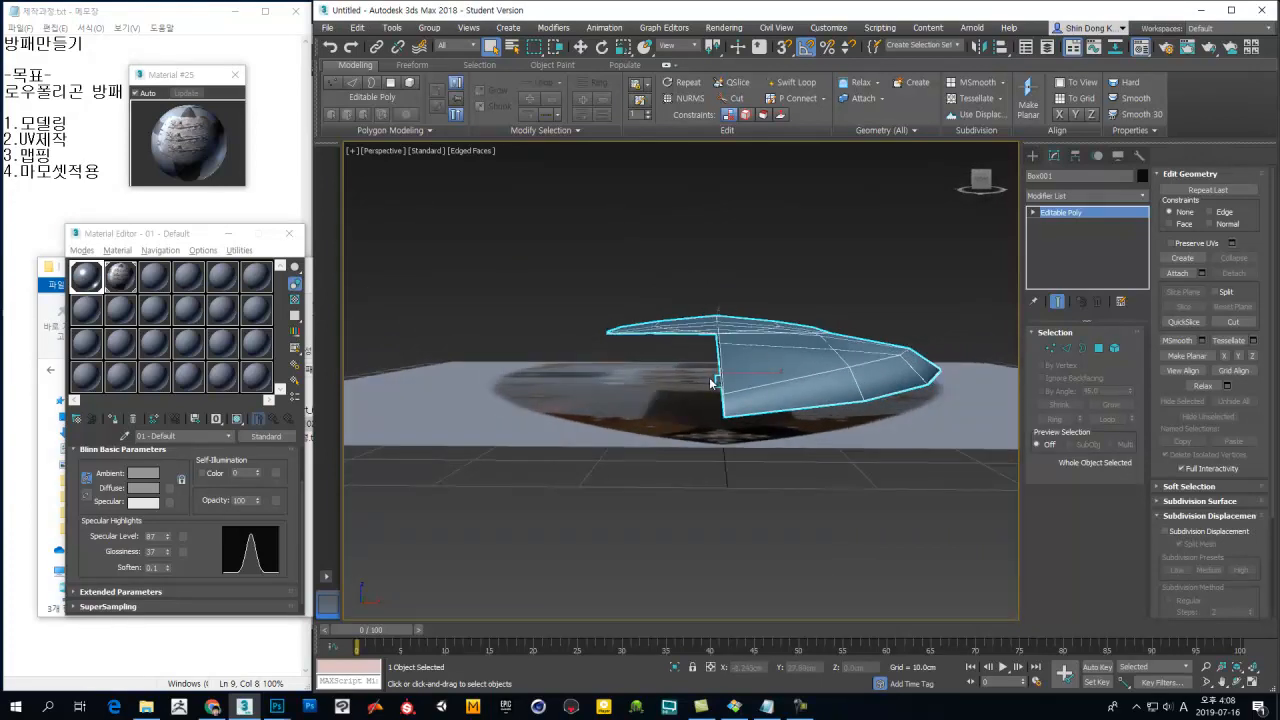
{"action": "middle_click_drag", "start_coordinate": [666, 326], "coordinate": [651, 375], "text": "alt"}
{"action": "mouse_move", "coordinate": [746, 292]}
{"action": "middle_mouse_down", "text": "alt"}
{"action": "mouse_move", "coordinate": [746, 331]}
{"action": "mouse_move", "coordinate": [740, 310]}
{"action": "middle_mouse_up", "text": "alt"}
{"action": "key", "text": "5"}
{"action": "left_click", "coordinate": [740, 310]}
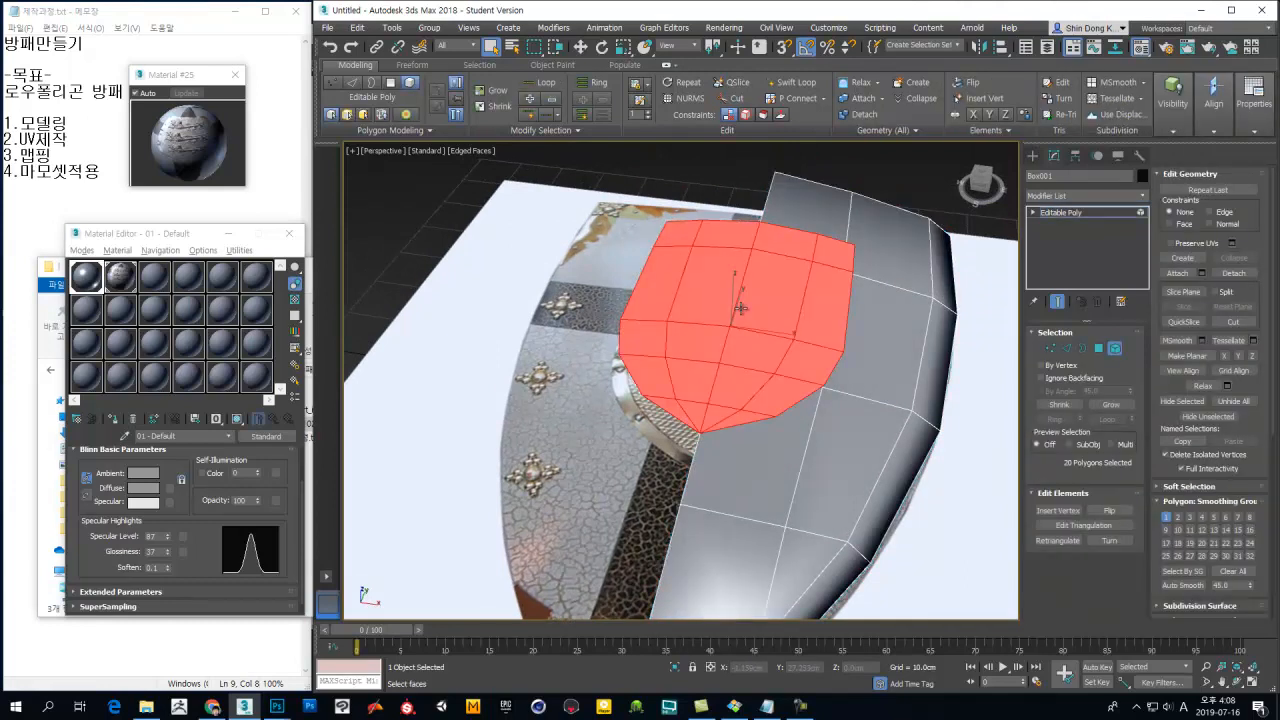
{"action": "middle_click_drag", "start_coordinate": [842, 289], "coordinate": [904, 414], "text": "alt"}
{"action": "middle_click_drag", "start_coordinate": [737, 410], "coordinate": [766, 371], "text": "alt"}
{"action": "middle_click_drag", "start_coordinate": [669, 337], "coordinate": [629, 283], "text": "alt"}
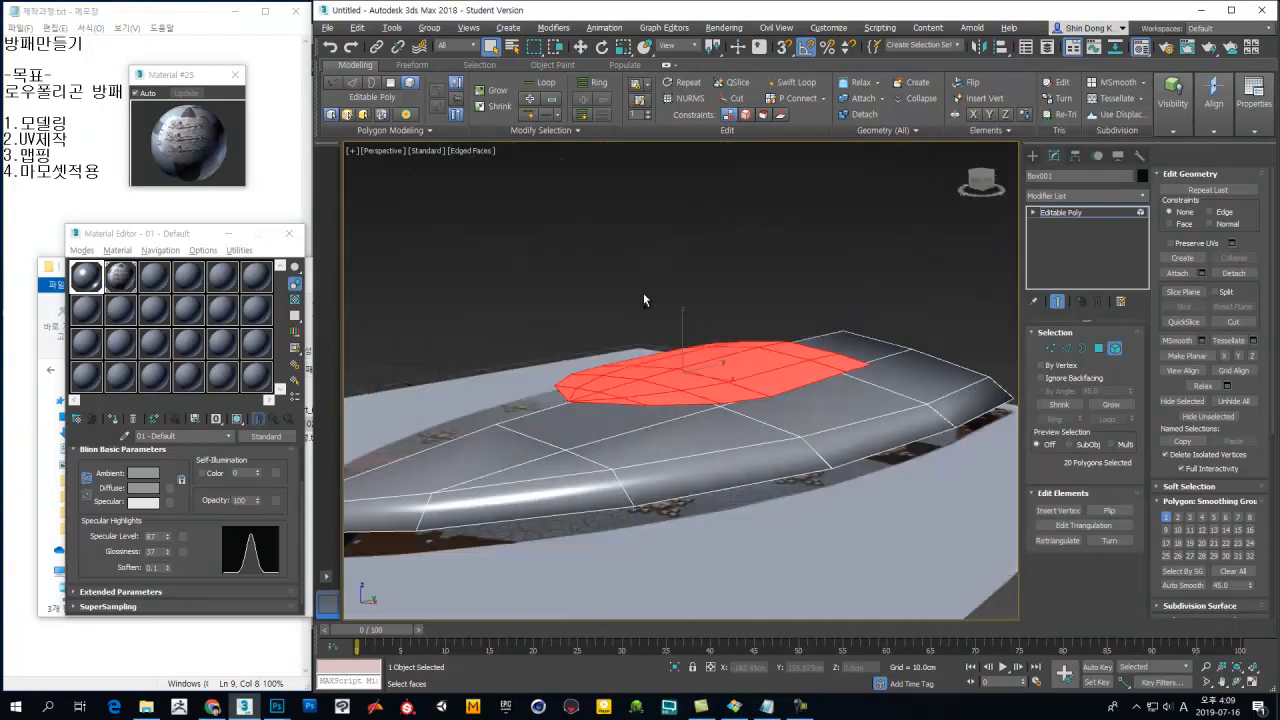
{"action": "scroll", "coordinate": [739, 411], "scroll_direction": "down", "scroll_amount": 5}
{"action": "middle_click_drag", "start_coordinate": [739, 415], "coordinate": [752, 380], "text": "alt"}
{"action": "left_click", "coordinate": [789, 384]}
{"action": "left_click", "coordinate": [798, 408]}
{"action": "left_click", "coordinate": [1116, 349]}
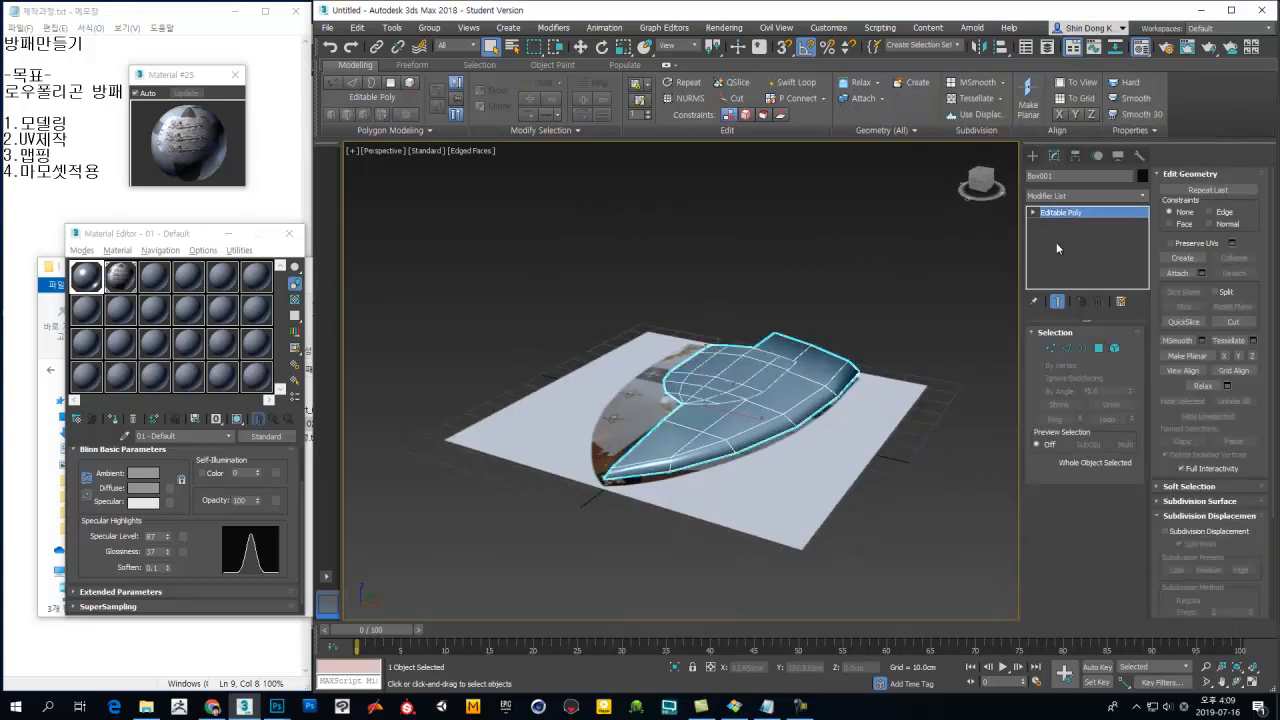
Step: Add an Unwrap UVW modifier to the shield and open its UV editor
{"action": "left_click", "coordinate": [1143, 197]}
{"action": "left_click_drag", "start_coordinate": [1143, 260], "coordinate": [1137, 570]}
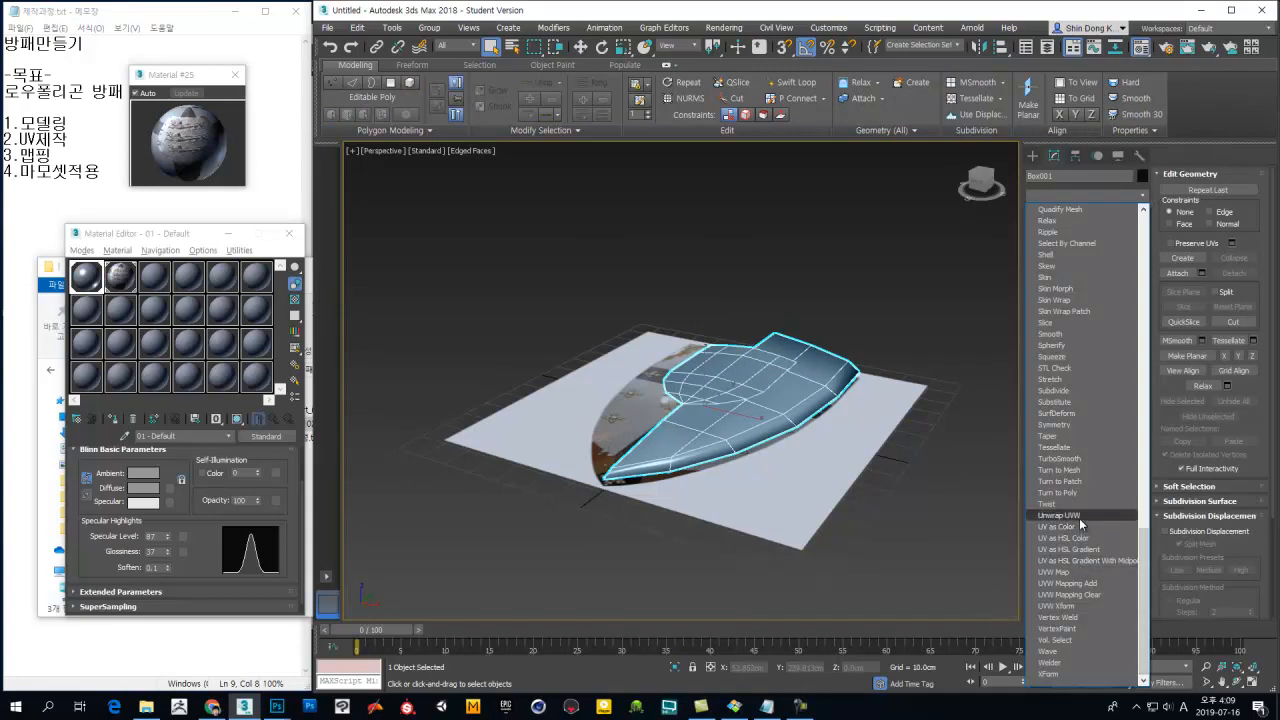
{"action": "left_click", "coordinate": [907, 485]}
{"action": "middle_click_drag", "start_coordinate": [872, 463], "coordinate": [765, 410], "text": "alt"}
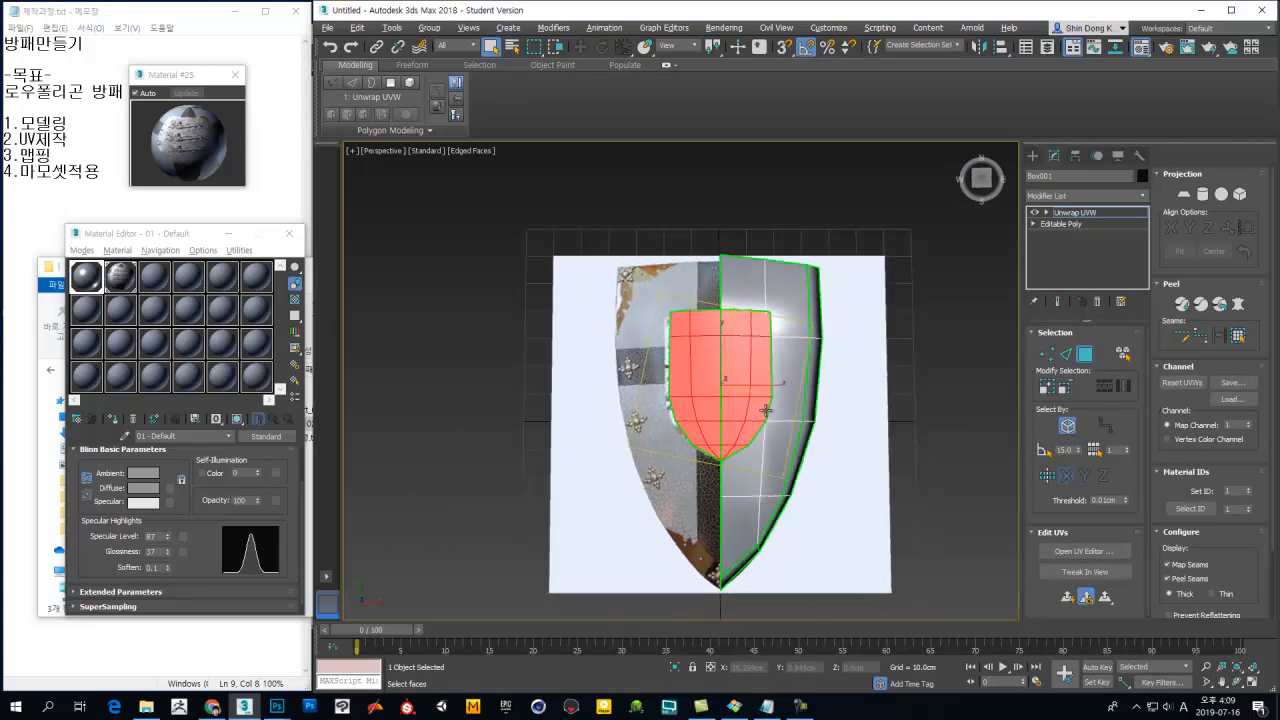
{"action": "left_click", "coordinate": [1080, 551]}
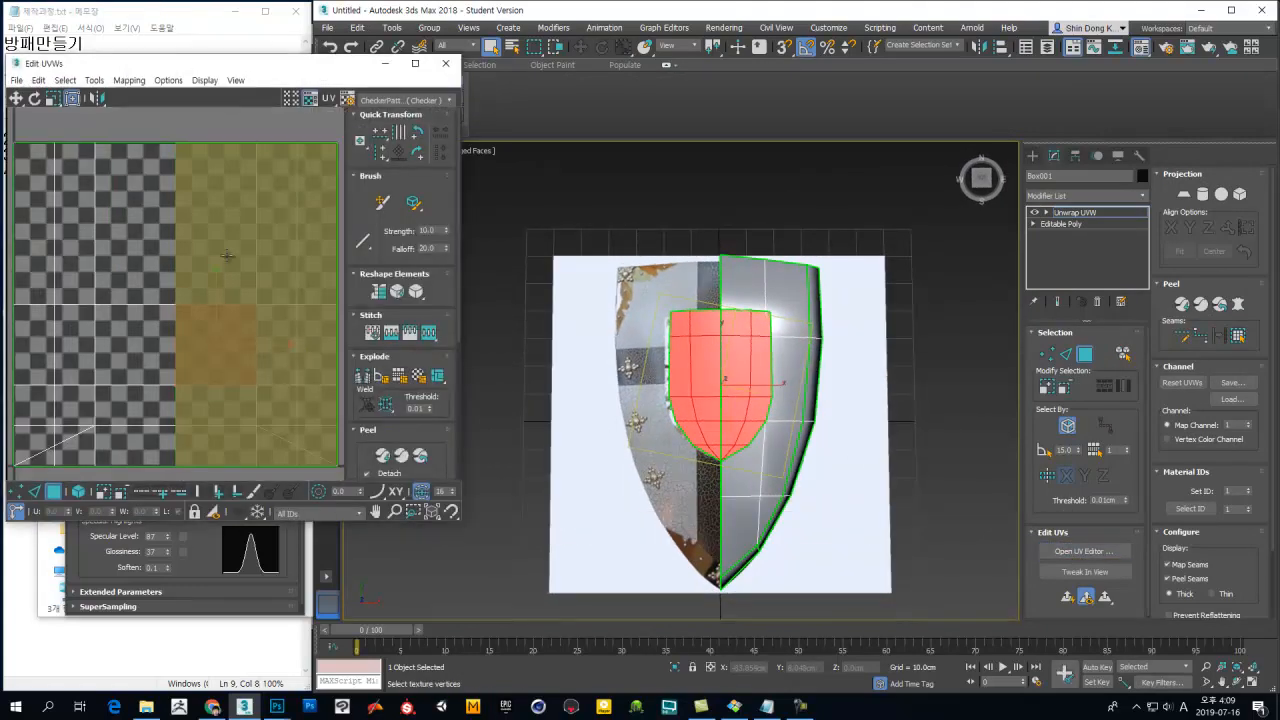
Step: Apply a planar projection aligned to Z to all of the shield's polygons
{"action": "scroll", "coordinate": [234, 292], "scroll_direction": "down", "scroll_amount": 5}
{"action": "middle_click_drag", "start_coordinate": [237, 351], "coordinate": [236, 318]}
{"action": "scroll", "coordinate": [237, 322], "scroll_direction": "up", "scroll_amount": 3}
{"action": "middle_click_drag", "start_coordinate": [236, 240], "coordinate": [256, 374]}
{"action": "middle_click_drag", "start_coordinate": [237, 317], "coordinate": [218, 284], "text": "ctrl+alt"}
{"action": "mouse_move", "coordinate": [296, 159]}
{"action": "middle_mouse_down"}
{"action": "mouse_move", "coordinate": [275, 166]}
{"action": "mouse_move", "coordinate": [285, 169]}
{"action": "middle_mouse_up"}
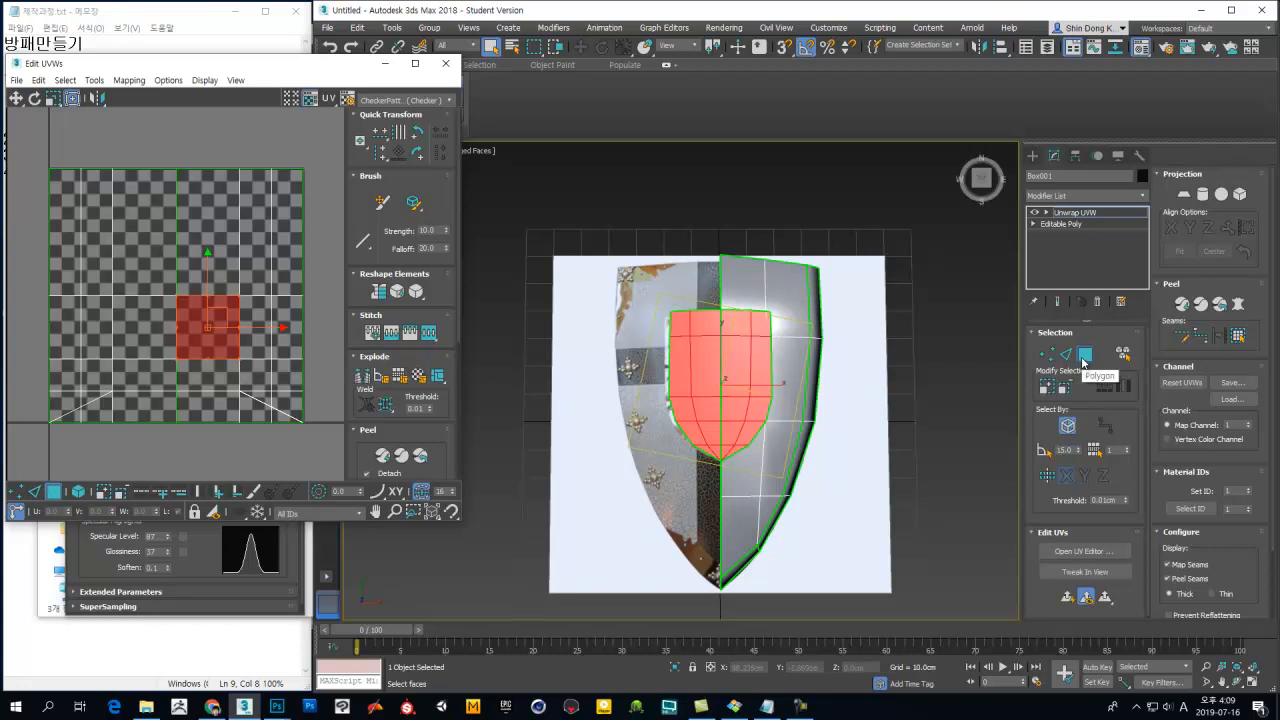
{"action": "key", "text": "ctrl+a"}
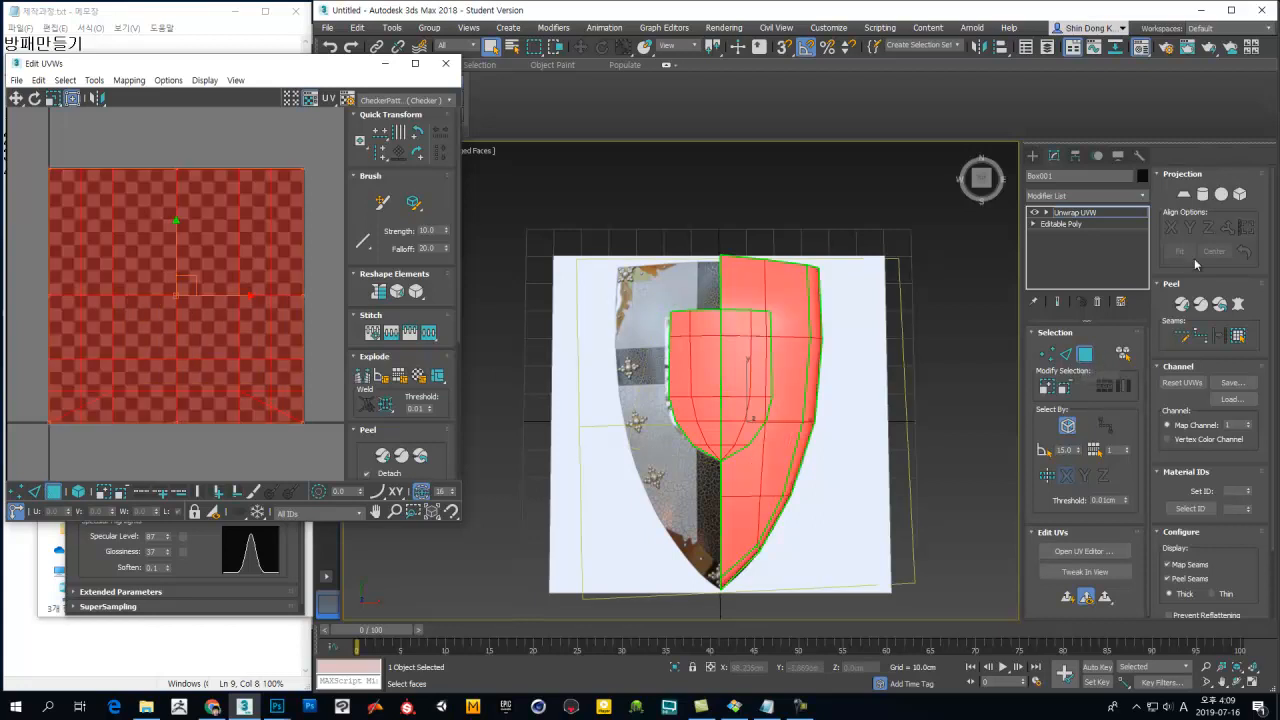
{"action": "left_click", "coordinate": [1184, 200]}
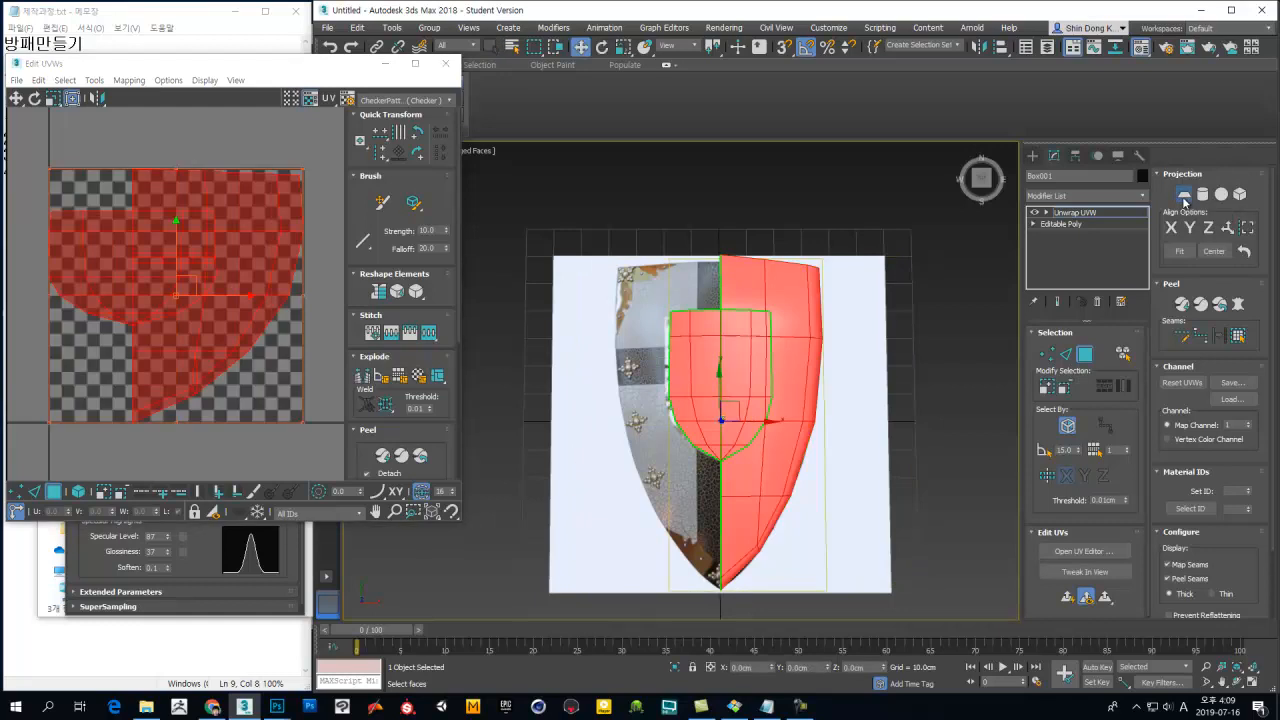
{"action": "left_click", "coordinate": [1207, 228]}
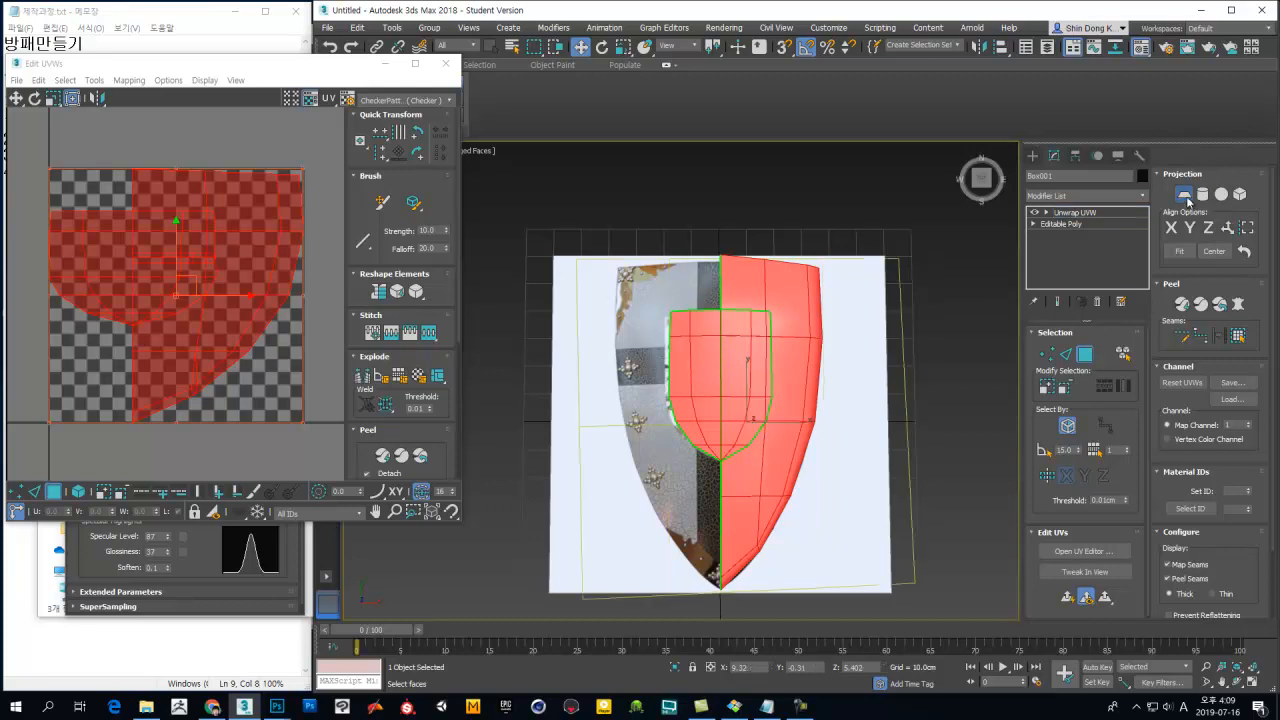
{"action": "left_click", "coordinate": [1184, 195]}
{"action": "scroll", "coordinate": [280, 385], "scroll_direction": "down", "scroll_amount": 4}
{"action": "left_click", "coordinate": [305, 397]}
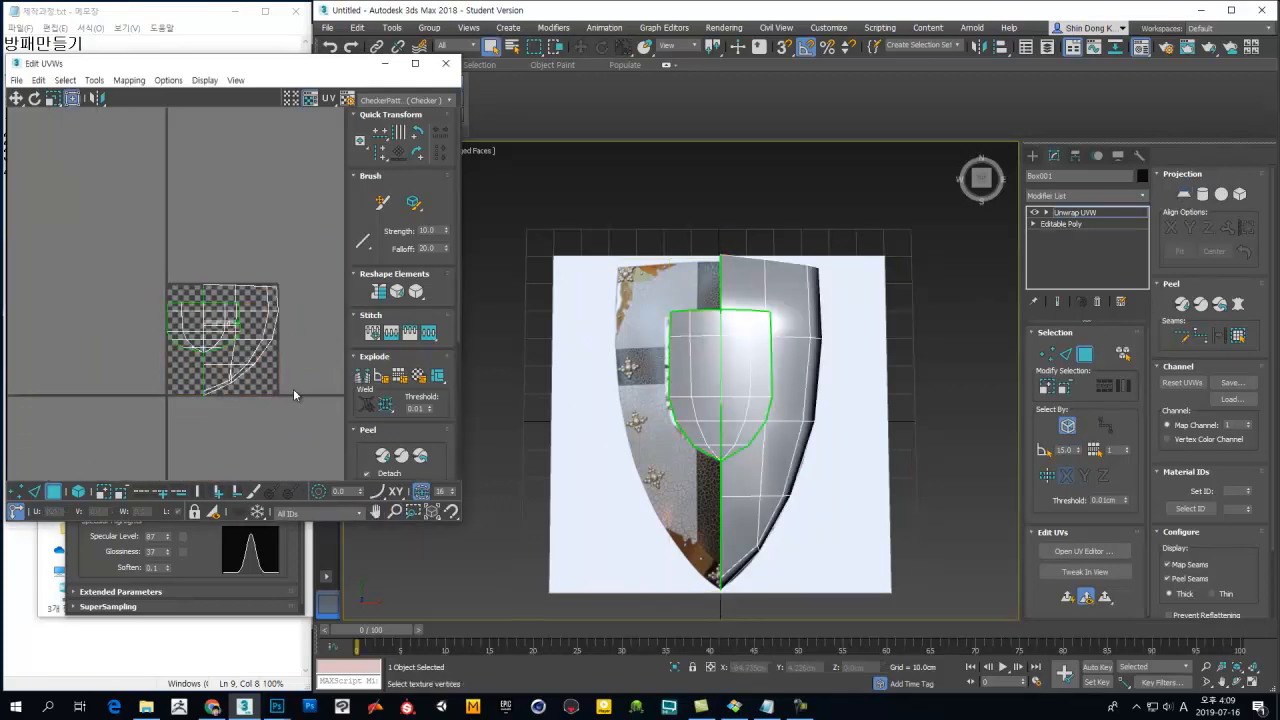
Step: Enable UV element selection and move the emblem, shield body and handle islands apart from each other
{"action": "left_click", "coordinate": [193, 321]}
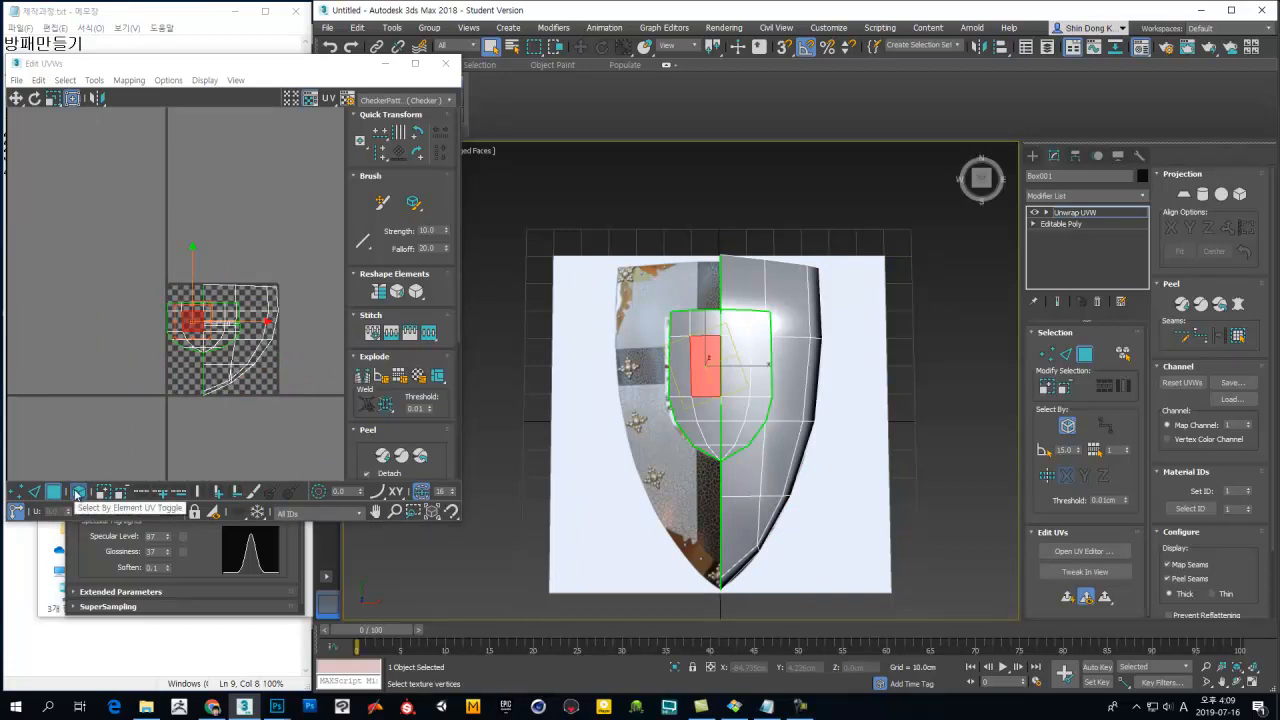
{"action": "left_click", "coordinate": [78, 491]}
{"action": "left_click", "coordinate": [210, 322]}
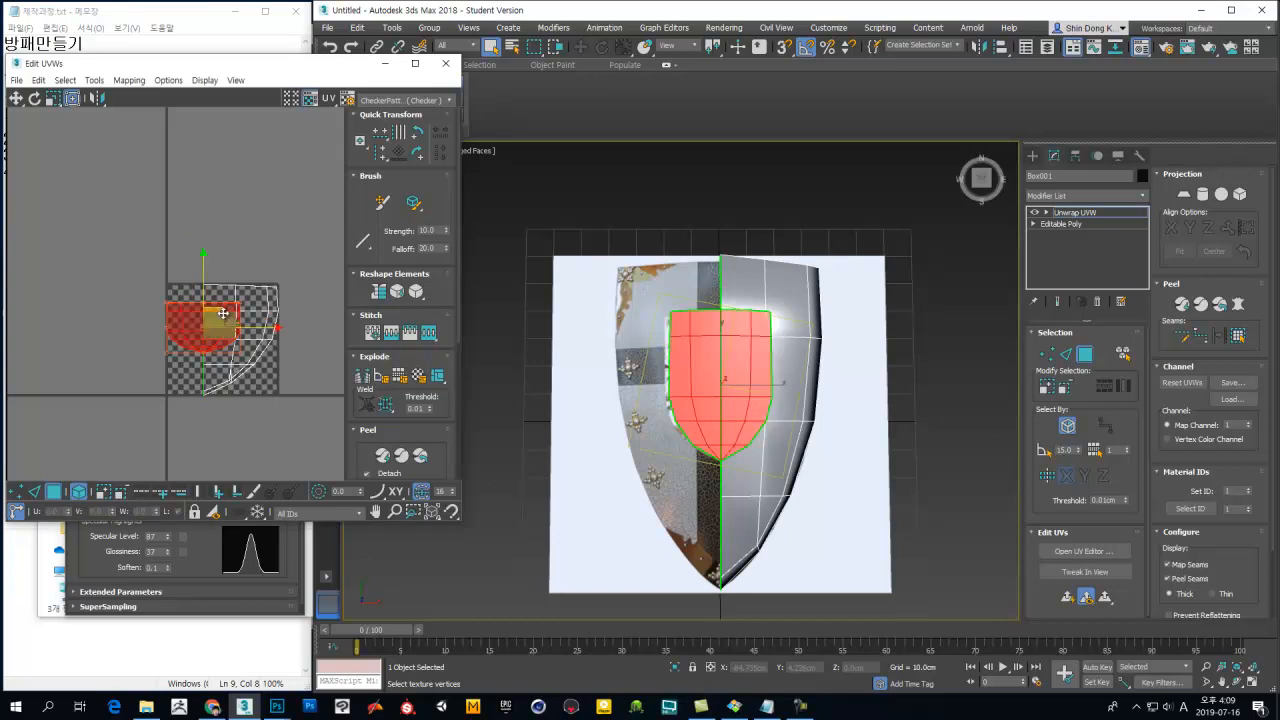
{"action": "left_click_drag", "start_coordinate": [224, 314], "coordinate": [164, 334]}
{"action": "left_click", "coordinate": [258, 338]}
{"action": "left_click_drag", "start_coordinate": [264, 342], "coordinate": [240, 382]}
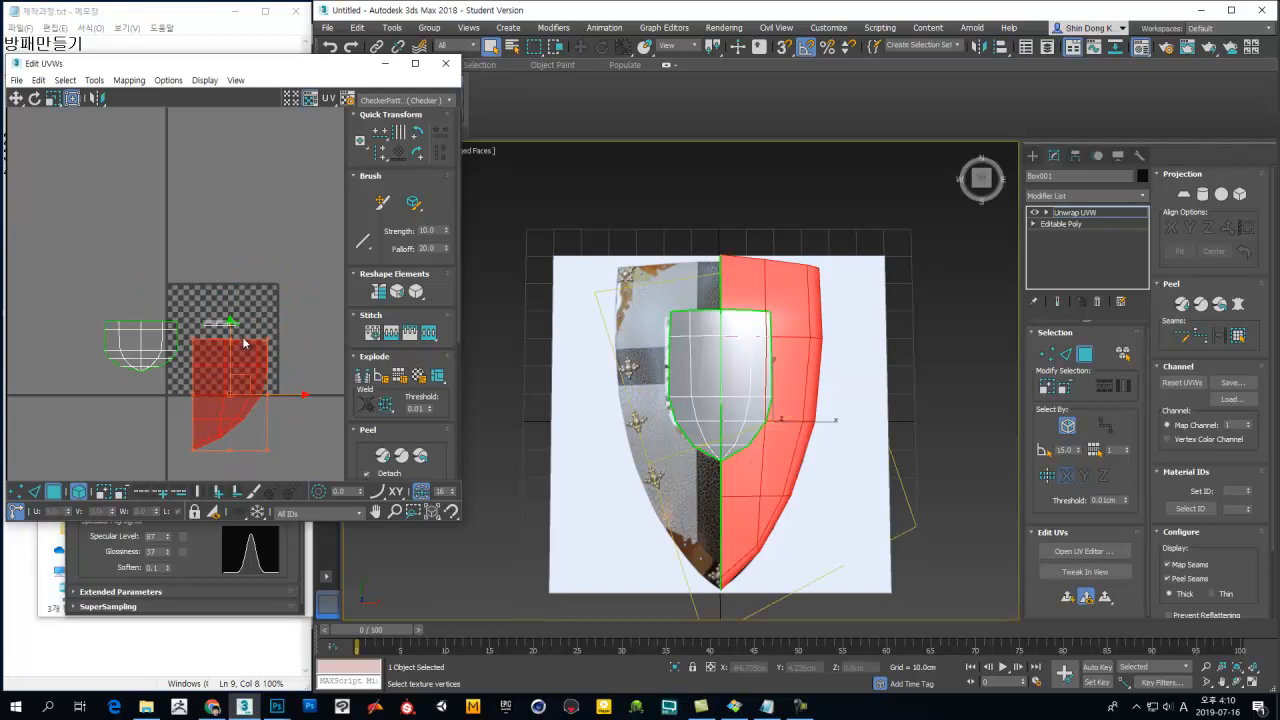
{"action": "left_click", "coordinate": [235, 323]}
{"action": "left_click_drag", "start_coordinate": [238, 308], "coordinate": [301, 323]}
Step: Break the handle's UVs along the lengthwise edge loop on its side, with the shortcut override on and the UV editor moved aside
{"action": "middle_click_drag", "start_coordinate": [767, 482], "coordinate": [814, 406]}
{"action": "scroll", "coordinate": [770, 353], "scroll_direction": "up", "scroll_amount": 6}
{"action": "scroll", "coordinate": [770, 353], "scroll_direction": "up", "scroll_amount": 2}
{"action": "middle_click_drag", "start_coordinate": [770, 353], "coordinate": [740, 459], "text": "alt"}
{"action": "scroll", "coordinate": [774, 497], "scroll_direction": "down", "scroll_amount": 8}
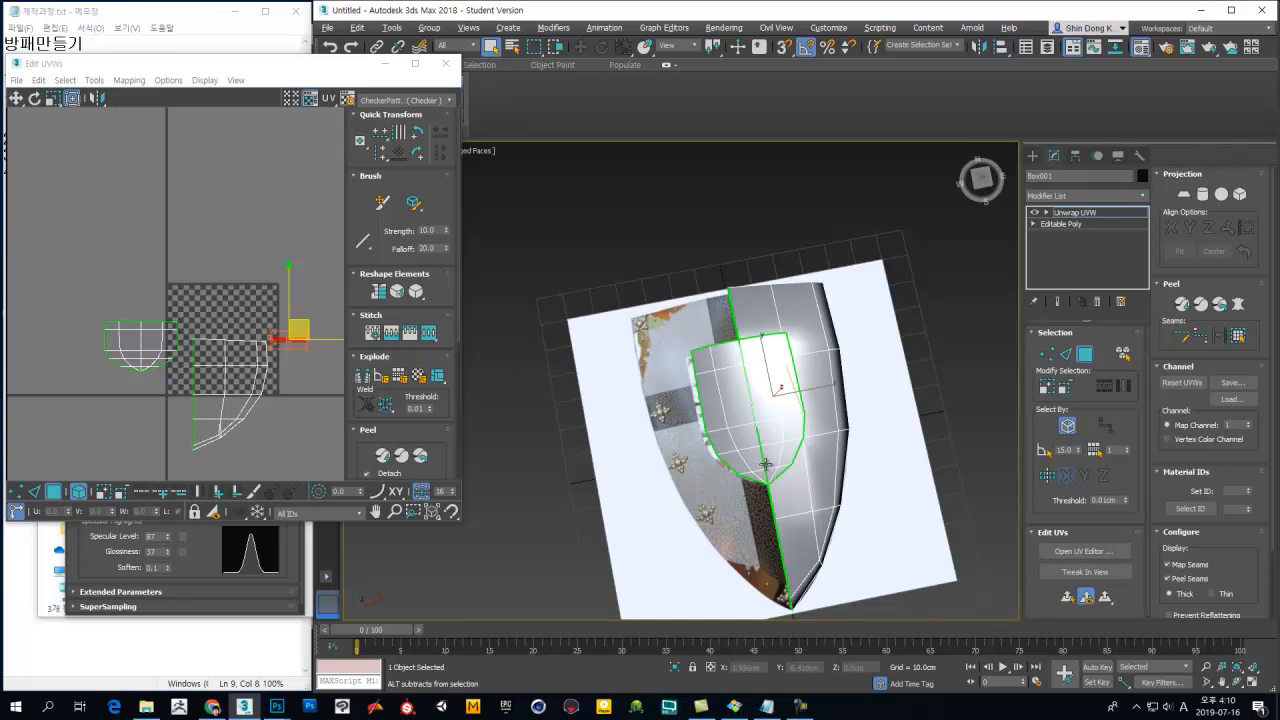
{"action": "key", "text": "z"}
{"action": "middle_click_drag", "start_coordinate": [754, 426], "coordinate": [825, 389]}
{"action": "middle_click_drag", "start_coordinate": [760, 449], "coordinate": [757, 388], "text": "alt"}
{"action": "scroll", "coordinate": [757, 388], "scroll_direction": "up", "scroll_amount": 4}
{"action": "middle_click_drag", "start_coordinate": [760, 446], "coordinate": [808, 457], "text": "alt"}
{"action": "key", "text": "2"}
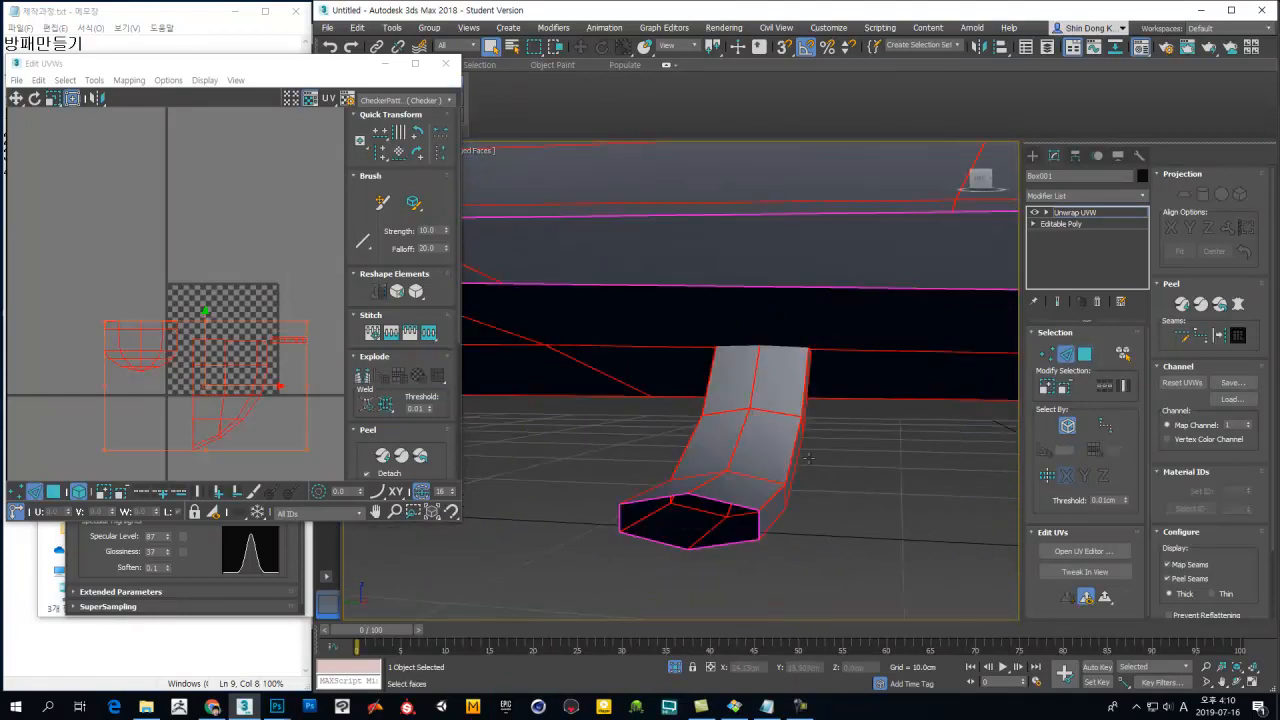
{"action": "left_click", "coordinate": [740, 435]}
{"action": "middle_click_drag", "start_coordinate": [740, 435], "coordinate": [778, 478], "text": "alt"}
{"action": "left_click", "coordinate": [784, 470]}
{"action": "left_click", "coordinate": [803, 480]}
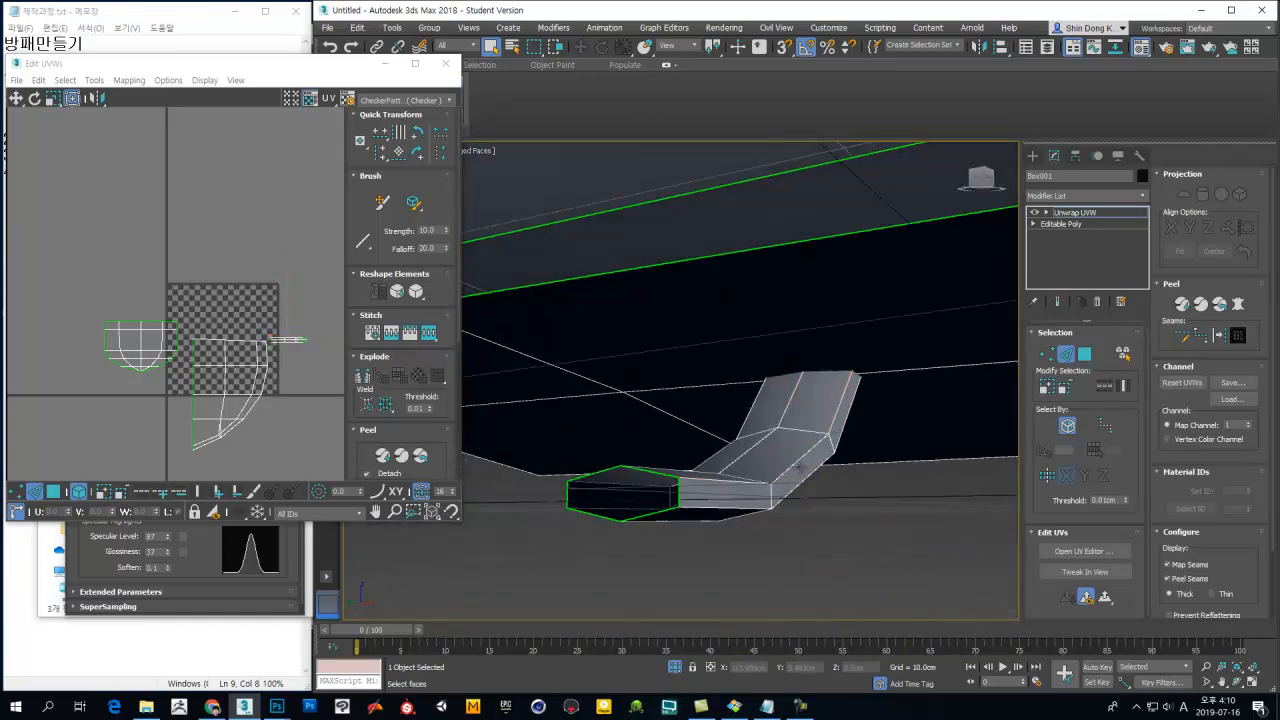
{"action": "double_click", "coordinate": [798, 463]}
{"action": "middle_click_drag", "start_coordinate": [316, 398], "coordinate": [314, 438]}
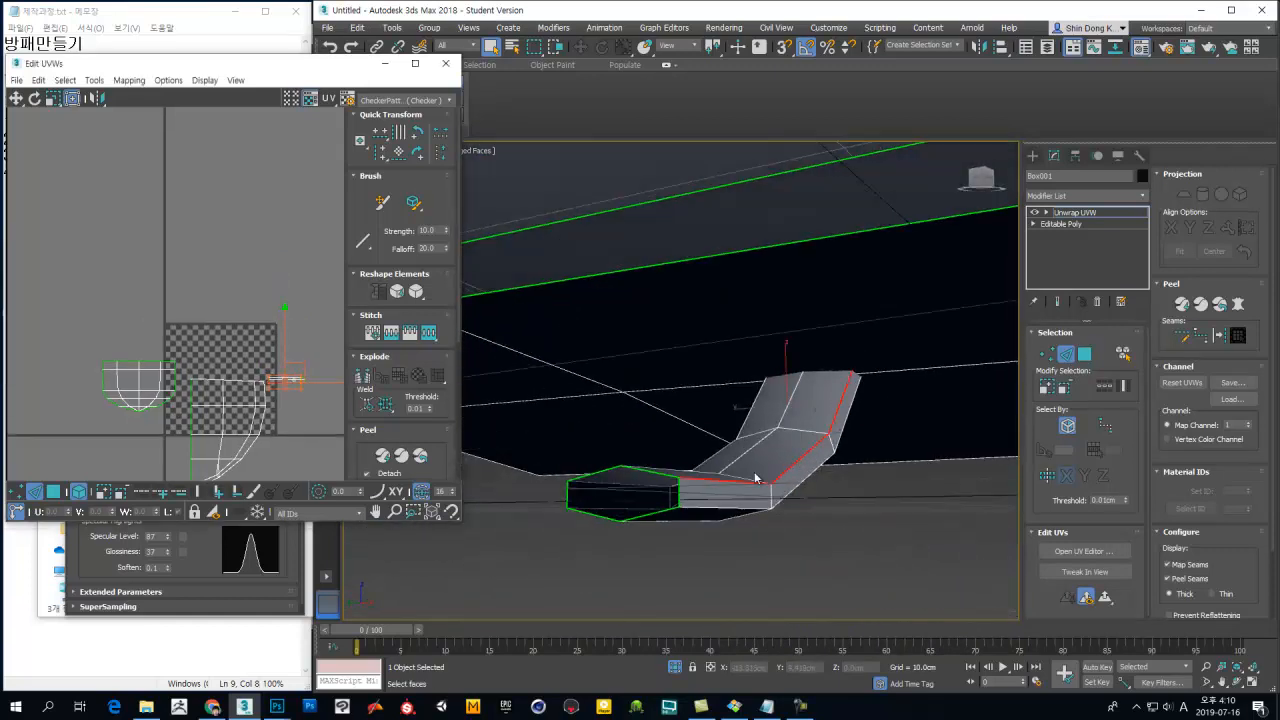
{"action": "left_click", "coordinate": [760, 48]}
{"action": "left_click_drag", "start_coordinate": [250, 67], "coordinate": [413, 133]}
{"action": "key", "text": "ctrl+b"}
{"action": "middle_click_drag", "start_coordinate": [455, 450], "coordinate": [442, 378]}
{"action": "middle_click_drag", "start_coordinate": [828, 454], "coordinate": [853, 462]}
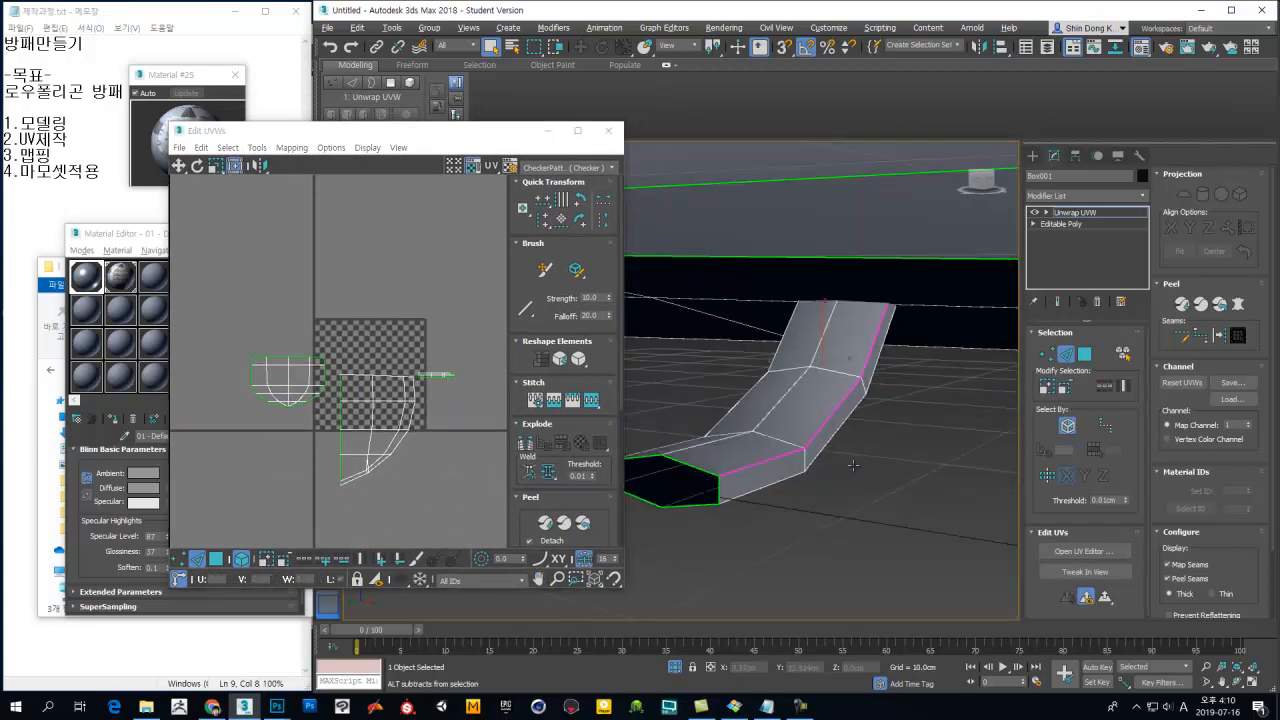
Step: Straighten the handle's UV island into a rectangular grid with Straighten Selection
{"action": "middle_click_drag", "start_coordinate": [473, 382], "coordinate": [530, 382]}
{"action": "scroll", "coordinate": [433, 392], "scroll_direction": "up", "scroll_amount": 7}
{"action": "middle_click_drag", "start_coordinate": [333, 426], "coordinate": [350, 369]}
{"action": "scroll", "coordinate": [350, 362], "scroll_direction": "down", "scroll_amount": 2}
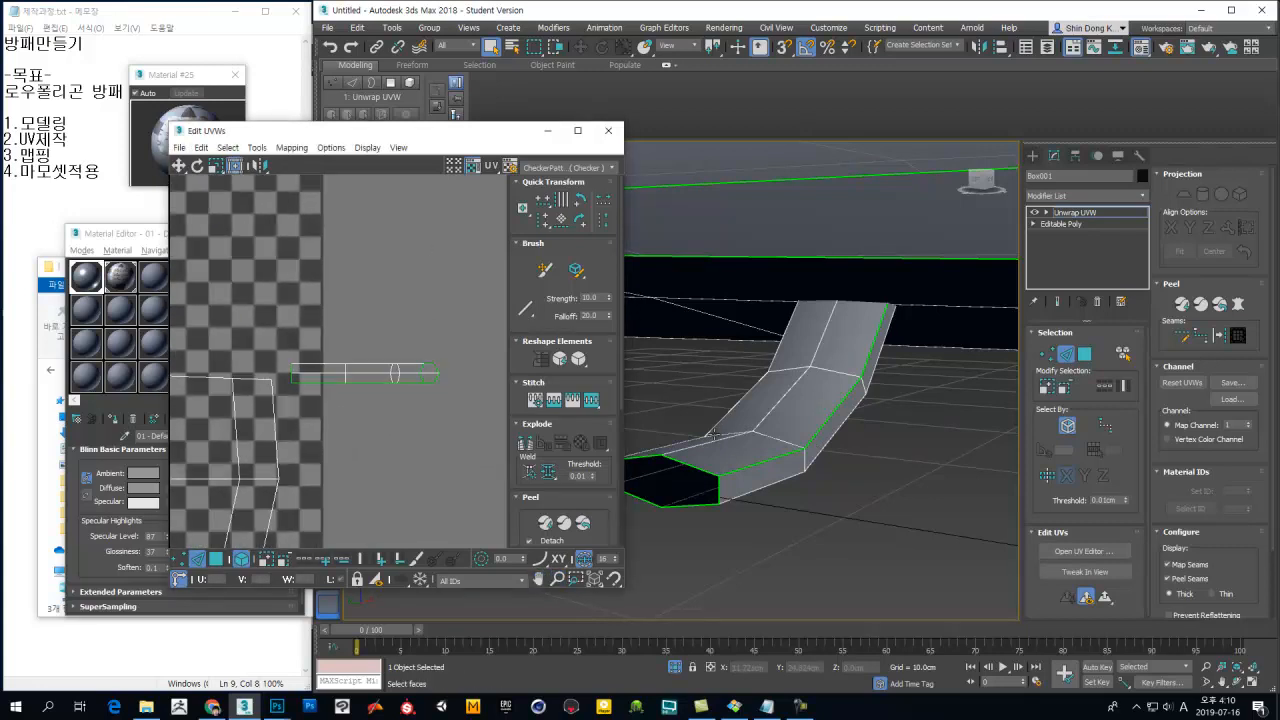
{"action": "middle_click_drag", "start_coordinate": [387, 433], "coordinate": [385, 463]}
{"action": "key", "text": "3"}
{"action": "left_click", "coordinate": [388, 408]}
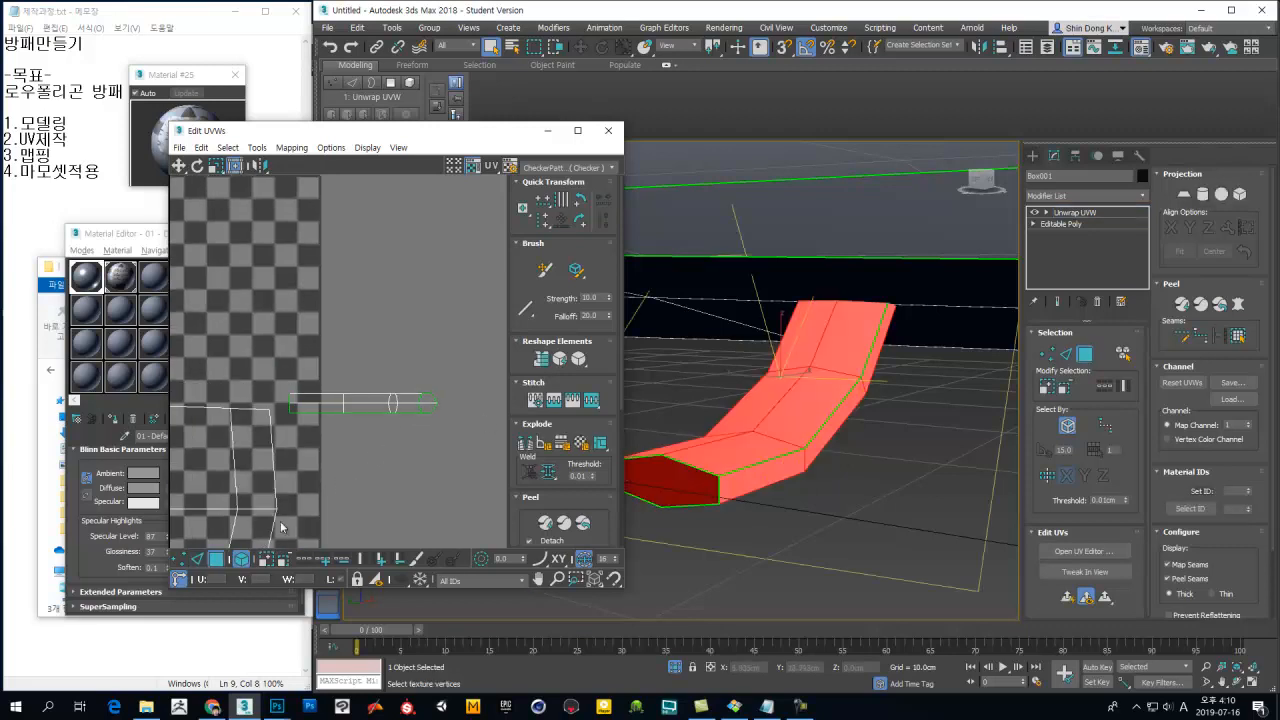
{"action": "left_click", "coordinate": [385, 458]}
{"action": "left_click", "coordinate": [386, 406]}
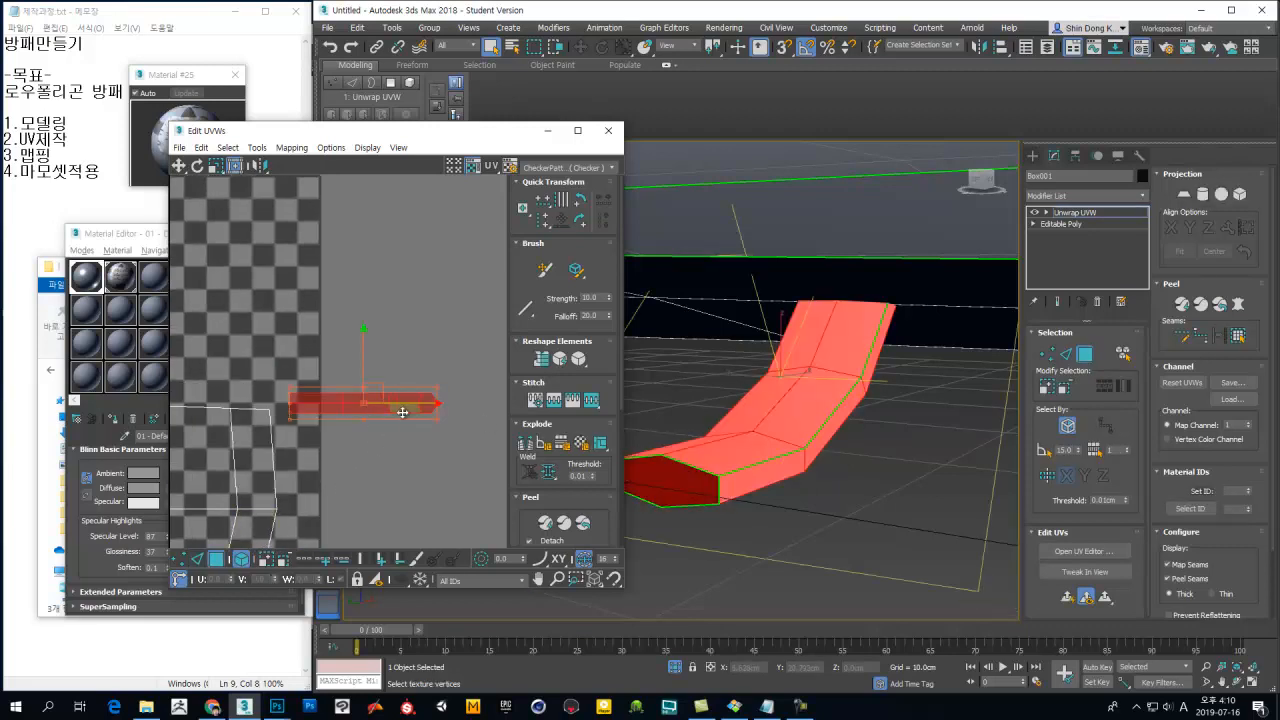
{"action": "middle_click_drag", "start_coordinate": [445, 440], "coordinate": [435, 457]}
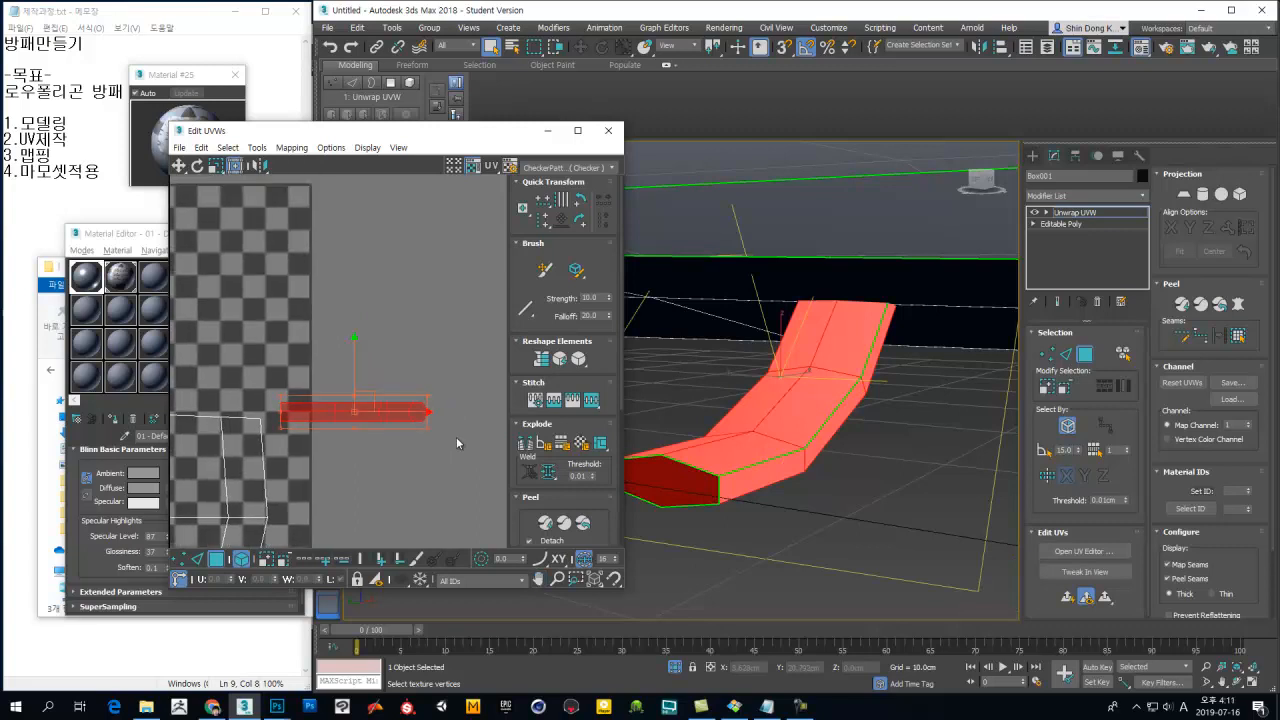
{"action": "left_click", "coordinate": [541, 358]}
{"action": "middle_click_drag", "start_coordinate": [443, 500], "coordinate": [511, 469]}
{"action": "middle_click_drag", "start_coordinate": [392, 432], "coordinate": [303, 483]}
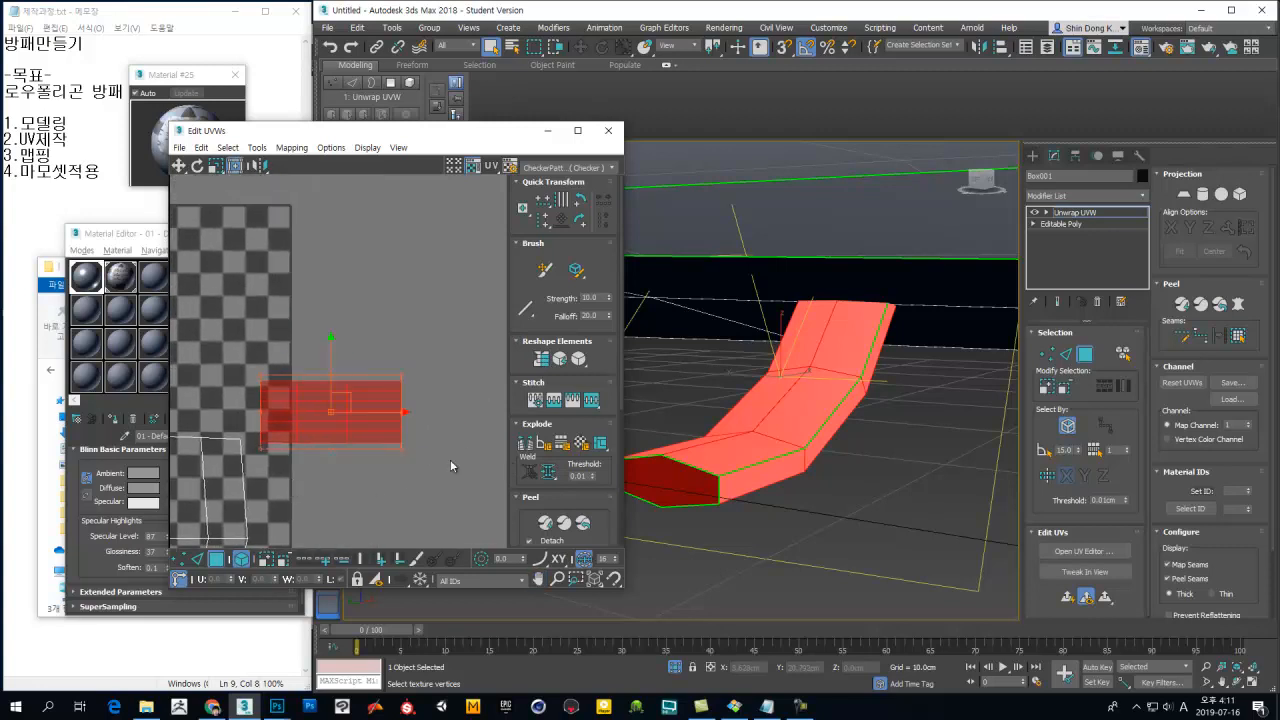
{"action": "scroll", "coordinate": [420, 393], "scroll_direction": "down", "scroll_amount": 6}
{"action": "left_click", "coordinate": [796, 334]}
{"action": "middle_click_drag", "start_coordinate": [796, 334], "coordinate": [808, 346]}
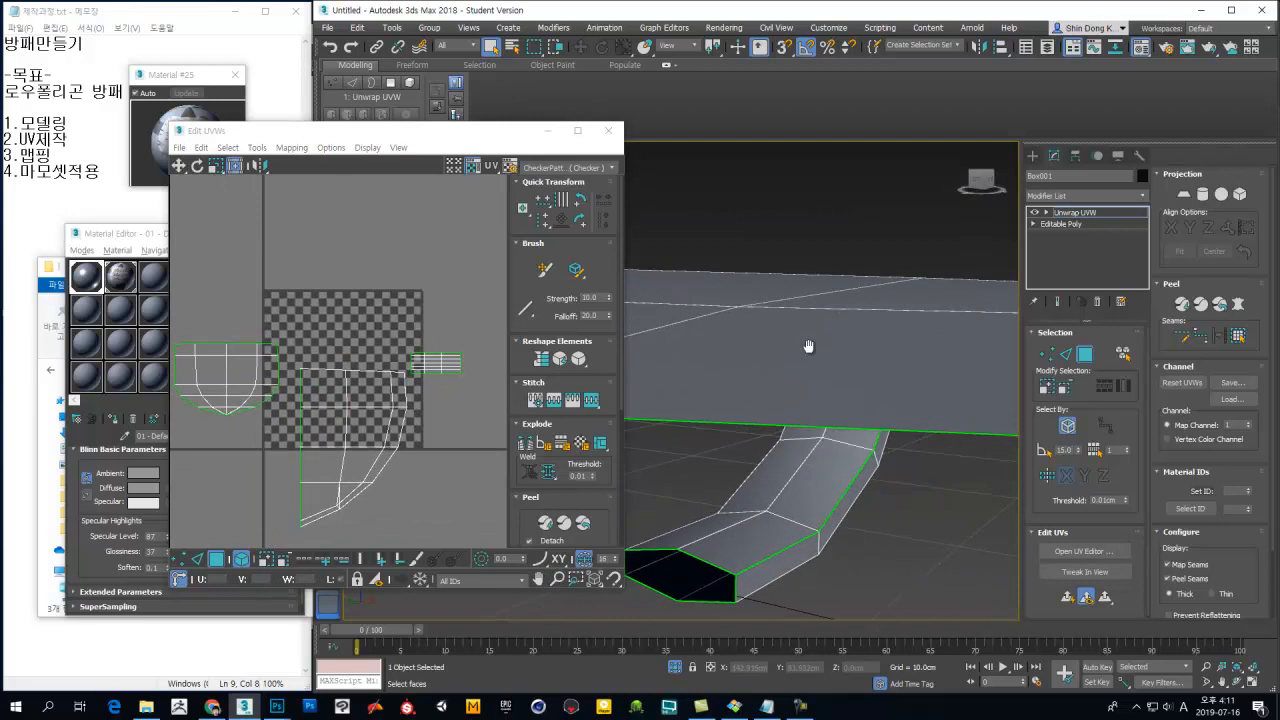
Step: Relax the handle's UV island by polygon angles with 100 iterations, amount 0.1 and stretch 0.0
{"action": "left_click", "coordinate": [427, 362]}
{"action": "left_click_drag", "start_coordinate": [585, 362], "coordinate": [575, 381]}
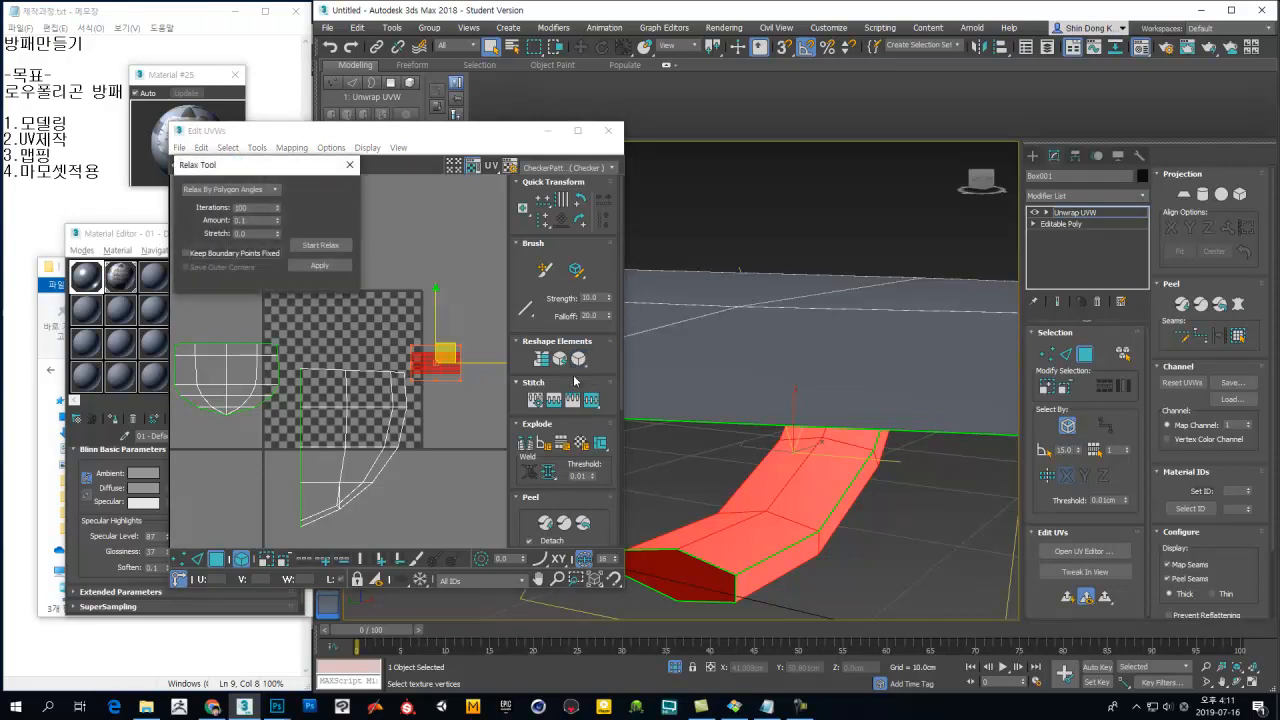
{"action": "left_click_drag", "start_coordinate": [245, 167], "coordinate": [703, 132]}
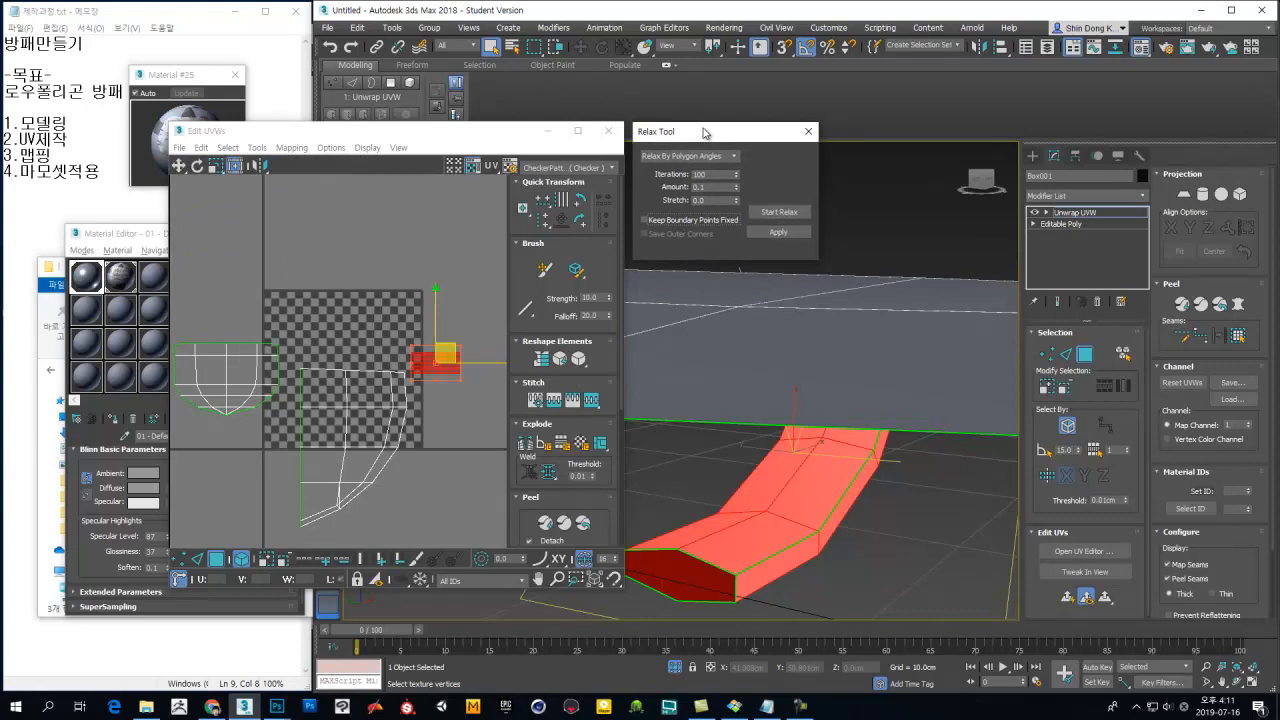
{"action": "left_click", "coordinate": [768, 215]}
{"action": "left_click", "coordinate": [762, 217]}
Step: Compare the relaxed handle UV island with the handle's geometry in shaded and wireframe display
{"action": "left_click", "coordinate": [440, 386]}
{"action": "middle_click_drag", "start_coordinate": [440, 384], "coordinate": [465, 423]}
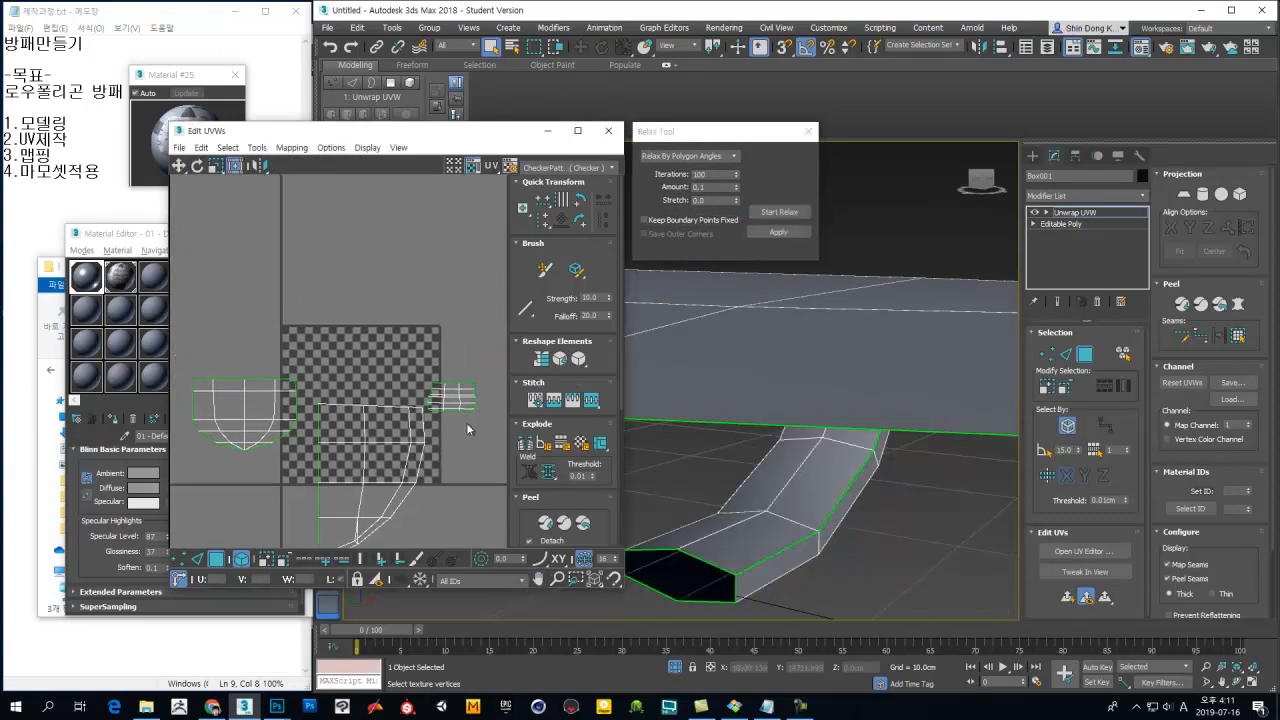
{"action": "scroll", "coordinate": [454, 362], "scroll_direction": "up", "scroll_amount": 5}
{"action": "middle_click_drag", "start_coordinate": [440, 366], "coordinate": [299, 324]}
{"action": "left_click_drag", "start_coordinate": [434, 271], "coordinate": [268, 416]}
{"action": "middle_click_drag", "start_coordinate": [843, 543], "coordinate": [877, 525]}
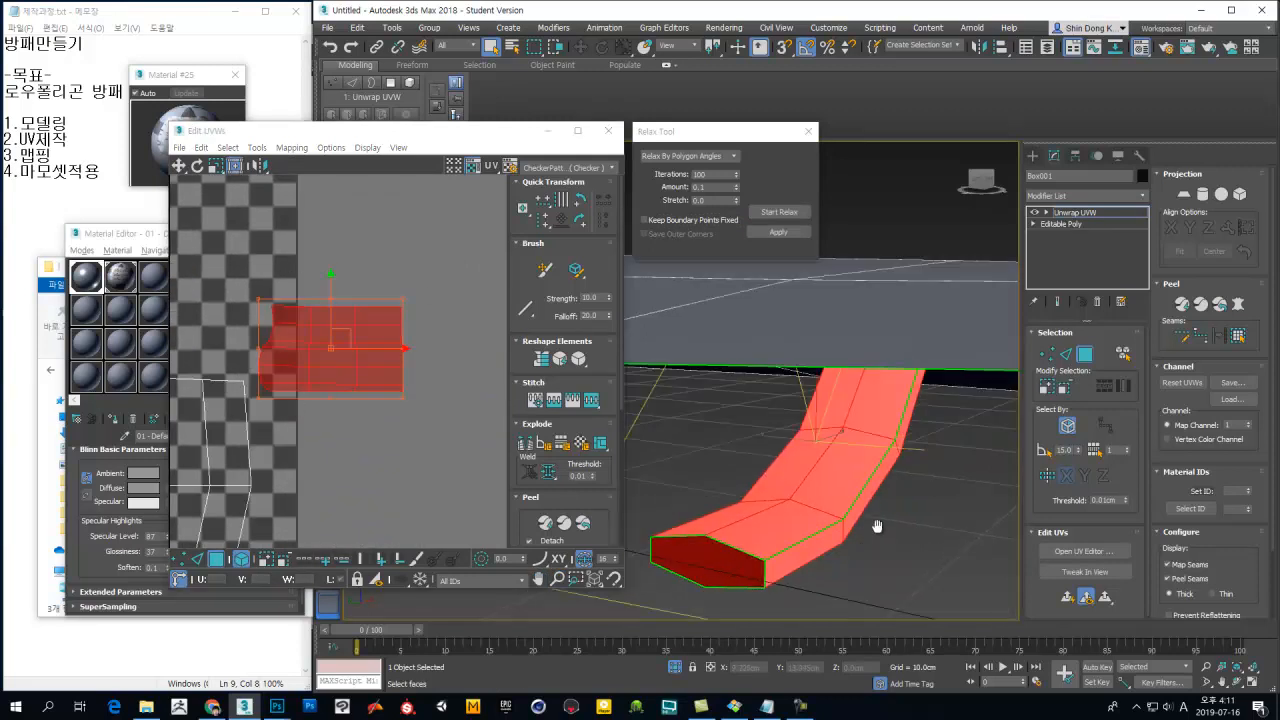
{"action": "left_click", "coordinate": [421, 400]}
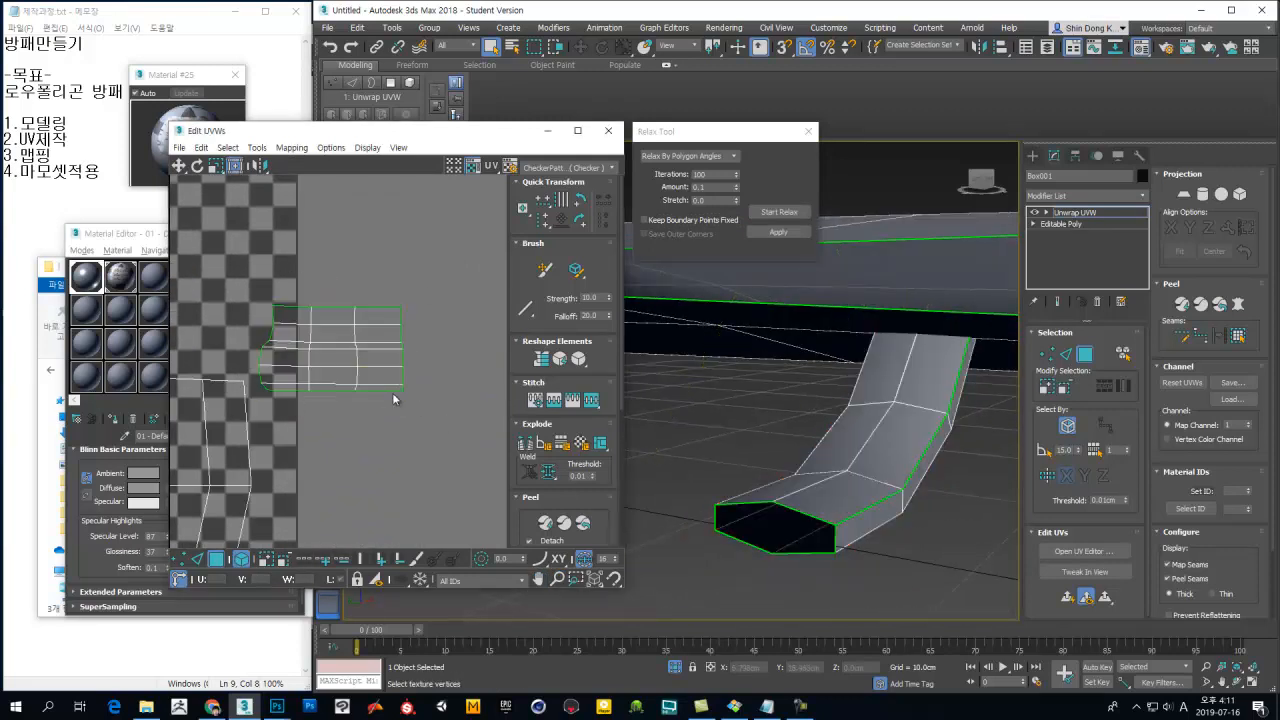
{"action": "scroll", "coordinate": [866, 462], "scroll_direction": "up", "scroll_amount": 3}
{"action": "mouse_move", "coordinate": [866, 462]}
{"action": "middle_mouse_down", "text": "alt"}
{"action": "mouse_move", "coordinate": [845, 445]}
{"action": "mouse_move", "coordinate": [811, 475]}
{"action": "mouse_move", "coordinate": [757, 475]}
{"action": "mouse_move", "coordinate": [889, 482]}
{"action": "middle_mouse_up", "text": "alt"}
{"action": "key", "text": "F3"}
{"action": "middle_click_drag", "start_coordinate": [768, 484], "coordinate": [809, 440]}
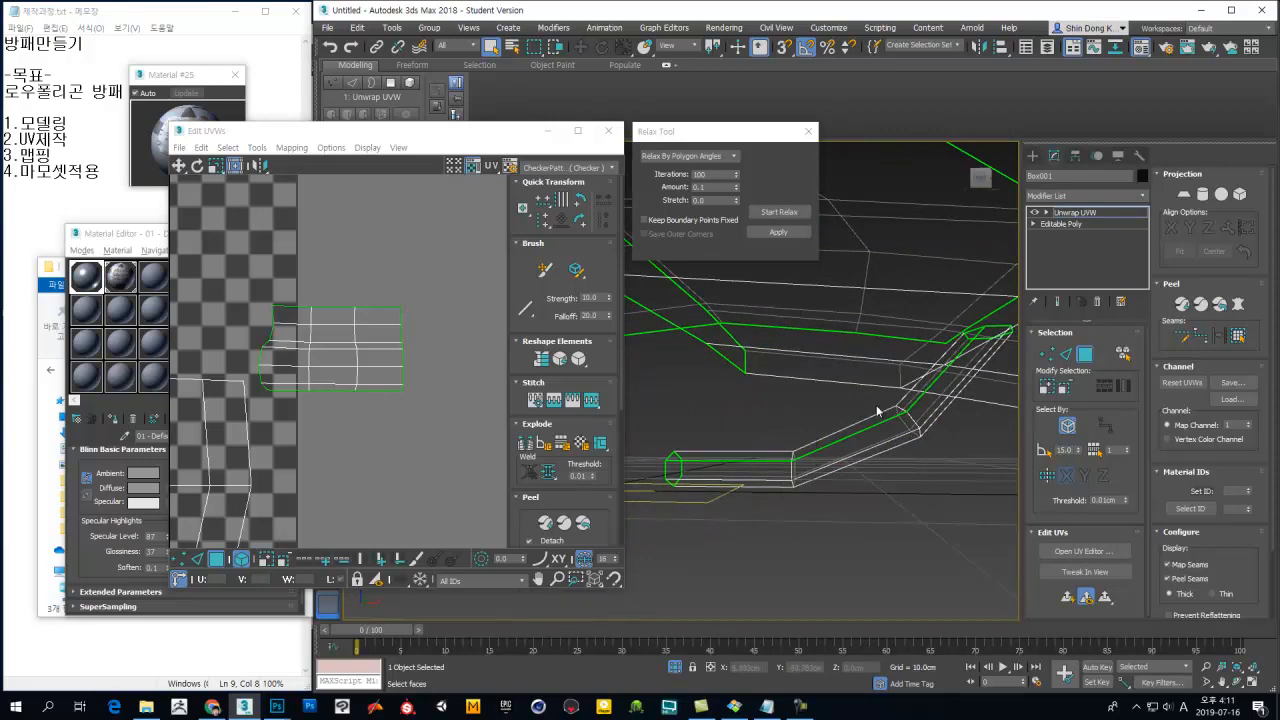
{"action": "middle_click_drag", "start_coordinate": [373, 375], "coordinate": [395, 386]}
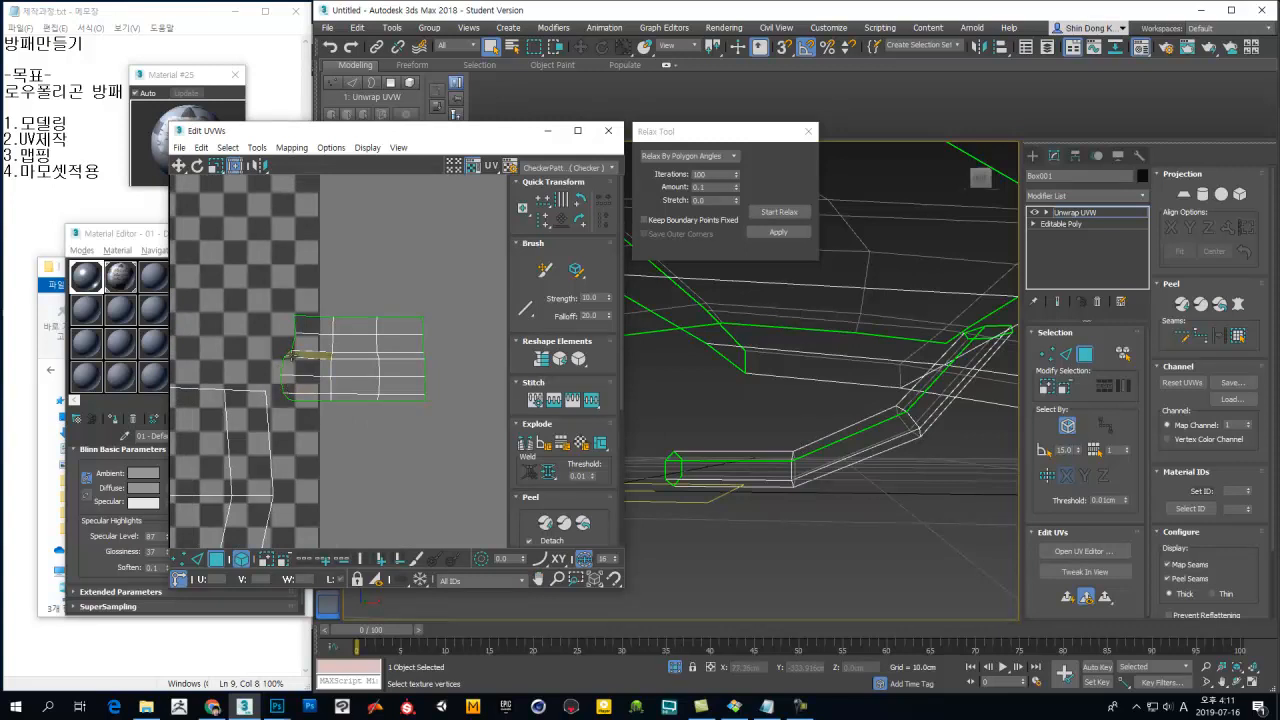
Step: Break the shield body's UVs along the outer edges of its rear face, including the top edge
{"action": "scroll", "coordinate": [468, 354], "scroll_direction": "down", "scroll_amount": 6}
{"action": "middle_click_drag", "start_coordinate": [958, 408], "coordinate": [805, 471], "text": "alt"}
{"action": "scroll", "coordinate": [900, 394], "scroll_direction": "down", "scroll_amount": 3}
{"action": "scroll", "coordinate": [805, 471], "scroll_direction": "down", "scroll_amount": 3}
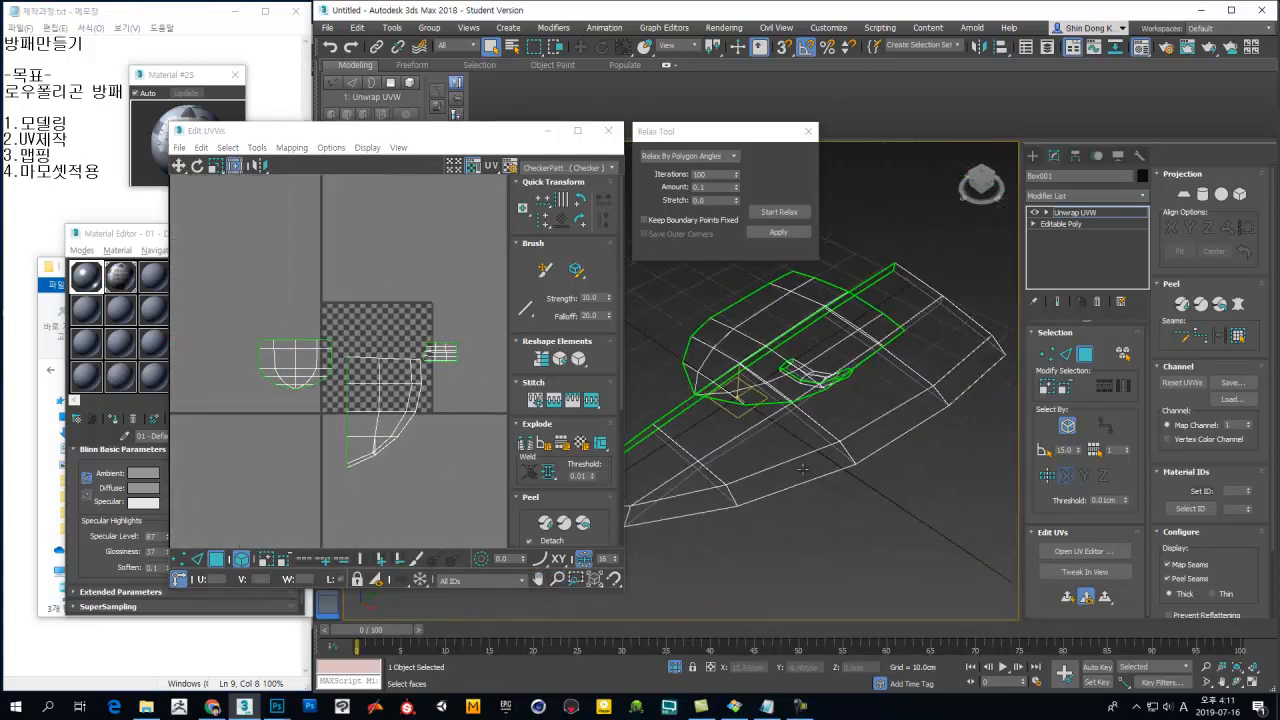
{"action": "middle_click_drag", "start_coordinate": [424, 404], "coordinate": [435, 419]}
{"action": "middle_click_drag", "start_coordinate": [955, 457], "coordinate": [811, 387], "text": "alt"}
{"action": "middle_click_drag", "start_coordinate": [901, 487], "coordinate": [897, 475]}
{"action": "key", "text": "2"}
{"action": "left_click", "coordinate": [933, 464]}
{"action": "left_click", "coordinate": [897, 478], "text": "ctrl"}
{"action": "middle_click_drag", "start_coordinate": [844, 516], "coordinate": [964, 464], "text": "alt"}
{"action": "double_click", "coordinate": [797, 512], "text": "ctrl"}
{"action": "middle_click_drag", "start_coordinate": [964, 464], "coordinate": [826, 508], "text": "alt"}
{"action": "left_click", "coordinate": [849, 530]}
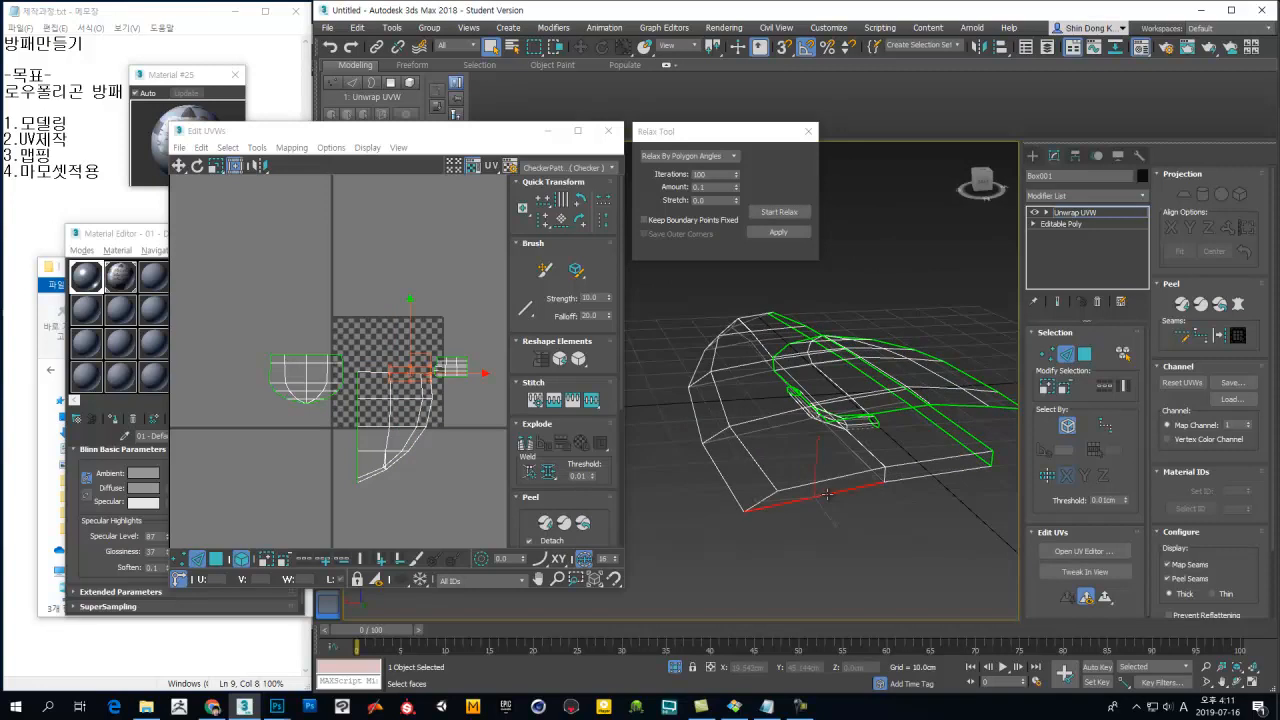
{"action": "double_click", "coordinate": [739, 503], "text": "ctrl"}
{"action": "middle_click_drag", "start_coordinate": [739, 503], "coordinate": [997, 497], "text": "alt"}
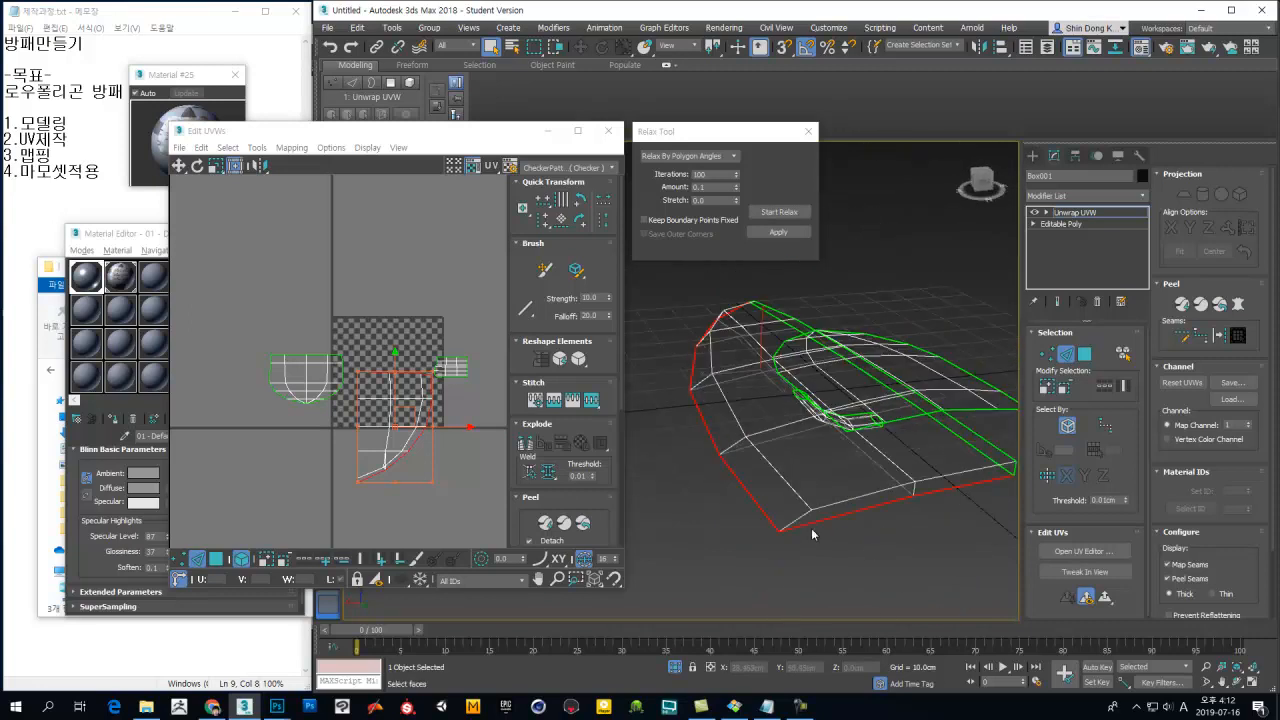
{"action": "mouse_move", "coordinate": [827, 478]}
{"action": "middle_mouse_down", "text": "alt"}
{"action": "mouse_move", "coordinate": [800, 477]}
{"action": "mouse_move", "coordinate": [832, 440]}
{"action": "mouse_move", "coordinate": [843, 493]}
{"action": "middle_mouse_up", "text": "alt"}
{"action": "middle_click_drag", "start_coordinate": [374, 438], "coordinate": [403, 399]}
{"action": "left_click", "coordinate": [407, 444]}
{"action": "middle_click_drag", "start_coordinate": [812, 493], "coordinate": [811, 431], "text": "alt"}
Step: Move the shield body's front-and-rim UV island upward, clear of the overlapping rear-face island
{"action": "key", "text": "3"}
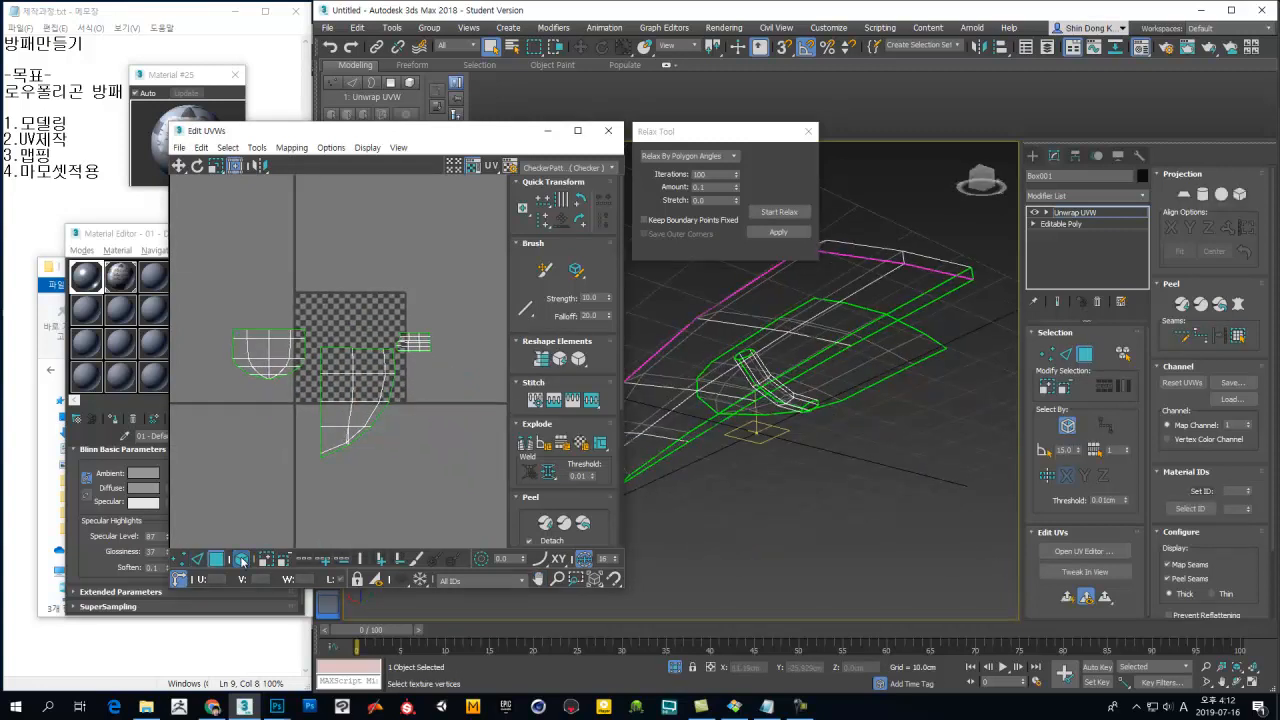
{"action": "left_click", "coordinate": [941, 285]}
{"action": "middle_click_drag", "start_coordinate": [402, 425], "coordinate": [424, 449]}
{"action": "left_click", "coordinate": [411, 430]}
{"action": "left_click", "coordinate": [393, 412]}
{"action": "left_click_drag", "start_coordinate": [393, 412], "coordinate": [397, 282]}
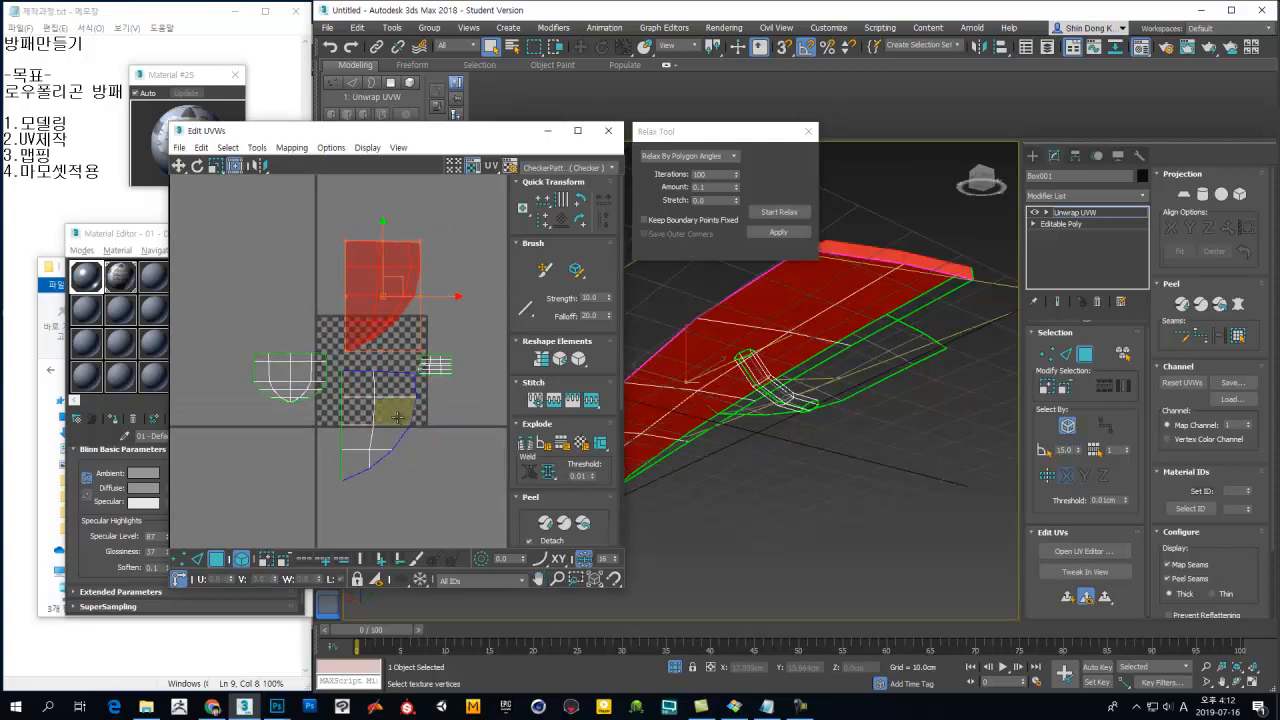
{"action": "key", "text": "ctrl+z"}
{"action": "key", "text": "ctrl+y"}
Step: Compare the rear face's UV island with the proportions of the same face on the shield
{"action": "left_click", "coordinate": [386, 409]}
{"action": "middle_click_drag", "start_coordinate": [393, 416], "coordinate": [407, 457]}
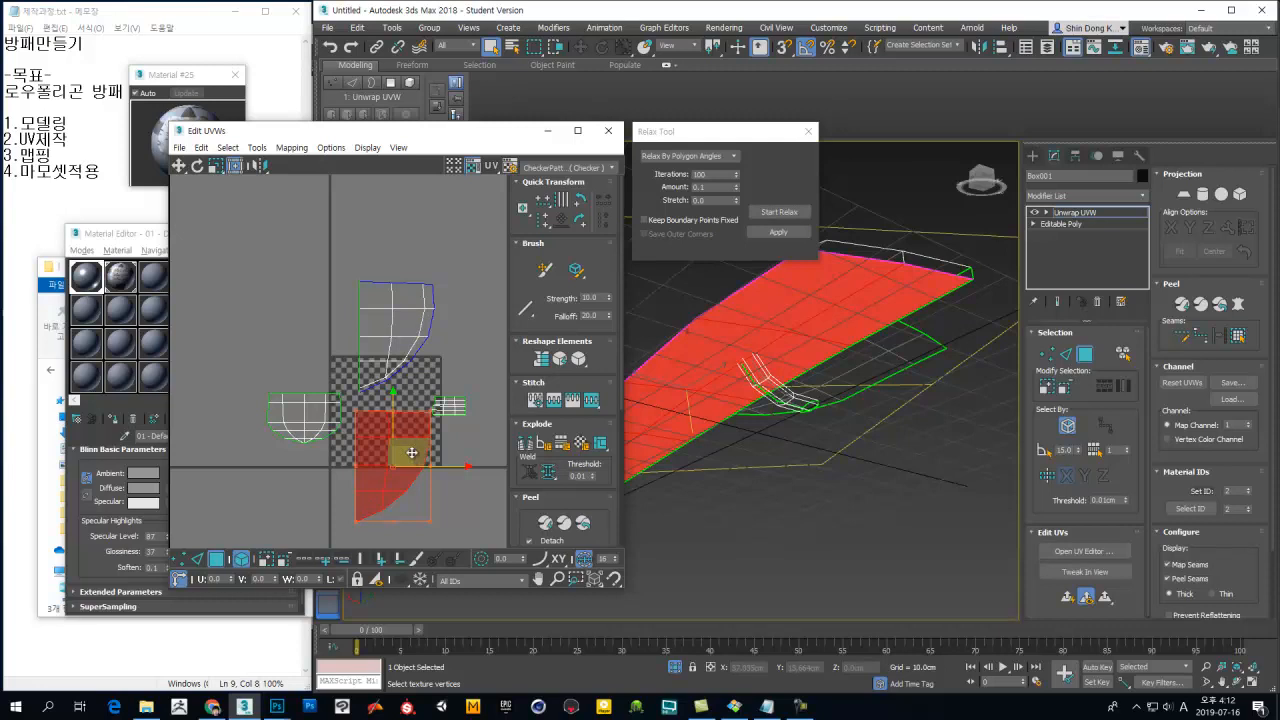
{"action": "middle_click_drag", "start_coordinate": [823, 440], "coordinate": [788, 362], "text": "alt"}
{"action": "middle_click_drag", "start_coordinate": [788, 362], "coordinate": [795, 419]}
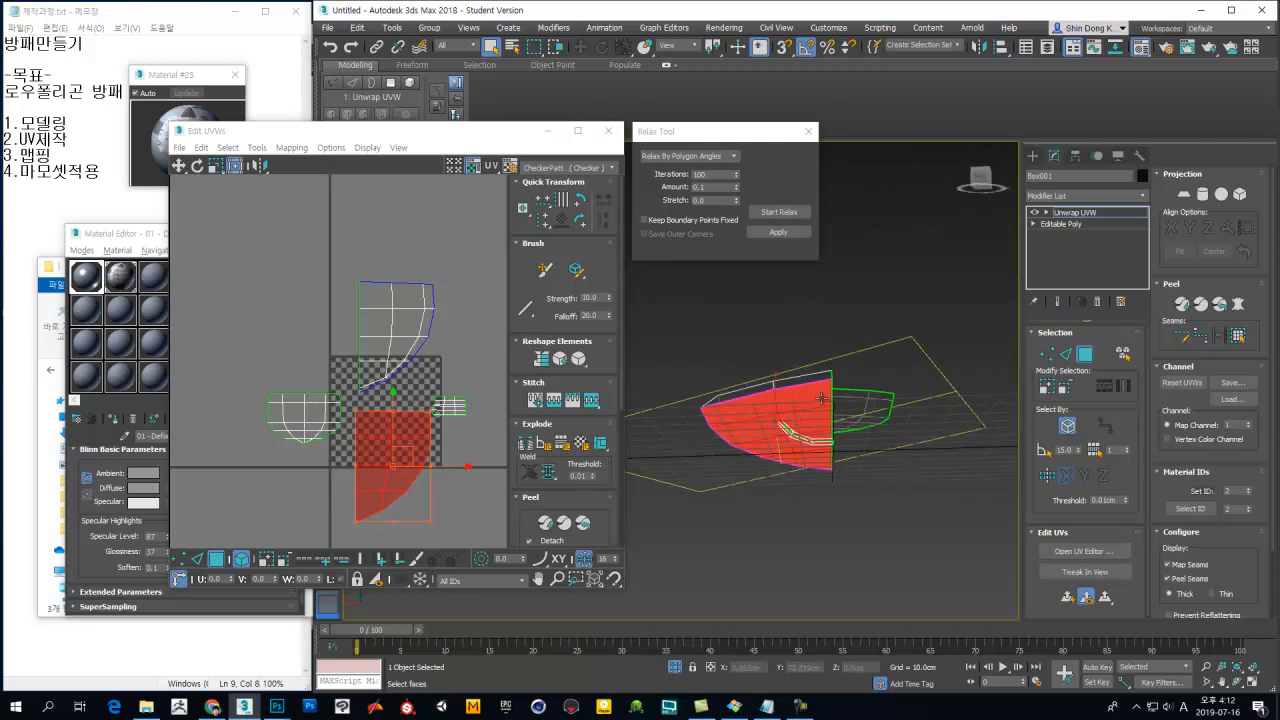
{"action": "middle_click_drag", "start_coordinate": [826, 405], "coordinate": [807, 304], "text": "alt"}
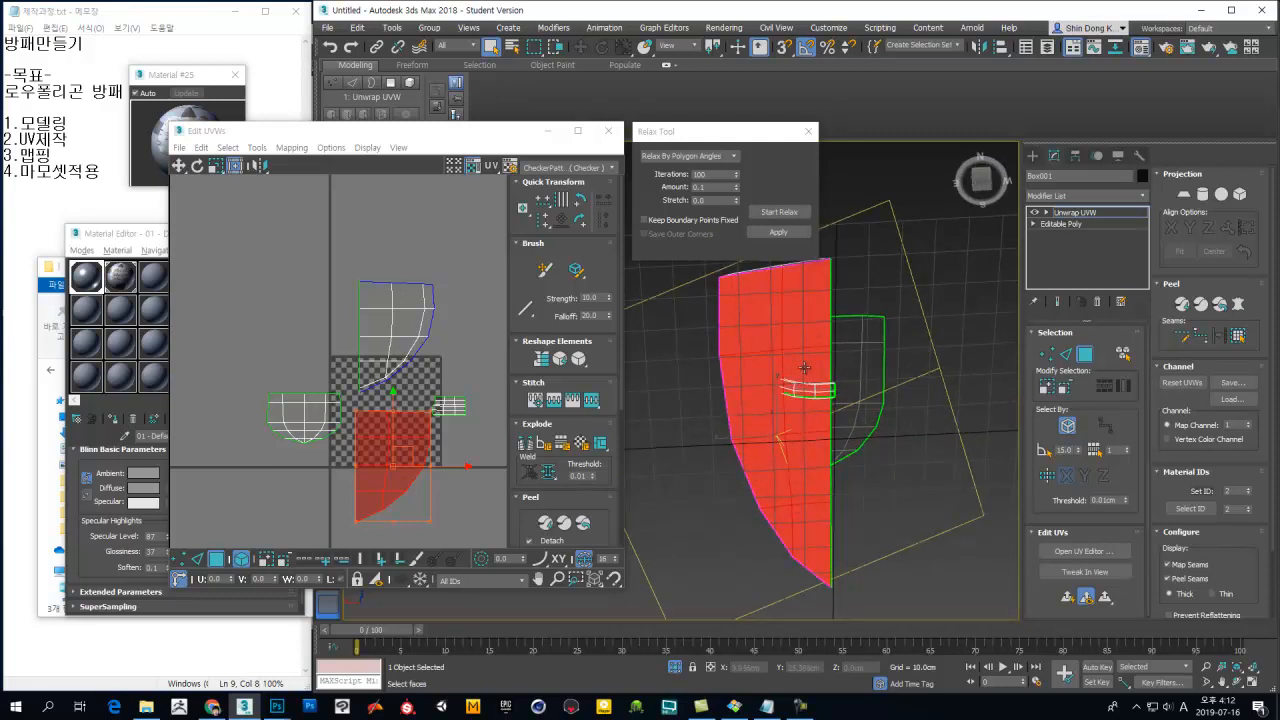
{"action": "middle_click_drag", "start_coordinate": [793, 357], "coordinate": [836, 378], "text": "alt"}
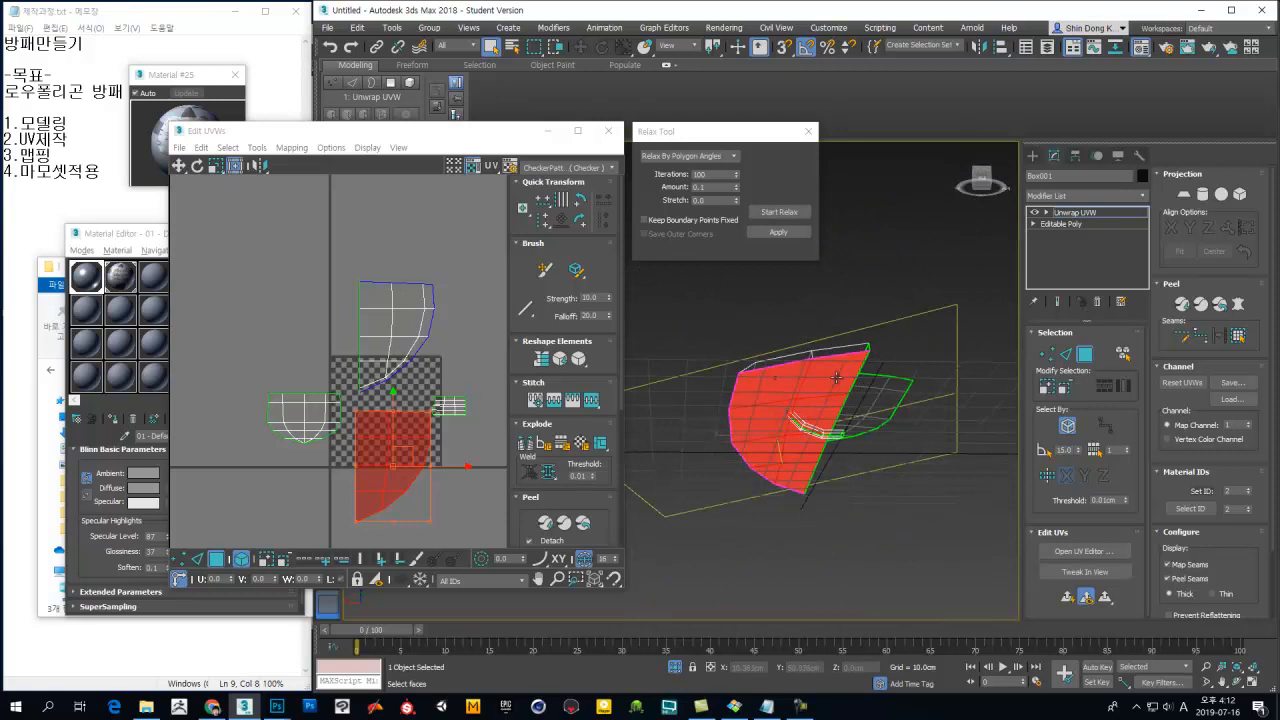
{"action": "middle_click_drag", "start_coordinate": [450, 436], "coordinate": [440, 345]}
{"action": "scroll", "coordinate": [435, 345], "scroll_direction": "up", "scroll_amount": 3}
{"action": "middle_click_drag", "start_coordinate": [810, 450], "coordinate": [818, 426], "text": "alt"}
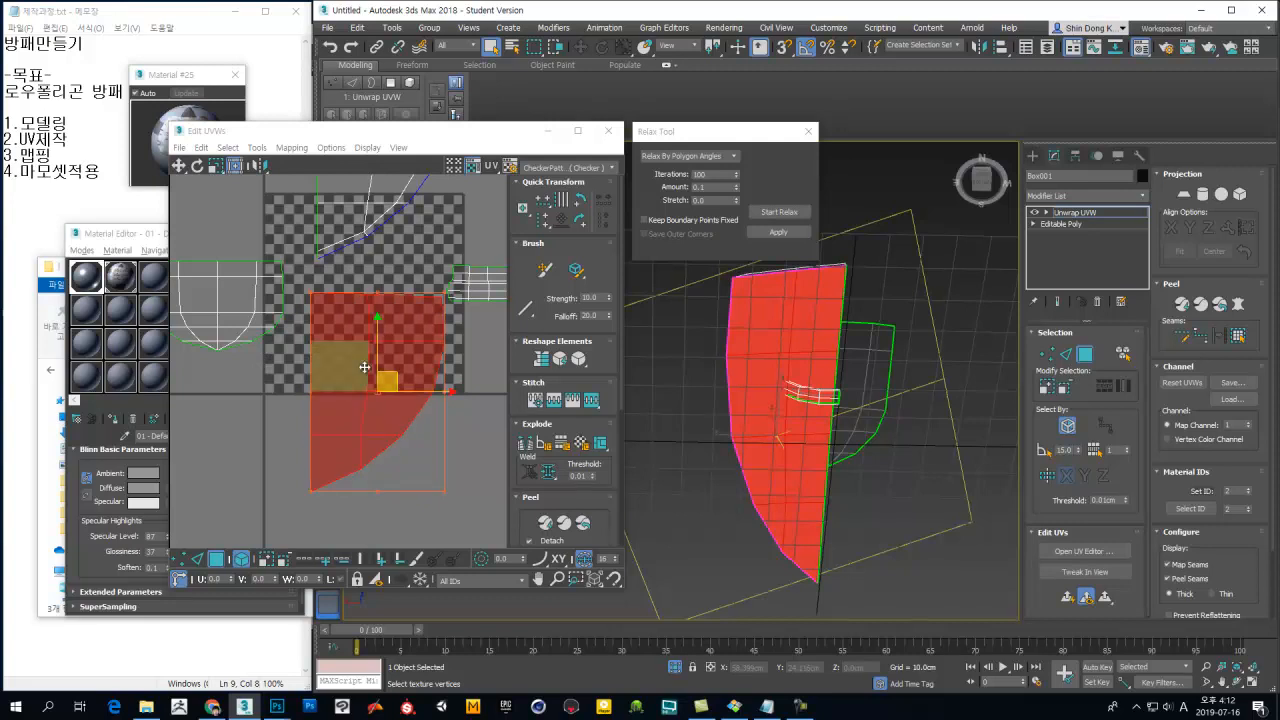
Step: Relax the shield's rear-face UV island by polygon angles to match the face's real proportions
{"action": "left_click", "coordinate": [263, 165]}
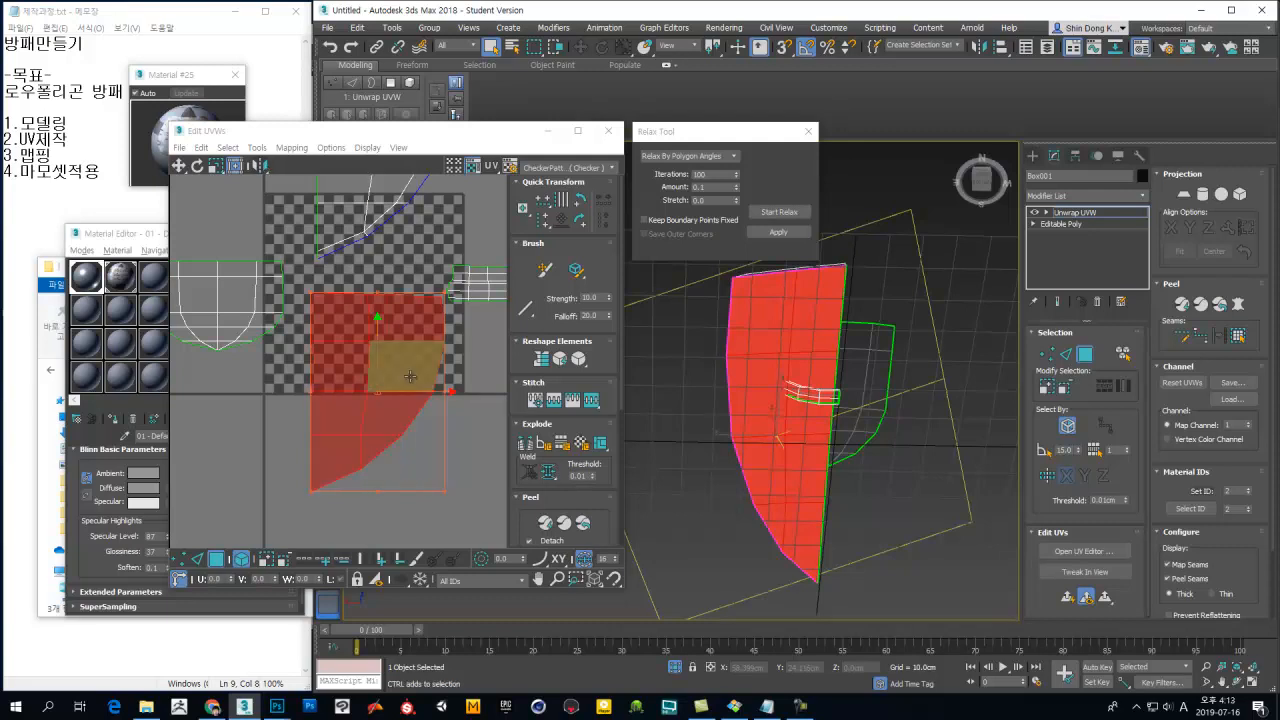
{"action": "left_click", "coordinate": [779, 212]}
{"action": "left_click", "coordinate": [779, 212]}
{"action": "scroll", "coordinate": [350, 398], "scroll_direction": "down", "scroll_amount": 4}
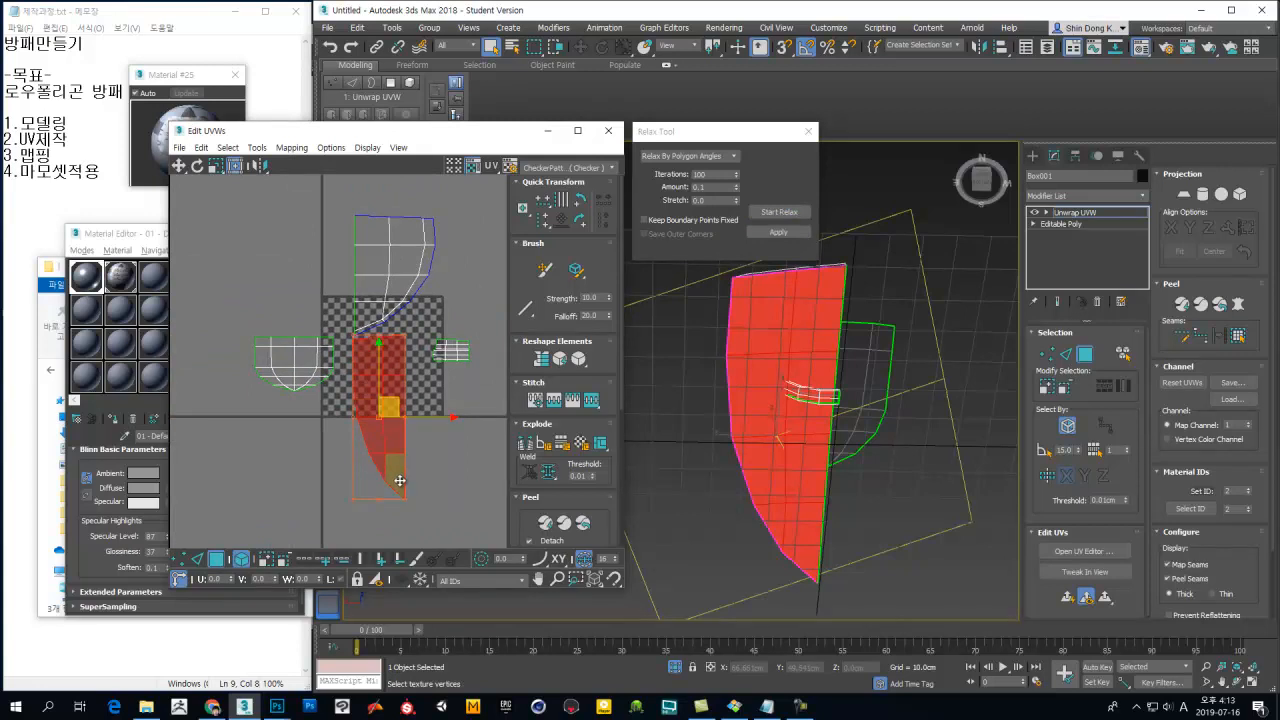
{"action": "middle_click_drag", "start_coordinate": [419, 427], "coordinate": [424, 458]}
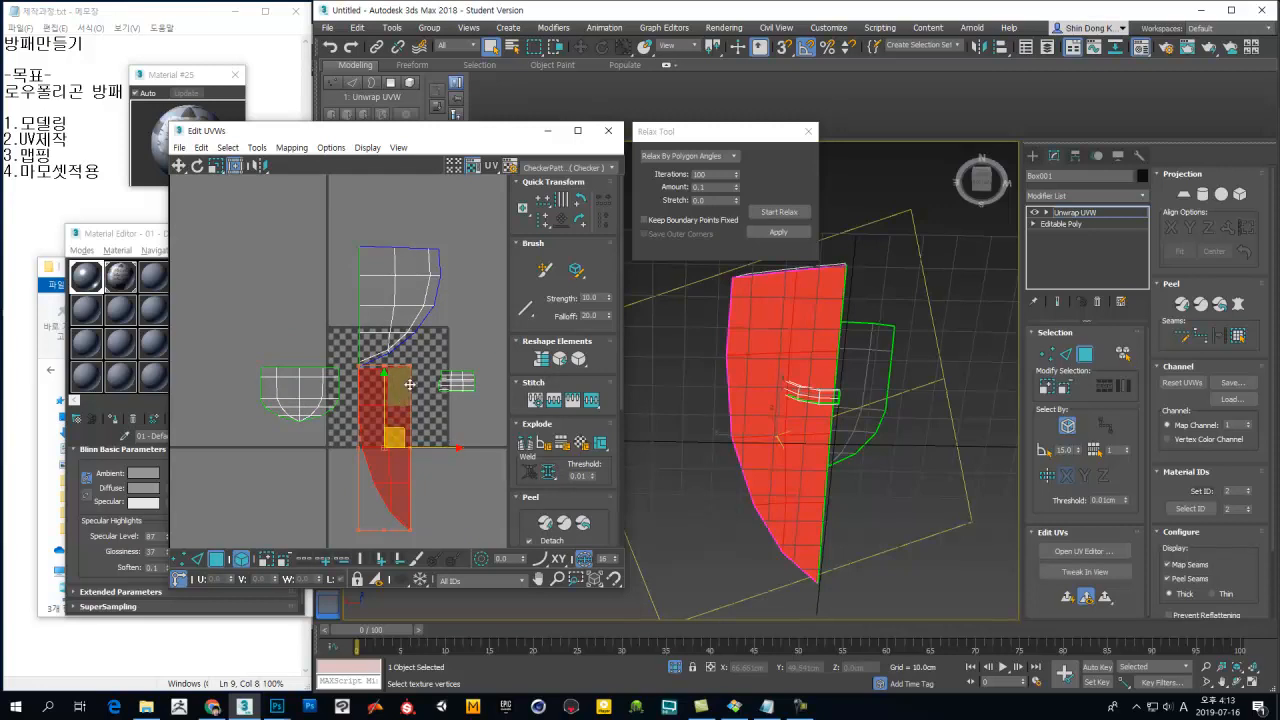
{"action": "middle_click_drag", "start_coordinate": [410, 384], "coordinate": [414, 401]}
{"action": "left_click", "coordinate": [420, 405]}
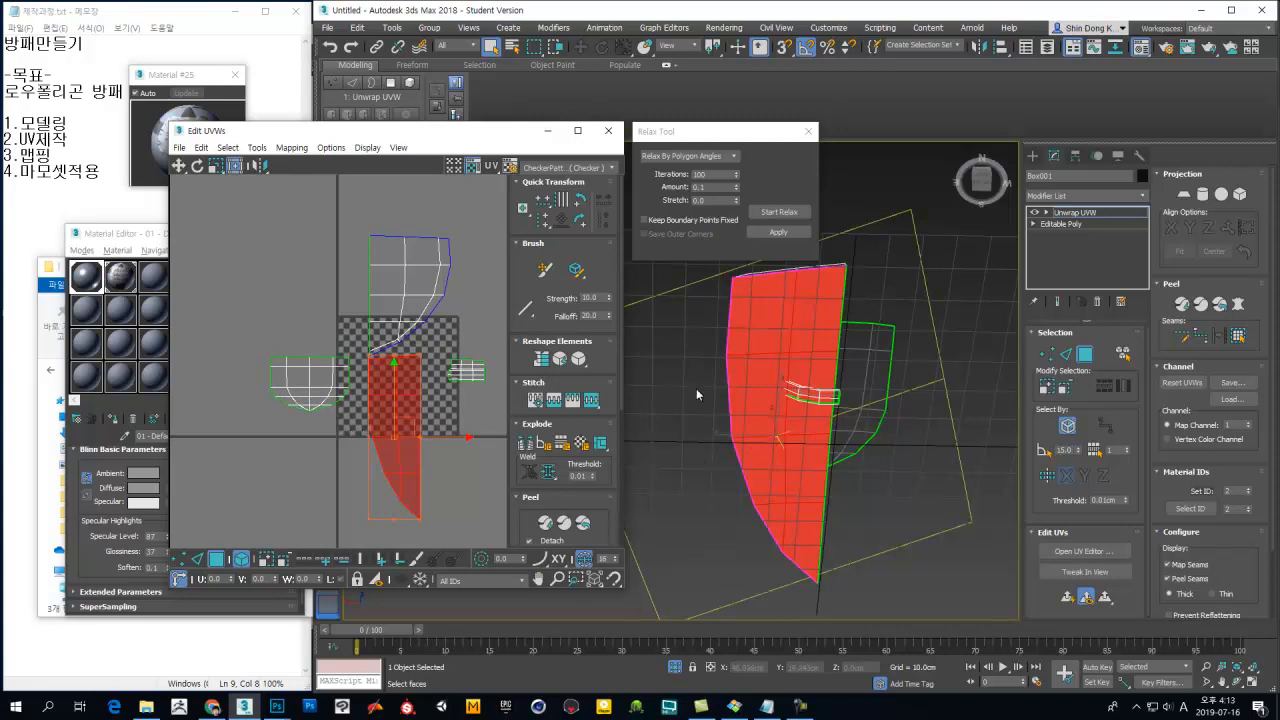
Step: Relax the shield's front-and-rim UV island by polygon angles and shift it clear of the rear-face island
{"action": "middle_click_drag", "start_coordinate": [753, 286], "coordinate": [906, 382], "text": "alt"}
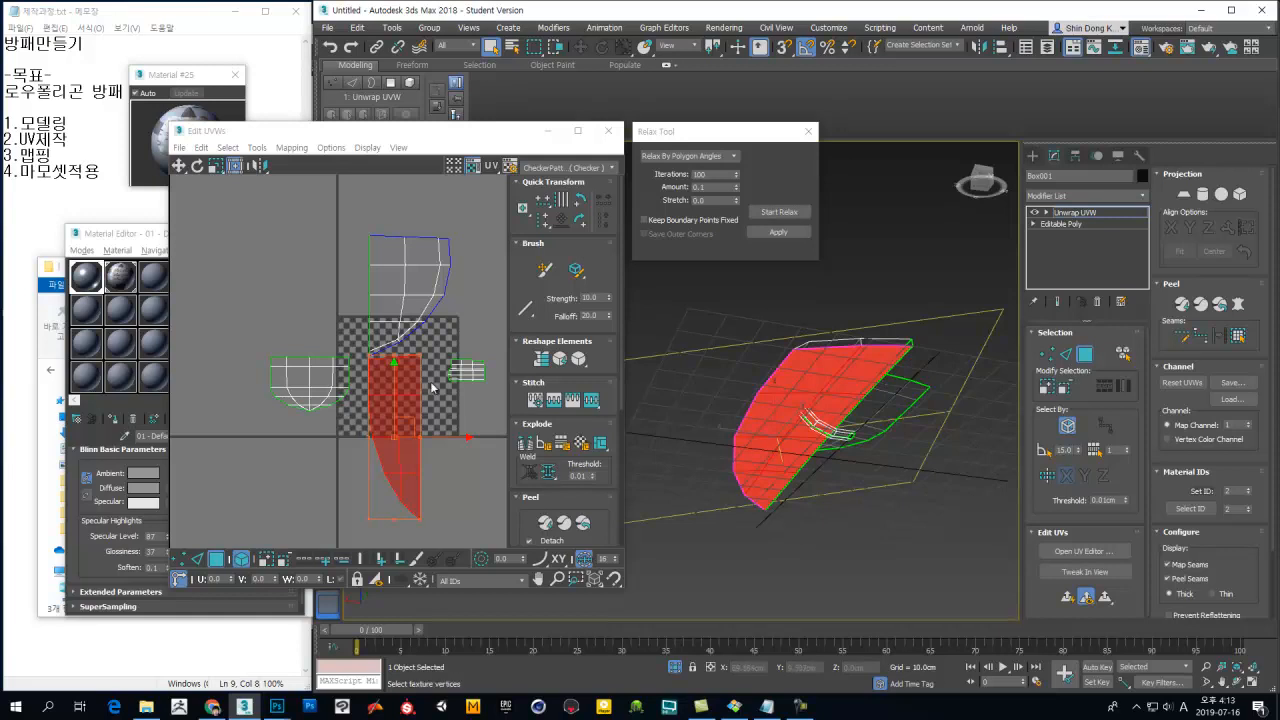
{"action": "middle_click_drag", "start_coordinate": [446, 393], "coordinate": [451, 440]}
{"action": "left_click", "coordinate": [421, 347]}
{"action": "middle_click_drag", "start_coordinate": [876, 408], "coordinate": [851, 505], "text": "alt"}
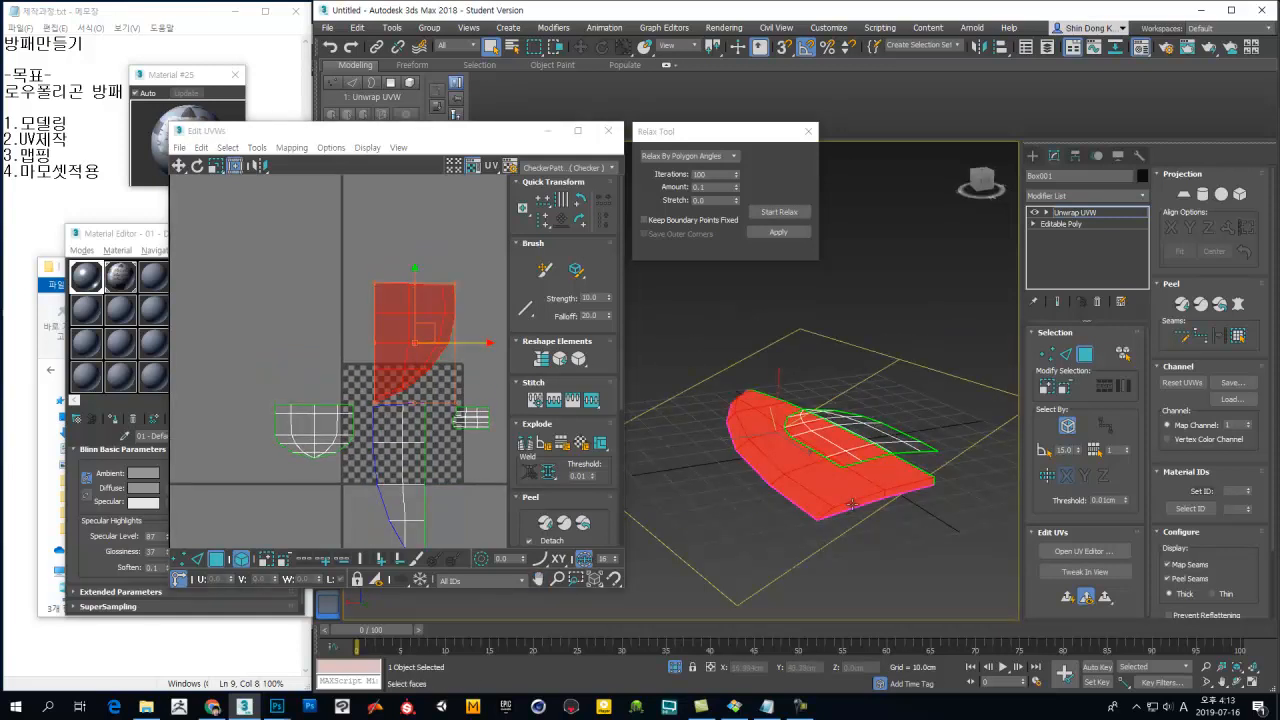
{"action": "left_click", "coordinate": [777, 212]}
{"action": "left_click", "coordinate": [777, 212]}
{"action": "middle_click_drag", "start_coordinate": [414, 296], "coordinate": [398, 245]}
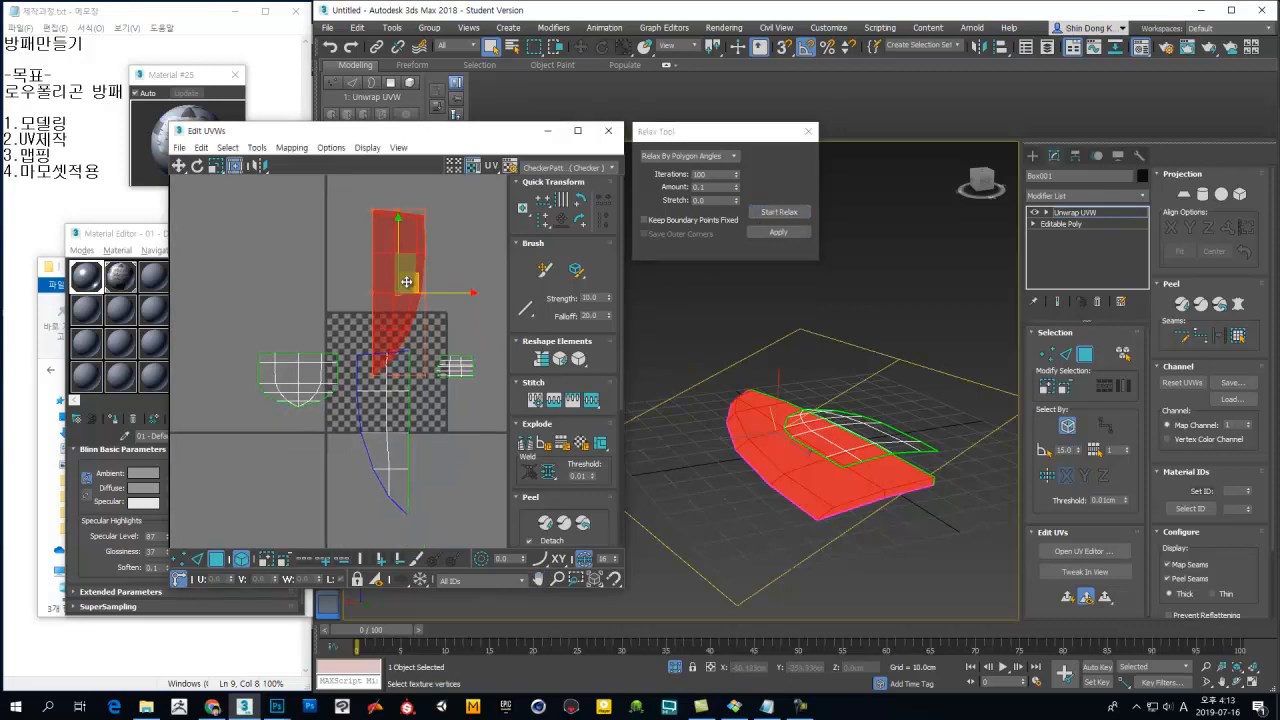
Step: Relax the raised emblem's UV island by polygon angles
{"action": "left_click", "coordinate": [290, 364]}
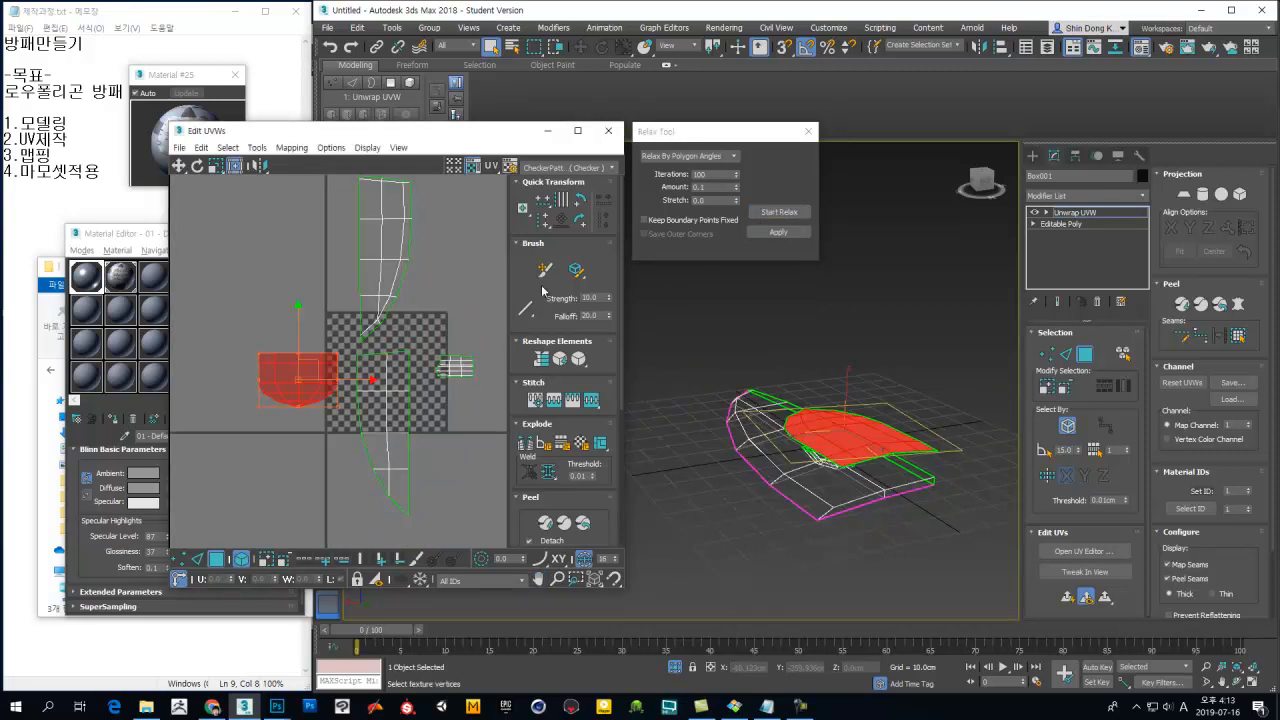
{"action": "left_click", "coordinate": [796, 212]}
{"action": "left_click", "coordinate": [796, 212]}
{"action": "middle_click_drag", "start_coordinate": [421, 409], "coordinate": [415, 477]}
Step: Select all UV islands and relax them together by polygon angles
{"action": "scroll", "coordinate": [427, 388], "scroll_direction": "down", "scroll_amount": 3}
{"action": "key", "text": "ctrl+a"}
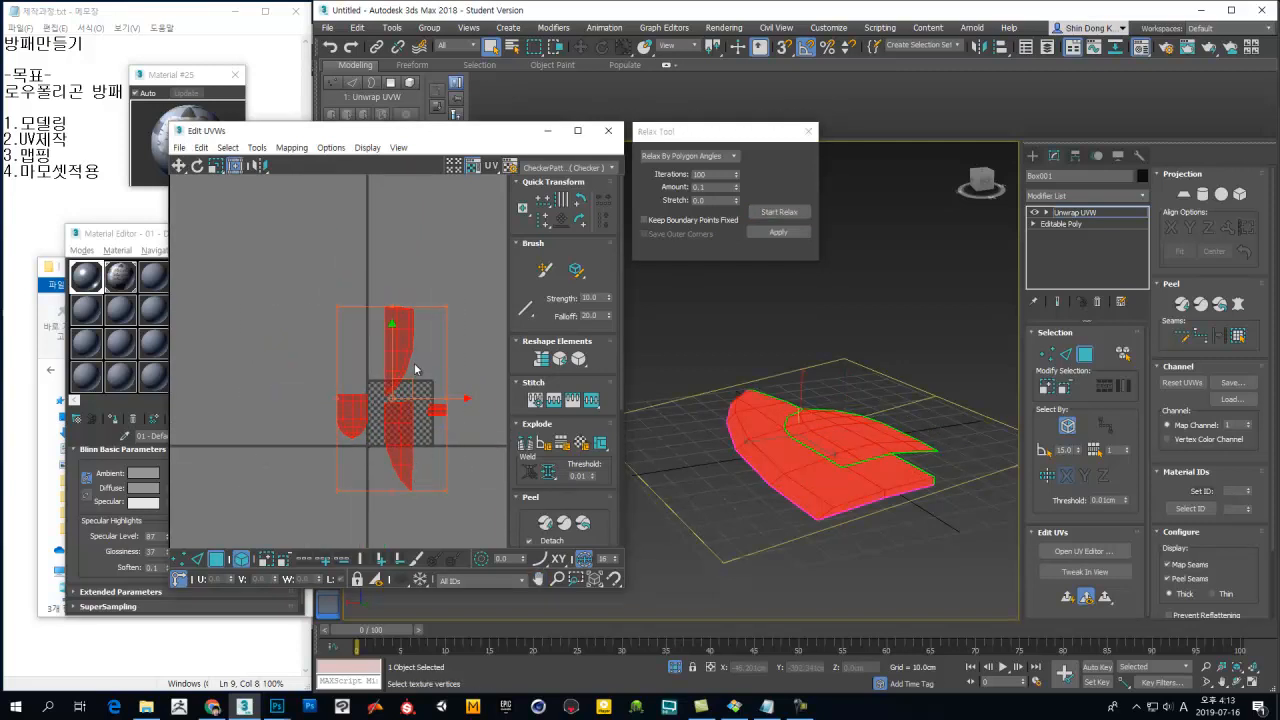
{"action": "left_click", "coordinate": [772, 212]}
{"action": "left_click", "coordinate": [772, 212]}
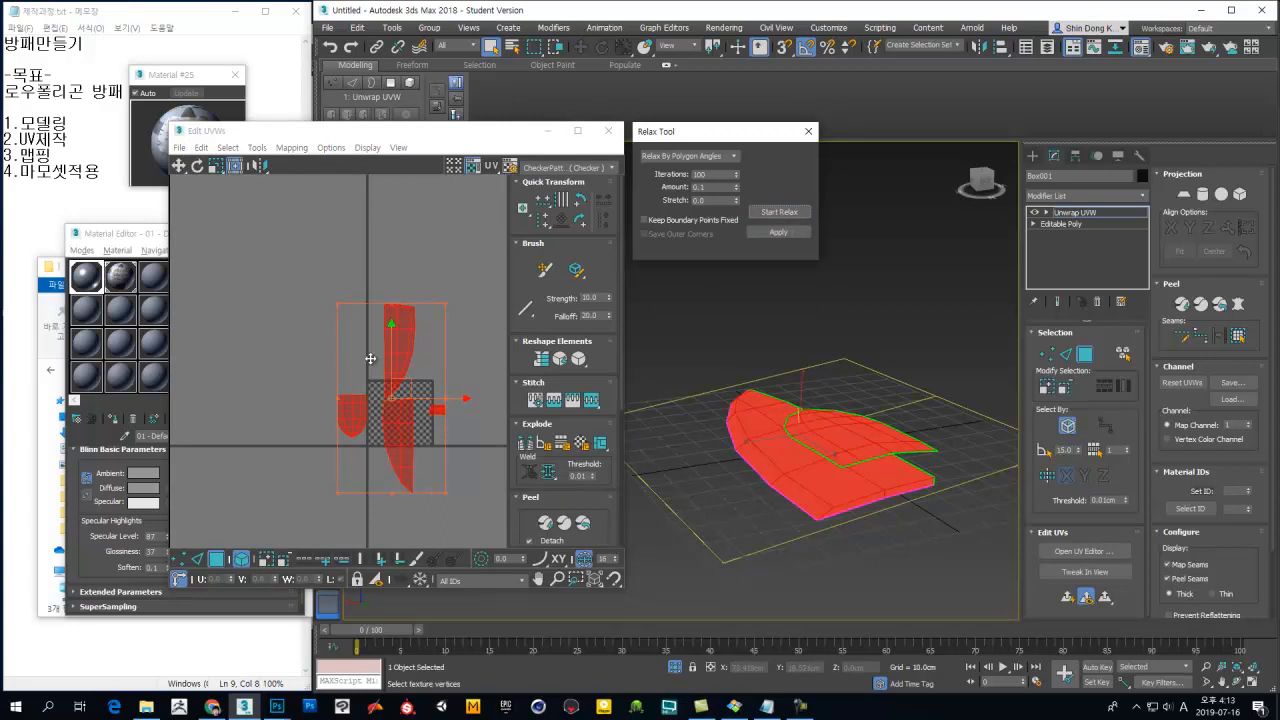
Step: Try scaling up the handle's and the emblem's UV islands to uneven sizes
{"action": "left_click", "coordinate": [450, 414]}
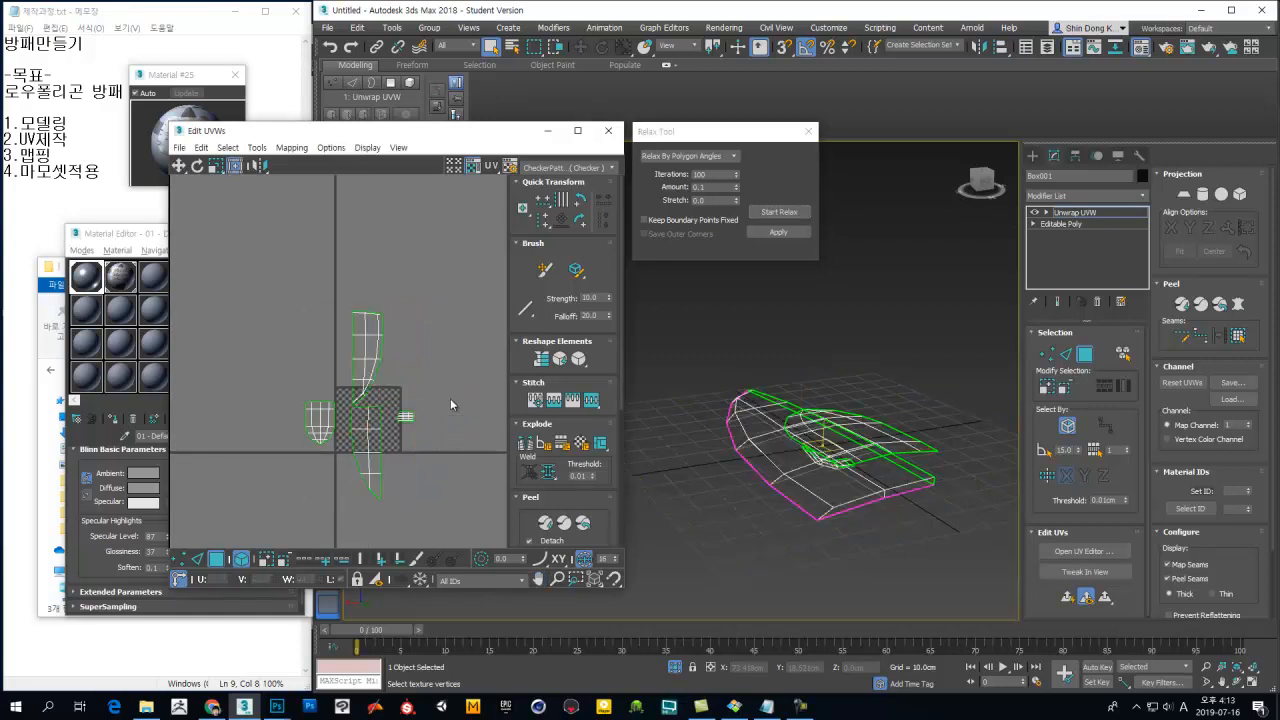
{"action": "left_click_drag", "start_coordinate": [390, 450], "coordinate": [391, 449]}
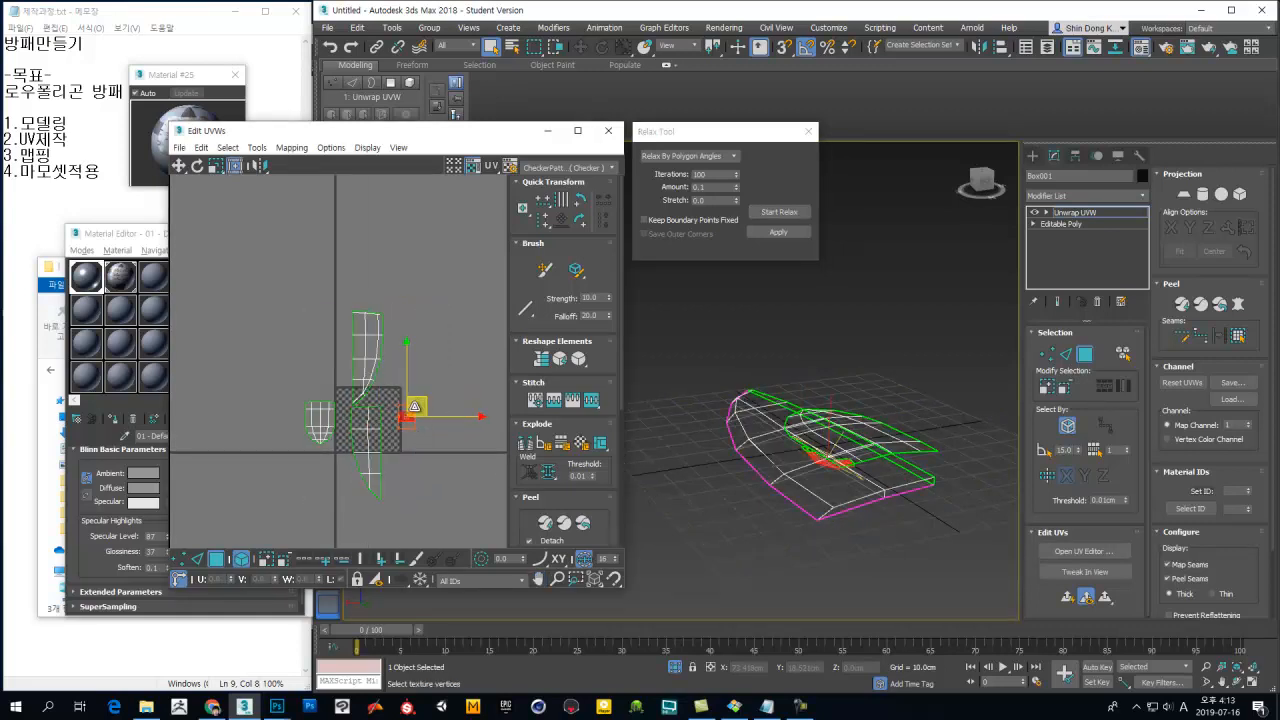
{"action": "middle_click_drag", "start_coordinate": [412, 432], "coordinate": [427, 311], "text": "ctrl+alt"}
{"action": "left_click_drag", "start_coordinate": [419, 376], "coordinate": [600, 217]}
{"action": "middle_click_drag", "start_coordinate": [403, 328], "coordinate": [353, 447]}
{"action": "middle_click_drag", "start_coordinate": [353, 447], "coordinate": [435, 468]}
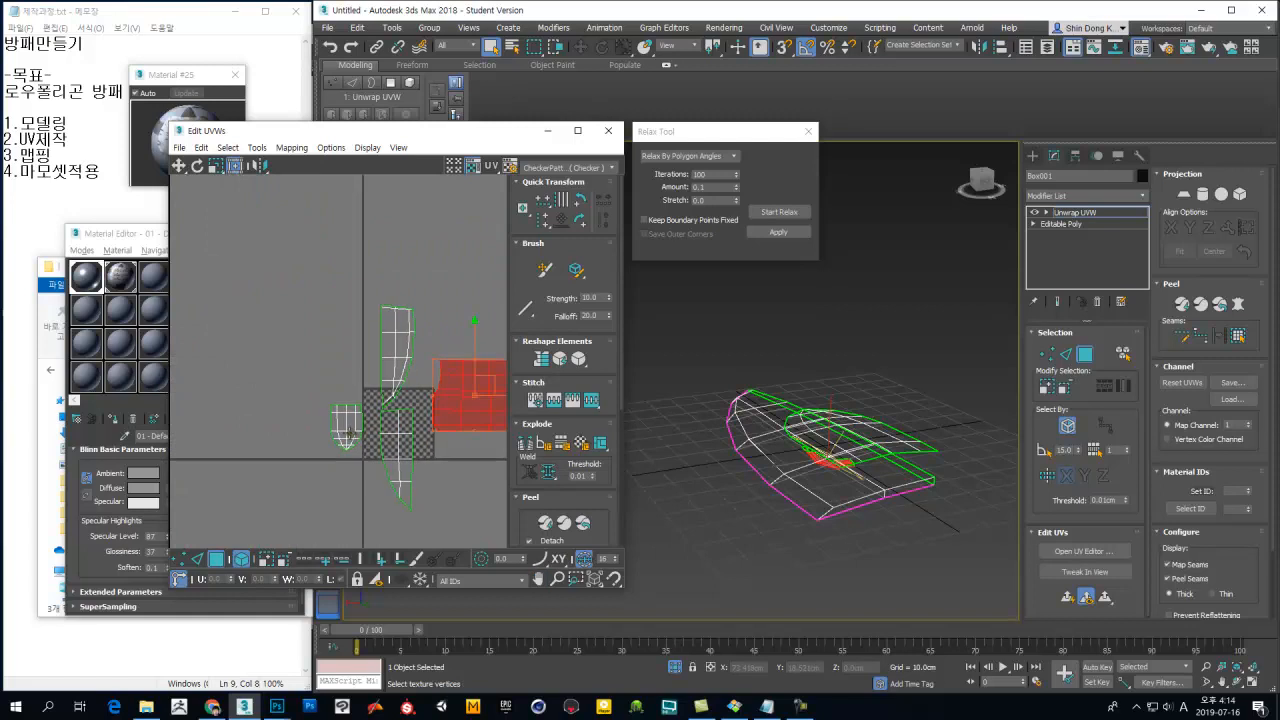
{"action": "left_click", "coordinate": [351, 433]}
{"action": "left_click_drag", "start_coordinate": [360, 405], "coordinate": [457, 320]}
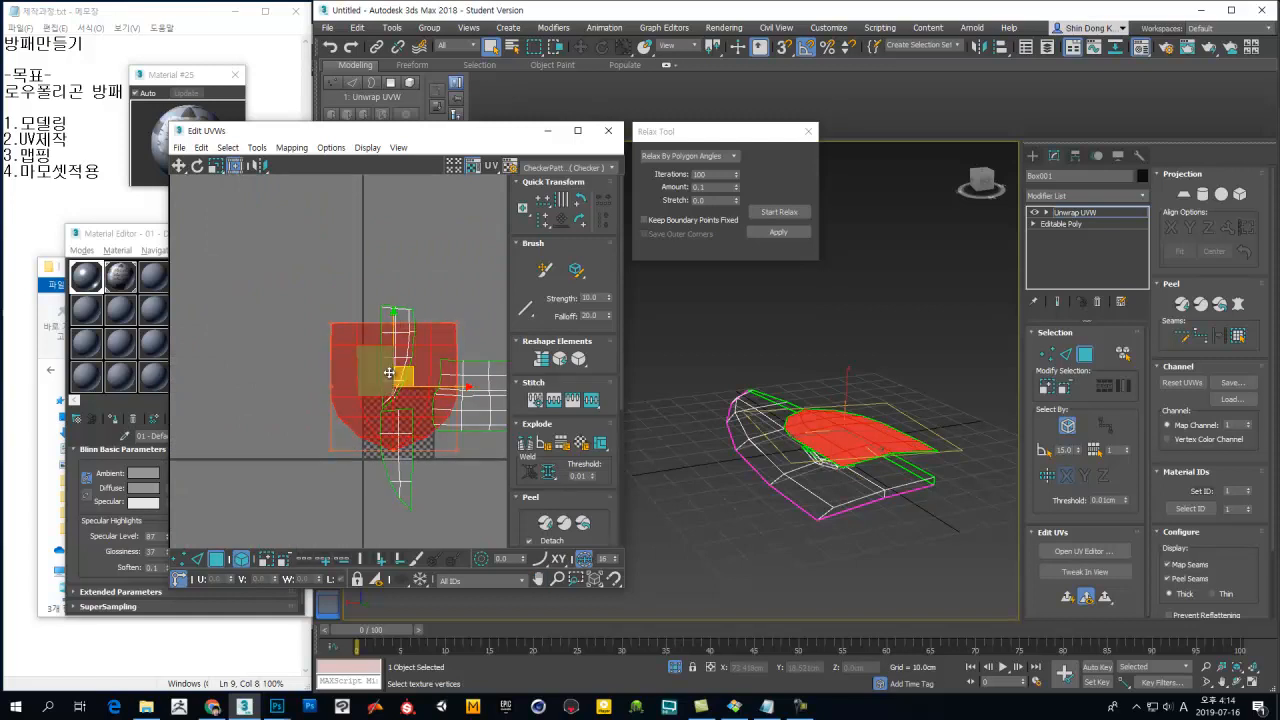
Step: Relax all UV islands together by polygon angles to even out their relative scale
{"action": "middle_click_drag", "start_coordinate": [362, 525], "coordinate": [256, 494]}
{"action": "left_click", "coordinate": [428, 465]}
{"action": "middle_click_drag", "start_coordinate": [428, 465], "coordinate": [464, 480]}
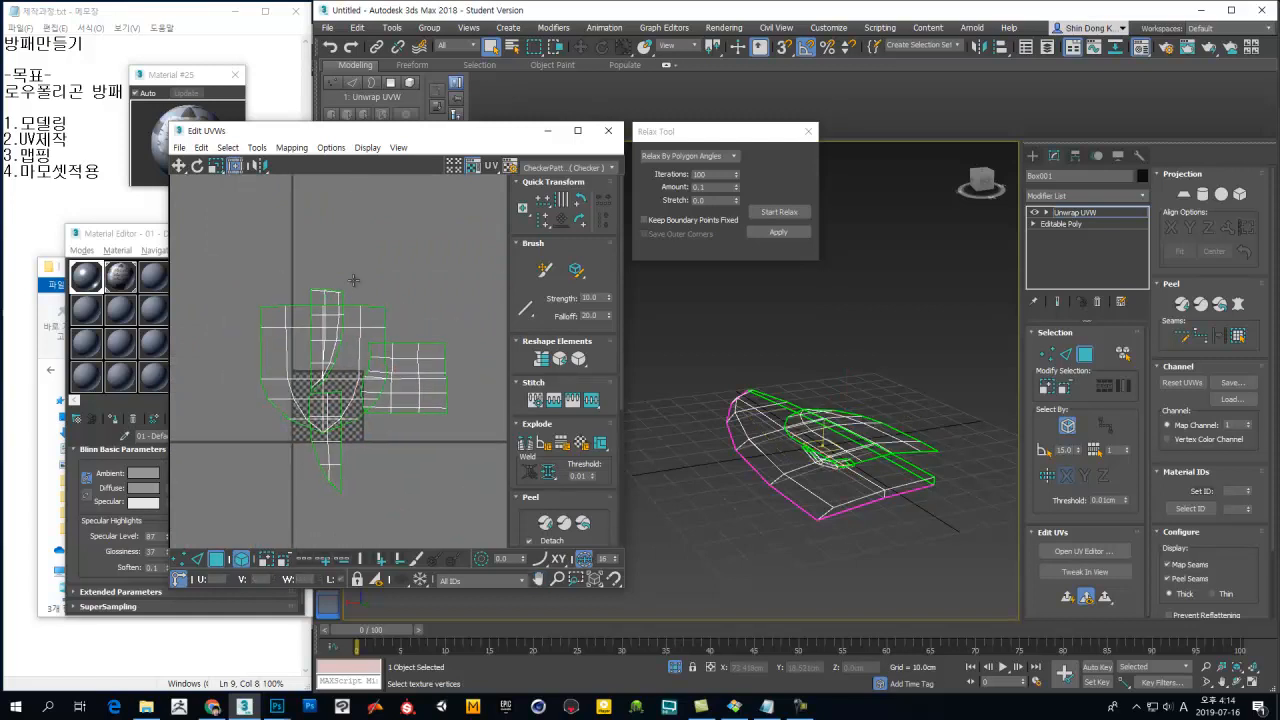
{"action": "left_click_drag", "start_coordinate": [501, 252], "coordinate": [231, 548]}
{"action": "left_click", "coordinate": [778, 212]}
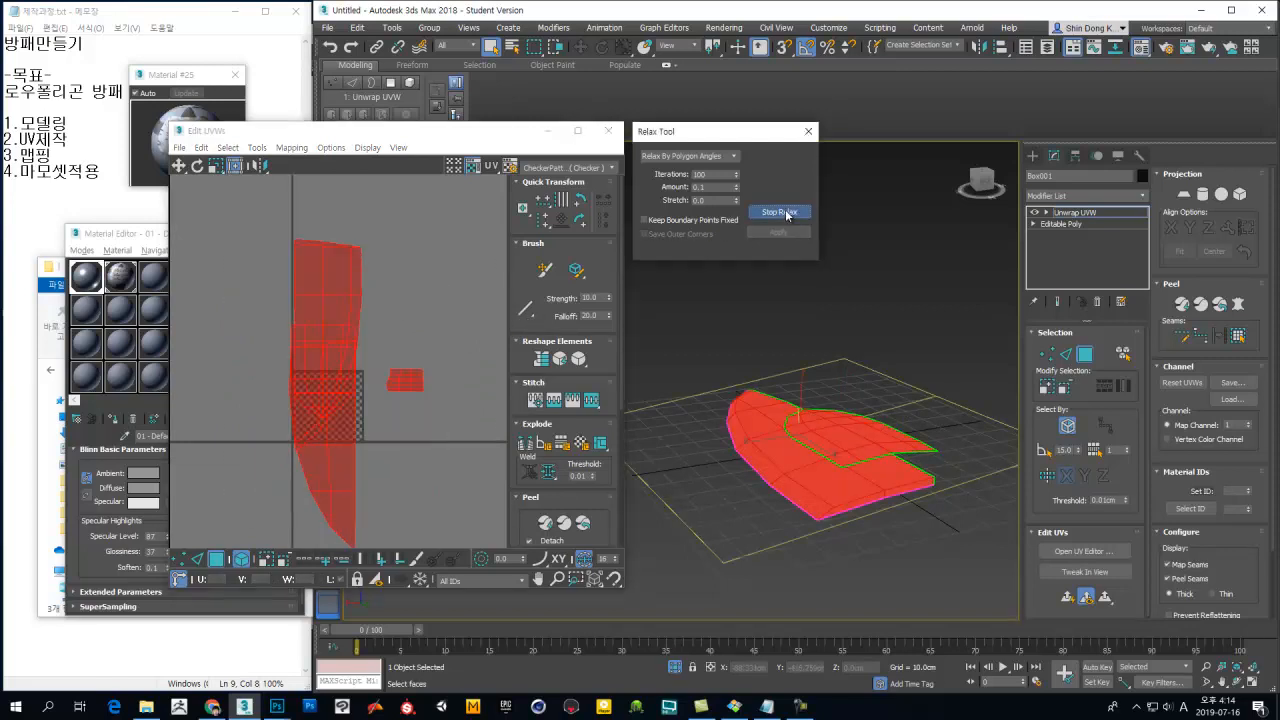
Step: Spread the overlapping UV islands apart, placing the front, rear-face and handle islands beside the emblem island
{"action": "left_click", "coordinate": [430, 407]}
{"action": "left_click_drag", "start_coordinate": [369, 308], "coordinate": [439, 266]}
{"action": "left_click_drag", "start_coordinate": [354, 449], "coordinate": [414, 512]}
{"action": "left_click_drag", "start_coordinate": [455, 390], "coordinate": [503, 394]}
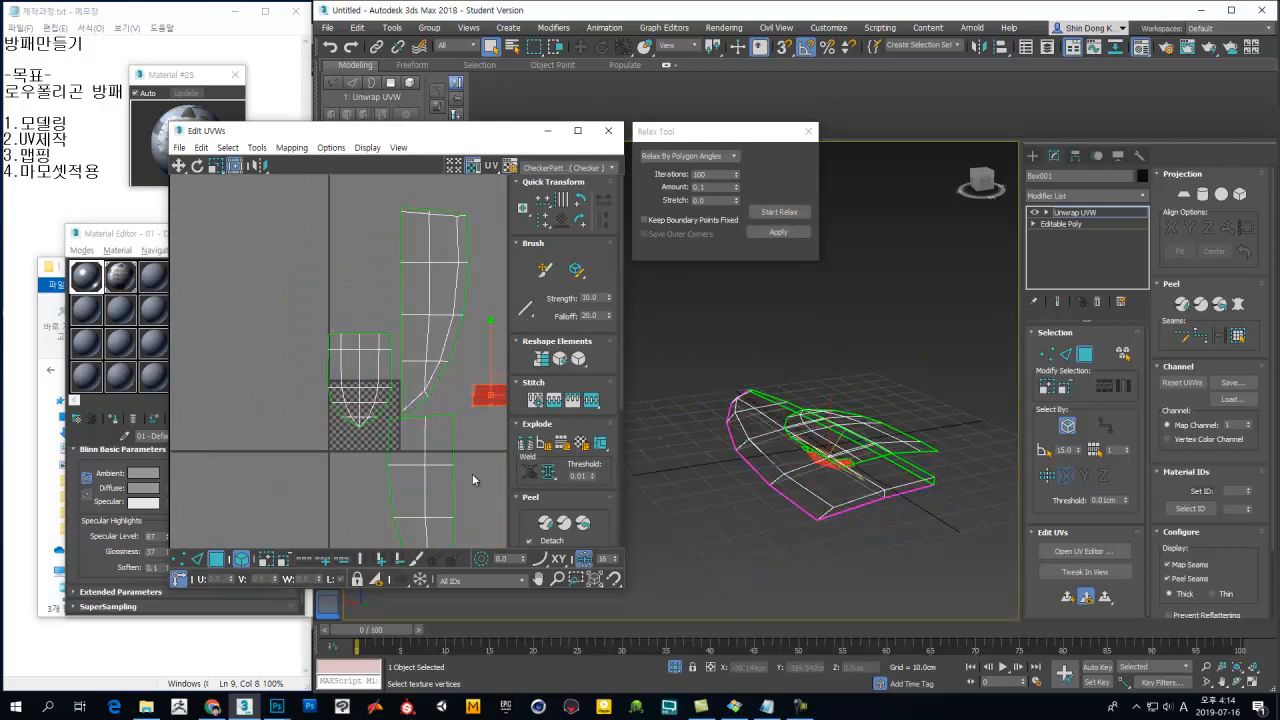
{"action": "middle_click_drag", "start_coordinate": [470, 462], "coordinate": [404, 384]}
{"action": "left_click", "coordinate": [403, 383]}
Step: Select all UV islands and examine how they fit against the checkered UV square
{"action": "middle_click_drag", "start_coordinate": [369, 331], "coordinate": [397, 399]}
{"action": "scroll", "coordinate": [397, 399], "scroll_direction": "down", "scroll_amount": 3}
{"action": "left_click_drag", "start_coordinate": [460, 267], "coordinate": [303, 472]}
{"action": "middle_click_drag", "start_coordinate": [366, 495], "coordinate": [414, 507]}
{"action": "middle_click_drag", "start_coordinate": [389, 389], "coordinate": [410, 235], "text": "ctrl+alt"}
{"action": "middle_click_drag", "start_coordinate": [443, 277], "coordinate": [441, 212], "text": "ctrl+alt"}
{"action": "middle_click_drag", "start_coordinate": [434, 352], "coordinate": [437, 282]}
{"action": "middle_click_drag", "start_coordinate": [437, 290], "coordinate": [486, 255], "text": "ctrl+alt"}
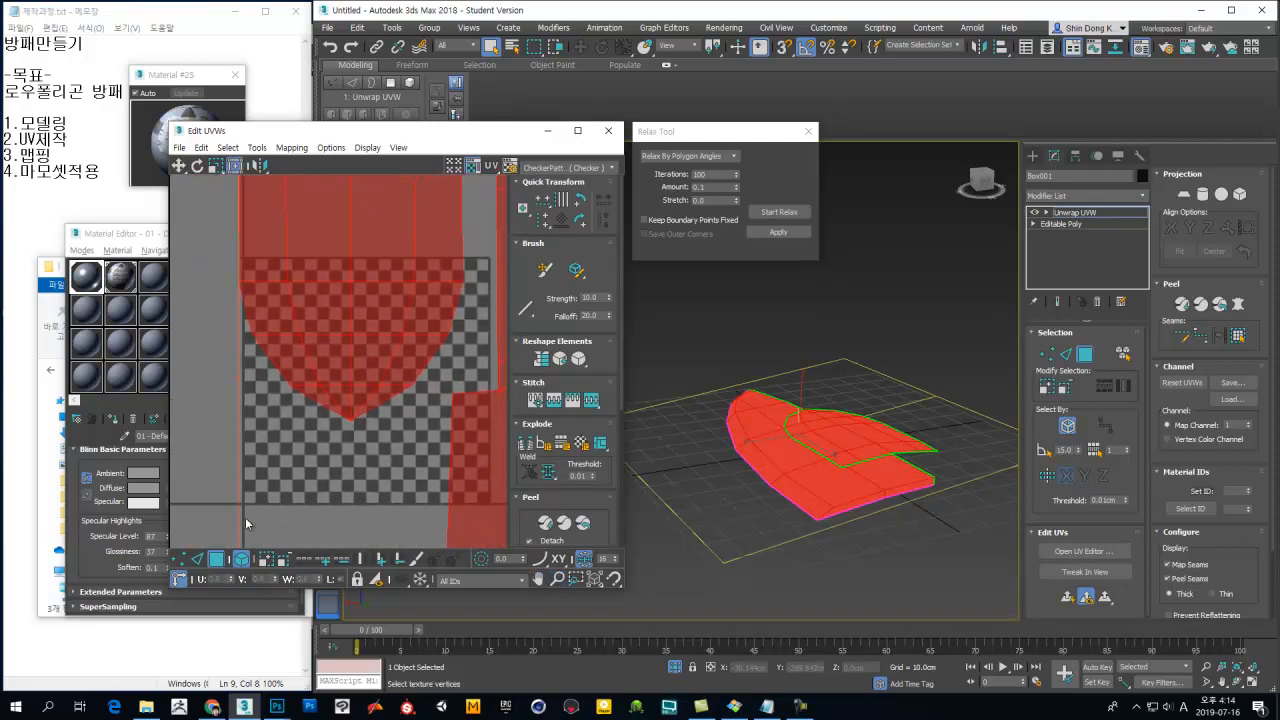
{"action": "mouse_move", "coordinate": [478, 462]}
{"action": "middle_mouse_down"}
{"action": "mouse_move", "coordinate": [475, 440]}
{"action": "mouse_move", "coordinate": [465, 467]}
{"action": "middle_mouse_up"}
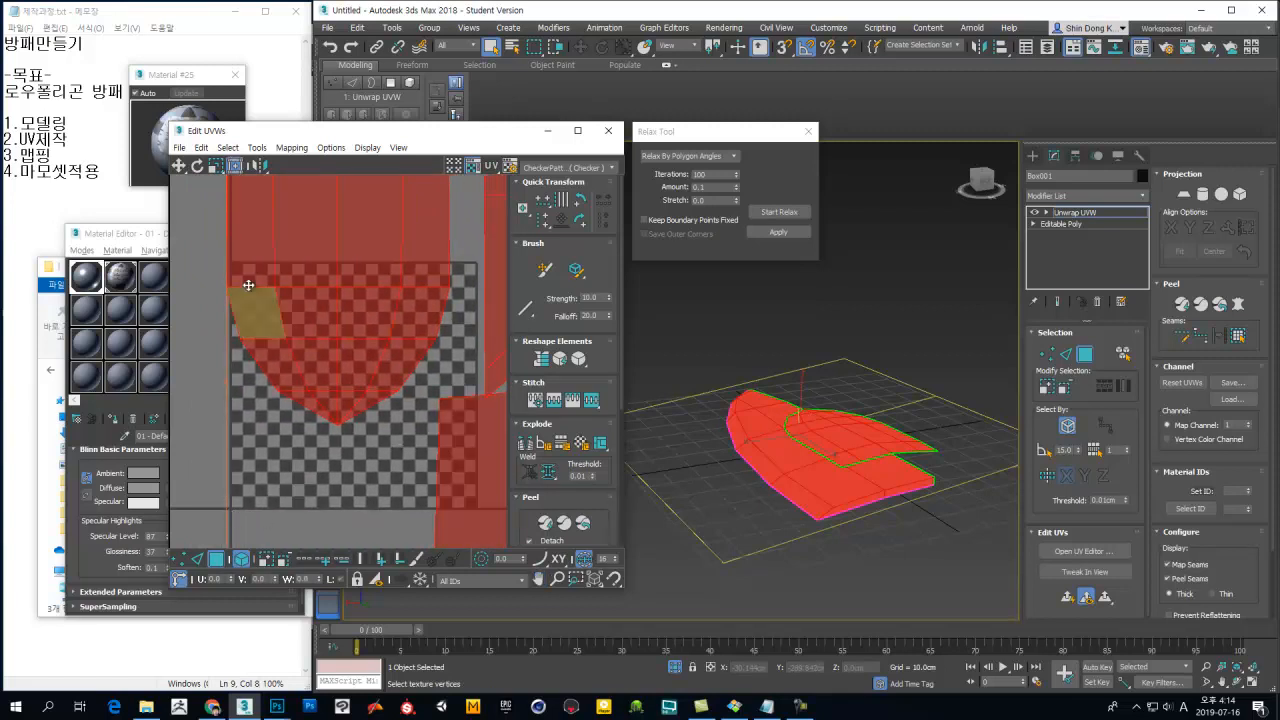
{"action": "middle_click_drag", "start_coordinate": [419, 432], "coordinate": [397, 437]}
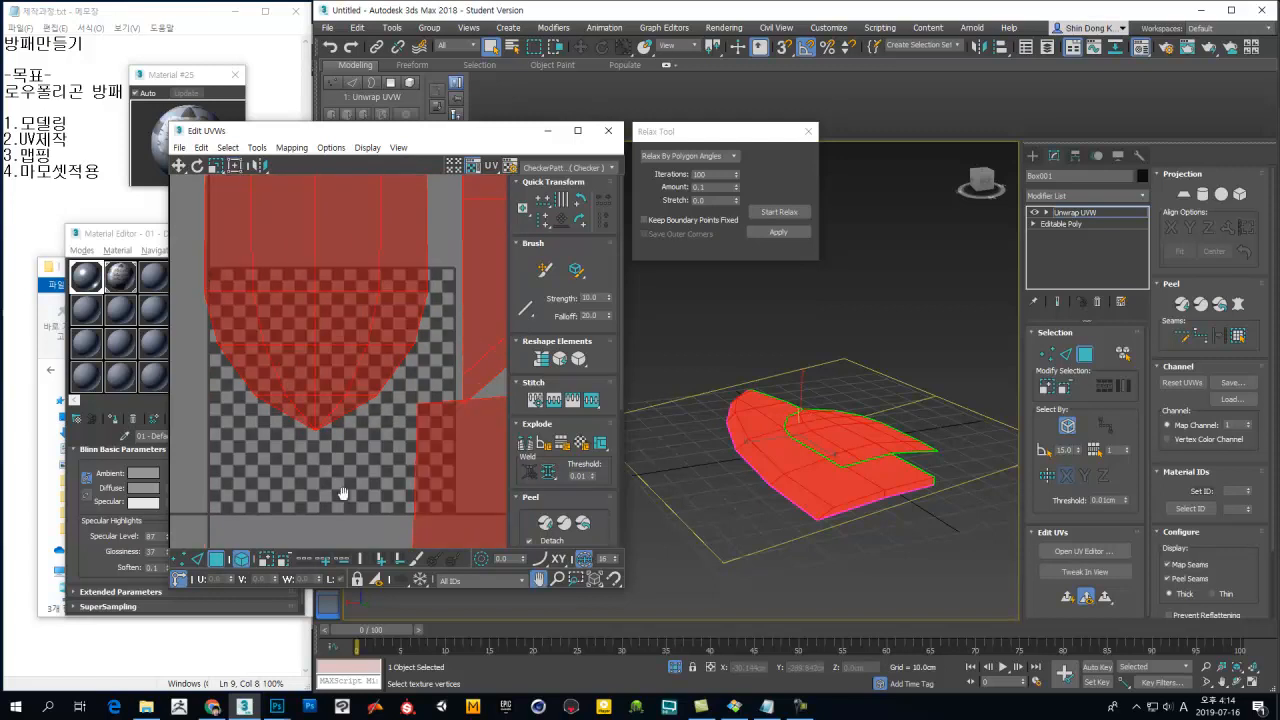
{"action": "middle_click_drag", "start_coordinate": [322, 500], "coordinate": [360, 482]}
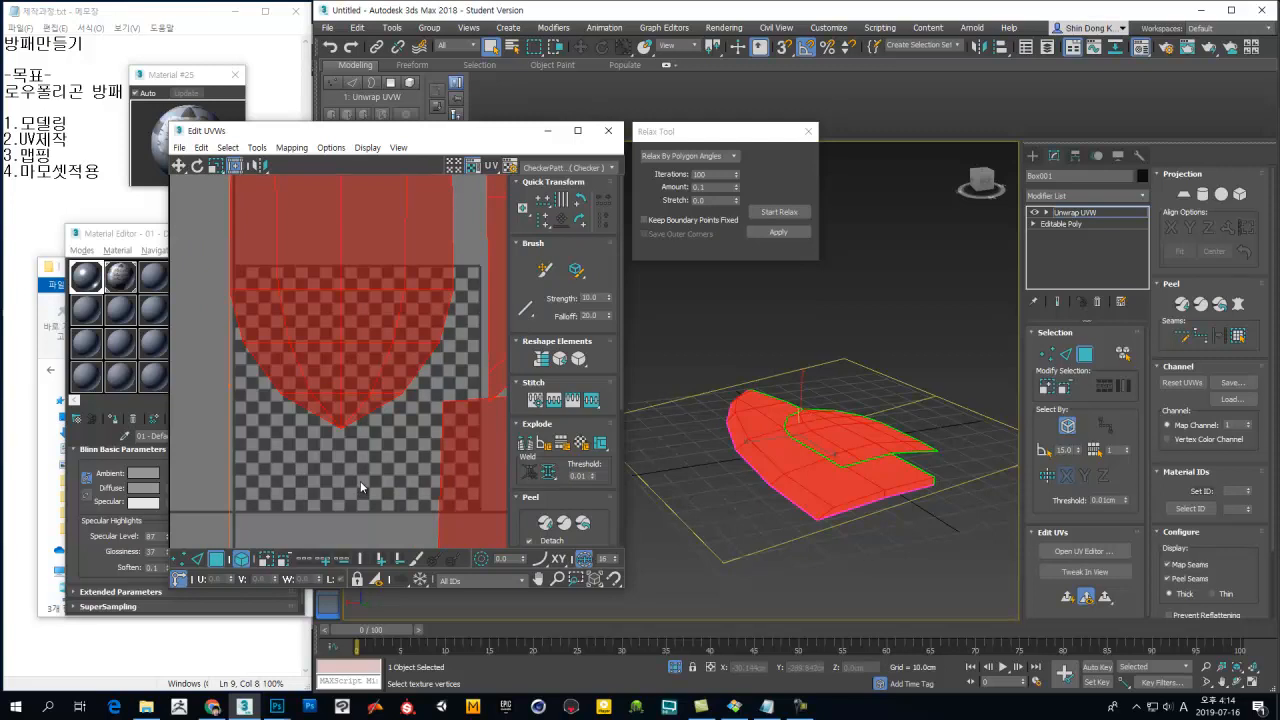
{"action": "scroll", "coordinate": [360, 481], "scroll_direction": "down", "scroll_amount": 8}
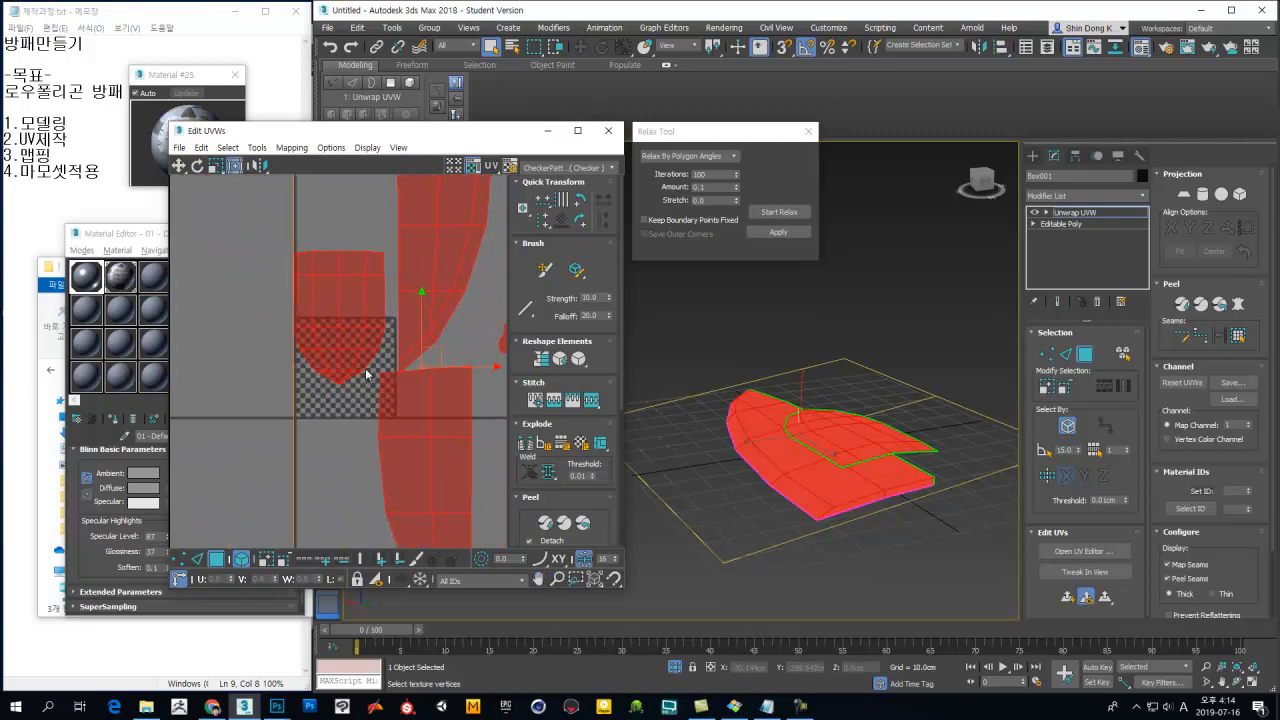
{"action": "middle_click_drag", "start_coordinate": [373, 407], "coordinate": [329, 433]}
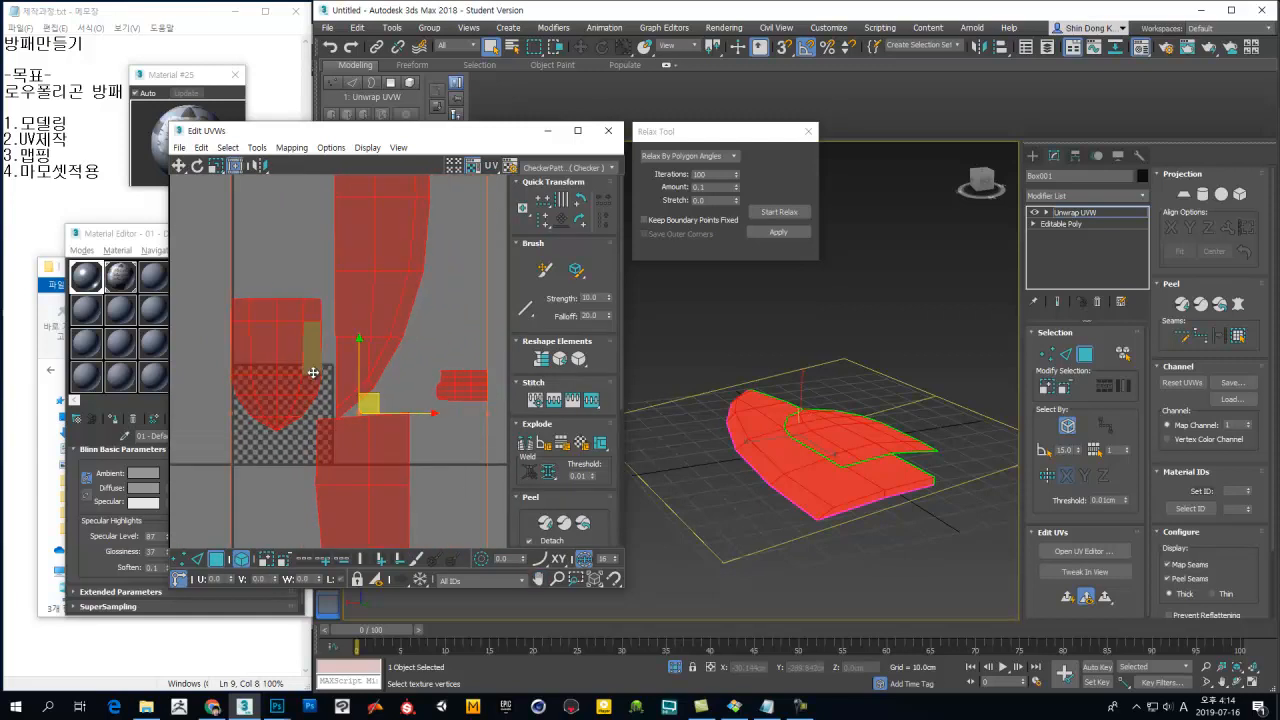
{"action": "middle_click_drag", "start_coordinate": [270, 452], "coordinate": [398, 439]}
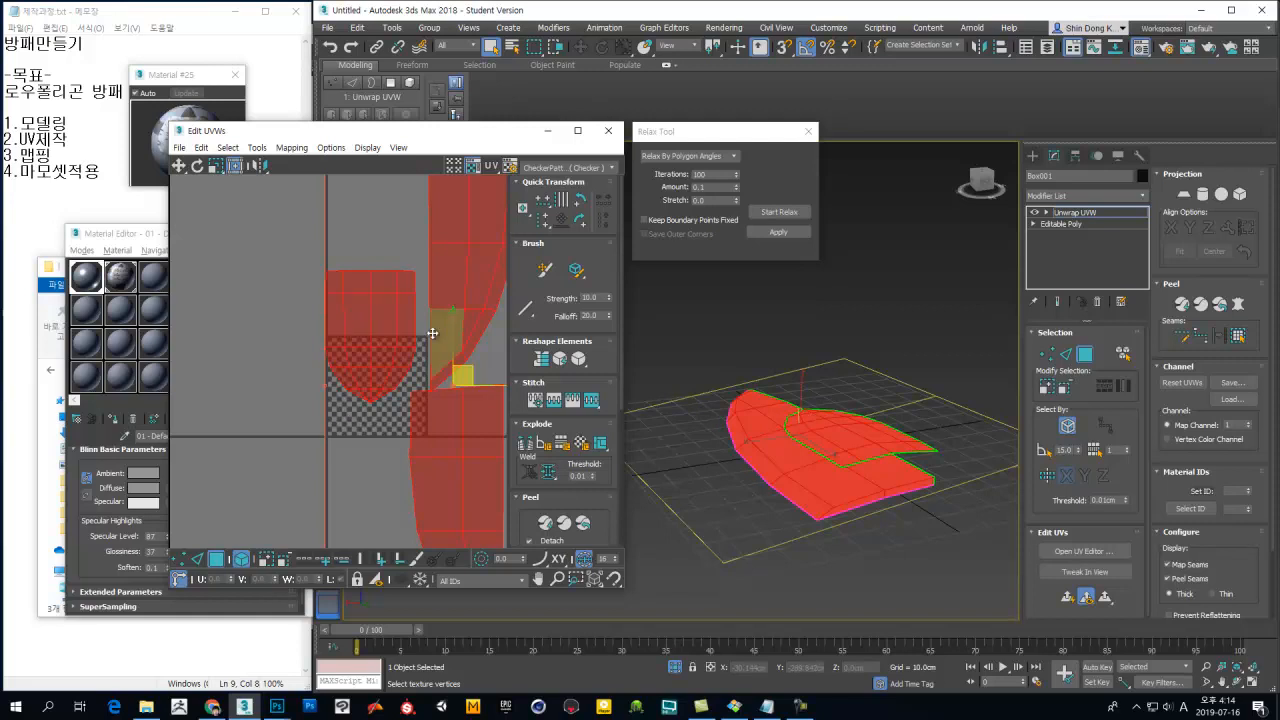
{"action": "middle_click_drag", "start_coordinate": [406, 416], "coordinate": [358, 412]}
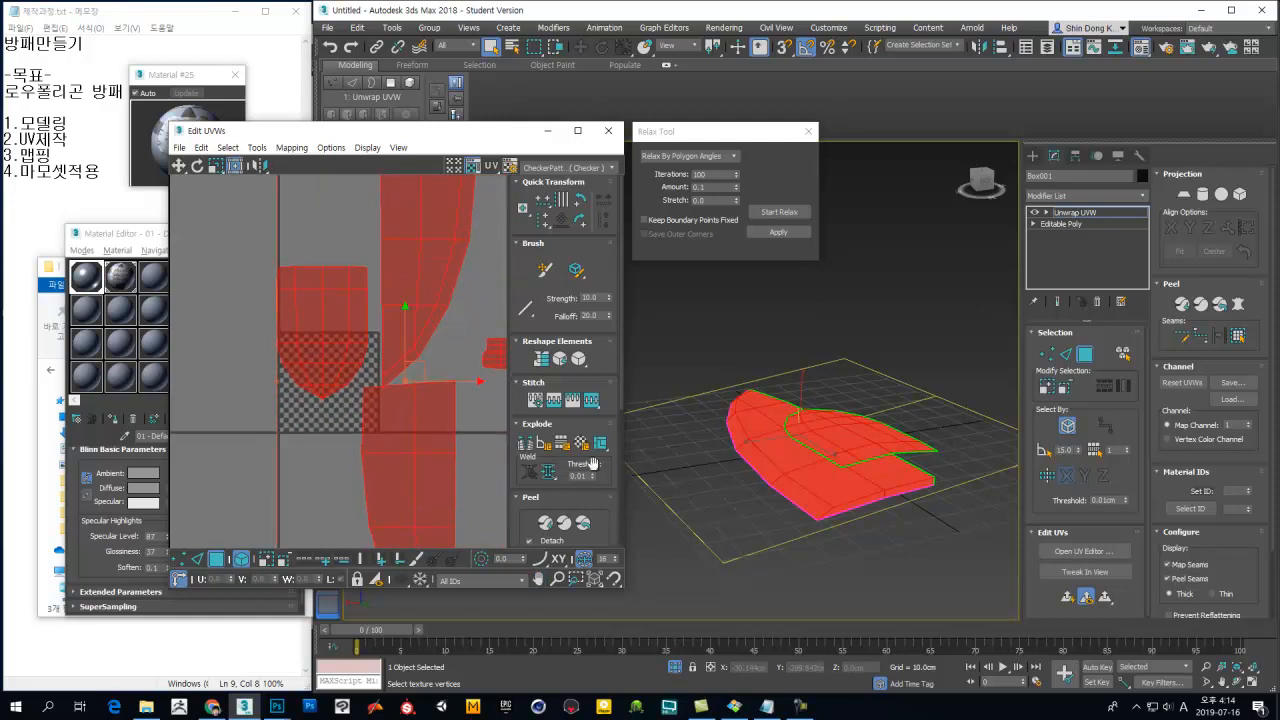
Step: Pack all UV islands into the checkered UV square with the Pack: Custom arrangement, rescaling them, and clear the selection
{"action": "left_click_drag", "start_coordinate": [612, 462], "coordinate": [617, 186]}
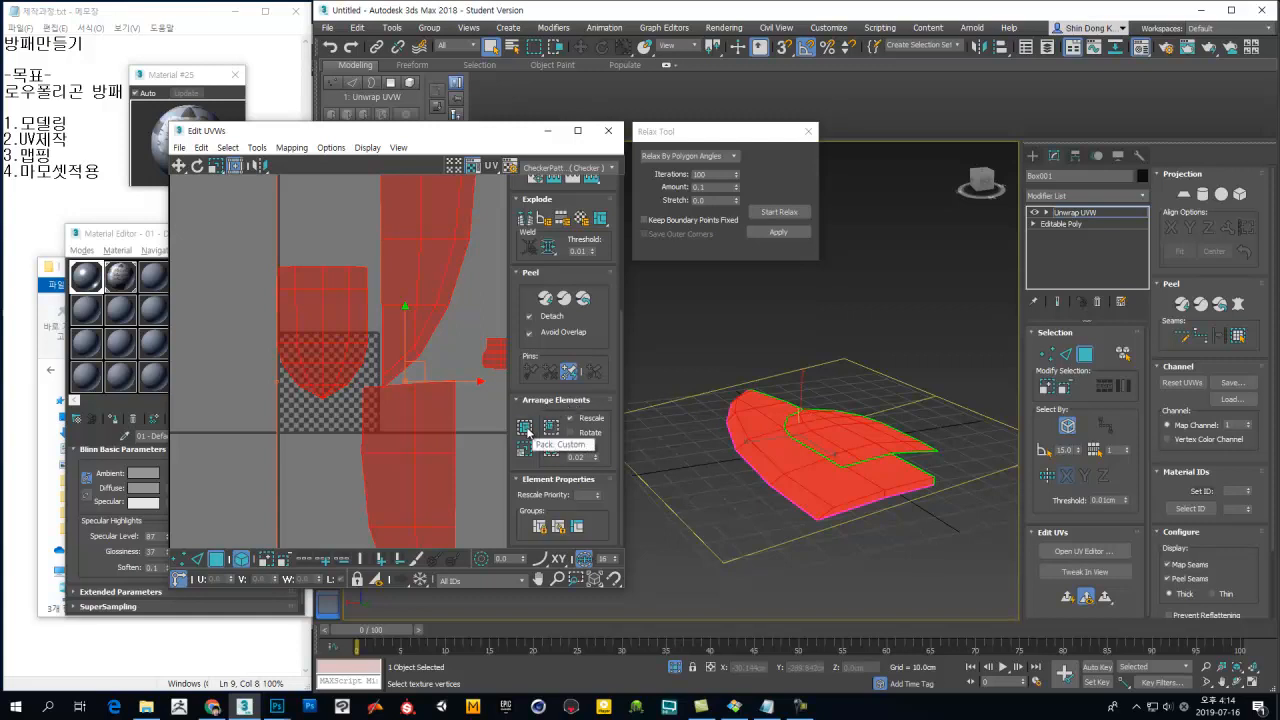
{"action": "left_click", "coordinate": [528, 432]}
{"action": "middle_click_drag", "start_coordinate": [380, 438], "coordinate": [381, 293]}
{"action": "middle_click_drag", "start_coordinate": [402, 408], "coordinate": [336, 387]}
{"action": "scroll", "coordinate": [378, 302], "scroll_direction": "down", "scroll_amount": 3}
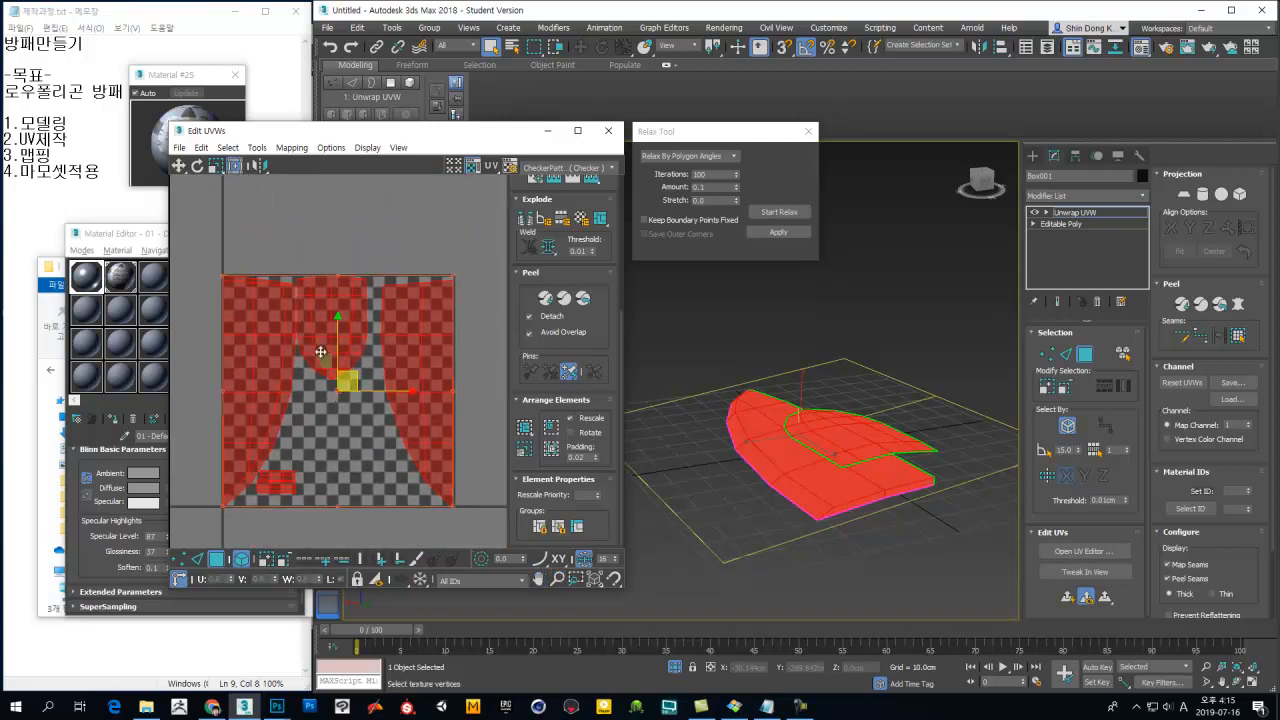
{"action": "left_click", "coordinate": [464, 361]}
{"action": "middle_click_drag", "start_coordinate": [389, 431], "coordinate": [435, 428]}
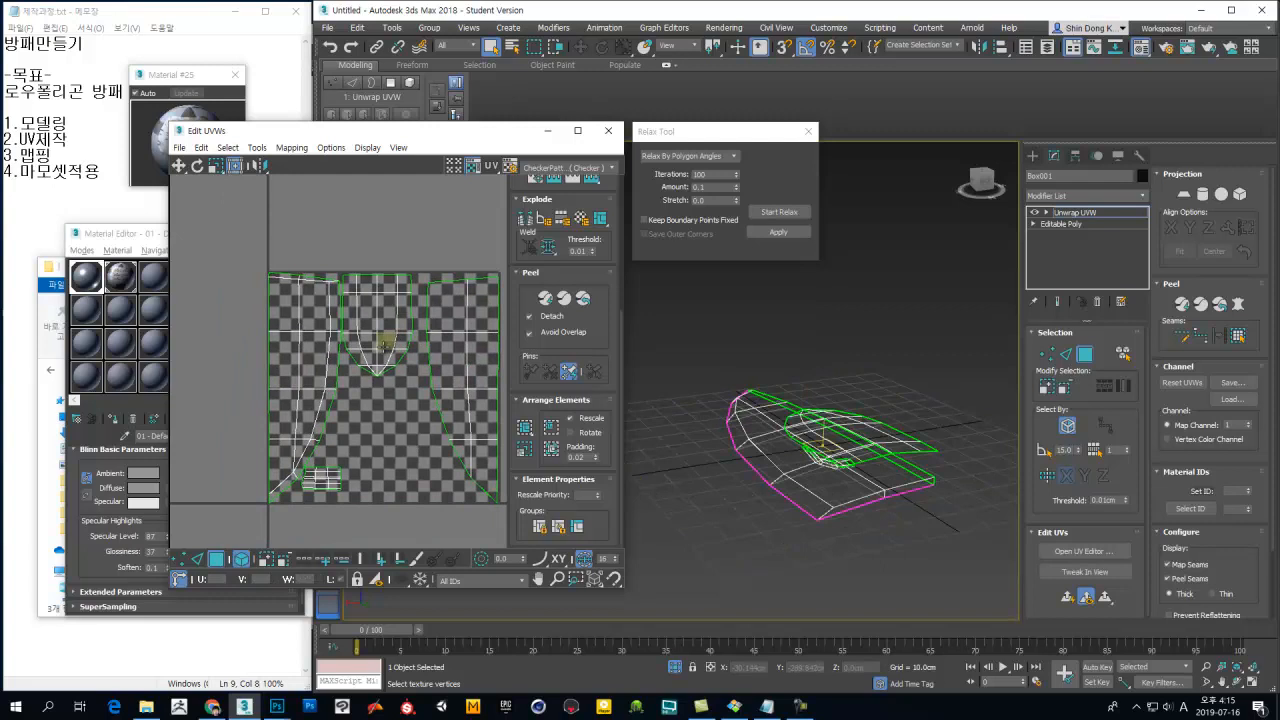
Step: Lower the emblem's UV island between the two shield-body islands and shift the small handle island slightly toward it
{"action": "left_click", "coordinate": [377, 370]}
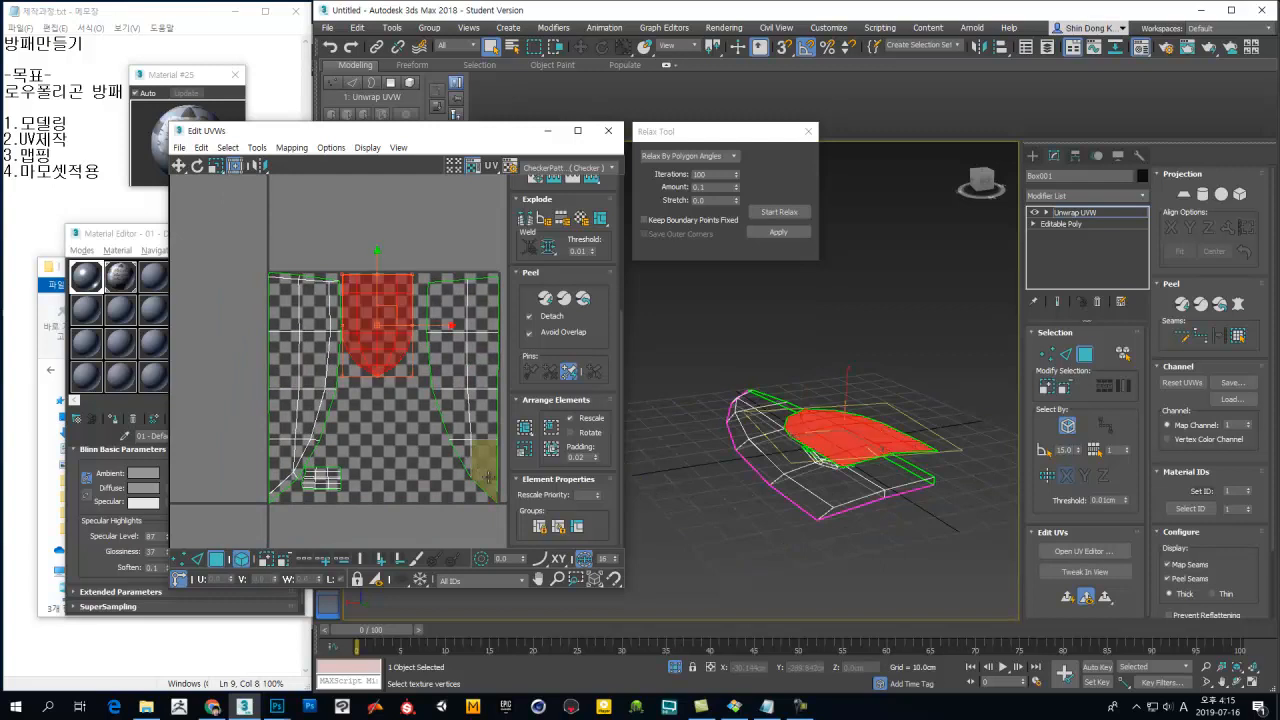
{"action": "left_click_drag", "start_coordinate": [396, 353], "coordinate": [403, 455]}
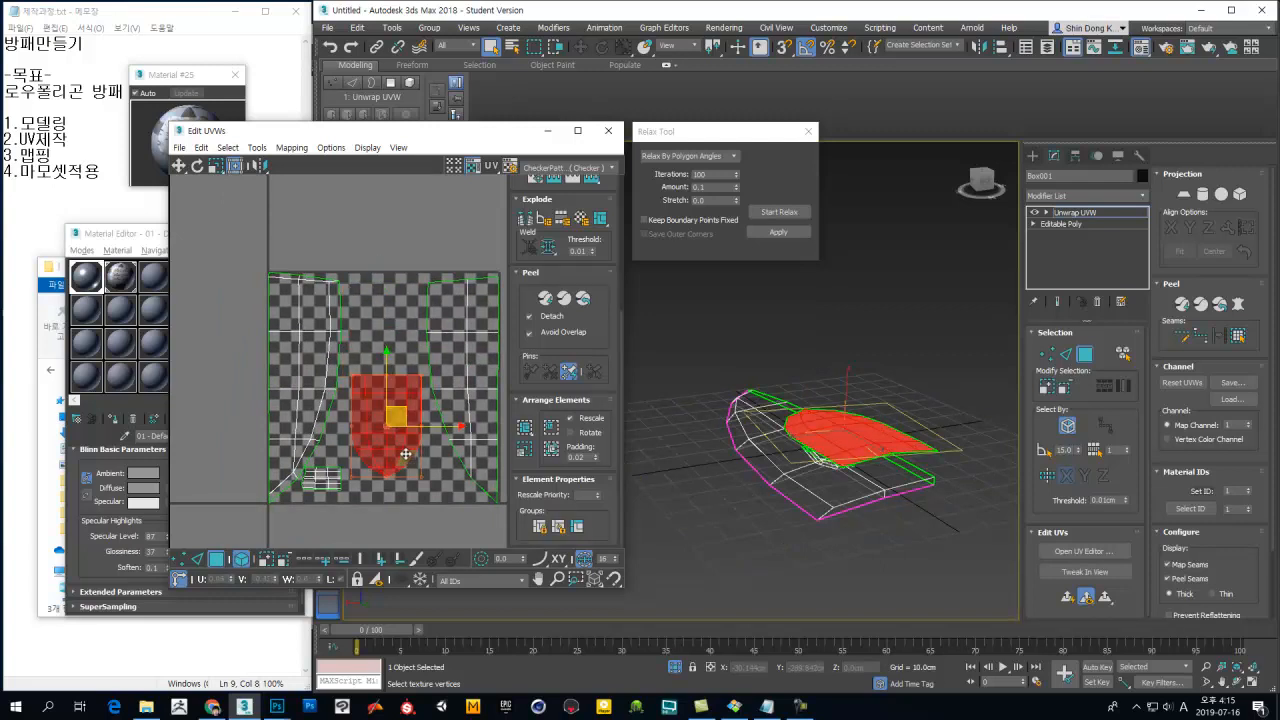
{"action": "left_click", "coordinate": [322, 477]}
{"action": "left_click_drag", "start_coordinate": [322, 477], "coordinate": [340, 482]}
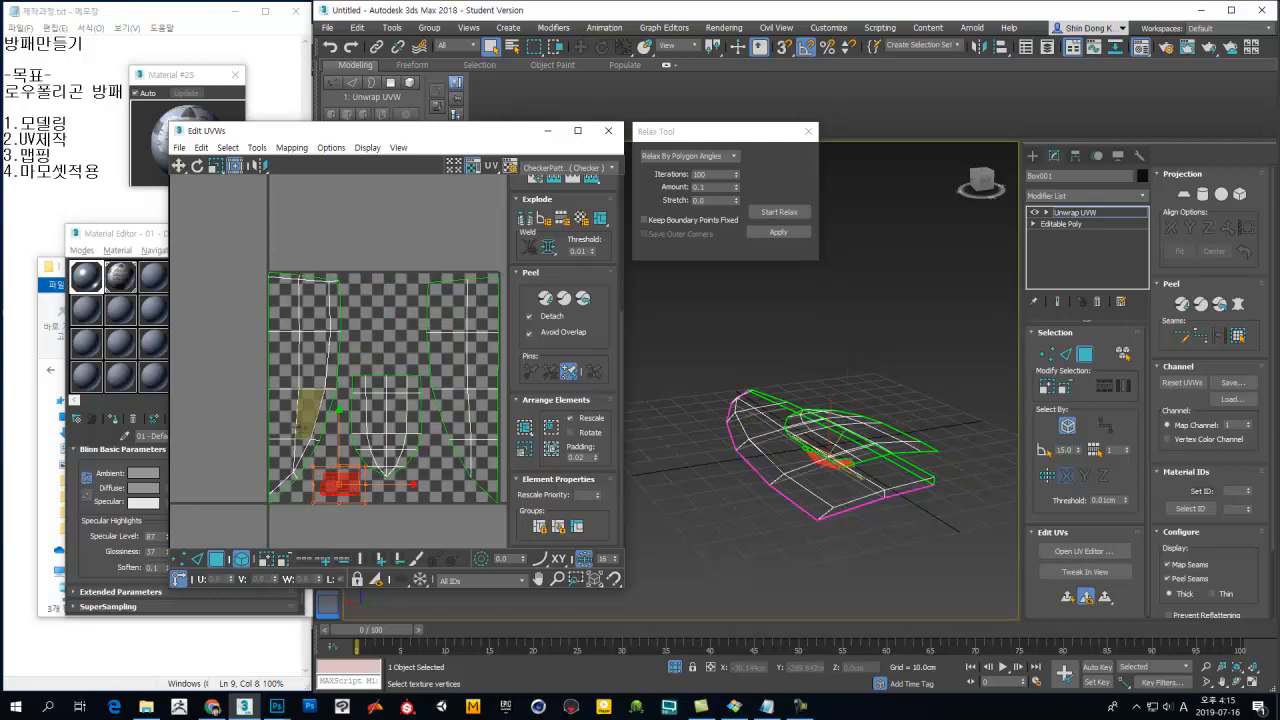
Step: Examine how closely the packed shield-body islands sit against the corners and borders of the UV square
{"action": "middle_click_drag", "start_coordinate": [271, 259], "coordinate": [293, 305]}
{"action": "scroll", "coordinate": [293, 304], "scroll_direction": "up", "scroll_amount": 7}
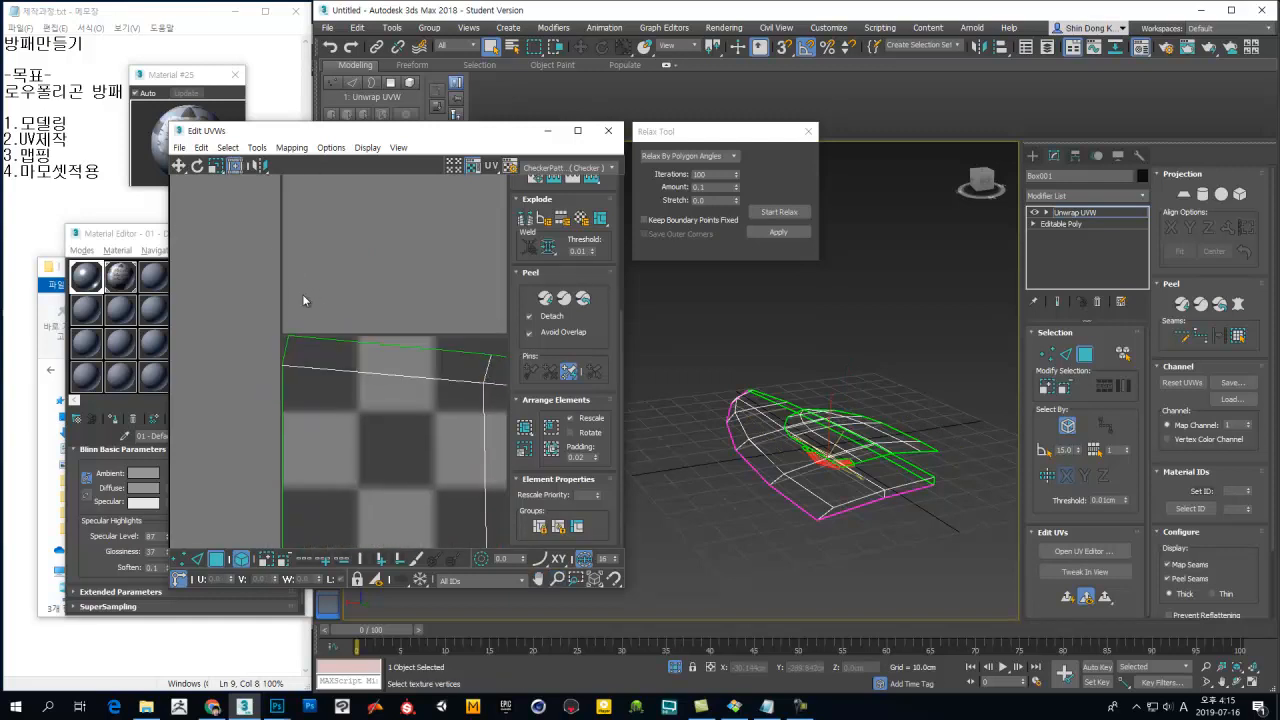
{"action": "scroll", "coordinate": [341, 458], "scroll_direction": "down", "scroll_amount": 3}
{"action": "scroll", "coordinate": [341, 460], "scroll_direction": "down", "scroll_amount": 2}
{"action": "middle_click_drag", "start_coordinate": [341, 460], "coordinate": [342, 252]}
{"action": "middle_click_drag", "start_coordinate": [340, 482], "coordinate": [338, 405]}
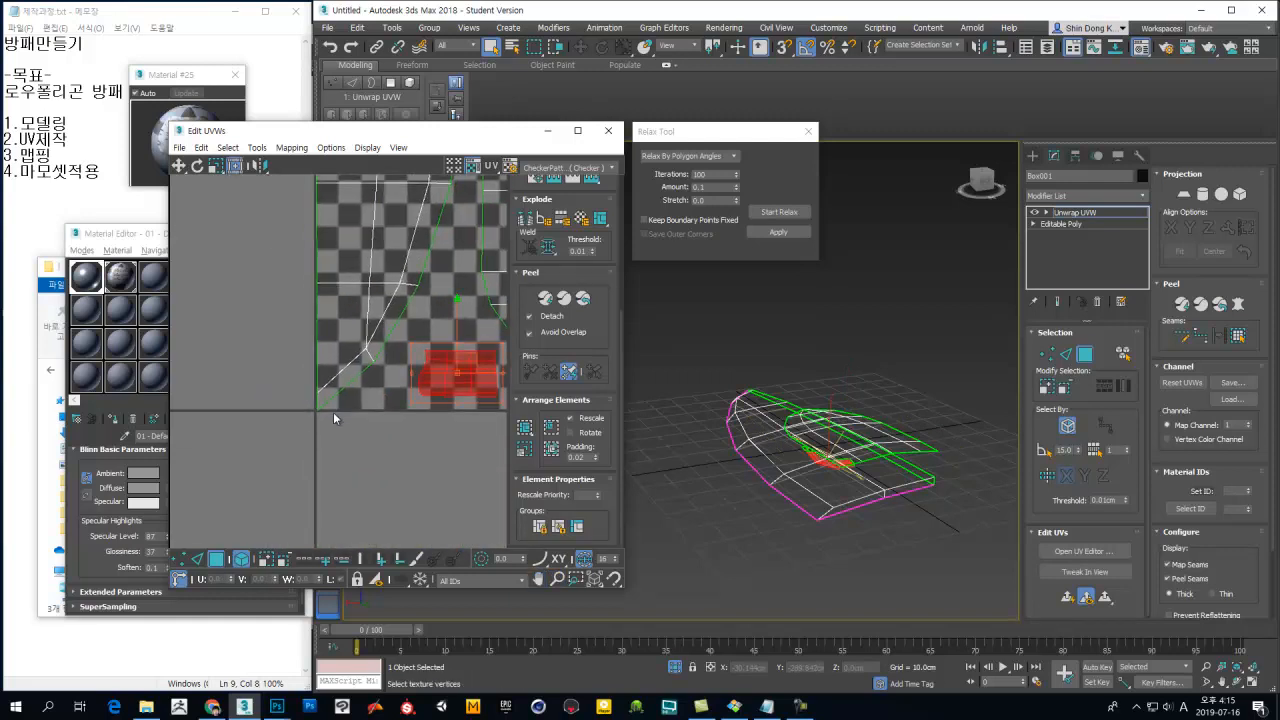
{"action": "scroll", "coordinate": [338, 405], "scroll_direction": "up", "scroll_amount": 5}
{"action": "scroll", "coordinate": [350, 250], "scroll_direction": "down", "scroll_amount": 7}
{"action": "middle_click_drag", "start_coordinate": [400, 346], "coordinate": [362, 482]}
Step: Scale the two large shield-body UV islands down slightly together to leave a margin inside the UV square
{"action": "left_click_drag", "start_coordinate": [450, 297], "coordinate": [350, 355]}
{"action": "middle_click_drag", "start_coordinate": [349, 350], "coordinate": [347, 378]}
{"action": "scroll", "coordinate": [428, 395], "scroll_direction": "up", "scroll_amount": 2}
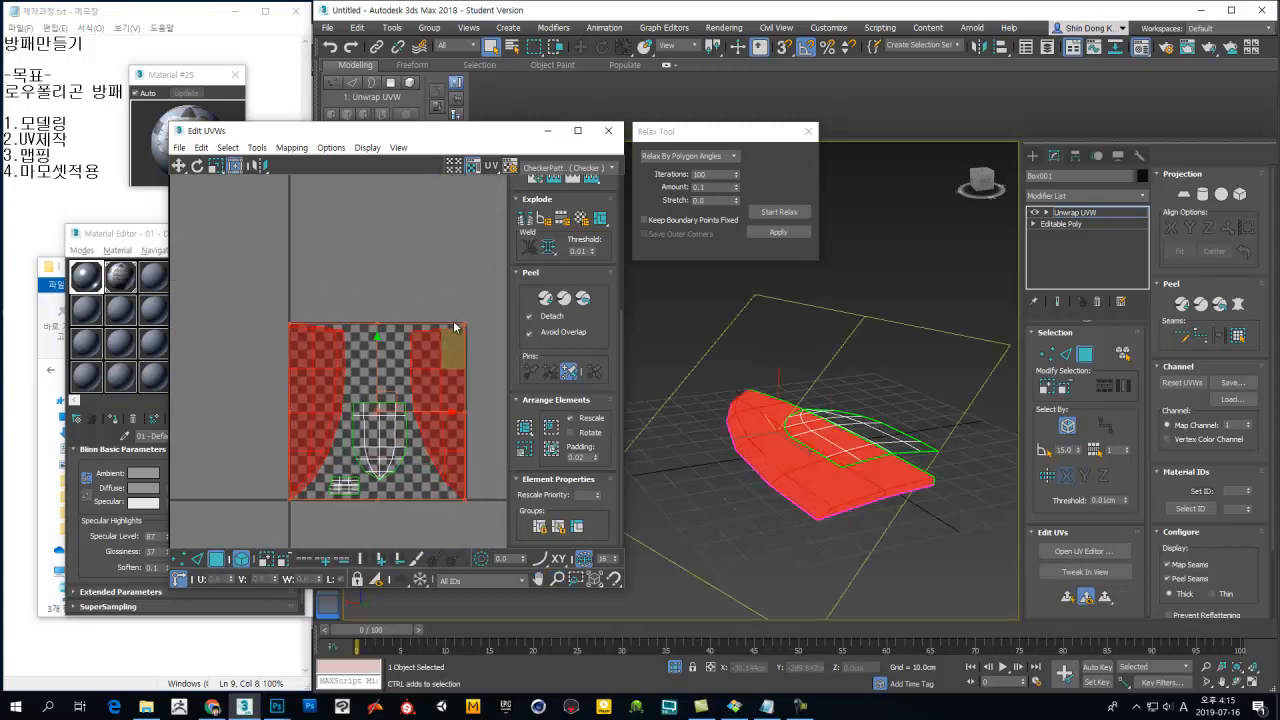
{"action": "left_click_drag", "start_coordinate": [464, 324], "coordinate": [452, 358]}
{"action": "left_click", "coordinate": [478, 386]}
Step: Check the margins around the UV islands and the spacing between them across the whole UV square
{"action": "scroll", "coordinate": [472, 405], "scroll_direction": "up", "scroll_amount": 4}
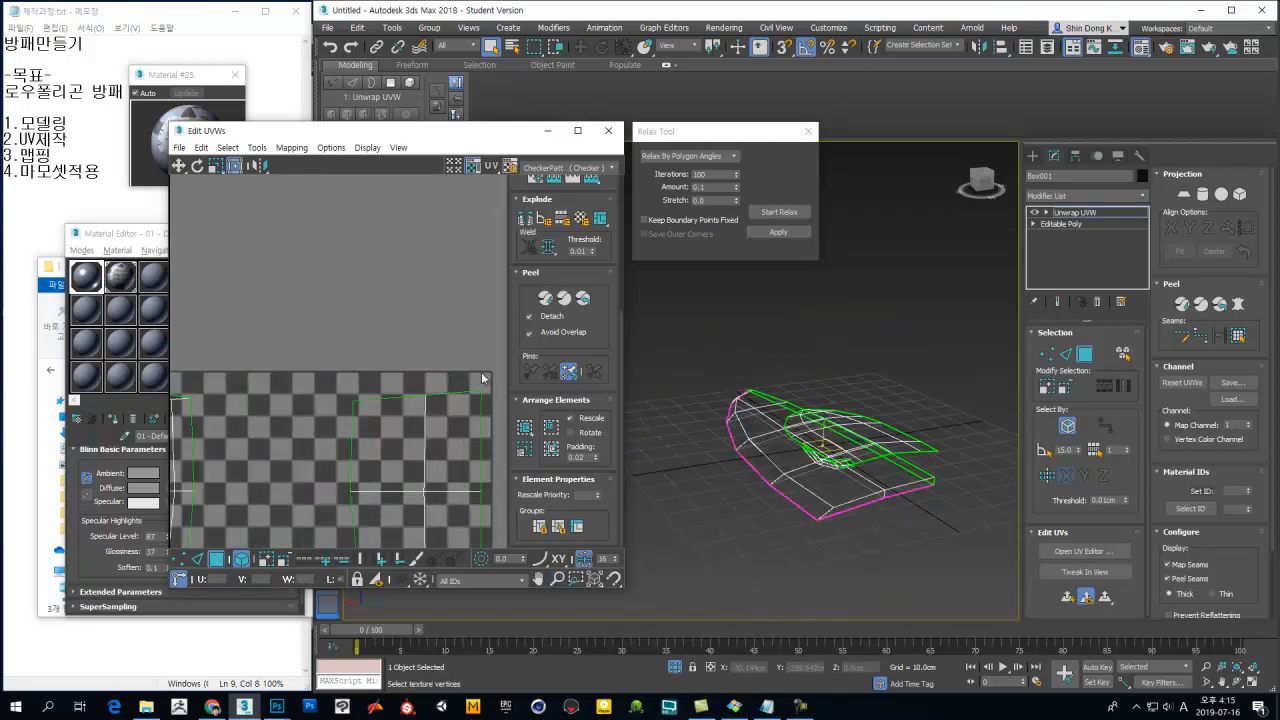
{"action": "middle_click_drag", "start_coordinate": [485, 432], "coordinate": [414, 206]}
{"action": "scroll", "coordinate": [427, 469], "scroll_direction": "down", "scroll_amount": 2}
{"action": "middle_click_drag", "start_coordinate": [312, 432], "coordinate": [516, 463]}
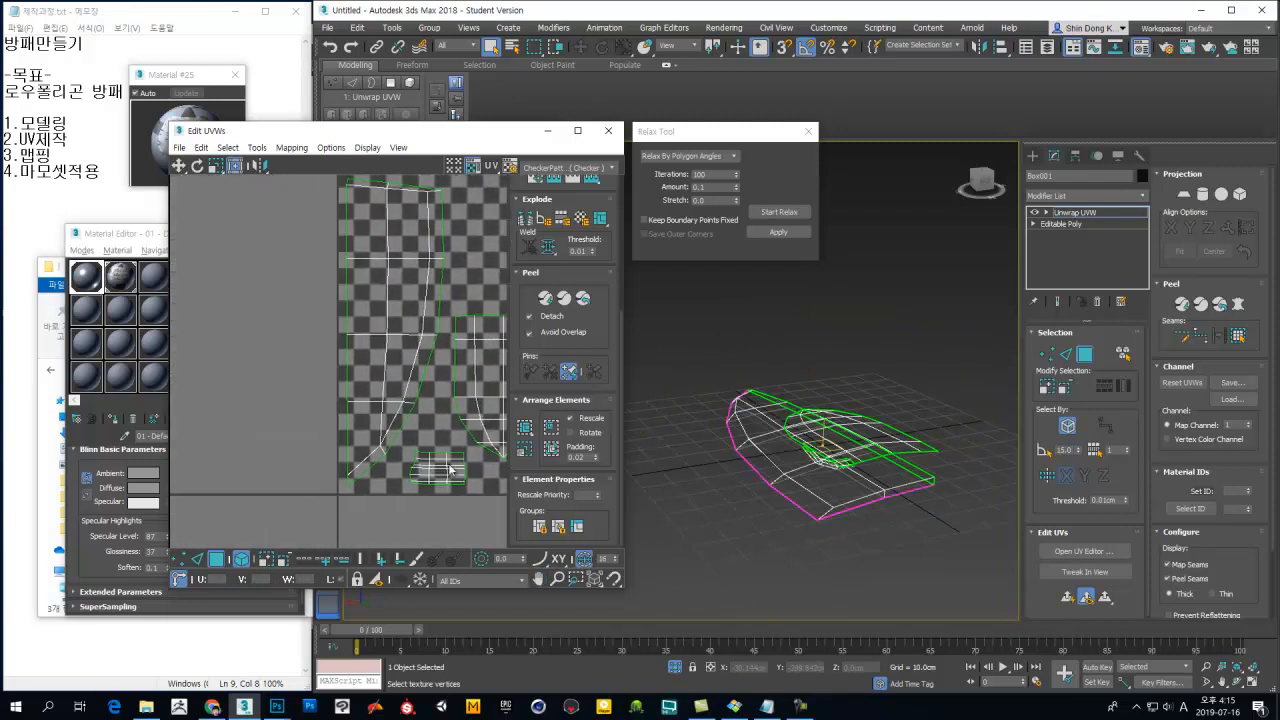
{"action": "middle_click_drag", "start_coordinate": [357, 417], "coordinate": [352, 546]}
{"action": "scroll", "coordinate": [408, 358], "scroll_direction": "down", "scroll_amount": 2}
{"action": "middle_click_drag", "start_coordinate": [472, 398], "coordinate": [325, 322]}
{"action": "middle_click_drag", "start_coordinate": [460, 295], "coordinate": [365, 294]}
{"action": "scroll", "coordinate": [365, 301], "scroll_direction": "down", "scroll_amount": 2}
{"action": "middle_click_drag", "start_coordinate": [397, 369], "coordinate": [301, 415]}
{"action": "middle_click_drag", "start_coordinate": [326, 373], "coordinate": [510, 351]}
{"action": "middle_click_drag", "start_coordinate": [392, 367], "coordinate": [343, 336]}
{"action": "middle_click_drag", "start_coordinate": [407, 420], "coordinate": [442, 429]}
{"action": "middle_click_drag", "start_coordinate": [420, 384], "coordinate": [426, 337], "text": "ctrl+alt"}
{"action": "middle_click_drag", "start_coordinate": [464, 349], "coordinate": [464, 325]}
{"action": "middle_click_drag", "start_coordinate": [455, 346], "coordinate": [424, 352]}
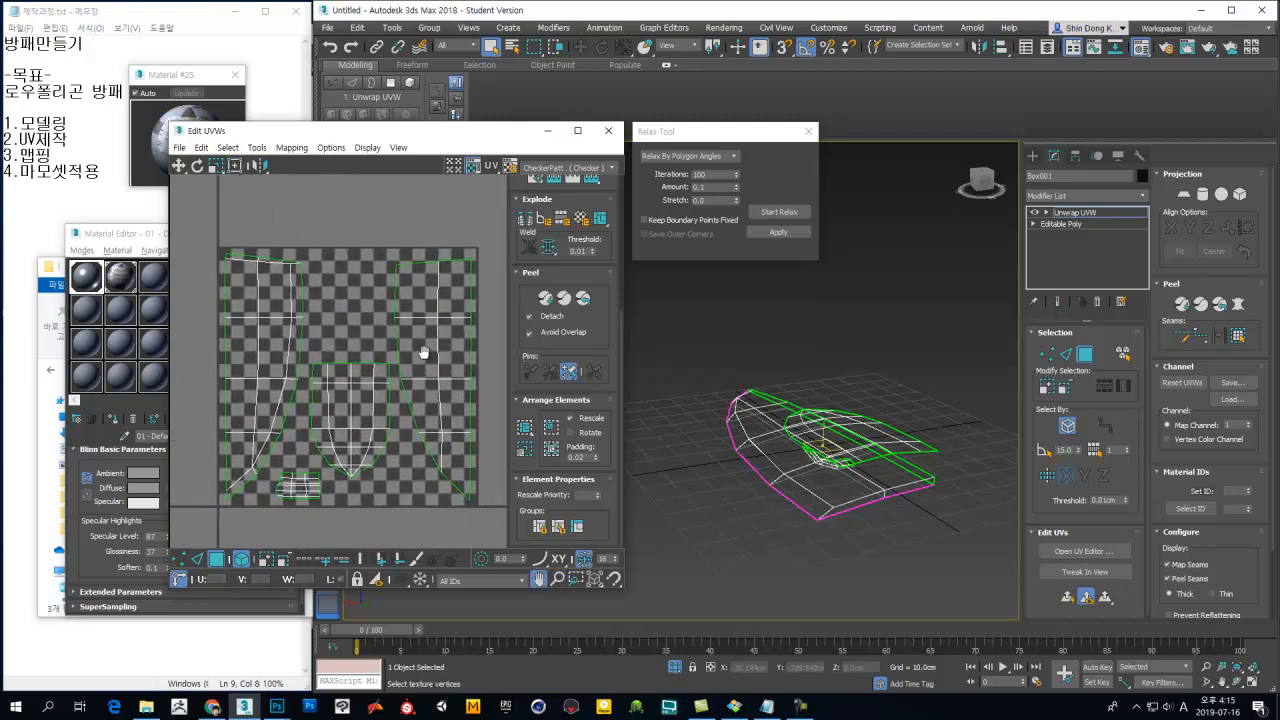
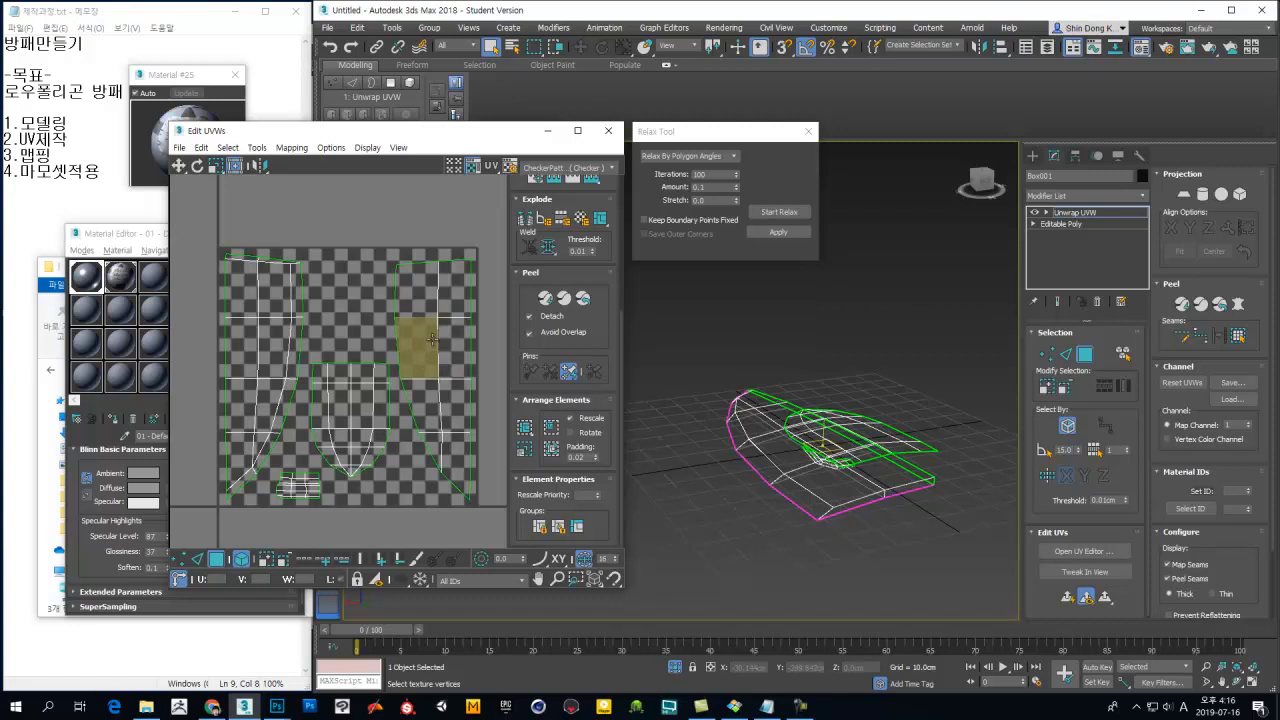
{"action": "scroll", "coordinate": [436, 318], "scroll_direction": "down", "scroll_amount": 3}
{"action": "middle_click_drag", "start_coordinate": [436, 318], "coordinate": [403, 352]}
{"action": "middle_click_drag", "start_coordinate": [432, 305], "coordinate": [403, 320]}
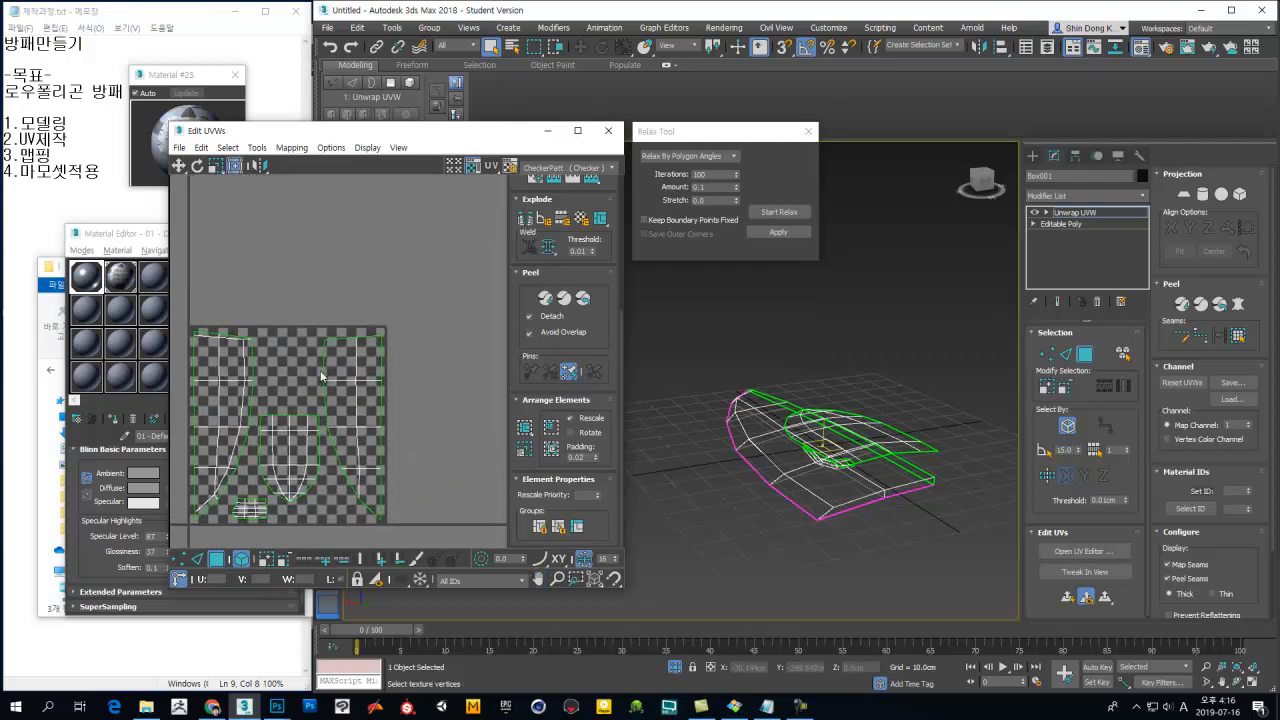
{"action": "scroll", "coordinate": [406, 357], "scroll_direction": "up", "scroll_amount": 2}
{"action": "middle_click_drag", "start_coordinate": [349, 352], "coordinate": [328, 368]}
{"action": "scroll", "coordinate": [345, 305], "scroll_direction": "down", "scroll_amount": 1}
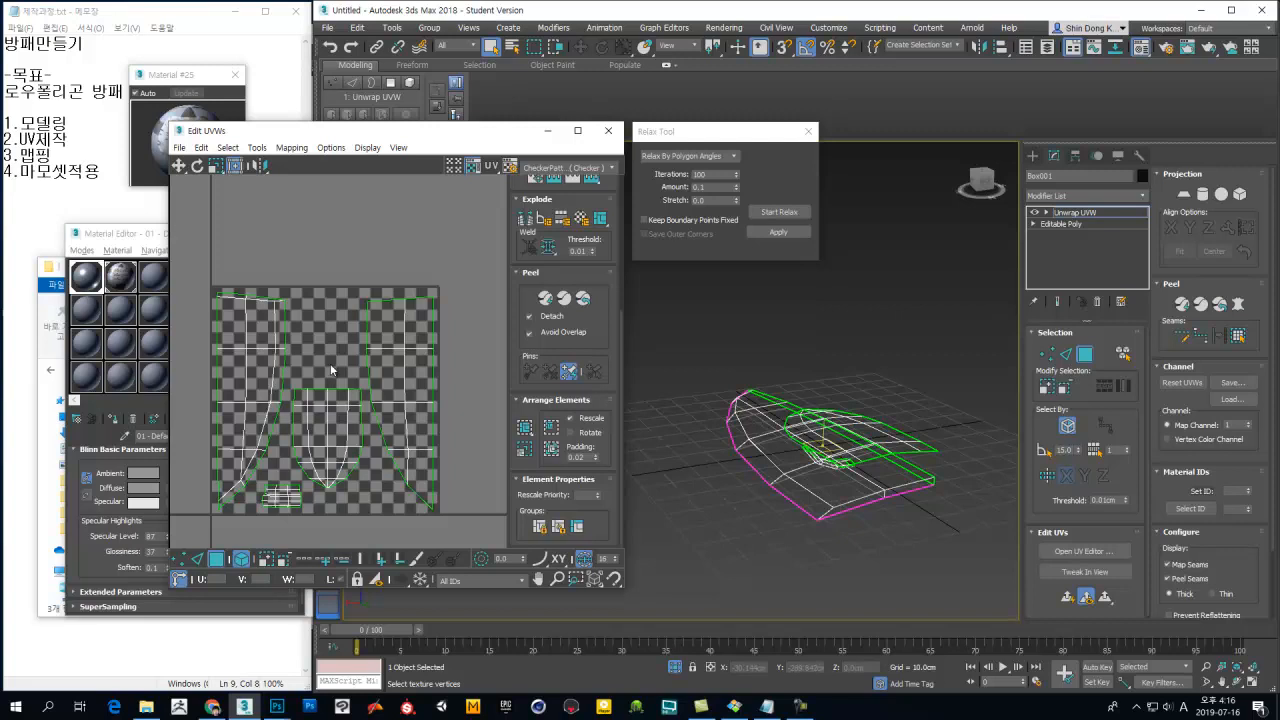
{"action": "middle_click_drag", "start_coordinate": [367, 399], "coordinate": [388, 354]}
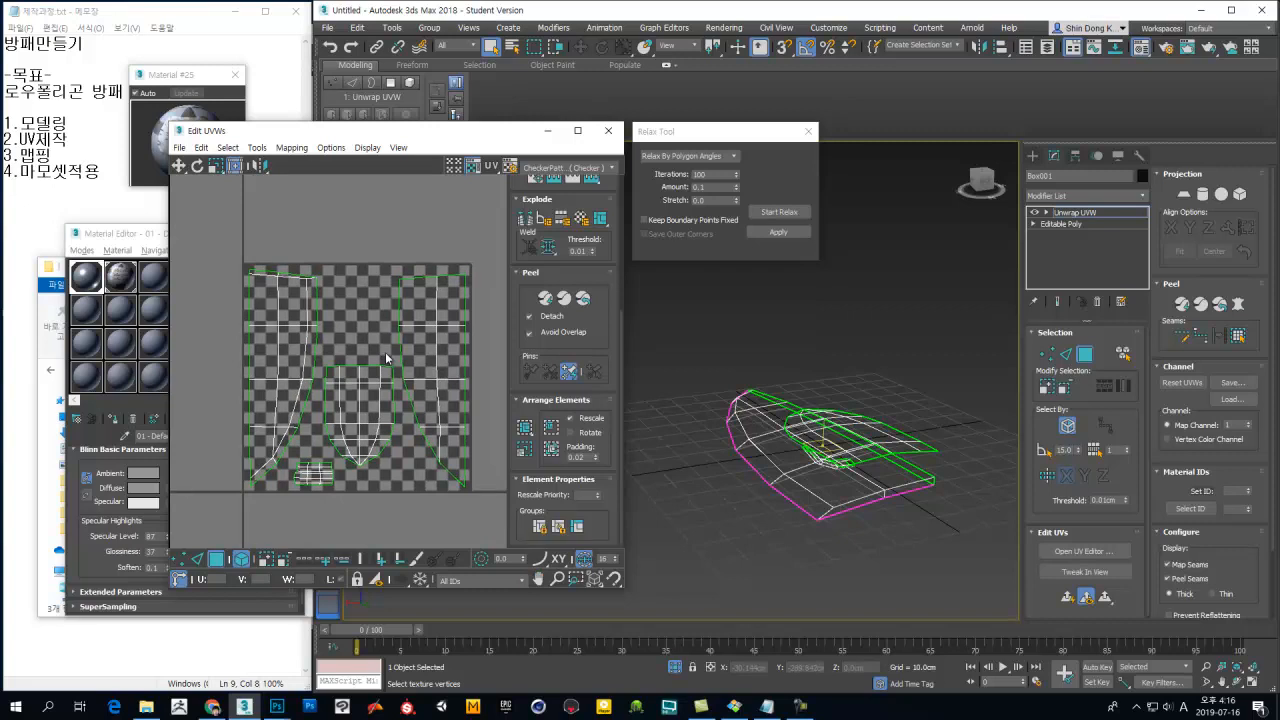
{"action": "middle_click_drag", "start_coordinate": [373, 450], "coordinate": [375, 436]}
{"action": "middle_click_drag", "start_coordinate": [420, 336], "coordinate": [419, 351]}
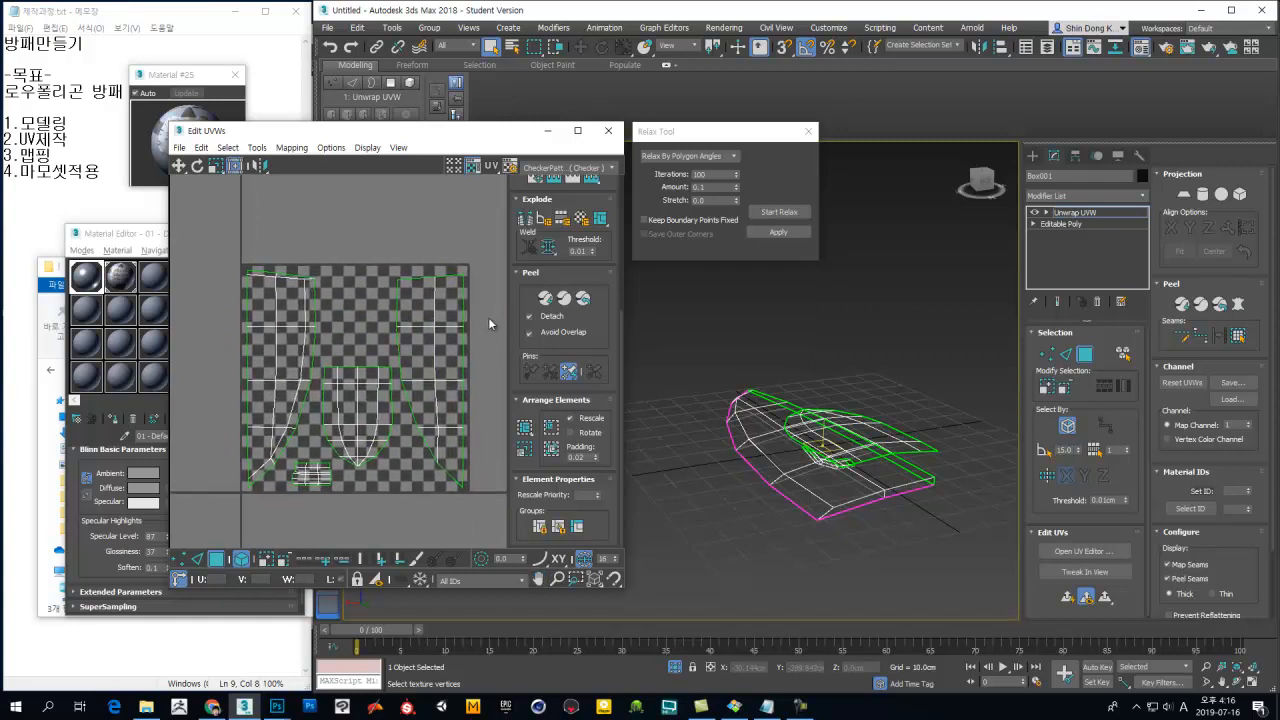
{"action": "mouse_move", "coordinate": [488, 318]}
{"action": "middle_mouse_down"}
{"action": "mouse_move", "coordinate": [483, 334]}
{"action": "mouse_move", "coordinate": [474, 305]}
{"action": "middle_mouse_up"}
{"action": "middle_click_drag", "start_coordinate": [470, 328], "coordinate": [455, 291]}
Step: Inspect the shield-body, emblem and handle UV islands by selecting them one after another, leaving none selected
{"action": "left_click", "coordinate": [268, 262]}
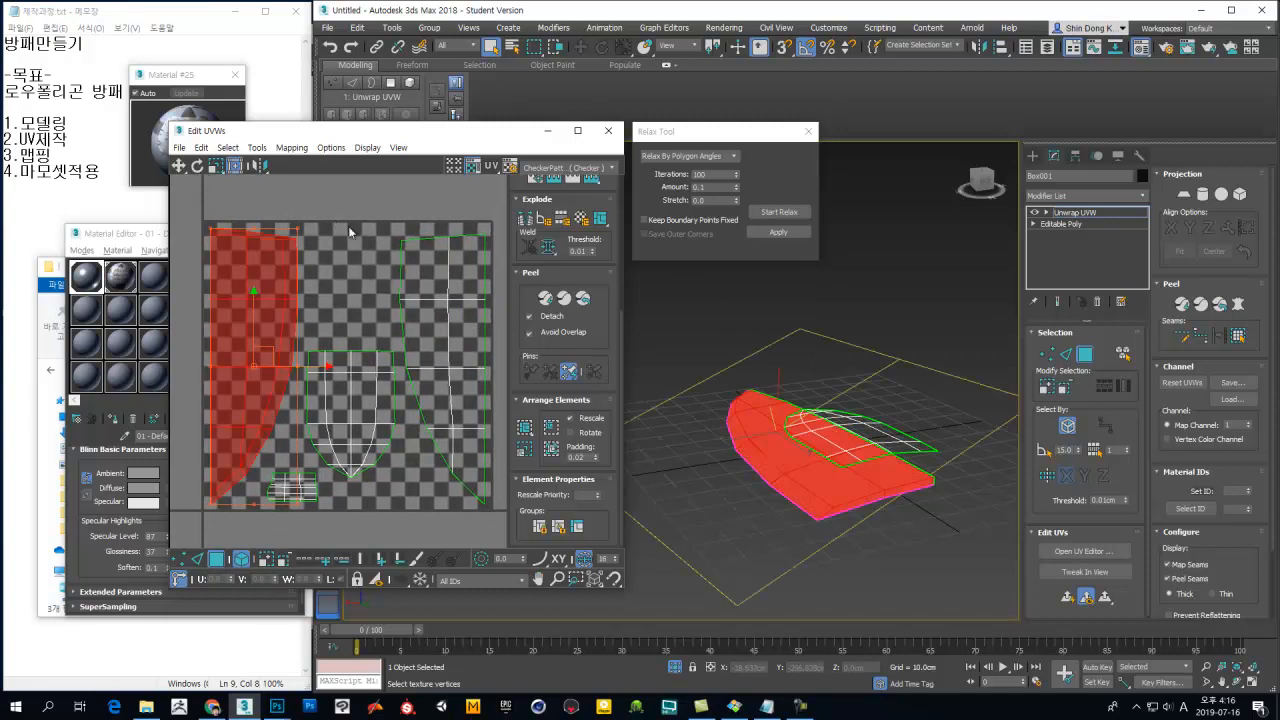
{"action": "left_click", "coordinate": [424, 260]}
{"action": "left_click", "coordinate": [383, 358]}
{"action": "left_click", "coordinate": [360, 364]}
{"action": "left_click", "coordinate": [295, 475]}
{"action": "left_click", "coordinate": [351, 498]}
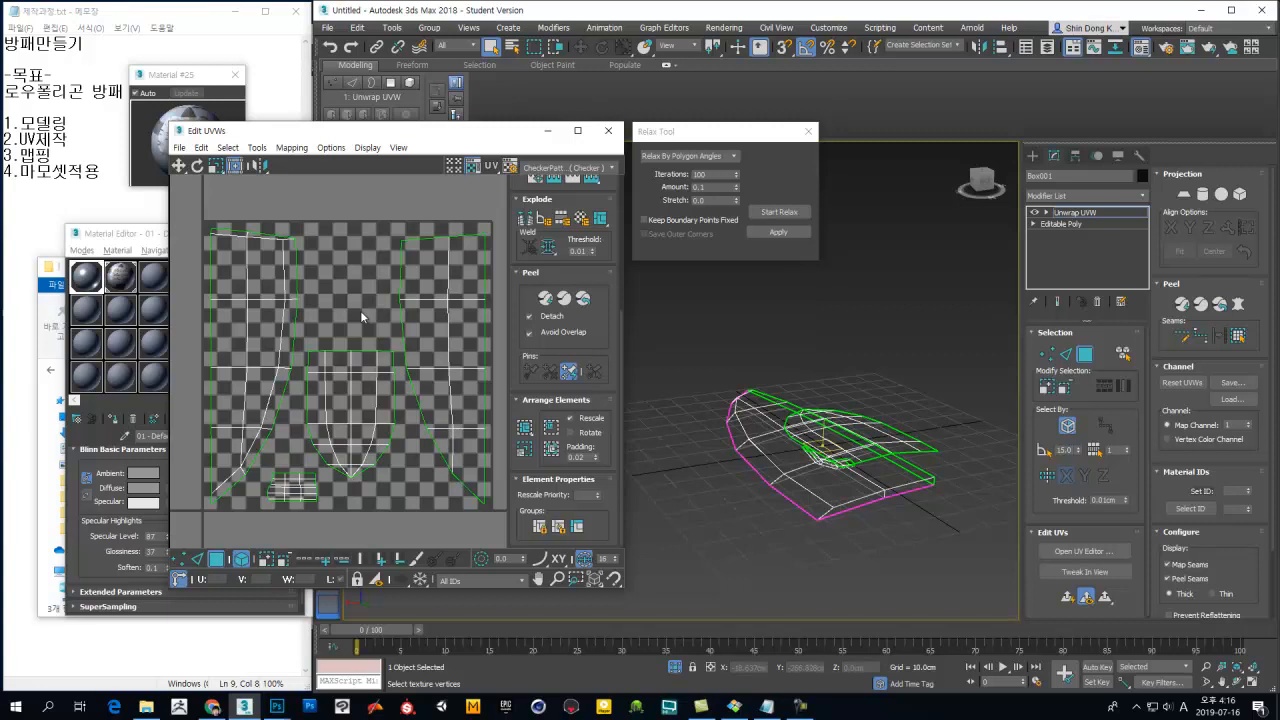
Step: Render a UVW template of the shield's UV layout at 1024 by 1024 pixels
{"action": "left_click", "coordinate": [258, 148]}
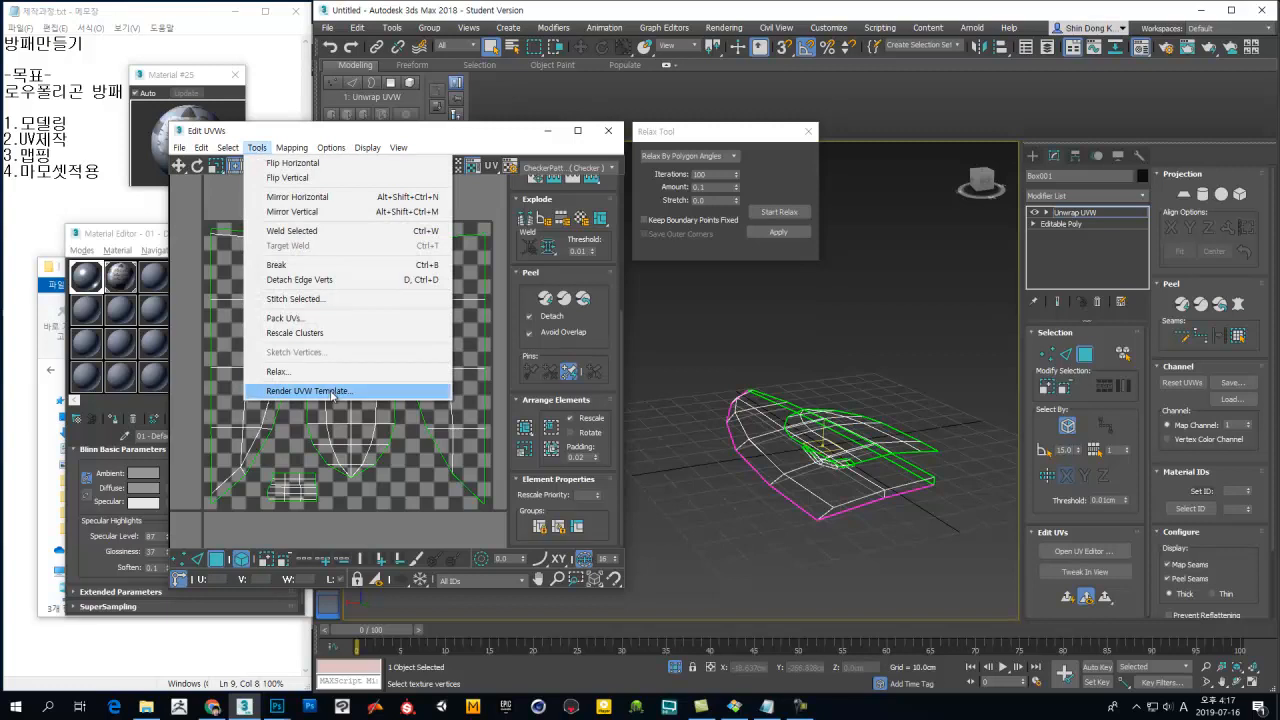
{"action": "left_click", "coordinate": [333, 391]}
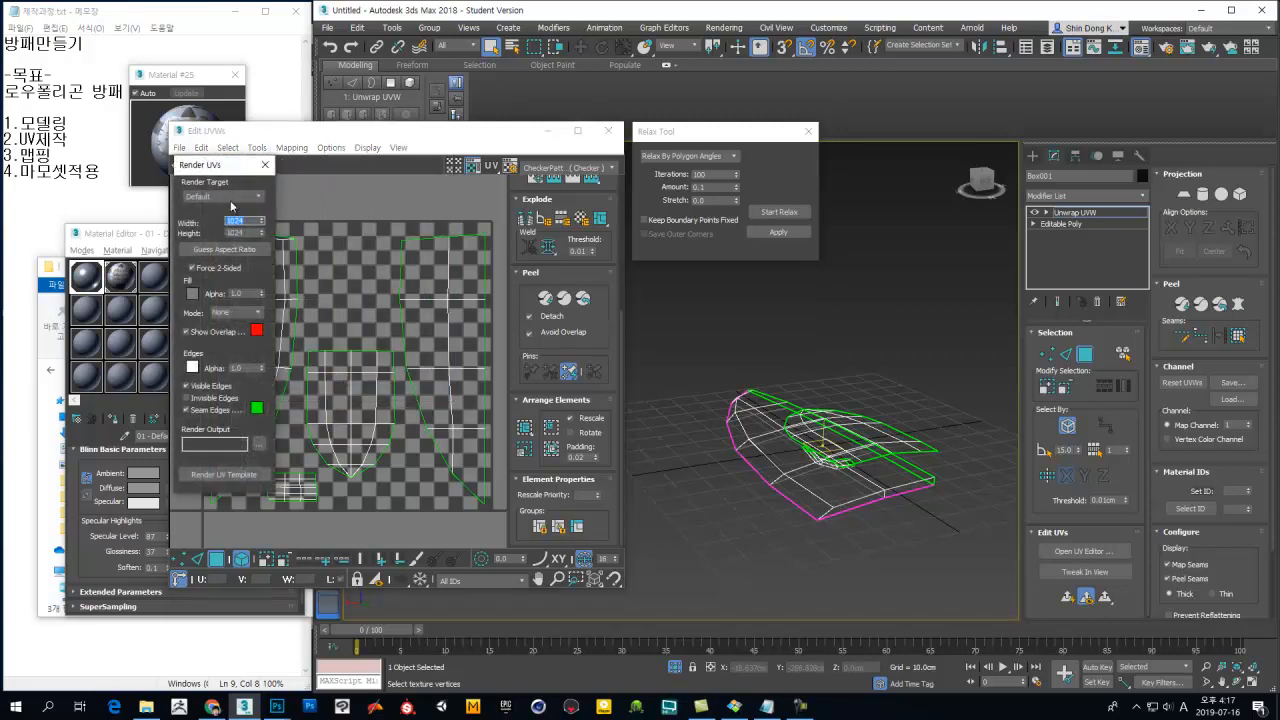
{"action": "left_click_drag", "start_coordinate": [222, 167], "coordinate": [679, 286]}
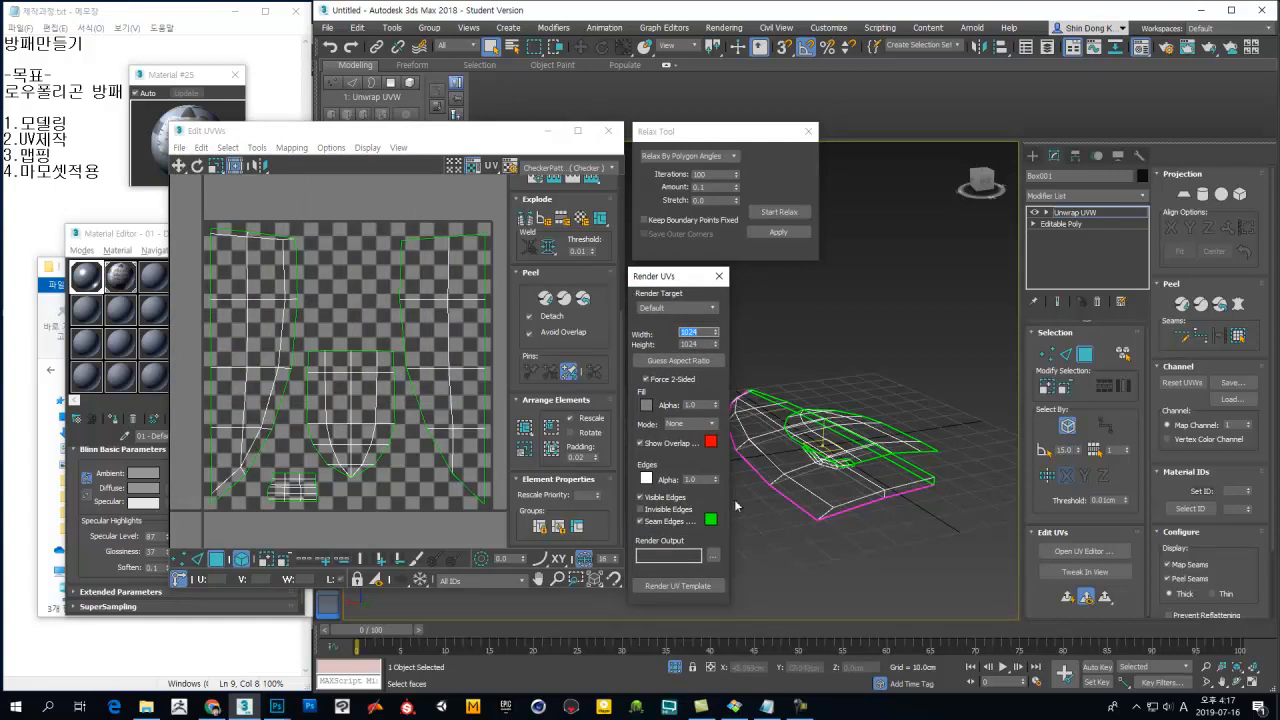
{"action": "left_click", "coordinate": [700, 344]}
{"action": "left_click", "coordinate": [704, 332]}
{"action": "left_click", "coordinate": [678, 587]}
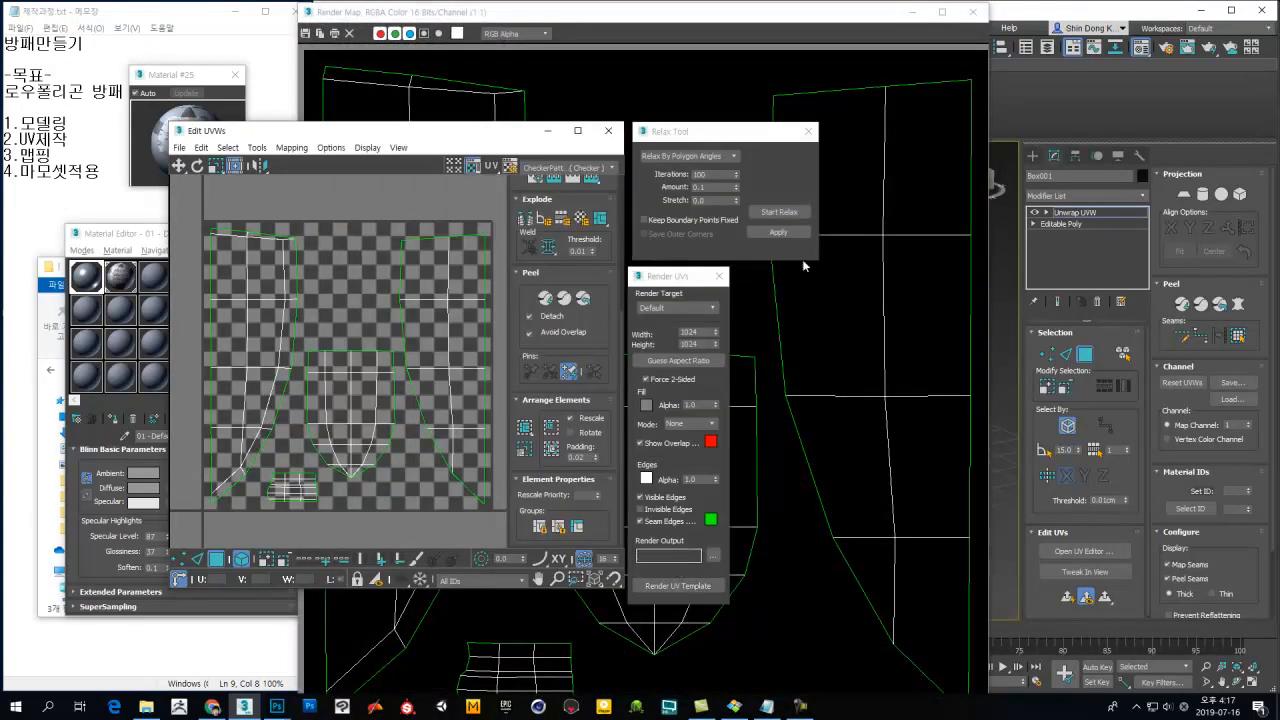
Step: Save the rendered UV template as a JPEG file named Shield_UV in the shield project folder
{"action": "left_click", "coordinate": [306, 34]}
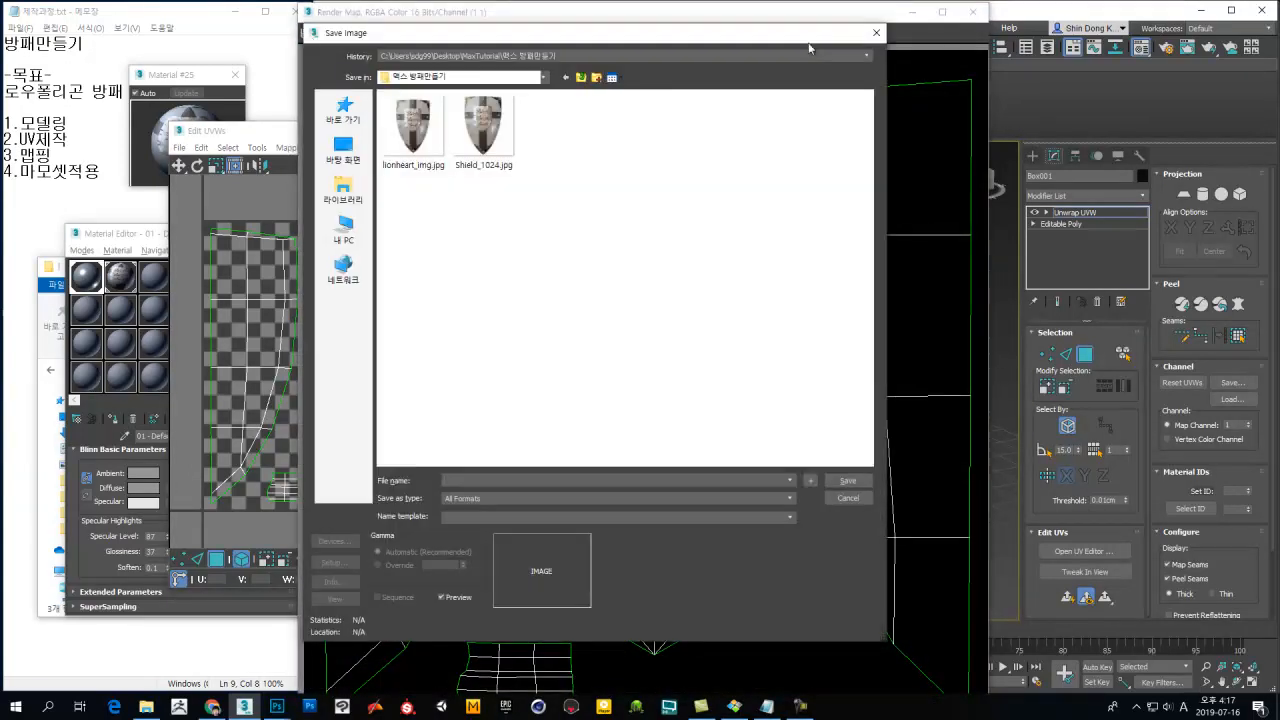
{"action": "left_click", "coordinate": [876, 32]}
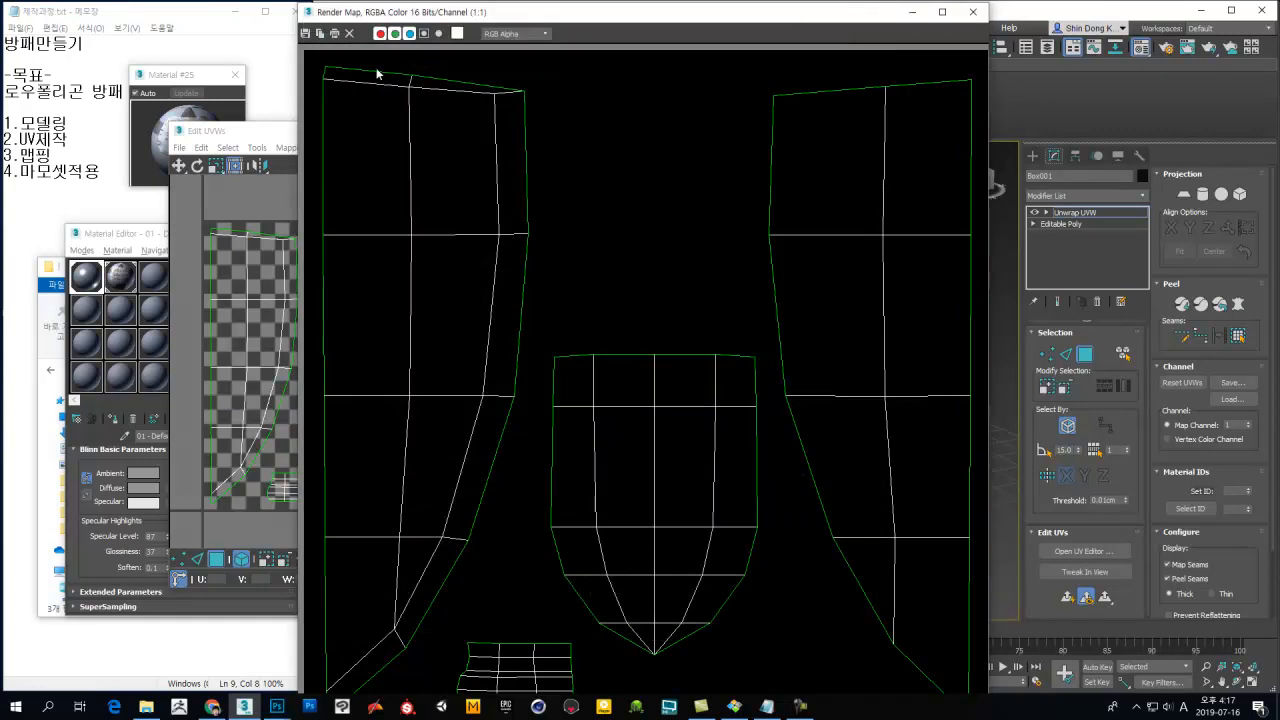
{"action": "left_click", "coordinate": [306, 34]}
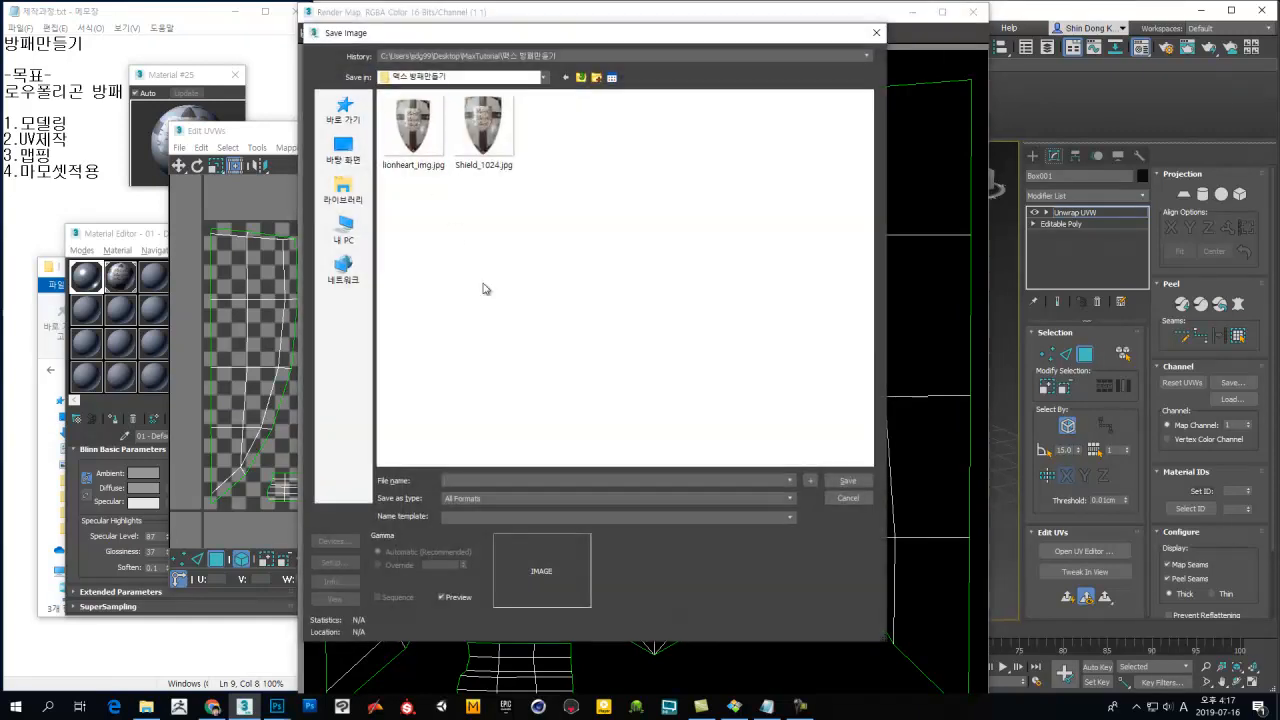
{"action": "left_click", "coordinate": [695, 500]}
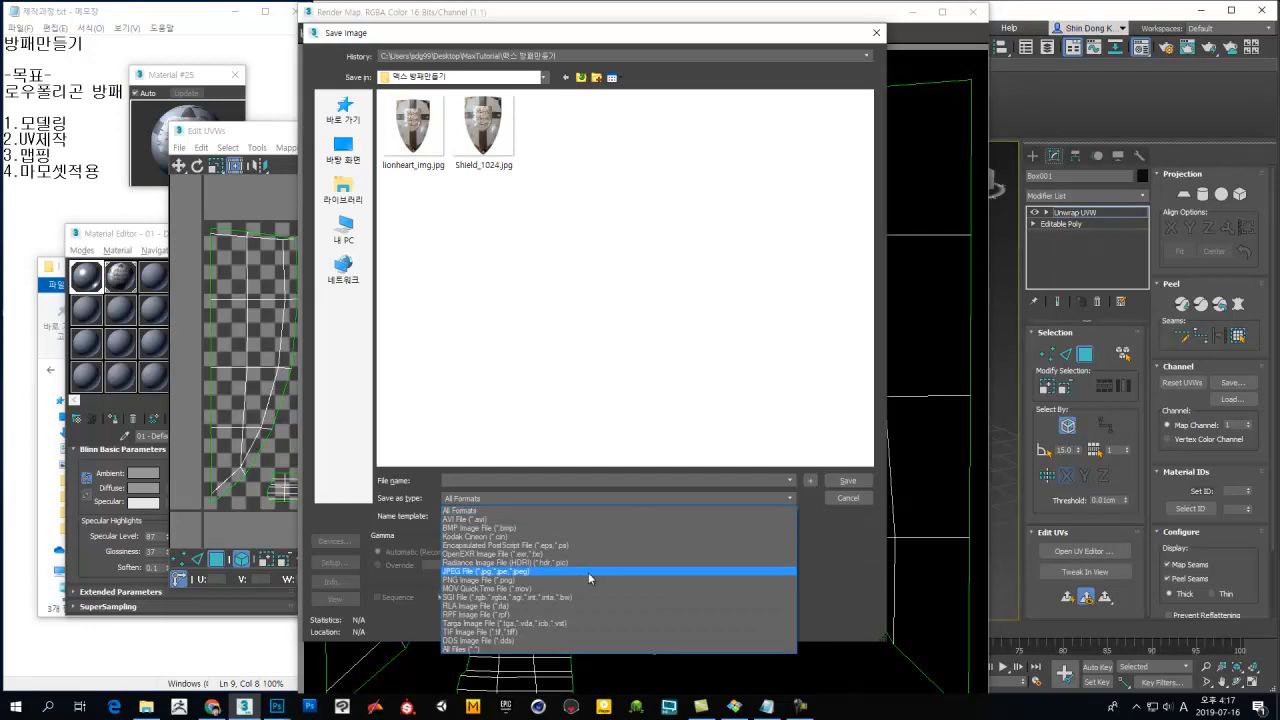
{"action": "left_click", "coordinate": [531, 572]}
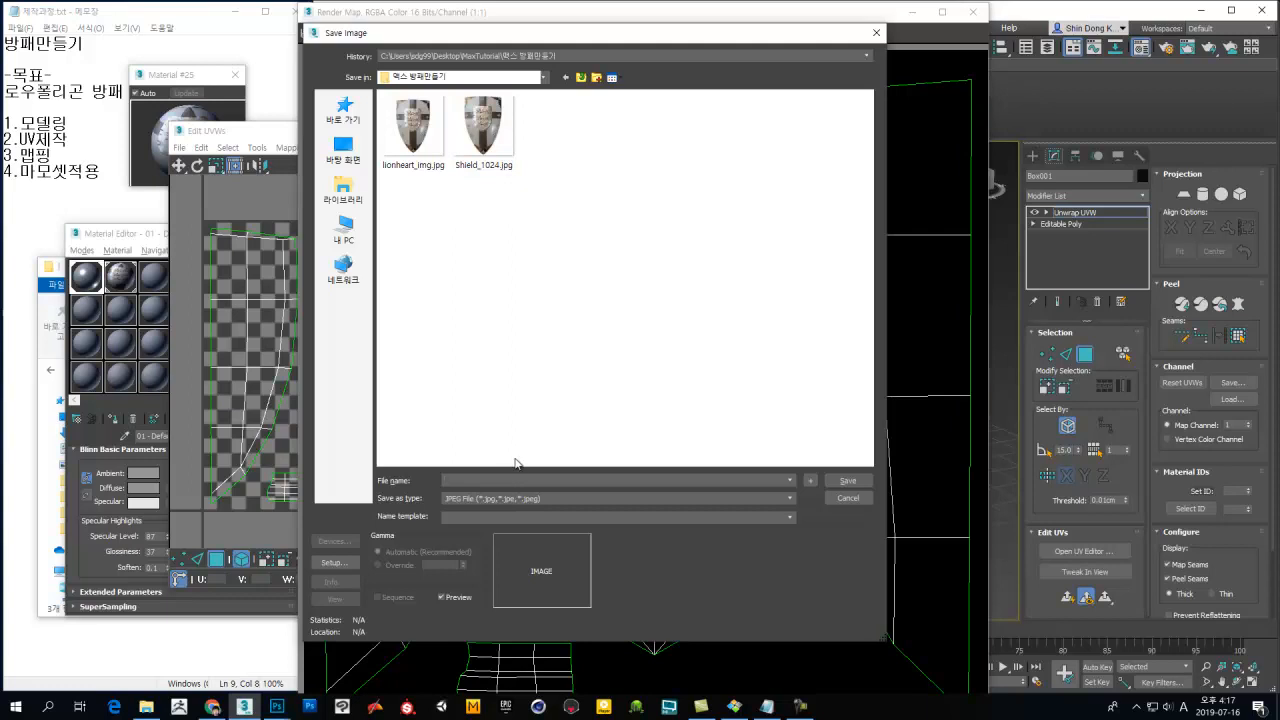
{"action": "type", "text": "shield_ul"}
{"action": "key", "text": "Return"}
{"action": "key", "text": "Return"}
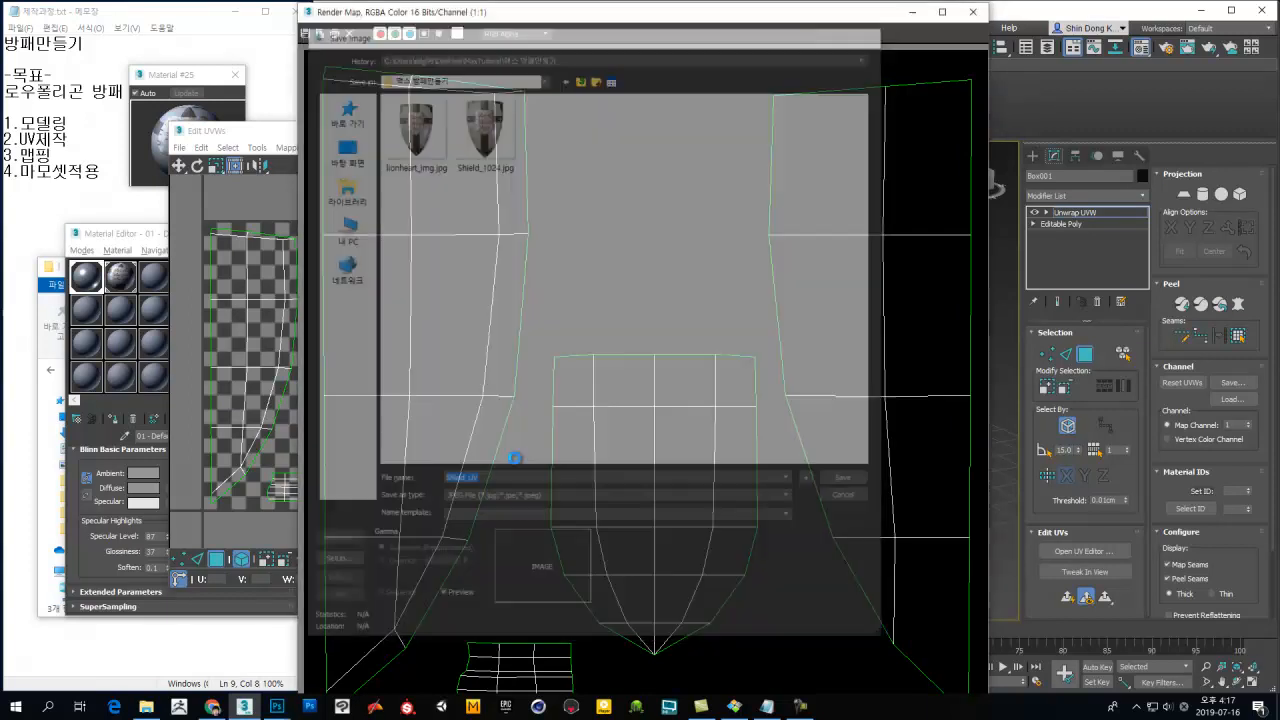
Step: Close the rendered template, Relax Tool, Render UVs and Edit UVWs windows, and display the shield shaded with edged faces
{"action": "left_click", "coordinate": [973, 12]}
{"action": "left_click", "coordinate": [808, 132]}
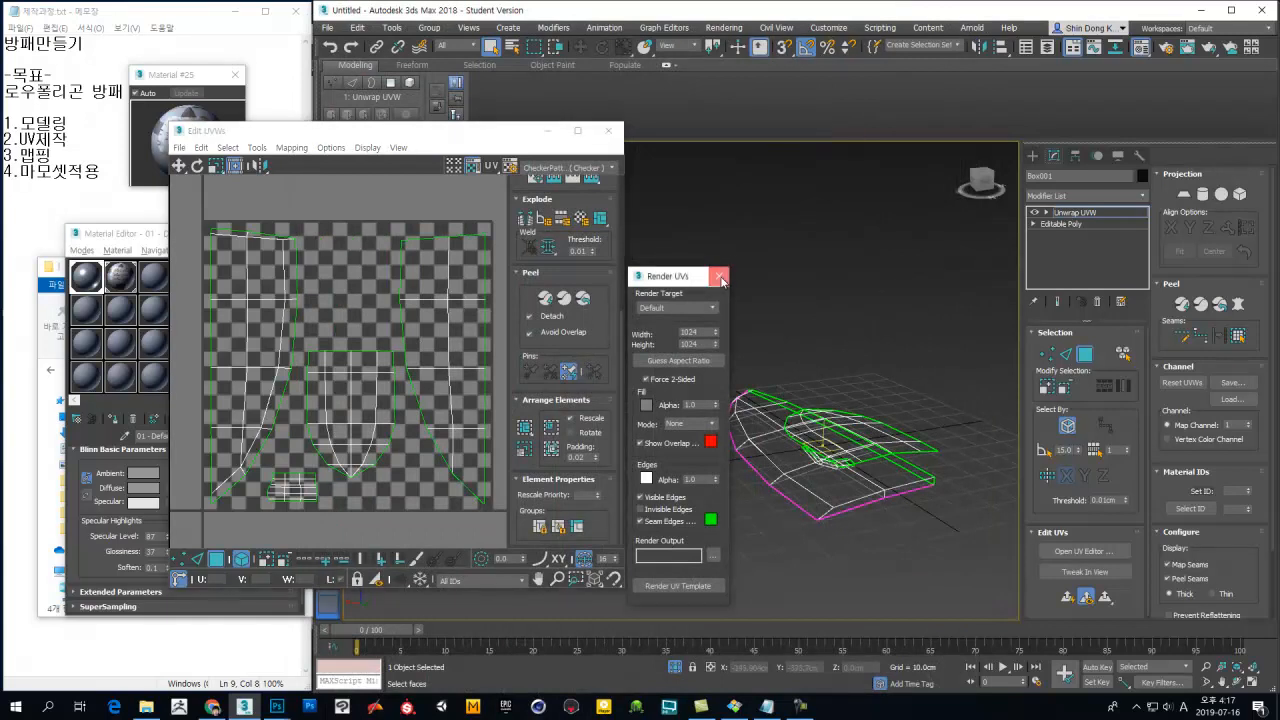
{"action": "left_click", "coordinate": [719, 277]}
{"action": "left_click_drag", "start_coordinate": [445, 141], "coordinate": [626, 181]}
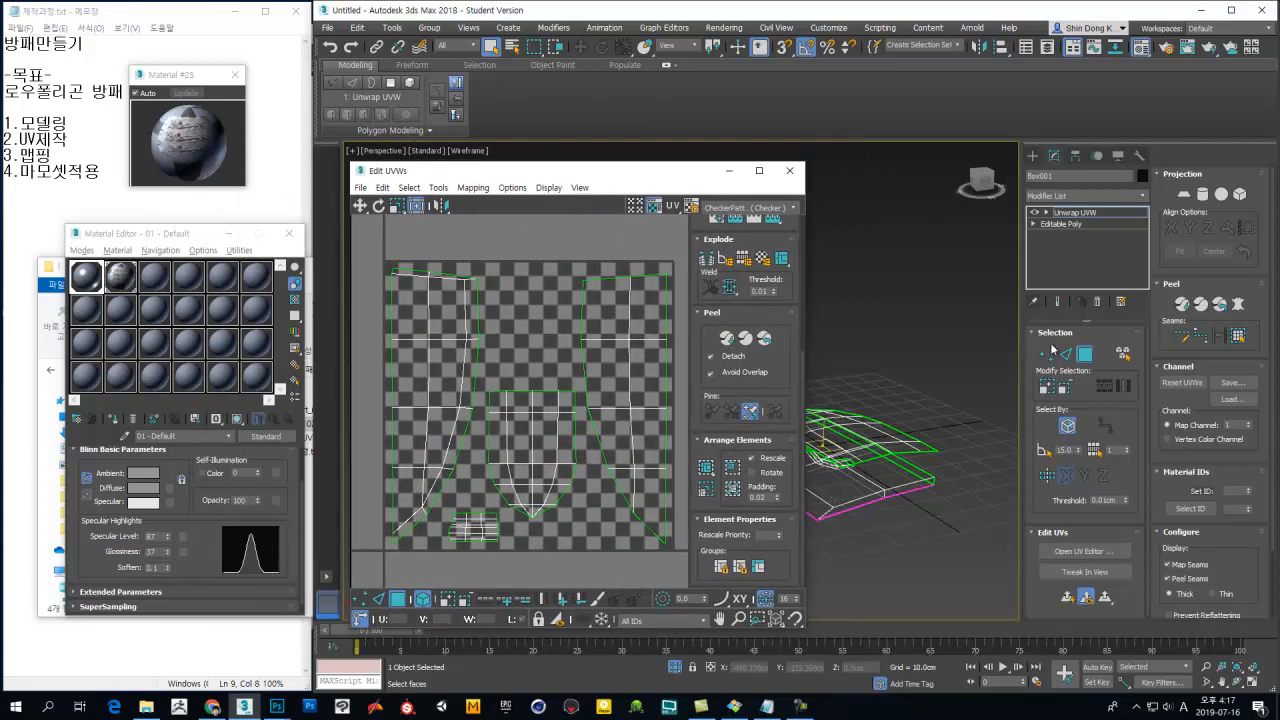
{"action": "left_click", "coordinate": [792, 173]}
{"action": "middle_click_drag", "start_coordinate": [832, 440], "coordinate": [940, 514], "text": "alt"}
{"action": "key", "text": "F3"}
{"action": "middle_click_drag", "start_coordinate": [801, 475], "coordinate": [727, 450], "text": "alt"}
Step: Convert the unwrapped shield to an Editable Poly
{"action": "right_click", "coordinate": [731, 423]}
{"action": "mouse_move", "coordinate": [776, 564]}
{"action": "left_click", "coordinate": [924, 574]}
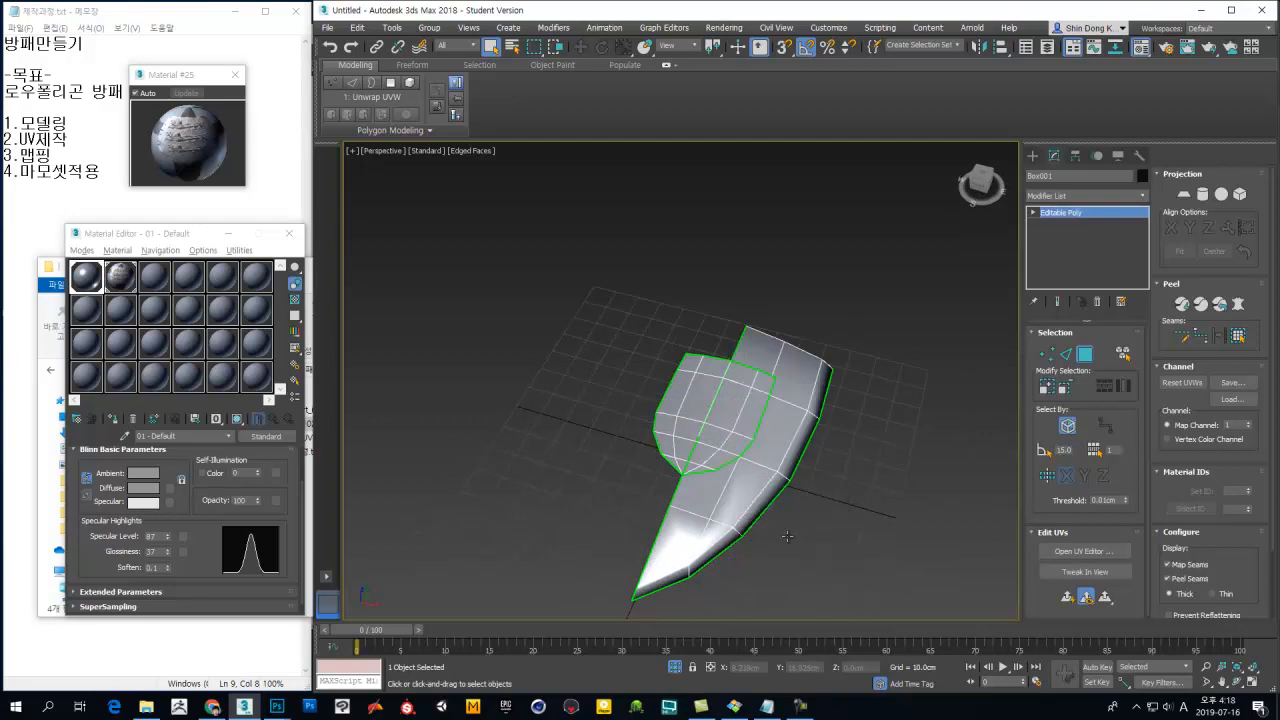
{"action": "middle_click_drag", "start_coordinate": [829, 514], "coordinate": [765, 450], "text": "alt"}
Step: Undo the Editable Poly conversion to restore the Unwrap UVW modifier
{"action": "right_click", "coordinate": [1074, 216]}
{"action": "left_click", "coordinate": [1055, 264]}
{"action": "key", "text": "ctrl+z"}
Step: Collapse the shield's entire modifier stack, merging Unwrap UVW into the Editable Poly
{"action": "right_click", "coordinate": [1075, 211]}
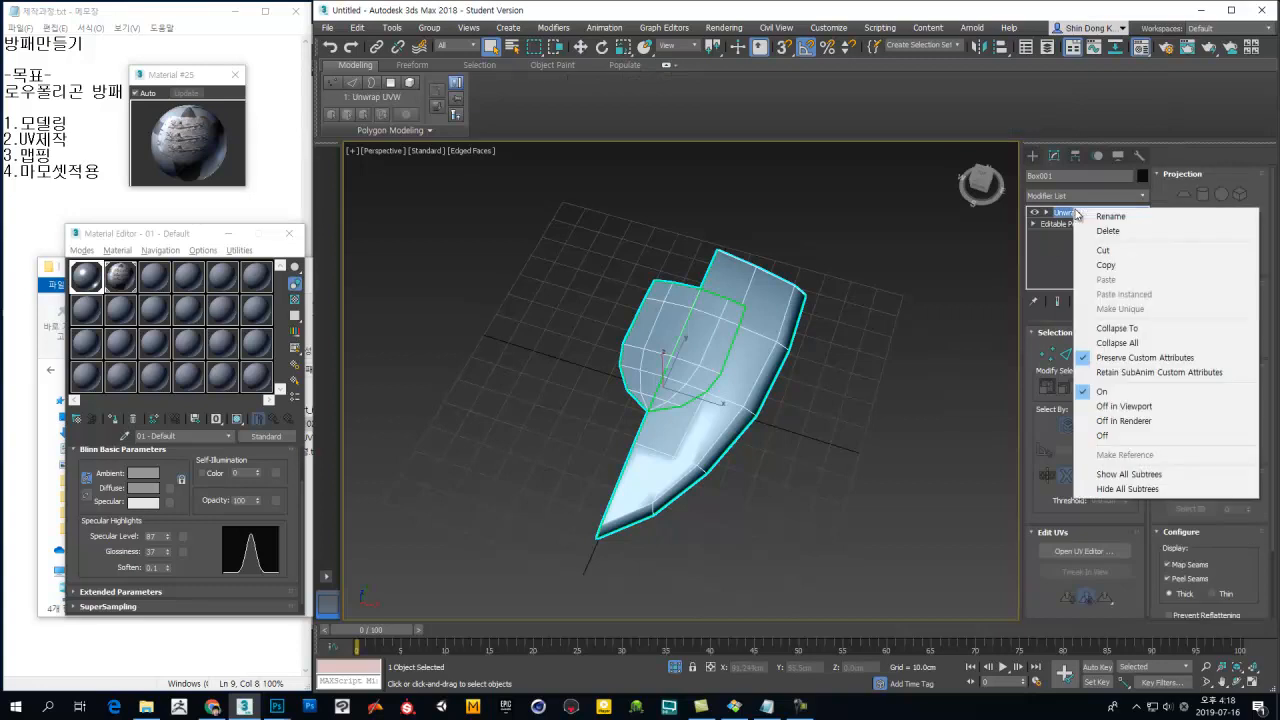
{"action": "left_click", "coordinate": [1109, 343]}
{"action": "left_click", "coordinate": [810, 395]}
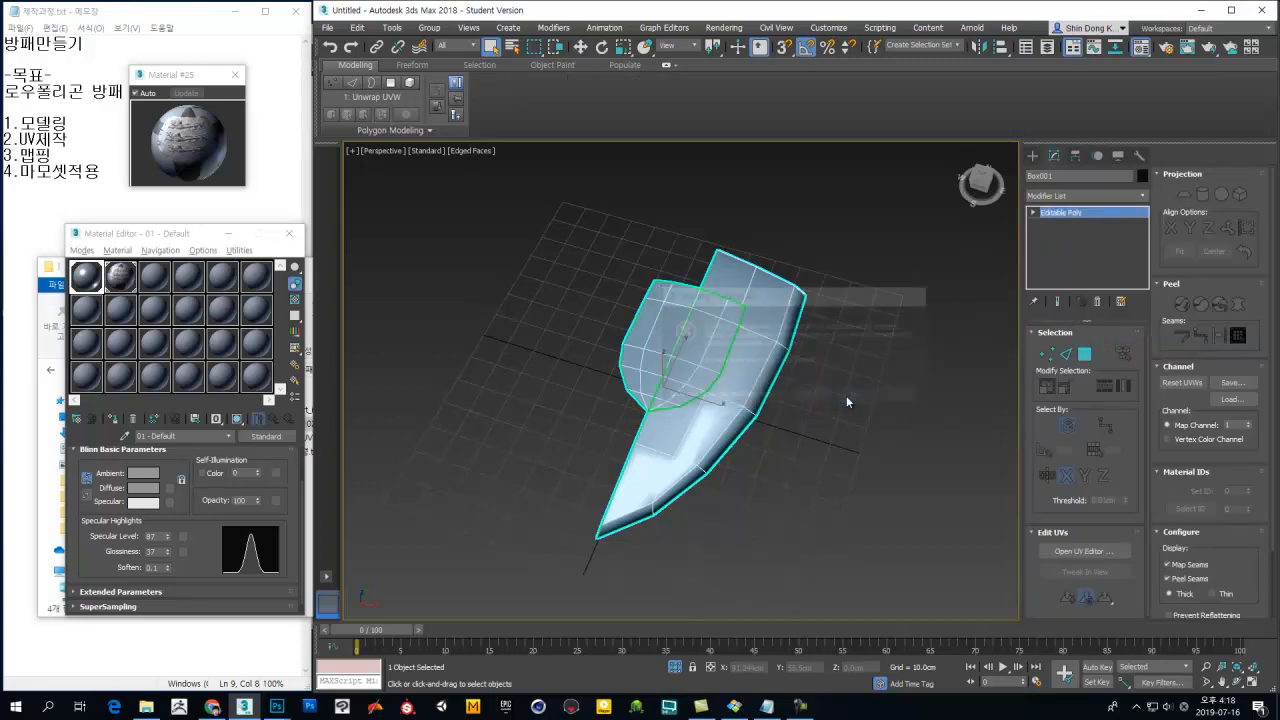
{"action": "left_click", "coordinate": [1082, 213]}
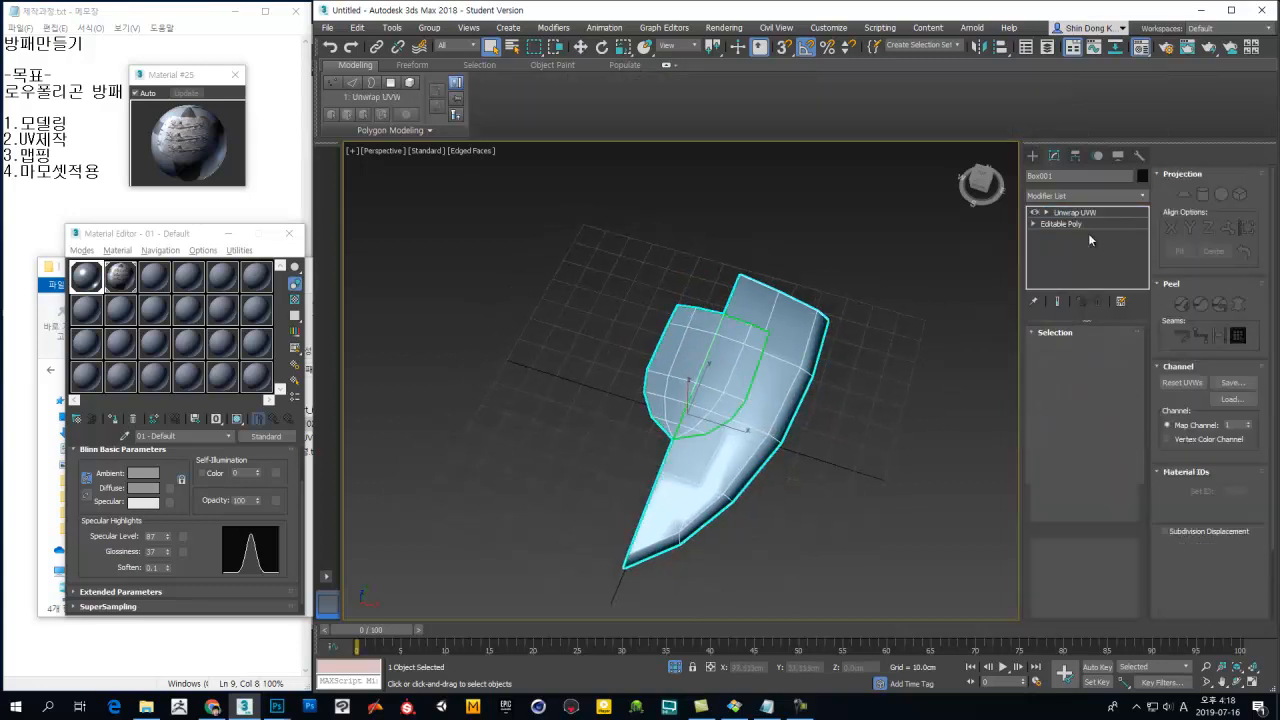
Step: Convert the unwrapped shield to an Editable Poly, merging the Unwrap UVW modifier into the mesh
{"action": "middle_click_drag", "start_coordinate": [968, 257], "coordinate": [858, 314], "text": "alt"}
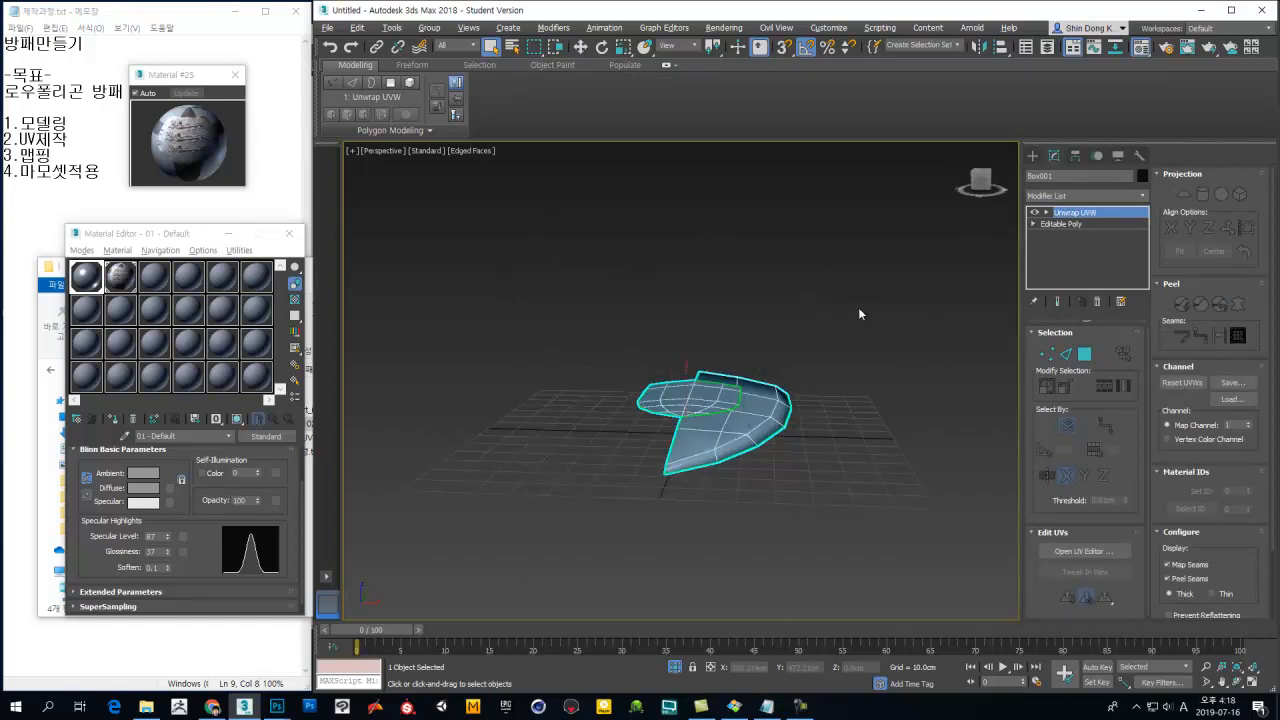
{"action": "middle_click_drag", "start_coordinate": [1000, 320], "coordinate": [707, 390], "text": "alt"}
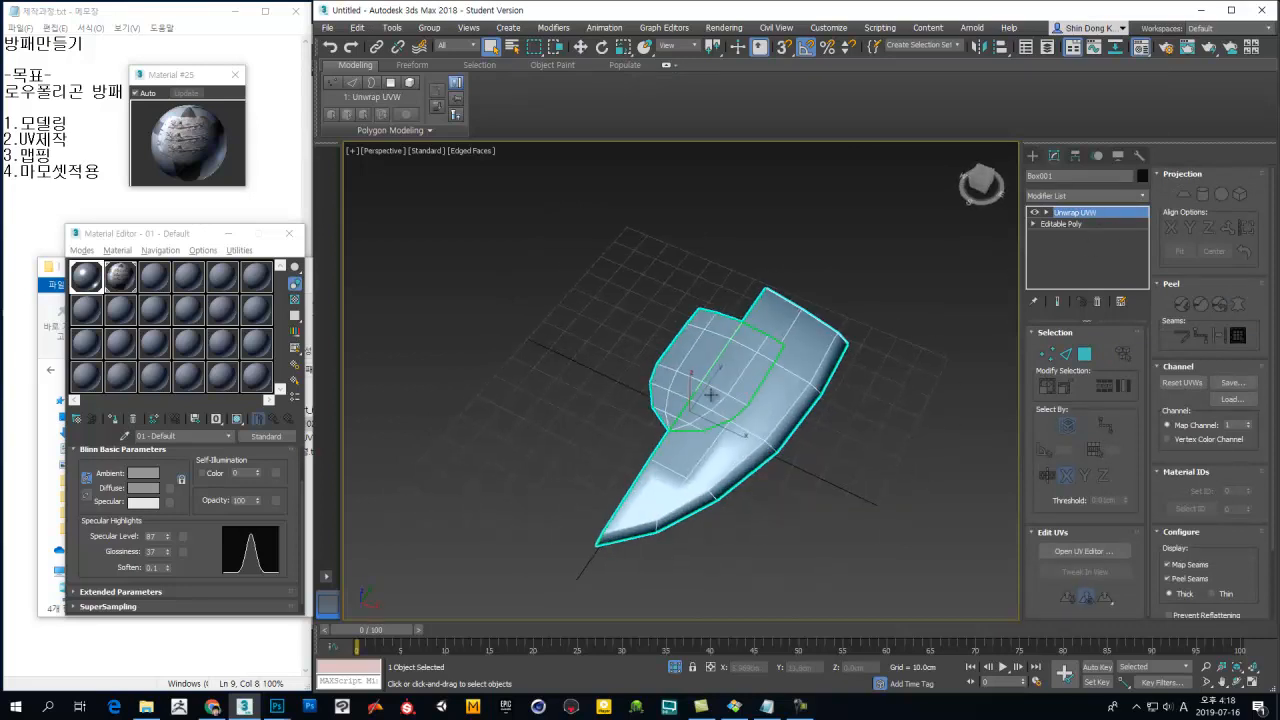
{"action": "right_click", "coordinate": [707, 388]}
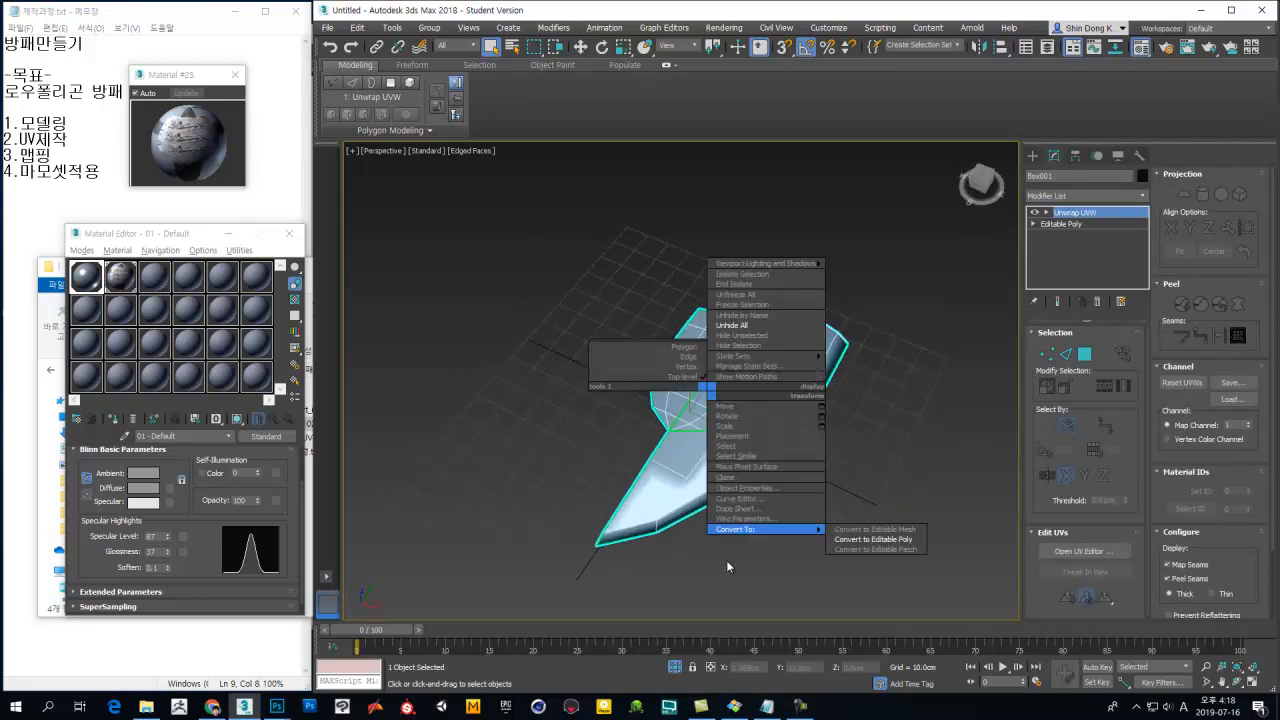
{"action": "left_click", "coordinate": [857, 541]}
{"action": "middle_click_drag", "start_coordinate": [737, 489], "coordinate": [668, 472], "text": "alt"}
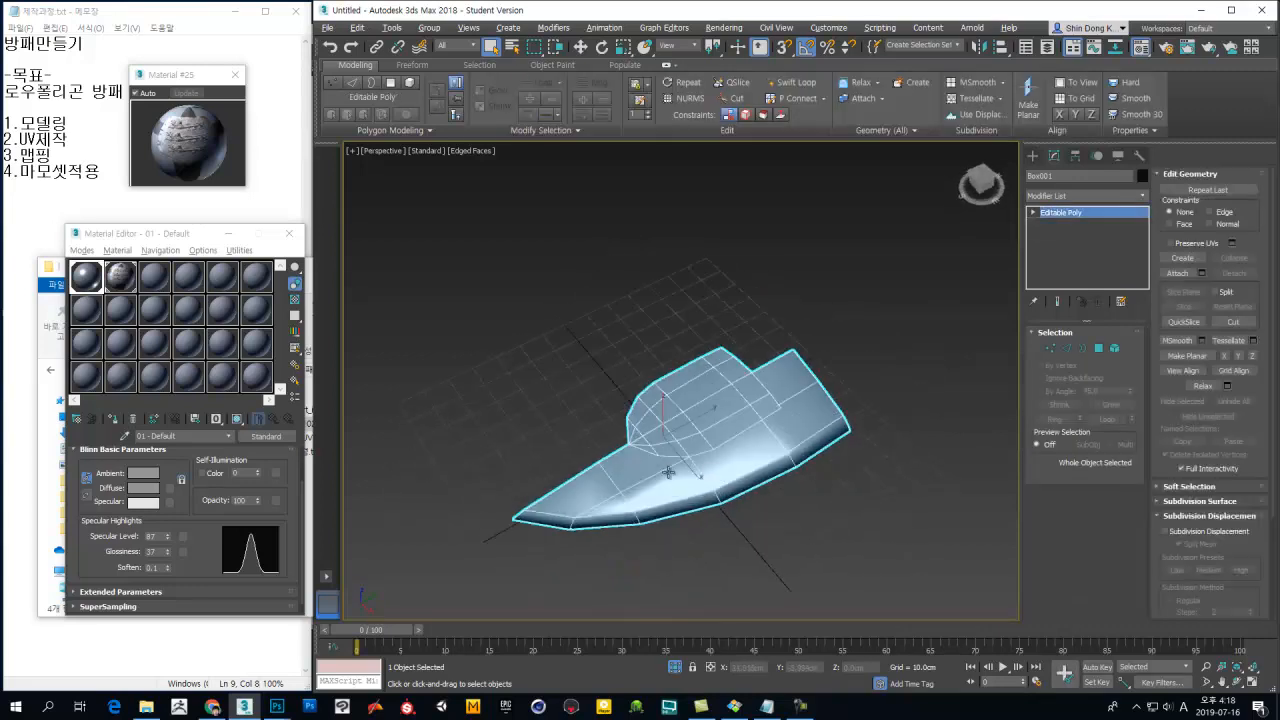
Step: Detach the small emblem element from the half shield as a separate object and return to object level
{"action": "key", "text": "5"}
{"action": "left_click", "coordinate": [703, 430]}
{"action": "mouse_move", "coordinate": [701, 434]}
{"action": "middle_mouse_down", "text": "alt"}
{"action": "mouse_move", "coordinate": [762, 360]}
{"action": "mouse_move", "coordinate": [697, 422]}
{"action": "middle_mouse_up", "text": "alt"}
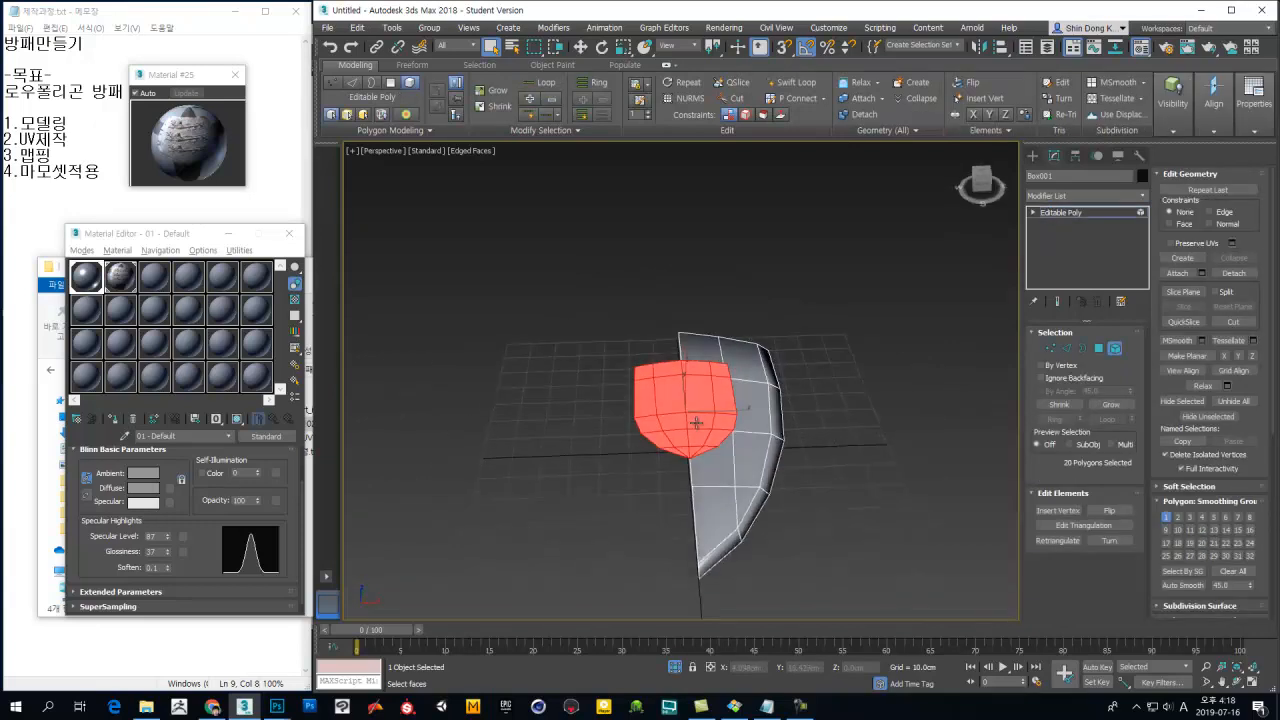
{"action": "left_click", "coordinate": [1234, 273]}
{"action": "left_click", "coordinate": [832, 372]}
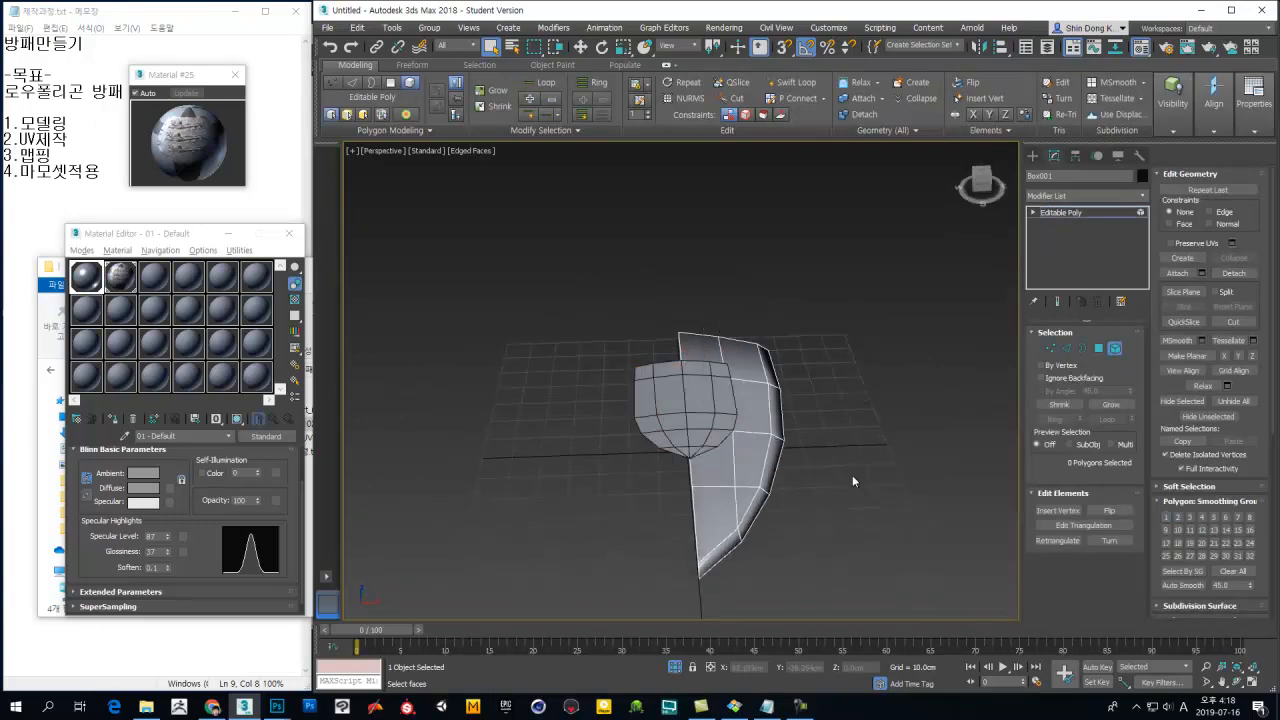
{"action": "left_click", "coordinate": [1114, 348]}
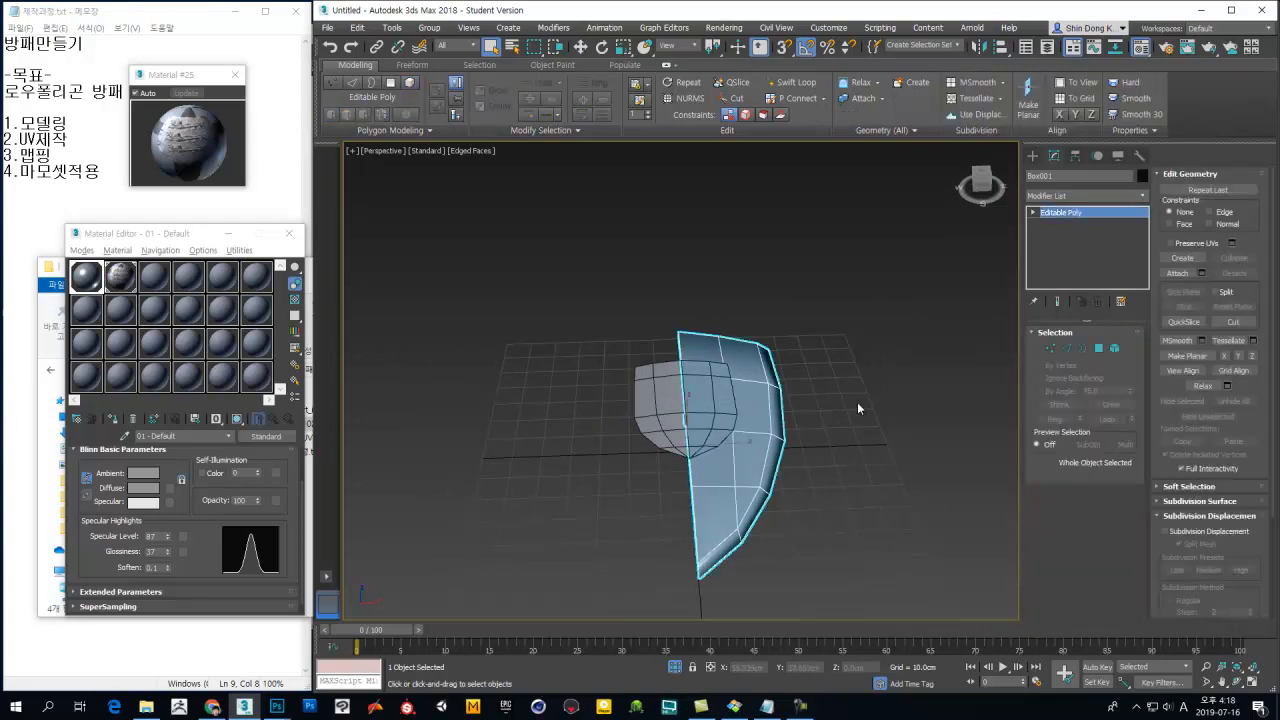
Step: Mirror the half shield across the X axis with a Symmetry modifier and convert it to an Editable Poly
{"action": "left_click", "coordinate": [1135, 197]}
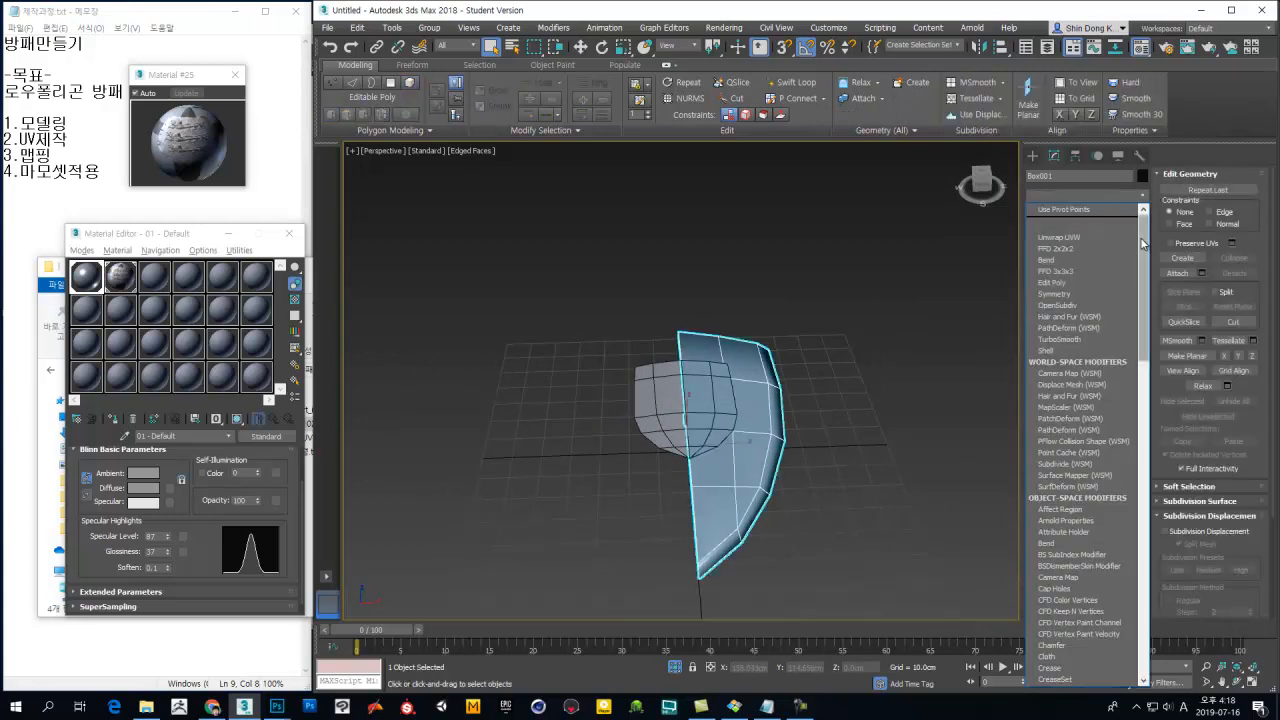
{"action": "scroll", "coordinate": [1143, 243], "scroll_direction": "down", "scroll_amount": 3}
{"action": "key", "text": "Return"}
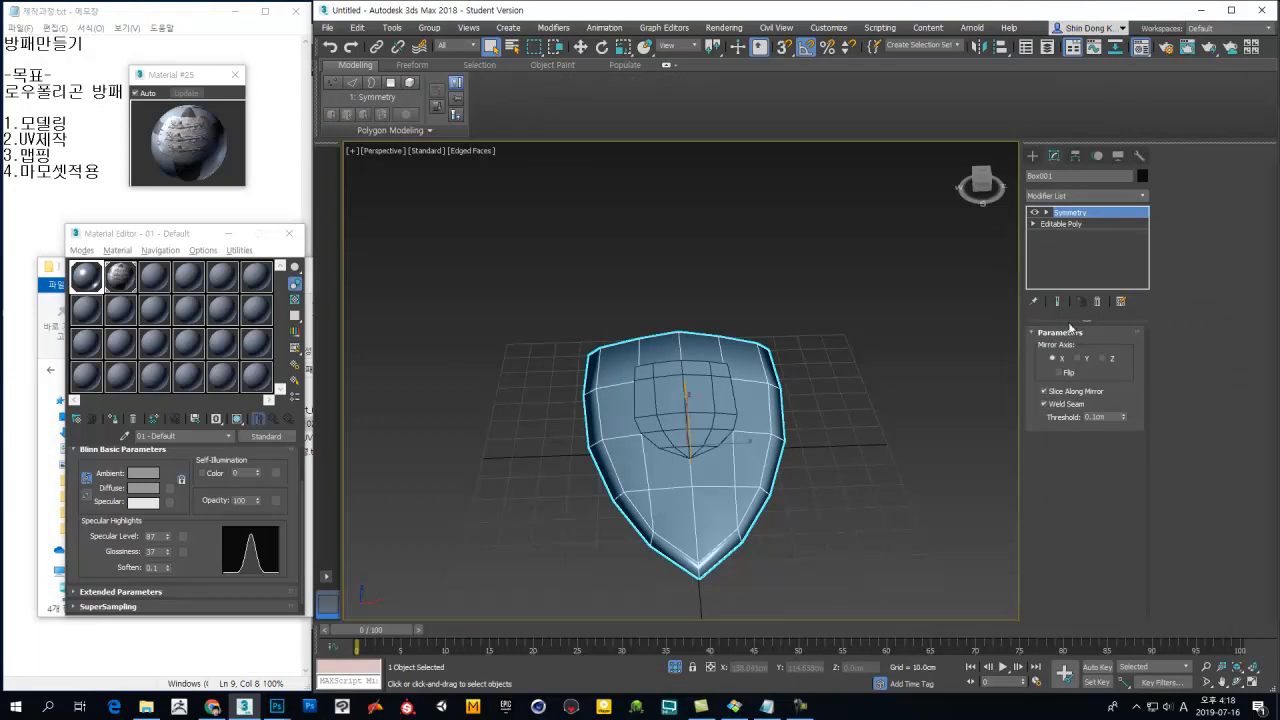
{"action": "middle_click_drag", "start_coordinate": [772, 502], "coordinate": [680, 477], "text": "alt"}
{"action": "right_click", "coordinate": [680, 477]}
{"action": "mouse_move", "coordinate": [735, 617]}
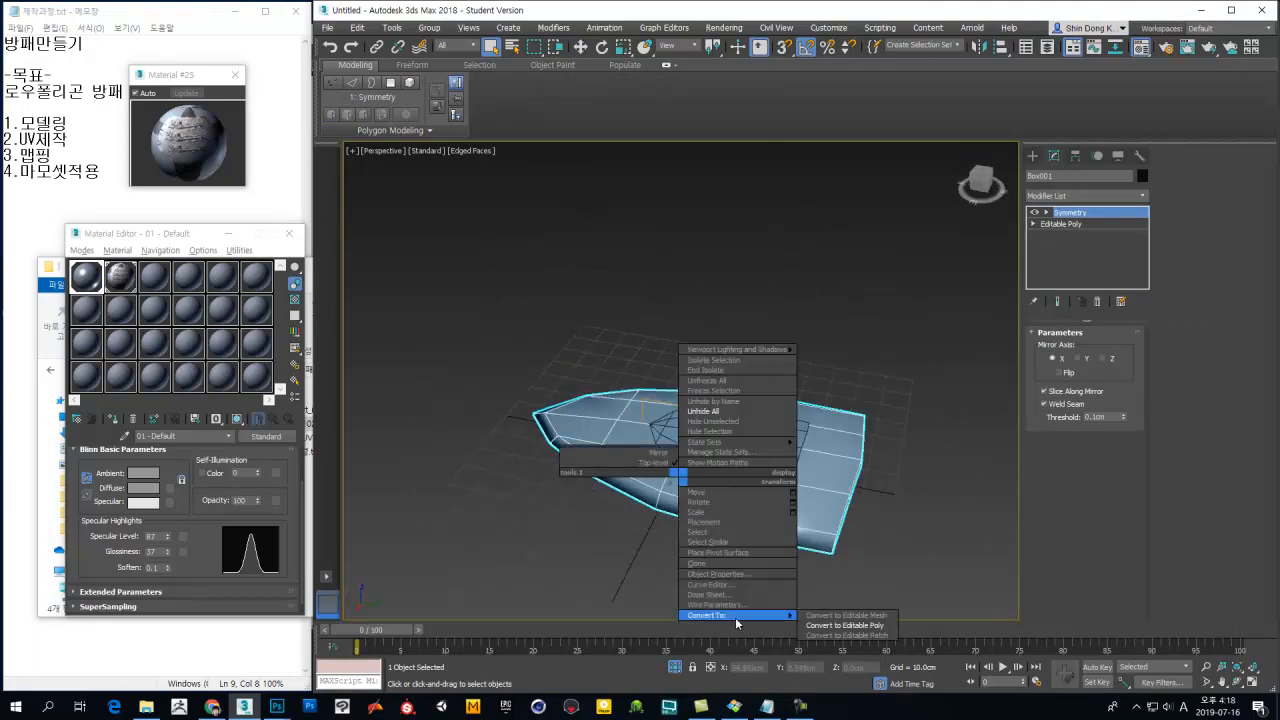
{"action": "left_click", "coordinate": [820, 626]}
Step: Attach the detached emblem back to the full shield mesh
{"action": "middle_click_drag", "start_coordinate": [820, 626], "coordinate": [823, 508], "text": "alt"}
{"action": "left_click", "coordinate": [1178, 274]}
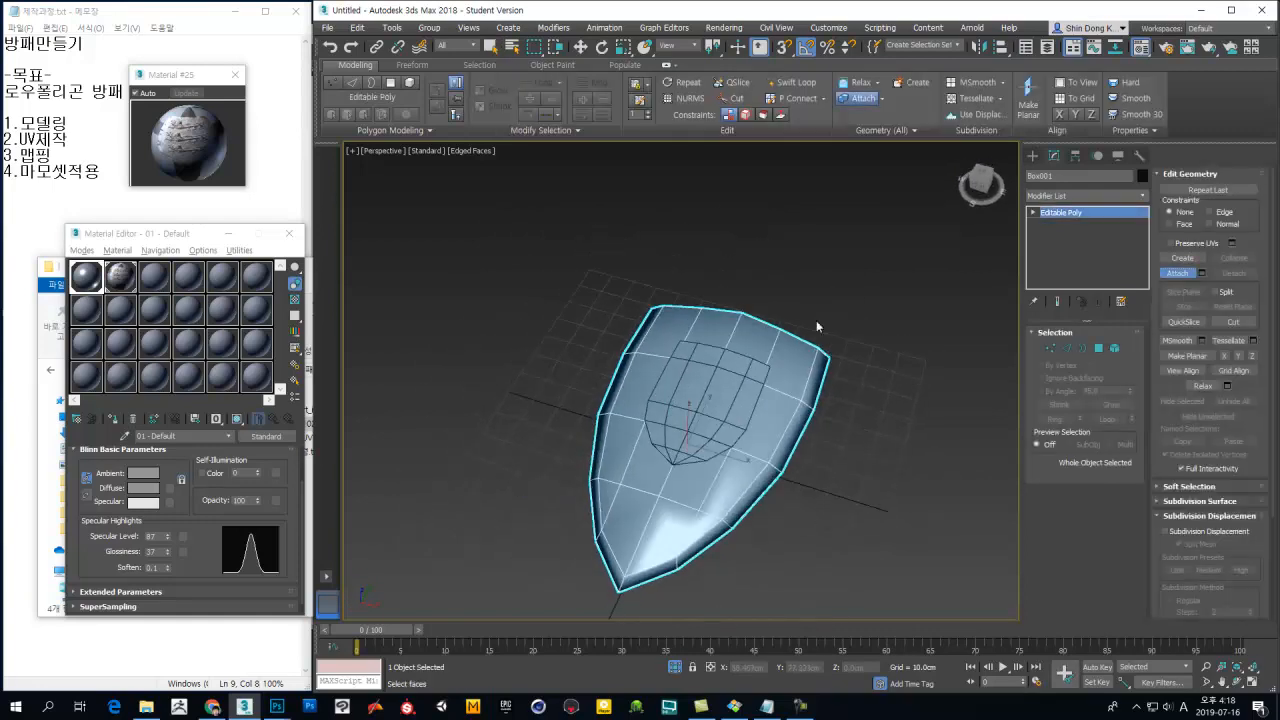
{"action": "left_click", "coordinate": [745, 365]}
{"action": "middle_click_drag", "start_coordinate": [745, 365], "coordinate": [775, 371], "text": "alt"}
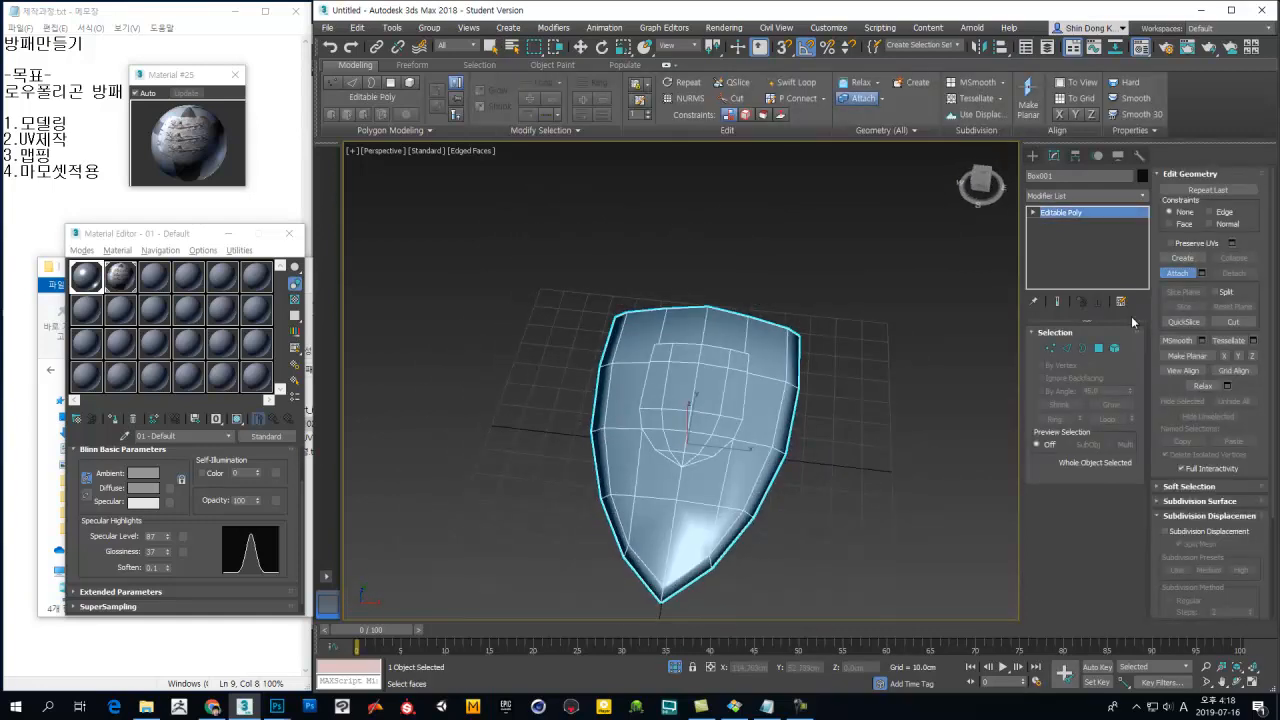
{"action": "left_click", "coordinate": [1168, 276]}
{"action": "mouse_move", "coordinate": [684, 436]}
{"action": "middle_mouse_down", "text": "alt"}
{"action": "mouse_move", "coordinate": [803, 426]}
{"action": "mouse_move", "coordinate": [720, 503]}
{"action": "mouse_move", "coordinate": [672, 420]}
{"action": "middle_mouse_up", "text": "alt"}
Step: End the isolation, move the shield along X to about 39 cm beside the reference image plane, and deselect it
{"action": "left_click", "coordinate": [675, 667]}
{"action": "scroll", "coordinate": [704, 431], "scroll_direction": "down", "scroll_amount": 2}
{"action": "left_click_drag", "start_coordinate": [743, 446], "coordinate": [938, 447]}
{"action": "middle_click_drag", "start_coordinate": [904, 514], "coordinate": [744, 453]}
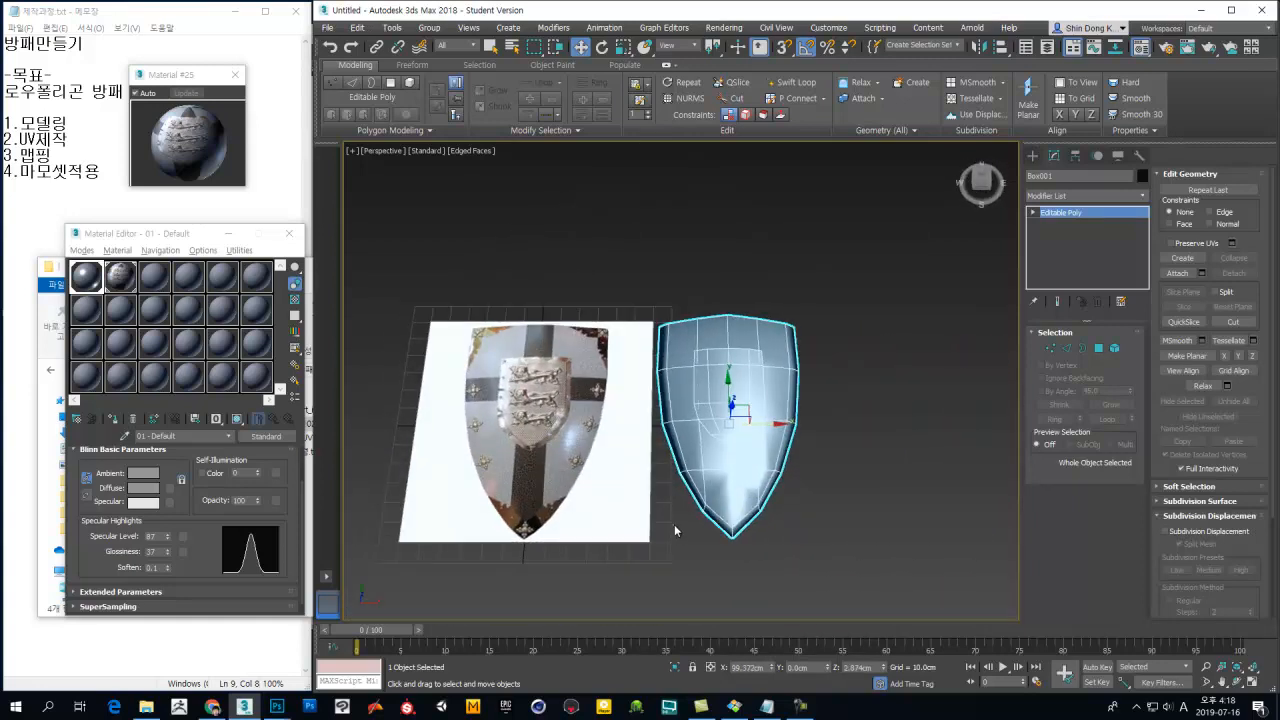
{"action": "left_click", "coordinate": [674, 528]}
{"action": "middle_click_drag", "start_coordinate": [674, 528], "coordinate": [696, 541], "text": "alt"}
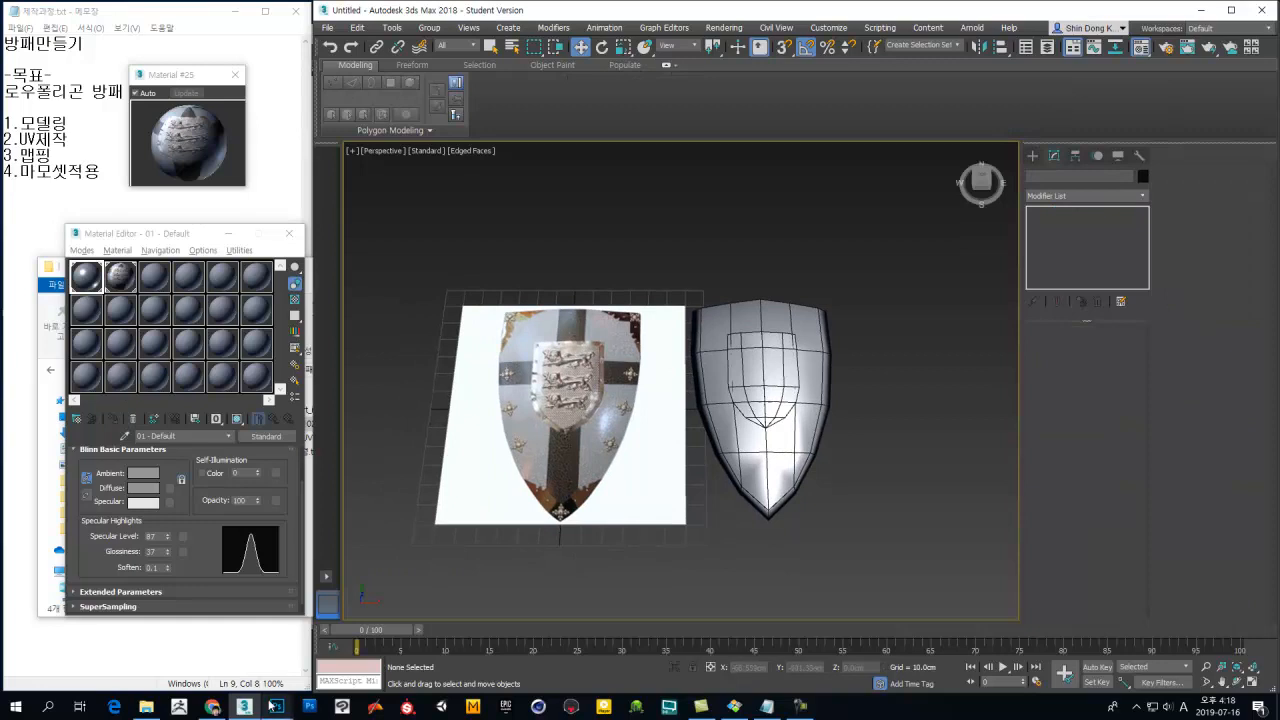
Step: Switch to Photoshop and close lionheart_img.jpg, keeping Shield_1024.jpg open
{"action": "mouse_move", "coordinate": [277, 706]}
{"action": "left_click", "coordinate": [324, 638]}
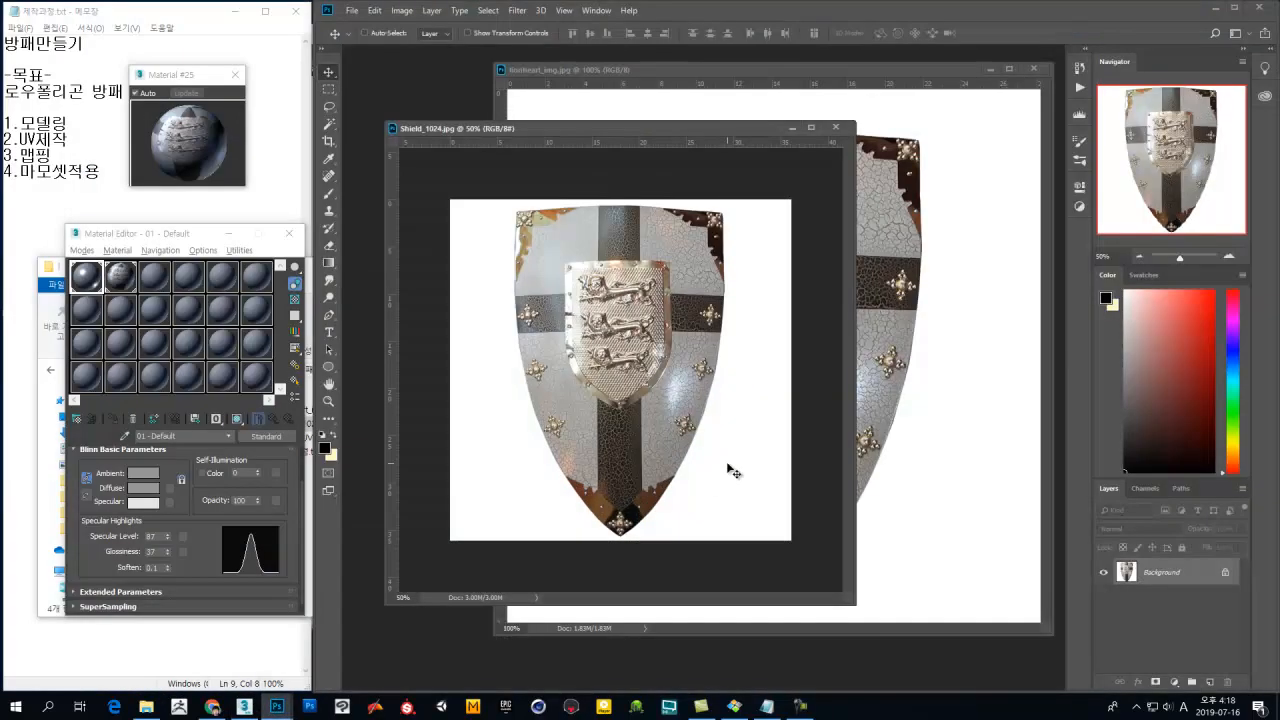
{"action": "left_click_drag", "start_coordinate": [790, 134], "coordinate": [762, 204]}
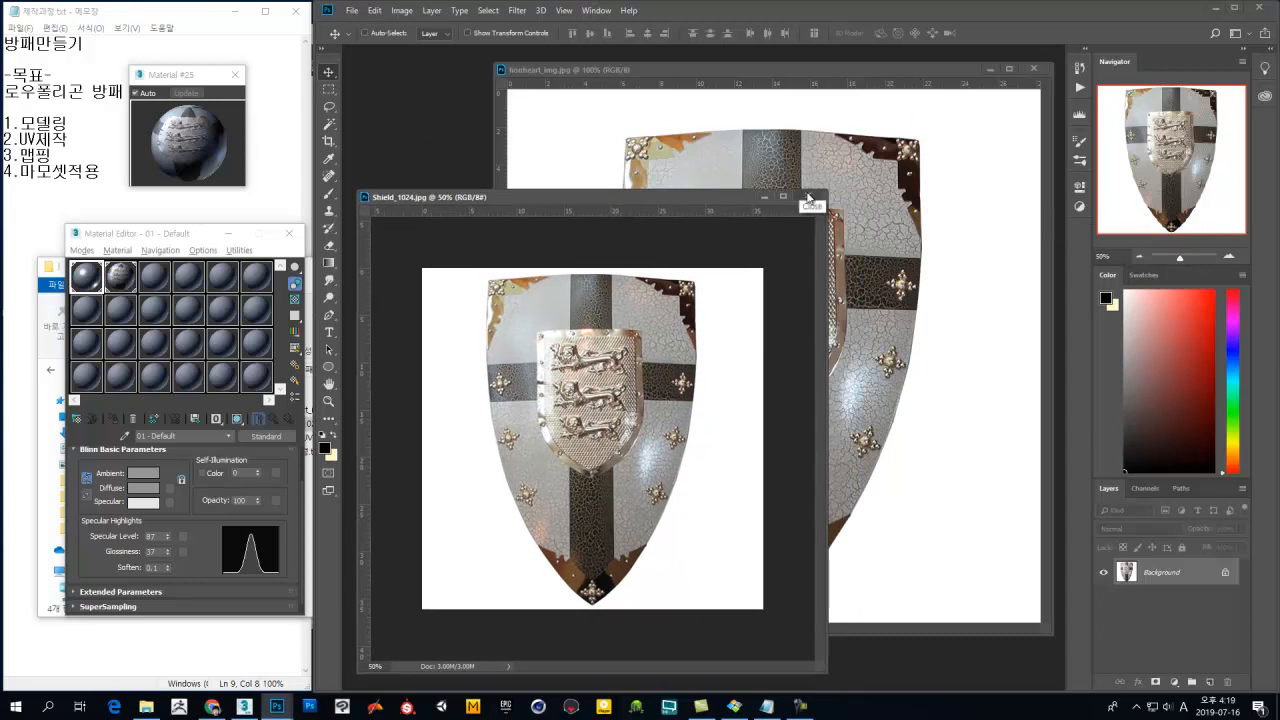
{"action": "left_click", "coordinate": [1033, 69]}
{"action": "left_click", "coordinate": [1033, 69]}
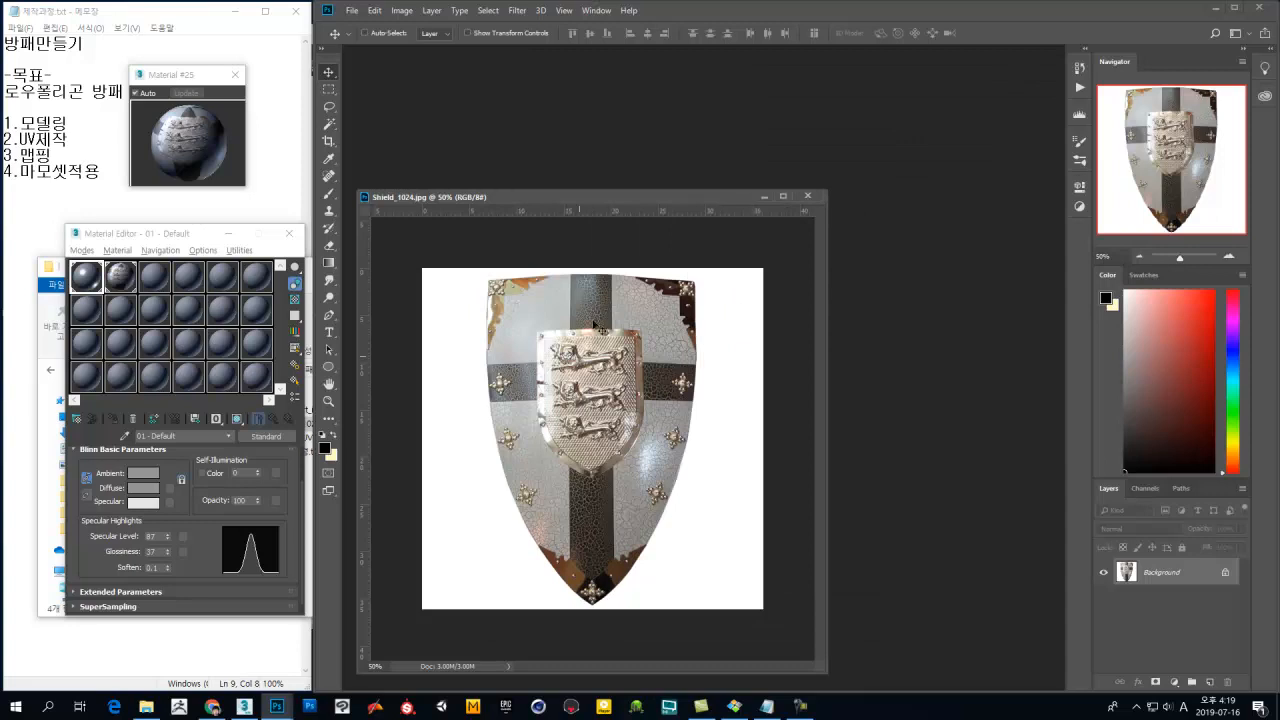
Step: Open the Shield_UV.jpg template from the project folder
{"action": "left_click_drag", "start_coordinate": [827, 195], "coordinate": [745, 280]}
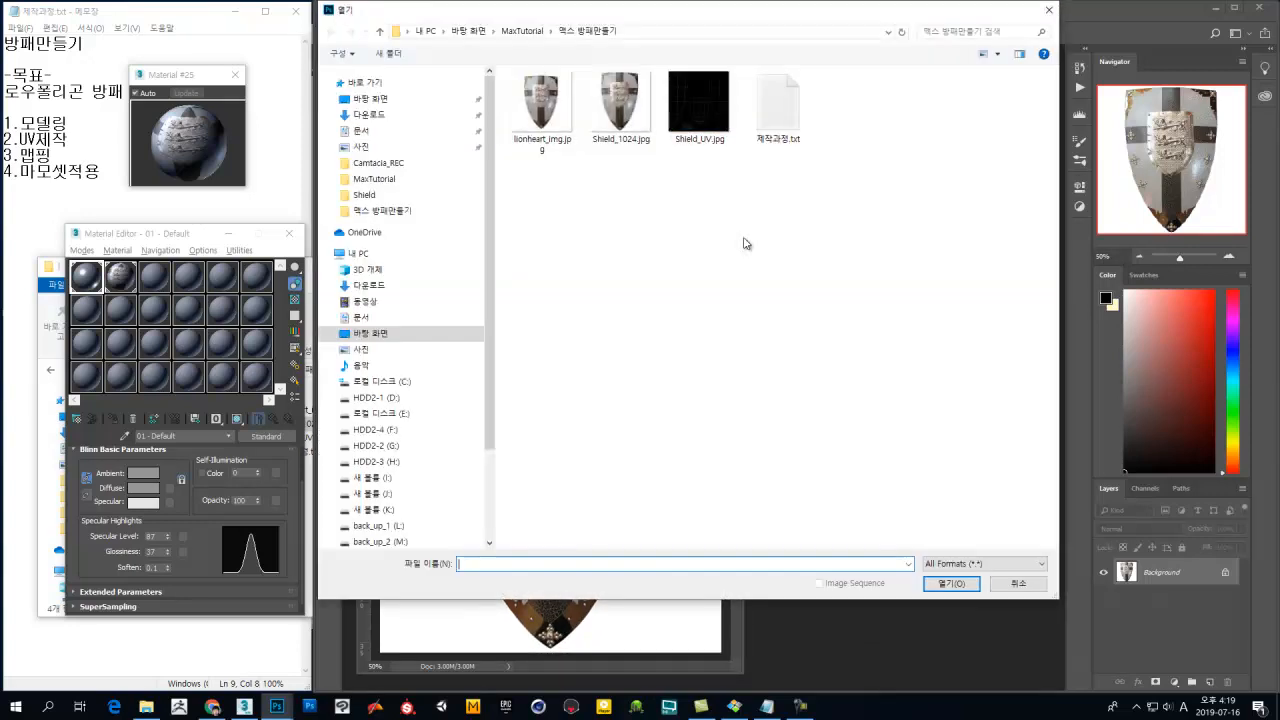
{"action": "left_click", "coordinate": [693, 106]}
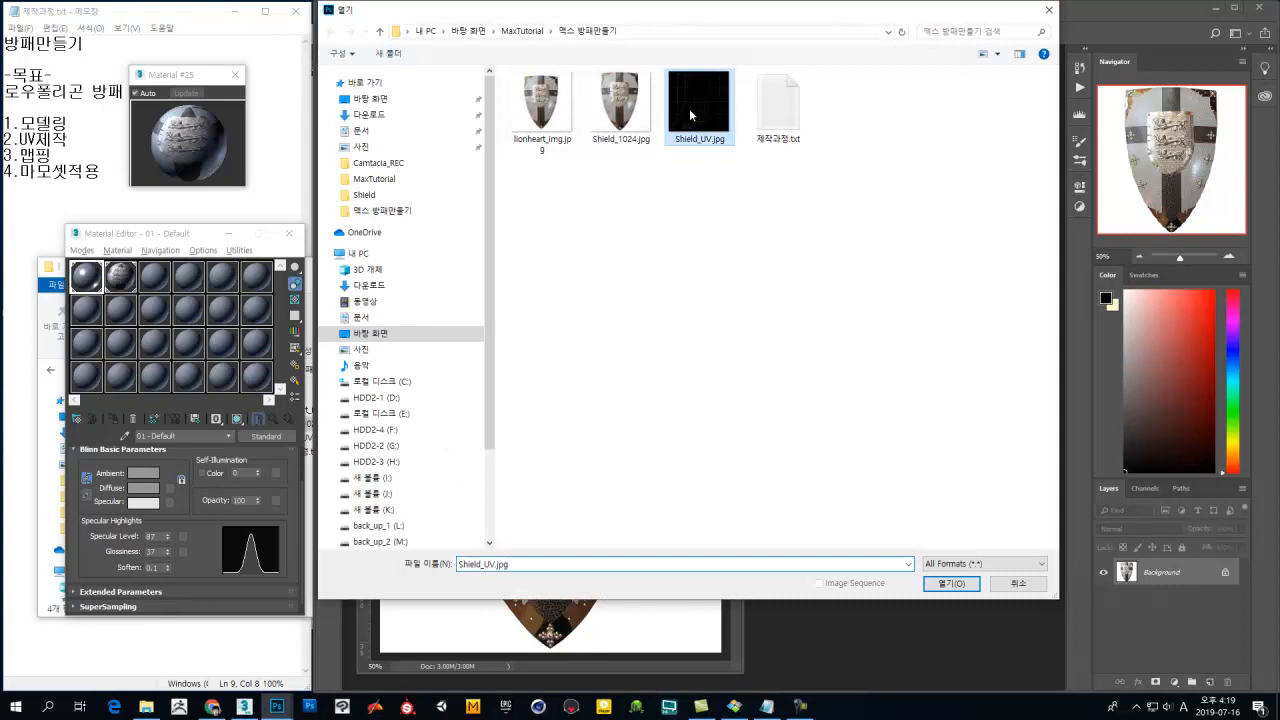
{"action": "left_click", "coordinate": [951, 584]}
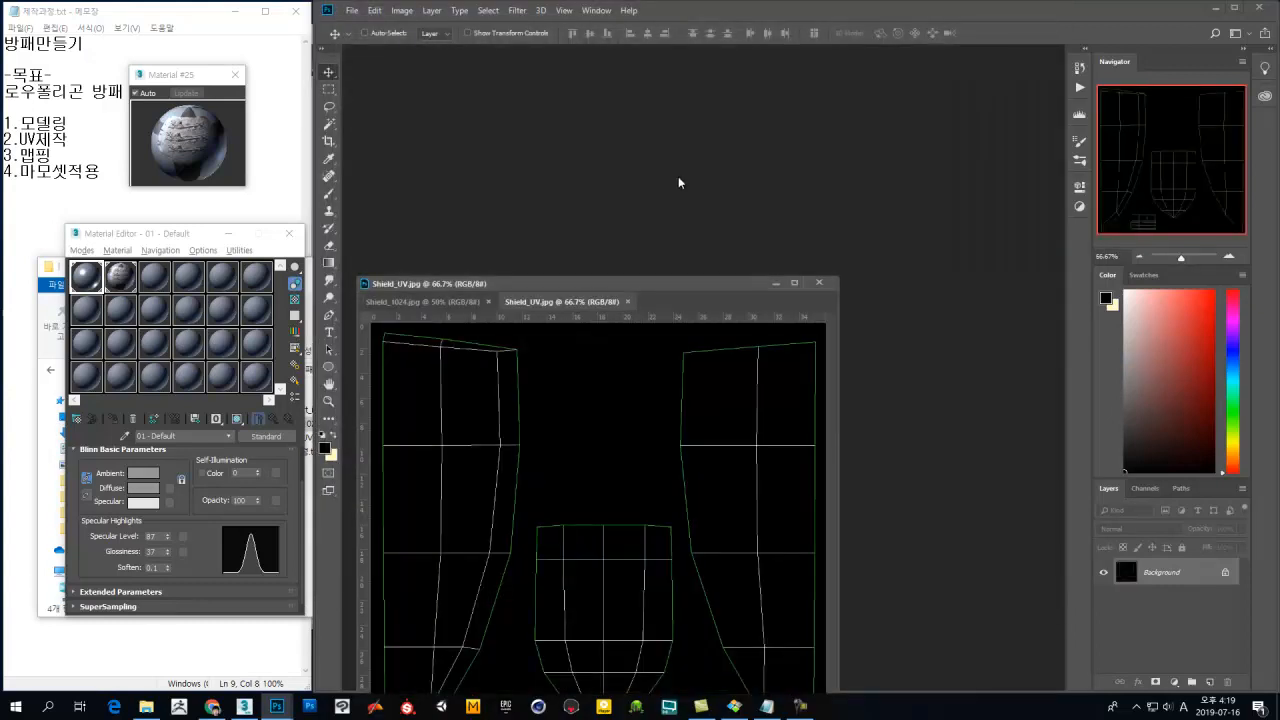
Step: Float Shield_UV.jpg and Shield_1024.jpg in separate windows and copy the shield photo into Shield_UV.jpg as a new layer
{"action": "left_click_drag", "start_coordinate": [549, 306], "coordinate": [576, 123]}
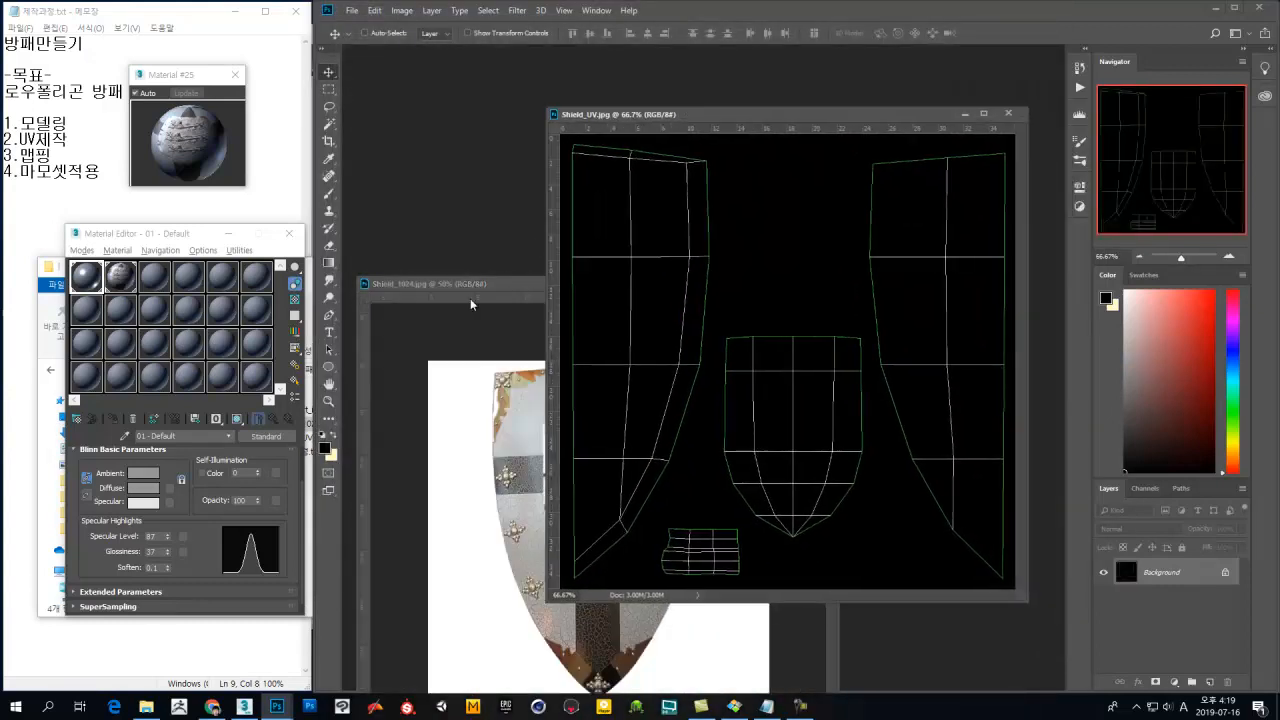
{"action": "left_click_drag", "start_coordinate": [487, 294], "coordinate": [481, 195]}
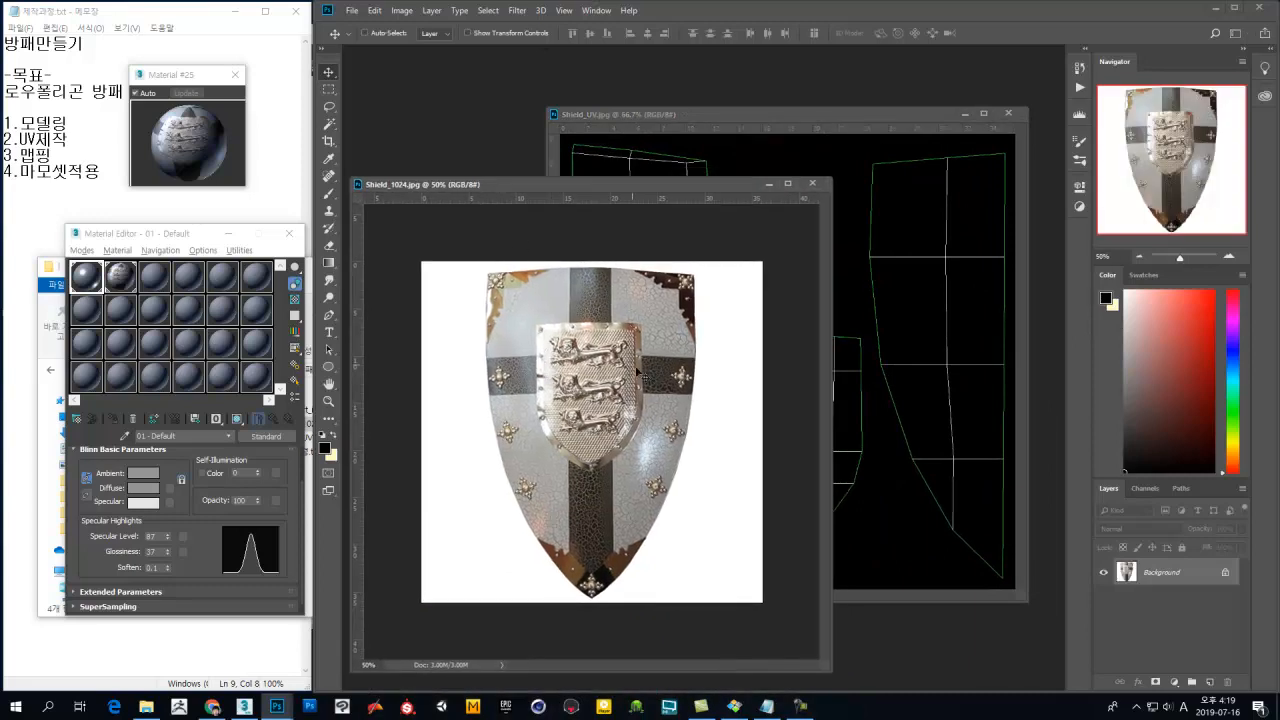
{"action": "left_click_drag", "start_coordinate": [700, 400], "coordinate": [593, 322]}
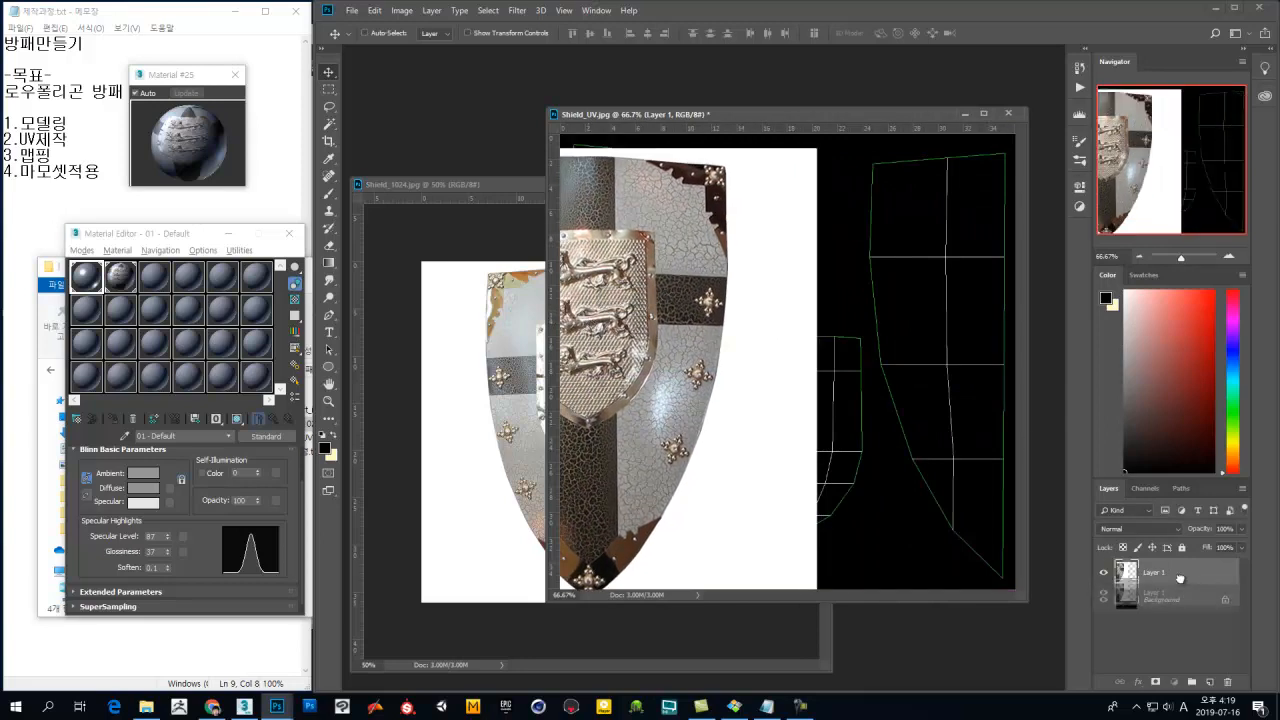
Step: Convert the UV background to Layer 0 above the shield photo layer and set its blend mode to Difference
{"action": "left_click", "coordinate": [1179, 603]}
{"action": "double_click", "coordinate": [1196, 592]}
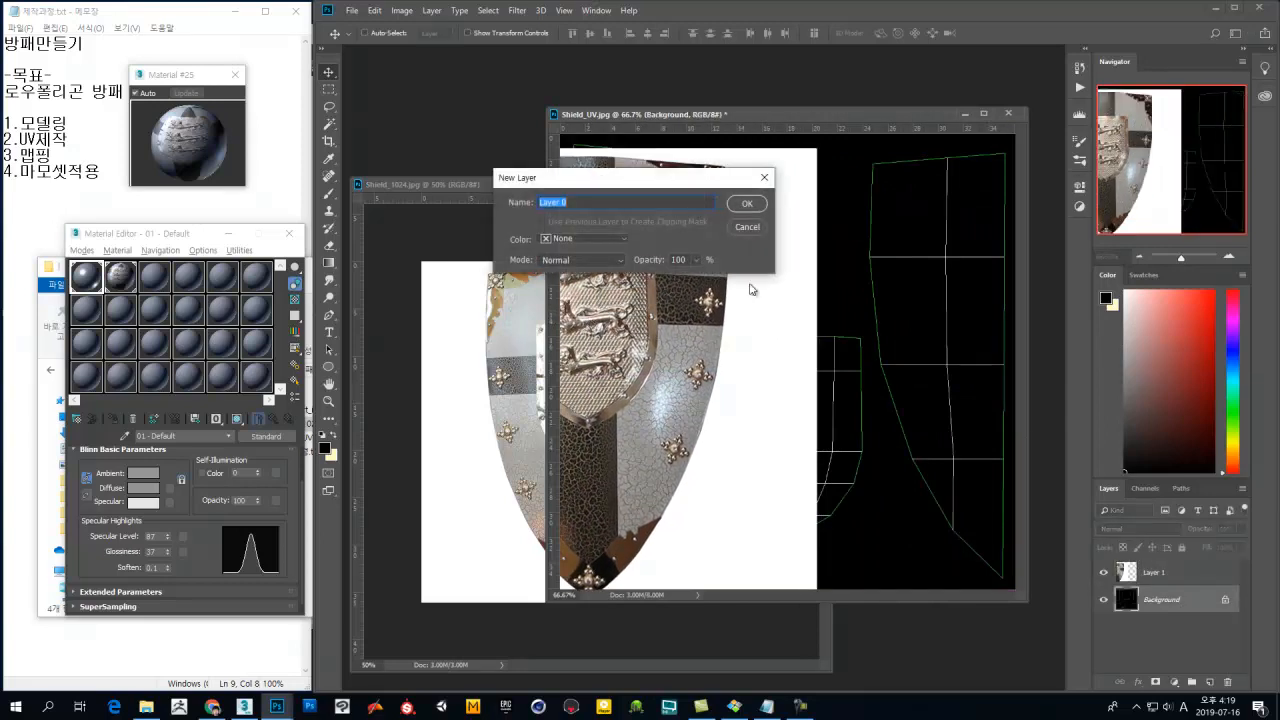
{"action": "left_click", "coordinate": [743, 204]}
{"action": "left_click_drag", "start_coordinate": [1143, 600], "coordinate": [1184, 570]}
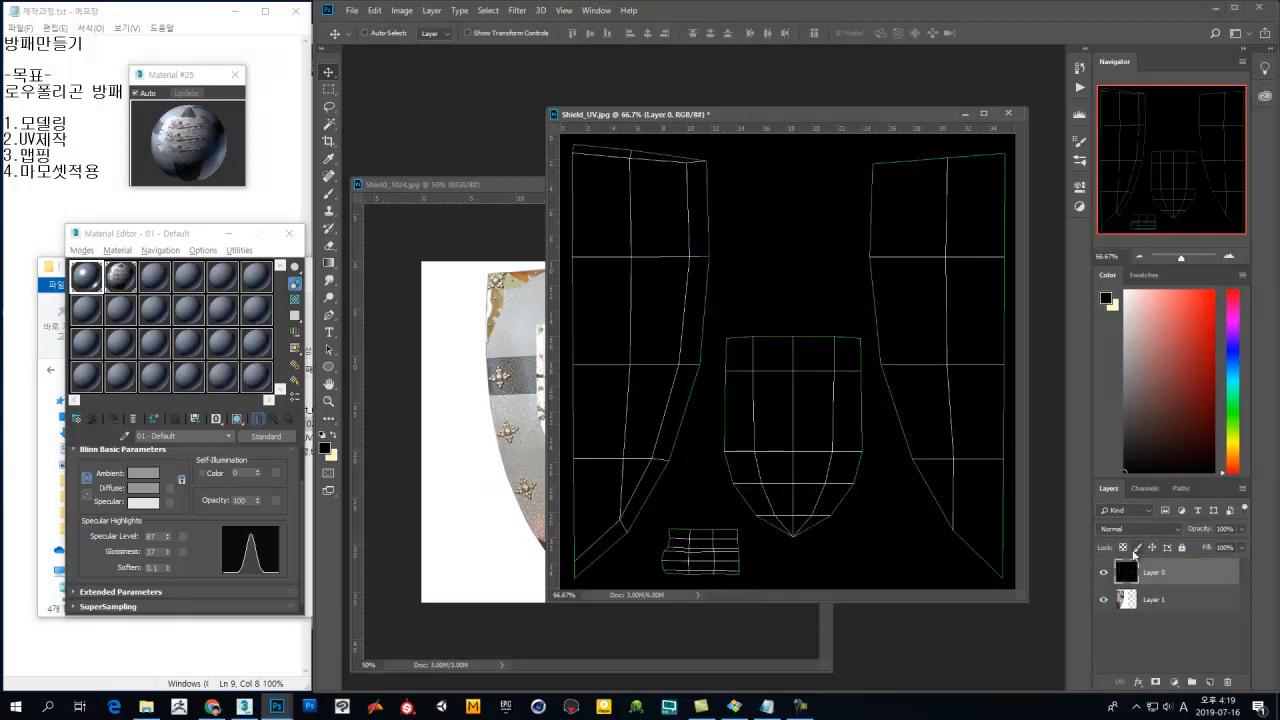
{"action": "left_click", "coordinate": [1136, 530]}
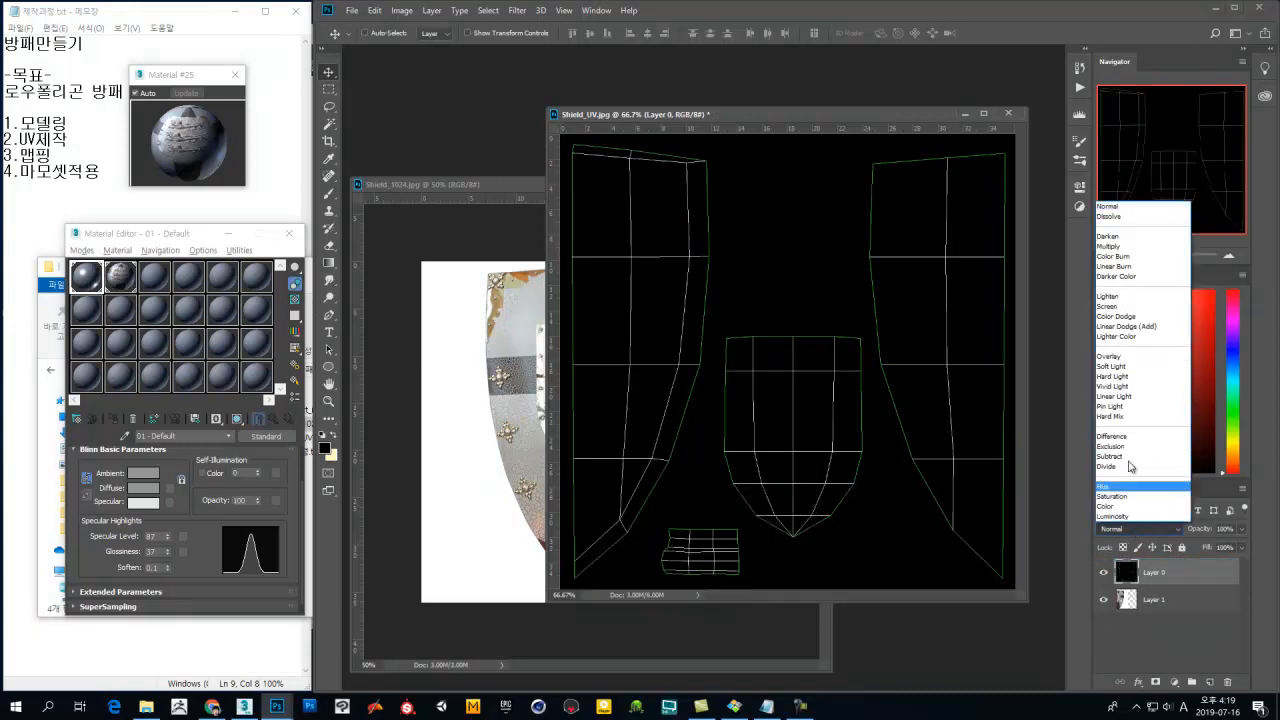
{"action": "left_click", "coordinate": [1112, 436]}
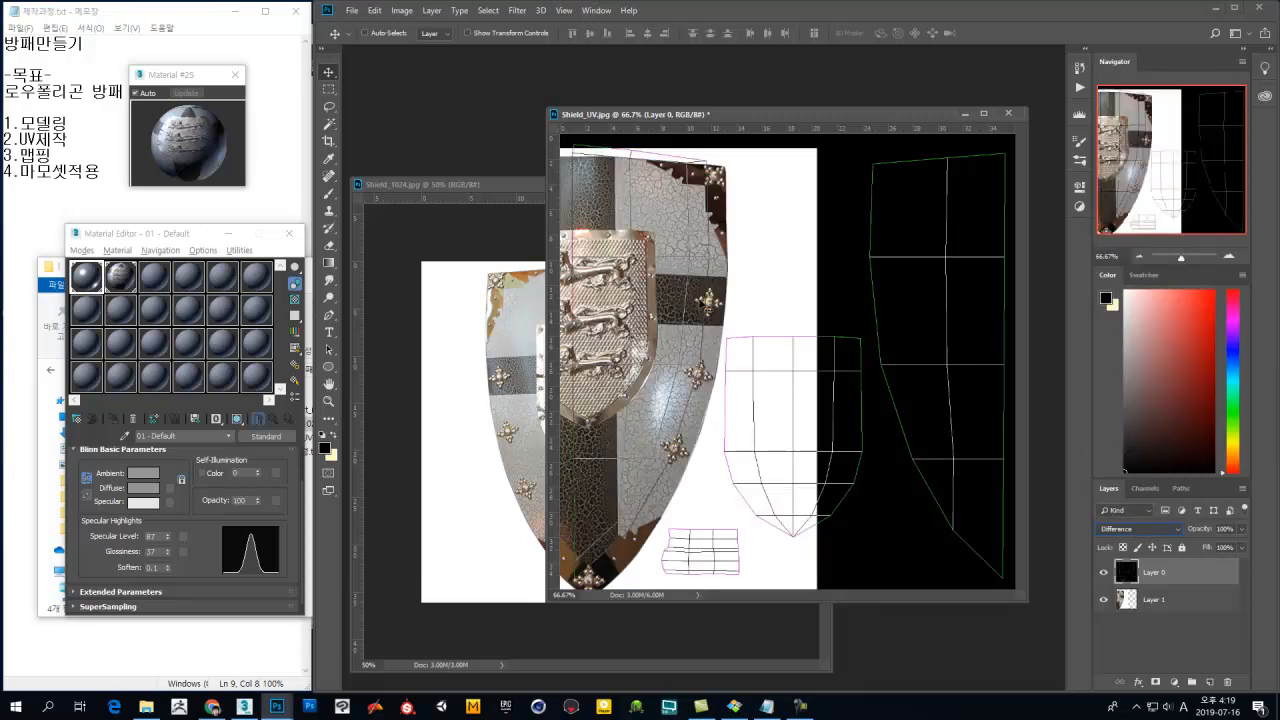
Step: Duplicate the shield photo layer, hide the original Layer 1, and select the copy
{"action": "left_click", "coordinate": [1176, 598]}
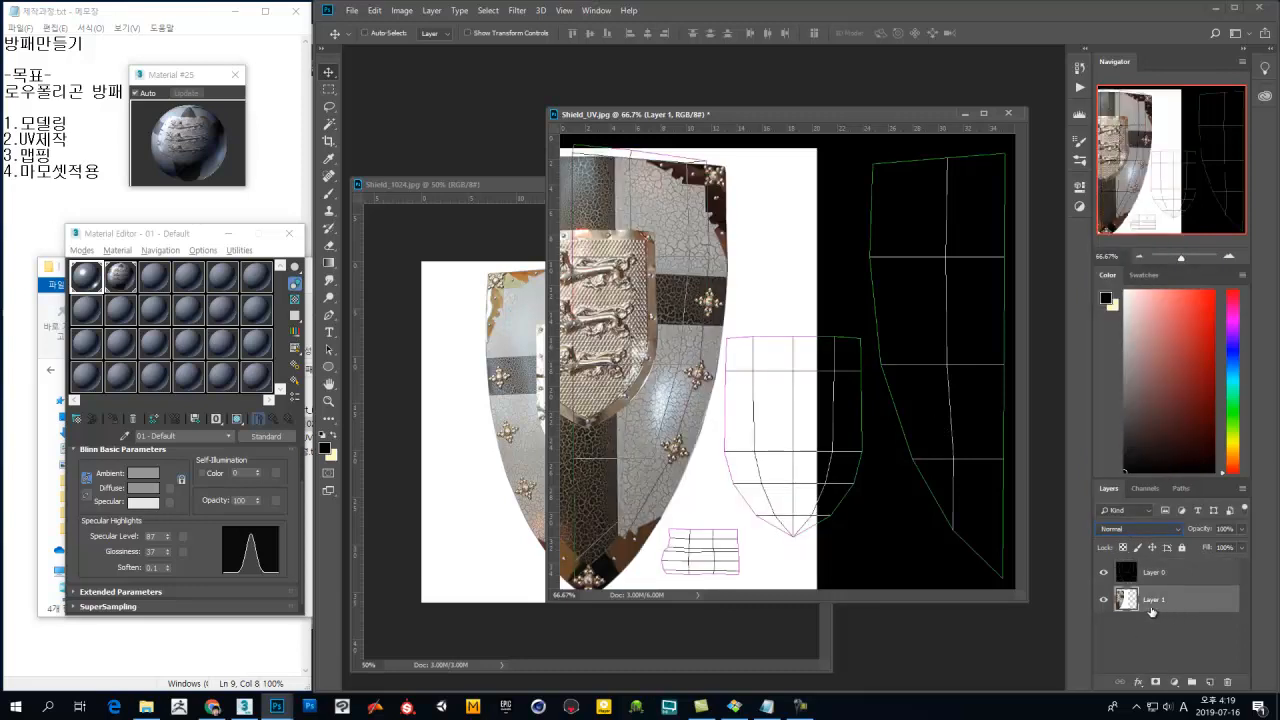
{"action": "left_click_drag", "start_coordinate": [1167, 597], "coordinate": [1210, 681]}
{"action": "left_click", "coordinate": [1183, 626]}
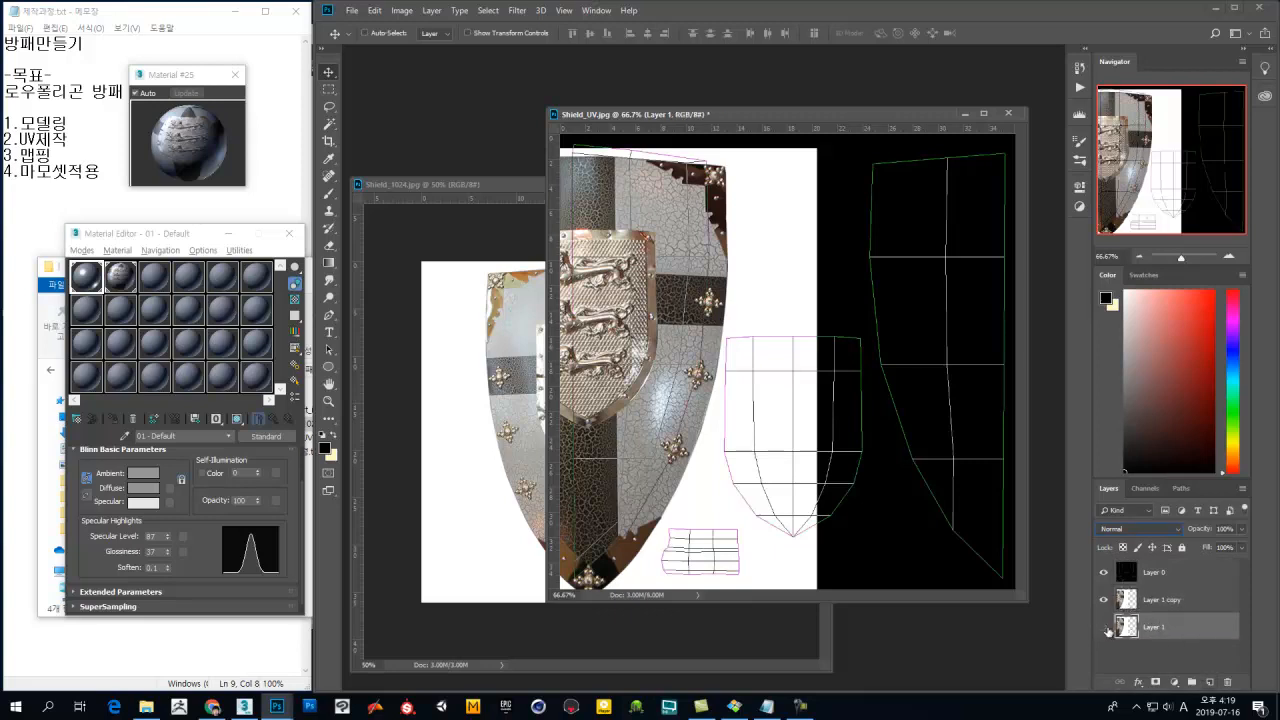
{"action": "left_click", "coordinate": [1181, 596]}
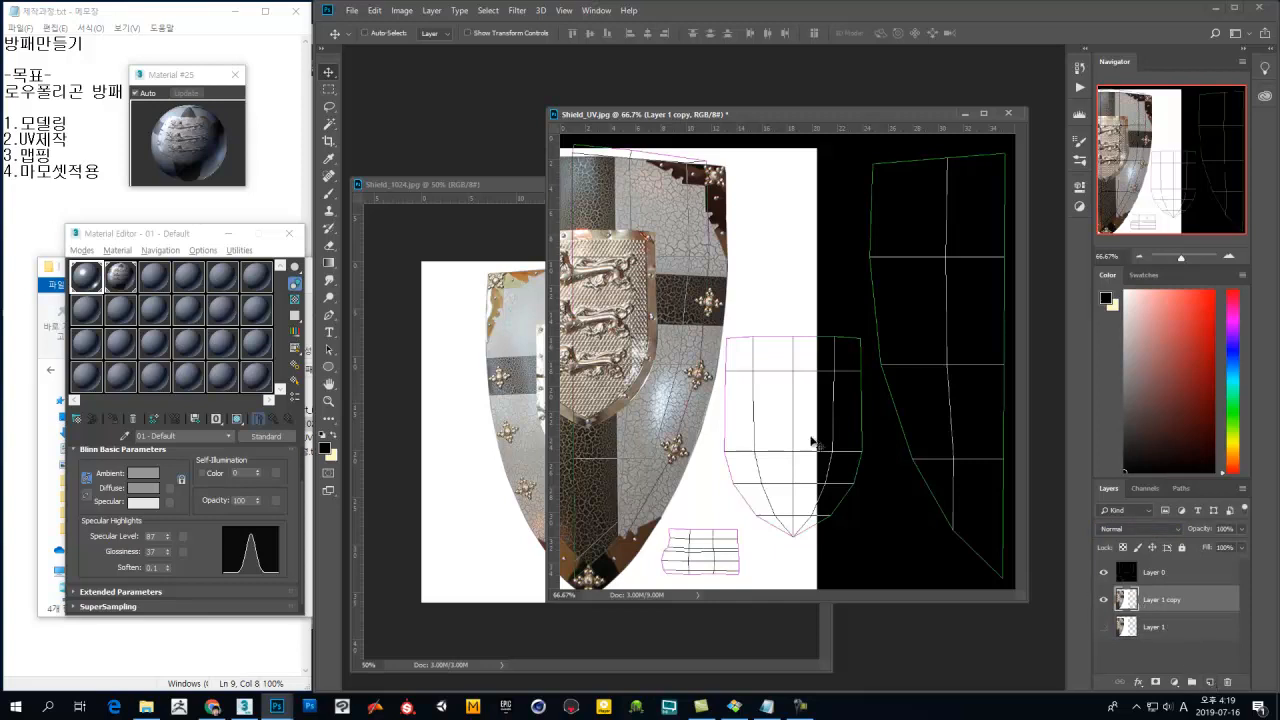
Step: Align the copied shield photo with the large UV shell, matching its centre line and lower tip to the wireframe
{"action": "mouse_move", "coordinate": [676, 345]}
{"action": "left_mouse_down"}
{"action": "mouse_move", "coordinate": [659, 327]}
{"action": "mouse_move", "coordinate": [668, 343]}
{"action": "left_mouse_up"}
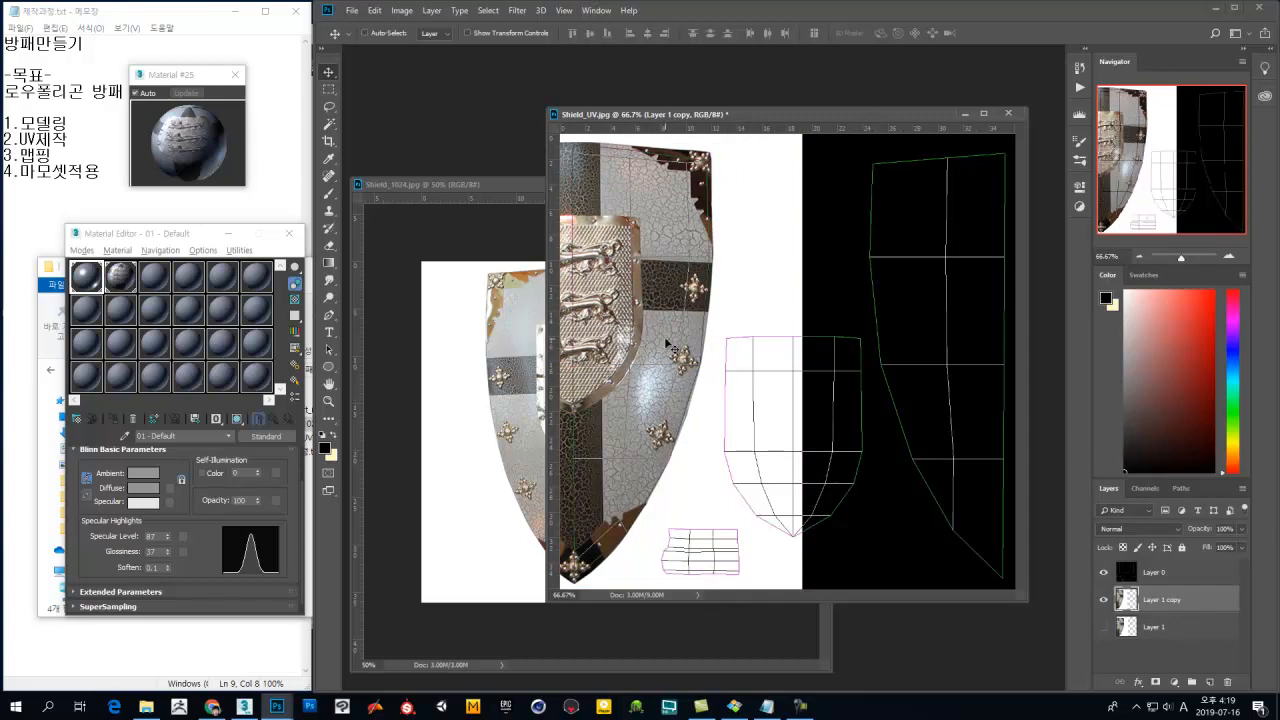
{"action": "key", "text": "Up"}
{"action": "key", "text": "Up"}
{"action": "key", "text": "Up"}
{"action": "key", "text": "Up"}
{"action": "key", "text": "Up"}
{"action": "key", "text": "Up"}
{"action": "key", "text": "Up"}
{"action": "key", "text": "Up"}
{"action": "key", "text": "Up"}
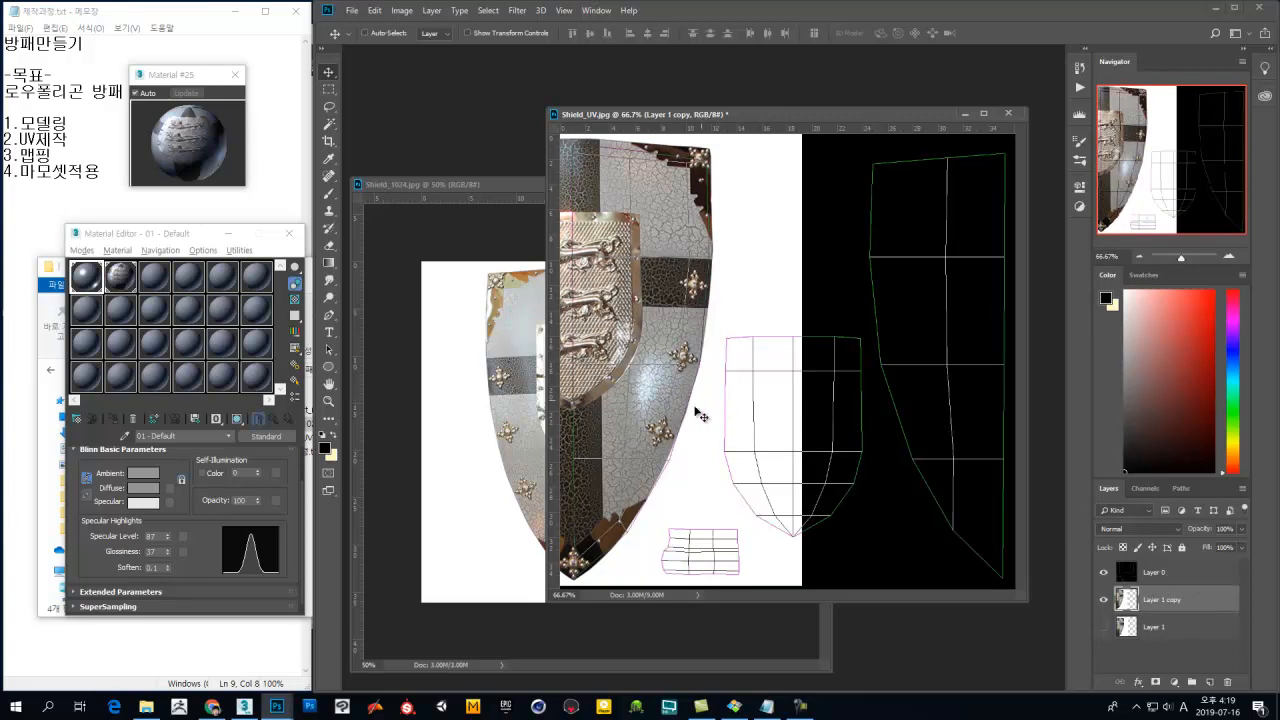
{"action": "key", "text": "Down"}
{"action": "key", "text": "Up"}
{"action": "key", "text": "Up"}
{"action": "key", "text": "Up"}
{"action": "key", "text": "Up"}
{"action": "key", "text": "Down"}
{"action": "key", "text": "Up"}
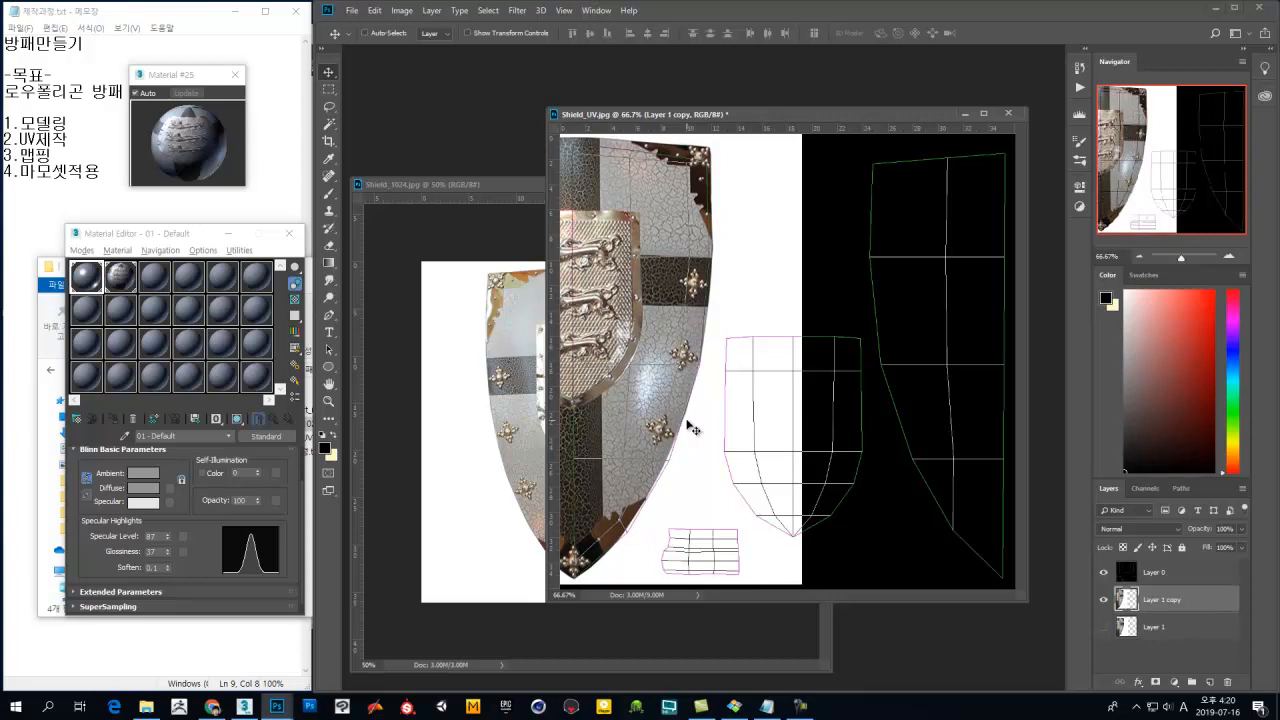
{"action": "key", "text": "Up"}
{"action": "key", "text": "Up"}
Step: Scale the copied shield photo layer to about 99.6% width and 96.5% height so its outline fits the large UV shell
{"action": "key", "text": "ctrl+t"}
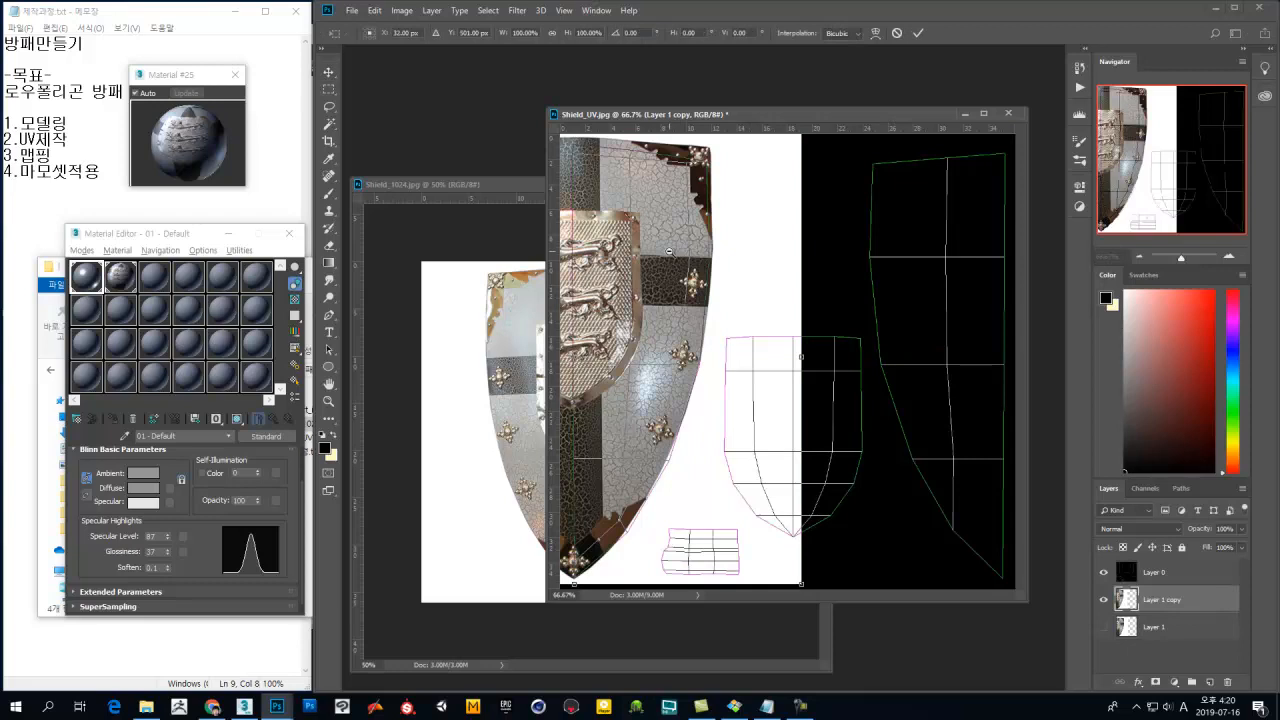
{"action": "key", "text": "ctrl+minus"}
{"action": "left_click_drag", "start_coordinate": [629, 183], "coordinate": [656, 200]}
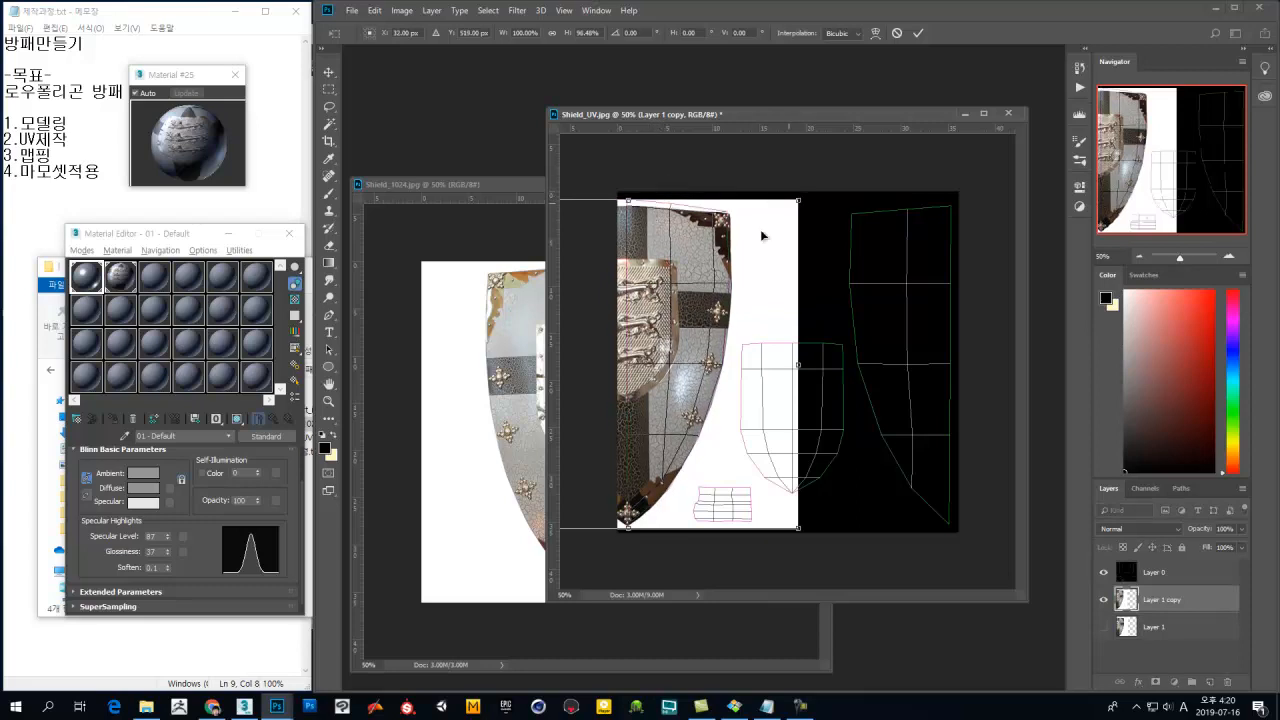
{"action": "left_click_drag", "start_coordinate": [798, 364], "coordinate": [797, 366]}
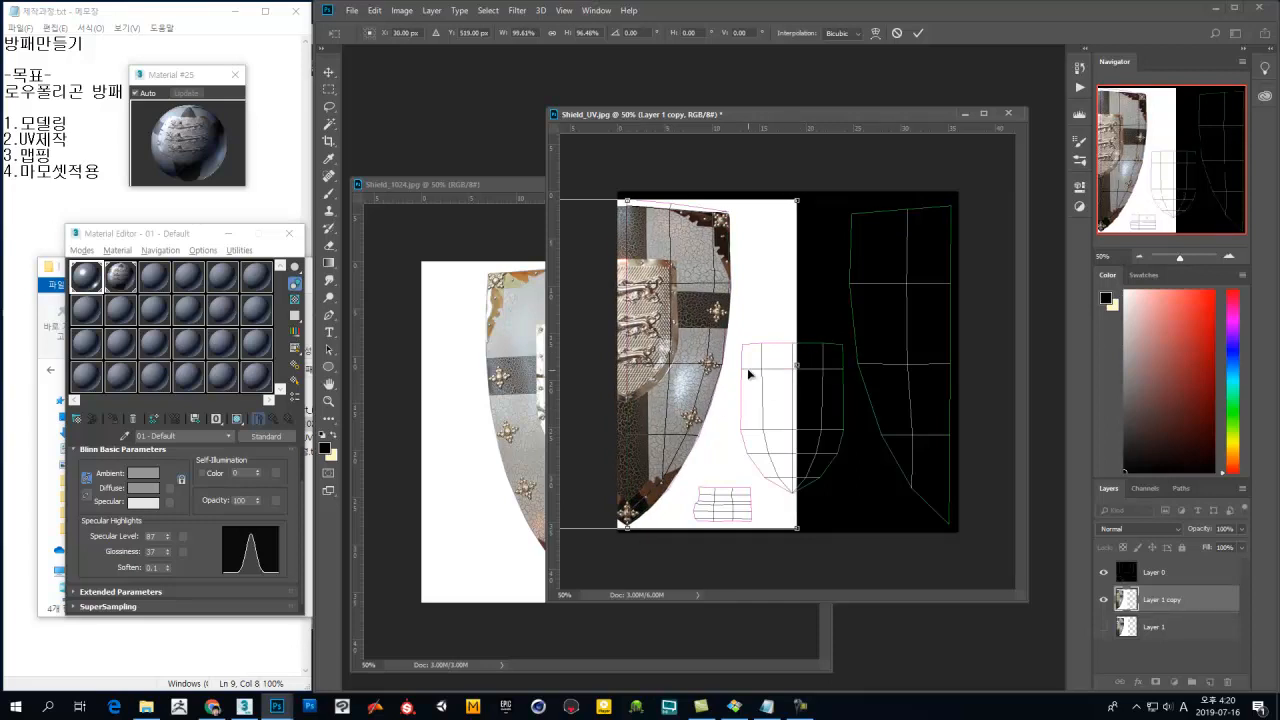
{"action": "left_click", "coordinate": [919, 33]}
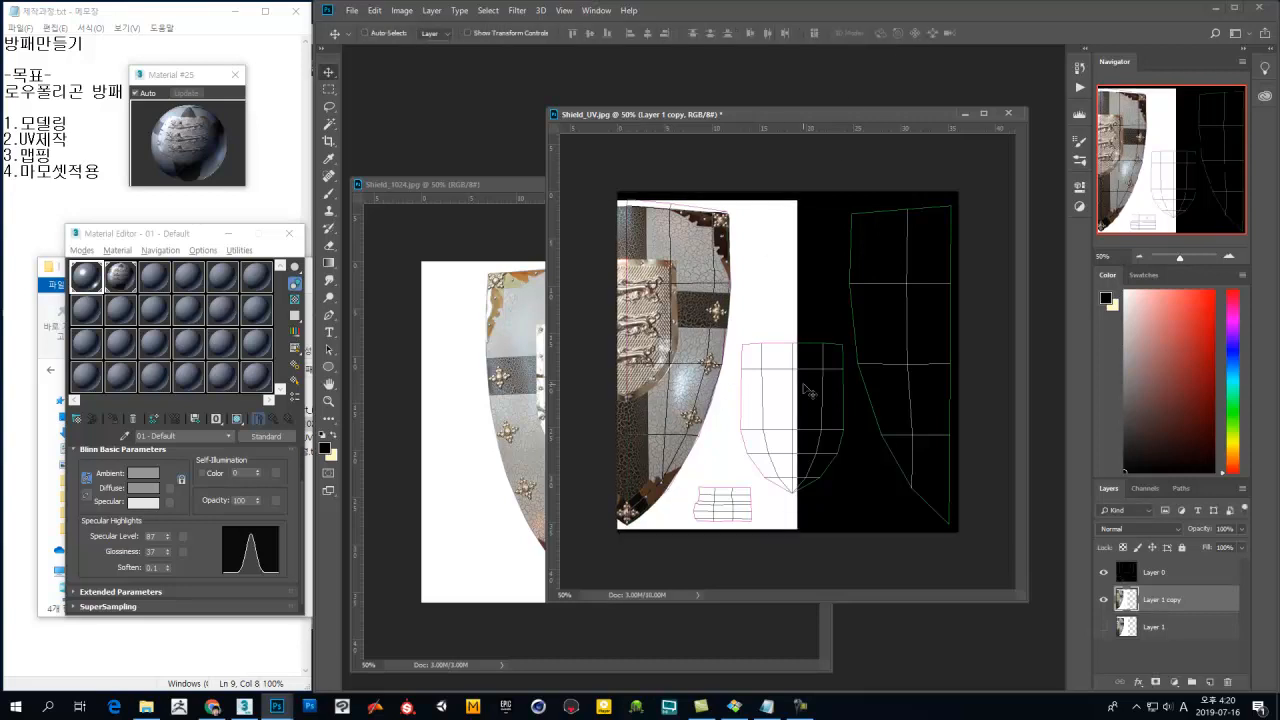
Step: Sample the dark brown at the shield's upper outer corner and set up a 16 px brush with 21% hardness
{"action": "scroll", "coordinate": [740, 265], "scroll_direction": "up", "scroll_amount": 3, "text": "alt"}
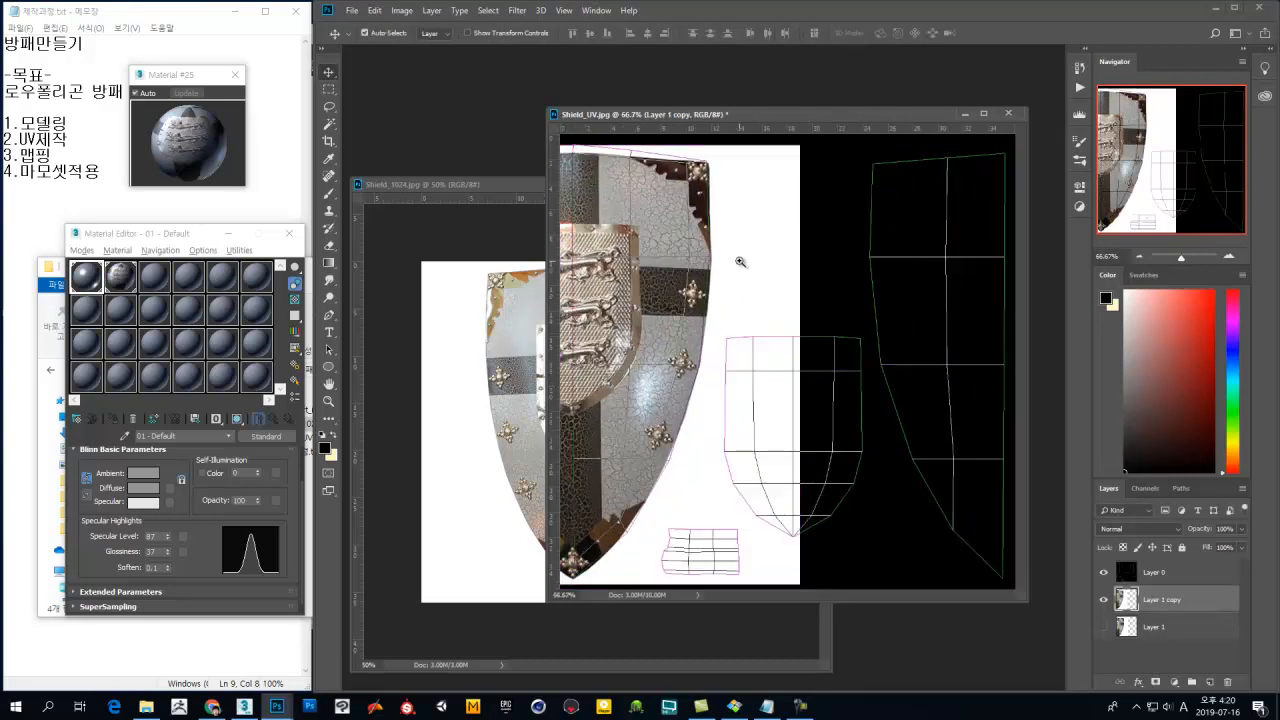
{"action": "left_click_drag", "start_coordinate": [721, 218], "coordinate": [743, 437]}
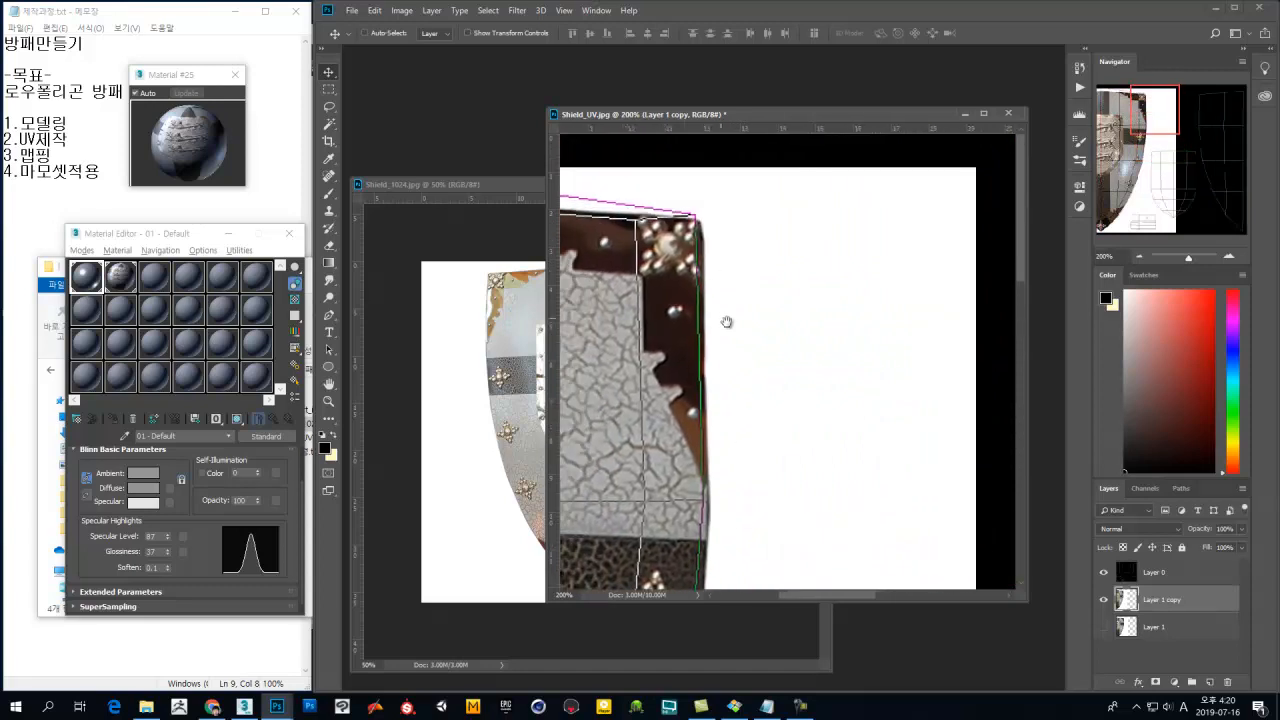
{"action": "key", "text": "b"}
{"action": "right_click_drag", "start_coordinate": [708, 229], "coordinate": [700, 234], "text": "alt"}
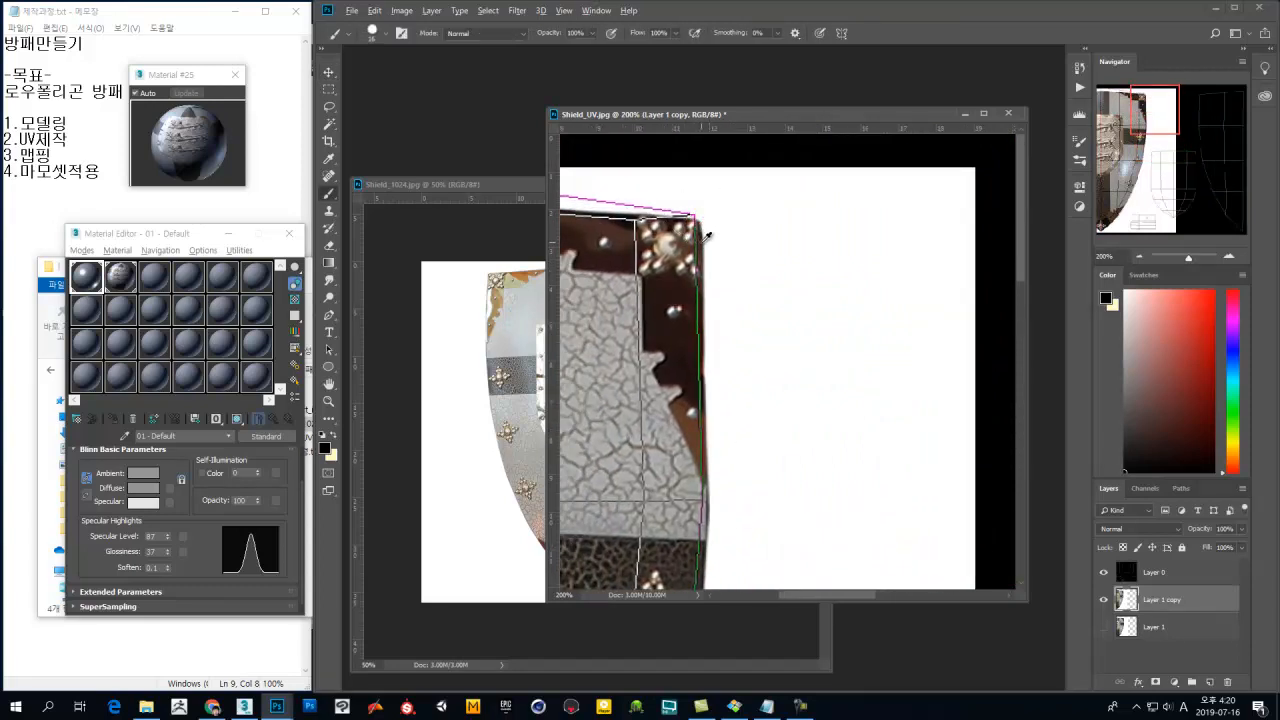
{"action": "left_click", "coordinate": [706, 236], "text": "alt"}
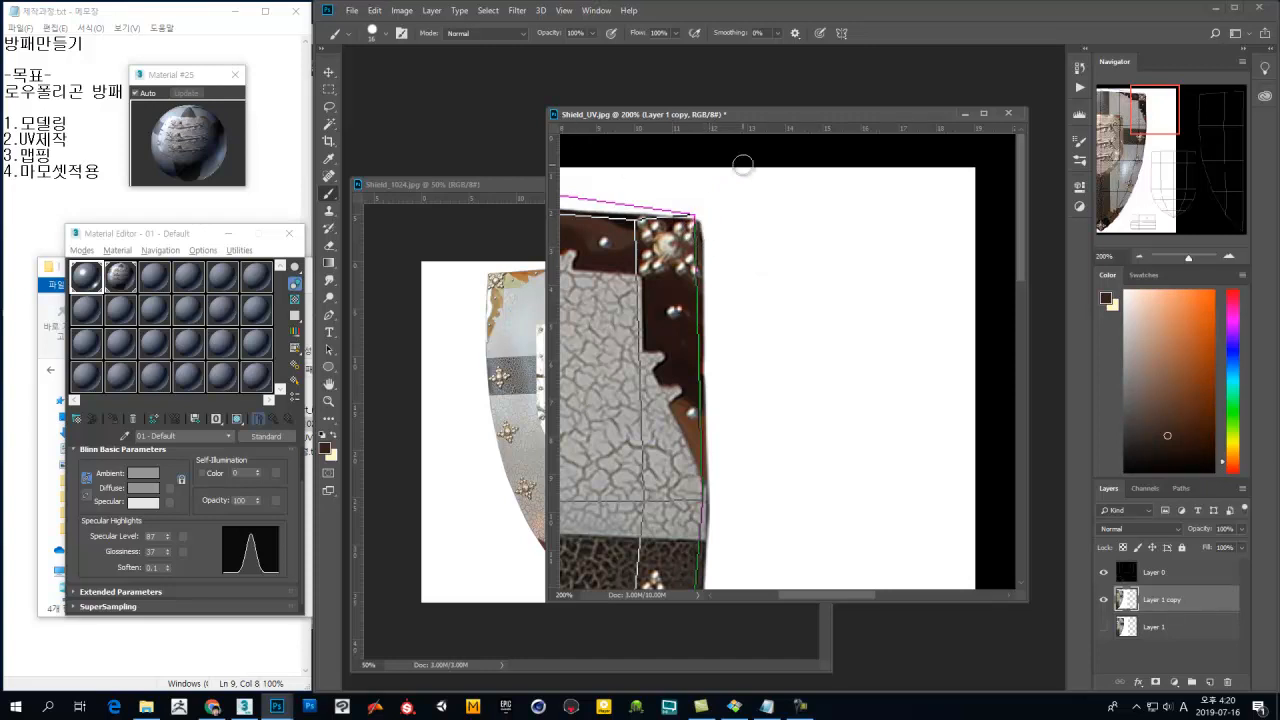
{"action": "right_click", "coordinate": [327, 195]}
{"action": "left_click", "coordinate": [383, 193]}
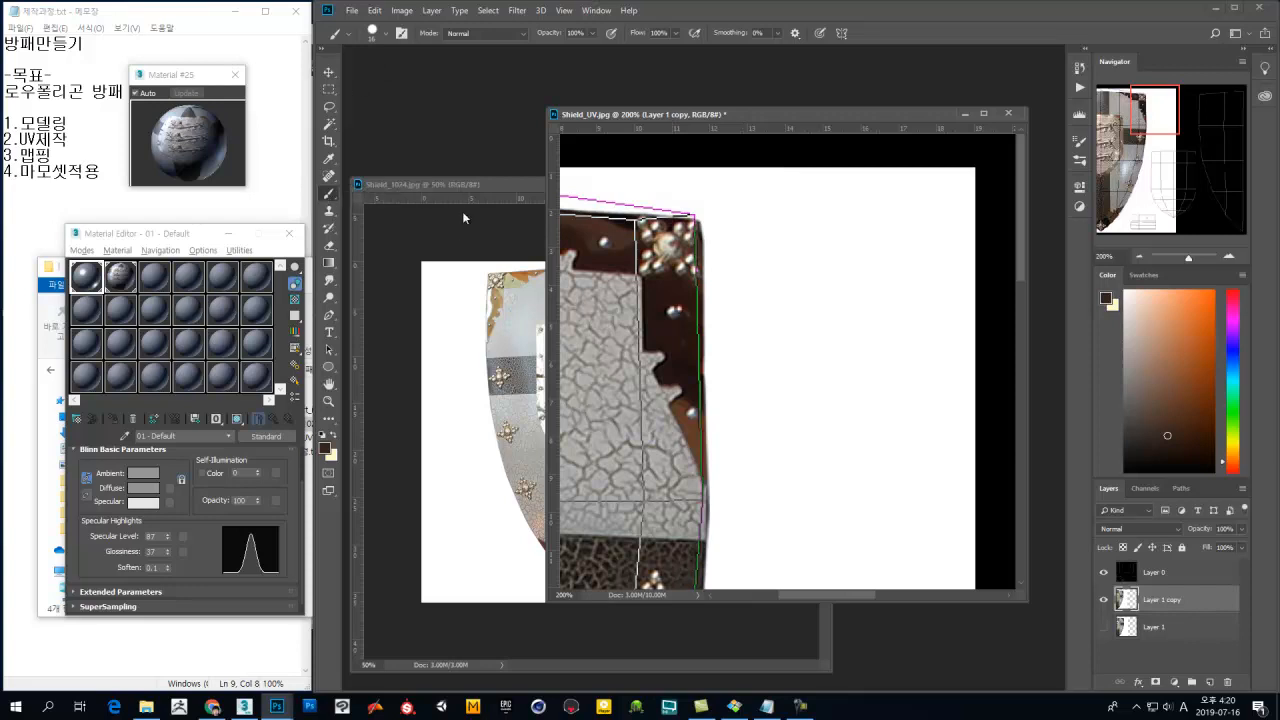
{"action": "right_click", "coordinate": [757, 240]}
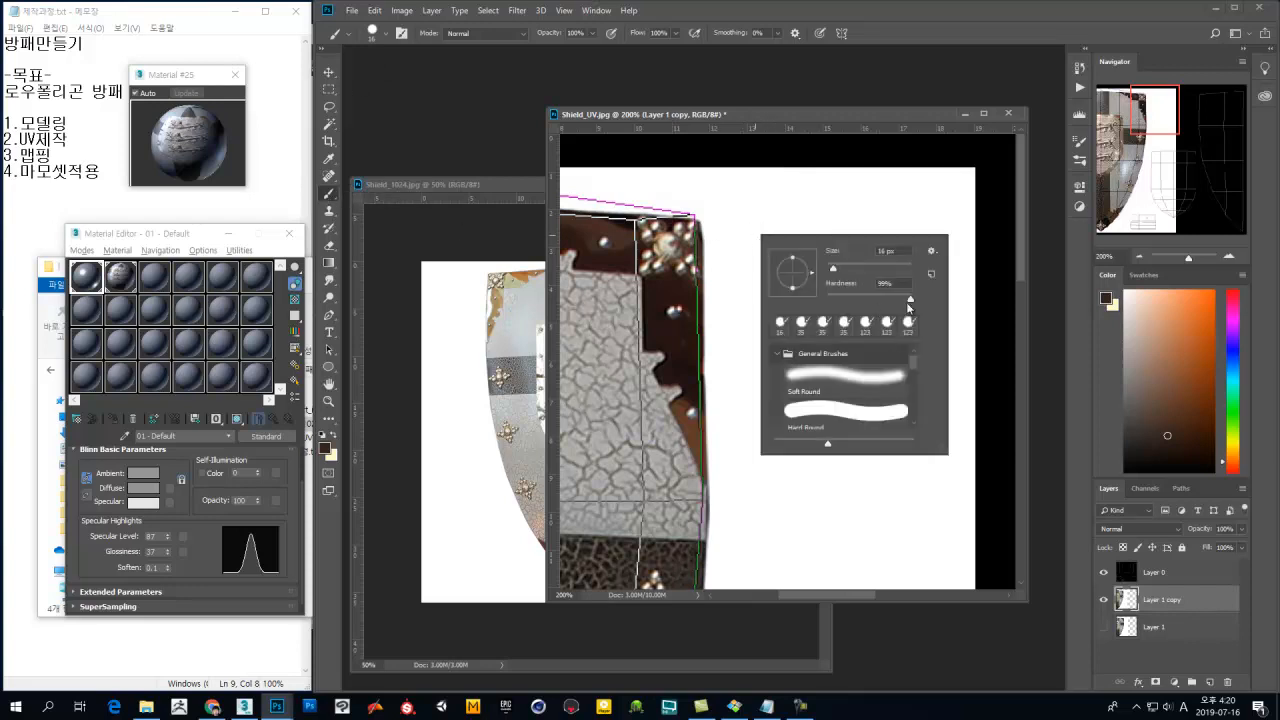
{"action": "left_click", "coordinate": [722, 243]}
{"action": "left_click_drag", "start_coordinate": [722, 246], "coordinate": [724, 318]}
{"action": "mouse_move", "coordinate": [729, 211]}
{"action": "left_mouse_down"}
{"action": "mouse_move", "coordinate": [794, 371]}
{"action": "mouse_move", "coordinate": [808, 255]}
{"action": "mouse_move", "coordinate": [834, 406]}
{"action": "mouse_move", "coordinate": [914, 303]}
{"action": "mouse_move", "coordinate": [912, 272]}
{"action": "left_mouse_up"}
{"action": "key", "text": "ctrl+z"}
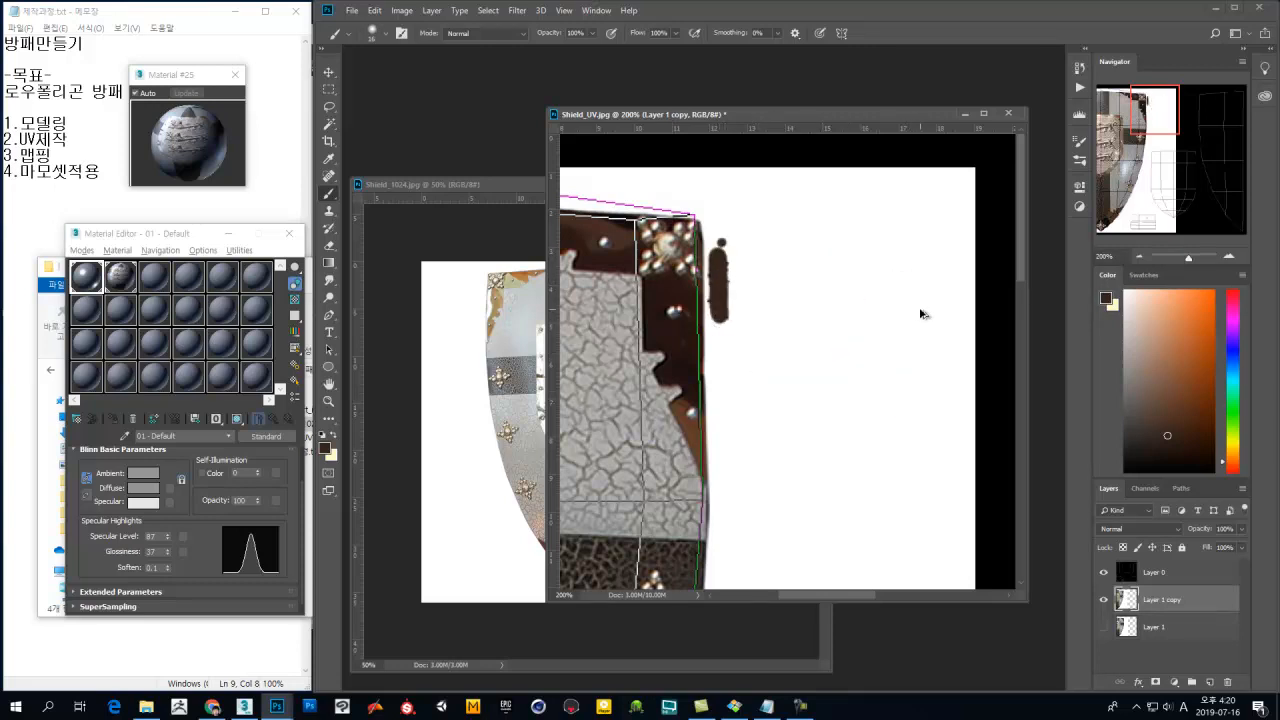
{"action": "key", "text": "ctrl+z"}
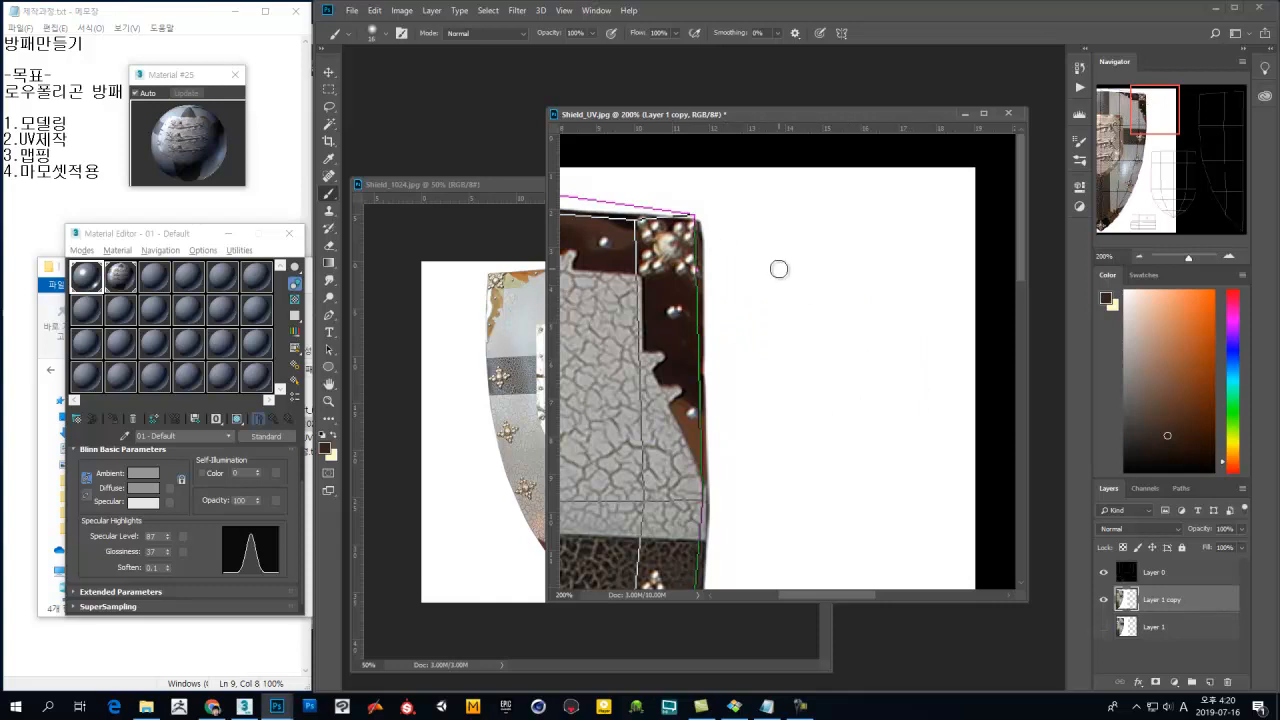
Step: Turn off Shape Dynamics for the brush and enlarge it to 25 px
{"action": "key", "text": "F5"}
{"action": "left_click", "coordinate": [835, 231]}
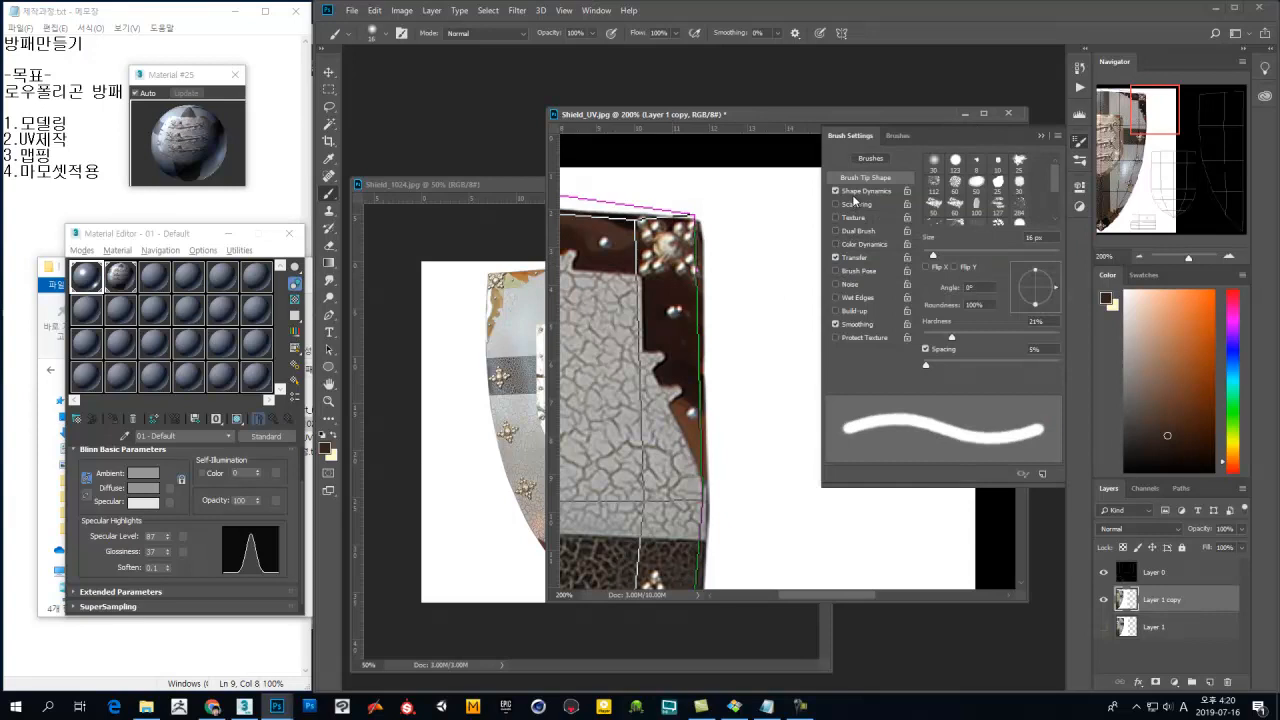
{"action": "left_click", "coordinate": [835, 262]}
{"action": "right_click_drag", "start_coordinate": [728, 249], "coordinate": [707, 241], "text": "alt"}
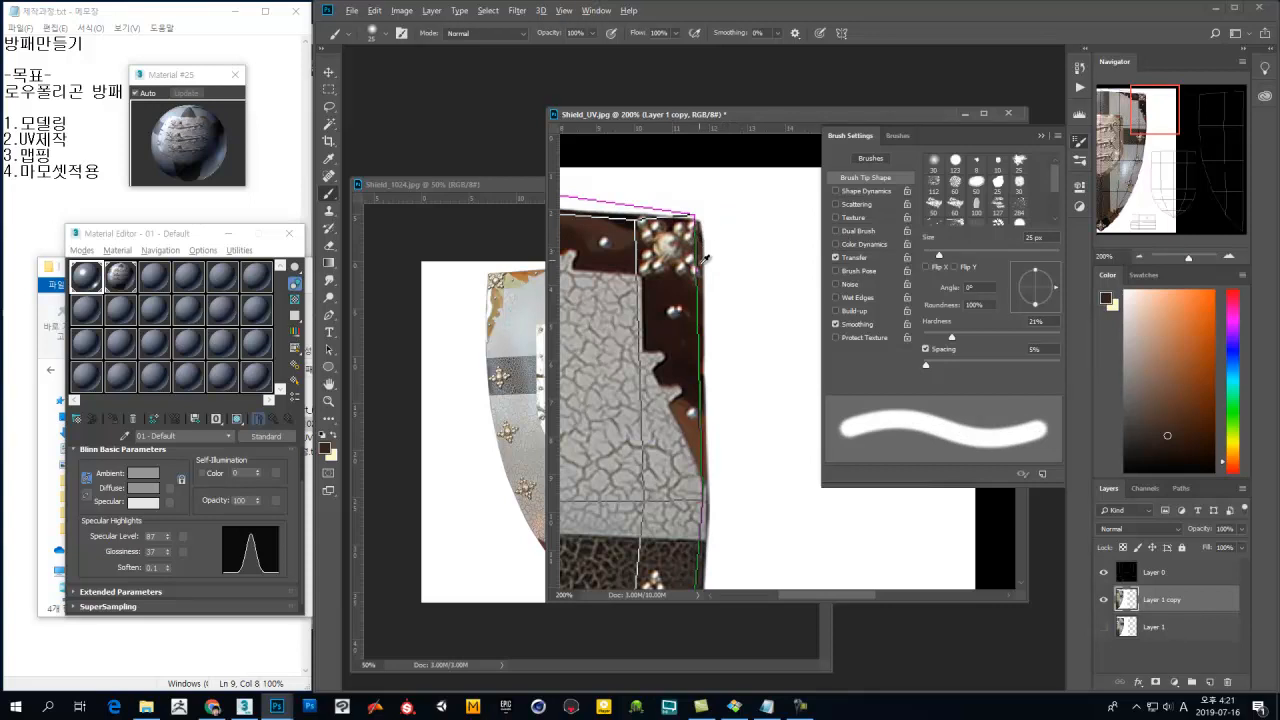
Step: Paint sampled browns just outside the shield's upper outer edge, from the corner down to the end of the brown trim
{"action": "left_click", "coordinate": [705, 285], "text": "alt"}
{"action": "left_click", "coordinate": [710, 217]}
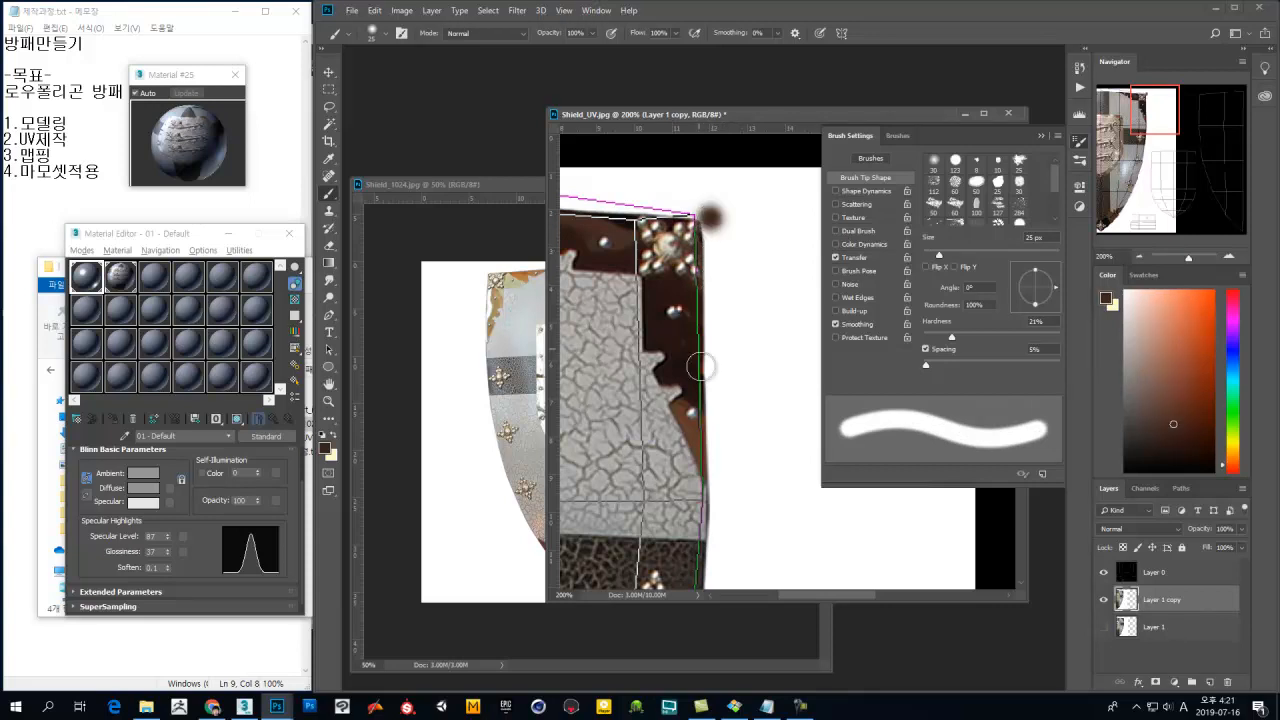
{"action": "left_click", "coordinate": [713, 405], "text": "shift"}
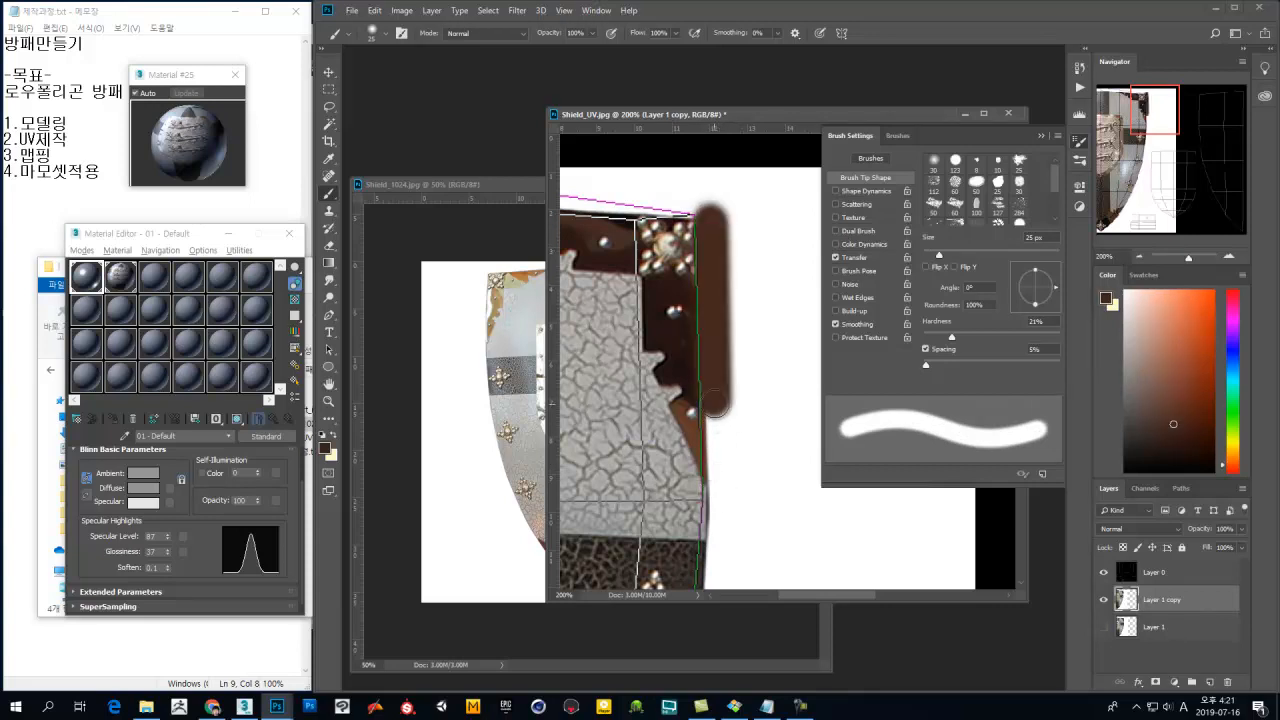
{"action": "left_click", "coordinate": [697, 425], "text": "alt"}
{"action": "left_click_drag", "start_coordinate": [719, 420], "coordinate": [719, 476]}
Step: Extend the upper grey panel past its outer edge with sampled grey and a 17 px brush, and sample the dark band's colour
{"action": "scroll", "coordinate": [735, 350], "scroll_direction": "down", "scroll_amount": 5}
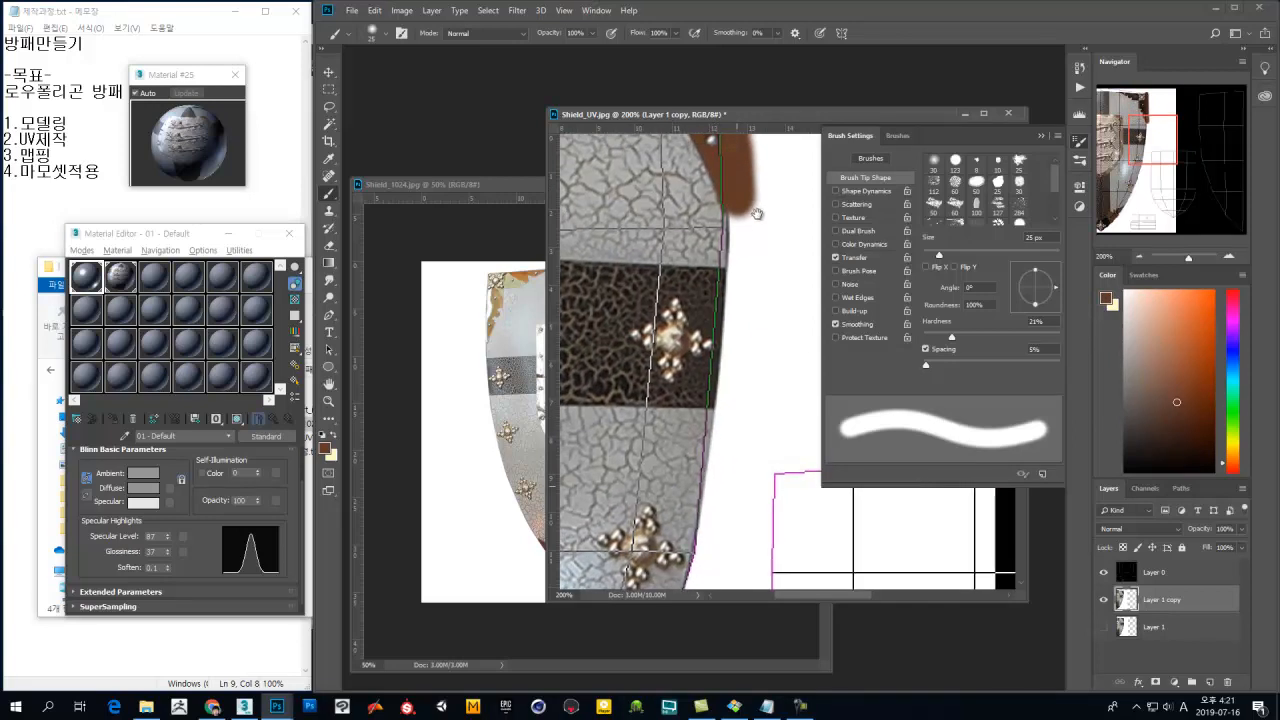
{"action": "left_click", "coordinate": [727, 251], "text": "alt"}
{"action": "right_click_drag", "start_coordinate": [758, 239], "coordinate": [753, 236], "text": "alt"}
{"action": "mouse_move", "coordinate": [737, 214]}
{"action": "left_mouse_down"}
{"action": "mouse_move", "coordinate": [754, 336]}
{"action": "mouse_move", "coordinate": [766, 318]}
{"action": "left_mouse_up"}
{"action": "left_click", "coordinate": [712, 331], "text": "alt"}
Step: Check the Photoshop version in the program's About window and close it again
{"action": "left_click", "coordinate": [629, 10]}
{"action": "left_click", "coordinate": [496, 98]}
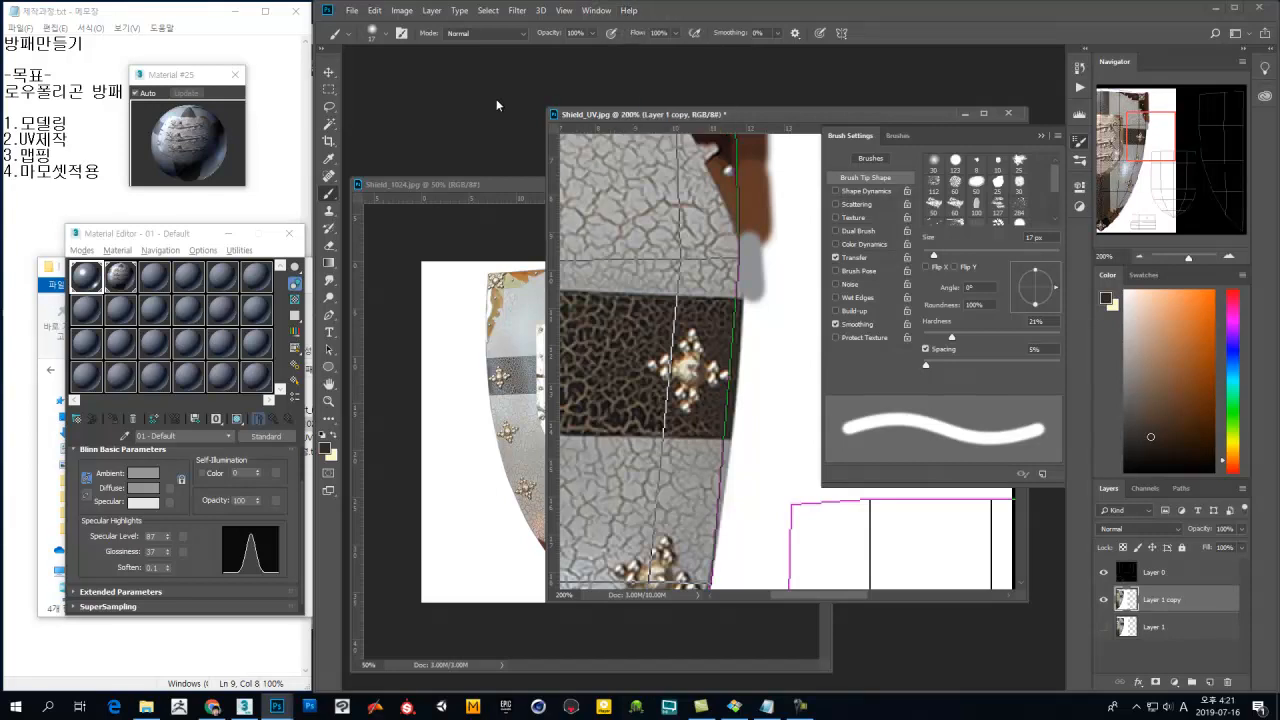
{"action": "mouse_move", "coordinate": [270, 707]}
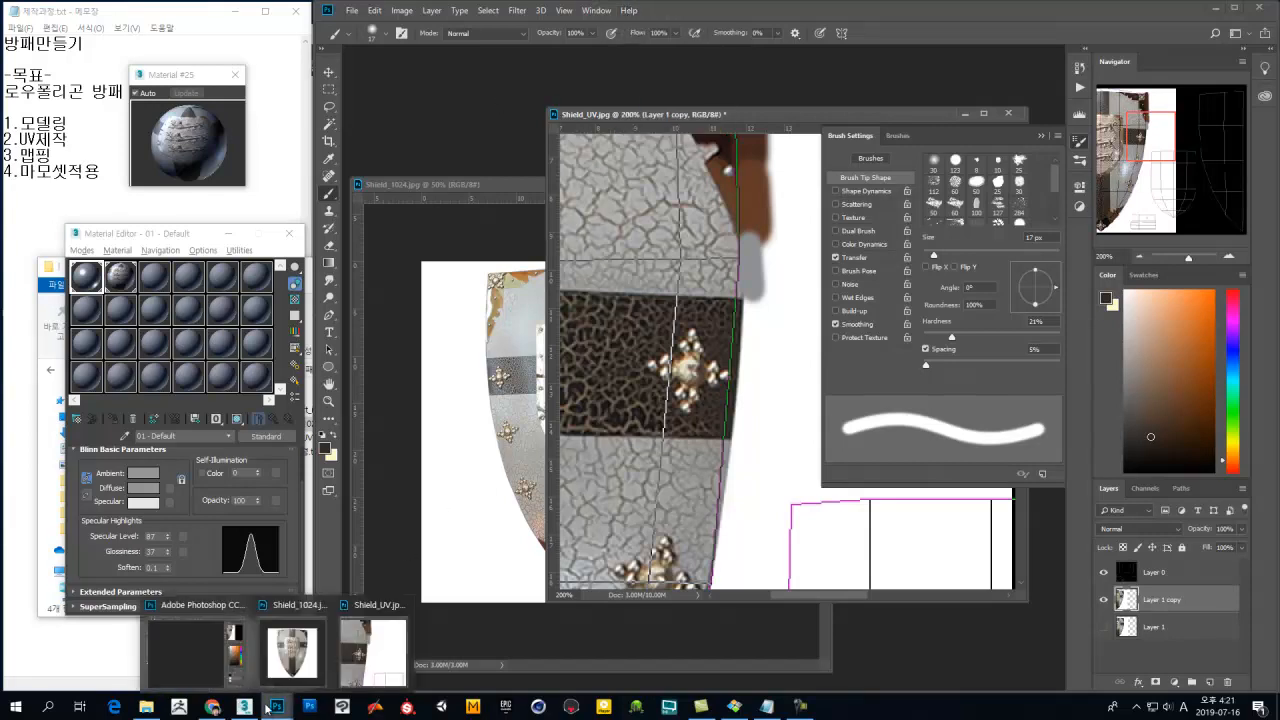
{"action": "mouse_move", "coordinate": [189, 645]}
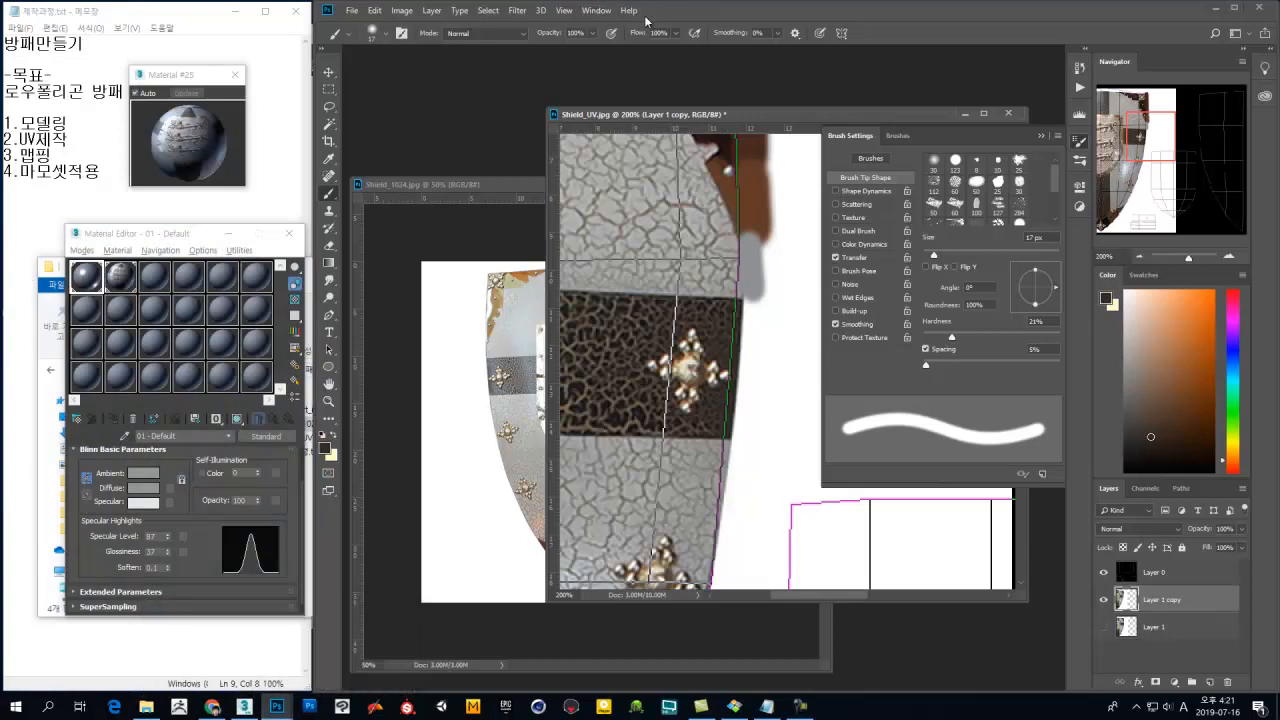
{"action": "left_click", "coordinate": [627, 13]}
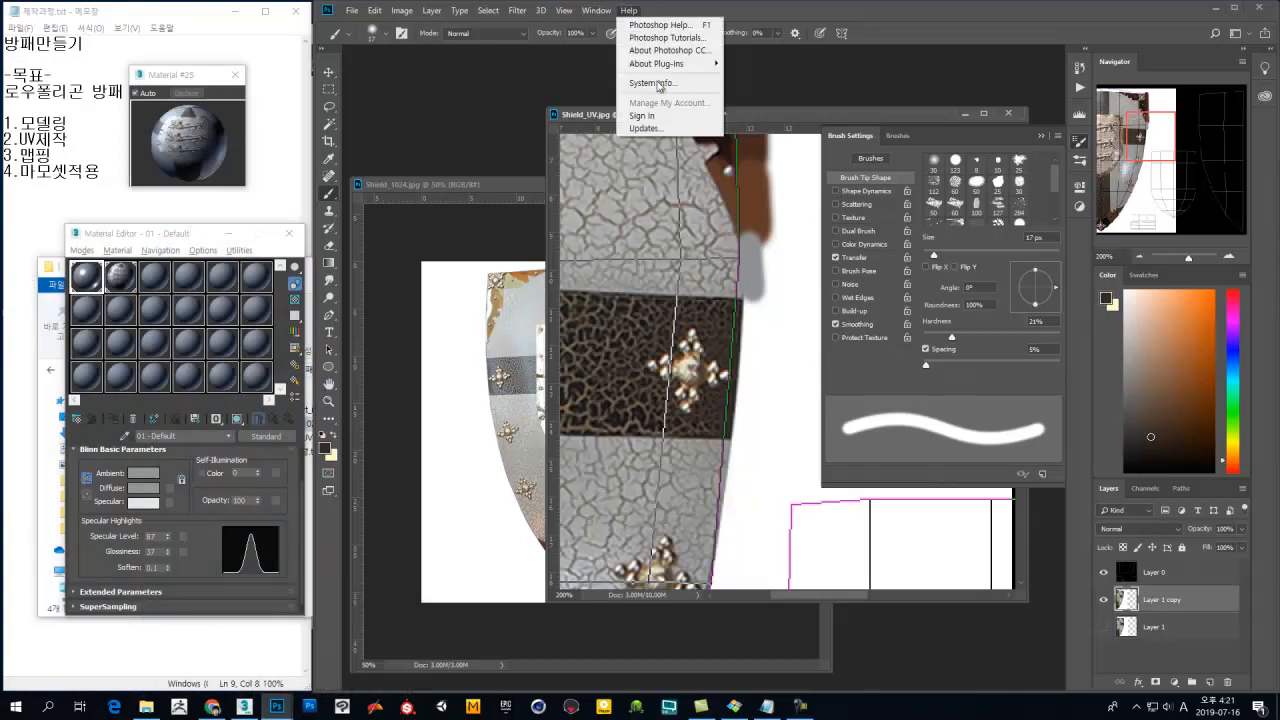
{"action": "left_click", "coordinate": [660, 25]}
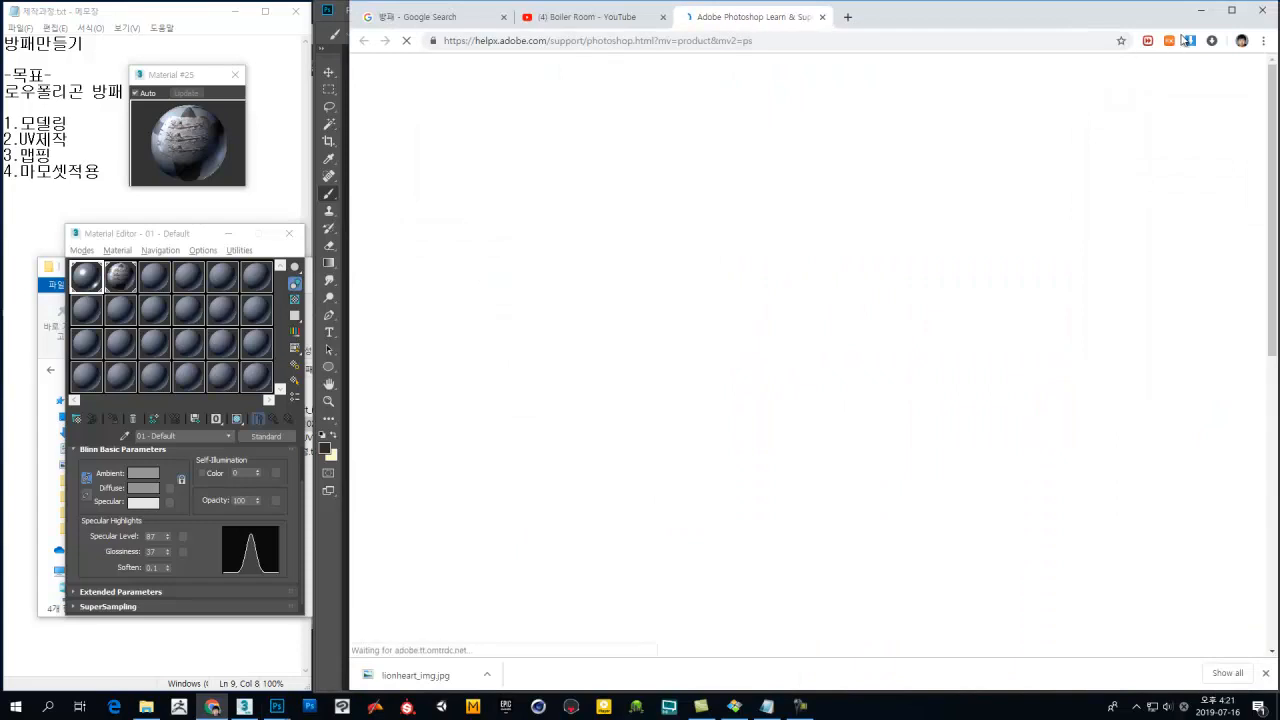
{"action": "left_click", "coordinate": [1201, 10]}
{"action": "left_click", "coordinate": [640, 10]}
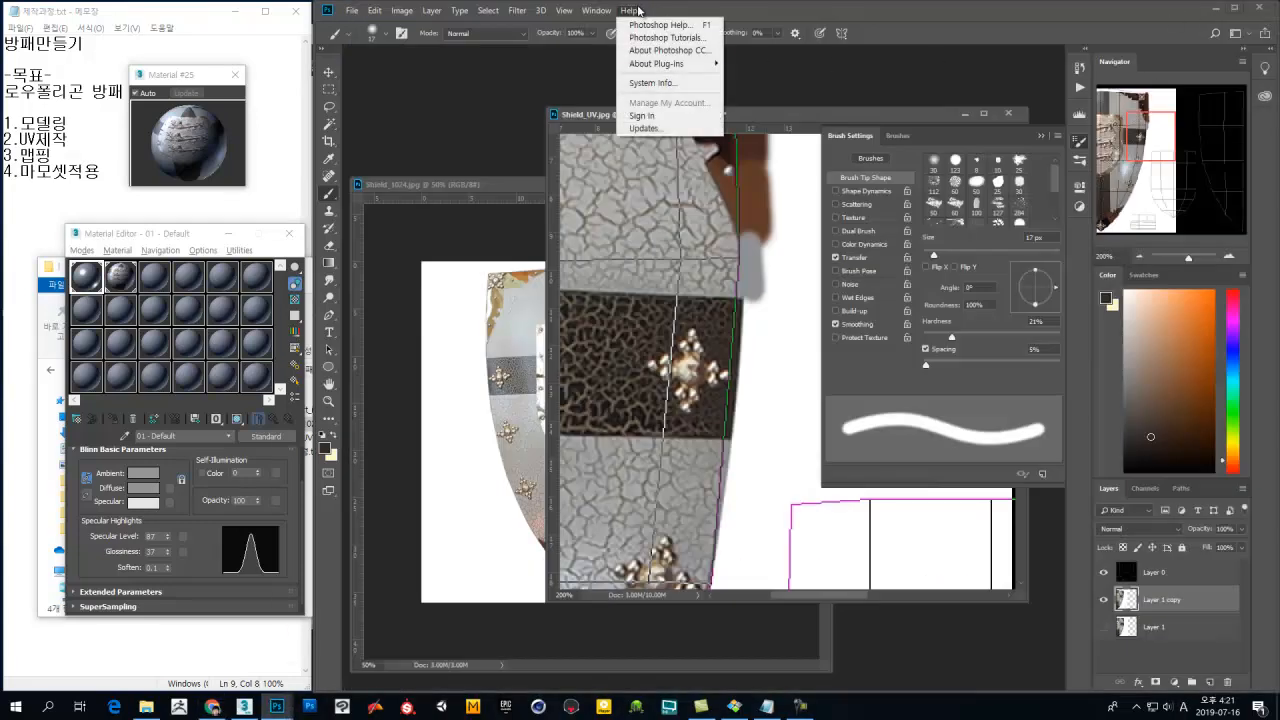
{"action": "left_click", "coordinate": [666, 53]}
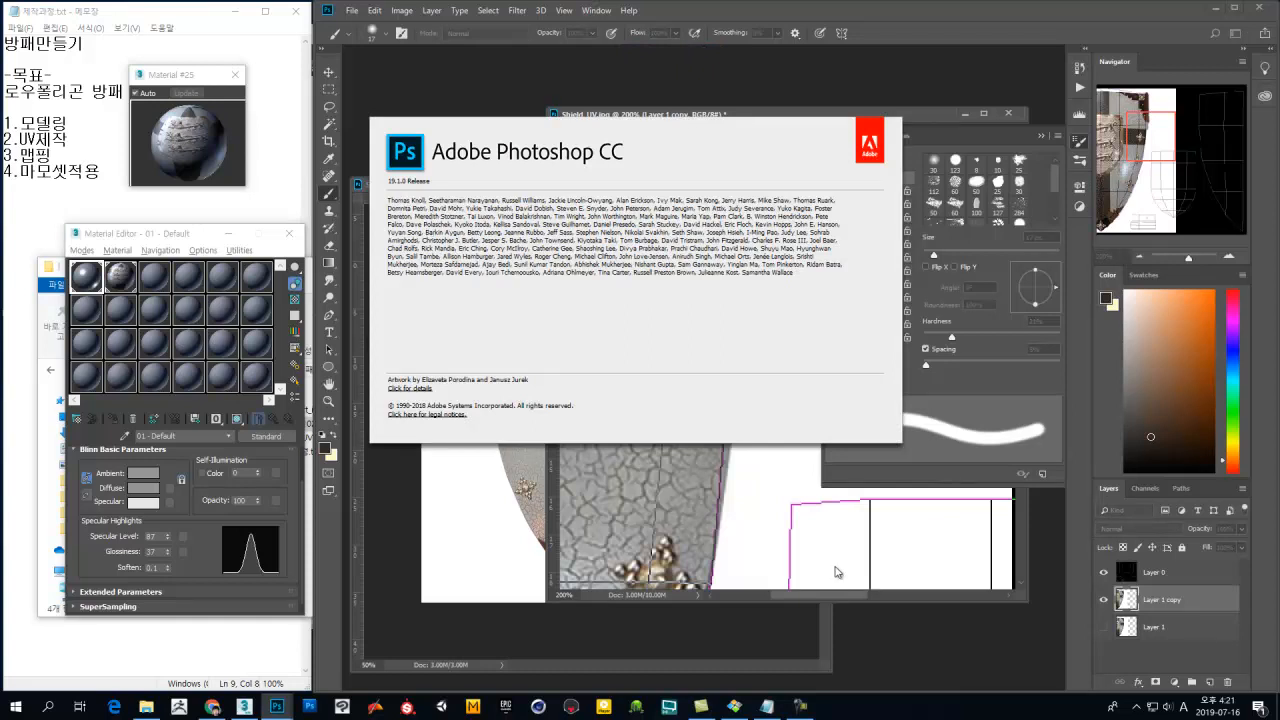
{"action": "left_click", "coordinate": [864, 617]}
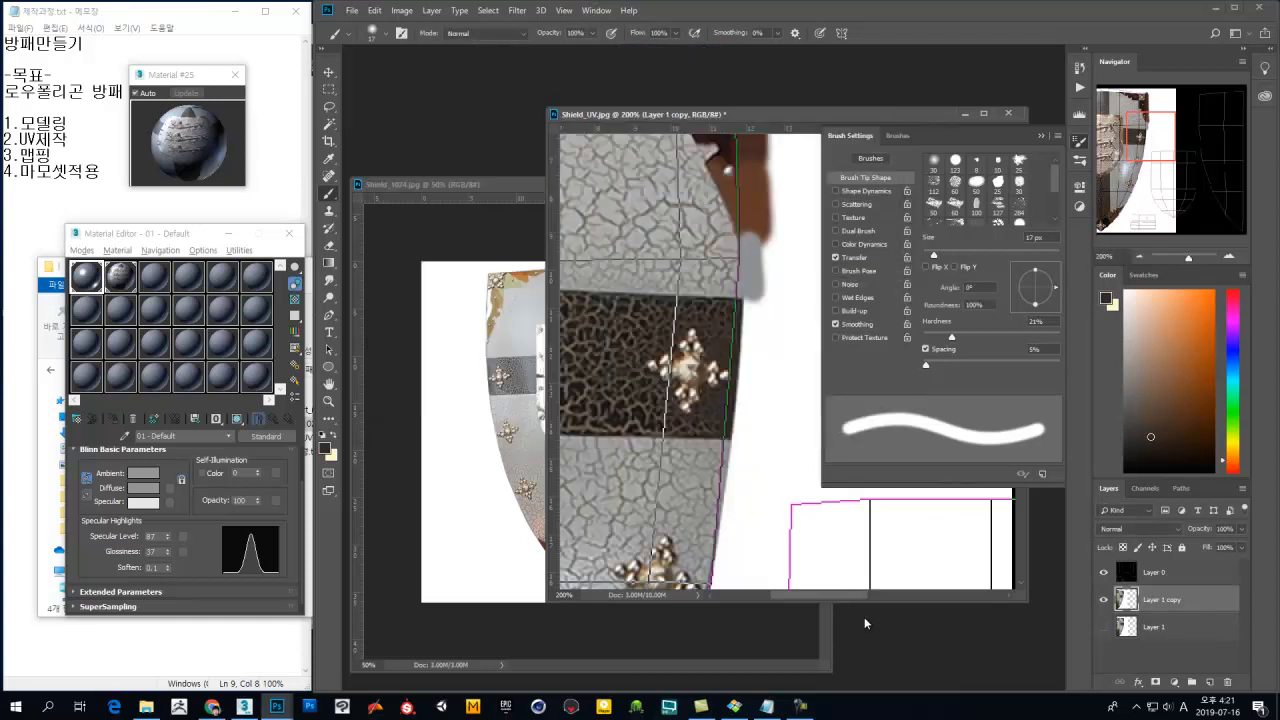
Step: Paint a straight strip of sampled dark brown beyond the outer edge of the dark horizontal band
{"action": "left_click", "coordinate": [730, 307], "text": "alt"}
{"action": "left_click", "coordinate": [752, 304]}
{"action": "left_click", "coordinate": [742, 437], "text": "shift"}
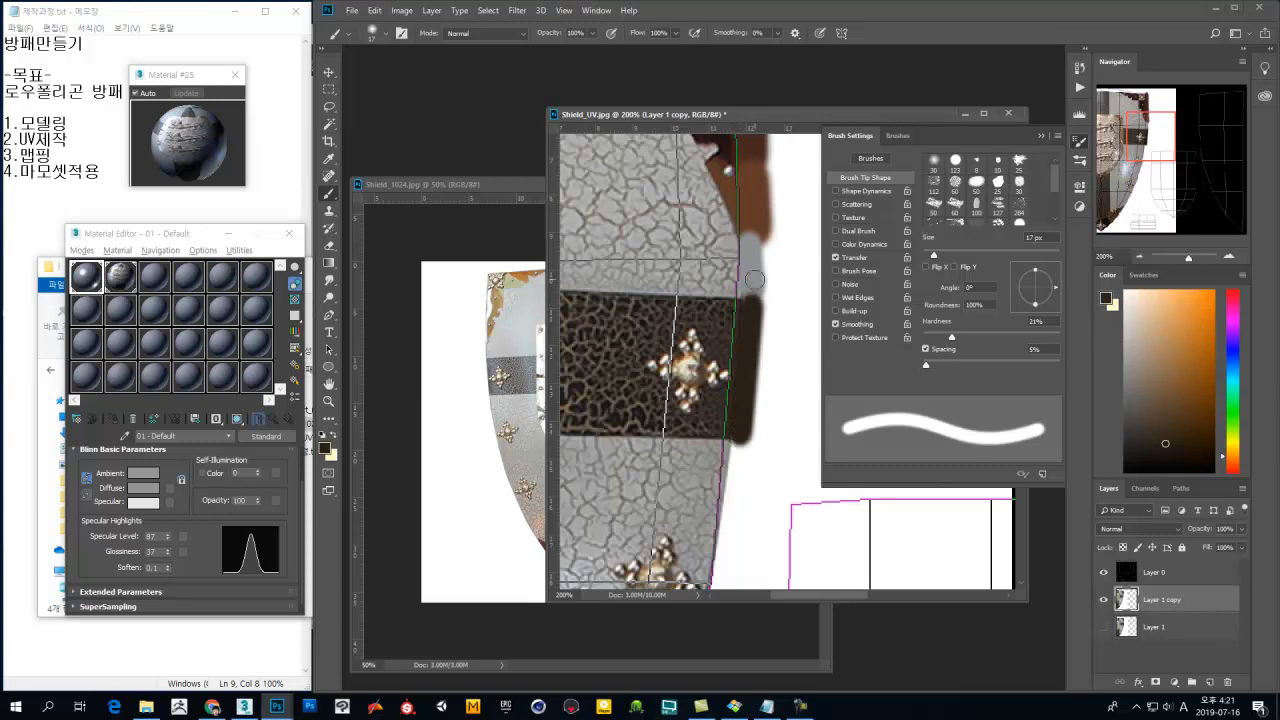
Step: Paint sampled grey in straight strokes along the outer edge of the lower grey panel, starting just below the dark band
{"action": "left_click_drag", "start_coordinate": [713, 405], "coordinate": [718, 195]}
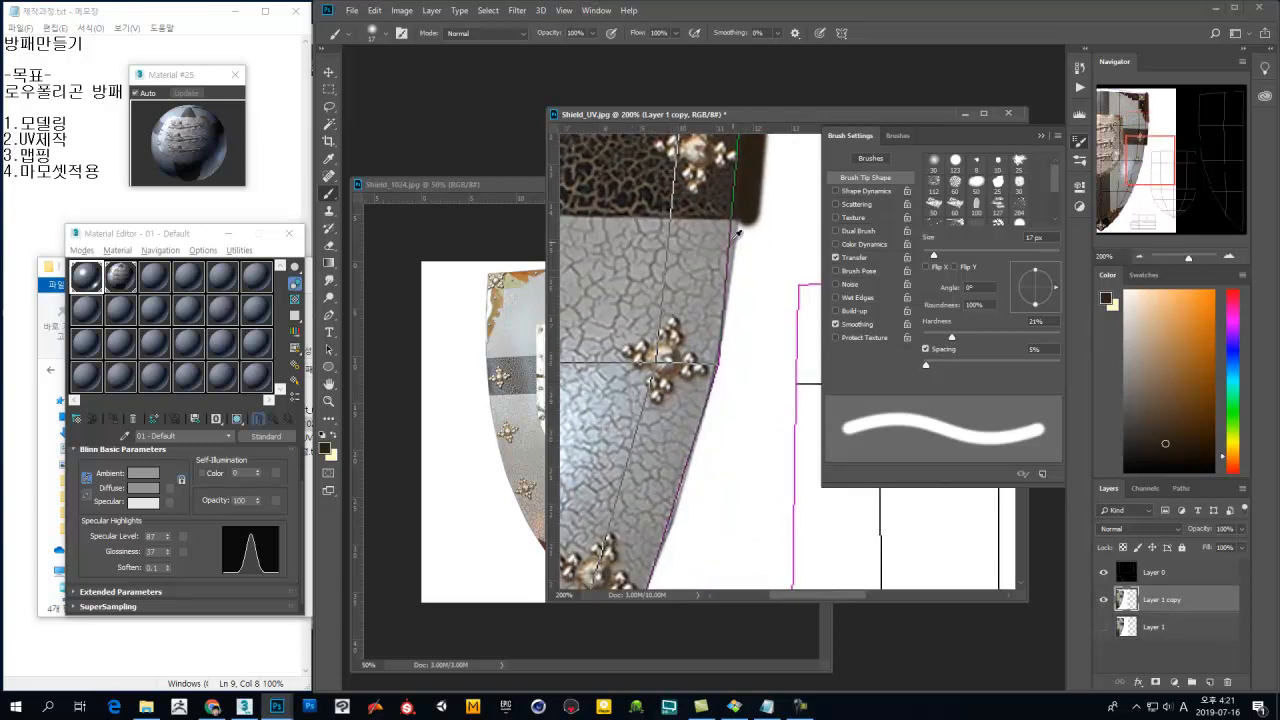
{"action": "left_click", "coordinate": [737, 228], "text": "alt"}
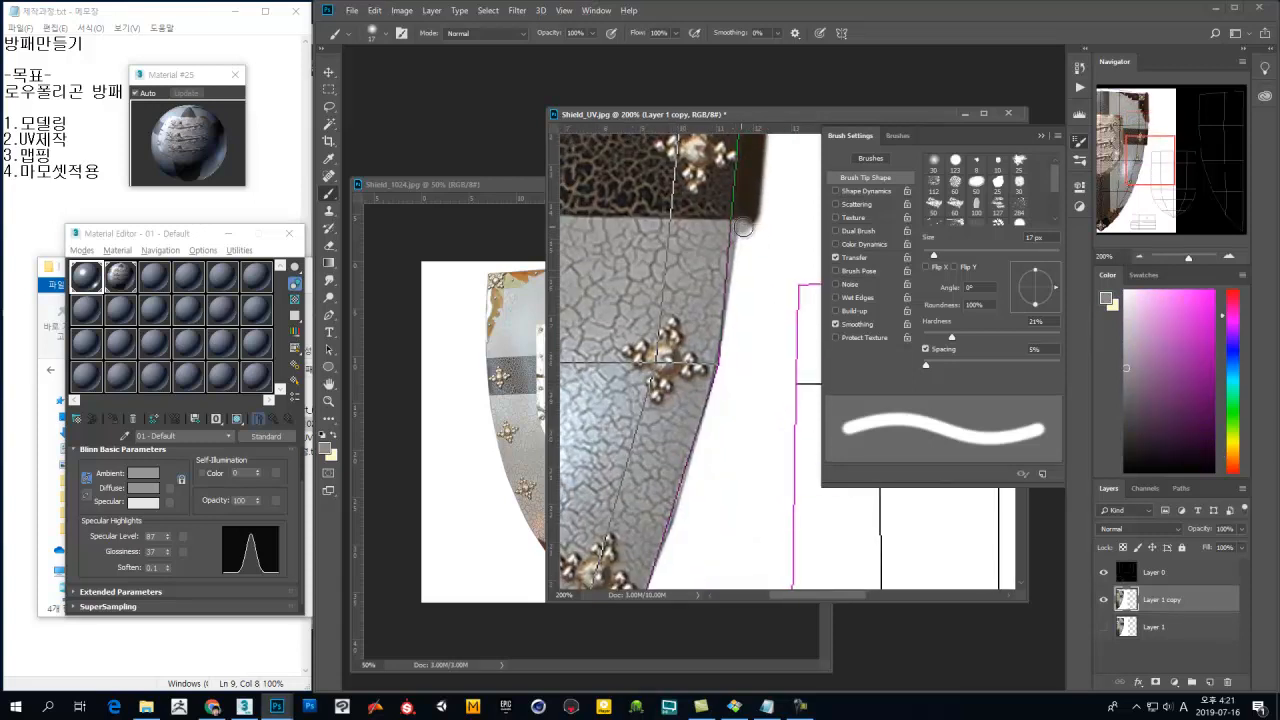
{"action": "left_click", "coordinate": [725, 366], "text": "shift"}
{"action": "left_click_drag", "start_coordinate": [737, 409], "coordinate": [780, 265]}
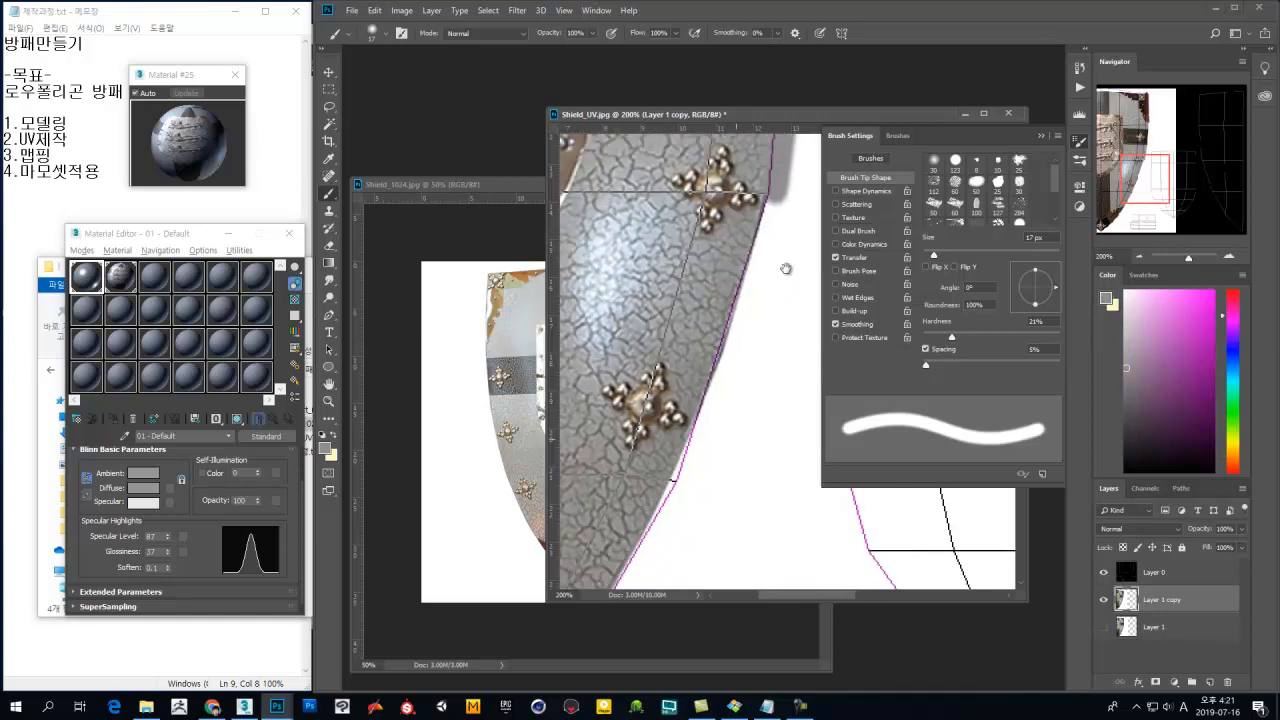
{"action": "left_click", "coordinate": [728, 358], "text": "shift"}
Step: Resample the edge grey and extend the painted strip down the curved lower edge to the next UV grid line
{"action": "left_click_drag", "start_coordinate": [728, 400], "coordinate": [750, 312], "text": "alt"}
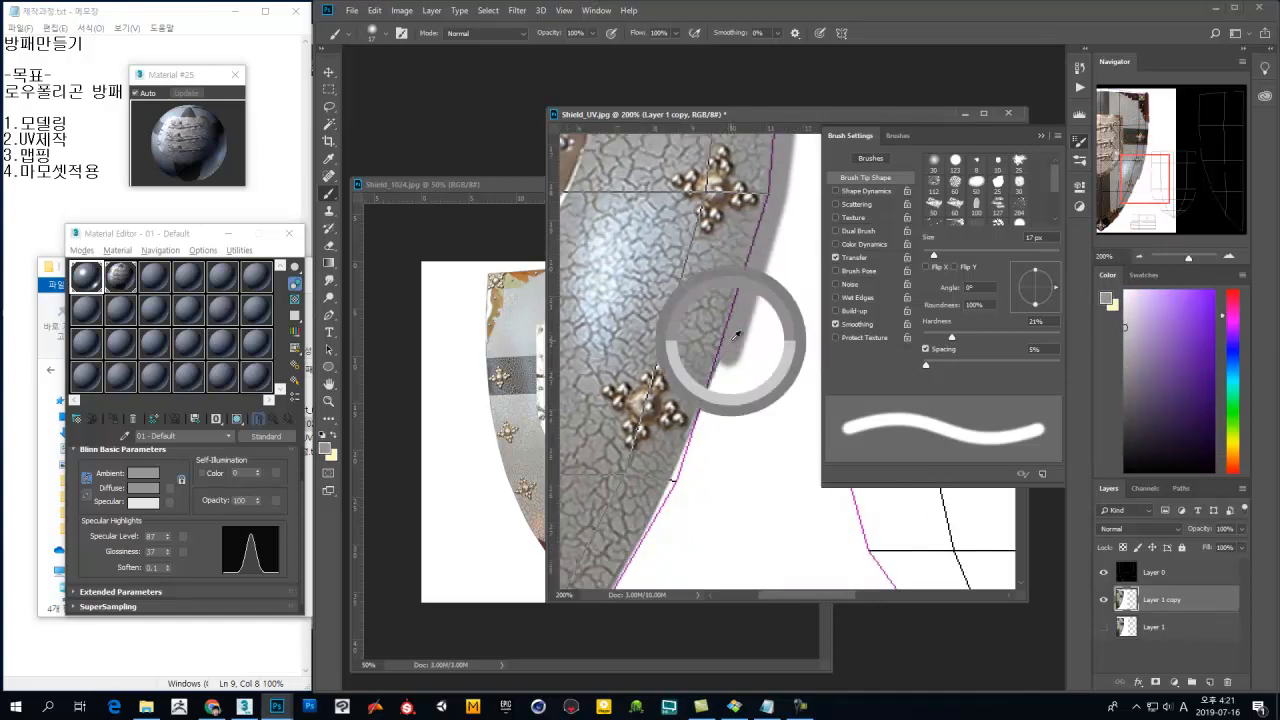
{"action": "left_click", "coordinate": [722, 330], "text": "alt"}
{"action": "left_click_drag", "start_coordinate": [710, 398], "coordinate": [764, 243]}
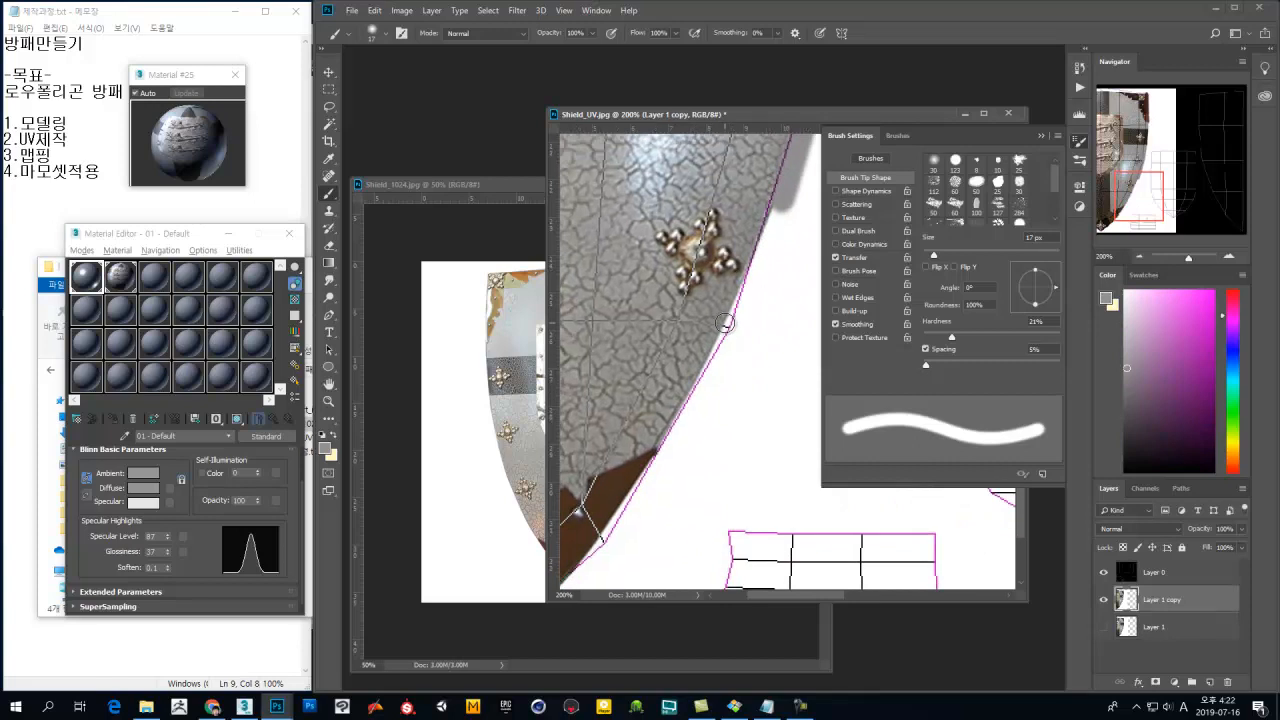
{"action": "left_click", "coordinate": [734, 325]}
{"action": "left_click", "coordinate": [779, 211], "text": "shift"}
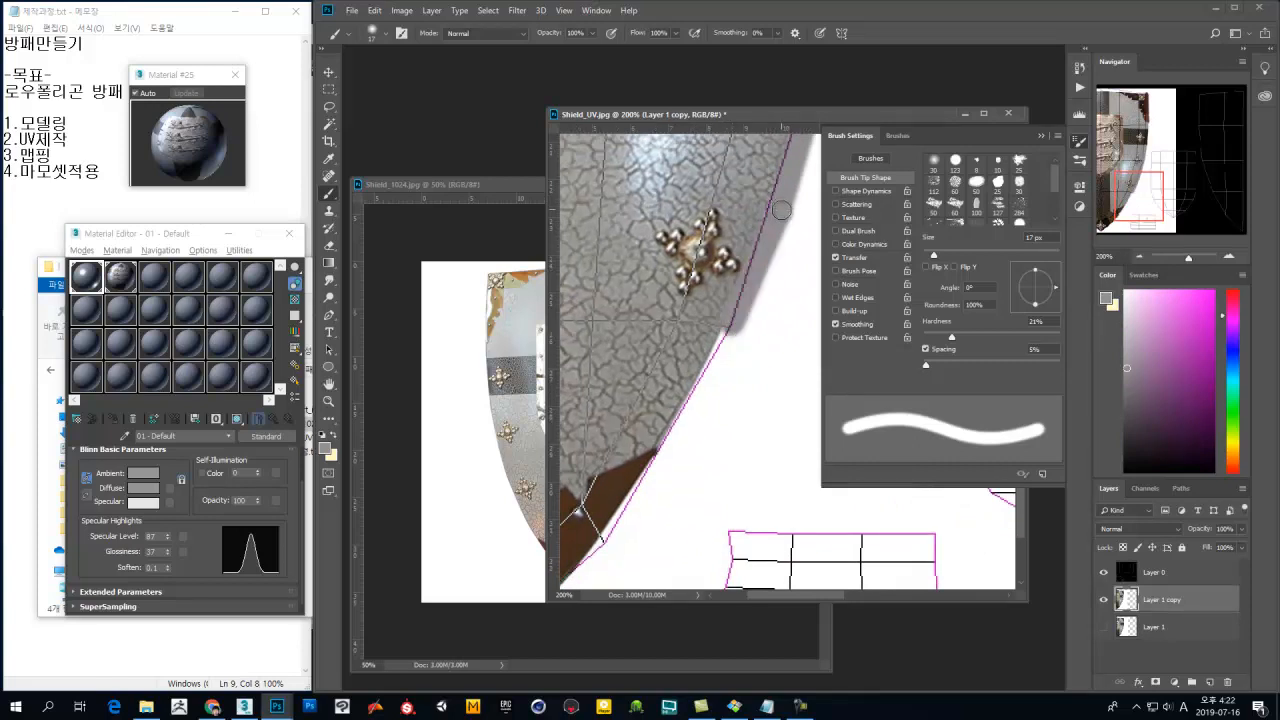
{"action": "left_click", "coordinate": [712, 338], "text": "alt"}
Step: Paint sampled brown in straight strokes outside the curved edge of the lower corner trim, down to the black tip
{"action": "left_click_drag", "start_coordinate": [700, 435], "coordinate": [691, 335]}
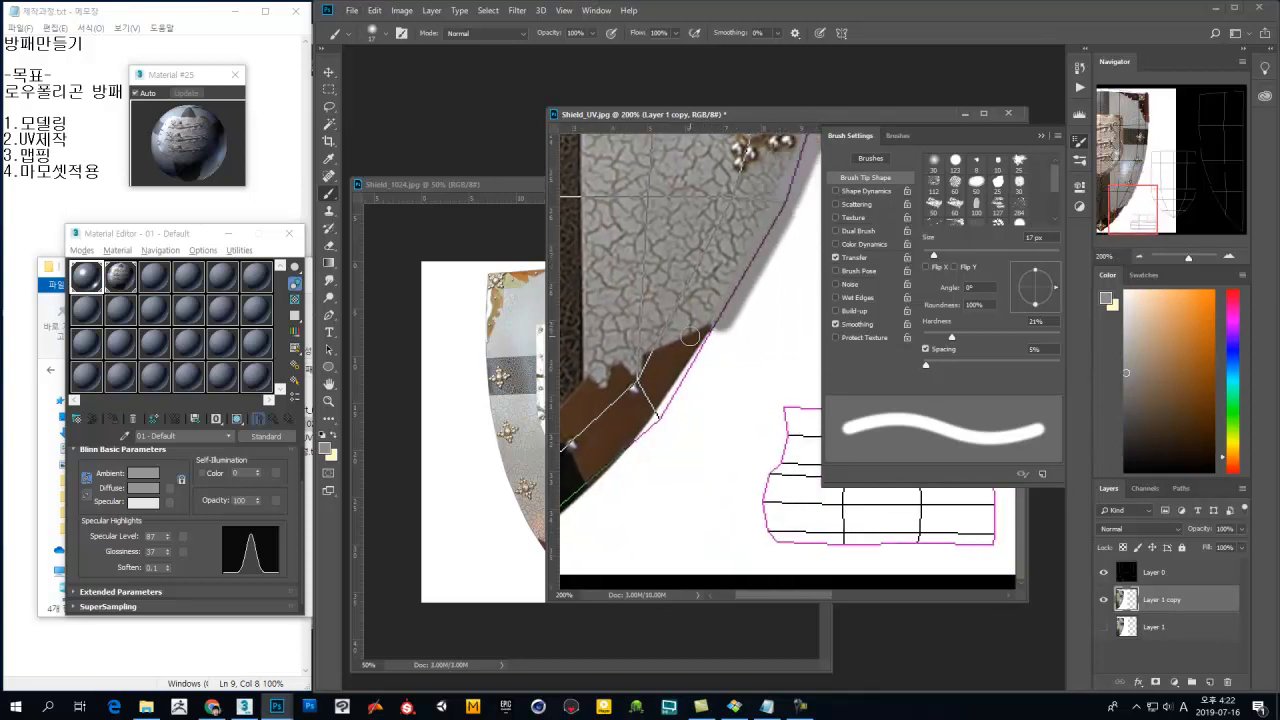
{"action": "left_click", "coordinate": [697, 337], "text": "alt"}
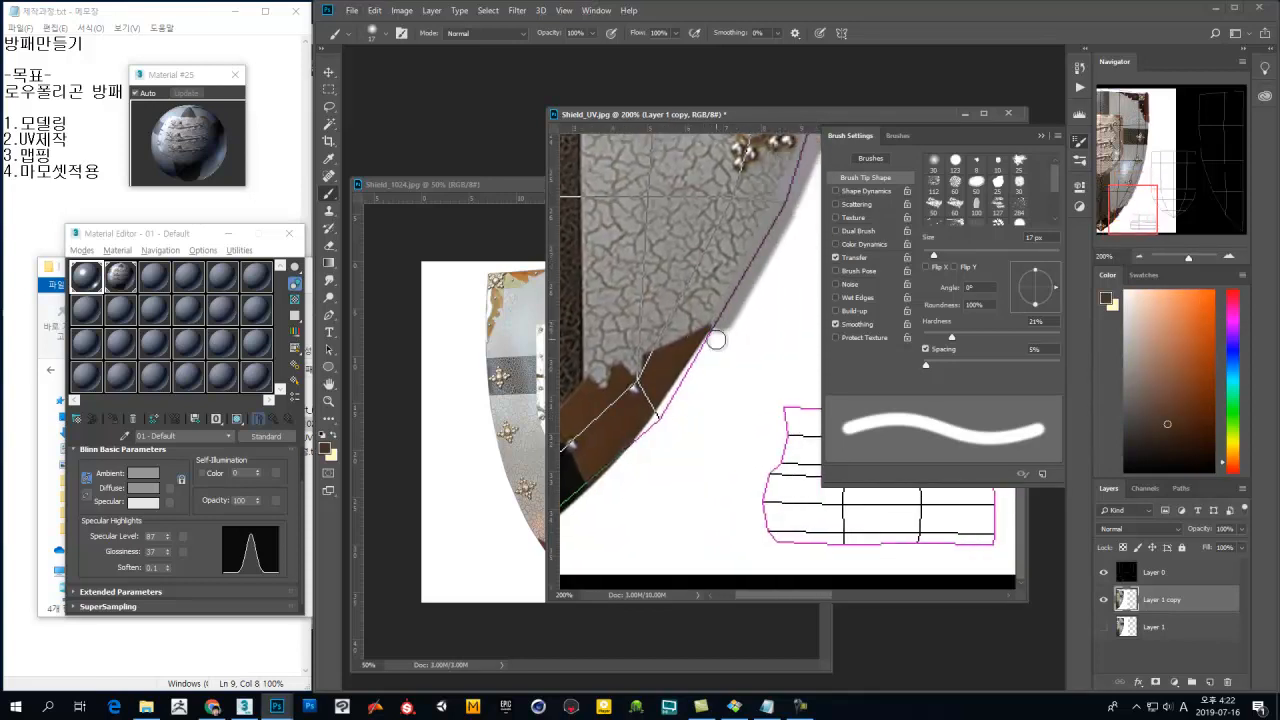
{"action": "left_click", "coordinate": [664, 418], "text": "shift"}
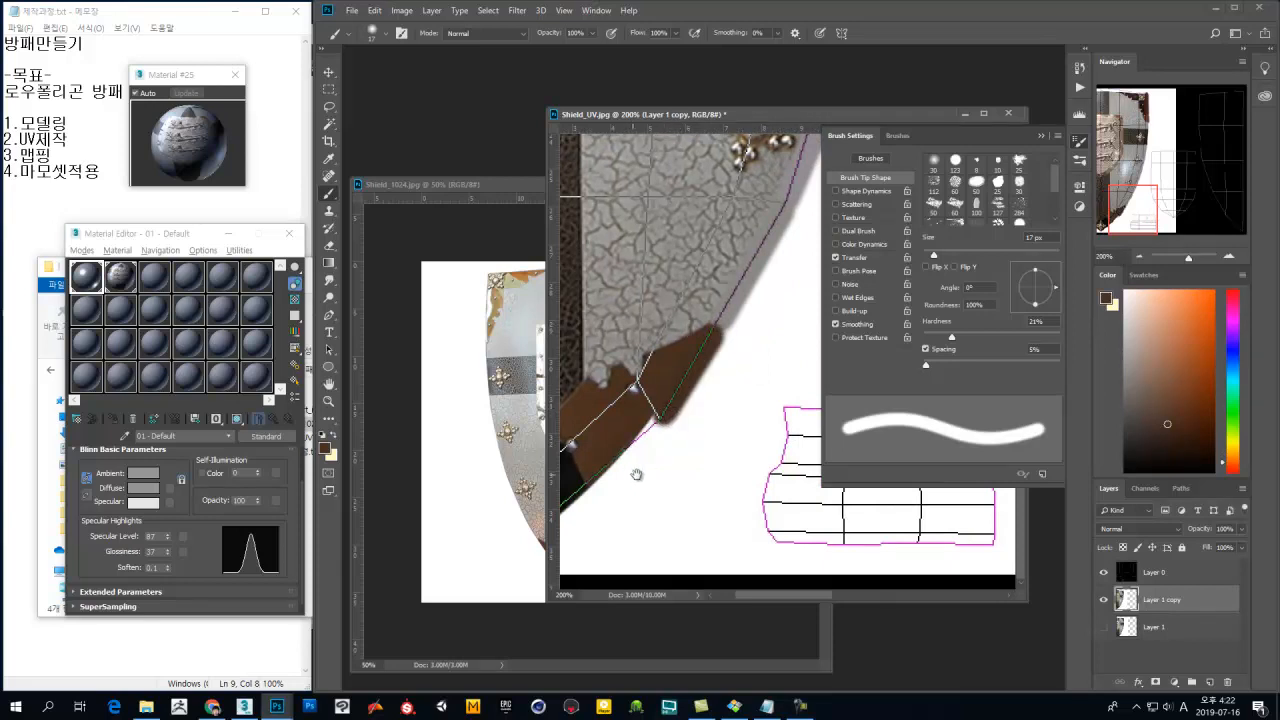
{"action": "left_click_drag", "start_coordinate": [631, 474], "coordinate": [733, 472]}
{"action": "left_click", "coordinate": [737, 423], "text": "alt"}
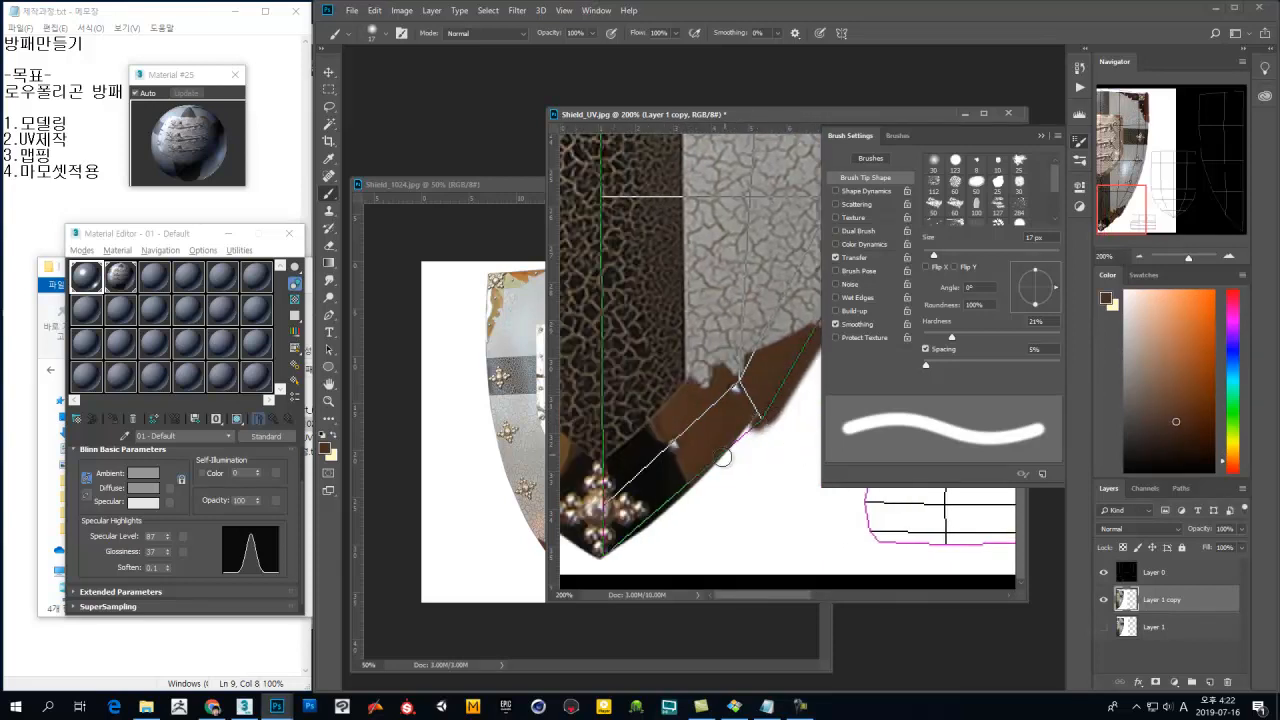
{"action": "left_click", "coordinate": [701, 487], "text": "shift"}
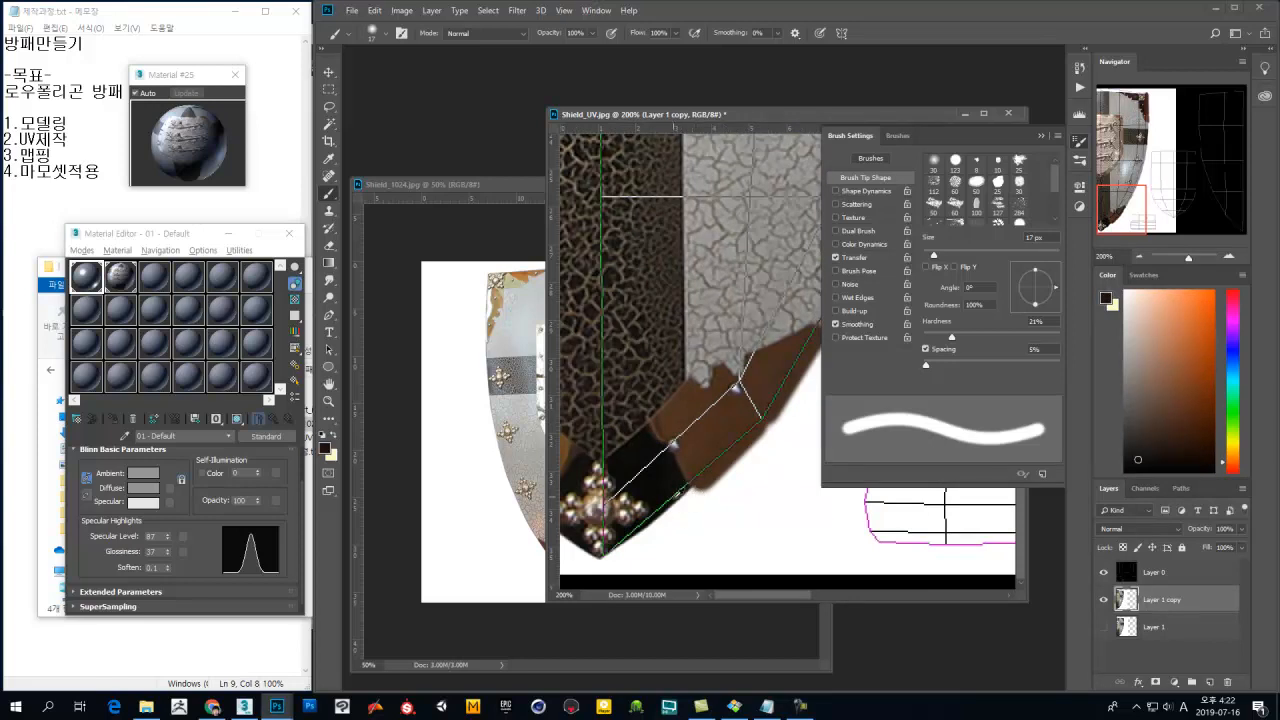
Step: Set the brush to 15 px and paint a straight strip of sampled black outside the shield's bottom tip, up to the brown padding
{"action": "right_click_drag", "start_coordinate": [685, 524], "coordinate": [681, 527], "text": "alt"}
{"action": "left_click", "coordinate": [603, 563]}
{"action": "left_click", "coordinate": [692, 493], "text": "shift"}
{"action": "left_click", "coordinate": [744, 457], "text": "alt"}
{"action": "left_click", "coordinate": [743, 456], "text": "alt"}
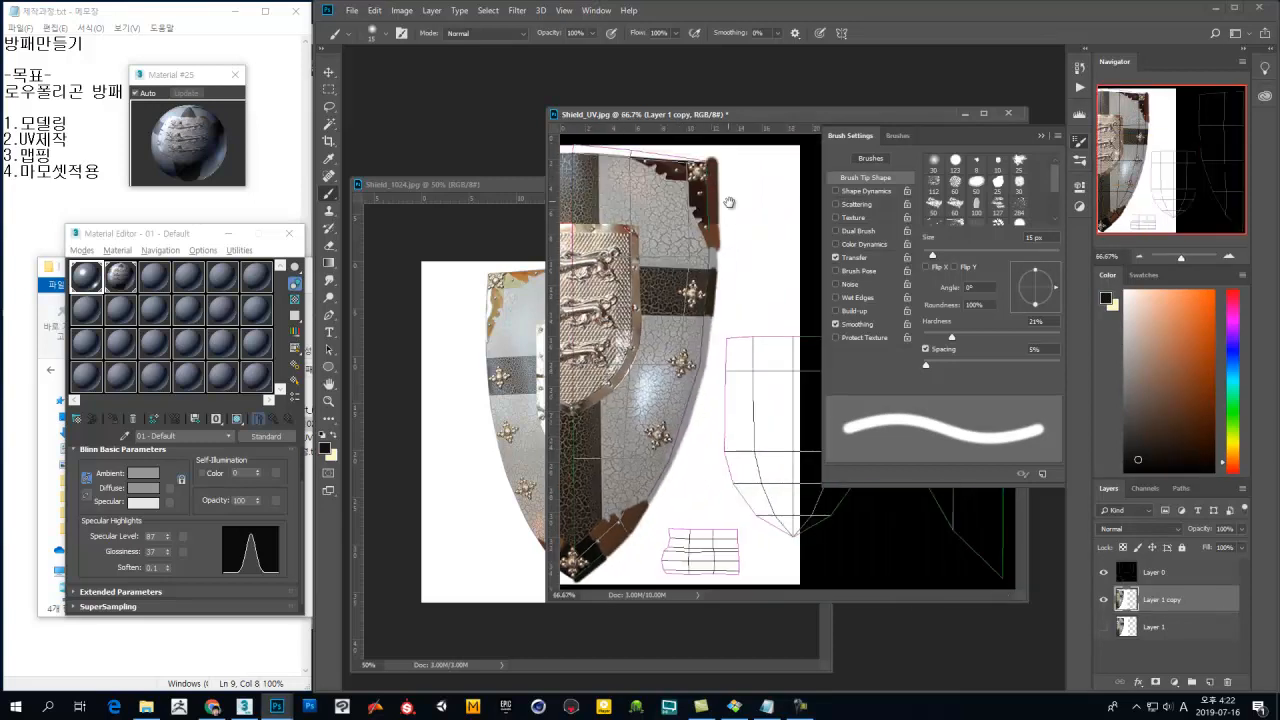
Step: Hide the UV wireframe layer and save the layered texture in Photoshop format as Shield_DIF.psd
{"action": "left_click", "coordinate": [1103, 572]}
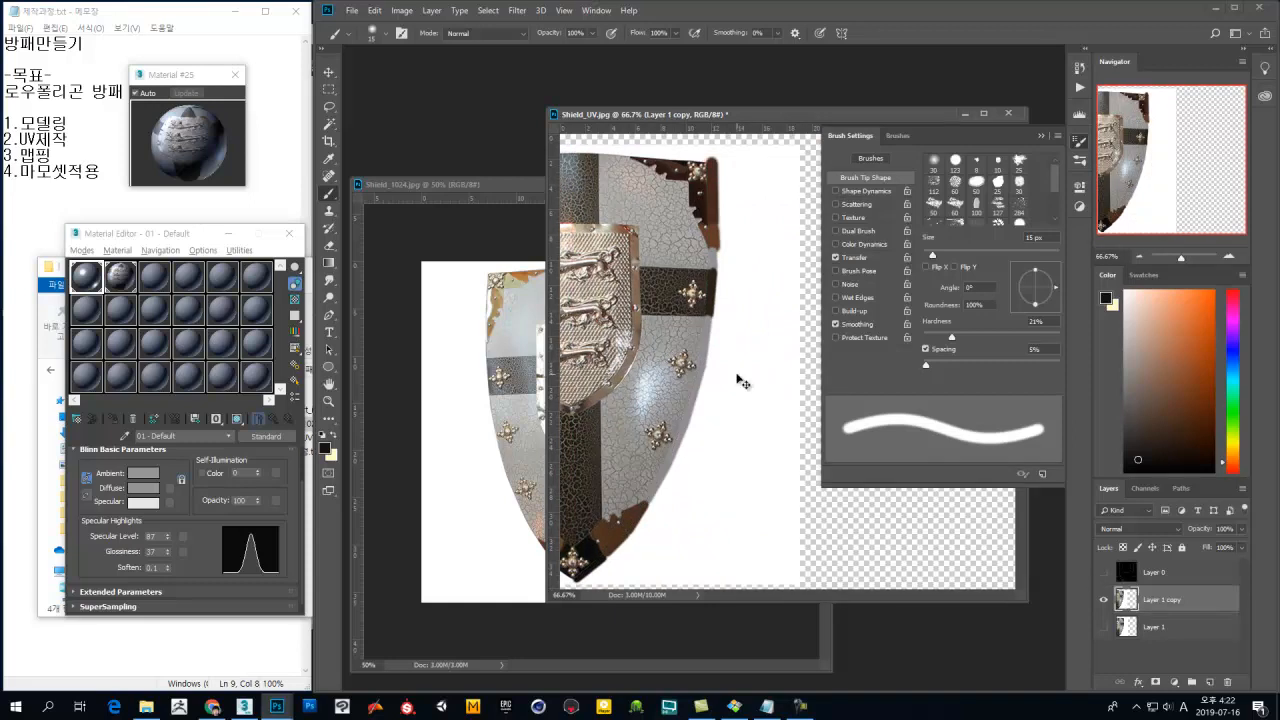
{"action": "key", "text": "ctrl+shift+s"}
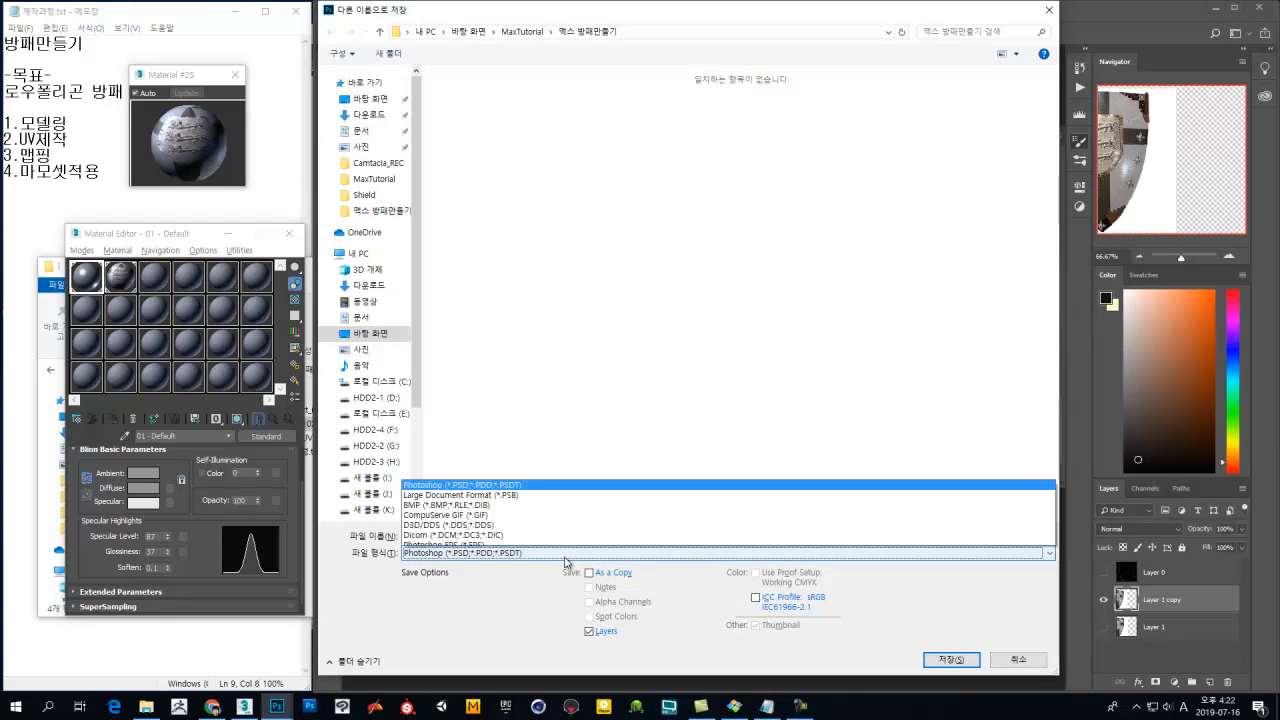
{"action": "left_click", "coordinate": [560, 553]}
{"action": "left_click", "coordinate": [480, 319]}
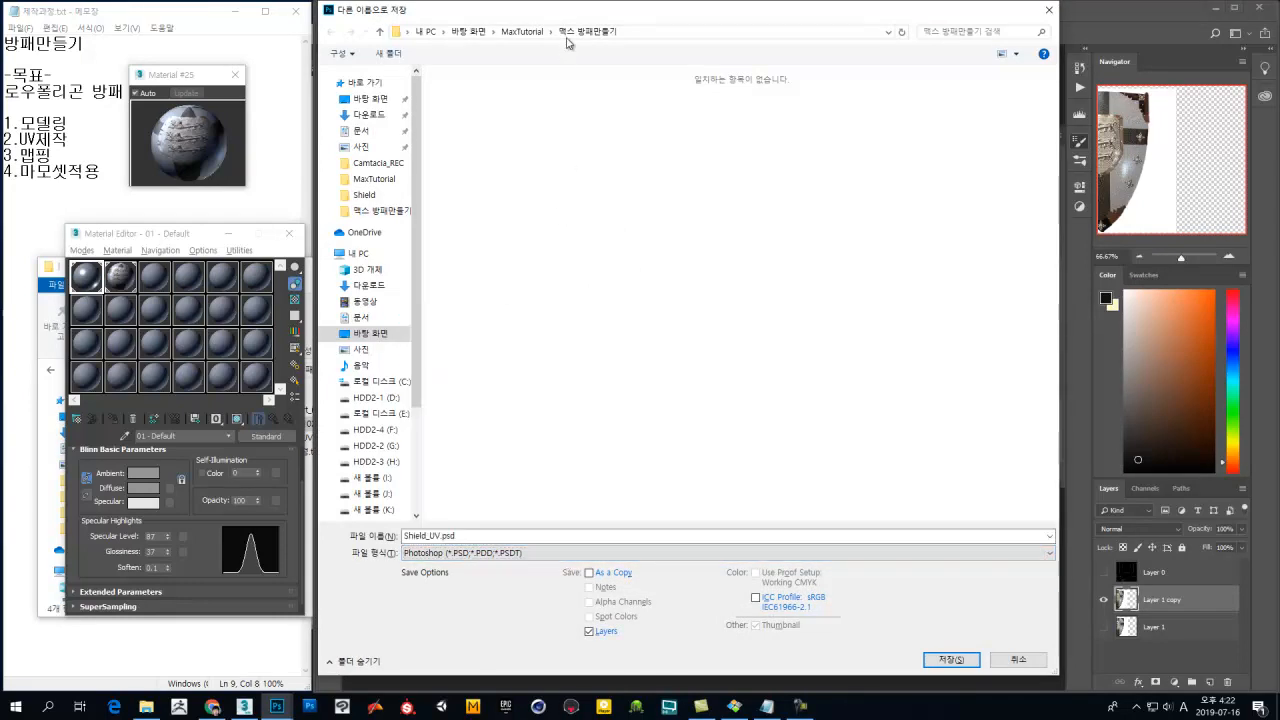
{"action": "left_click", "coordinate": [480, 537]}
{"action": "left_click", "coordinate": [480, 537]}
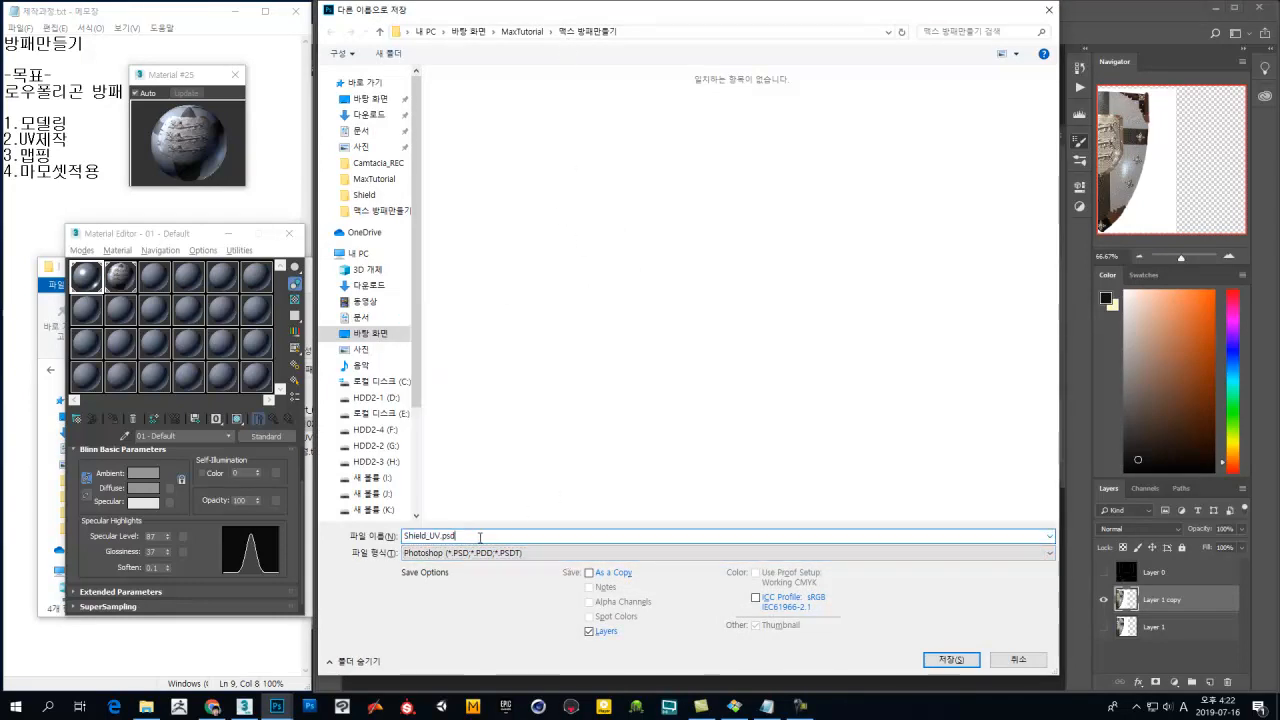
{"action": "key", "text": "Left"}
{"action": "key", "text": "Left"}
{"action": "type", "text": "DIF"}
{"action": "key", "text": "Return"}
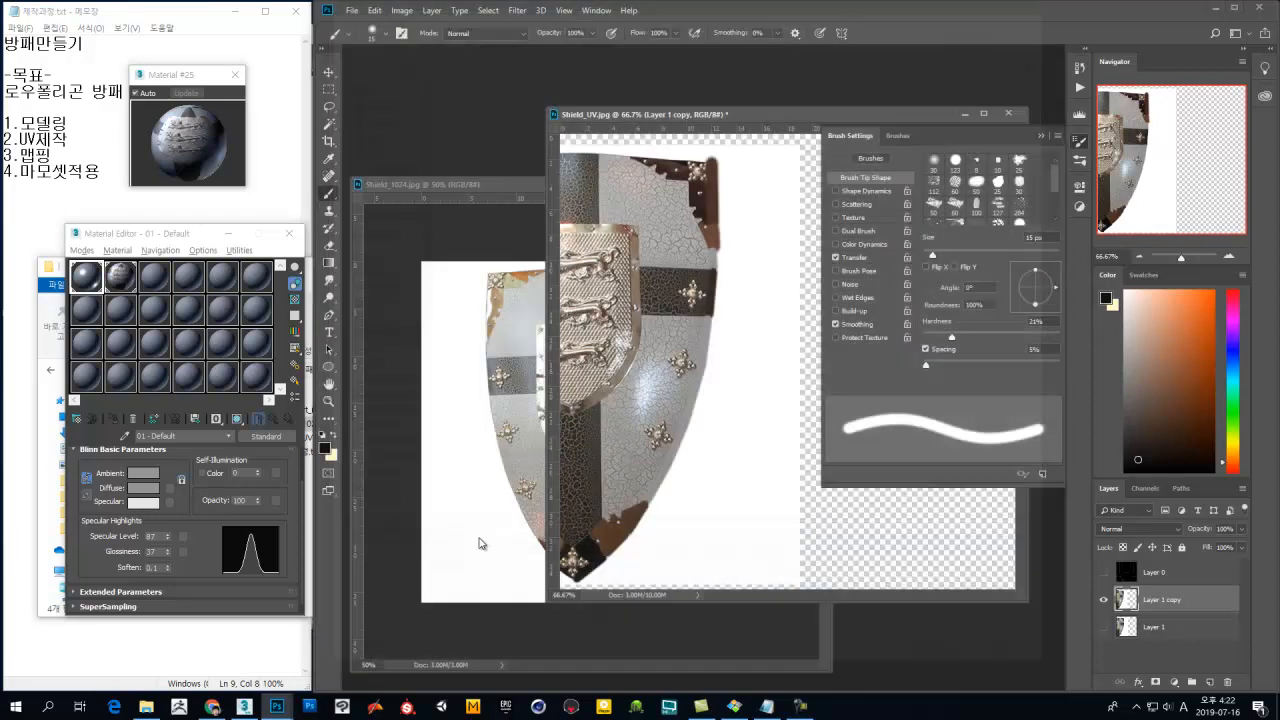
{"action": "key", "text": "Return"}
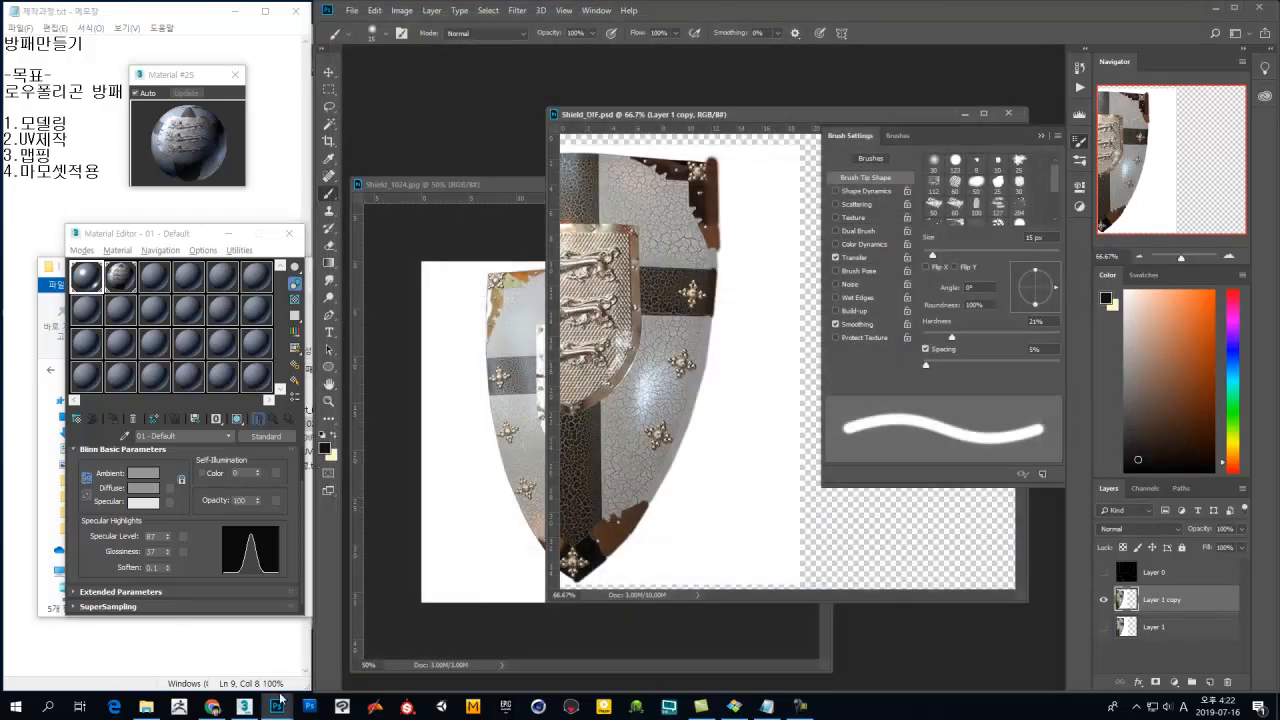
Step: Switch to 3ds Max, choose the unused third material slot and name the material Shield
{"action": "left_click", "coordinate": [245, 707]}
{"action": "middle_click_drag", "start_coordinate": [701, 440], "coordinate": [785, 440]}
{"action": "left_click", "coordinate": [820, 428]}
{"action": "scroll", "coordinate": [785, 440], "scroll_direction": "up", "scroll_amount": 3}
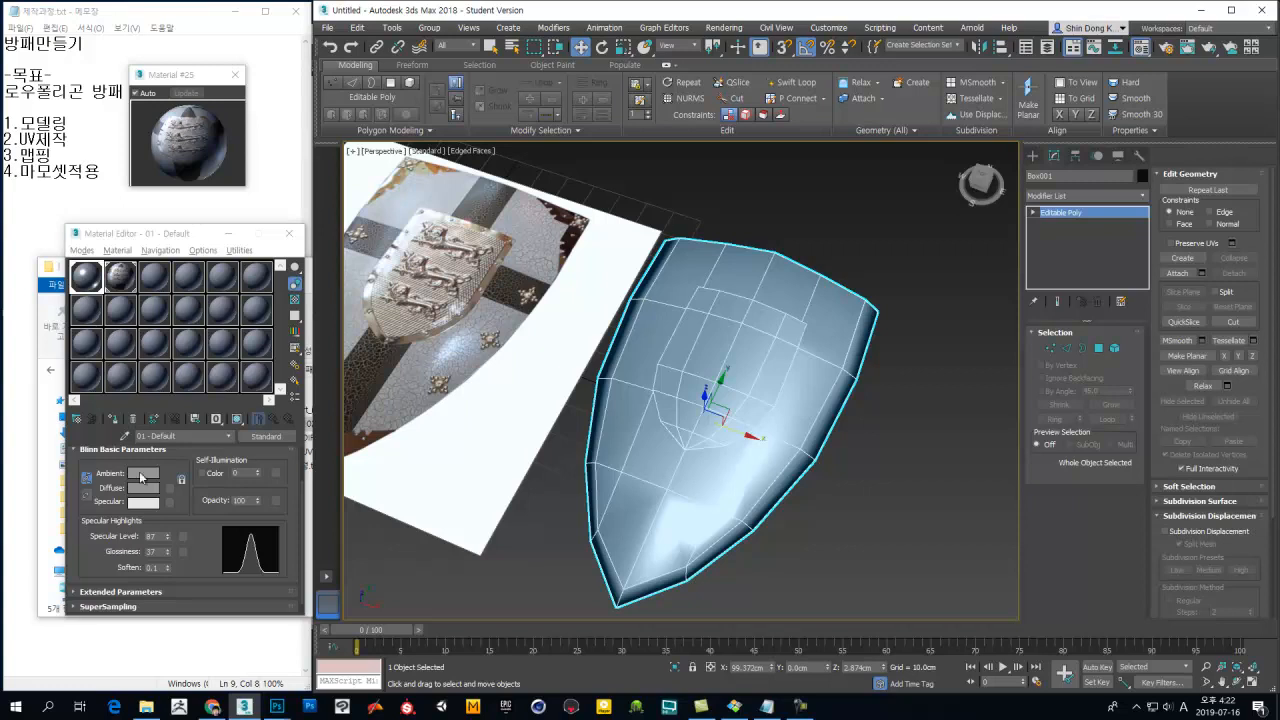
{"action": "left_click", "coordinate": [155, 290]}
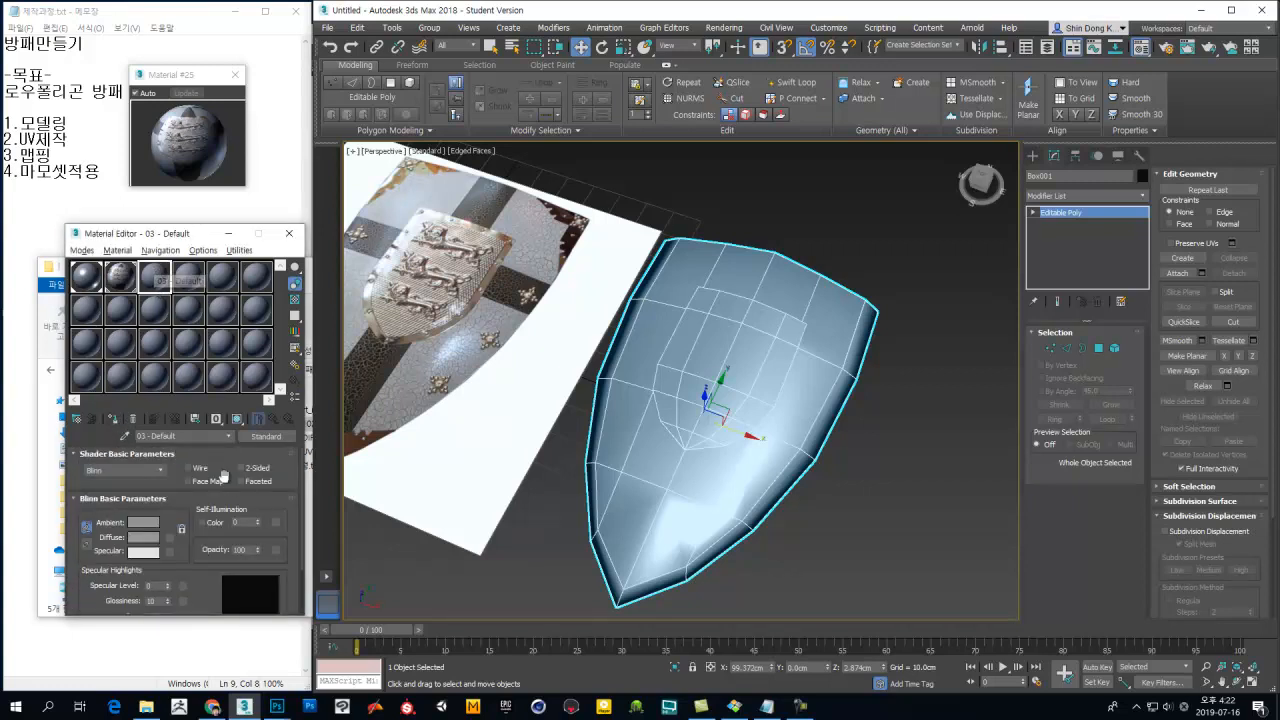
{"action": "left_click", "coordinate": [165, 437]}
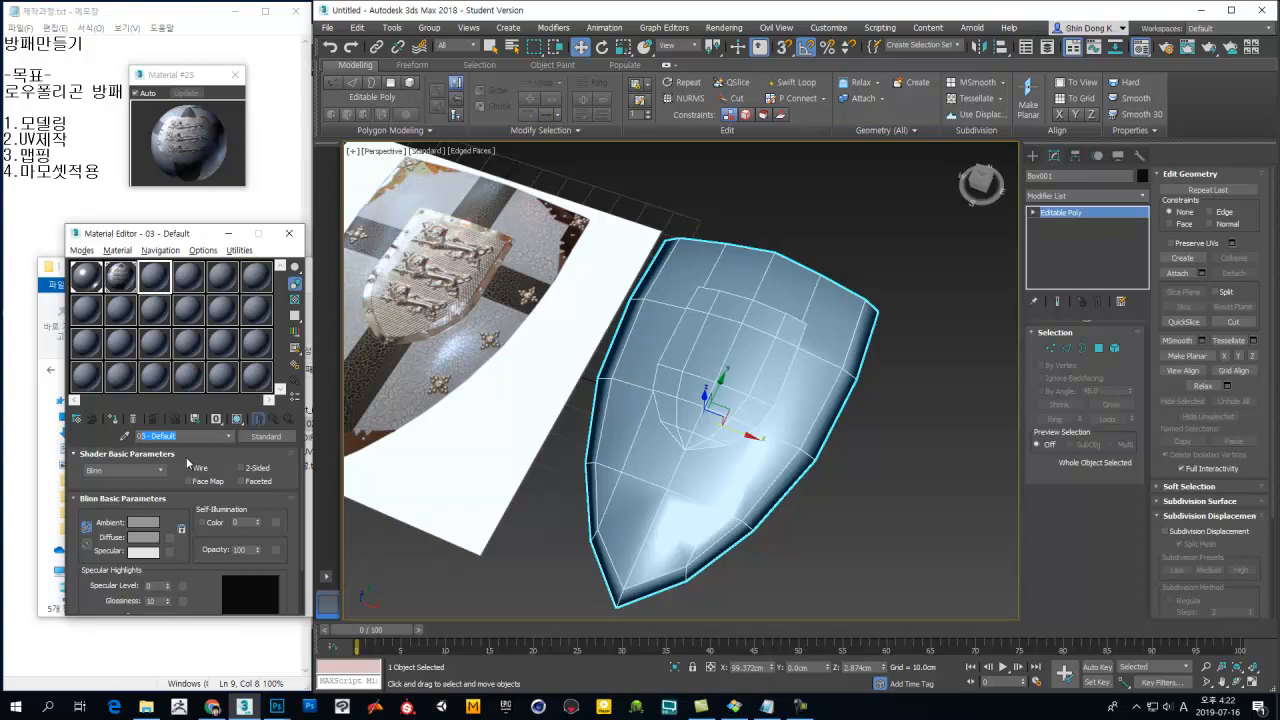
{"action": "key", "text": "BackSpace"}
{"action": "scroll", "coordinate": [201, 592], "scroll_direction": "down", "scroll_amount": 5}
{"action": "scroll", "coordinate": [203, 593], "scroll_direction": "up", "scroll_amount": 5}
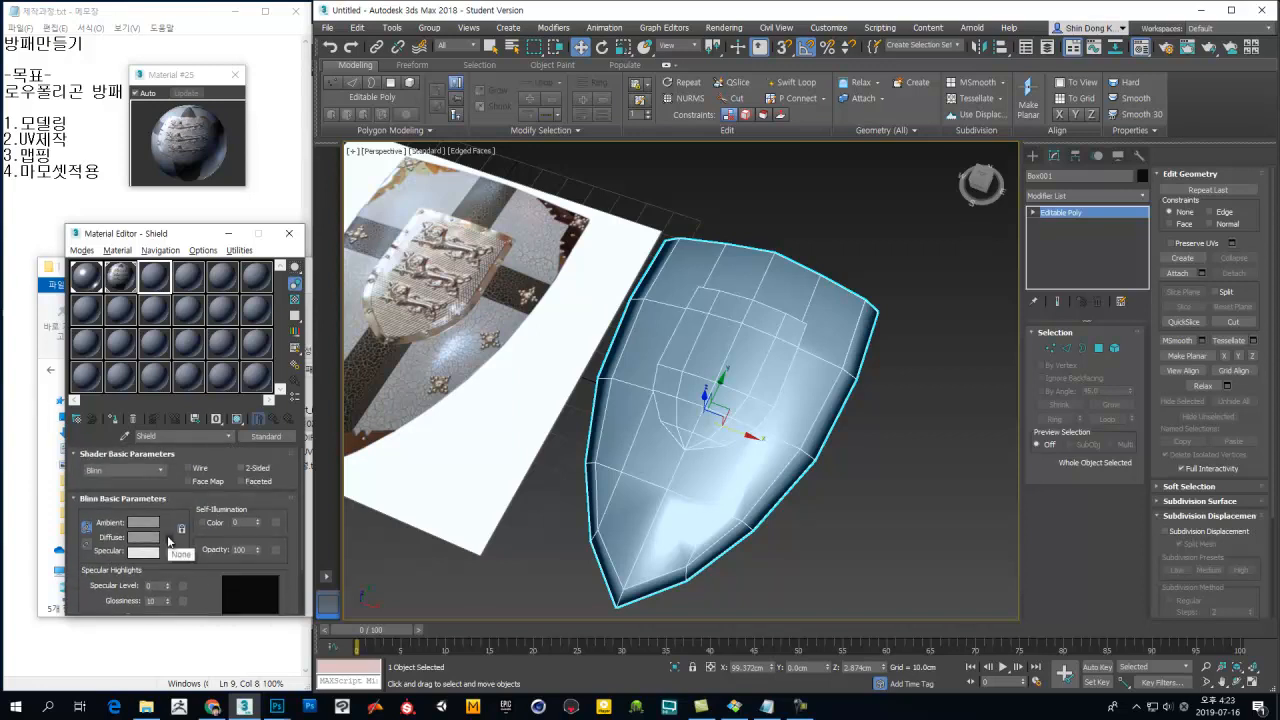
Step: Load Shield_DIF.psd from the shield tutorial folder as a bitmap in the Shield material's diffuse map, and return to the parent material
{"action": "left_click", "coordinate": [168, 540]}
{"action": "left_click", "coordinate": [517, 202]}
{"action": "left_click", "coordinate": [696, 548]}
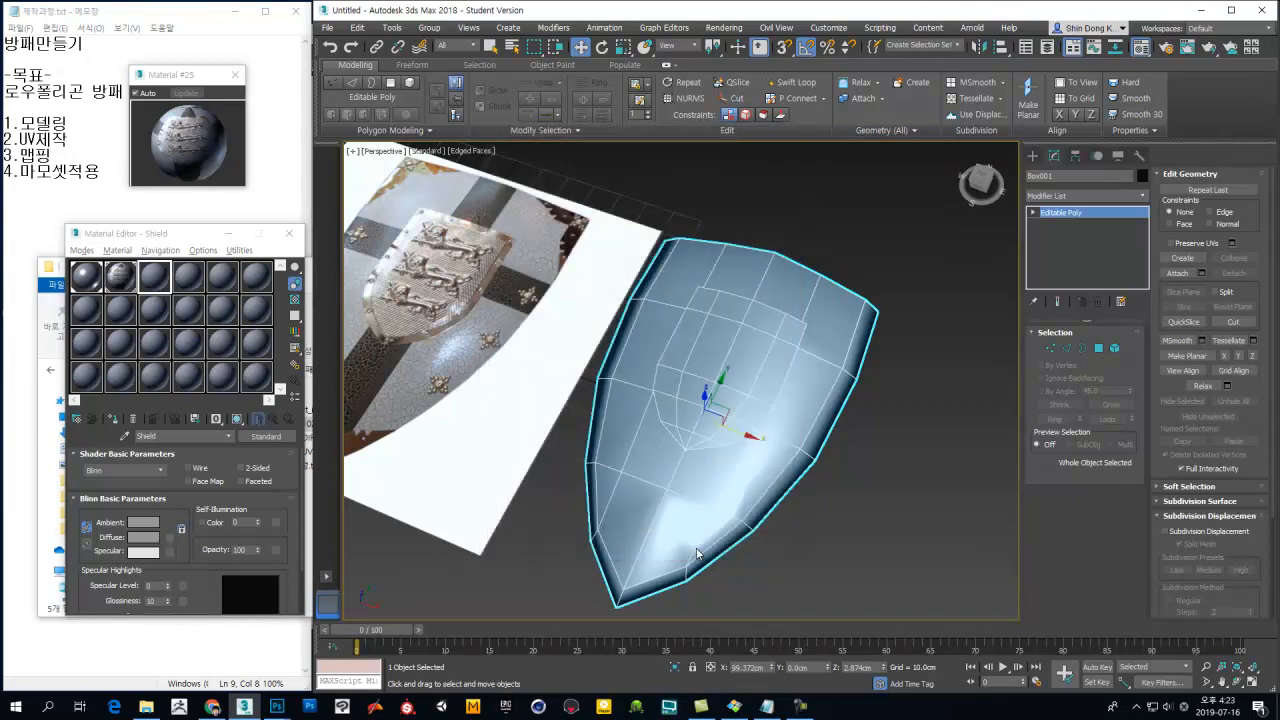
{"action": "left_click", "coordinate": [358, 148]}
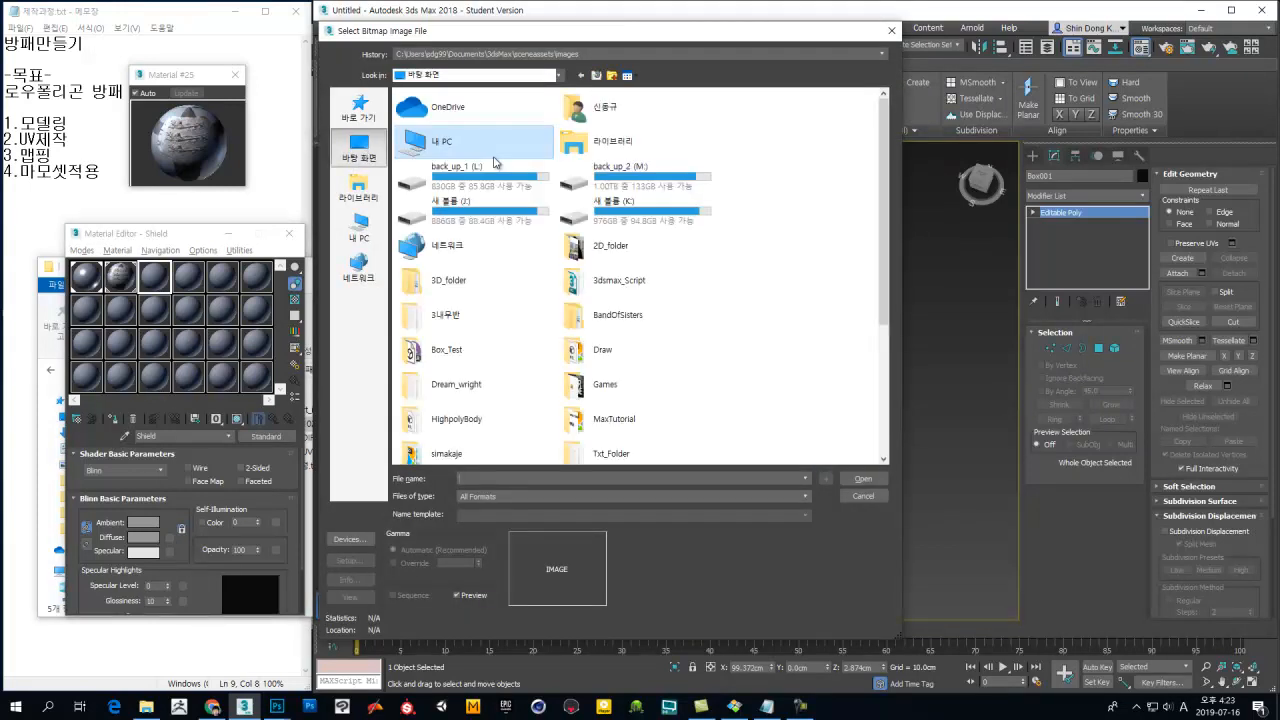
{"action": "double_click", "coordinate": [605, 420]}
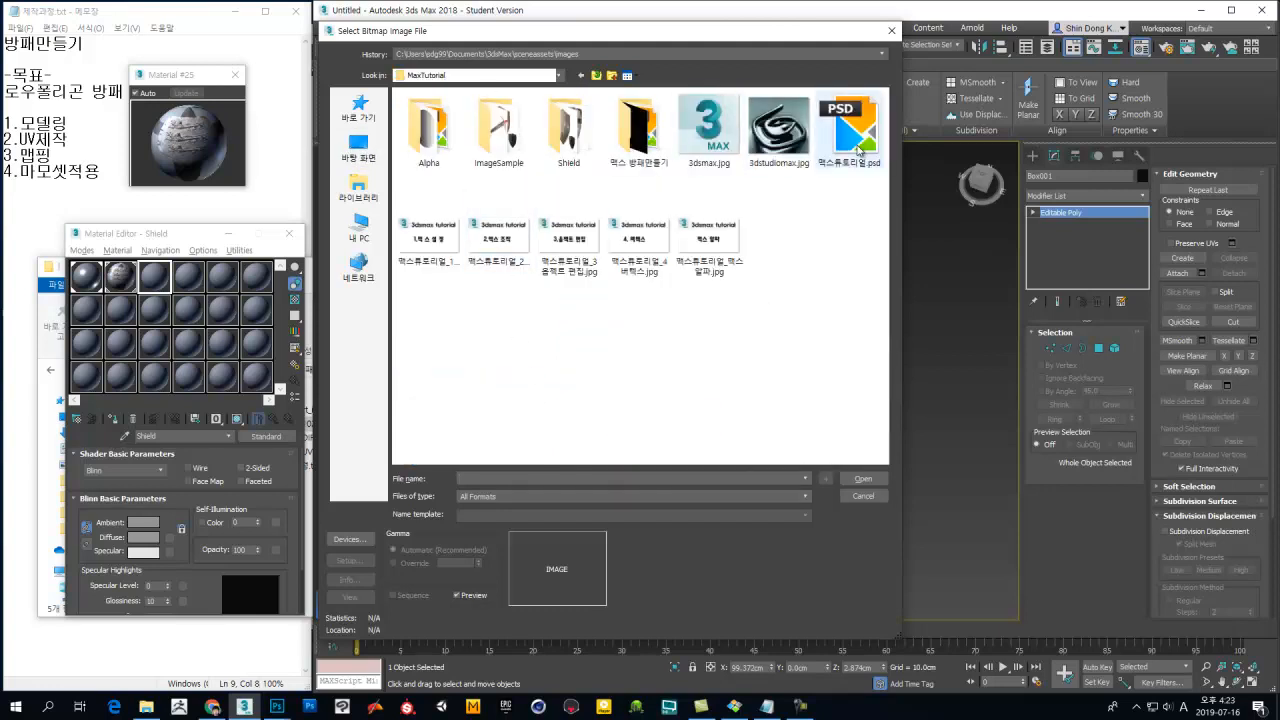
{"action": "double_click", "coordinate": [560, 150]}
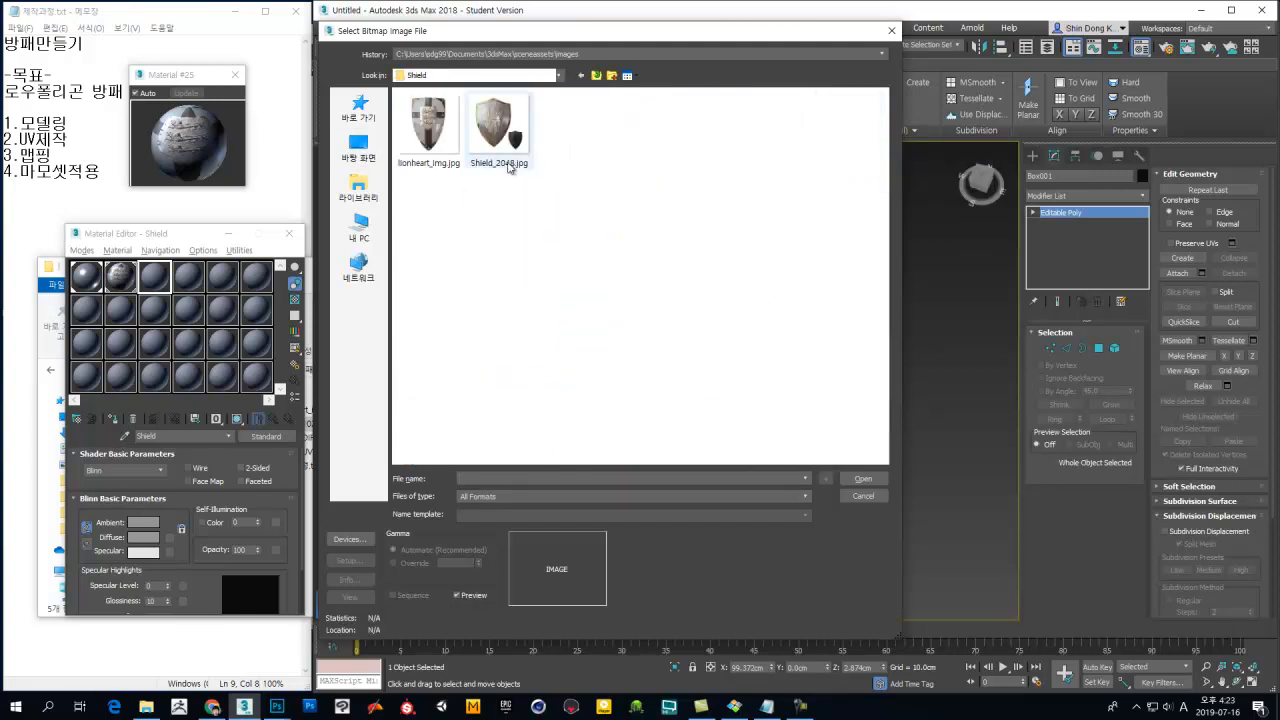
{"action": "left_click", "coordinate": [596, 76]}
{"action": "double_click", "coordinate": [538, 150]}
{"action": "left_click", "coordinate": [540, 150]}
{"action": "left_click", "coordinate": [845, 478]}
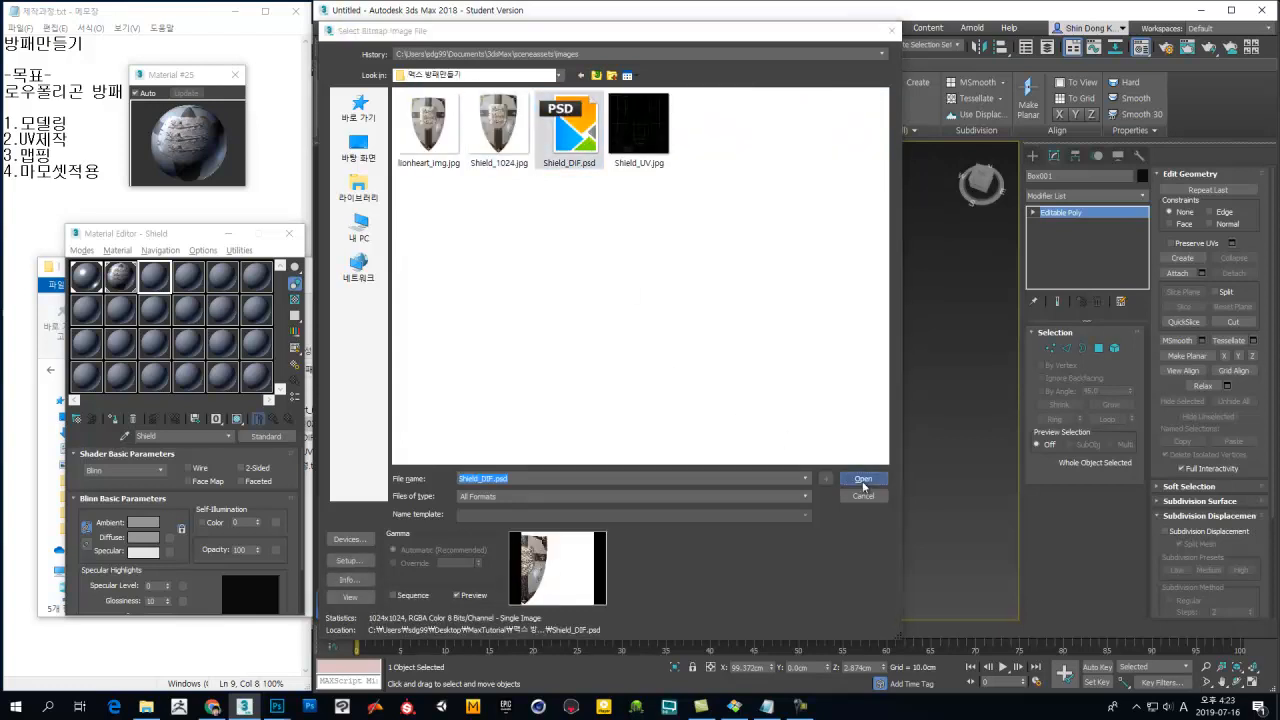
{"action": "left_click", "coordinate": [565, 445]}
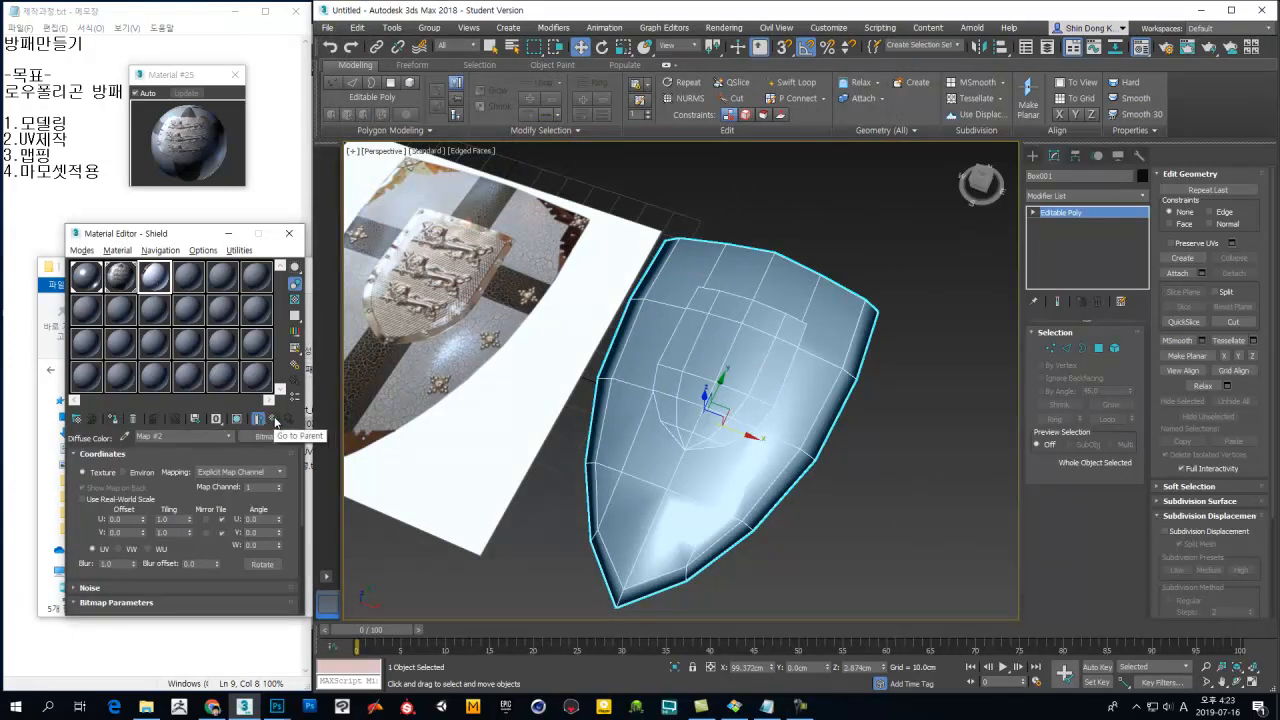
{"action": "left_click", "coordinate": [274, 421]}
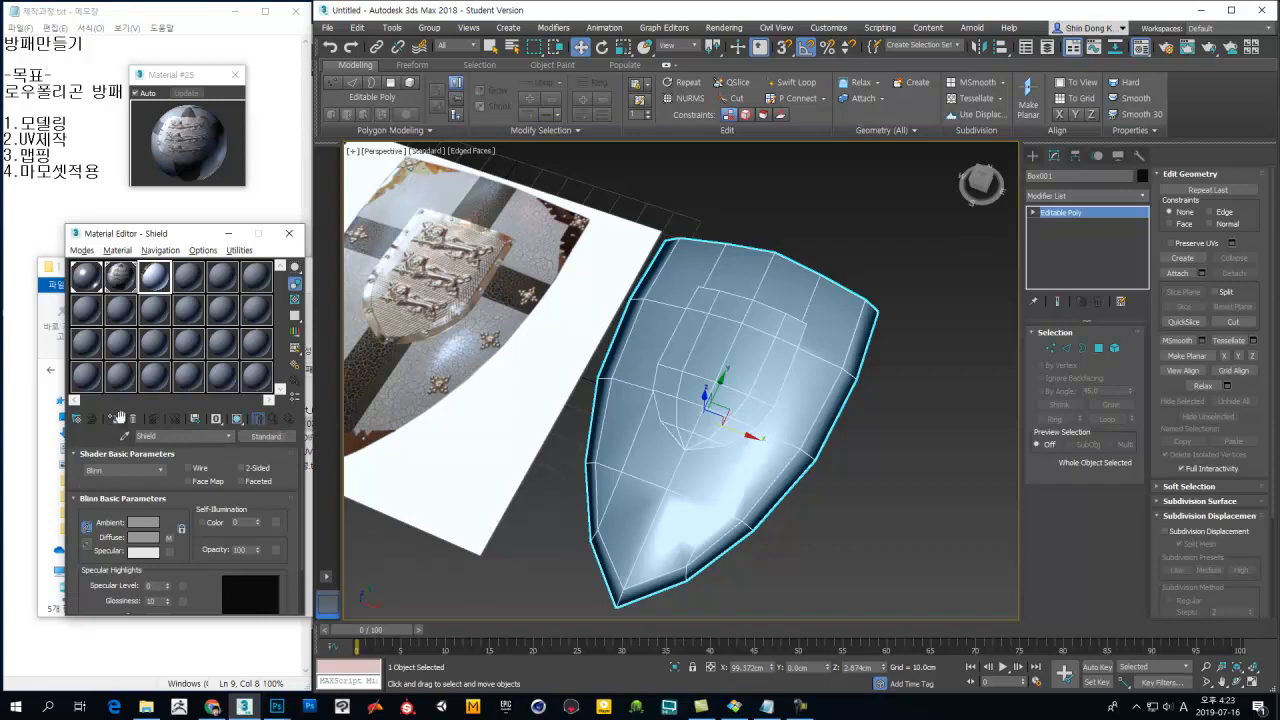
Step: Assign the Shield material to the shield model and display its texture in the viewport without edged faces
{"action": "left_click", "coordinate": [114, 419]}
{"action": "left_click", "coordinate": [238, 419]}
{"action": "middle_click_drag", "start_coordinate": [849, 362], "coordinate": [933, 494], "text": "alt"}
{"action": "left_click", "coordinate": [850, 506]}
{"action": "key", "text": "F4"}
{"action": "left_click", "coordinate": [727, 471]}
{"action": "middle_click_drag", "start_coordinate": [727, 471], "coordinate": [695, 432], "text": "alt"}
Step: Switch to Shield_DIF.psd in Photoshop, hide Layer 1 copy and show Layer 1
{"action": "mouse_move", "coordinate": [276, 706]}
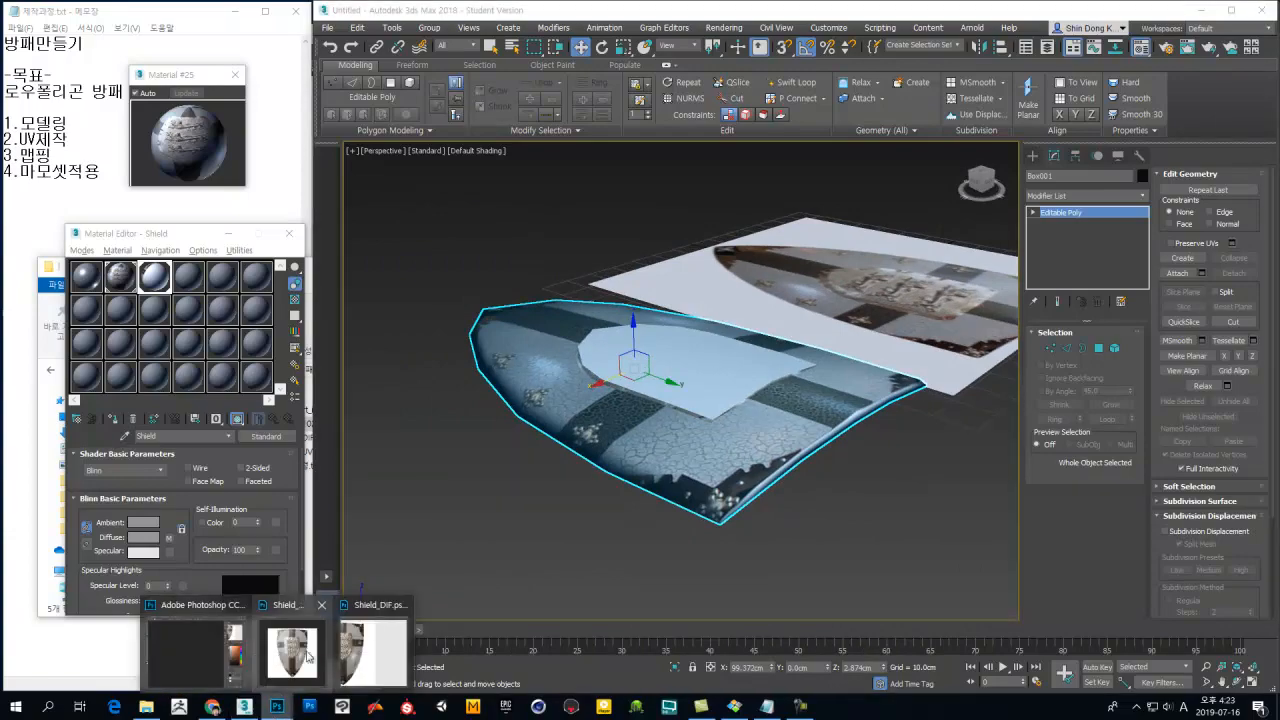
{"action": "left_click", "coordinate": [372, 650]}
{"action": "left_click", "coordinate": [1103, 599]}
{"action": "left_click", "coordinate": [1103, 627]}
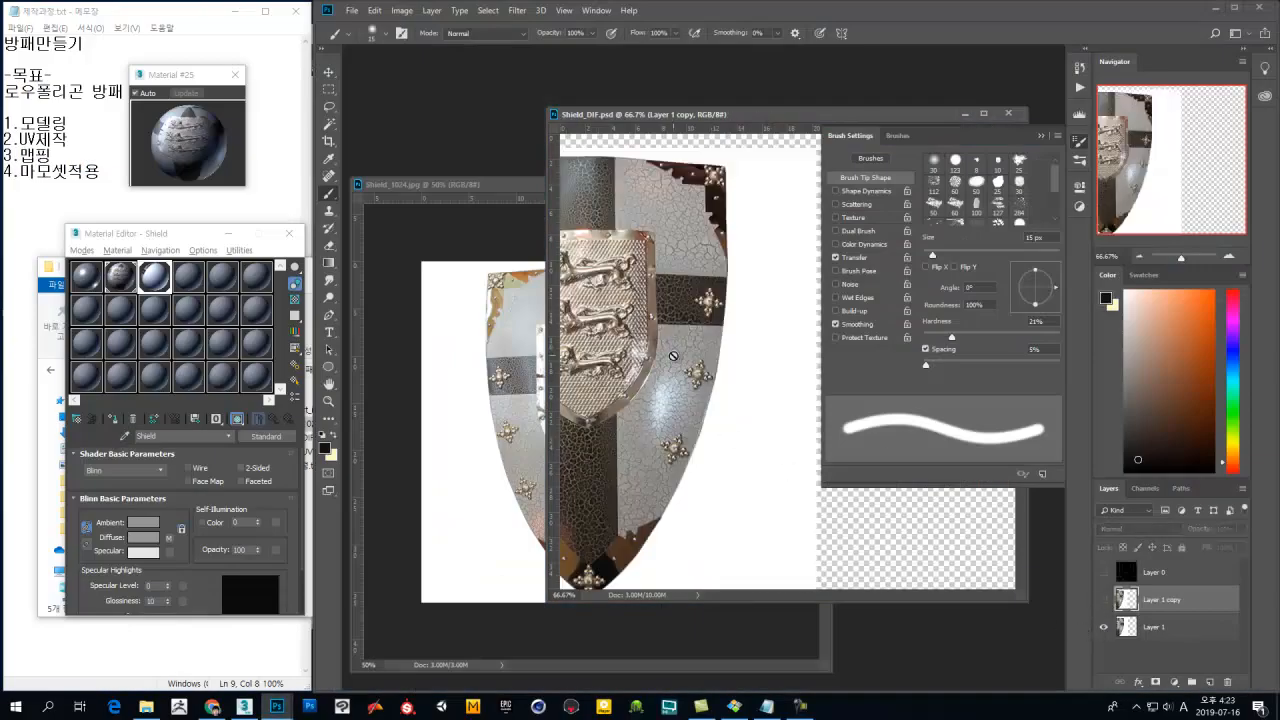
Step: Switch back to 3ds Max and inspect the texture on the shield's front, raised emblem and lower tip
{"action": "key", "text": "alt+Tab"}
{"action": "middle_click_drag", "start_coordinate": [686, 457], "coordinate": [700, 429], "text": "alt"}
{"action": "scroll", "coordinate": [604, 345], "scroll_direction": "up", "scroll_amount": 3}
{"action": "middle_click_drag", "start_coordinate": [604, 345], "coordinate": [605, 550], "text": "alt"}
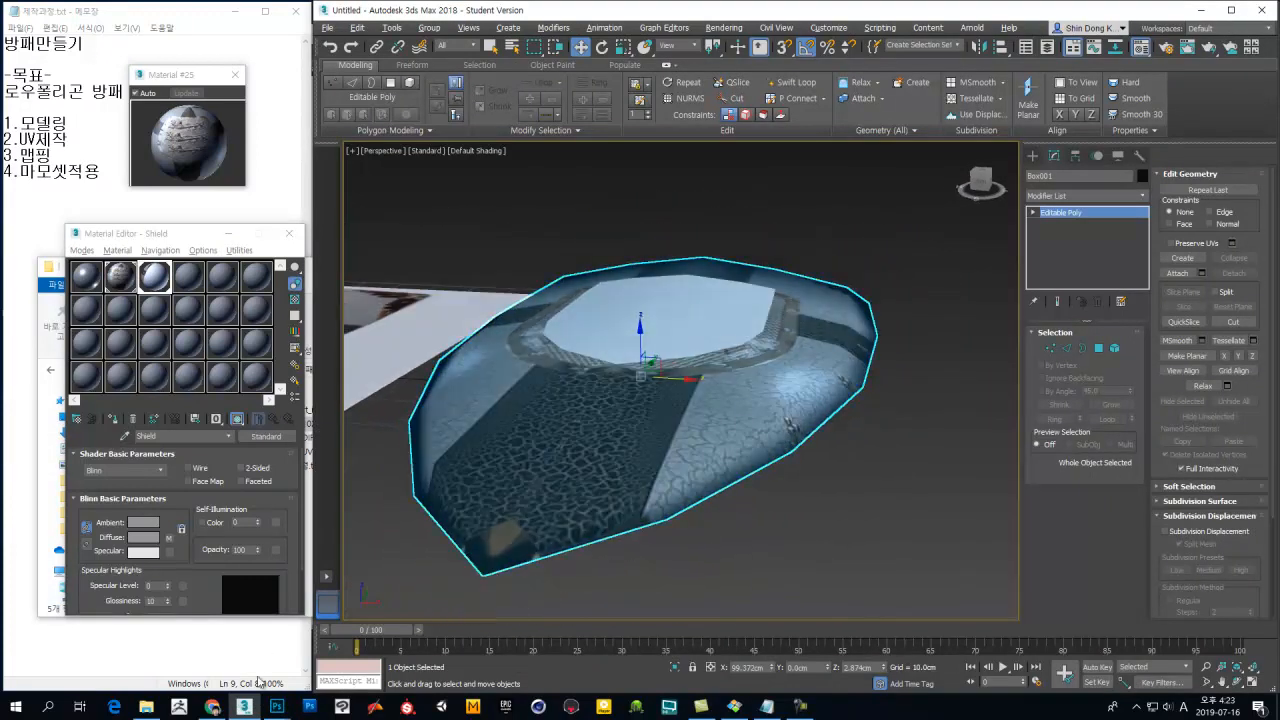
Step: Return to Shield_DIF.psd in Photoshop, show the UV wireframe layer and duplicate Layer 1
{"action": "mouse_move", "coordinate": [276, 706]}
{"action": "left_click", "coordinate": [375, 643]}
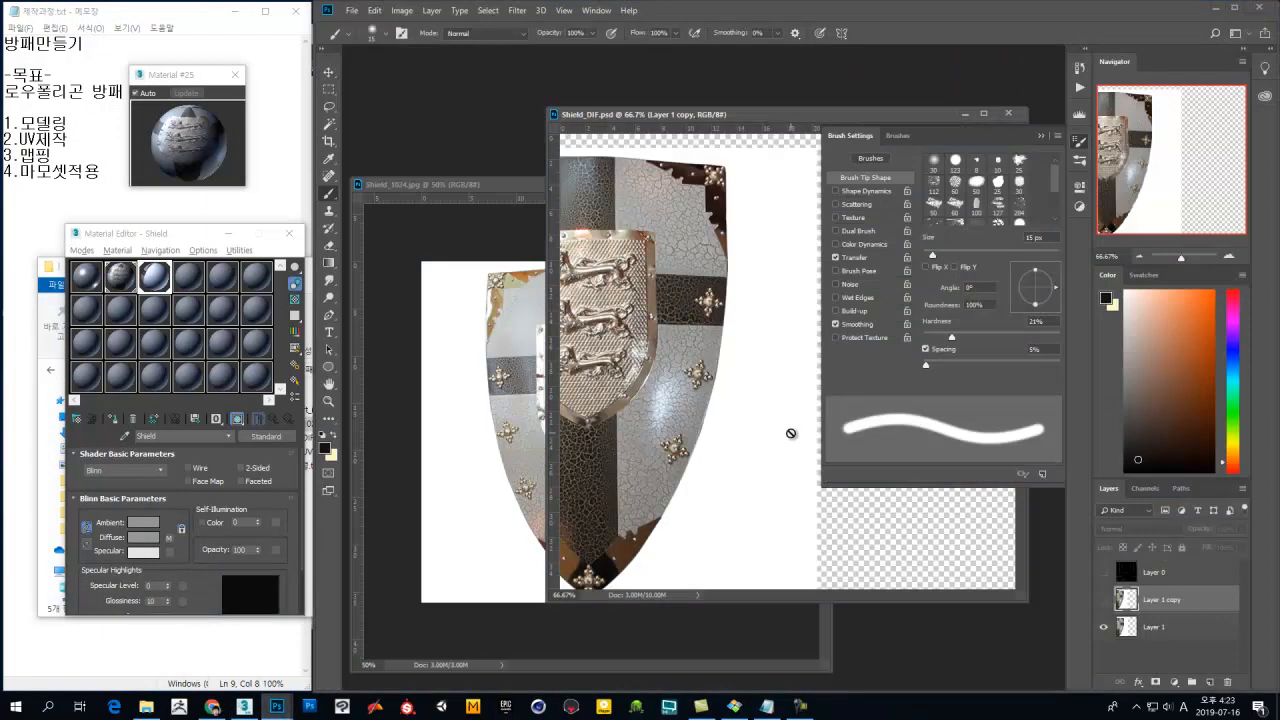
{"action": "left_click", "coordinate": [1104, 572]}
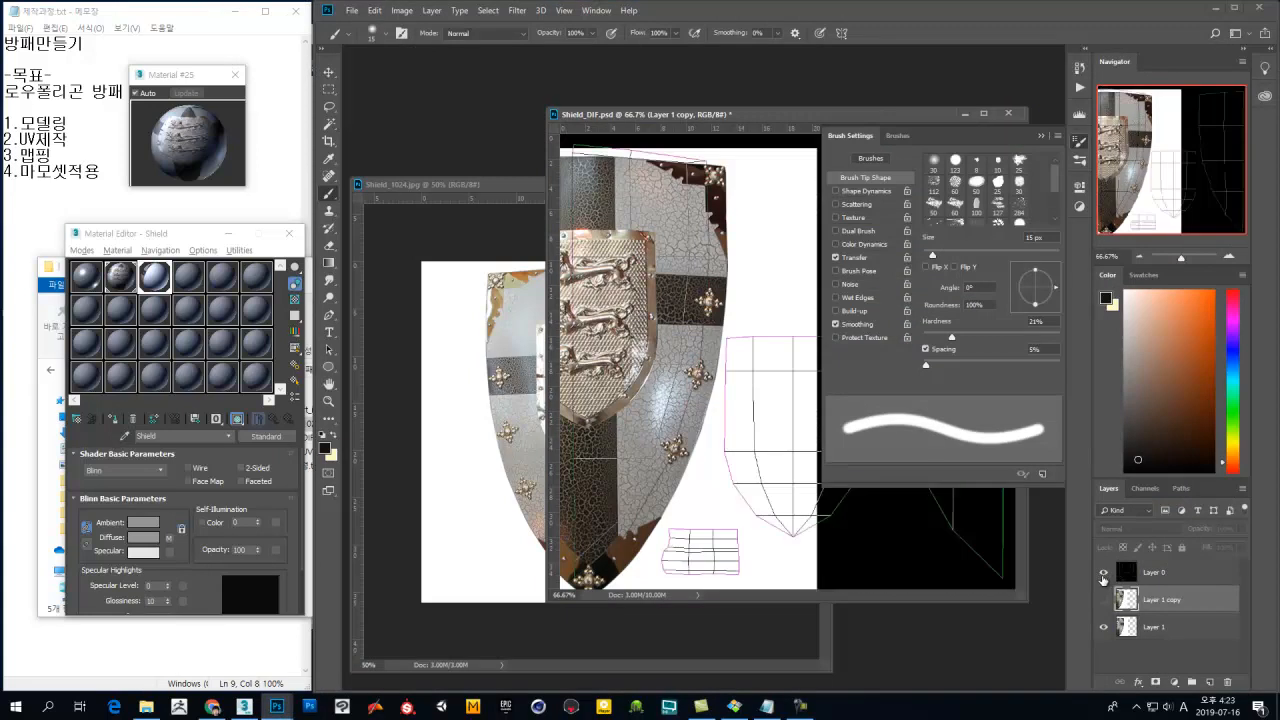
{"action": "left_click", "coordinate": [1145, 628]}
{"action": "key", "text": "ctrl+j"}
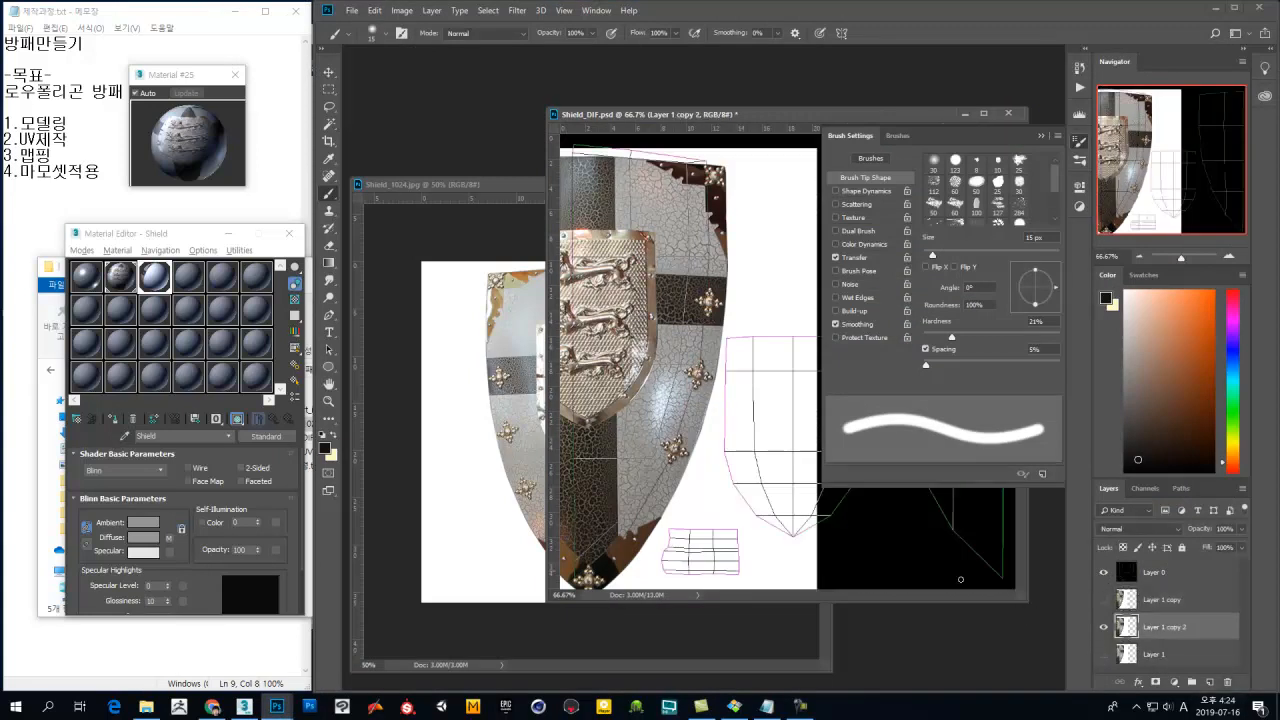
Step: Move the duplicated shield image up over the large UV shell with Free Transform
{"action": "key", "text": "ctrl+t"}
{"action": "left_click_drag", "start_coordinate": [658, 405], "coordinate": [641, 384]}
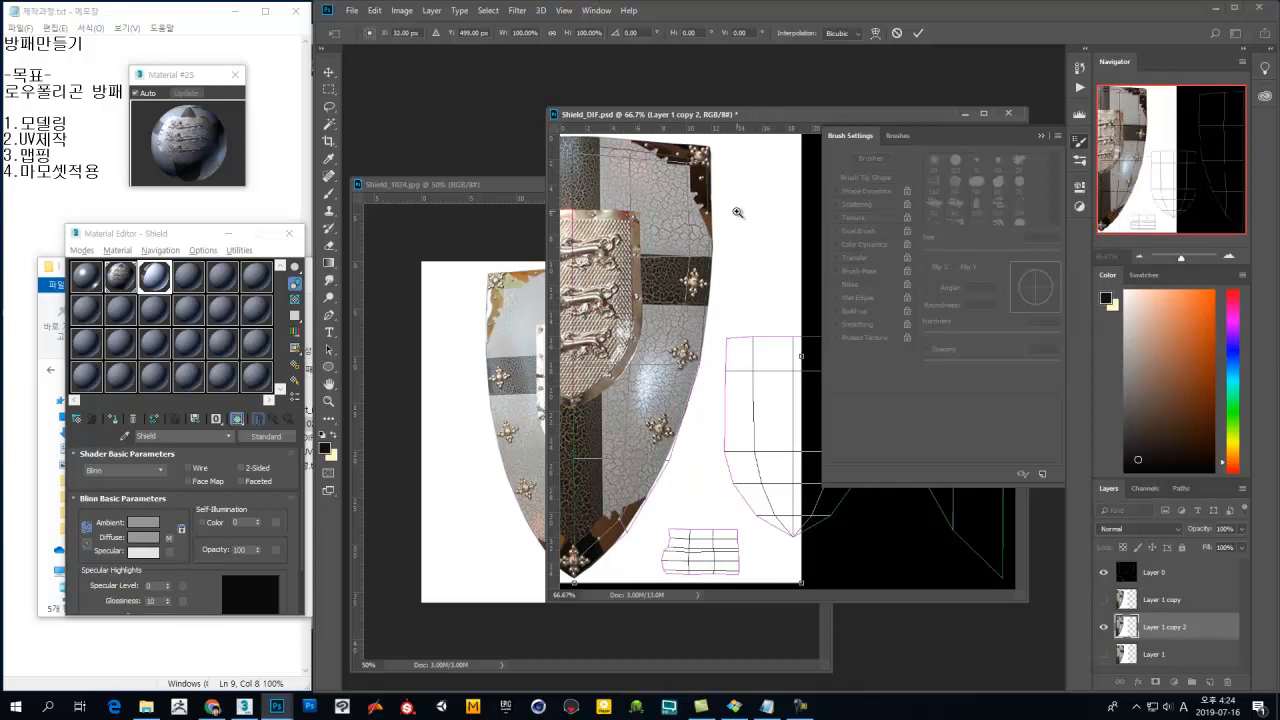
{"action": "key", "text": "ctrl+minus"}
{"action": "left_click_drag", "start_coordinate": [799, 190], "coordinate": [793, 197], "text": "ctrl"}
{"action": "key", "text": "Return"}
Step: Free-transform the shield layer again and reposition it over the UV shell at X 33 px, Y 506 px
{"action": "key", "text": "ctrl+t"}
{"action": "left_click_drag", "start_coordinate": [756, 320], "coordinate": [744, 306]}
{"action": "key", "text": "Left"}
{"action": "key", "text": "Left"}
{"action": "key", "text": "Down"}
{"action": "key", "text": "Down"}
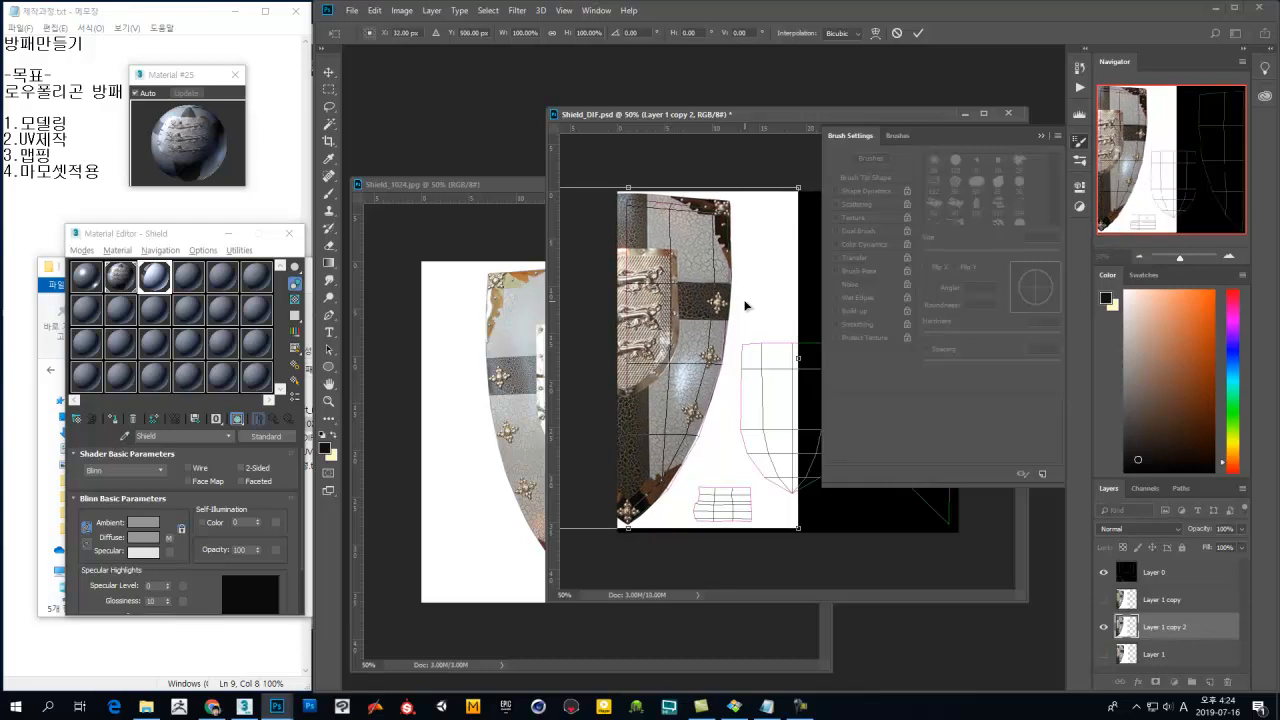
Step: Scale the shield layer proportionally to 96.97% and nudge it to X 35.5 px, Y 506.5 px
{"action": "left_click_drag", "start_coordinate": [799, 194], "coordinate": [758, 240]}
{"action": "key", "text": "ctrl+z"}
{"action": "key", "text": "Down"}
{"action": "key", "text": "Down"}
{"action": "key", "text": "Down"}
{"action": "key", "text": "Down"}
{"action": "key", "text": "Down"}
{"action": "key", "text": "Down"}
{"action": "key", "text": "Right"}
{"action": "key", "text": "Left"}
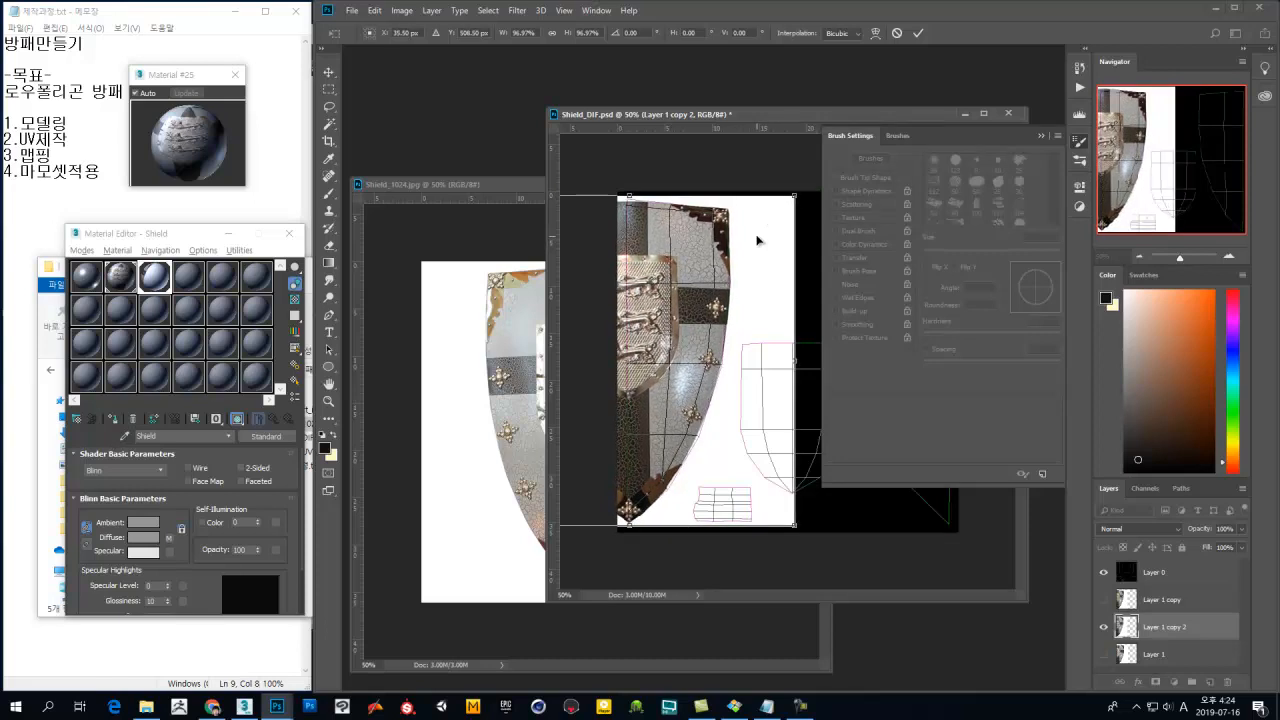
Step: Reduce the shield layer's proportional scale to 95.41% and nudge it to X 35.5 px, Y 524.5 px
{"action": "left_click_drag", "start_coordinate": [795, 196], "coordinate": [790, 202]}
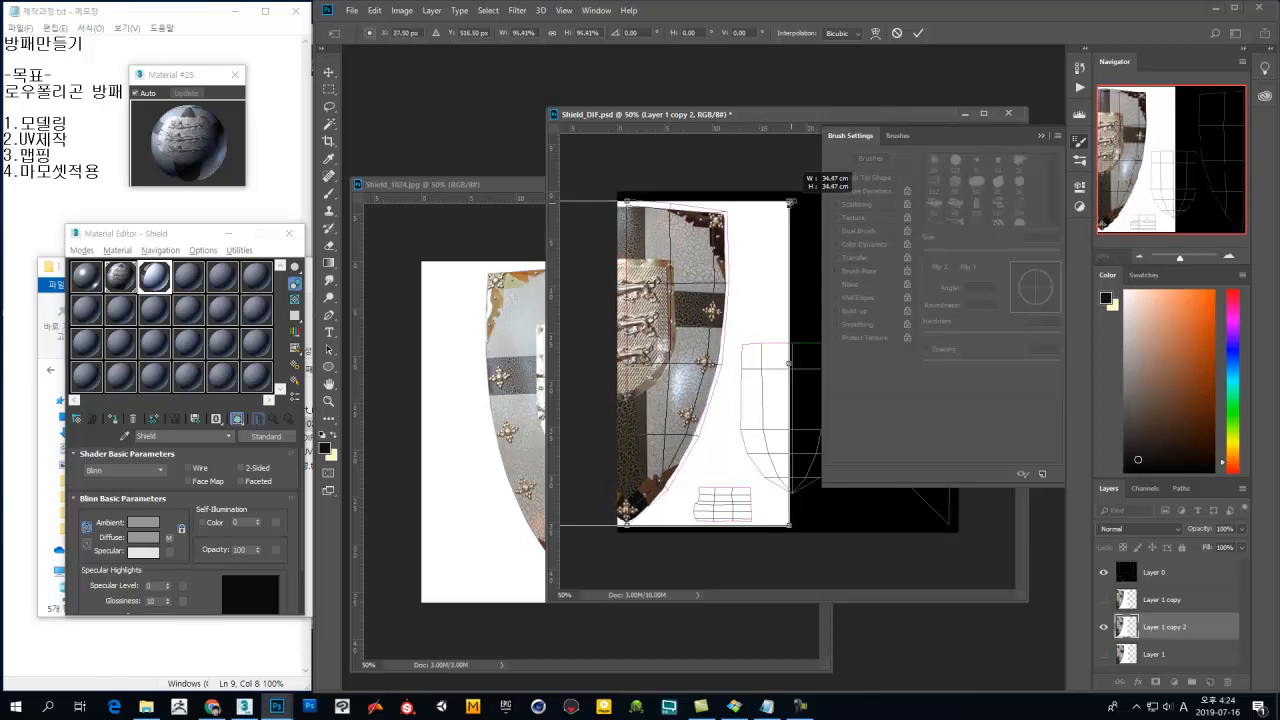
{"action": "key", "text": "Right"}
{"action": "key", "text": "Right"}
{"action": "key", "text": "Right"}
{"action": "key", "text": "Right"}
{"action": "key", "text": "Right"}
{"action": "key", "text": "Right"}
{"action": "key", "text": "Down"}
{"action": "key", "text": "Down"}
{"action": "key", "text": "Down"}
{"action": "key", "text": "Down"}
{"action": "key", "text": "Down"}
{"action": "key", "text": "Down"}
{"action": "key", "text": "Down"}
{"action": "key", "text": "Down"}
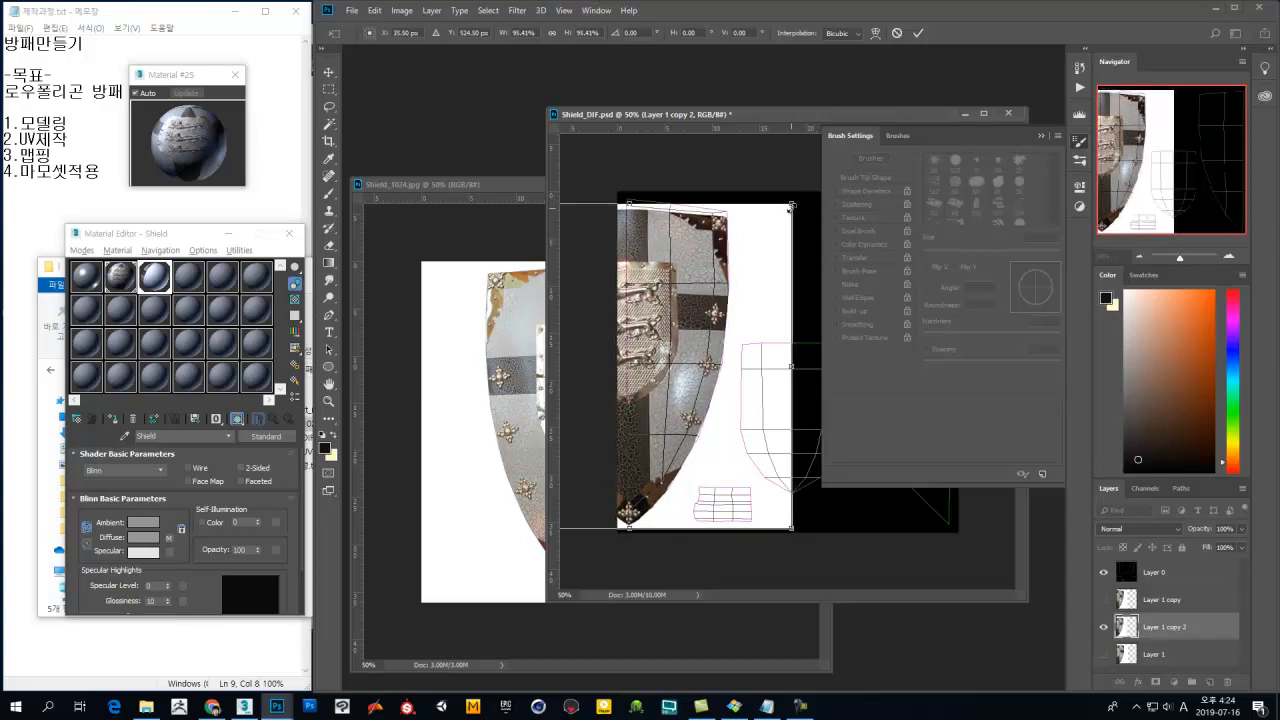
Step: Fine-tune the shield layer's position against the UV wireframe, apply the transform and activate the Brush tool
{"action": "key", "text": "Left"}
{"action": "key", "text": "Left"}
{"action": "key", "text": "Up"}
{"action": "key", "text": "Up"}
{"action": "key", "text": "Right"}
{"action": "key", "text": "Right"}
{"action": "key", "text": "Return"}
{"action": "key", "text": "b"}
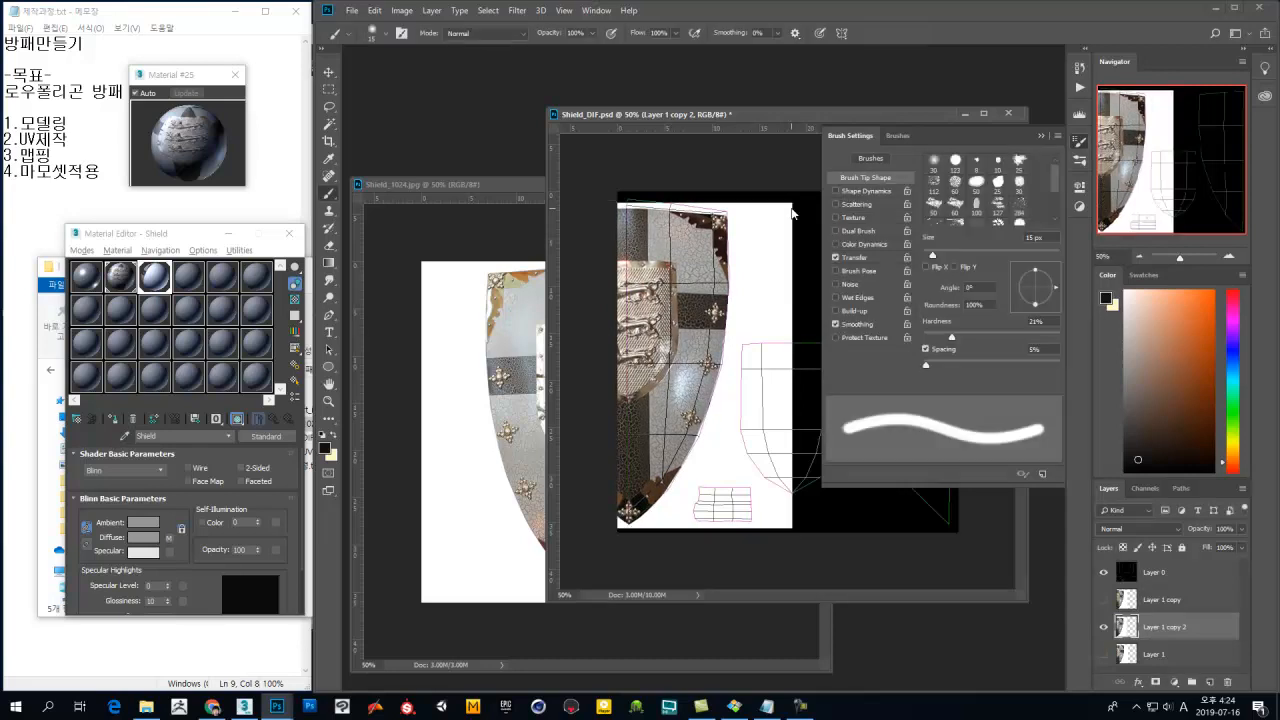
Step: Hide the UV wireframe layer, switch to 3ds Max and inspect the shield's texture with edged faces displayed
{"action": "left_click", "coordinate": [1104, 573]}
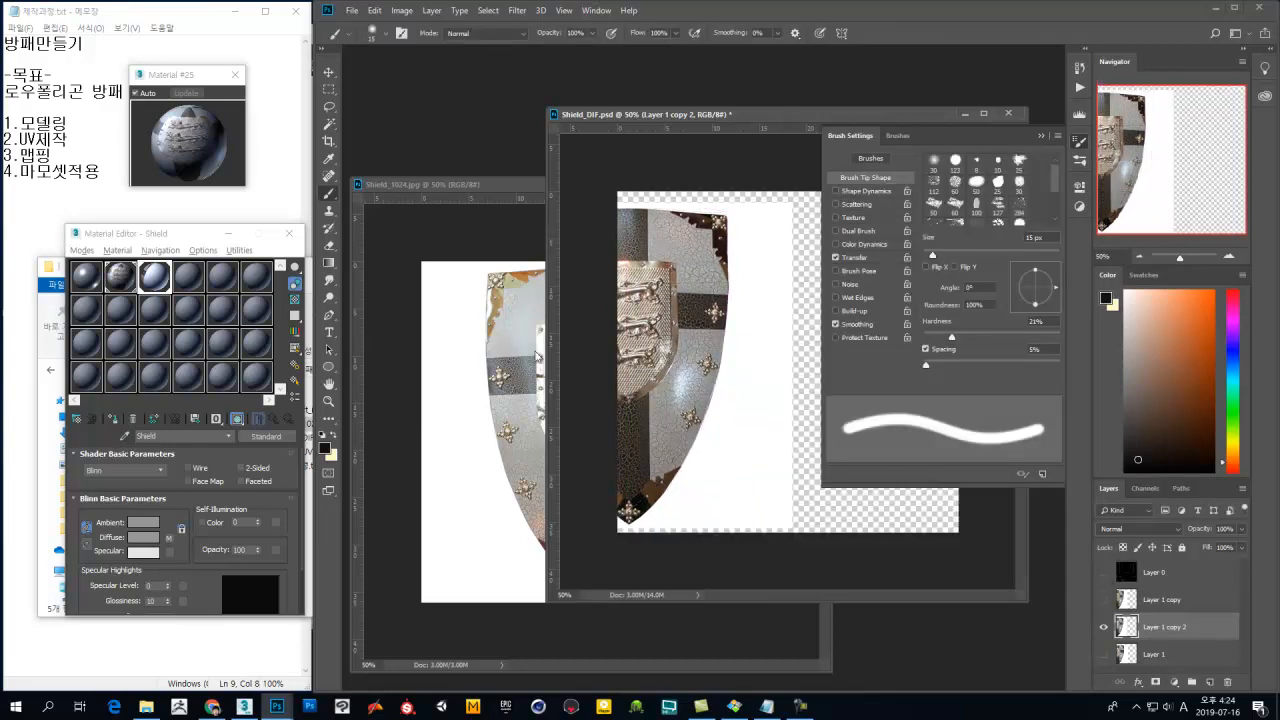
{"action": "left_click", "coordinate": [212, 236]}
{"action": "left_click", "coordinate": [706, 510]}
{"action": "key", "text": "F4"}
{"action": "middle_click_drag", "start_coordinate": [613, 428], "coordinate": [779, 548], "text": "alt"}
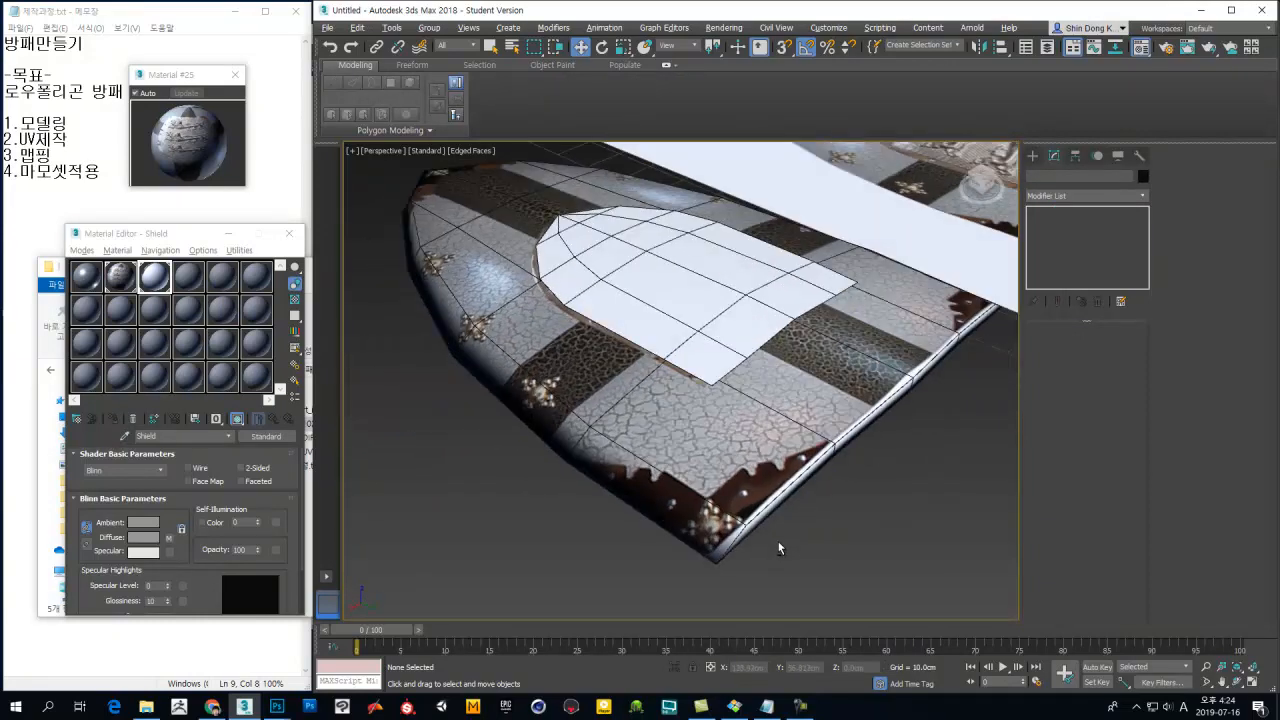
{"action": "middle_click_drag", "start_coordinate": [844, 427], "coordinate": [632, 507], "text": "alt"}
{"action": "left_click", "coordinate": [757, 463]}
{"action": "middle_click_drag", "start_coordinate": [787, 369], "coordinate": [792, 368], "text": "alt"}
{"action": "middle_click_drag", "start_coordinate": [902, 504], "coordinate": [637, 451], "text": "alt"}
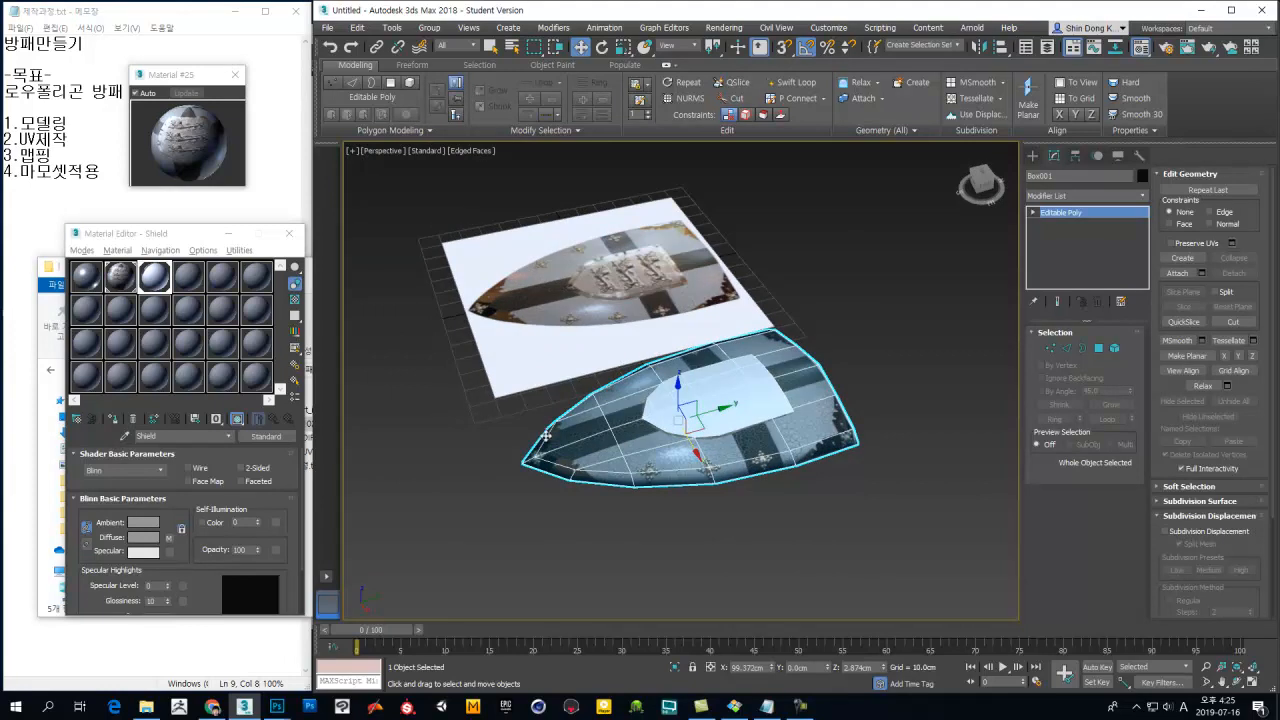
{"action": "middle_click_drag", "start_coordinate": [750, 458], "coordinate": [820, 473], "text": "alt"}
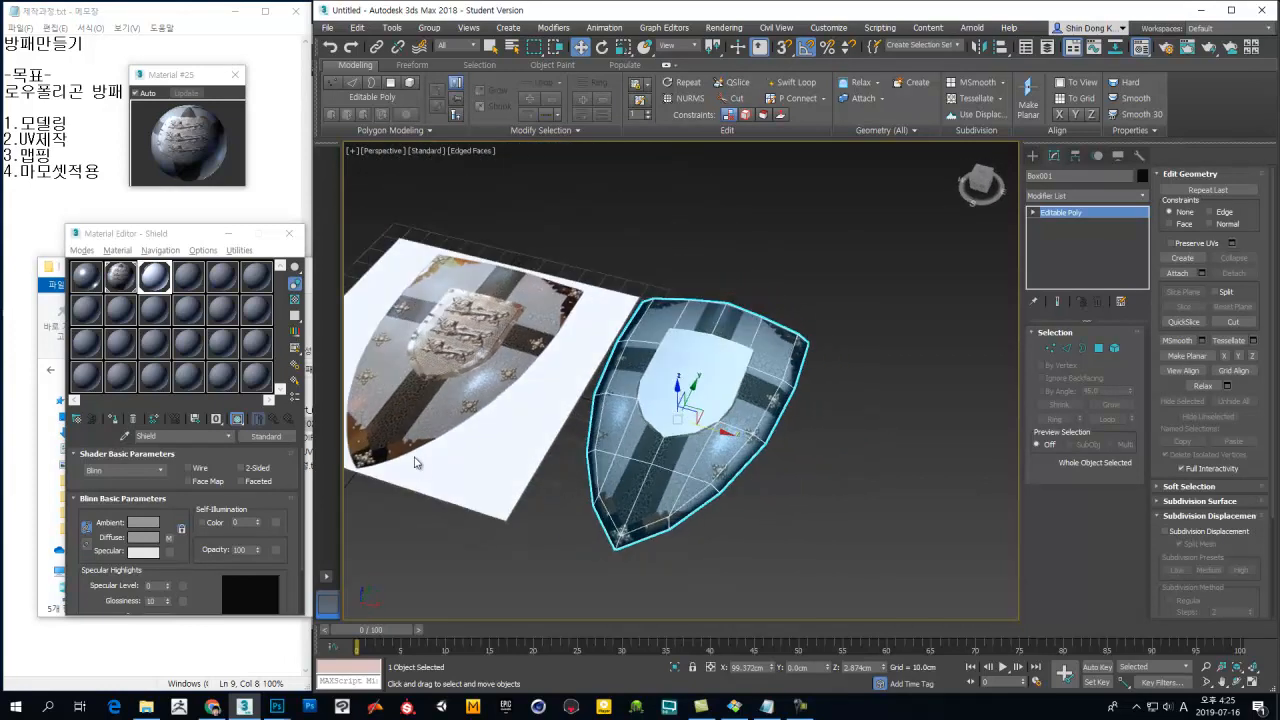
Step: Set the Shield material's self-illumination to 100 and deselect the shield to compare it with the reference plane
{"action": "left_click", "coordinate": [155, 276]}
{"action": "left_click_drag", "start_coordinate": [258, 524], "coordinate": [261, 486]}
{"action": "middle_click_drag", "start_coordinate": [727, 396], "coordinate": [810, 560], "text": "alt"}
{"action": "left_click", "coordinate": [823, 502]}
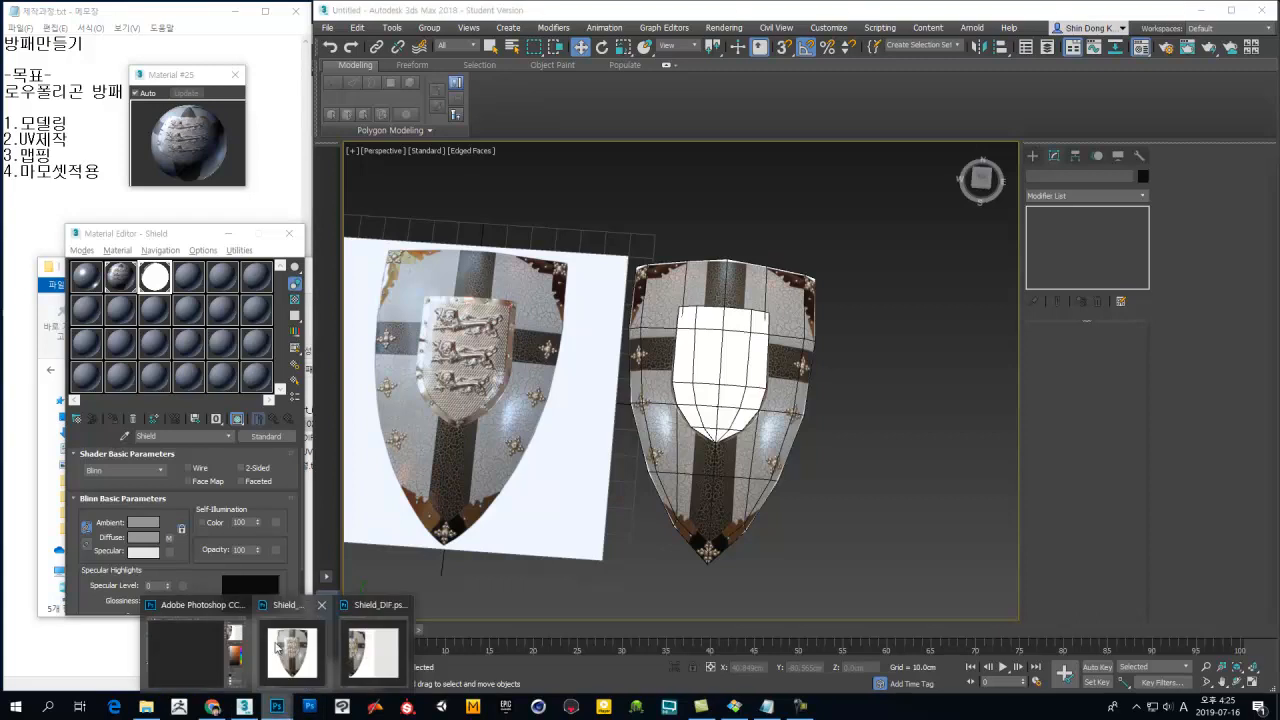
Step: Switch to Photoshop, hide Layer 1 copy 2, show and select Layer 1 copy, and widen the Shield_DIF.psd document window
{"action": "left_click", "coordinate": [276, 706]}
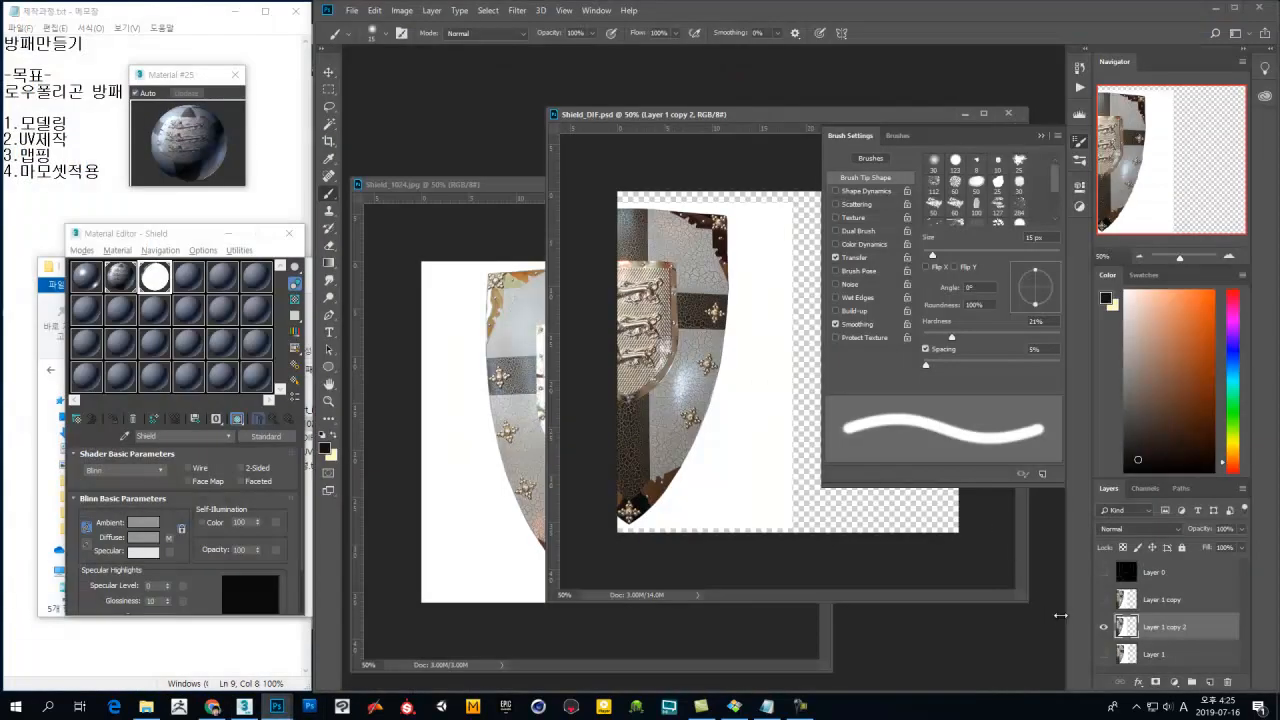
{"action": "left_click", "coordinate": [1104, 627]}
{"action": "left_click", "coordinate": [1104, 599]}
{"action": "left_click", "coordinate": [1162, 604]}
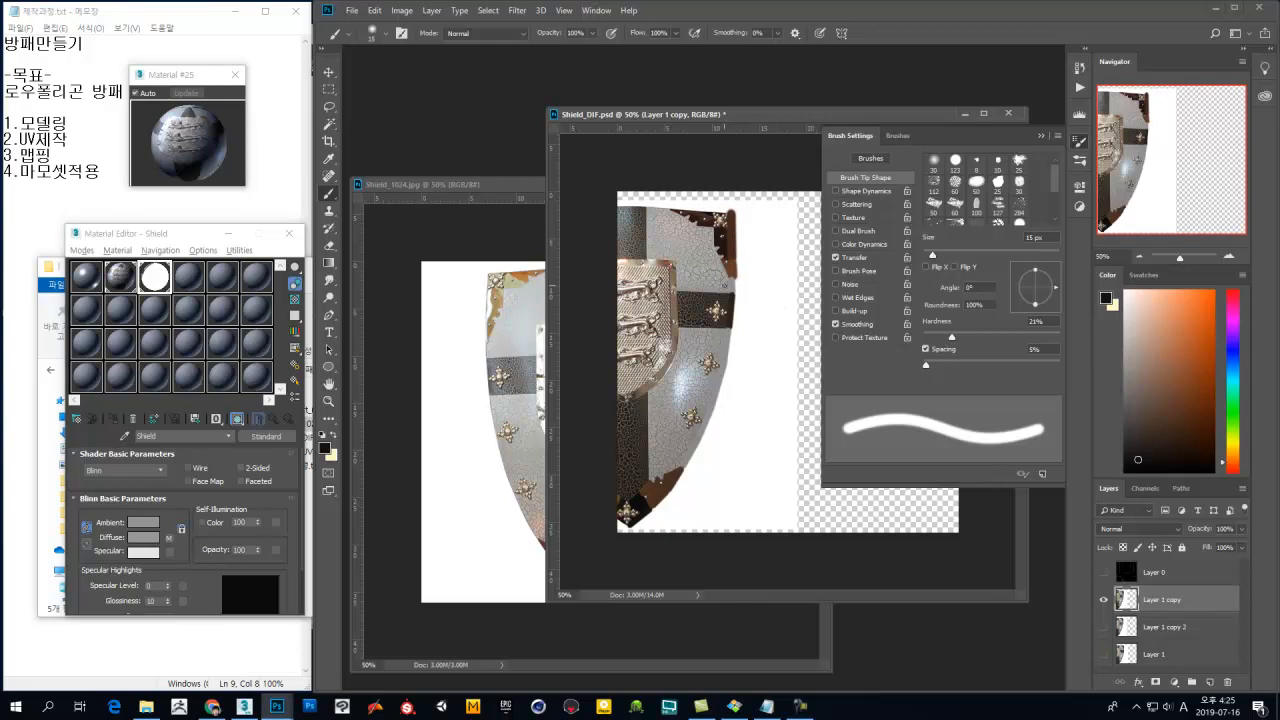
{"action": "scroll", "coordinate": [712, 330], "scroll_direction": "up", "scroll_amount": 2, "text": "alt"}
{"action": "left_click_drag", "start_coordinate": [668, 240], "coordinate": [725, 484]}
{"action": "scroll", "coordinate": [731, 309], "scroll_direction": "up", "scroll_amount": 1, "text": "alt"}
{"action": "scroll", "coordinate": [725, 480], "scroll_direction": "down", "scroll_amount": 1, "text": "alt"}
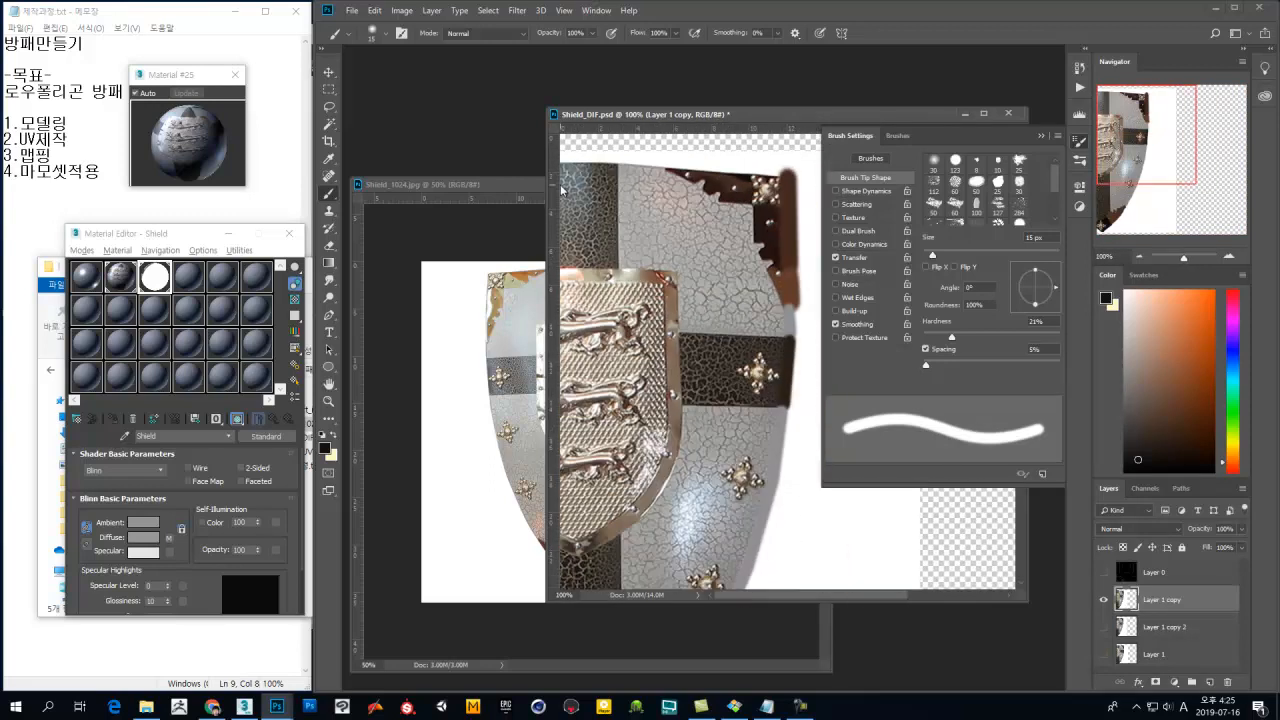
{"action": "left_click_drag", "start_coordinate": [546, 165], "coordinate": [409, 168]}
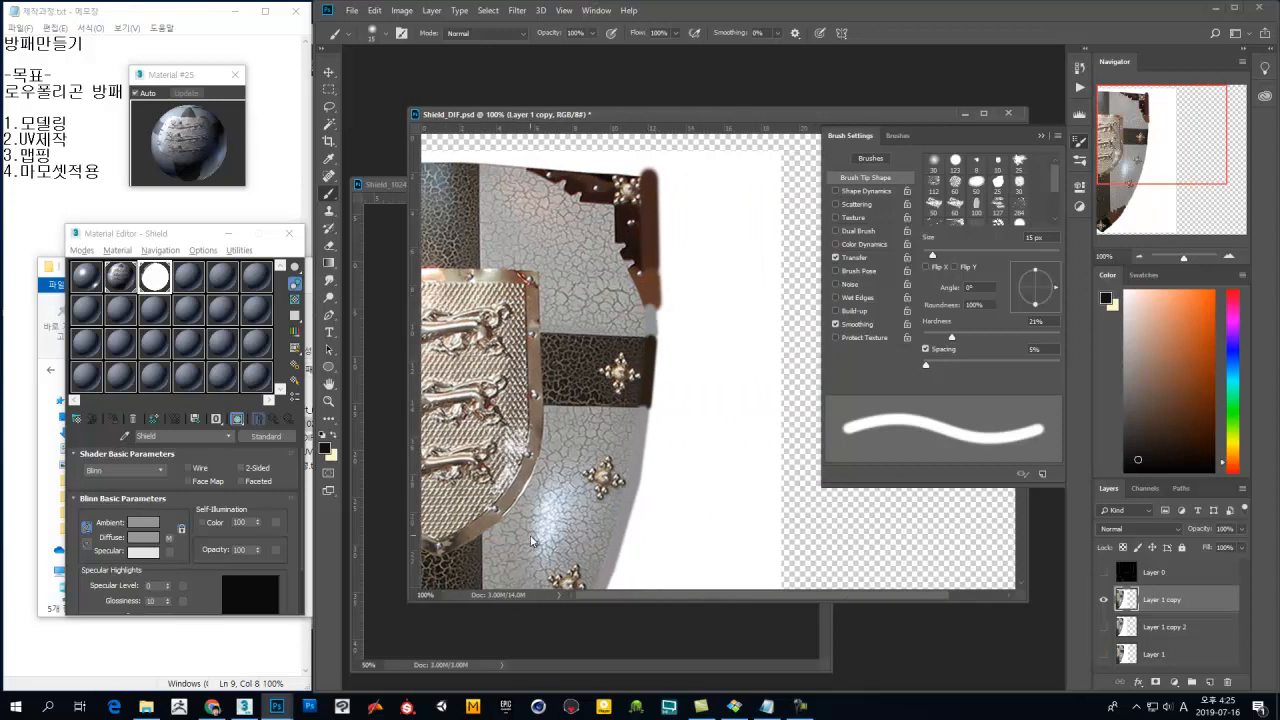
Step: Check the shield texture in 3ds Max, return to Photoshop and delete Layer 1 copy 2 from Shield_DIF.psd
{"action": "left_click", "coordinate": [243, 706]}
{"action": "middle_click_drag", "start_coordinate": [795, 366], "coordinate": [704, 457]}
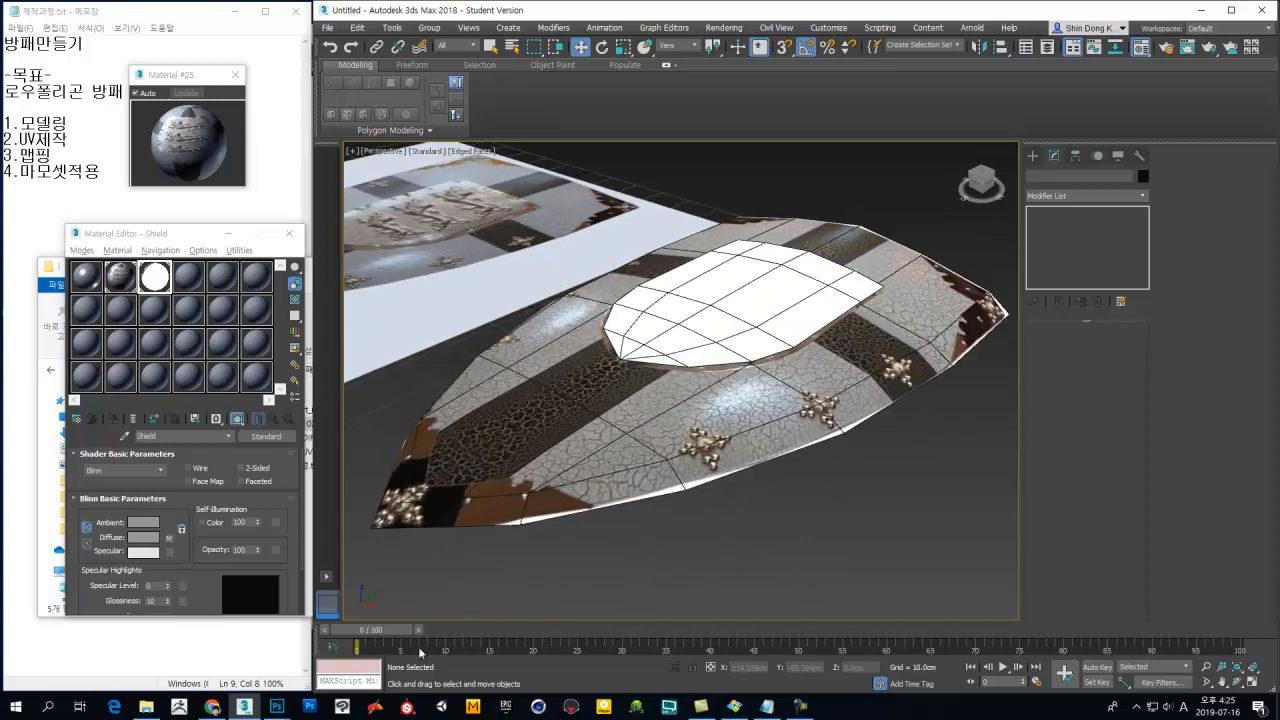
{"action": "mouse_move", "coordinate": [276, 709]}
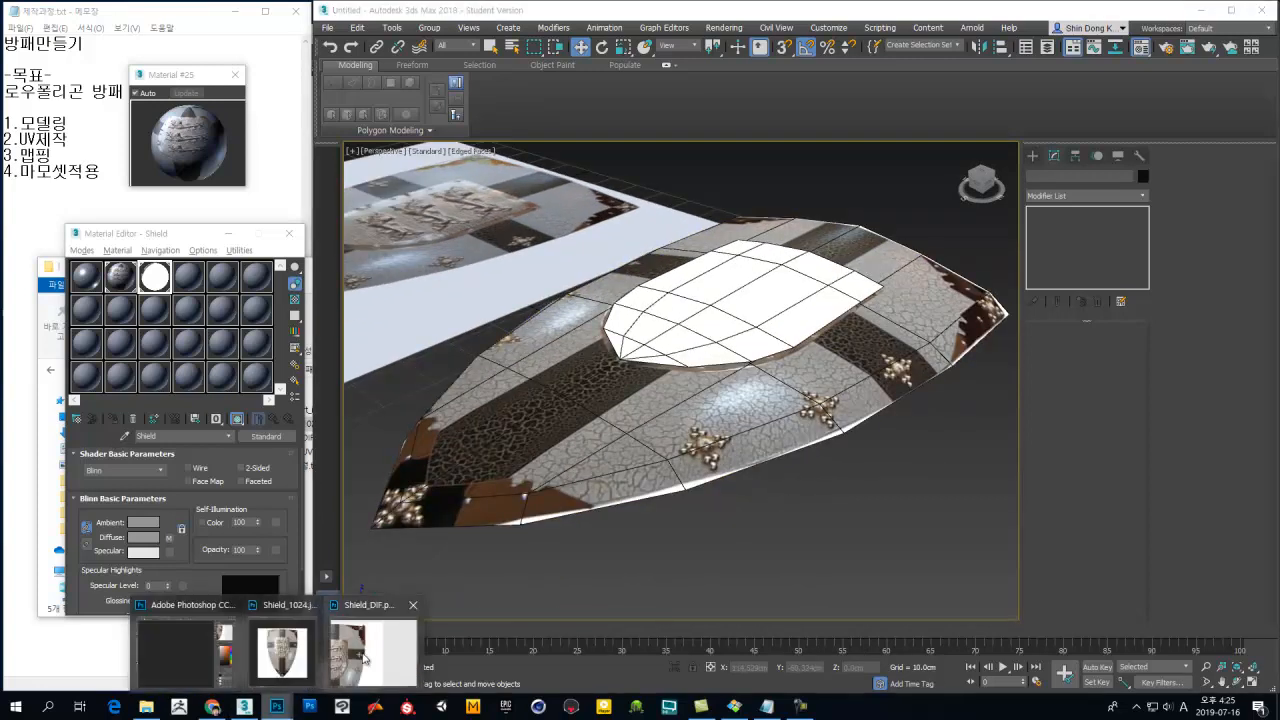
{"action": "left_click", "coordinate": [279, 672]}
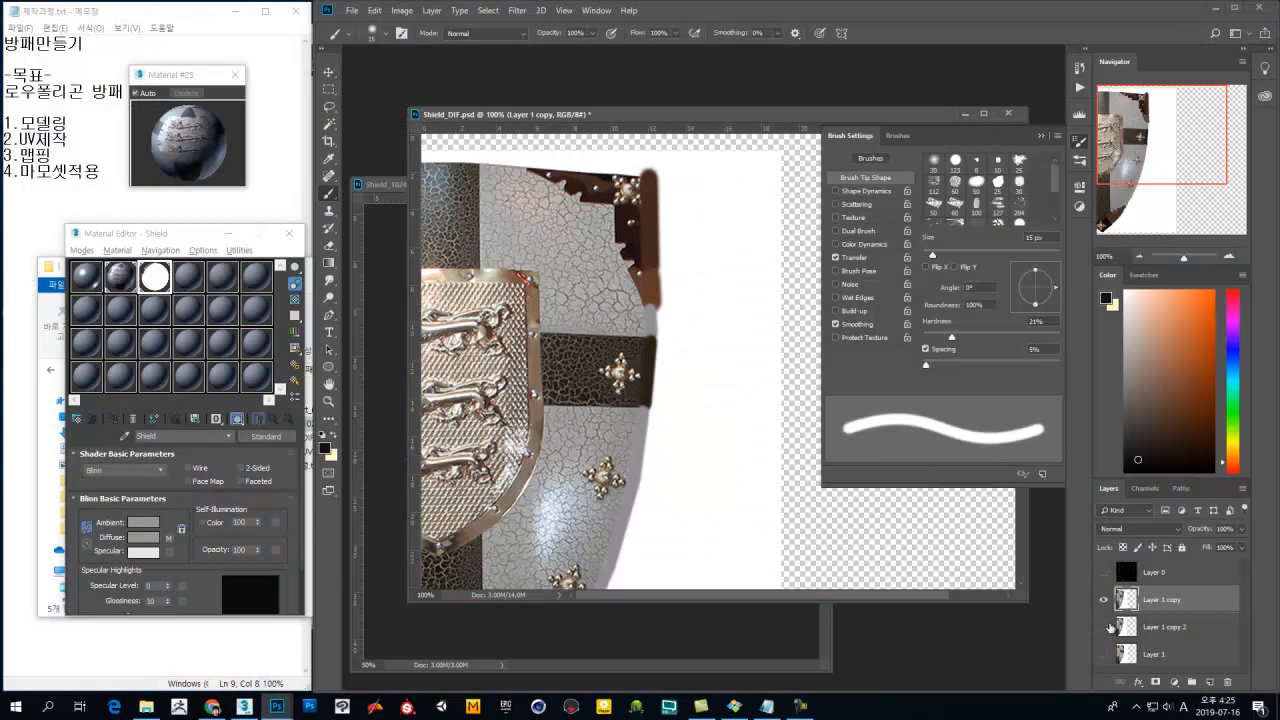
{"action": "left_click", "coordinate": [1183, 630]}
{"action": "left_click", "coordinate": [1228, 683]}
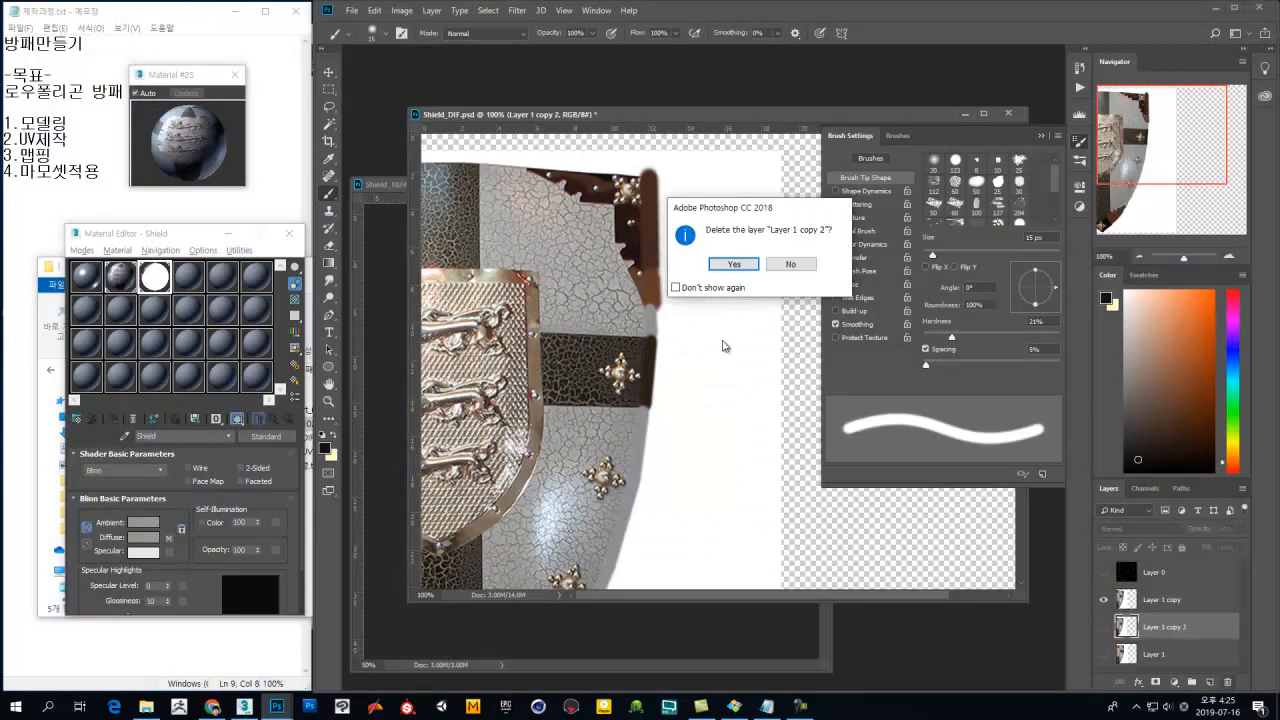
{"action": "left_click", "coordinate": [736, 265]}
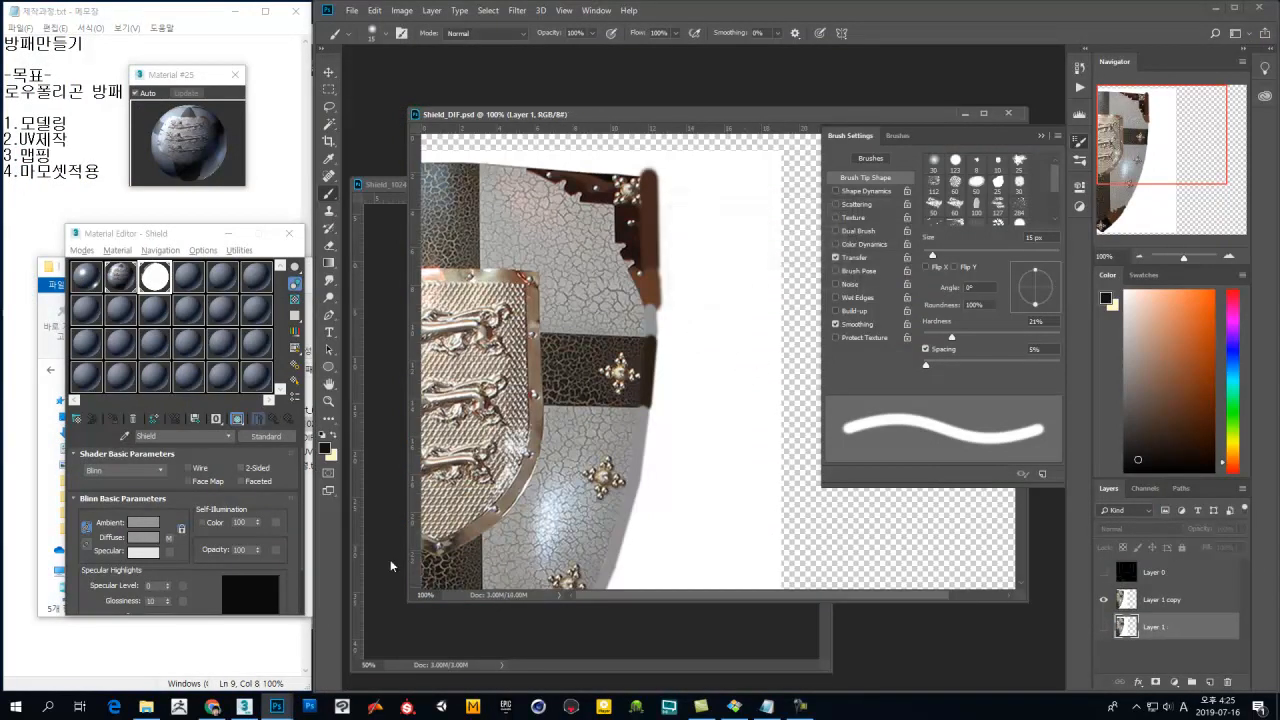
Step: Switch to 3ds Max and examine the texture along the shield's face and rim
{"action": "left_click", "coordinate": [184, 238]}
{"action": "middle_click_drag", "start_coordinate": [722, 372], "coordinate": [724, 527], "text": "alt"}
{"action": "scroll", "coordinate": [777, 425], "scroll_direction": "down", "scroll_amount": 3}
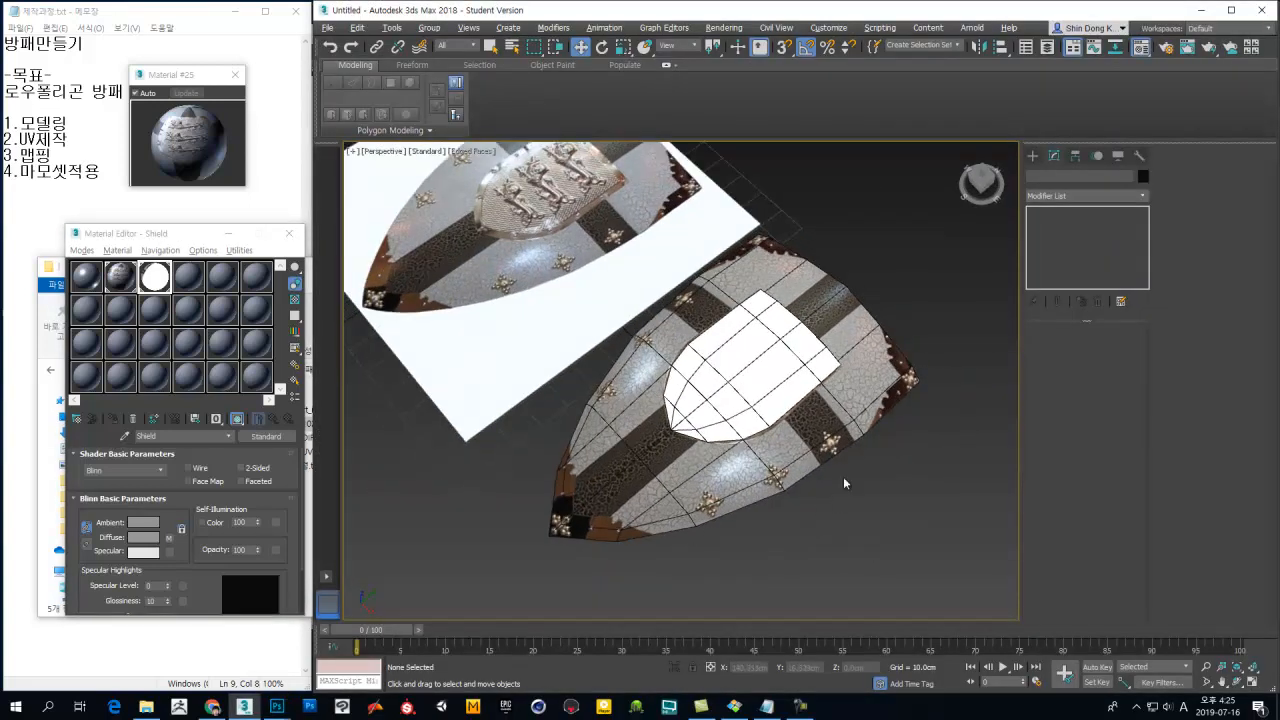
{"action": "middle_click_drag", "start_coordinate": [790, 470], "coordinate": [779, 408], "text": "alt"}
{"action": "scroll", "coordinate": [695, 419], "scroll_direction": "up", "scroll_amount": 5}
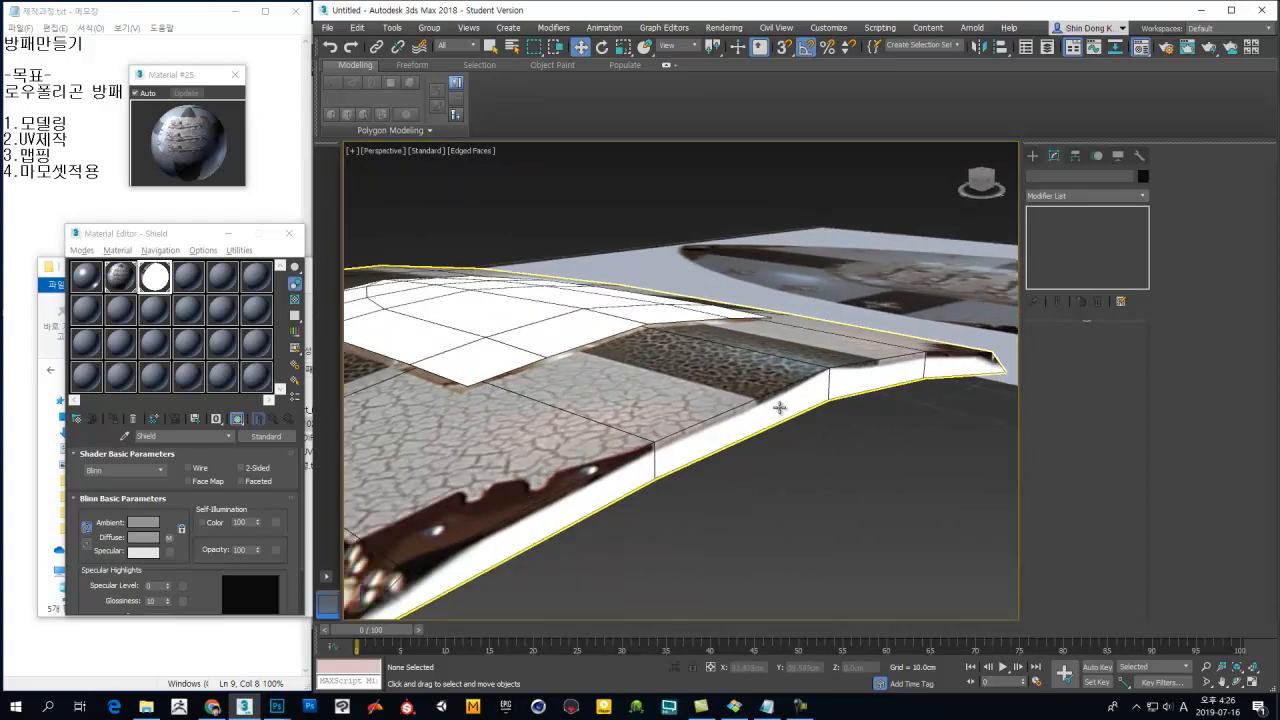
{"action": "scroll", "coordinate": [670, 490], "scroll_direction": "down", "scroll_amount": 3}
Step: Switch to Photoshop, show the UV wireframe and extend the dark corner trim on Layer 1 copy over the shell's upper edge with a sampled near-black
{"action": "left_click", "coordinate": [271, 709]}
{"action": "left_click", "coordinate": [191, 641]}
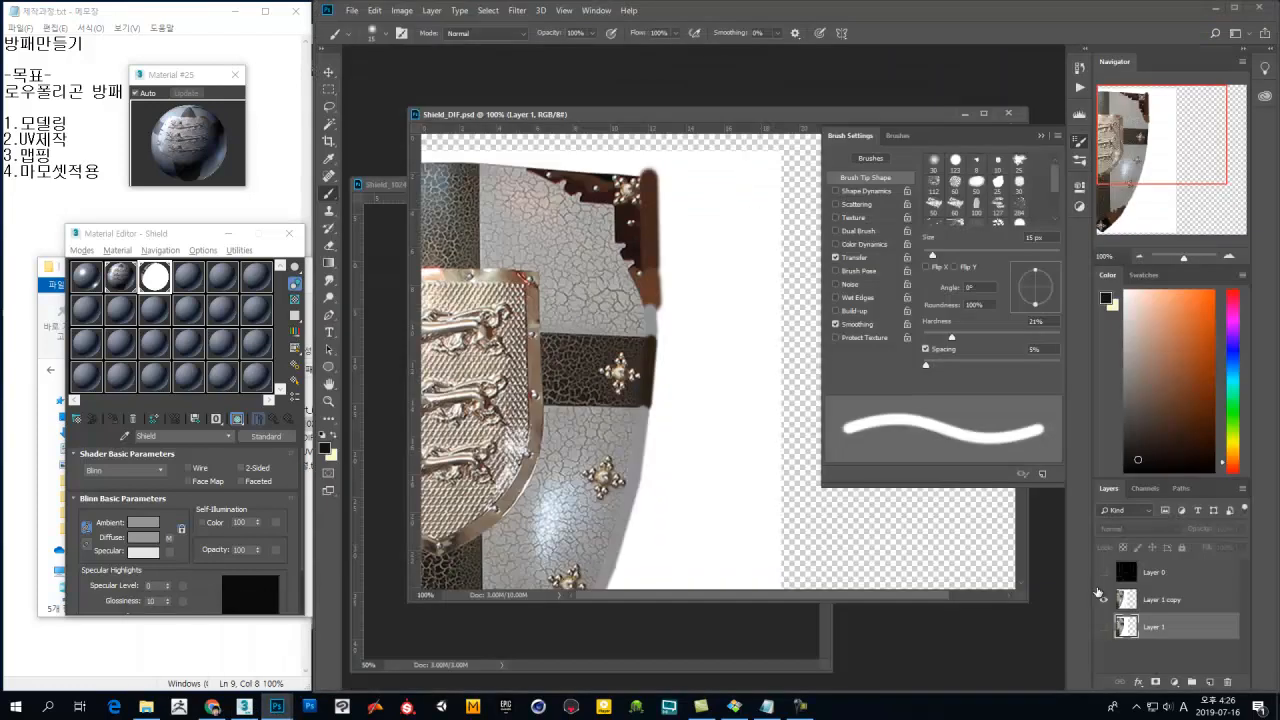
{"action": "left_click", "coordinate": [1160, 599]}
{"action": "scroll", "coordinate": [727, 445], "scroll_direction": "up", "scroll_amount": 2, "text": "alt"}
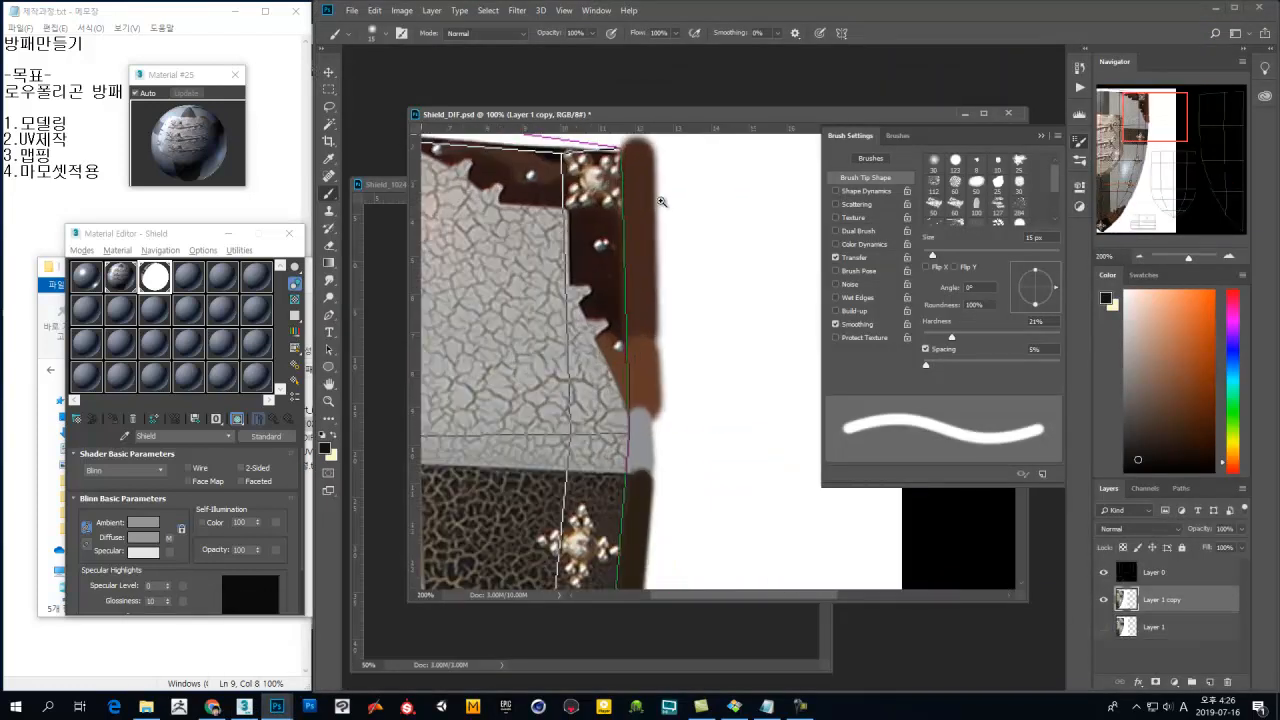
{"action": "scroll", "coordinate": [652, 256], "scroll_direction": "down", "scroll_amount": 1, "text": "alt"}
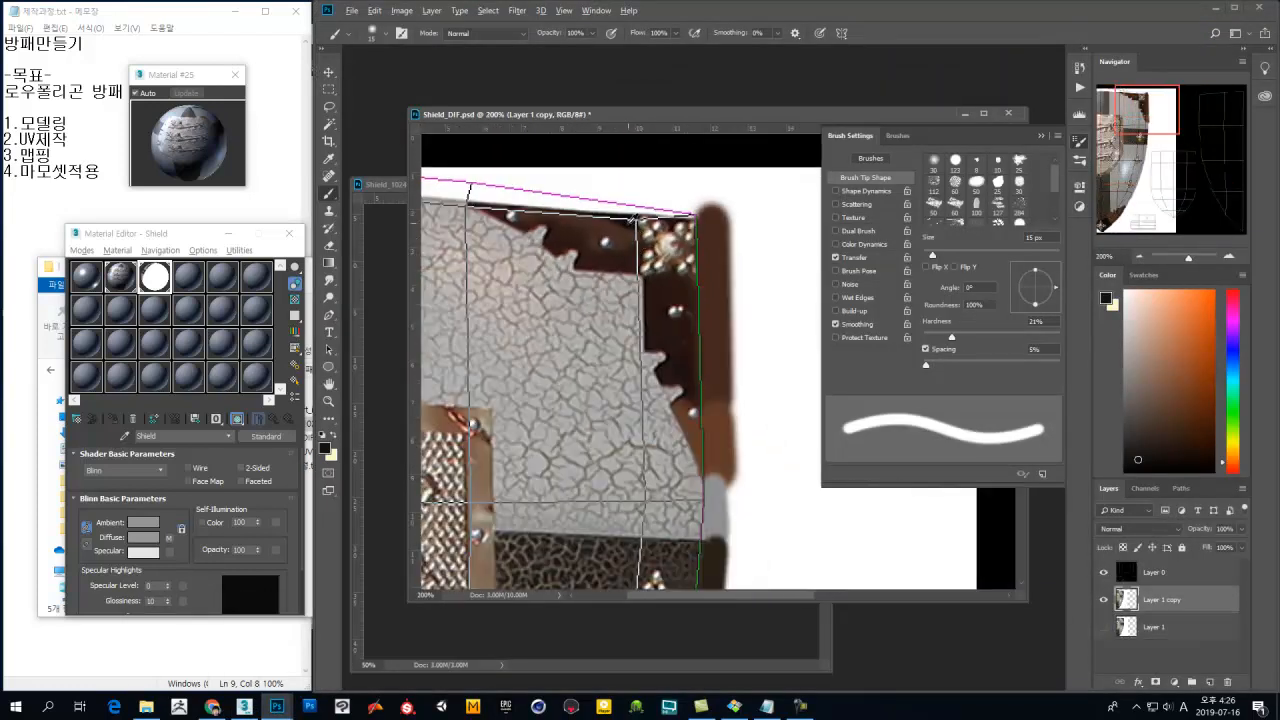
{"action": "left_click", "coordinate": [630, 220], "text": "alt"}
{"action": "left_click", "coordinate": [695, 209]}
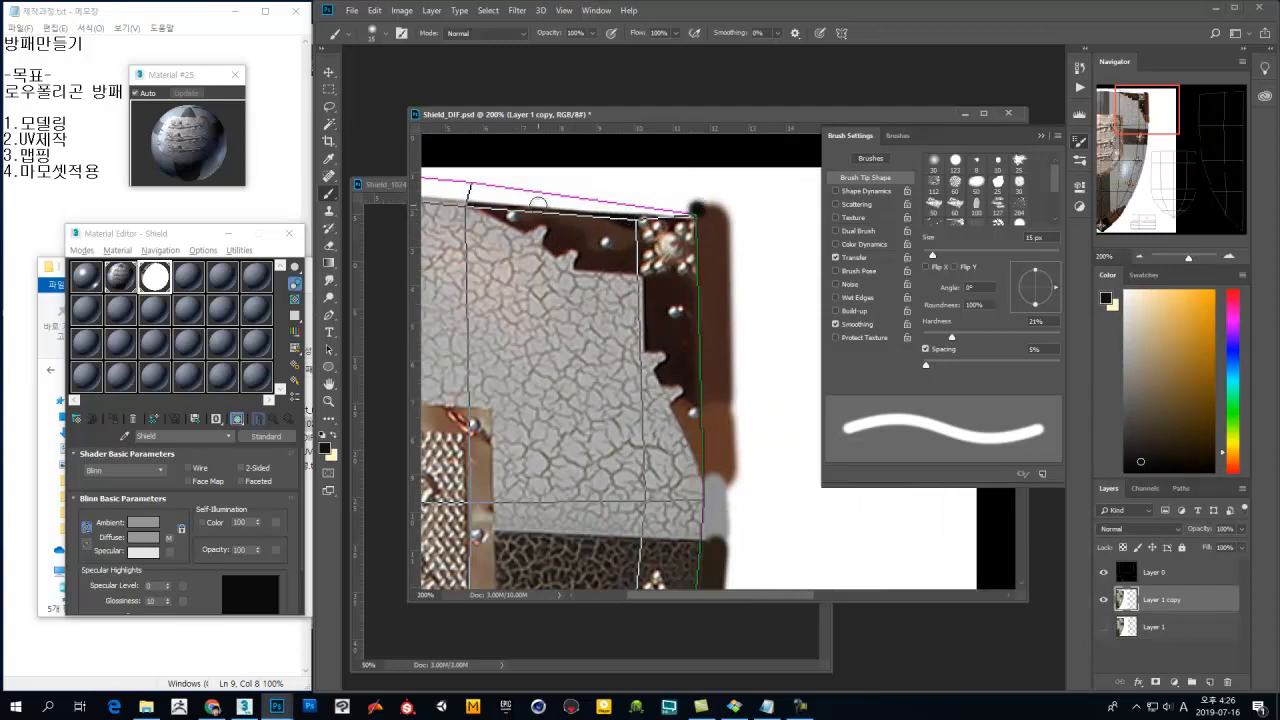
{"action": "left_click", "coordinate": [472, 192], "text": "shift"}
{"action": "left_click", "coordinate": [477, 179]}
{"action": "left_click", "coordinate": [709, 201], "text": "shift"}
Step: Sample the light gray leather and paint it over the shell's upper edge between the dark trim and the central band
{"action": "left_click_drag", "start_coordinate": [576, 258], "coordinate": [774, 299]}
{"action": "left_click", "coordinate": [582, 209], "text": "alt"}
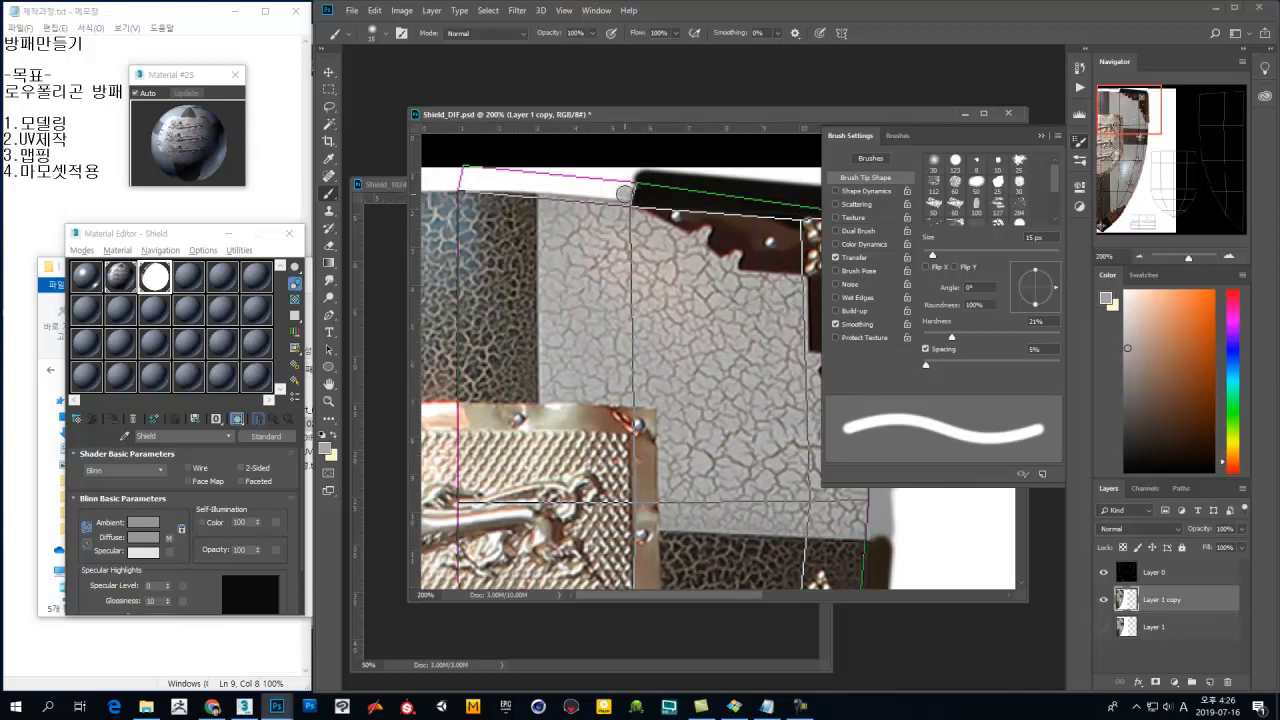
{"action": "left_click", "coordinate": [545, 190], "text": "shift"}
{"action": "left_click", "coordinate": [543, 176]}
{"action": "left_click", "coordinate": [634, 183], "text": "shift"}
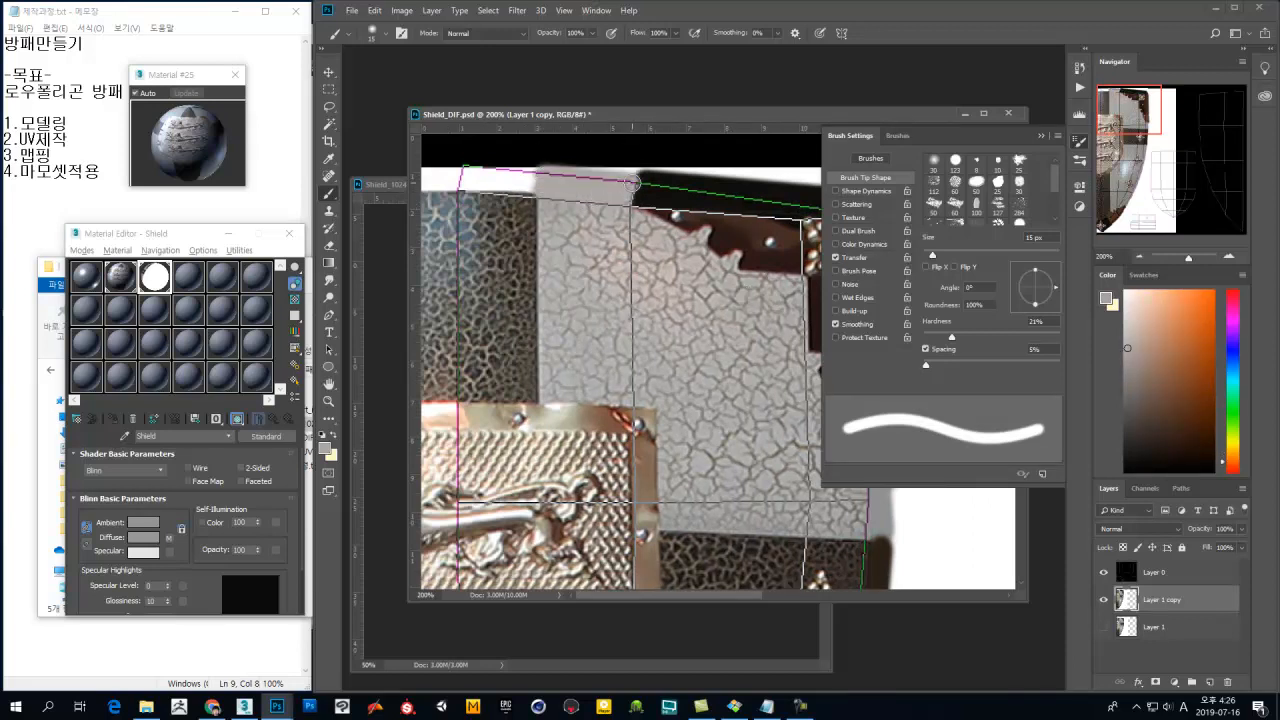
Step: Sample dark blue-gray tones from the central band and paint them over the shell's upper edge above it
{"action": "left_click", "coordinate": [484, 203], "text": "alt"}
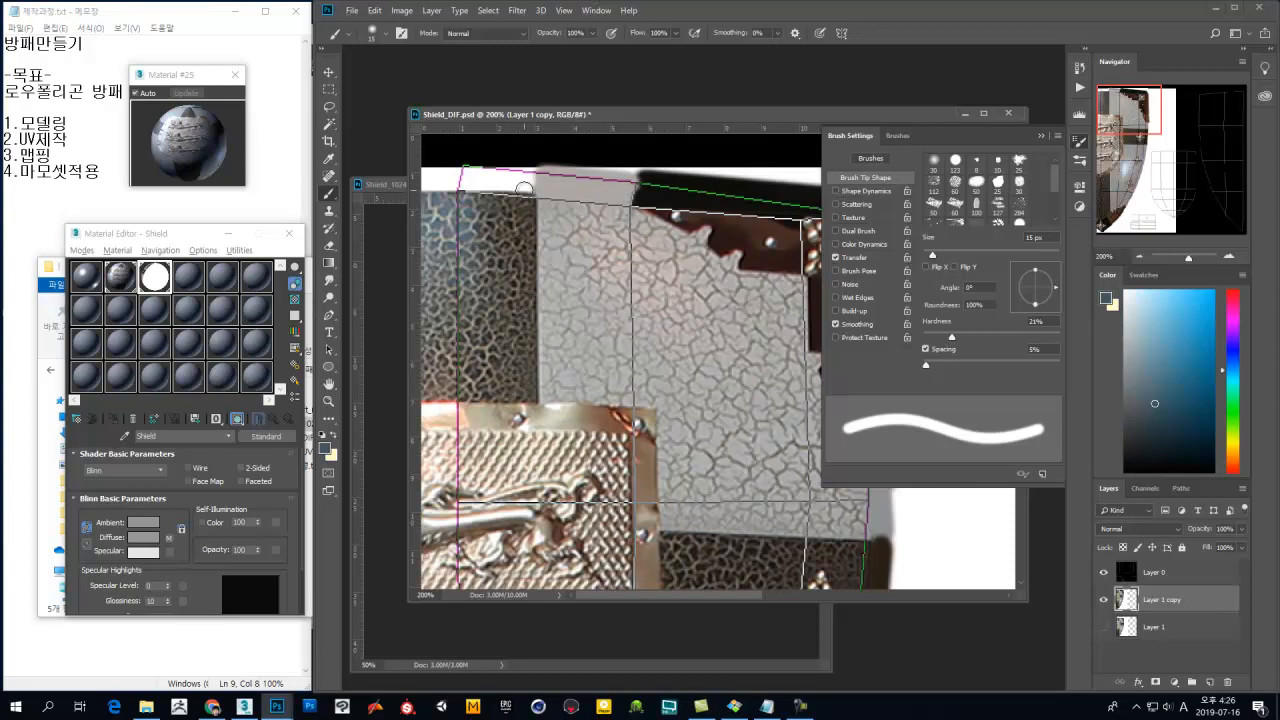
{"action": "left_click_drag", "start_coordinate": [459, 186], "coordinate": [544, 186]}
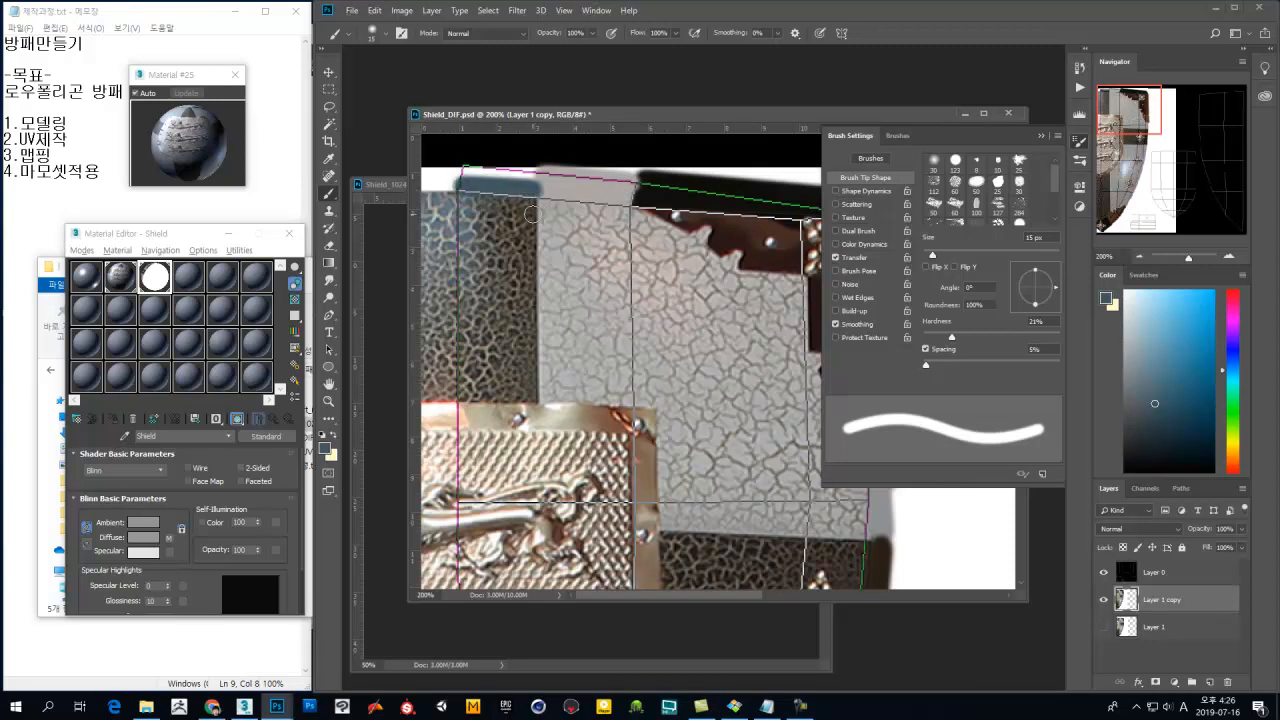
{"action": "left_click", "coordinate": [484, 221], "text": "alt"}
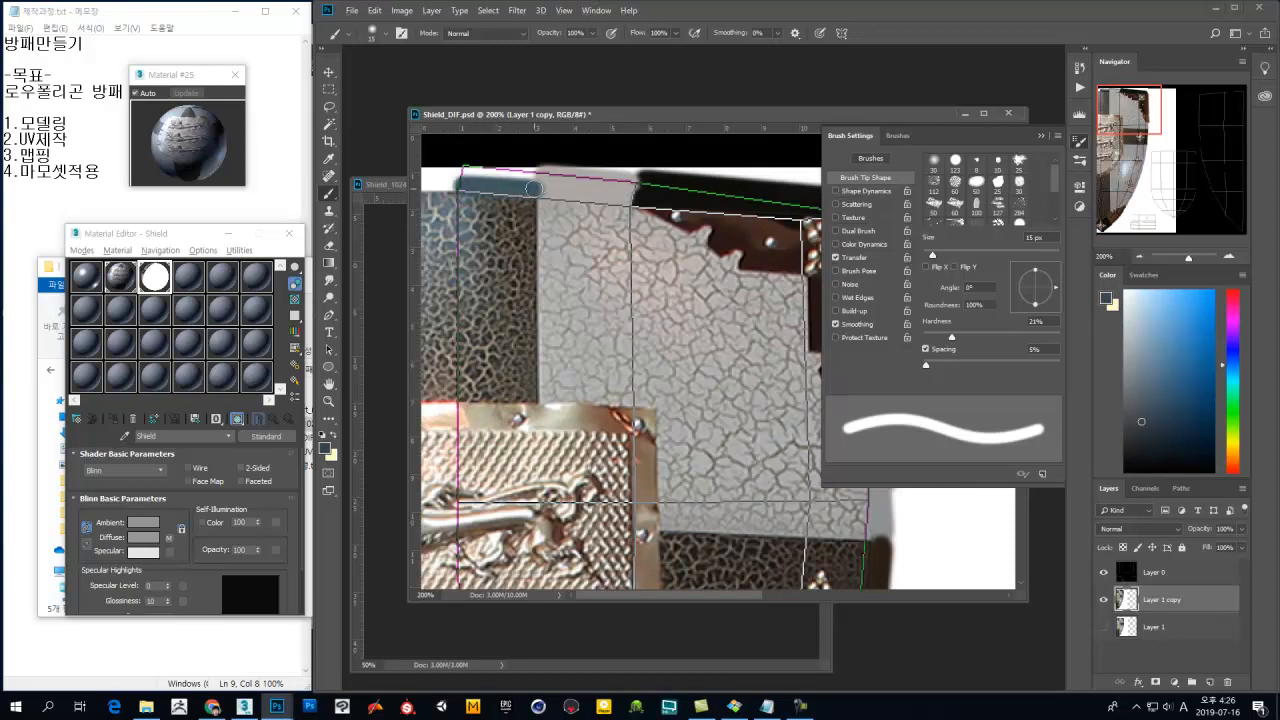
{"action": "mouse_move", "coordinate": [467, 185]}
{"action": "left_mouse_down"}
{"action": "mouse_move", "coordinate": [530, 174]}
{"action": "mouse_move", "coordinate": [455, 176]}
{"action": "left_mouse_up"}
Step: Duplicate Layer 1, move the copy's image toward the emblem UV shell and place the layer above Layer 1 copy
{"action": "scroll", "coordinate": [605, 212], "scroll_direction": "down", "scroll_amount": 4, "text": "alt"}
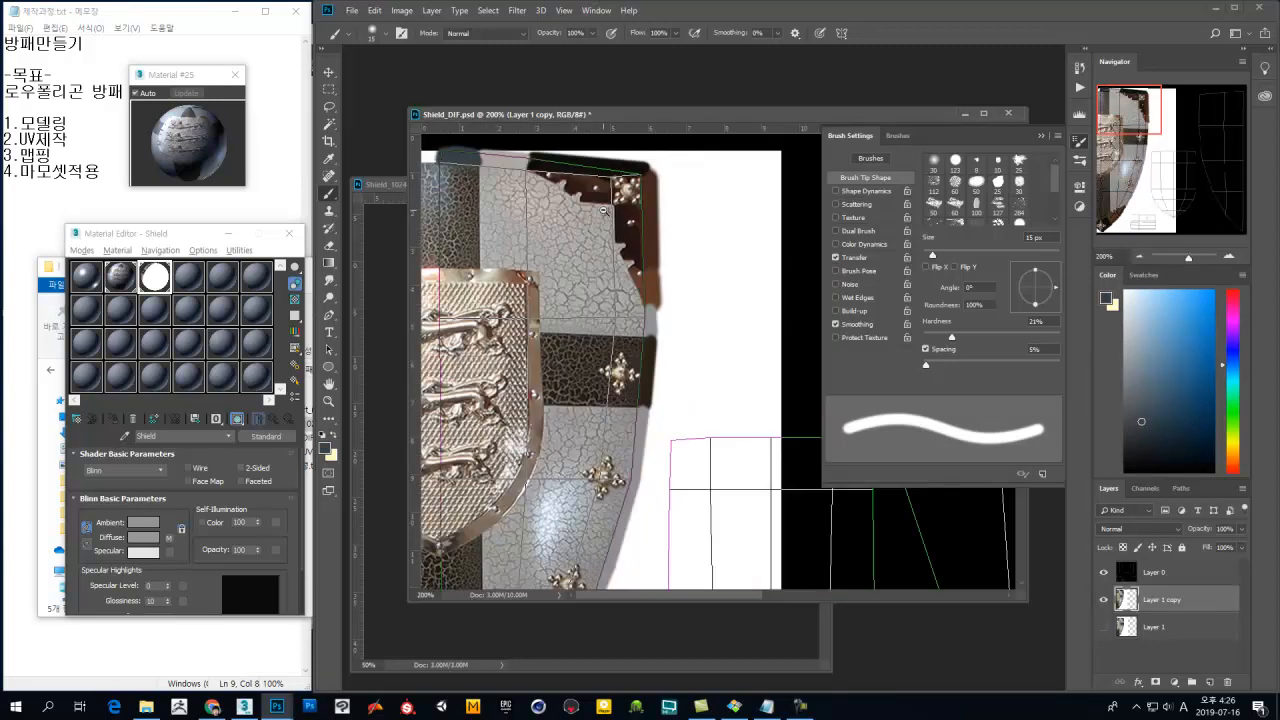
{"action": "scroll", "coordinate": [660, 405], "scroll_direction": "up", "scroll_amount": 3, "text": "alt"}
{"action": "scroll", "coordinate": [609, 301], "scroll_direction": "up", "scroll_amount": 5}
{"action": "left_click", "coordinate": [1139, 630]}
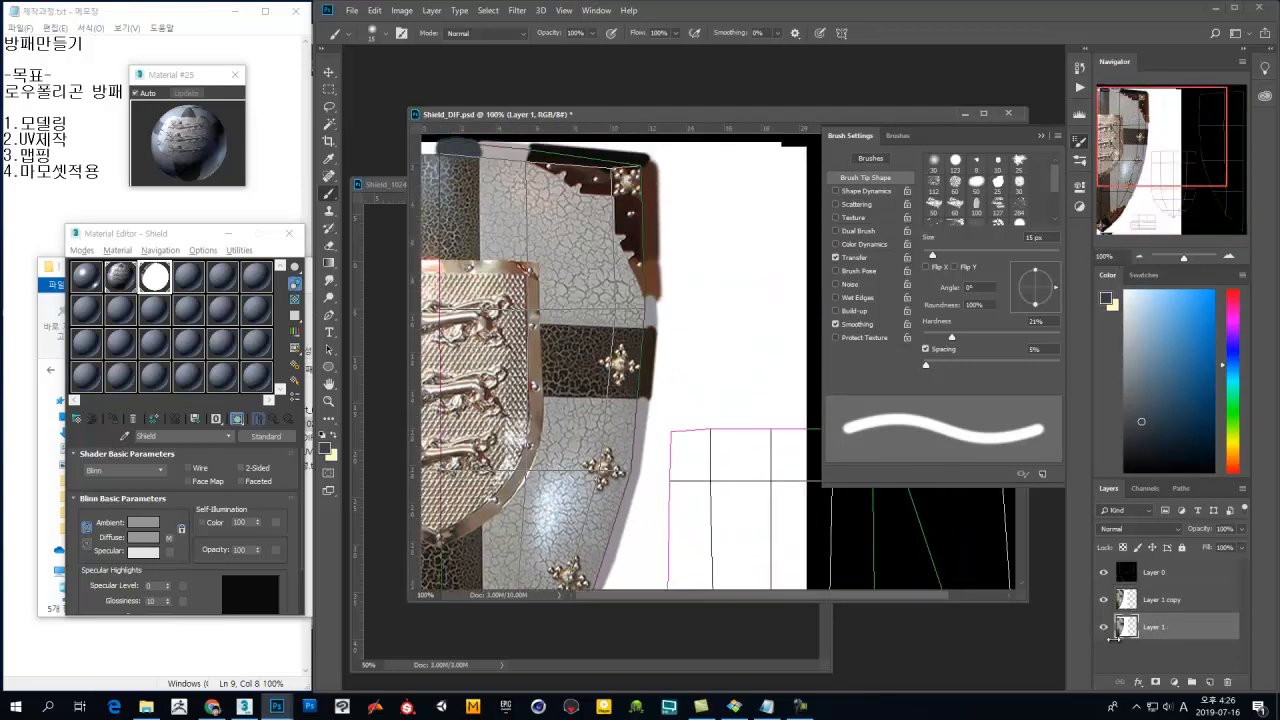
{"action": "scroll", "coordinate": [685, 390], "scroll_direction": "down", "scroll_amount": 2, "text": "alt"}
{"action": "key", "text": "ctrl+j"}
{"action": "key", "text": "v"}
{"action": "left_click_drag", "start_coordinate": [601, 437], "coordinate": [748, 460]}
{"action": "left_click_drag", "start_coordinate": [1160, 627], "coordinate": [1160, 599]}
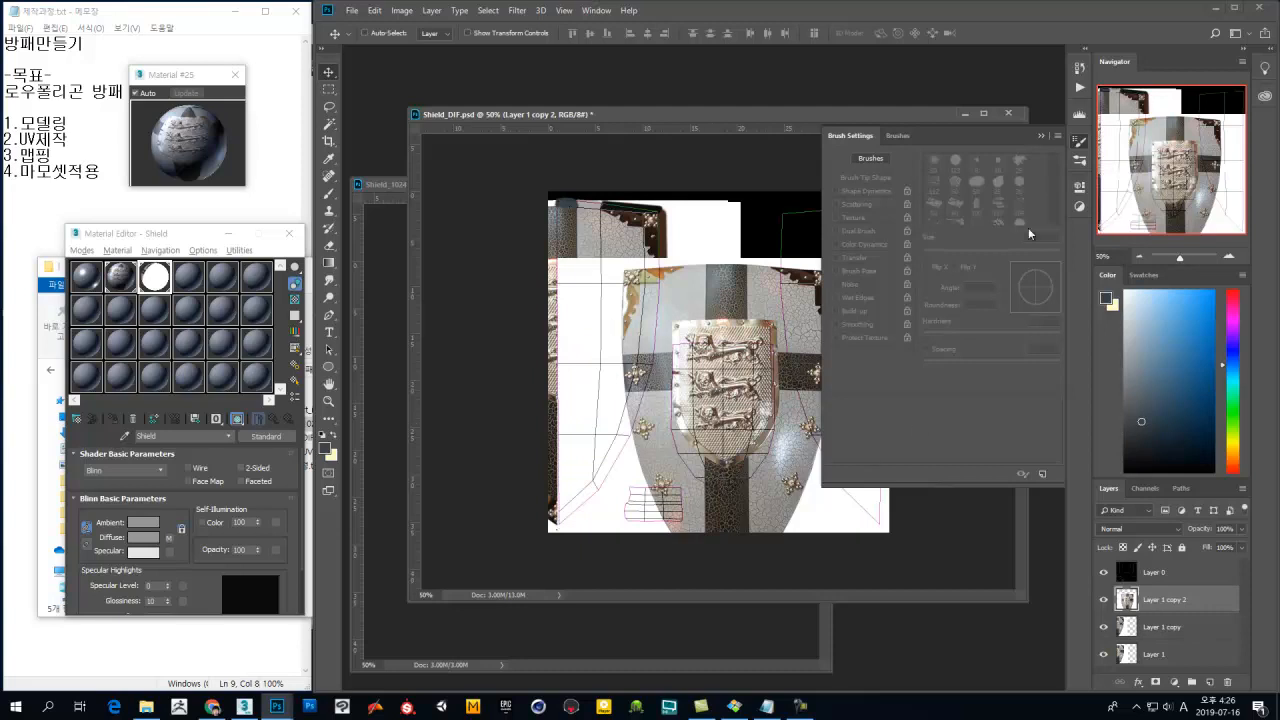
Step: Collapse the brush settings and align the emblem on Layer 1 copy 2 with the emblem UV shell
{"action": "left_click", "coordinate": [1042, 137]}
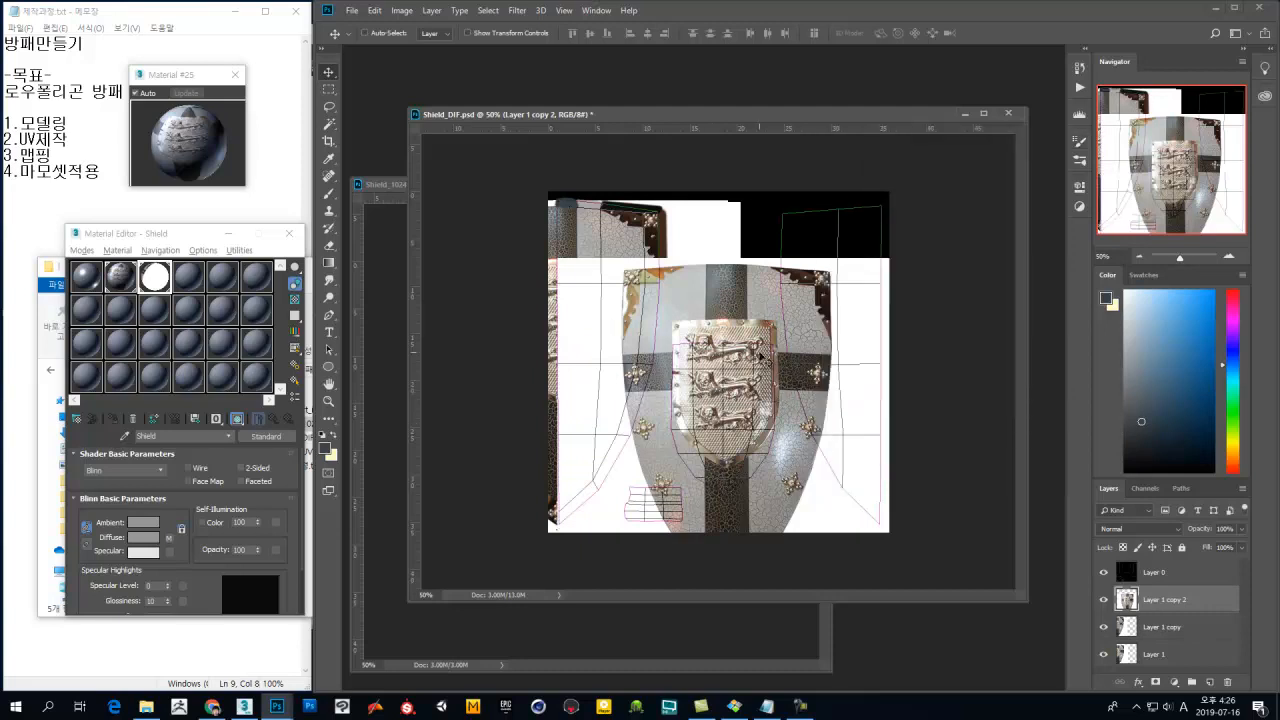
{"action": "left_click_drag", "start_coordinate": [760, 365], "coordinate": [764, 337]}
{"action": "key", "text": "ctrl+plus"}
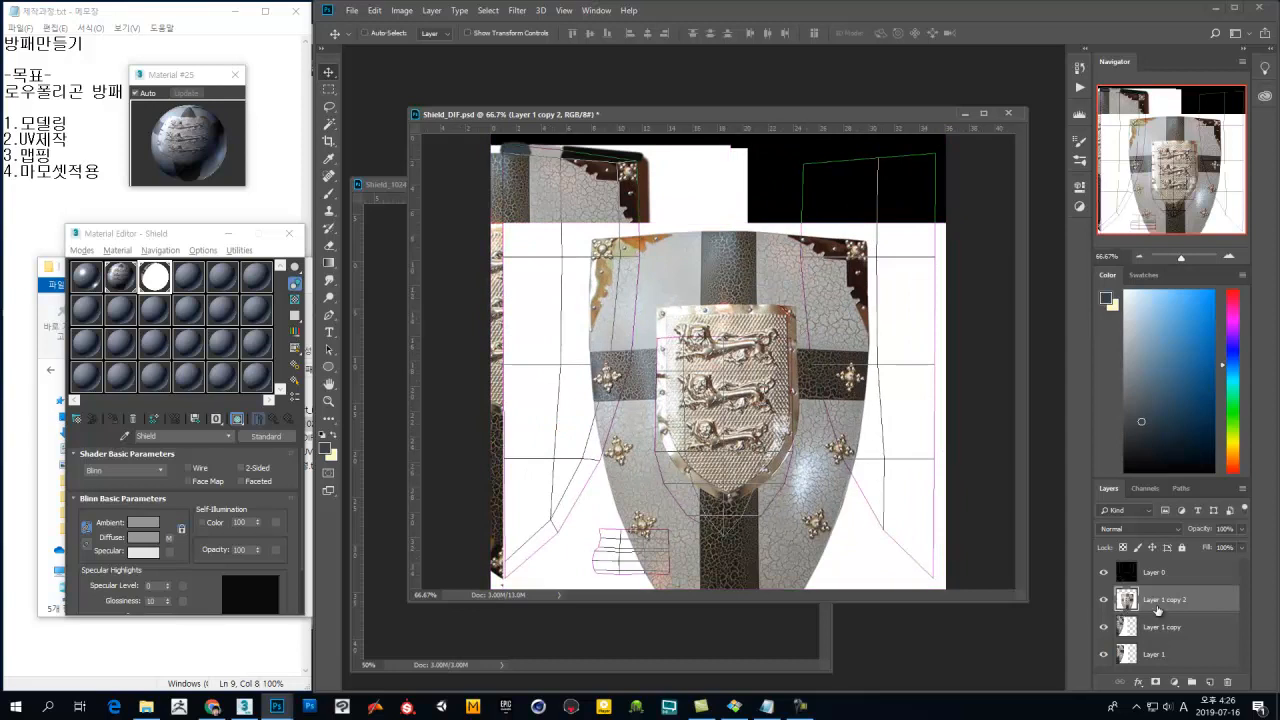
{"action": "left_click_drag", "start_coordinate": [759, 419], "coordinate": [767, 433]}
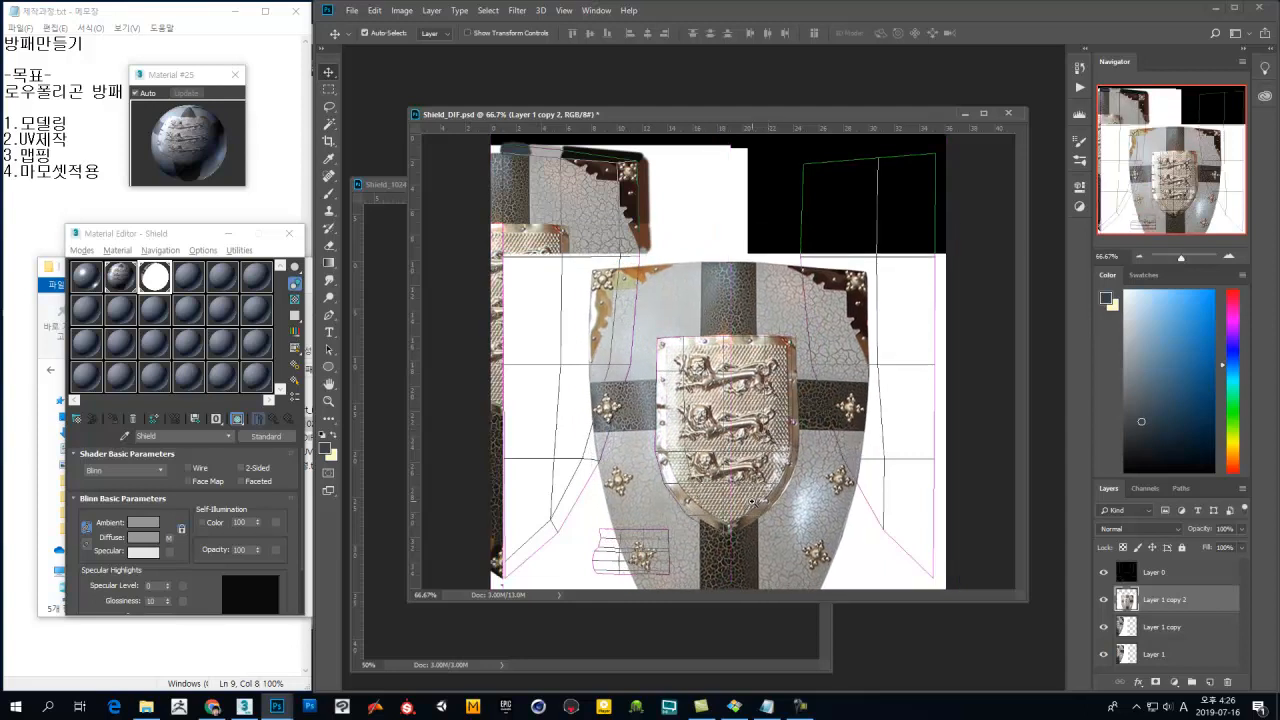
{"action": "scroll", "coordinate": [751, 501], "scroll_direction": "up", "scroll_amount": 1, "text": "alt"}
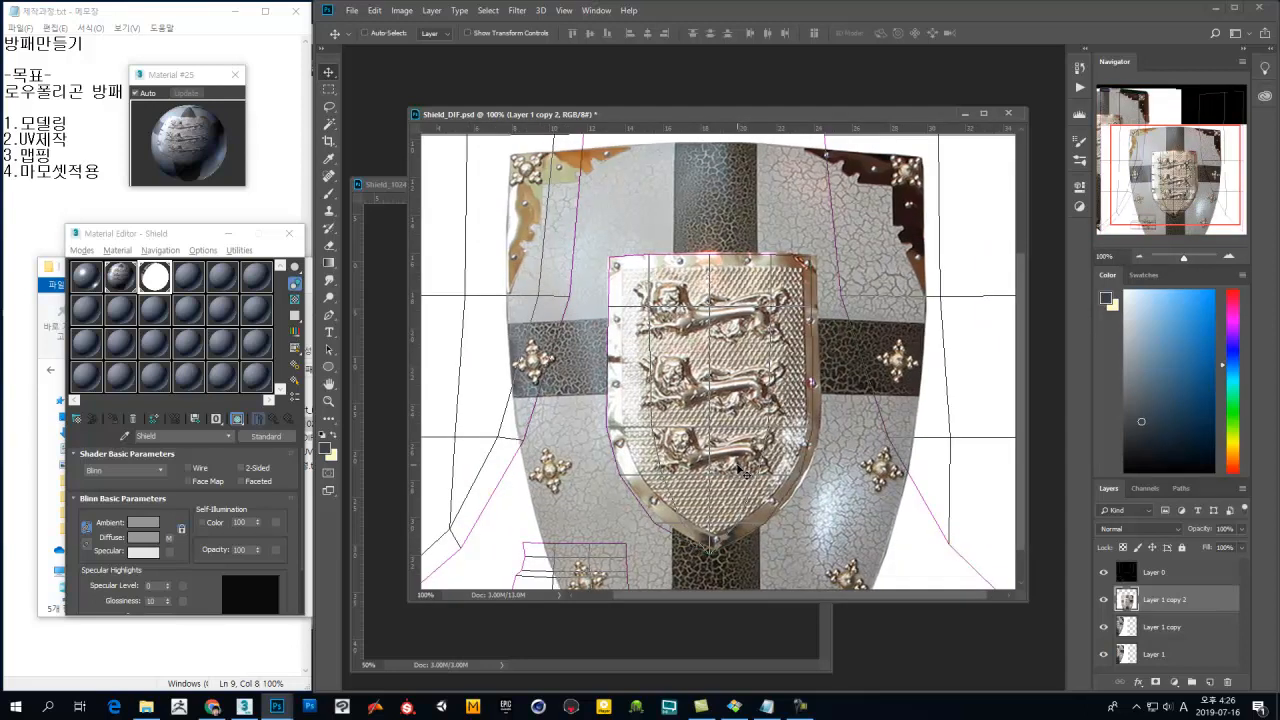
{"action": "key", "text": "Down"}
Step: Free-transform Layer 1 copy 2 to 97.46% width and 100.88% height at X 525 px, Y 785.5 px
{"action": "key", "text": "ctrl+t"}
{"action": "key", "text": "ctrl+minus"}
{"action": "key", "text": "ctrl+minus"}
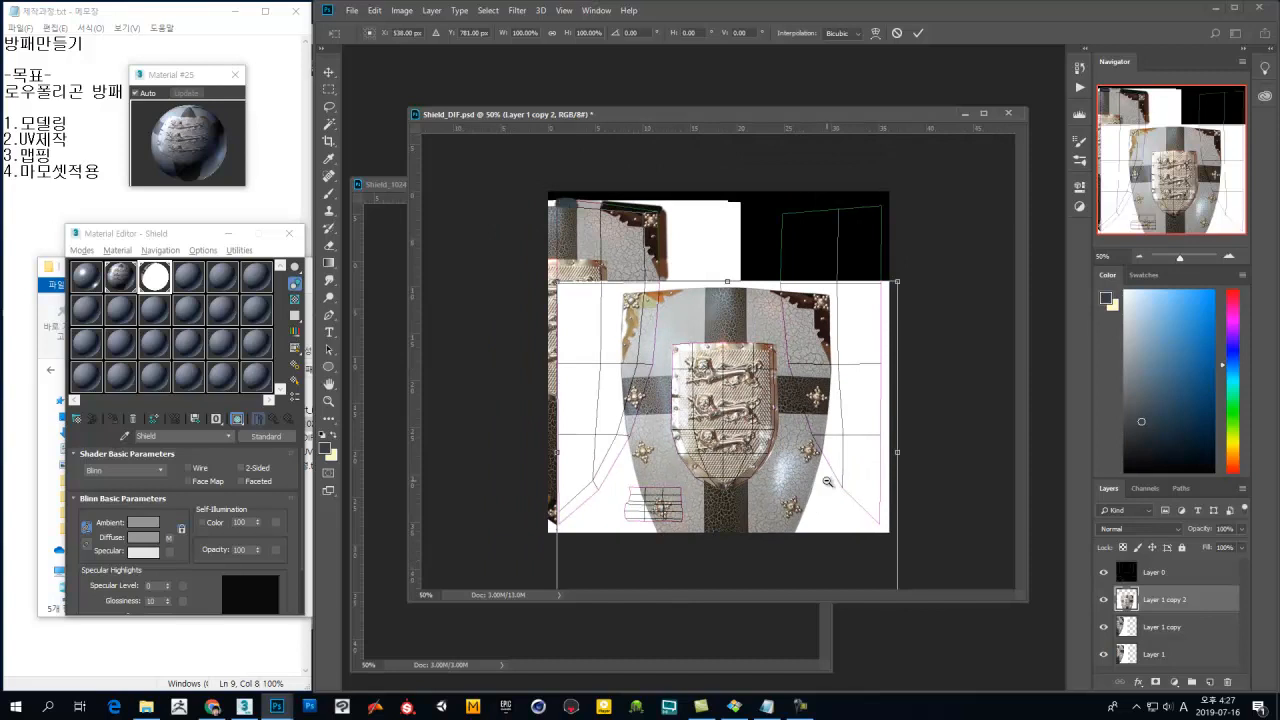
{"action": "key", "text": "ctrl+minus"}
{"action": "left_click_drag", "start_coordinate": [838, 534], "coordinate": [835, 537]}
{"action": "key", "text": "ctrl+plus"}
{"action": "key", "text": "ctrl+plus"}
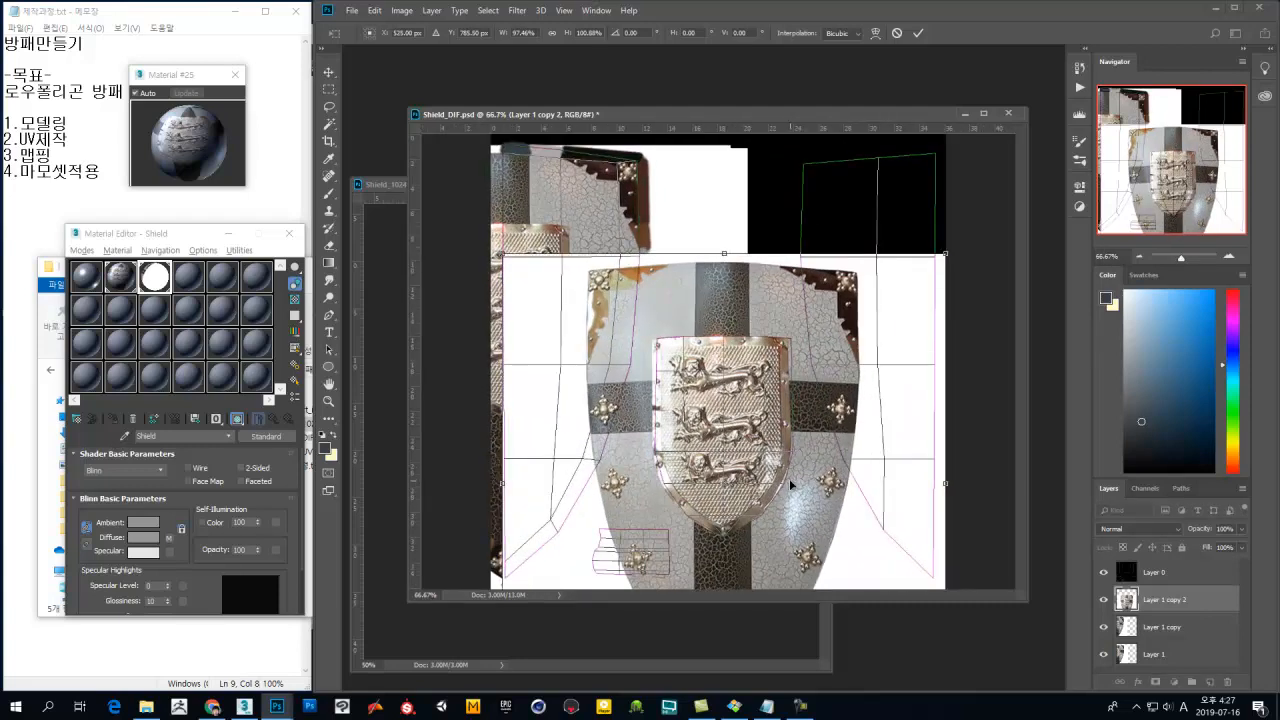
Step: Nudge Layer 1 copy 2 to X 531 px, apply the transform and activate the Brush tool at 100% view
{"action": "key", "text": "Right"}
{"action": "key", "text": "Right"}
{"action": "key", "text": "Right"}
{"action": "key", "text": "Right"}
{"action": "key", "text": "Right"}
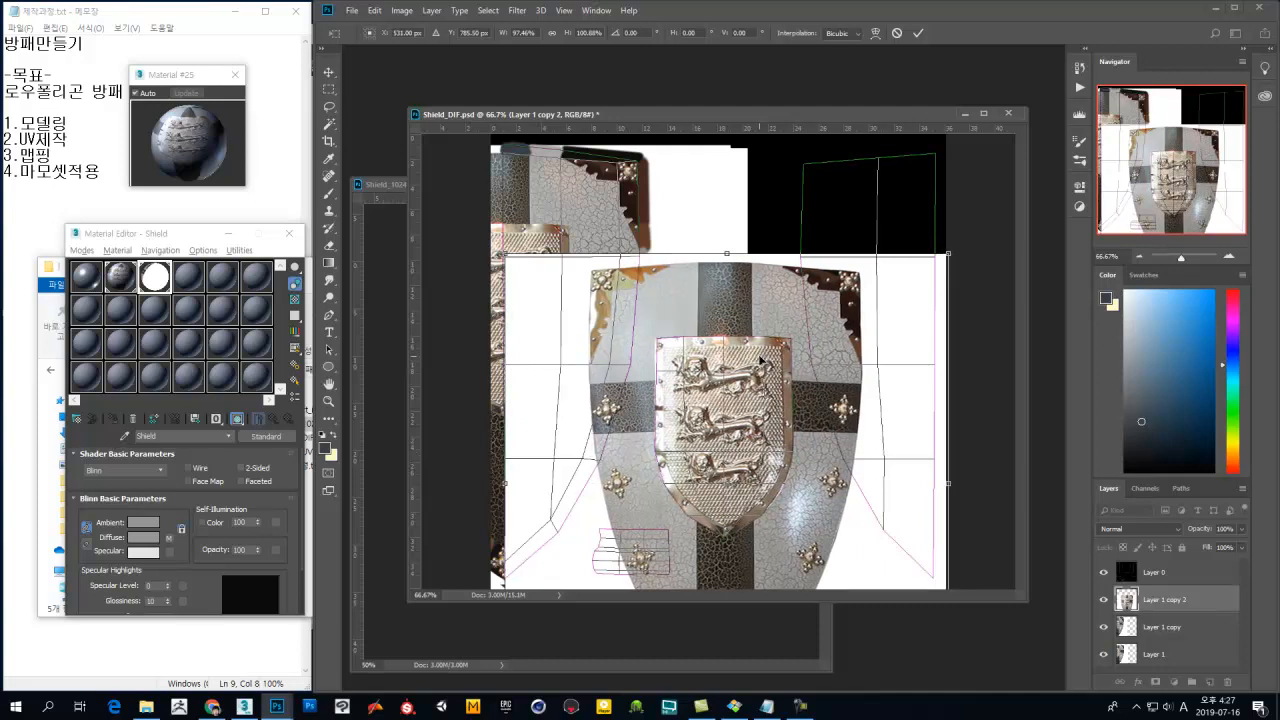
{"action": "key", "text": "Return"}
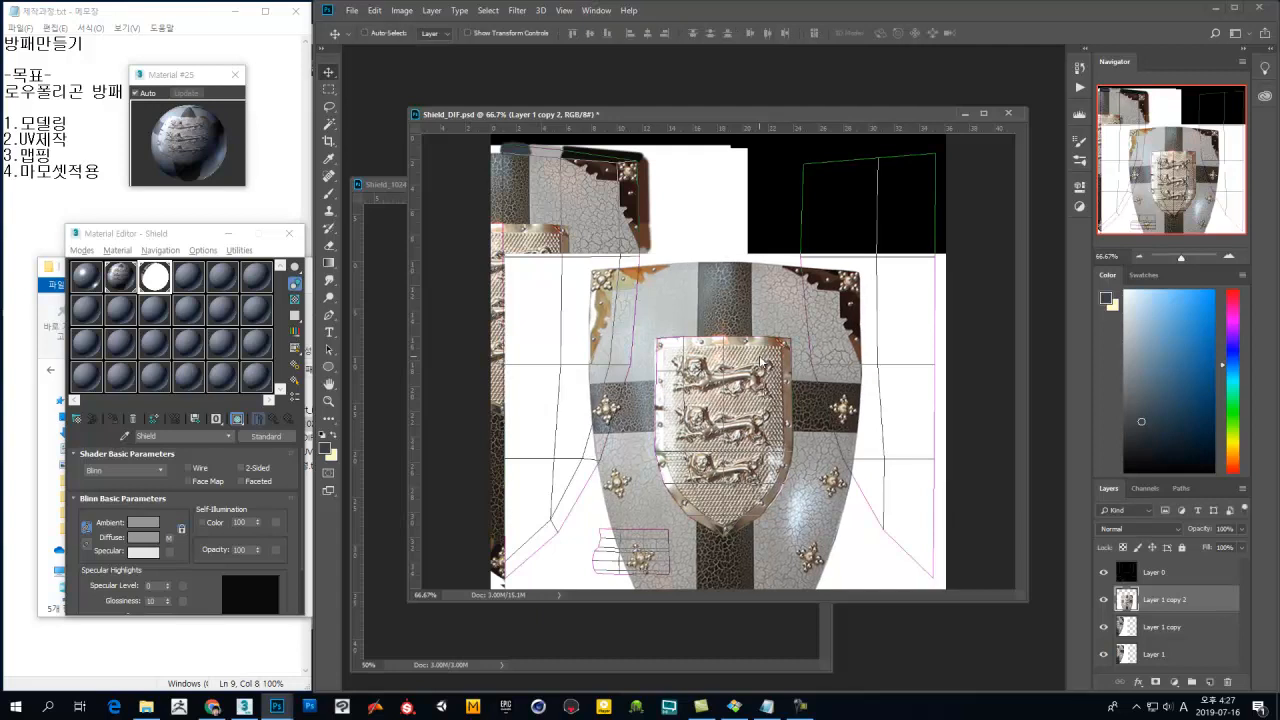
{"action": "key", "text": "ctrl+1"}
{"action": "key", "text": "b"}
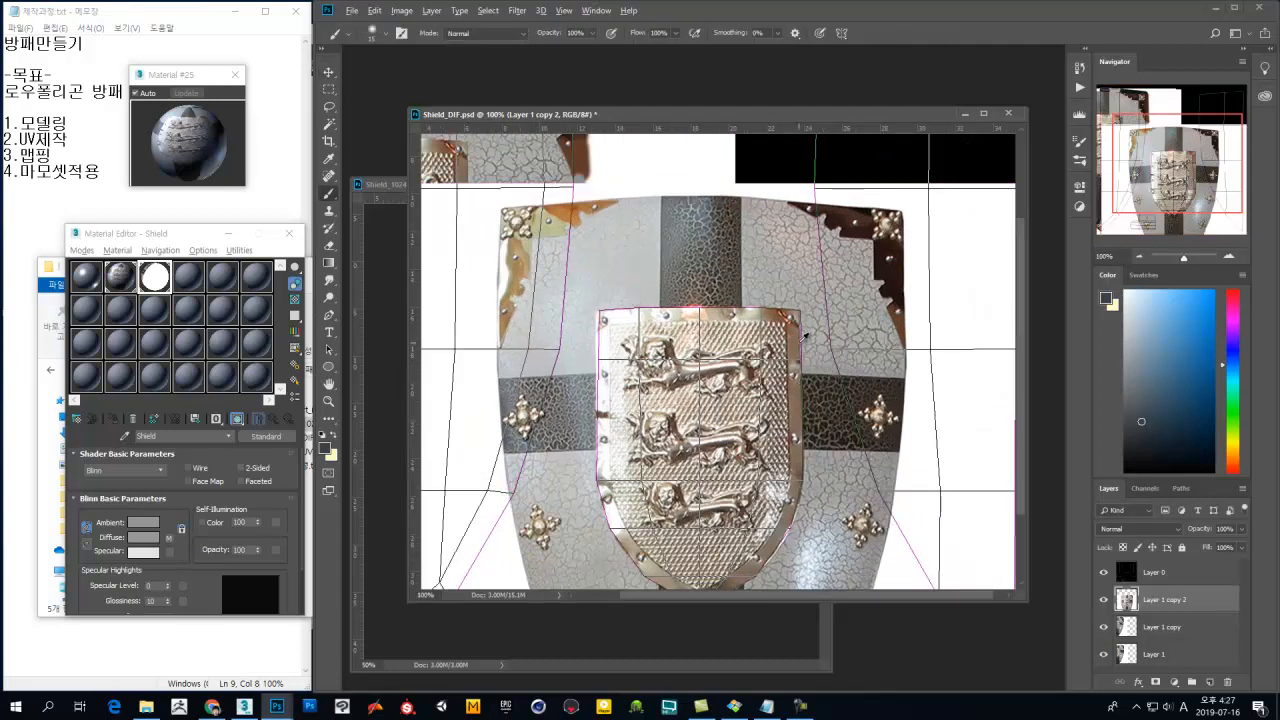
Step: Sample a dark brown, shrink the brush and paint a straight outline down the right side of the central emblem's frame
{"action": "left_click", "coordinate": [802, 332], "text": "alt"}
{"action": "key", "text": "ctrl+z"}
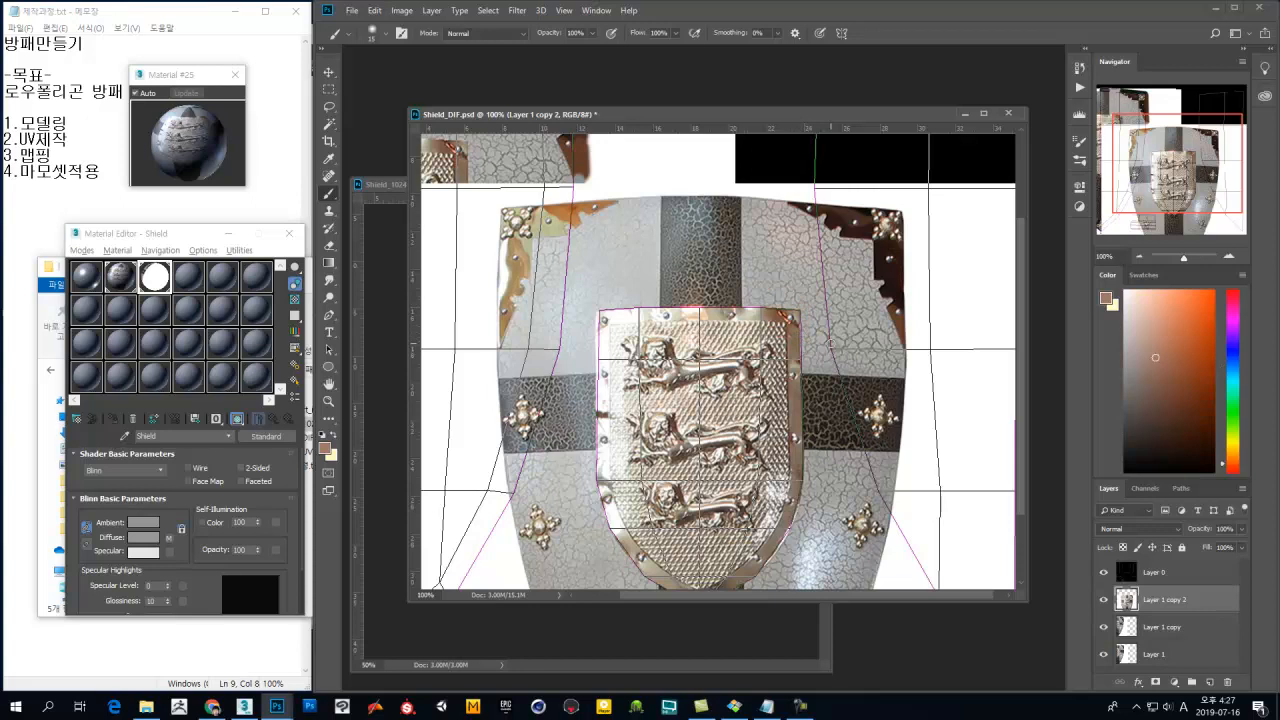
{"action": "scroll", "coordinate": [797, 370], "scroll_direction": "up", "scroll_amount": 2, "text": "alt"}
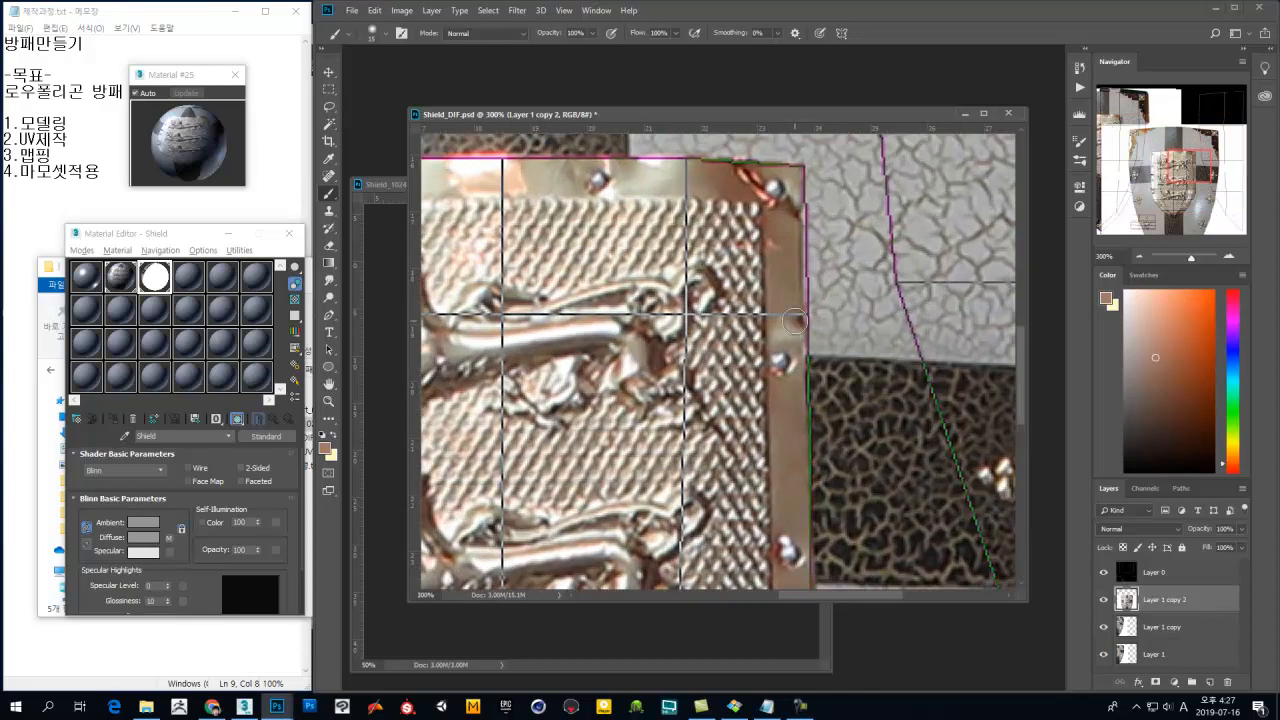
{"action": "scroll", "coordinate": [805, 315], "scroll_direction": "up", "scroll_amount": 1}
{"action": "right_click_drag", "start_coordinate": [815, 220], "coordinate": [815, 218], "text": "alt"}
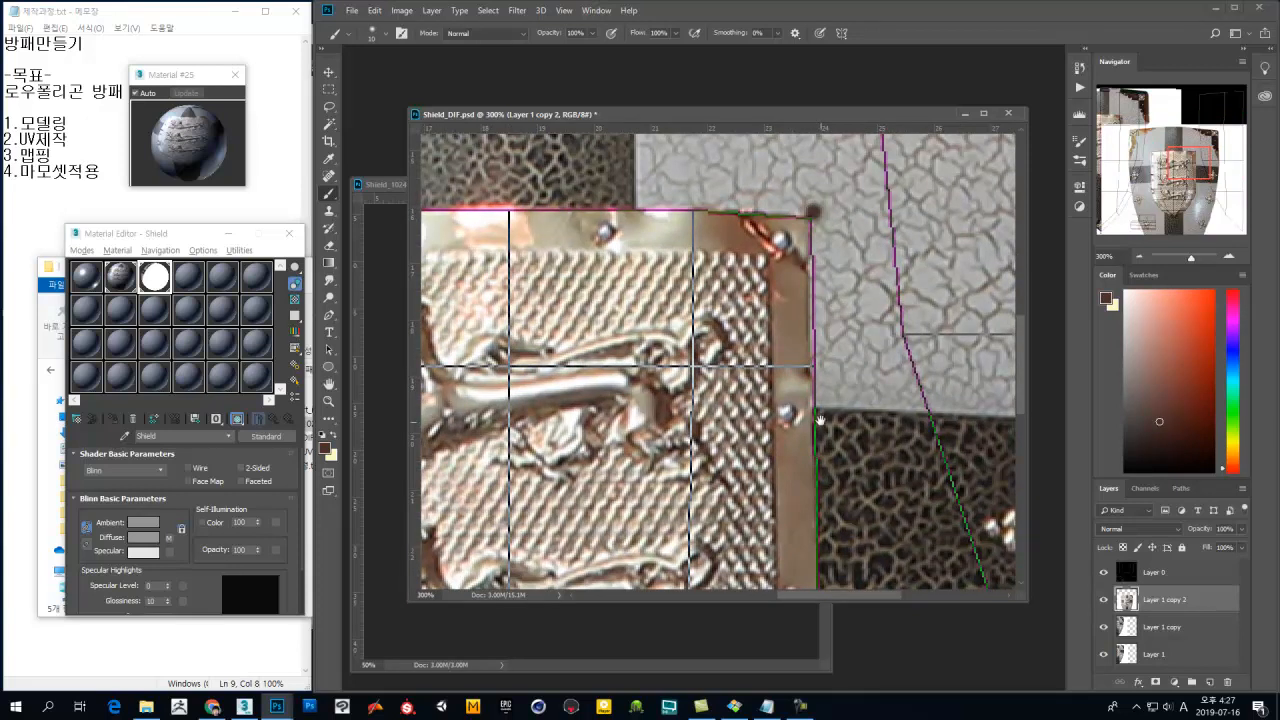
{"action": "scroll", "coordinate": [818, 240], "scroll_direction": "down", "scroll_amount": 2}
{"action": "scroll", "coordinate": [830, 290], "scroll_direction": "down", "scroll_amount": 2}
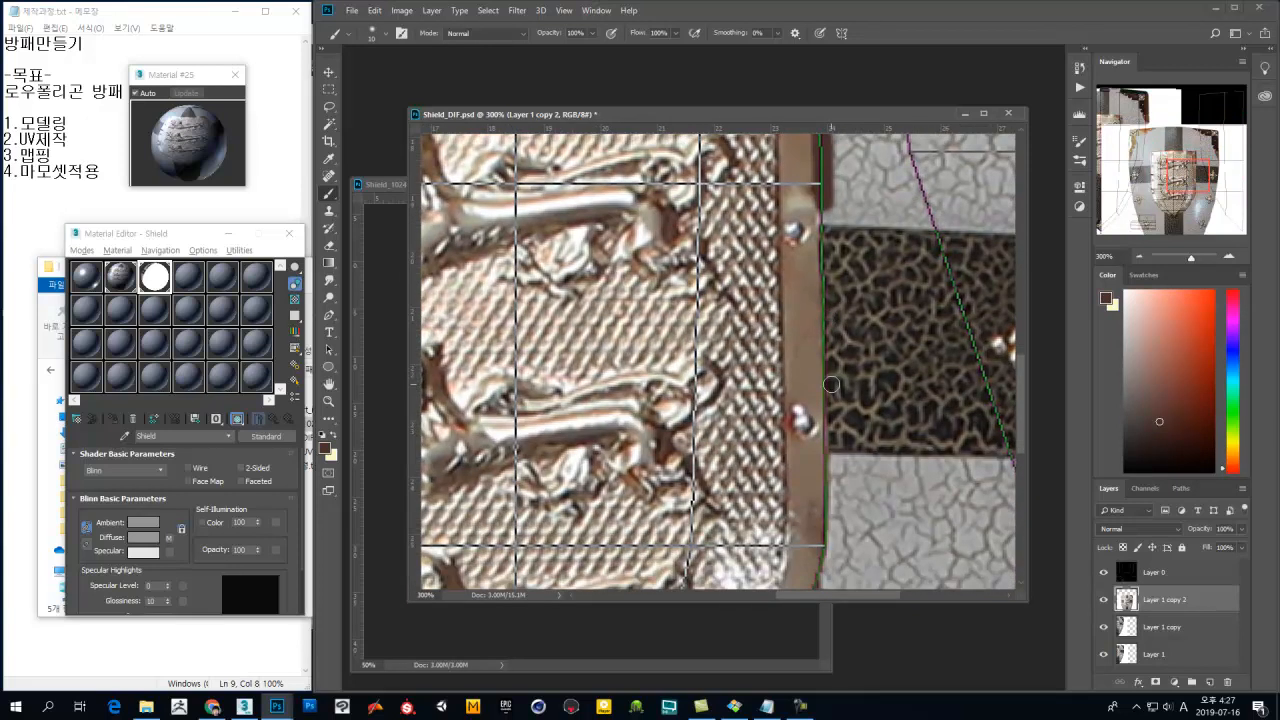
{"action": "scroll", "coordinate": [835, 307], "scroll_direction": "down", "scroll_amount": 3}
{"action": "scroll", "coordinate": [835, 307], "scroll_direction": "down", "scroll_amount": 3}
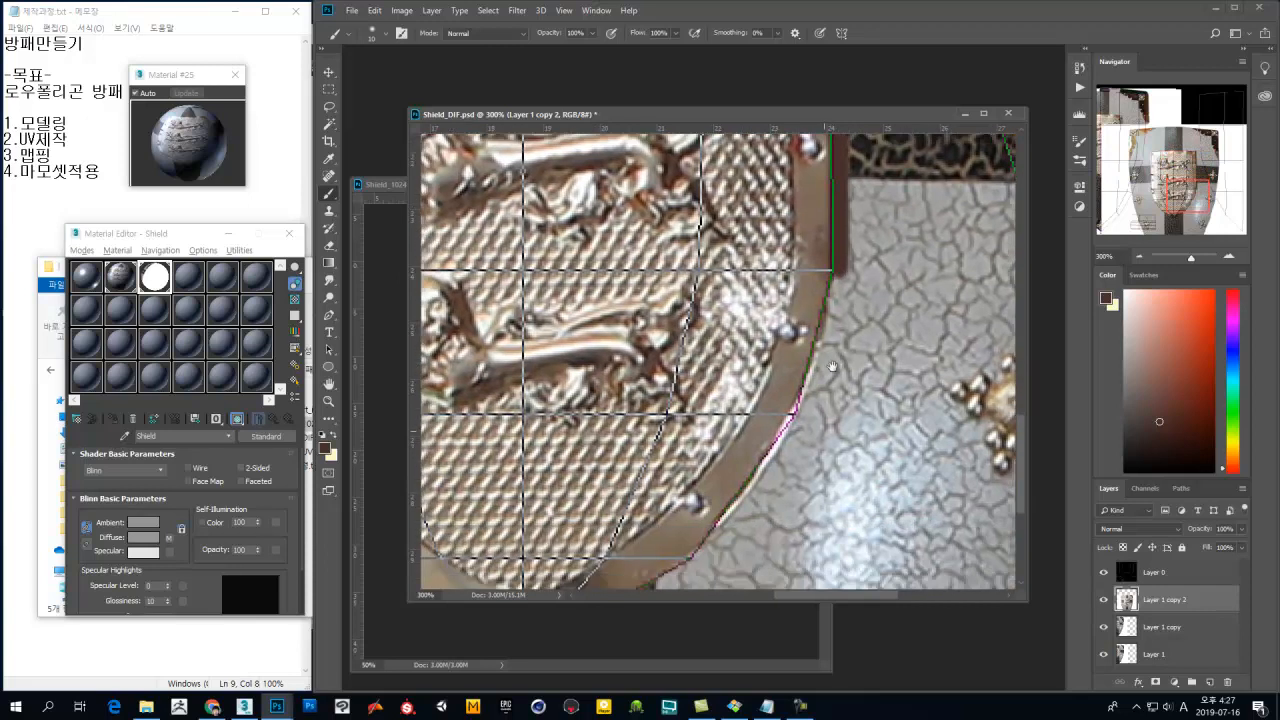
Step: Continue the dark brown outline along the emblem's lower-right curve, around the bottom tip and up to its lower-left corner
{"action": "left_click", "coordinate": [819, 343], "text": "shift"}
{"action": "left_click", "coordinate": [803, 318], "text": "alt"}
{"action": "left_click_drag", "start_coordinate": [808, 328], "coordinate": [800, 345]}
{"action": "left_click", "coordinate": [819, 338], "text": "alt"}
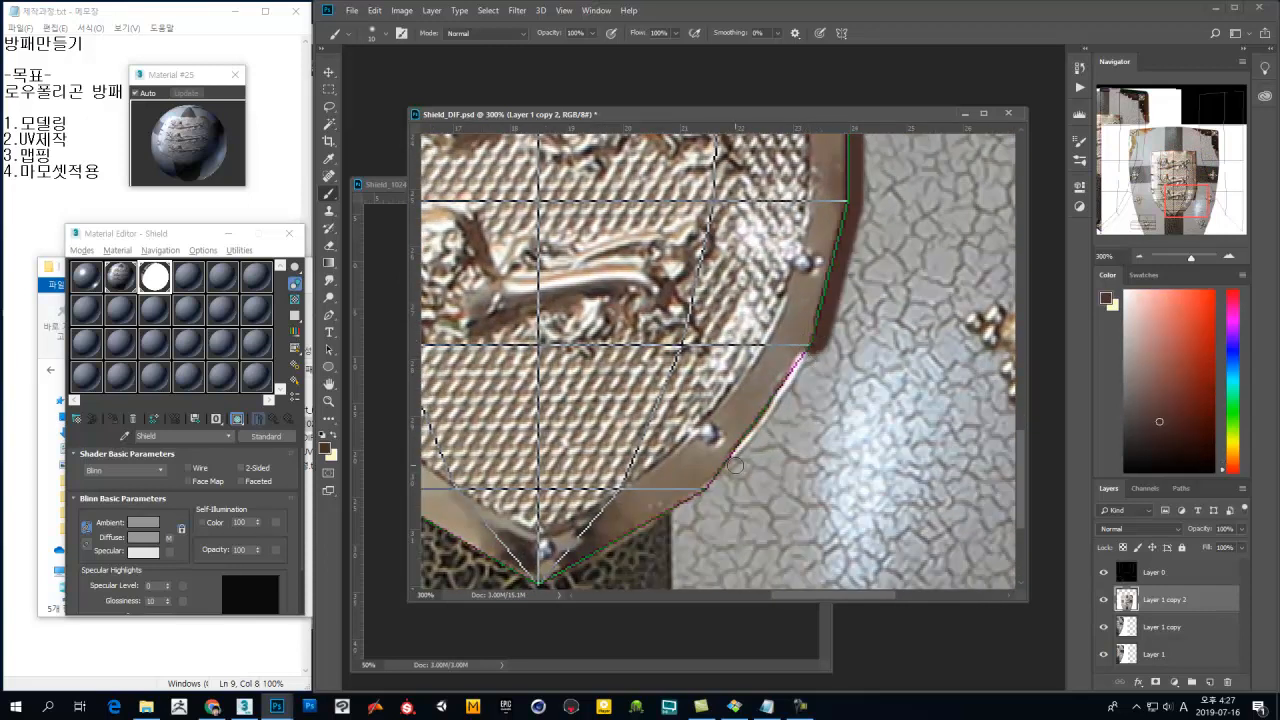
{"action": "left_click", "coordinate": [713, 487], "text": "shift"}
{"action": "left_click_drag", "start_coordinate": [771, 458], "coordinate": [825, 383]}
{"action": "left_click", "coordinate": [596, 508], "text": "shift"}
{"action": "mouse_move", "coordinate": [596, 512]}
{"action": "left_mouse_down"}
{"action": "mouse_move", "coordinate": [686, 468]}
{"action": "mouse_move", "coordinate": [721, 497]}
{"action": "left_mouse_up"}
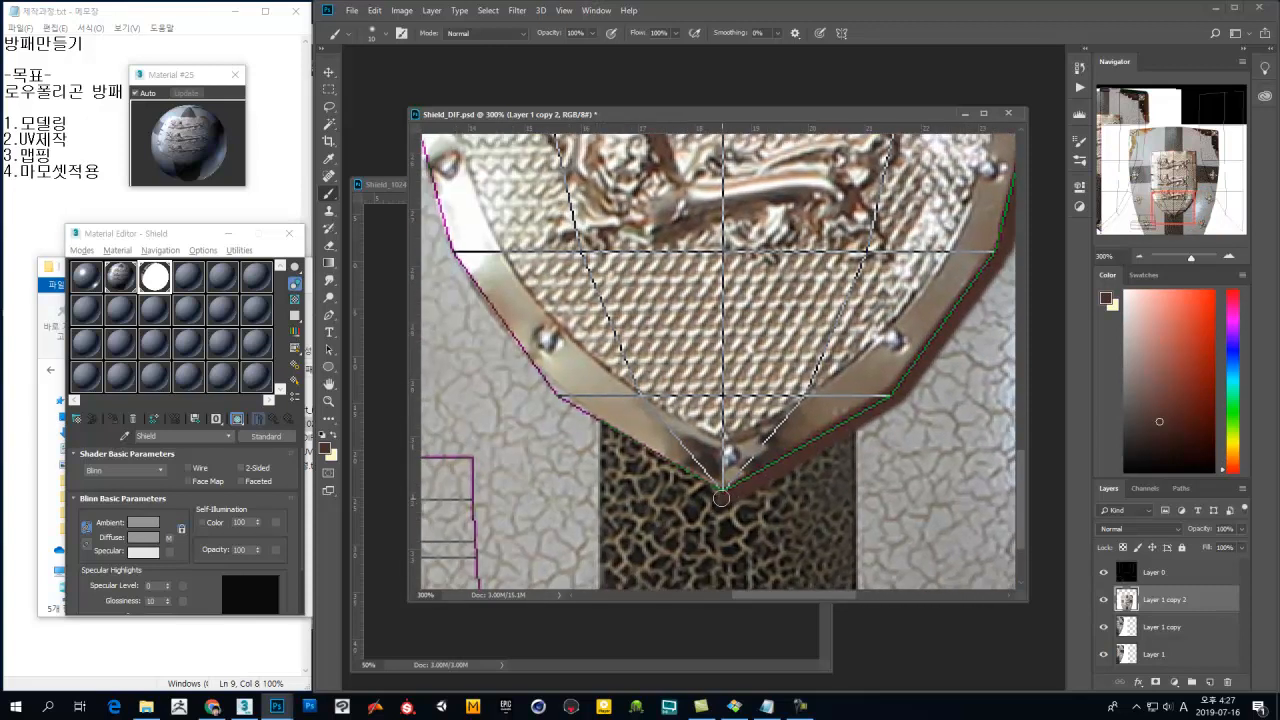
{"action": "left_click", "coordinate": [558, 401], "text": "shift"}
{"action": "left_click_drag", "start_coordinate": [558, 401], "coordinate": [578, 434]}
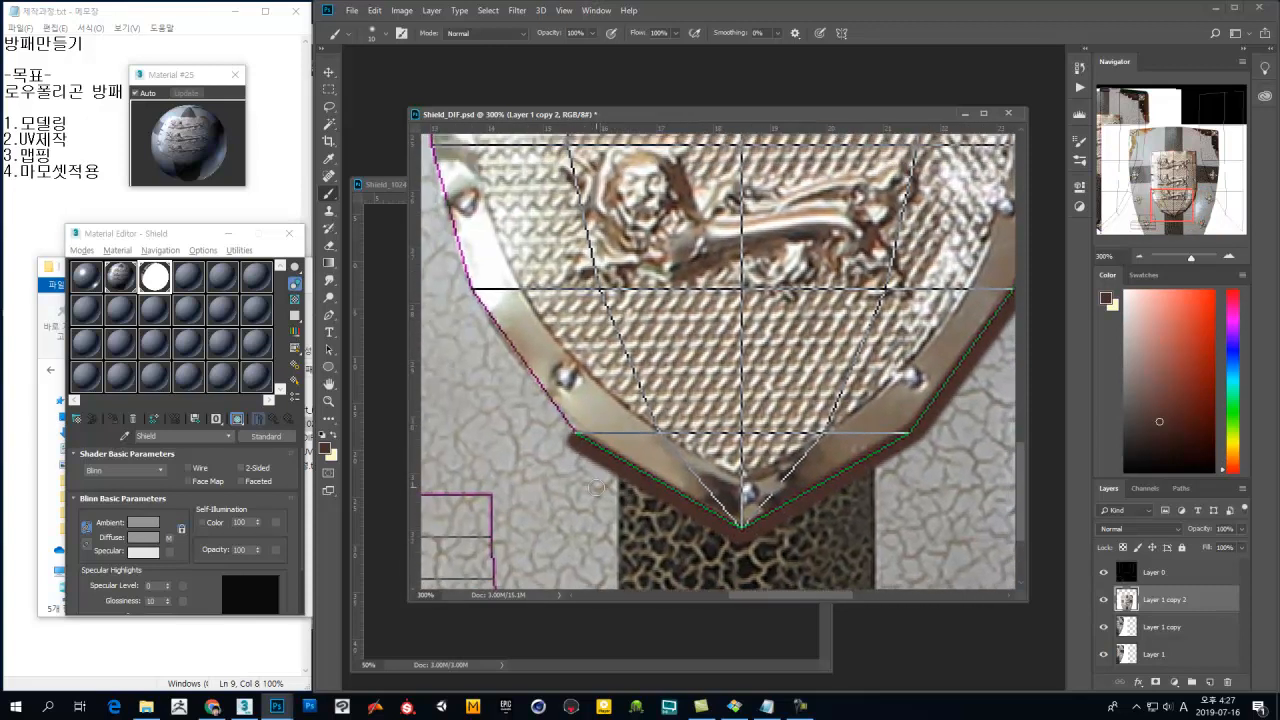
Step: Set the Smudge tool's strength to 50% for touching up the emblem's lower-left metal frame
{"action": "left_click", "coordinate": [602, 418], "text": "alt"}
{"action": "left_click", "coordinate": [625, 449], "text": "alt"}
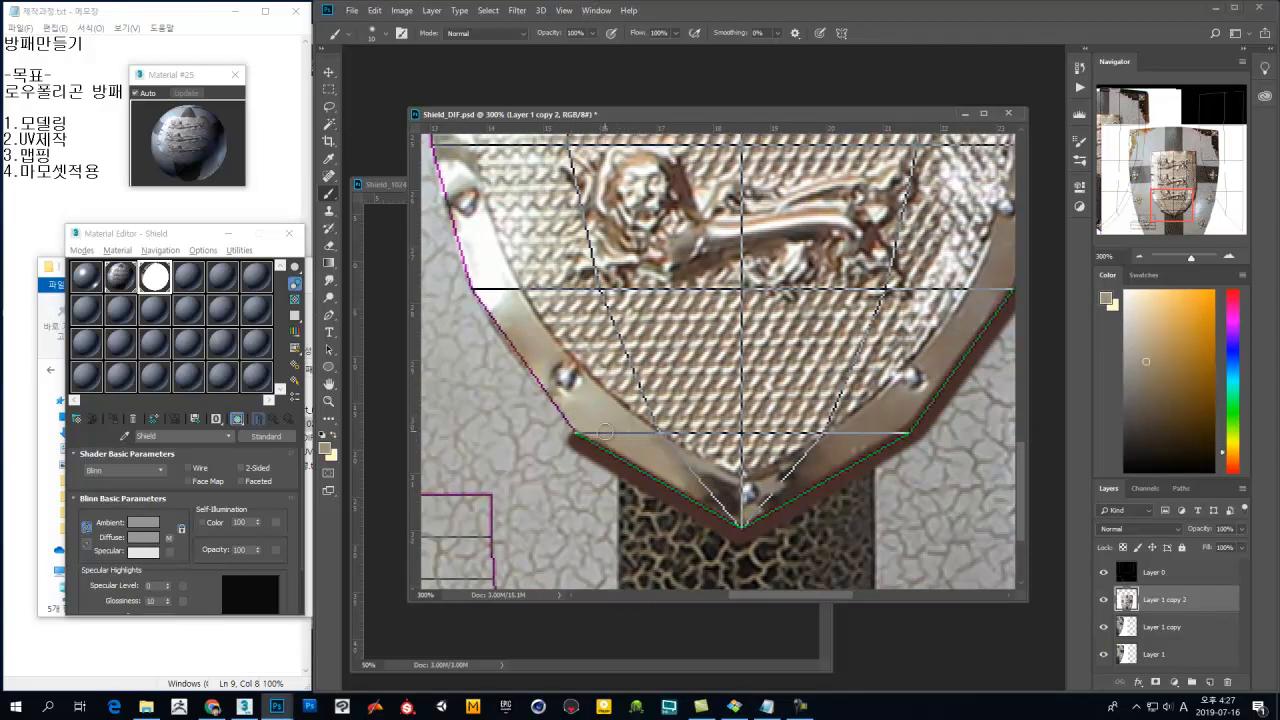
{"action": "key", "text": "r"}
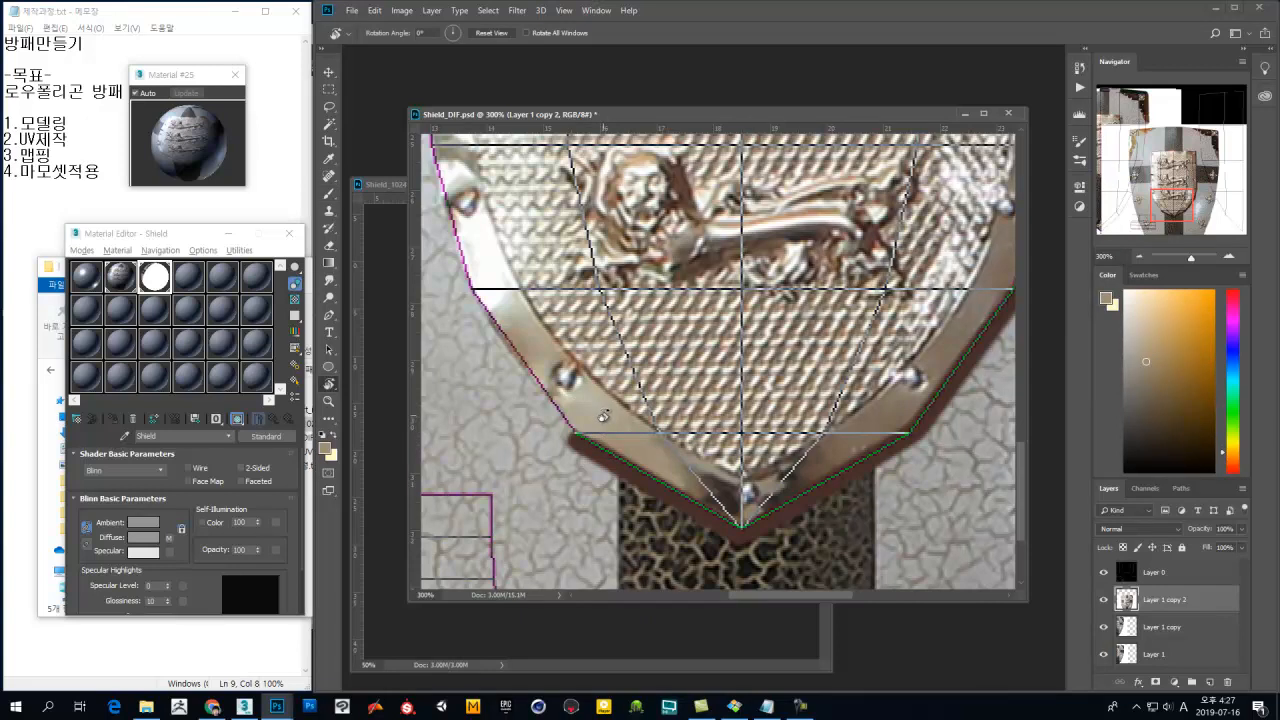
{"action": "left_click", "coordinate": [328, 280]}
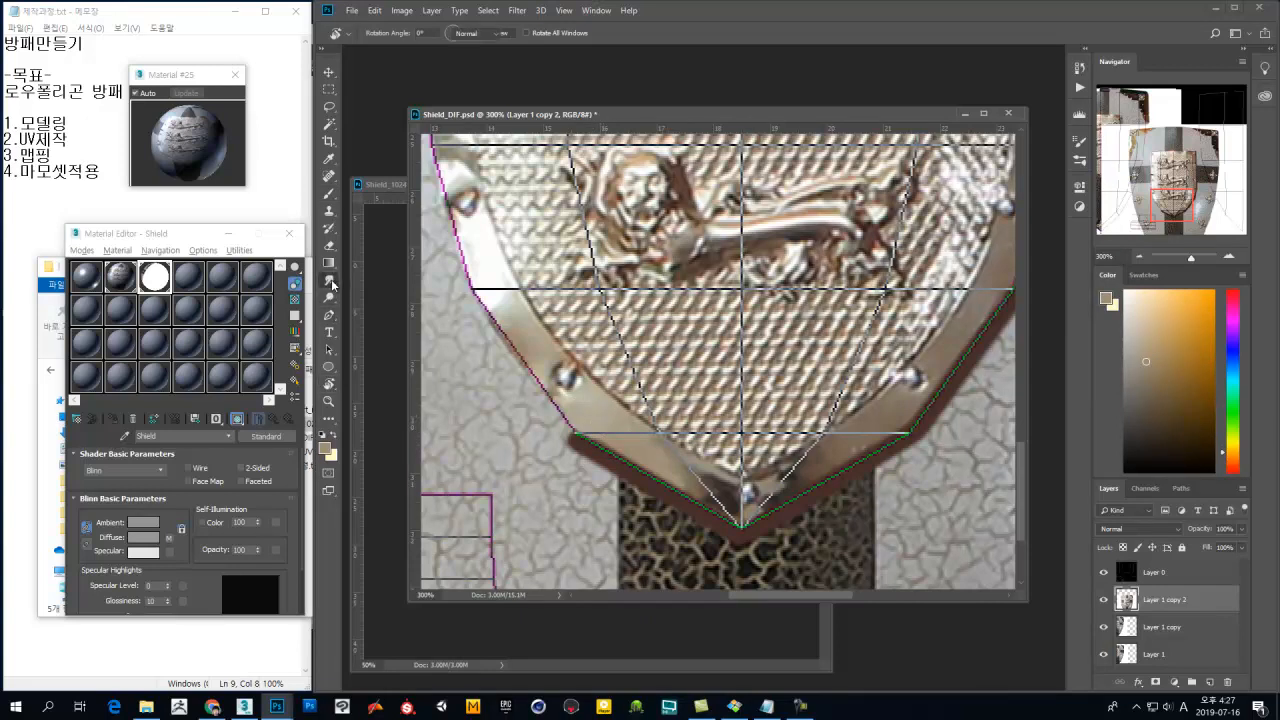
{"action": "right_click_drag", "start_coordinate": [597, 417], "coordinate": [582, 416], "text": "alt"}
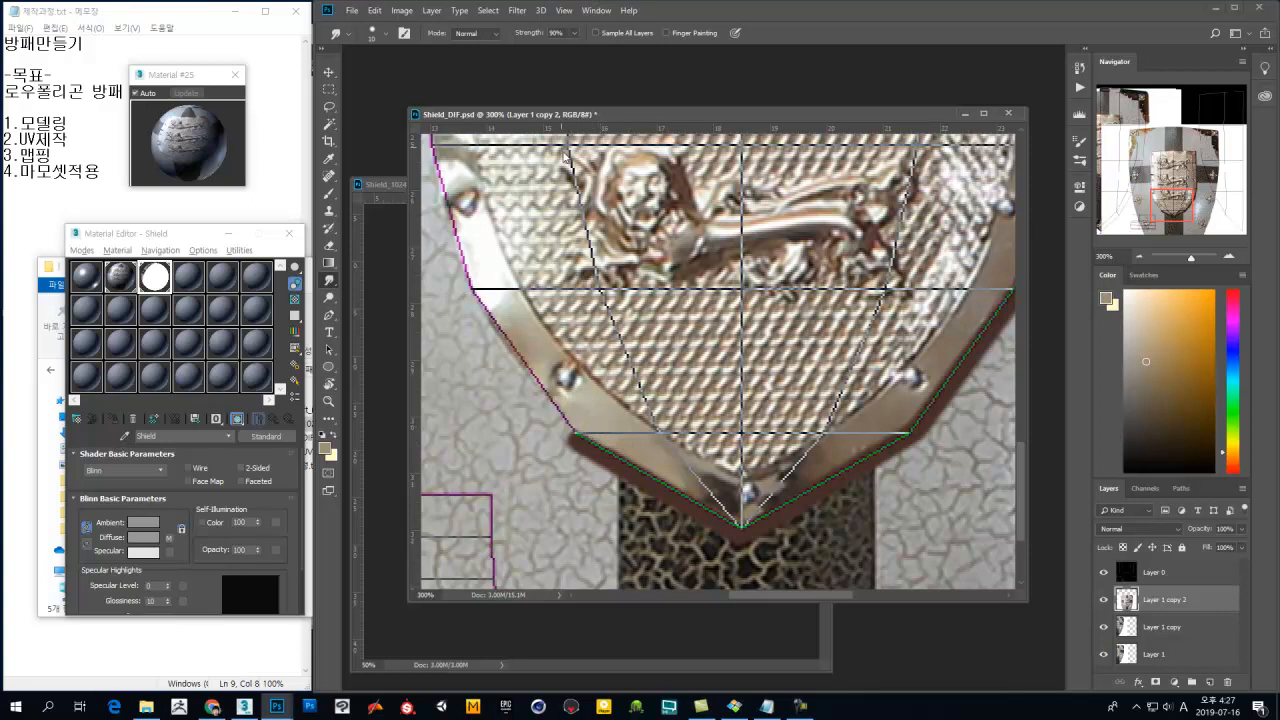
{"action": "left_click", "coordinate": [575, 33]}
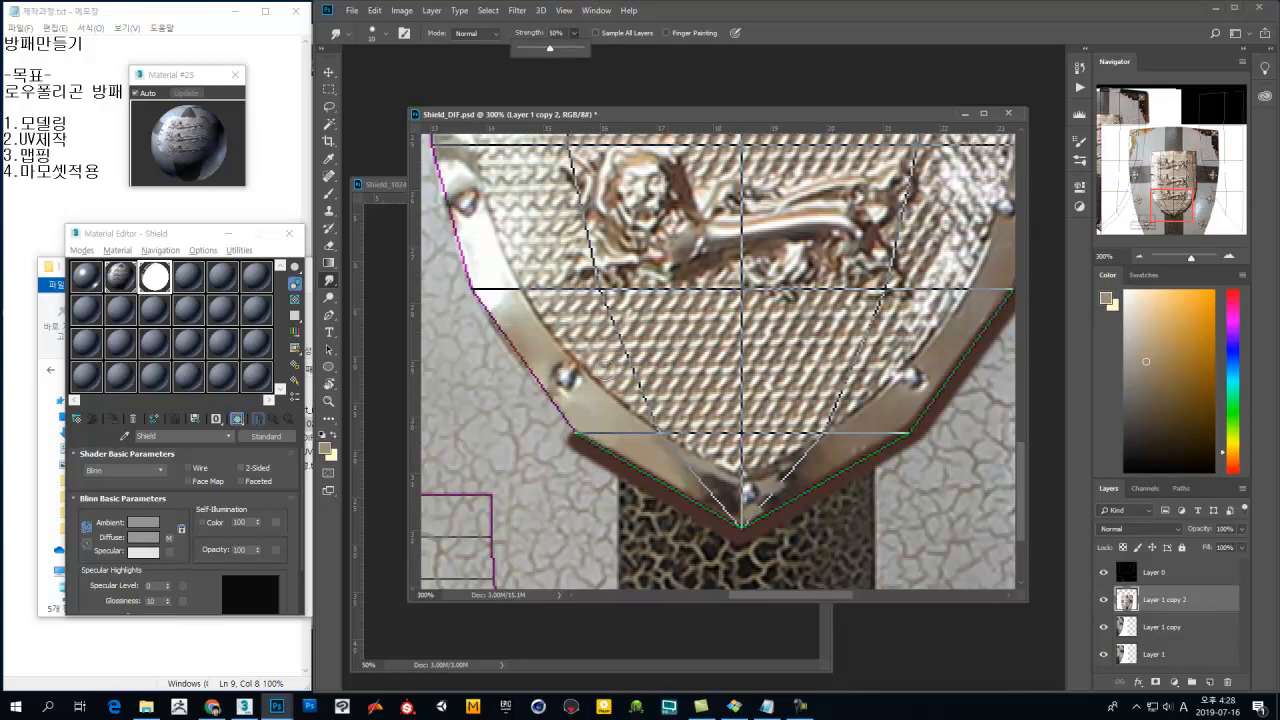
{"action": "left_click", "coordinate": [631, 441]}
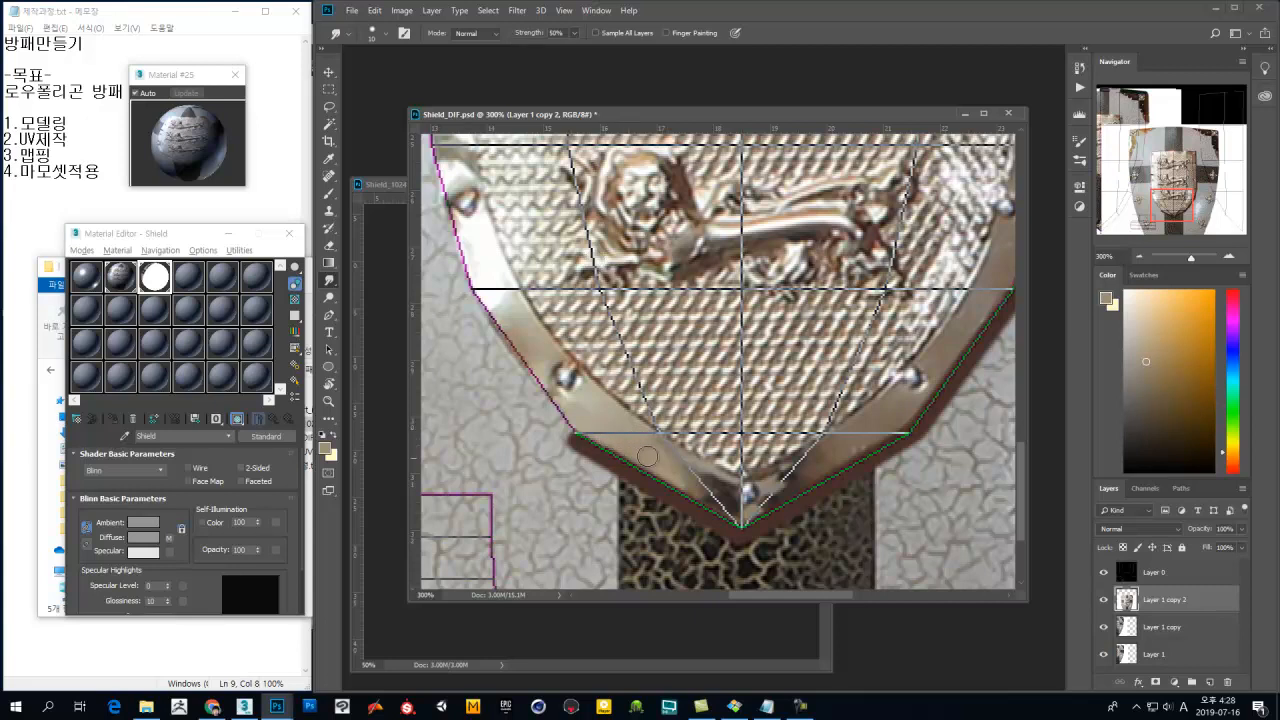
Step: Resample the dark brown outline color and brush straight segments up the emblem's left side from the lower-left corner to the upper-left corner
{"action": "scroll", "coordinate": [620, 437], "scroll_direction": "down", "scroll_amount": 2, "text": "alt"}
{"action": "key", "text": "b"}
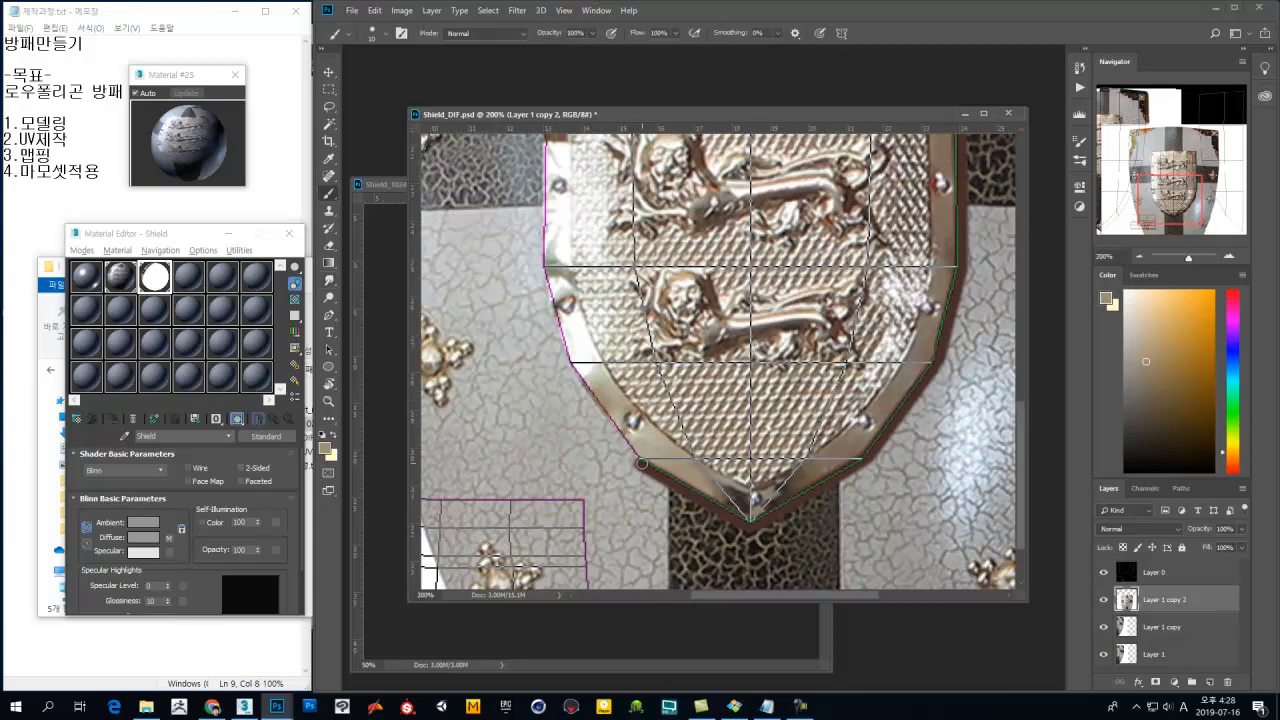
{"action": "left_click", "coordinate": [642, 464], "text": "alt"}
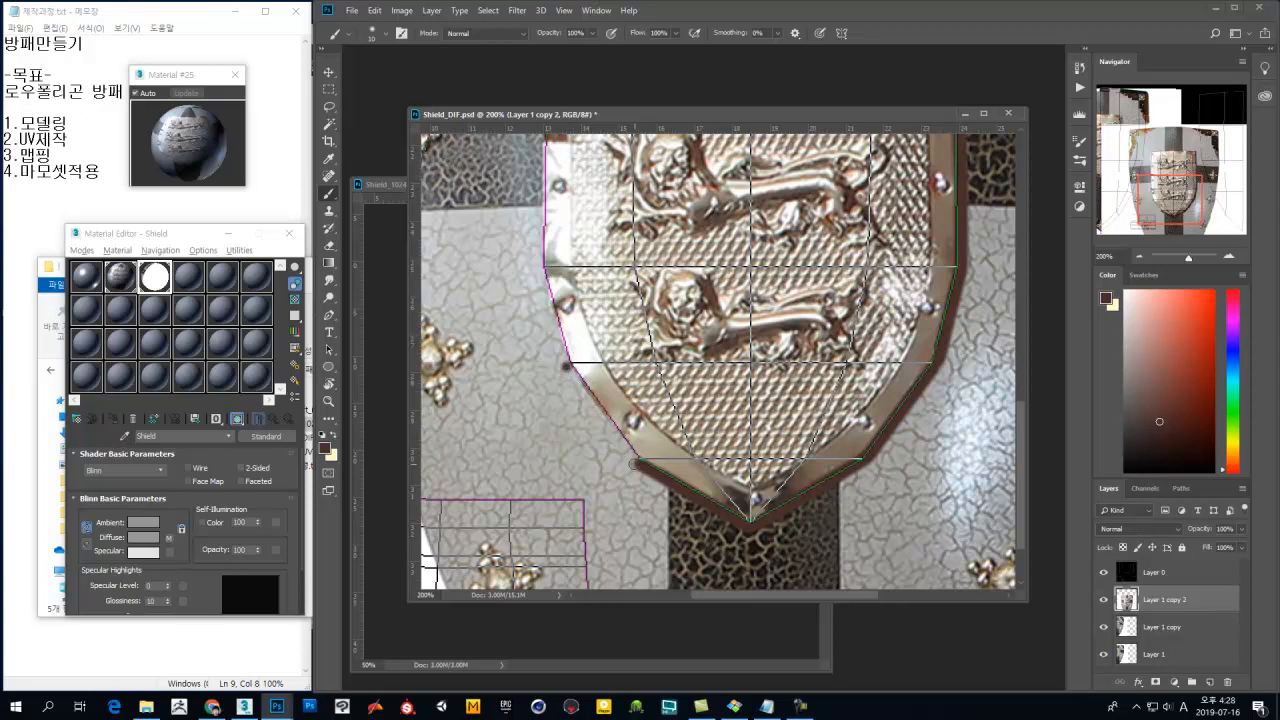
{"action": "left_click", "coordinate": [636, 462], "text": "shift"}
{"action": "left_click_drag", "start_coordinate": [553, 330], "coordinate": [595, 428]}
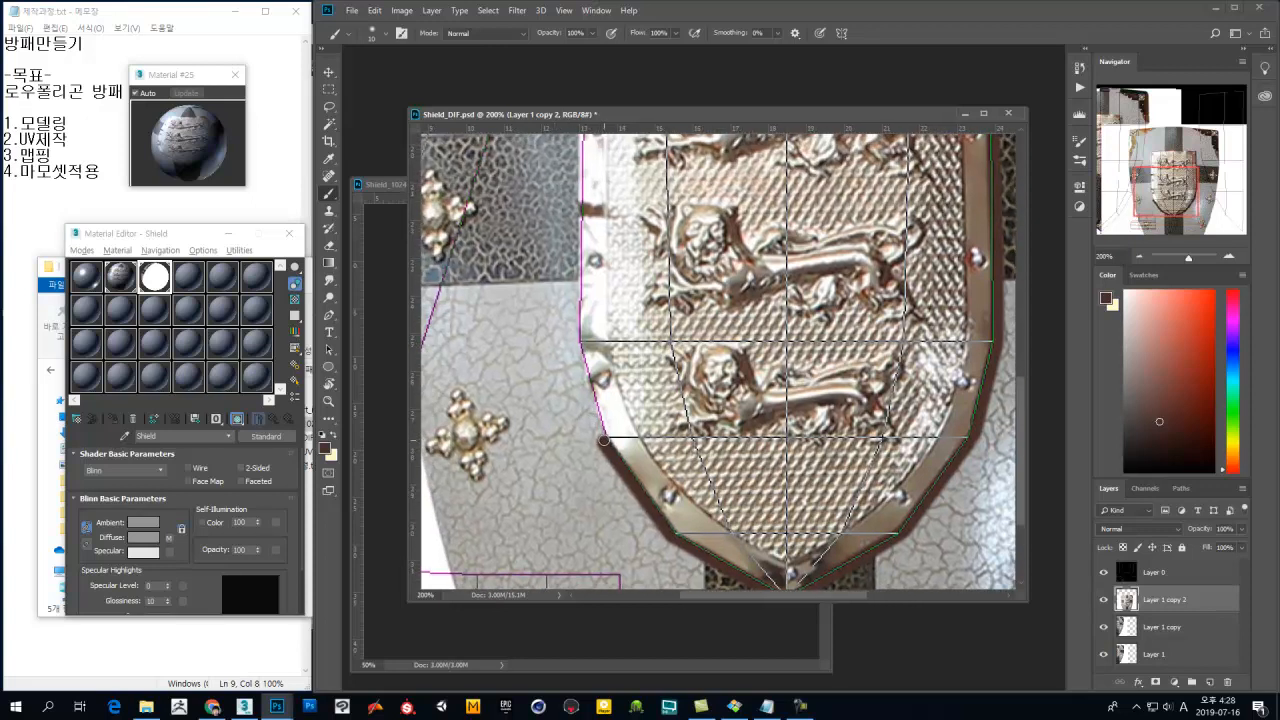
{"action": "left_click", "coordinate": [573, 342], "text": "shift"}
{"action": "scroll", "coordinate": [567, 280], "scroll_direction": "up", "scroll_amount": 3}
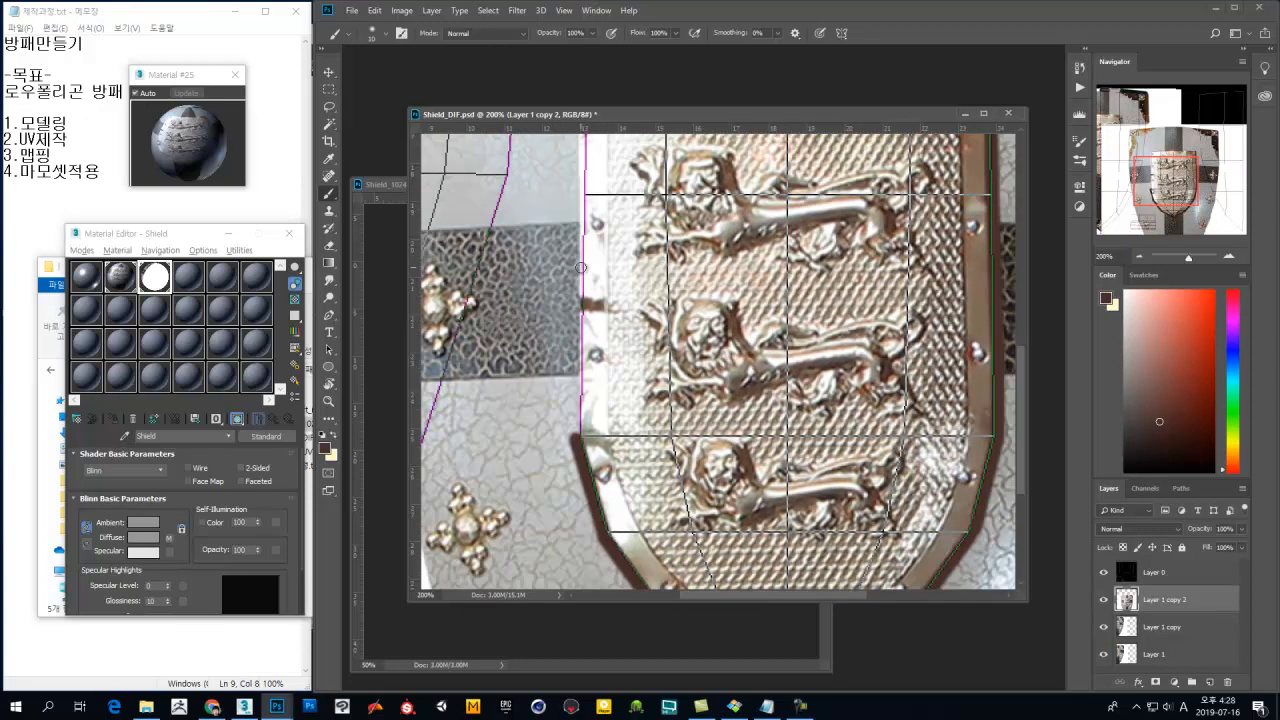
{"action": "left_click", "coordinate": [577, 202], "text": "shift"}
{"action": "scroll", "coordinate": [577, 202], "scroll_direction": "up", "scroll_amount": 4}
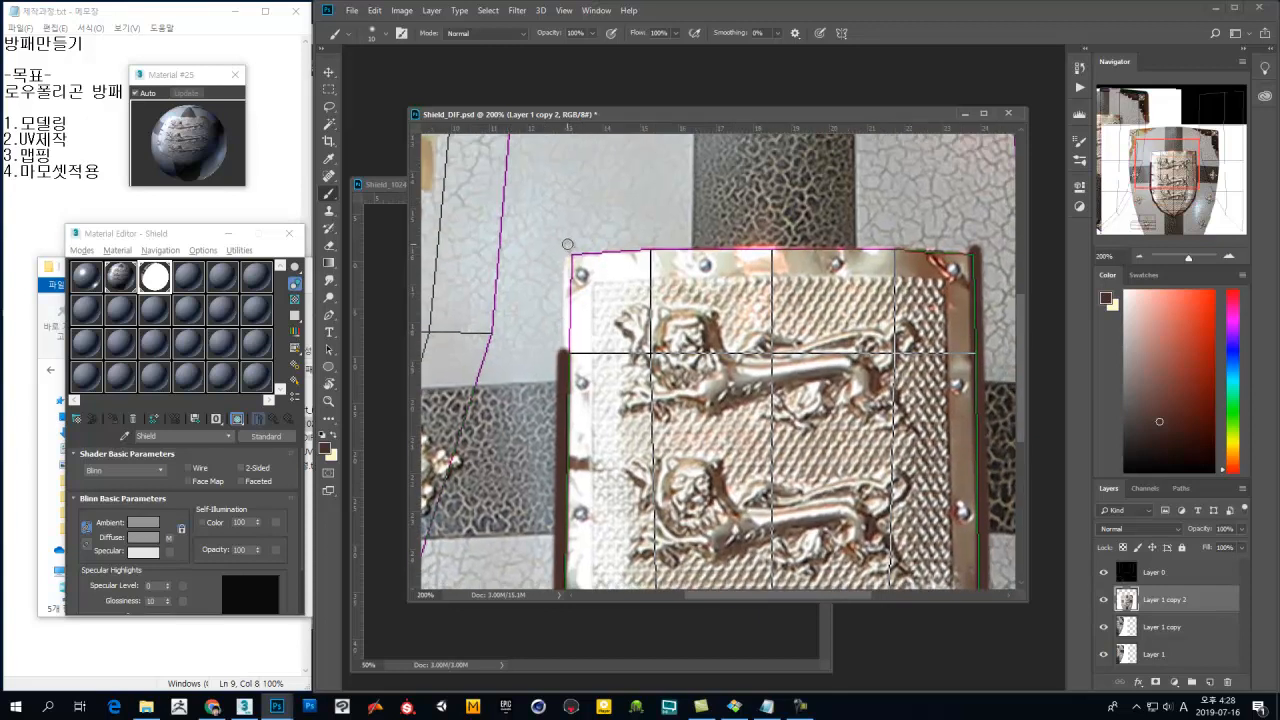
{"action": "left_click", "coordinate": [567, 252], "text": "shift"}
{"action": "left_click_drag", "start_coordinate": [601, 315], "coordinate": [572, 331]}
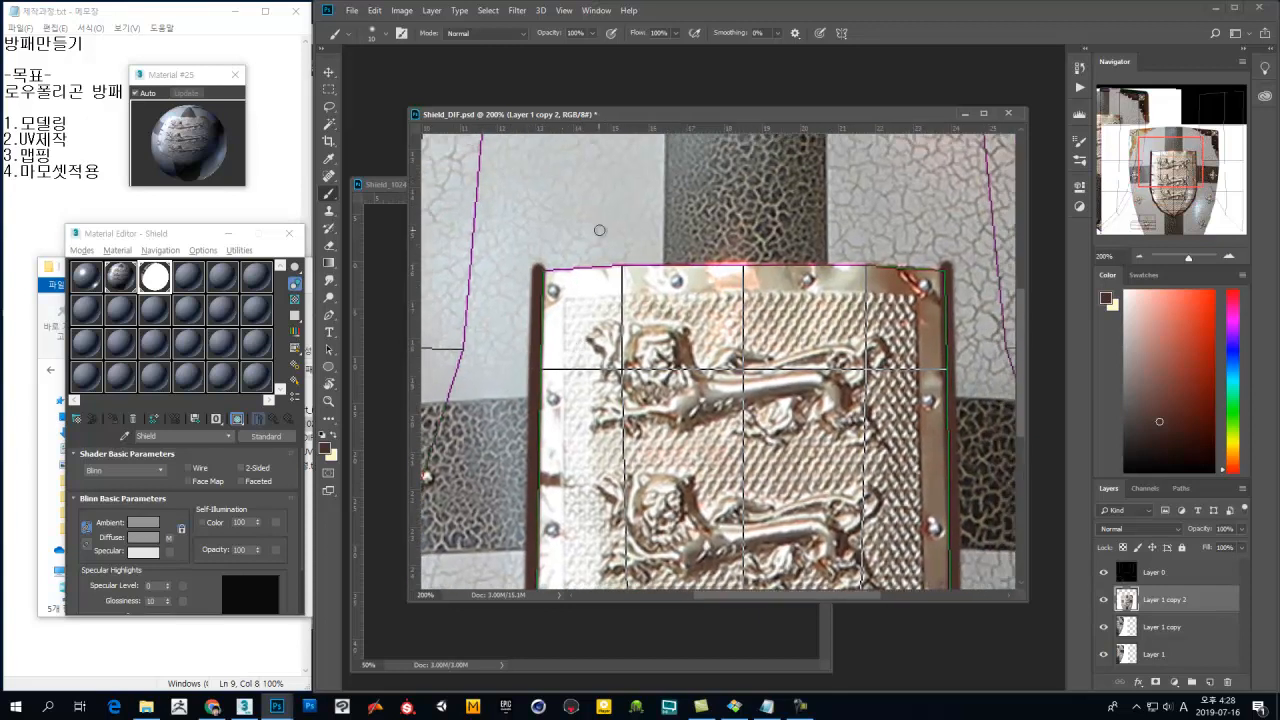
Step: Paint the dark brown outline across the emblem's top edge, joining its upper-left and upper-right corners
{"action": "left_click", "coordinate": [539, 268]}
{"action": "left_click", "coordinate": [622, 261], "text": "shift"}
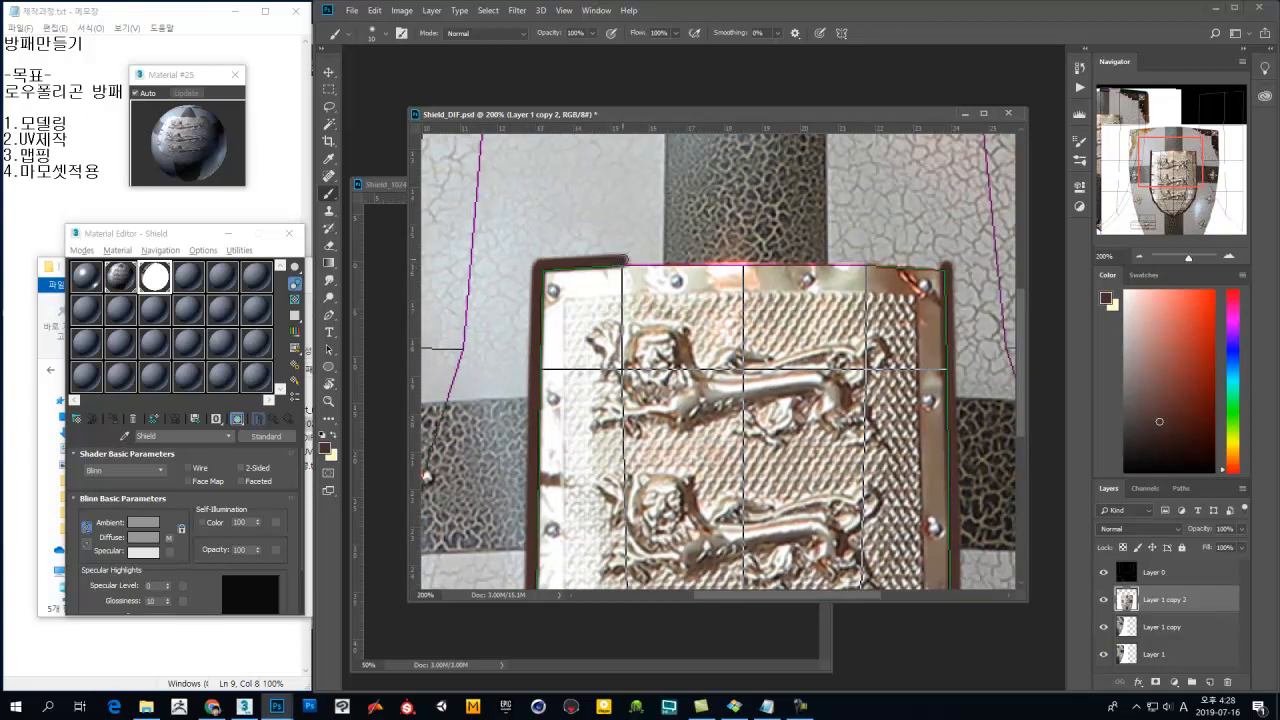
{"action": "left_click", "coordinate": [745, 265], "text": "shift"}
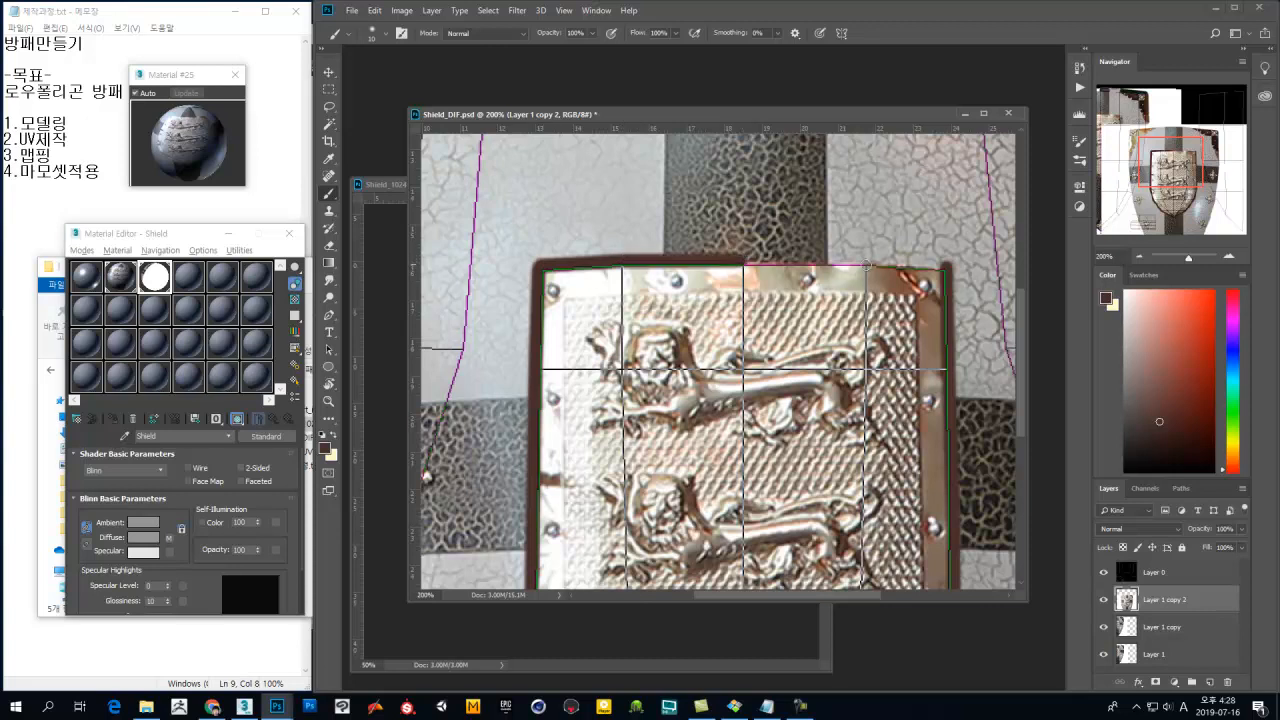
{"action": "left_click", "coordinate": [866, 266], "text": "shift"}
{"action": "left_click", "coordinate": [943, 271], "text": "shift"}
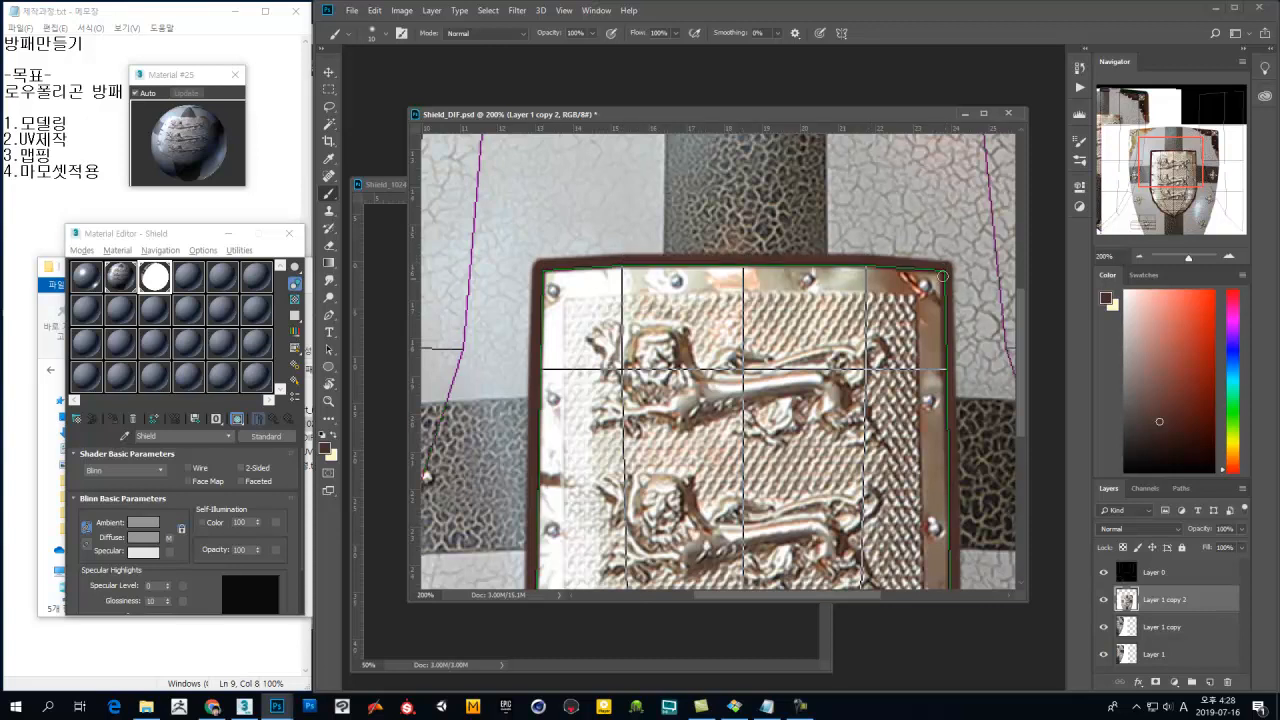
{"action": "key", "text": "ctrl+minus"}
{"action": "key", "text": "ctrl+minus"}
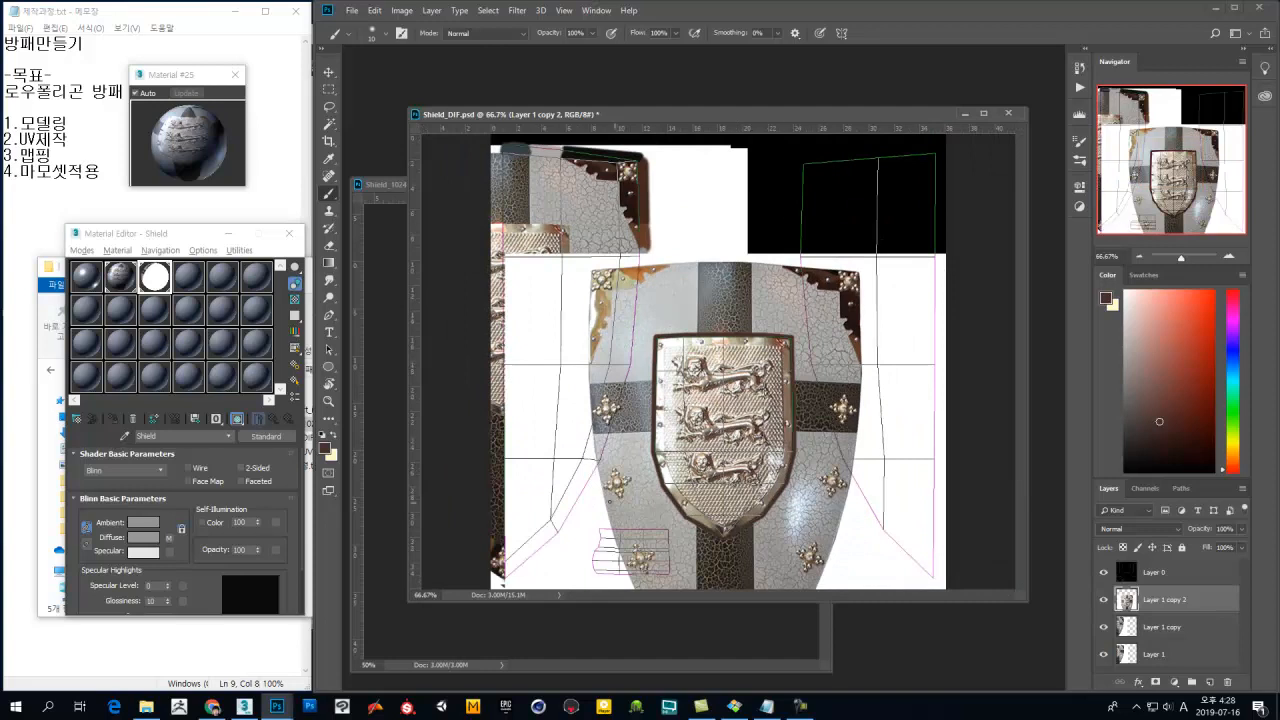
{"action": "key", "text": "m"}
{"action": "mouse_move", "coordinate": [966, 229]}
{"action": "left_mouse_down"}
{"action": "mouse_move", "coordinate": [868, 415]}
{"action": "mouse_move", "coordinate": [793, 614]}
{"action": "left_mouse_up"}
{"action": "key", "text": "ctrl+d"}
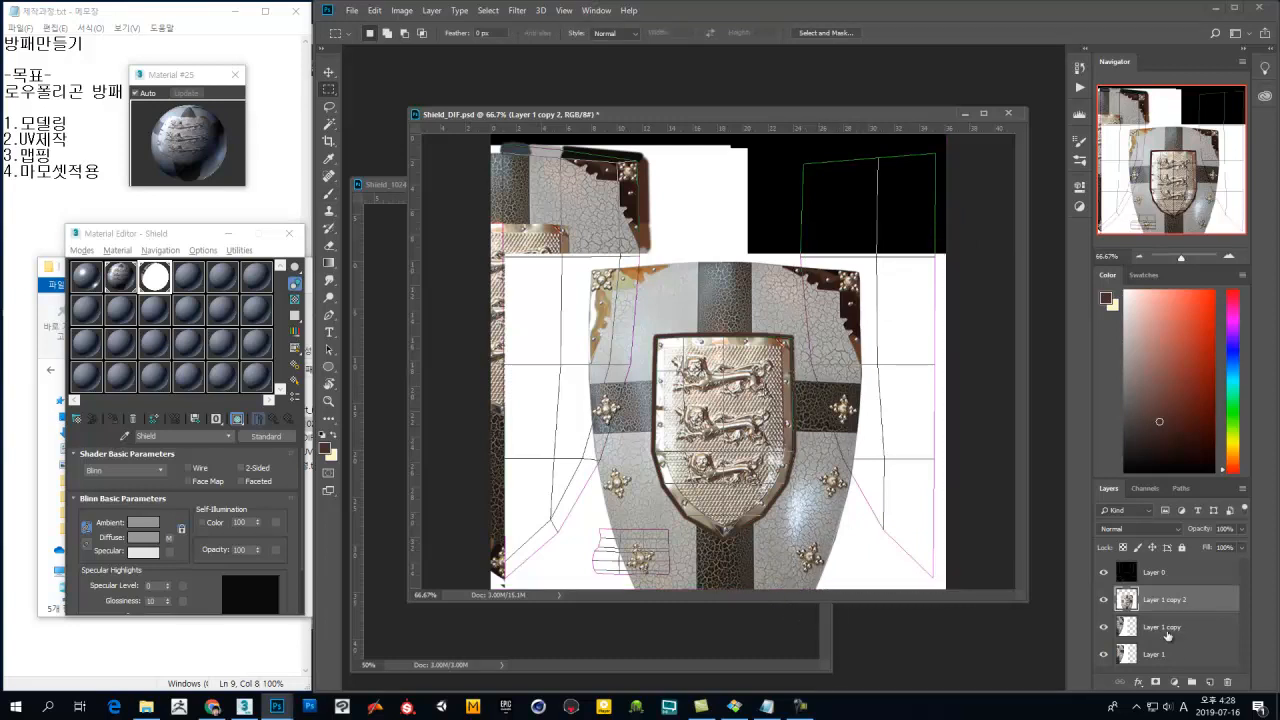
{"action": "left_click", "coordinate": [1174, 682]}
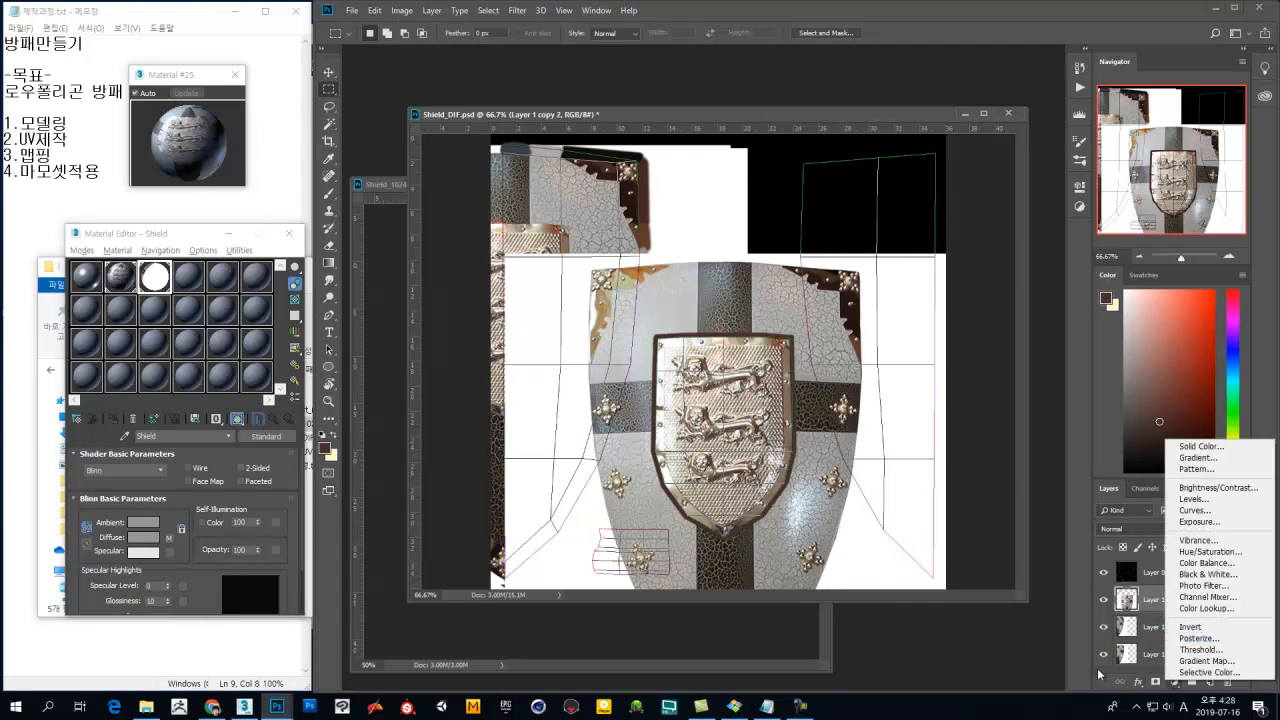
{"action": "left_click", "coordinate": [1080, 652]}
{"action": "left_click", "coordinate": [1177, 682]}
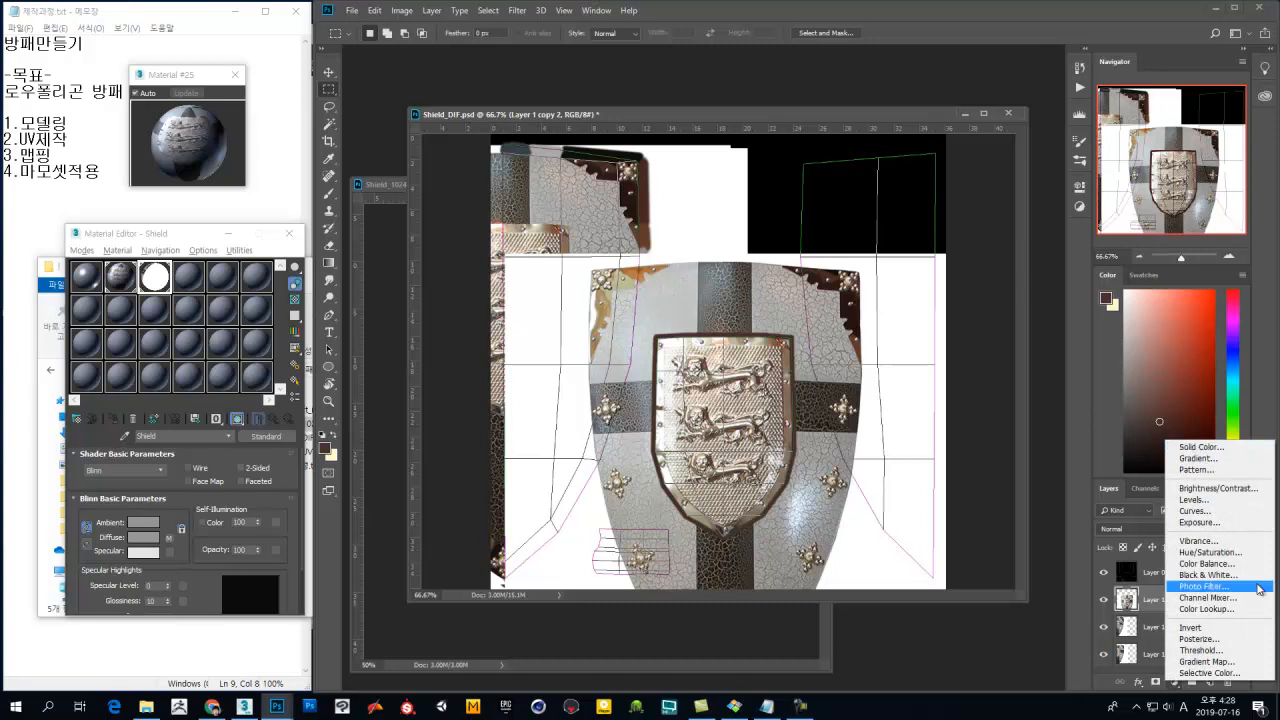
{"action": "left_click", "coordinate": [1081, 682]}
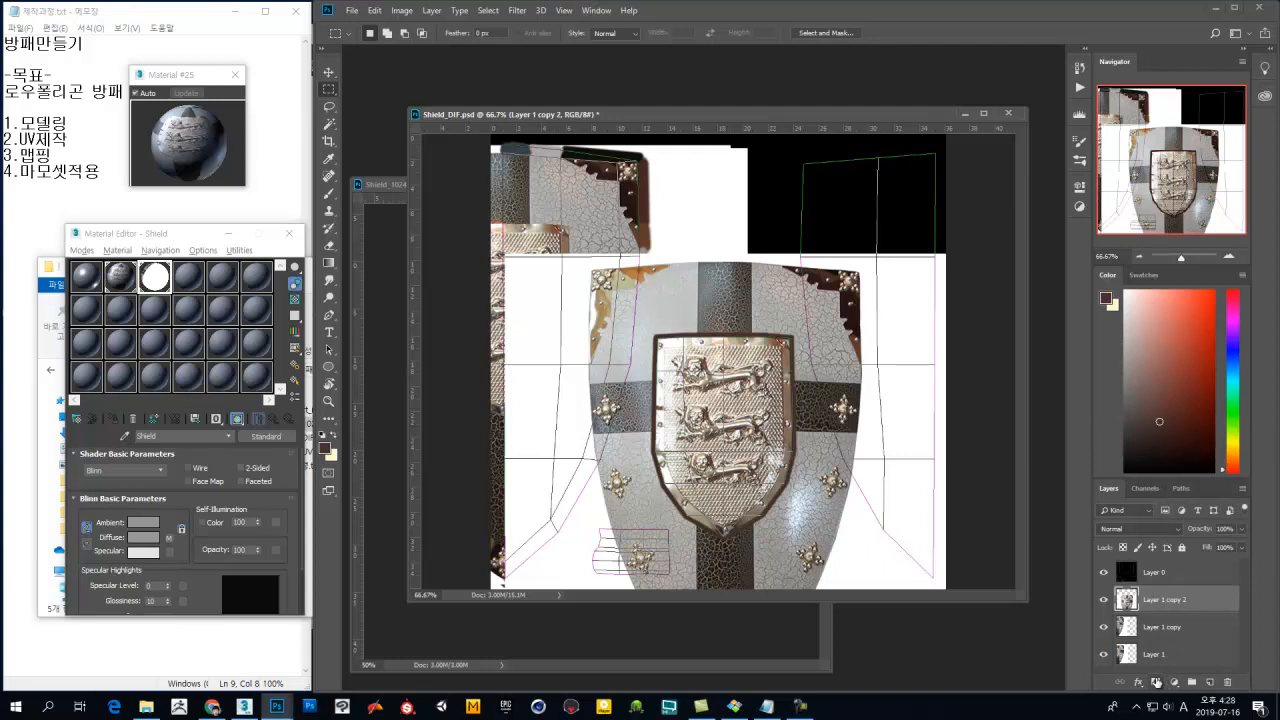
Step: Add a layer mask to Layer 1 copy 2 and paint it black with a larger brush over the full shield's left part
{"action": "left_click", "coordinate": [1156, 682]}
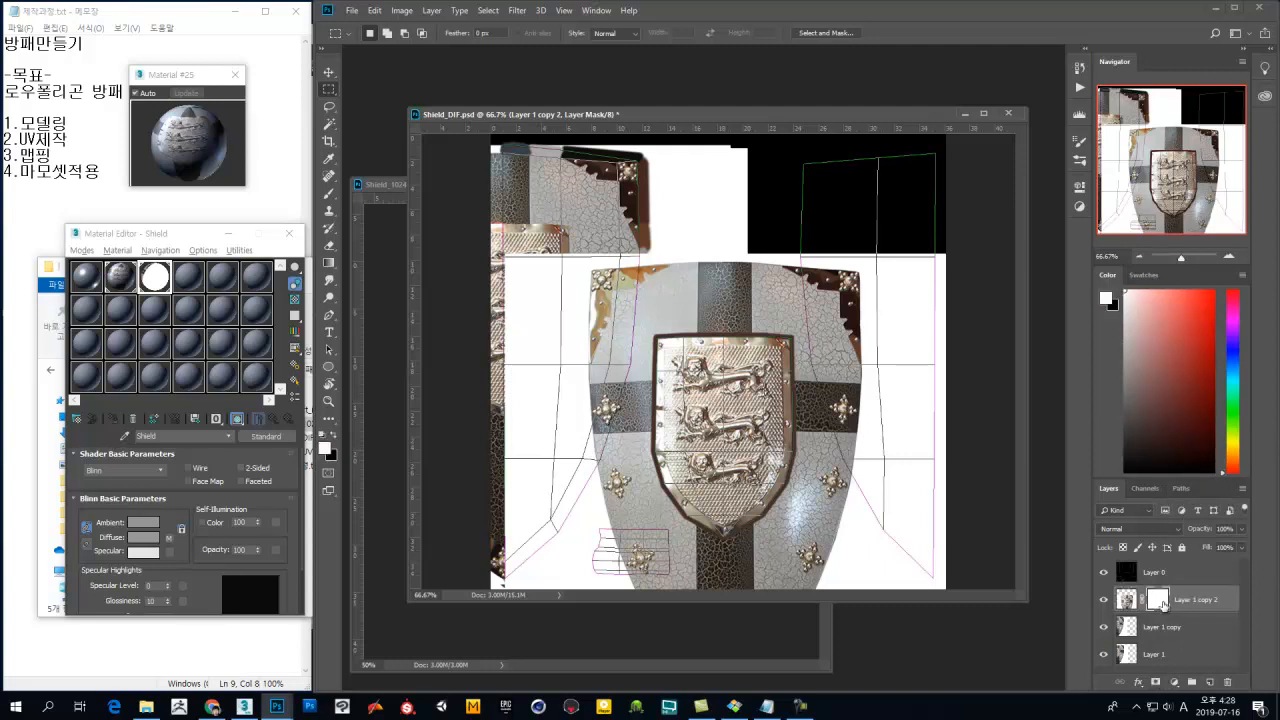
{"action": "key", "text": "b"}
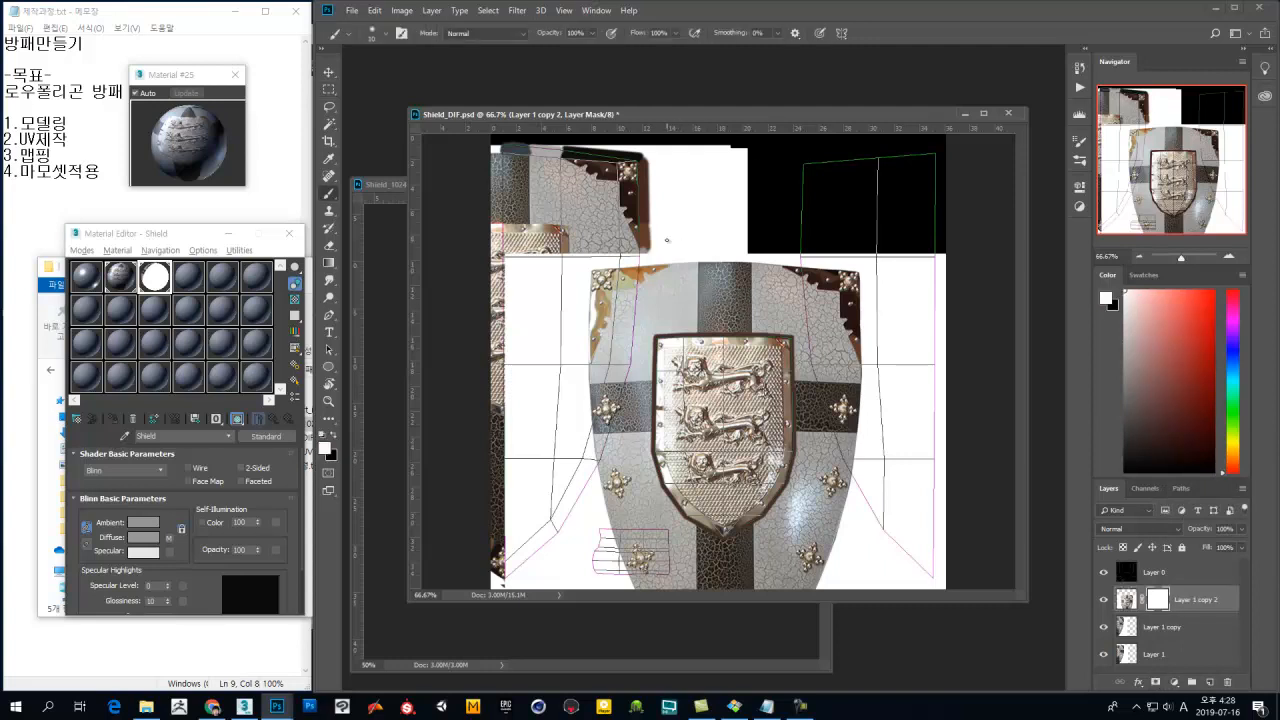
{"action": "right_click_drag", "start_coordinate": [598, 287], "coordinate": [645, 288], "text": "alt"}
{"action": "key", "text": "x"}
{"action": "mouse_move", "coordinate": [660, 226]}
{"action": "left_mouse_down"}
{"action": "mouse_move", "coordinate": [570, 410]}
{"action": "mouse_move", "coordinate": [650, 280]}
{"action": "mouse_move", "coordinate": [630, 360]}
{"action": "mouse_move", "coordinate": [637, 331]}
{"action": "left_mouse_up"}
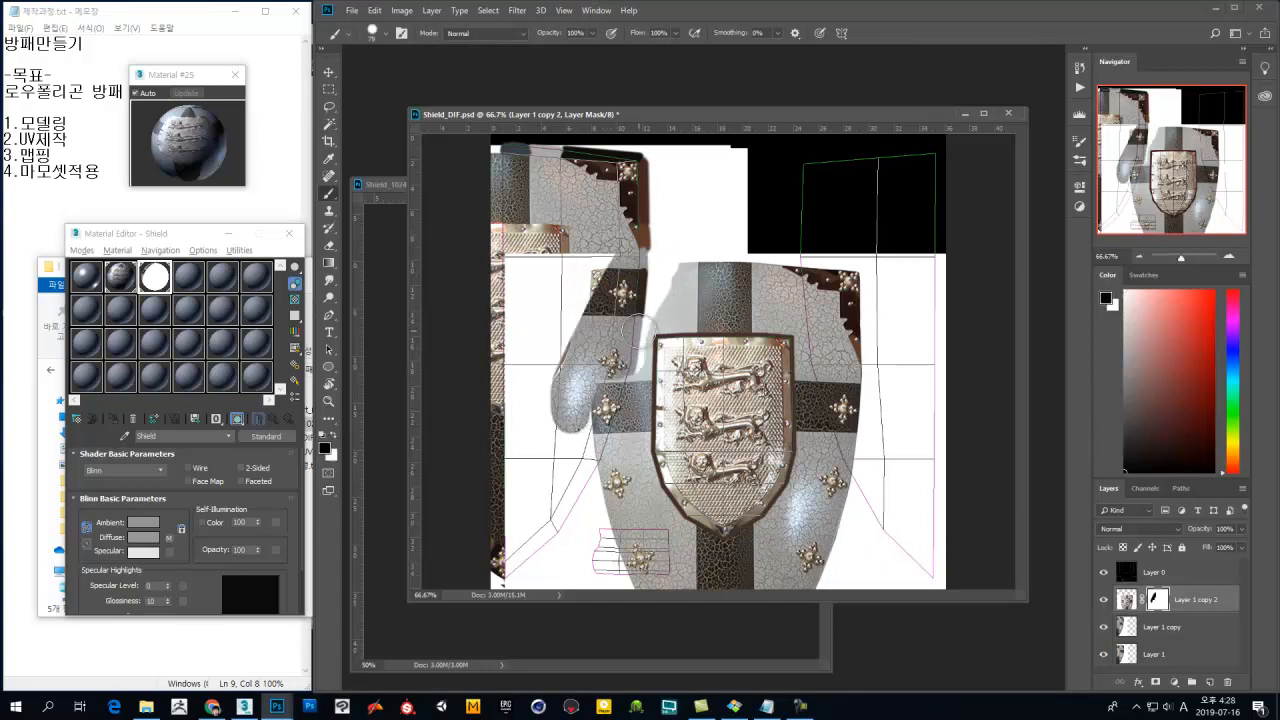
{"action": "left_click", "coordinate": [632, 463], "text": "shift"}
{"action": "mouse_move", "coordinate": [615, 260]}
{"action": "left_mouse_down"}
{"action": "mouse_move", "coordinate": [540, 420]}
{"action": "mouse_move", "coordinate": [520, 530]}
{"action": "mouse_move", "coordinate": [509, 488]}
{"action": "mouse_move", "coordinate": [589, 598]}
{"action": "mouse_move", "coordinate": [614, 557]}
{"action": "mouse_move", "coordinate": [628, 570]}
{"action": "mouse_move", "coordinate": [612, 450]}
{"action": "left_mouse_up"}
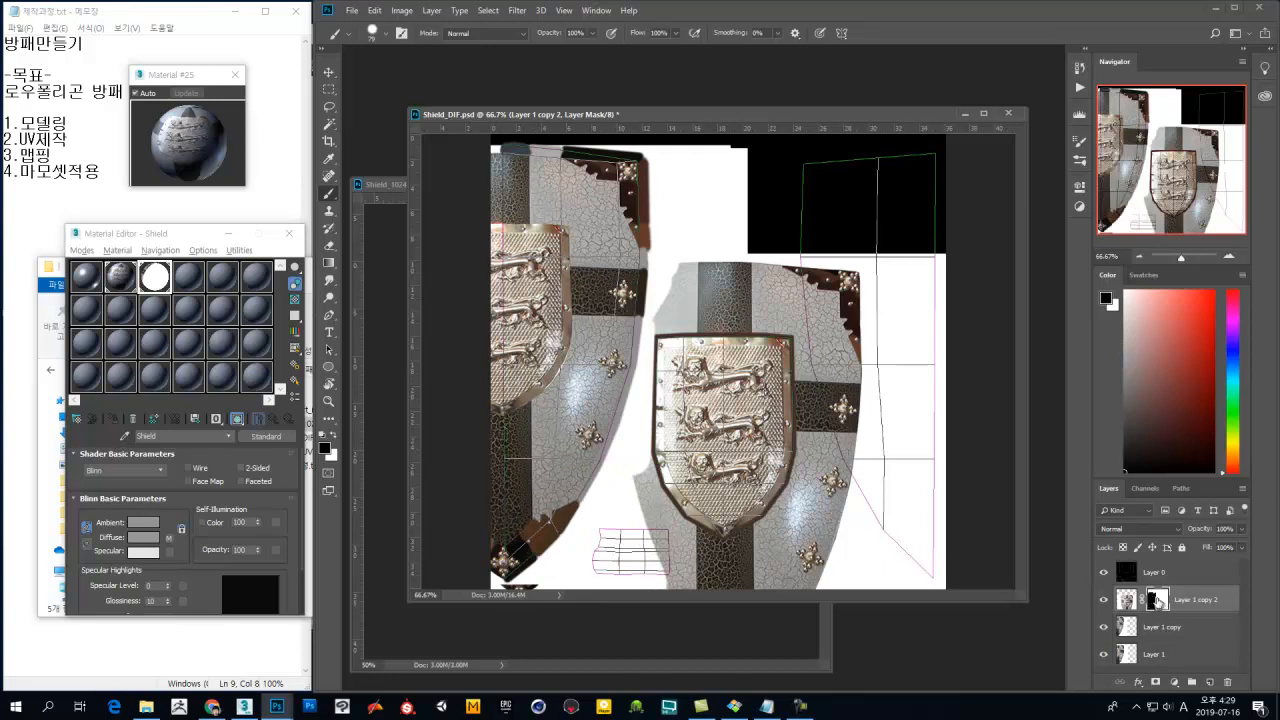
Step: Display the Layer 1 copy 2 mask as a red overlay on the image
{"action": "left_click", "coordinate": [1146, 489]}
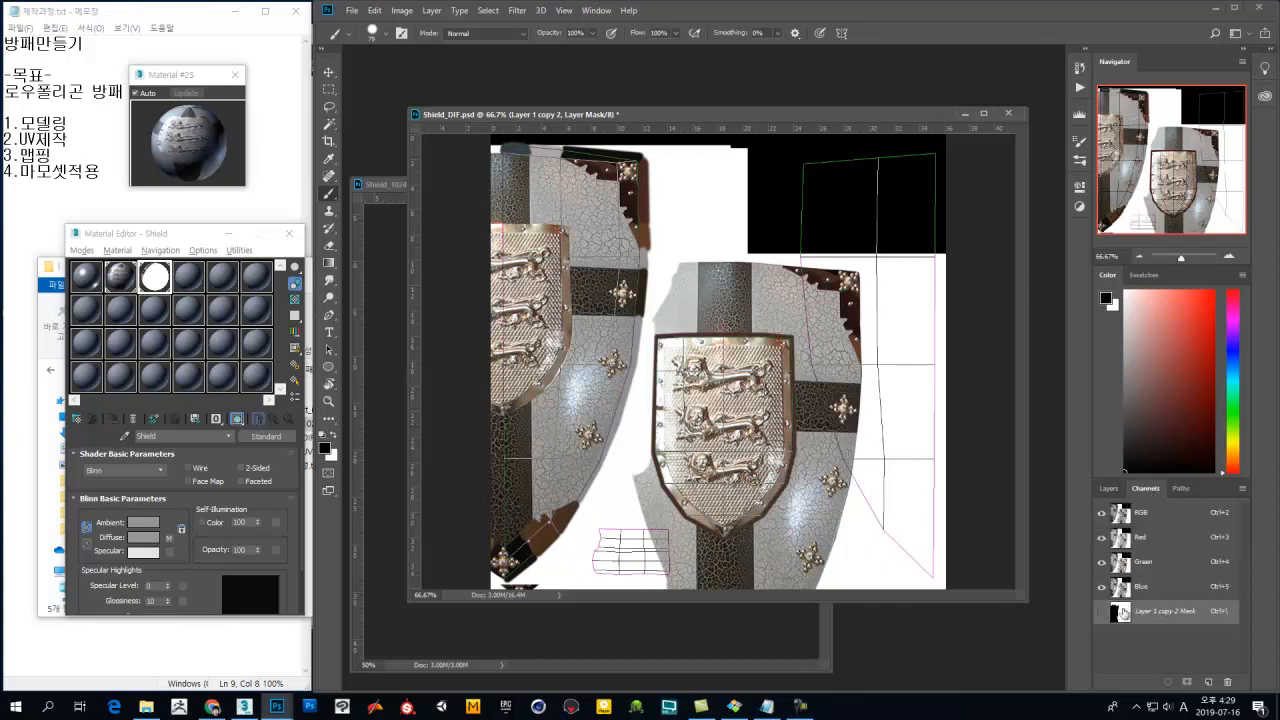
{"action": "left_click", "coordinate": [1103, 612]}
{"action": "left_click", "coordinate": [1103, 612]}
{"action": "left_click", "coordinate": [1103, 612]}
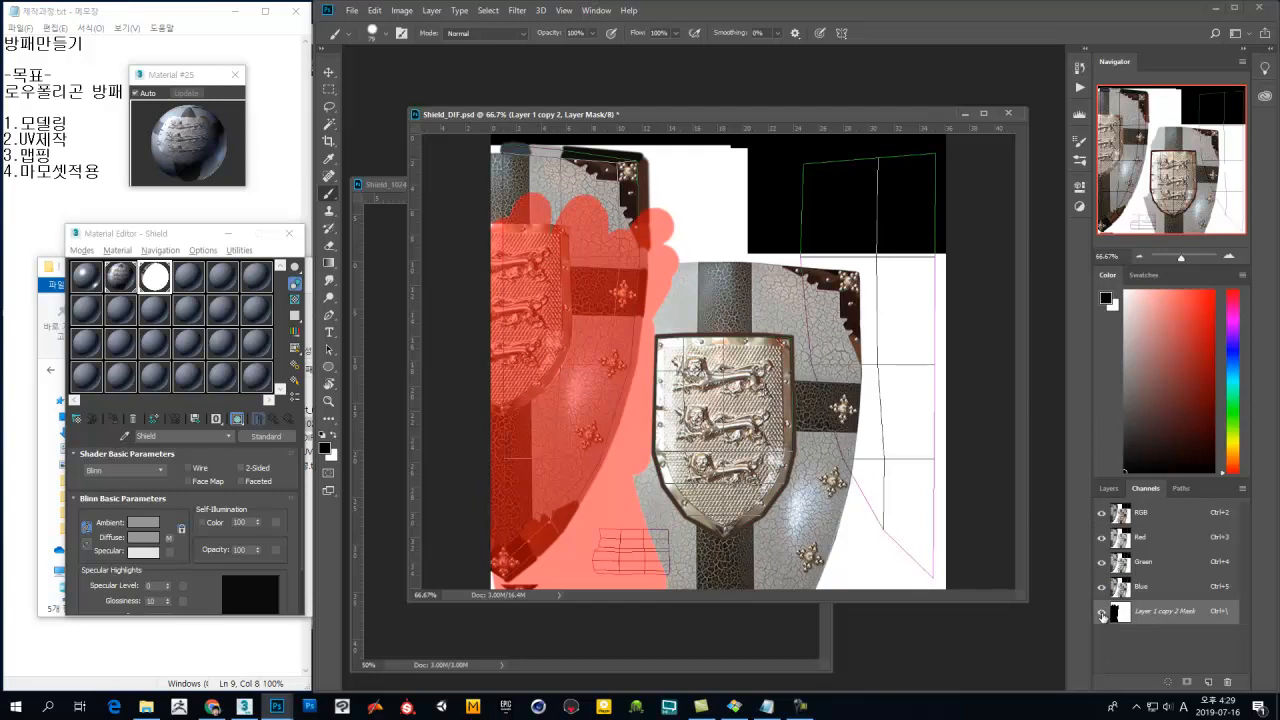
{"action": "left_click", "coordinate": [1104, 613]}
{"action": "left_click", "coordinate": [1104, 613]}
Step: Paint the Layer 1 copy 2 mask black around the central emblem, hiding the surrounding shield above, beside and below it
{"action": "mouse_move", "coordinate": [672, 272]}
{"action": "left_mouse_down"}
{"action": "mouse_move", "coordinate": [731, 261]}
{"action": "mouse_move", "coordinate": [648, 304]}
{"action": "mouse_move", "coordinate": [709, 303]}
{"action": "mouse_move", "coordinate": [660, 317]}
{"action": "left_mouse_up"}
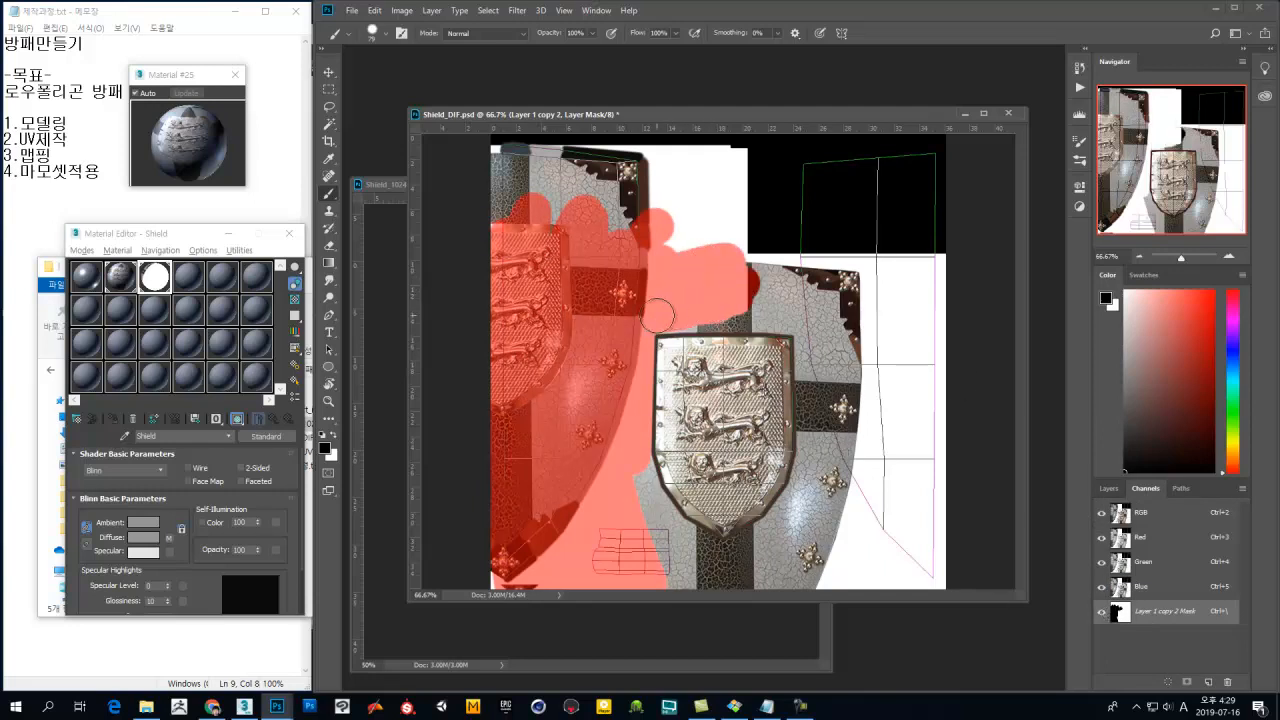
{"action": "left_click", "coordinate": [727, 316], "text": "shift"}
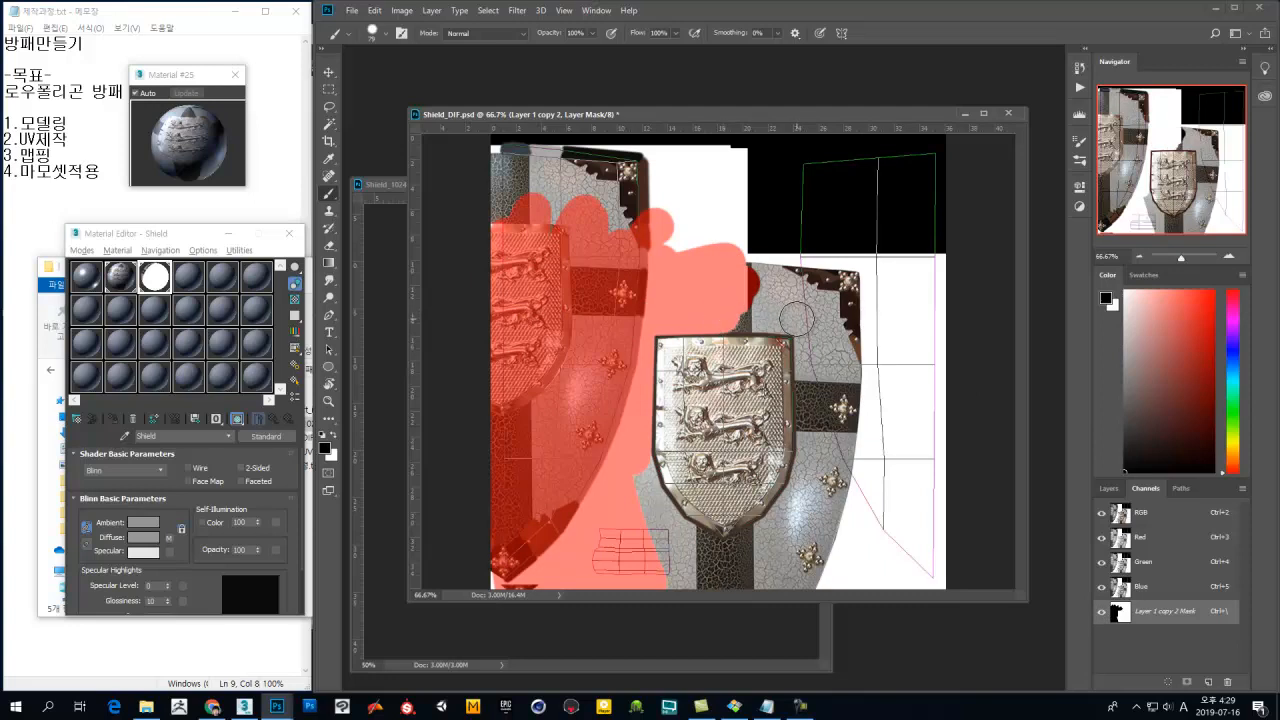
{"action": "left_click_drag", "start_coordinate": [790, 317], "coordinate": [804, 316]}
{"action": "mouse_move", "coordinate": [752, 261]}
{"action": "left_mouse_down"}
{"action": "mouse_move", "coordinate": [900, 258]}
{"action": "mouse_move", "coordinate": [870, 295]}
{"action": "mouse_move", "coordinate": [935, 235]}
{"action": "mouse_move", "coordinate": [930, 520]}
{"action": "left_mouse_up"}
{"action": "mouse_move", "coordinate": [938, 386]}
{"action": "left_mouse_down"}
{"action": "mouse_move", "coordinate": [942, 585]}
{"action": "mouse_move", "coordinate": [858, 580]}
{"action": "mouse_move", "coordinate": [895, 545]}
{"action": "mouse_move", "coordinate": [790, 560]}
{"action": "mouse_move", "coordinate": [880, 470]}
{"action": "mouse_move", "coordinate": [800, 500]}
{"action": "mouse_move", "coordinate": [783, 527]}
{"action": "mouse_move", "coordinate": [812, 448]}
{"action": "left_mouse_up"}
{"action": "mouse_move", "coordinate": [812, 372]}
{"action": "left_mouse_down"}
{"action": "mouse_move", "coordinate": [810, 440]}
{"action": "mouse_move", "coordinate": [812, 338]}
{"action": "mouse_move", "coordinate": [828, 330]}
{"action": "mouse_move", "coordinate": [845, 470]}
{"action": "mouse_move", "coordinate": [872, 440]}
{"action": "mouse_move", "coordinate": [885, 488]}
{"action": "mouse_move", "coordinate": [901, 432]}
{"action": "left_mouse_up"}
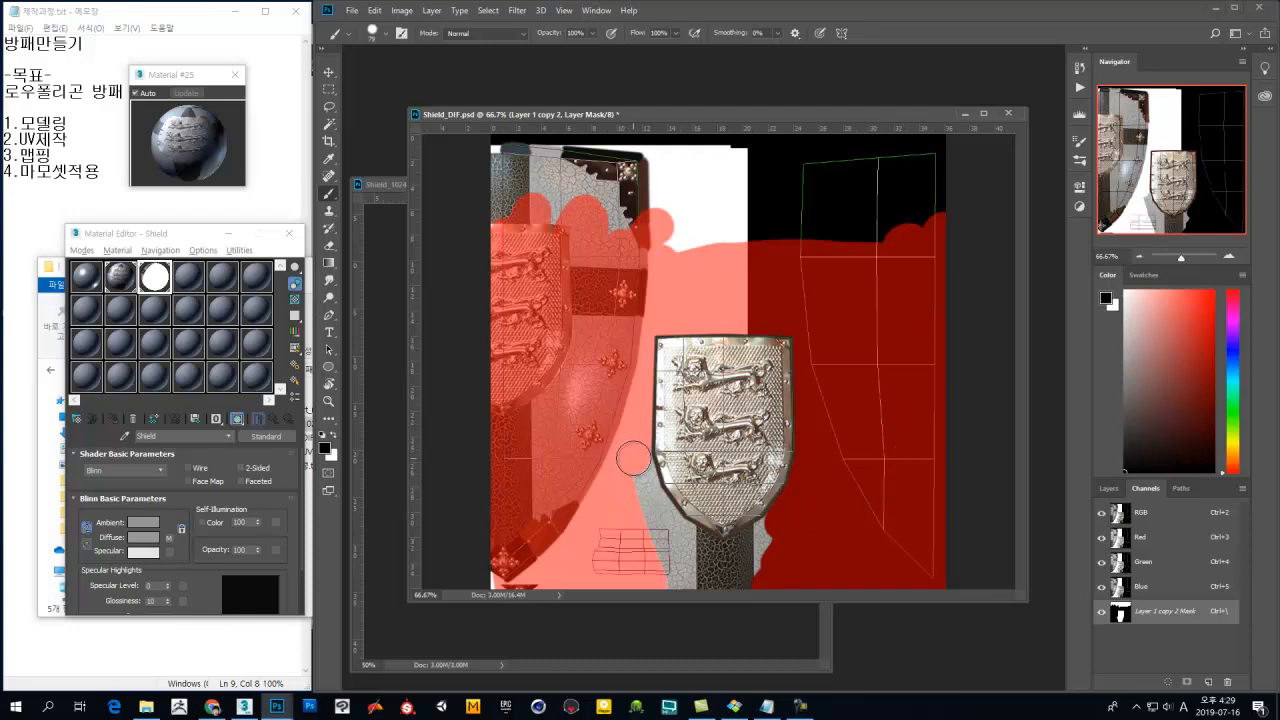
{"action": "mouse_move", "coordinate": [645, 494]}
{"action": "left_mouse_down"}
{"action": "mouse_move", "coordinate": [645, 472]}
{"action": "mouse_move", "coordinate": [655, 510]}
{"action": "mouse_move", "coordinate": [640, 500]}
{"action": "mouse_move", "coordinate": [710, 560]}
{"action": "mouse_move", "coordinate": [715, 550]}
{"action": "mouse_move", "coordinate": [745, 572]}
{"action": "mouse_move", "coordinate": [752, 545]}
{"action": "mouse_move", "coordinate": [762, 572]}
{"action": "mouse_move", "coordinate": [712, 576]}
{"action": "mouse_move", "coordinate": [706, 606]}
{"action": "left_mouse_up"}
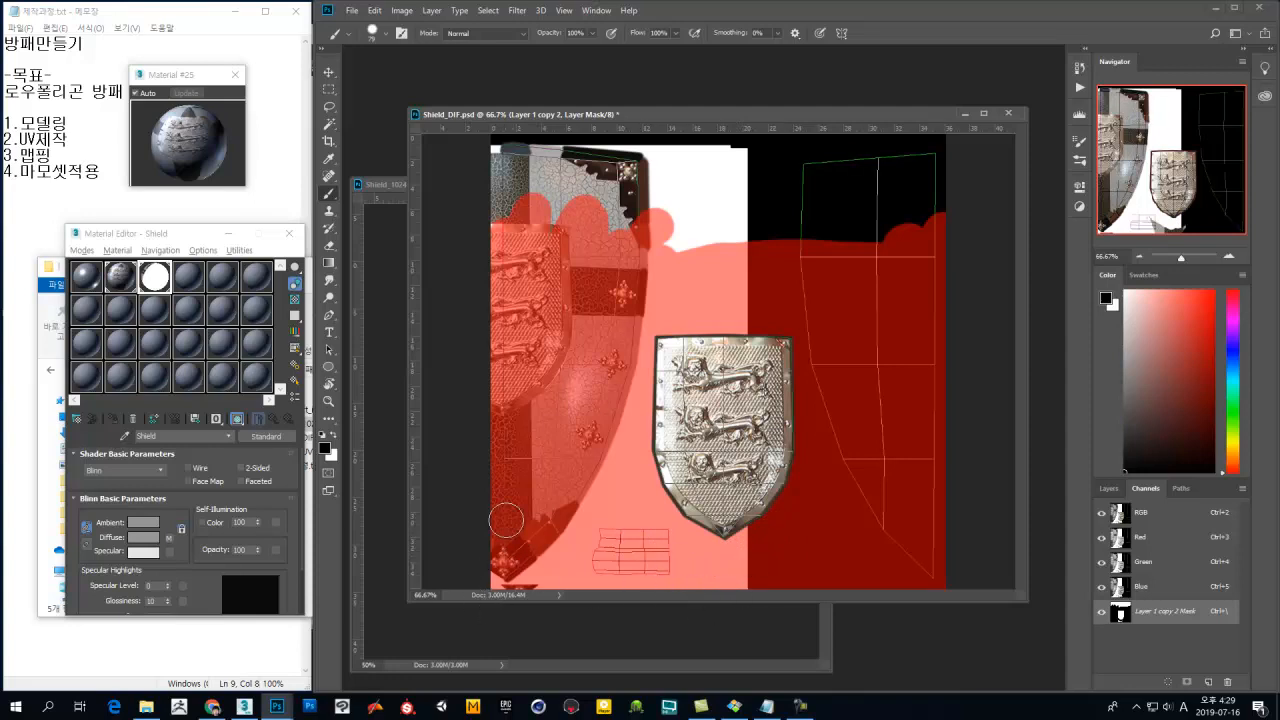
Step: Mask the remaining areas along the upper part of the canvas, hide the red mask overlay and return to the layer list
{"action": "mouse_move", "coordinate": [680, 254]}
{"action": "left_mouse_down"}
{"action": "mouse_move", "coordinate": [780, 205]}
{"action": "mouse_move", "coordinate": [700, 150]}
{"action": "mouse_move", "coordinate": [610, 226]}
{"action": "left_mouse_up"}
{"action": "mouse_move", "coordinate": [526, 268]}
{"action": "left_mouse_down"}
{"action": "mouse_move", "coordinate": [650, 150]}
{"action": "mouse_move", "coordinate": [560, 205]}
{"action": "mouse_move", "coordinate": [505, 170]}
{"action": "mouse_move", "coordinate": [505, 140]}
{"action": "left_mouse_up"}
{"action": "mouse_move", "coordinate": [760, 155]}
{"action": "left_mouse_down"}
{"action": "mouse_move", "coordinate": [770, 175]}
{"action": "mouse_move", "coordinate": [880, 180]}
{"action": "mouse_move", "coordinate": [950, 215]}
{"action": "mouse_move", "coordinate": [942, 168]}
{"action": "mouse_move", "coordinate": [830, 136]}
{"action": "left_mouse_up"}
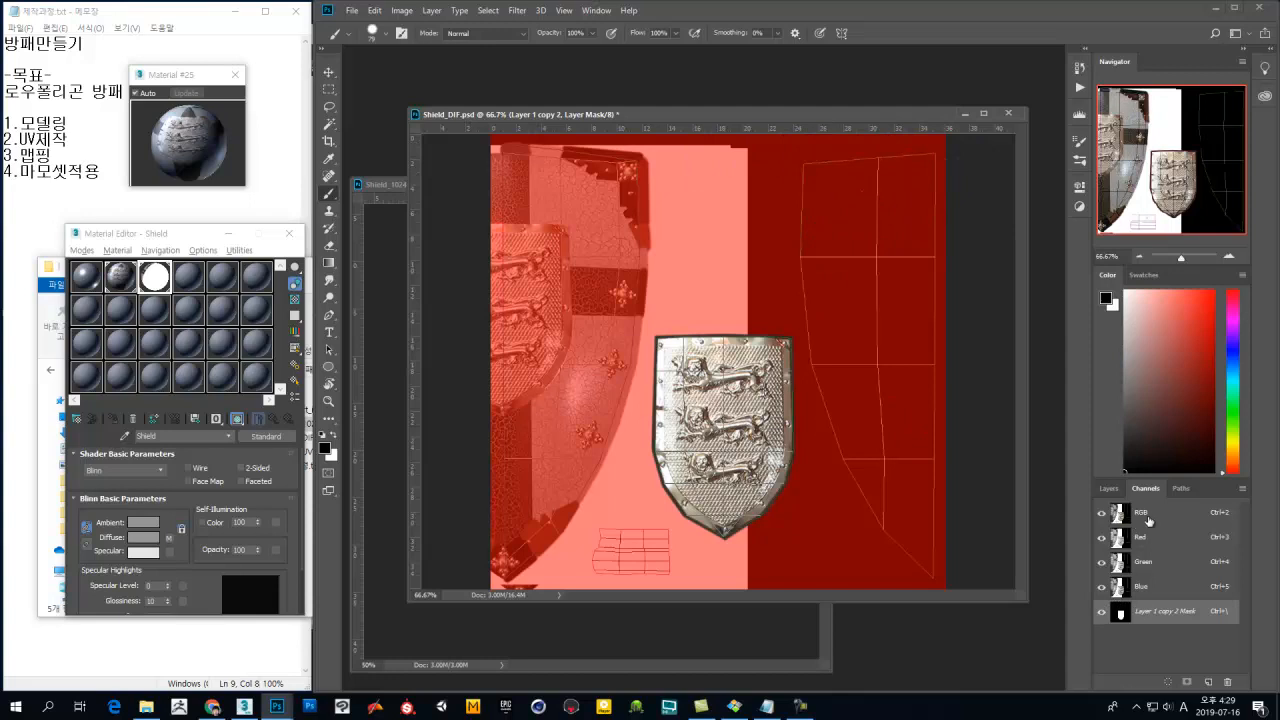
{"action": "left_click", "coordinate": [1101, 611]}
{"action": "left_click", "coordinate": [1109, 488]}
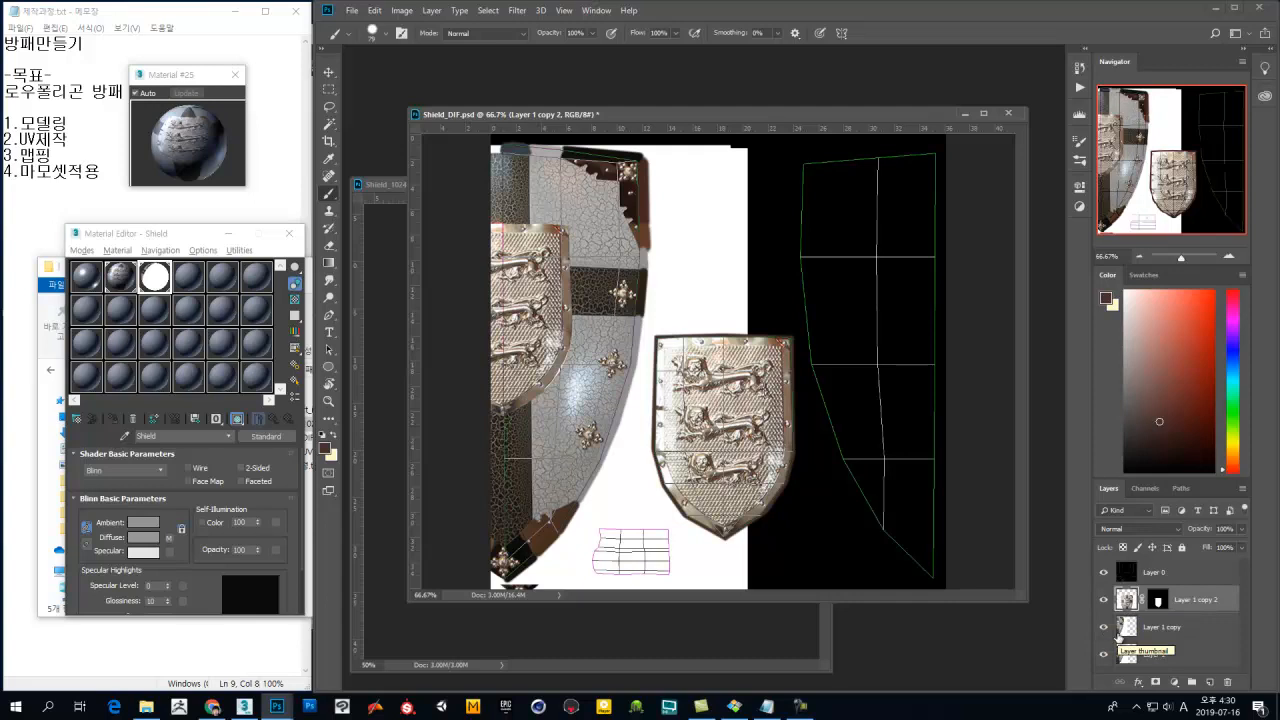
{"action": "left_click", "coordinate": [1159, 600]}
{"action": "left_click", "coordinate": [1127, 601]}
{"action": "left_click", "coordinate": [1159, 600]}
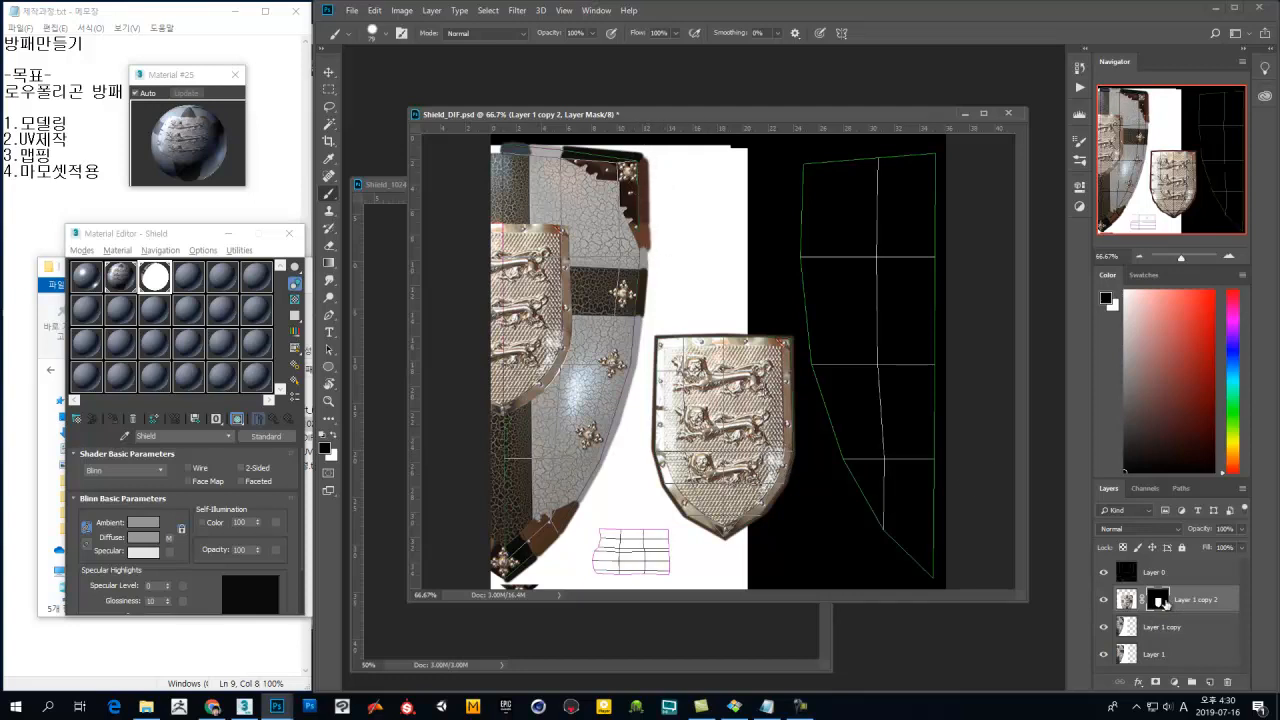
Step: On Layer 1 copy, sample the shield's dark top rim, shift the color's hue to blue and brush a patch onto the empty half-shield UV island
{"action": "left_click", "coordinate": [1192, 628]}
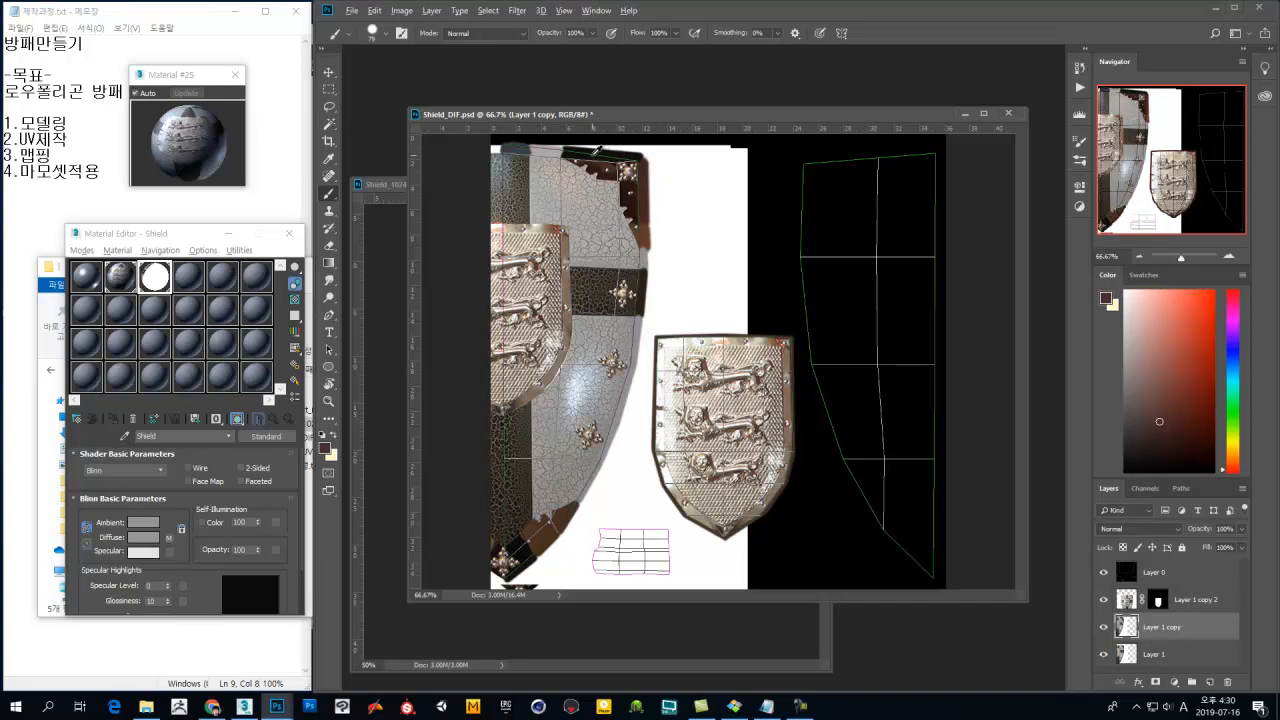
{"action": "left_click", "coordinate": [597, 150], "text": "alt"}
{"action": "left_click_drag", "start_coordinate": [813, 165], "coordinate": [815, 220]}
{"action": "key", "text": "ctrl+z"}
{"action": "left_click", "coordinate": [1233, 357]}
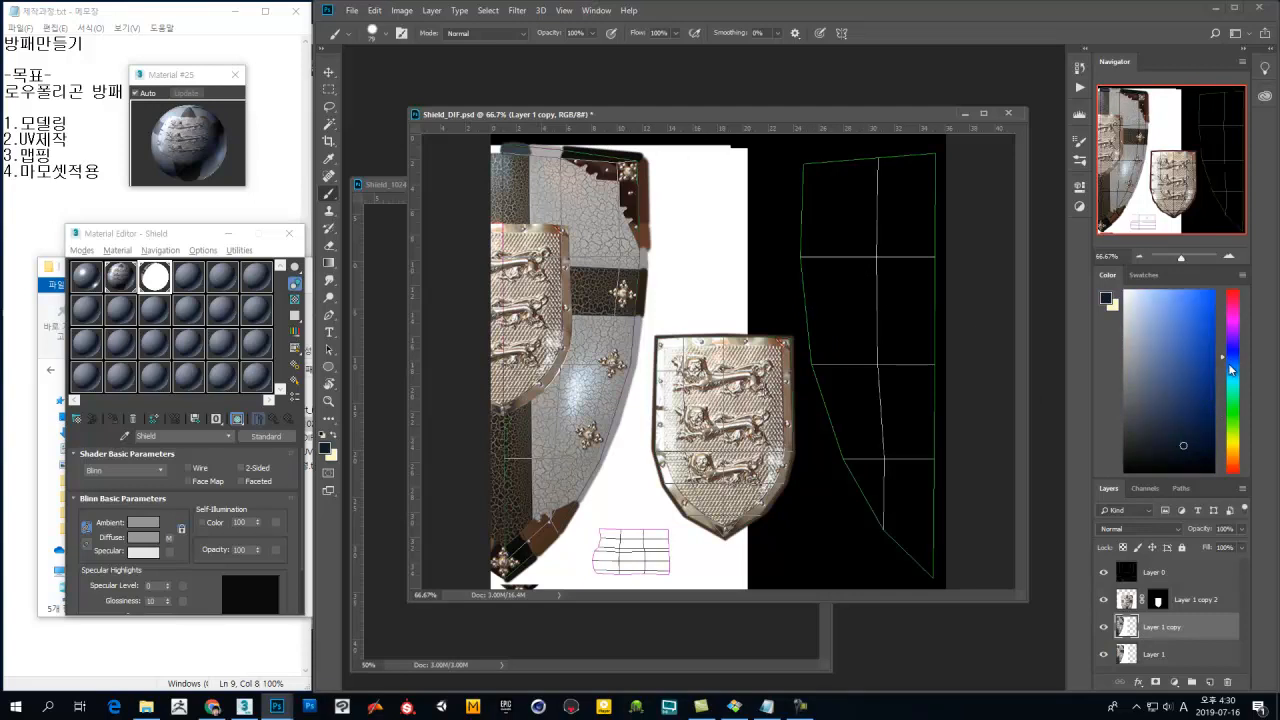
{"action": "mouse_move", "coordinate": [903, 206]}
{"action": "left_mouse_down"}
{"action": "mouse_move", "coordinate": [894, 246]}
{"action": "mouse_move", "coordinate": [843, 274]}
{"action": "left_mouse_up"}
Step: Lasso the half-shield UV island slightly outside its edges and fill the selection with the dark navy color
{"action": "key", "text": "l"}
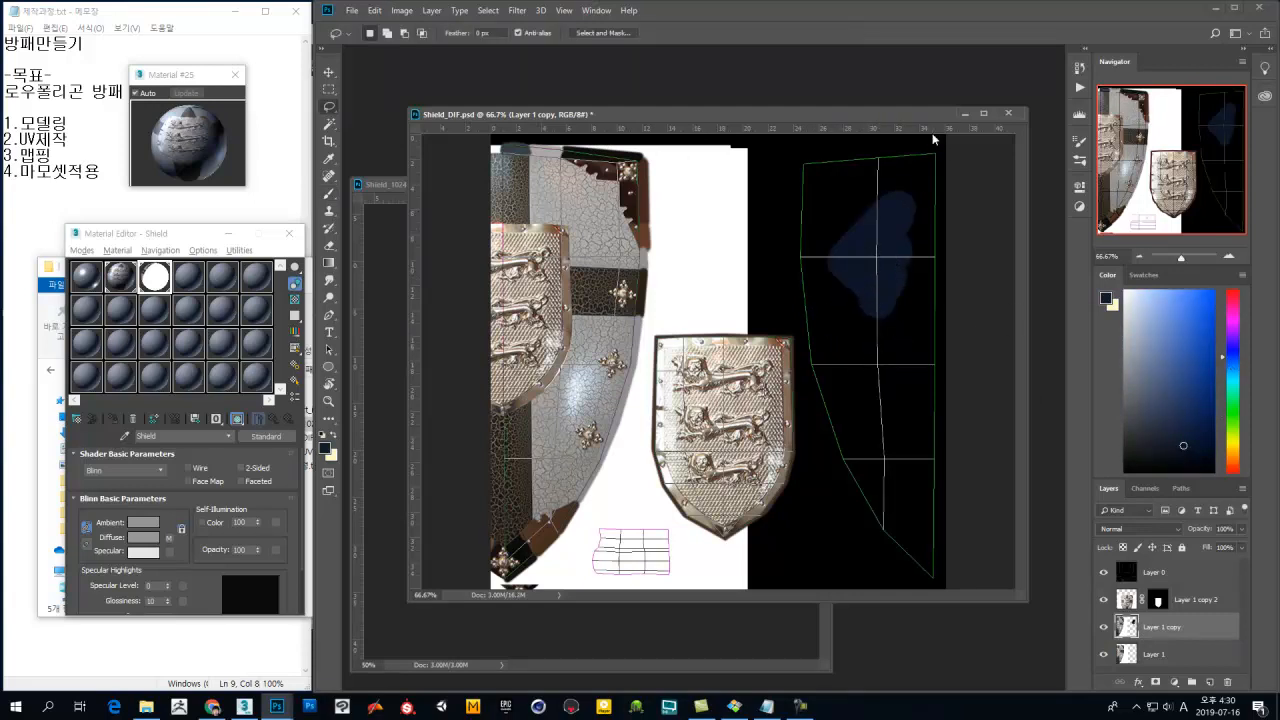
{"action": "mouse_move", "coordinate": [941, 150]}
{"action": "left_mouse_down"}
{"action": "mouse_move", "coordinate": [805, 160]}
{"action": "mouse_move", "coordinate": [802, 193]}
{"action": "mouse_move", "coordinate": [810, 336]}
{"action": "mouse_move", "coordinate": [849, 490]}
{"action": "mouse_move", "coordinate": [886, 562]}
{"action": "mouse_move", "coordinate": [925, 590]}
{"action": "mouse_move", "coordinate": [945, 590]}
{"action": "mouse_move", "coordinate": [948, 148]}
{"action": "left_mouse_up"}
{"action": "key", "text": "alt+BackSpace"}
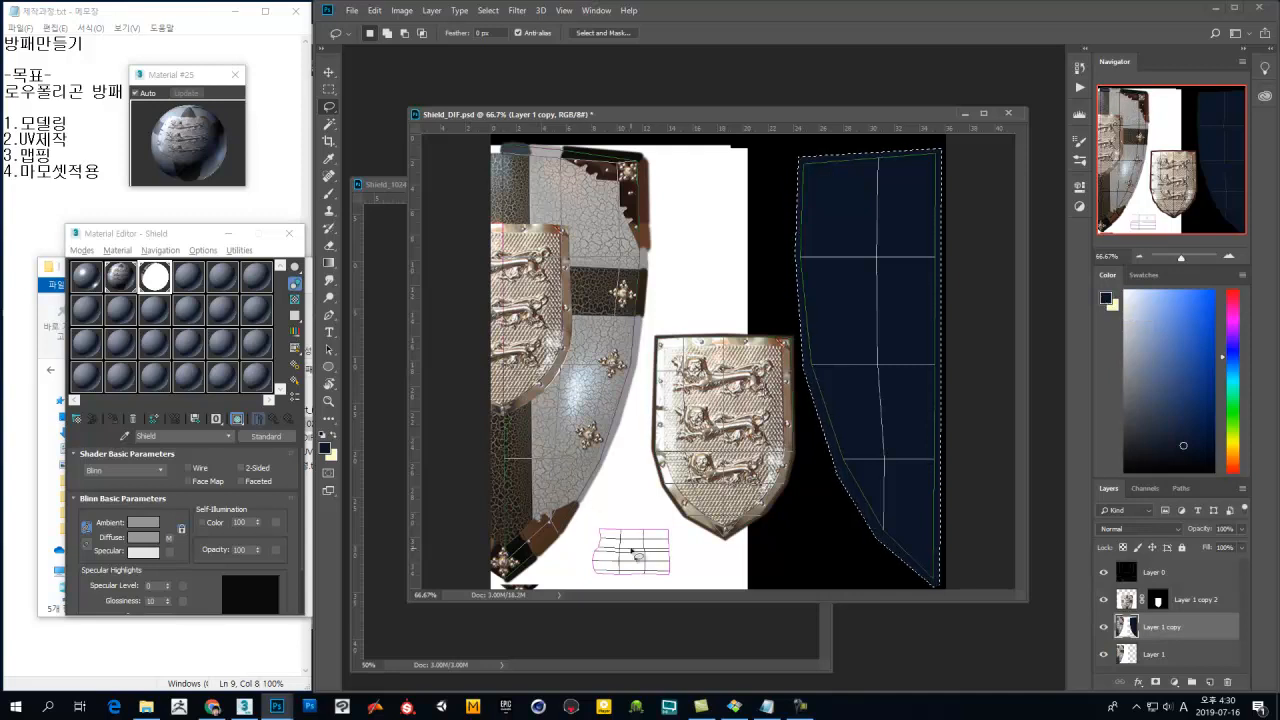
{"action": "key", "text": "b"}
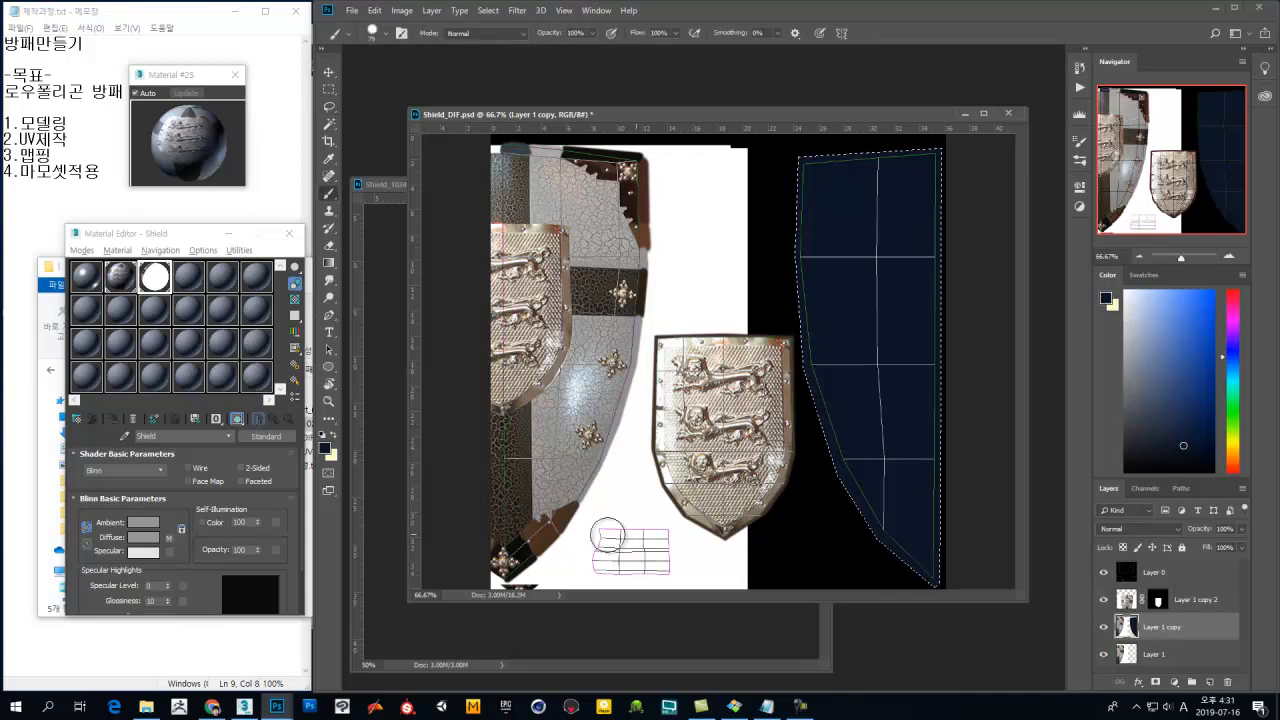
{"action": "left_click", "coordinate": [1105, 607]}
{"action": "left_click", "coordinate": [1103, 601]}
{"action": "left_click_drag", "start_coordinate": [1181, 626], "coordinate": [1140, 596]}
{"action": "left_click", "coordinate": [1157, 600]}
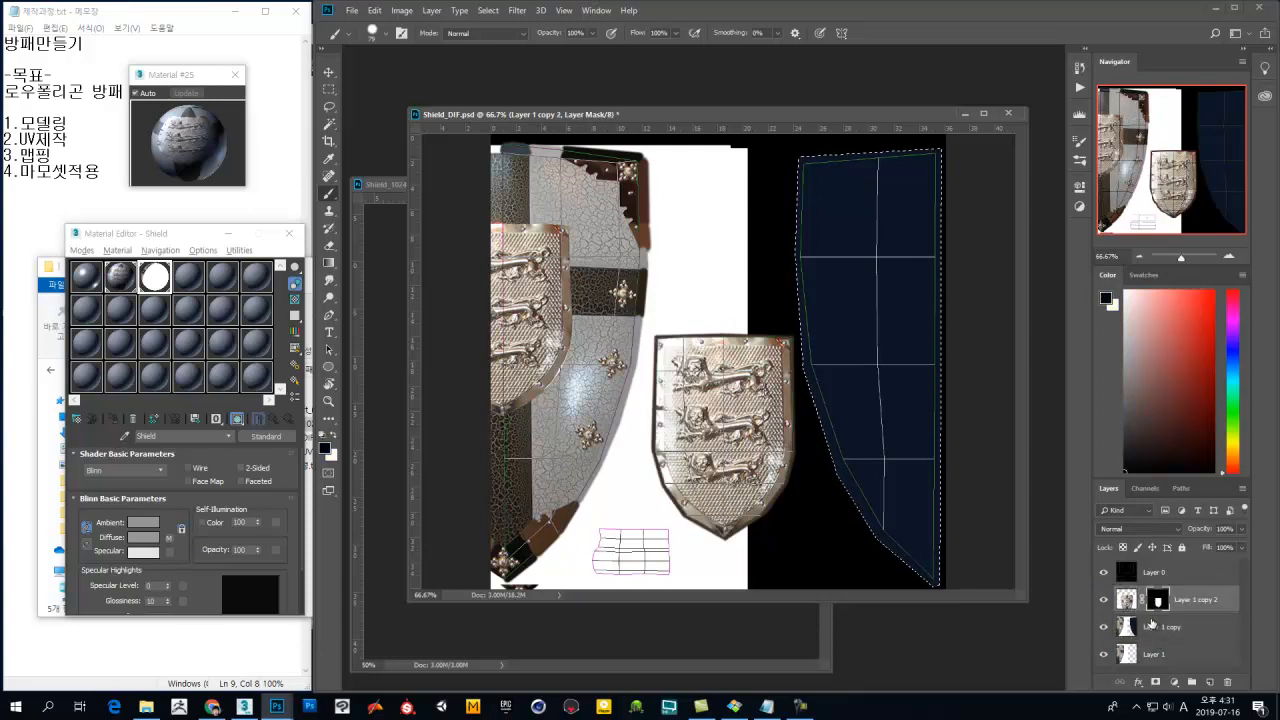
{"action": "left_click", "coordinate": [1191, 626]}
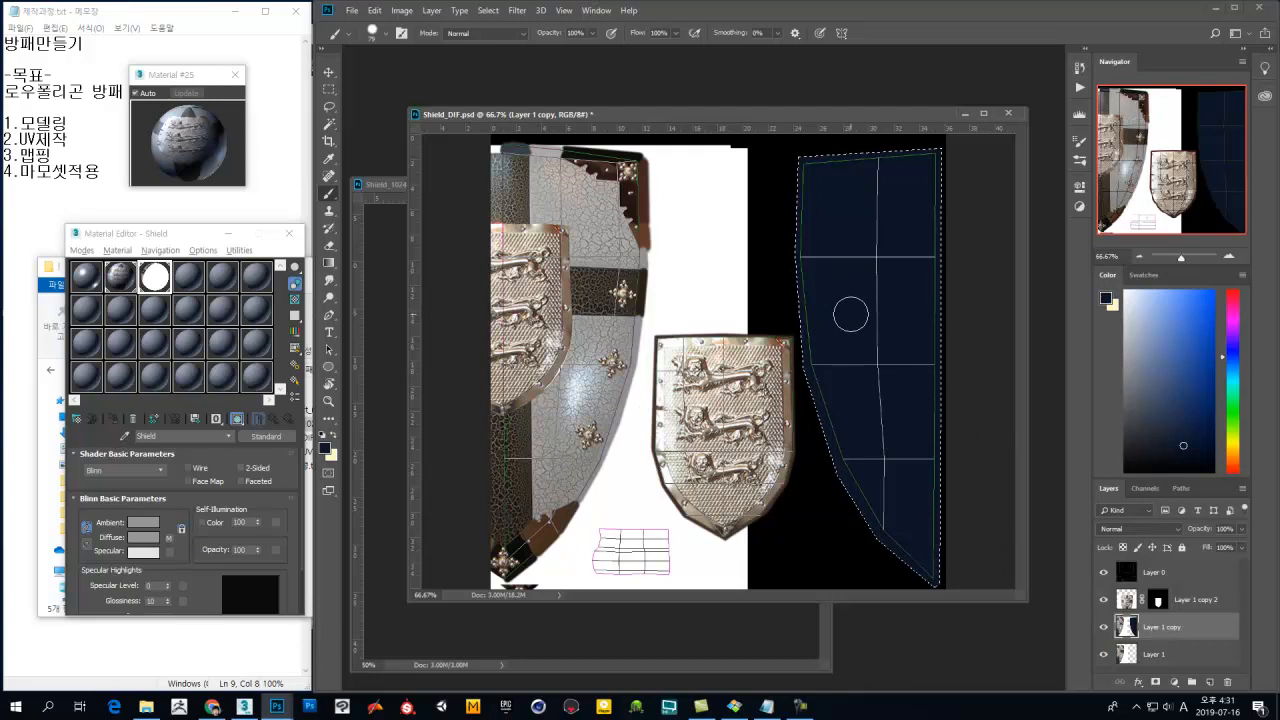
Step: Set up a Foreground to Background gradient running from a near-black indigo foreground to a dark navy background
{"action": "key", "text": "g"}
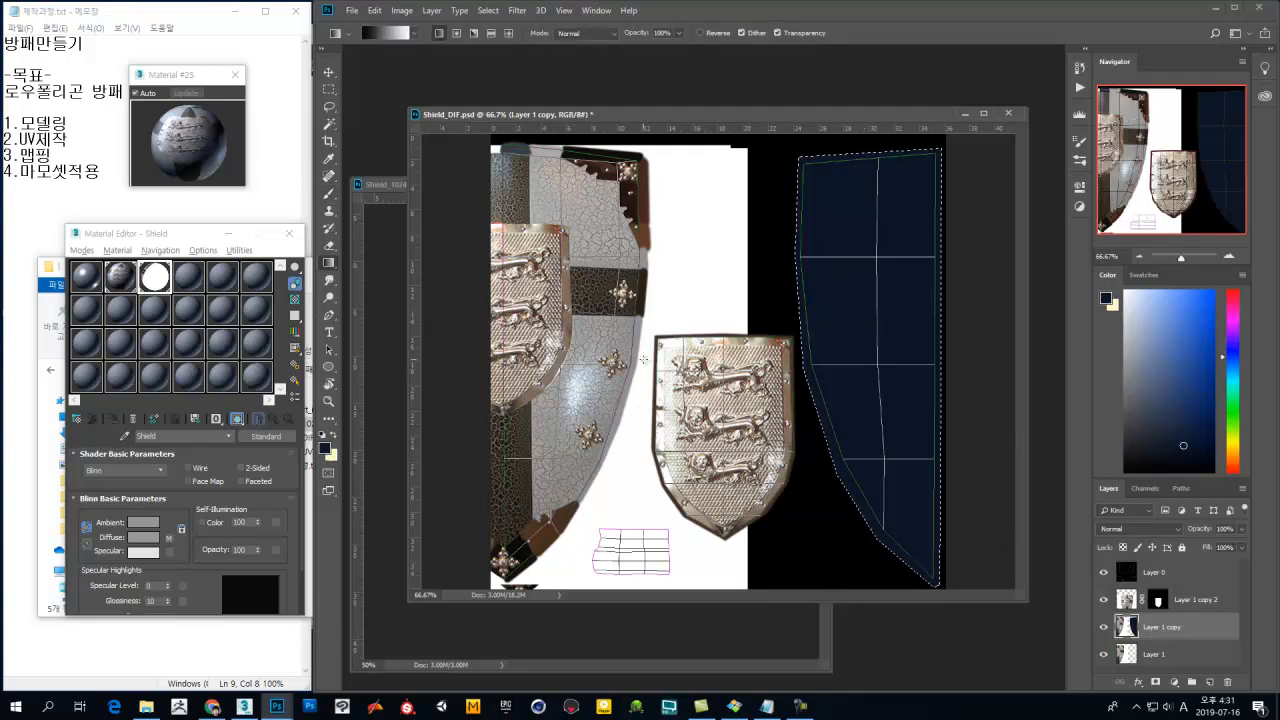
{"action": "key", "text": "x"}
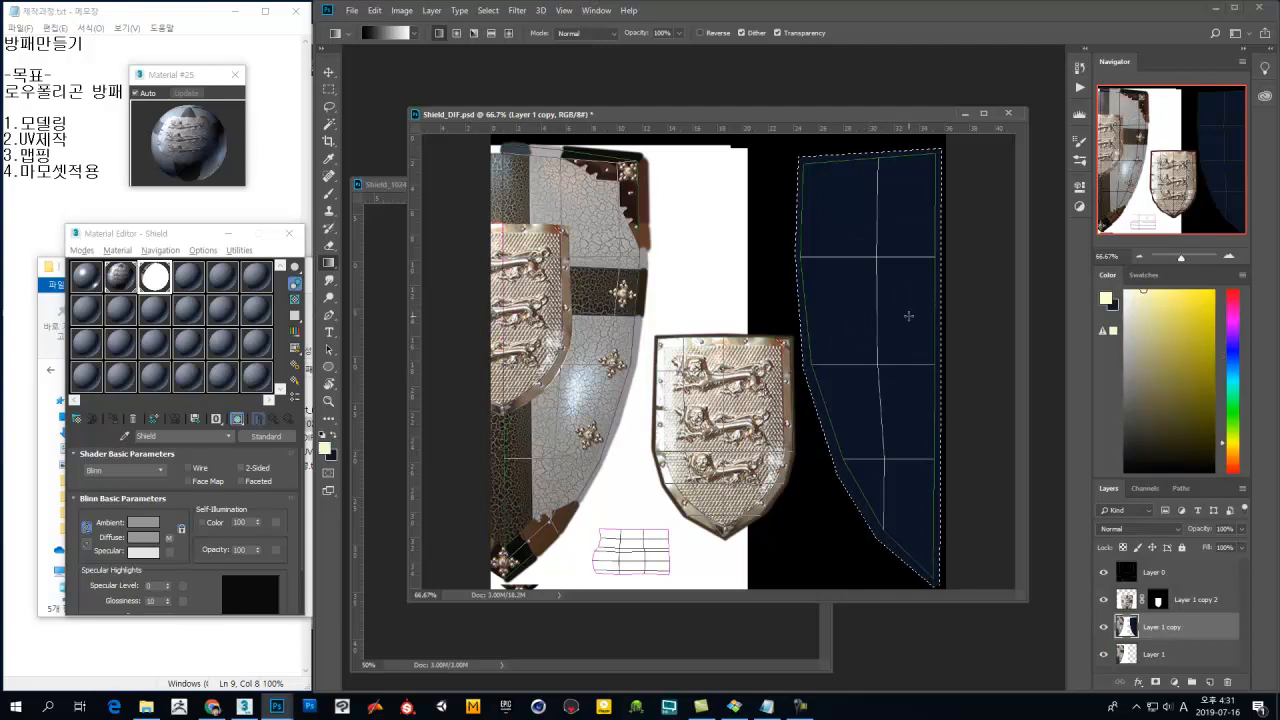
{"action": "left_click", "coordinate": [917, 327]}
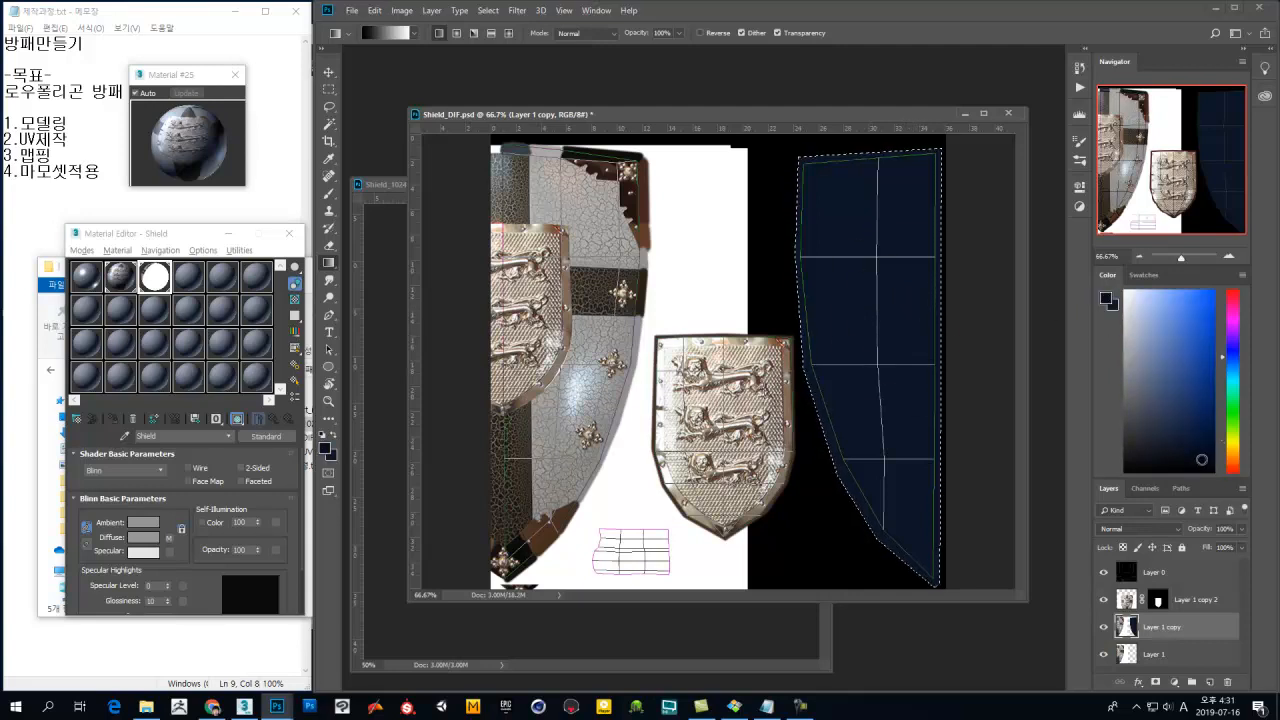
{"action": "left_click_drag", "start_coordinate": [1224, 354], "coordinate": [1224, 339]}
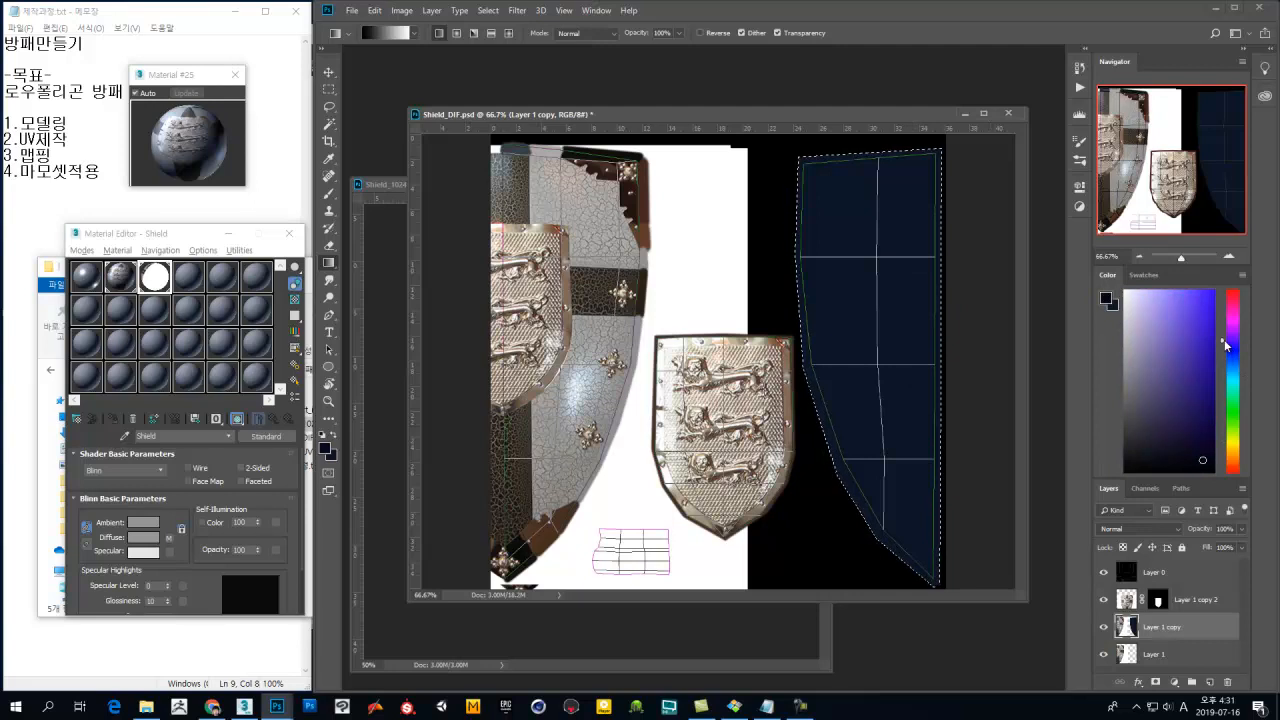
{"action": "left_click", "coordinate": [395, 33]}
{"action": "left_click", "coordinate": [506, 147]}
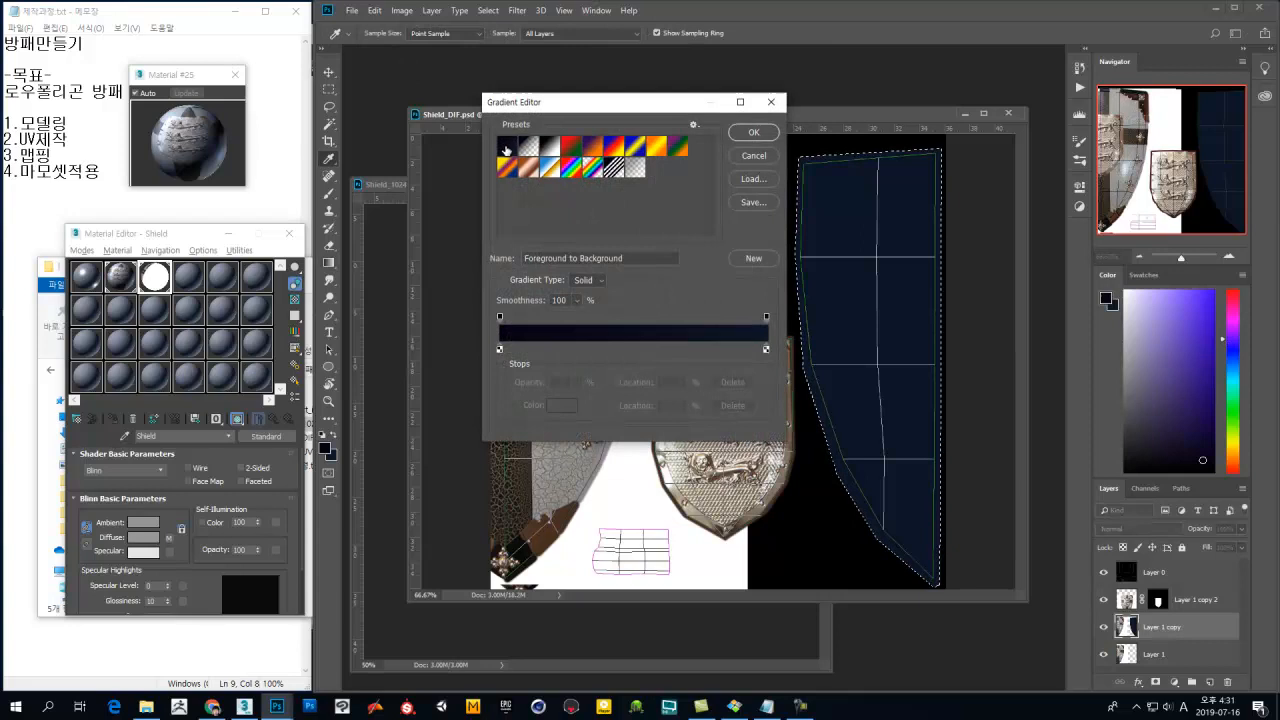
{"action": "left_click", "coordinate": [752, 132]}
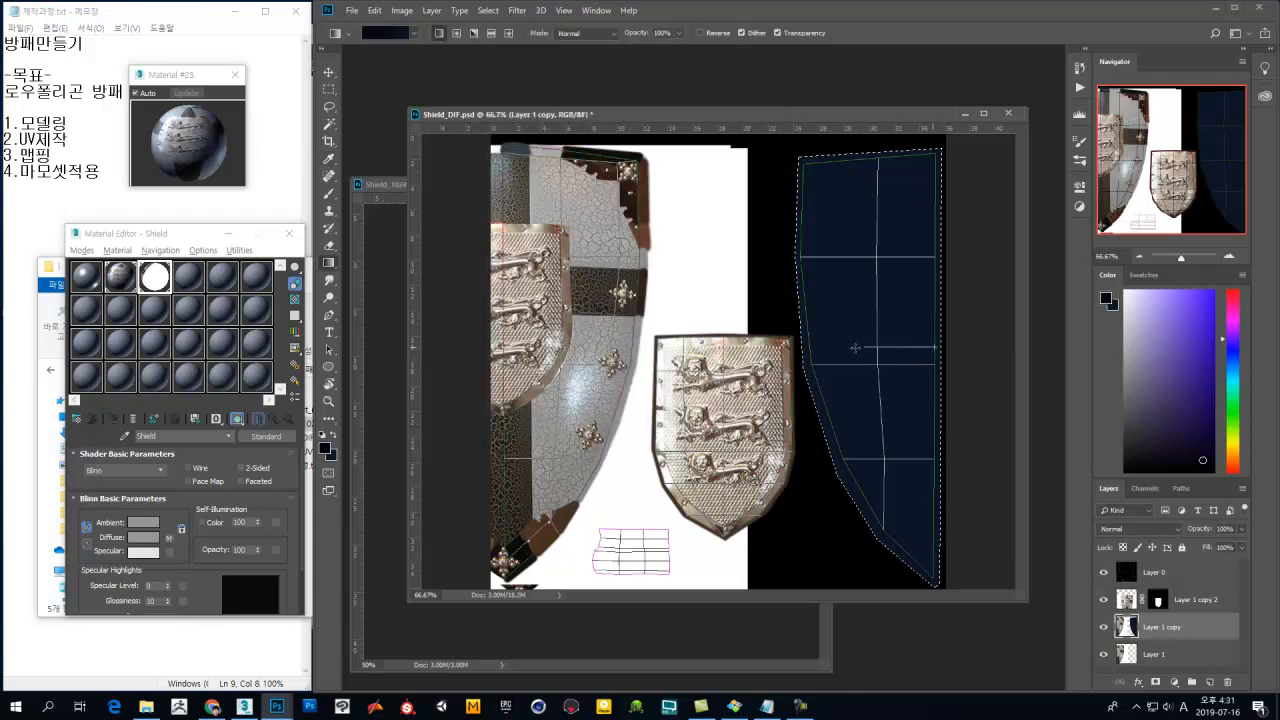
Step: Try the gradient across the selected half-shield island, settle on navy at its top fading to indigo at its bottom, and clear the selection
{"action": "left_click_drag", "start_coordinate": [803, 346], "coordinate": [802, 359]}
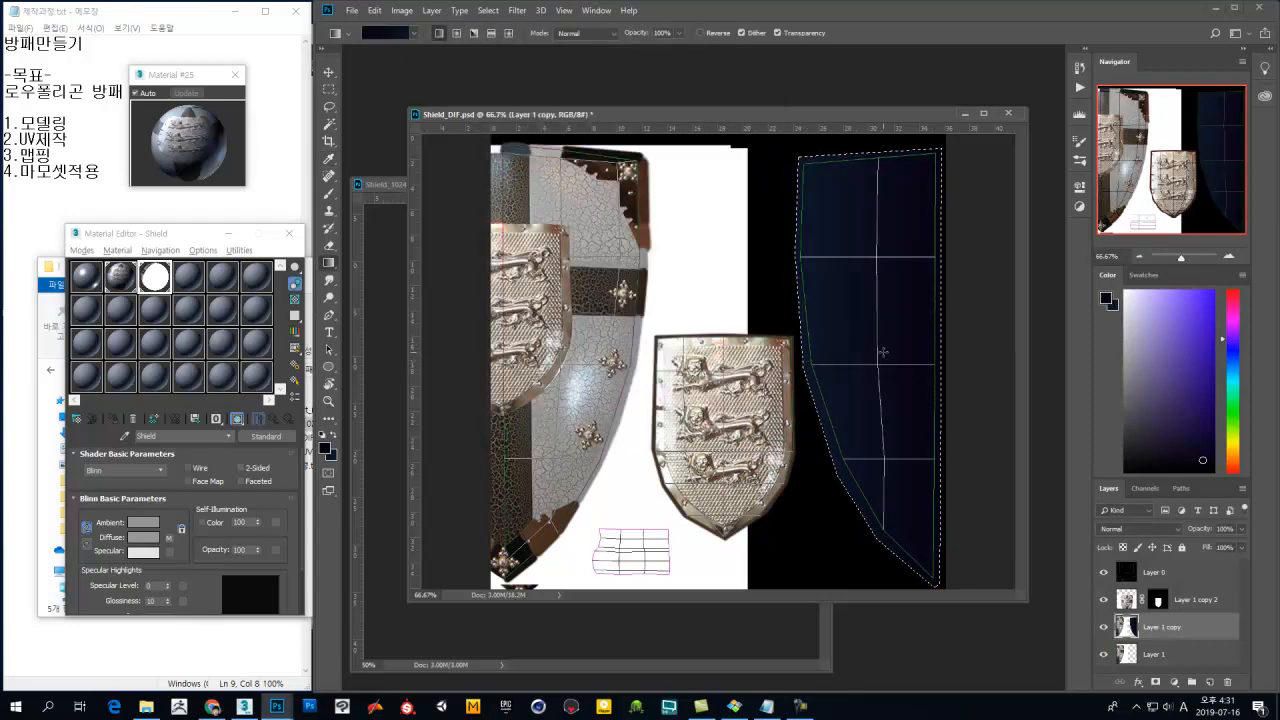
{"action": "key", "text": "ctrl+z"}
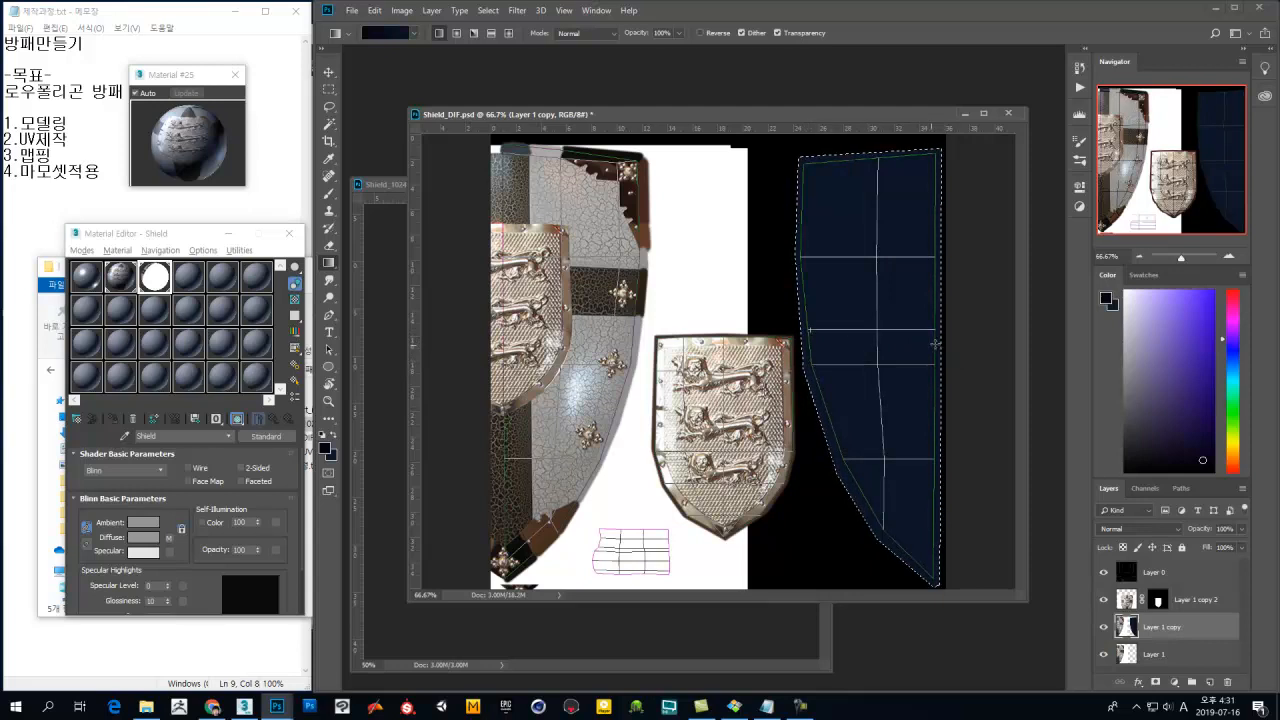
{"action": "left_click_drag", "start_coordinate": [934, 344], "coordinate": [931, 361]}
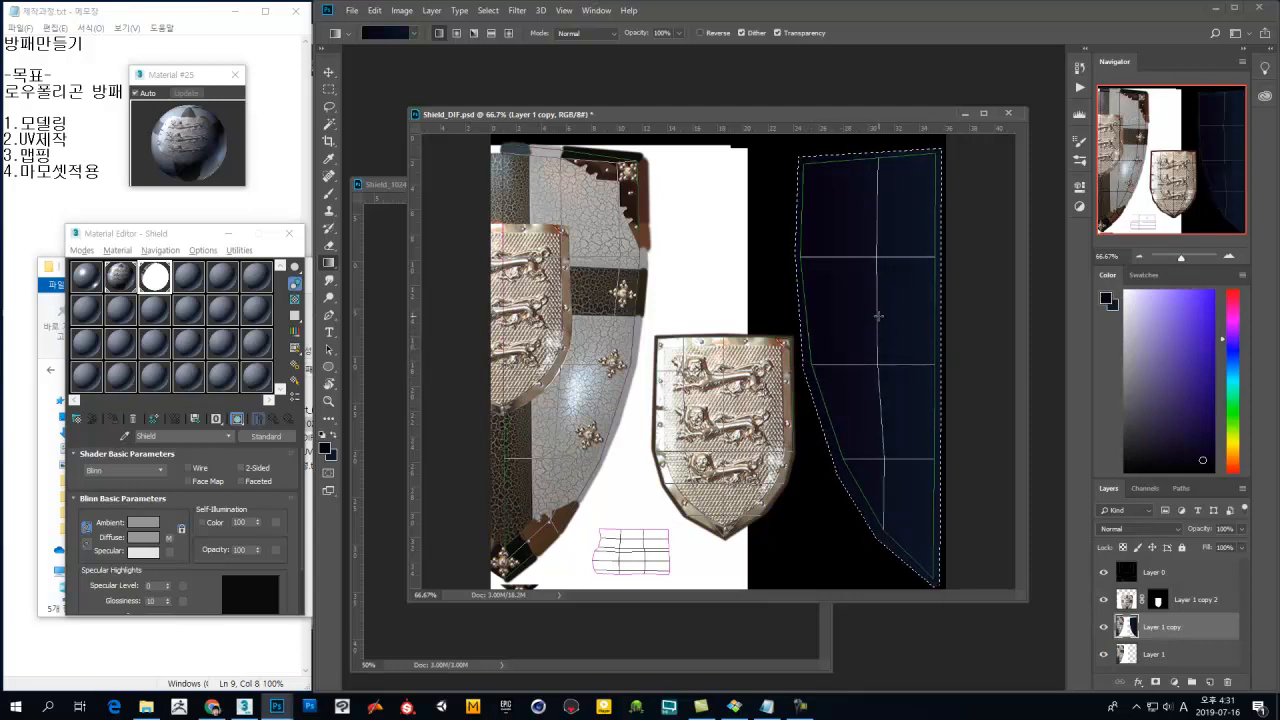
{"action": "key", "text": "ctrl+z"}
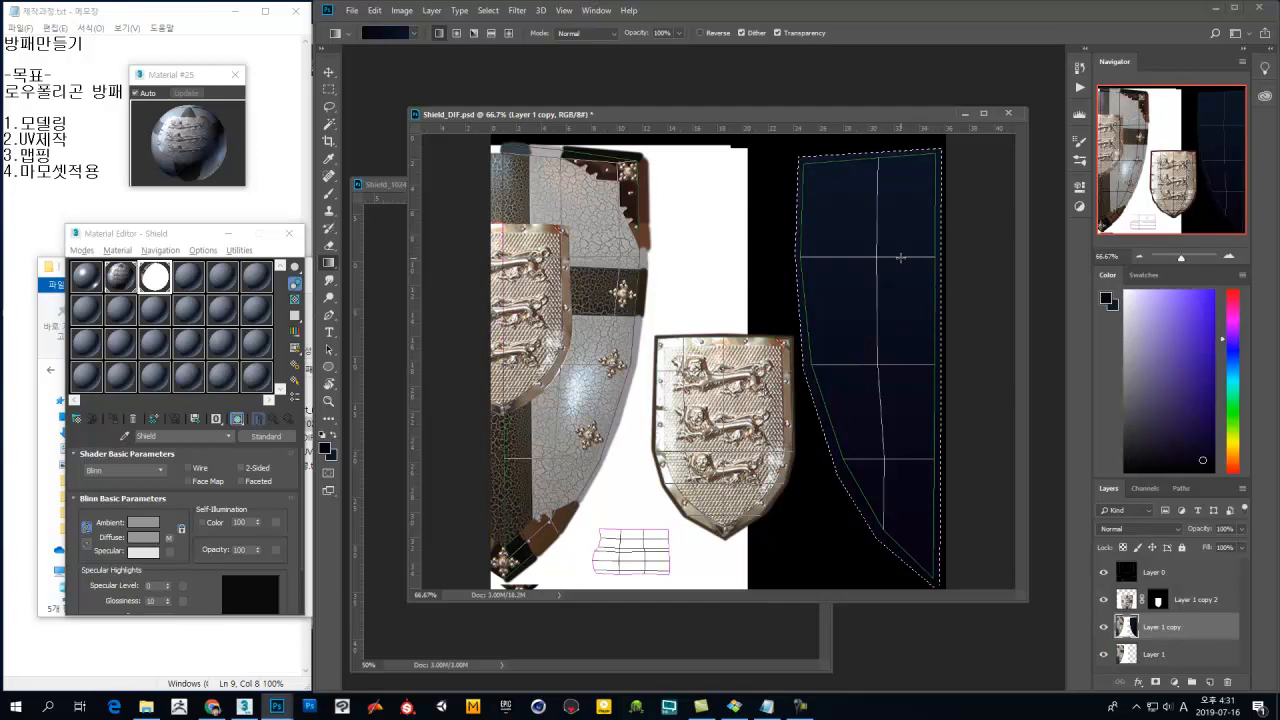
{"action": "key", "text": "ctrl+d"}
Step: Shrink the brush and paint near-black indigo over the small gridded UV island and a margin around it
{"action": "key", "text": "b"}
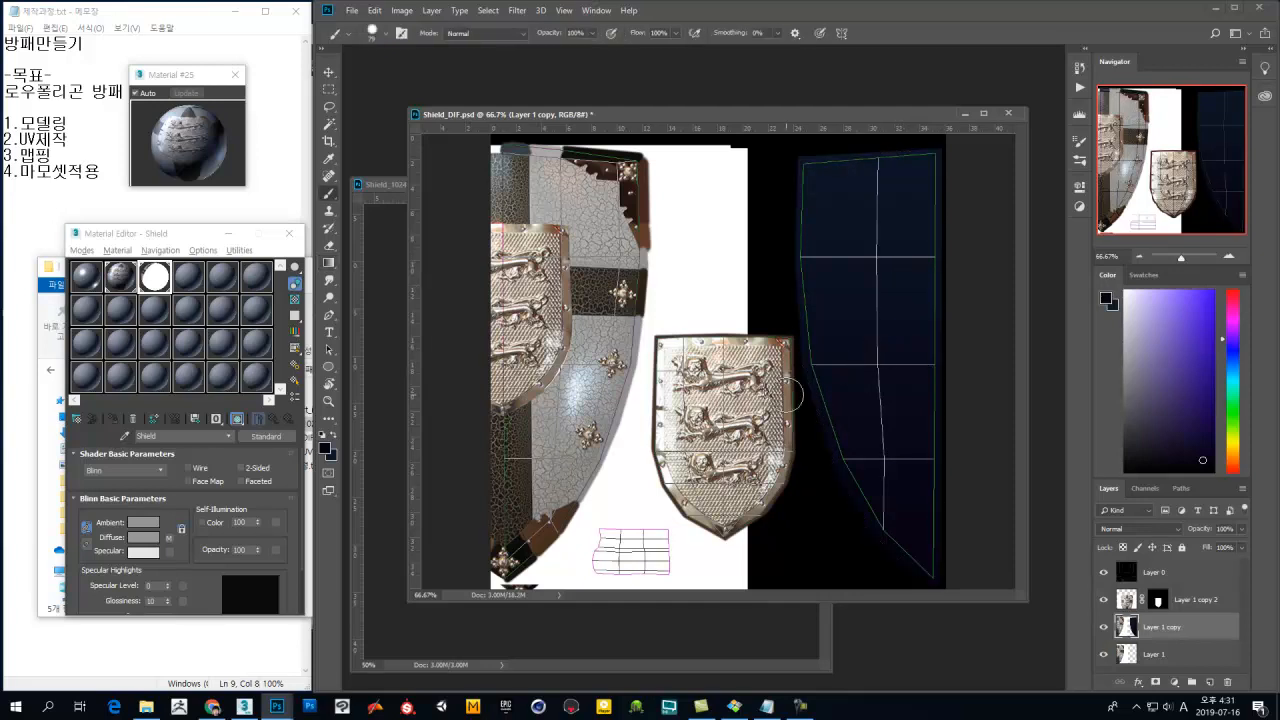
{"action": "mouse_move", "coordinate": [632, 543]}
{"action": "right_mouse_down", "text": "alt"}
{"action": "mouse_move", "coordinate": [620, 553]}
{"action": "mouse_move", "coordinate": [629, 530]}
{"action": "right_mouse_up", "text": "alt"}
{"action": "mouse_move", "coordinate": [641, 528]}
{"action": "left_mouse_down"}
{"action": "mouse_move", "coordinate": [657, 557]}
{"action": "mouse_move", "coordinate": [666, 540]}
{"action": "mouse_move", "coordinate": [620, 528]}
{"action": "mouse_move", "coordinate": [593, 558]}
{"action": "mouse_move", "coordinate": [674, 563]}
{"action": "mouse_move", "coordinate": [596, 534]}
{"action": "mouse_move", "coordinate": [600, 557]}
{"action": "left_mouse_up"}
{"action": "key", "text": "ctrl+z"}
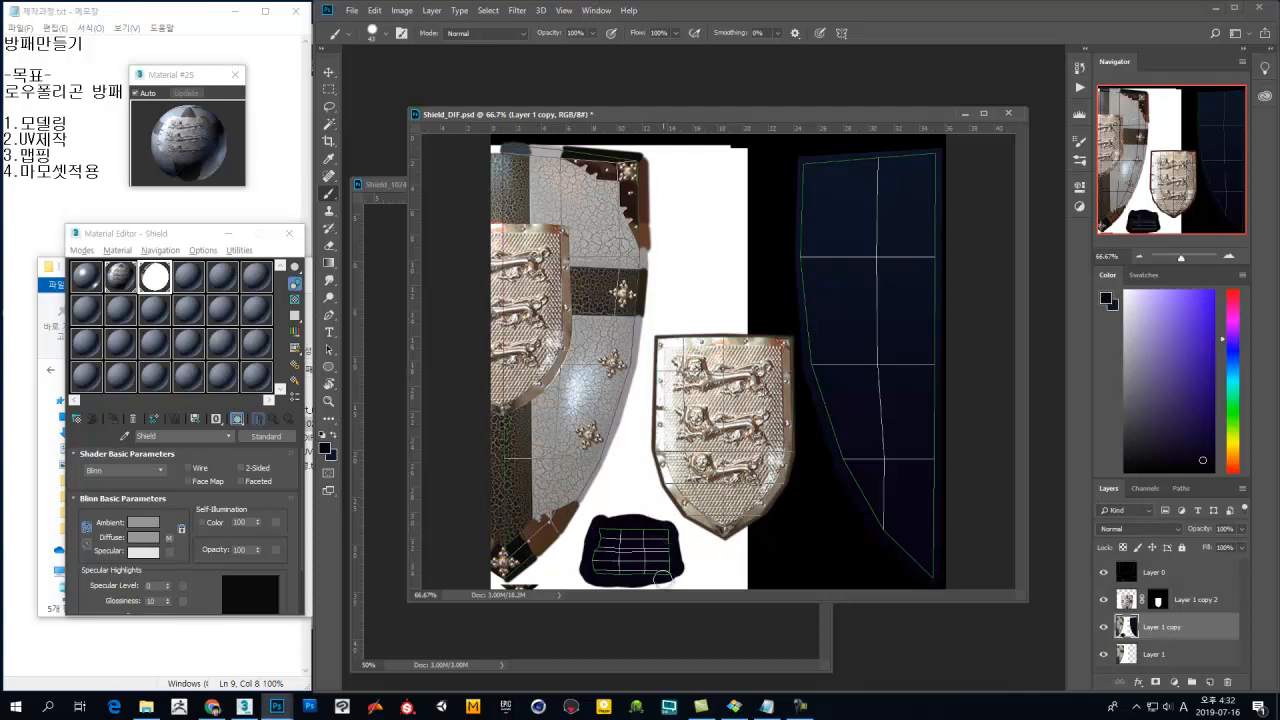
Step: Switch to the dark navy color and paint it with a soft brush across the lower rows of the small UV island
{"action": "scroll", "coordinate": [648, 560], "scroll_direction": "up", "scroll_amount": 3, "text": "alt"}
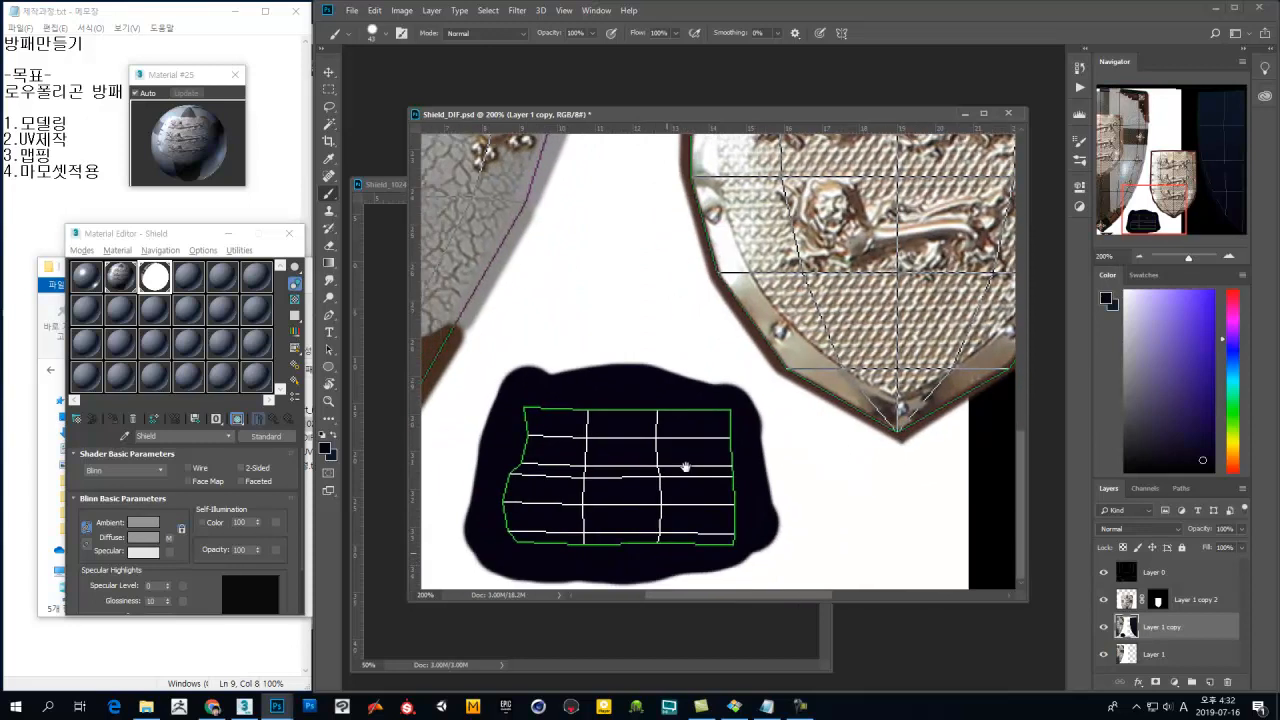
{"action": "right_click_drag", "start_coordinate": [666, 520], "coordinate": [649, 517], "text": "alt"}
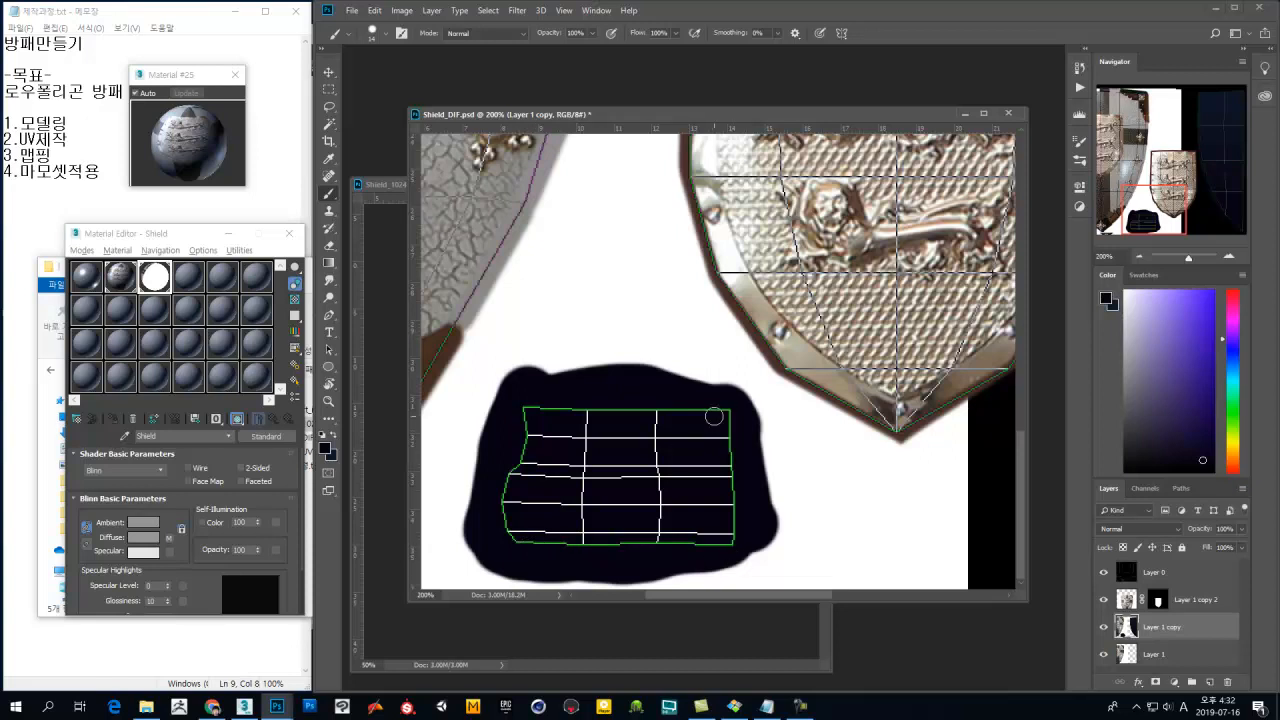
{"action": "right_click_drag", "start_coordinate": [650, 522], "coordinate": [676, 517], "text": "alt"}
{"action": "scroll", "coordinate": [716, 501], "scroll_direction": "down", "scroll_amount": 2, "text": "alt"}
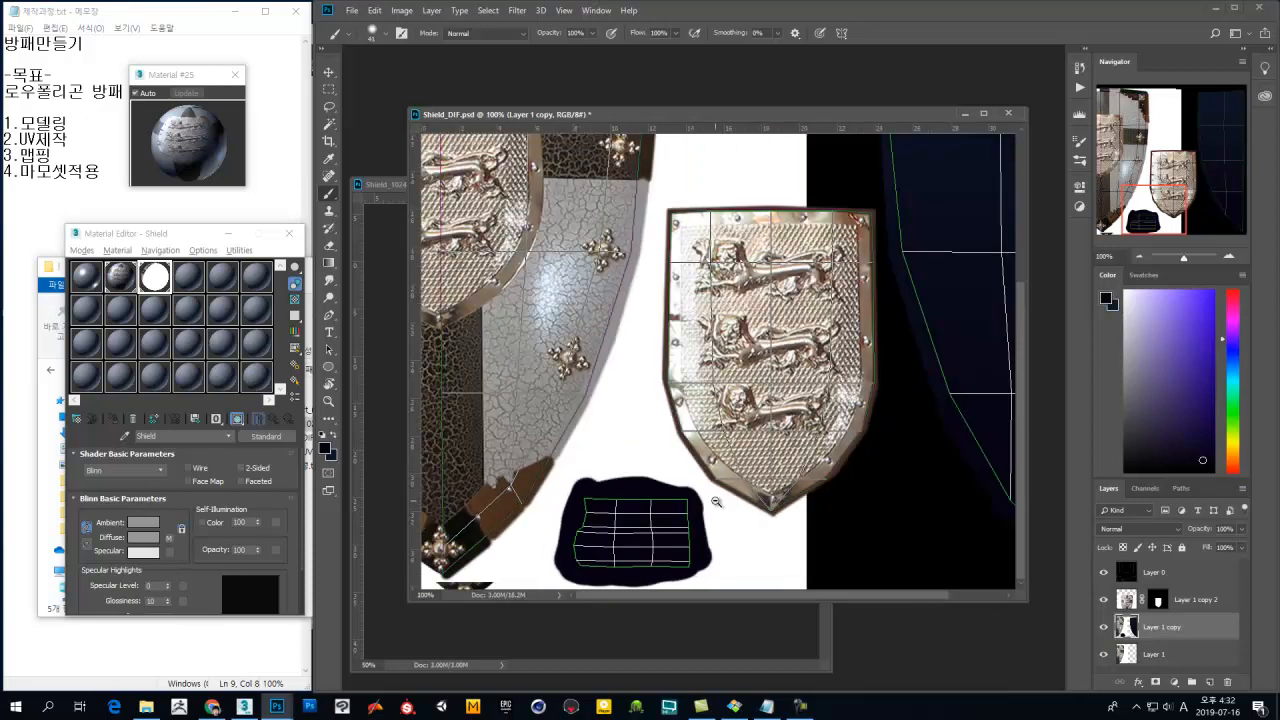
{"action": "scroll", "coordinate": [716, 501], "scroll_direction": "down", "scroll_amount": 1, "text": "alt"}
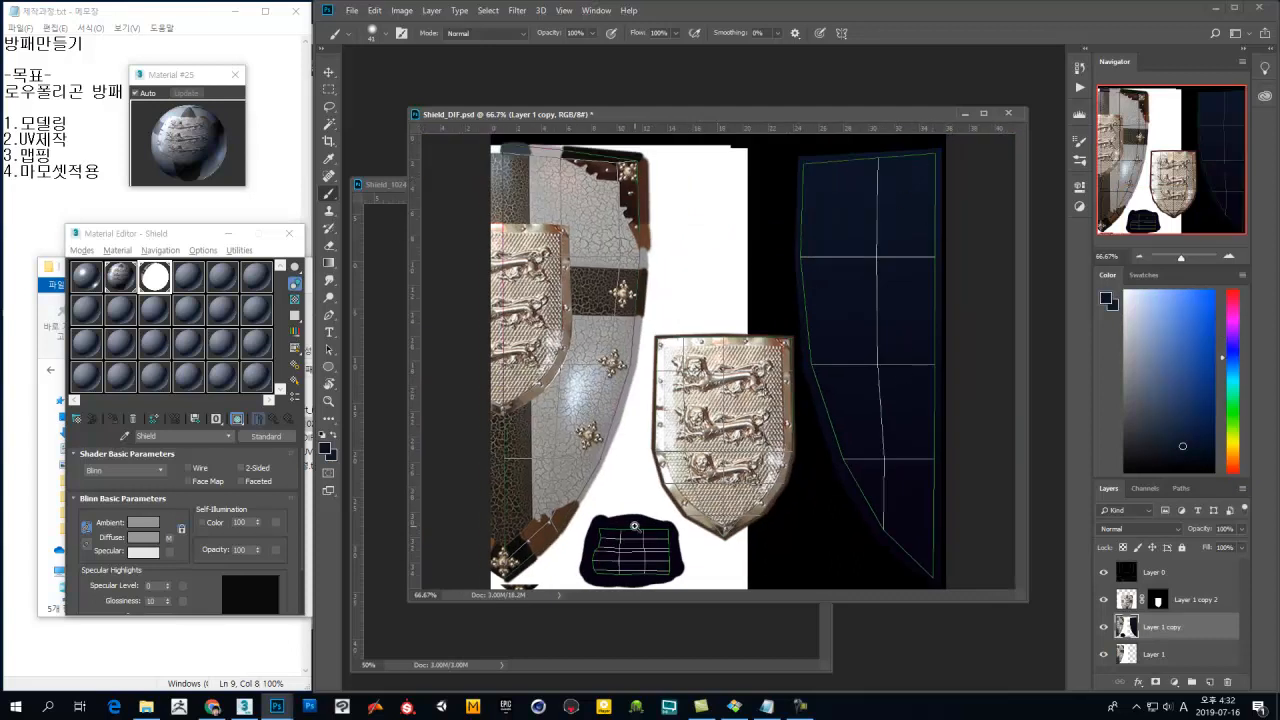
{"action": "scroll", "coordinate": [640, 530], "scroll_direction": "up", "scroll_amount": 3, "text": "alt"}
{"action": "mouse_move", "coordinate": [640, 494]}
{"action": "right_mouse_down", "text": "alt"}
{"action": "mouse_move", "coordinate": [658, 503]}
{"action": "mouse_move", "coordinate": [646, 503]}
{"action": "right_mouse_up", "text": "alt"}
{"action": "left_click_drag", "start_coordinate": [514, 503], "coordinate": [724, 505]}
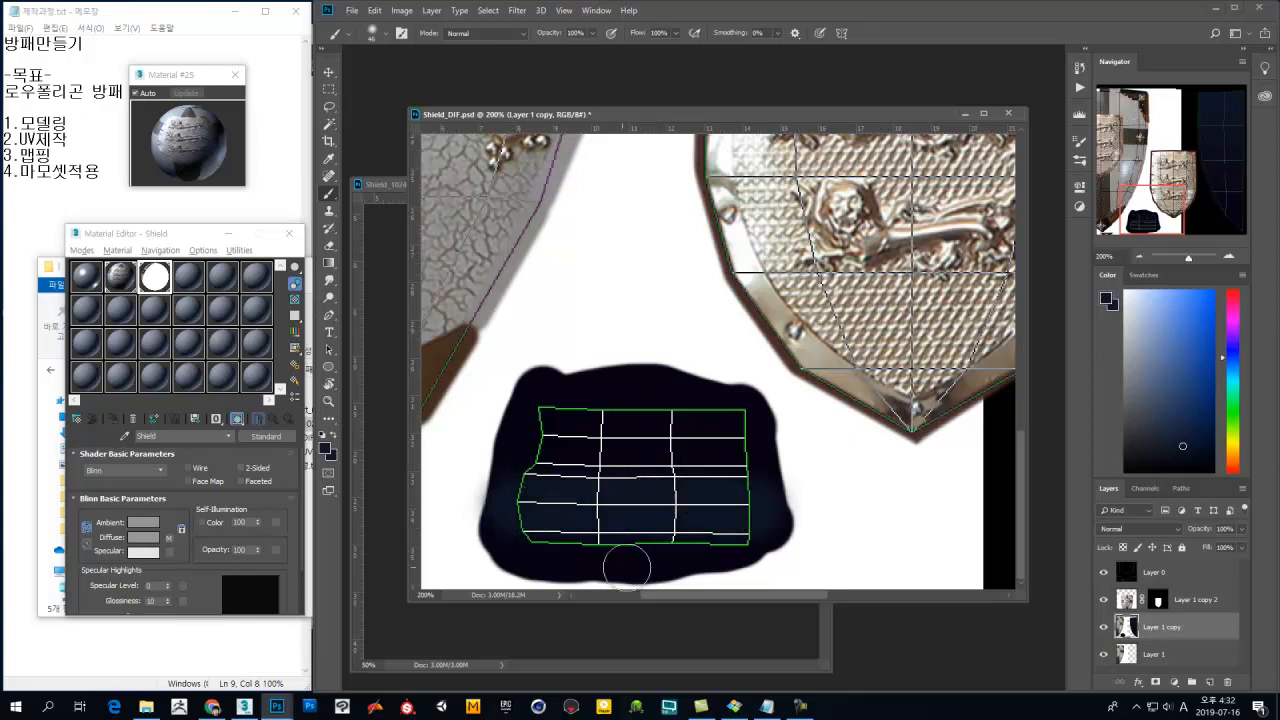
Step: Blend the navy lower rows into the indigo upper rows of the small UV island using the Smudge tool with an enlarged brush
{"action": "key", "text": "r"}
{"action": "left_click", "coordinate": [329, 280]}
{"action": "right_click_drag", "start_coordinate": [544, 468], "coordinate": [600, 402], "text": "alt"}
{"action": "left_click_drag", "start_coordinate": [565, 436], "coordinate": [537, 477]}
{"action": "left_click_drag", "start_coordinate": [611, 446], "coordinate": [599, 481]}
{"action": "mouse_move", "coordinate": [660, 441]}
{"action": "left_mouse_down"}
{"action": "mouse_move", "coordinate": [664, 461]}
{"action": "mouse_move", "coordinate": [761, 474]}
{"action": "mouse_move", "coordinate": [731, 557]}
{"action": "mouse_move", "coordinate": [697, 595]}
{"action": "mouse_move", "coordinate": [640, 568]}
{"action": "mouse_move", "coordinate": [572, 580]}
{"action": "mouse_move", "coordinate": [513, 565]}
{"action": "mouse_move", "coordinate": [531, 543]}
{"action": "mouse_move", "coordinate": [649, 556]}
{"action": "mouse_move", "coordinate": [734, 543]}
{"action": "mouse_move", "coordinate": [643, 586]}
{"action": "mouse_move", "coordinate": [671, 586]}
{"action": "mouse_move", "coordinate": [665, 512]}
{"action": "left_mouse_up"}
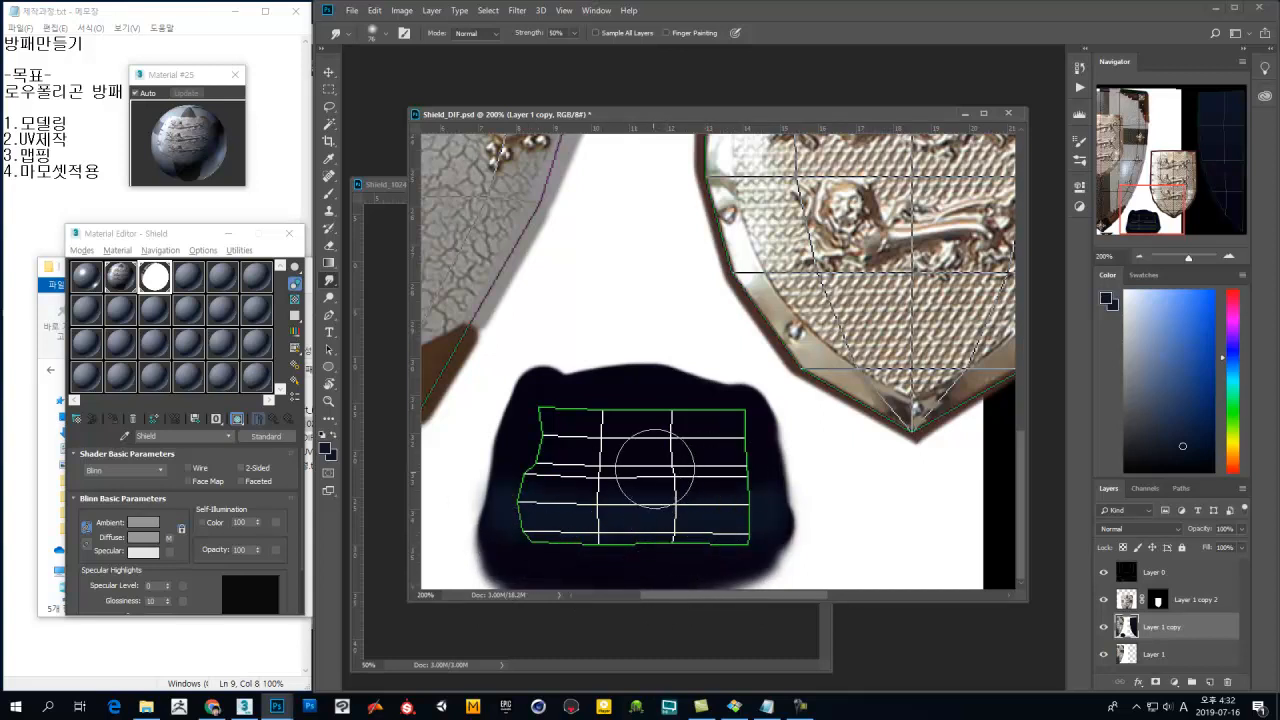
{"action": "key", "text": "ctrl+minus"}
{"action": "key", "text": "ctrl+minus"}
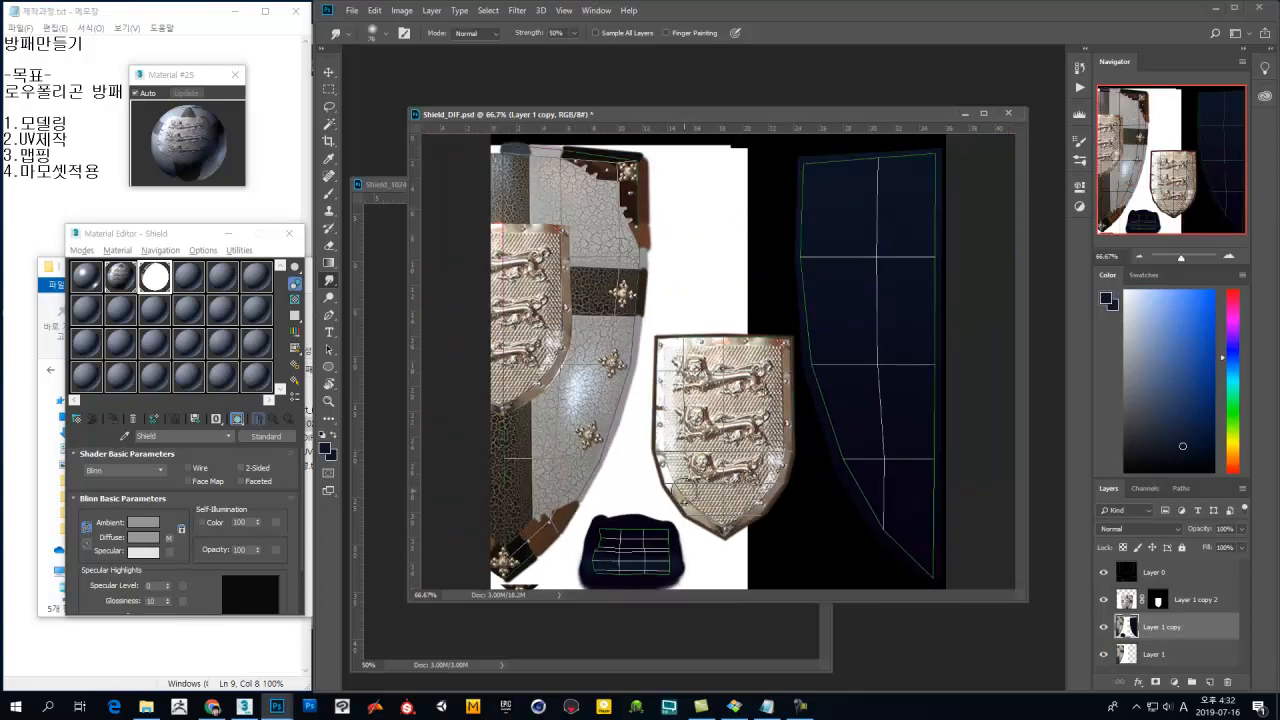
Step: Hide the UV wireframe Layer 0, and fill a new layer beneath all the others with the dark navy foreground color
{"action": "key", "text": "b"}
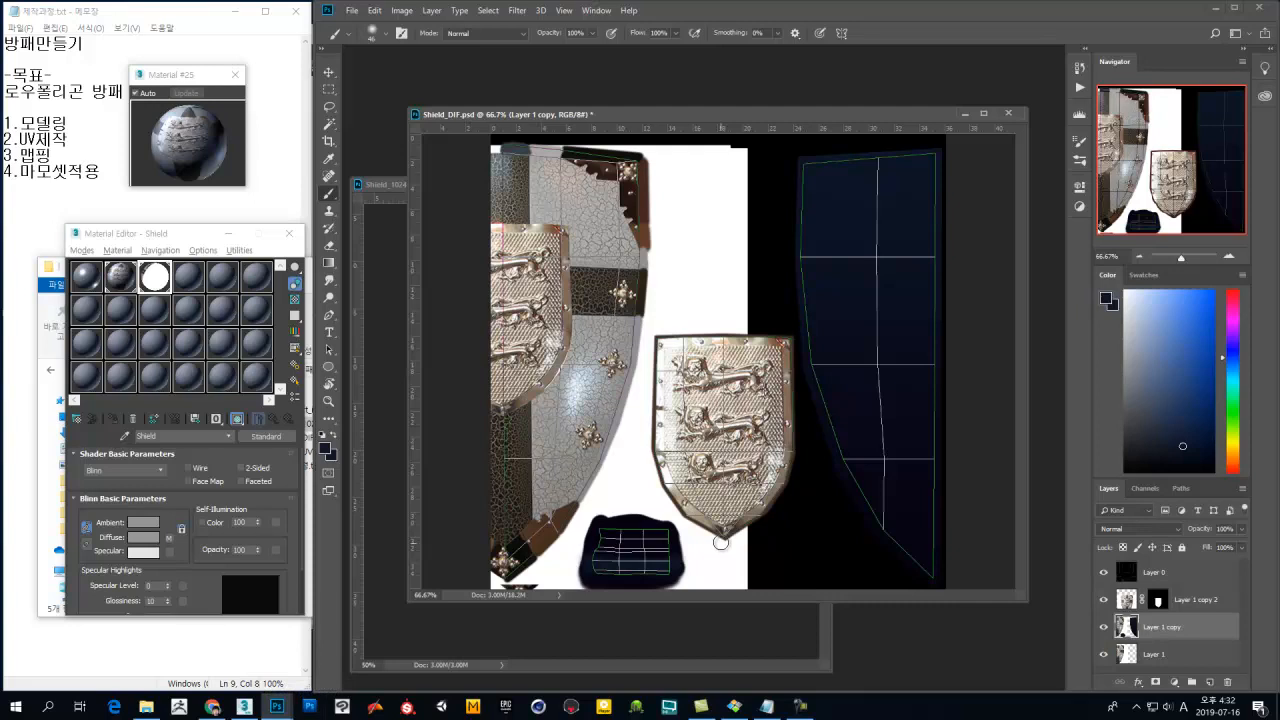
{"action": "left_click", "coordinate": [1102, 573]}
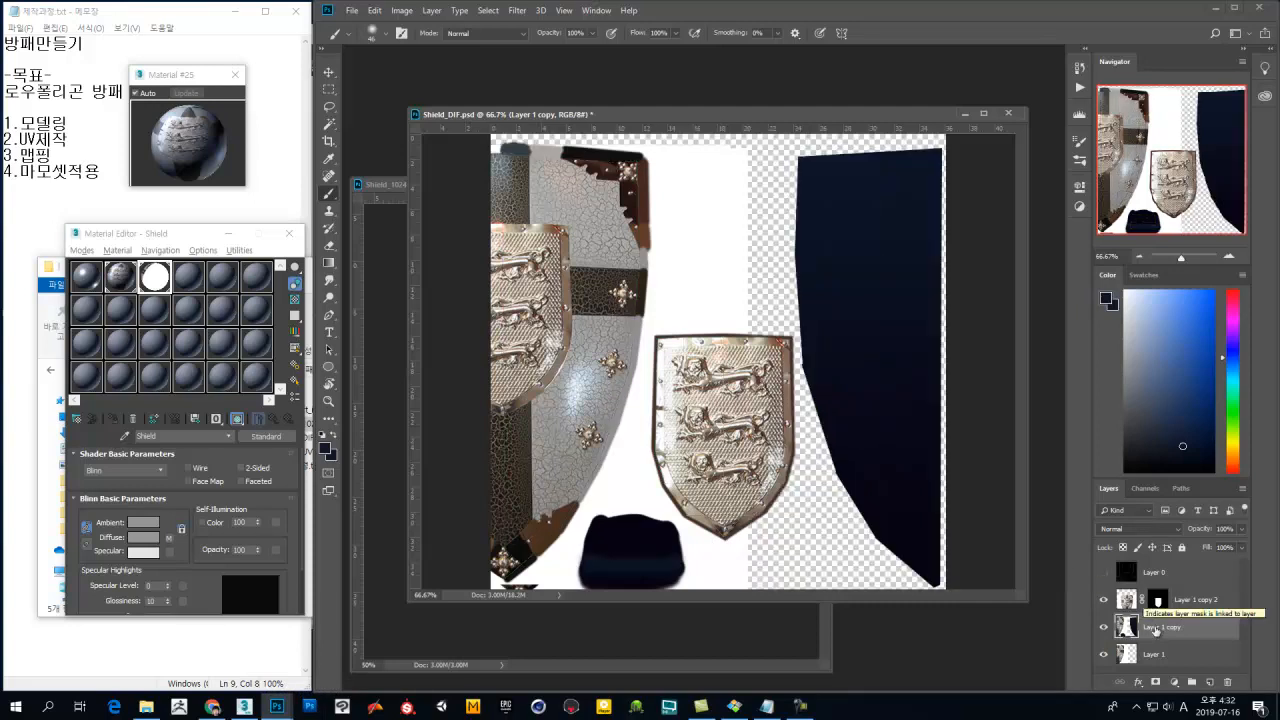
{"action": "left_click", "coordinate": [1197, 656]}
{"action": "left_click", "coordinate": [1211, 682]}
{"action": "scroll", "coordinate": [1246, 634], "scroll_direction": "down", "scroll_amount": 1}
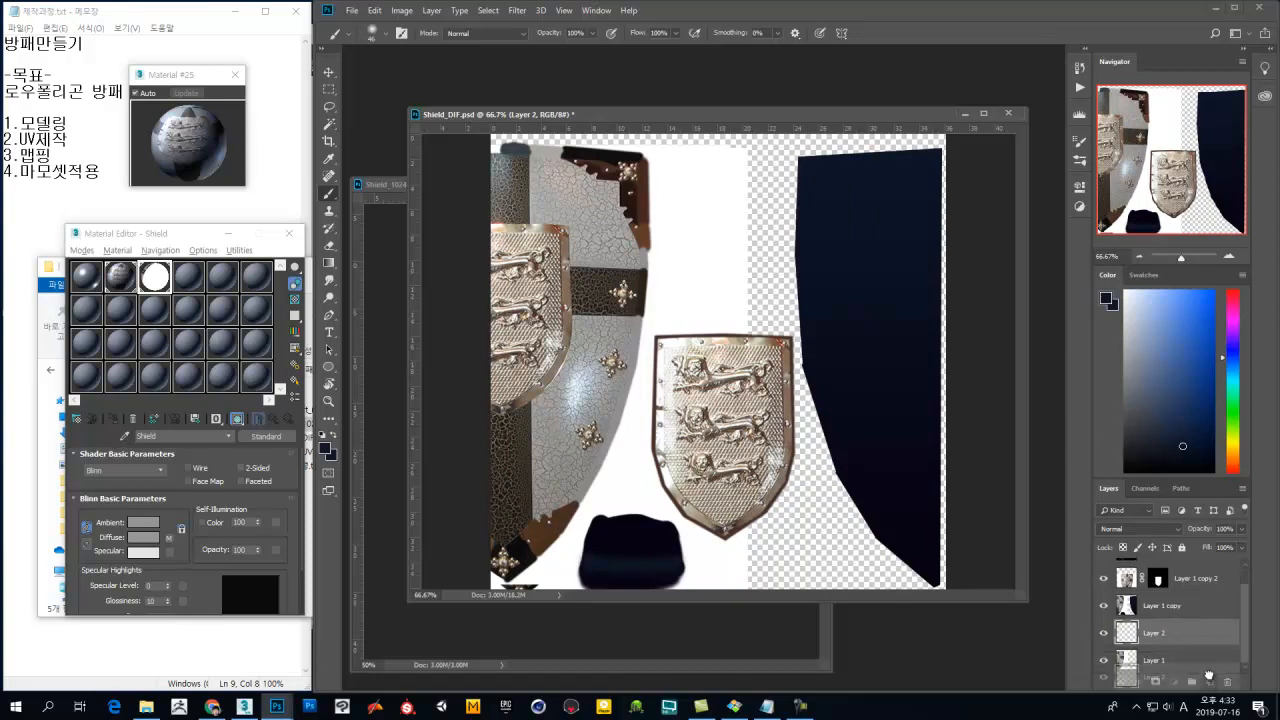
{"action": "left_click_drag", "start_coordinate": [1195, 665], "coordinate": [1197, 672]}
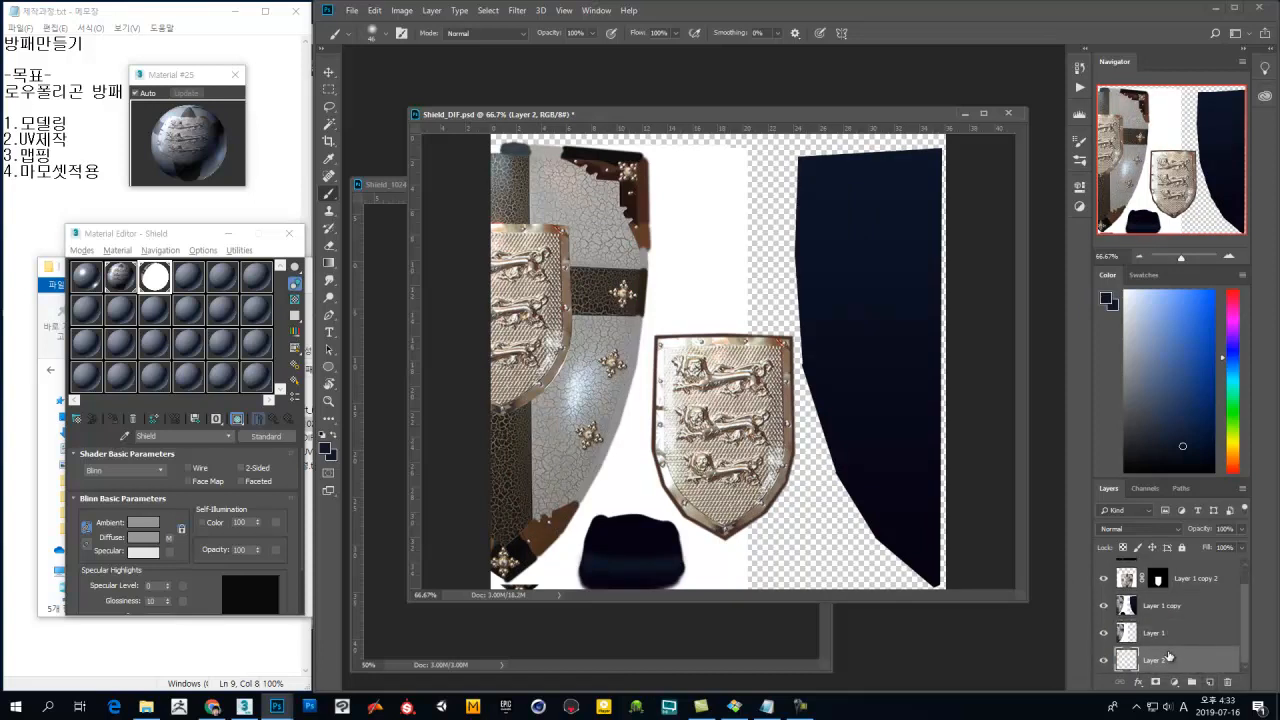
{"action": "key", "text": "alt+BackSpace"}
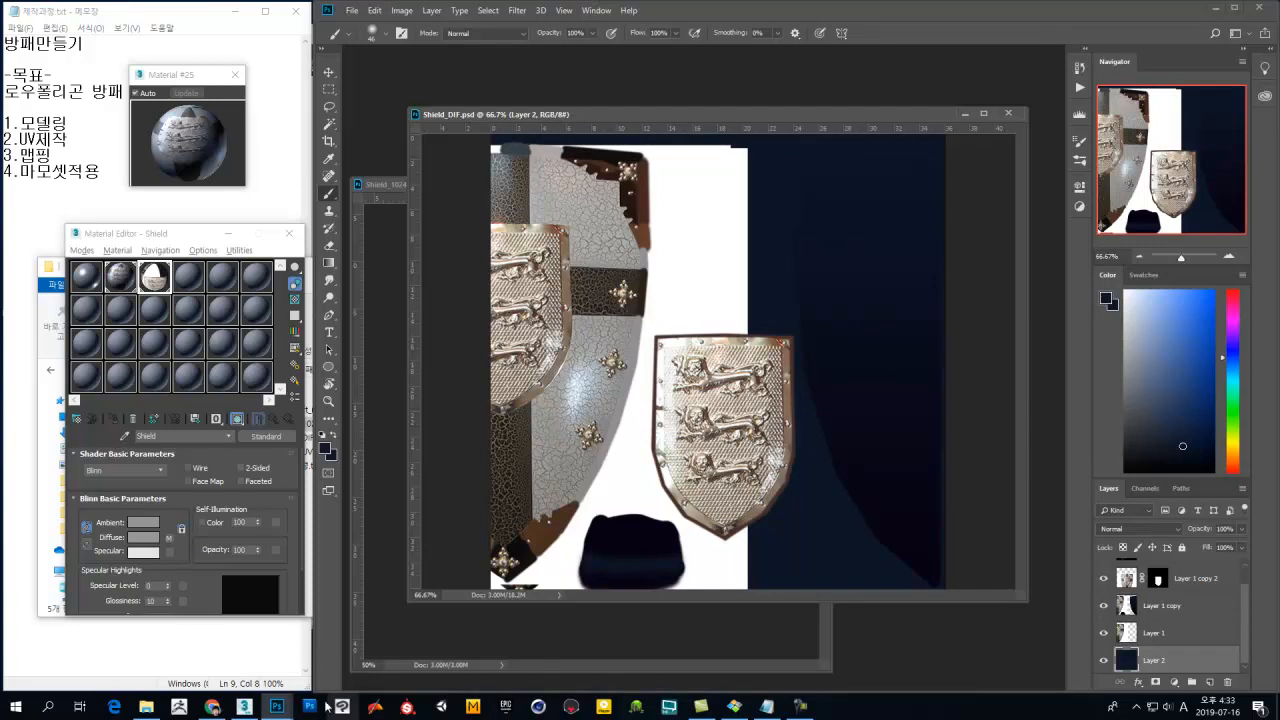
Step: Switch to 3ds Max and examine the updated texture on the shield model from several angles
{"action": "left_click", "coordinate": [244, 706]}
{"action": "middle_click_drag", "start_coordinate": [853, 458], "coordinate": [760, 400], "text": "alt"}
{"action": "middle_click_drag", "start_coordinate": [665, 400], "coordinate": [840, 466], "text": "alt"}
{"action": "left_click", "coordinate": [745, 445]}
{"action": "left_click", "coordinate": [850, 444]}
{"action": "scroll", "coordinate": [790, 415], "scroll_direction": "up", "scroll_amount": 4}
{"action": "scroll", "coordinate": [777, 395], "scroll_direction": "down", "scroll_amount": 6}
{"action": "middle_click_drag", "start_coordinate": [790, 530], "coordinate": [715, 530], "text": "alt"}
{"action": "scroll", "coordinate": [732, 456], "scroll_direction": "up", "scroll_amount": 7}
{"action": "scroll", "coordinate": [797, 405], "scroll_direction": "down", "scroll_amount": 5}
{"action": "left_click", "coordinate": [727, 362]}
{"action": "left_click", "coordinate": [727, 362]}
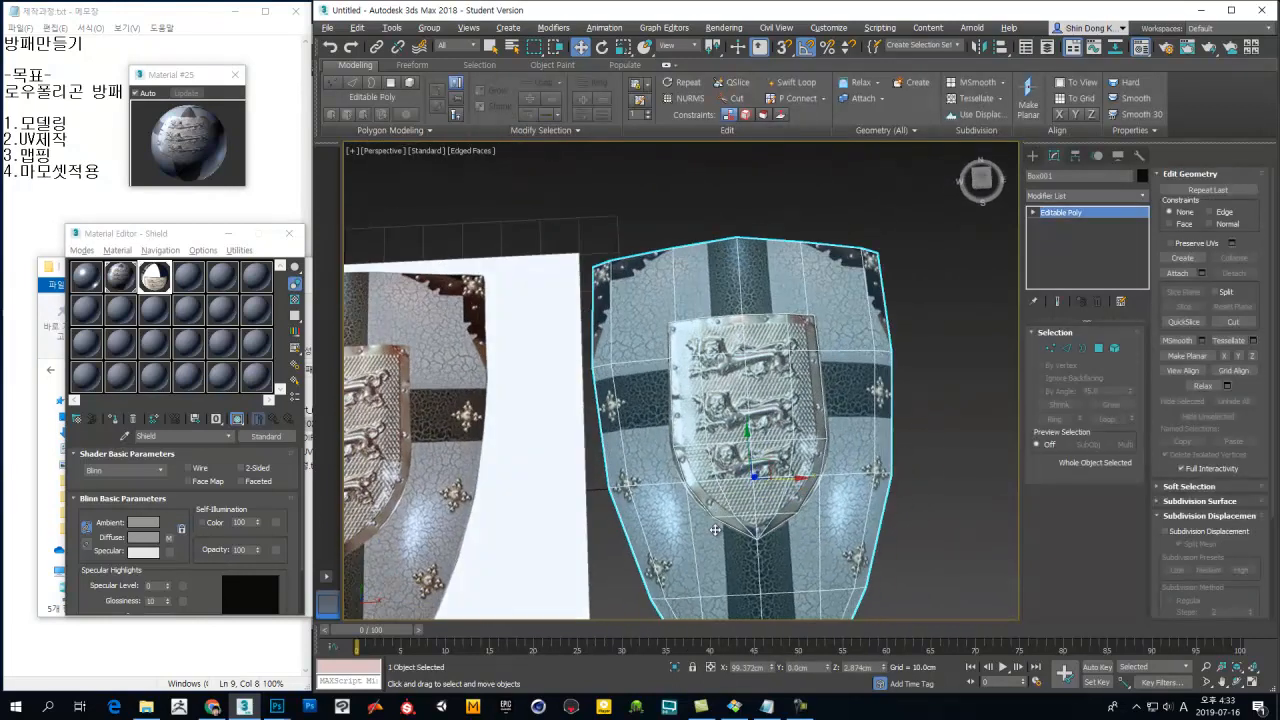
Step: Try moving the emblem element sideways off the shield to expose the surface behind it, and undo the move
{"action": "key", "text": "5"}
{"action": "left_click", "coordinate": [752, 458]}
{"action": "left_click_drag", "start_coordinate": [809, 436], "coordinate": [1000, 436]}
{"action": "middle_click_drag", "start_coordinate": [1000, 436], "coordinate": [748, 452], "text": "alt"}
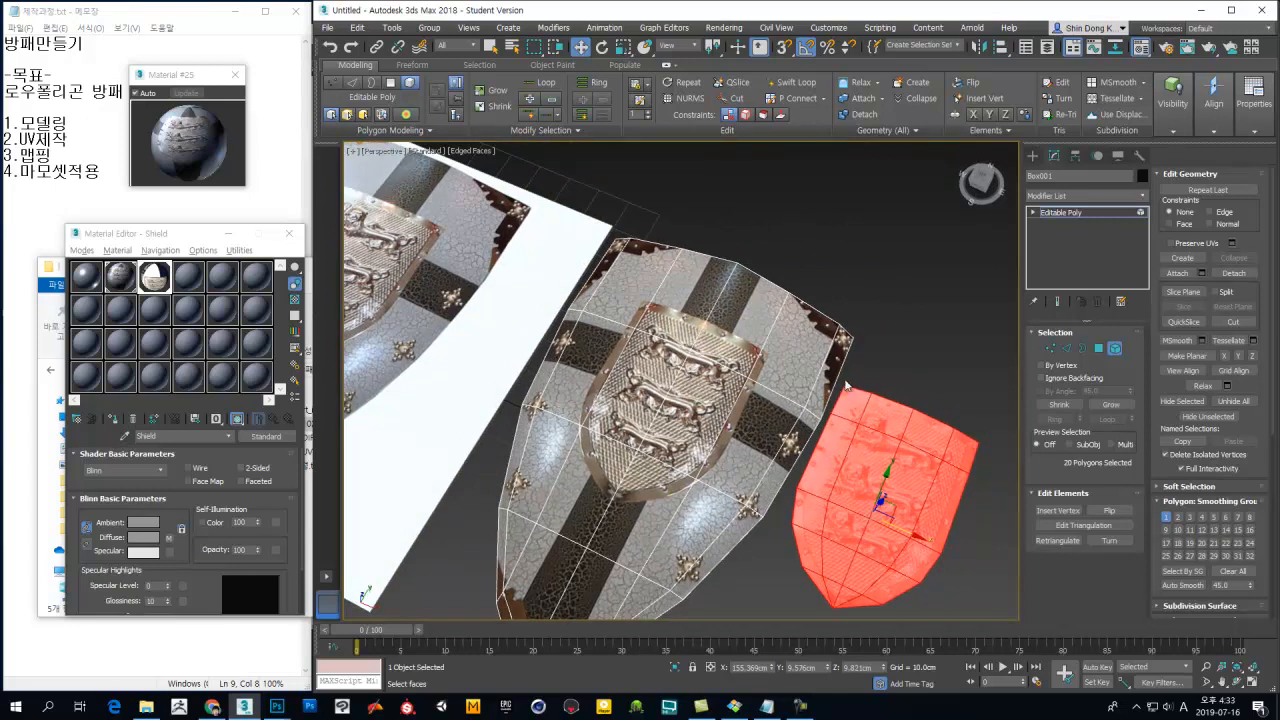
{"action": "middle_click_drag", "start_coordinate": [744, 497], "coordinate": [818, 510], "text": "alt"}
{"action": "key", "text": "ctrl+z"}
Step: Clear the element selection, turn off edged faces in the viewport, and examine the textured shield and emblem up close
{"action": "left_click", "coordinate": [868, 504]}
{"action": "middle_click_drag", "start_coordinate": [757, 494], "coordinate": [773, 545], "text": "alt"}
{"action": "key", "text": "F4"}
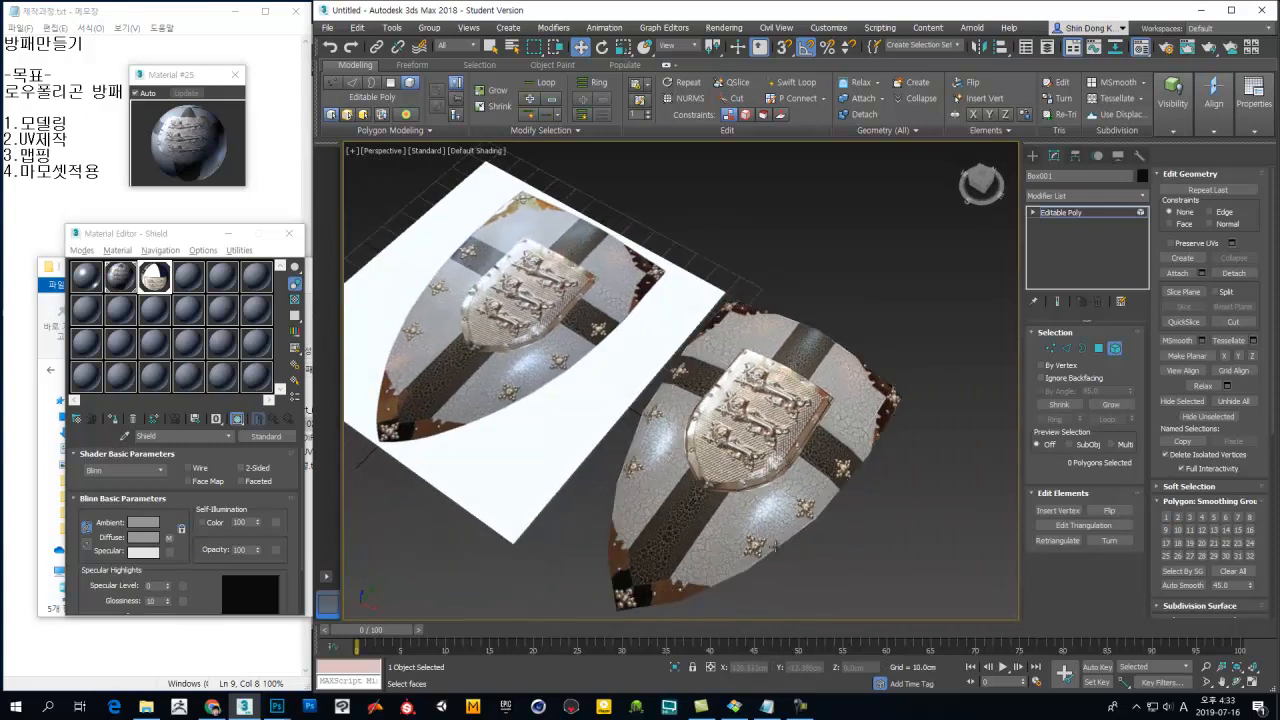
{"action": "scroll", "coordinate": [767, 497], "scroll_direction": "down", "scroll_amount": 5}
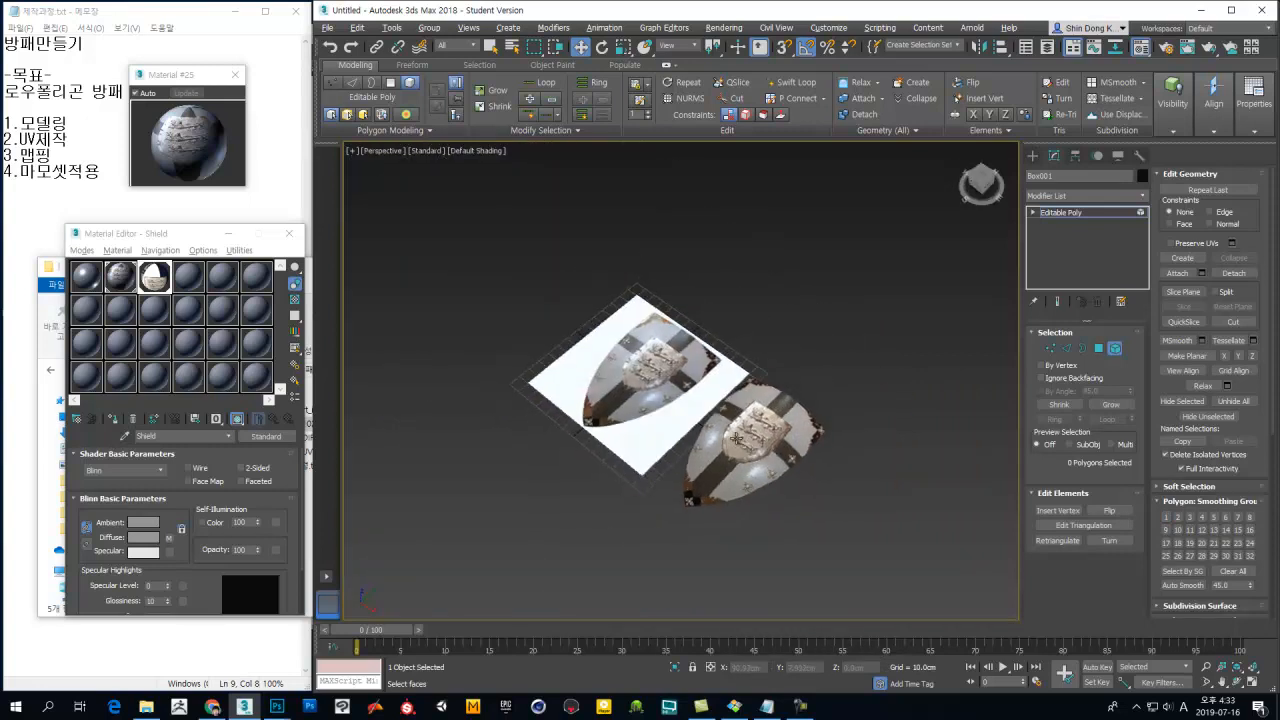
{"action": "scroll", "coordinate": [734, 458], "scroll_direction": "up", "scroll_amount": 5}
{"action": "scroll", "coordinate": [734, 465], "scroll_direction": "down", "scroll_amount": 2}
{"action": "scroll", "coordinate": [760, 450], "scroll_direction": "up", "scroll_amount": 6}
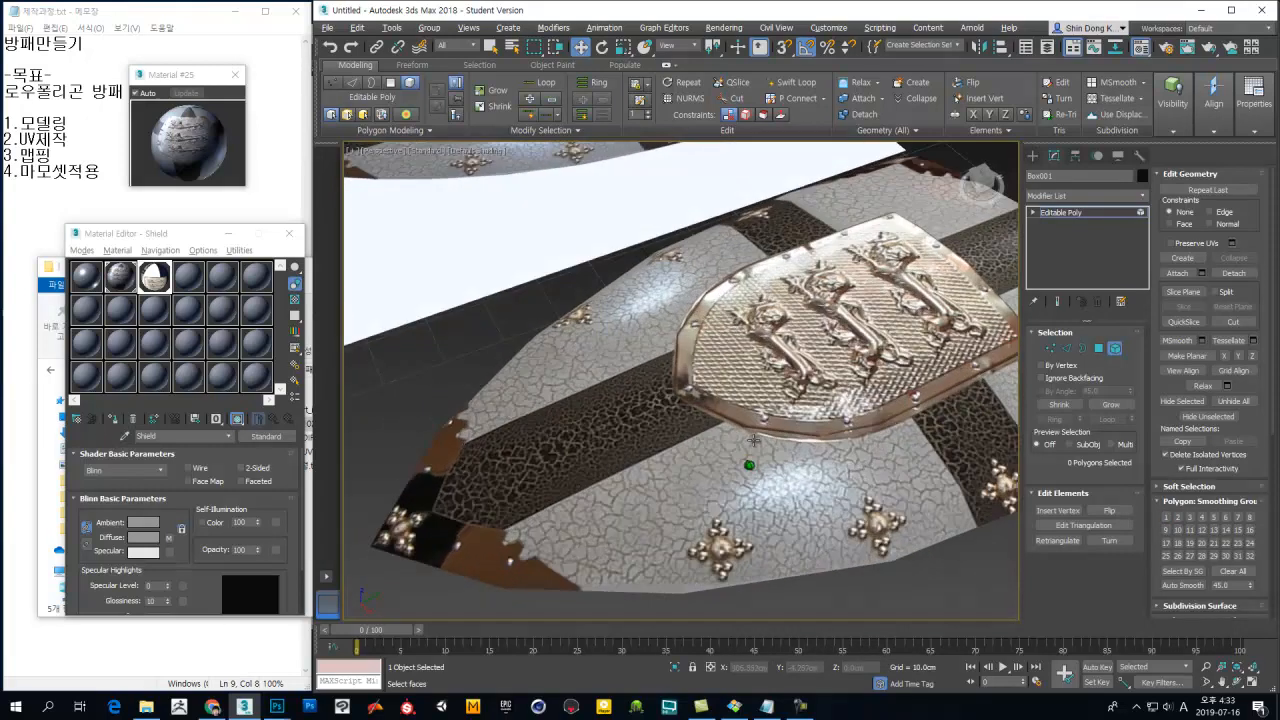
{"action": "middle_click_drag", "start_coordinate": [783, 437], "coordinate": [810, 478], "text": "alt"}
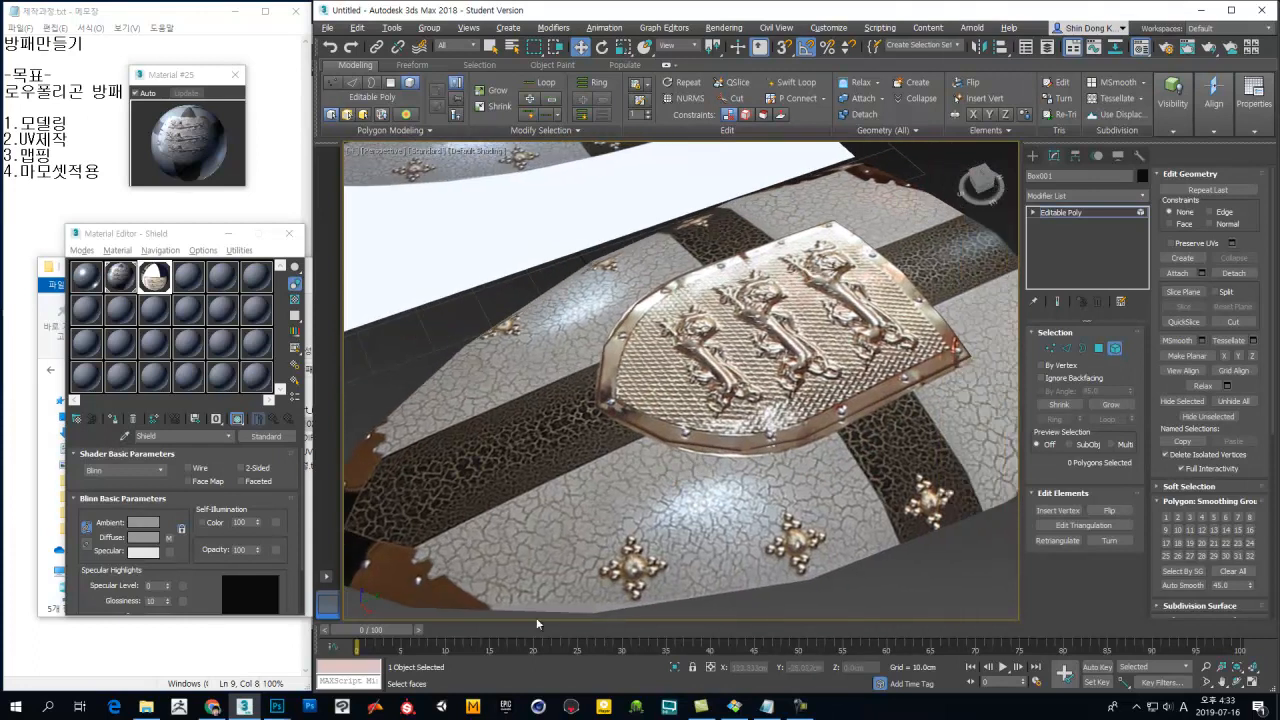
Step: Switch to Shield_DIF.psd in Photoshop and copy a rectangle of light cracked leather beside the half emblem from Layer 1 copy to a new layer
{"action": "mouse_move", "coordinate": [276, 710]}
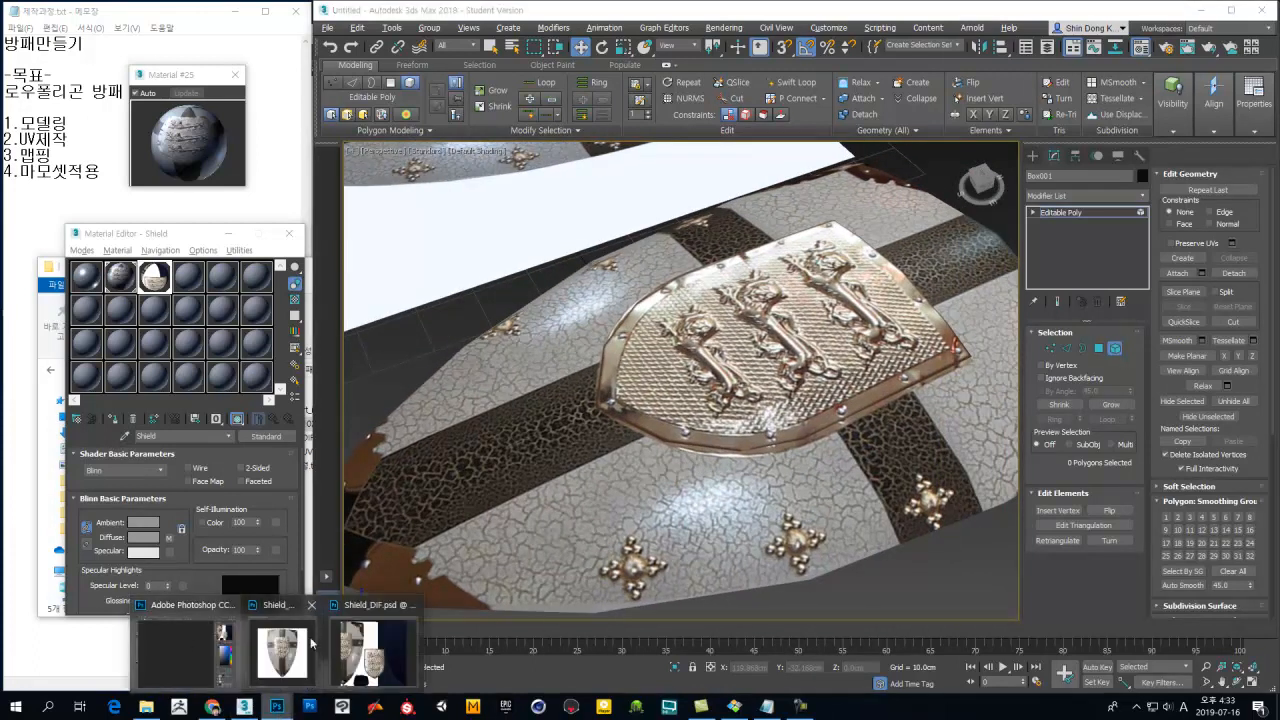
{"action": "left_click", "coordinate": [373, 648]}
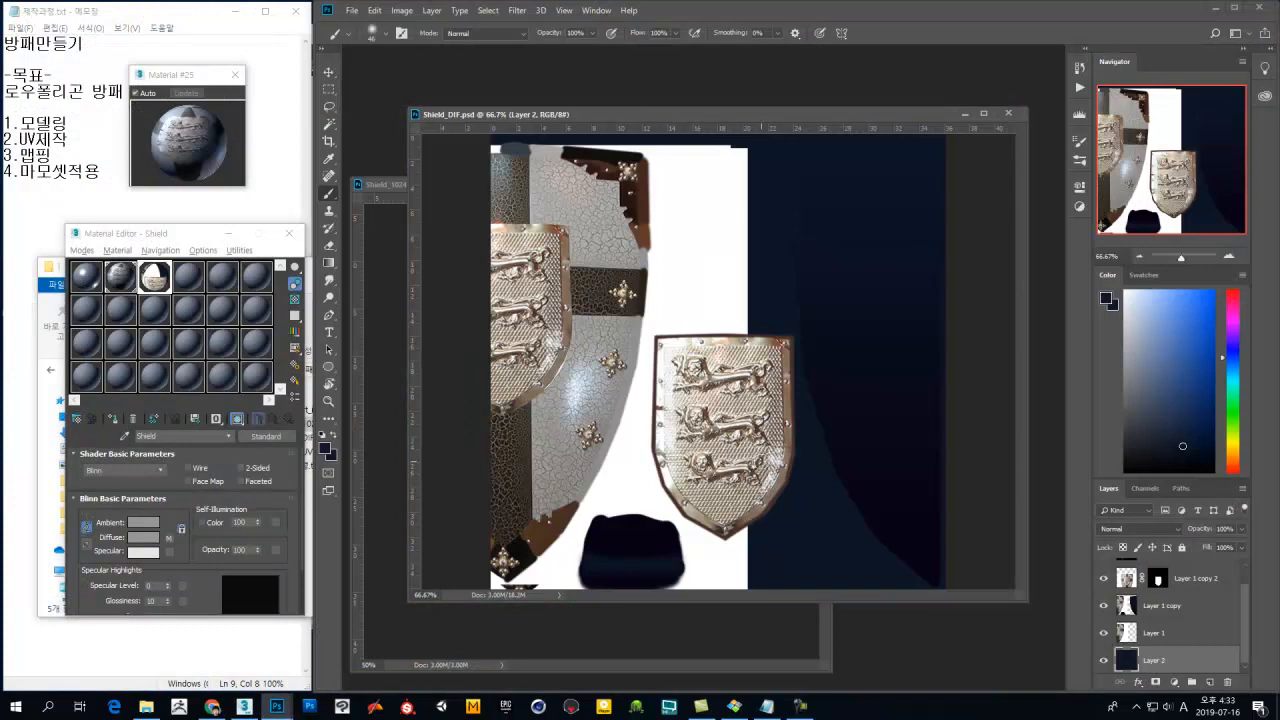
{"action": "left_click", "coordinate": [571, 348], "text": "ctrl"}
{"action": "left_click_drag", "start_coordinate": [571, 348], "coordinate": [571, 422]}
{"action": "left_click", "coordinate": [1168, 607]}
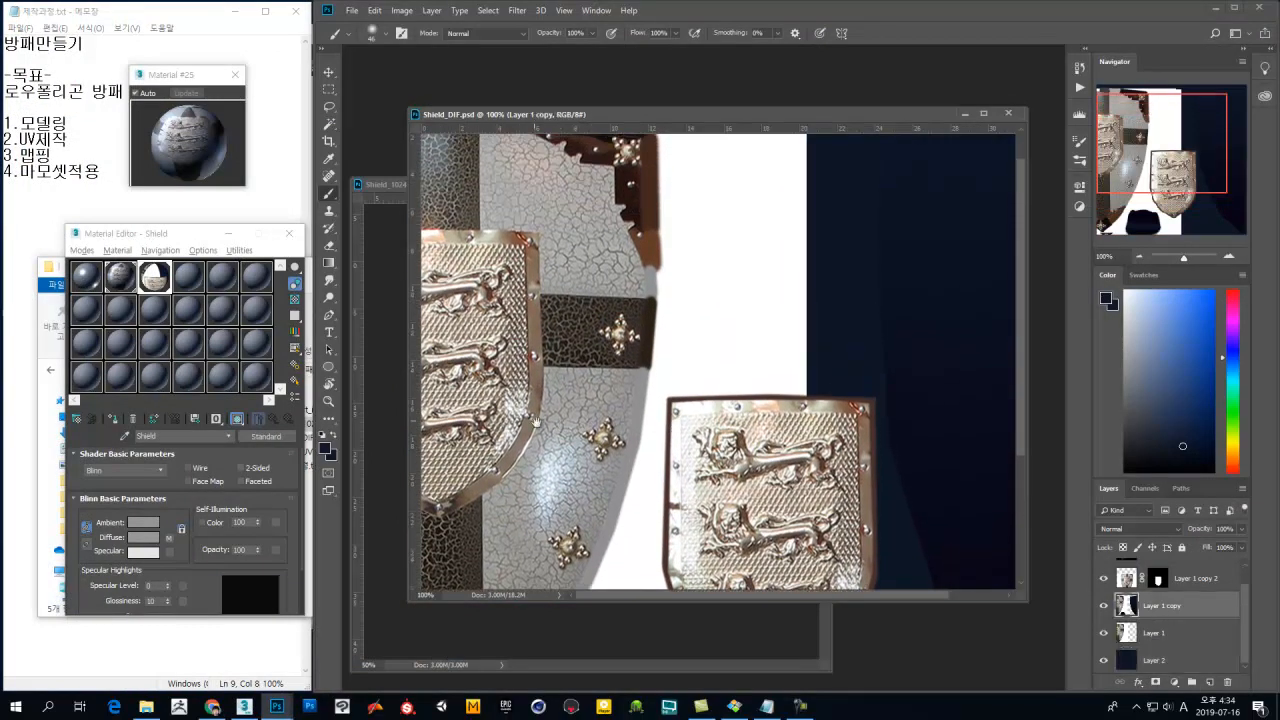
{"action": "scroll", "coordinate": [592, 440], "scroll_direction": "down", "scroll_amount": 3}
{"action": "key", "text": "m"}
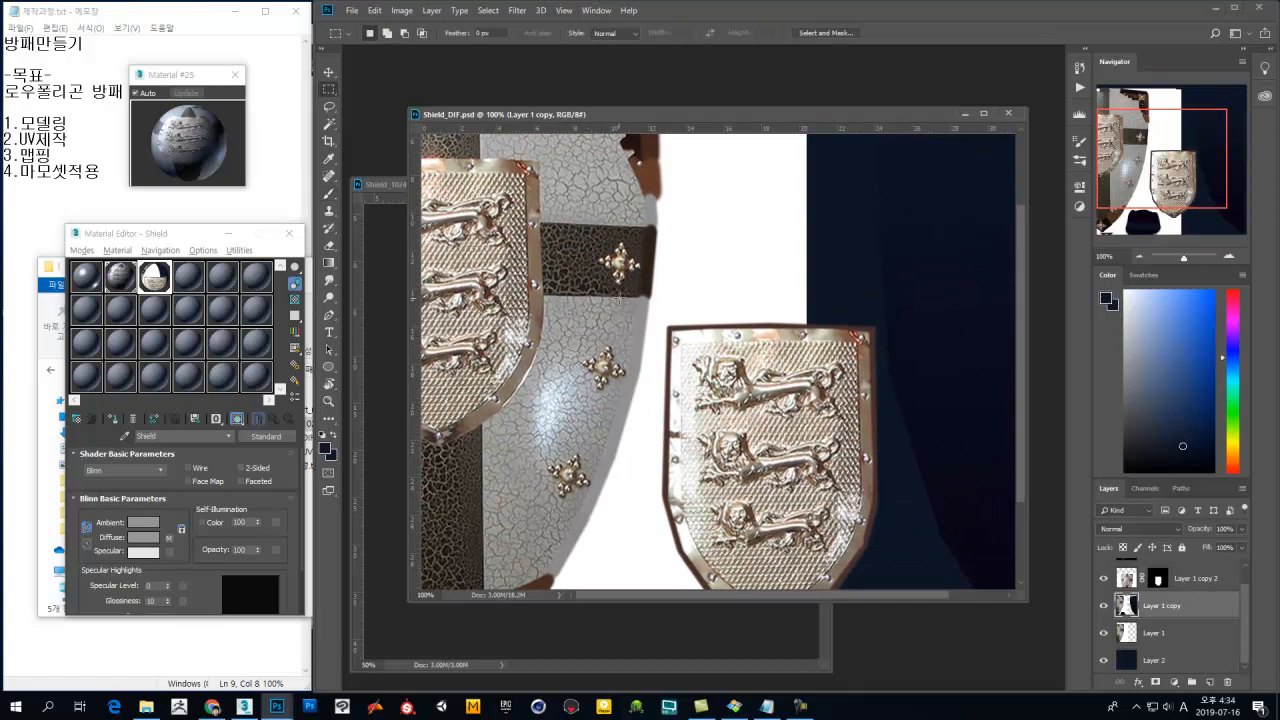
{"action": "left_click_drag", "start_coordinate": [627, 297], "coordinate": [483, 487]}
{"action": "key", "text": "ctrl+j"}
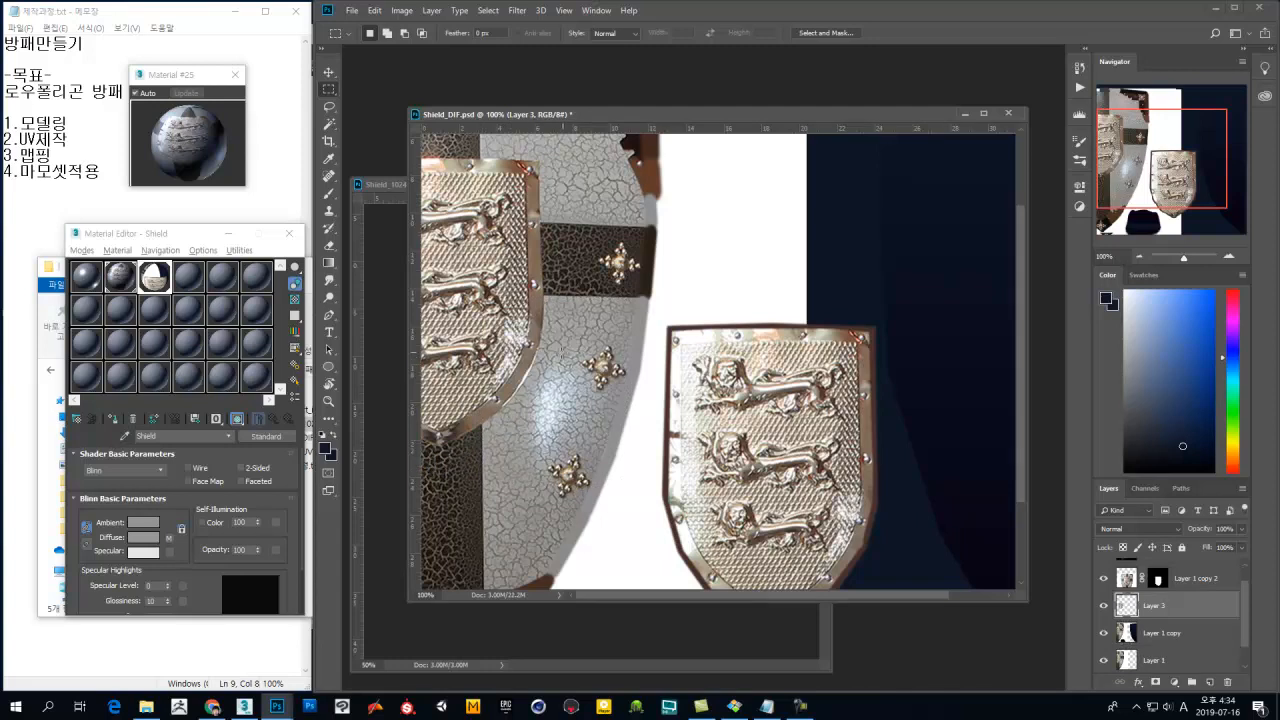
Step: Move the copied leather over the lower curved rim of the half emblem and soften its edges with an enlarged Eraser
{"action": "key", "text": "v"}
{"action": "mouse_move", "coordinate": [565, 368]}
{"action": "left_mouse_down"}
{"action": "mouse_move", "coordinate": [524, 375]}
{"action": "mouse_move", "coordinate": [490, 428]}
{"action": "mouse_move", "coordinate": [482, 382]}
{"action": "mouse_move", "coordinate": [565, 361]}
{"action": "mouse_move", "coordinate": [544, 426]}
{"action": "mouse_move", "coordinate": [520, 431]}
{"action": "left_mouse_up"}
{"action": "key", "text": "e"}
{"action": "mouse_move", "coordinate": [547, 419]}
{"action": "right_mouse_down", "text": "alt"}
{"action": "mouse_move", "coordinate": [567, 409]}
{"action": "mouse_move", "coordinate": [562, 290]}
{"action": "right_mouse_up", "text": "alt"}
{"action": "mouse_move", "coordinate": [577, 317]}
{"action": "left_mouse_down"}
{"action": "mouse_move", "coordinate": [551, 462]}
{"action": "mouse_move", "coordinate": [522, 450]}
{"action": "mouse_move", "coordinate": [572, 435]}
{"action": "mouse_move", "coordinate": [457, 491]}
{"action": "mouse_move", "coordinate": [418, 287]}
{"action": "mouse_move", "coordinate": [440, 440]}
{"action": "mouse_move", "coordinate": [460, 380]}
{"action": "mouse_move", "coordinate": [450, 440]}
{"action": "mouse_move", "coordinate": [480, 234]}
{"action": "mouse_move", "coordinate": [470, 325]}
{"action": "mouse_move", "coordinate": [450, 300]}
{"action": "mouse_move", "coordinate": [540, 246]}
{"action": "mouse_move", "coordinate": [559, 258]}
{"action": "left_mouse_up"}
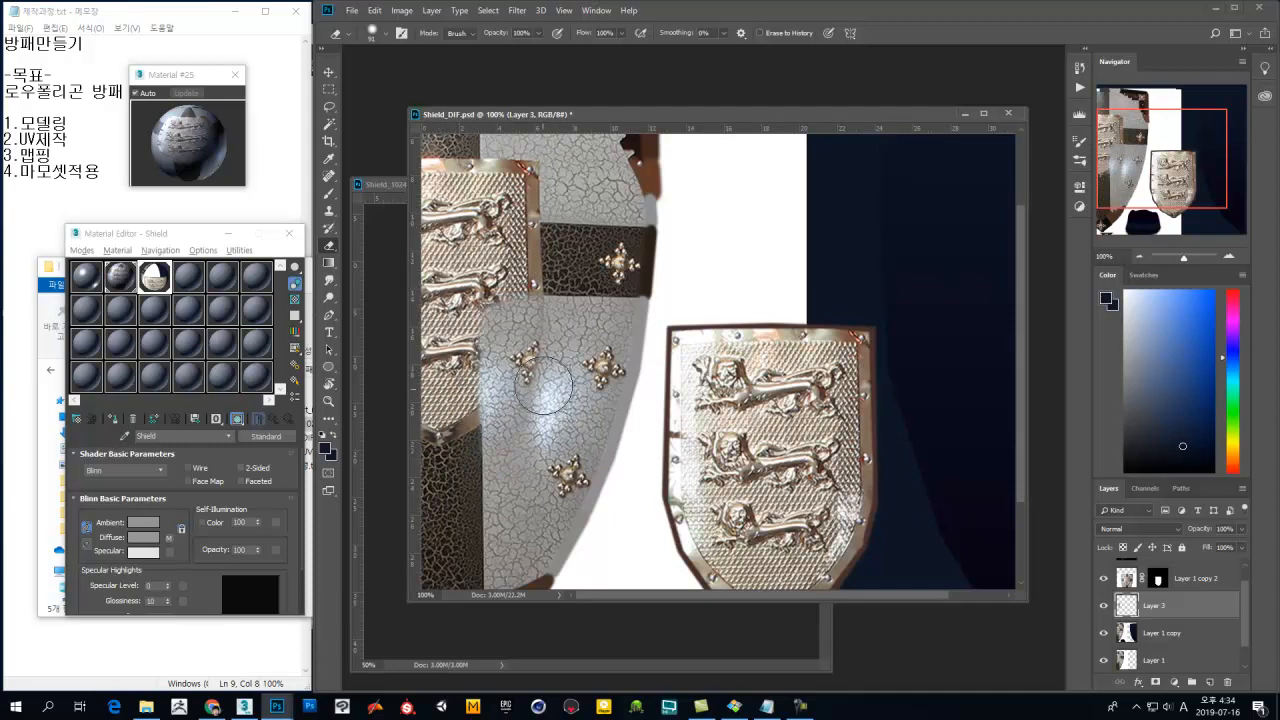
{"action": "left_click_drag", "start_coordinate": [600, 293], "coordinate": [604, 376]}
Step: Merge the copied leather into Layer 1 copy and remove its duplicated star stud with the Patch tool
{"action": "left_click", "coordinate": [331, 176]}
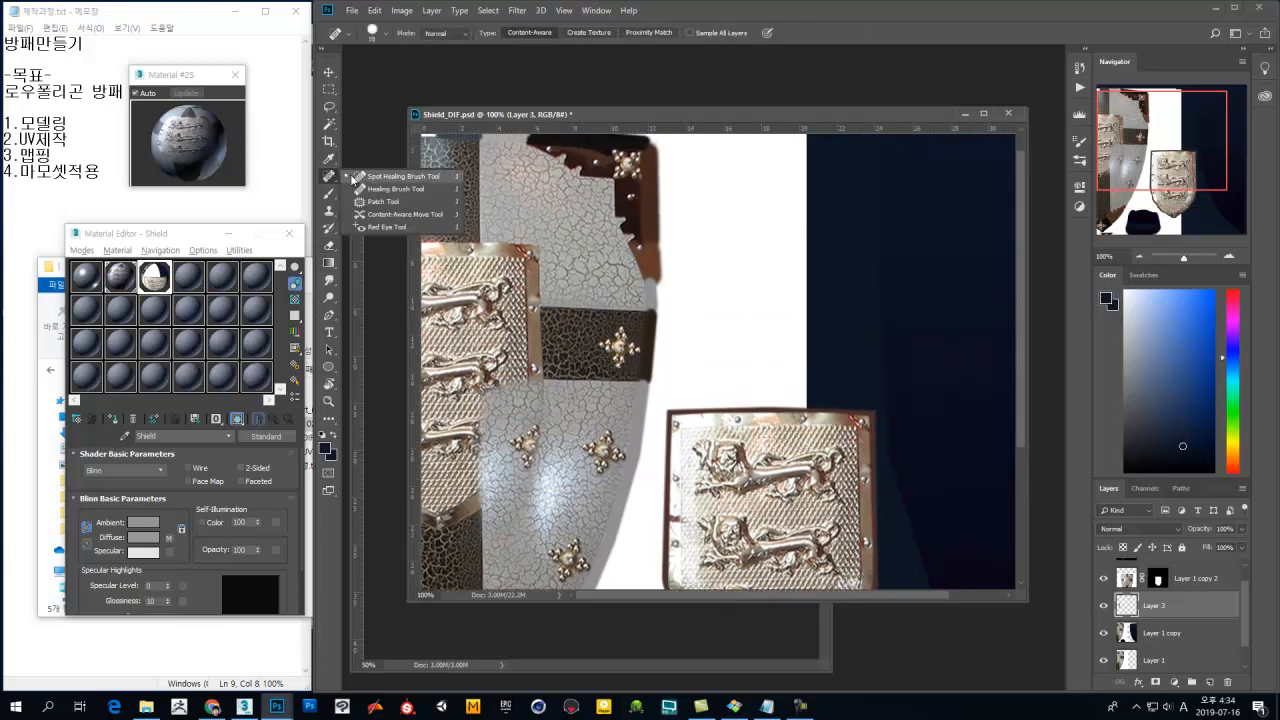
{"action": "left_click", "coordinate": [378, 201]}
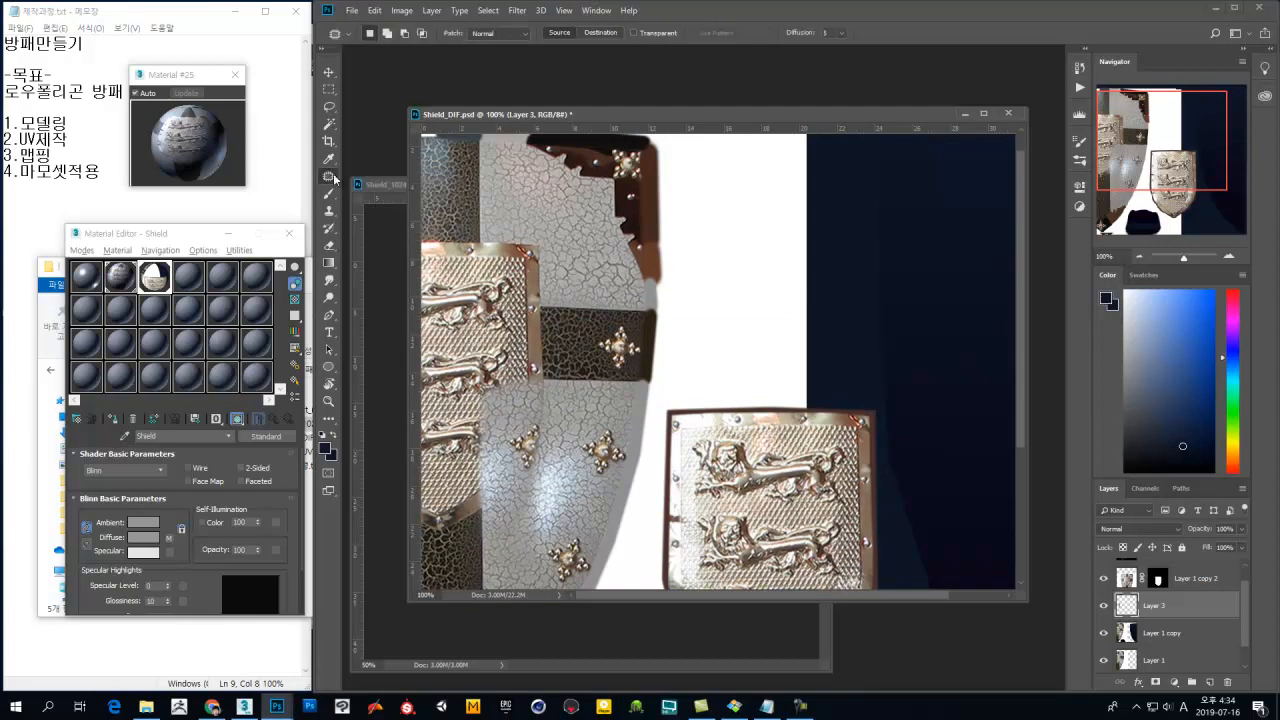
{"action": "left_click_drag", "start_coordinate": [586, 244], "coordinate": [586, 244]}
{"action": "left_click", "coordinate": [785, 264]}
{"action": "key", "text": "ctrl+e"}
{"action": "key", "text": "ctrl+d"}
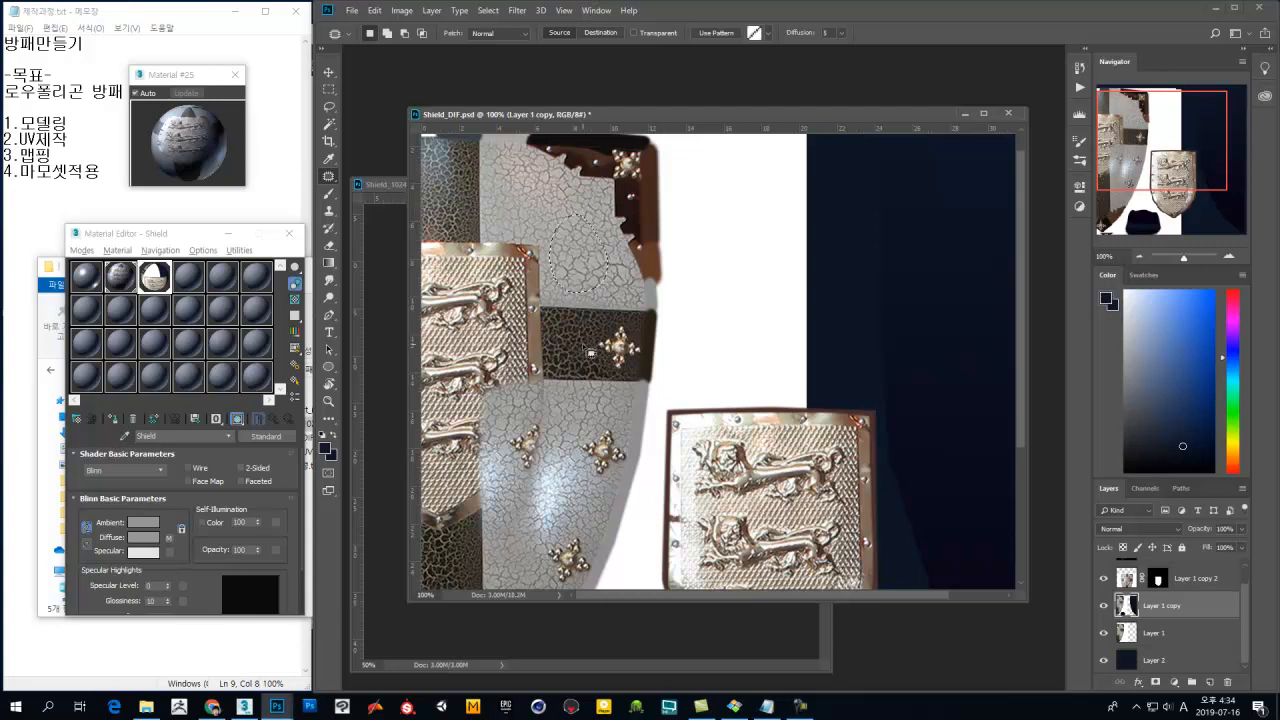
{"action": "mouse_move", "coordinate": [566, 460]}
{"action": "left_mouse_down"}
{"action": "mouse_move", "coordinate": [551, 422]}
{"action": "mouse_move", "coordinate": [569, 249]}
{"action": "left_mouse_up"}
{"action": "left_click_drag", "start_coordinate": [583, 243], "coordinate": [584, 244]}
{"action": "key", "text": "ctrl+d"}
Step: Try patching the half emblem's lower tip with dark band leather, and undo the patch
{"action": "left_click_drag", "start_coordinate": [538, 507], "coordinate": [558, 358]}
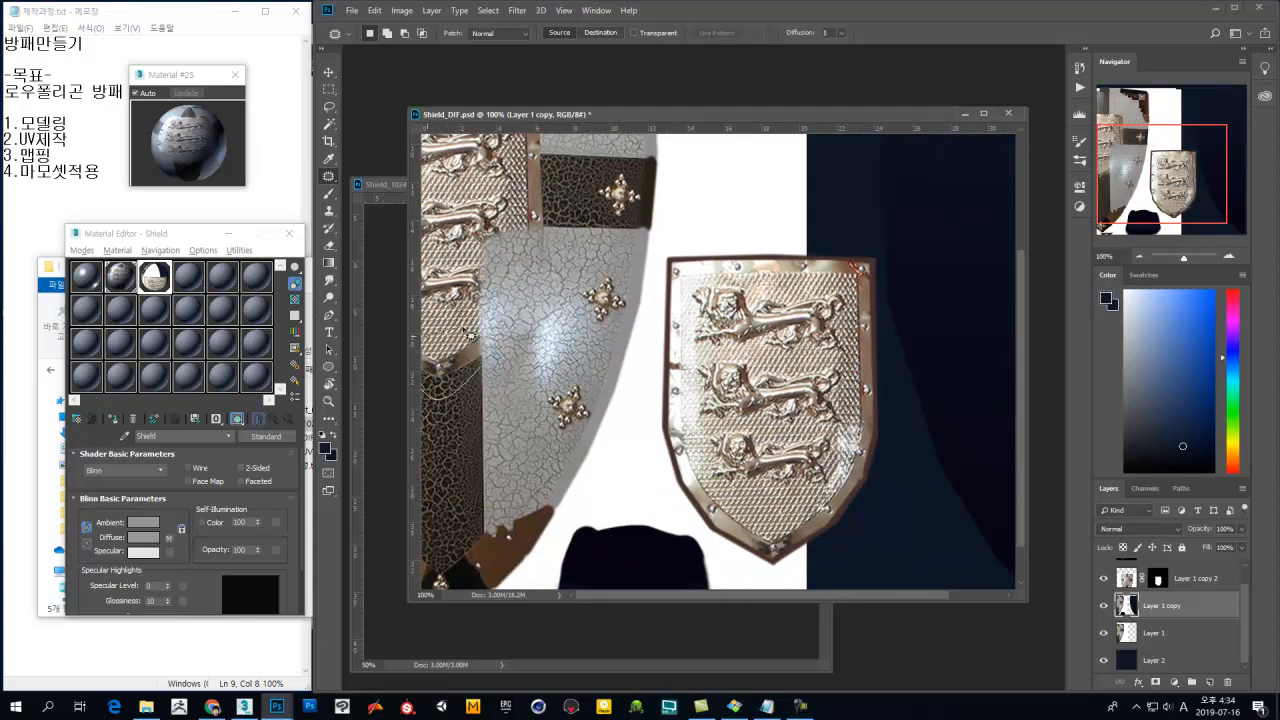
{"action": "mouse_move", "coordinate": [487, 376]}
{"action": "left_mouse_down"}
{"action": "mouse_move", "coordinate": [480, 362]}
{"action": "mouse_move", "coordinate": [500, 392]}
{"action": "left_mouse_up"}
{"action": "key", "text": "ctrl+d"}
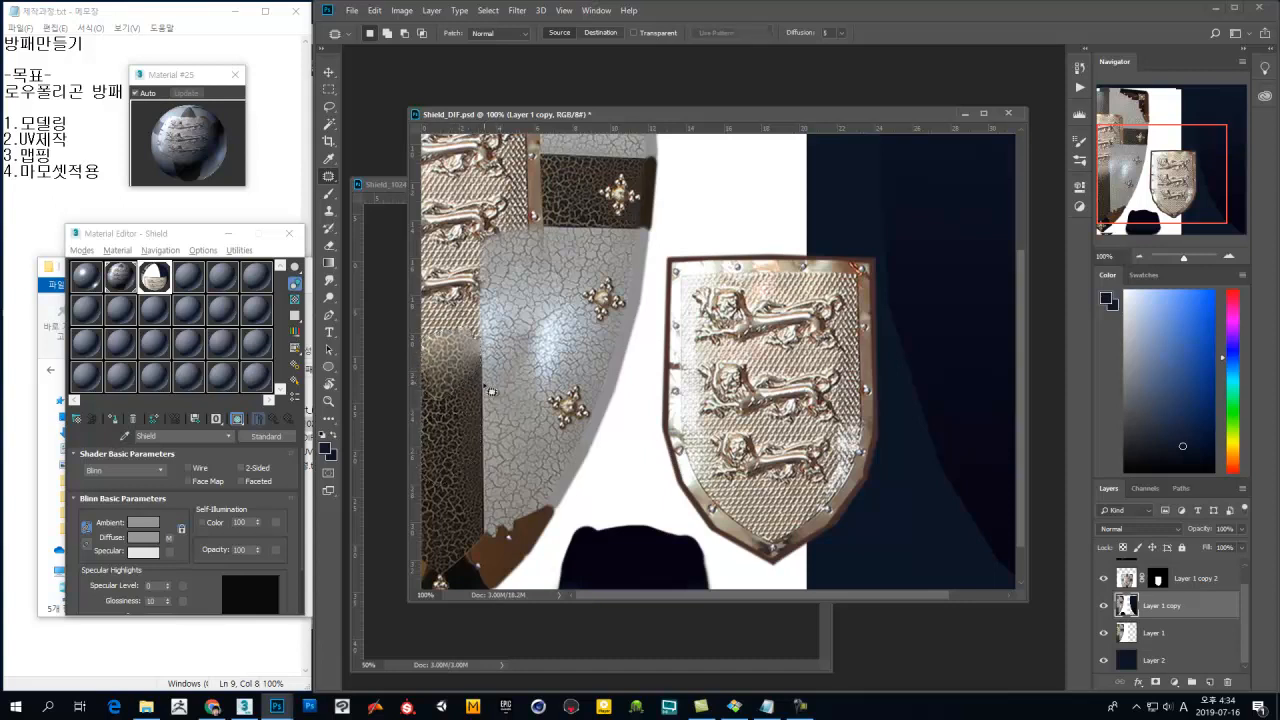
{"action": "key", "text": "ctrl+alt+z"}
{"action": "key", "text": "ctrl+alt+z"}
{"action": "scroll", "coordinate": [492, 381], "scroll_direction": "up", "scroll_amount": 2}
{"action": "key", "text": "ctrl+d"}
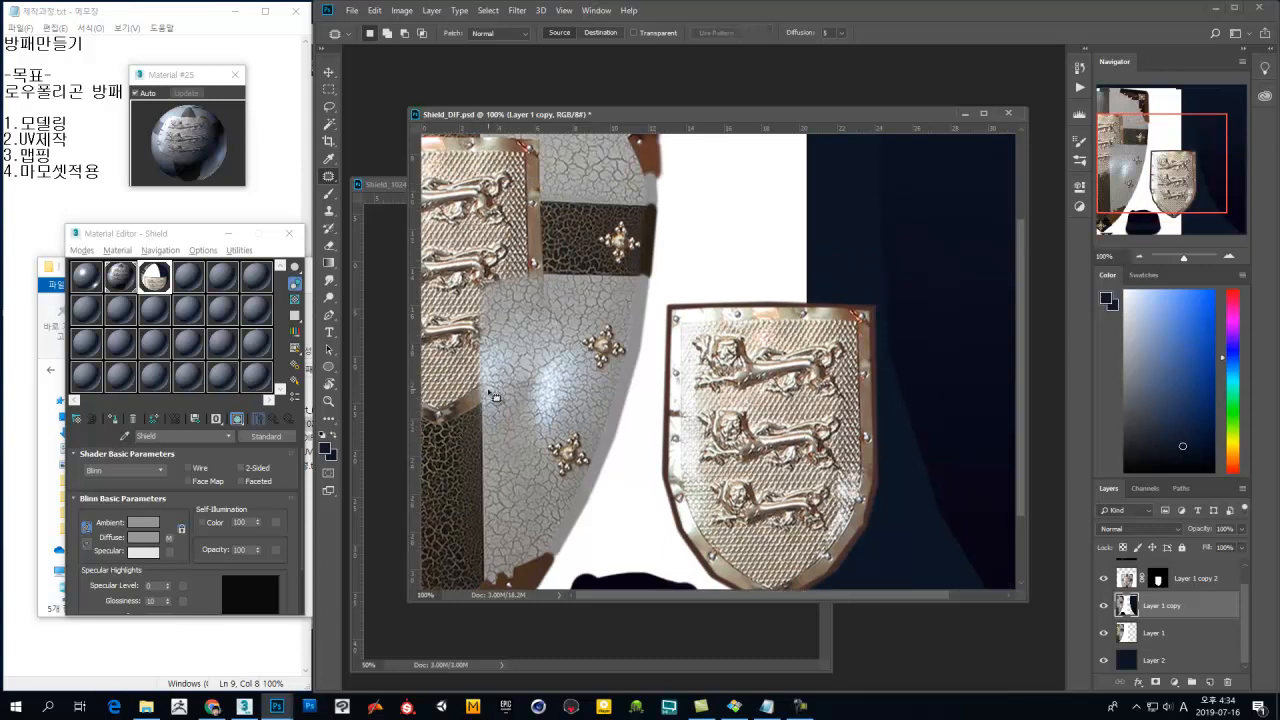
Step: Copy a rectangle of the dark leather band, move it up over the half emblem's lower part, and merge it into Layer 1 copy
{"action": "scroll", "coordinate": [485, 473], "scroll_direction": "down", "scroll_amount": 3}
{"action": "key", "text": "m"}
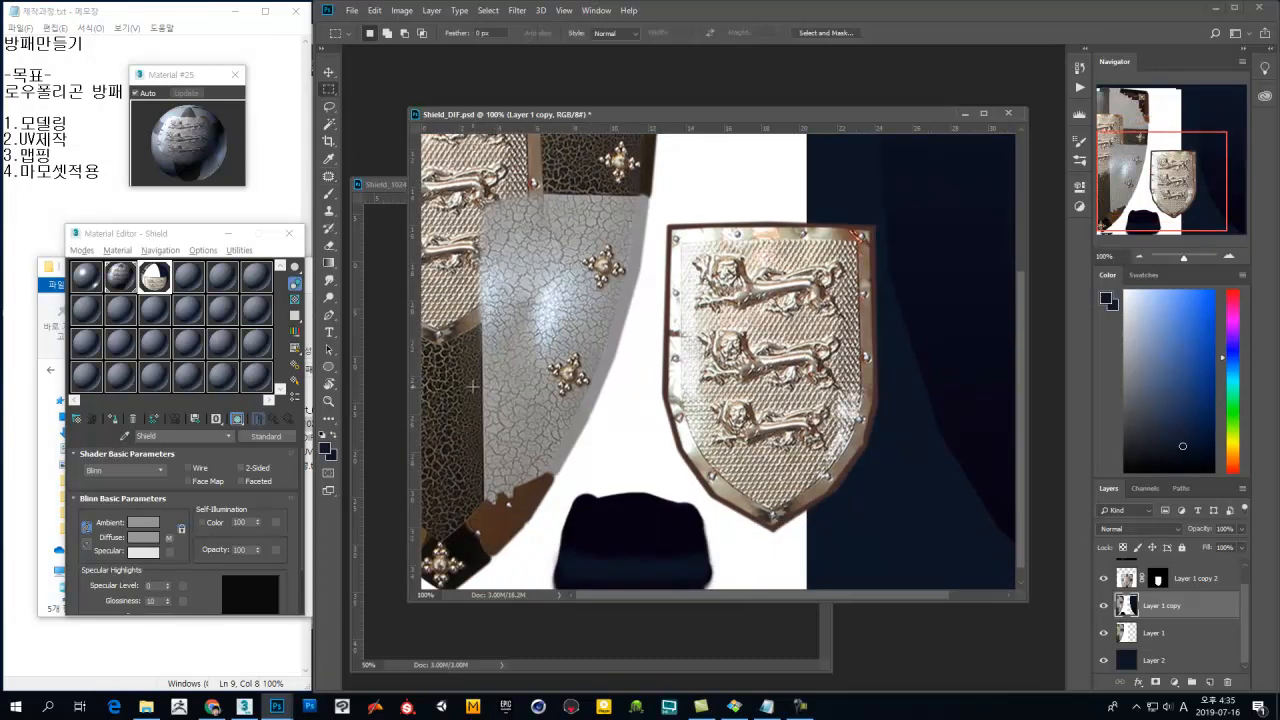
{"action": "left_click_drag", "start_coordinate": [483, 341], "coordinate": [412, 498]}
{"action": "key", "text": "v"}
{"action": "key", "text": "ctrl+j"}
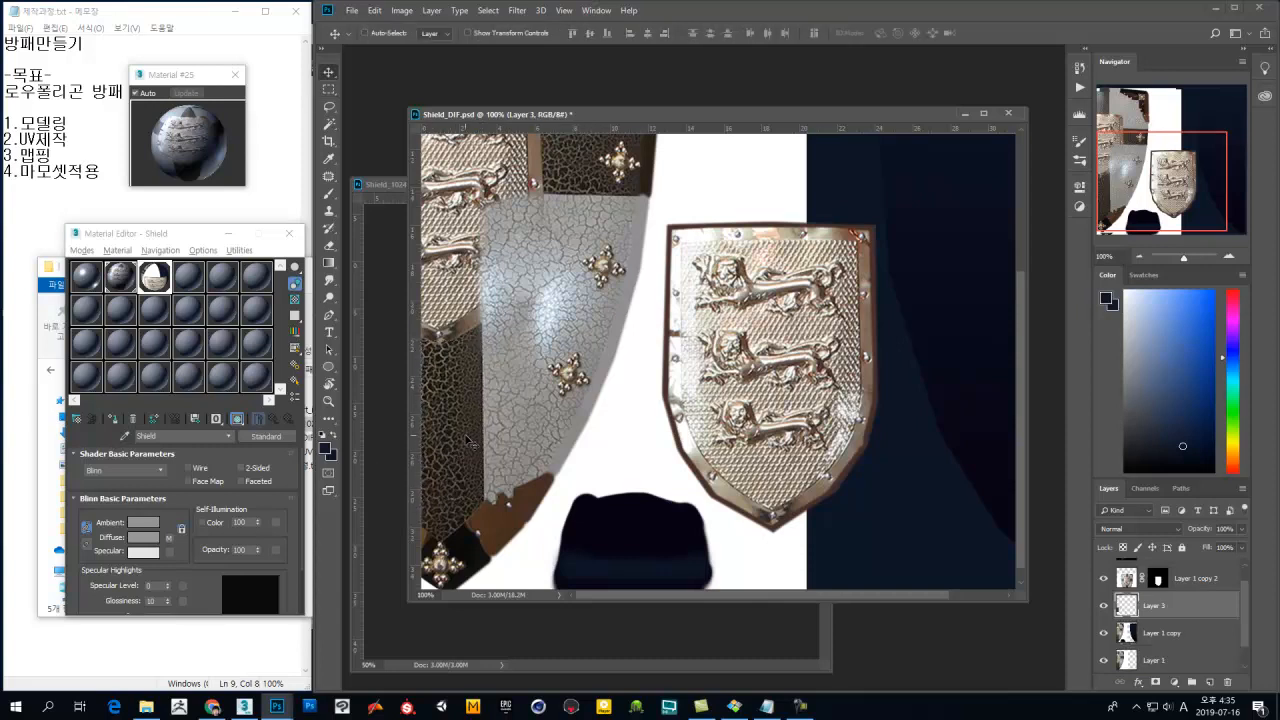
{"action": "left_click_drag", "start_coordinate": [463, 405], "coordinate": [525, 332]}
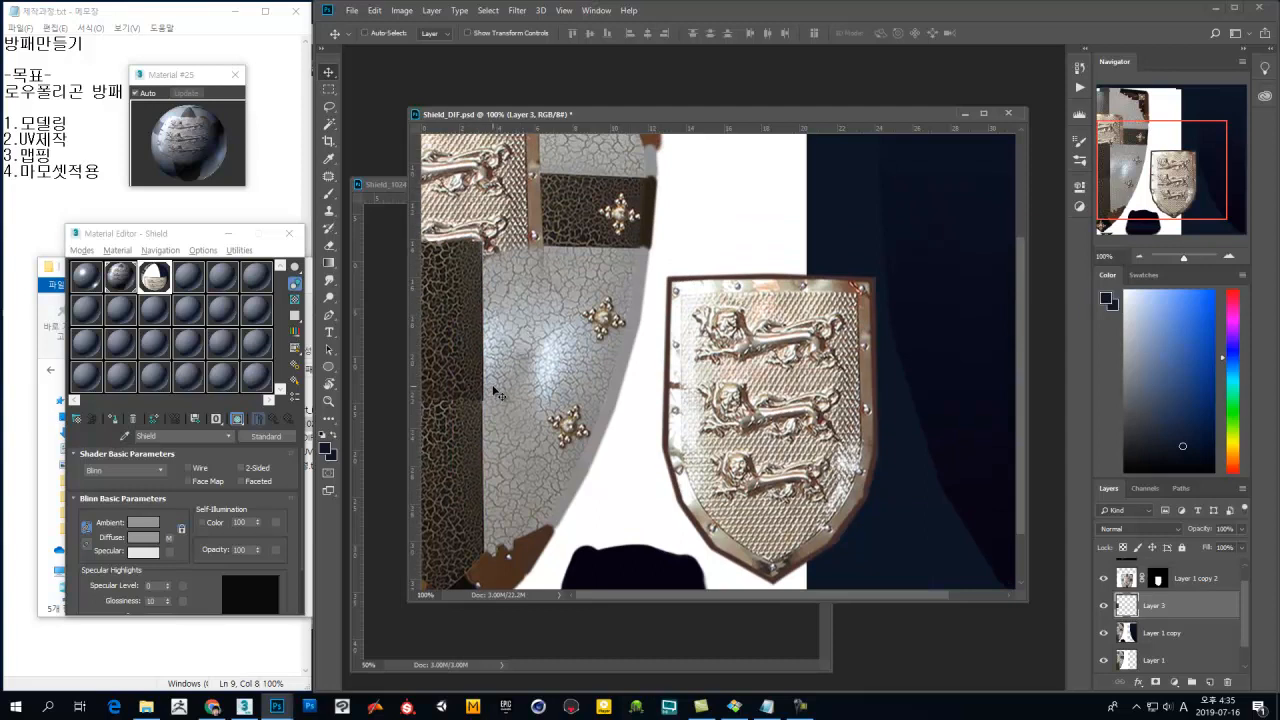
{"action": "key", "text": "ctrl+e"}
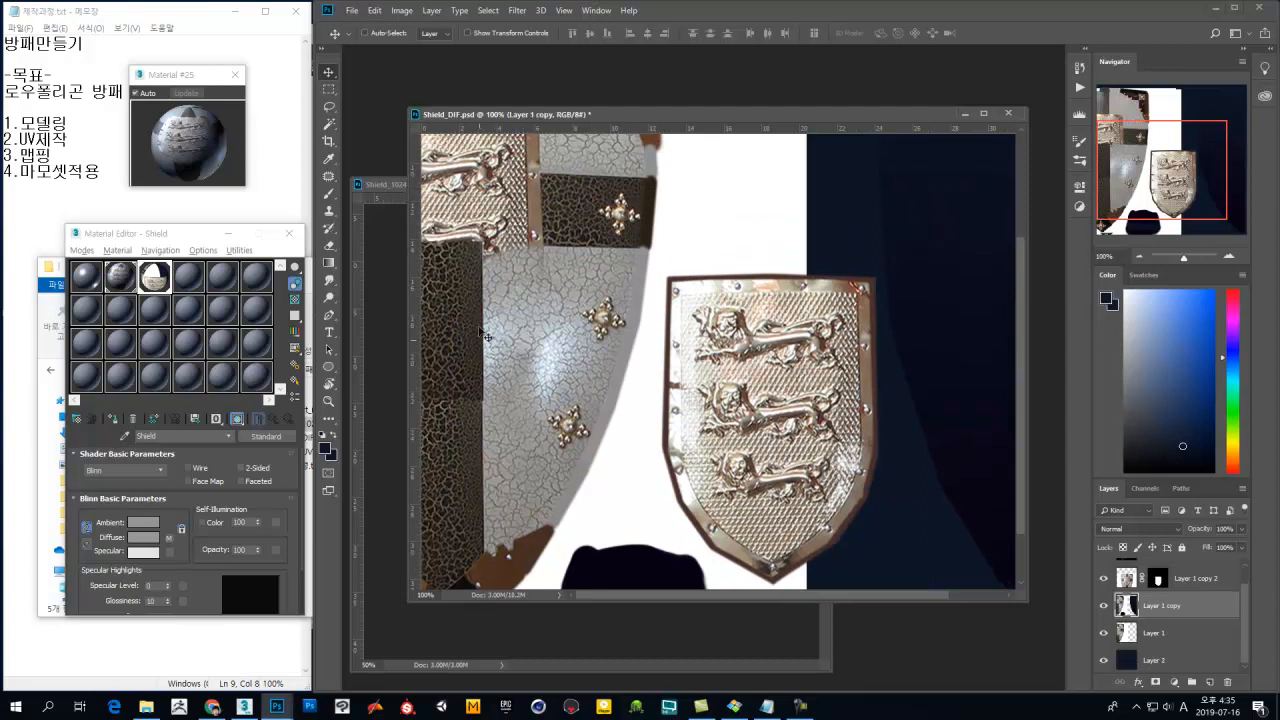
Step: Try patching the horizontal seam across the dark leather band, and undo the patches
{"action": "left_click", "coordinate": [328, 175]}
{"action": "mouse_move", "coordinate": [422, 336]}
{"action": "left_mouse_down"}
{"action": "mouse_move", "coordinate": [488, 351]}
{"action": "mouse_move", "coordinate": [491, 413]}
{"action": "left_mouse_up"}
{"action": "mouse_move", "coordinate": [489, 502]}
{"action": "left_mouse_down"}
{"action": "mouse_move", "coordinate": [490, 530]}
{"action": "mouse_move", "coordinate": [489, 430]}
{"action": "mouse_move", "coordinate": [446, 452]}
{"action": "mouse_move", "coordinate": [405, 417]}
{"action": "left_mouse_up"}
{"action": "left_click_drag", "start_coordinate": [414, 352], "coordinate": [428, 340]}
{"action": "left_click_drag", "start_coordinate": [450, 466], "coordinate": [464, 332]}
{"action": "key", "text": "ctrl+z"}
{"action": "key", "text": "ctrl+z"}
{"action": "key", "text": "ctrl+z"}
{"action": "key", "text": "ctrl+z"}
{"action": "key", "text": "ctrl+d"}
Step: Sample the near-black edge color and paint a thin straight line along the dark band's border with a very small brush
{"action": "scroll", "coordinate": [491, 408], "scroll_direction": "up", "scroll_amount": 4, "text": "alt"}
{"action": "key", "text": "b"}
{"action": "right_click_drag", "start_coordinate": [489, 361], "coordinate": [450, 369], "text": "alt"}
{"action": "right_click_drag", "start_coordinate": [464, 491], "coordinate": [468, 378], "text": "alt"}
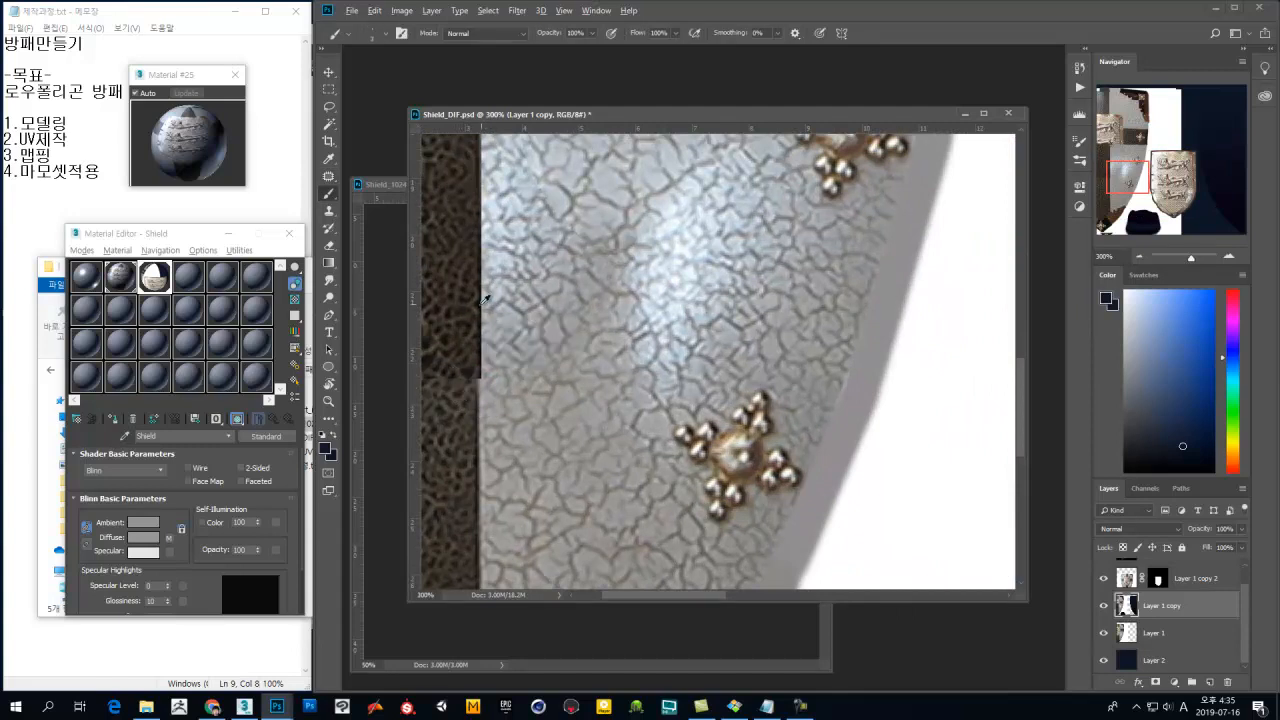
{"action": "left_click", "coordinate": [487, 305], "text": "alt"}
{"action": "scroll", "coordinate": [482, 358], "scroll_direction": "down", "scroll_amount": 3, "text": "alt"}
{"action": "left_click", "coordinate": [482, 358], "text": "alt"}
{"action": "left_click", "coordinate": [543, 510], "text": "ctrl"}
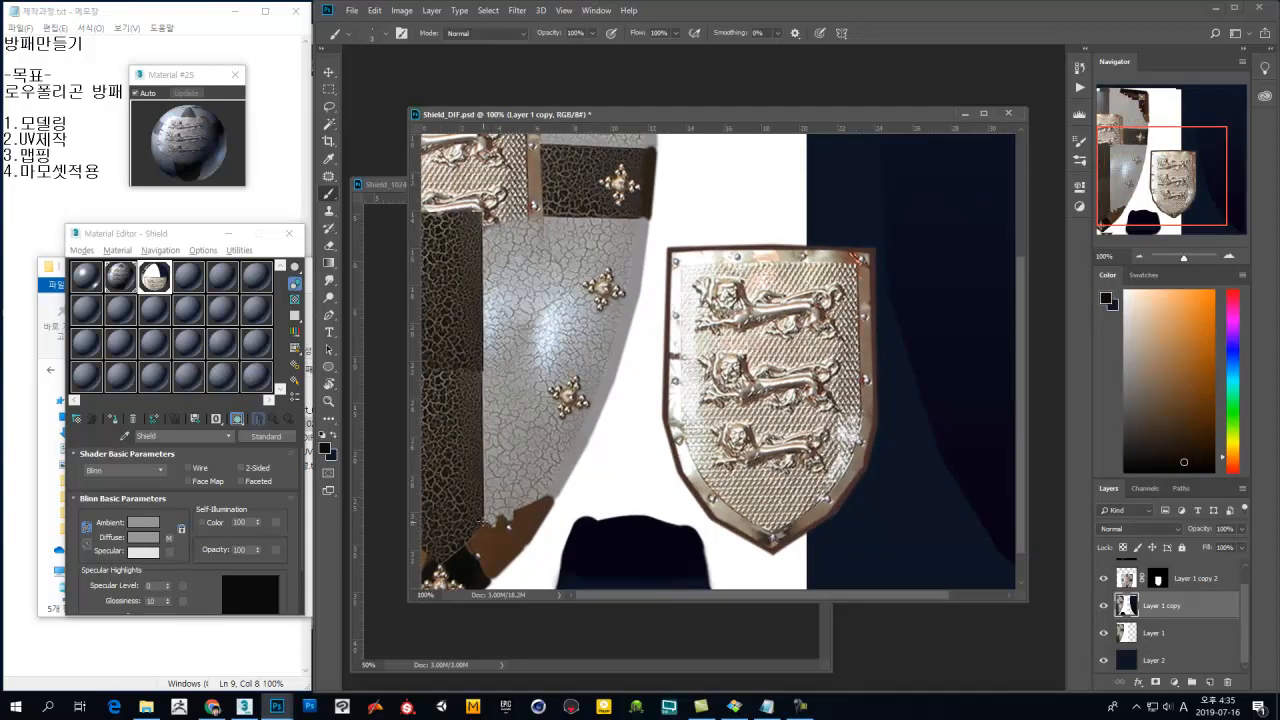
{"action": "left_click", "coordinate": [485, 219], "text": "shift"}
{"action": "left_click_drag", "start_coordinate": [513, 420], "coordinate": [515, 429]}
{"action": "left_click_drag", "start_coordinate": [461, 391], "coordinate": [467, 378]}
Step: Blend away the horizontal seam across the dark leather band with the Patch tool and clear the selection
{"action": "left_click", "coordinate": [466, 377], "text": "ctrl"}
{"action": "left_click_drag", "start_coordinate": [566, 389], "coordinate": [593, 394]}
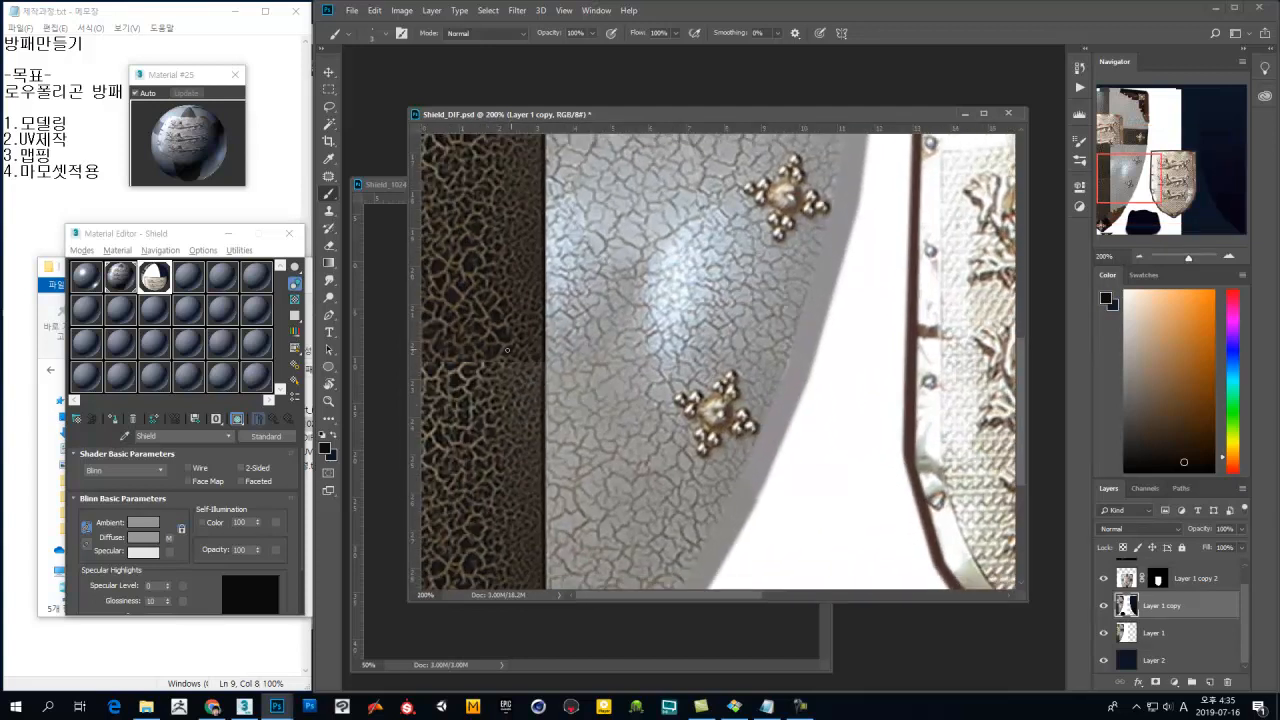
{"action": "left_click", "coordinate": [331, 177]}
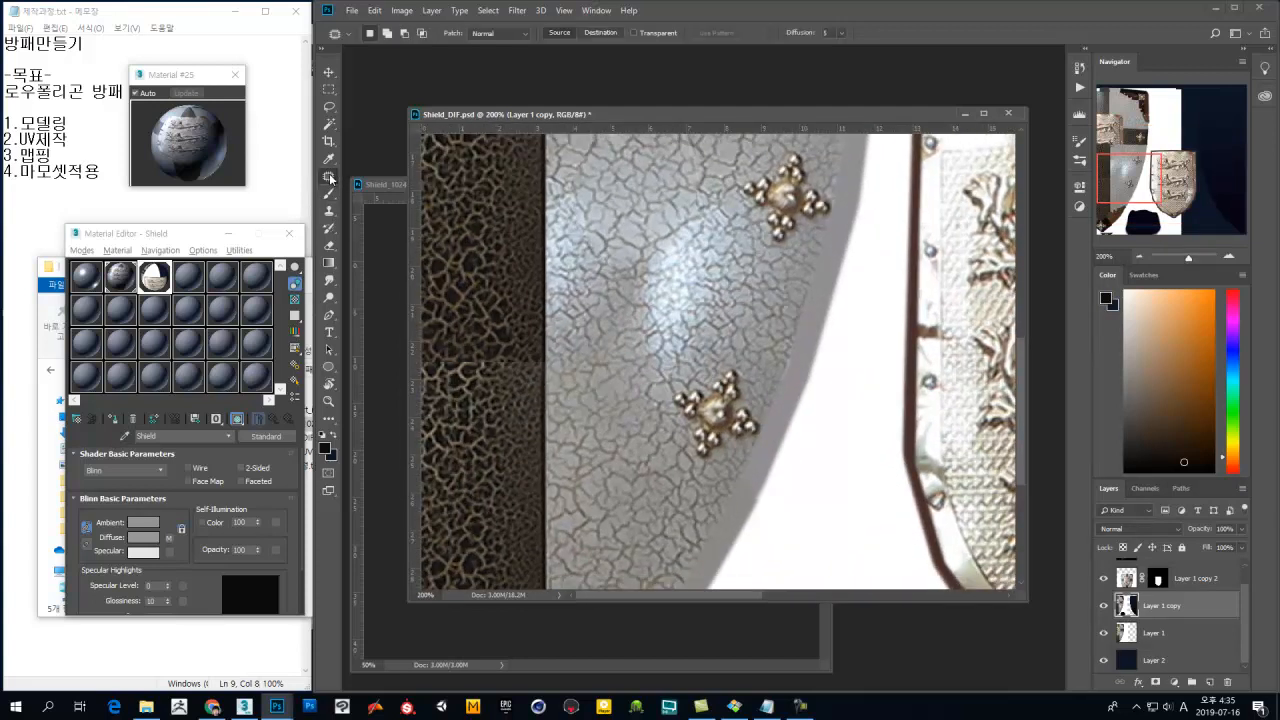
{"action": "left_click_drag", "start_coordinate": [485, 340], "coordinate": [524, 340]}
{"action": "mouse_move", "coordinate": [547, 389]}
{"action": "left_mouse_down"}
{"action": "mouse_move", "coordinate": [472, 360]}
{"action": "mouse_move", "coordinate": [486, 338]}
{"action": "left_mouse_up"}
{"action": "left_click", "coordinate": [521, 425]}
{"action": "left_click_drag", "start_coordinate": [480, 340], "coordinate": [469, 236]}
{"action": "left_click", "coordinate": [502, 405]}
{"action": "key", "text": "ctrl+z"}
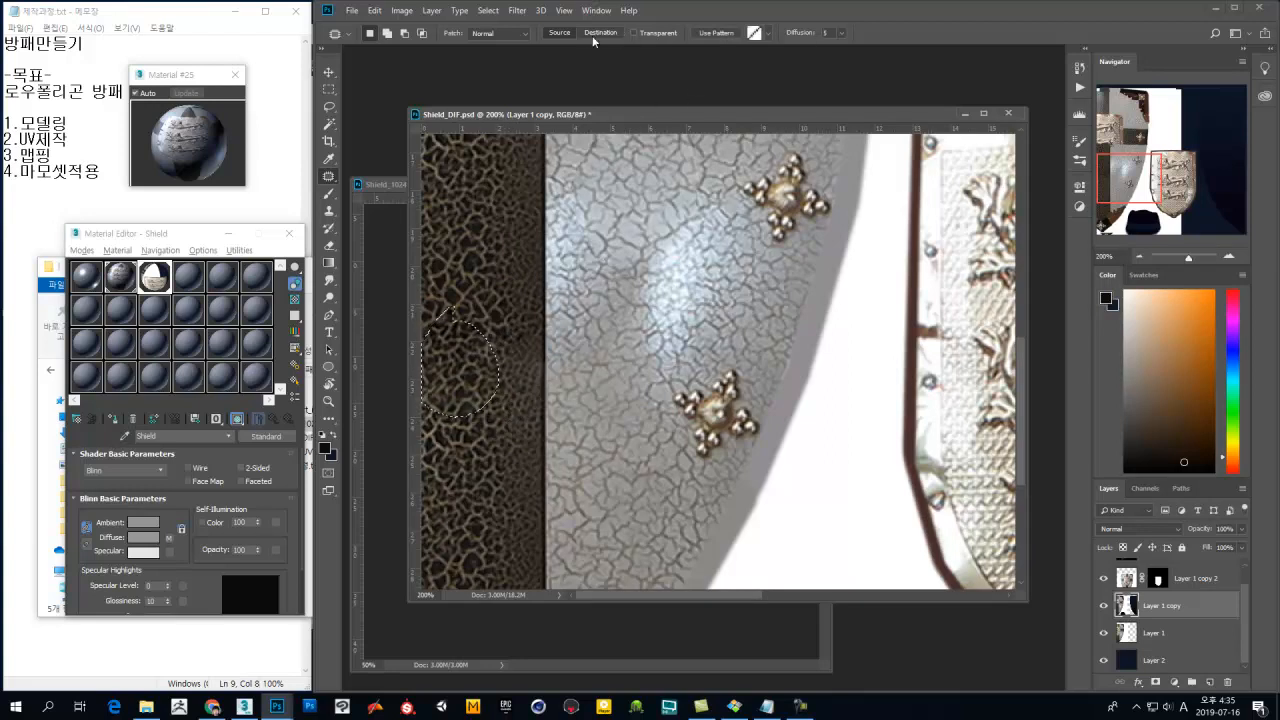
{"action": "left_click", "coordinate": [533, 227]}
Step: Examine the patched dark band and the light leather above the half emblem up close
{"action": "left_click", "coordinate": [500, 322], "text": "alt"}
{"action": "left_click", "coordinate": [458, 337], "text": "ctrl"}
{"action": "left_click", "coordinate": [459, 338], "text": "ctrl"}
{"action": "left_click", "coordinate": [461, 338], "text": "ctrl"}
{"action": "left_click_drag", "start_coordinate": [461, 338], "coordinate": [598, 357]}
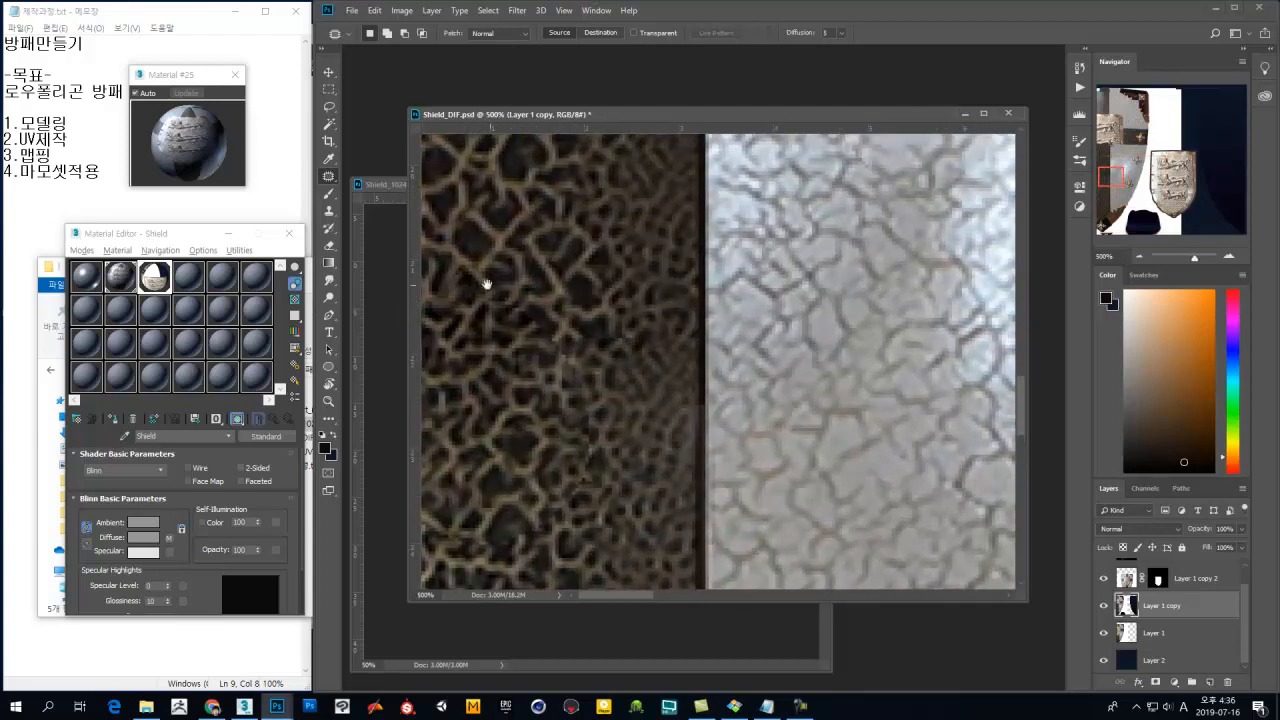
{"action": "left_click", "coordinate": [591, 405], "text": "alt"}
{"action": "left_click", "coordinate": [587, 404], "text": "alt"}
{"action": "left_click", "coordinate": [580, 403], "text": "alt"}
{"action": "left_click_drag", "start_coordinate": [531, 232], "coordinate": [566, 503]}
{"action": "left_click", "coordinate": [579, 342], "text": "alt"}
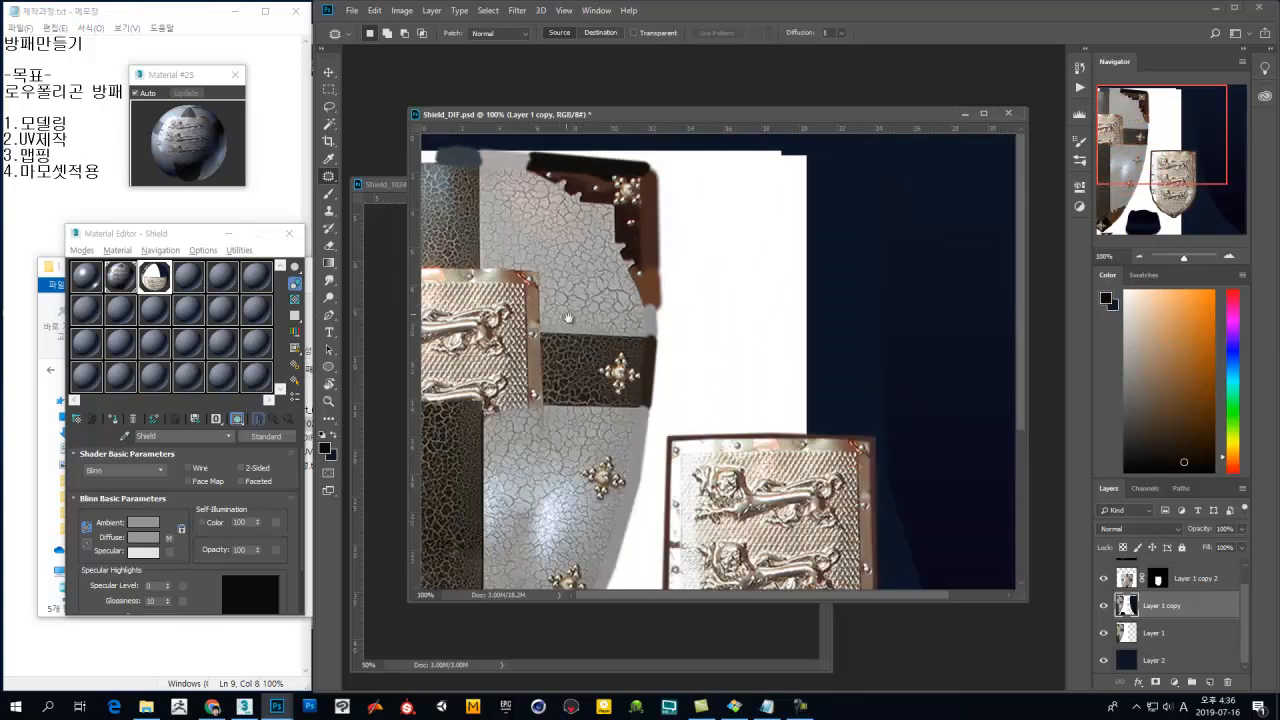
{"action": "left_click", "coordinate": [531, 278], "text": "ctrl"}
{"action": "left_click_drag", "start_coordinate": [531, 278], "coordinate": [622, 350]}
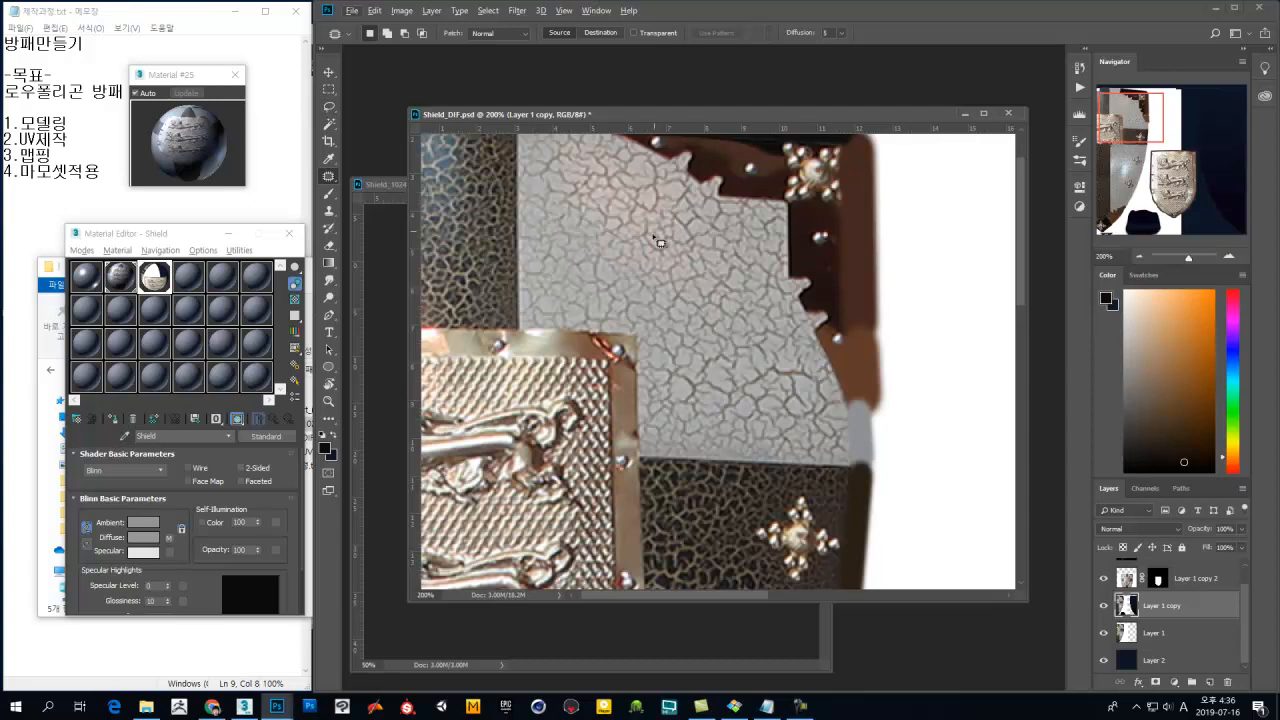
Step: Copy a rectangular piece of light leather over the upper part of the half emblem and merge it into Layer 1 copy
{"action": "left_click", "coordinate": [328, 89]}
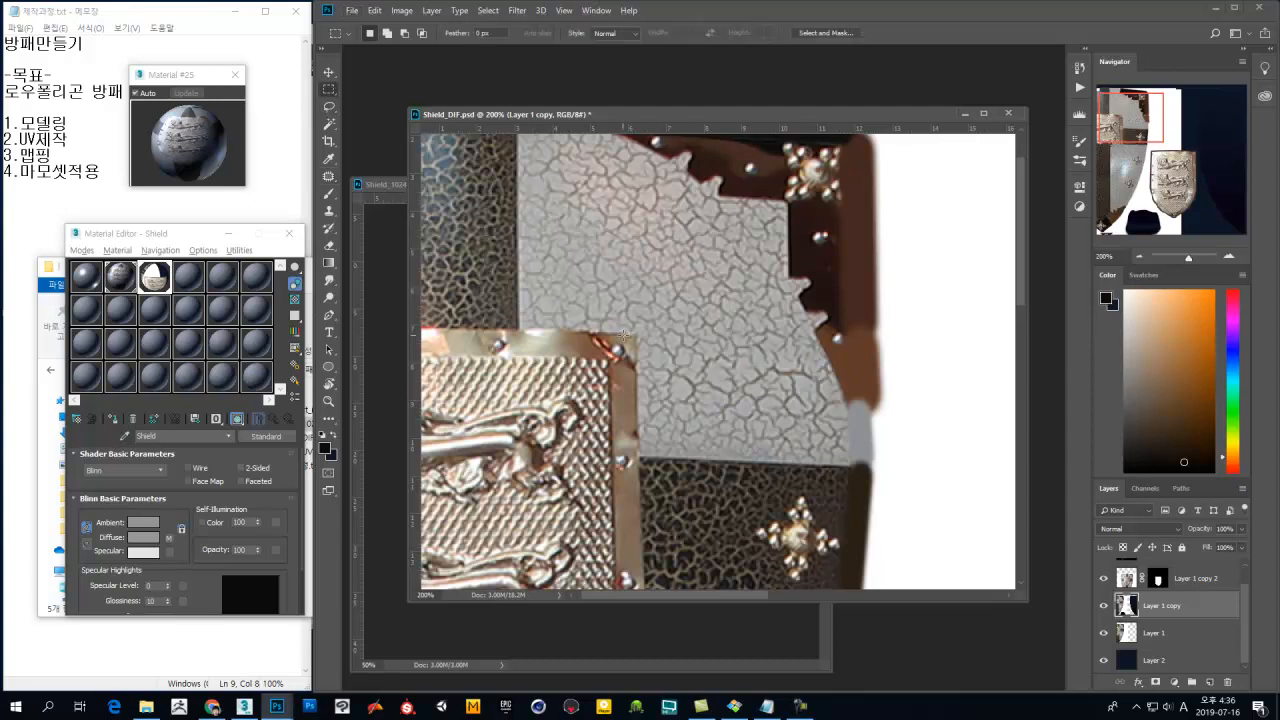
{"action": "left_click_drag", "start_coordinate": [637, 331], "coordinate": [516, 455]}
{"action": "left_click_drag", "start_coordinate": [576, 412], "coordinate": [602, 400]}
{"action": "key", "text": "ctrl+j"}
{"action": "key", "text": "v"}
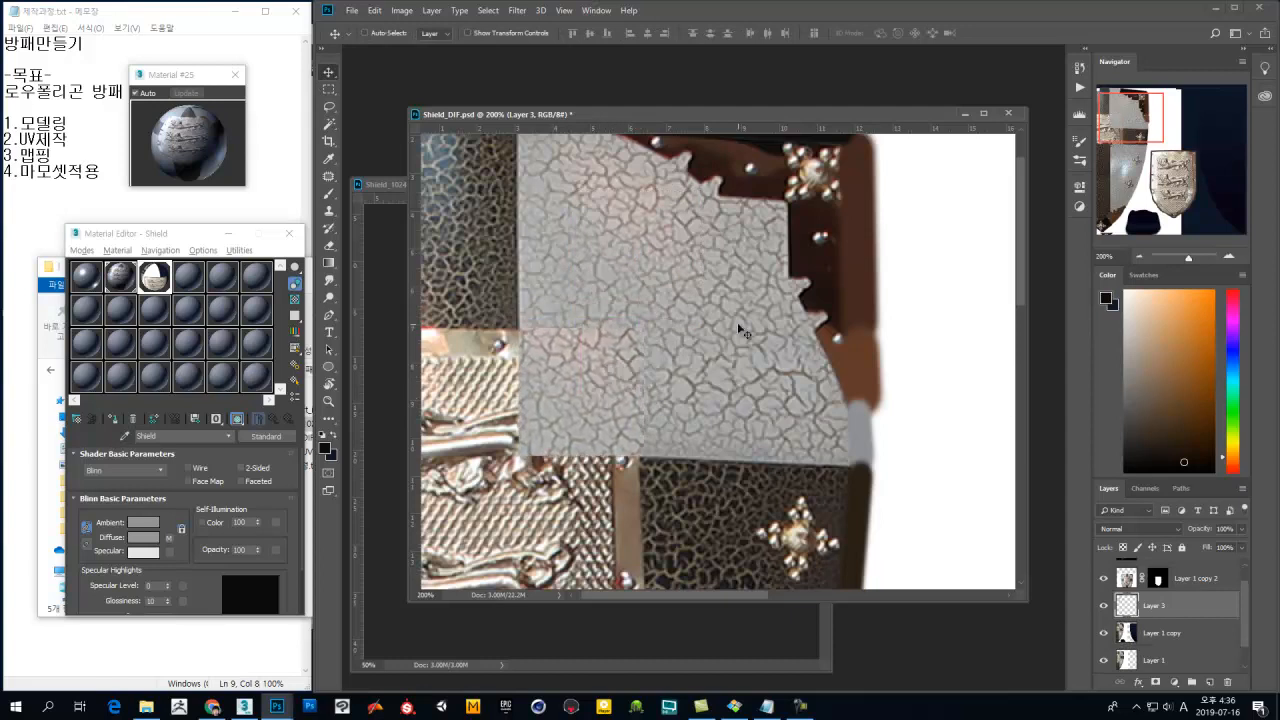
{"action": "key", "text": "ctrl+e"}
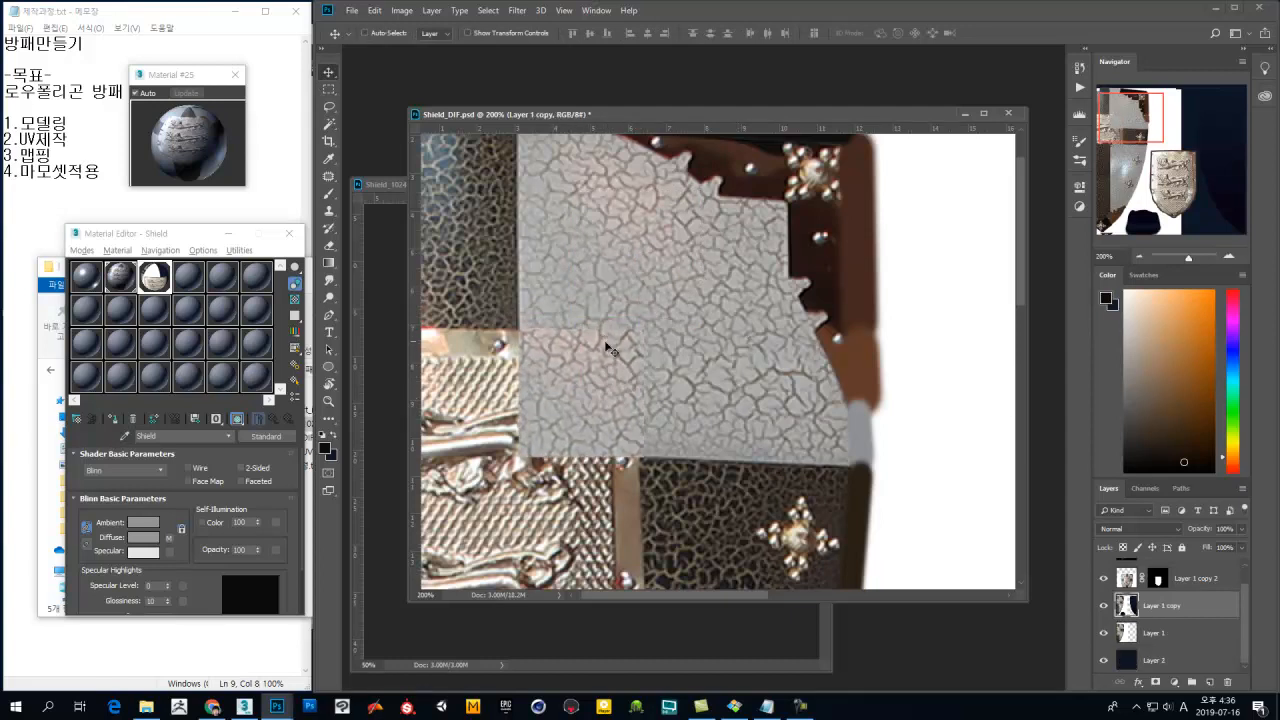
Step: Blend the seams around the copied light leather with the Patch tool and clear the selection
{"action": "left_click_drag", "start_coordinate": [630, 377], "coordinate": [644, 387]}
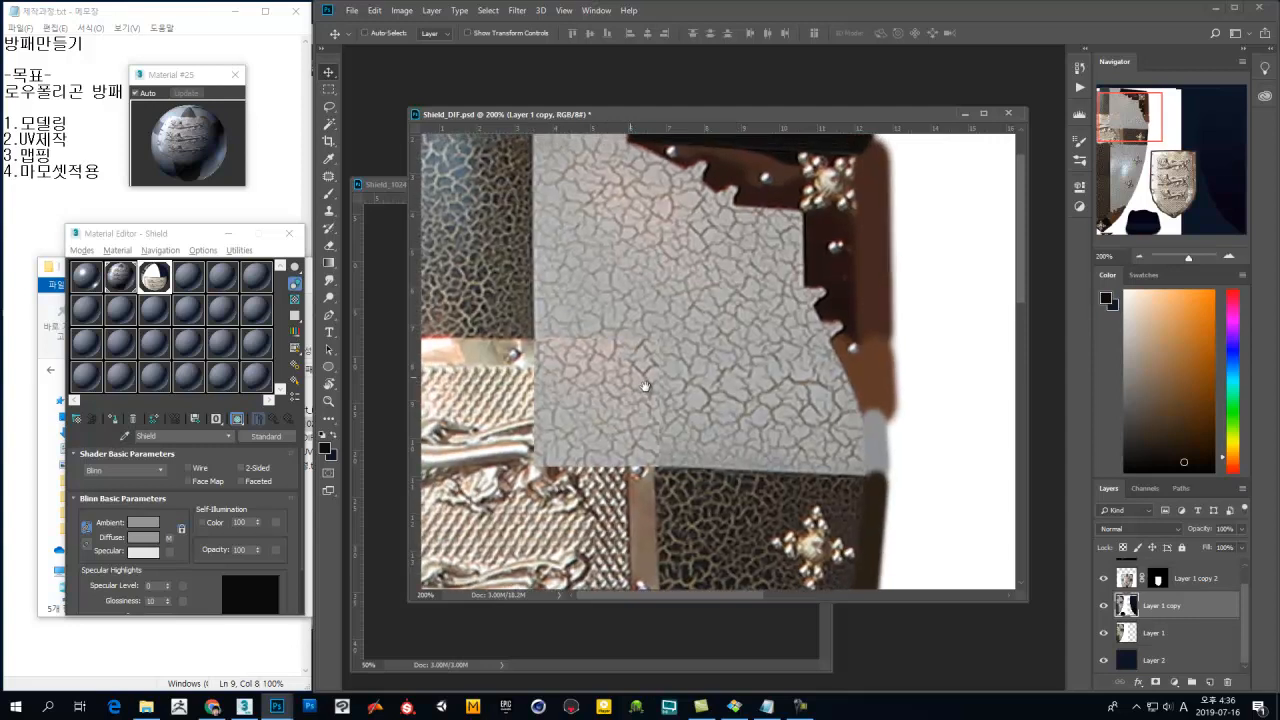
{"action": "left_click", "coordinate": [330, 176]}
{"action": "mouse_move", "coordinate": [648, 328]}
{"action": "left_mouse_down"}
{"action": "mouse_move", "coordinate": [550, 338]}
{"action": "mouse_move", "coordinate": [645, 360]}
{"action": "mouse_move", "coordinate": [677, 254]}
{"action": "left_mouse_up"}
{"action": "key", "text": "ctrl+d"}
{"action": "mouse_move", "coordinate": [669, 325]}
{"action": "left_mouse_down"}
{"action": "mouse_move", "coordinate": [626, 366]}
{"action": "mouse_move", "coordinate": [683, 395]}
{"action": "mouse_move", "coordinate": [686, 337]}
{"action": "mouse_move", "coordinate": [670, 327]}
{"action": "left_mouse_up"}
{"action": "mouse_move", "coordinate": [652, 383]}
{"action": "left_mouse_down"}
{"action": "mouse_move", "coordinate": [646, 294]}
{"action": "mouse_move", "coordinate": [612, 266]}
{"action": "left_mouse_up"}
{"action": "left_click", "coordinate": [725, 430]}
{"action": "left_click", "coordinate": [758, 266]}
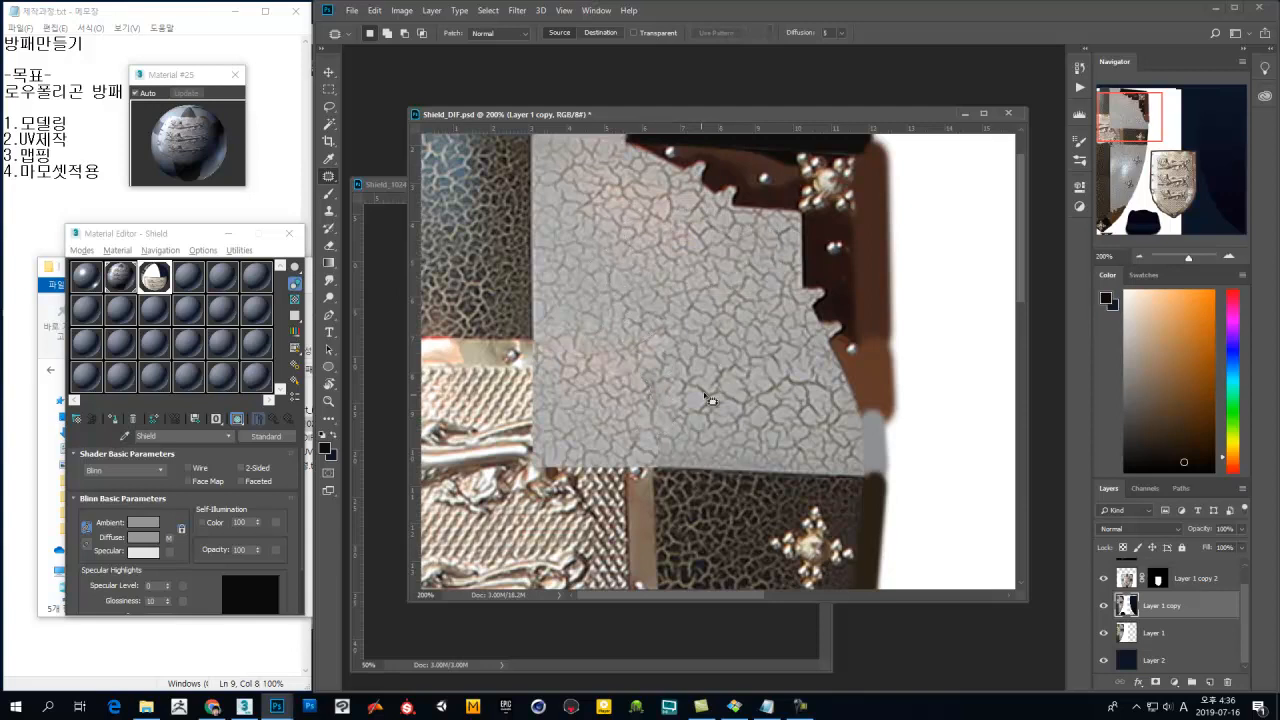
Step: Copy a rectangular piece of the dark leather band to a new layer and move it left over the half emblem
{"action": "left_click", "coordinate": [664, 455], "text": "alt"}
{"action": "left_click_drag", "start_coordinate": [660, 475], "coordinate": [675, 387]}
{"action": "left_click", "coordinate": [567, 340], "text": "ctrl"}
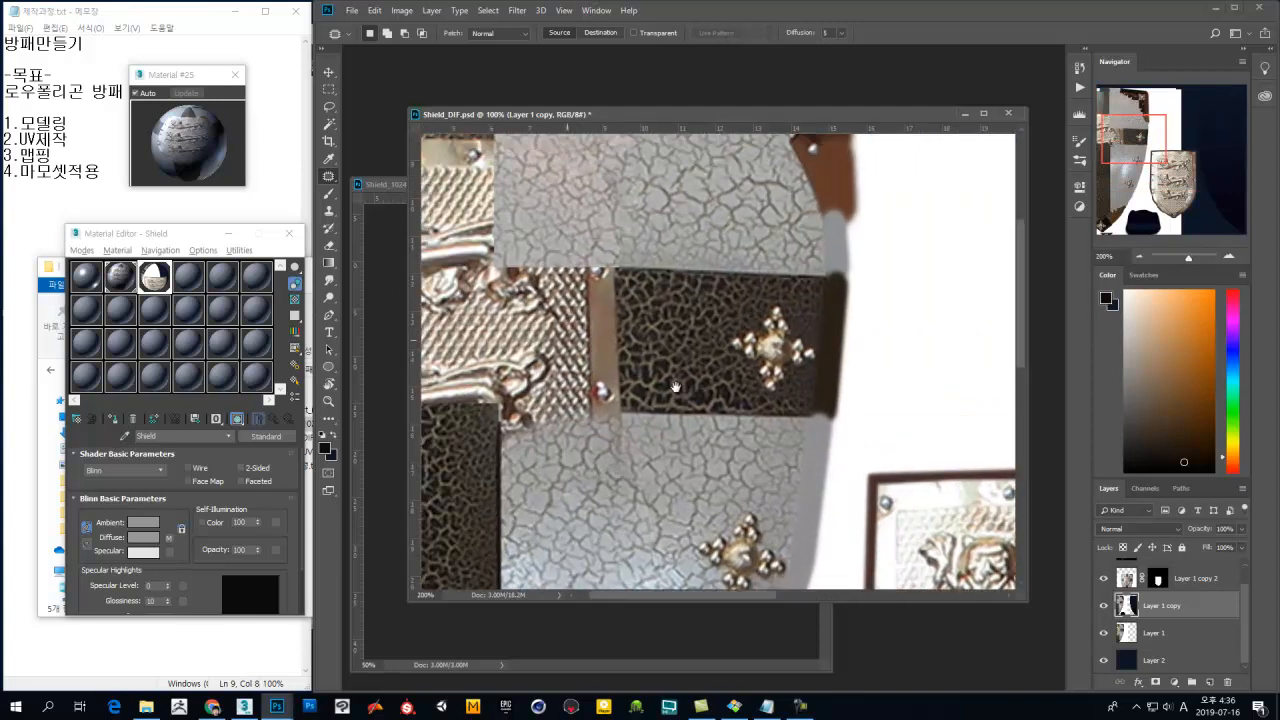
{"action": "left_click_drag", "start_coordinate": [650, 313], "coordinate": [682, 352]}
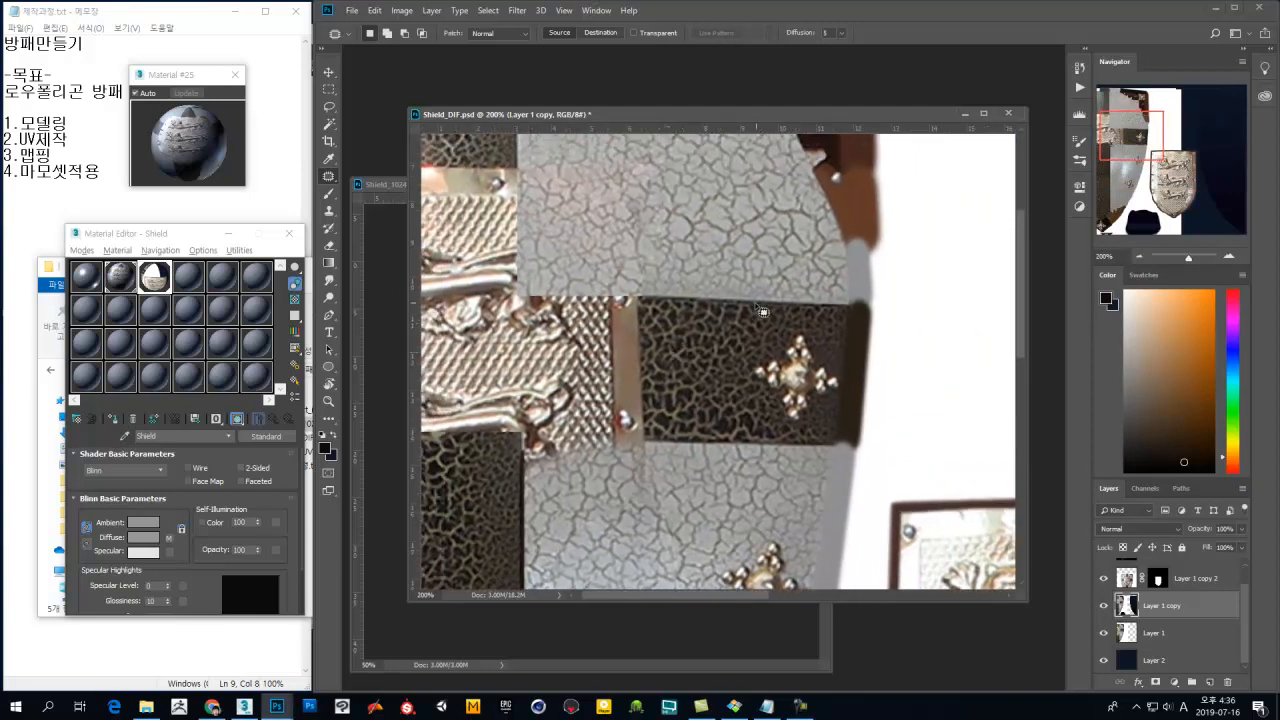
{"action": "left_click", "coordinate": [330, 91]}
{"action": "mouse_move", "coordinate": [757, 300]}
{"action": "left_mouse_down"}
{"action": "mouse_move", "coordinate": [726, 292]}
{"action": "mouse_move", "coordinate": [640, 400]}
{"action": "mouse_move", "coordinate": [648, 430]}
{"action": "mouse_move", "coordinate": [756, 302]}
{"action": "left_mouse_up"}
{"action": "left_click_drag", "start_coordinate": [702, 346], "coordinate": [696, 346]}
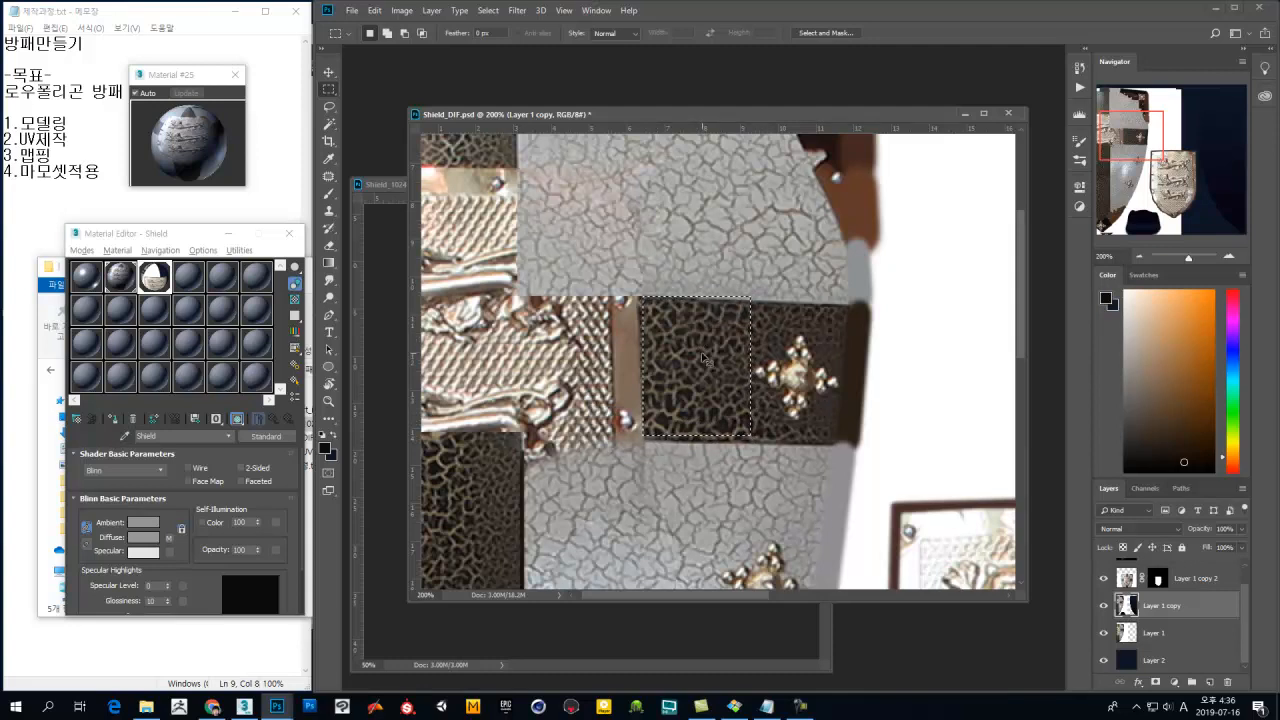
{"action": "key", "text": "ctrl+j"}
{"action": "key", "text": "v"}
{"action": "left_click_drag", "start_coordinate": [703, 357], "coordinate": [655, 362]}
Step: Stretch the dark leather copy to about 125% width, skew it to follow the band's slope, and merge it into Layer 1 copy
{"action": "key", "text": "ctrl+t"}
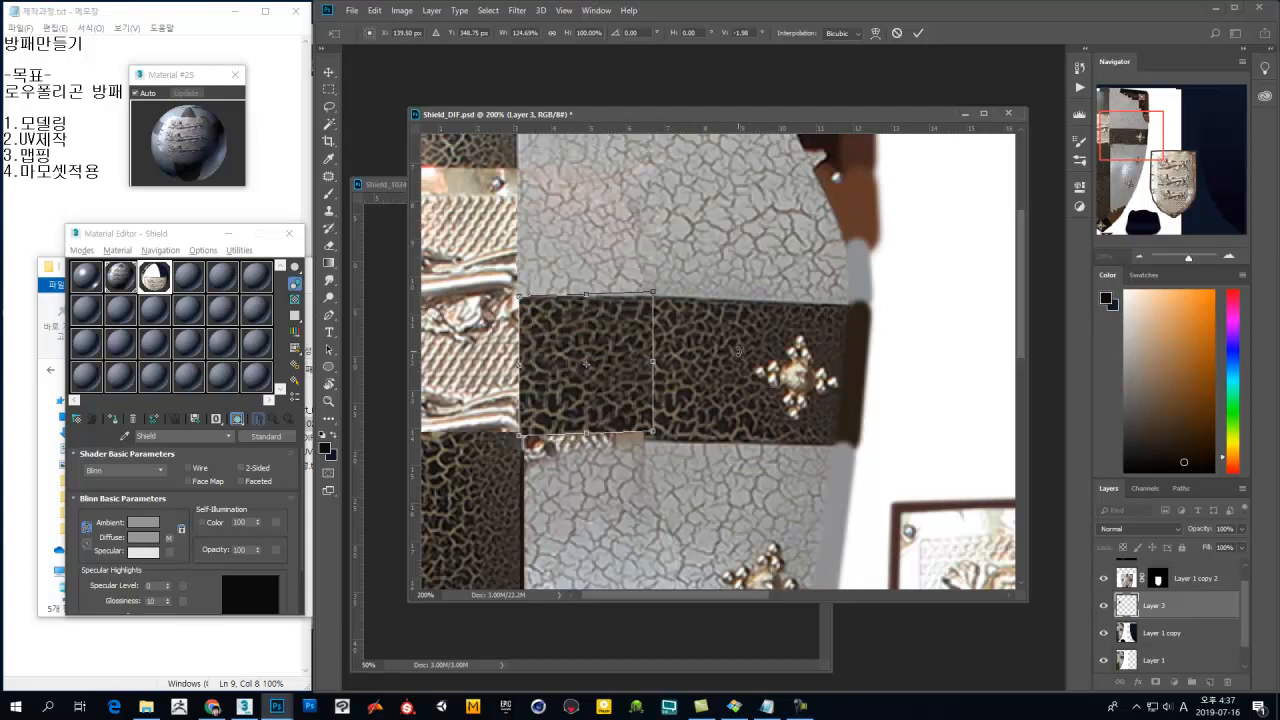
{"action": "key", "text": "Return"}
{"action": "key", "text": "ctrl+e"}
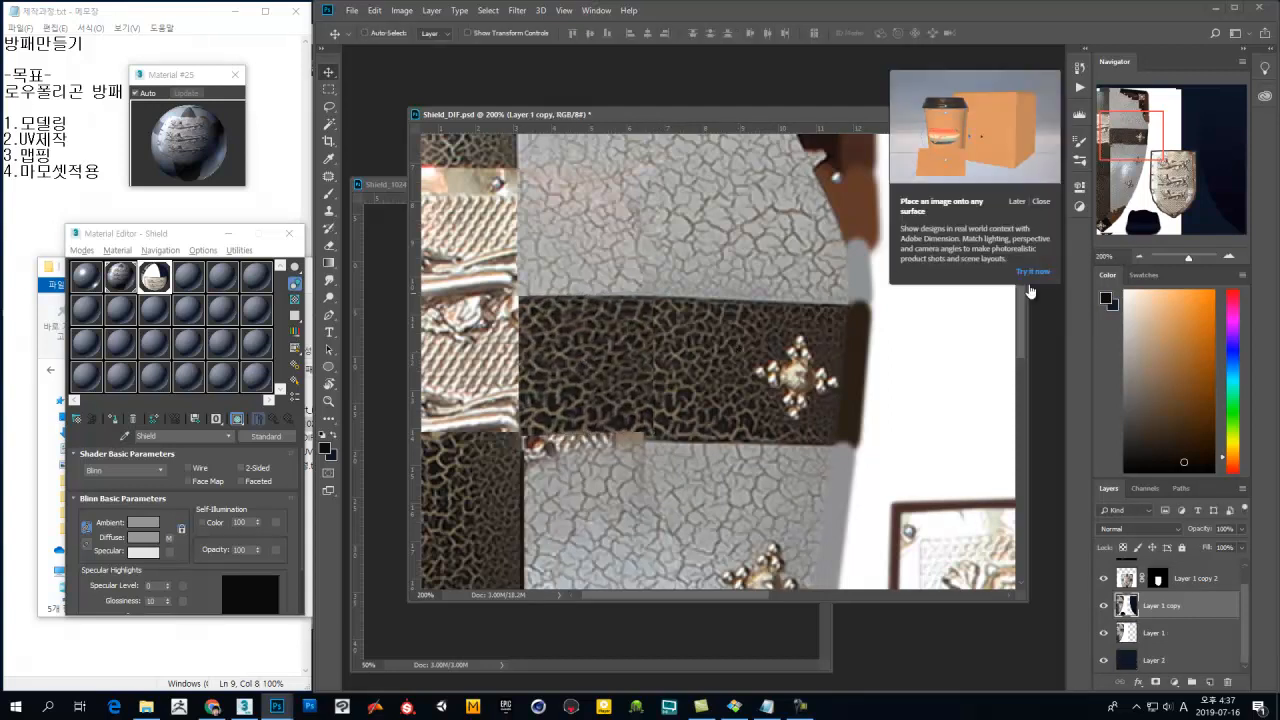
{"action": "left_click_drag", "start_coordinate": [836, 114], "coordinate": [822, 100]}
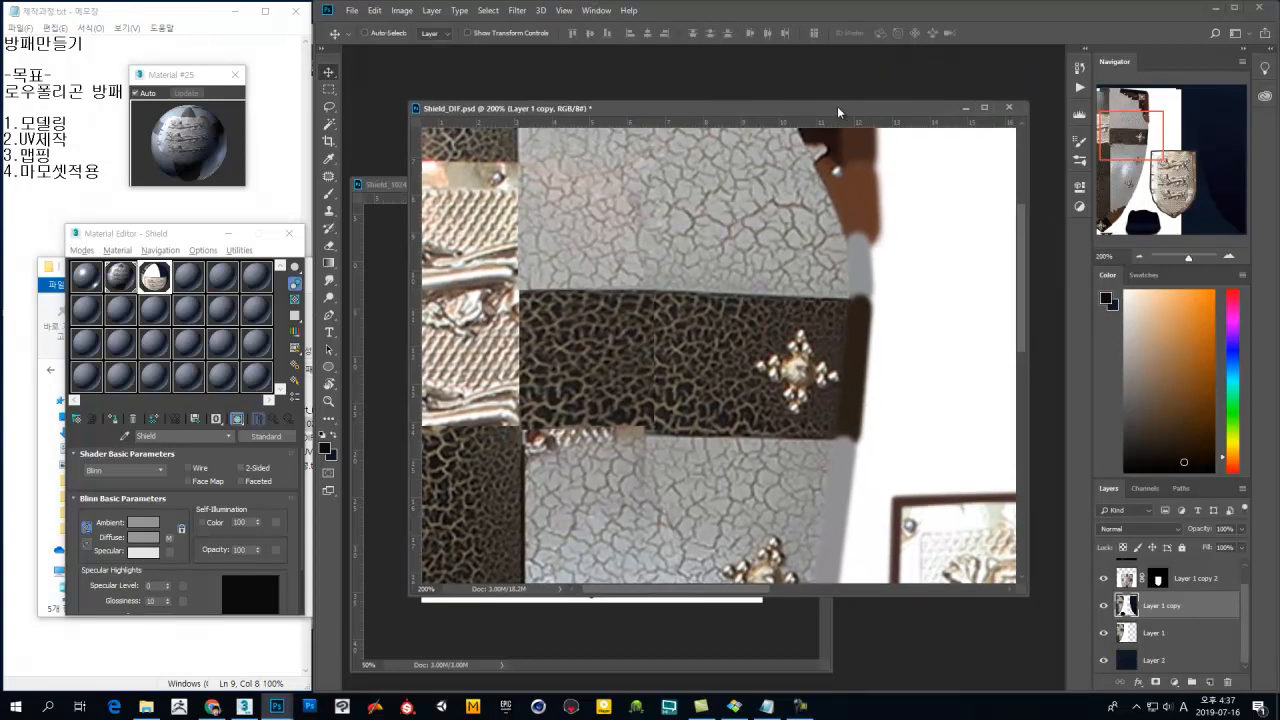
{"action": "left_click", "coordinate": [1041, 201]}
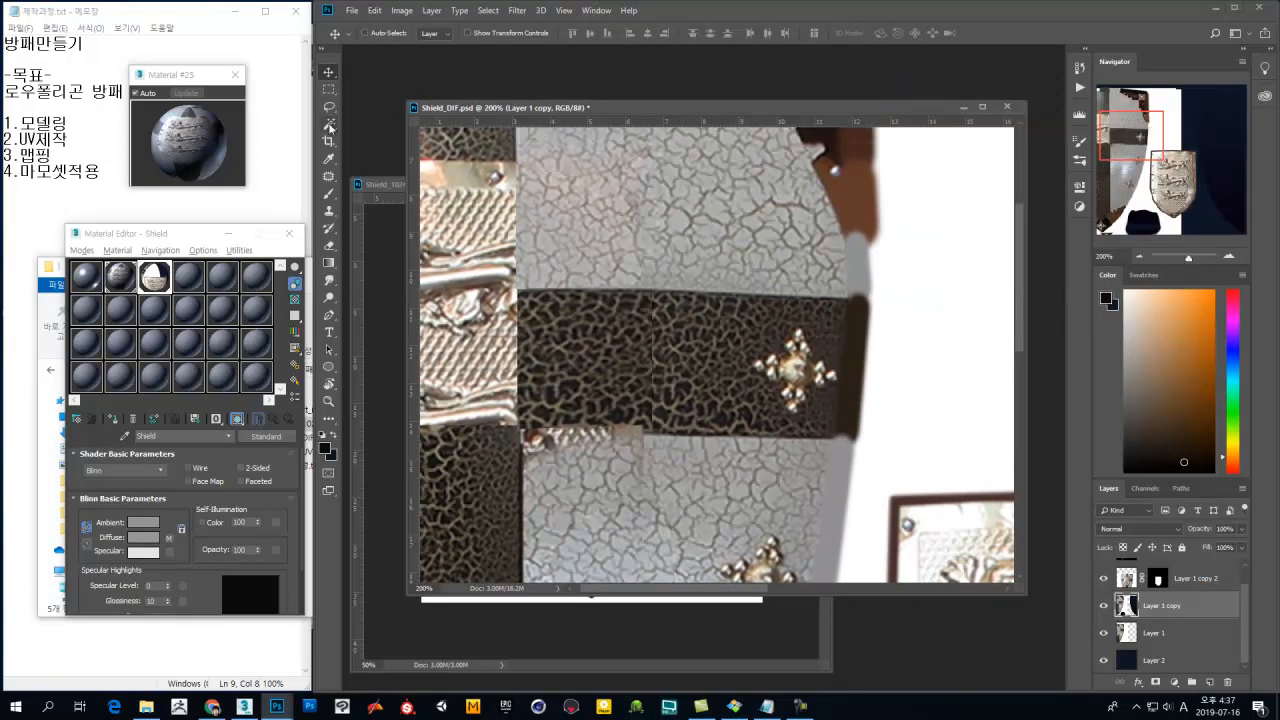
Step: Blend the vertical seam in the dark leather band with the Patch tool and clear the selection
{"action": "left_click", "coordinate": [329, 176]}
{"action": "left_click_drag", "start_coordinate": [648, 303], "coordinate": [627, 365]}
{"action": "left_click_drag", "start_coordinate": [657, 430], "coordinate": [679, 387]}
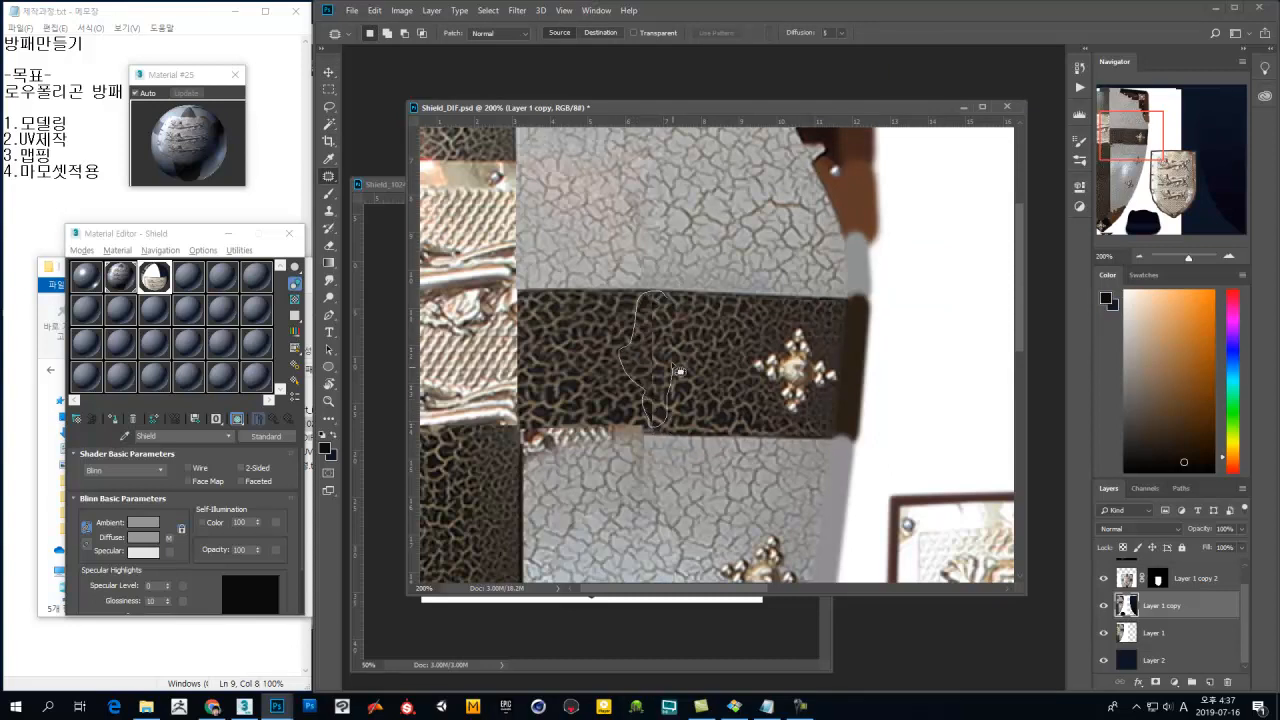
{"action": "left_click_drag", "start_coordinate": [676, 312], "coordinate": [669, 305]}
{"action": "left_click_drag", "start_coordinate": [660, 345], "coordinate": [716, 345]}
{"action": "key", "text": "ctrl+d"}
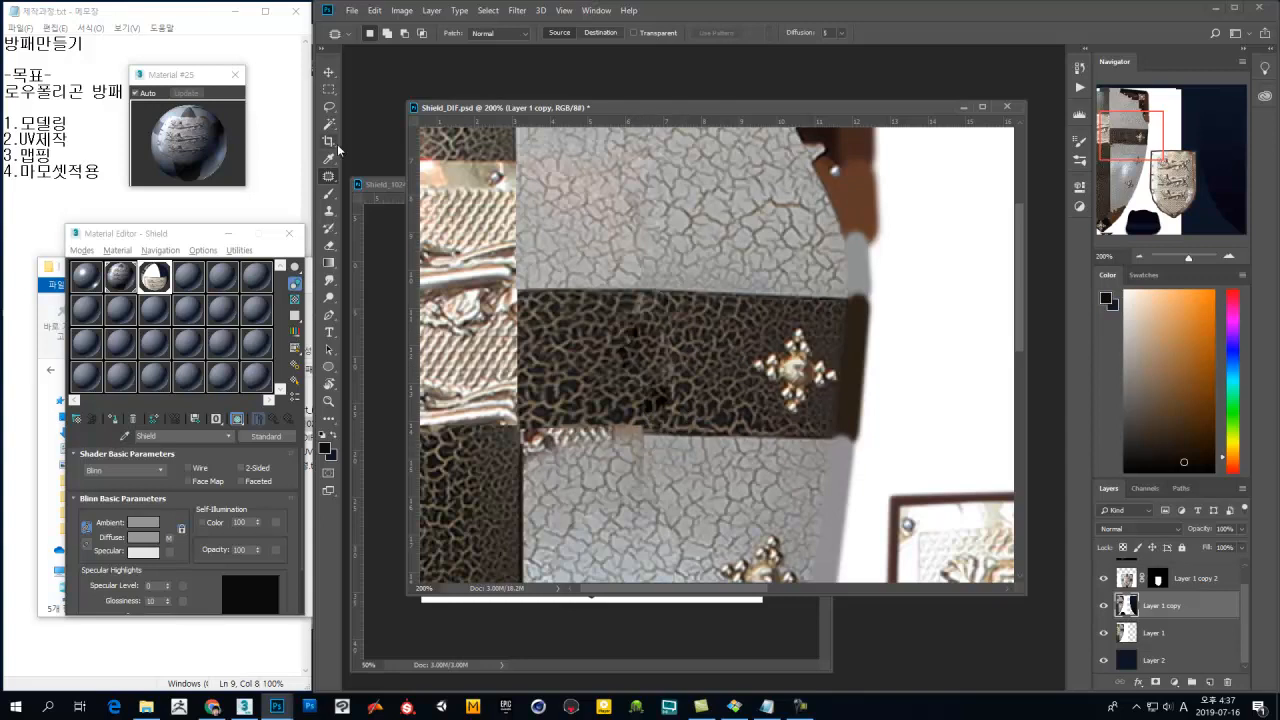
Step: Try copying a block of light leather from just below the dark band to a new layer, and undo it
{"action": "left_click", "coordinate": [330, 90]}
{"action": "left_click_drag", "start_coordinate": [605, 468], "coordinate": [626, 356]}
{"action": "left_click_drag", "start_coordinate": [699, 399], "coordinate": [546, 324]}
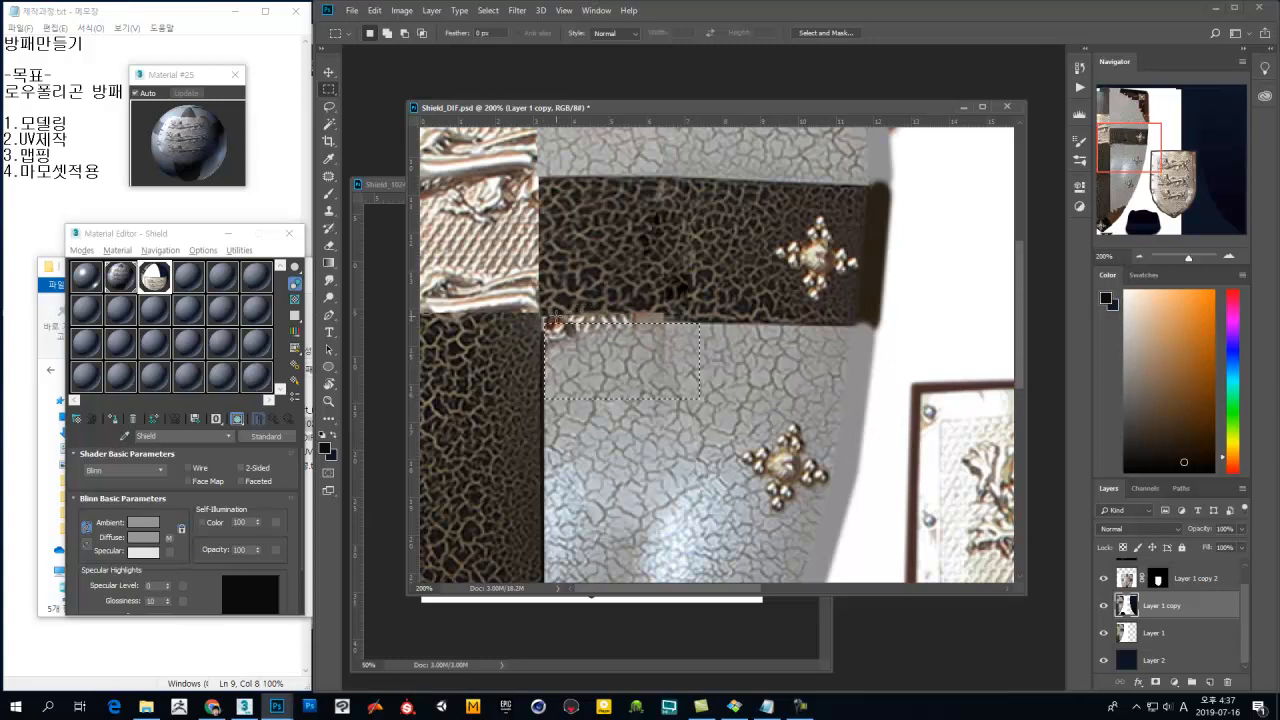
{"action": "key", "text": "ctrl+j"}
{"action": "key", "text": "v"}
{"action": "left_click_drag", "start_coordinate": [614, 322], "coordinate": [658, 428]}
{"action": "key", "text": "ctrl+alt+z"}
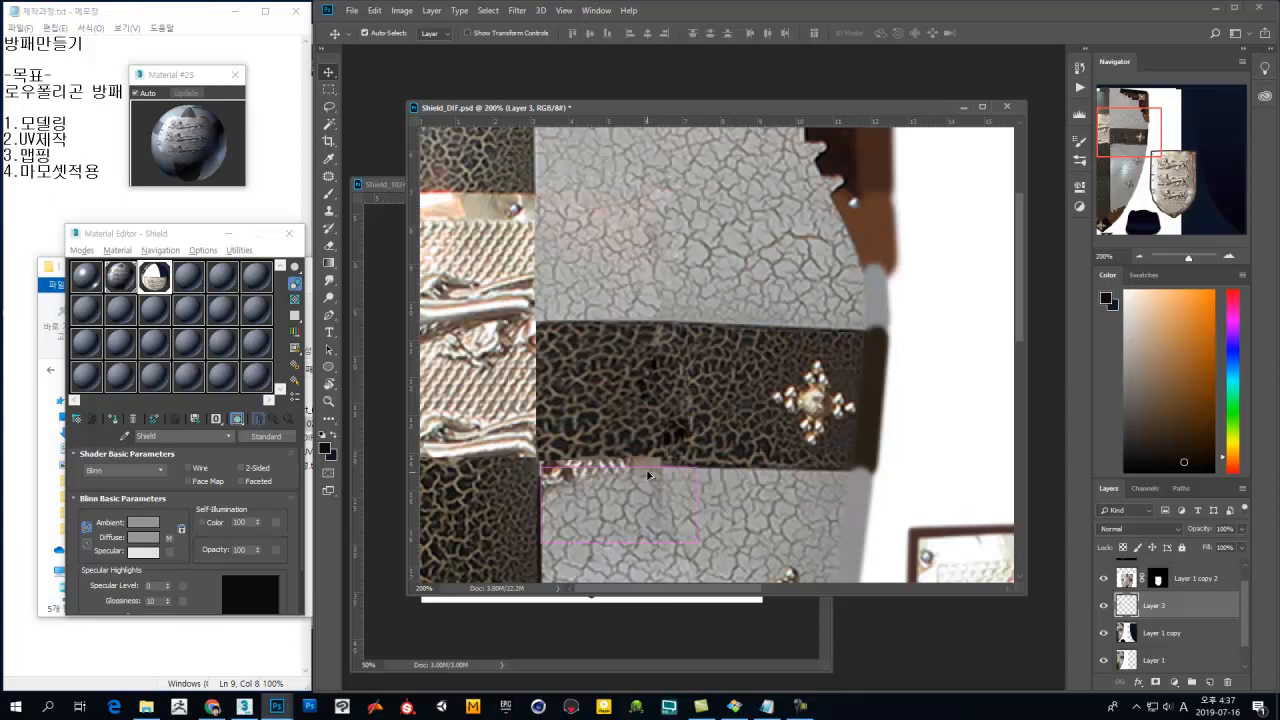
{"action": "key", "text": "ctrl+alt+z"}
Step: Copy a piece of light leather over the emblem remnants below the dark band and merge it into Layer 1 copy
{"action": "key", "text": "m"}
{"action": "left_click_drag", "start_coordinate": [622, 467], "coordinate": [647, 489]}
{"action": "key", "text": "ctrl+j"}
{"action": "key", "text": "v"}
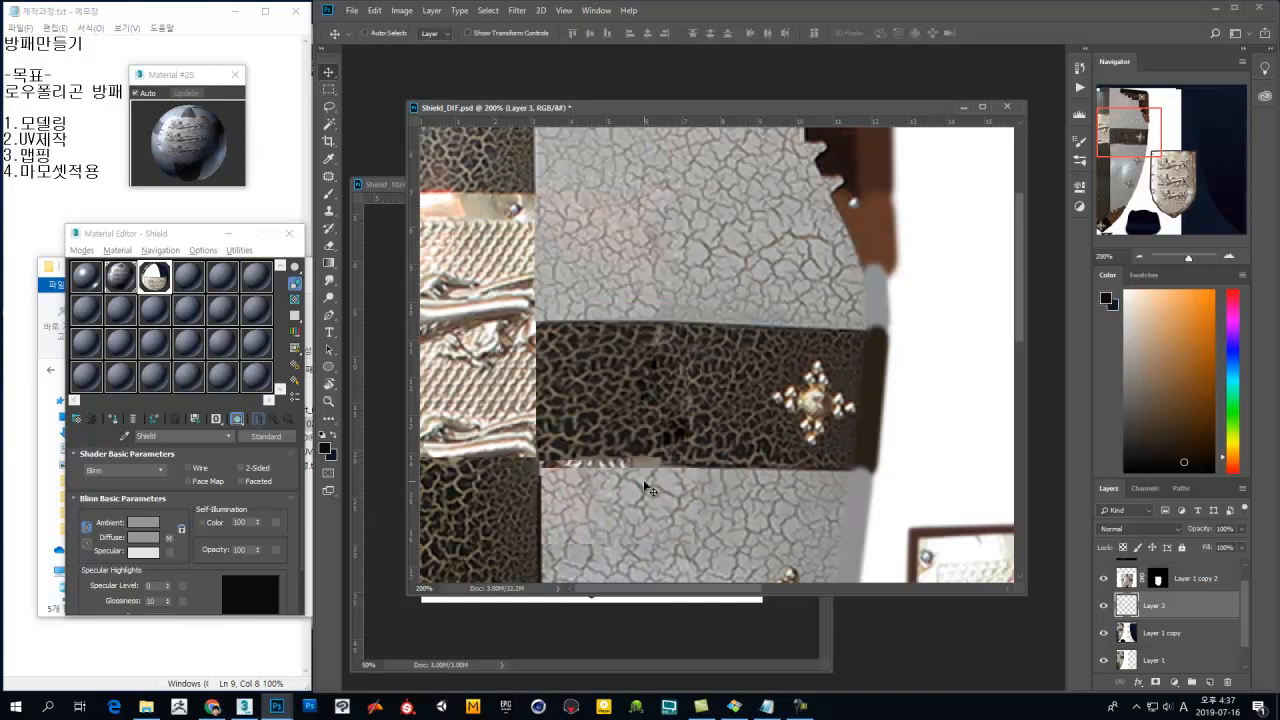
{"action": "key", "text": "ctrl+e"}
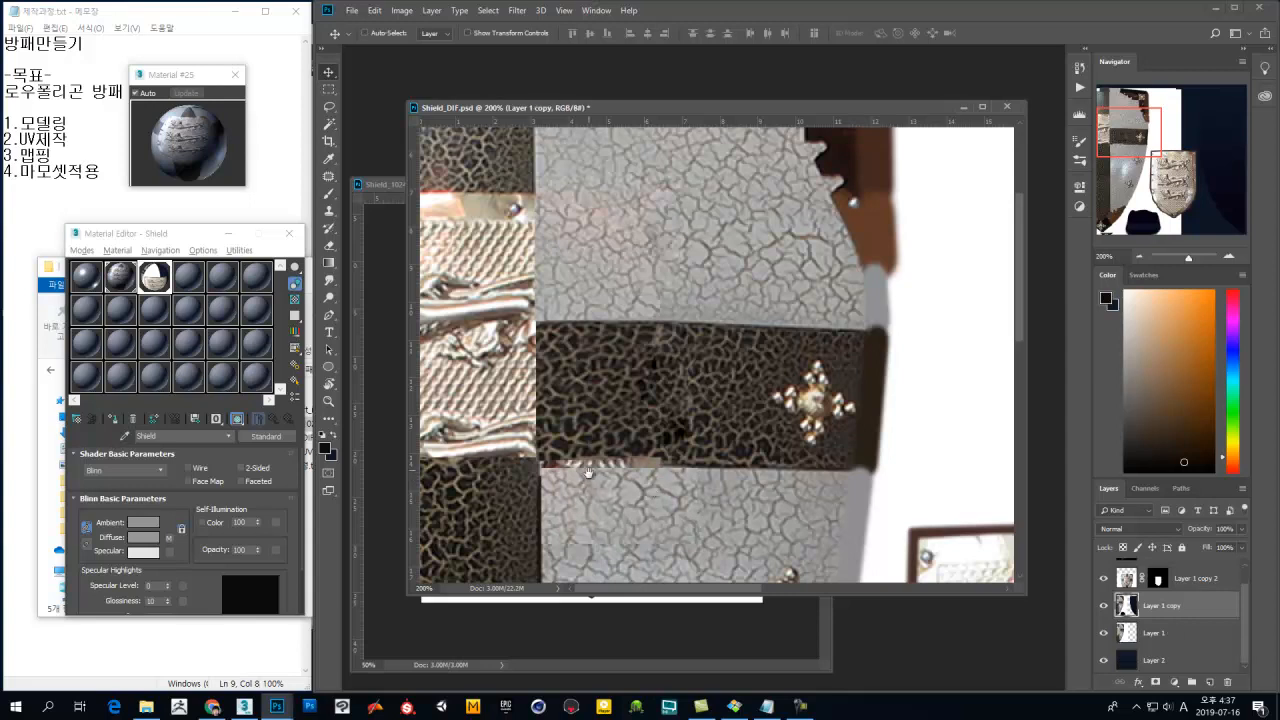
Step: Copy a piece of dark leather to a new layer and place it over the emblem remnants along the band's lower edge
{"action": "scroll", "coordinate": [640, 460], "scroll_direction": "down", "scroll_amount": 1}
{"action": "key", "text": "b"}
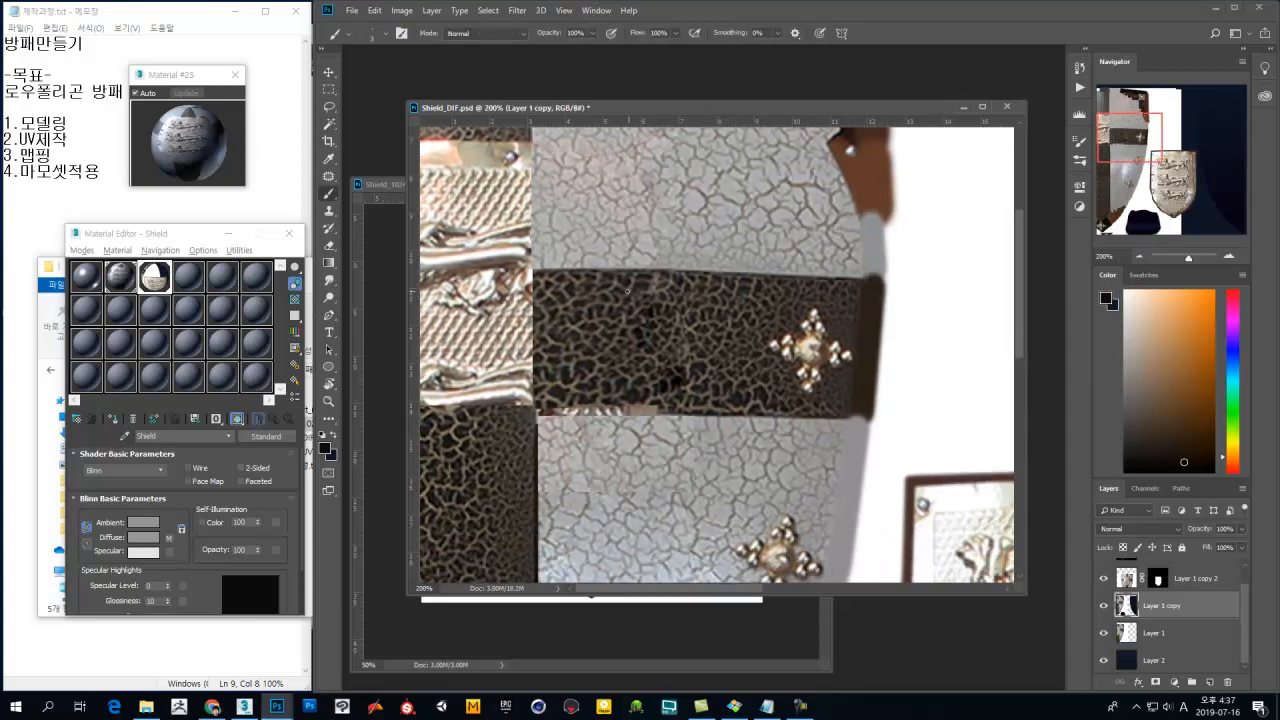
{"action": "key", "text": "m"}
{"action": "mouse_move", "coordinate": [687, 315]}
{"action": "left_mouse_down"}
{"action": "mouse_move", "coordinate": [540, 345]}
{"action": "mouse_move", "coordinate": [628, 366]}
{"action": "mouse_move", "coordinate": [626, 412]}
{"action": "left_mouse_up"}
{"action": "key", "text": "ctrl+j"}
{"action": "key", "text": "v"}
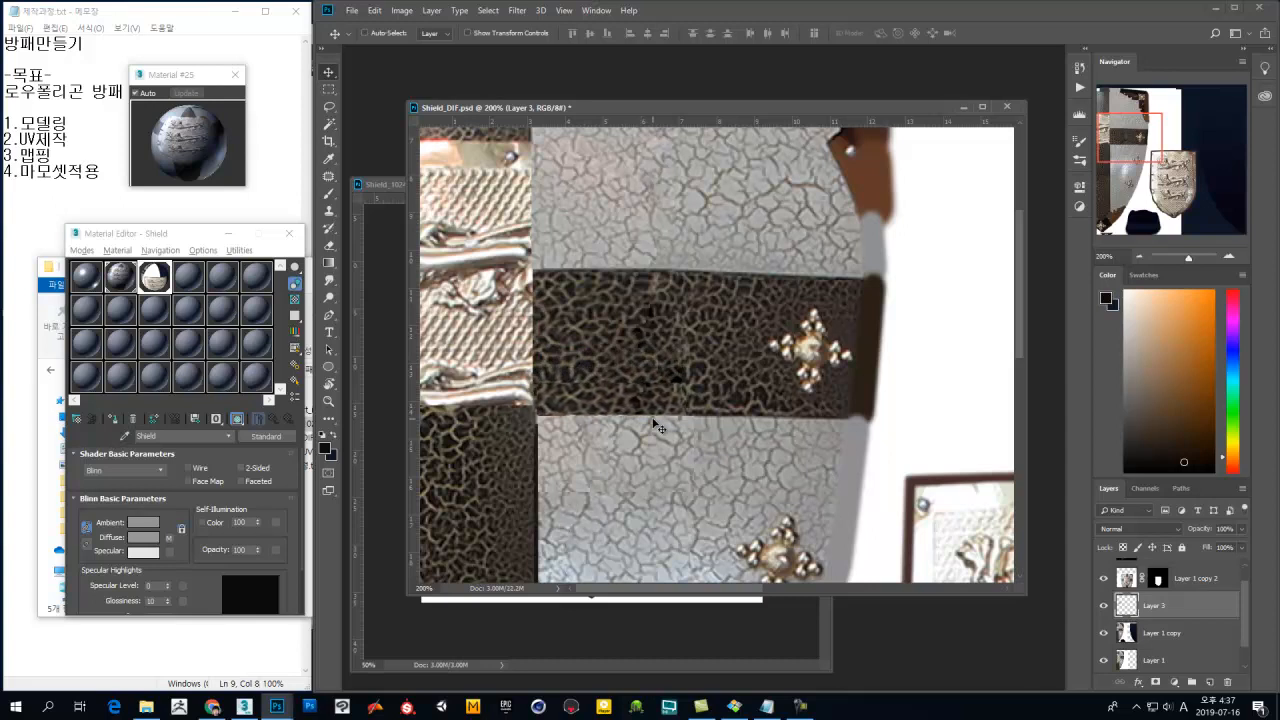
Step: Erase the edges of the dark leather copy with a soft eraser to blend it, and merge it into Layer 1 copy
{"action": "key", "text": "e"}
{"action": "mouse_move", "coordinate": [614, 370]}
{"action": "right_mouse_down", "text": "alt"}
{"action": "mouse_move", "coordinate": [568, 382]}
{"action": "mouse_move", "coordinate": [590, 353]}
{"action": "right_mouse_up", "text": "alt"}
{"action": "left_click_drag", "start_coordinate": [669, 371], "coordinate": [560, 363]}
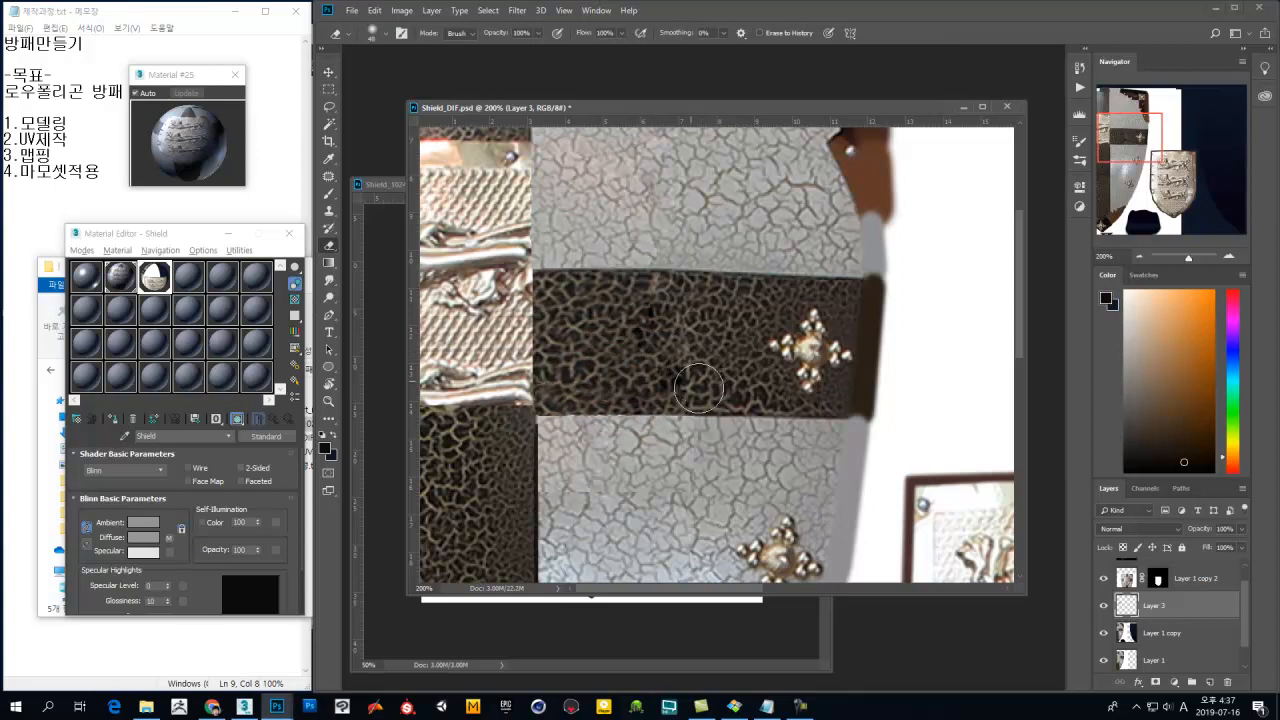
{"action": "key", "text": "ctrl+e"}
Step: Sample the near-black border color and paint thin straight lines along the dark band's lower and upper edges
{"action": "left_click_drag", "start_coordinate": [681, 424], "coordinate": [687, 390]}
{"action": "key", "text": "b"}
{"action": "right_click_drag", "start_coordinate": [538, 373], "coordinate": [536, 375], "text": "alt"}
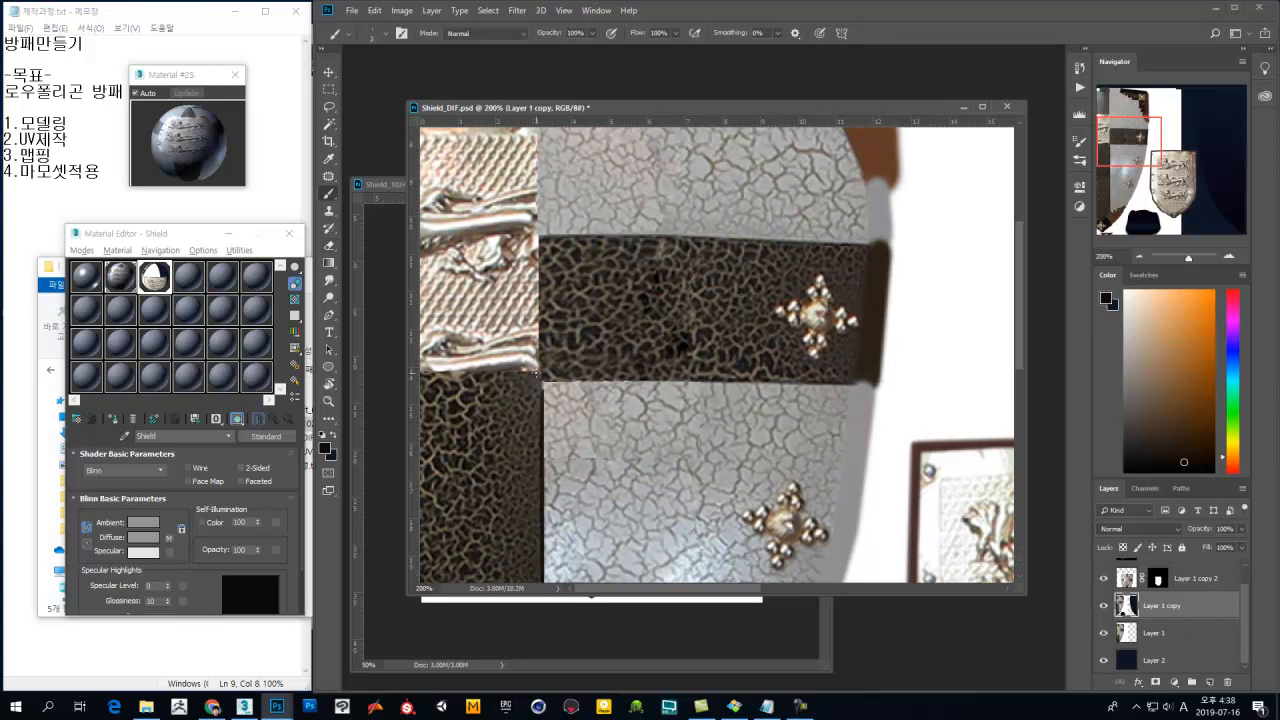
{"action": "left_click", "coordinate": [539, 380], "text": "alt"}
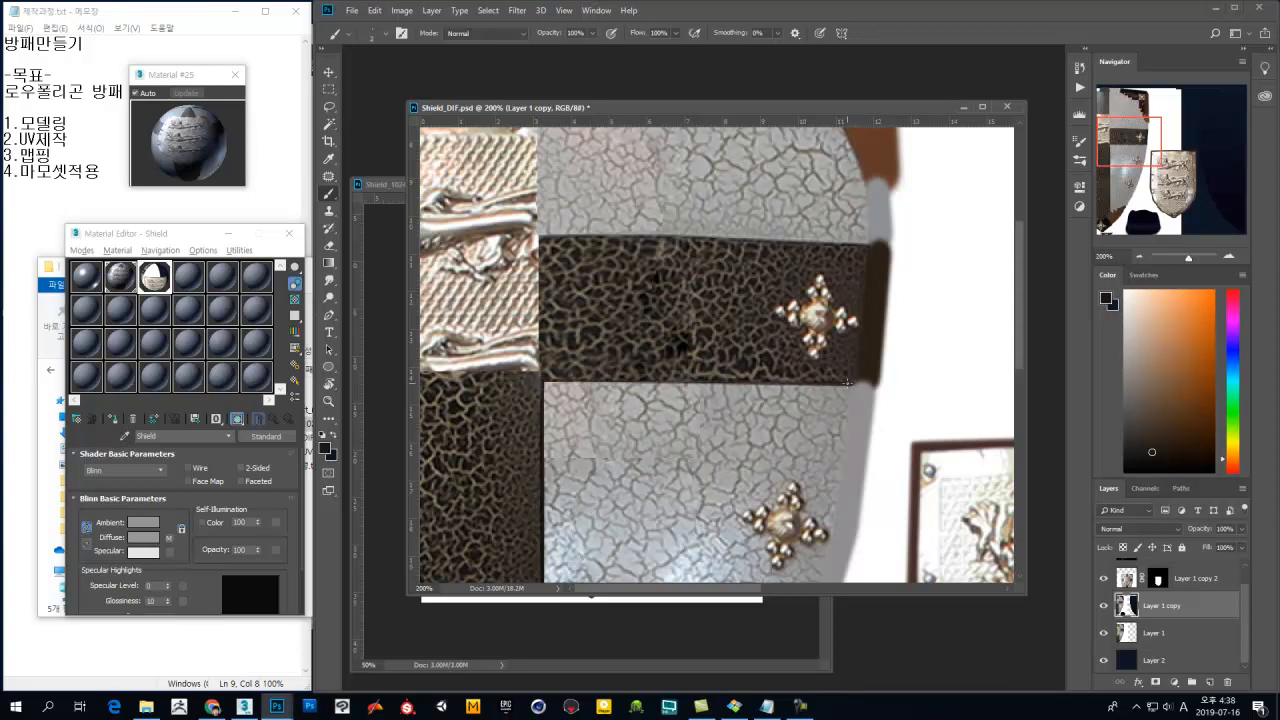
{"action": "scroll", "coordinate": [840, 320], "scroll_direction": "up", "scroll_amount": 3}
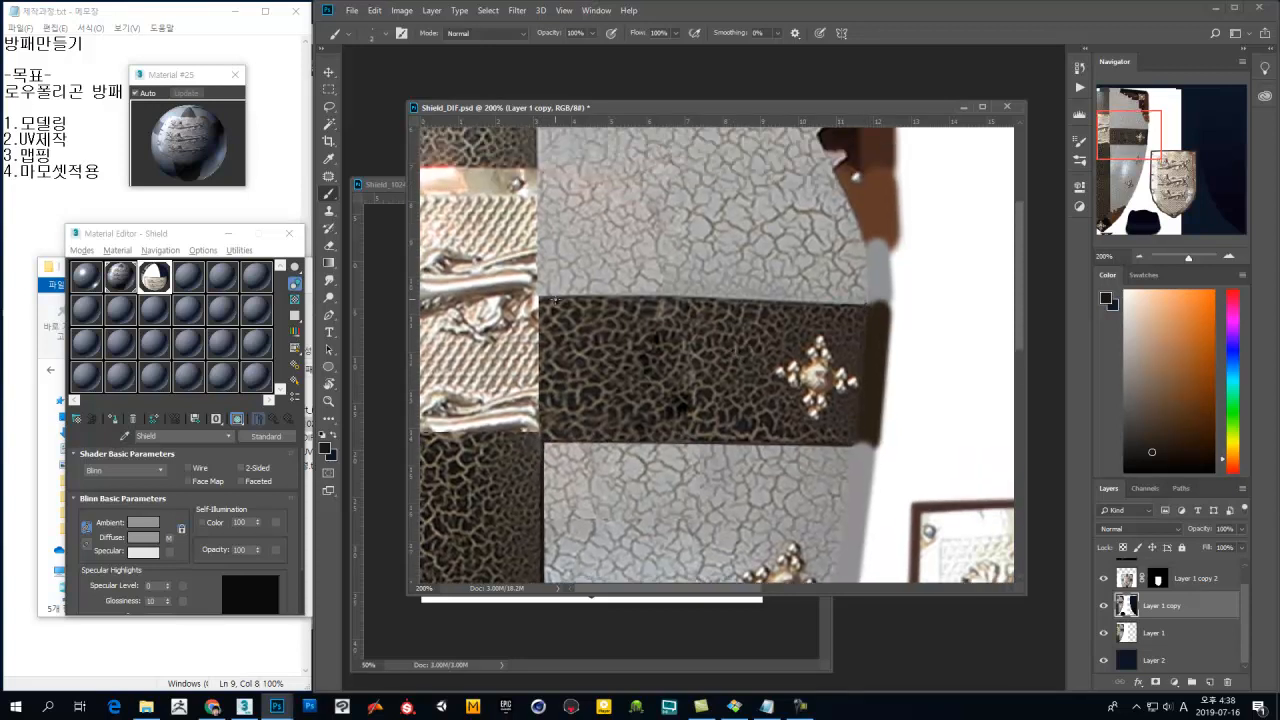
{"action": "scroll", "coordinate": [660, 400], "scroll_direction": "up", "scroll_amount": 4}
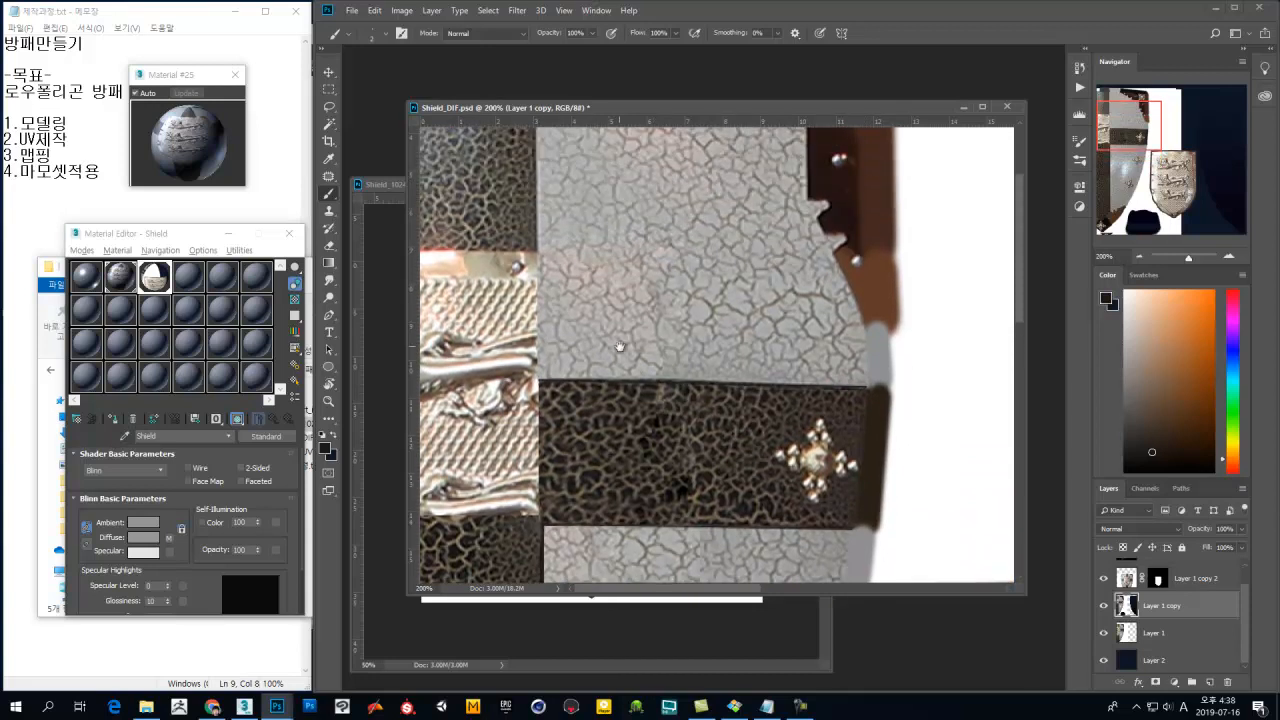
Step: Copy the vertical dark leather strip above the half emblem to a new layer and move it down over the emblem's upper part
{"action": "scroll", "coordinate": [660, 405], "scroll_direction": "up", "scroll_amount": 3}
{"action": "scroll", "coordinate": [660, 405], "scroll_direction": "up", "scroll_amount": 4}
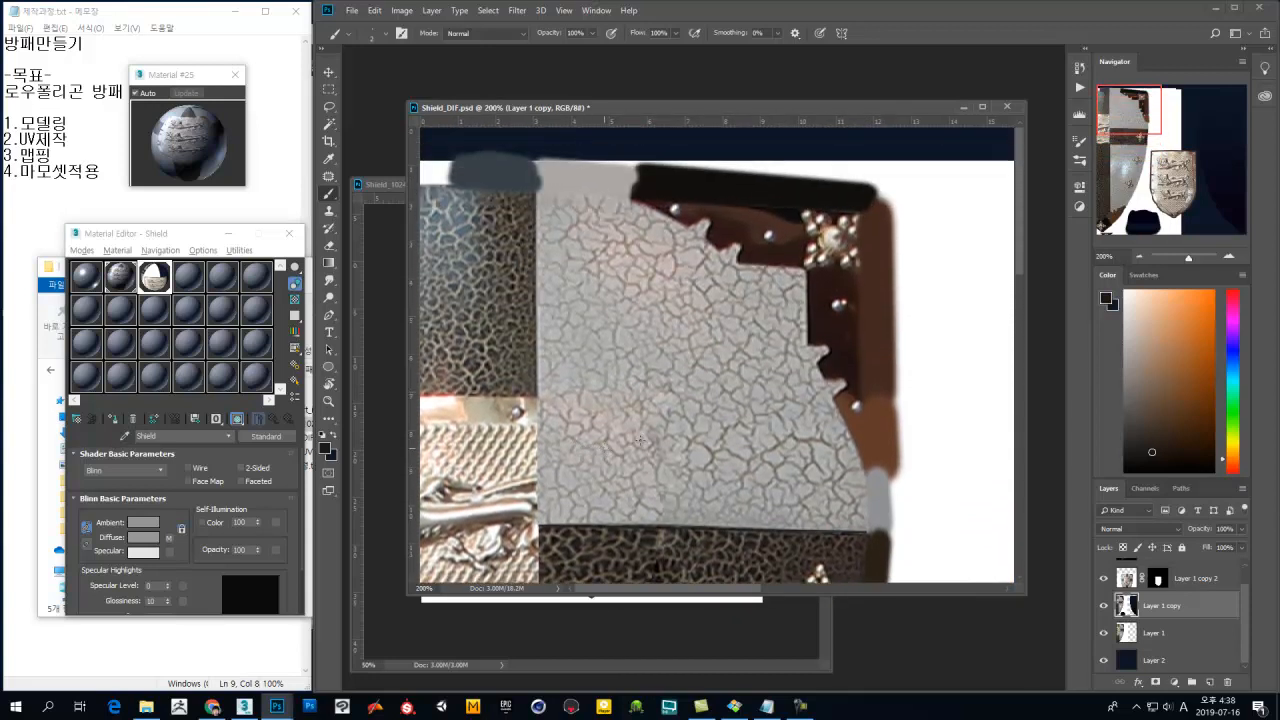
{"action": "left_click", "coordinate": [582, 386], "text": "alt"}
{"action": "left_click", "coordinate": [485, 290], "text": "ctrl"}
{"action": "left_click_drag", "start_coordinate": [490, 289], "coordinate": [683, 408]}
{"action": "key", "text": "m"}
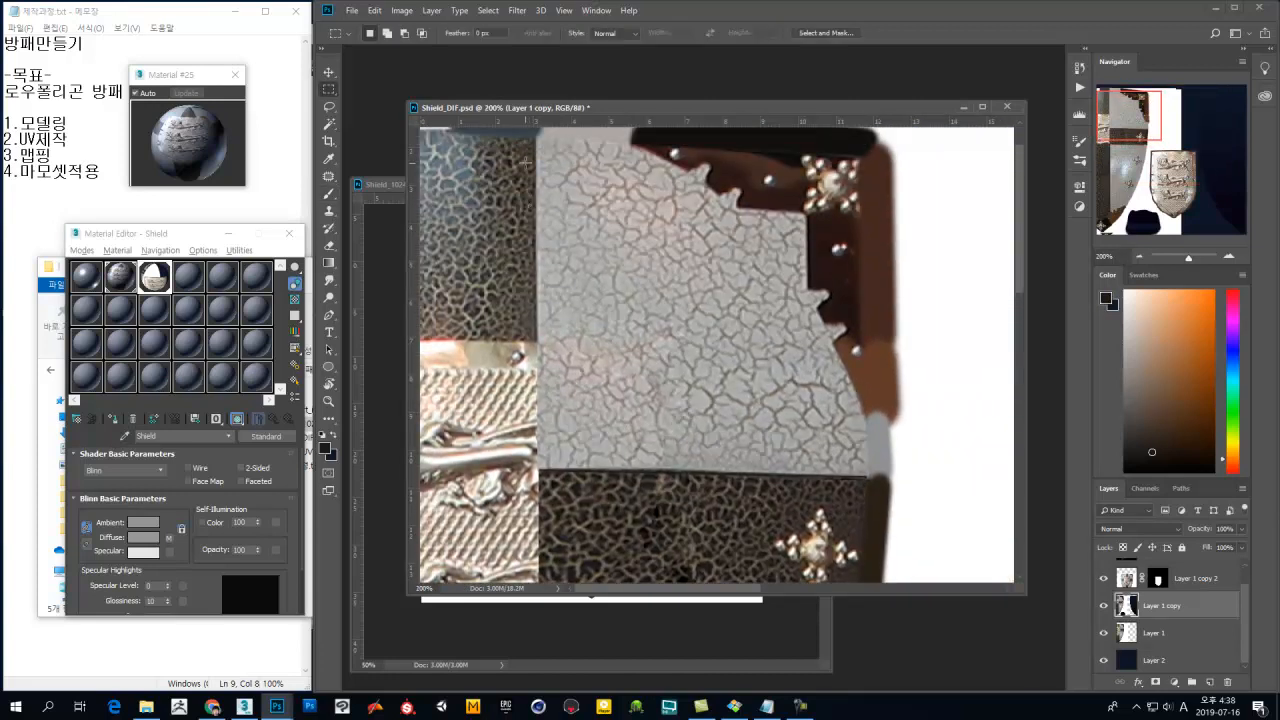
{"action": "left_click_drag", "start_coordinate": [535, 153], "coordinate": [409, 340]}
{"action": "key", "text": "ctrl+j"}
{"action": "key", "text": "v"}
{"action": "left_click_drag", "start_coordinate": [502, 271], "coordinate": [497, 400]}
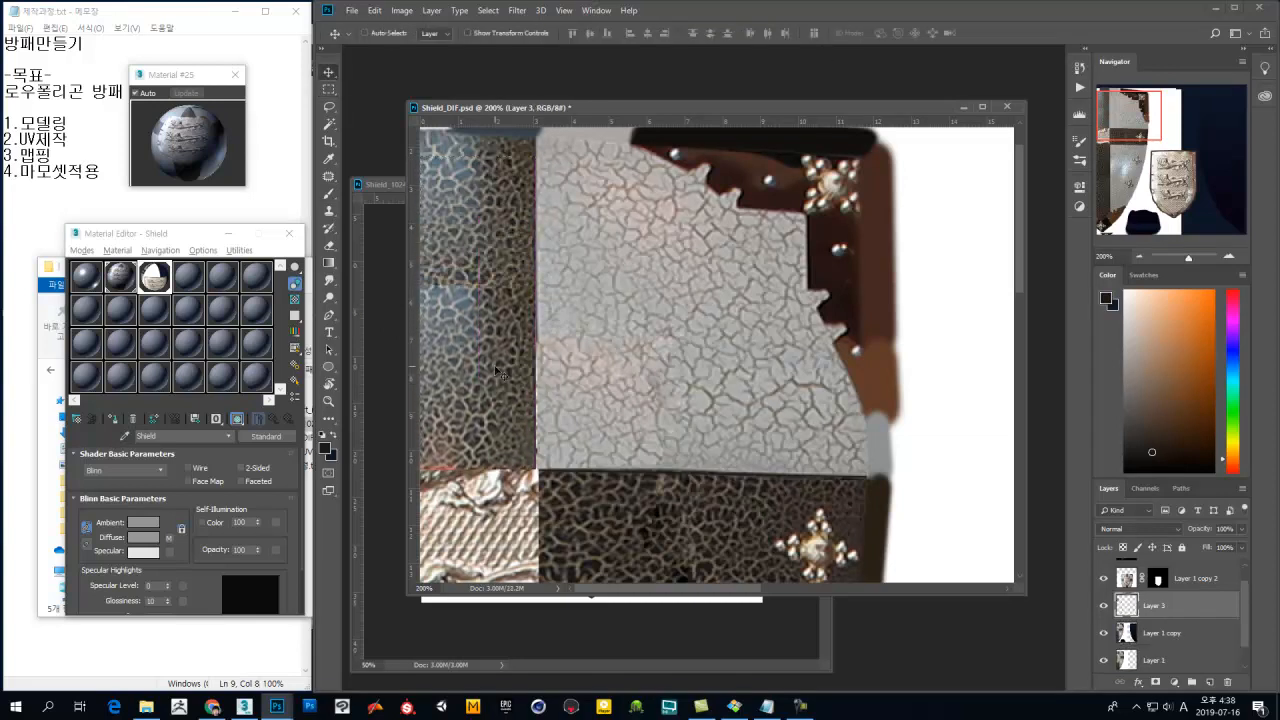
Step: Nudge the copied strip into line with the vertical border, widen it to about 102%, and lower its upper edge slightly
{"action": "key", "text": "Right"}
{"action": "key", "text": "Down"}
{"action": "key", "text": "Right"}
{"action": "key", "text": "Down"}
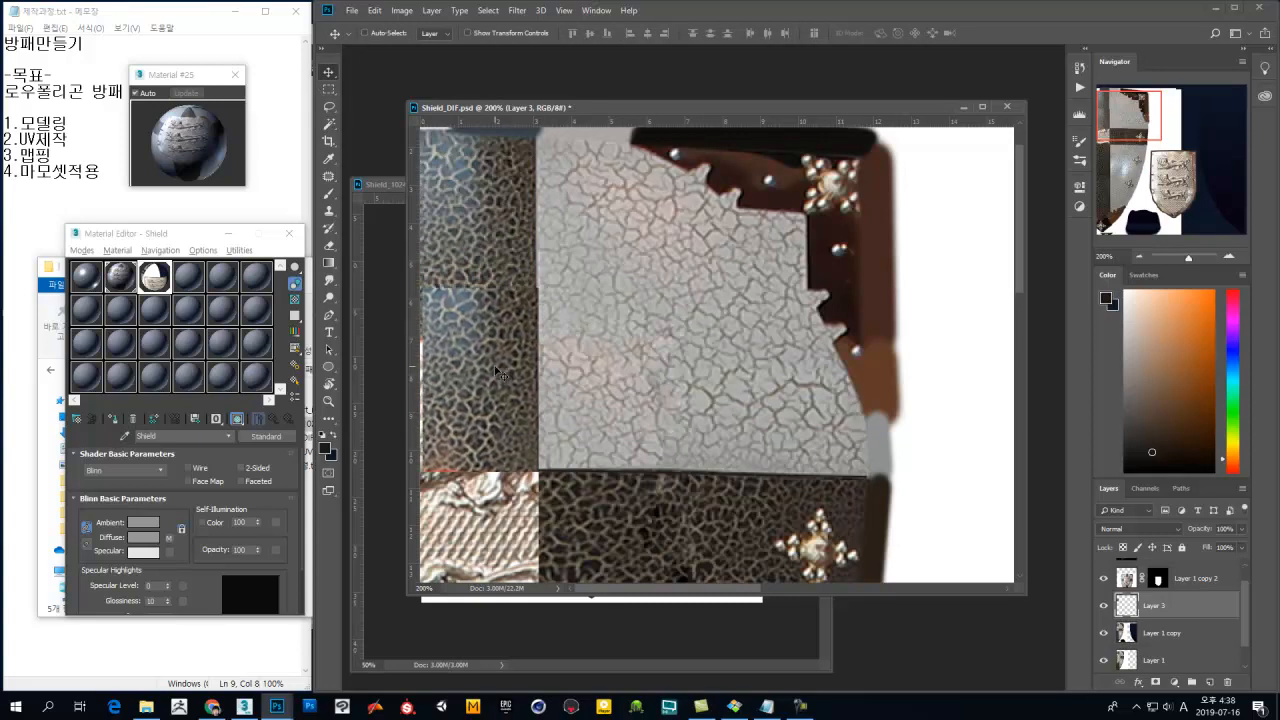
{"action": "key", "text": "Right"}
{"action": "key", "text": "Right"}
{"action": "key", "text": "ctrl+t"}
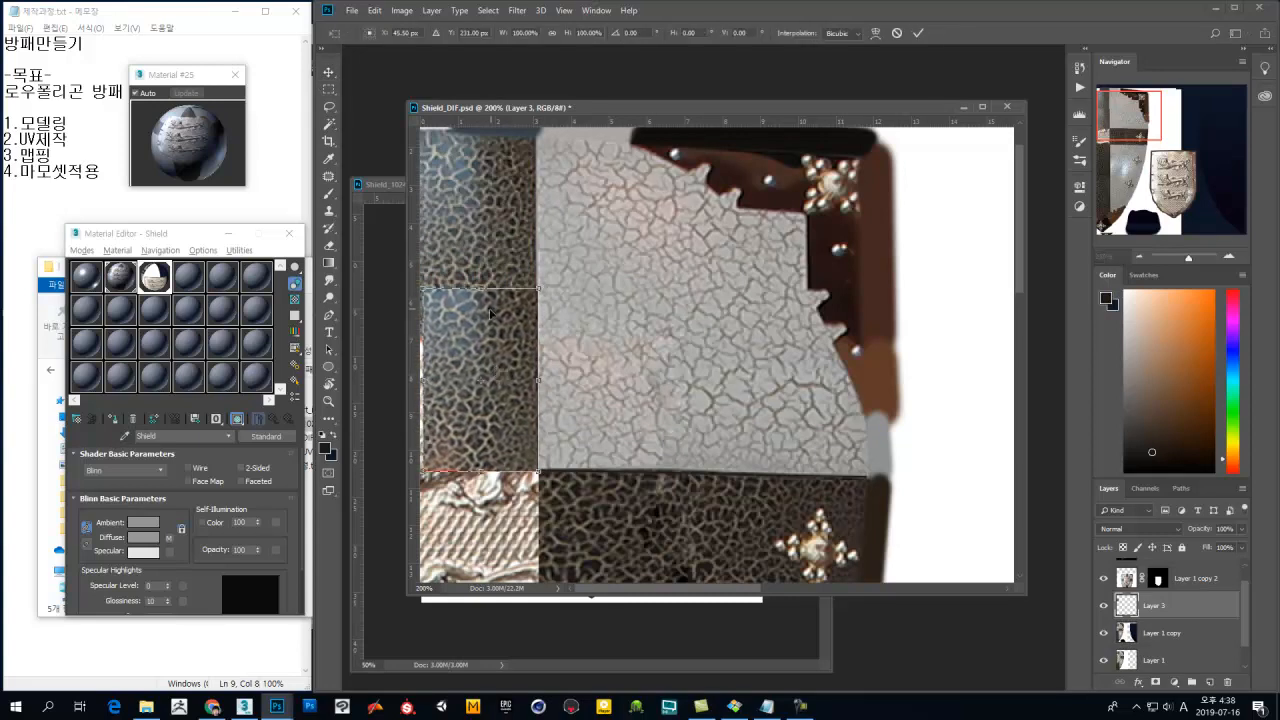
{"action": "left_click_drag", "start_coordinate": [424, 381], "coordinate": [420, 381]}
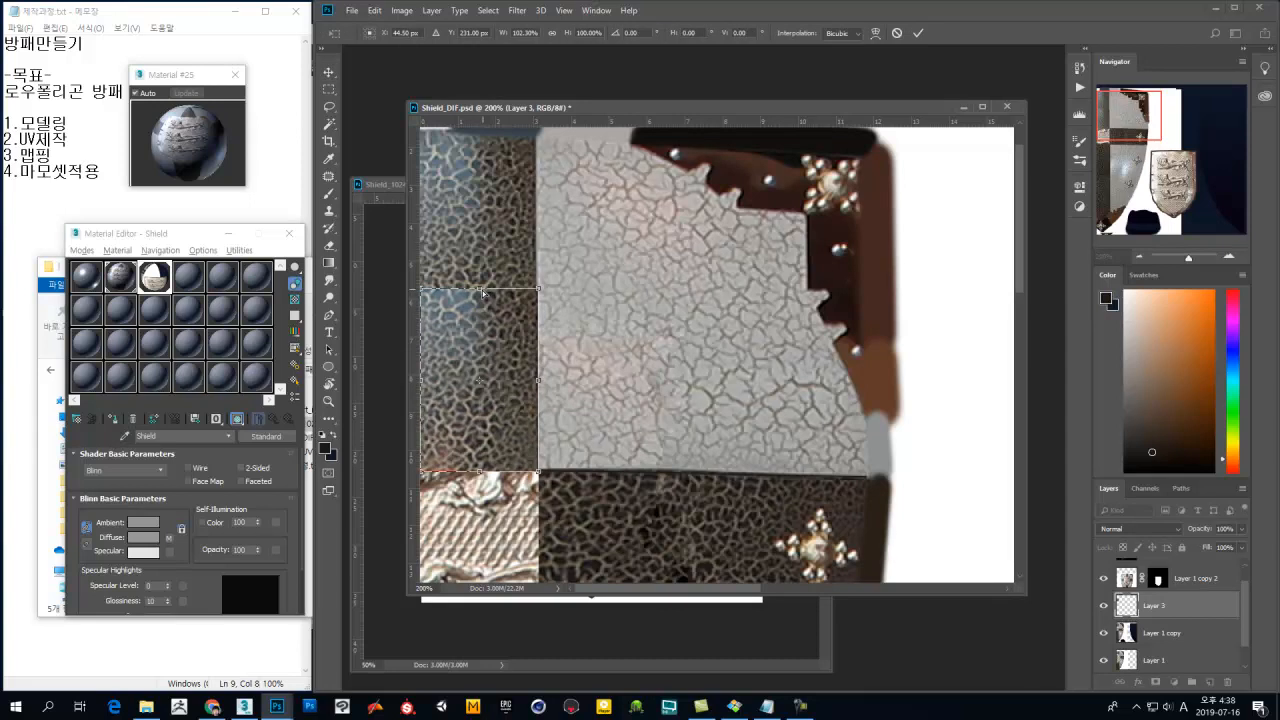
{"action": "left_click_drag", "start_coordinate": [480, 290], "coordinate": [479, 293], "text": "ctrl"}
{"action": "key", "text": "Return"}
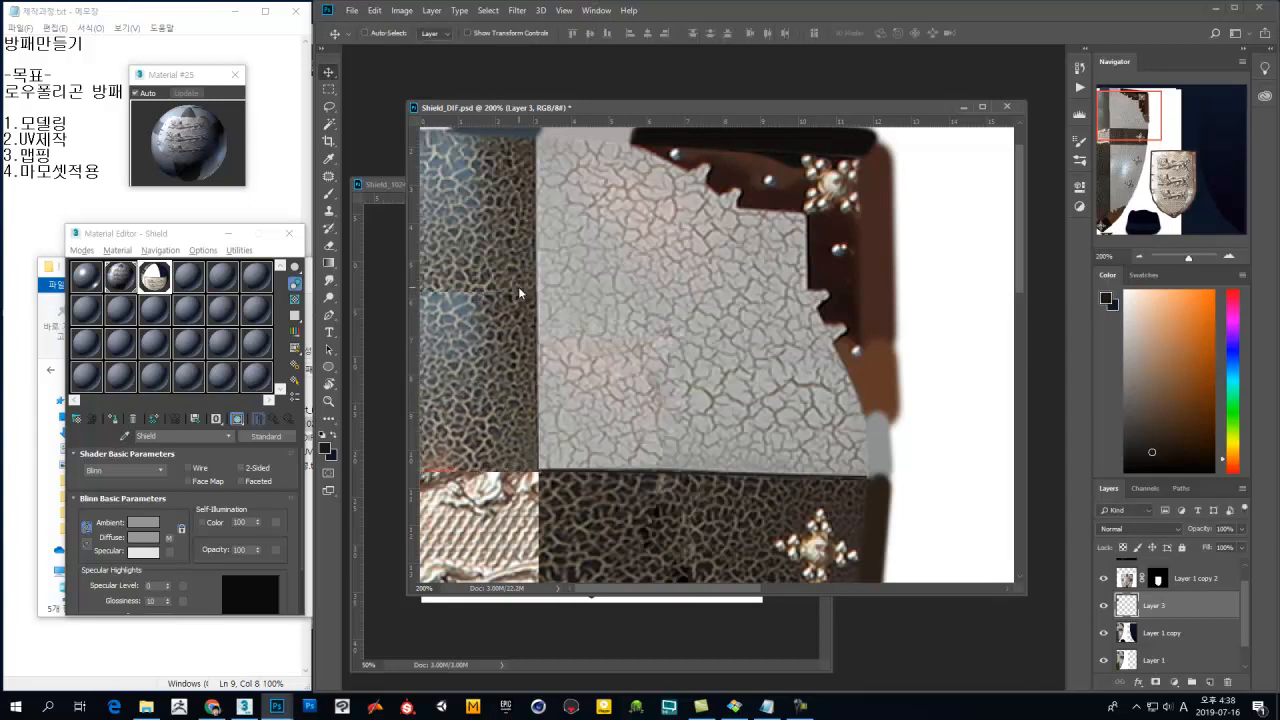
Step: Erase the upper edge of the copied strip with a larger soft eraser to blend it into the leather above
{"action": "key", "text": "e"}
{"action": "right_click_drag", "start_coordinate": [513, 278], "coordinate": [528, 272], "text": "alt"}
{"action": "mouse_move", "coordinate": [484, 262]}
{"action": "left_mouse_down"}
{"action": "mouse_move", "coordinate": [450, 330]}
{"action": "mouse_move", "coordinate": [483, 270]}
{"action": "left_mouse_up"}
{"action": "key", "text": "ctrl+z"}
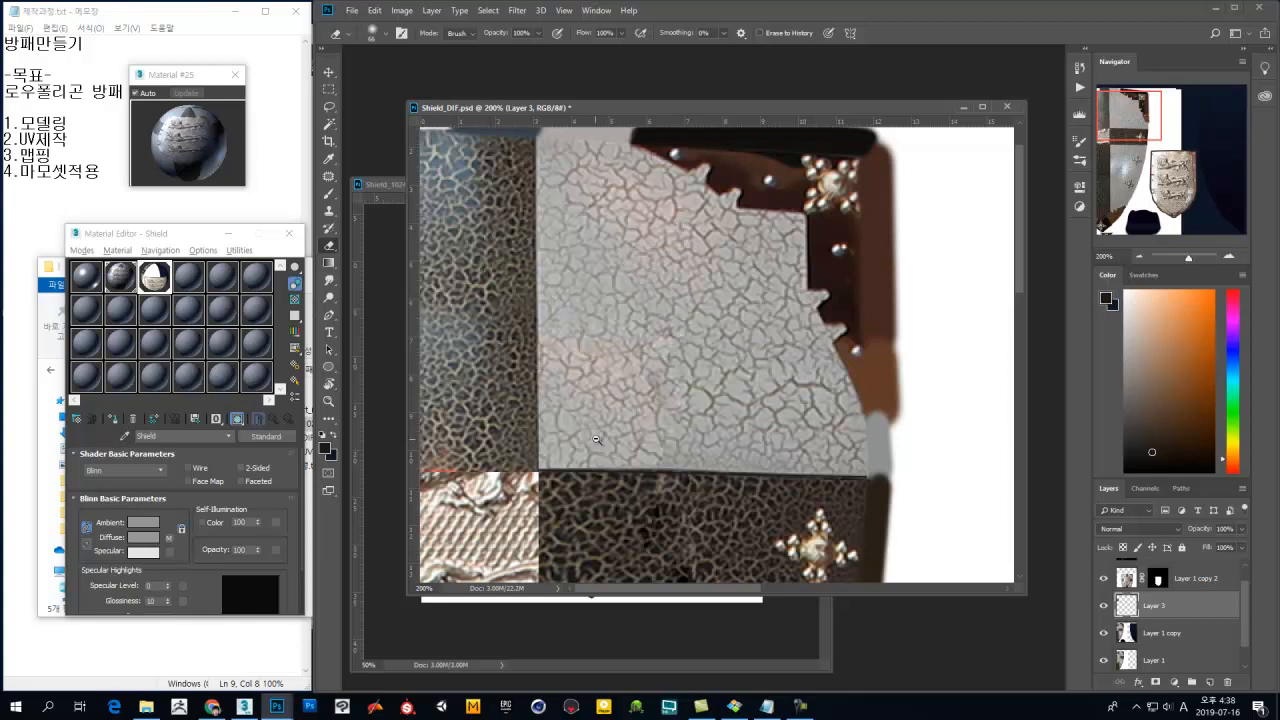
Step: Sample the dark browns around the dark band's outer end with the Brush and touch up its upper and lower edges
{"action": "key", "text": "ctrl+minus"}
{"action": "key", "text": "b"}
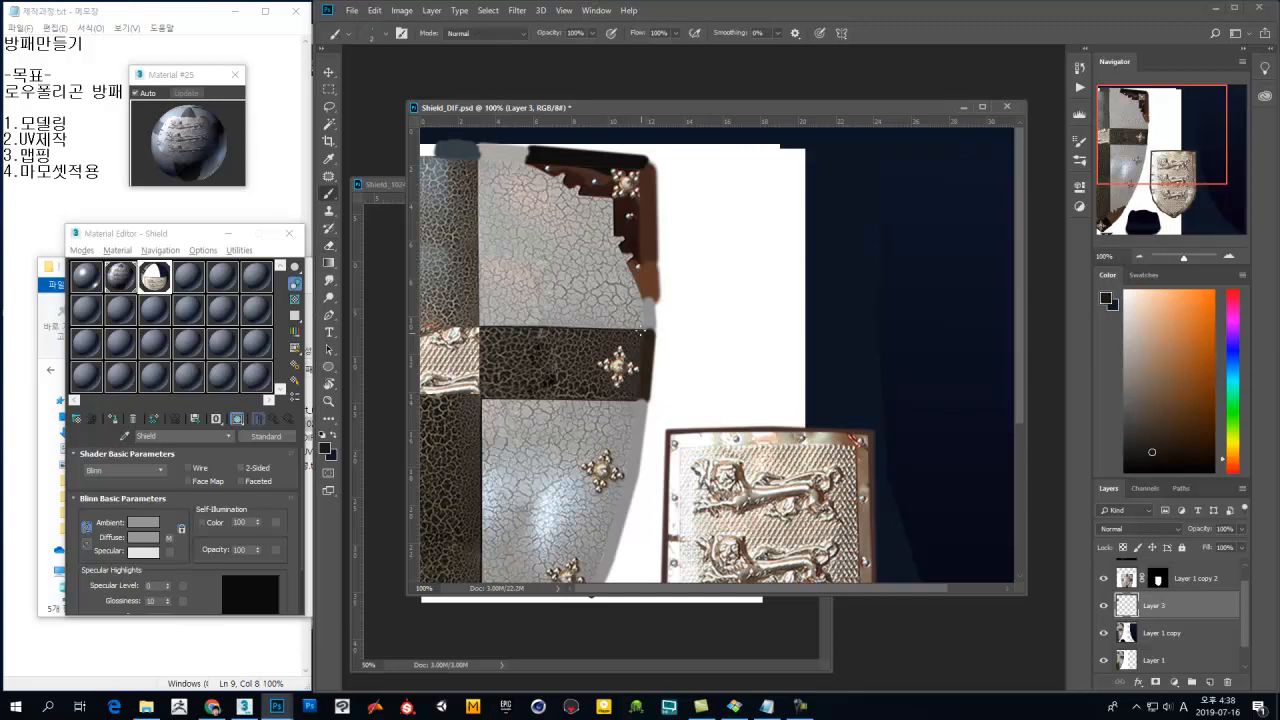
{"action": "scroll", "coordinate": [646, 341], "scroll_direction": "up", "scroll_amount": 2, "text": "alt"}
{"action": "left_click", "coordinate": [652, 311], "text": "alt"}
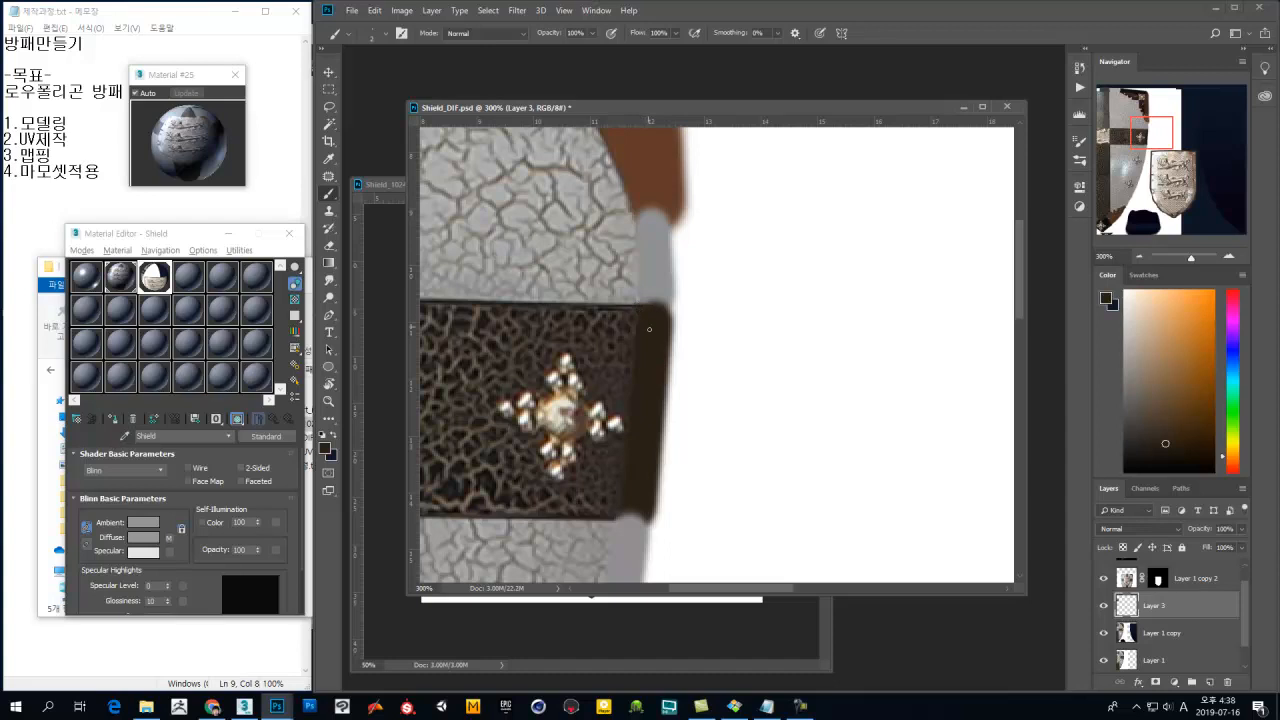
{"action": "scroll", "coordinate": [646, 314], "scroll_direction": "down", "scroll_amount": 2}
{"action": "left_click", "coordinate": [633, 407], "text": "alt"}
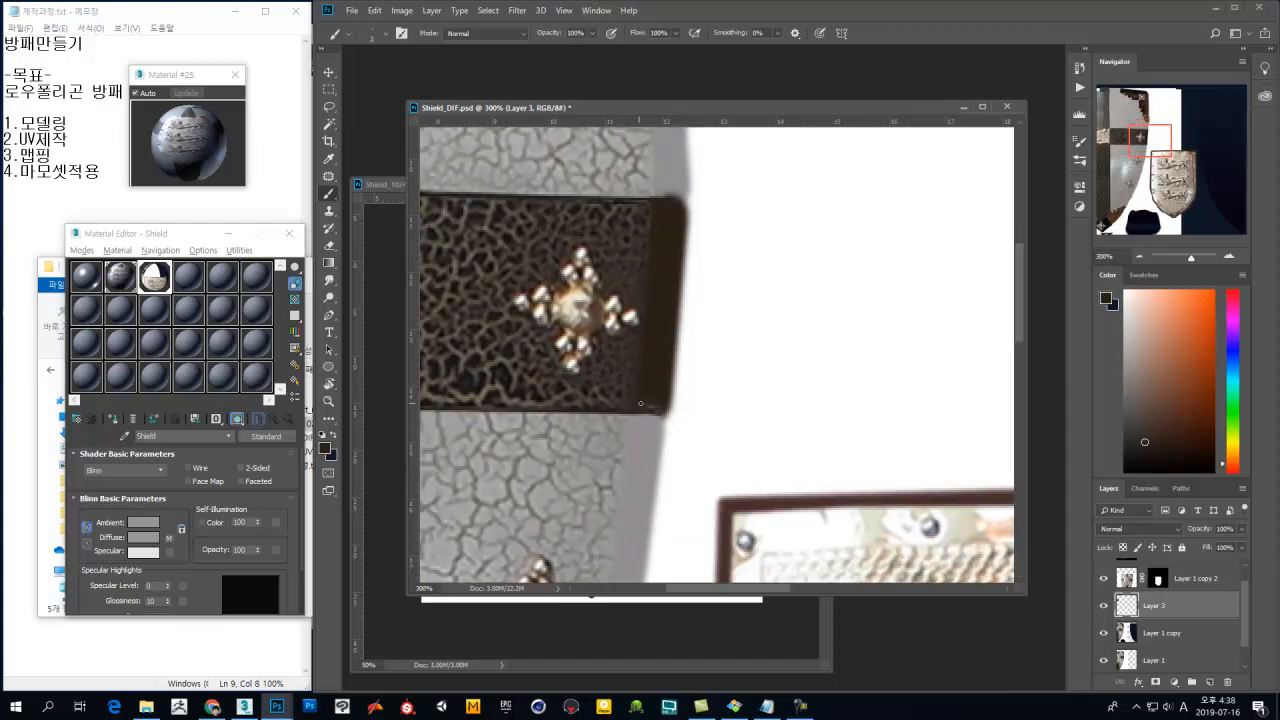
{"action": "scroll", "coordinate": [647, 347], "scroll_direction": "down", "scroll_amount": 2, "text": "alt"}
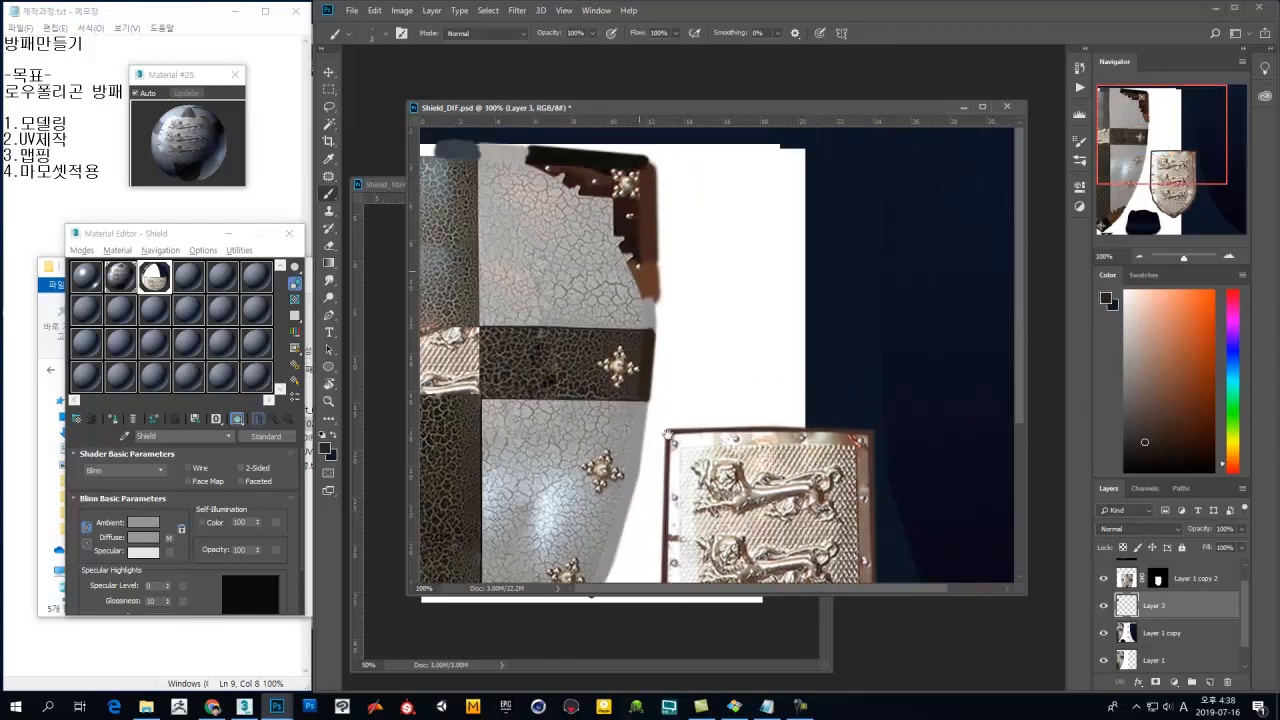
Step: Show the UV wireframe layer (Layer 0) and merge Layer 3 down into Layer 1 copy
{"action": "scroll", "coordinate": [631, 218], "scroll_direction": "up", "scroll_amount": 2, "text": "alt"}
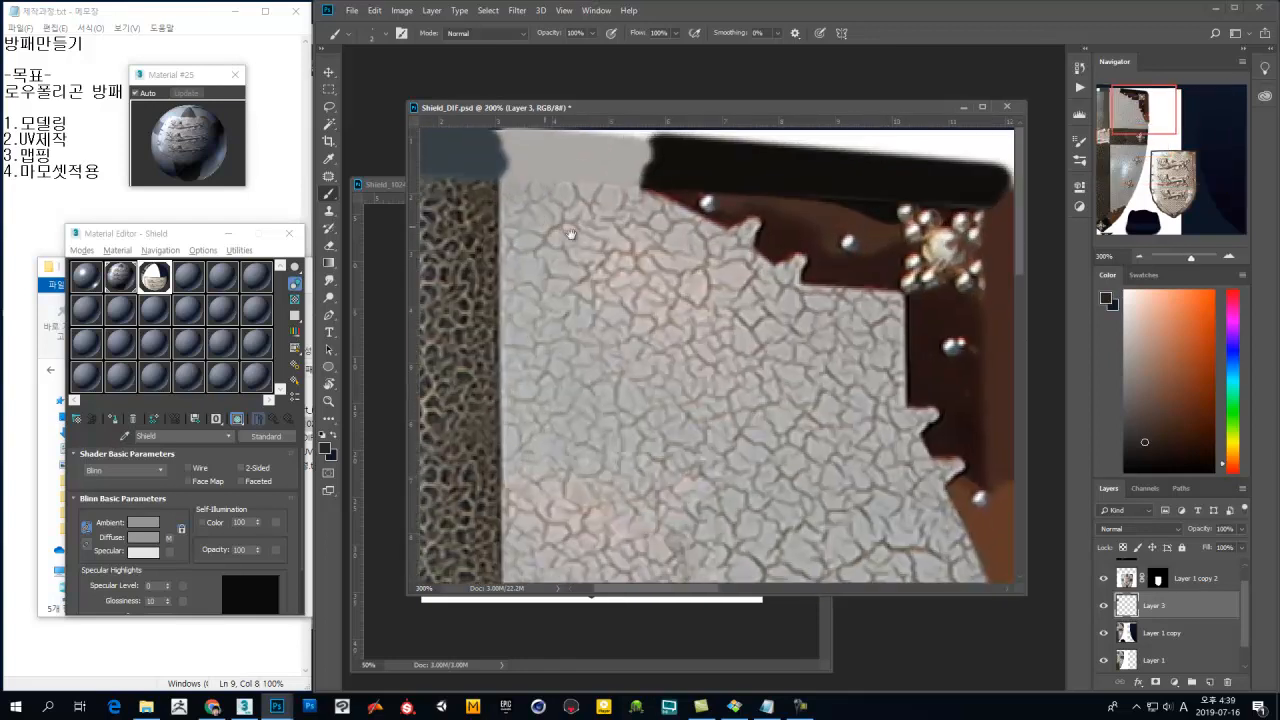
{"action": "scroll", "coordinate": [1219, 577], "scroll_direction": "up", "scroll_amount": 1}
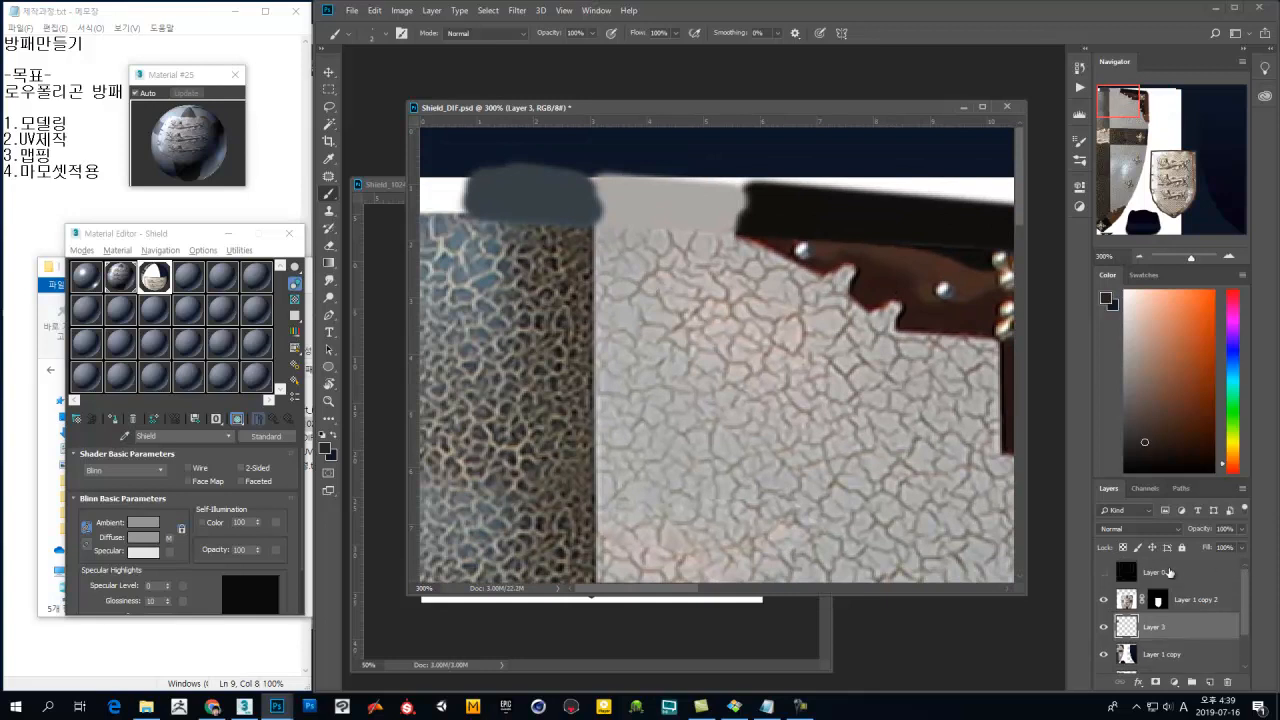
{"action": "left_click", "coordinate": [1103, 572]}
{"action": "left_click", "coordinate": [602, 198], "text": "alt"}
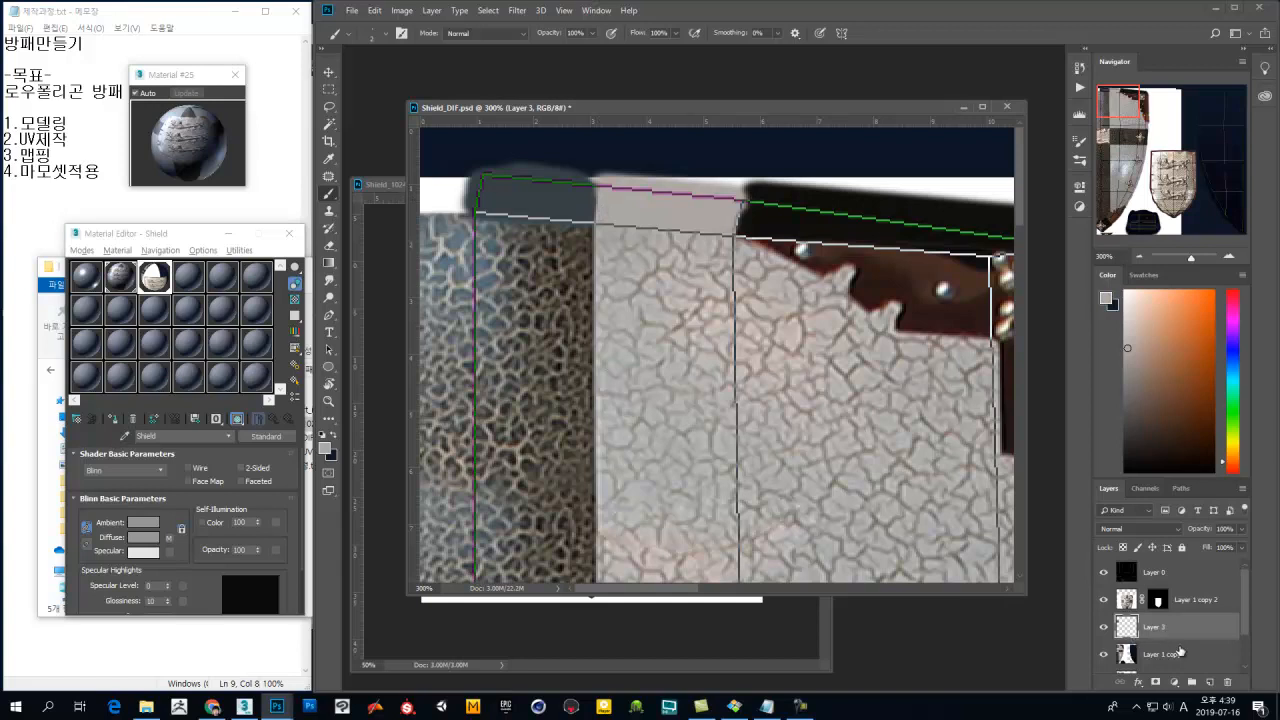
{"action": "key", "text": "ctrl+e"}
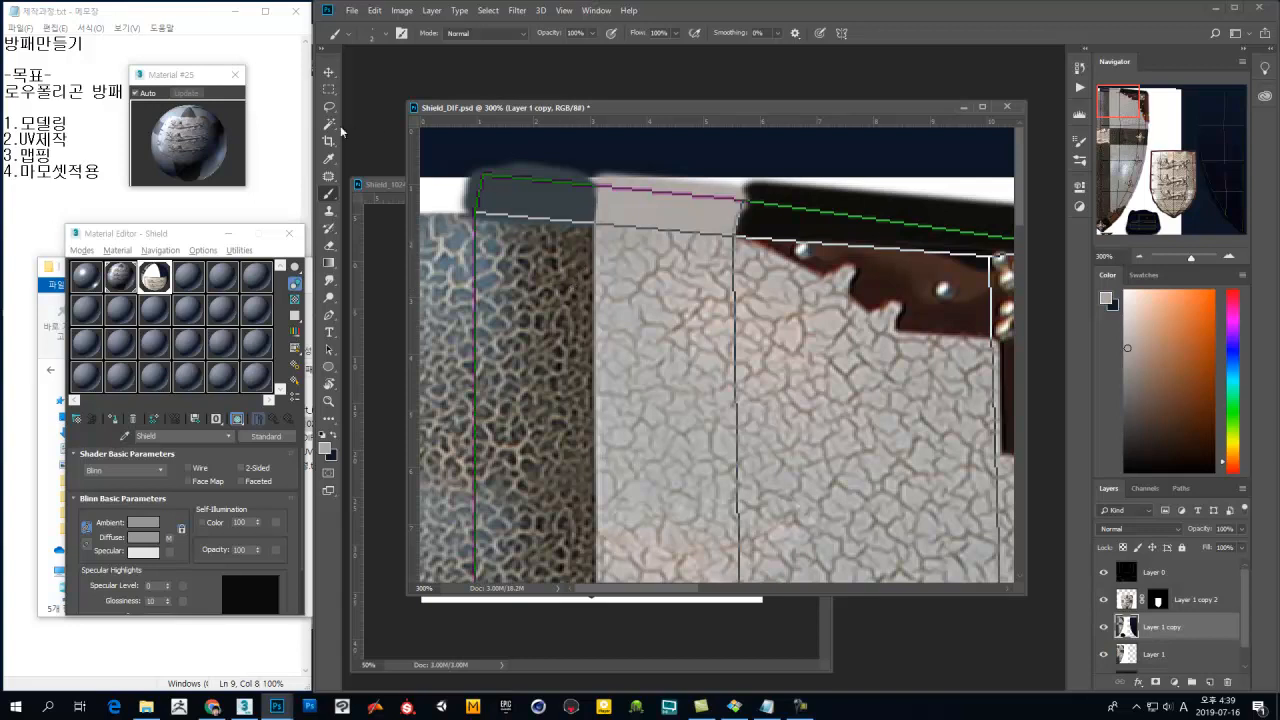
Step: Patch the flat dark blue strip above the vertical dark leather with cracked leather sampled from just below it
{"action": "left_click", "coordinate": [329, 176]}
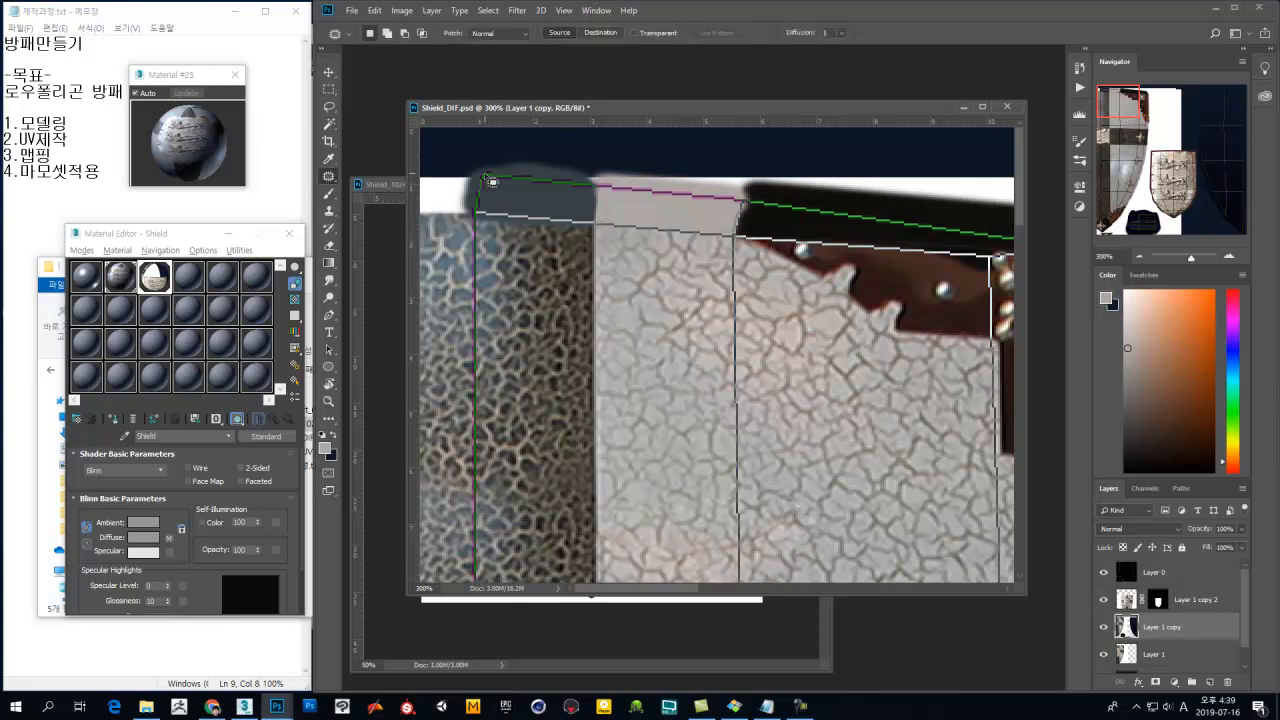
{"action": "mouse_move", "coordinate": [481, 215]}
{"action": "left_mouse_down"}
{"action": "mouse_move", "coordinate": [586, 225]}
{"action": "mouse_move", "coordinate": [596, 182]}
{"action": "mouse_move", "coordinate": [500, 174]}
{"action": "mouse_move", "coordinate": [478, 214]}
{"action": "left_mouse_up"}
{"action": "left_click_drag", "start_coordinate": [536, 199], "coordinate": [535, 325]}
{"action": "key", "text": "ctrl+d"}
Step: Patch the flat light strip along the upper edge with cracked light leather from the area below
{"action": "left_click", "coordinate": [694, 363], "text": "alt"}
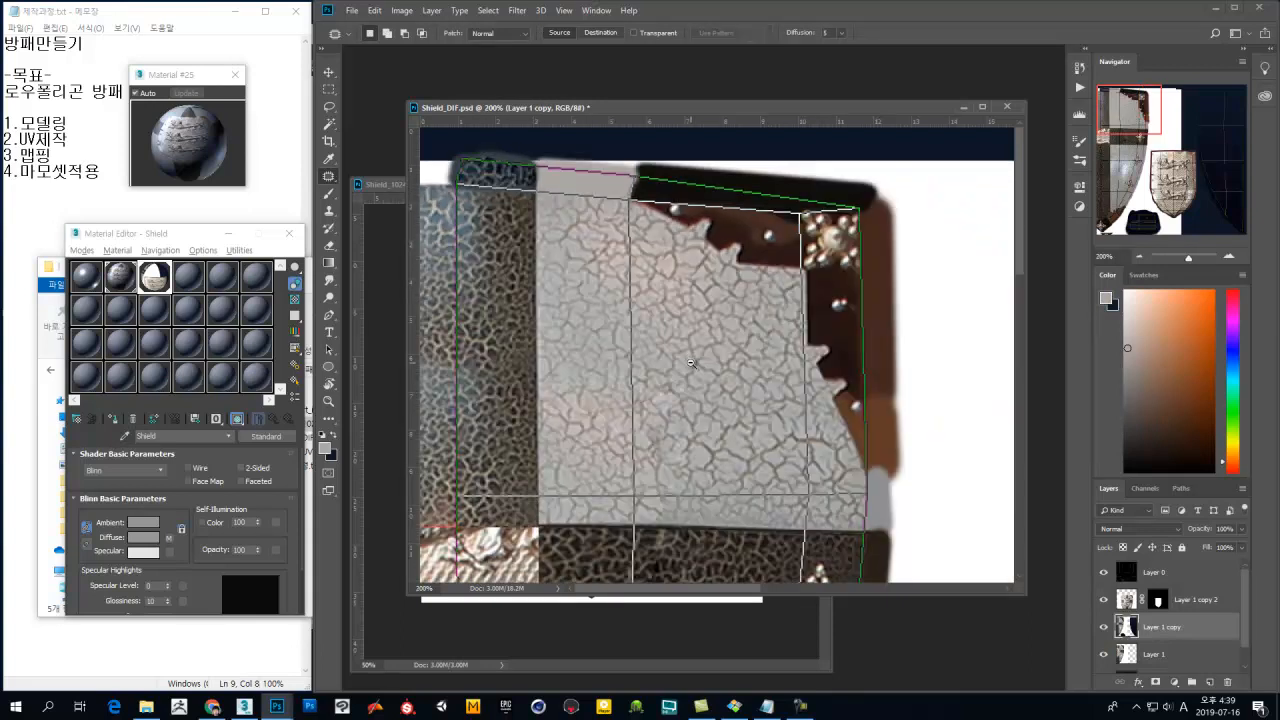
{"action": "key", "text": "b"}
{"action": "left_click", "coordinate": [643, 180], "text": "alt"}
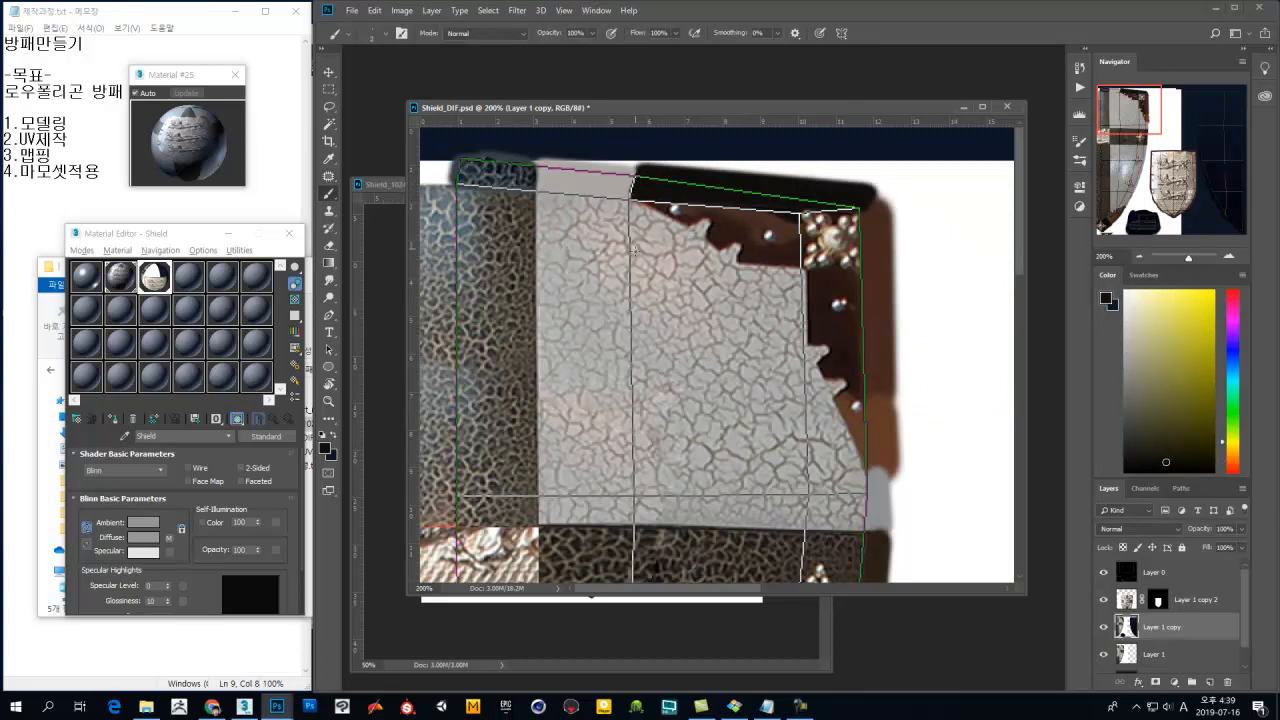
{"action": "left_click", "coordinate": [328, 176]}
{"action": "mouse_move", "coordinate": [548, 177]}
{"action": "left_mouse_down"}
{"action": "mouse_move", "coordinate": [542, 195]}
{"action": "mouse_move", "coordinate": [617, 206]}
{"action": "mouse_move", "coordinate": [575, 174]}
{"action": "mouse_move", "coordinate": [540, 172]}
{"action": "mouse_move", "coordinate": [609, 254]}
{"action": "mouse_move", "coordinate": [693, 314]}
{"action": "left_mouse_up"}
{"action": "key", "text": "ctrl+d"}
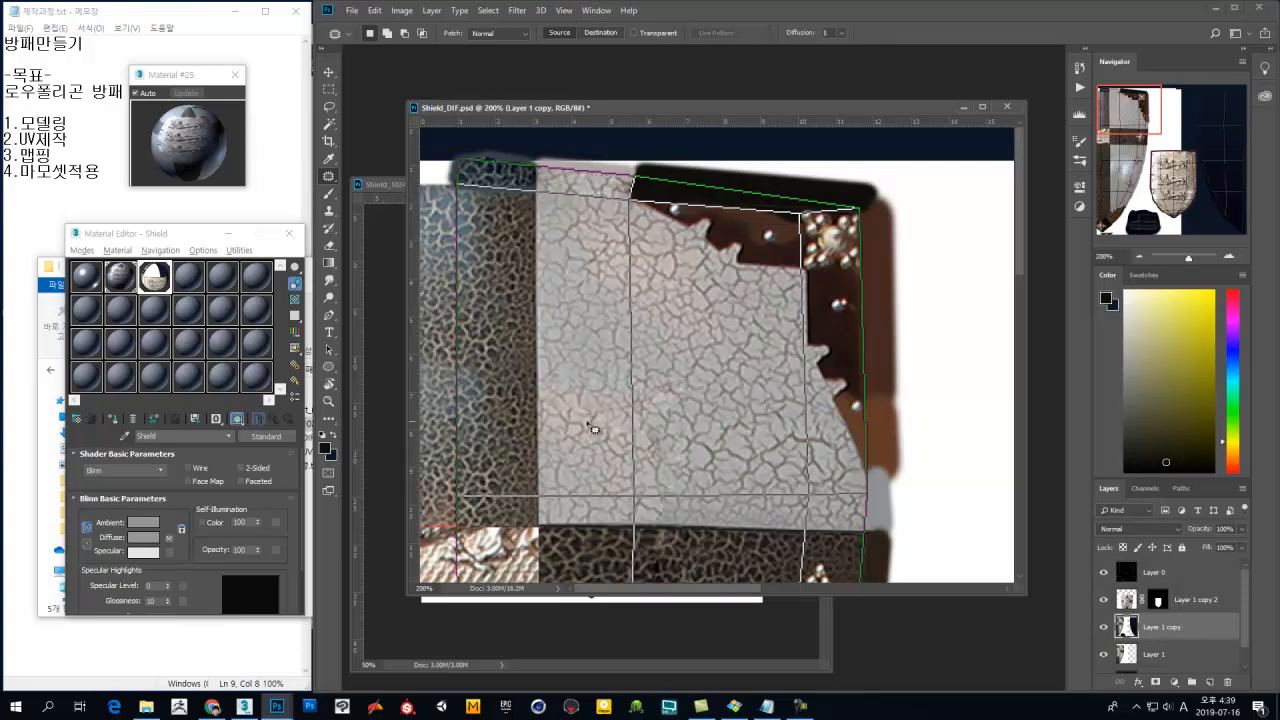
Step: Review the shield texture against the UV wireframe down to its lower tip and hide Layer 0
{"action": "scroll", "coordinate": [640, 448], "scroll_direction": "down", "scroll_amount": 3, "text": "alt"}
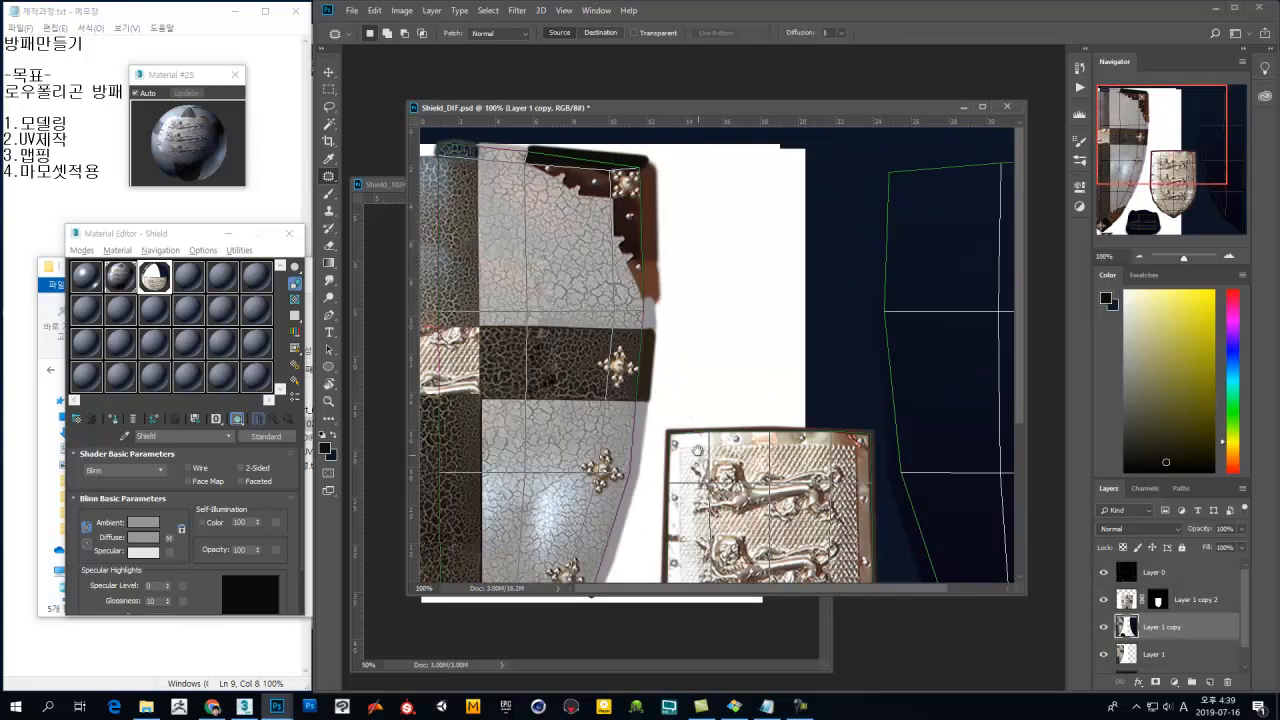
{"action": "left_click", "coordinate": [643, 427], "text": "ctrl"}
{"action": "left_click_drag", "start_coordinate": [632, 434], "coordinate": [745, 200]}
{"action": "left_click", "coordinate": [655, 320], "text": "alt"}
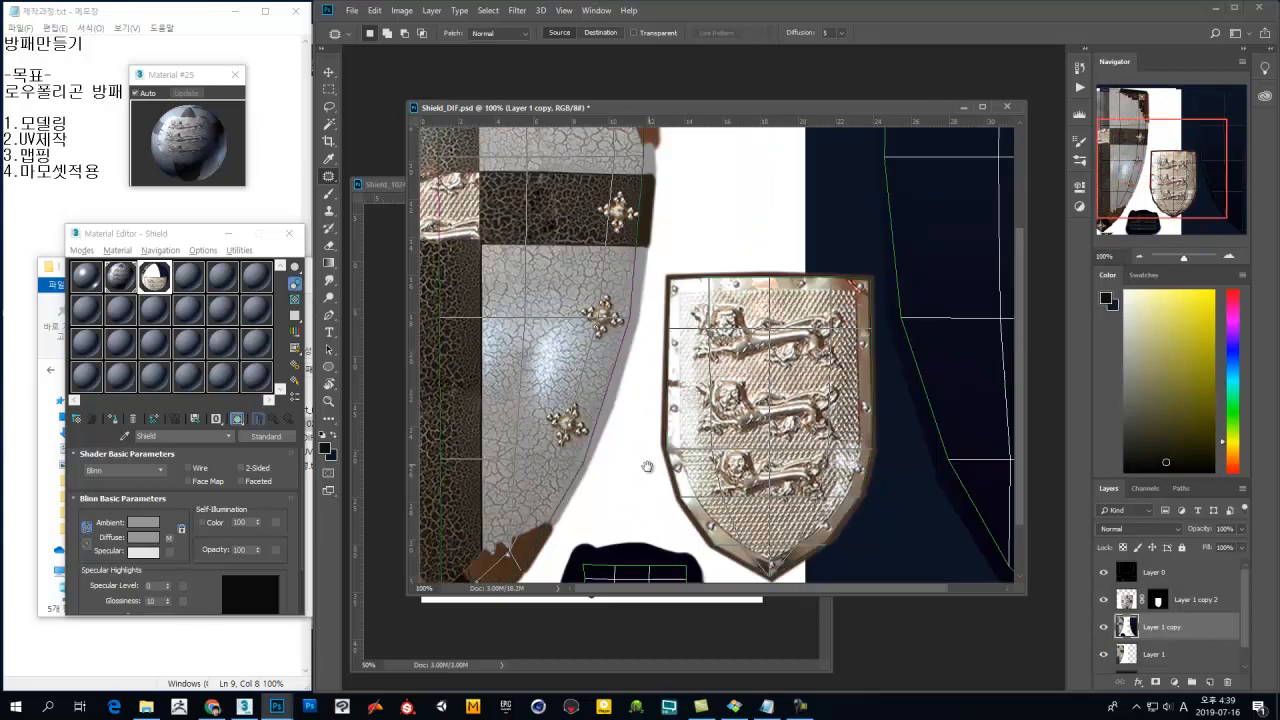
{"action": "left_click_drag", "start_coordinate": [643, 474], "coordinate": [667, 388]}
{"action": "scroll", "coordinate": [694, 376], "scroll_direction": "down", "scroll_amount": 1, "text": "alt"}
{"action": "left_click", "coordinate": [1105, 573]}
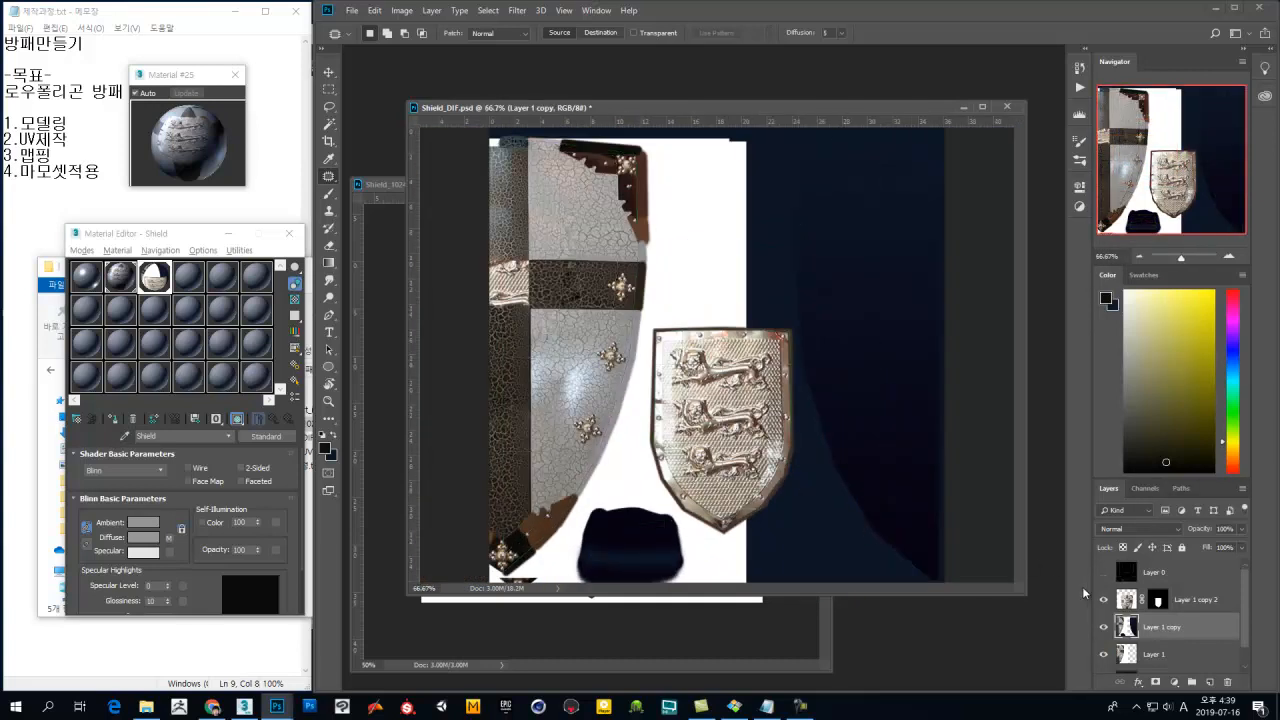
Step: Select a rectangular section of the horizontal dark band beside the half emblem and copy it to a new layer
{"action": "scroll", "coordinate": [517, 268], "scroll_direction": "up", "scroll_amount": 1, "text": "alt"}
{"action": "scroll", "coordinate": [517, 268], "scroll_direction": "up", "scroll_amount": 1, "text": "alt"}
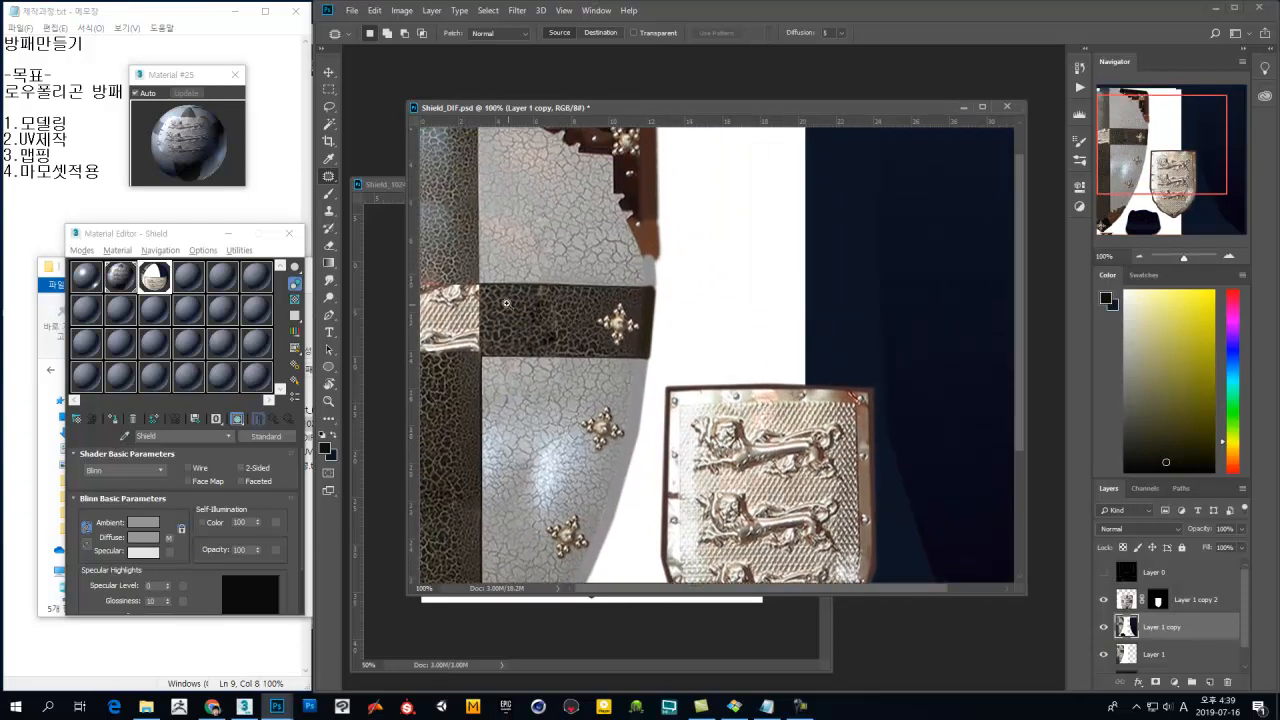
{"action": "scroll", "coordinate": [640, 285], "scroll_direction": "up", "scroll_amount": 1, "text": "alt"}
{"action": "key", "text": "m"}
{"action": "mouse_move", "coordinate": [662, 247]}
{"action": "left_mouse_down"}
{"action": "mouse_move", "coordinate": [544, 363]}
{"action": "mouse_move", "coordinate": [543, 390]}
{"action": "left_mouse_up"}
{"action": "left_click_drag", "start_coordinate": [573, 351], "coordinate": [568, 348]}
{"action": "key", "text": "ctrl+j"}
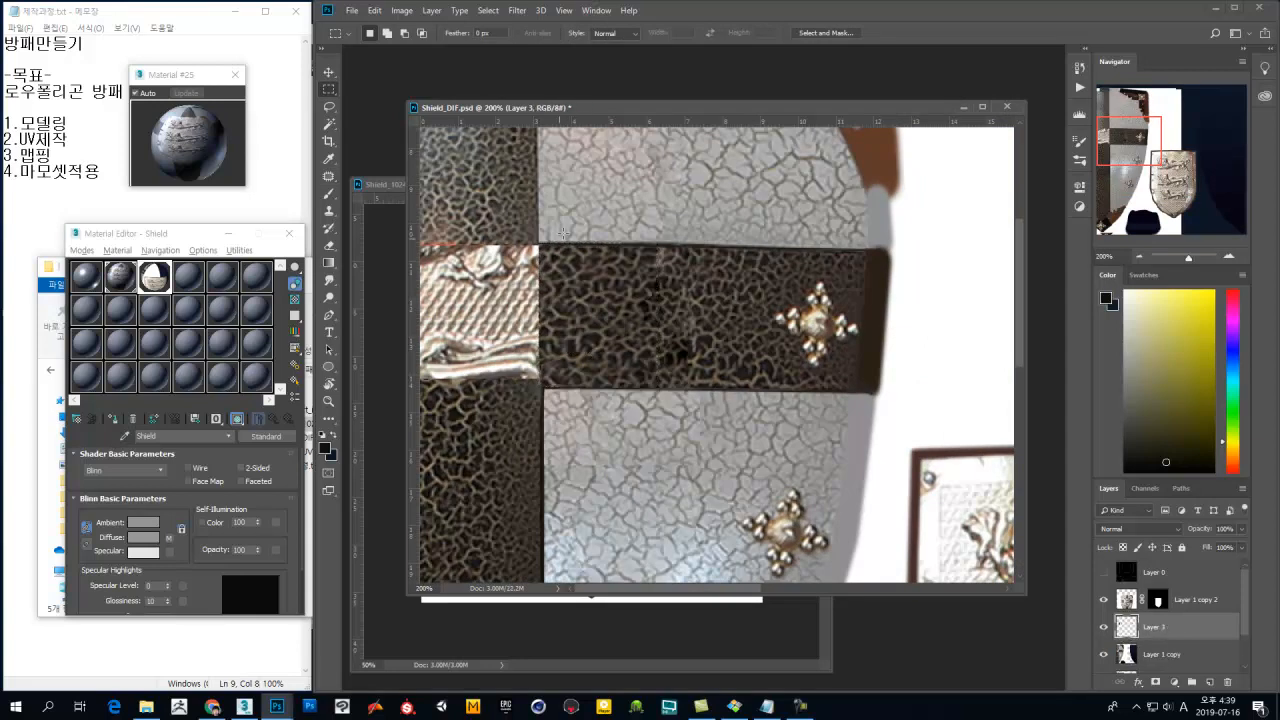
Step: Move the copied band section over the half emblem so it is fully covered, and merge it into Layer 1 copy
{"action": "key", "text": "v"}
{"action": "left_click_drag", "start_coordinate": [606, 293], "coordinate": [498, 329]}
{"action": "left_click_drag", "start_coordinate": [632, 432], "coordinate": [620, 403]}
{"action": "key", "text": "ctrl+e"}
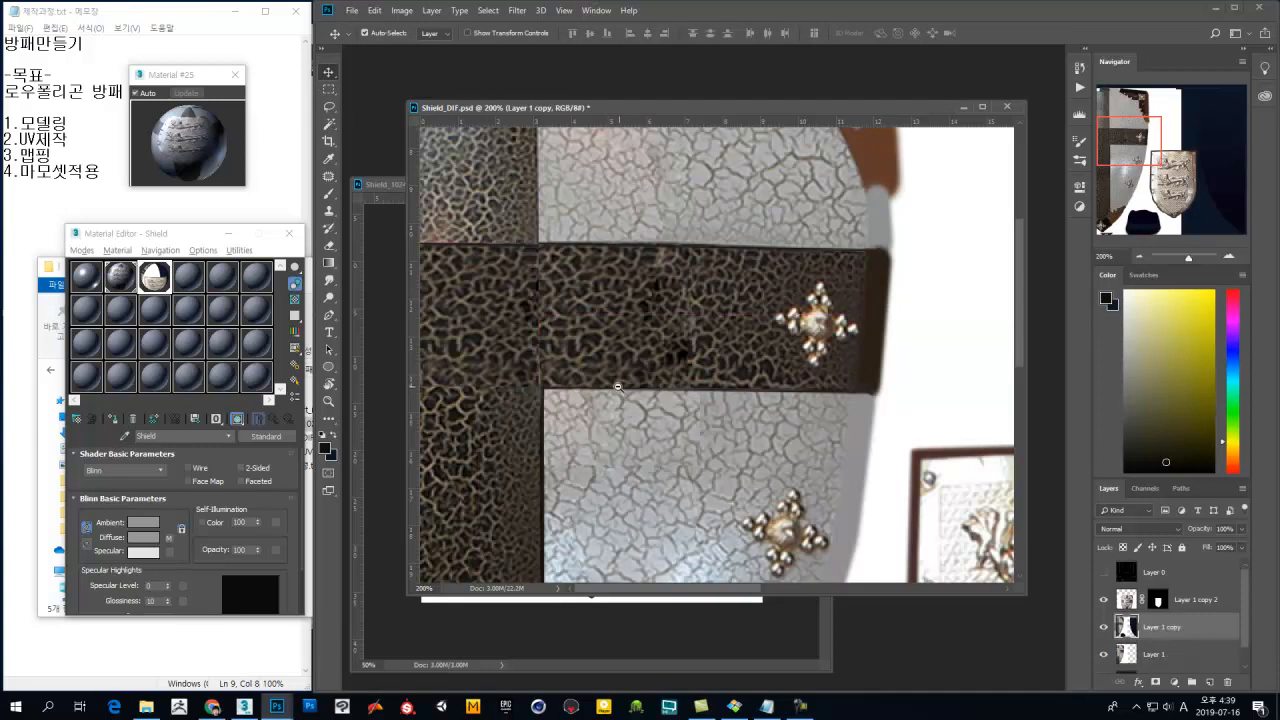
Step: Patch the upper and lower seams where the horizontal band crosses the vertical dark leather
{"action": "scroll", "coordinate": [620, 387], "scroll_direction": "down", "scroll_amount": 2, "text": "alt"}
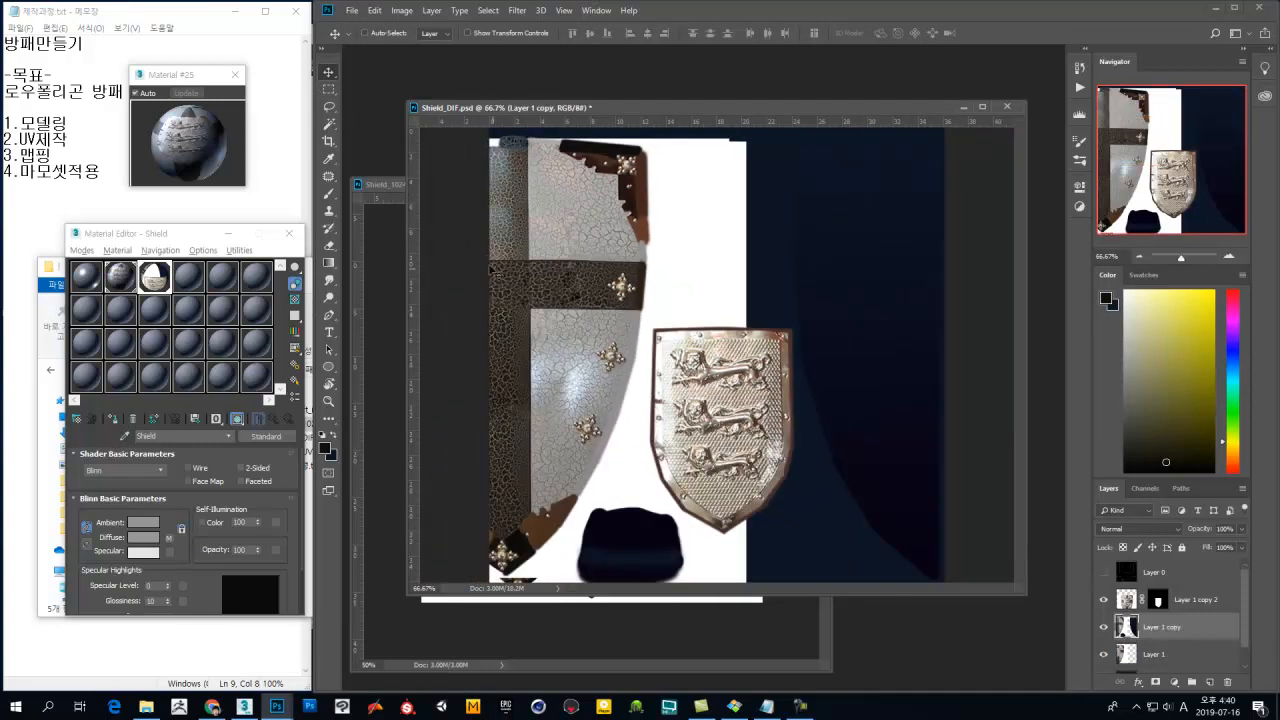
{"action": "left_click", "coordinate": [328, 176]}
{"action": "mouse_move", "coordinate": [498, 255]}
{"action": "left_mouse_down"}
{"action": "mouse_move", "coordinate": [531, 268]}
{"action": "mouse_move", "coordinate": [500, 278]}
{"action": "mouse_move", "coordinate": [490, 262]}
{"action": "left_mouse_up"}
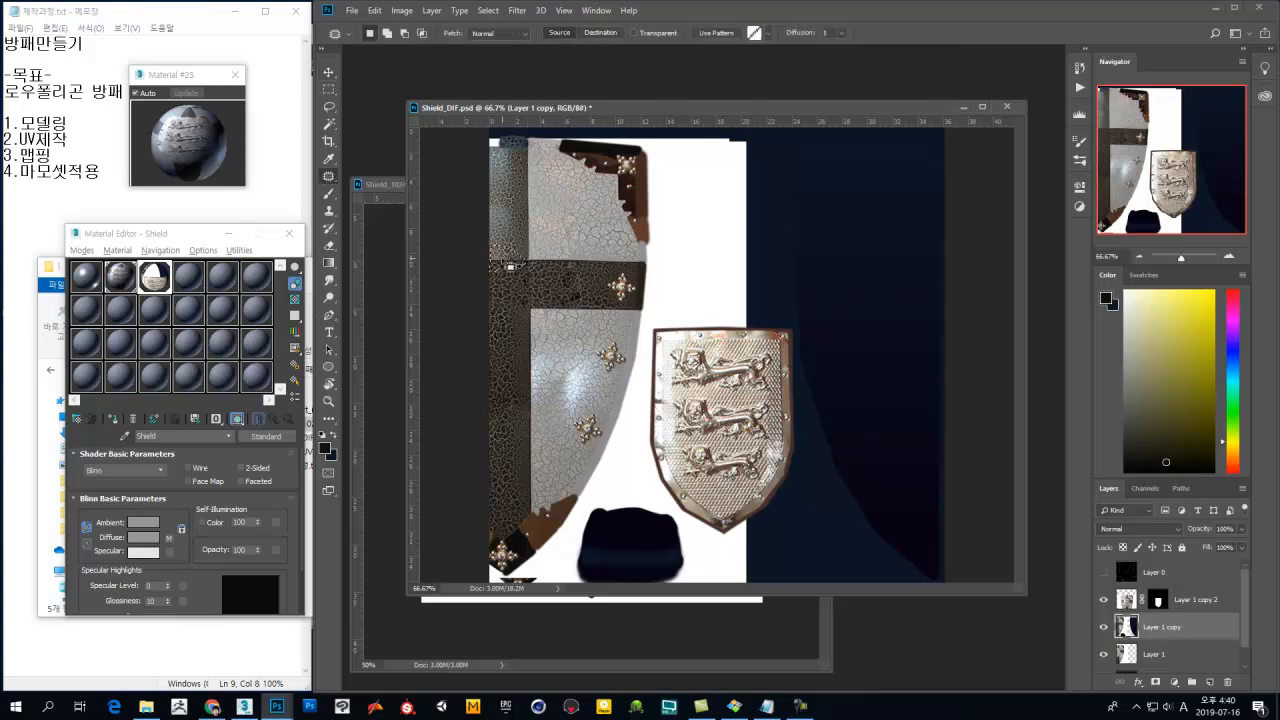
{"action": "key", "text": "ctrl+d"}
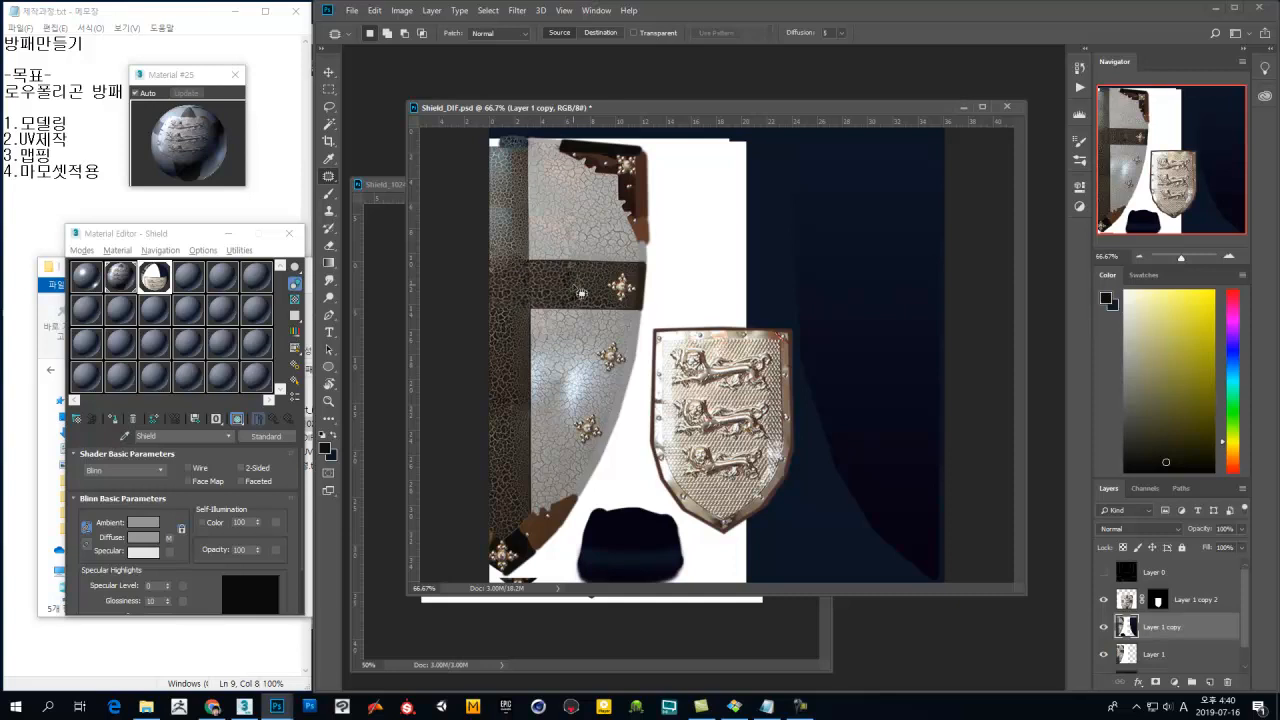
{"action": "left_click_drag", "start_coordinate": [521, 309], "coordinate": [517, 331]}
{"action": "key", "text": "ctrl+d"}
Step: Patch the dark blotch in the middle of the horizontal band with neighbouring band leather
{"action": "mouse_move", "coordinate": [579, 286]}
{"action": "left_mouse_down"}
{"action": "mouse_move", "coordinate": [563, 306]}
{"action": "mouse_move", "coordinate": [584, 290]}
{"action": "mouse_move", "coordinate": [537, 279]}
{"action": "mouse_move", "coordinate": [577, 280]}
{"action": "left_mouse_up"}
{"action": "key", "text": "ctrl+d"}
{"action": "left_click_drag", "start_coordinate": [563, 281], "coordinate": [538, 282]}
{"action": "key", "text": "ctrl+d"}
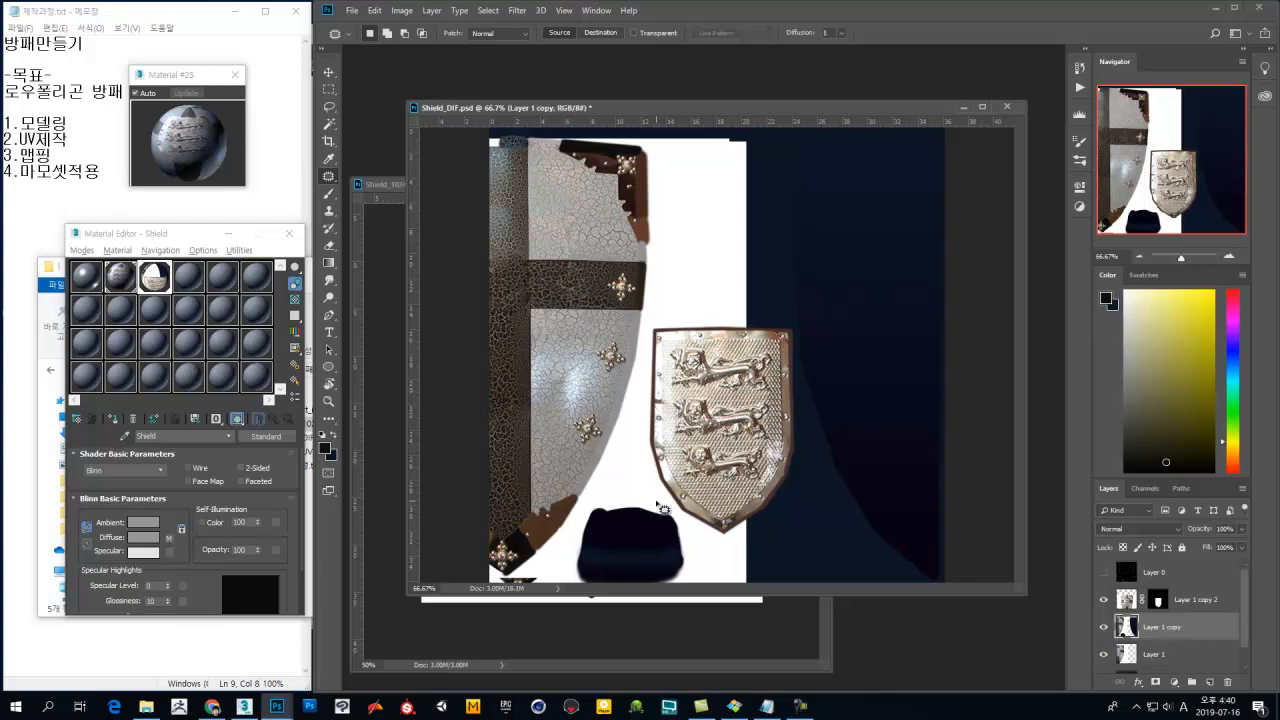
Step: Save the texture, switch to 3ds Max and inspect it on the shield model
{"action": "key", "text": "ctrl+s"}
{"action": "key", "text": "v"}
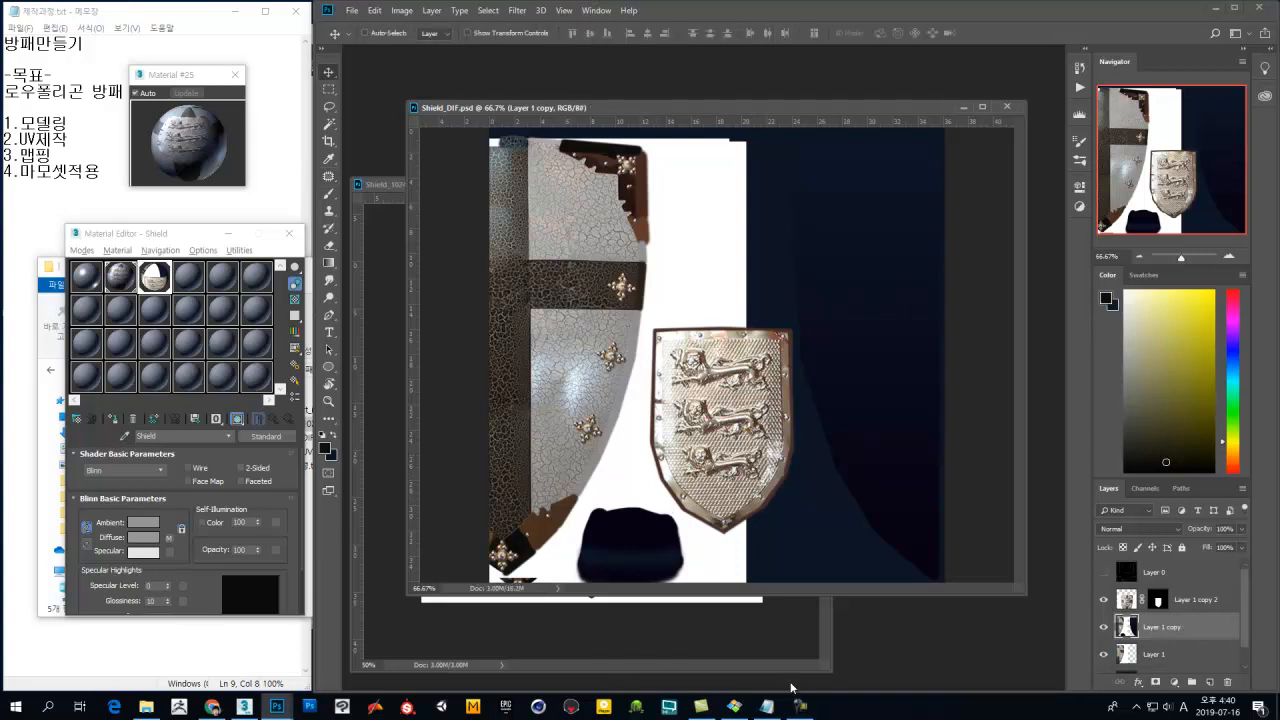
{"action": "left_click", "coordinate": [244, 706]}
{"action": "middle_click_drag", "start_coordinate": [793, 444], "coordinate": [629, 418], "text": "alt"}
{"action": "scroll", "coordinate": [756, 396], "scroll_direction": "down", "scroll_amount": 6}
{"action": "scroll", "coordinate": [710, 388], "scroll_direction": "up", "scroll_amount": 5}
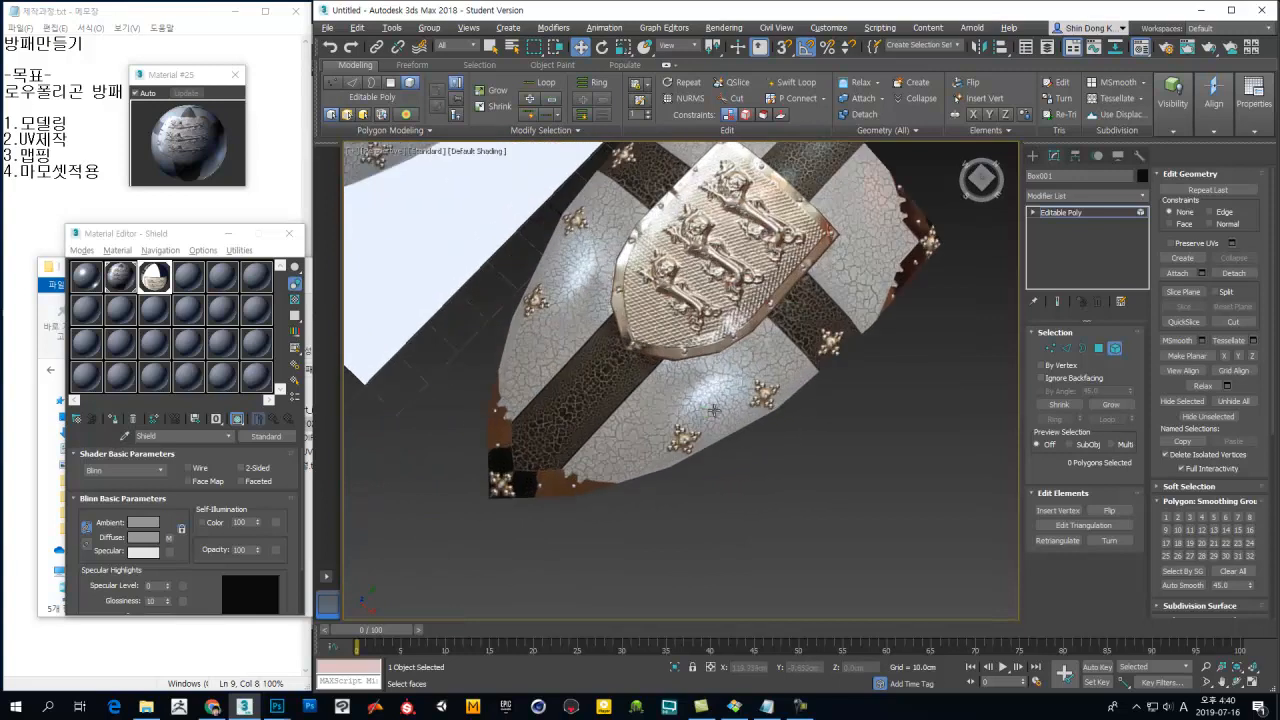
Step: Return to Shield_DIF.psd in Photoshop and patch the bright highlight on the lower light leather with leather from the upper panel
{"action": "mouse_move", "coordinate": [277, 706]}
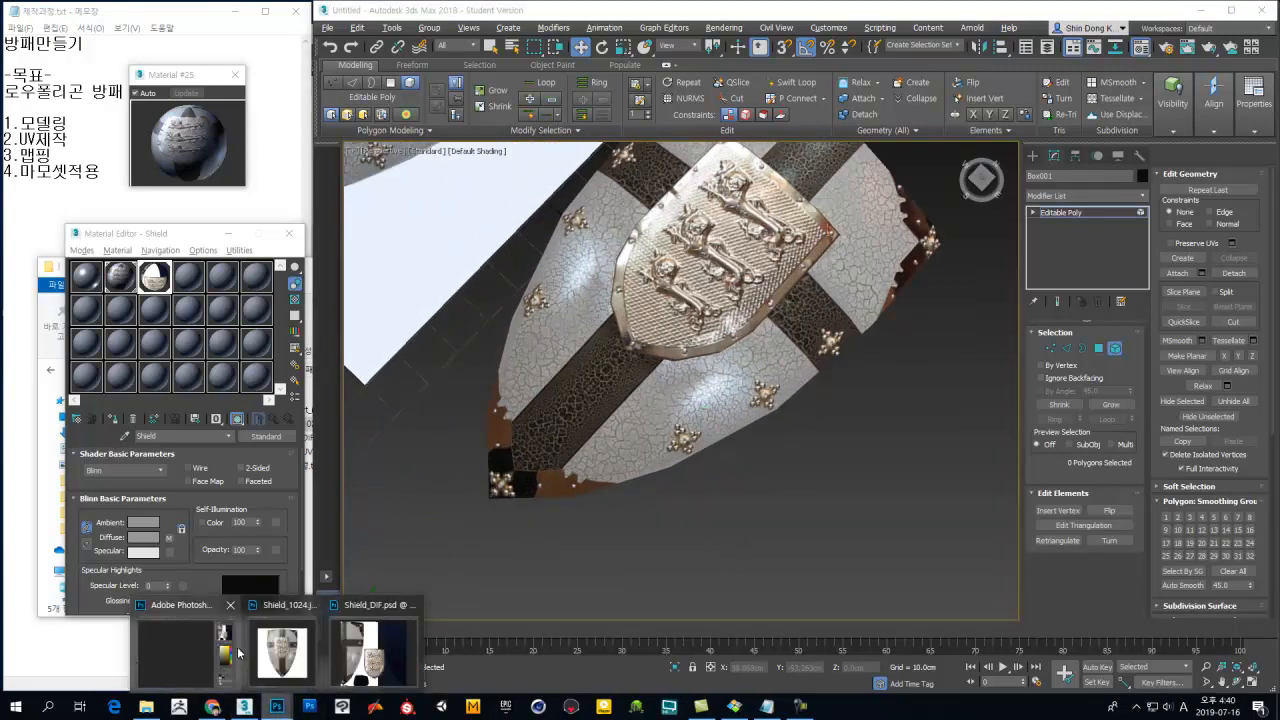
{"action": "left_click", "coordinate": [406, 650]}
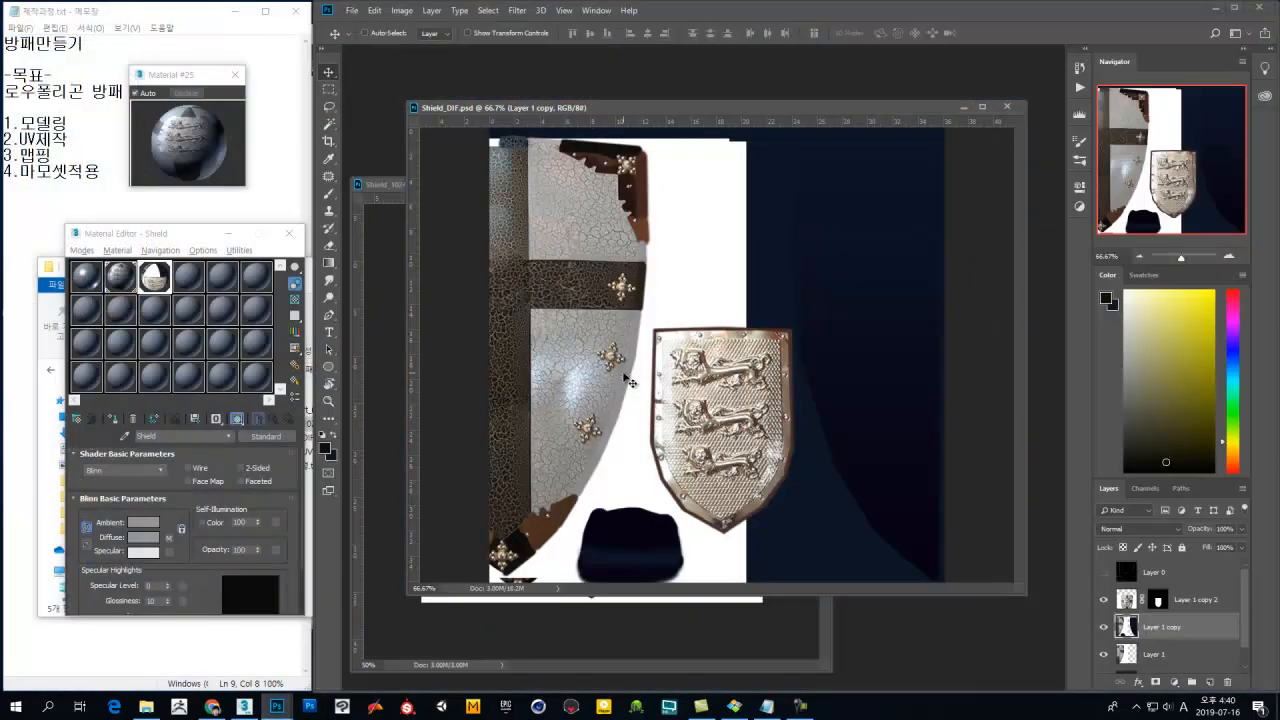
{"action": "left_click", "coordinate": [329, 177]}
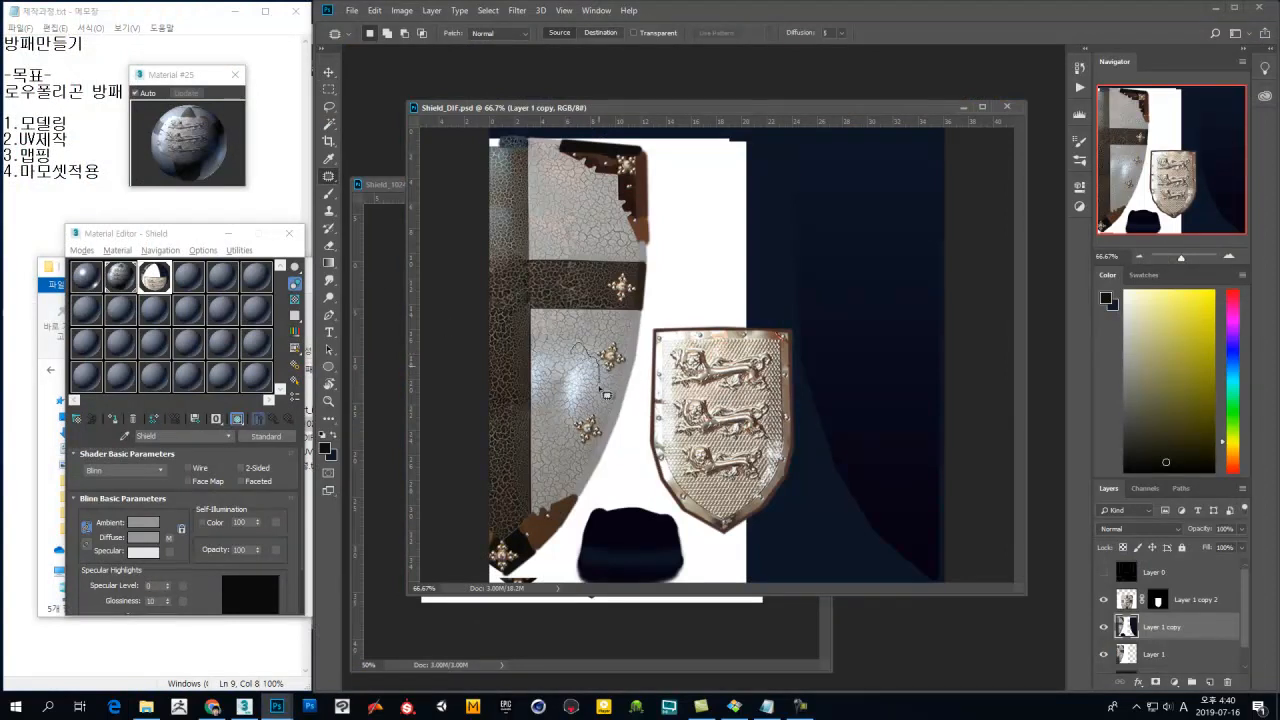
{"action": "left_click_drag", "start_coordinate": [571, 397], "coordinate": [596, 258]}
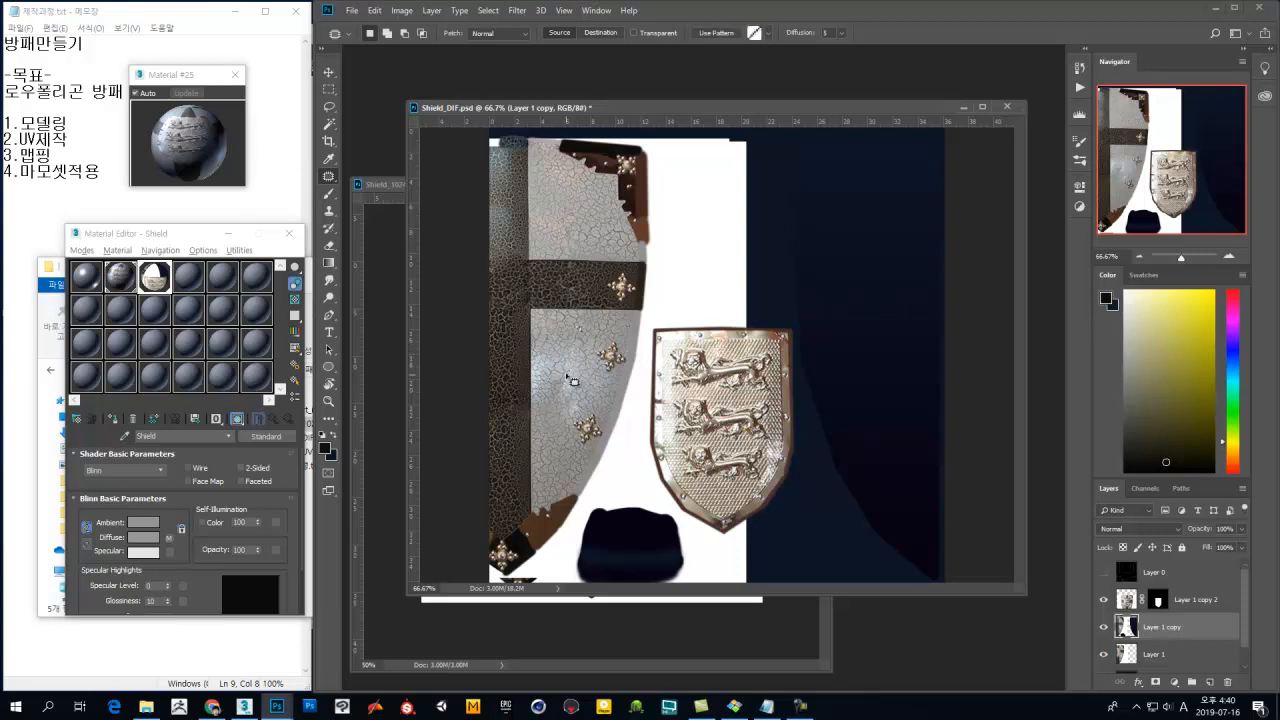
{"action": "mouse_move", "coordinate": [577, 381]}
{"action": "left_mouse_down"}
{"action": "mouse_move", "coordinate": [579, 334]}
{"action": "mouse_move", "coordinate": [556, 353]}
{"action": "mouse_move", "coordinate": [592, 226]}
{"action": "left_mouse_up"}
{"action": "key", "text": "ctrl+d"}
{"action": "key", "text": "ctrl+d"}
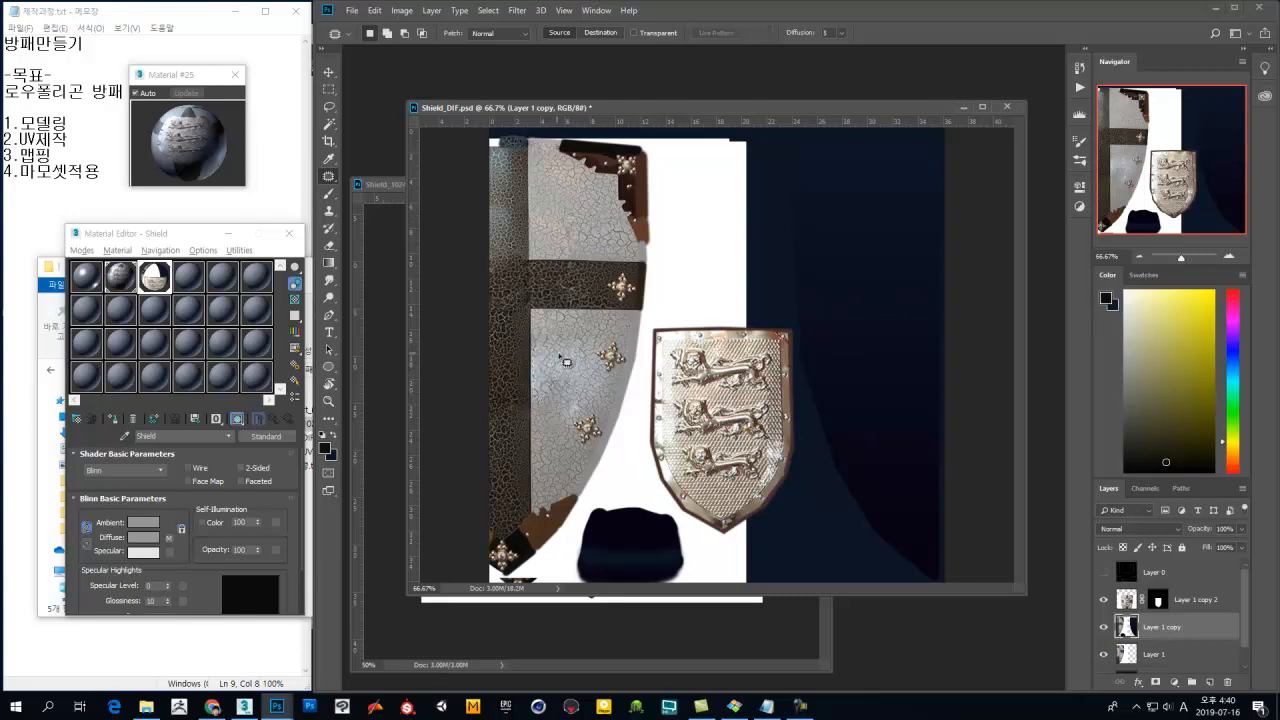
Step: Patch the remaining bright spots on the lower light leather between the vertical dark strip and the studs
{"action": "left_click_drag", "start_coordinate": [566, 357], "coordinate": [564, 356]}
{"action": "left_click_drag", "start_coordinate": [564, 370], "coordinate": [580, 208]}
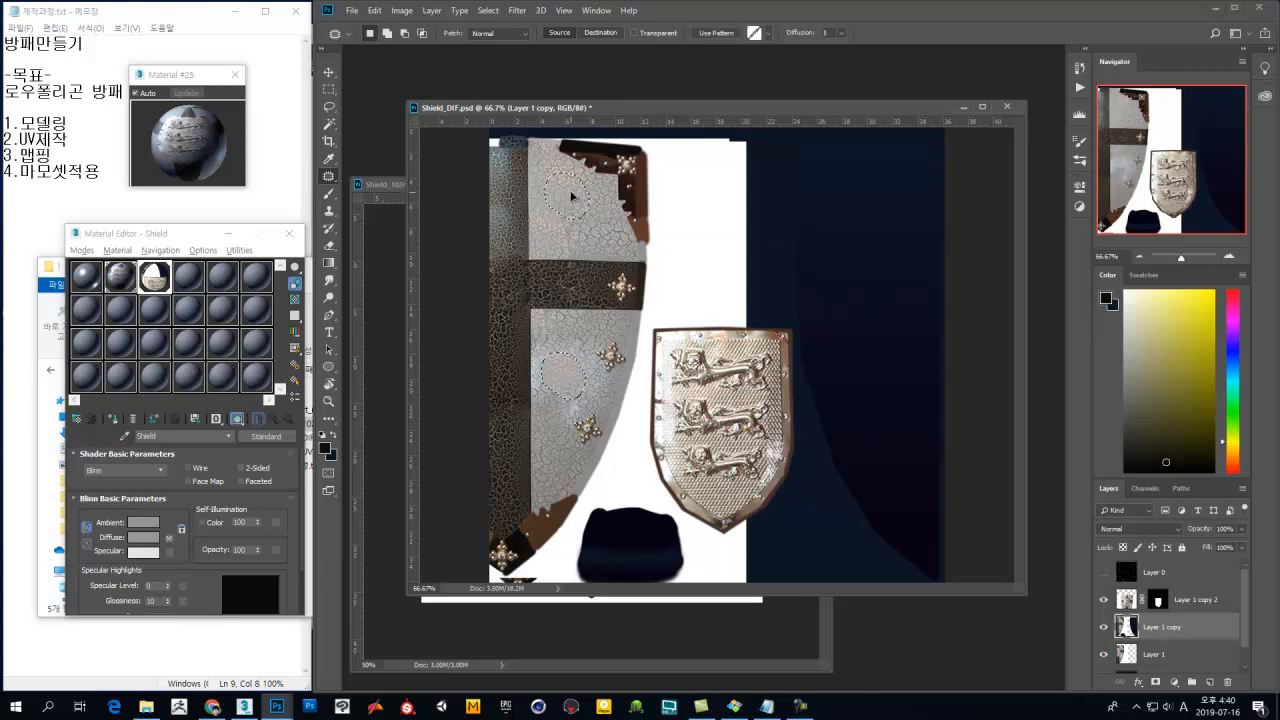
{"action": "key", "text": "ctrl+d"}
{"action": "left_click_drag", "start_coordinate": [571, 352], "coordinate": [573, 348]}
{"action": "left_click_drag", "start_coordinate": [577, 364], "coordinate": [568, 326]}
{"action": "key", "text": "ctrl+d"}
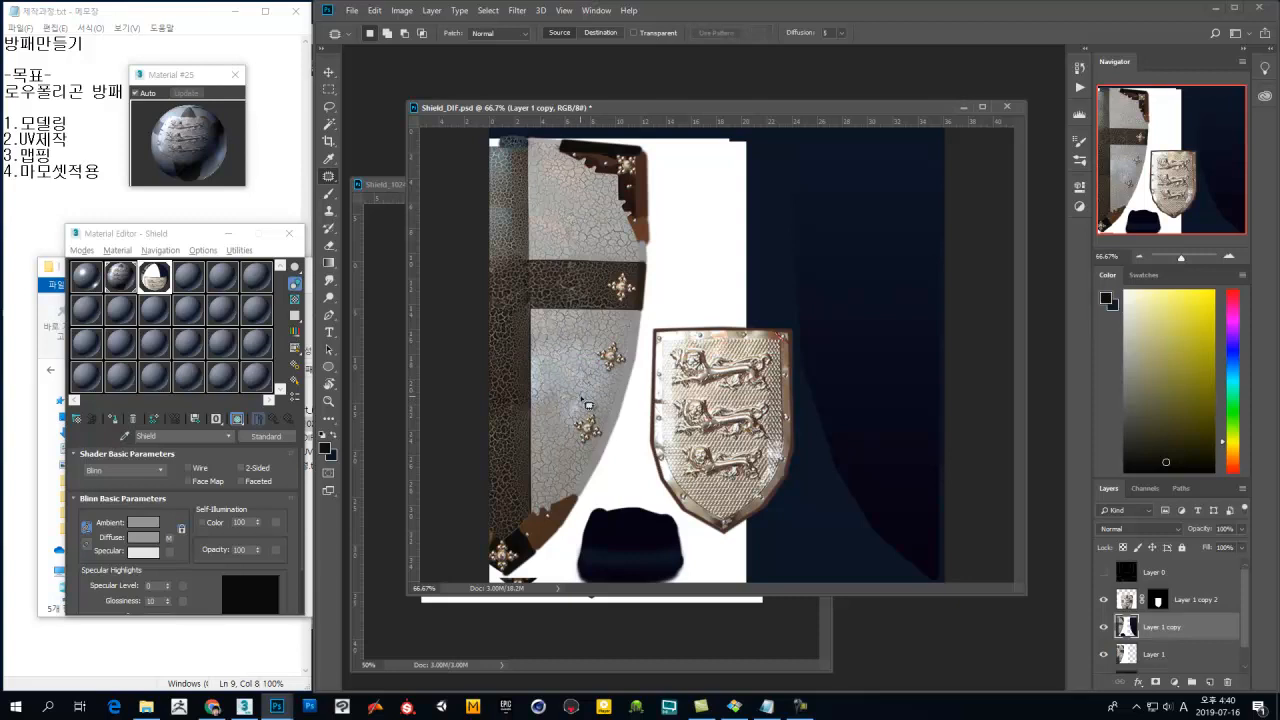
{"action": "left_click_drag", "start_coordinate": [583, 401], "coordinate": [580, 397]}
{"action": "left_click_drag", "start_coordinate": [574, 405], "coordinate": [564, 462]}
{"action": "key", "text": "ctrl+d"}
Step: Switch to 3ds Max and examine the updated texture on the shield beside the reference image
{"action": "left_click", "coordinate": [243, 706]}
{"action": "scroll", "coordinate": [718, 372], "scroll_direction": "down", "scroll_amount": 3}
{"action": "middle_click_drag", "start_coordinate": [718, 372], "coordinate": [633, 368], "text": "alt"}
{"action": "scroll", "coordinate": [717, 387], "scroll_direction": "down", "scroll_amount": 3}
{"action": "middle_click_drag", "start_coordinate": [712, 412], "coordinate": [715, 437], "text": "alt"}
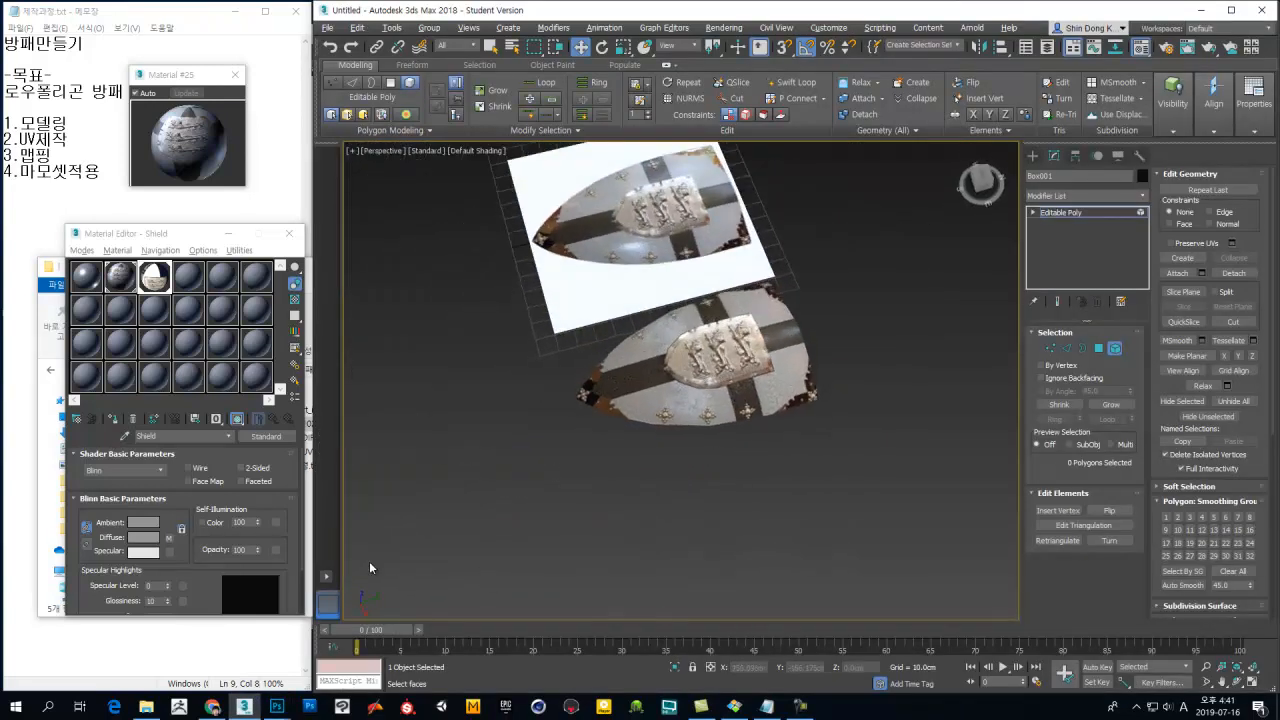
Step: Return to Shield_DIF.psd in Photoshop and darken the patched lower light leather with a large Burn tool, Midtones at 50% exposure
{"action": "mouse_move", "coordinate": [289, 706]}
{"action": "left_click", "coordinate": [377, 665]}
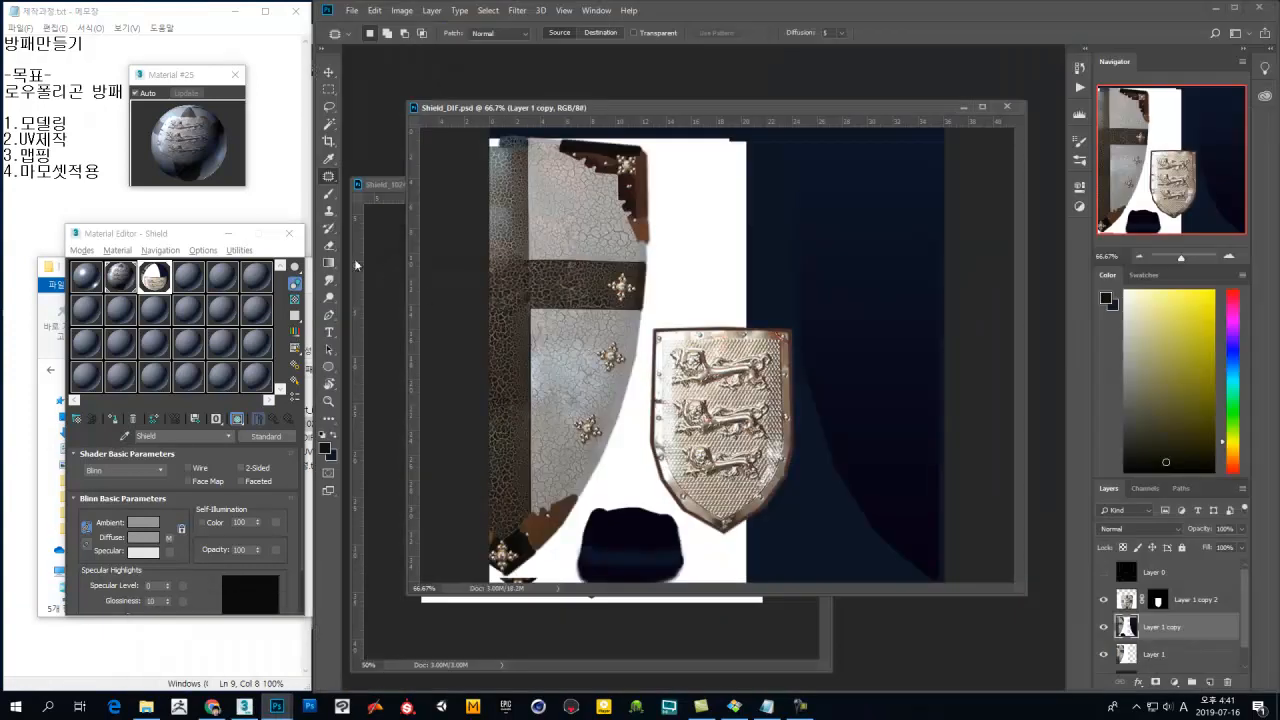
{"action": "right_click", "coordinate": [329, 294]}
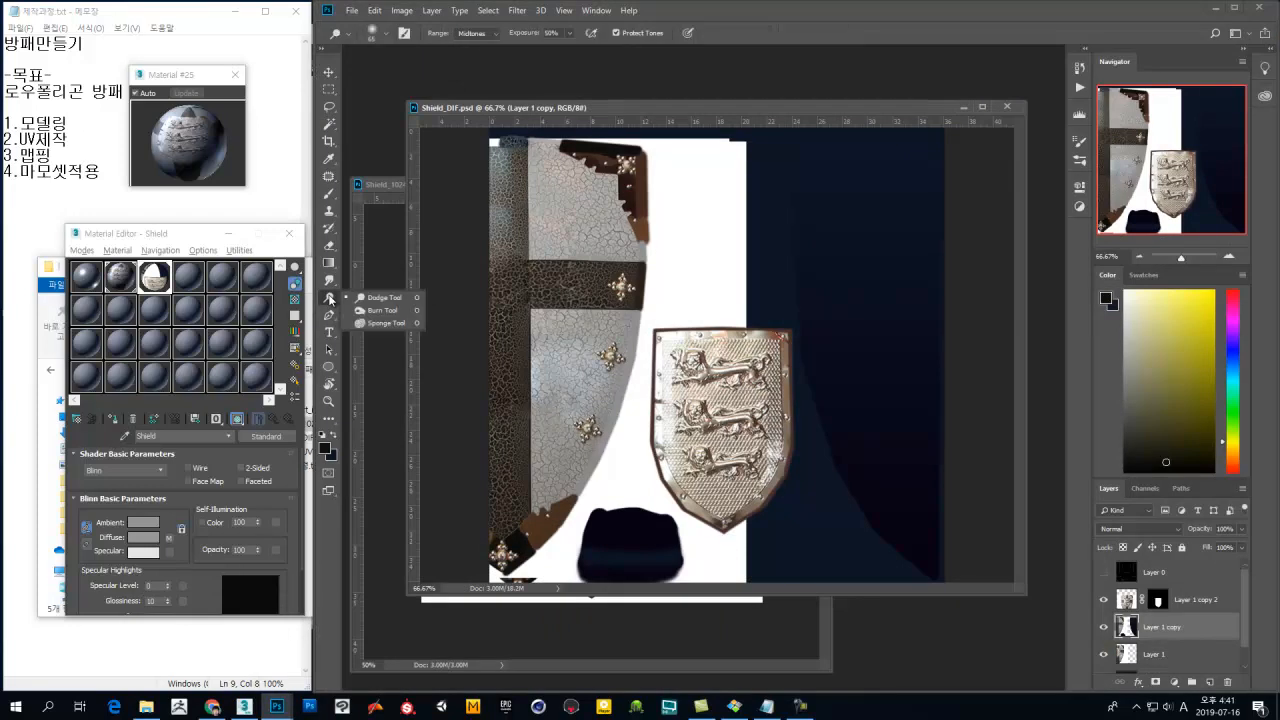
{"action": "left_click", "coordinate": [372, 310]}
{"action": "mouse_move", "coordinate": [543, 370]}
{"action": "right_mouse_down", "text": "alt"}
{"action": "mouse_move", "coordinate": [562, 370]}
{"action": "mouse_move", "coordinate": [545, 372]}
{"action": "right_mouse_up", "text": "alt"}
{"action": "mouse_move", "coordinate": [541, 373]}
{"action": "left_mouse_down"}
{"action": "mouse_move", "coordinate": [530, 392]}
{"action": "mouse_move", "coordinate": [591, 358]}
{"action": "mouse_move", "coordinate": [592, 410]}
{"action": "mouse_move", "coordinate": [602, 367]}
{"action": "left_mouse_up"}
{"action": "left_click_drag", "start_coordinate": [572, 421], "coordinate": [571, 398]}
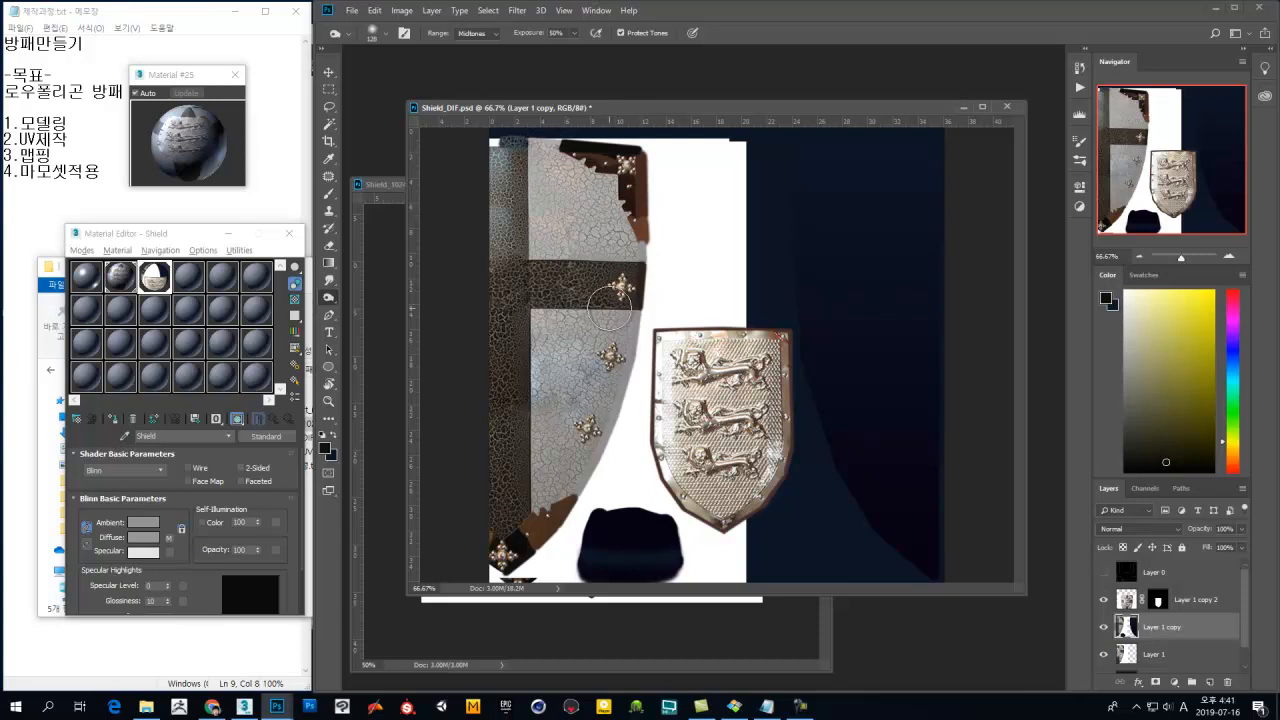
Step: Outline the lower light leather panel with the Lasso tool and add a new layer above Layer 1 copy
{"action": "key", "text": "l"}
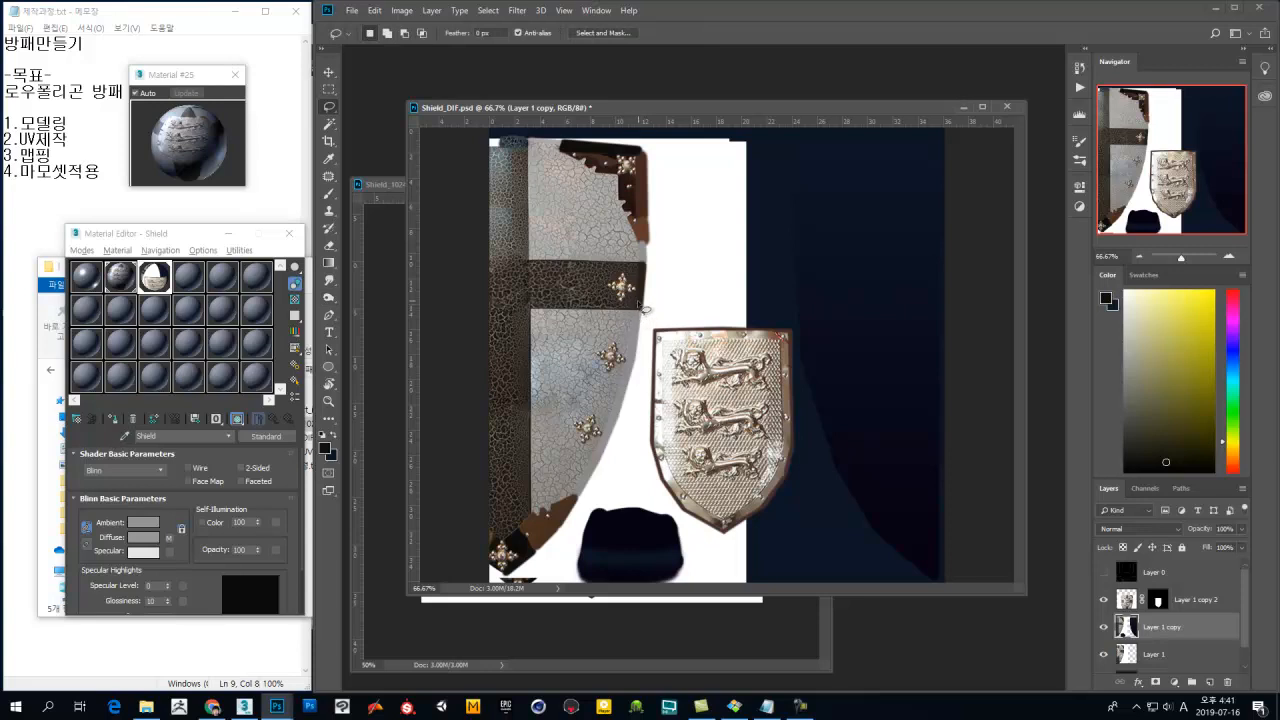
{"action": "mouse_move", "coordinate": [645, 316]}
{"action": "left_mouse_down"}
{"action": "mouse_move", "coordinate": [532, 320]}
{"action": "mouse_move", "coordinate": [540, 516]}
{"action": "left_mouse_up"}
{"action": "mouse_move", "coordinate": [553, 511]}
{"action": "left_mouse_down"}
{"action": "mouse_move", "coordinate": [583, 501]}
{"action": "mouse_move", "coordinate": [637, 368]}
{"action": "left_mouse_up"}
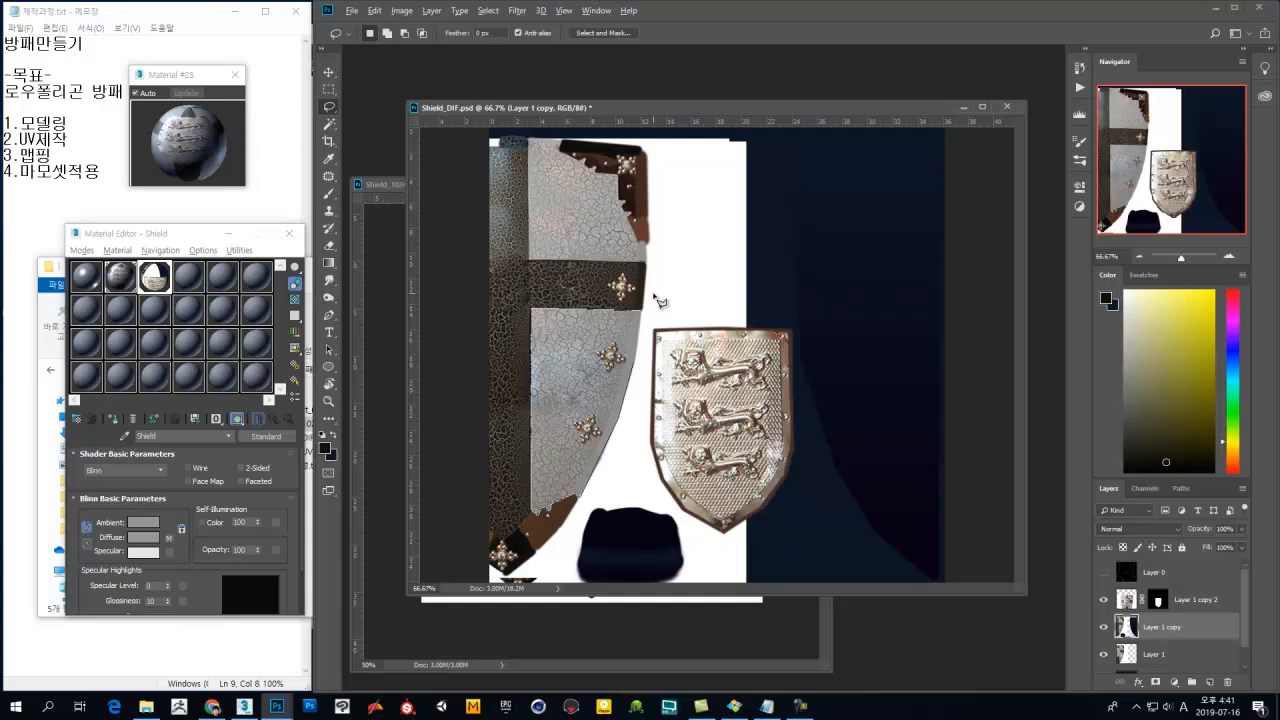
{"action": "left_click", "coordinate": [1210, 682]}
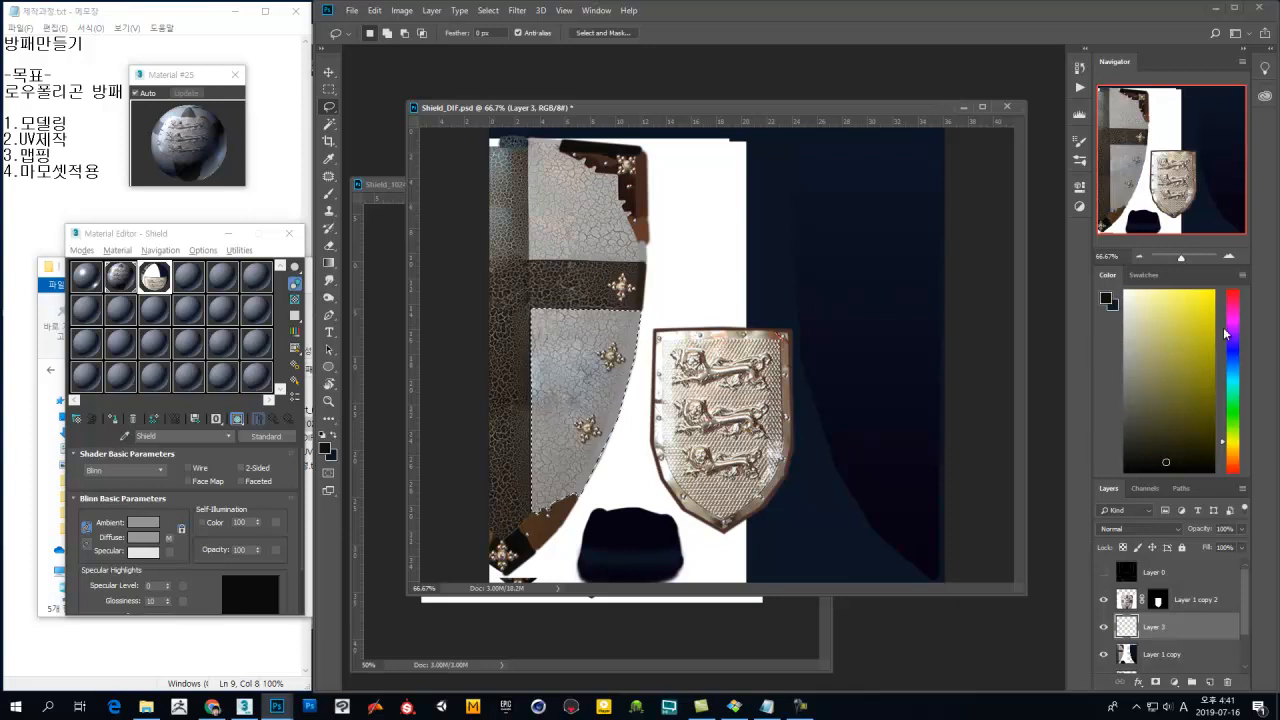
Step: Choose a bright blue foreground colour, fill the lower leather selection with it on Layer 3, and deselect
{"action": "left_click_drag", "start_coordinate": [1233, 359], "coordinate": [1234, 350]}
{"action": "left_click", "coordinate": [1212, 293]}
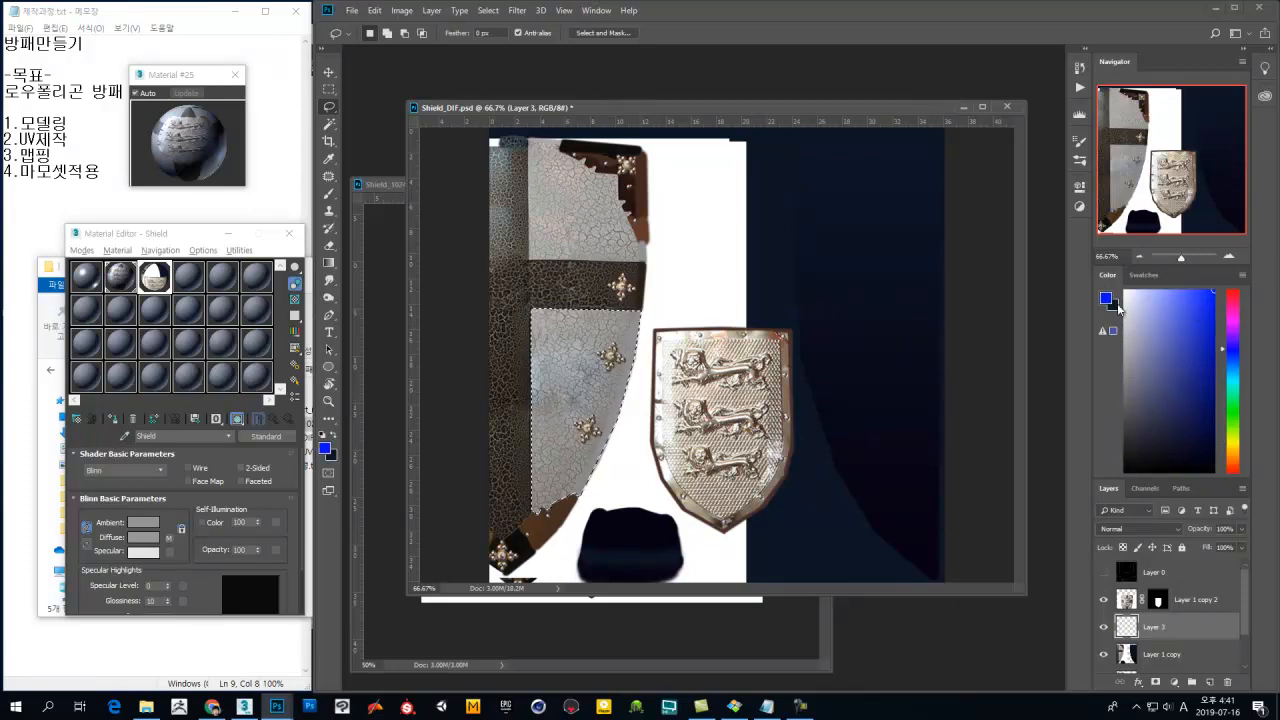
{"action": "key", "text": "ctrl+Delete"}
{"action": "key", "text": "ctrl+d"}
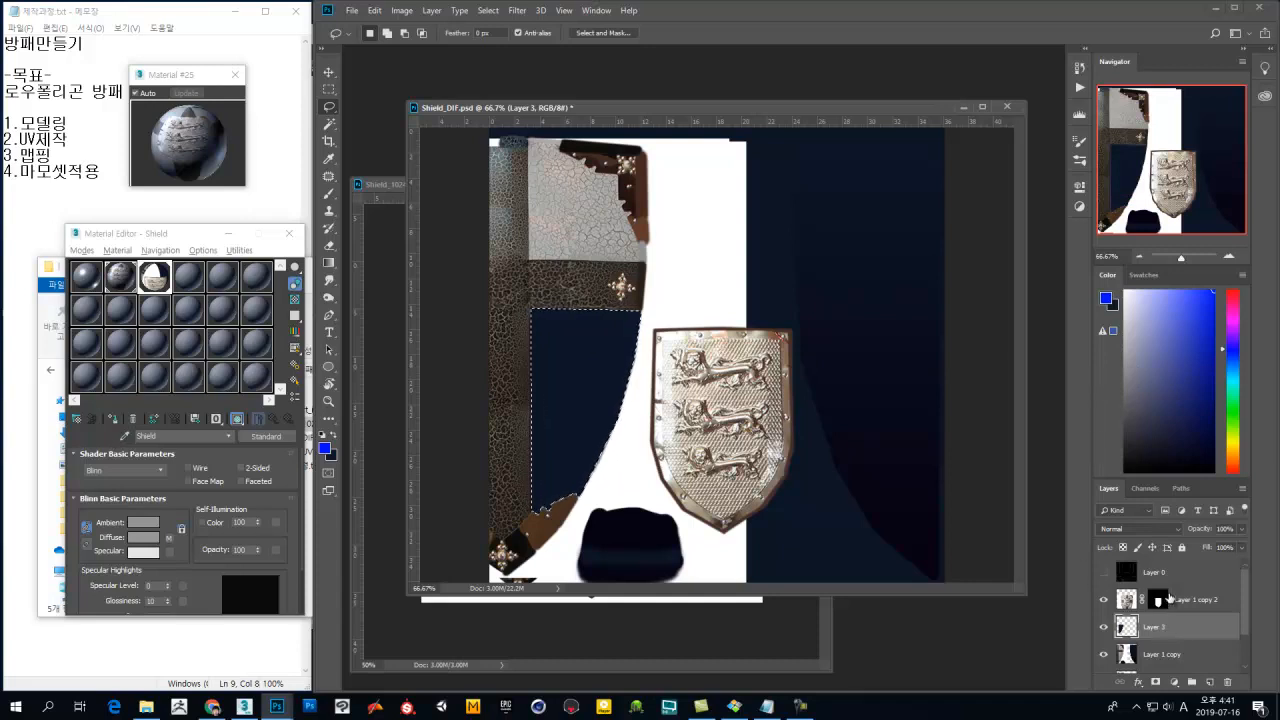
{"action": "key", "text": "alt+Delete"}
{"action": "key", "text": "ctrl+d"}
Step: Lasso the upper light leather panel along the corner trim's jagged edge, fill it with the same blue, and deselect
{"action": "mouse_move", "coordinate": [530, 142]}
{"action": "left_mouse_down"}
{"action": "mouse_move", "coordinate": [537, 268]}
{"action": "mouse_move", "coordinate": [655, 272]}
{"action": "mouse_move", "coordinate": [633, 228]}
{"action": "left_mouse_up"}
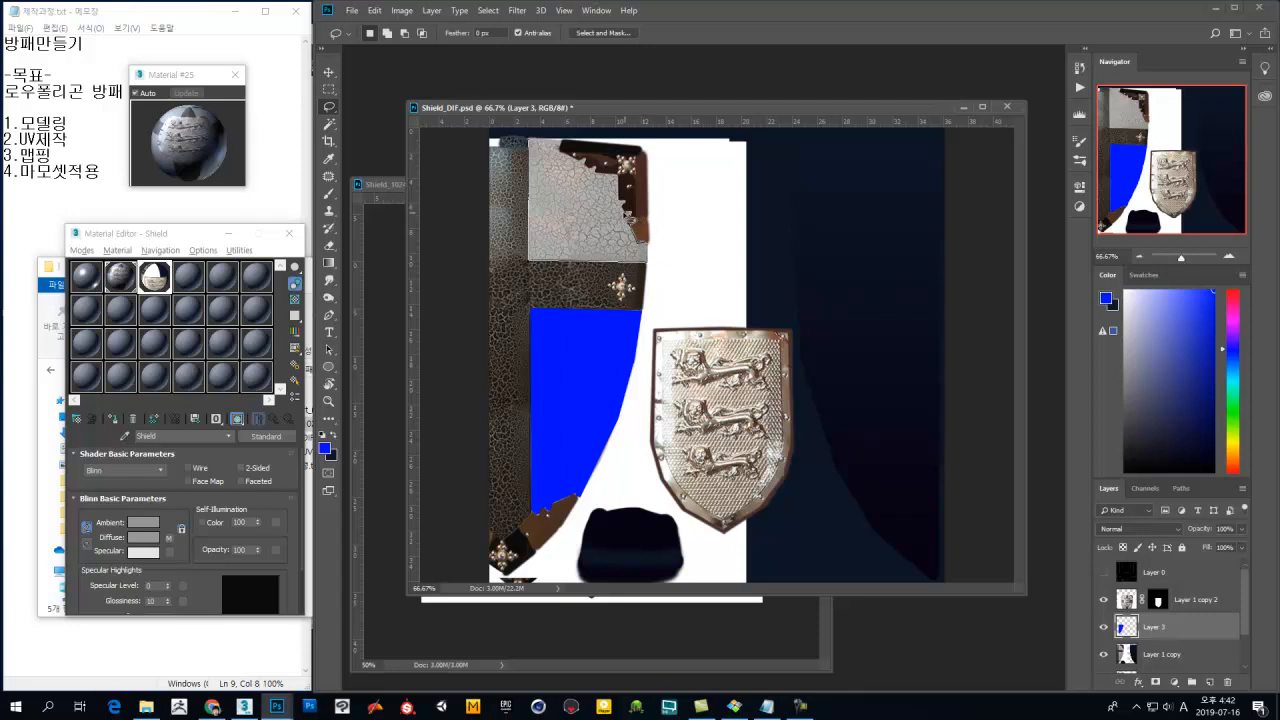
{"action": "mouse_move", "coordinate": [626, 206]}
{"action": "left_mouse_down"}
{"action": "mouse_move", "coordinate": [620, 180]}
{"action": "mouse_move", "coordinate": [605, 181]}
{"action": "left_mouse_up"}
{"action": "left_click_drag", "start_coordinate": [582, 162], "coordinate": [530, 140]}
{"action": "key", "text": "alt+BackSpace"}
{"action": "key", "text": "ctrl+d"}
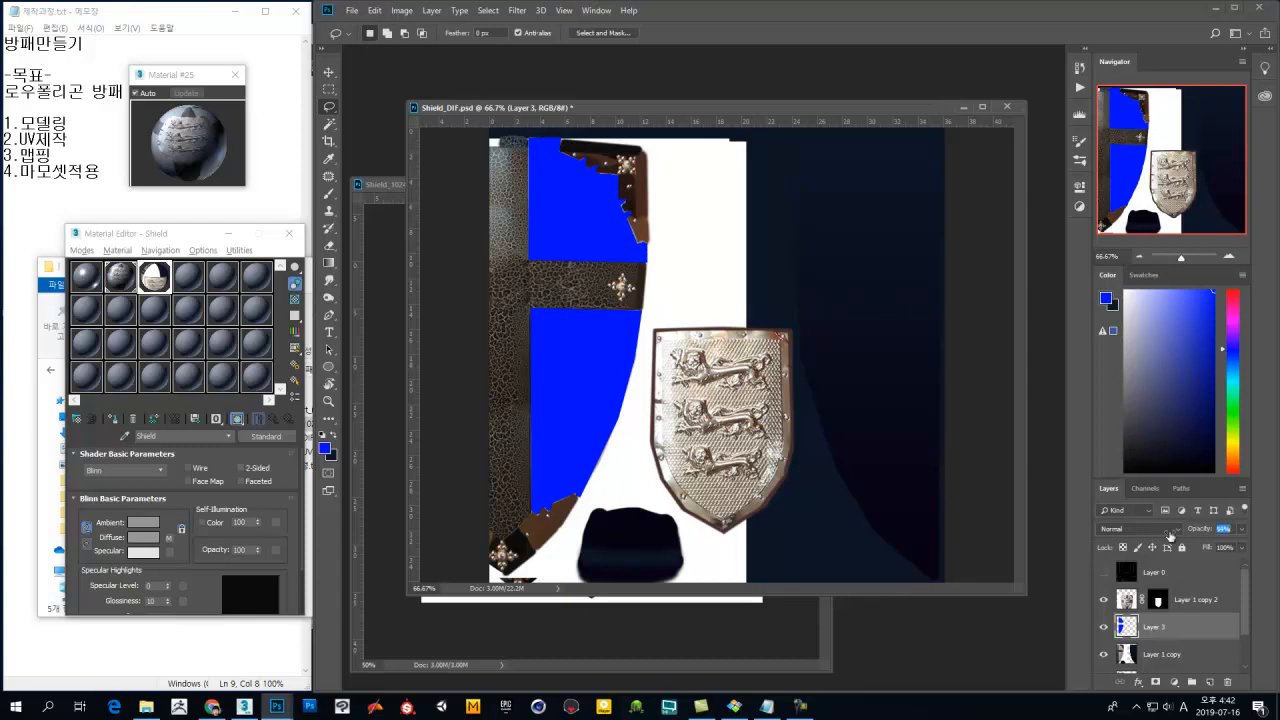
Step: Lower Layer 3's opacity to 54% and erase the blue covering the two studs on the lower leather panel
{"action": "left_click_drag", "start_coordinate": [1192, 534], "coordinate": [1170, 538]}
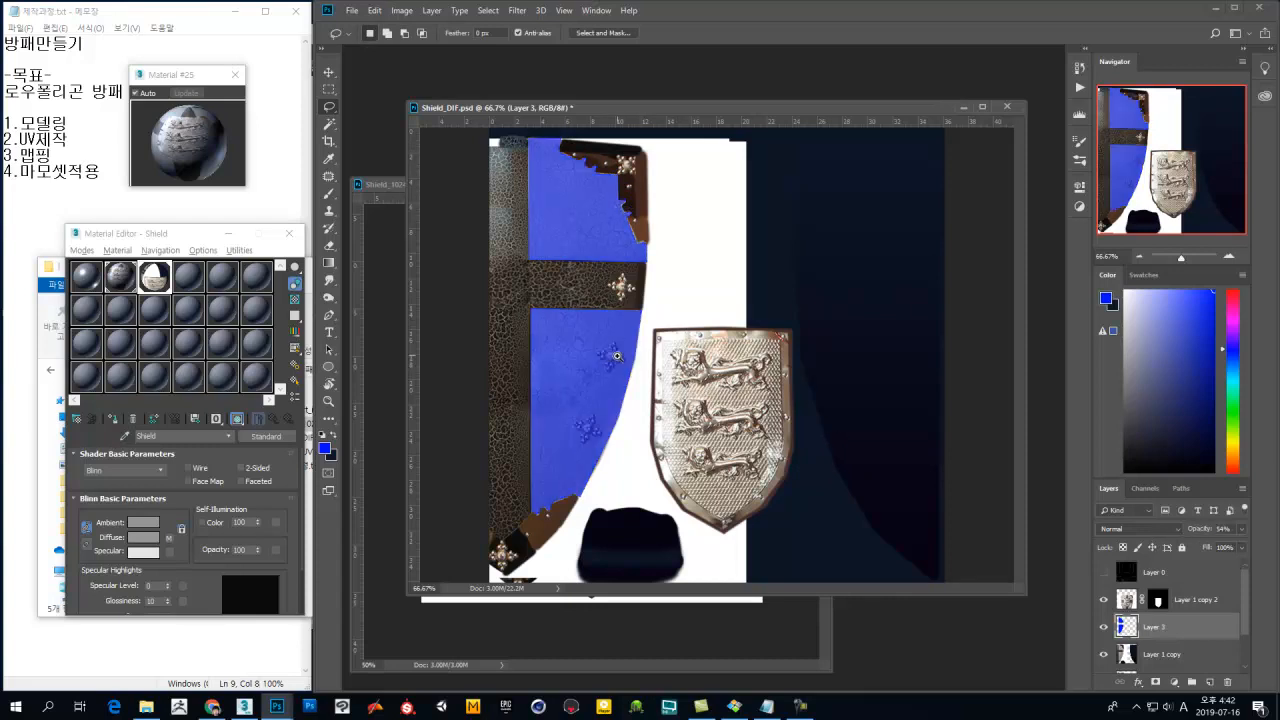
{"action": "scroll", "coordinate": [612, 355], "scroll_direction": "up", "scroll_amount": 3, "text": "alt"}
{"action": "key", "text": "e"}
{"action": "mouse_move", "coordinate": [594, 344]}
{"action": "right_mouse_down", "text": "alt"}
{"action": "mouse_move", "coordinate": [588, 485]}
{"action": "mouse_move", "coordinate": [588, 343]}
{"action": "mouse_move", "coordinate": [572, 319]}
{"action": "right_mouse_up", "text": "alt"}
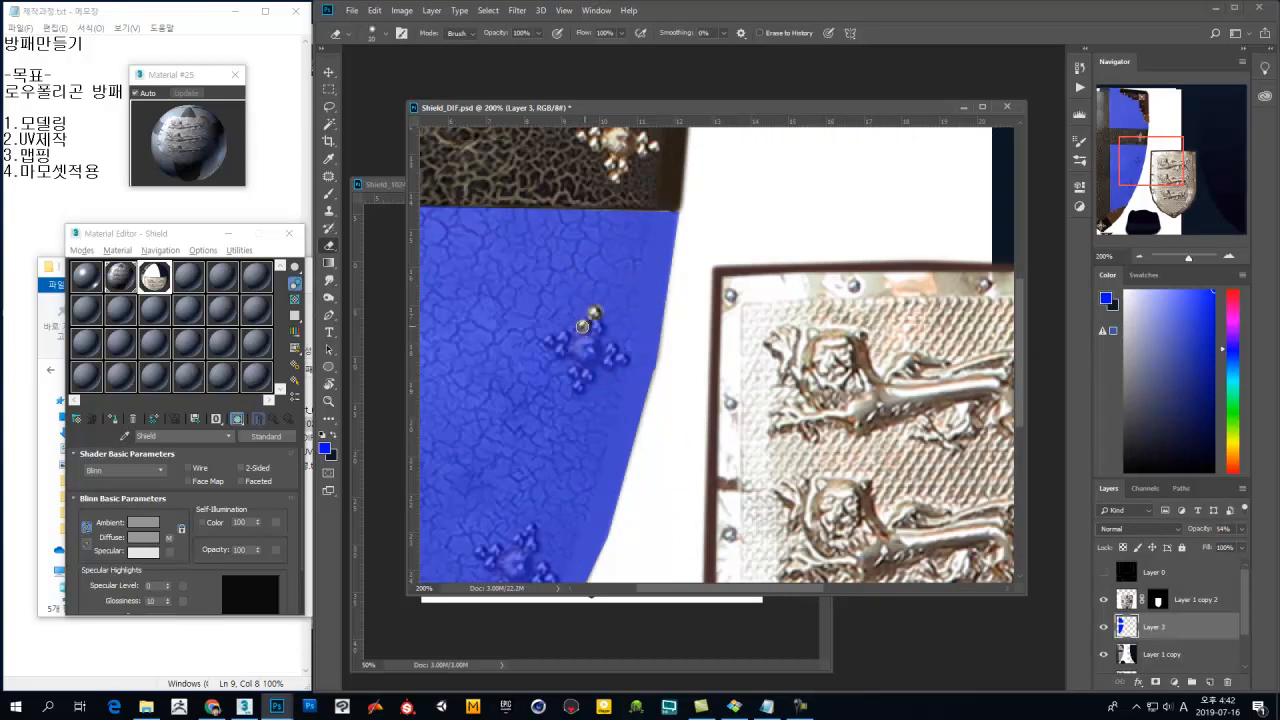
{"action": "mouse_move", "coordinate": [594, 321]}
{"action": "left_mouse_down"}
{"action": "mouse_move", "coordinate": [576, 344]}
{"action": "mouse_move", "coordinate": [550, 342]}
{"action": "left_mouse_up"}
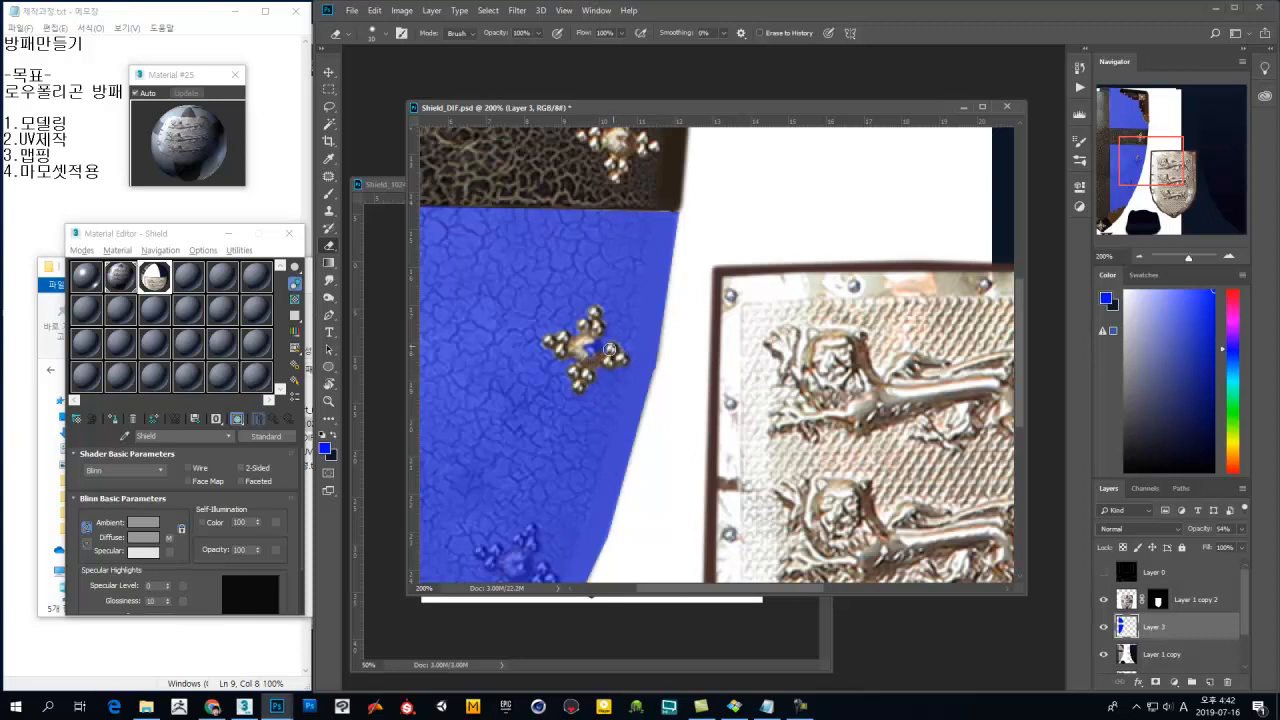
{"action": "scroll", "coordinate": [590, 350], "scroll_direction": "down", "scroll_amount": 5}
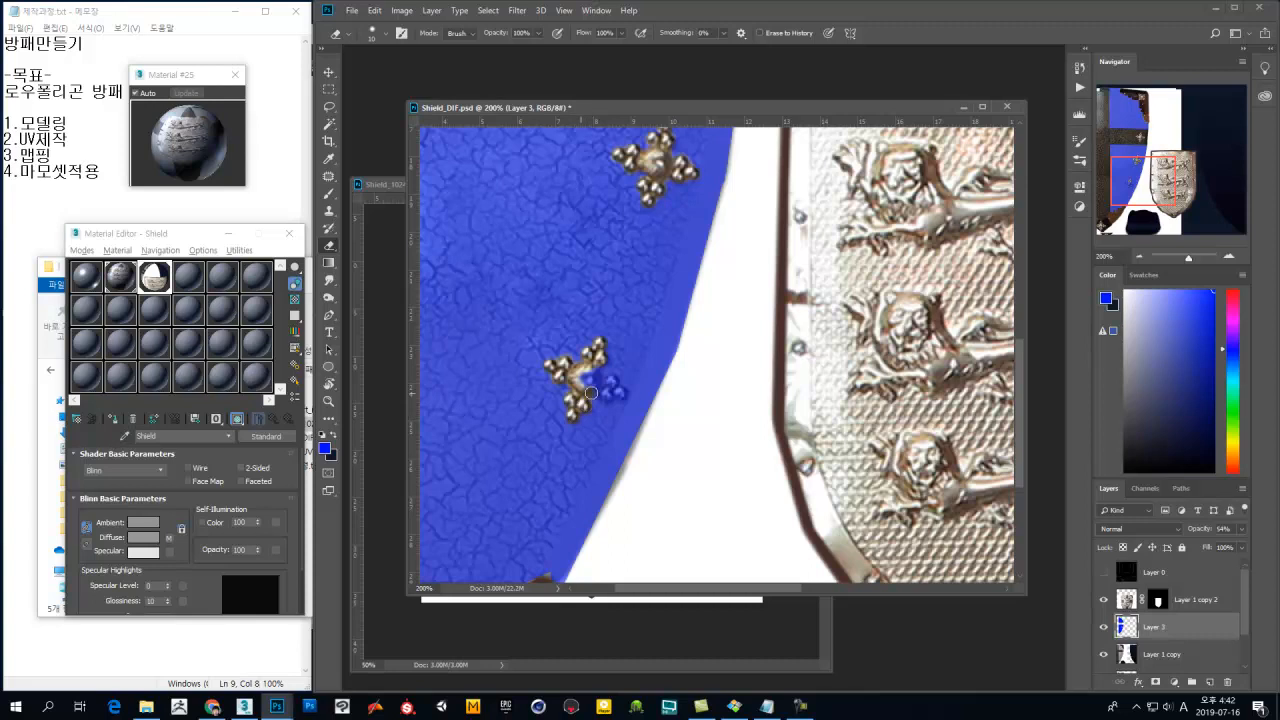
{"action": "left_click_drag", "start_coordinate": [621, 393], "coordinate": [586, 376]}
{"action": "left_click", "coordinate": [624, 390], "text": "alt"}
{"action": "left_click", "coordinate": [624, 400], "text": "alt"}
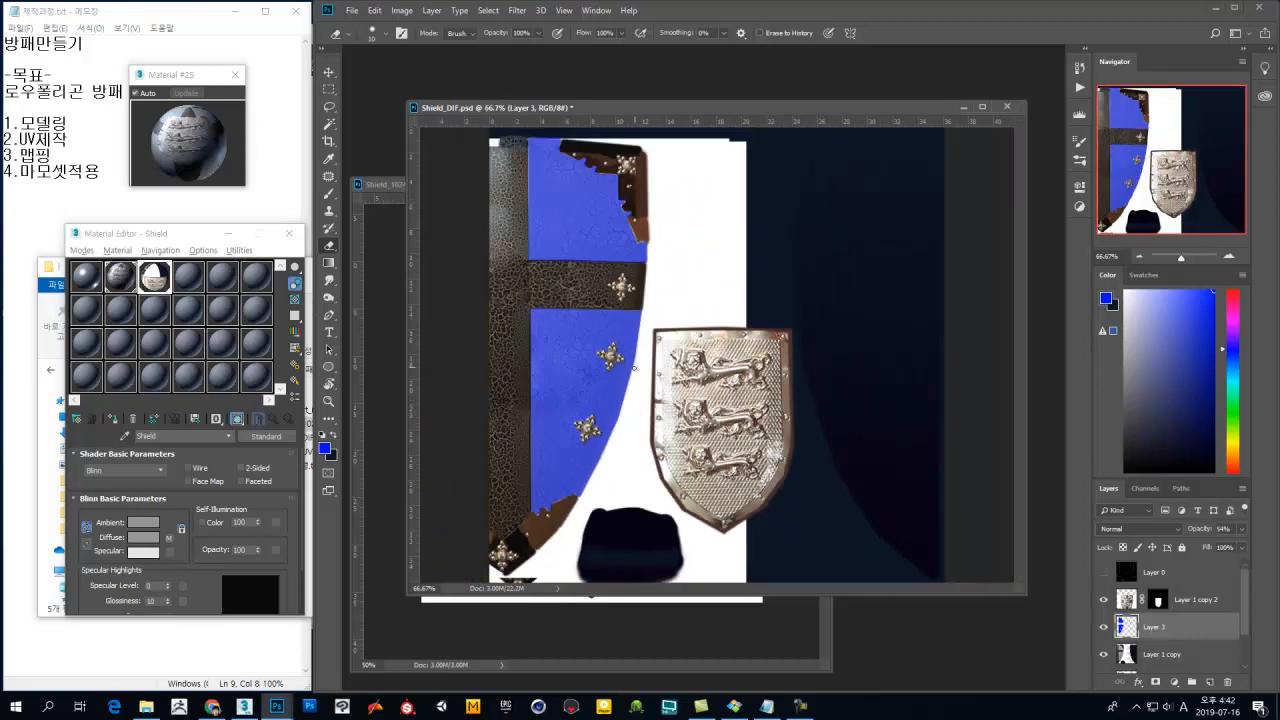
Step: Brush blue into the uncovered gaps of the upper panel below the corner trim and along its vertical jagged edge
{"action": "left_click", "coordinate": [641, 242], "text": "ctrl"}
{"action": "left_click", "coordinate": [641, 242], "text": "ctrl"}
{"action": "left_click_drag", "start_coordinate": [641, 260], "coordinate": [643, 368]}
{"action": "key", "text": "b"}
{"action": "right_click_drag", "start_coordinate": [594, 291], "coordinate": [604, 289], "text": "alt"}
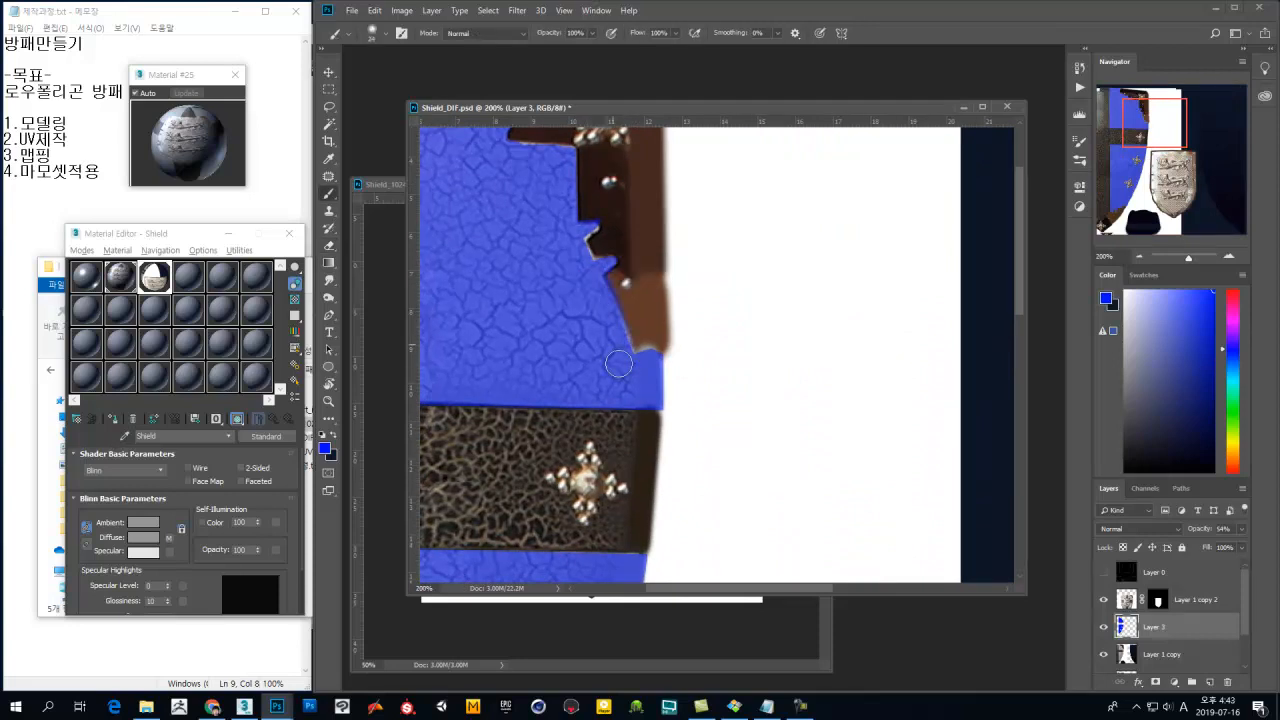
{"action": "left_click_drag", "start_coordinate": [639, 363], "coordinate": [649, 357]}
{"action": "left_click_drag", "start_coordinate": [594, 325], "coordinate": [621, 387]}
{"action": "right_click_drag", "start_coordinate": [600, 283], "coordinate": [596, 290], "text": "alt"}
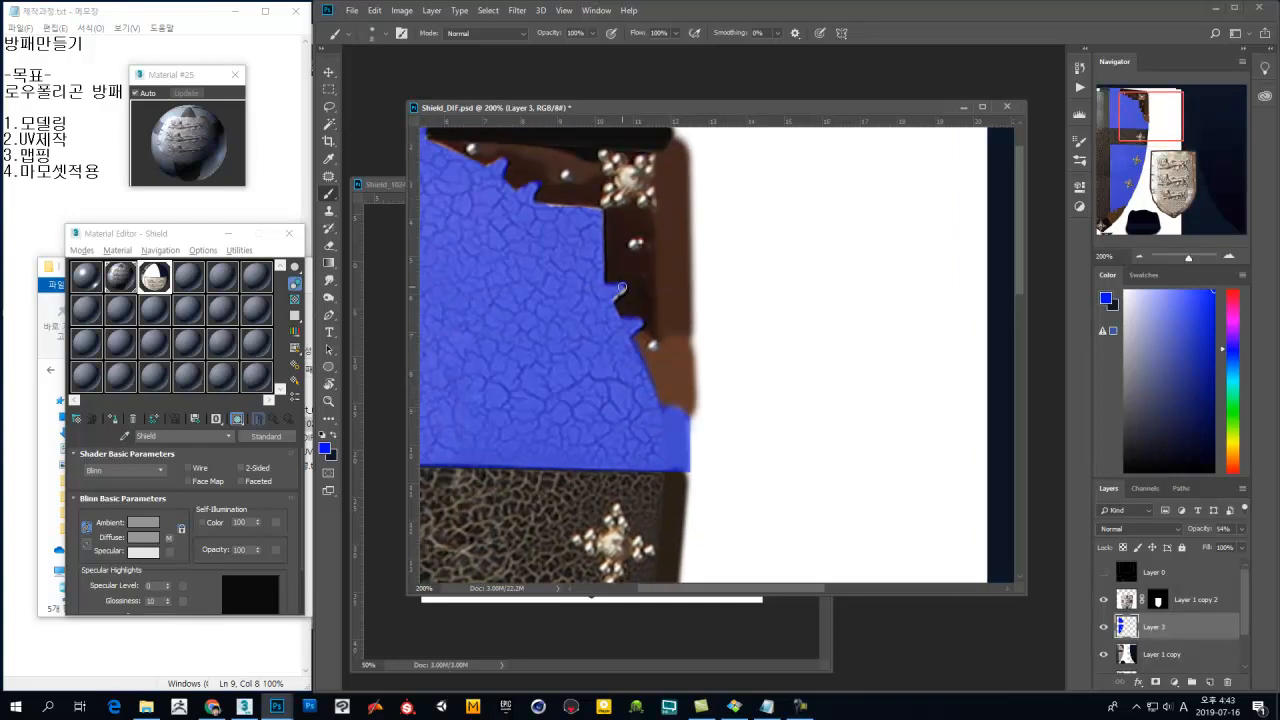
{"action": "left_click_drag", "start_coordinate": [574, 346], "coordinate": [643, 406]}
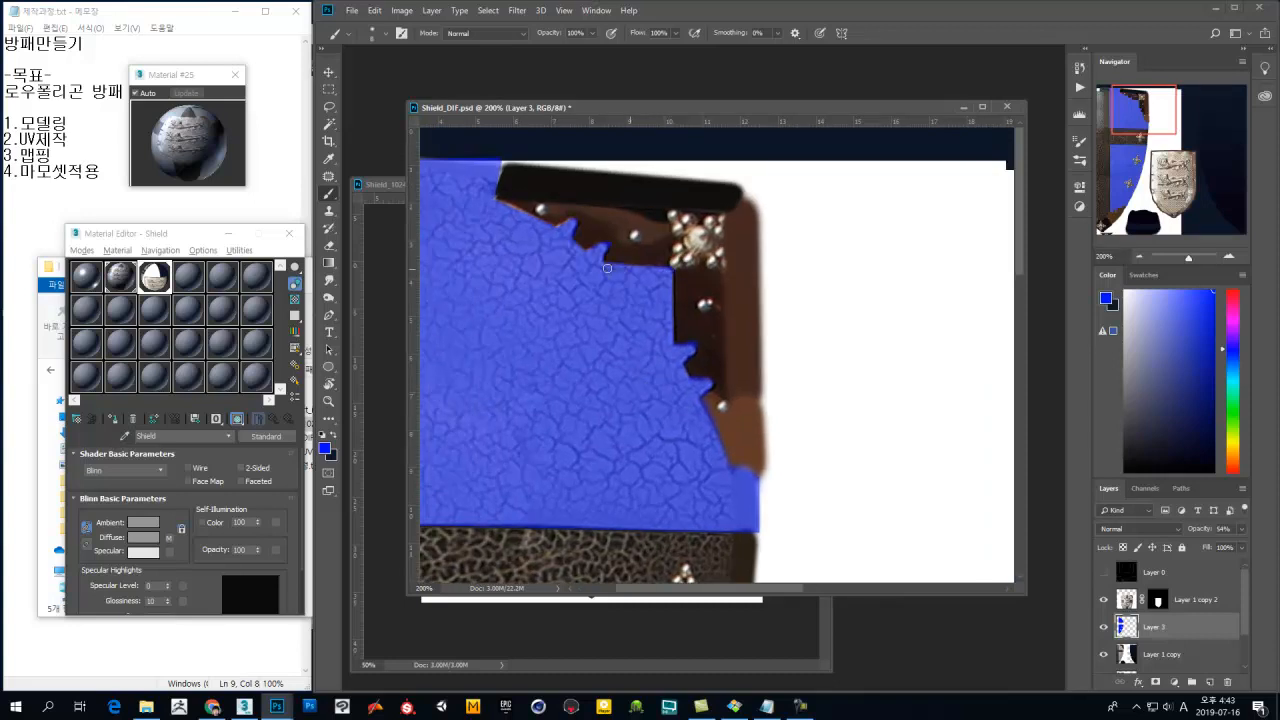
Step: Touch up the blue along the jagged lower edge of the corner trim's top section with a small brush
{"action": "left_click", "coordinate": [606, 303], "text": "alt"}
{"action": "left_click", "coordinate": [579, 230], "text": "ctrl"}
{"action": "left_click", "coordinate": [581, 231], "text": "ctrl"}
{"action": "left_click_drag", "start_coordinate": [583, 231], "coordinate": [640, 388]}
{"action": "right_click_drag", "start_coordinate": [577, 273], "coordinate": [589, 267], "text": "alt"}
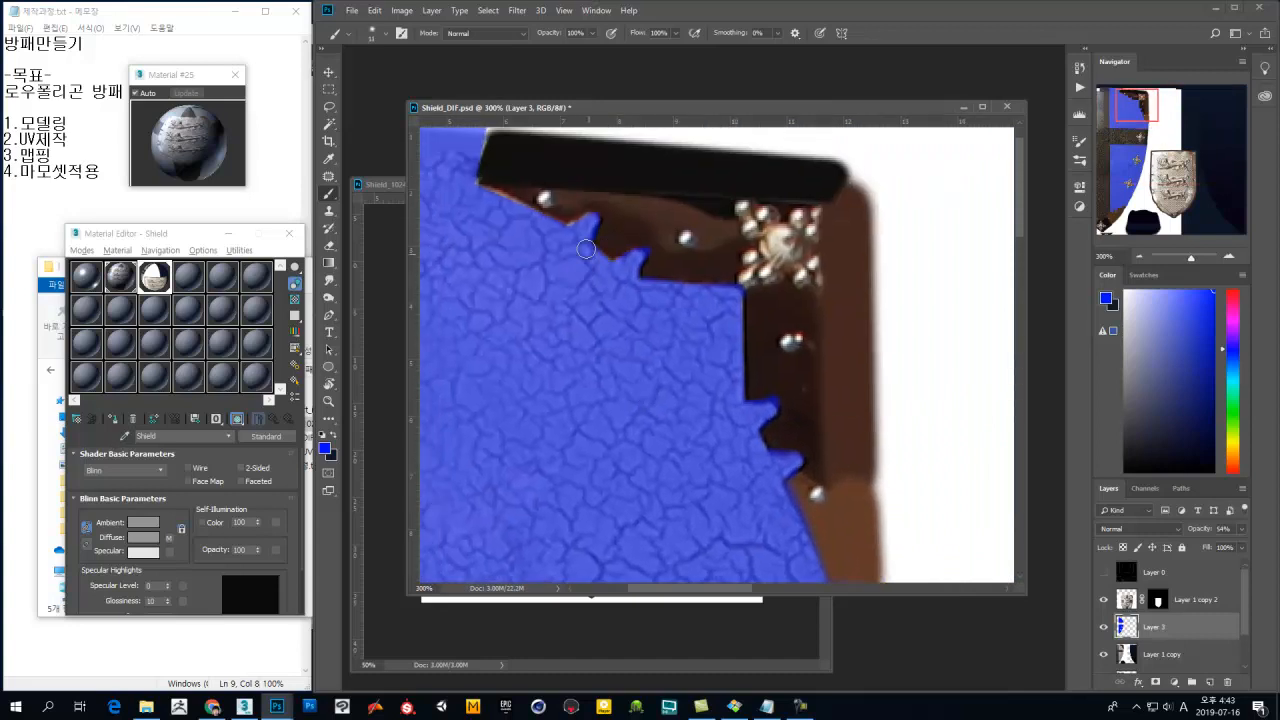
{"action": "left_click", "coordinate": [477, 190]}
{"action": "left_click", "coordinate": [567, 238], "text": "shift"}
{"action": "left_click", "coordinate": [581, 227]}
{"action": "left_click", "coordinate": [623, 263]}
{"action": "key", "text": "e"}
{"action": "mouse_move", "coordinate": [774, 391]}
{"action": "right_mouse_down", "text": "alt"}
{"action": "mouse_move", "coordinate": [786, 383]}
{"action": "mouse_move", "coordinate": [771, 372]}
{"action": "mouse_move", "coordinate": [774, 390]}
{"action": "right_mouse_up", "text": "alt"}
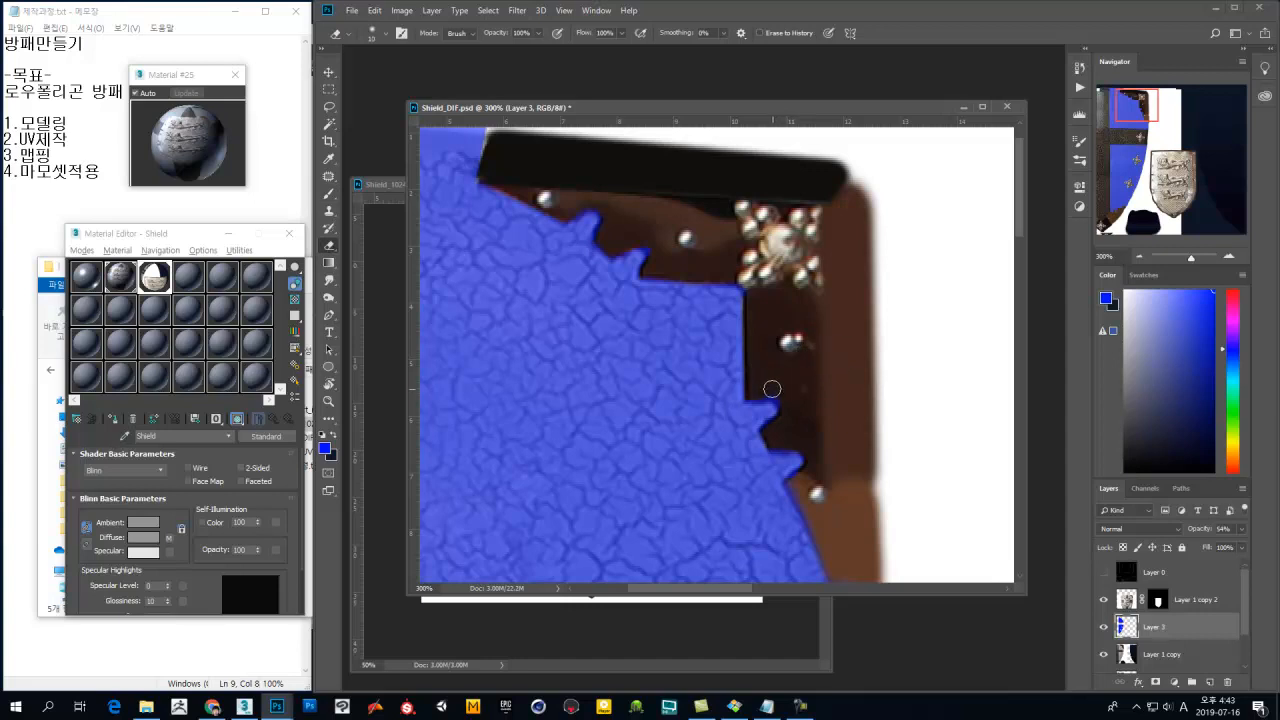
{"action": "scroll", "coordinate": [755, 481], "scroll_direction": "down", "scroll_amount": 4, "text": "alt"}
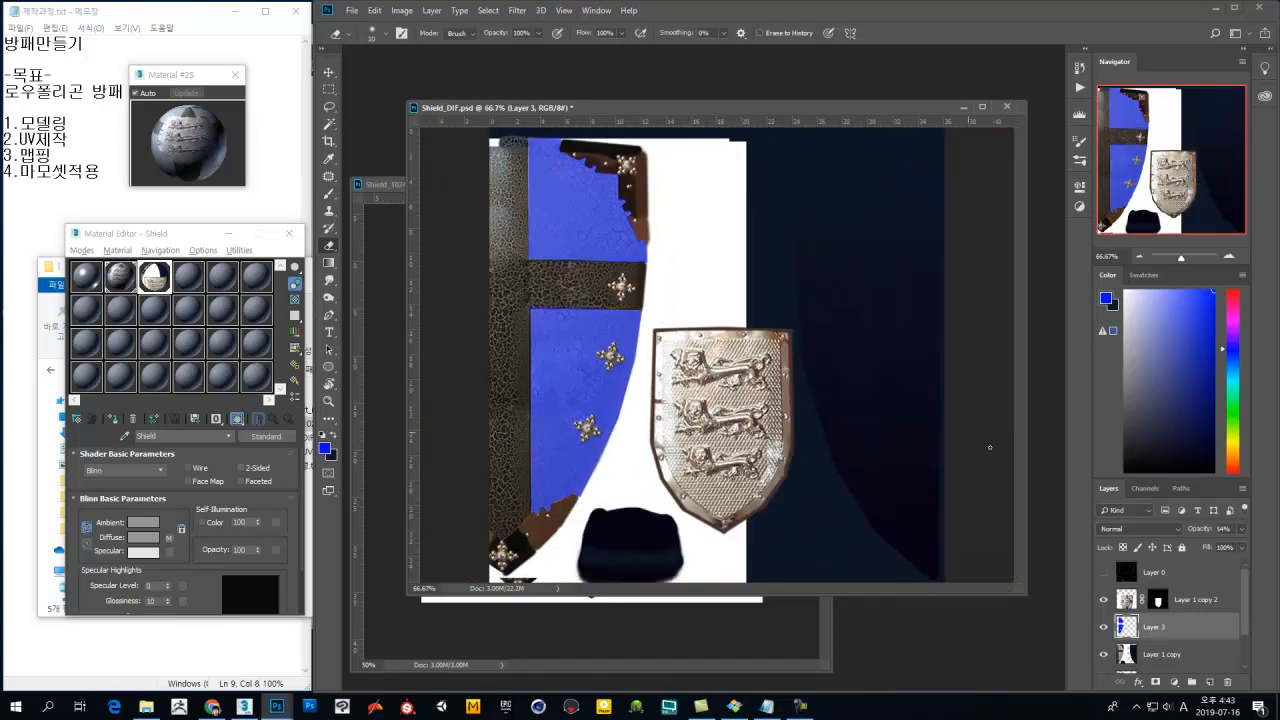
Step: Hide Layer 3, load its painted area as a selection, and make Layer 1 copy the active layer
{"action": "left_click", "coordinate": [1104, 627]}
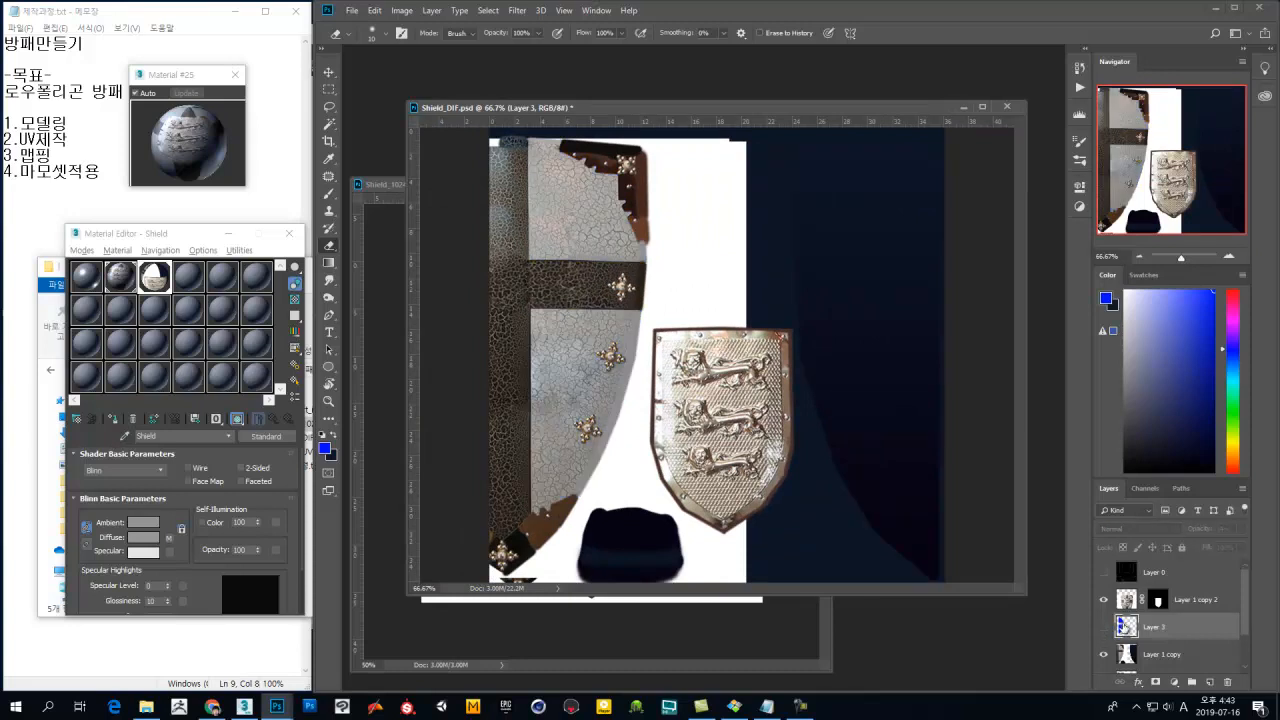
{"action": "left_click", "coordinate": [1126, 632], "text": "ctrl"}
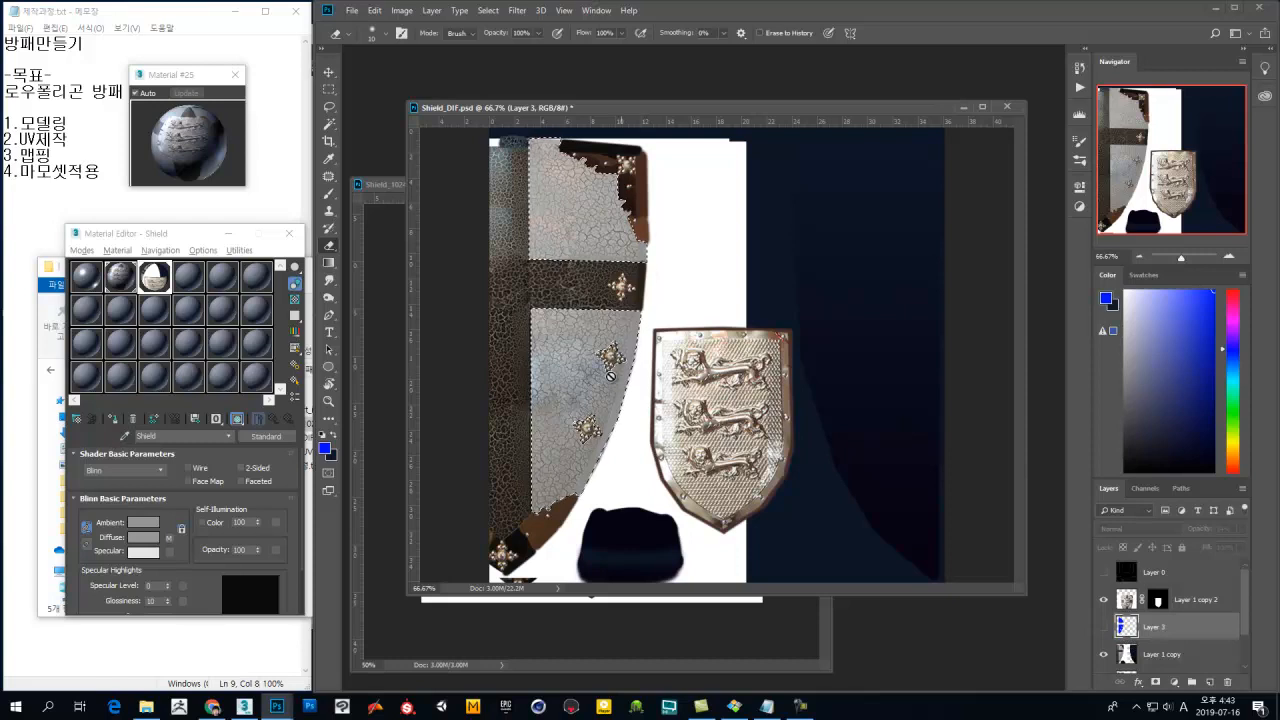
{"action": "left_click_drag", "start_coordinate": [1246, 624], "coordinate": [1245, 644]}
{"action": "left_click", "coordinate": [1188, 628]}
Step: Add a Hue/Saturation adjustment masked to the light leather and strongly reduce its saturation to make the leather grey
{"action": "left_click", "coordinate": [1176, 682]}
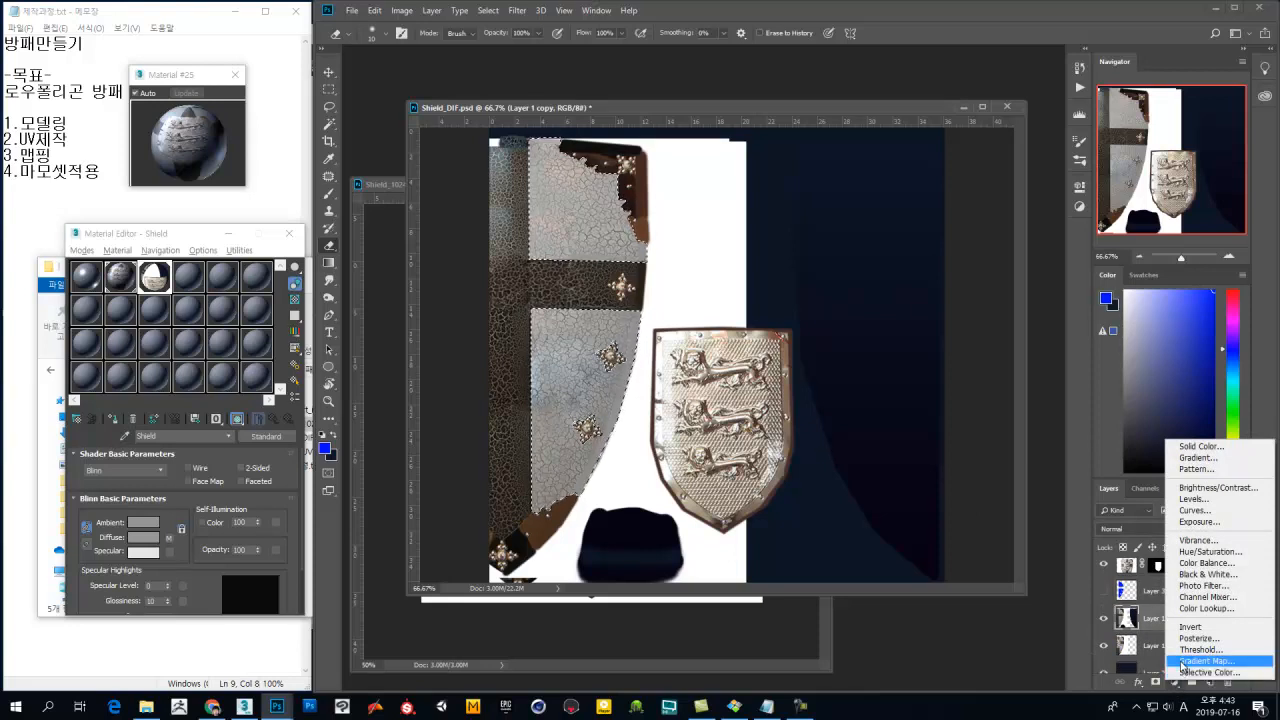
{"action": "left_click", "coordinate": [1206, 552]}
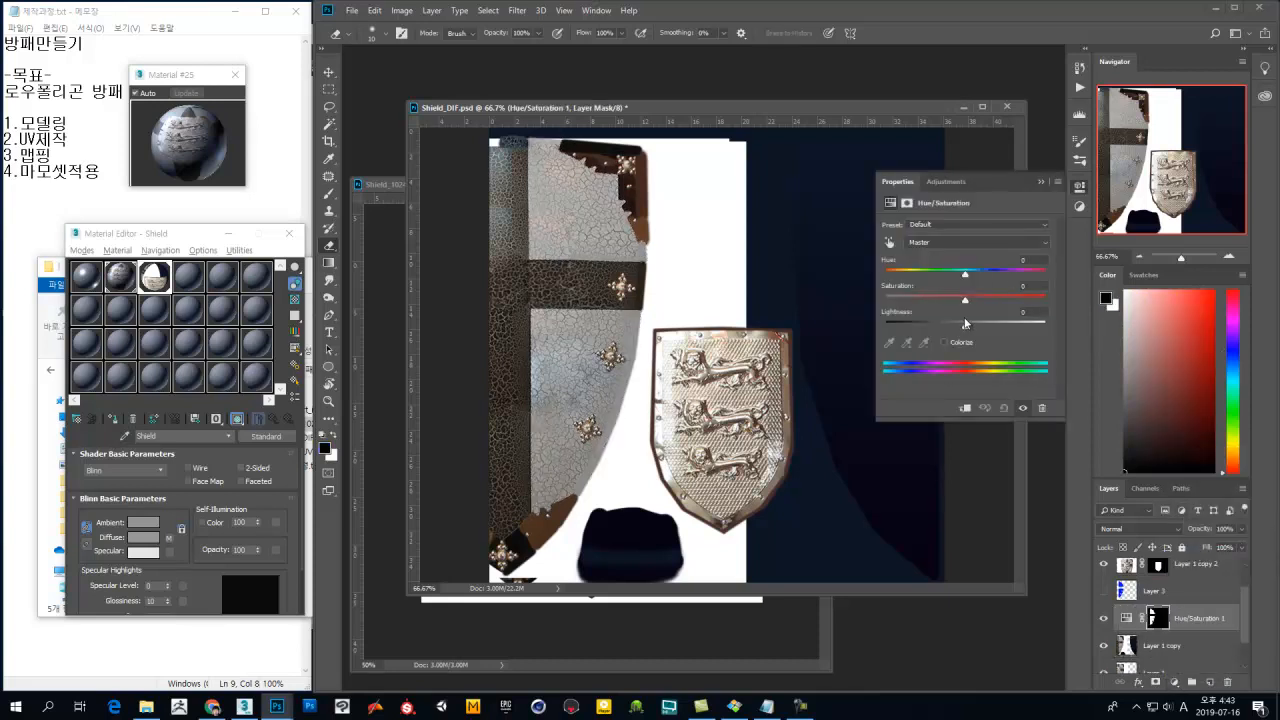
{"action": "left_click_drag", "start_coordinate": [965, 302], "coordinate": [903, 303]}
{"action": "left_click", "coordinate": [1042, 184]}
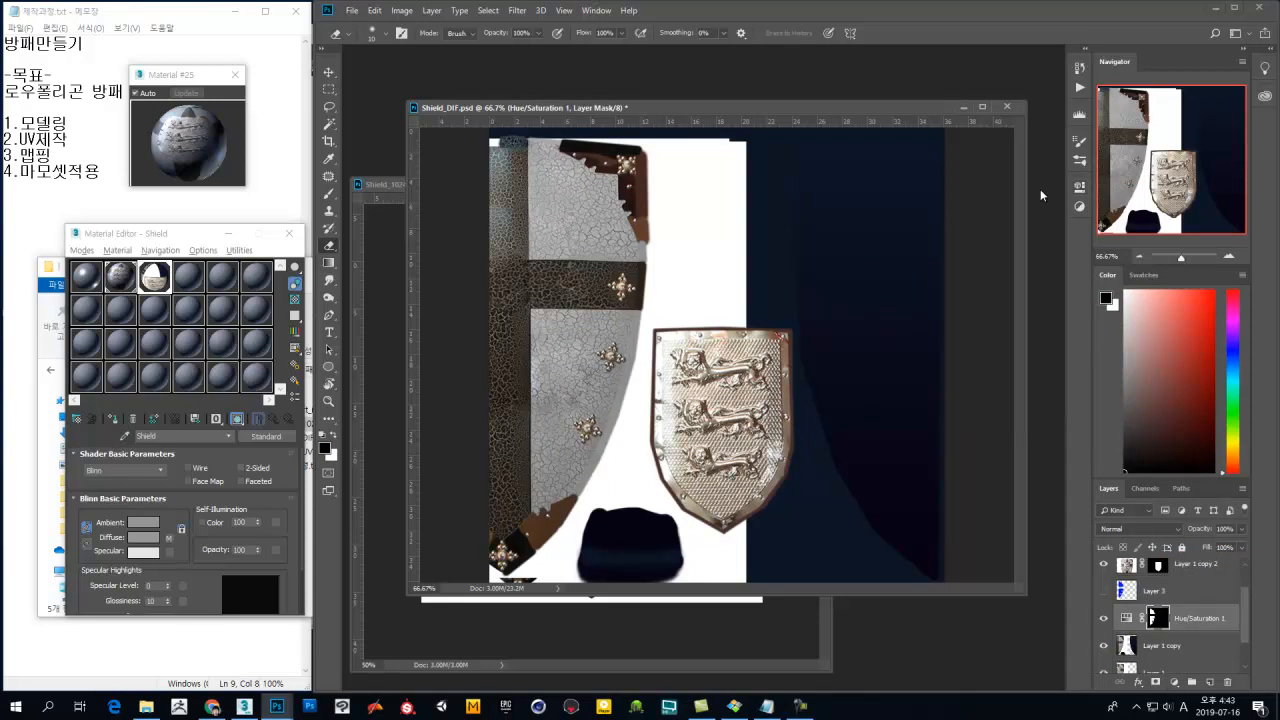
Step: Save the texture and switch to 3ds Max to check the desaturated leather on the shield
{"action": "key", "text": "ctrl+s"}
{"action": "left_click", "coordinate": [244, 706]}
{"action": "scroll", "coordinate": [716, 455], "scroll_direction": "up", "scroll_amount": 8}
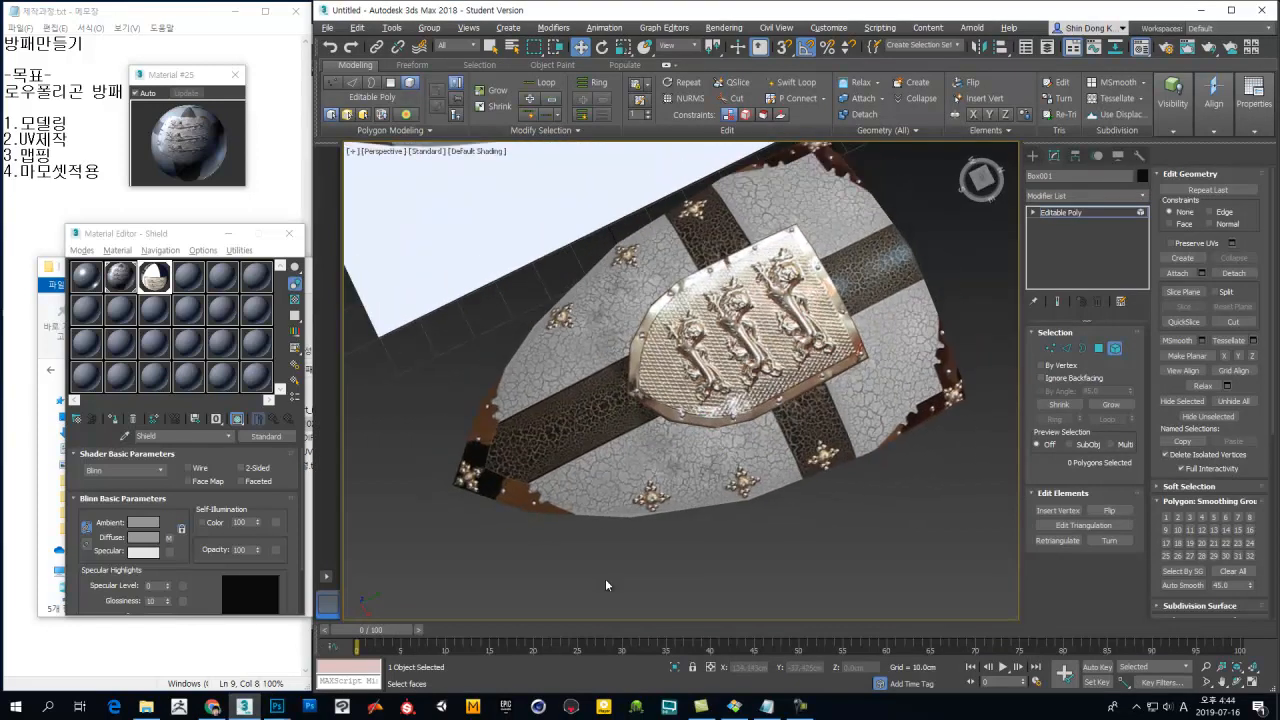
Step: Return to Photoshop, merge the Hue/Saturation adjustment into Layer 1 copy, and patch the dark blotches beside the upper stud with upper-panel leather
{"action": "left_click", "coordinate": [277, 706]}
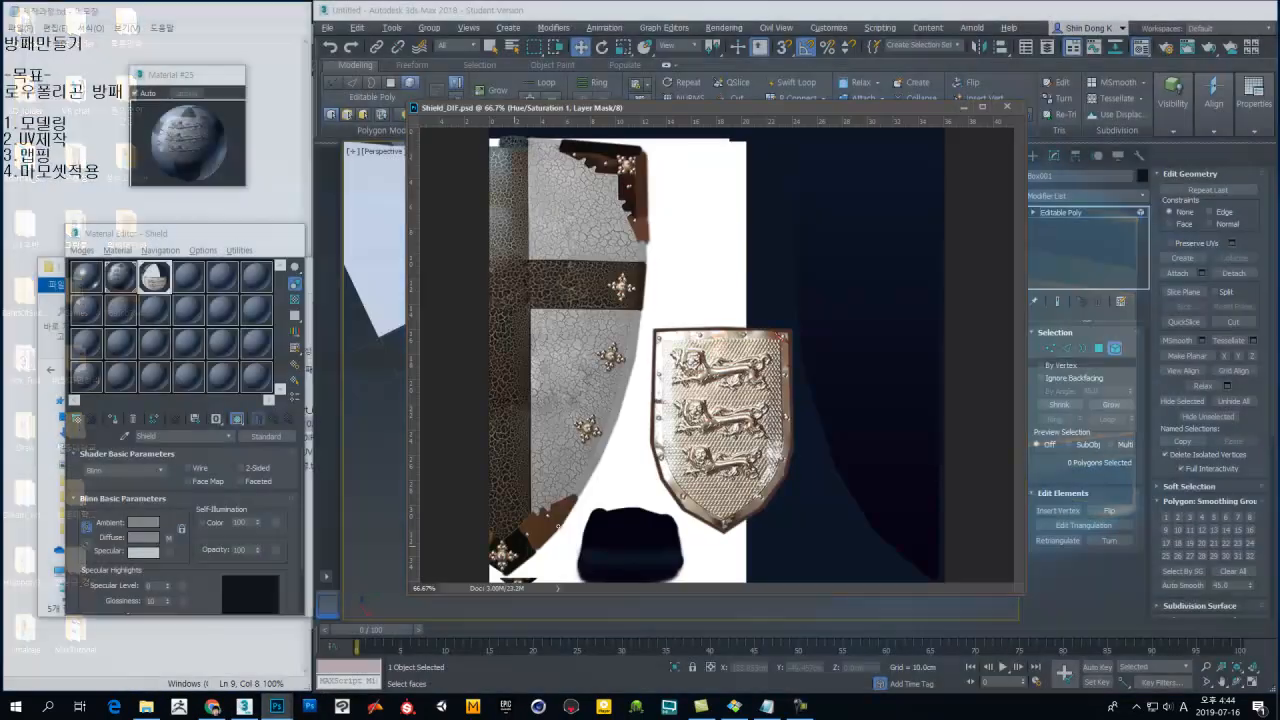
{"action": "key", "text": "ctrl+e"}
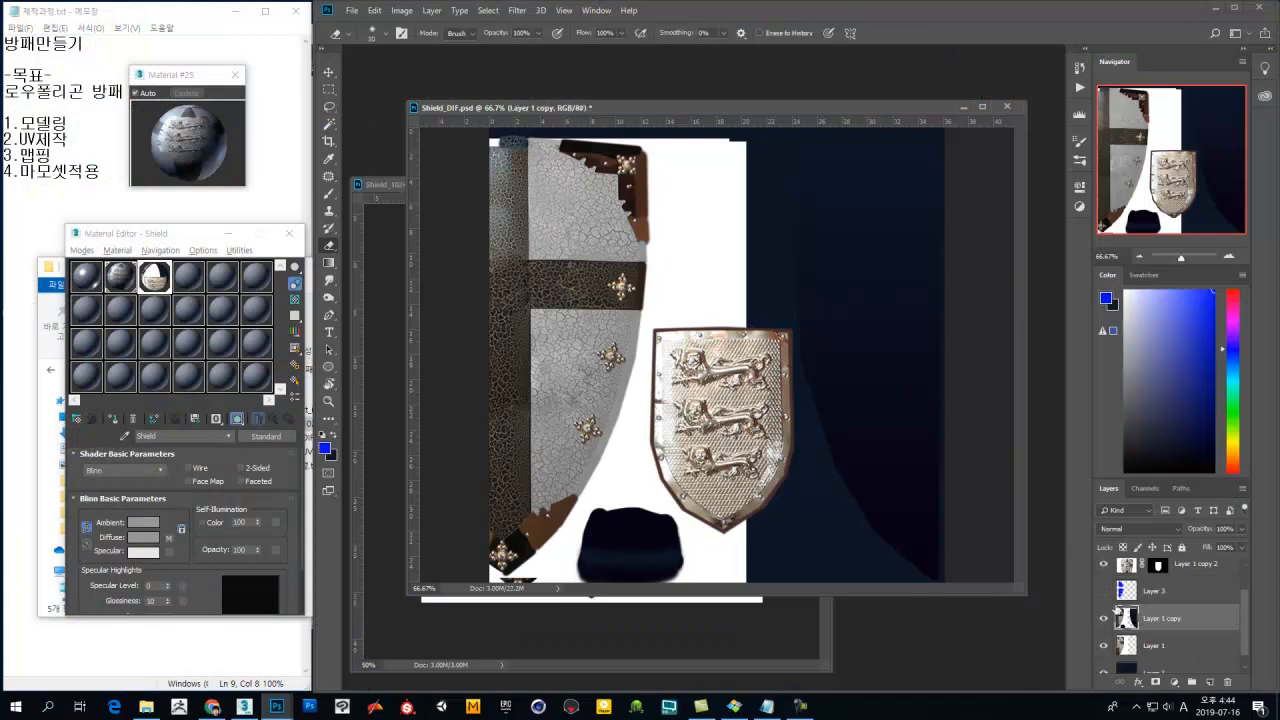
{"action": "left_click", "coordinate": [328, 176]}
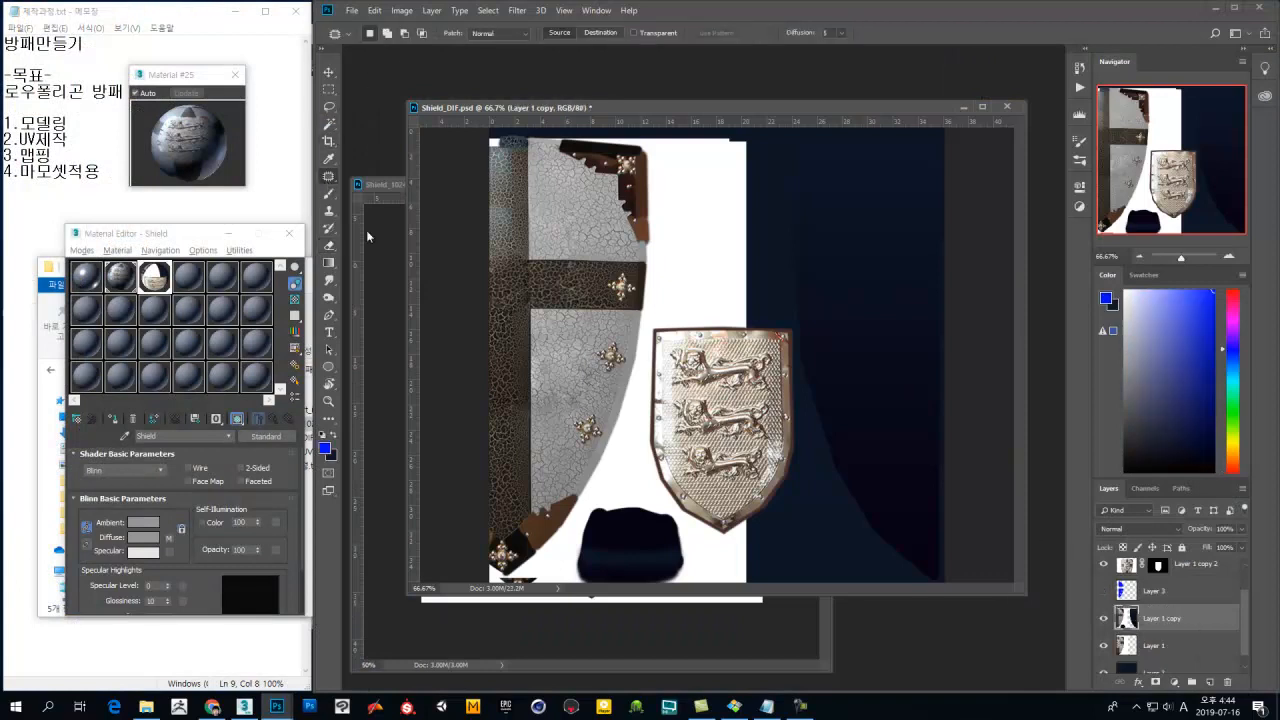
{"action": "mouse_move", "coordinate": [574, 337]}
{"action": "left_mouse_down"}
{"action": "mouse_move", "coordinate": [603, 395]}
{"action": "mouse_move", "coordinate": [558, 378]}
{"action": "mouse_move", "coordinate": [573, 339]}
{"action": "left_mouse_up"}
{"action": "left_click_drag", "start_coordinate": [574, 354], "coordinate": [574, 196]}
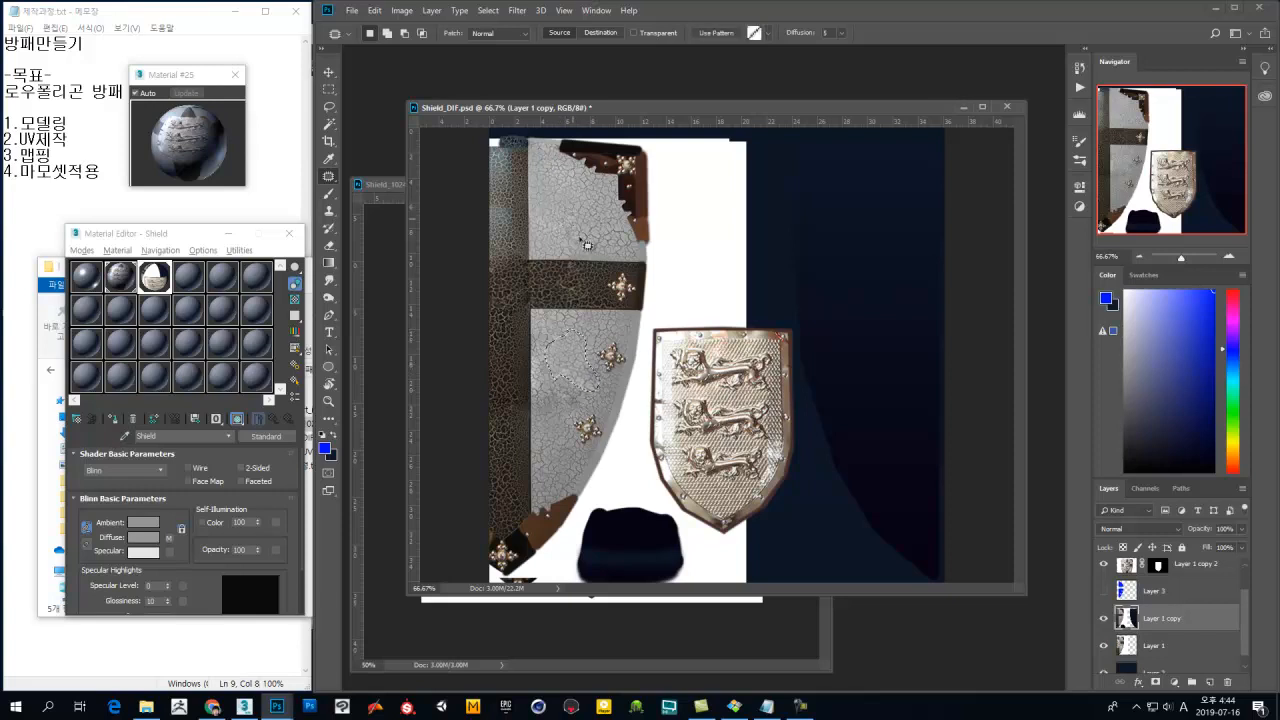
{"action": "key", "text": "ctrl+d"}
{"action": "mouse_move", "coordinate": [583, 385]}
{"action": "left_mouse_down"}
{"action": "mouse_move", "coordinate": [563, 365]}
{"action": "mouse_move", "coordinate": [578, 388]}
{"action": "mouse_move", "coordinate": [580, 192]}
{"action": "left_mouse_up"}
{"action": "key", "text": "ctrl+d"}
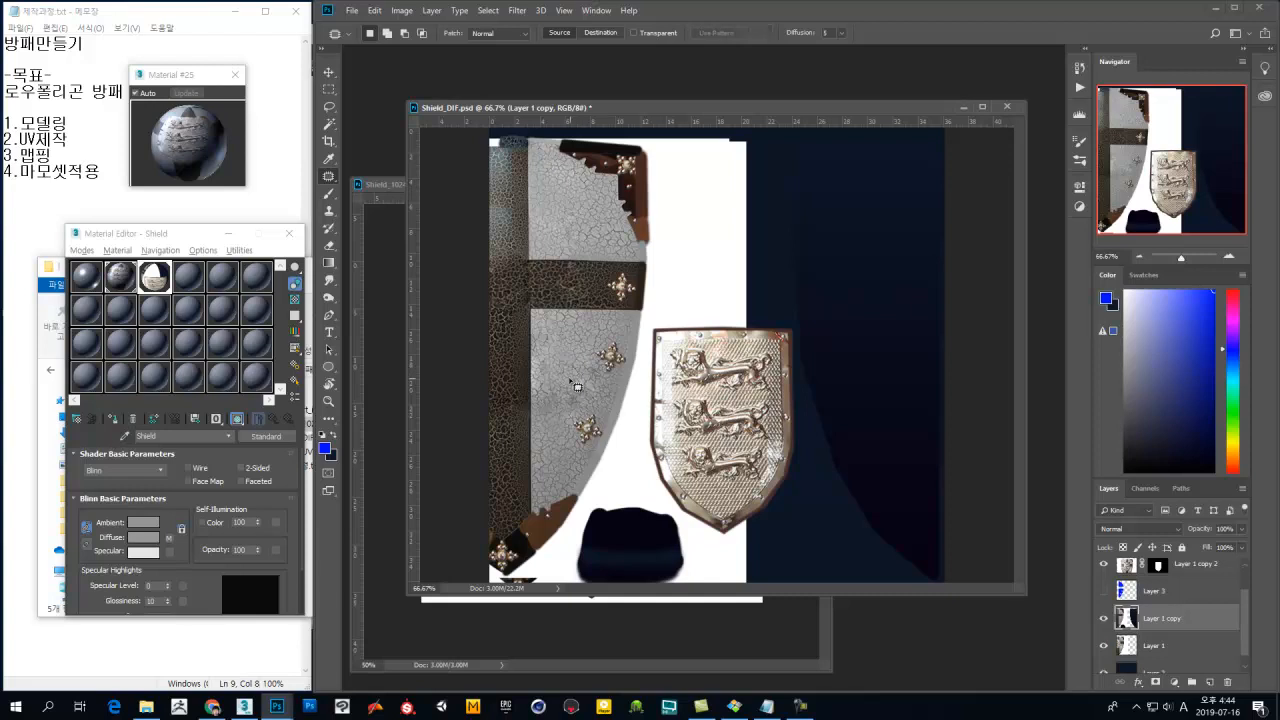
Step: Patch the remaining dark blotches near the vertical strip and between the two studs with leather from the upper panel
{"action": "left_click_drag", "start_coordinate": [555, 403], "coordinate": [580, 190]}
{"action": "key", "text": "ctrl+d"}
{"action": "left_click_drag", "start_coordinate": [588, 377], "coordinate": [587, 382]}
{"action": "mouse_move", "coordinate": [585, 383]}
{"action": "left_mouse_down"}
{"action": "mouse_move", "coordinate": [566, 186]}
{"action": "mouse_move", "coordinate": [574, 198]}
{"action": "mouse_move", "coordinate": [567, 188]}
{"action": "mouse_move", "coordinate": [573, 228]}
{"action": "mouse_move", "coordinate": [562, 188]}
{"action": "mouse_move", "coordinate": [593, 211]}
{"action": "left_mouse_up"}
{"action": "key", "text": "ctrl+d"}
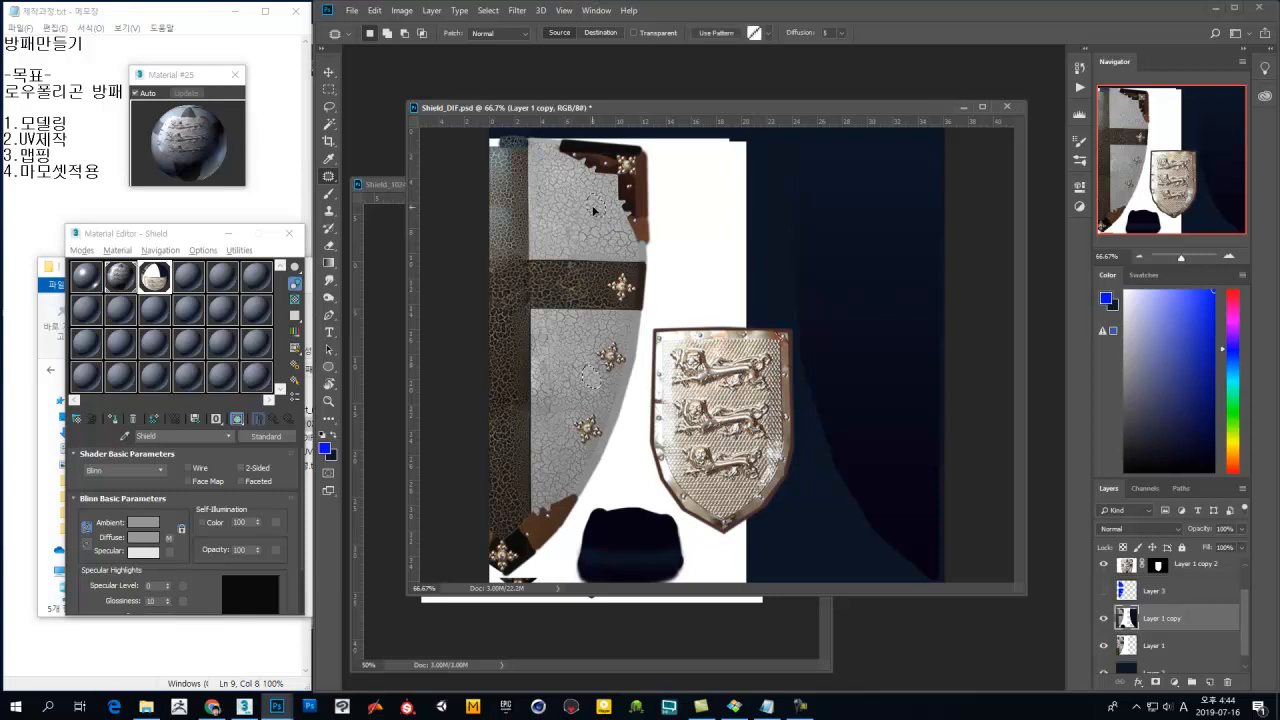
Step: Save the texture, switch to 3ds Max, and compare the shield from the front with the reference image
{"action": "key", "text": "ctrl+s"}
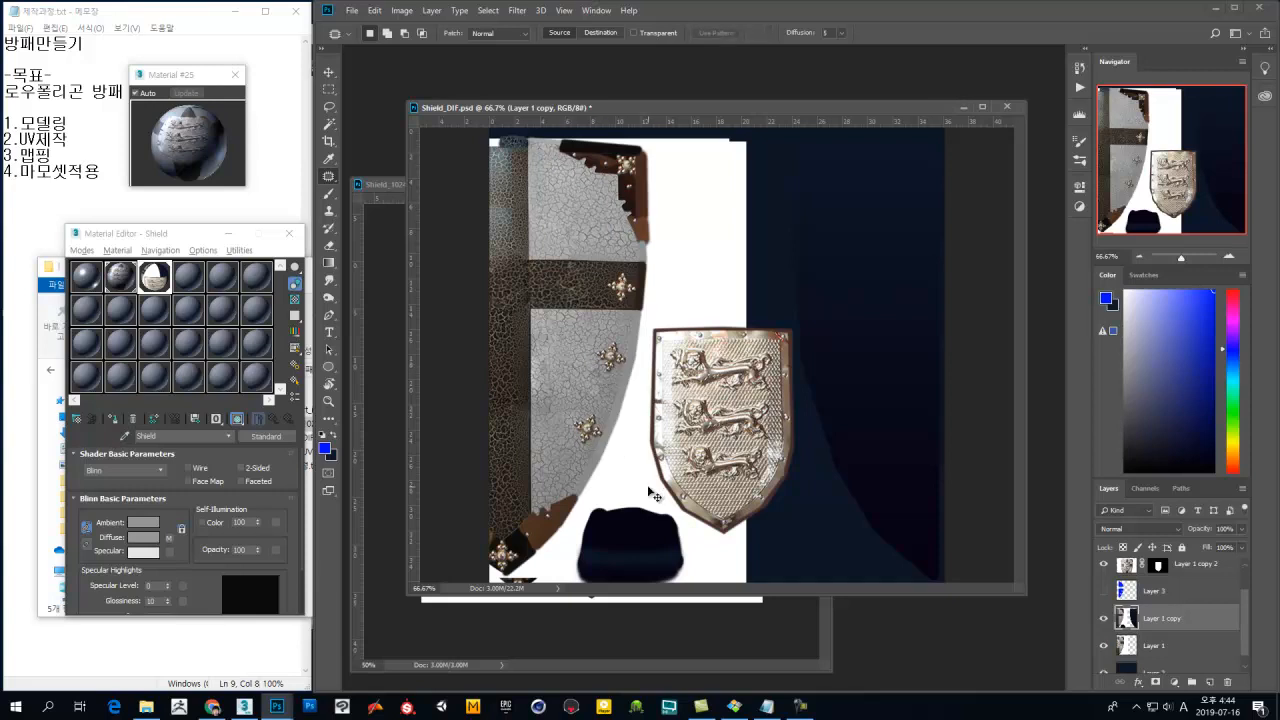
{"action": "key", "text": "v"}
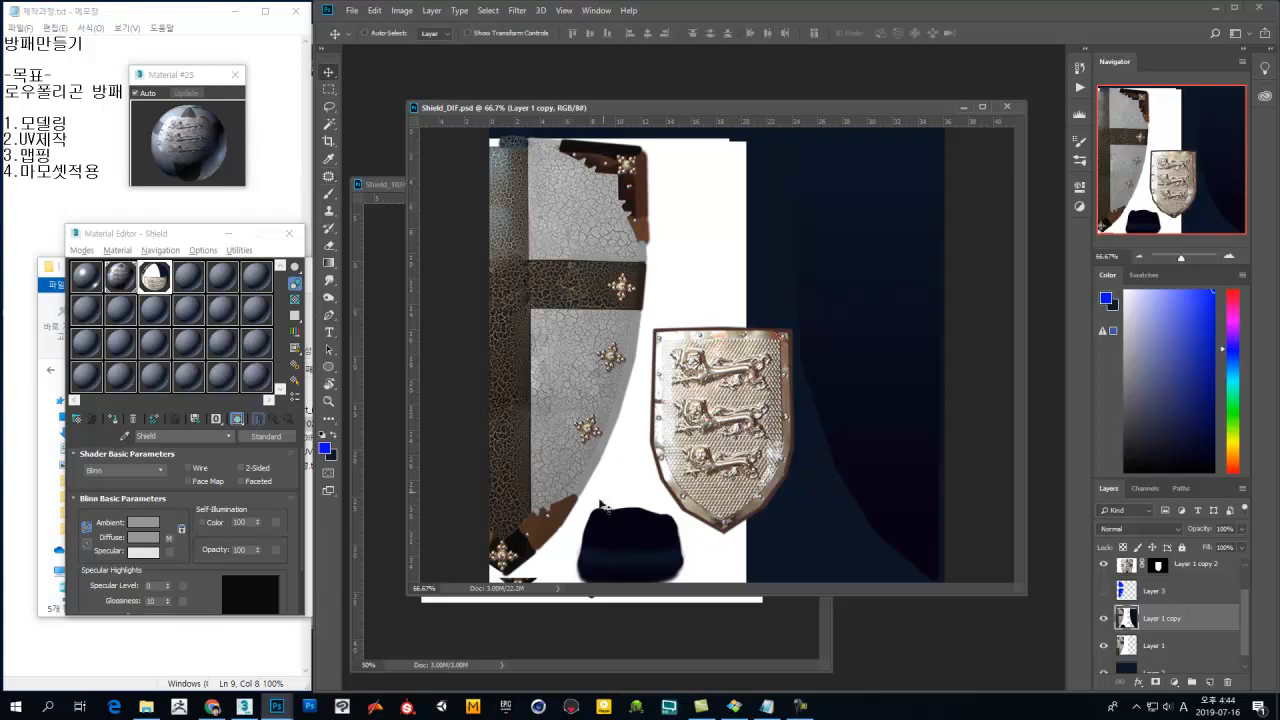
{"action": "left_click", "coordinate": [244, 706]}
{"action": "middle_click_drag", "start_coordinate": [724, 372], "coordinate": [860, 429], "text": "alt"}
{"action": "scroll", "coordinate": [766, 390], "scroll_direction": "down", "scroll_amount": 6}
{"action": "middle_click_drag", "start_coordinate": [748, 450], "coordinate": [778, 486], "text": "alt"}
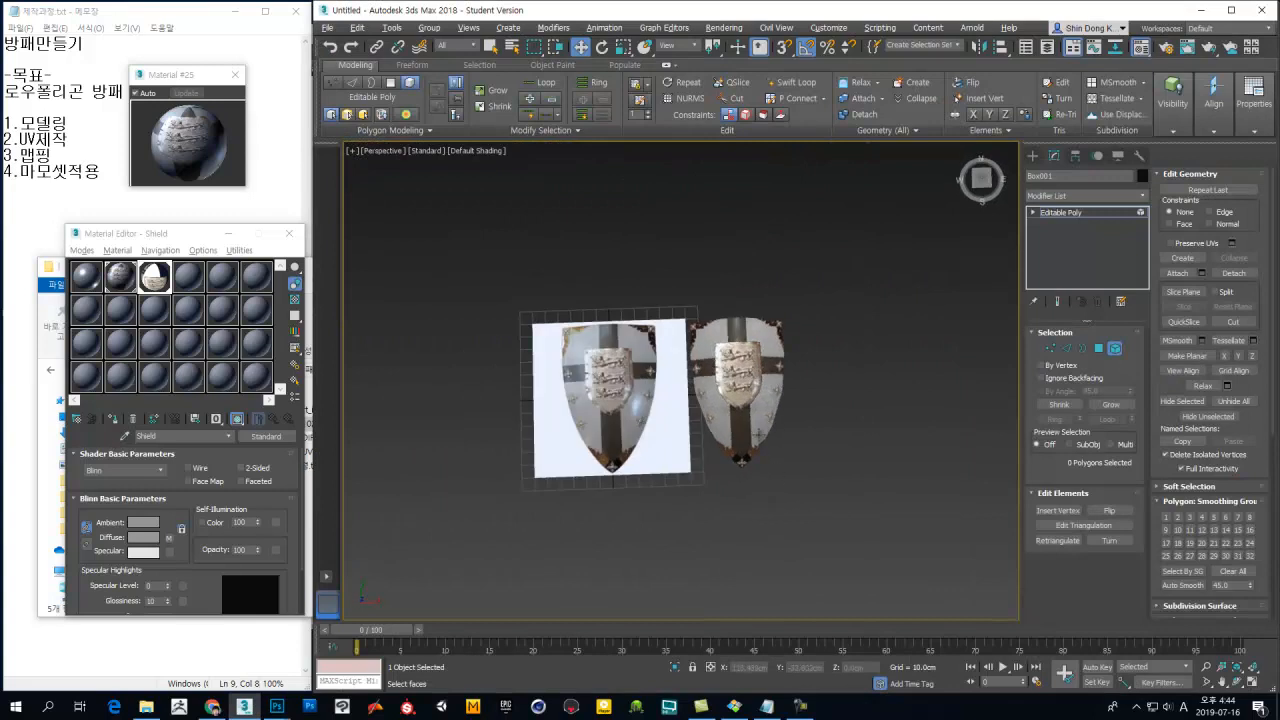
{"action": "scroll", "coordinate": [758, 430], "scroll_direction": "up", "scroll_amount": 4}
{"action": "mouse_move", "coordinate": [756, 408]}
{"action": "middle_mouse_down", "text": "alt"}
{"action": "mouse_move", "coordinate": [747, 287]}
{"action": "mouse_move", "coordinate": [755, 408]}
{"action": "middle_mouse_up", "text": "alt"}
{"action": "scroll", "coordinate": [760, 401], "scroll_direction": "up", "scroll_amount": 4}
Step: Clear the selection on the shield, turn on edged faces, and examine its mesh from an angle
{"action": "left_click", "coordinate": [751, 372]}
{"action": "left_click", "coordinate": [964, 453]}
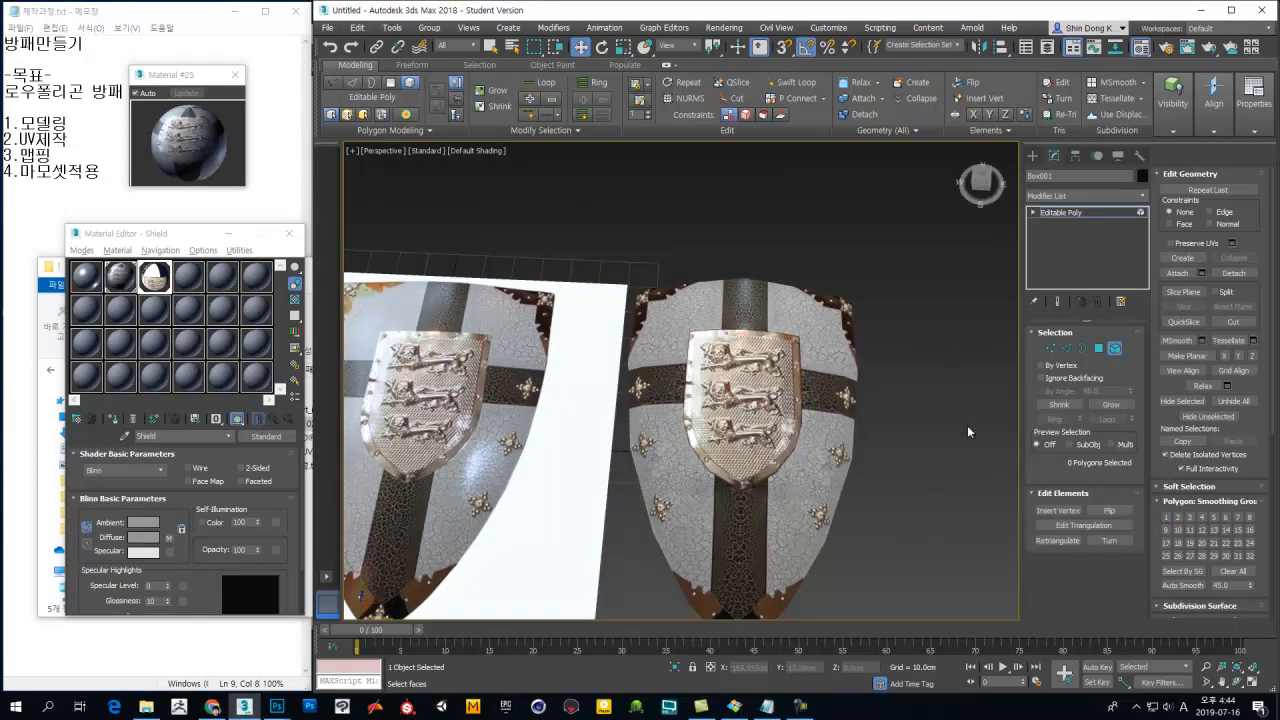
{"action": "key", "text": "F4"}
{"action": "left_click_drag", "start_coordinate": [898, 440], "coordinate": [836, 392], "text": "alt"}
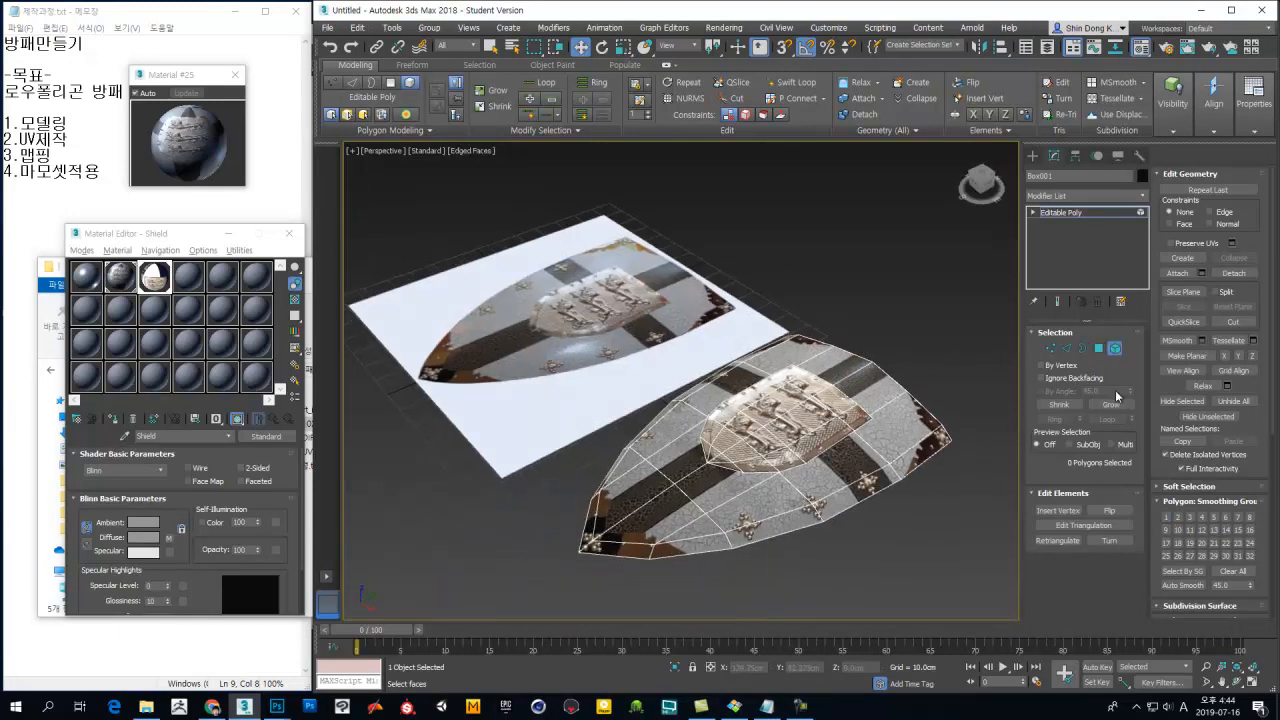
Step: Leave polygon editing, try centring the shield at X 0, and slide it back beside the reference image
{"action": "left_click", "coordinate": [1115, 350]}
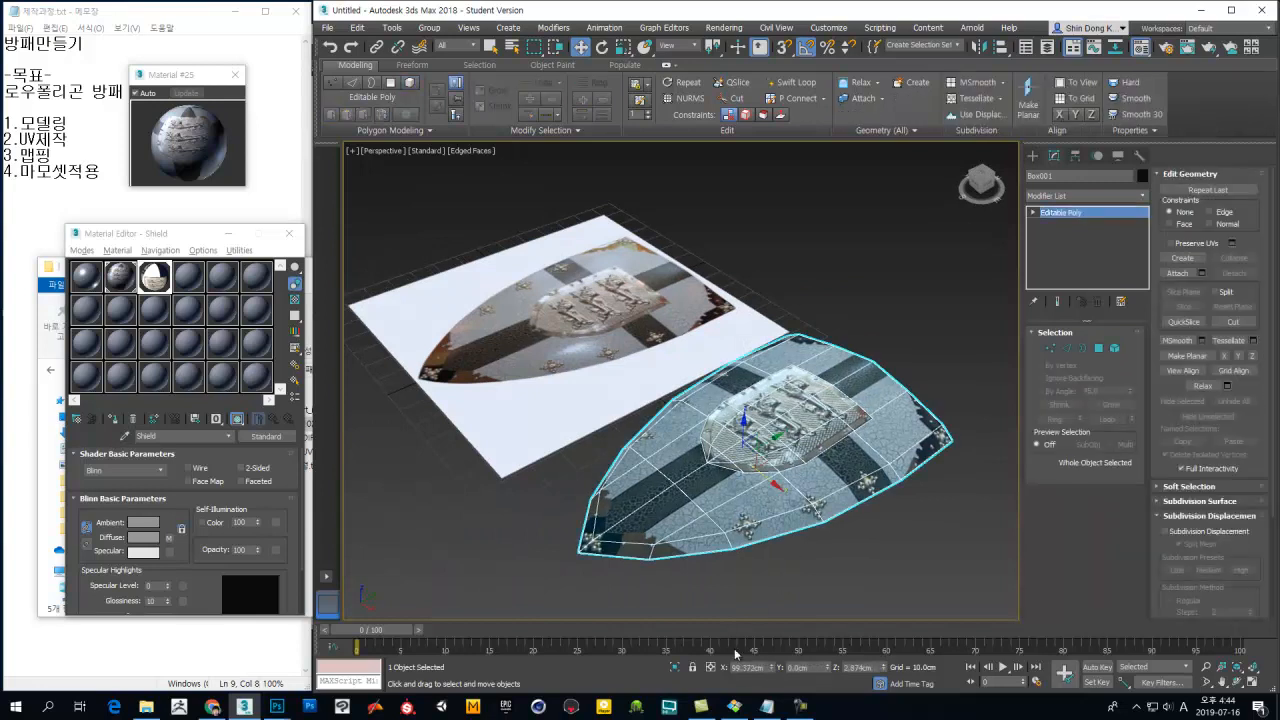
{"action": "right_click", "coordinate": [770, 668]}
{"action": "middle_click_drag", "start_coordinate": [748, 476], "coordinate": [736, 445], "text": "alt"}
{"action": "left_click_drag", "start_coordinate": [736, 445], "coordinate": [1003, 483]}
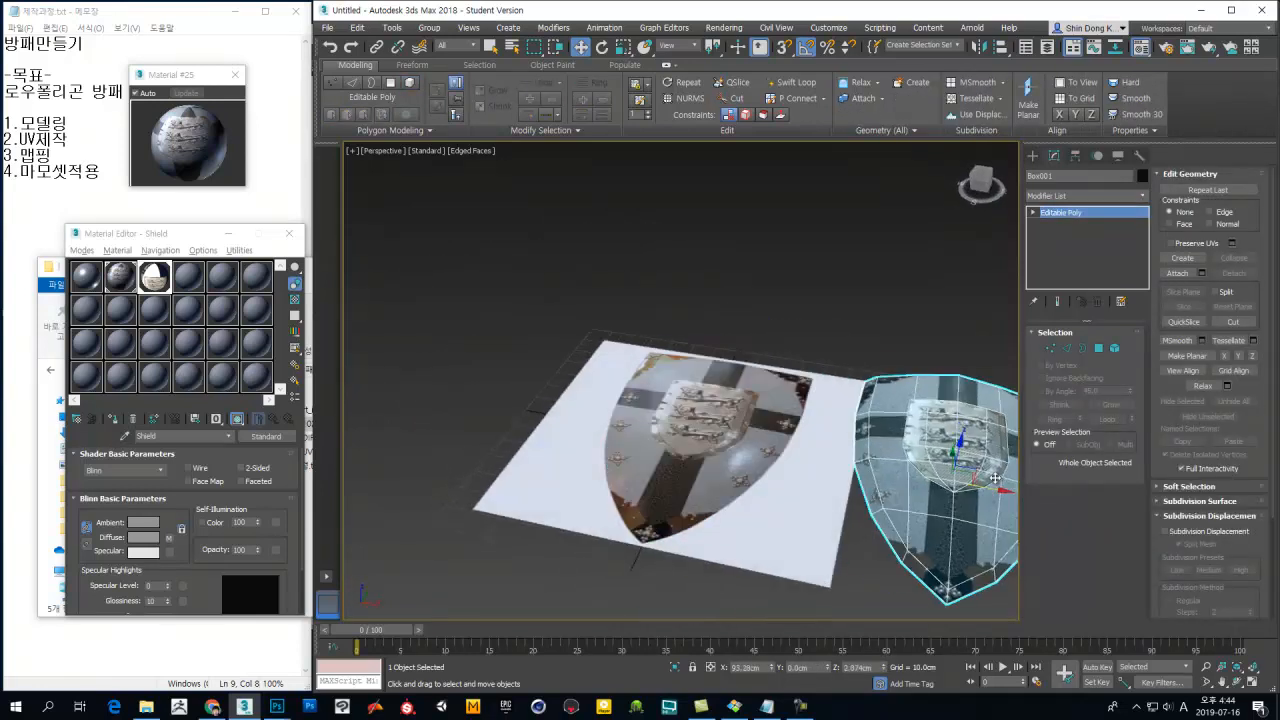
Step: Unfreeze all objects and delete the shield reference image plane
{"action": "left_click", "coordinate": [755, 484]}
{"action": "middle_click_drag", "start_coordinate": [753, 488], "coordinate": [711, 453]}
{"action": "right_click", "coordinate": [709, 452]}
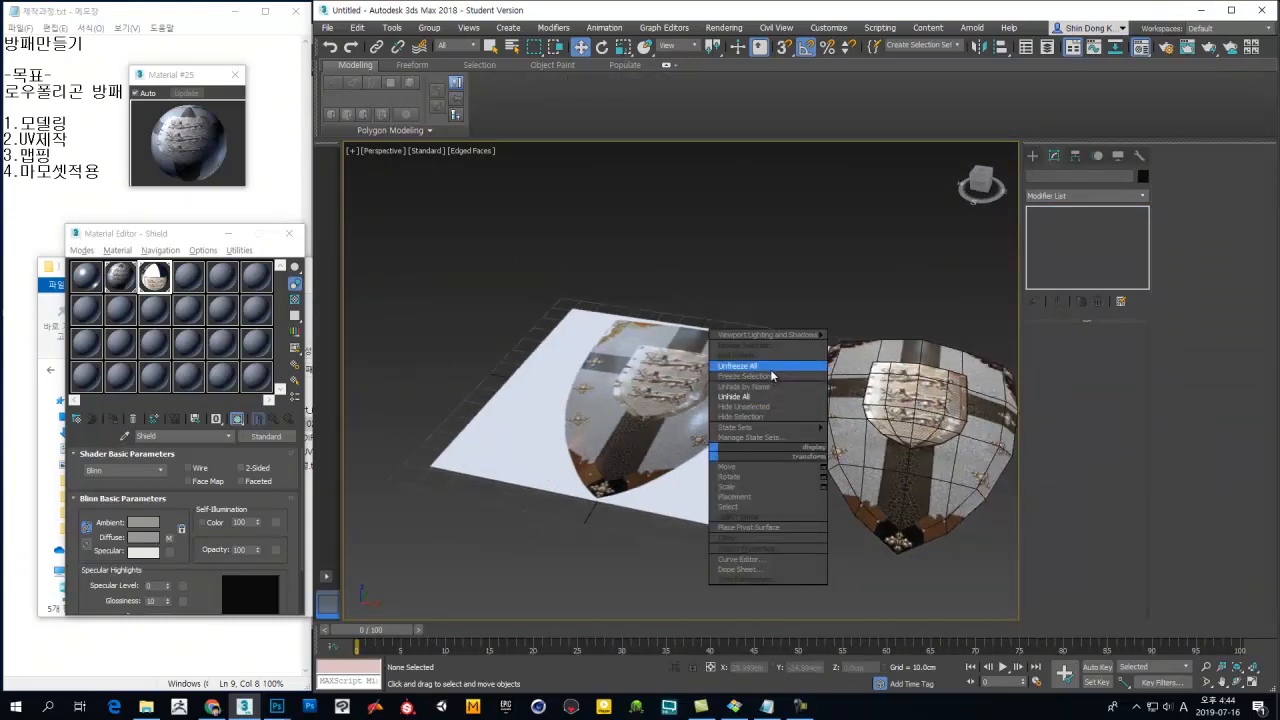
{"action": "left_click", "coordinate": [769, 367]}
{"action": "left_click", "coordinate": [706, 387]}
{"action": "key", "text": "Delete"}
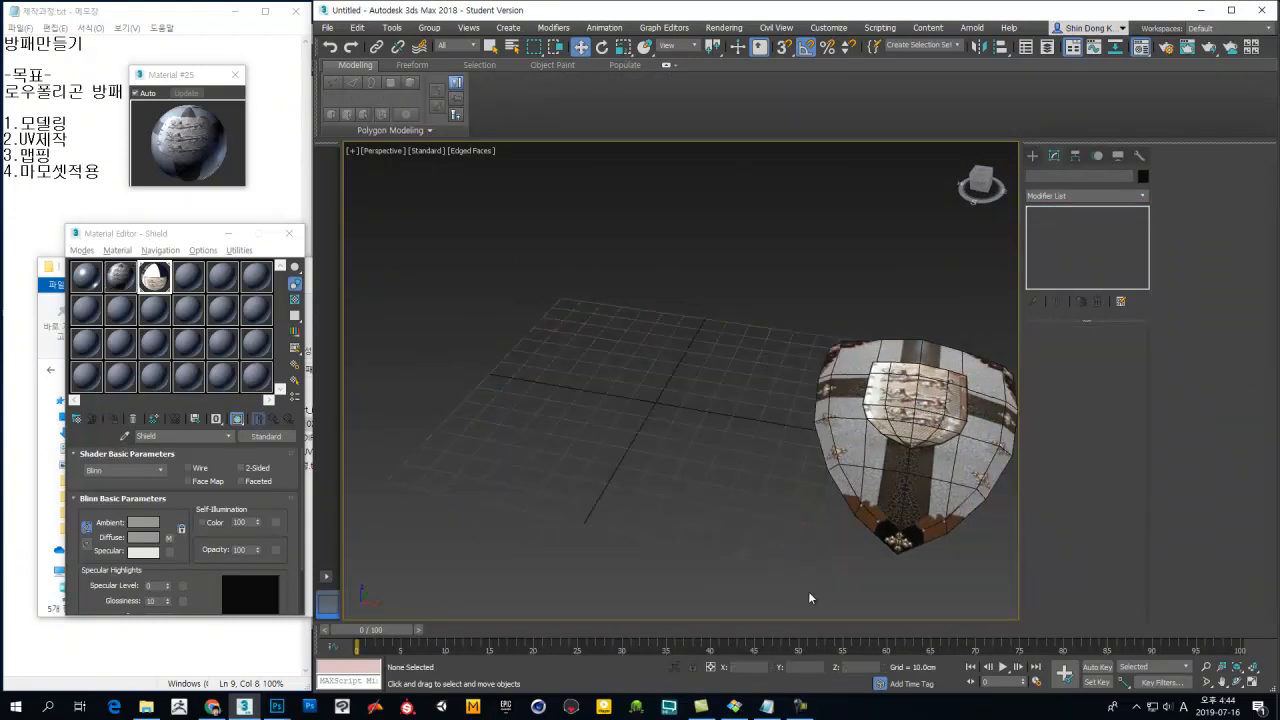
Step: Select the shield and set its X position to 0 cm so it sits at the grid's centre
{"action": "left_click", "coordinate": [998, 527]}
{"action": "right_click", "coordinate": [771, 669]}
{"action": "middle_click_drag", "start_coordinate": [771, 520], "coordinate": [783, 477]}
{"action": "left_click", "coordinate": [783, 477]}
{"action": "middle_click_drag", "start_coordinate": [717, 445], "coordinate": [758, 455]}
{"action": "left_click", "coordinate": [735, 449]}
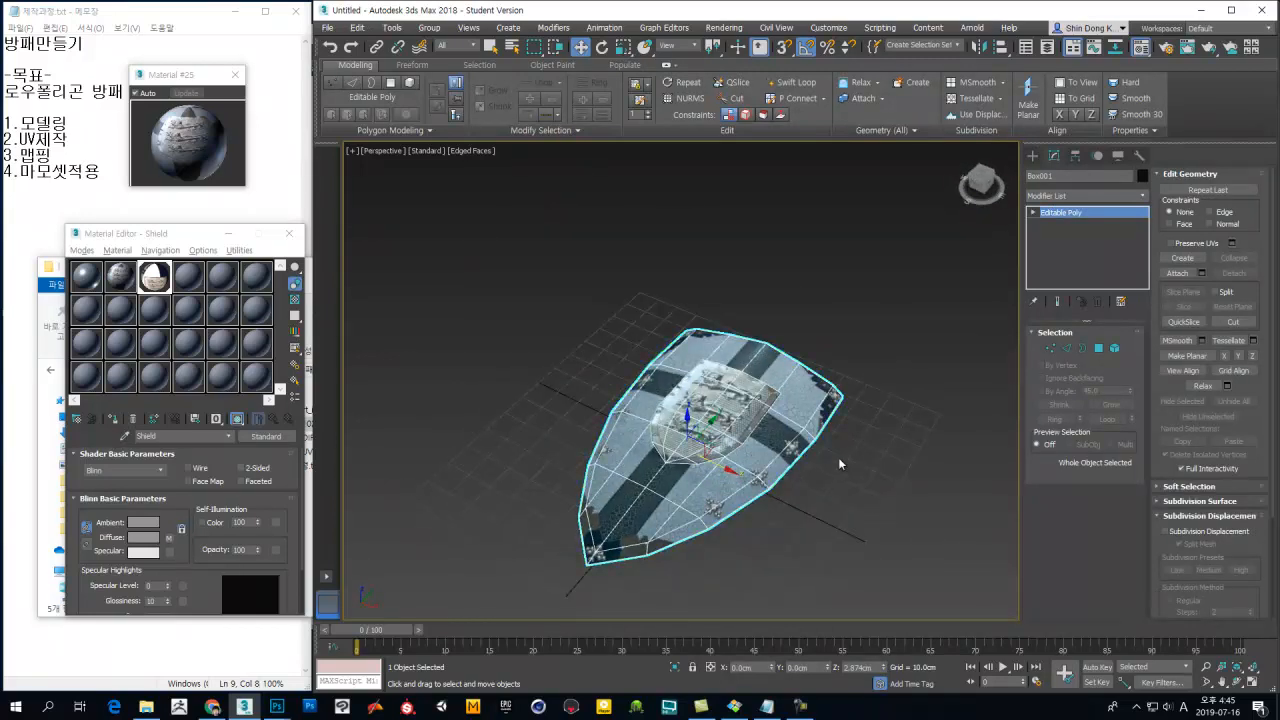
Step: Check the shield's scale, rotation and position values, ending with the Move tool active
{"action": "key", "text": "r"}
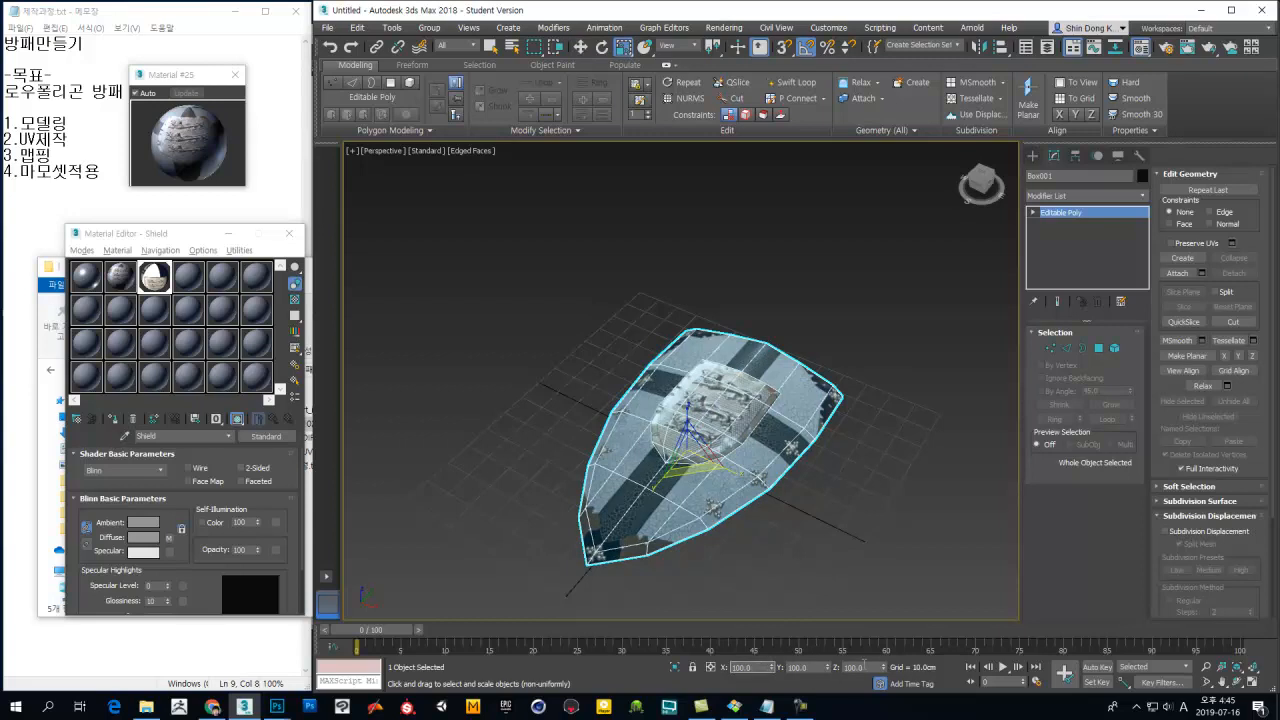
{"action": "key", "text": "e"}
{"action": "mouse_move", "coordinate": [789, 577]}
{"action": "middle_mouse_down"}
{"action": "mouse_move", "coordinate": [780, 553]}
{"action": "mouse_move", "coordinate": [798, 600]}
{"action": "middle_mouse_up"}
{"action": "left_click", "coordinate": [748, 667]}
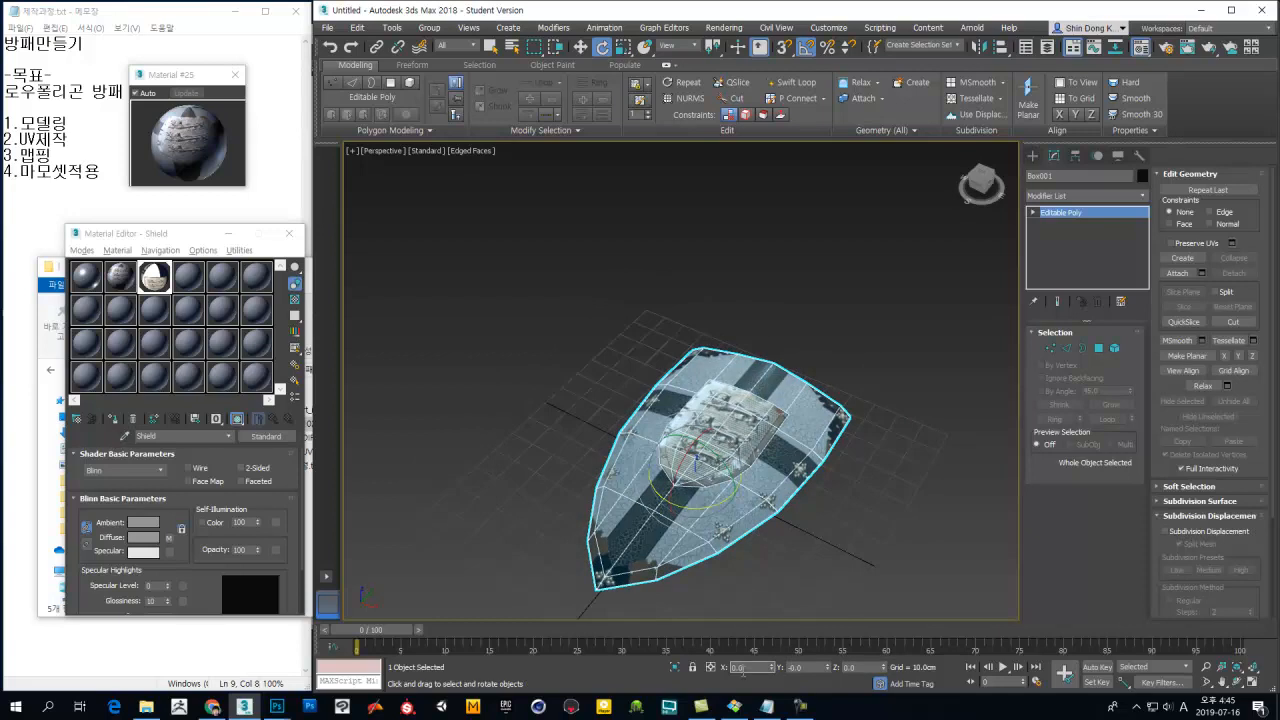
{"action": "middle_click_drag", "start_coordinate": [881, 508], "coordinate": [855, 573]}
{"action": "key", "text": "w"}
{"action": "middle_click_drag", "start_coordinate": [815, 617], "coordinate": [842, 535], "text": "alt"}
Step: Apply Reset XForm to the shield and collapse the resulting modifier into an Editable Poly
{"action": "left_click", "coordinate": [1135, 155]}
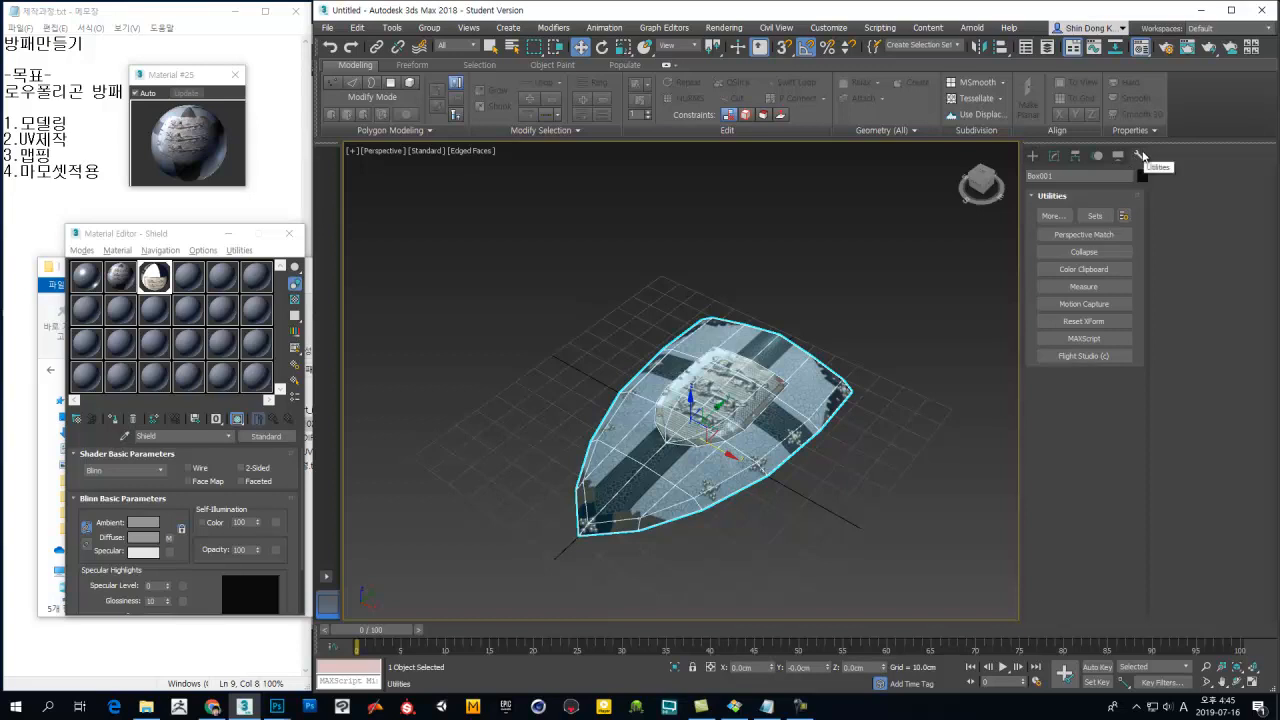
{"action": "left_click", "coordinate": [1083, 321]}
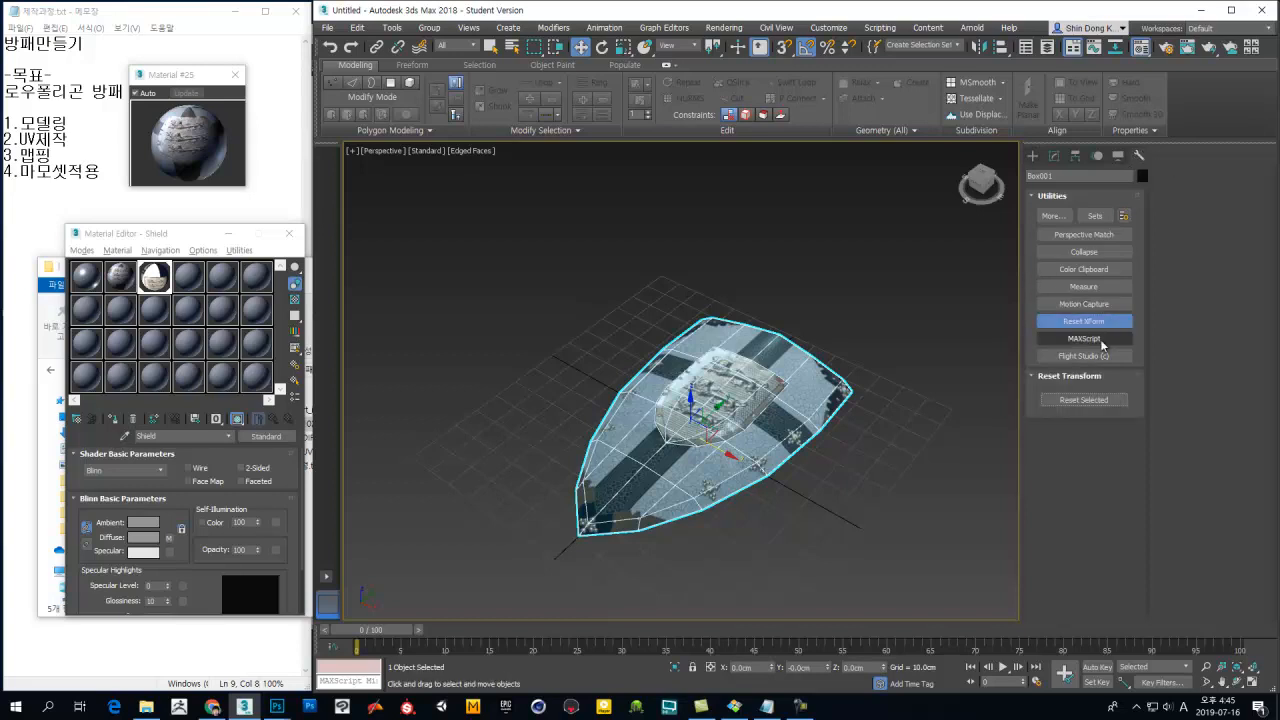
{"action": "left_click", "coordinate": [1084, 400]}
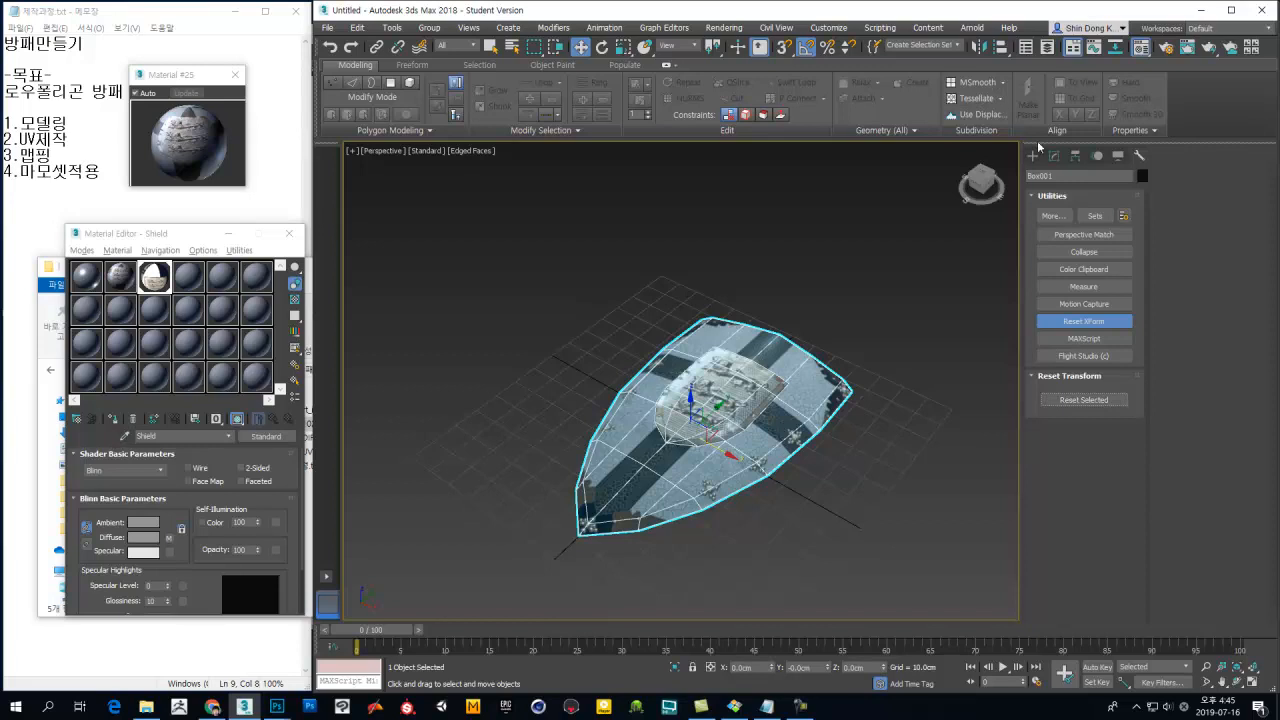
{"action": "left_click", "coordinate": [1053, 156]}
{"action": "left_click", "coordinate": [1138, 155]}
{"action": "left_click", "coordinate": [1084, 400]}
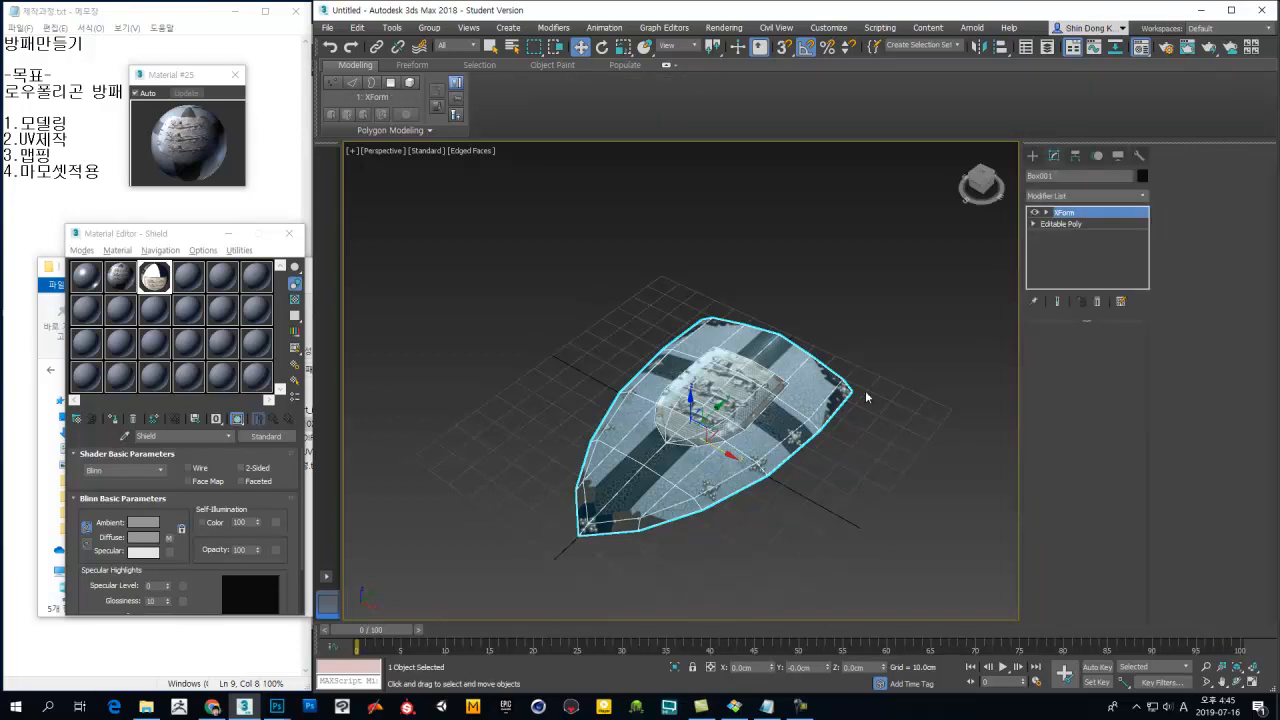
{"action": "right_click", "coordinate": [748, 382]}
{"action": "mouse_move", "coordinate": [785, 527]}
{"action": "left_click", "coordinate": [894, 530]}
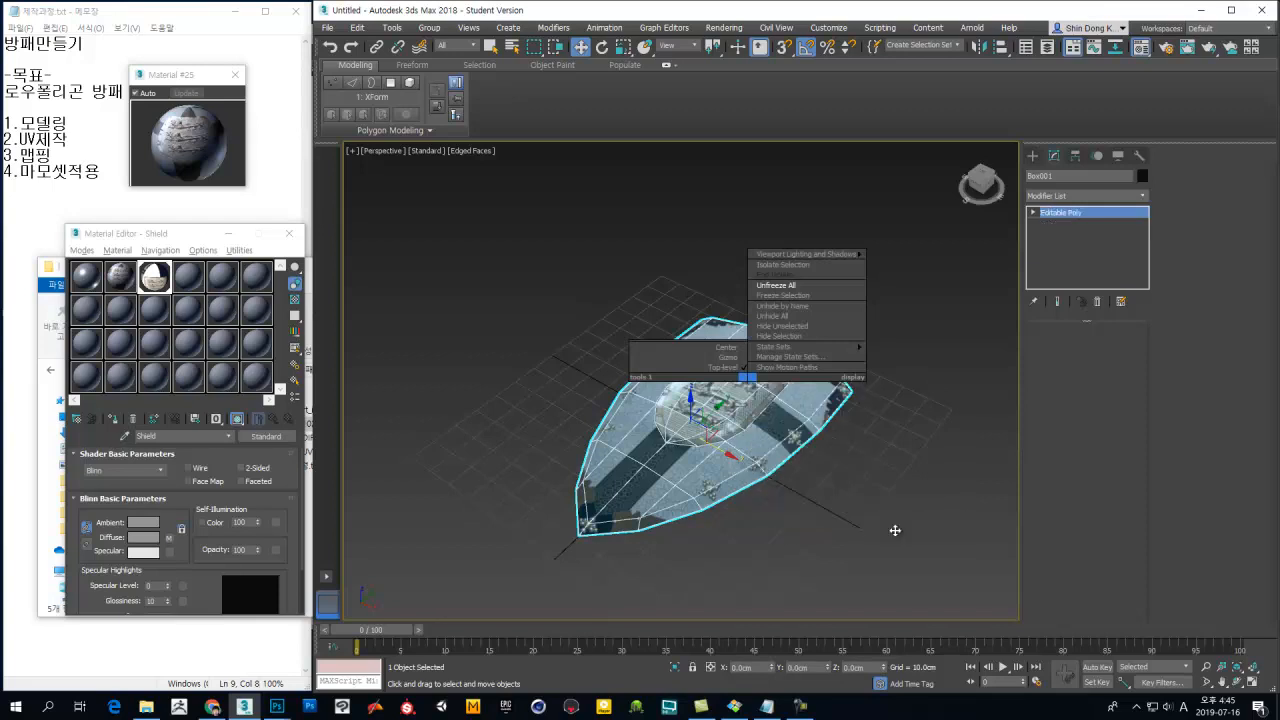
Step: Draw a test box about 114 cm long beside the shield, and delete it
{"action": "middle_click_drag", "start_coordinate": [730, 441], "coordinate": [701, 409]}
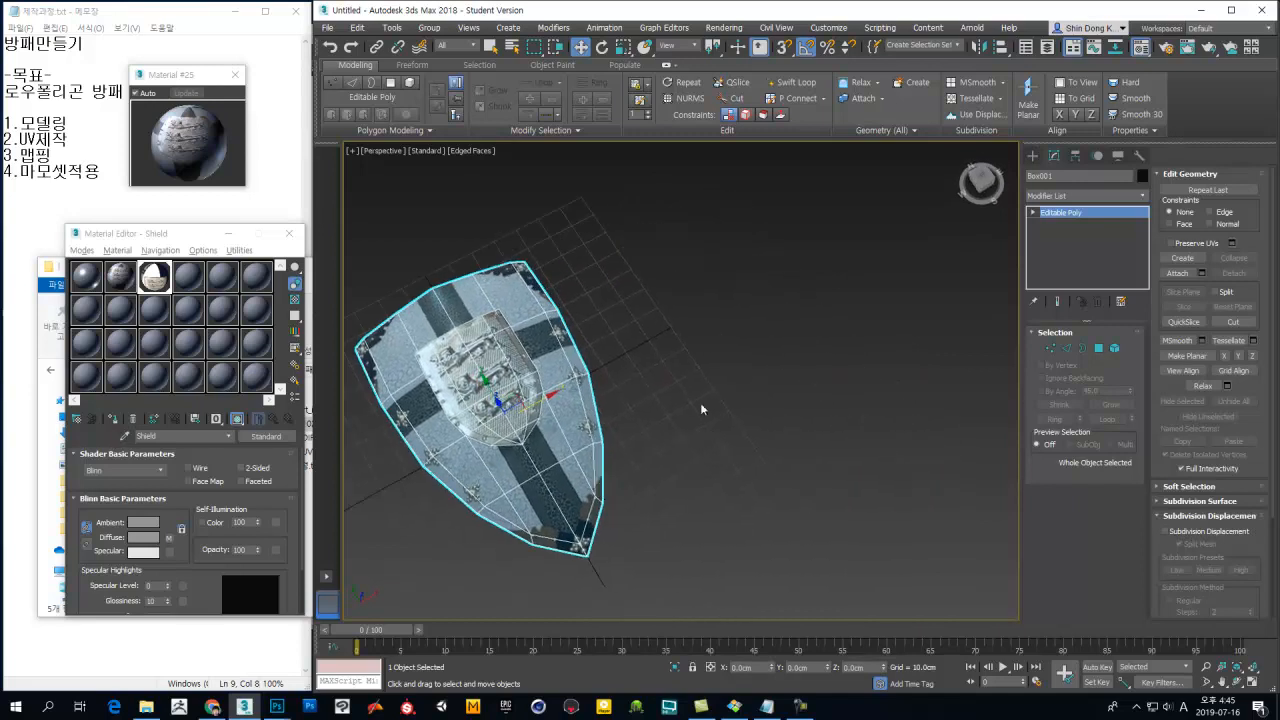
{"action": "left_click", "coordinate": [1033, 155]}
{"action": "left_click", "coordinate": [1058, 237]}
{"action": "middle_click_drag", "start_coordinate": [636, 276], "coordinate": [731, 266]}
{"action": "left_click_drag", "start_coordinate": [711, 209], "coordinate": [803, 486]}
{"action": "left_click", "coordinate": [787, 453]}
{"action": "mouse_move", "coordinate": [733, 489]}
{"action": "middle_mouse_down", "text": "alt"}
{"action": "mouse_move", "coordinate": [729, 466]}
{"action": "mouse_move", "coordinate": [740, 468]}
{"action": "middle_mouse_up", "text": "alt"}
{"action": "middle_click_drag", "start_coordinate": [866, 432], "coordinate": [834, 503], "text": "alt"}
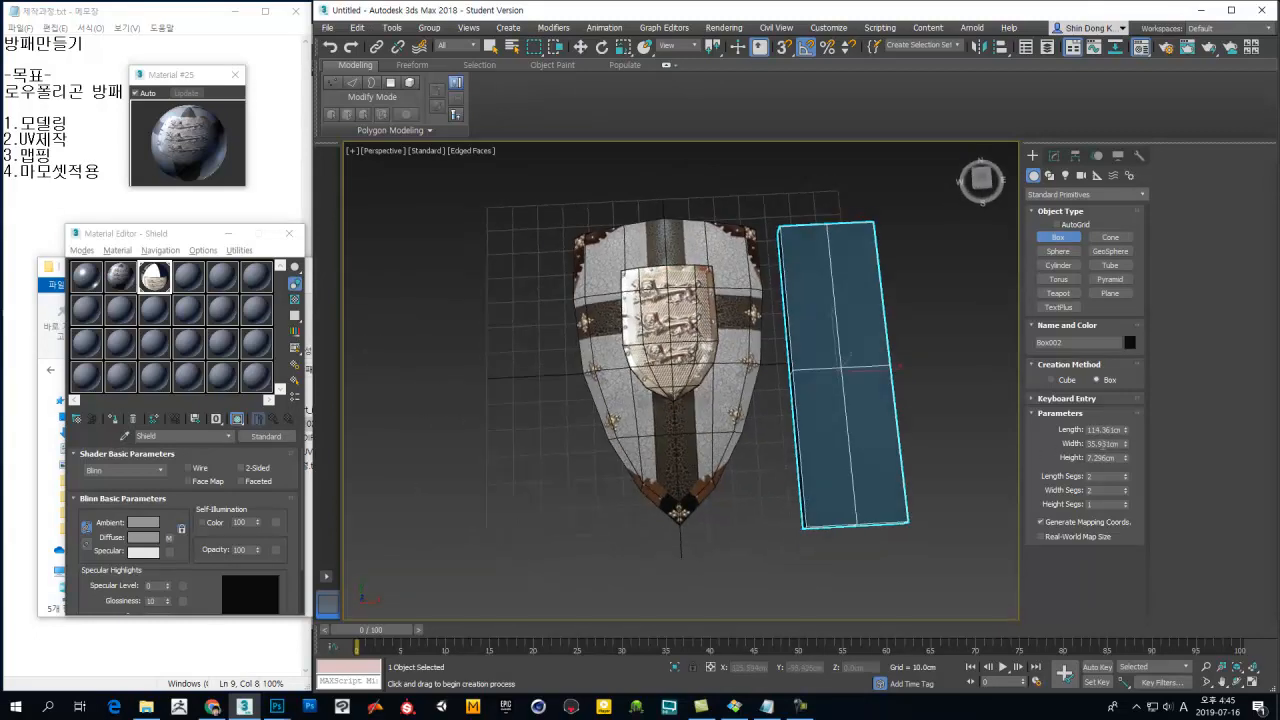
{"action": "key", "text": "Delete"}
Step: Reselect the shield and set up an export of only the selection in the gw::OBJ-Exporter (*.OBJ) format
{"action": "right_click", "coordinate": [882, 484]}
{"action": "left_click", "coordinate": [738, 440]}
{"action": "key", "text": "q"}
{"action": "middle_click_drag", "start_coordinate": [738, 440], "coordinate": [667, 371]}
{"action": "key", "text": "w"}
{"action": "left_click", "coordinate": [327, 28]}
{"action": "mouse_move", "coordinate": [404, 225]}
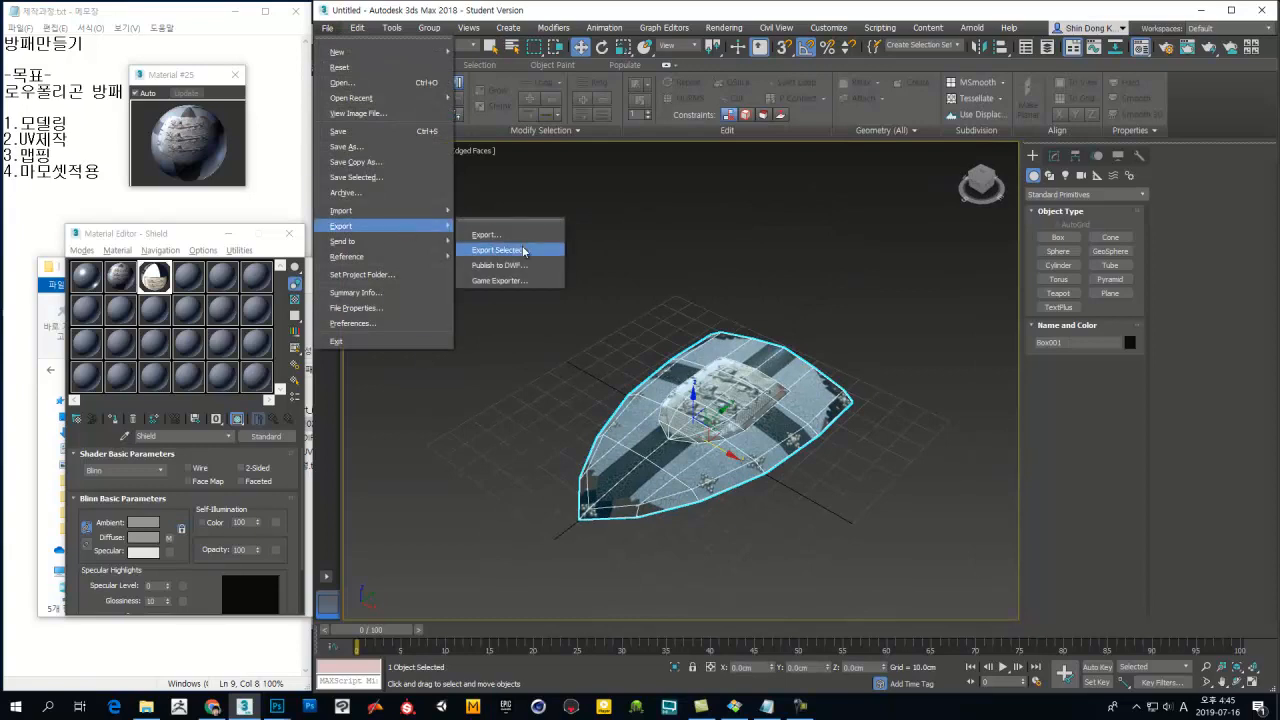
{"action": "left_click", "coordinate": [522, 250]}
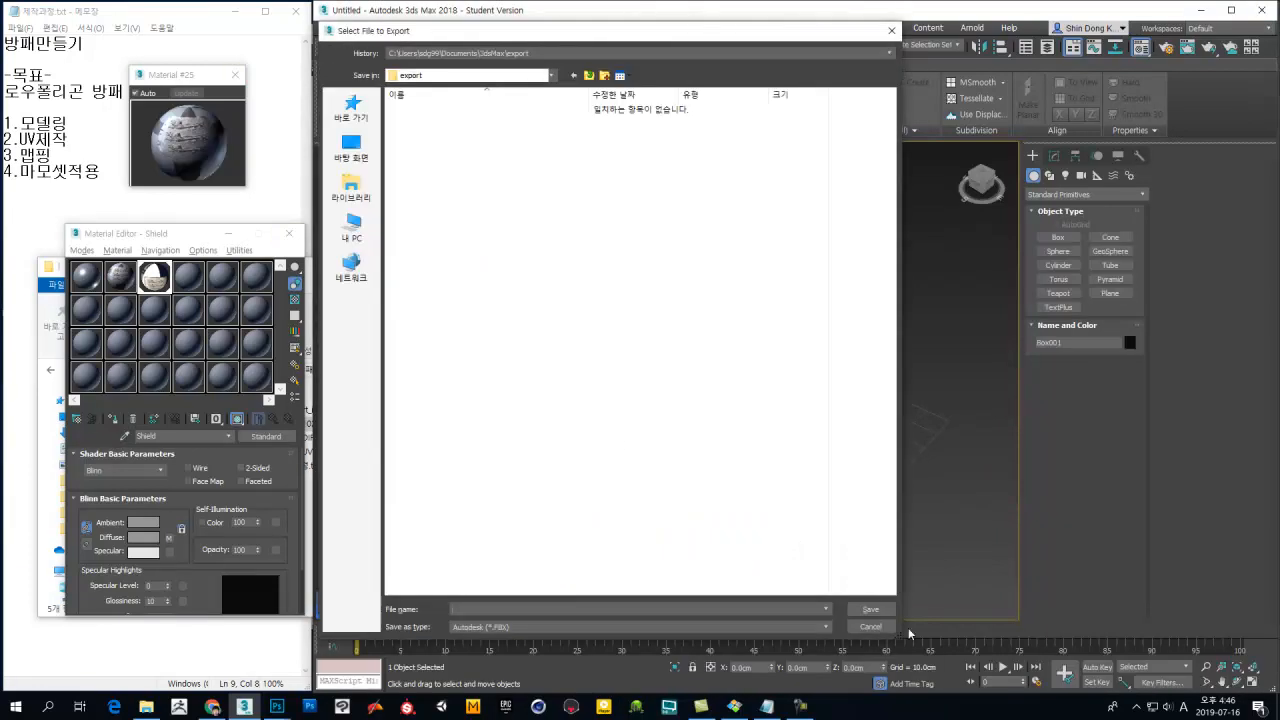
{"action": "left_click", "coordinate": [825, 627]}
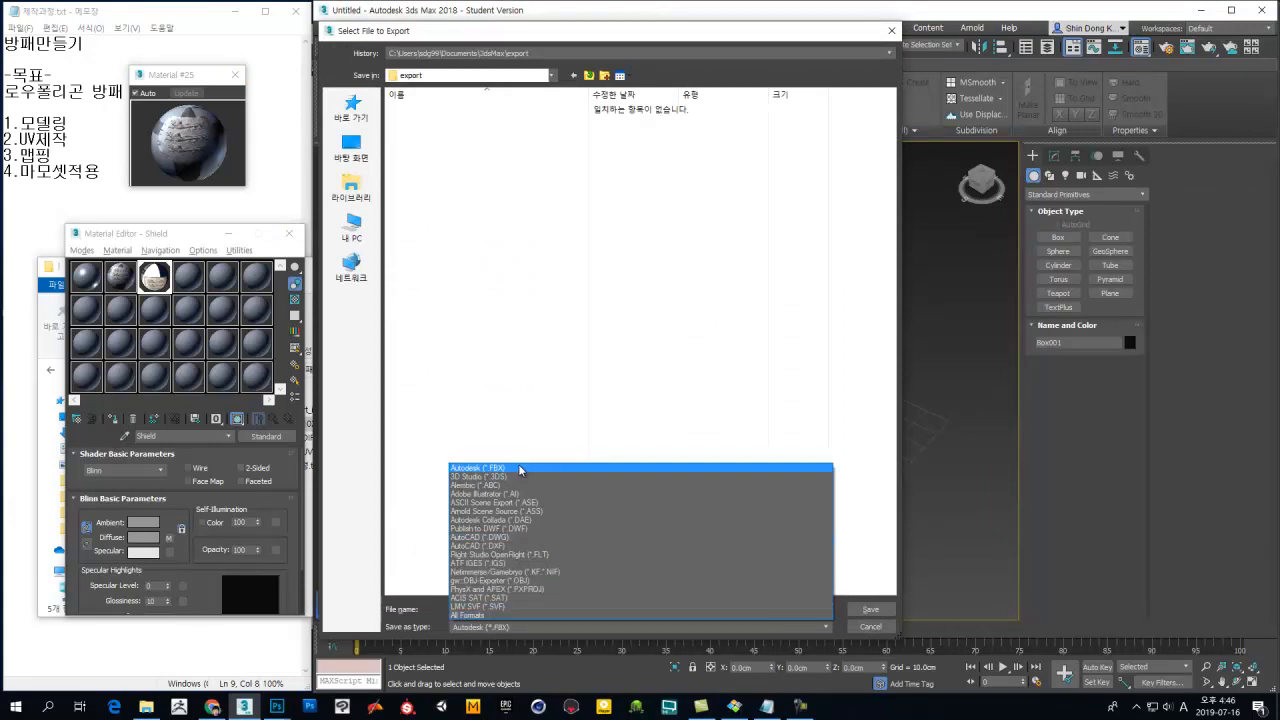
{"action": "left_click", "coordinate": [538, 581]}
Step: Save the export under the name Shield in the desktop folder MaxTutorial > 맥스 방패만들기
{"action": "left_click", "coordinate": [351, 148]}
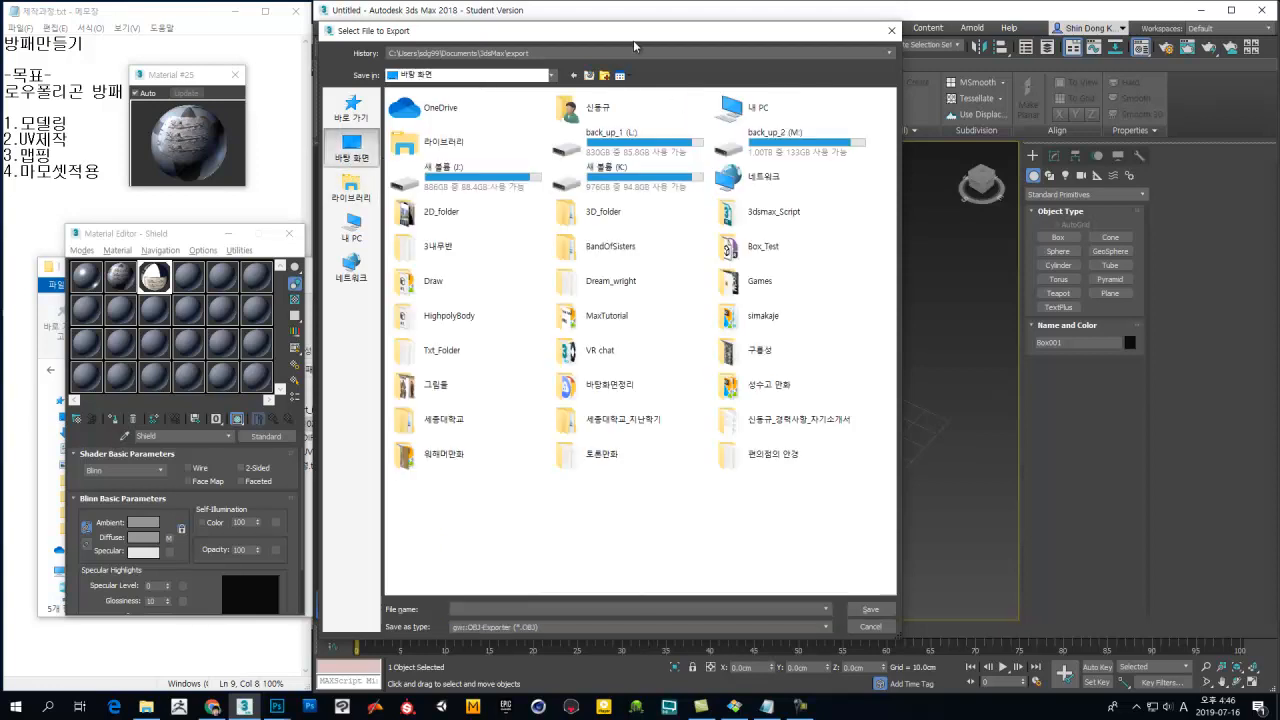
{"action": "left_click_drag", "start_coordinate": [636, 26], "coordinate": [967, 113]}
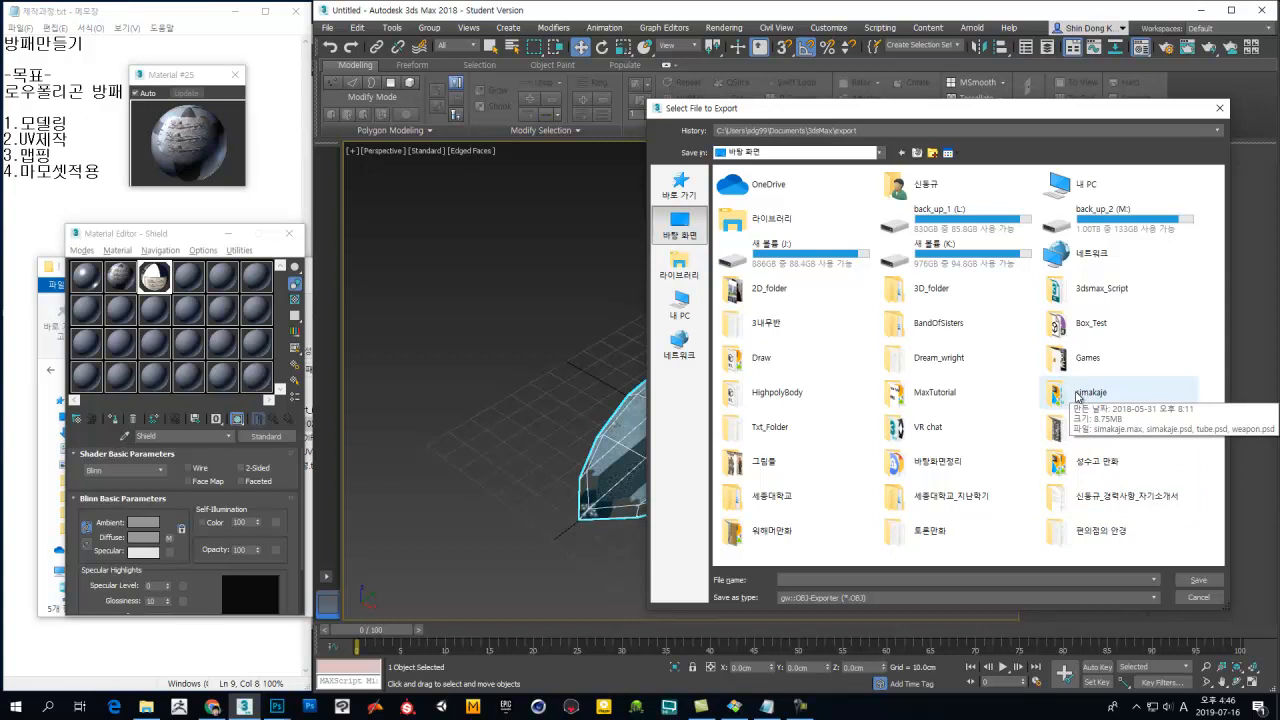
{"action": "double_click", "coordinate": [925, 393]}
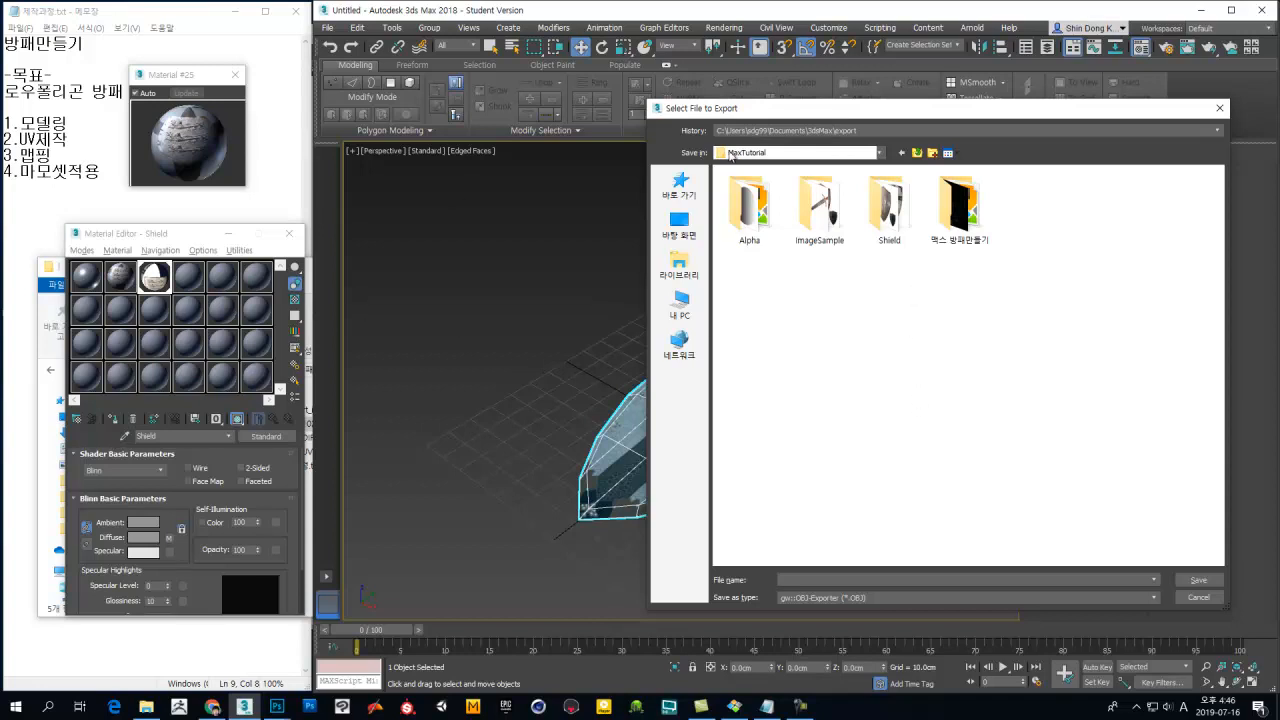
{"action": "left_click_drag", "start_coordinate": [907, 117], "coordinate": [901, 120]}
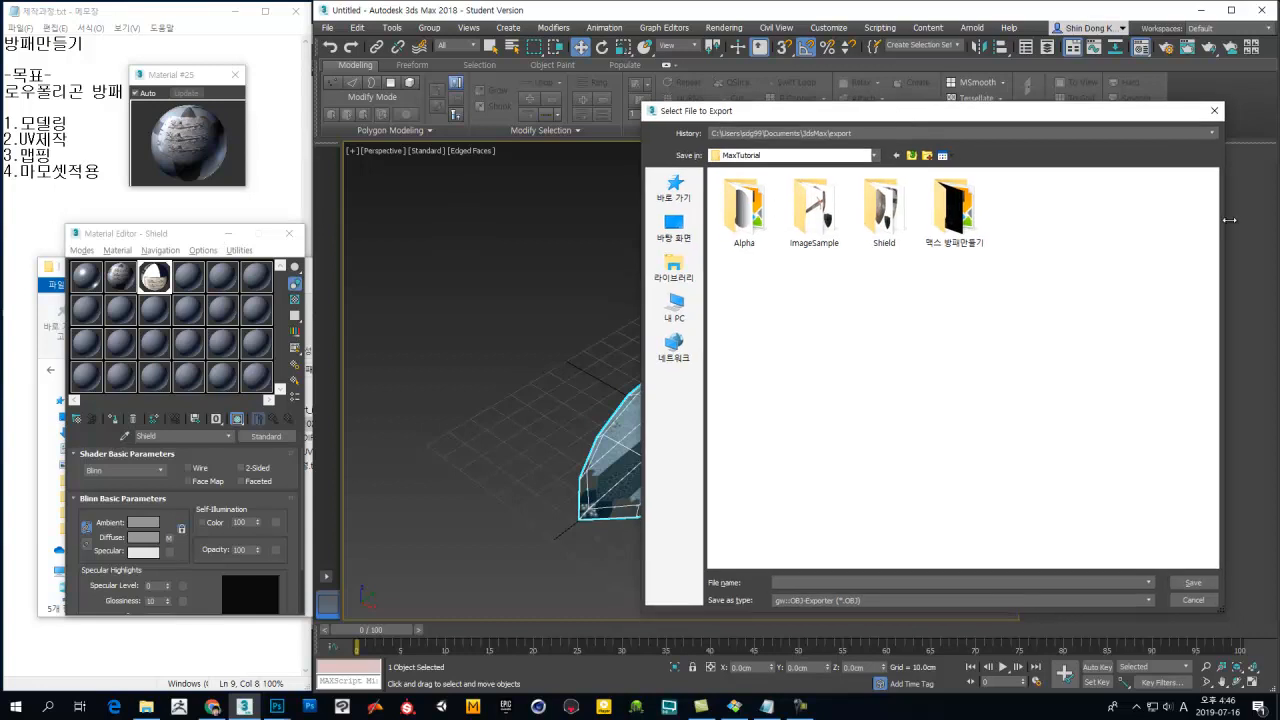
{"action": "left_click_drag", "start_coordinate": [1230, 219], "coordinate": [1107, 236]}
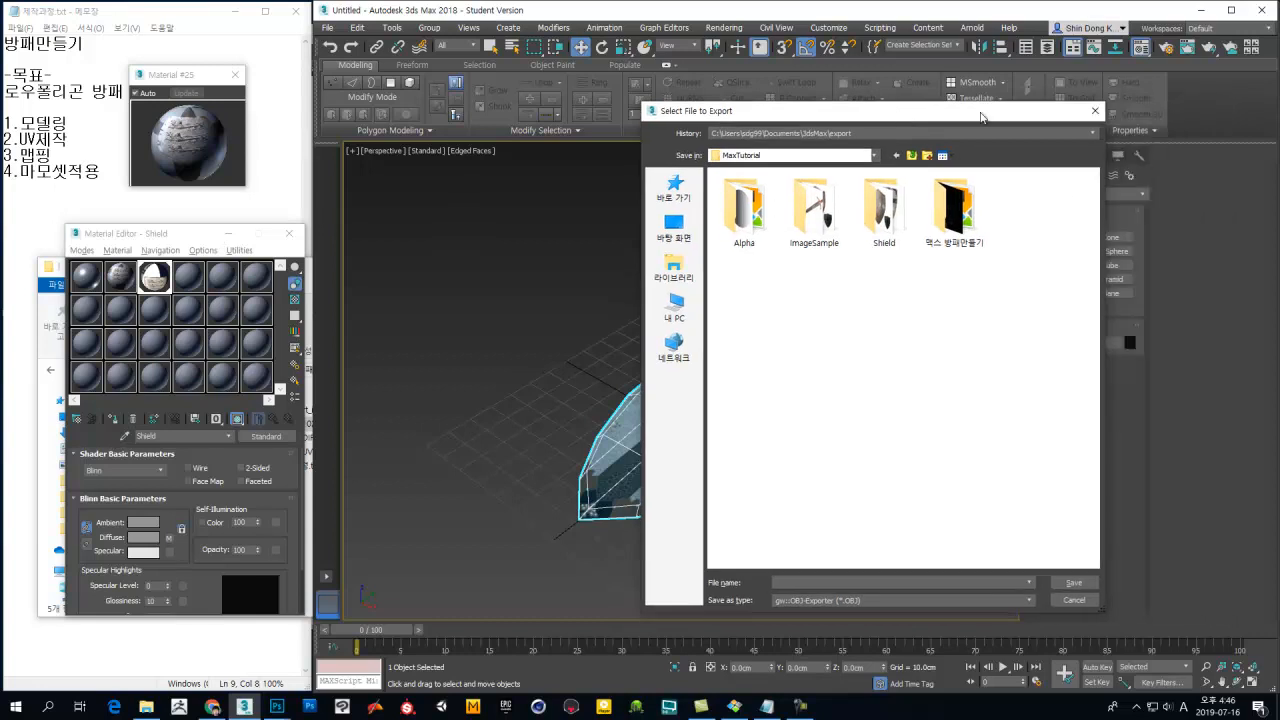
{"action": "left_click_drag", "start_coordinate": [980, 117], "coordinate": [1113, 235]}
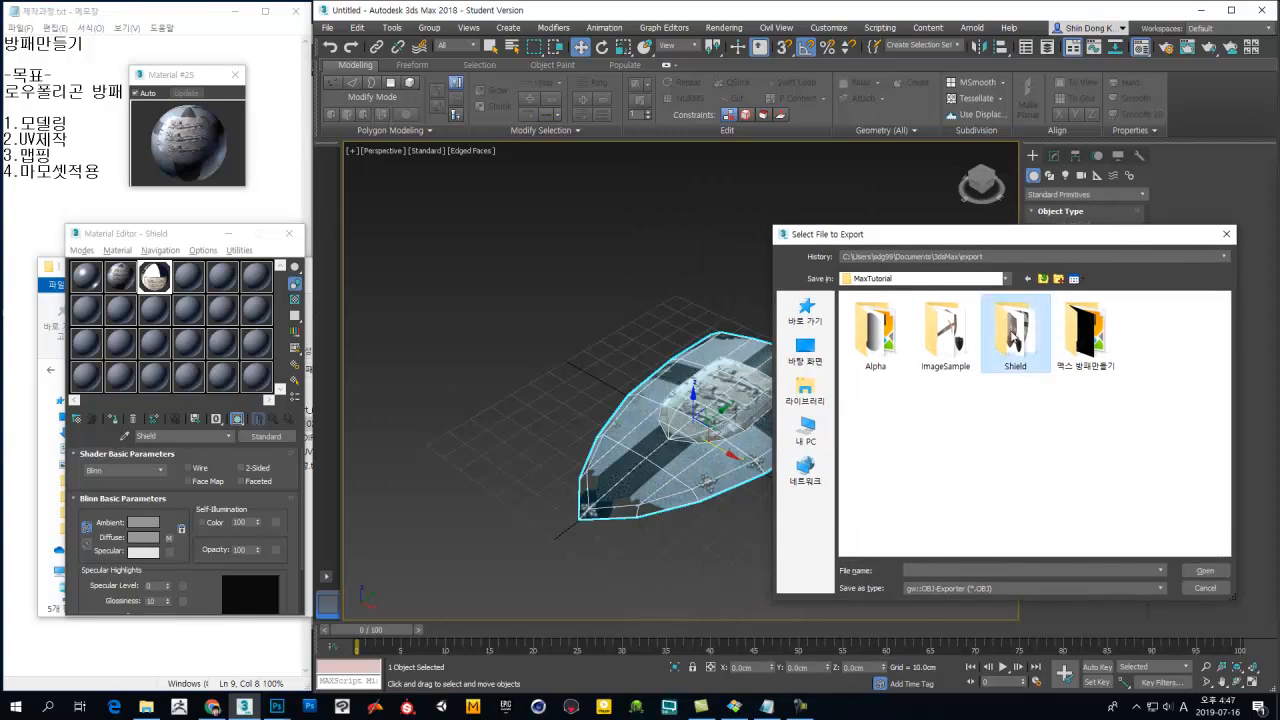
{"action": "double_click", "coordinate": [1013, 338]}
{"action": "left_click", "coordinate": [1043, 279]}
{"action": "double_click", "coordinate": [1088, 340]}
{"action": "left_click", "coordinate": [976, 570]}
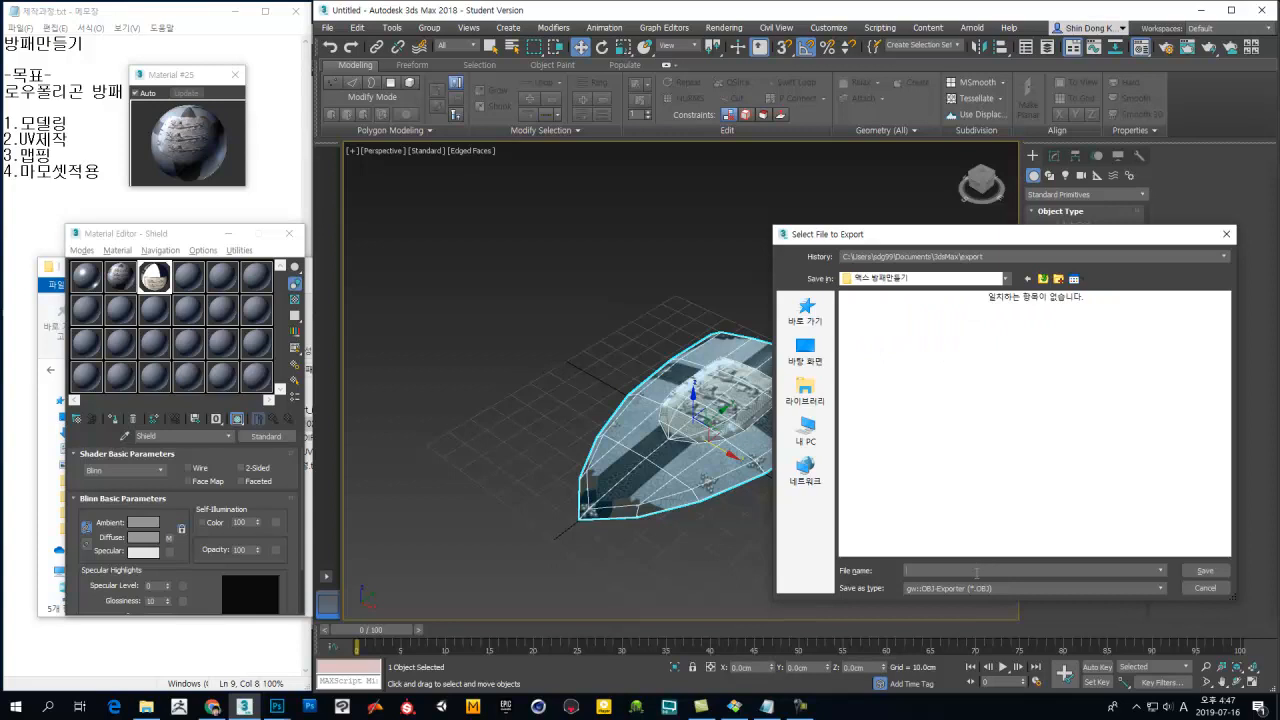
{"action": "type", "text": "Shield"}
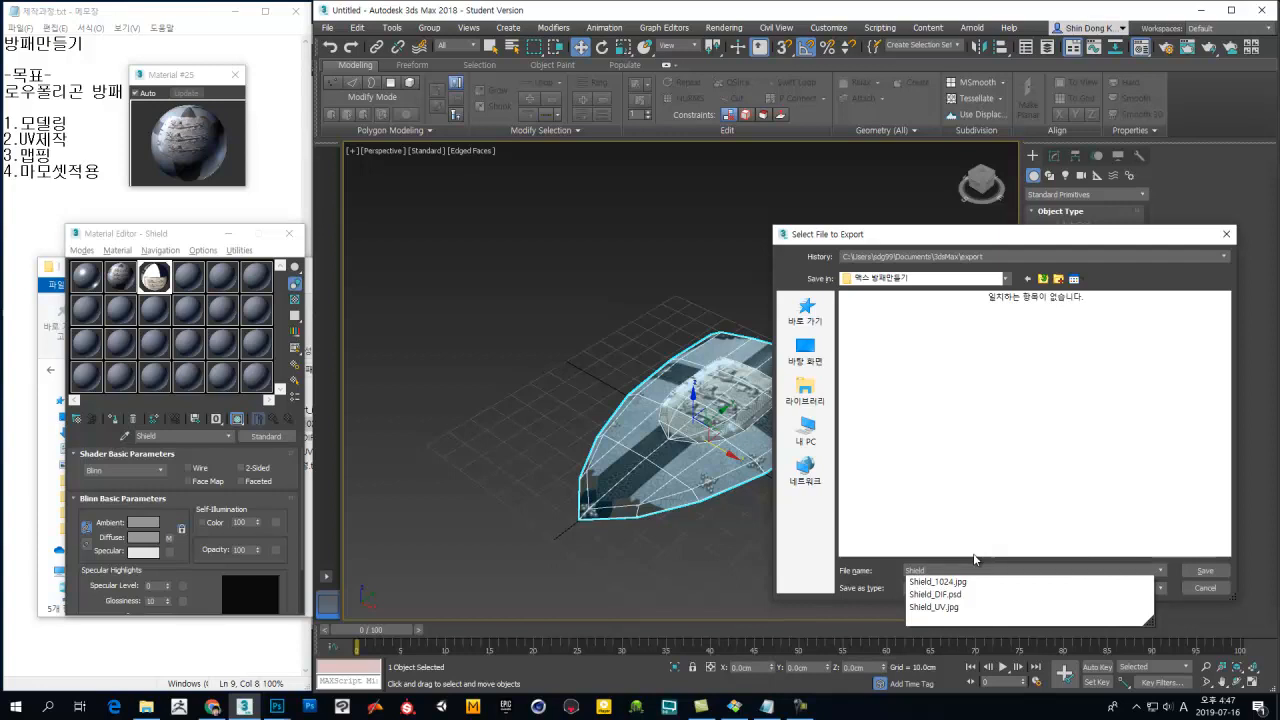
{"action": "key", "text": "Return"}
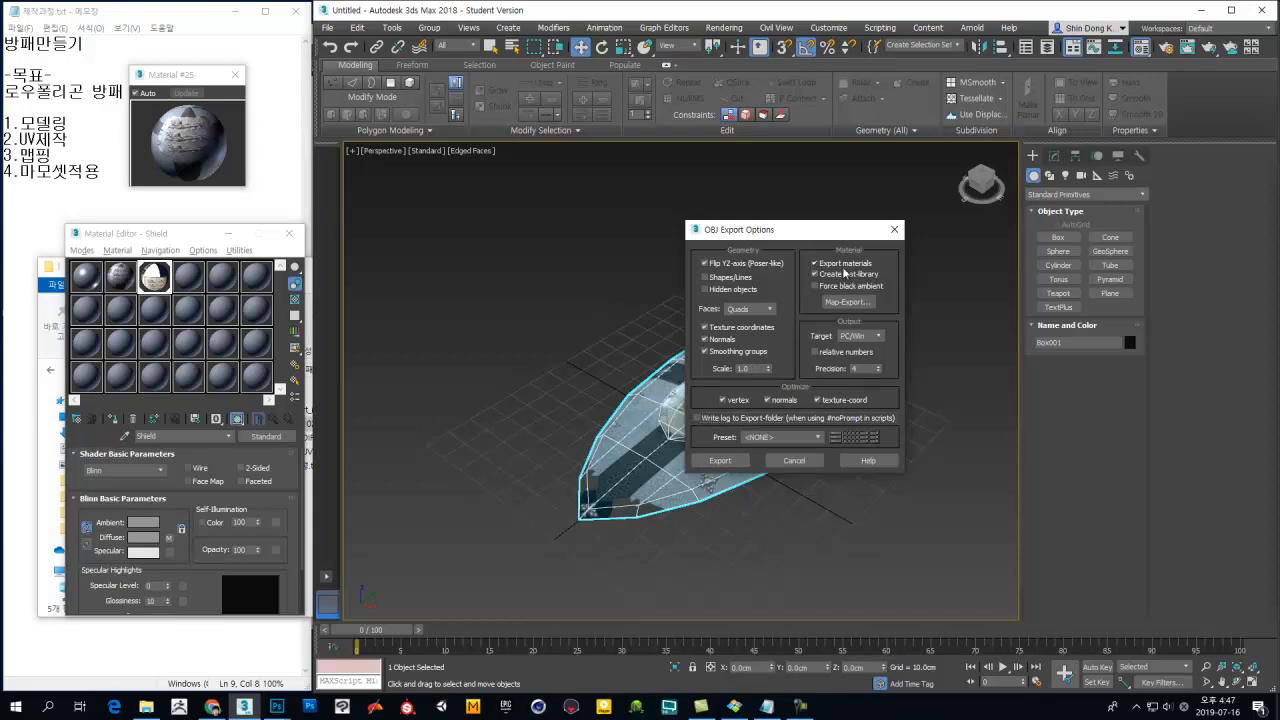
Step: Export the shield with the current OBJ options, including quad faces and materials, and dismiss the export statistics
{"action": "left_click", "coordinate": [804, 708]}
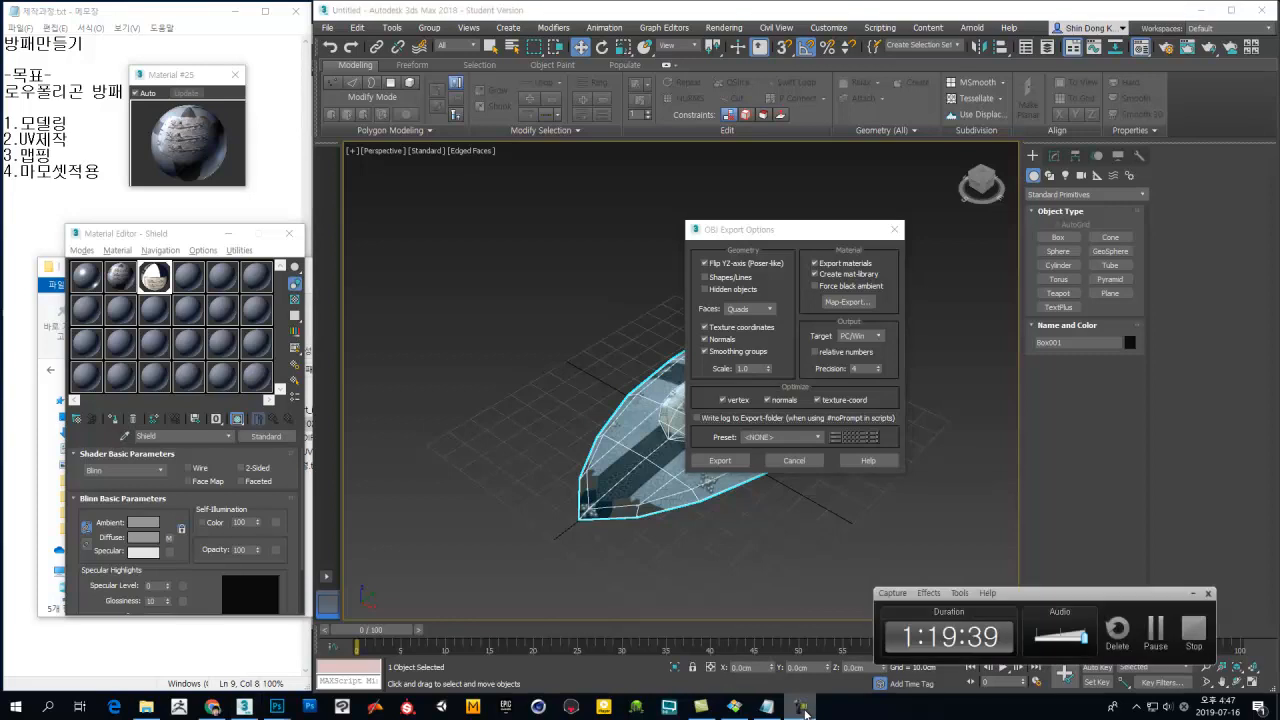
{"action": "left_click", "coordinate": [804, 708]}
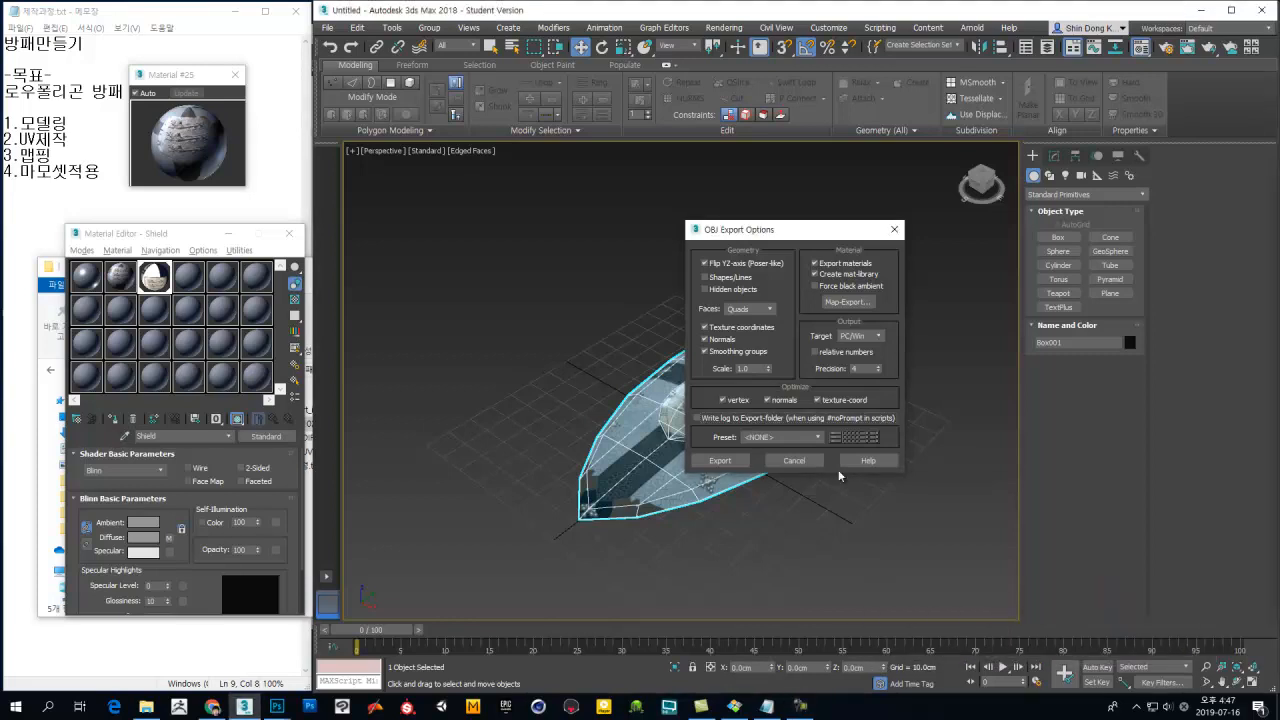
{"action": "left_click", "coordinate": [720, 460]}
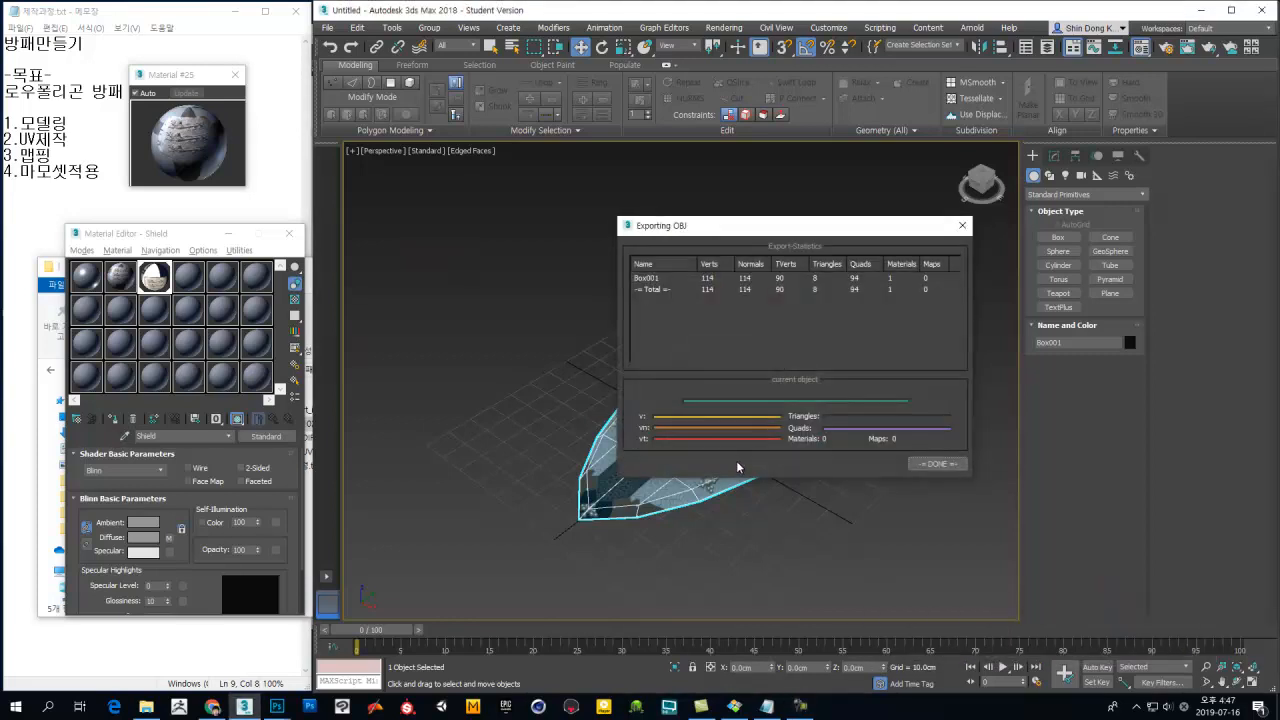
{"action": "left_click", "coordinate": [958, 466]}
Step: Close the Material Editor and clear the shield selection
{"action": "left_click_drag", "start_coordinate": [195, 238], "coordinate": [478, 234]}
{"action": "left_click", "coordinate": [571, 229]}
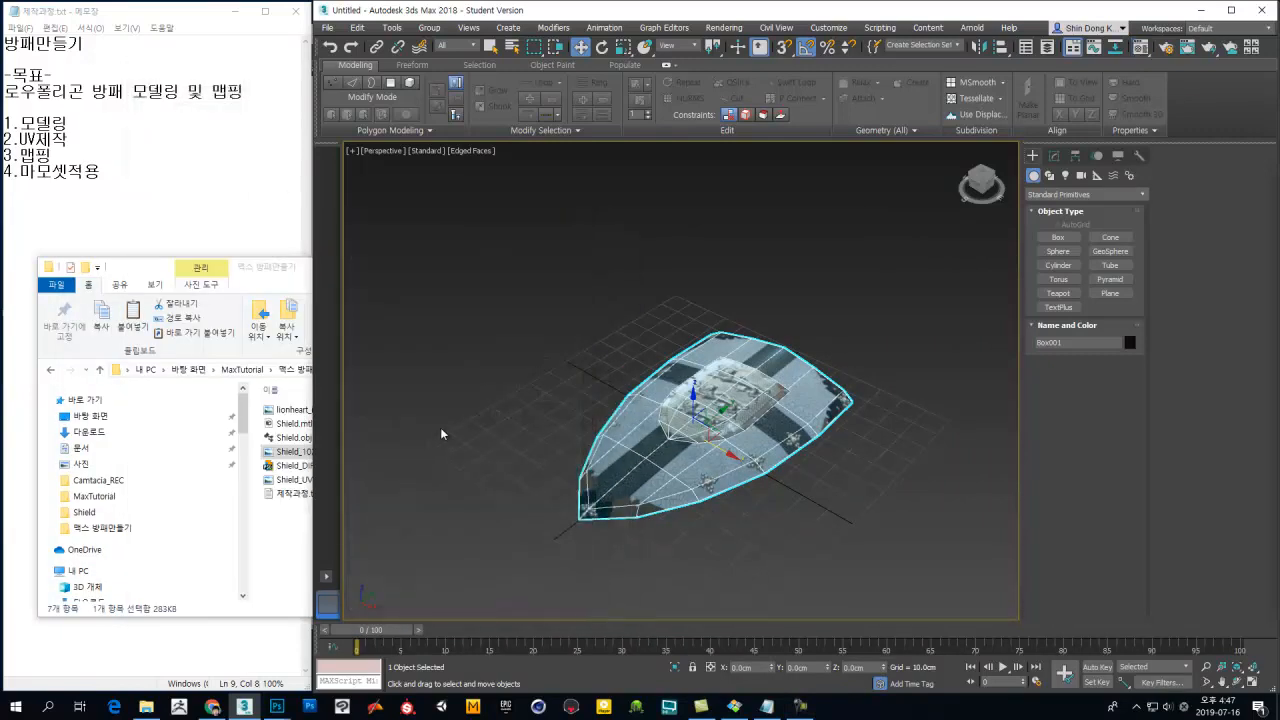
{"action": "left_click", "coordinate": [768, 518]}
{"action": "left_click", "coordinate": [740, 460]}
{"action": "left_click", "coordinate": [636, 563]}
Step: Switch to Marmoset Toolbag, place its window beside the notes, and dismiss the news window
{"action": "left_click", "coordinate": [573, 706]}
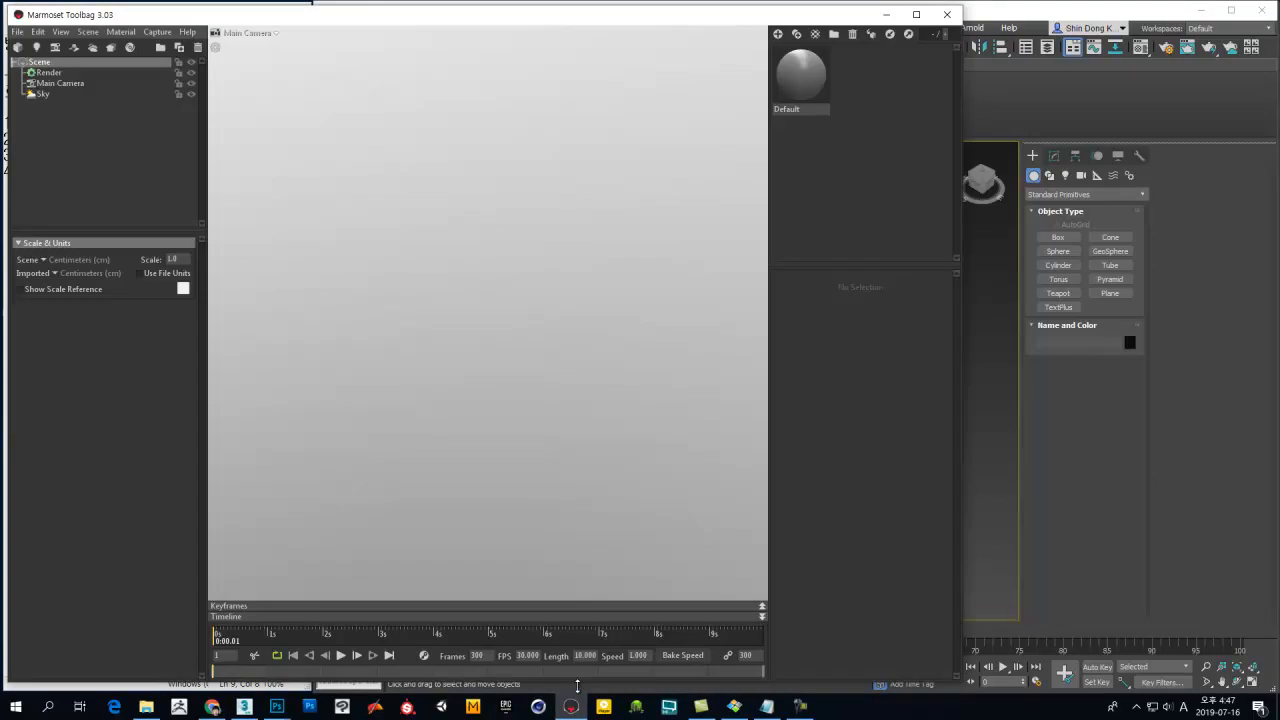
{"action": "left_click_drag", "start_coordinate": [302, 20], "coordinate": [637, 26]}
{"action": "left_click", "coordinate": [801, 706]}
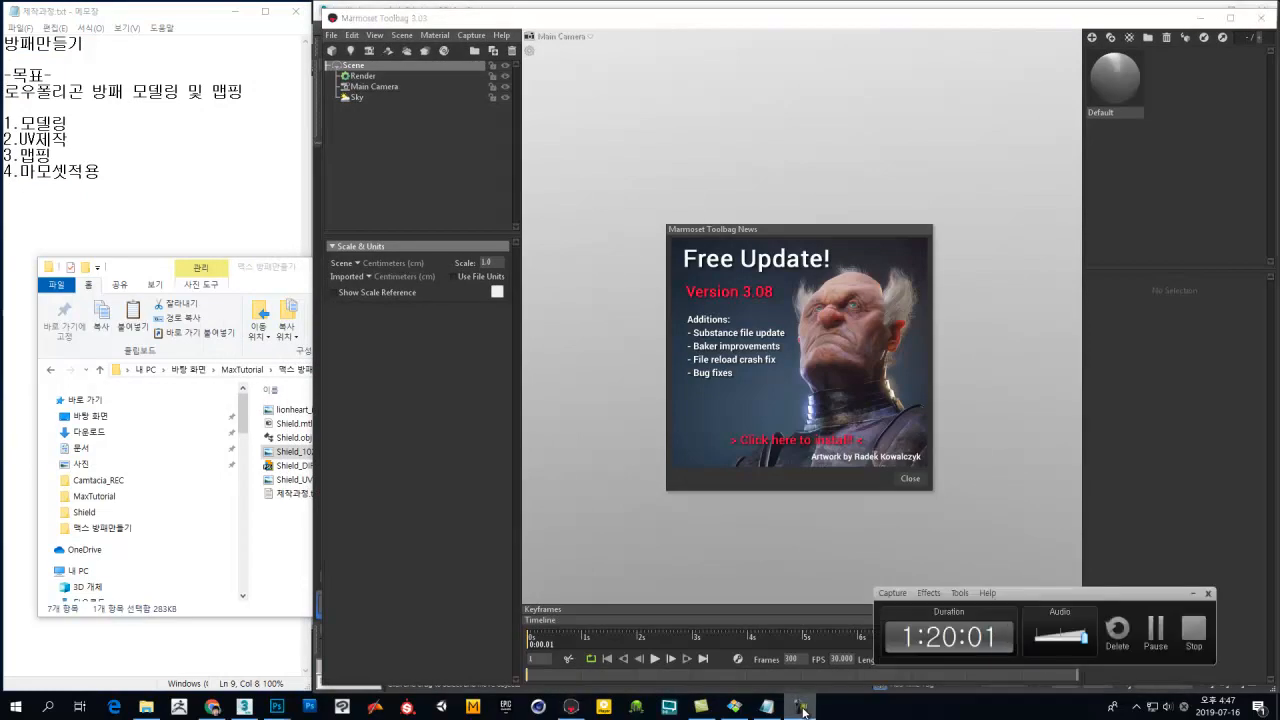
{"action": "left_click", "coordinate": [799, 708]}
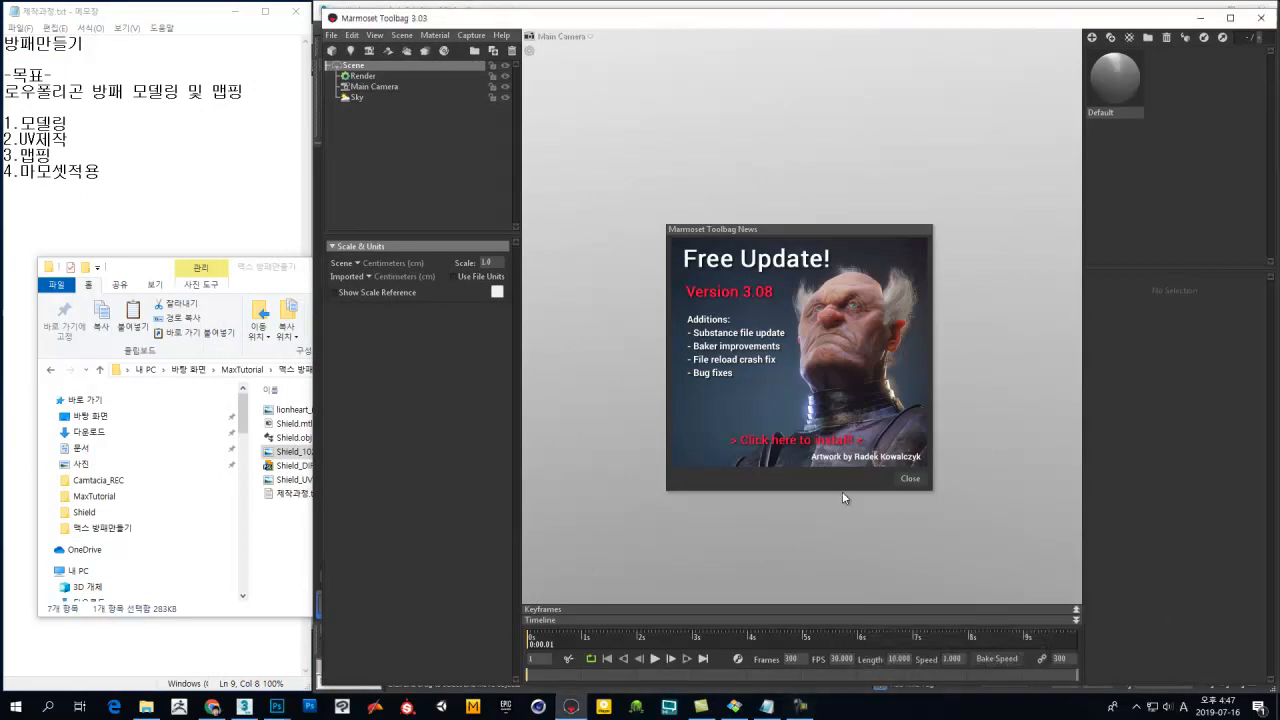
{"action": "left_click", "coordinate": [908, 480]}
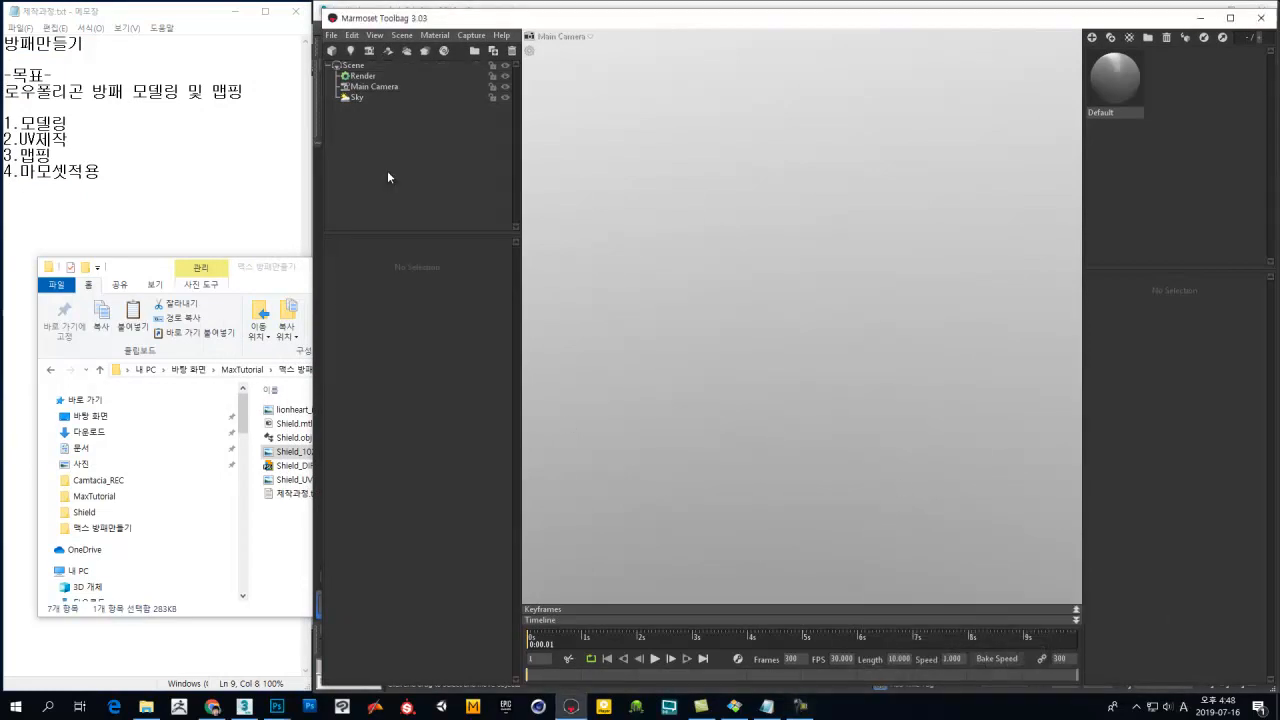
{"action": "left_click", "coordinate": [334, 37]}
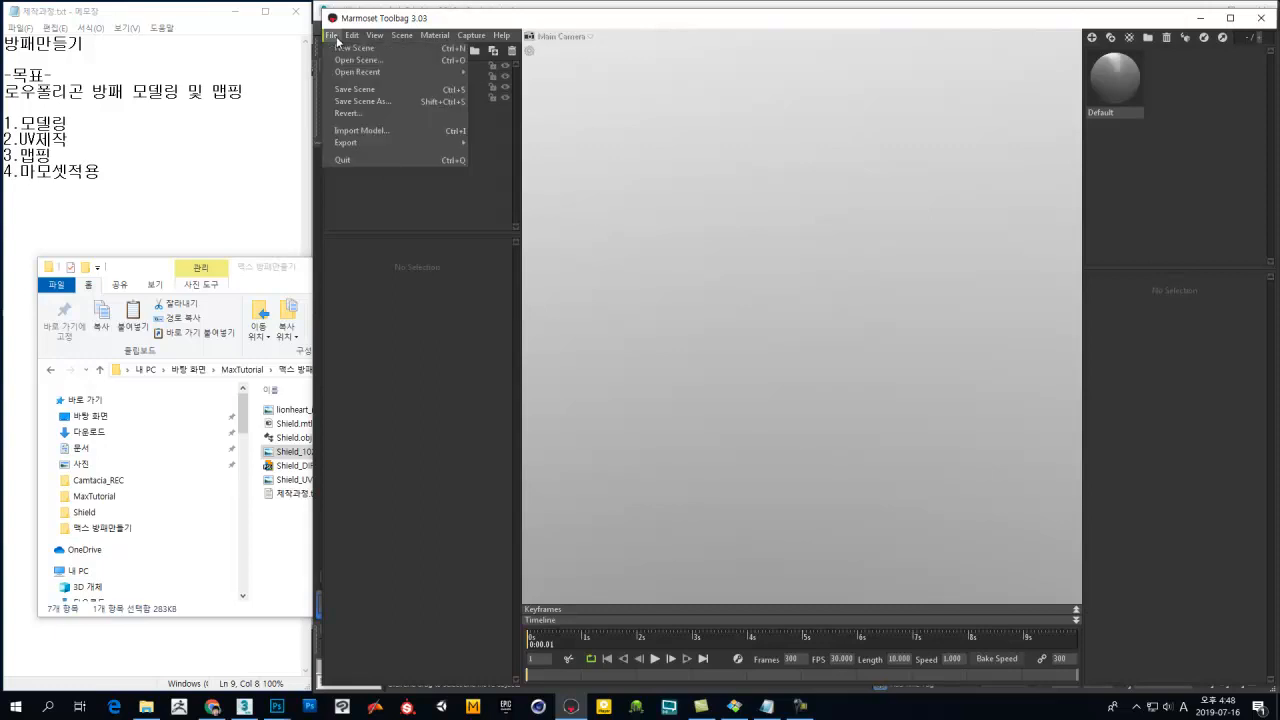
{"action": "left_click", "coordinate": [347, 61]}
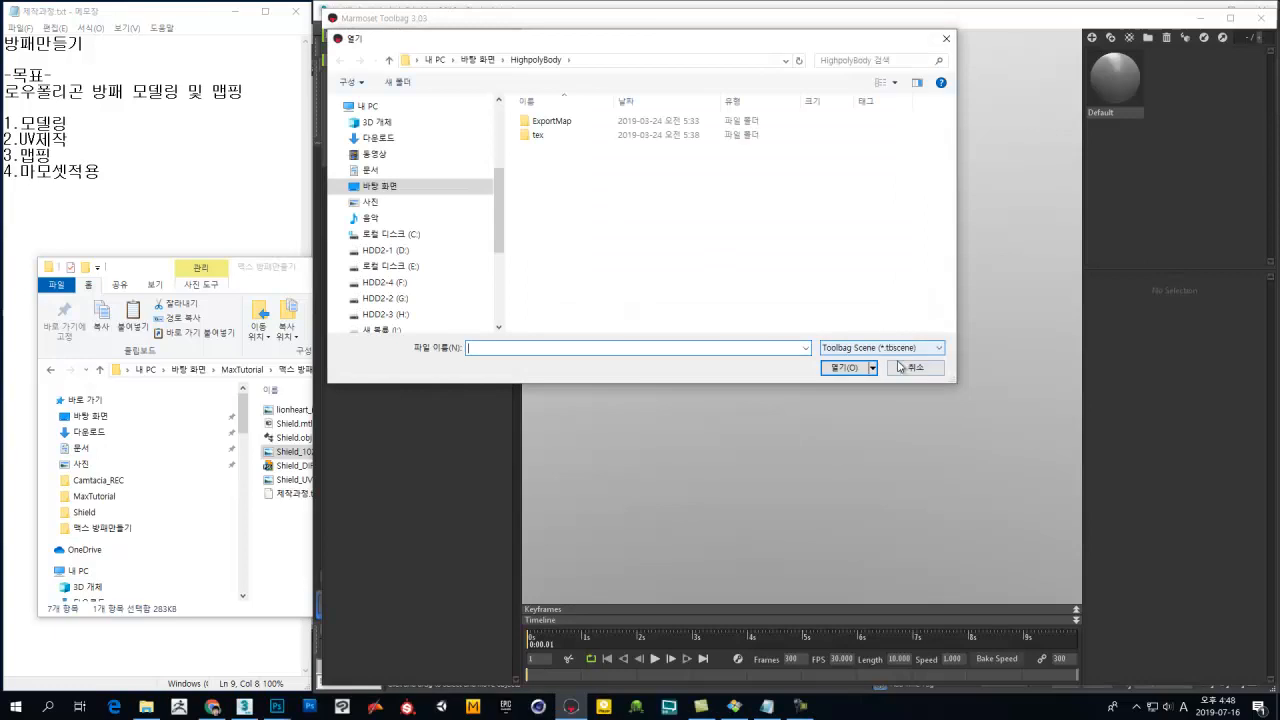
{"action": "left_click", "coordinate": [905, 369]}
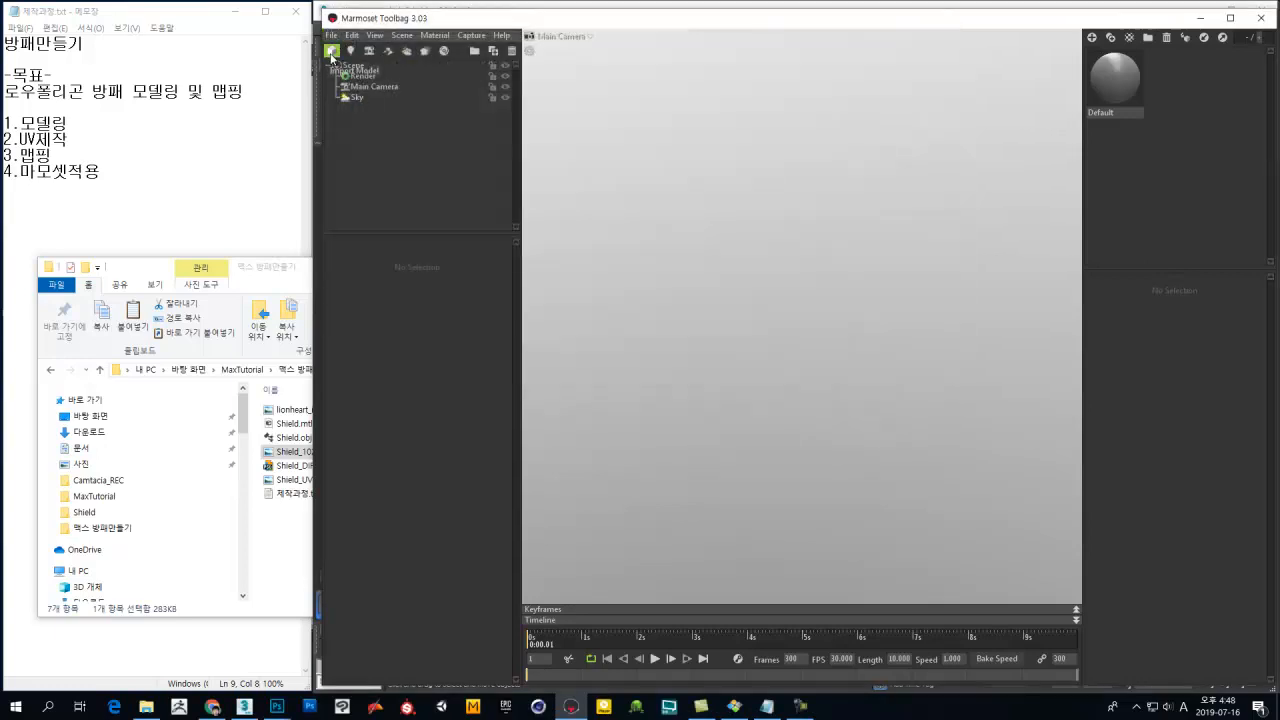
Step: Import the Shield.obj model from the desktop folder MaxTutorial > 맥스 방패만들기
{"action": "left_click", "coordinate": [331, 53]}
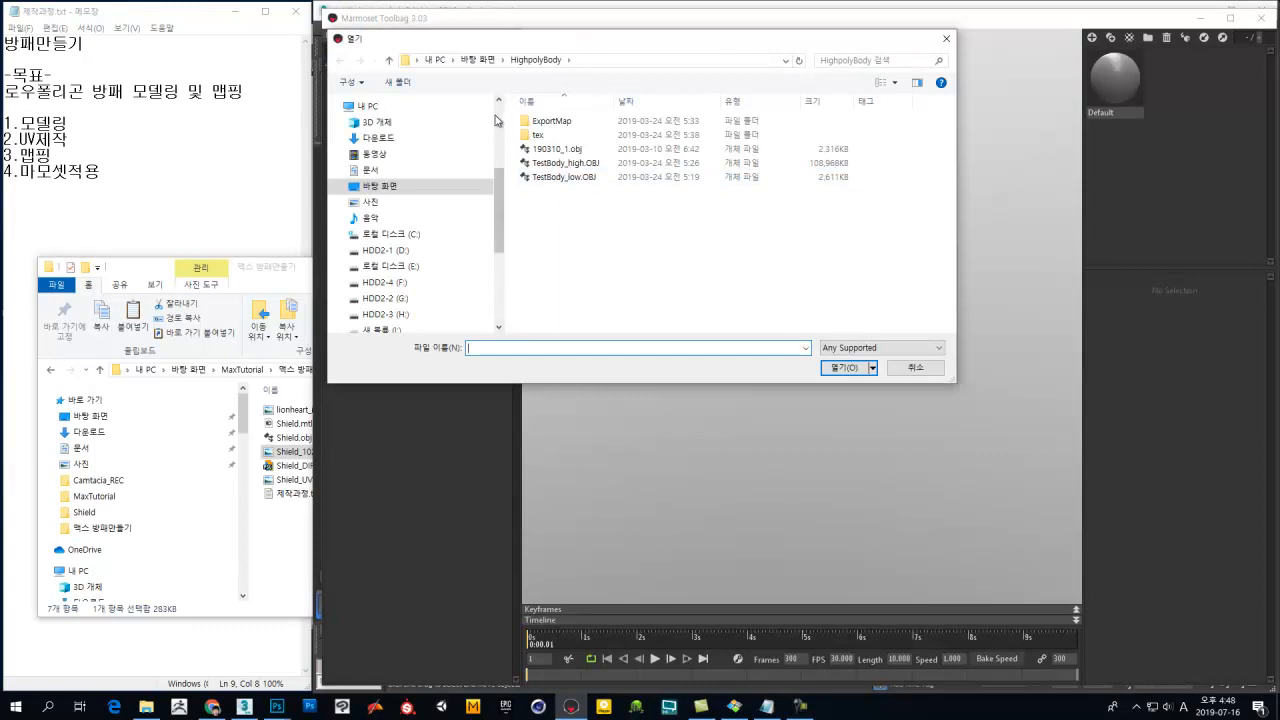
{"action": "left_click", "coordinate": [478, 60]}
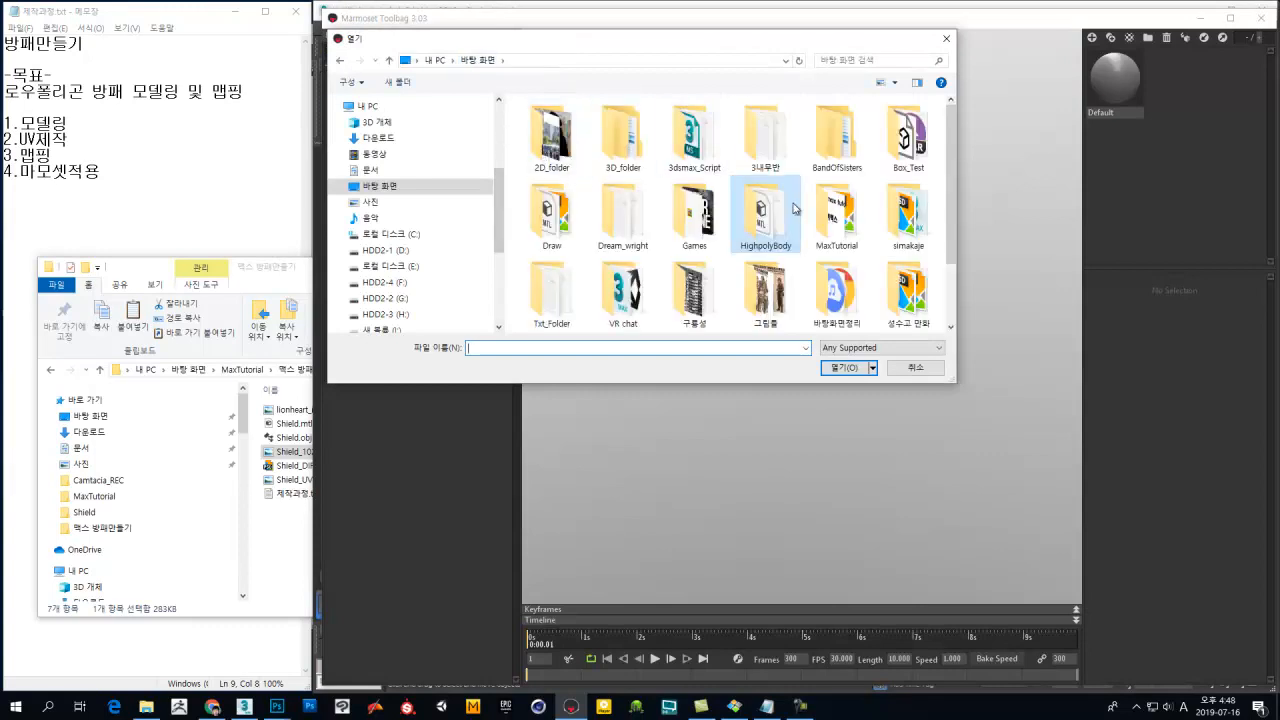
{"action": "double_click", "coordinate": [845, 227]}
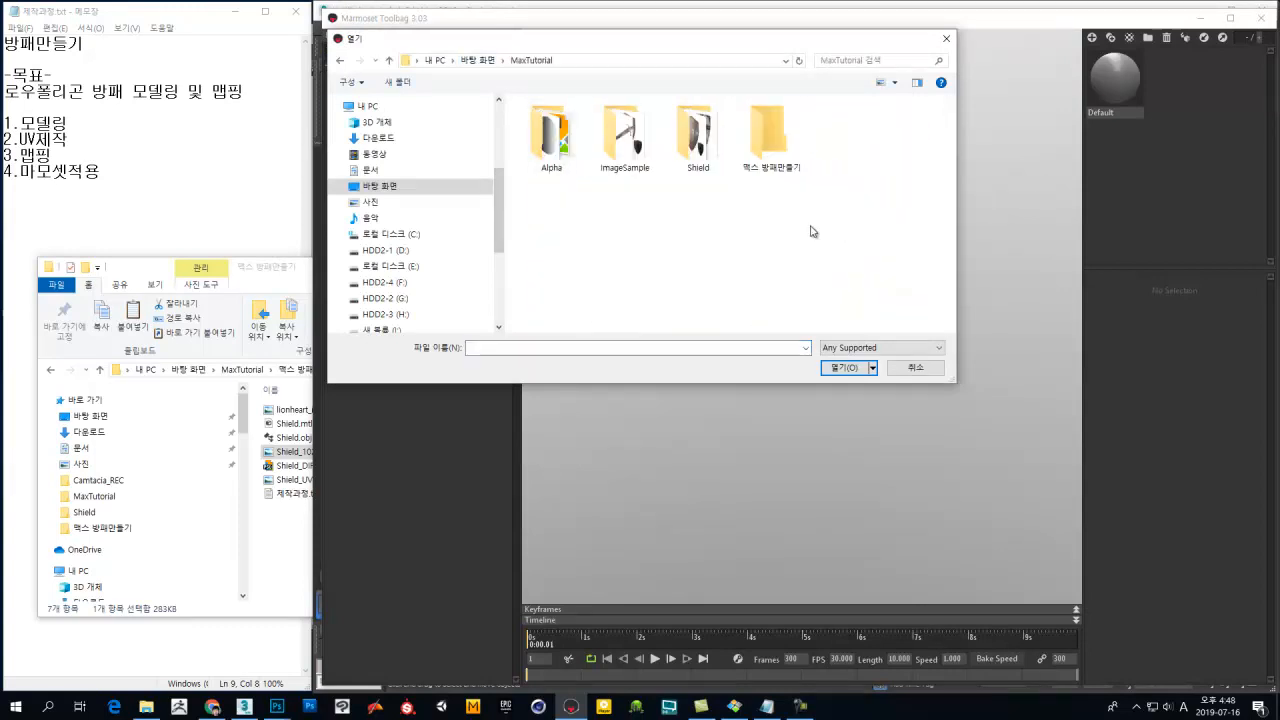
{"action": "double_click", "coordinate": [766, 135]}
{"action": "left_click", "coordinate": [540, 155]}
{"action": "left_click", "coordinate": [845, 367]}
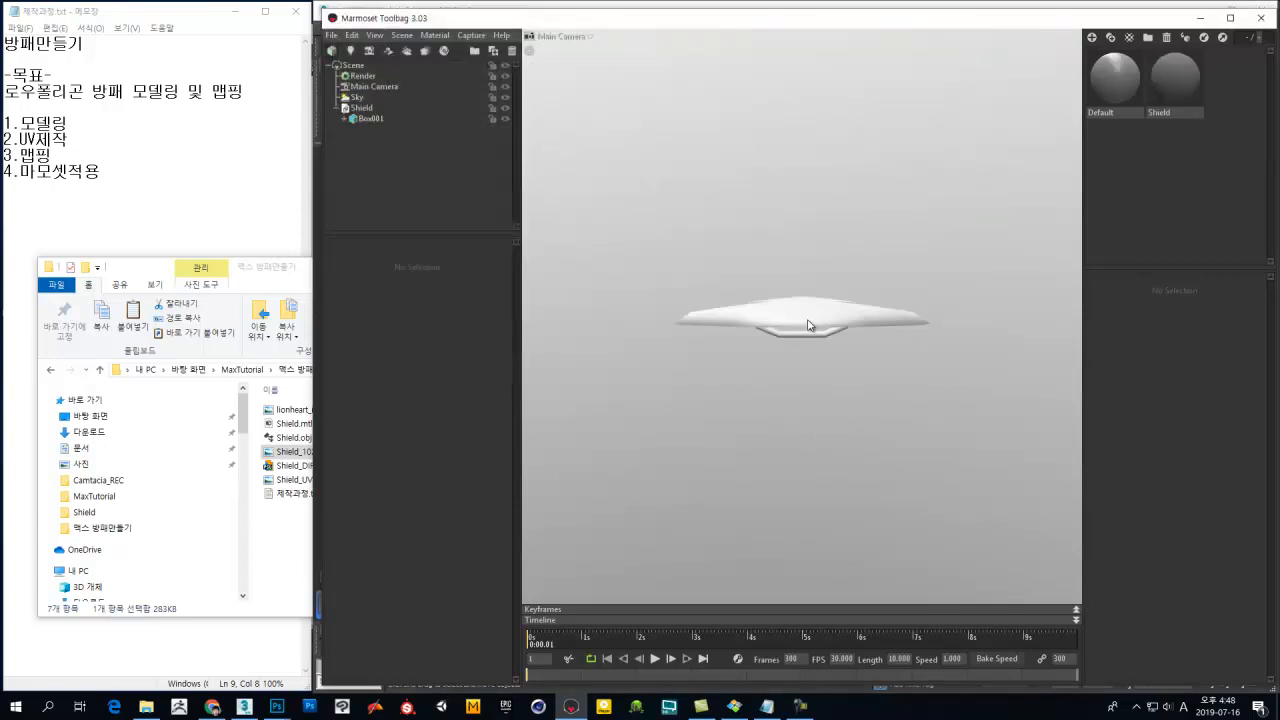
Step: Assign Shield_DIF.psd from the project folder as the albedo map of the Shield material
{"action": "left_click_drag", "start_coordinate": [768, 348], "coordinate": [872, 281]}
{"action": "right_click_drag", "start_coordinate": [872, 281], "coordinate": [893, 368]}
{"action": "left_click_drag", "start_coordinate": [893, 368], "coordinate": [903, 372]}
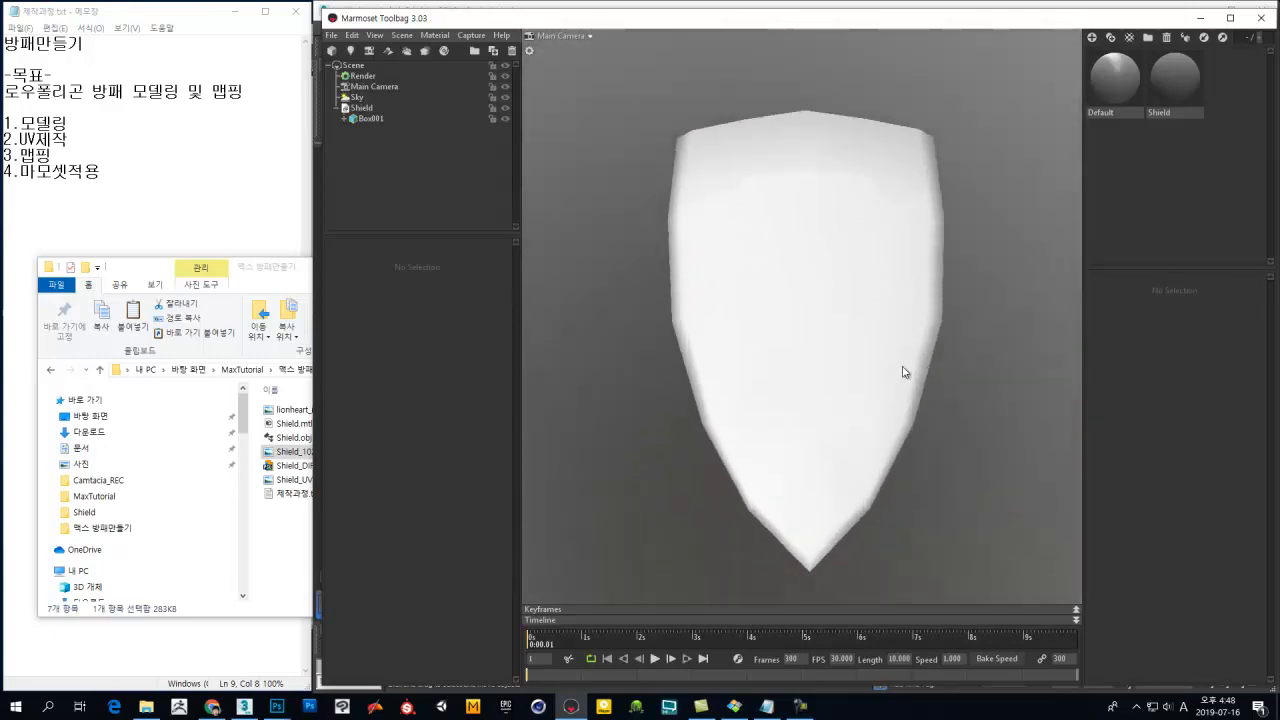
{"action": "mouse_move", "coordinate": [903, 372]}
{"action": "right_mouse_down"}
{"action": "mouse_move", "coordinate": [906, 394]}
{"action": "mouse_move", "coordinate": [906, 334]}
{"action": "mouse_move", "coordinate": [905, 352]}
{"action": "right_mouse_up"}
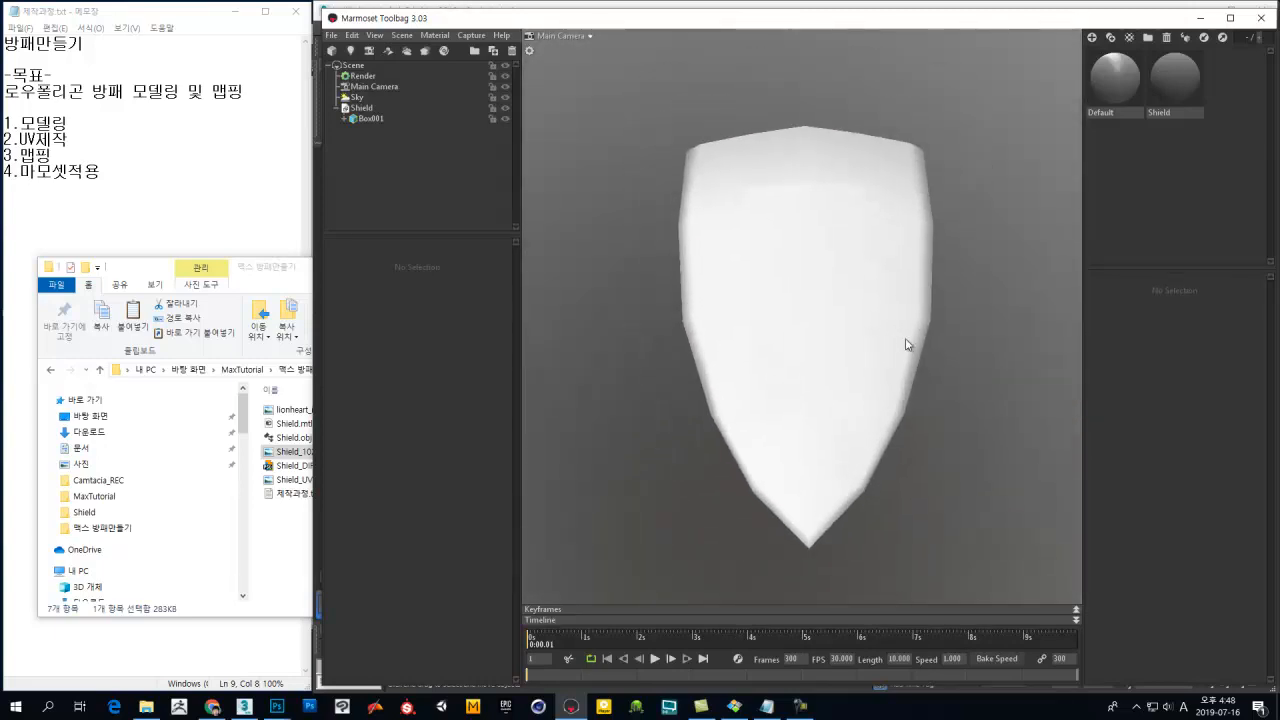
{"action": "left_click", "coordinate": [1170, 77]}
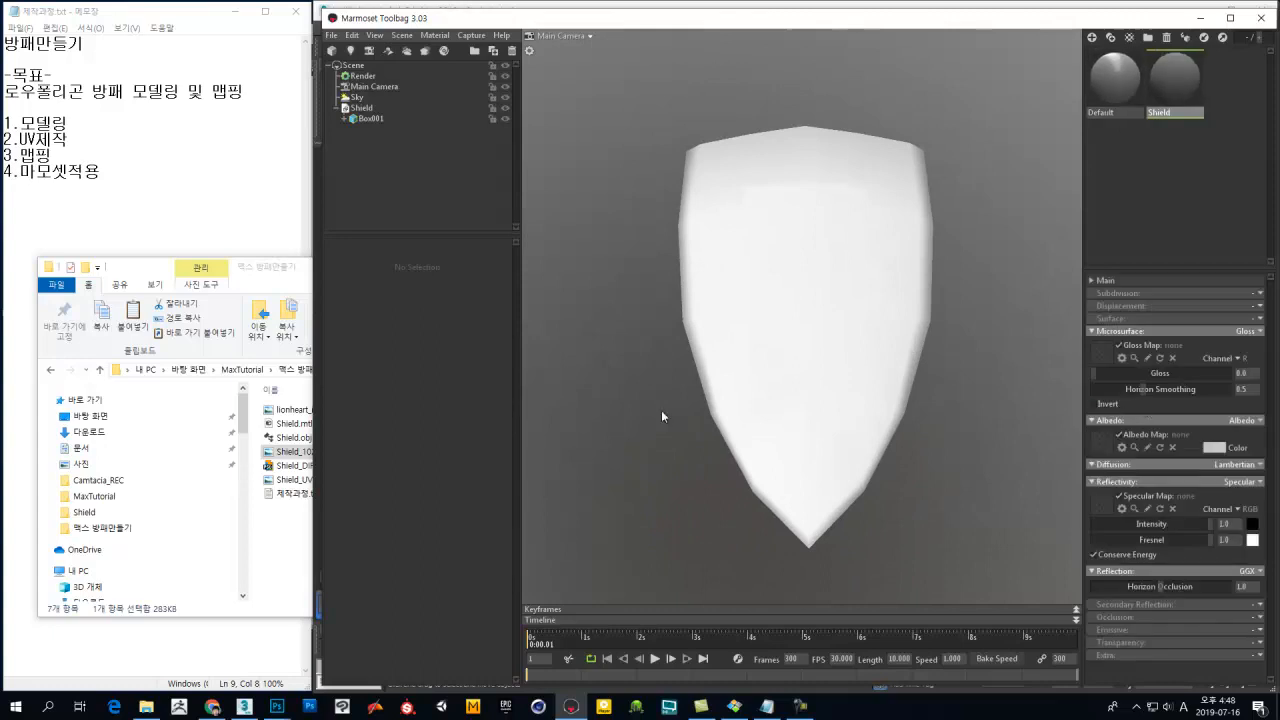
{"action": "left_click", "coordinate": [271, 276]}
{"action": "left_click", "coordinate": [292, 466]}
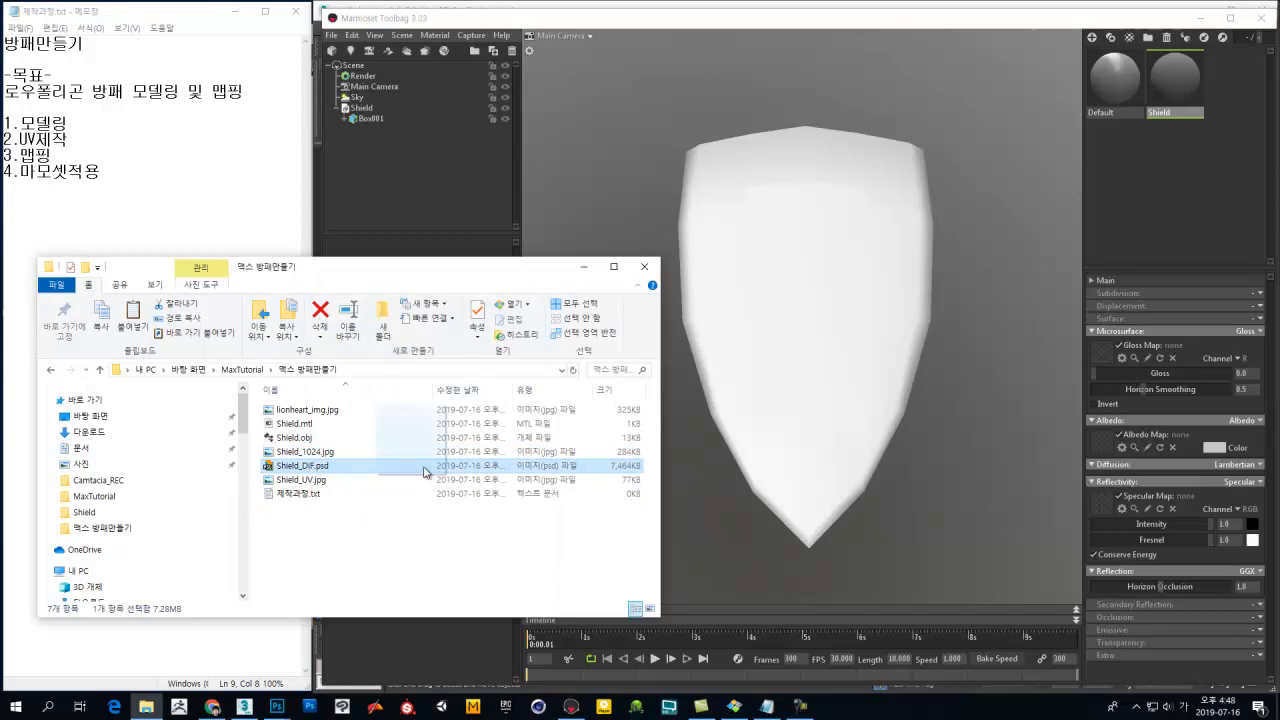
{"action": "left_click_drag", "start_coordinate": [1108, 440], "coordinate": [1107, 440]}
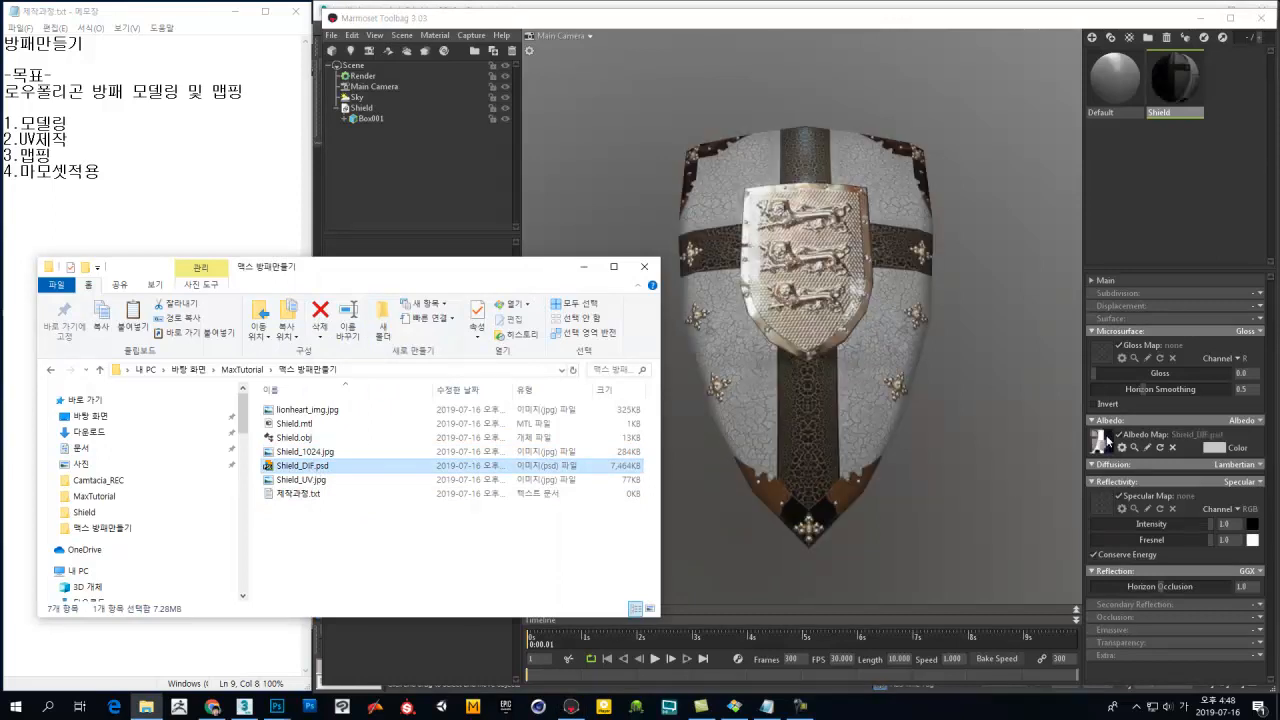
Step: Set the Shield material's albedo color to pure white
{"action": "left_click", "coordinate": [1216, 451]}
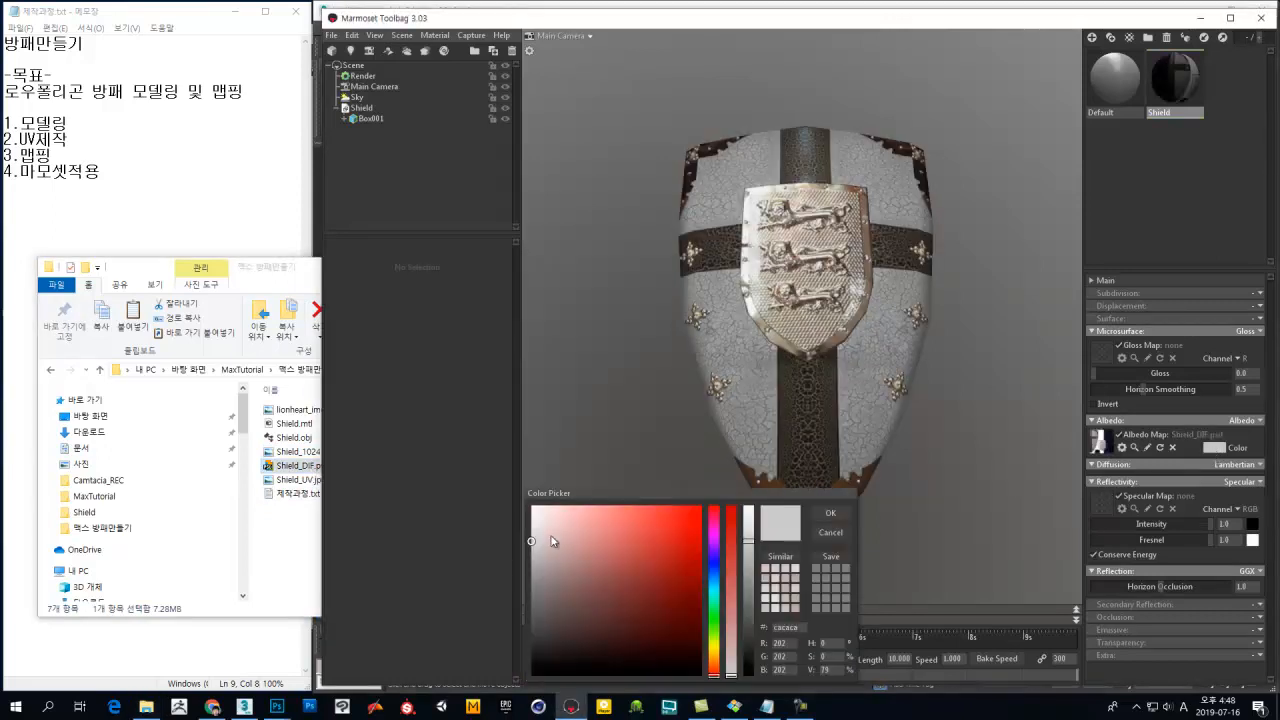
{"action": "left_click", "coordinate": [532, 507]}
{"action": "left_click", "coordinate": [830, 513]}
Step: Select the shield mesh and examine its tangent space options from several angles of the model
{"action": "left_click_drag", "start_coordinate": [830, 513], "coordinate": [865, 386]}
{"action": "left_click", "coordinate": [815, 340]}
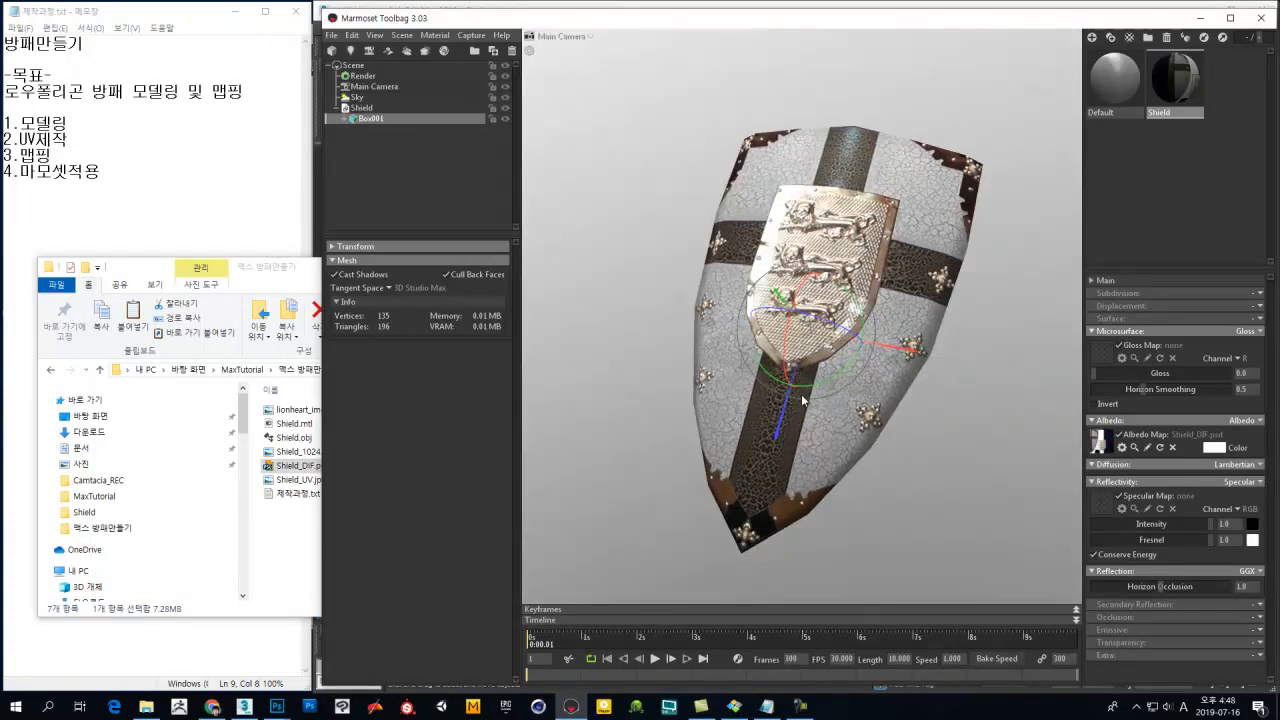
{"action": "scroll", "coordinate": [715, 374], "scroll_direction": "down", "scroll_amount": 3}
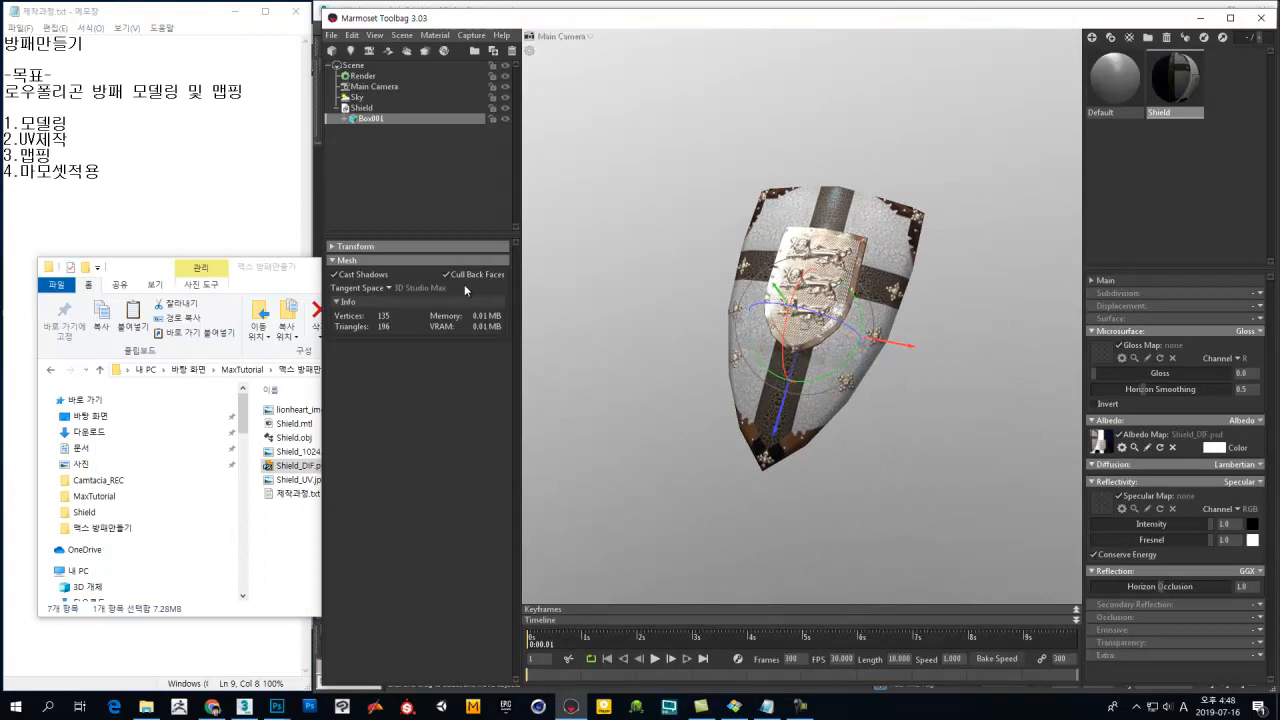
{"action": "left_click_drag", "start_coordinate": [872, 234], "coordinate": [856, 314]}
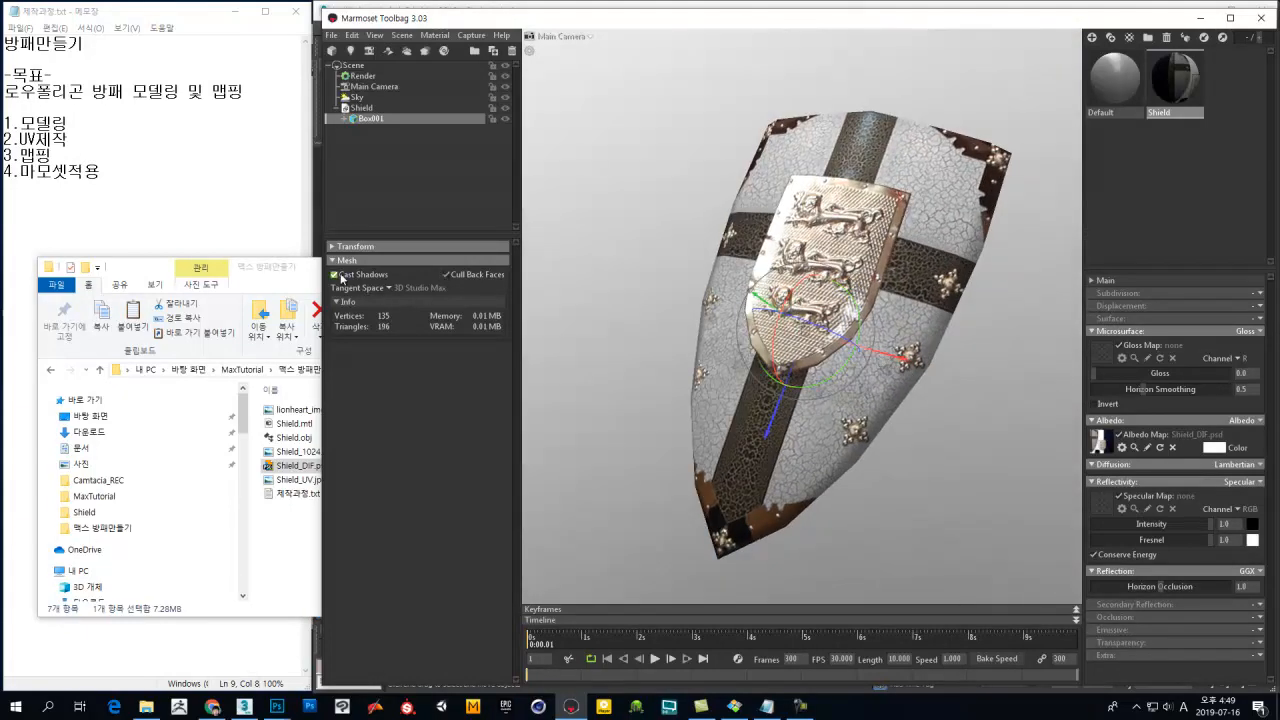
{"action": "left_click", "coordinate": [390, 288]}
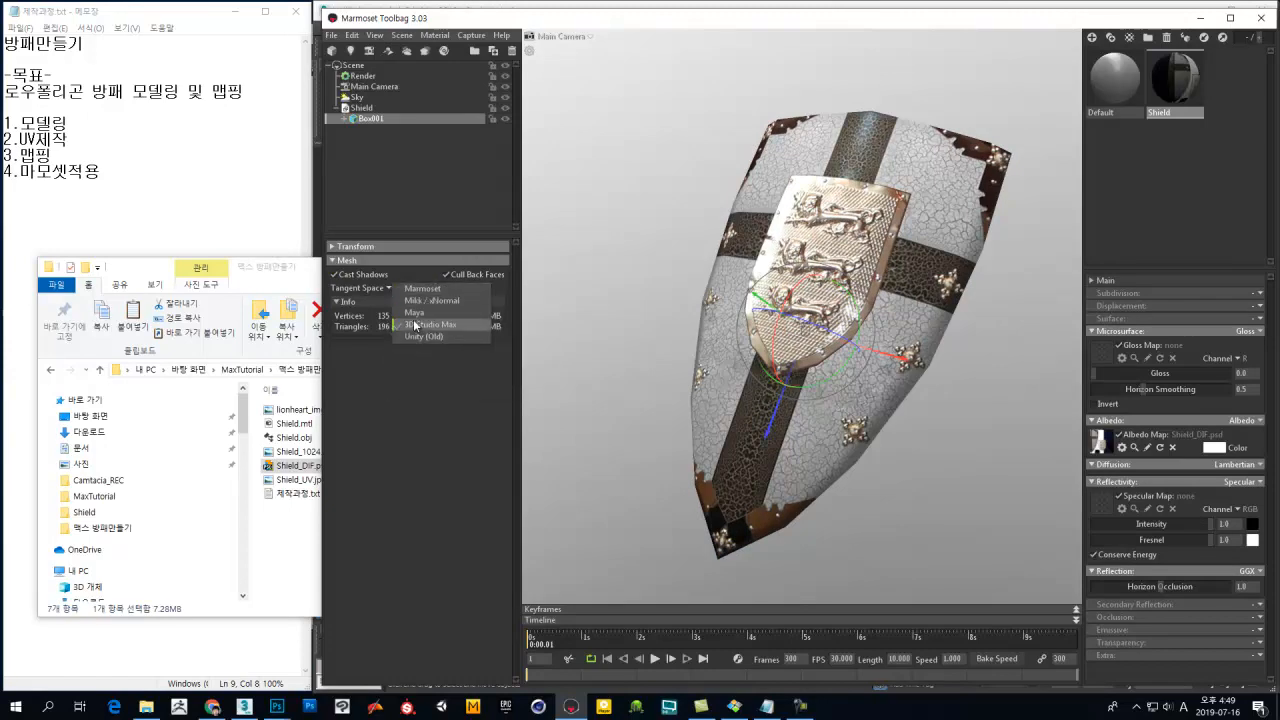
{"action": "left_click", "coordinate": [385, 370]}
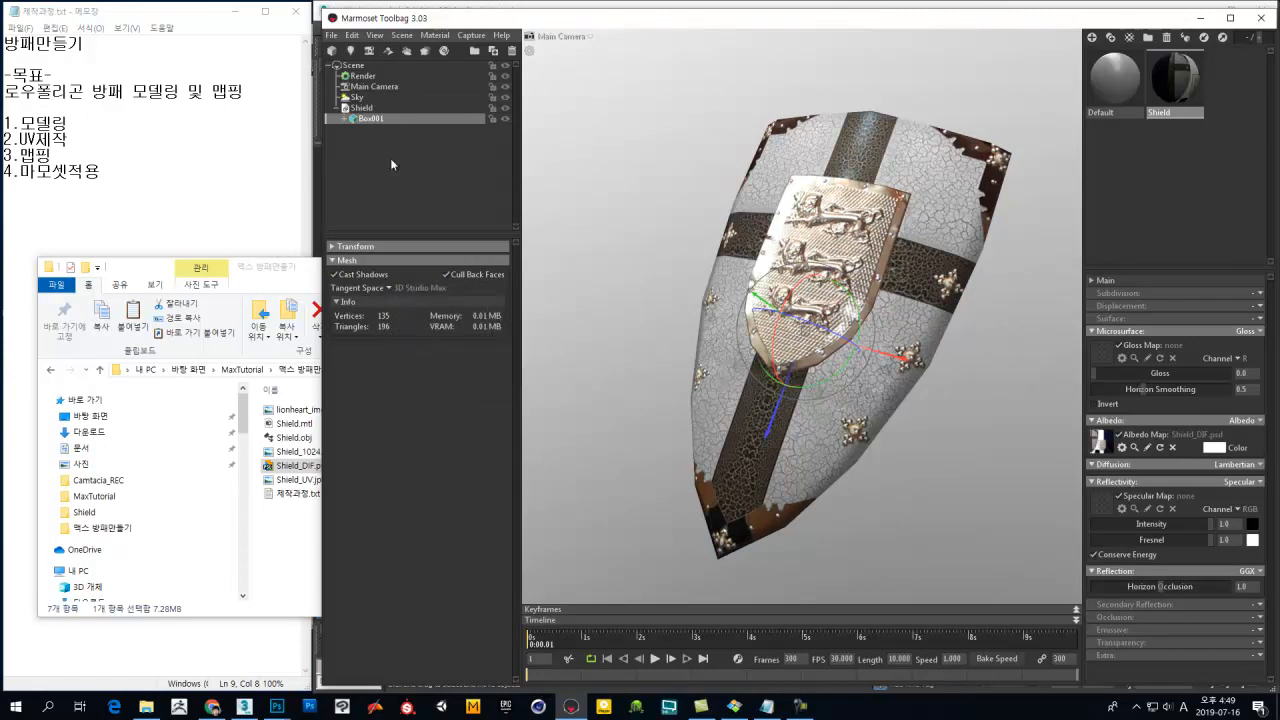
Step: Set the default tangent space to 3D Studio Max in the preferences, check the default unit options, and accept
{"action": "left_click", "coordinate": [353, 37]}
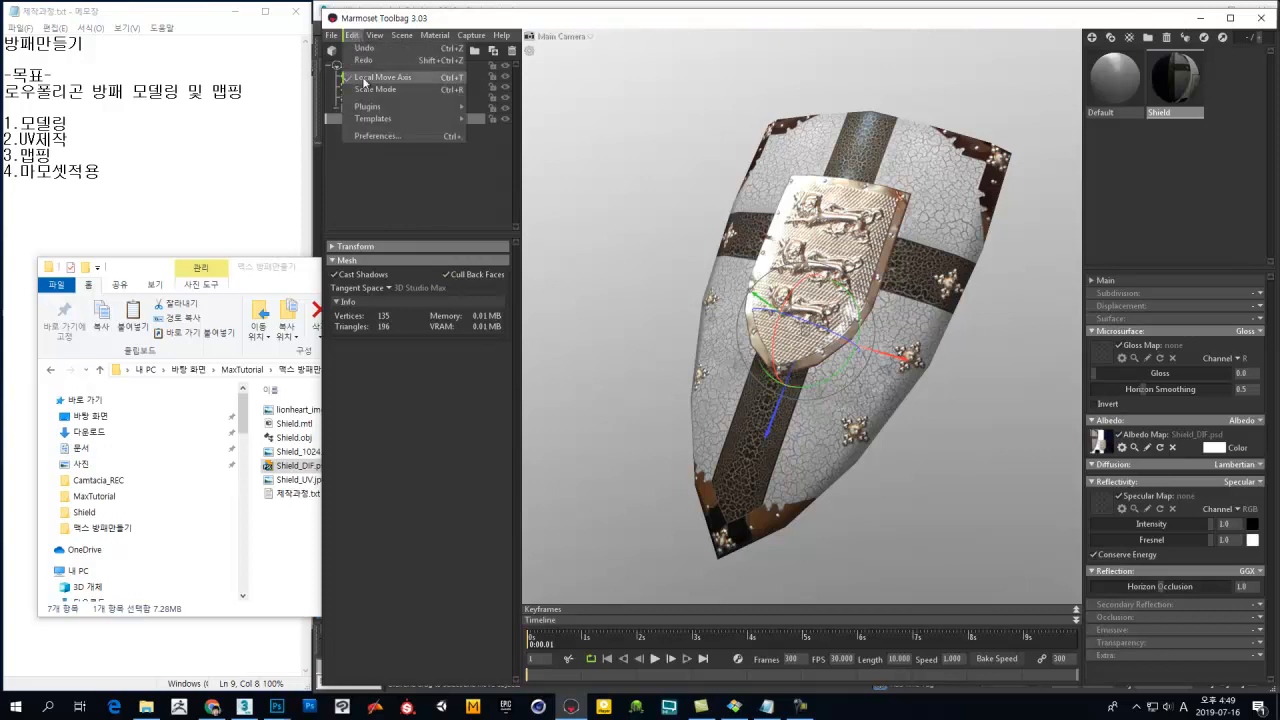
{"action": "left_click", "coordinate": [384, 135]}
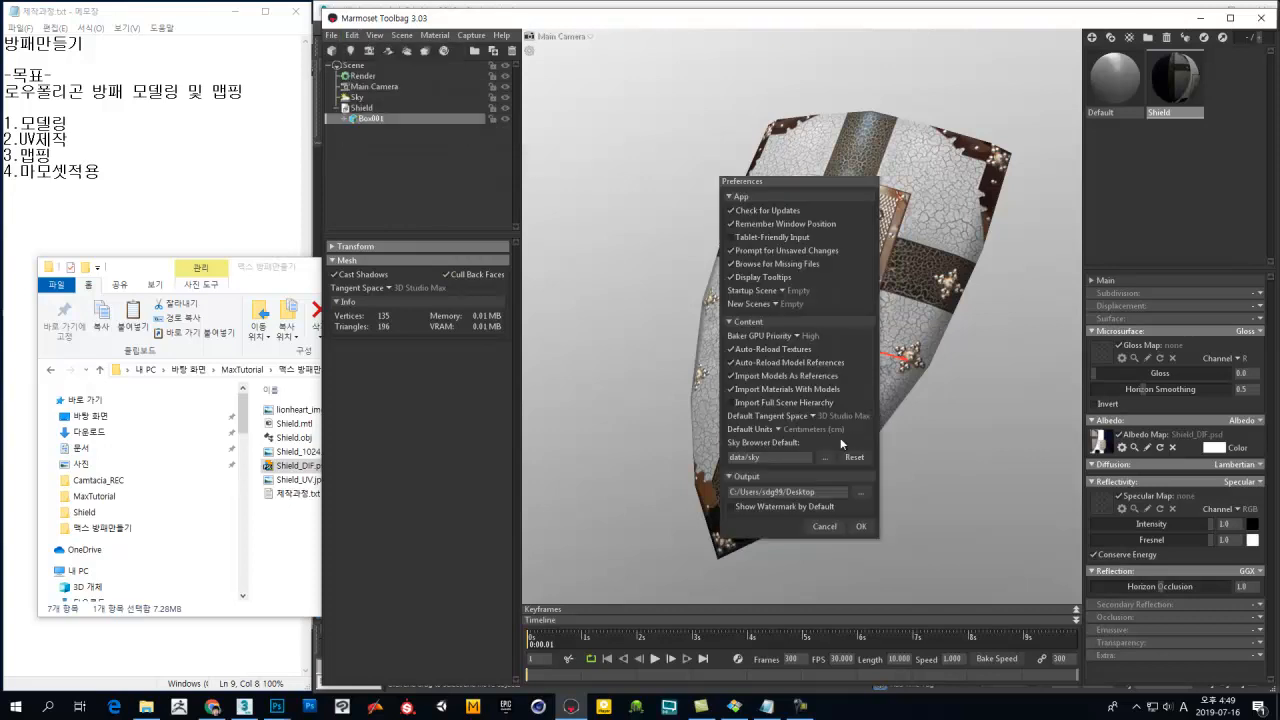
{"action": "left_click", "coordinate": [813, 416]}
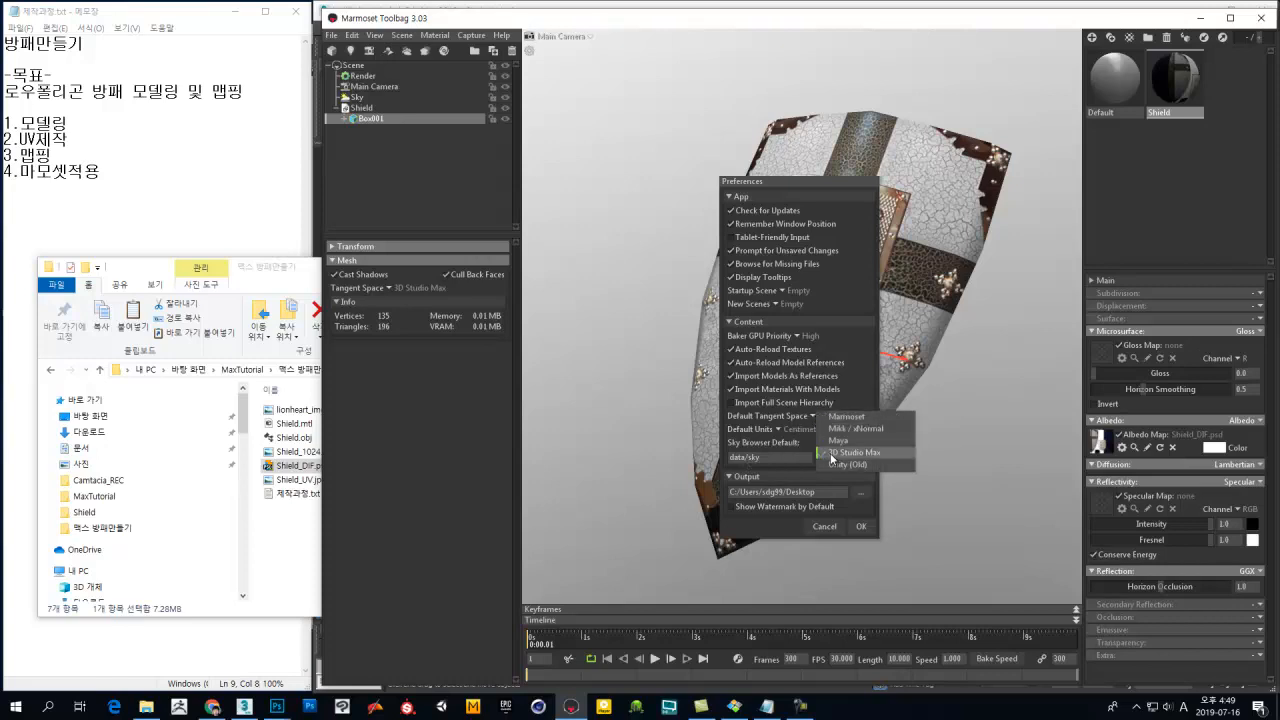
{"action": "left_click", "coordinate": [833, 453]}
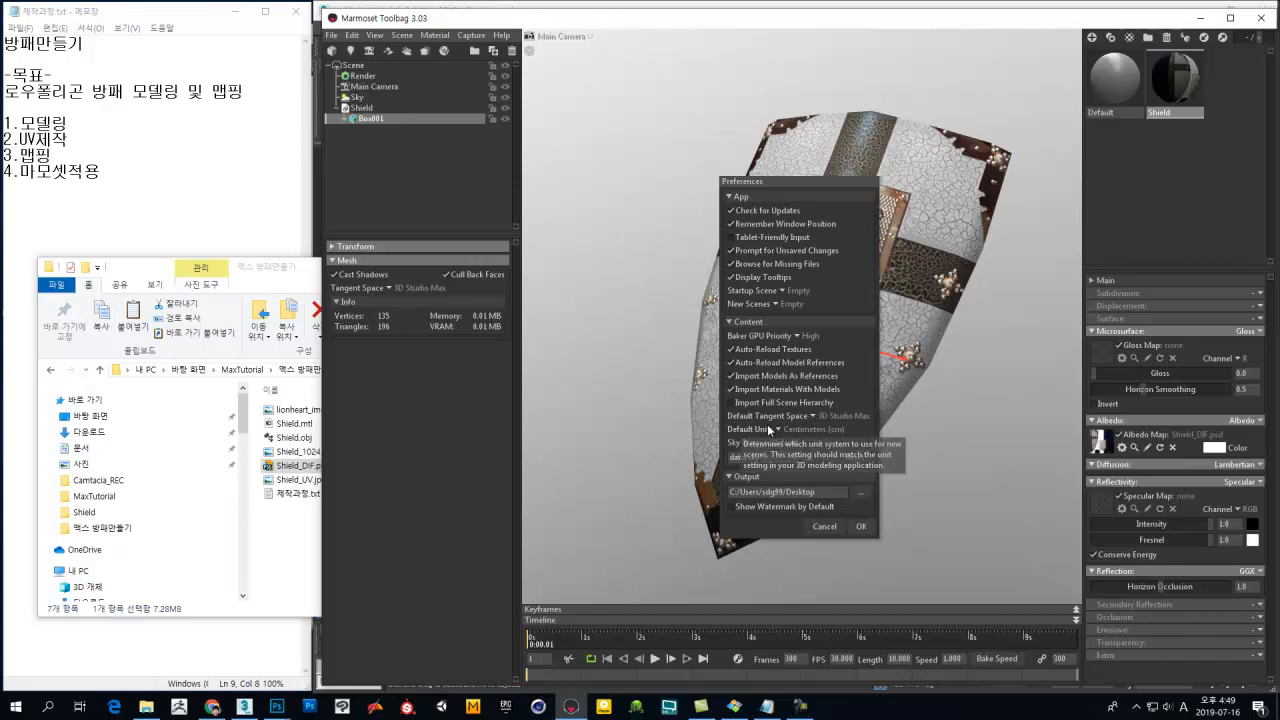
{"action": "left_click", "coordinate": [777, 428]}
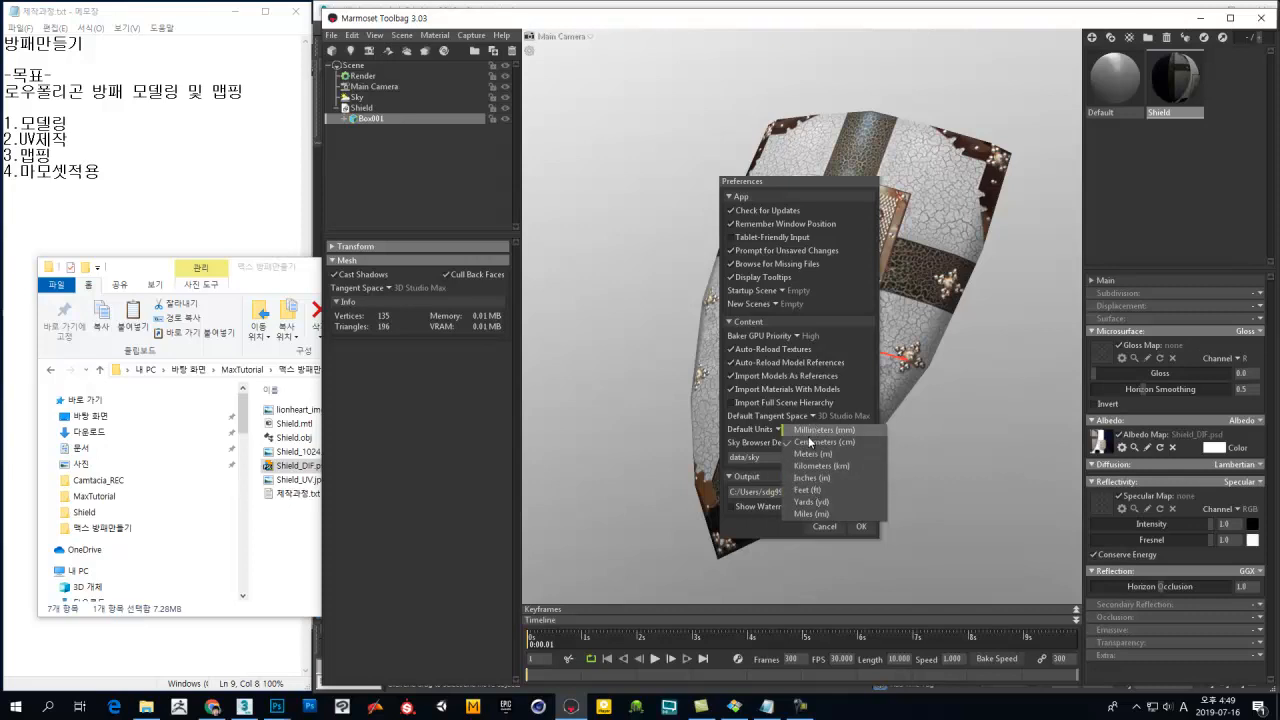
{"action": "left_click", "coordinate": [751, 531]}
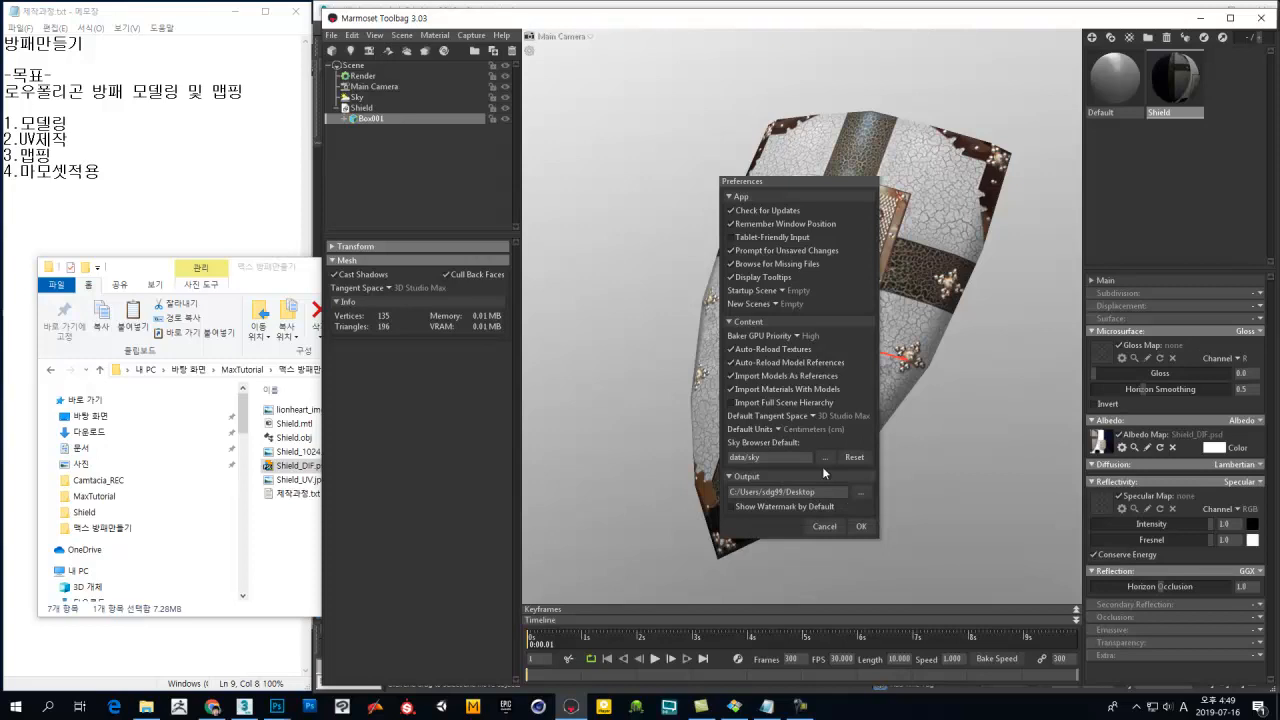
{"action": "left_click", "coordinate": [865, 532]}
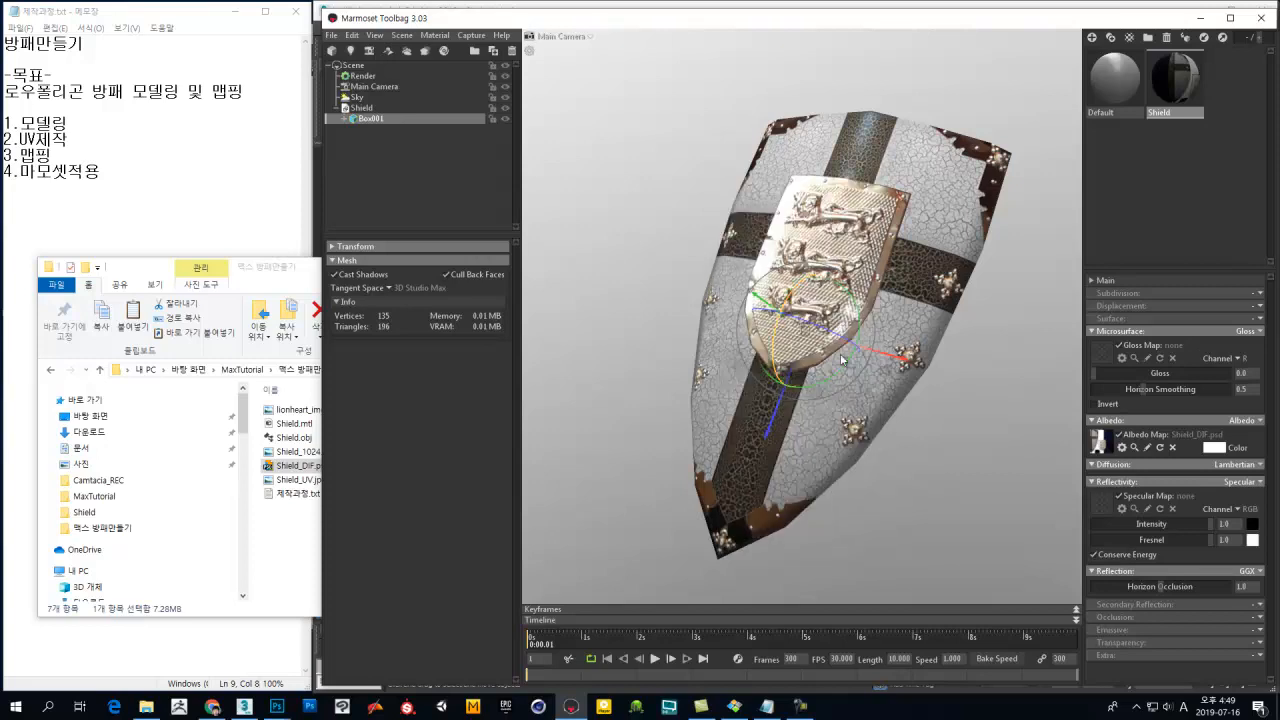
Step: Review the scene's scale and unit settings and the render settings
{"action": "left_click_drag", "start_coordinate": [855, 452], "coordinate": [855, 426]}
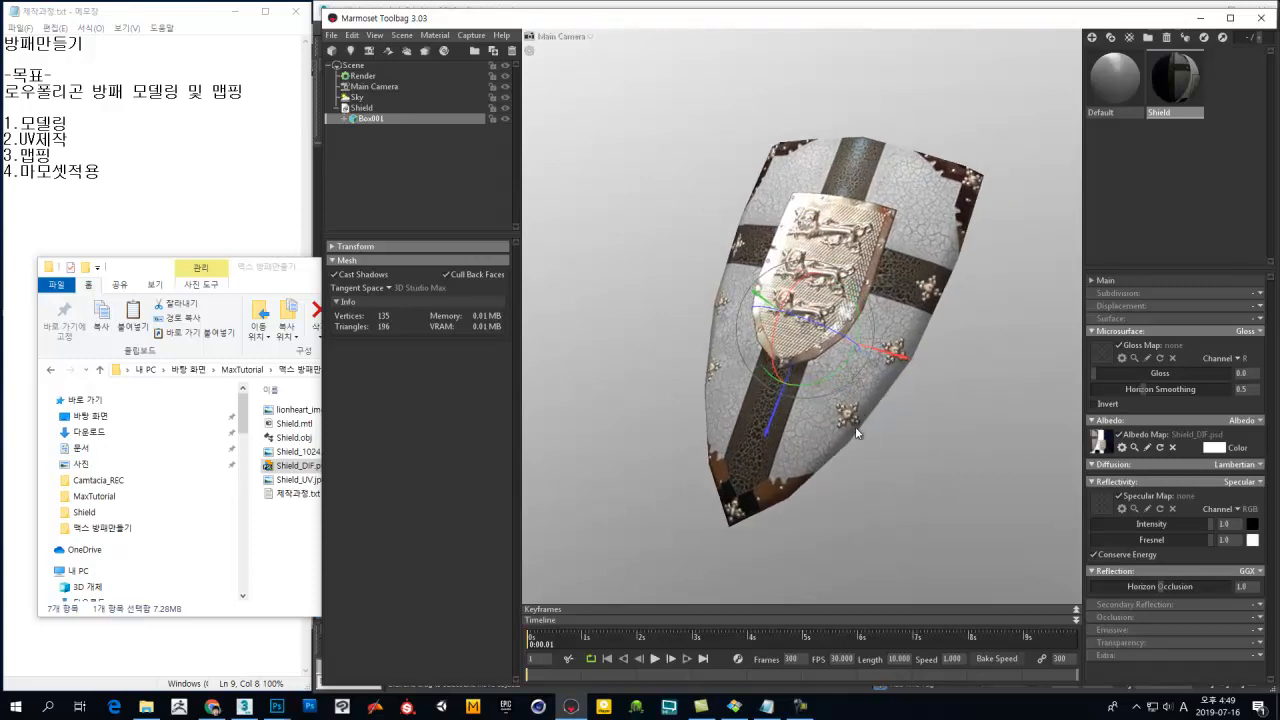
{"action": "left_click", "coordinate": [362, 76]}
{"action": "left_click", "coordinate": [354, 65]}
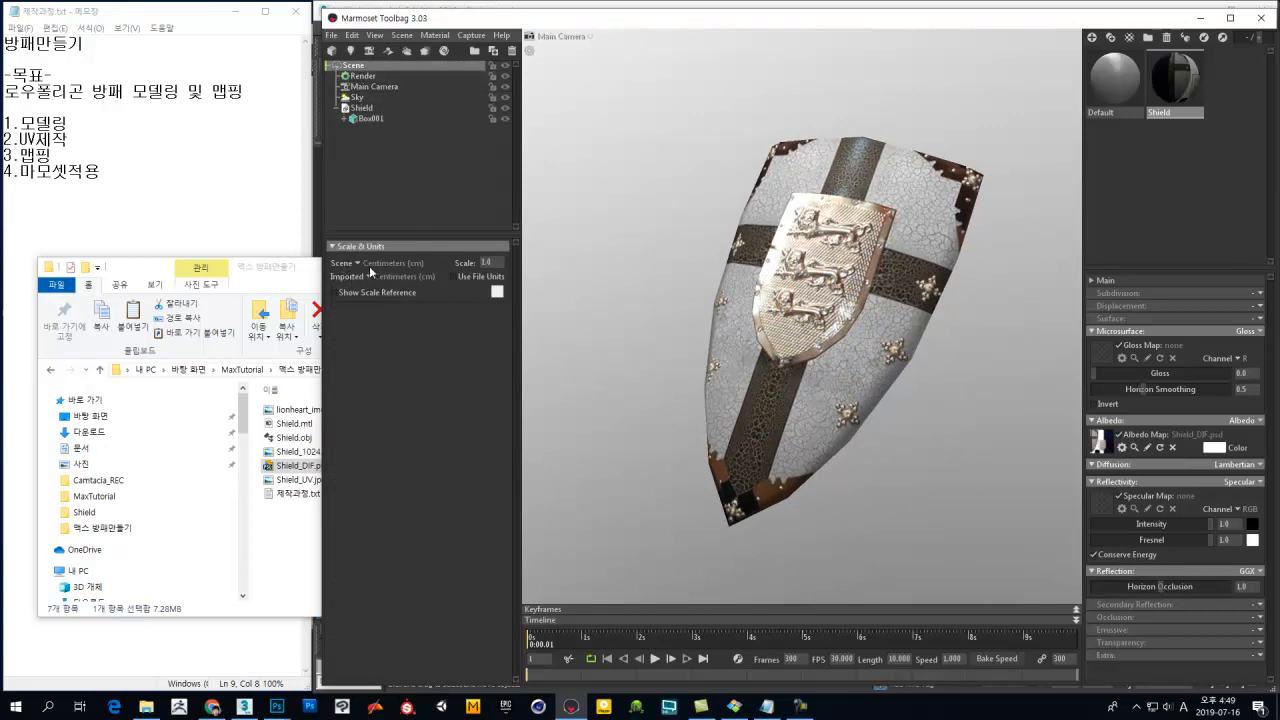
{"action": "left_click", "coordinate": [369, 78]}
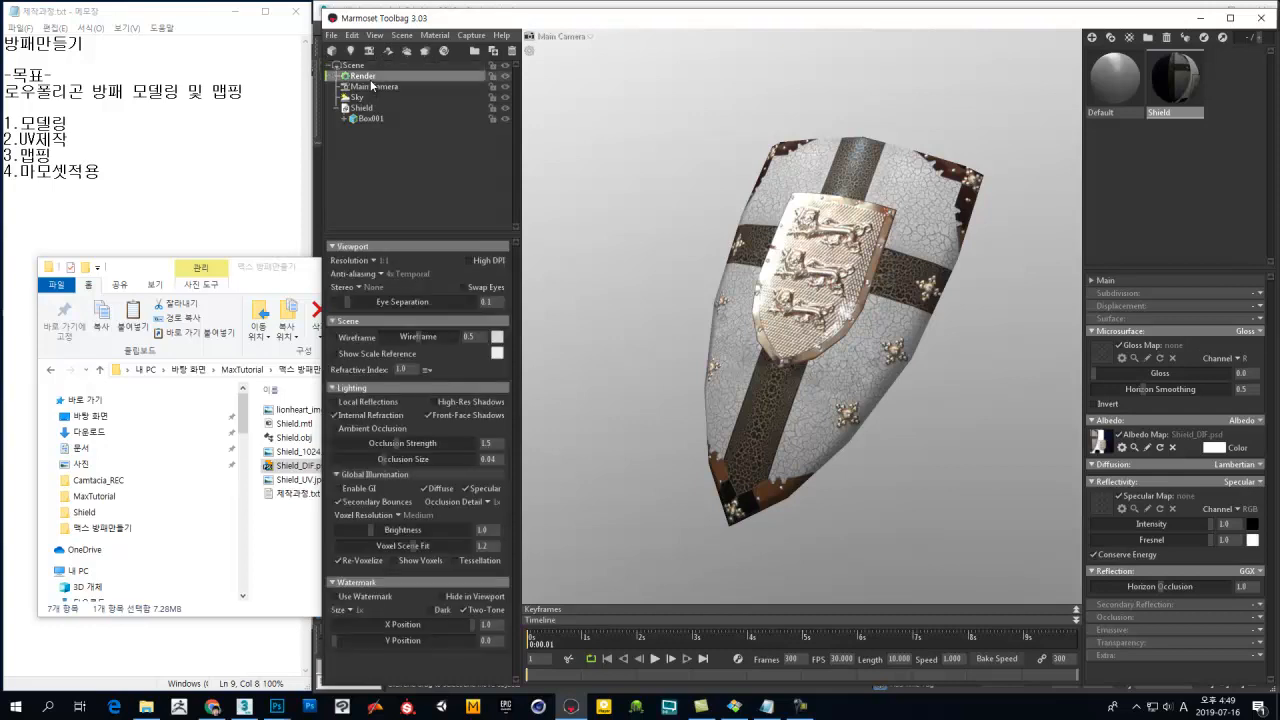
Step: Light the scene with the Canada Glacier sky preset and rotate the sky to about 49 degrees
{"action": "left_click", "coordinate": [356, 97]}
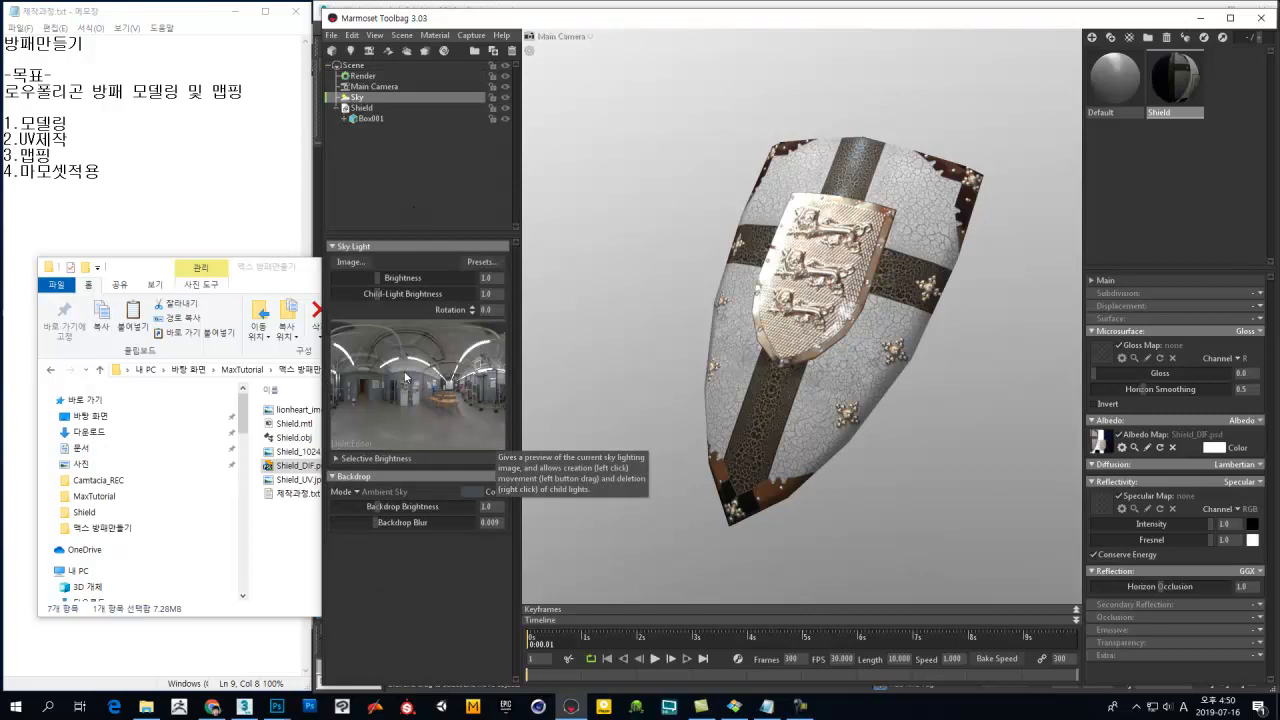
{"action": "left_click", "coordinate": [476, 262]}
{"action": "left_click", "coordinate": [675, 484]}
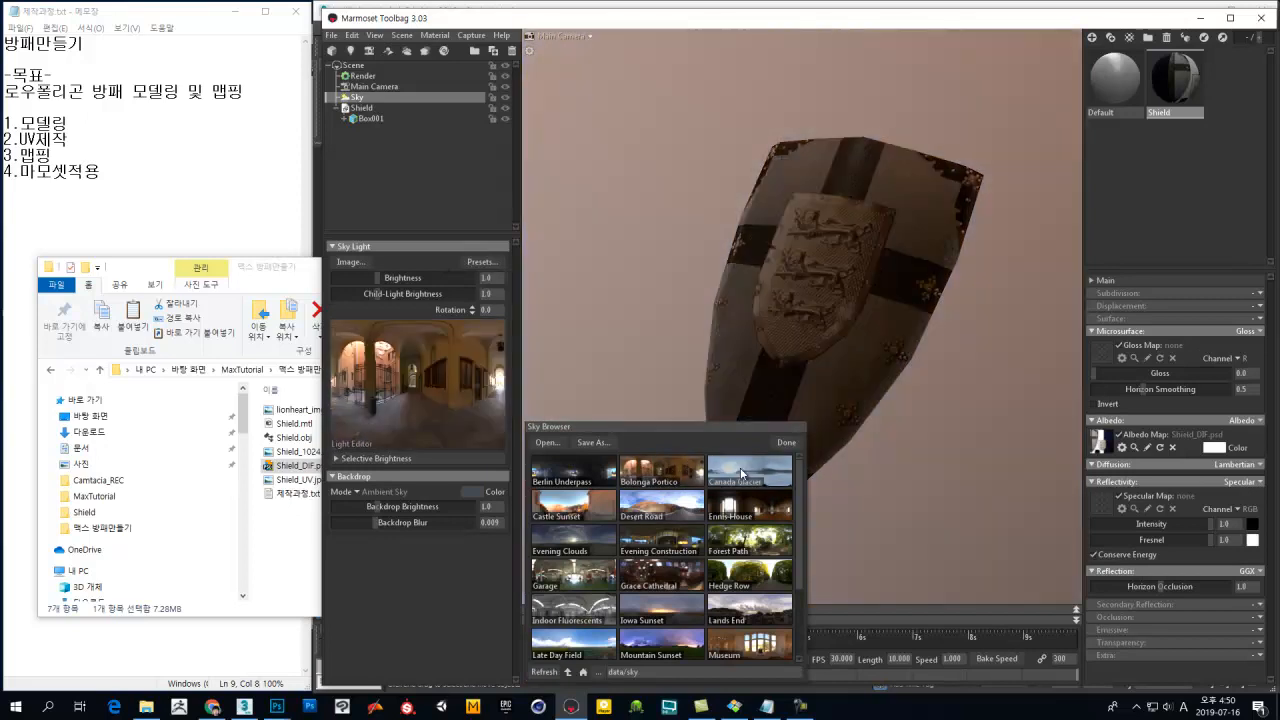
{"action": "left_click", "coordinate": [741, 473]}
{"action": "left_click_drag", "start_coordinate": [671, 345], "coordinate": [783, 350], "text": "shift"}
{"action": "left_click_drag", "start_coordinate": [668, 355], "coordinate": [616, 376], "text": "shift"}
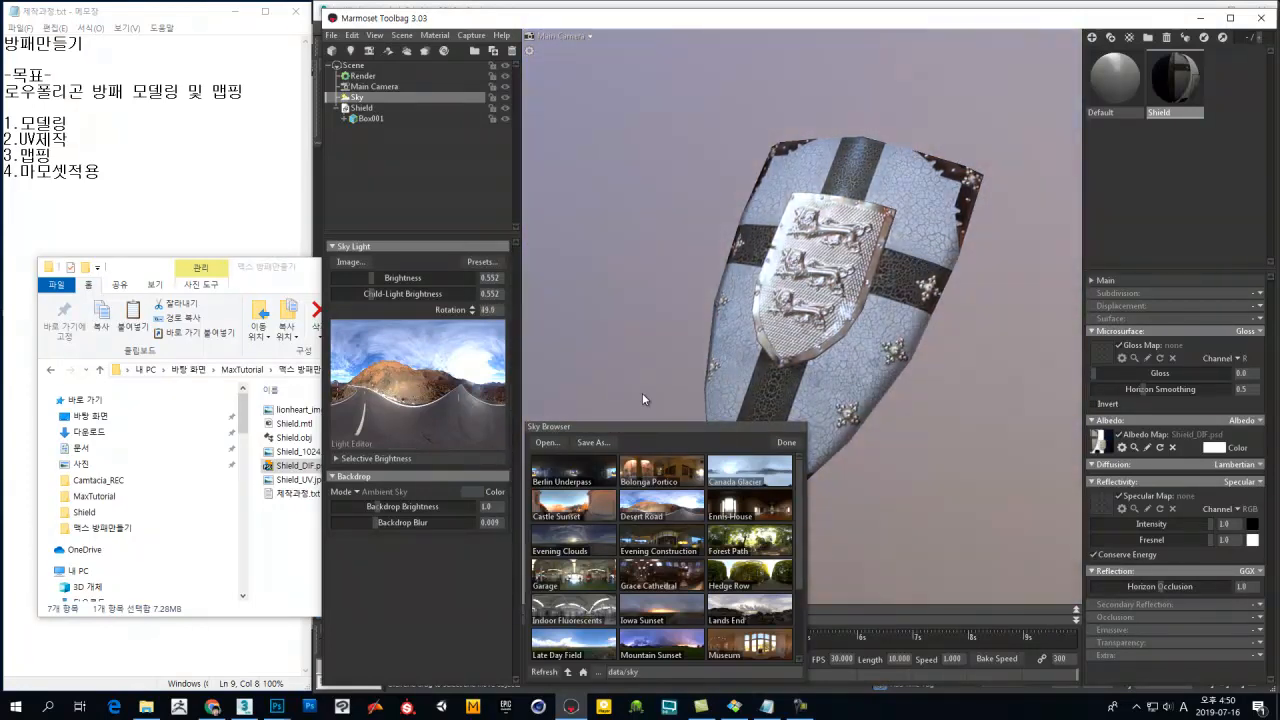
{"action": "left_click", "coordinate": [786, 442]}
Step: Add a shadow catcher beneath the shield and clear the selection
{"action": "right_click_drag", "start_coordinate": [892, 483], "coordinate": [886, 385]}
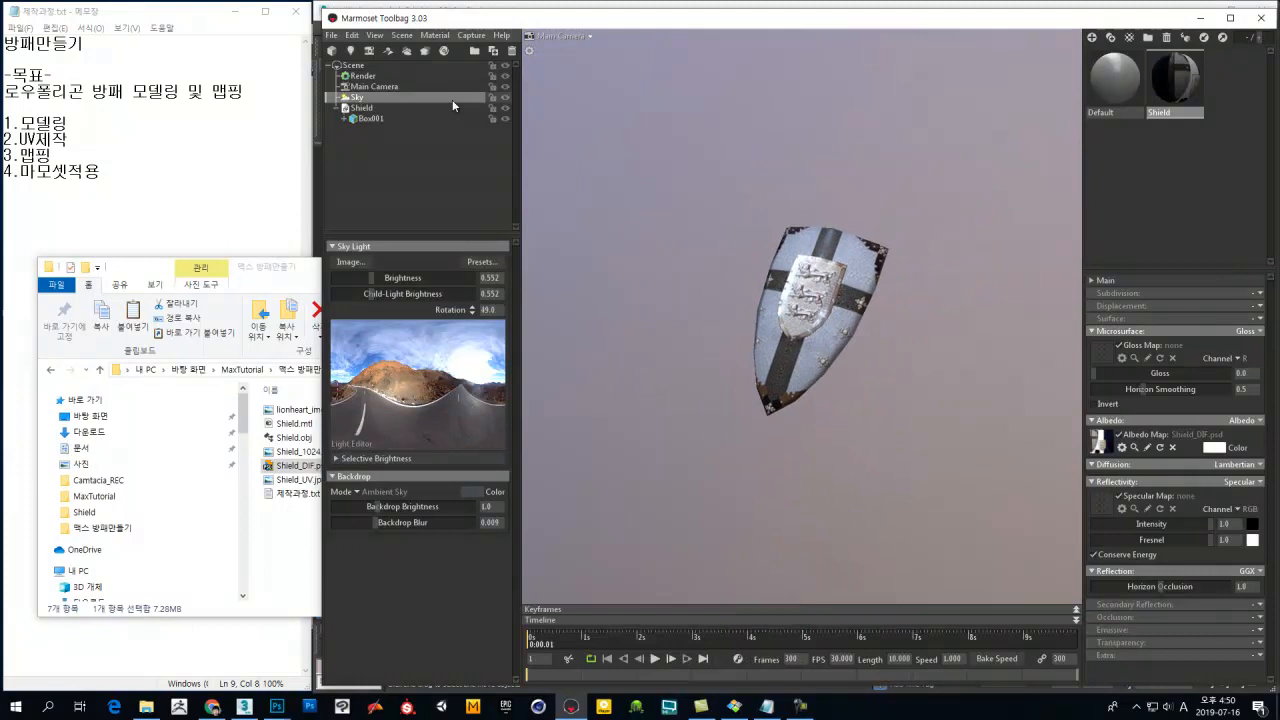
{"action": "left_click", "coordinate": [389, 52]}
{"action": "right_click_drag", "start_coordinate": [840, 432], "coordinate": [908, 466]}
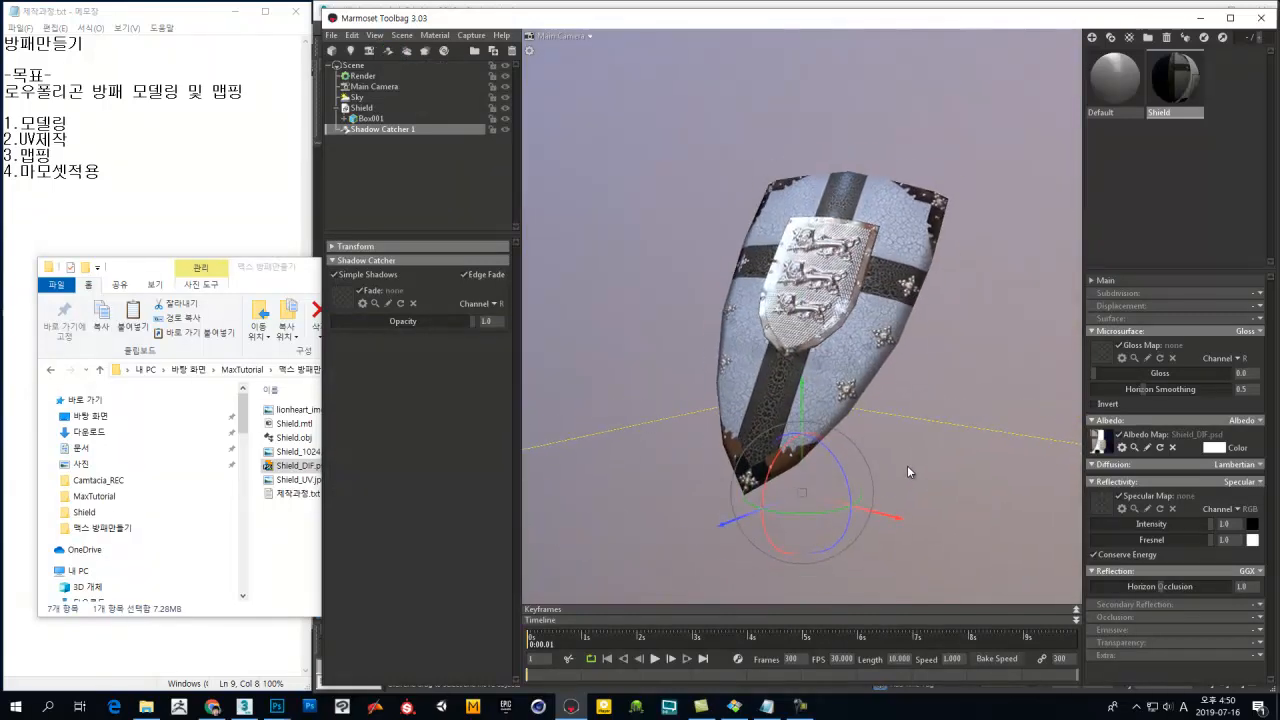
{"action": "left_click_drag", "start_coordinate": [908, 468], "coordinate": [914, 537]}
{"action": "left_click_drag", "start_coordinate": [884, 424], "coordinate": [916, 471]}
{"action": "middle_click_drag", "start_coordinate": [917, 466], "coordinate": [897, 430]}
{"action": "left_click", "coordinate": [432, 187]}
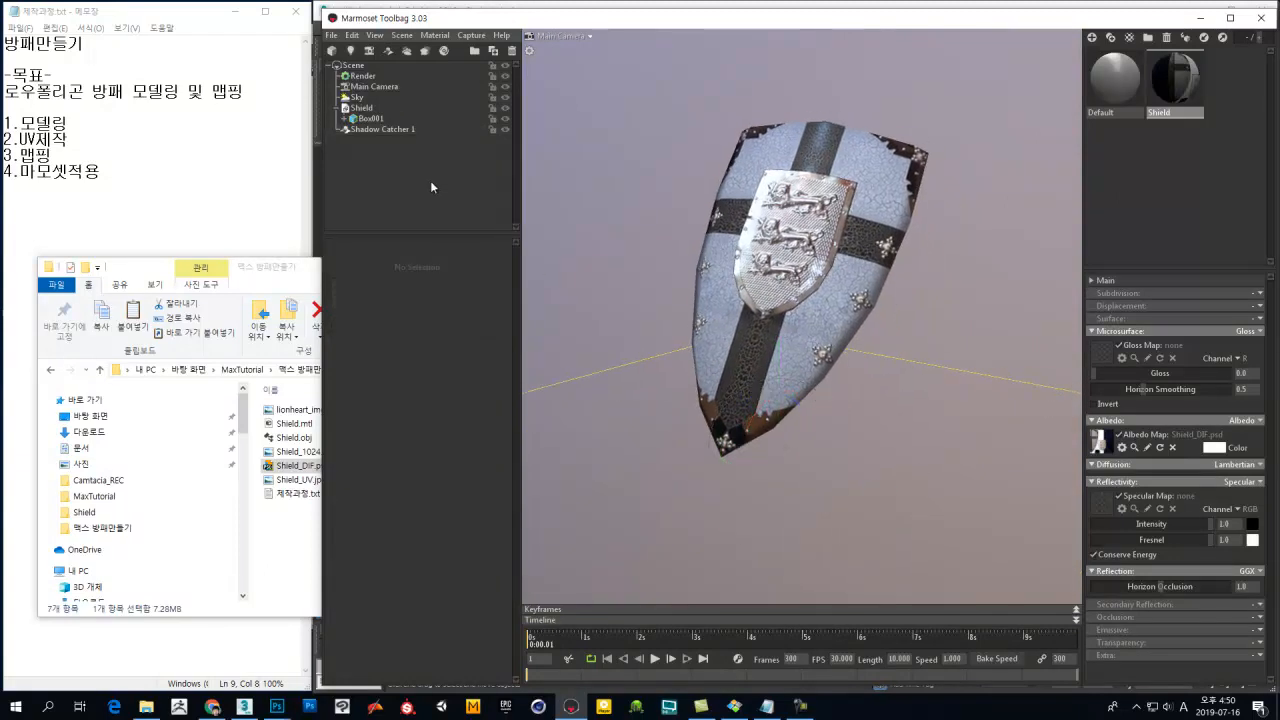
Step: Add a spot light to the scene and bring the whole light and shield into sight
{"action": "left_click", "coordinate": [350, 50]}
{"action": "left_click_drag", "start_coordinate": [864, 314], "coordinate": [830, 396]}
{"action": "scroll", "coordinate": [831, 402], "scroll_direction": "down", "scroll_amount": 5}
{"action": "scroll", "coordinate": [686, 333], "scroll_direction": "up", "scroll_amount": 2}
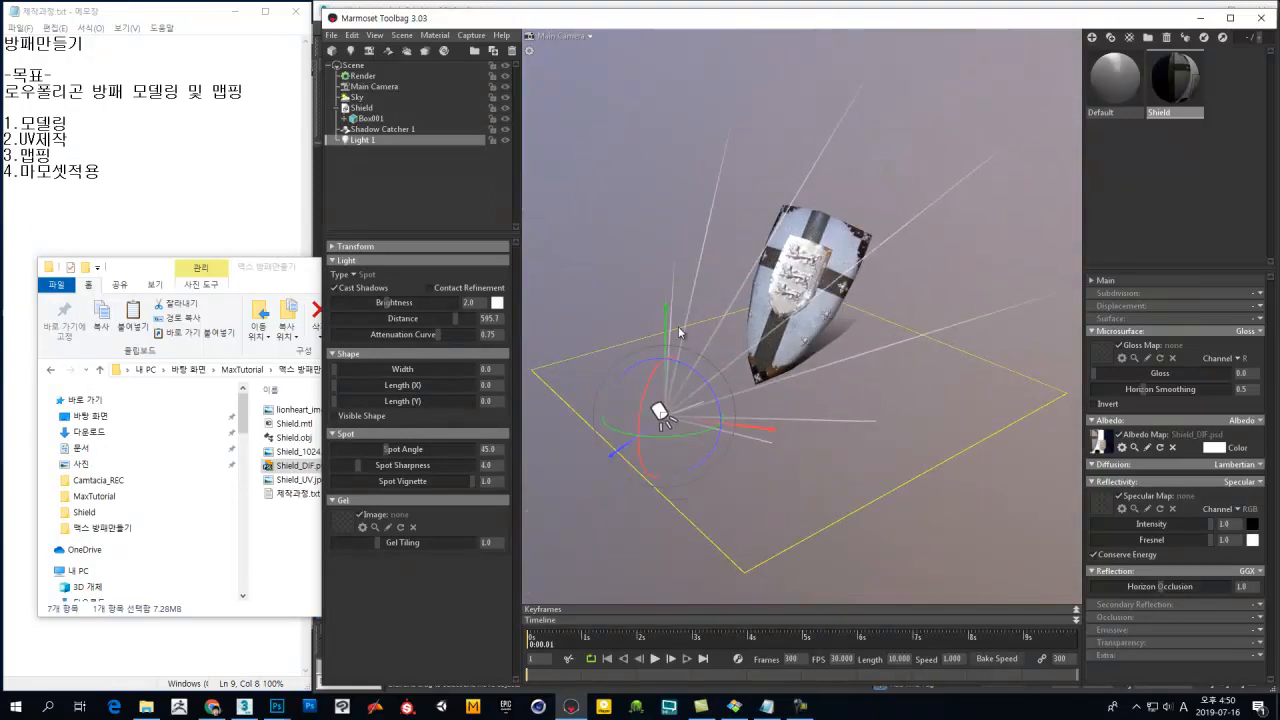
Step: Raise the spot light high above the shield and check the beam around the model
{"action": "left_click_drag", "start_coordinate": [666, 334], "coordinate": [668, 97]}
{"action": "left_click_drag", "start_coordinate": [644, 206], "coordinate": [686, 234], "text": "alt"}
{"action": "left_click_drag", "start_coordinate": [640, 320], "coordinate": [617, 325]}
{"action": "right_click_drag", "start_coordinate": [742, 380], "coordinate": [773, 436], "text": "alt"}
{"action": "left_click_drag", "start_coordinate": [773, 436], "coordinate": [823, 337], "text": "alt"}
{"action": "right_click_drag", "start_coordinate": [823, 337], "coordinate": [828, 390], "text": "alt"}
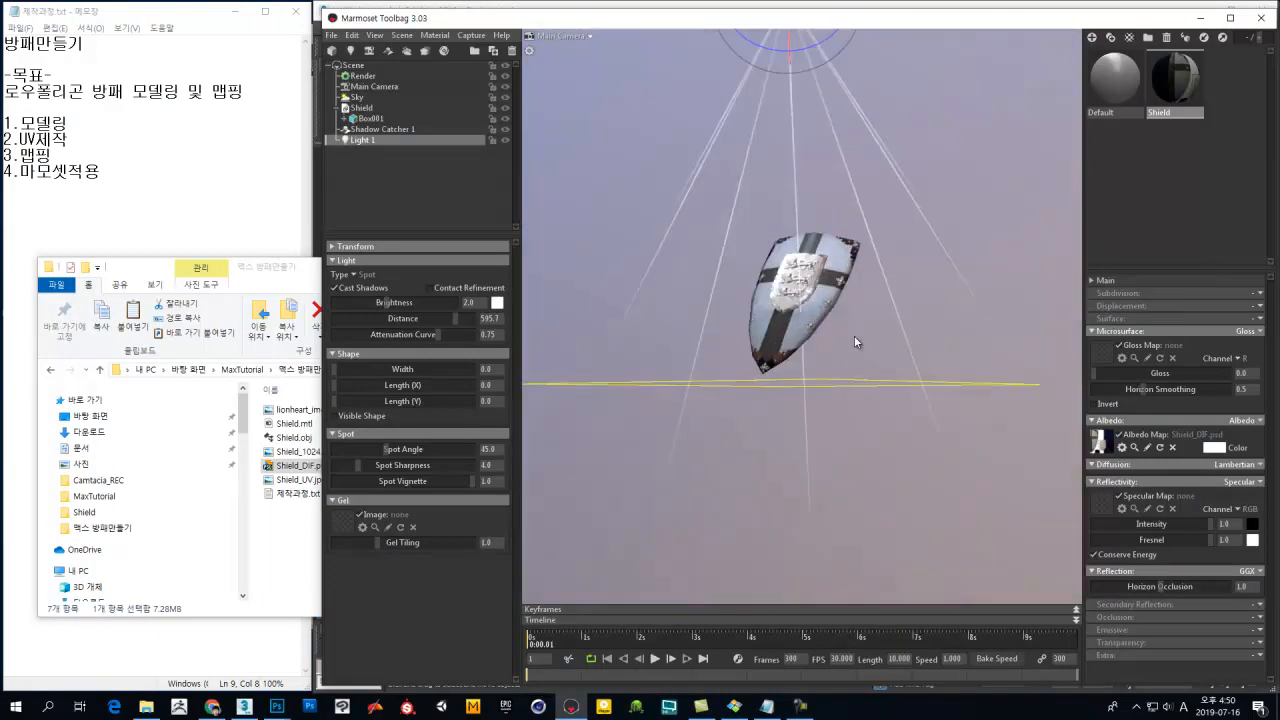
{"action": "left_click_drag", "start_coordinate": [826, 382], "coordinate": [812, 425], "text": "alt"}
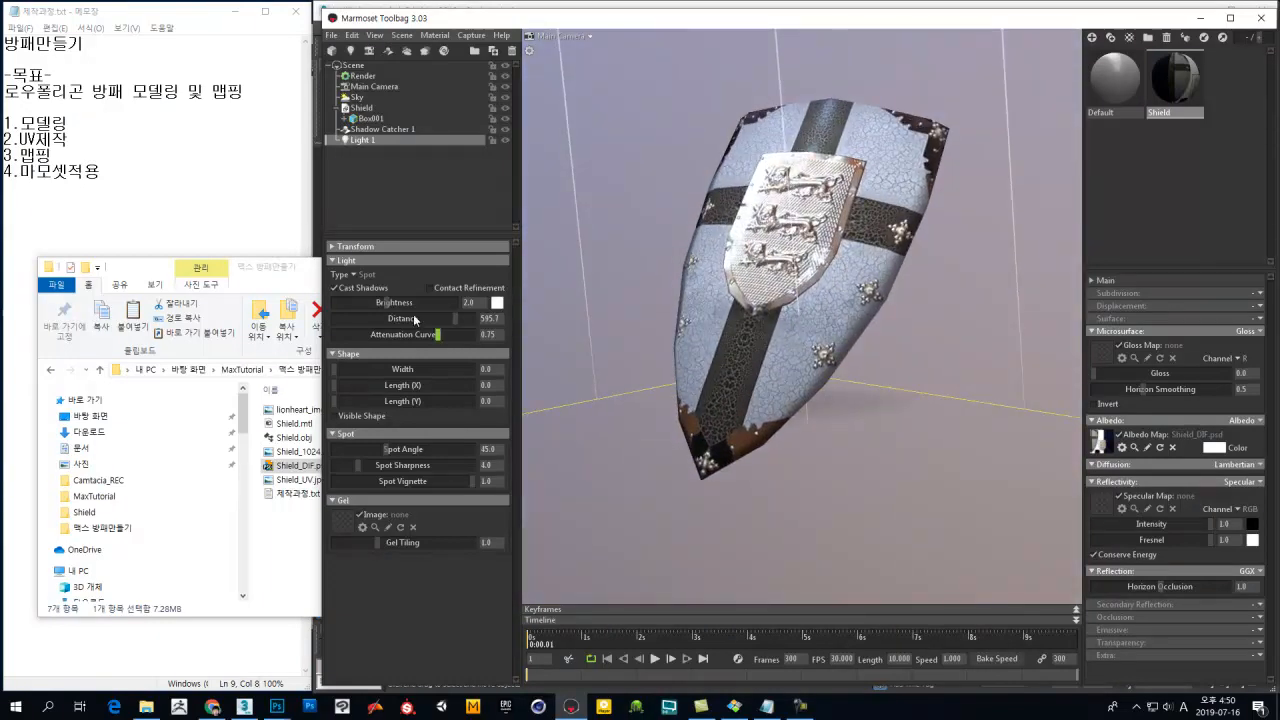
Step: Change the light's type to Directional and rotate it so the shield casts a shadow on the ground plane
{"action": "left_click", "coordinate": [355, 275]}
{"action": "left_click", "coordinate": [368, 274]}
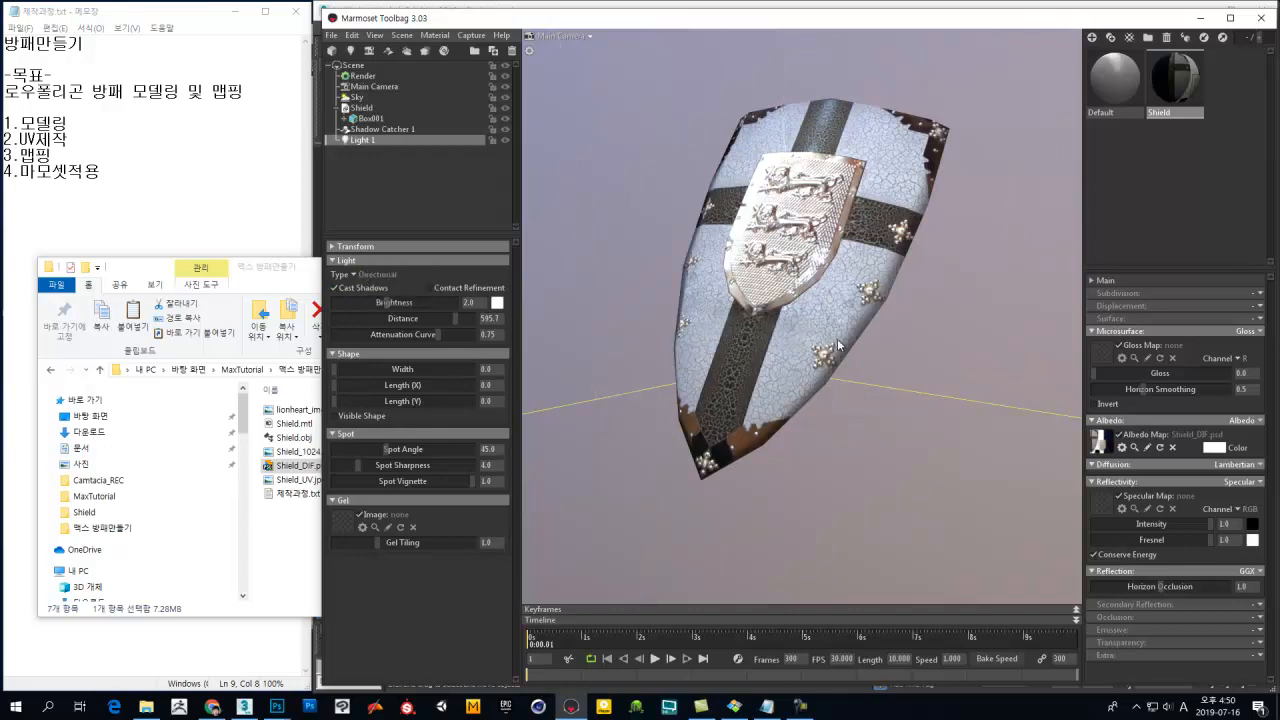
{"action": "right_click_drag", "start_coordinate": [792, 300], "coordinate": [797, 208], "text": "alt"}
{"action": "left_click_drag", "start_coordinate": [794, 201], "coordinate": [798, 153], "text": "alt"}
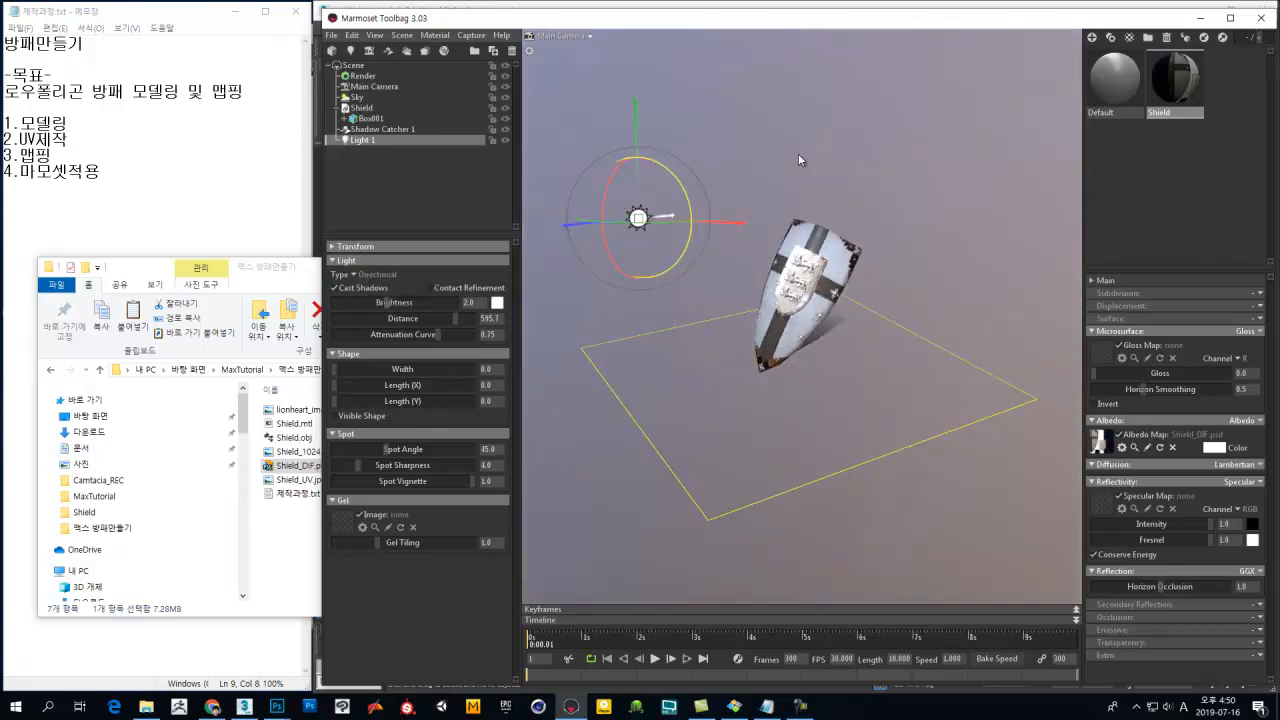
{"action": "left_click_drag", "start_coordinate": [638, 148], "coordinate": [660, 289]}
{"action": "left_click_drag", "start_coordinate": [609, 388], "coordinate": [739, 332]}
{"action": "right_click_drag", "start_coordinate": [742, 350], "coordinate": [746, 464], "text": "alt"}
{"action": "left_click_drag", "start_coordinate": [746, 464], "coordinate": [1002, 297], "text": "alt"}
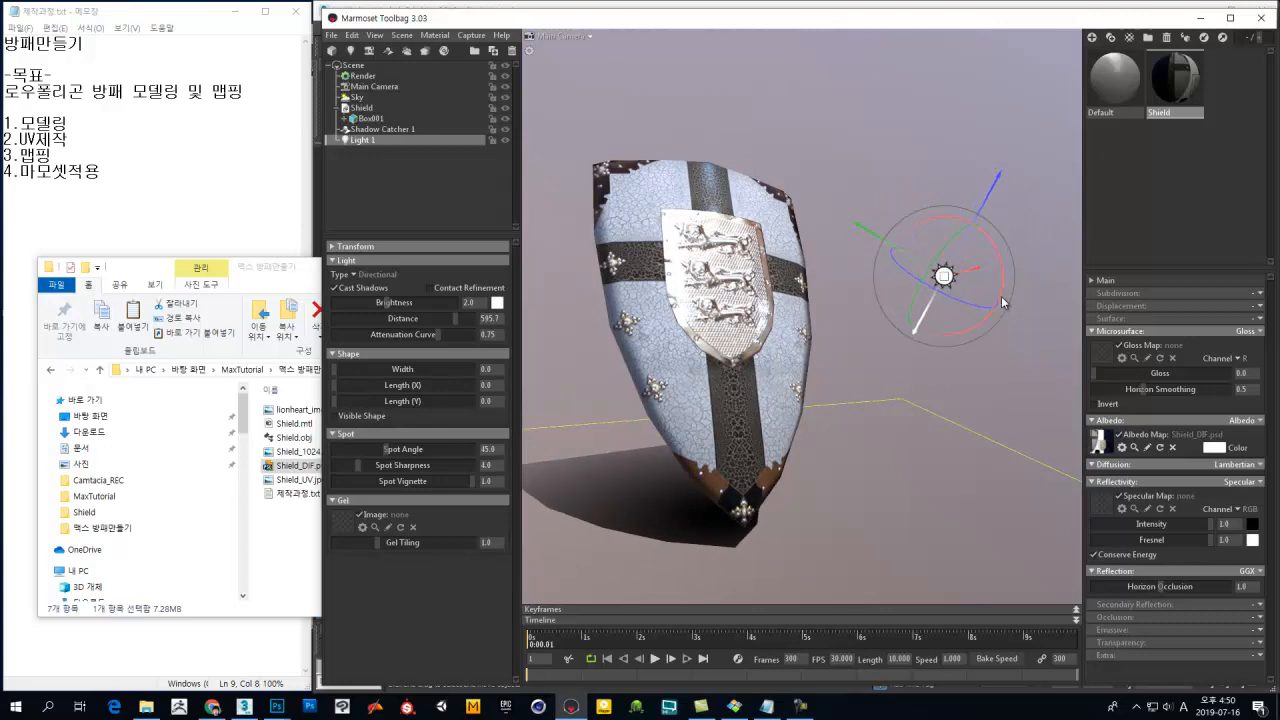
Step: Rotate the directional light further so the shield's front is lit and its shadow falls behind it to the right
{"action": "left_click_drag", "start_coordinate": [934, 257], "coordinate": [934, 257]}
{"action": "left_click_drag", "start_coordinate": [812, 440], "coordinate": [744, 452], "text": "alt"}
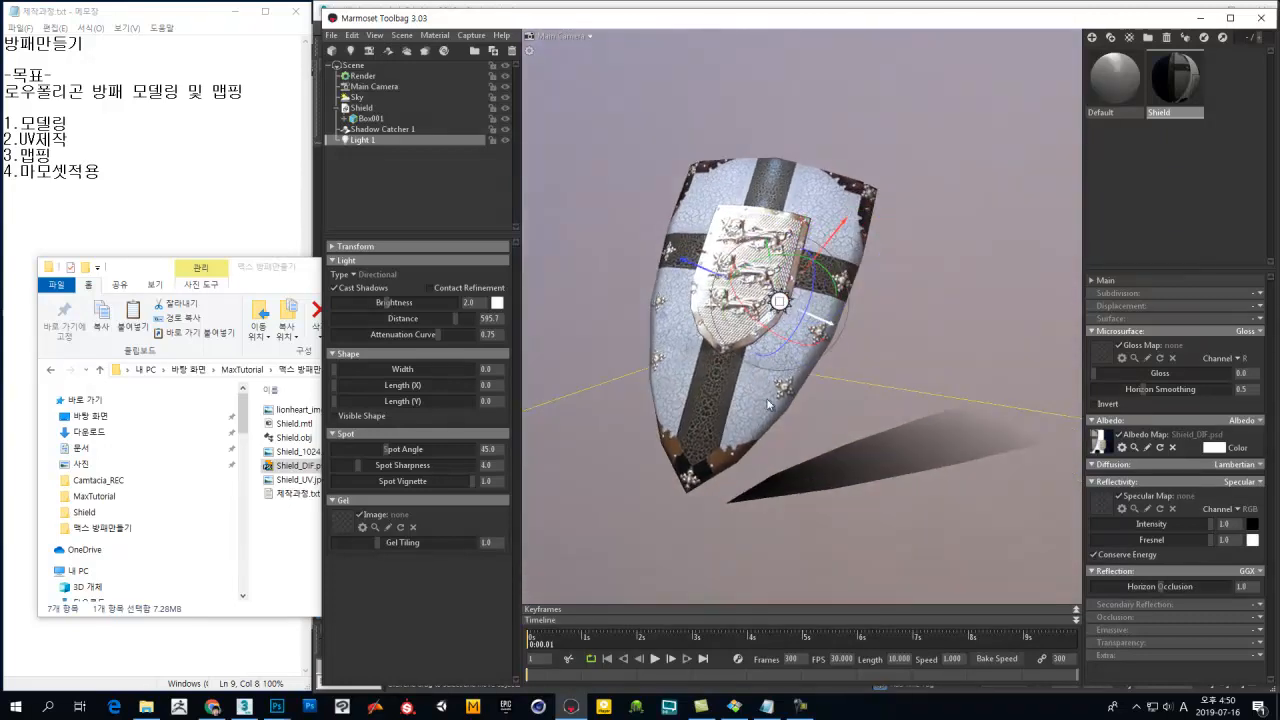
{"action": "left_click_drag", "start_coordinate": [830, 283], "coordinate": [857, 302]}
{"action": "left_click_drag", "start_coordinate": [912, 430], "coordinate": [849, 425]}
{"action": "right_click_drag", "start_coordinate": [849, 425], "coordinate": [849, 455]}
{"action": "left_click_drag", "start_coordinate": [853, 462], "coordinate": [852, 470]}
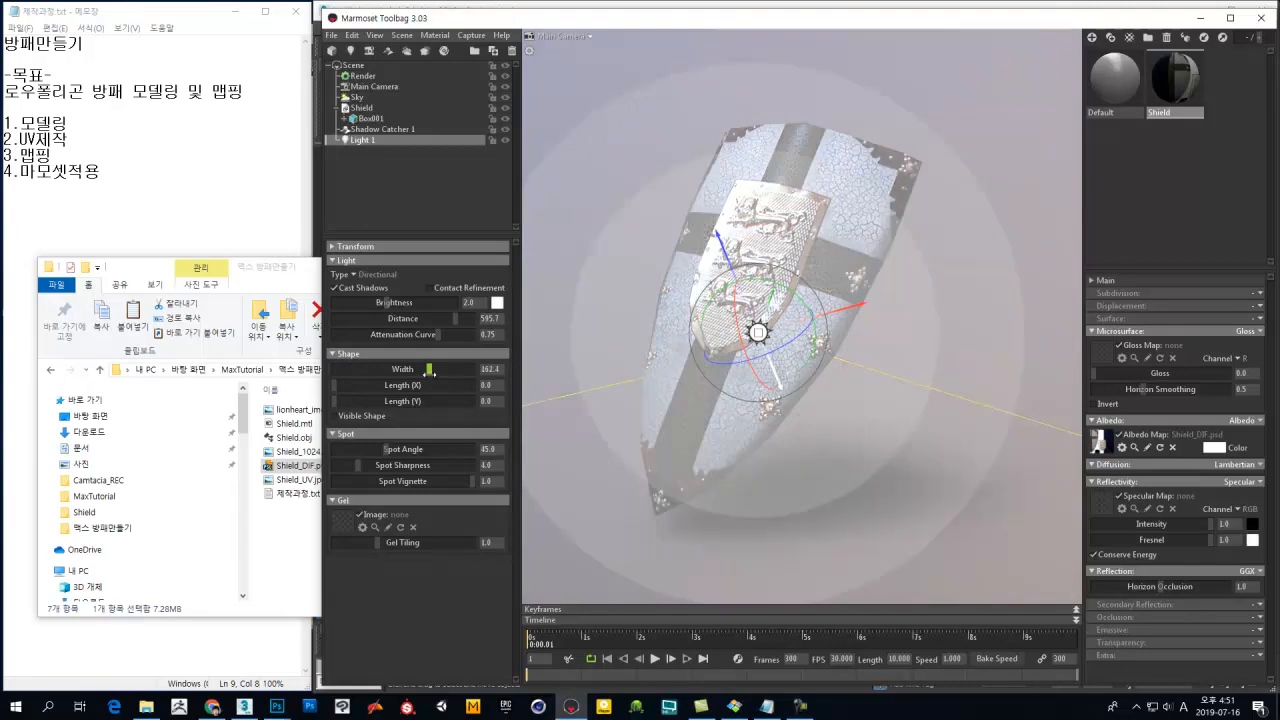
Step: Soften the light's shadow with width 12.0, length X about 1.66 and length Y about 4.54, and raise its brightness to about 4.46
{"action": "mouse_move", "coordinate": [355, 370]}
{"action": "left_mouse_down"}
{"action": "mouse_move", "coordinate": [430, 370]}
{"action": "mouse_move", "coordinate": [374, 384]}
{"action": "mouse_move", "coordinate": [383, 415]}
{"action": "mouse_move", "coordinate": [362, 385]}
{"action": "mouse_move", "coordinate": [366, 400]}
{"action": "mouse_move", "coordinate": [373, 369]}
{"action": "left_mouse_up"}
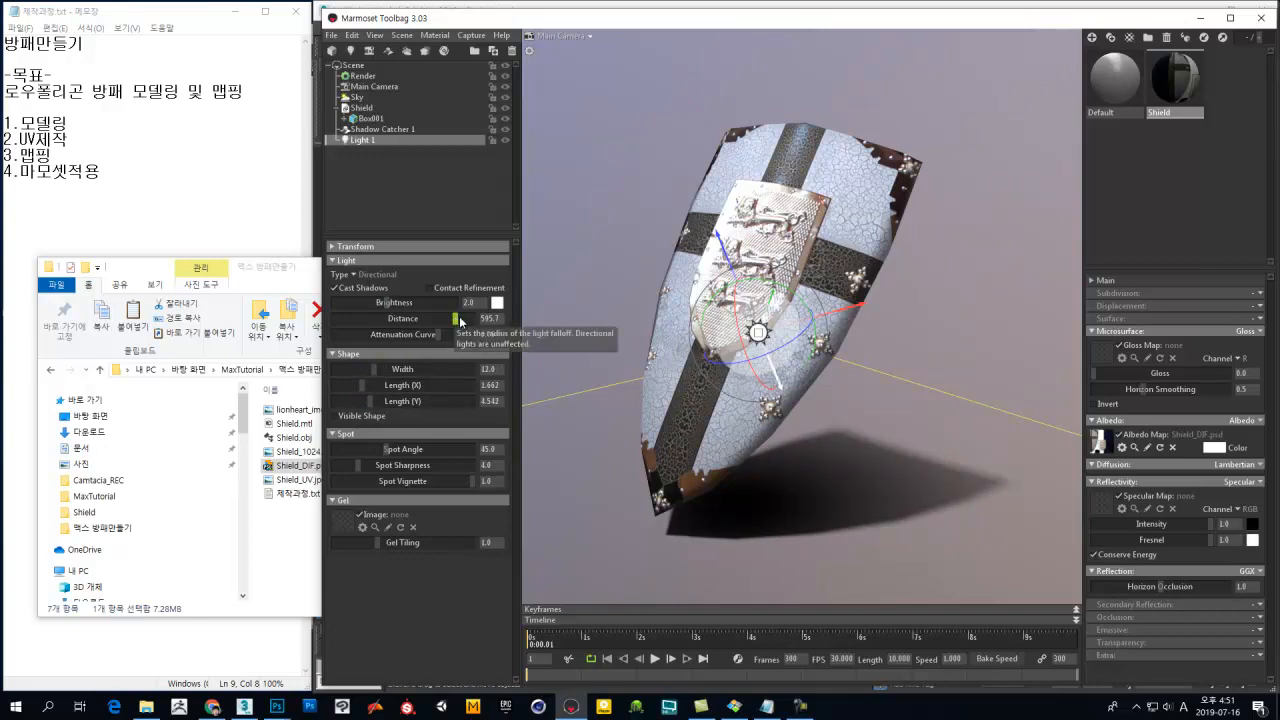
{"action": "mouse_move", "coordinate": [390, 304]}
{"action": "left_mouse_down"}
{"action": "mouse_move", "coordinate": [371, 303]}
{"action": "mouse_move", "coordinate": [427, 311]}
{"action": "mouse_move", "coordinate": [393, 318]}
{"action": "left_mouse_up"}
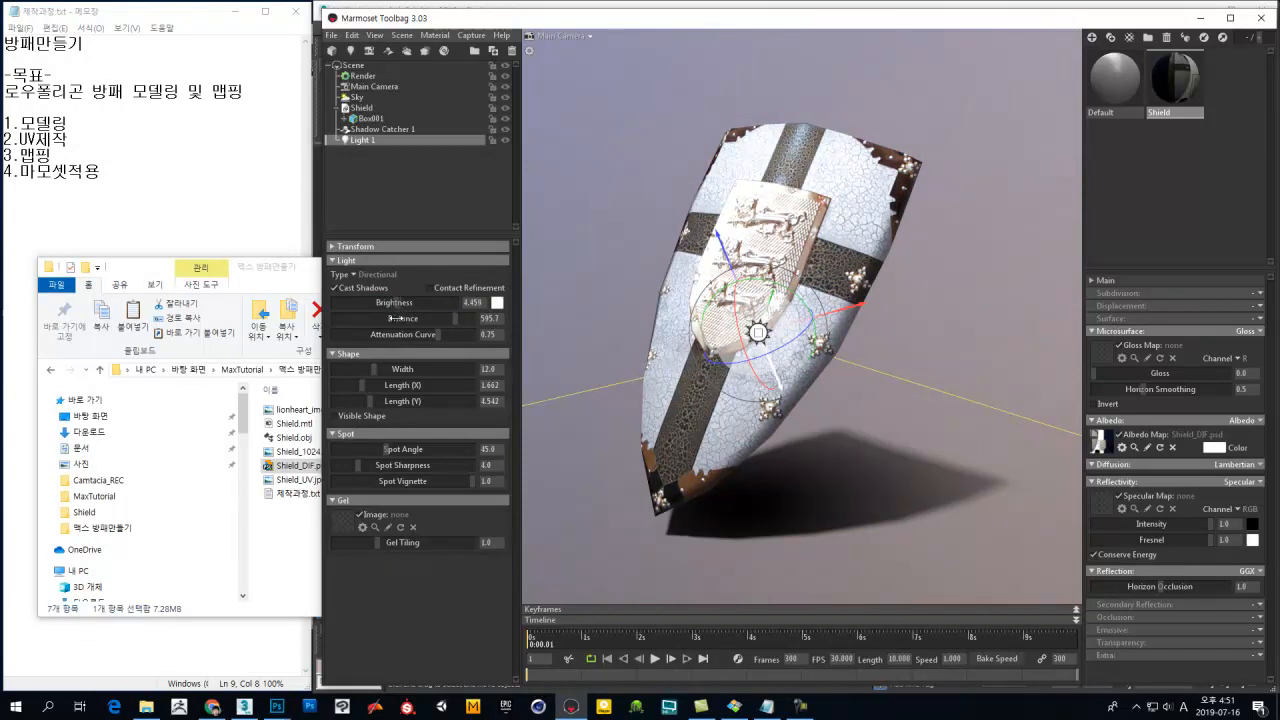
{"action": "left_click_drag", "start_coordinate": [835, 449], "coordinate": [835, 434], "text": "alt"}
{"action": "right_click_drag", "start_coordinate": [835, 434], "coordinate": [838, 460], "text": "alt"}
{"action": "middle_click_drag", "start_coordinate": [838, 460], "coordinate": [839, 428], "text": "alt"}
{"action": "left_click_drag", "start_coordinate": [839, 428], "coordinate": [839, 462], "text": "alt"}
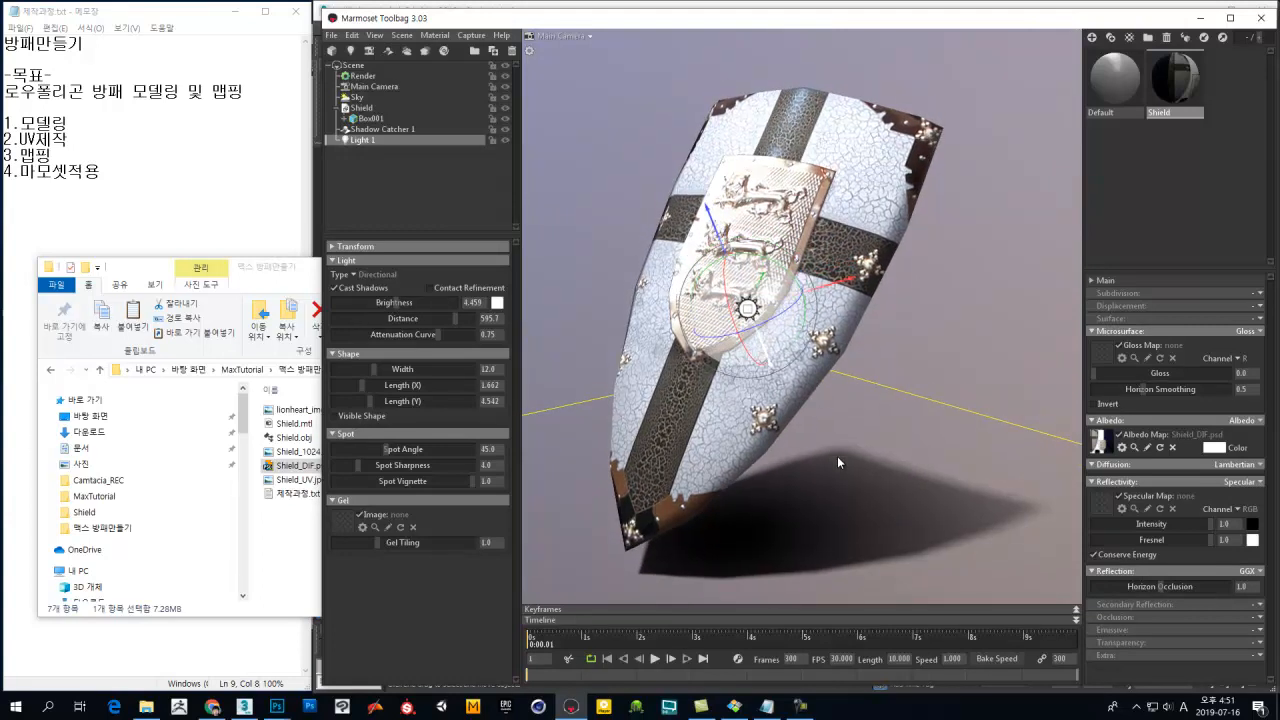
Step: Switch the sky's backdrop mode from Ambient Sky to Color
{"action": "left_click", "coordinate": [357, 97]}
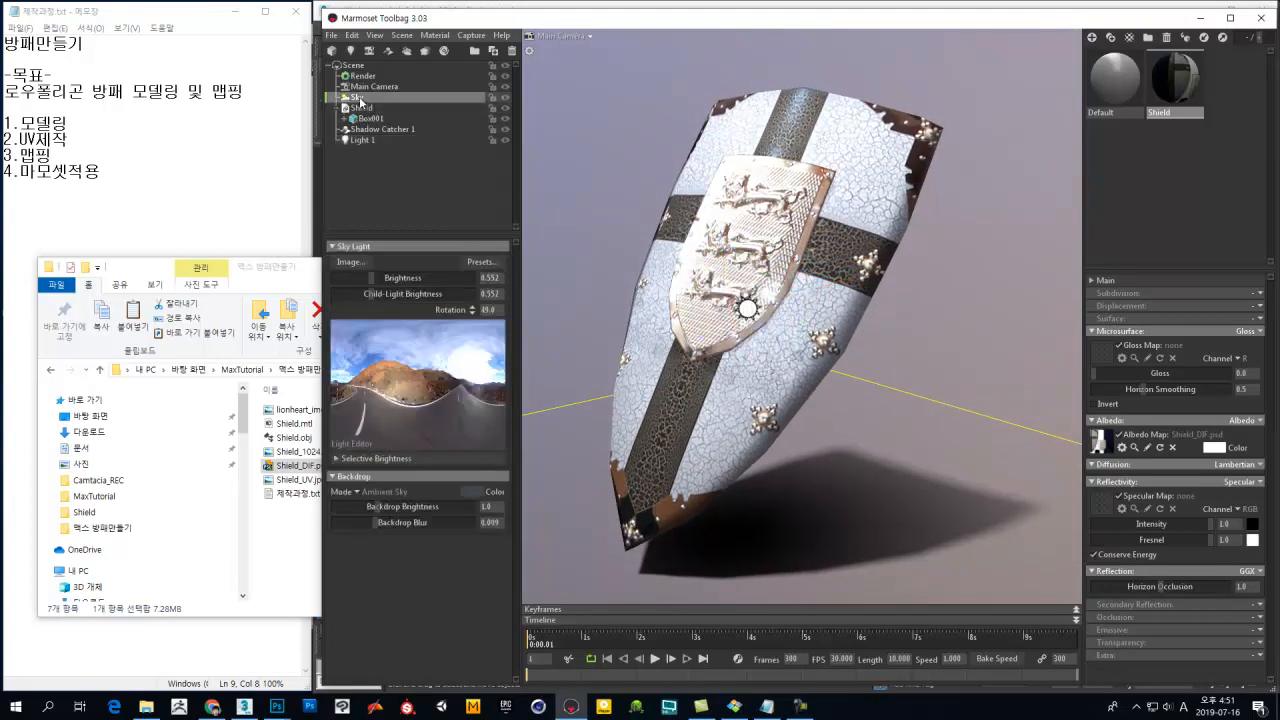
{"action": "left_click", "coordinate": [358, 492]}
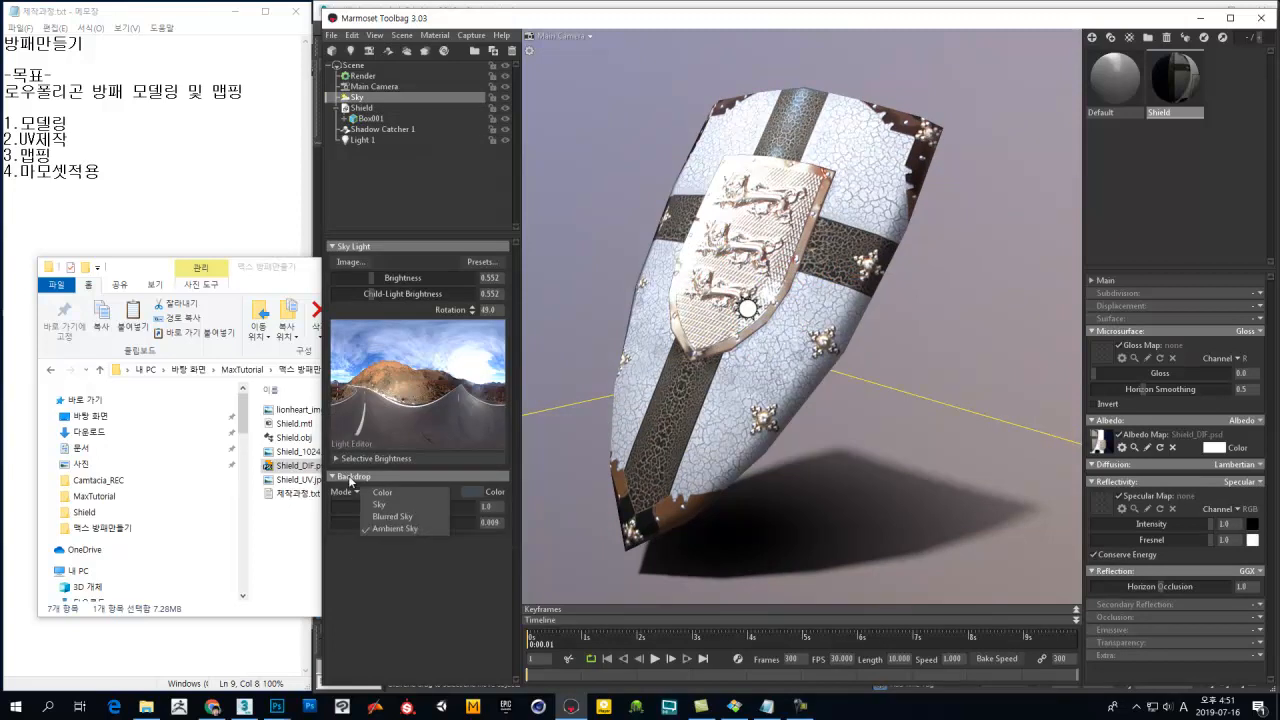
{"action": "left_click", "coordinate": [374, 492]}
{"action": "left_click_drag", "start_coordinate": [847, 481], "coordinate": [840, 479]}
{"action": "mouse_move", "coordinate": [840, 479]}
{"action": "right_mouse_down"}
{"action": "mouse_move", "coordinate": [841, 496]}
{"action": "mouse_move", "coordinate": [840, 484]}
{"action": "right_mouse_up"}
Step: Reposition and re-aim the directional light beside the shield's left edge, and clear the selection
{"action": "left_click", "coordinate": [717, 397]}
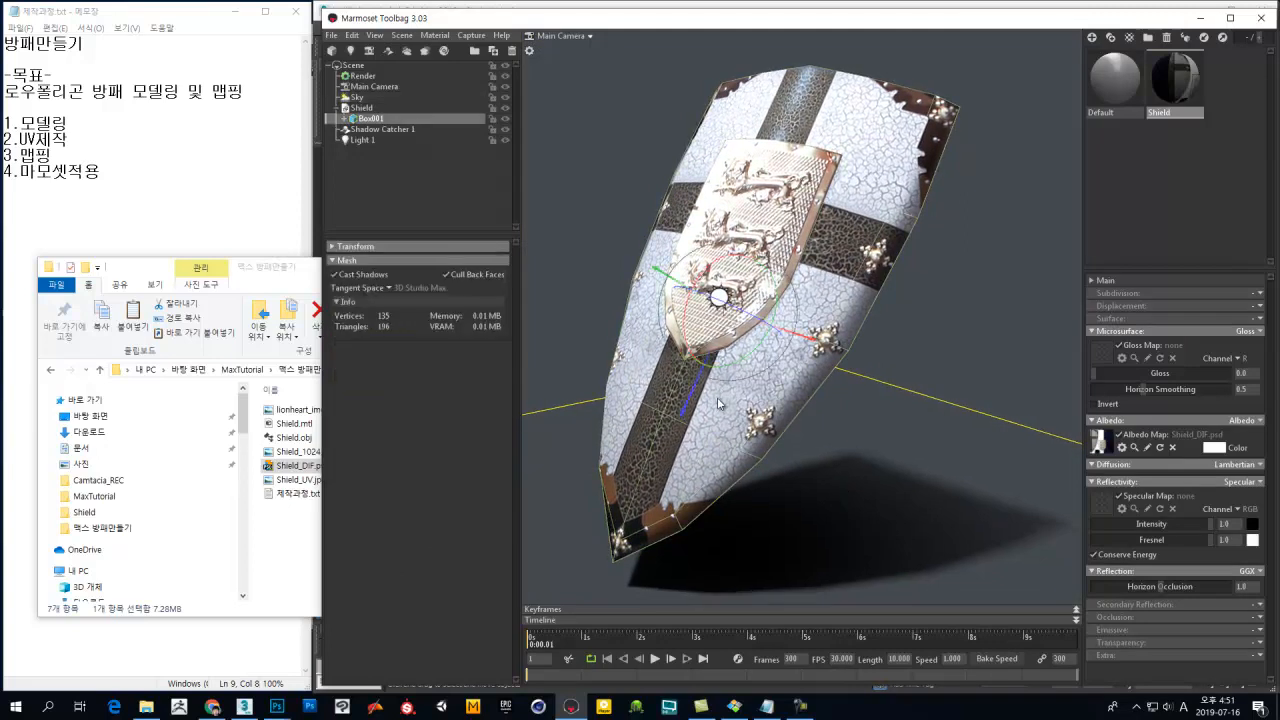
{"action": "left_click", "coordinate": [718, 298]}
{"action": "left_click_drag", "start_coordinate": [800, 275], "coordinate": [667, 314]}
{"action": "left_click_drag", "start_coordinate": [547, 249], "coordinate": [533, 162]}
{"action": "left_click_drag", "start_coordinate": [566, 322], "coordinate": [550, 330]}
{"action": "scroll", "coordinate": [652, 354], "scroll_direction": "down", "scroll_amount": 2}
{"action": "scroll", "coordinate": [655, 354], "scroll_direction": "up", "scroll_amount": 1}
{"action": "middle_click_drag", "start_coordinate": [662, 357], "coordinate": [700, 366]}
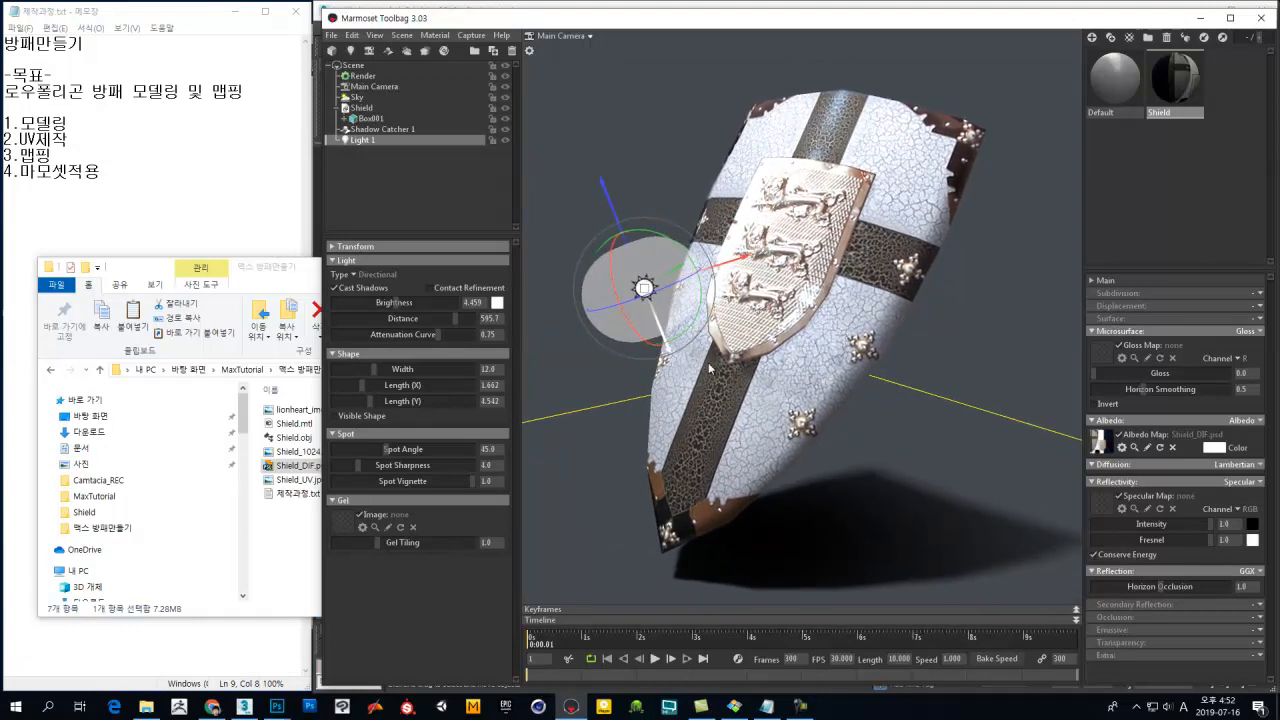
{"action": "left_click", "coordinate": [906, 349]}
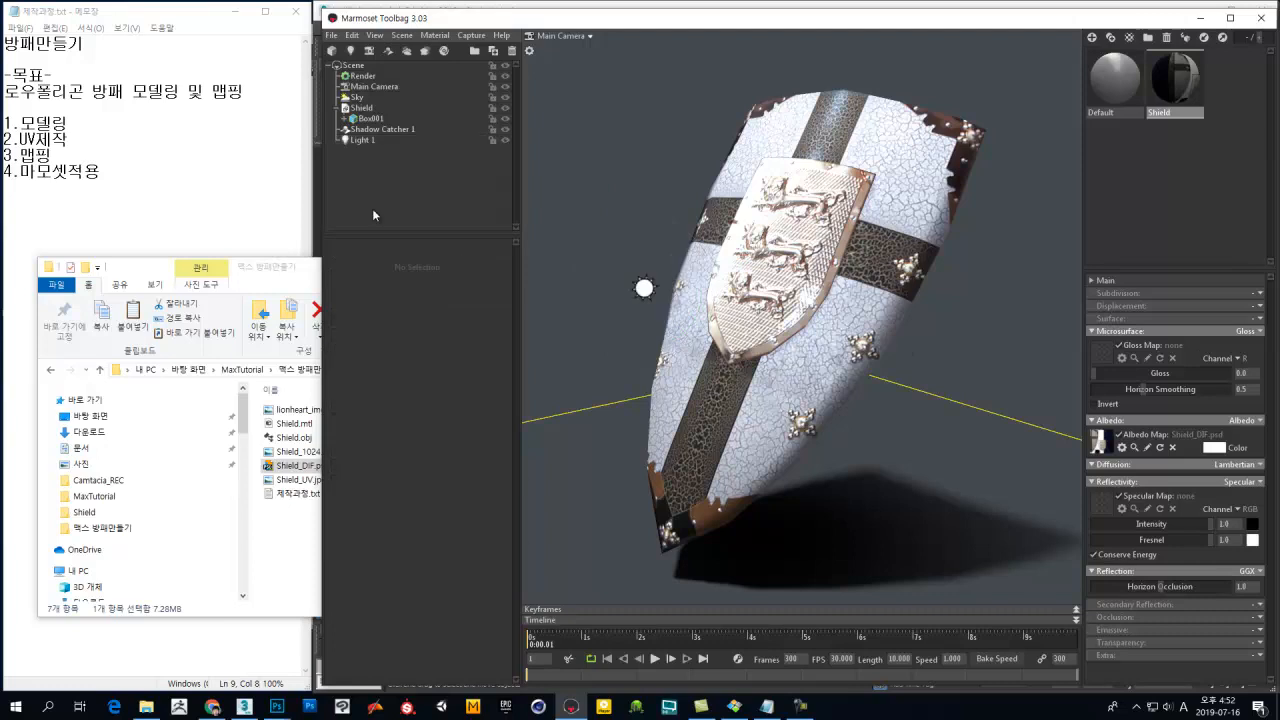
Step: Open the curve editor in the main camera's post effect settings
{"action": "left_click", "coordinate": [372, 86]}
{"action": "scroll", "coordinate": [519, 614], "scroll_direction": "down", "scroll_amount": 2}
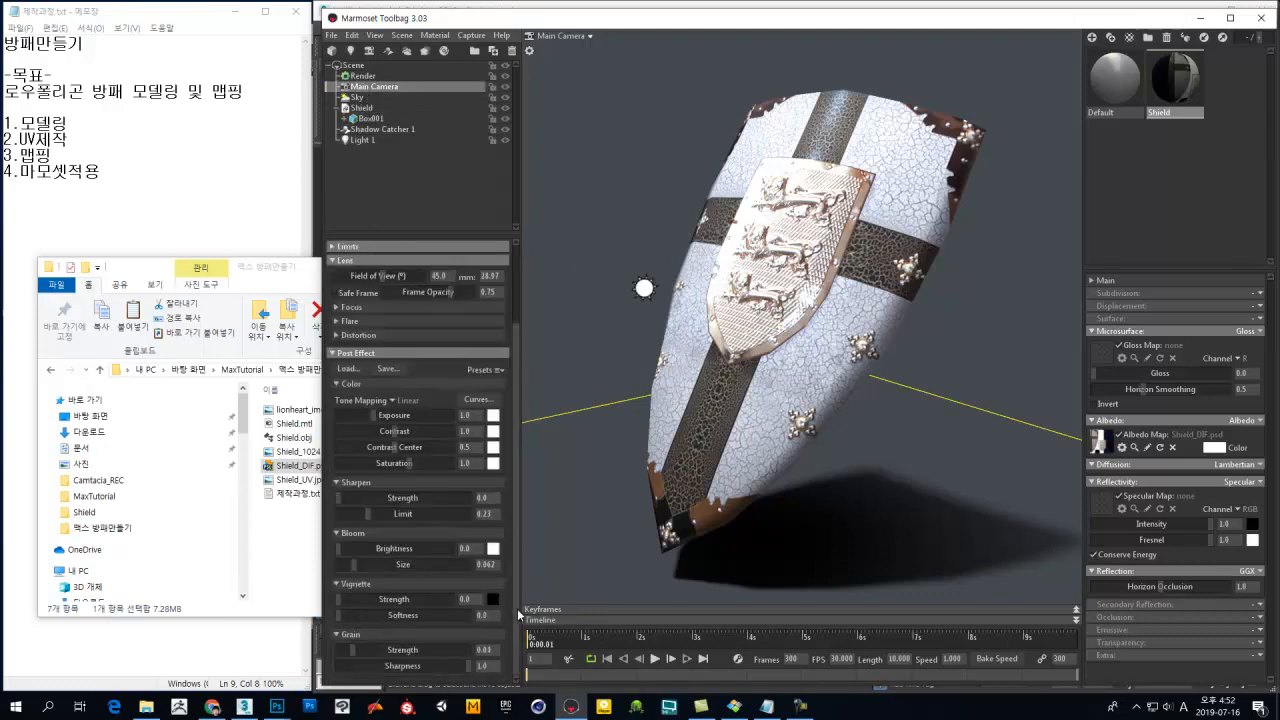
{"action": "left_click", "coordinate": [479, 399]}
Step: Try reshaping the camera's RGB curve with three added points, and clear the curve
{"action": "left_click_drag", "start_coordinate": [646, 552], "coordinate": [640, 515]}
{"action": "left_click_drag", "start_coordinate": [587, 568], "coordinate": [587, 612]}
{"action": "mouse_move", "coordinate": [620, 560]}
{"action": "left_mouse_down"}
{"action": "mouse_move", "coordinate": [628, 576]}
{"action": "mouse_move", "coordinate": [630, 520]}
{"action": "mouse_move", "coordinate": [631, 569]}
{"action": "left_mouse_up"}
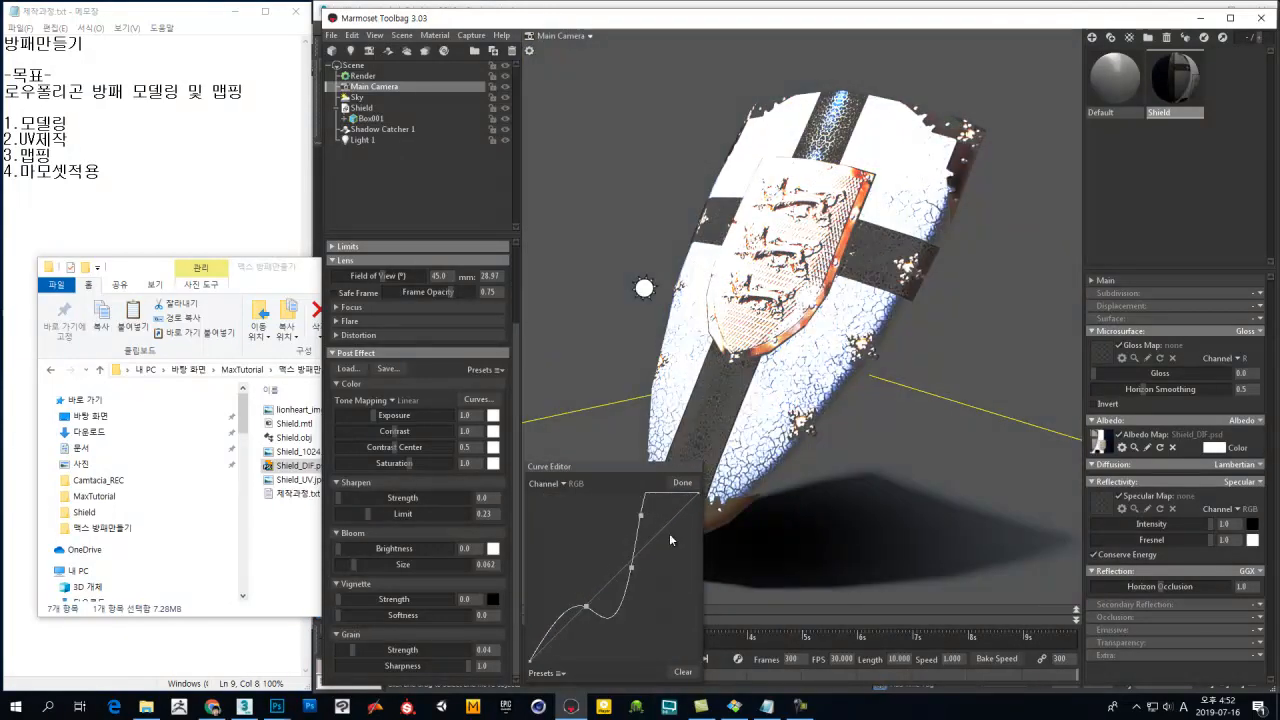
{"action": "left_click", "coordinate": [683, 672]}
Step: Try out different curve presets on the camera image, including Bleached
{"action": "left_click", "coordinate": [565, 676]}
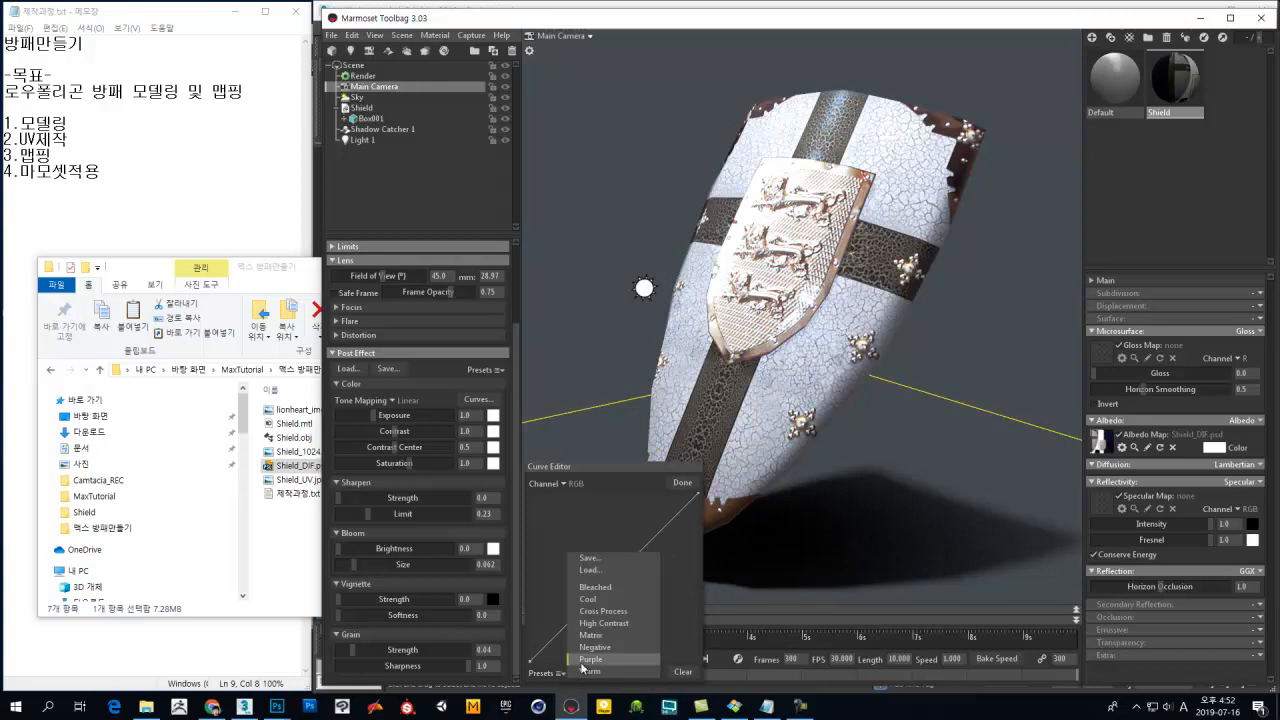
{"action": "left_click", "coordinate": [632, 591]}
{"action": "left_click", "coordinate": [558, 672]}
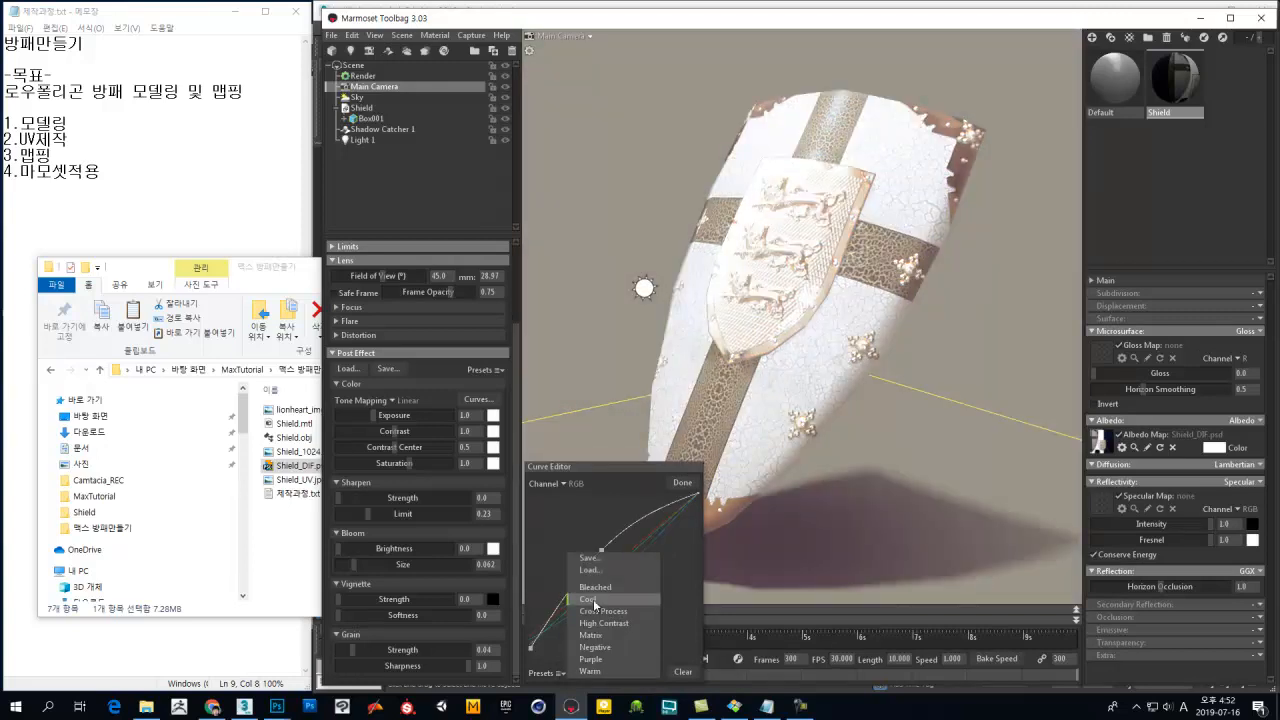
{"action": "left_click", "coordinate": [572, 640]}
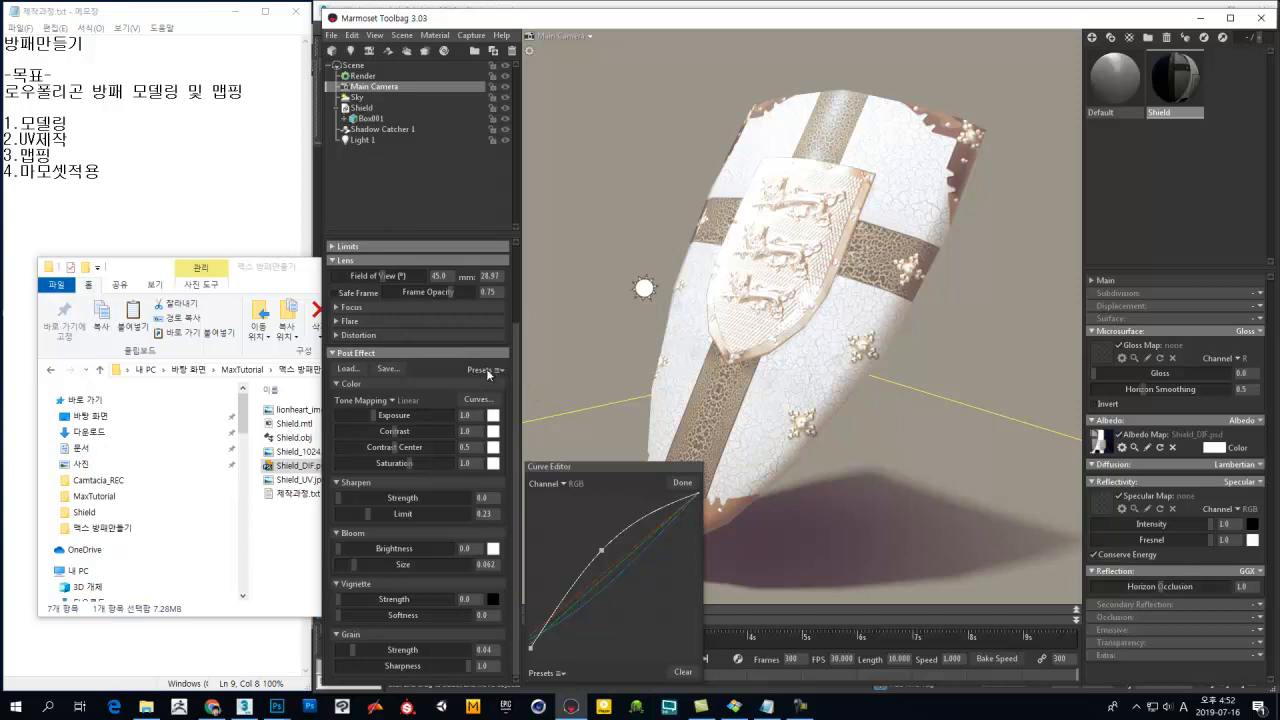
{"action": "left_click", "coordinate": [558, 675]}
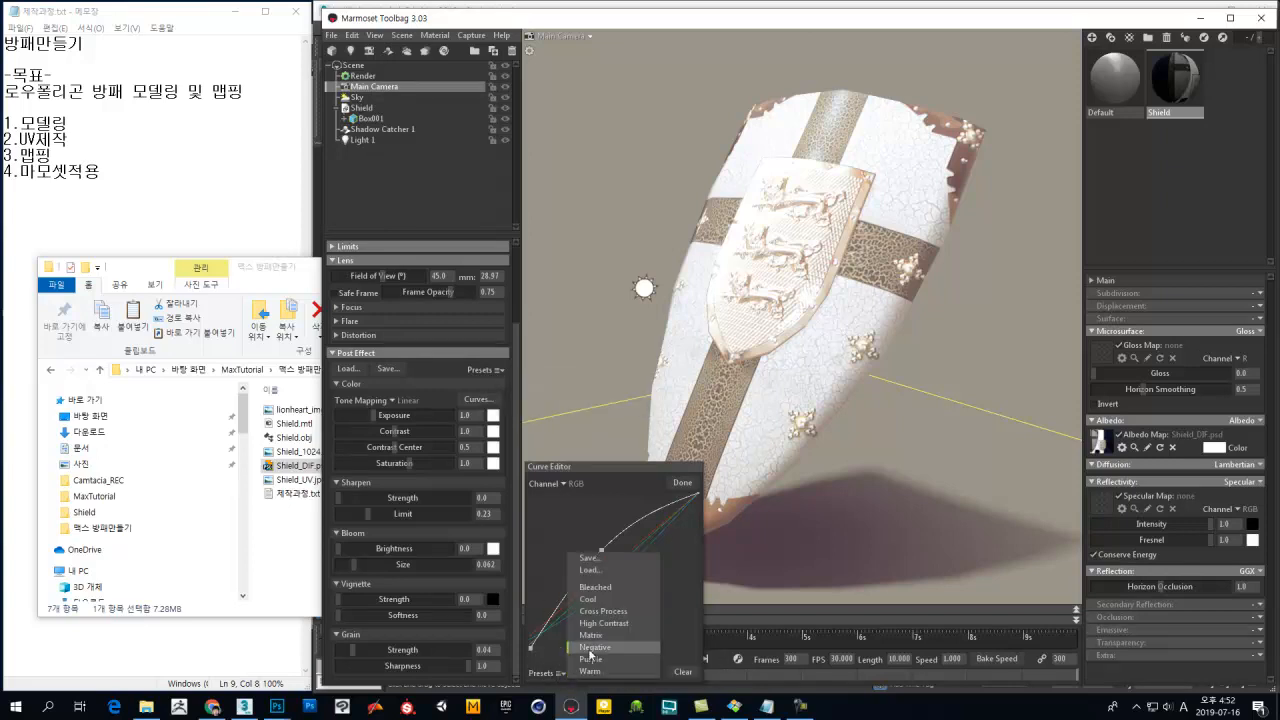
{"action": "left_click", "coordinate": [573, 655]}
{"action": "left_click", "coordinate": [563, 675]}
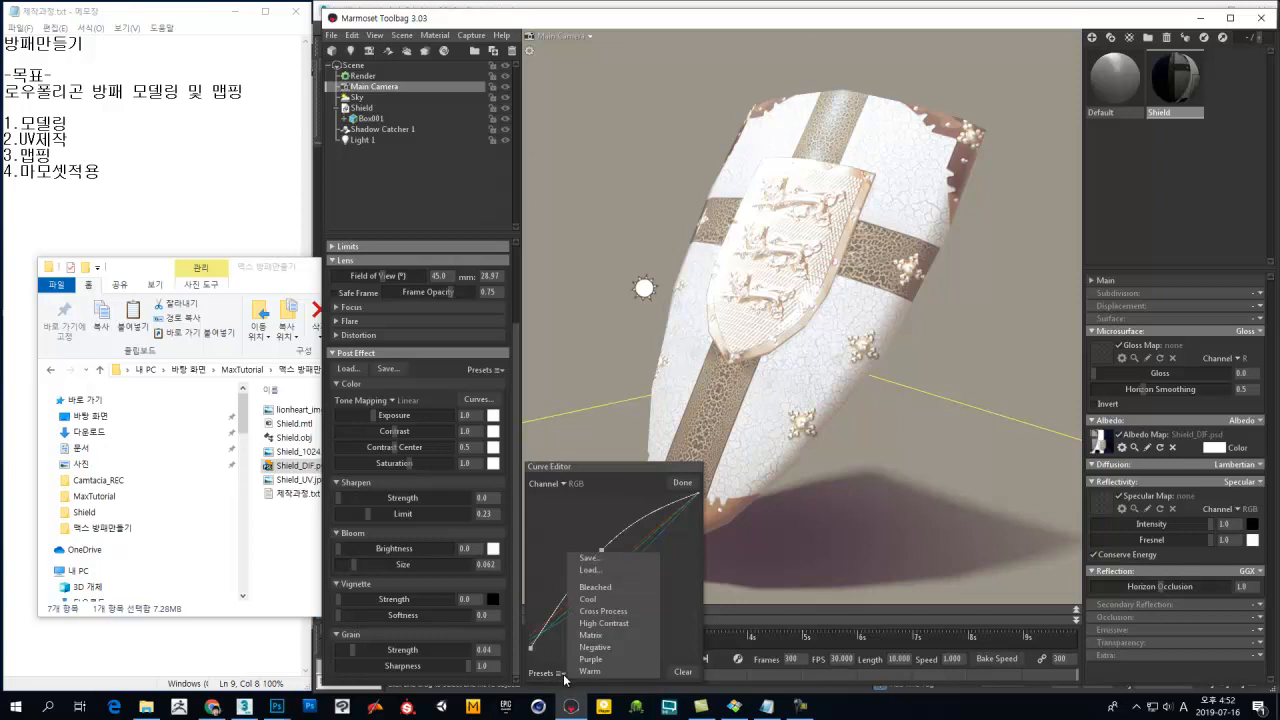
{"action": "left_click", "coordinate": [588, 612]}
{"action": "left_click", "coordinate": [563, 675]}
{"action": "left_click", "coordinate": [590, 613]}
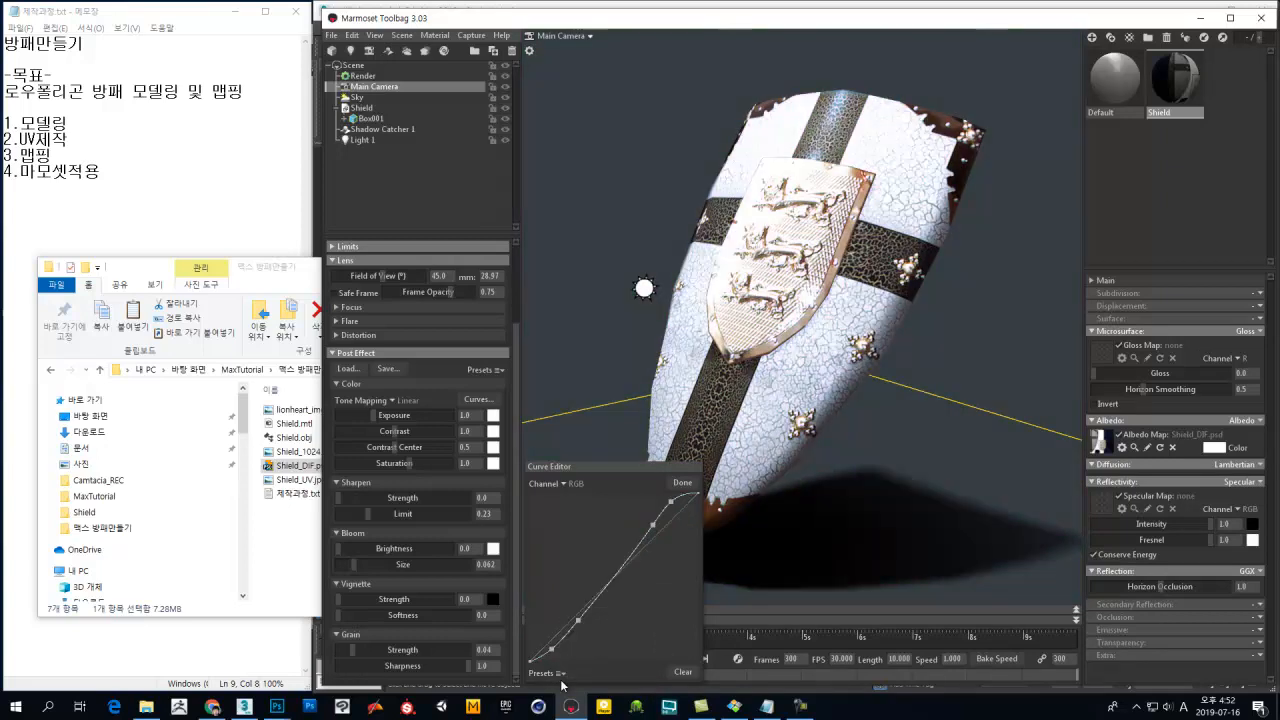
Step: Apply the Purple curve preset, straighten the Red channel's curve close to the diagonal, and finish the curve edit
{"action": "left_click", "coordinate": [562, 674]}
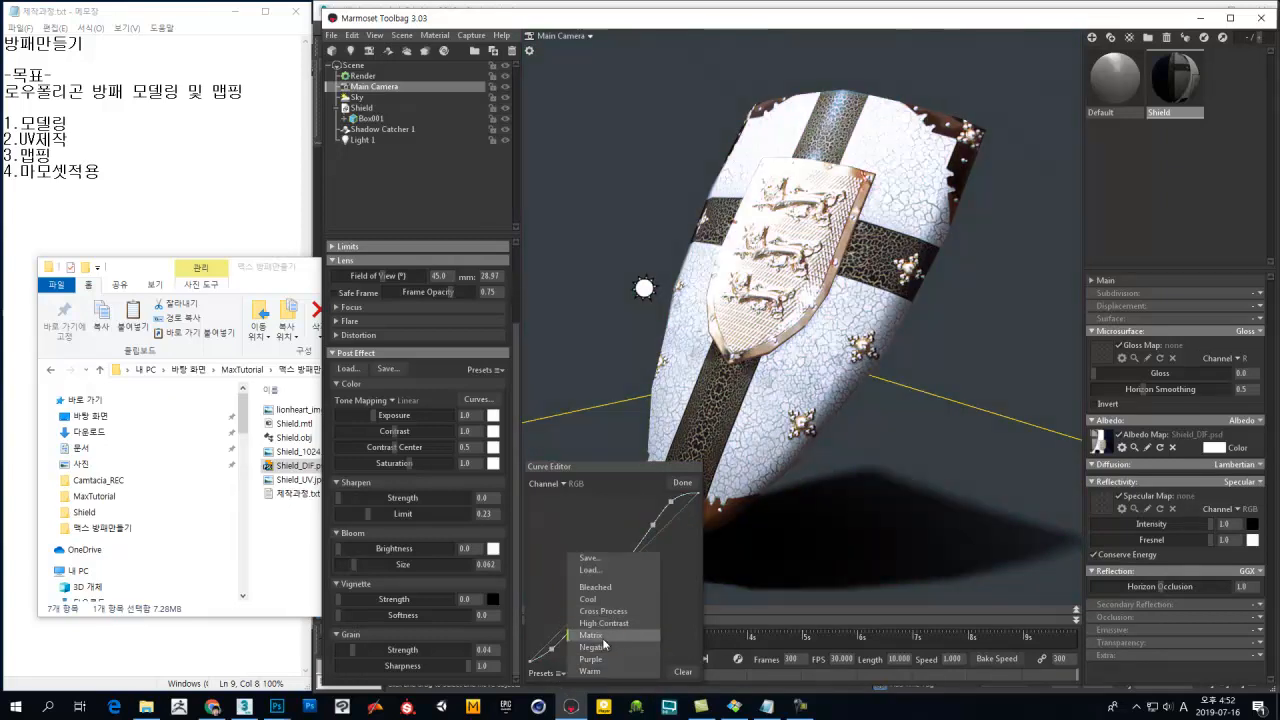
{"action": "left_click", "coordinate": [591, 660]}
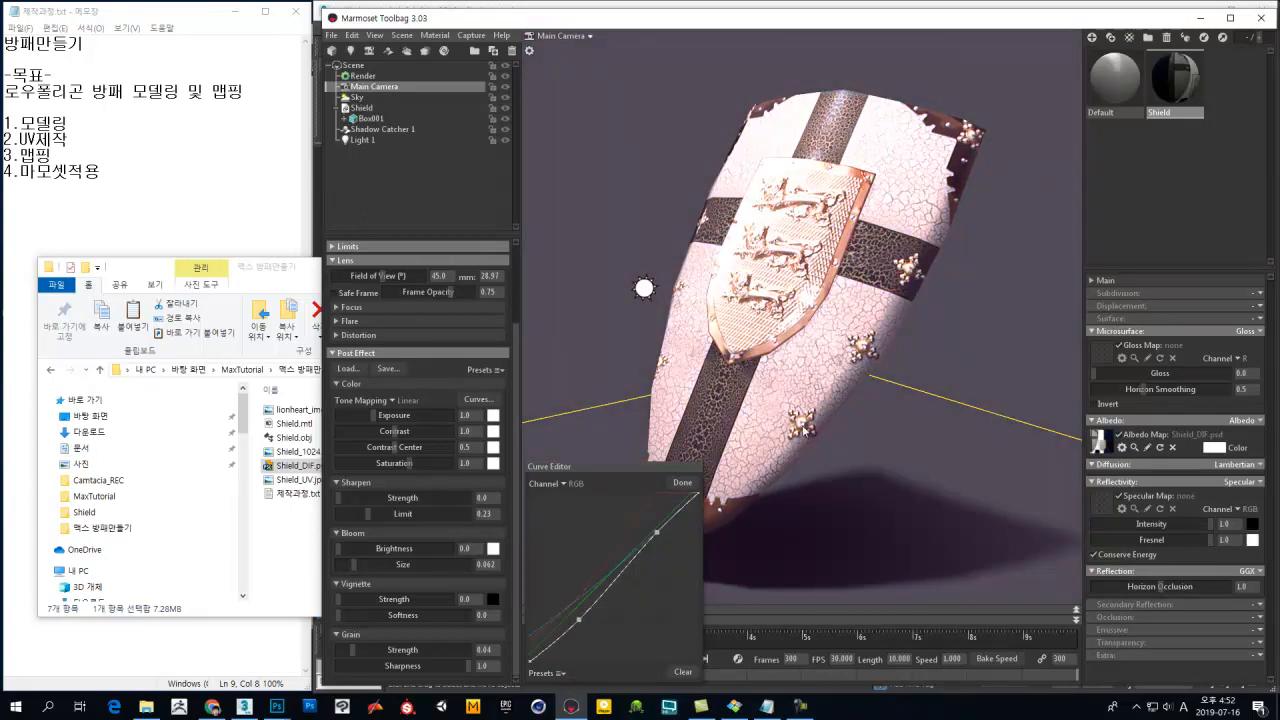
{"action": "left_click", "coordinate": [564, 486]}
{"action": "left_click", "coordinate": [588, 497]}
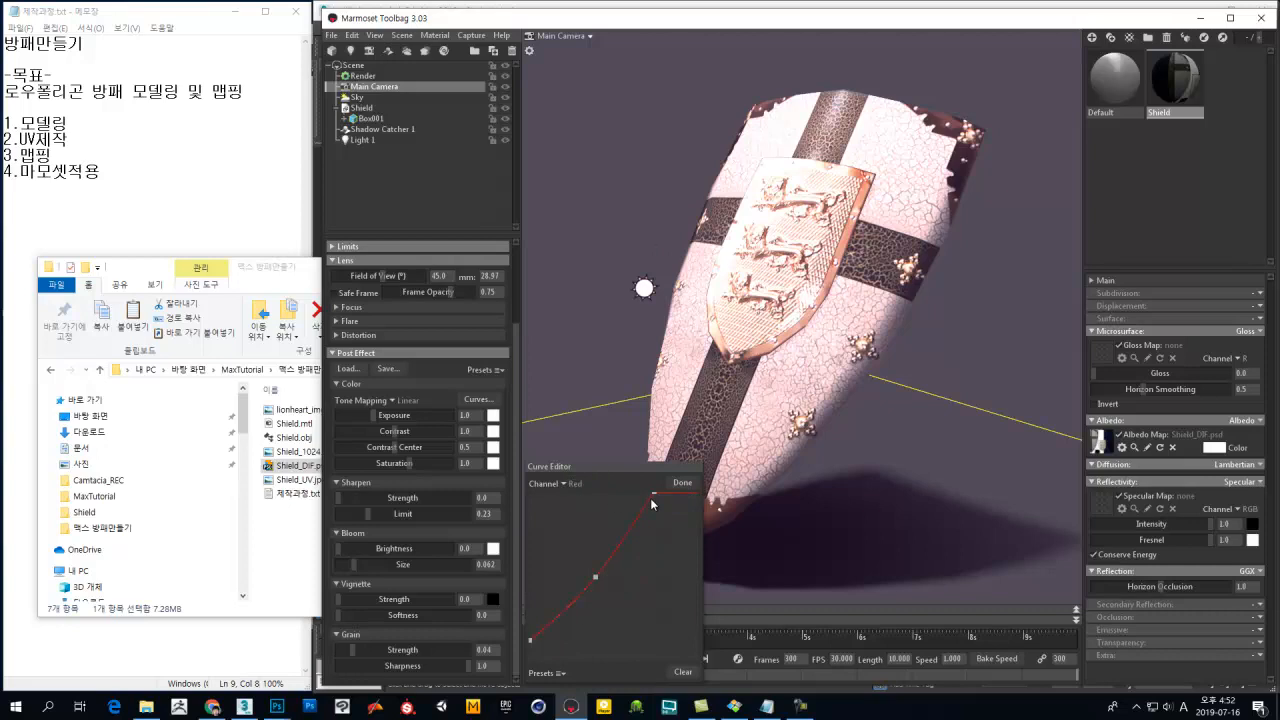
{"action": "left_click_drag", "start_coordinate": [651, 496], "coordinate": [711, 489]}
{"action": "left_click_drag", "start_coordinate": [588, 572], "coordinate": [616, 581]}
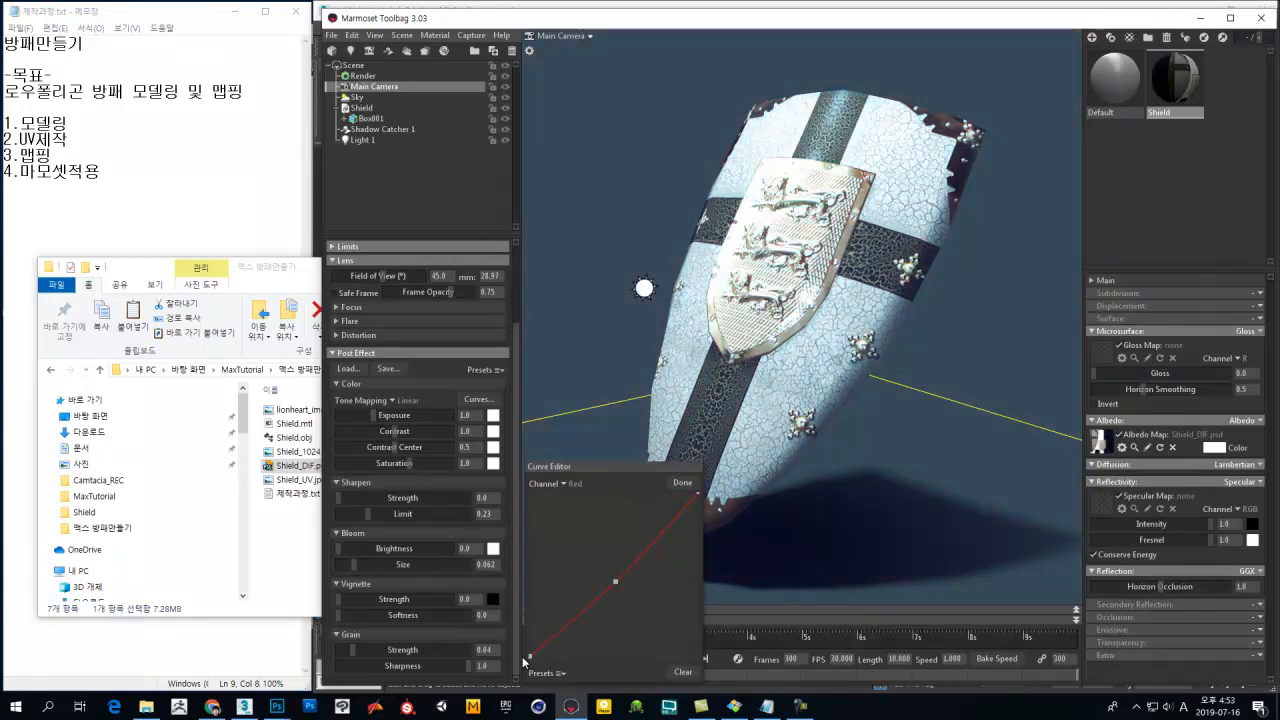
{"action": "left_click_drag", "start_coordinate": [614, 581], "coordinate": [606, 575]}
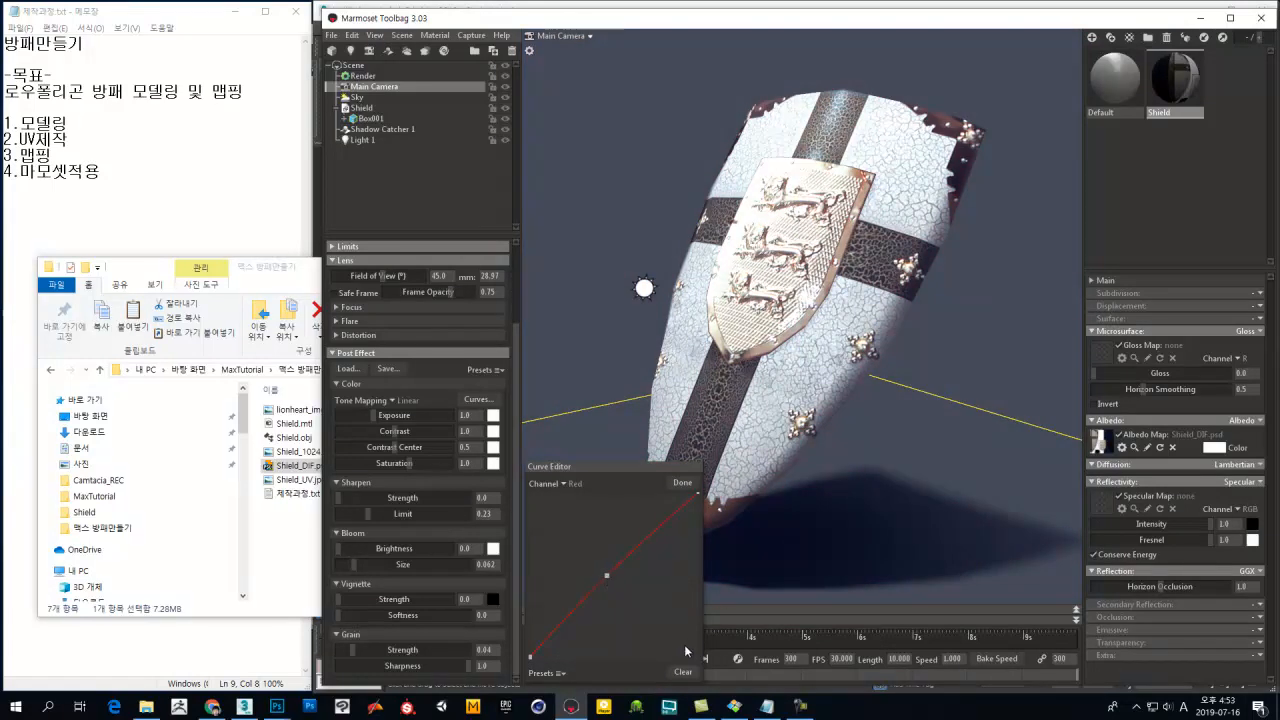
{"action": "left_click", "coordinate": [688, 484]}
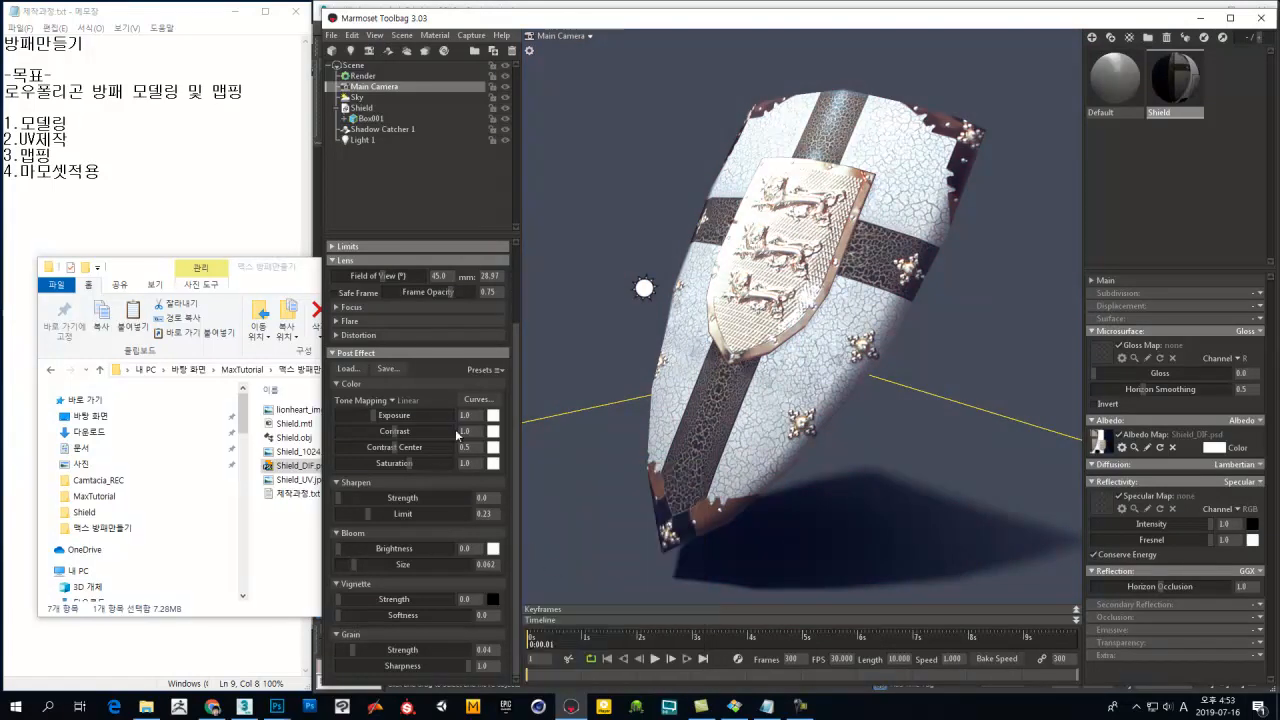
Step: Set the camera's bloom brightness to about 0.26 with size 0.0, and its sharpen strength to about 1.5
{"action": "mouse_move", "coordinate": [388, 547]}
{"action": "left_mouse_down"}
{"action": "mouse_move", "coordinate": [424, 548]}
{"action": "mouse_move", "coordinate": [337, 565]}
{"action": "mouse_move", "coordinate": [381, 548]}
{"action": "left_mouse_up"}
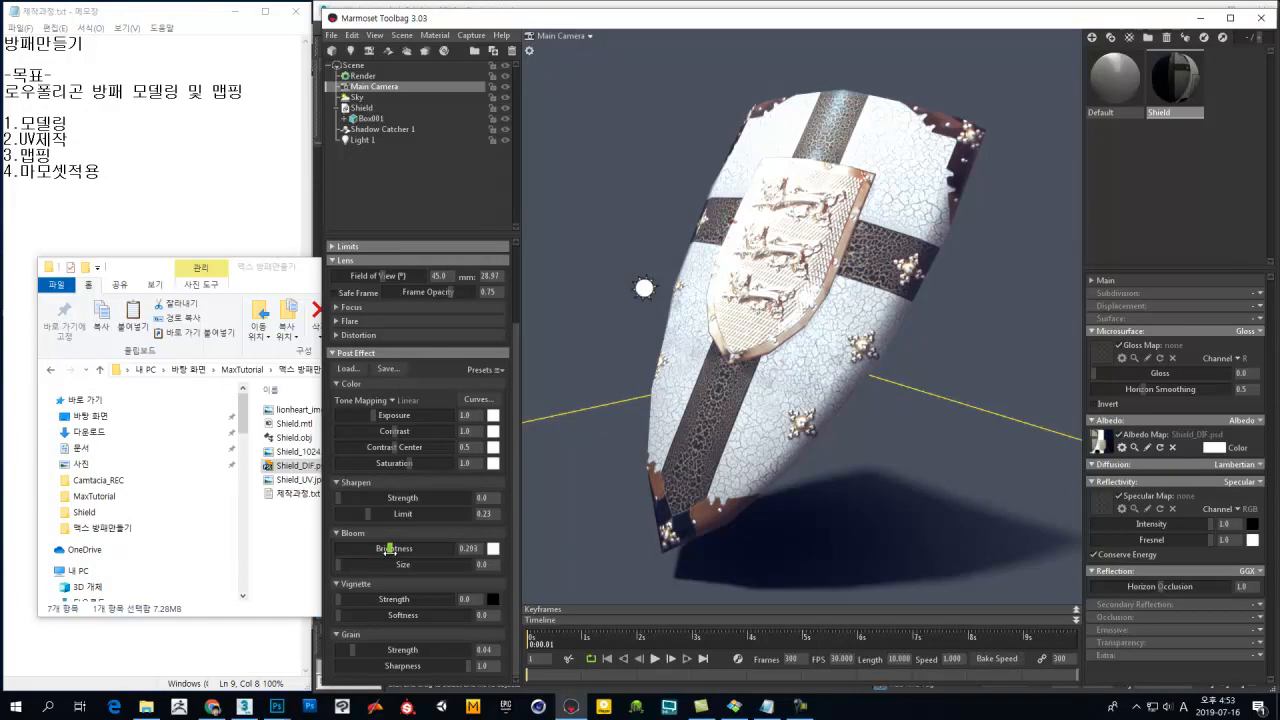
{"action": "left_click_drag", "start_coordinate": [387, 549], "coordinate": [391, 549]}
{"action": "left_click_drag", "start_coordinate": [372, 500], "coordinate": [400, 497]}
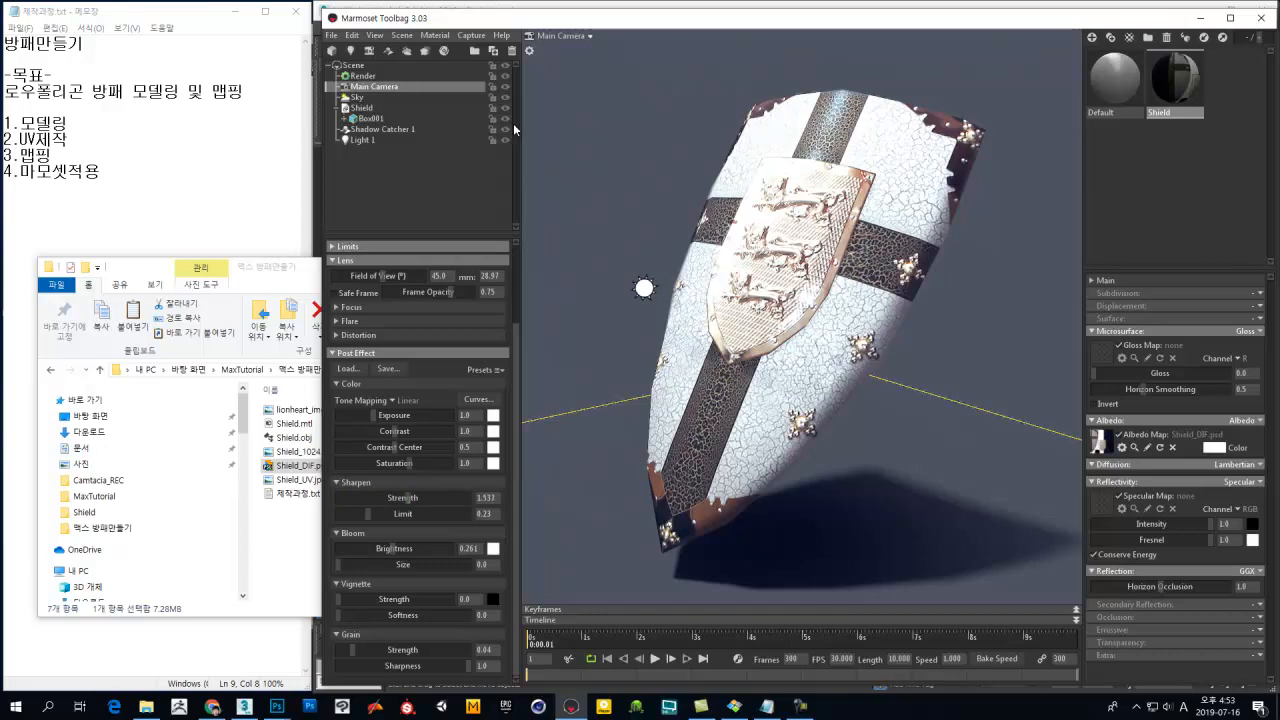
Step: Review the sky, render and scene settings, toggle global illumination to compare the result, and clear the selection
{"action": "left_click", "coordinate": [370, 97]}
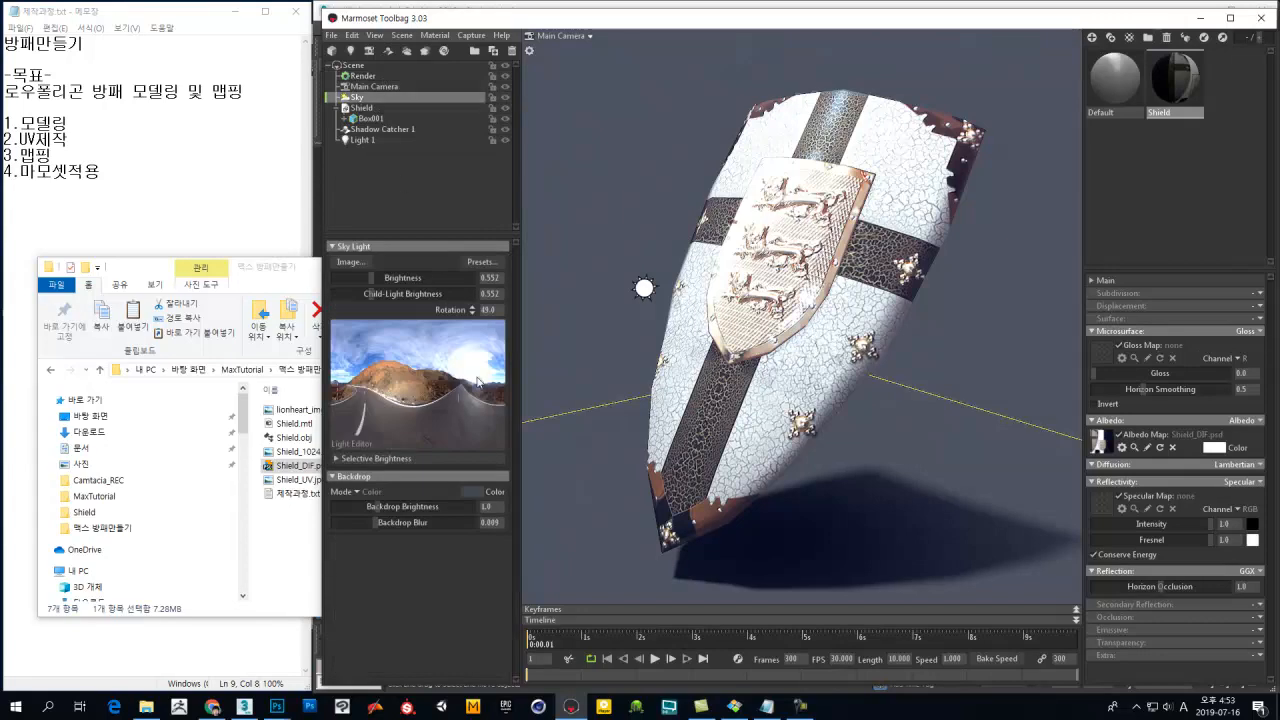
{"action": "left_click", "coordinate": [380, 77]}
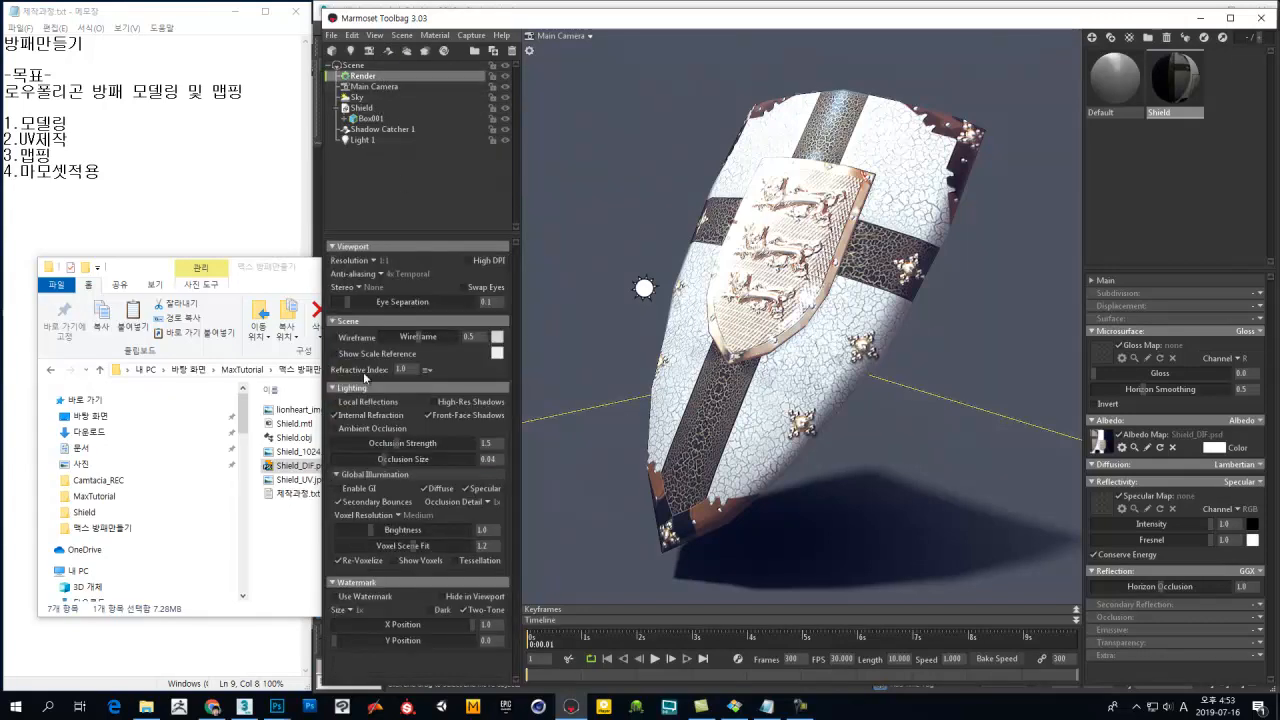
{"action": "left_click", "coordinate": [338, 488]}
{"action": "left_click", "coordinate": [338, 489]}
{"action": "left_click", "coordinate": [353, 65]}
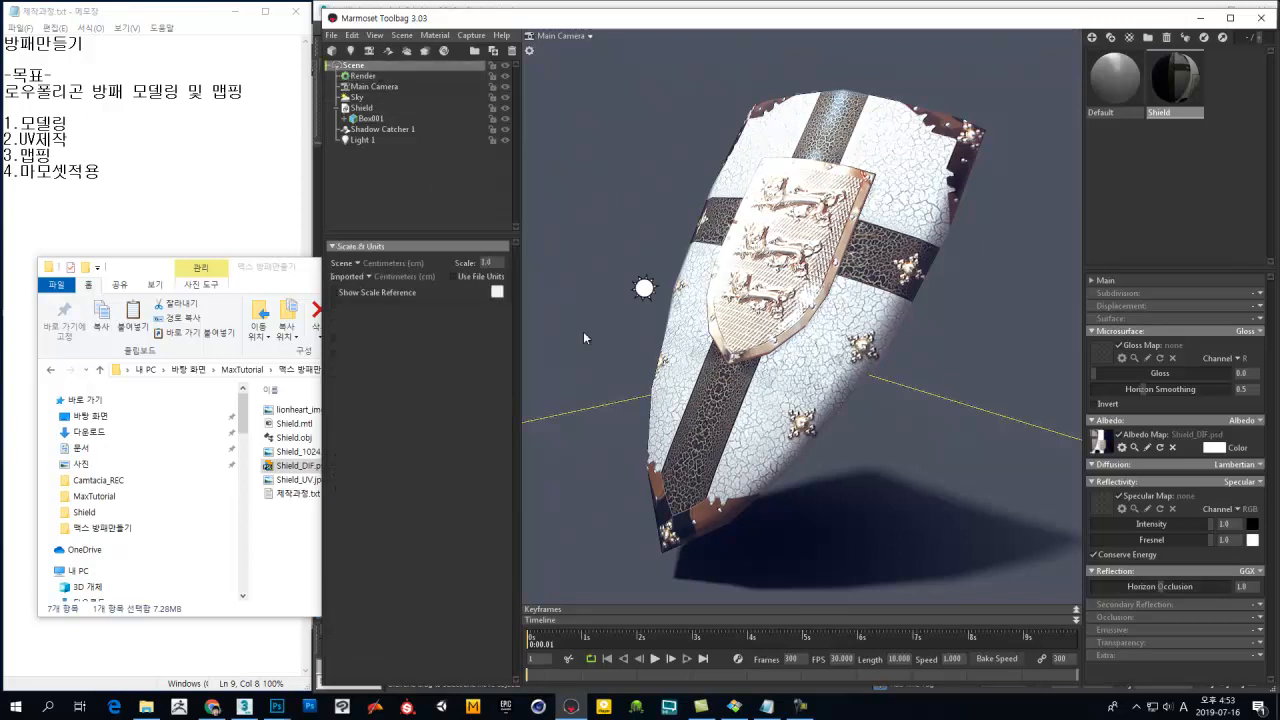
{"action": "left_click", "coordinate": [956, 335]}
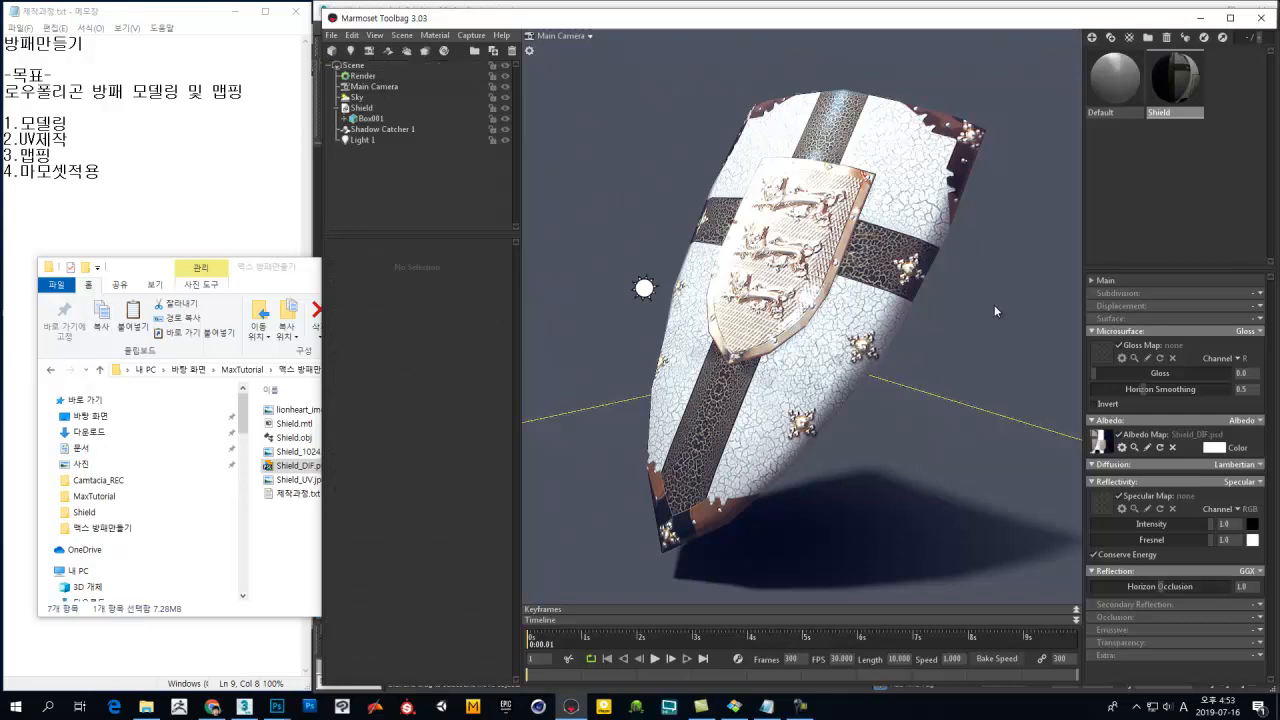
Step: Move the directional light beside the shield and set its brightness to about 1.9
{"action": "left_click_drag", "start_coordinate": [910, 365], "coordinate": [925, 395]}
{"action": "left_click", "coordinate": [668, 335]}
{"action": "left_click_drag", "start_coordinate": [734, 321], "coordinate": [699, 330]}
{"action": "left_click_drag", "start_coordinate": [394, 302], "coordinate": [382, 302]}
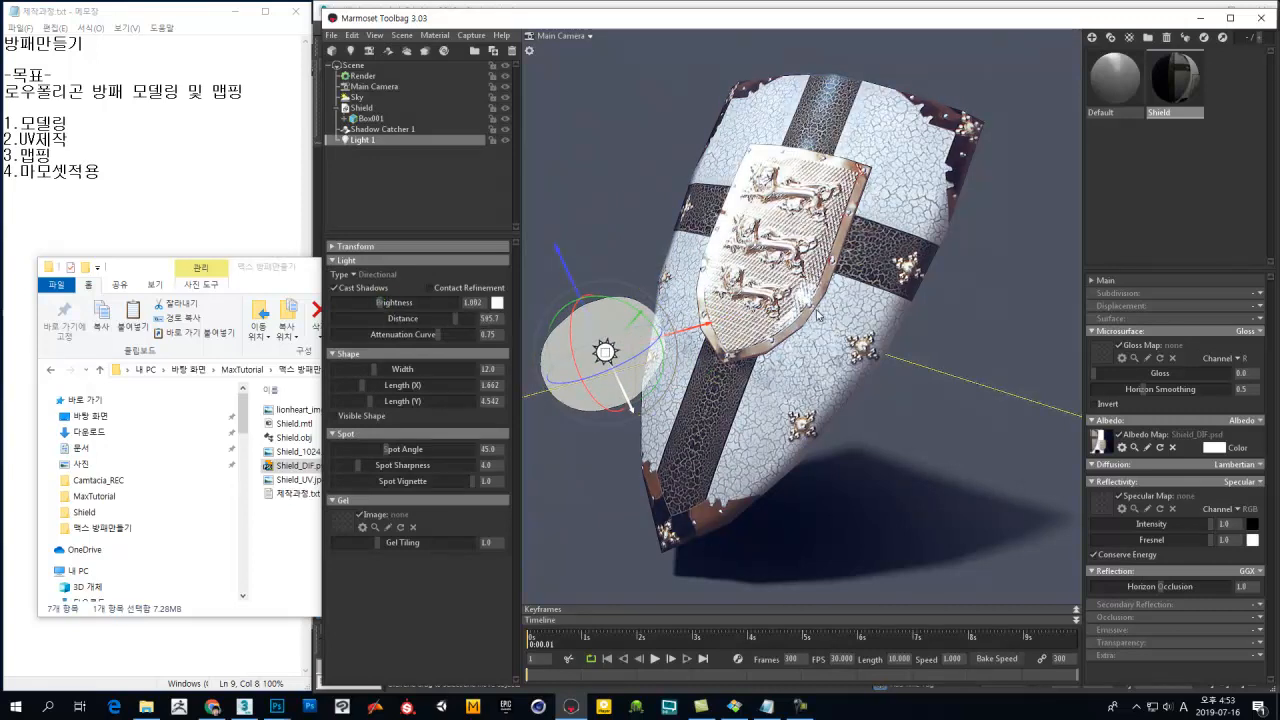
{"action": "left_click", "coordinate": [988, 310]}
Step: Rotate the directional light to change the direction of the shield's shadow, and clear the selection
{"action": "left_click", "coordinate": [611, 354]}
{"action": "left_click_drag", "start_coordinate": [576, 356], "coordinate": [582, 389]}
{"action": "left_click", "coordinate": [1023, 338]}
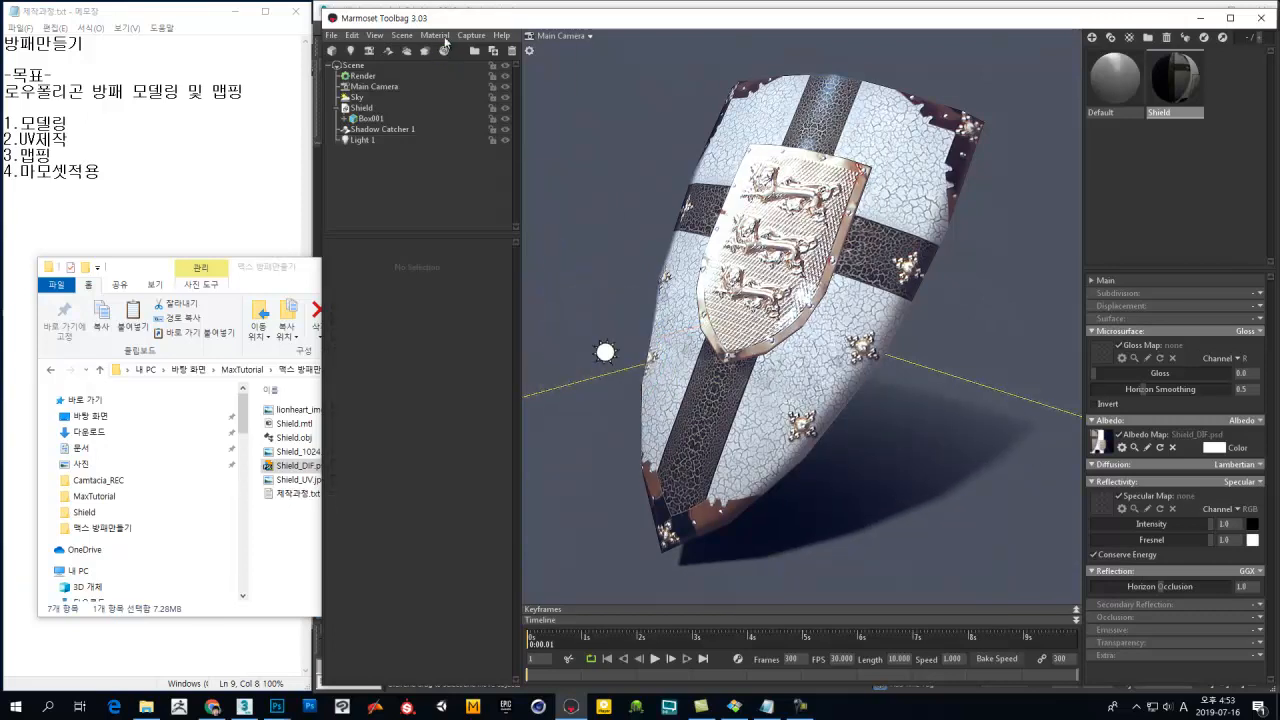
Step: In the capture settings, set the image format to JPEG with 16x sampling
{"action": "left_click", "coordinate": [470, 35]}
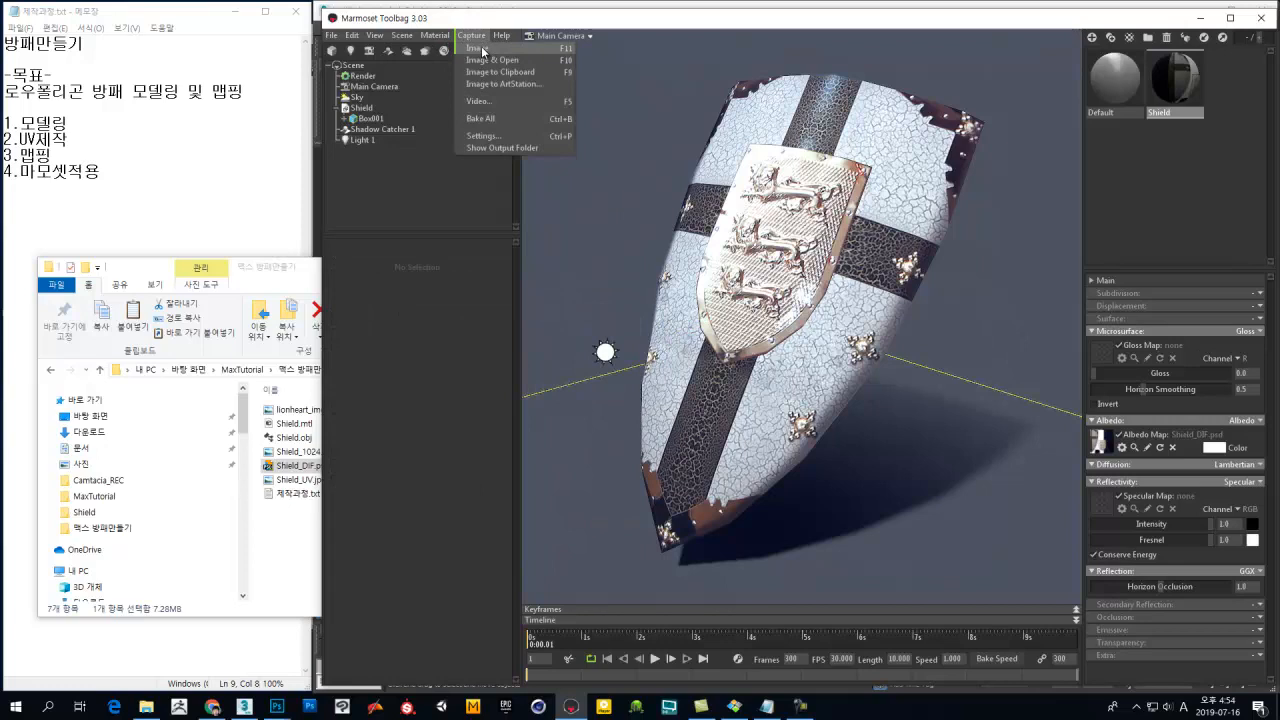
{"action": "left_click", "coordinate": [497, 133]}
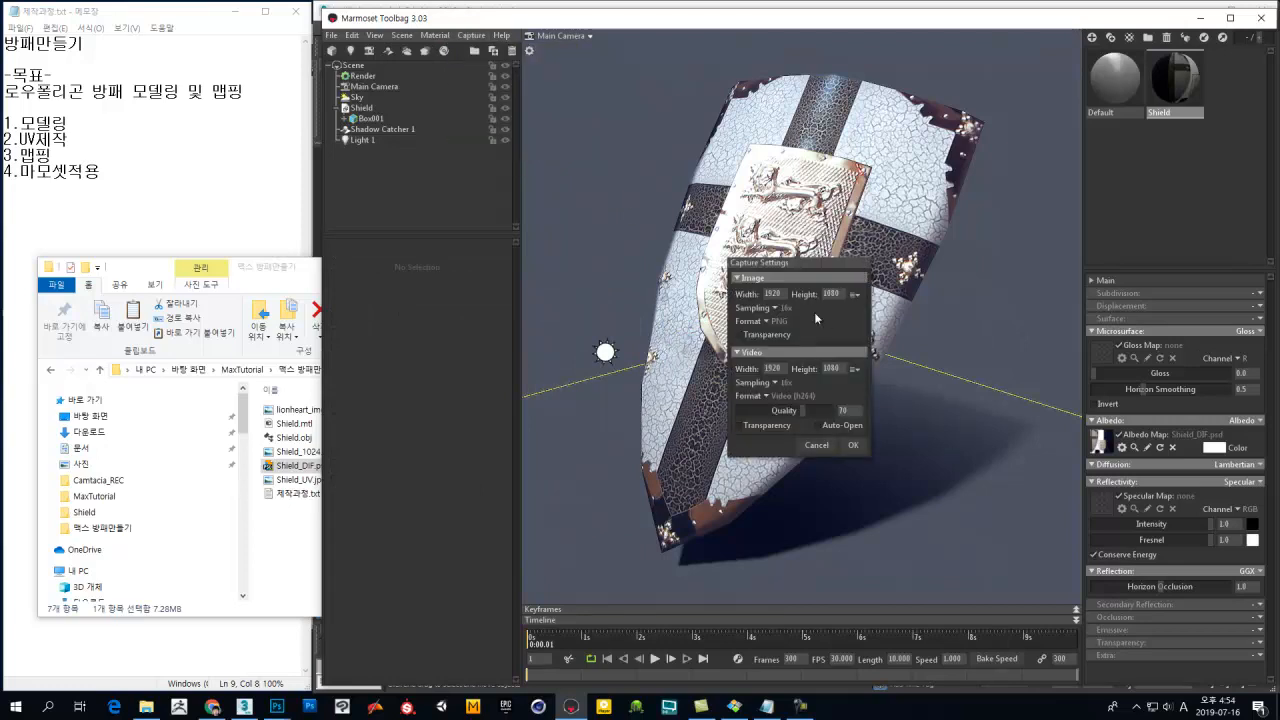
{"action": "left_click", "coordinate": [776, 309]}
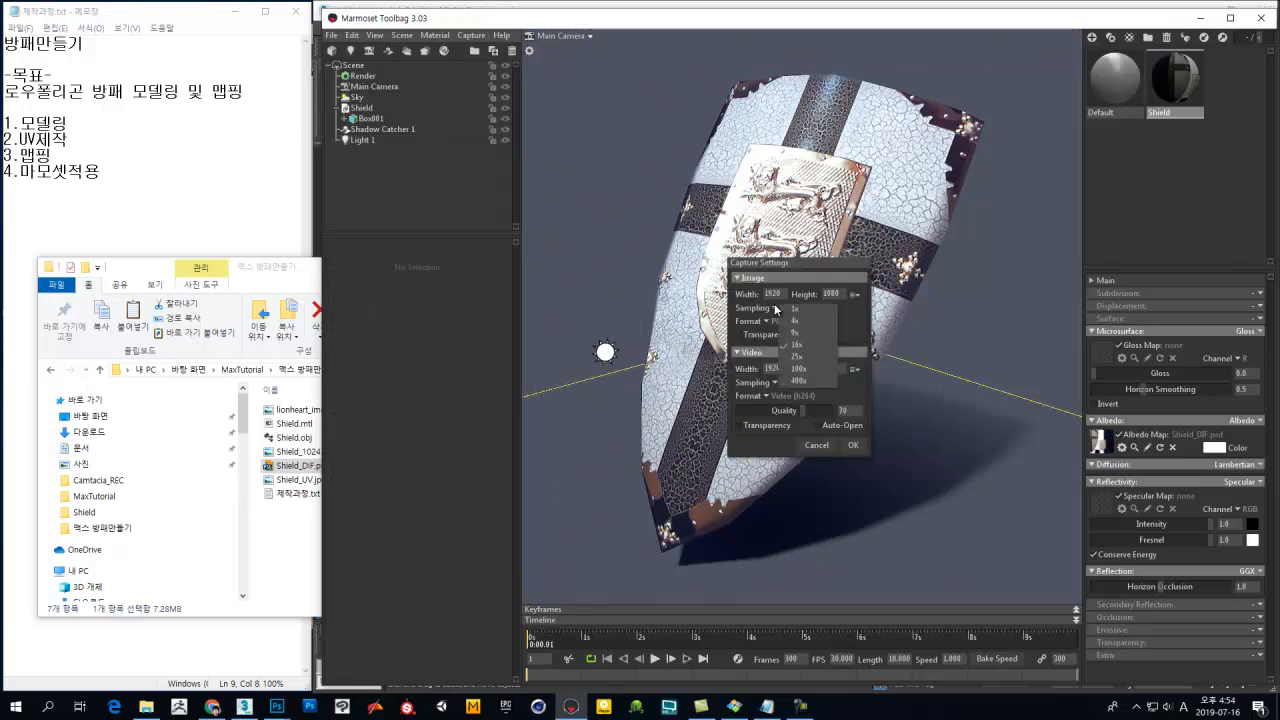
{"action": "left_click", "coordinate": [817, 346]}
{"action": "left_click_drag", "start_coordinate": [816, 258], "coordinate": [617, 65]}
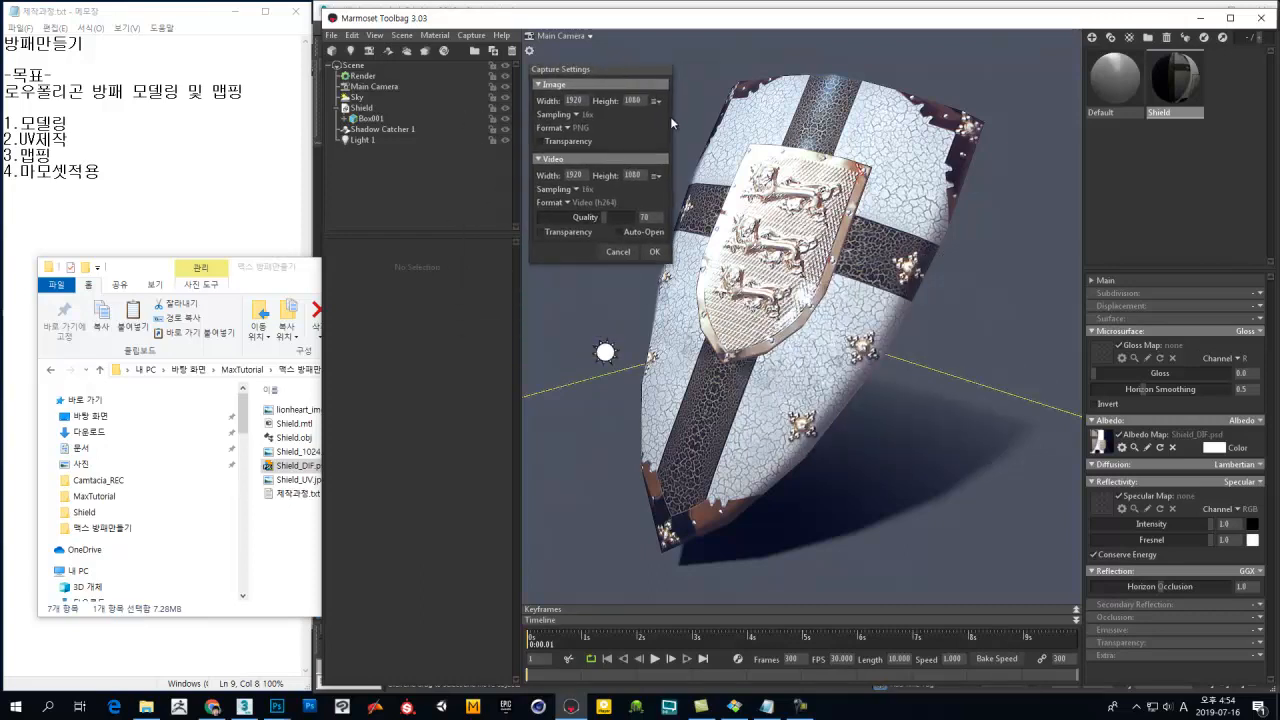
{"action": "left_click", "coordinate": [568, 128]}
{"action": "left_click", "coordinate": [582, 140]}
{"action": "left_click", "coordinate": [576, 116]}
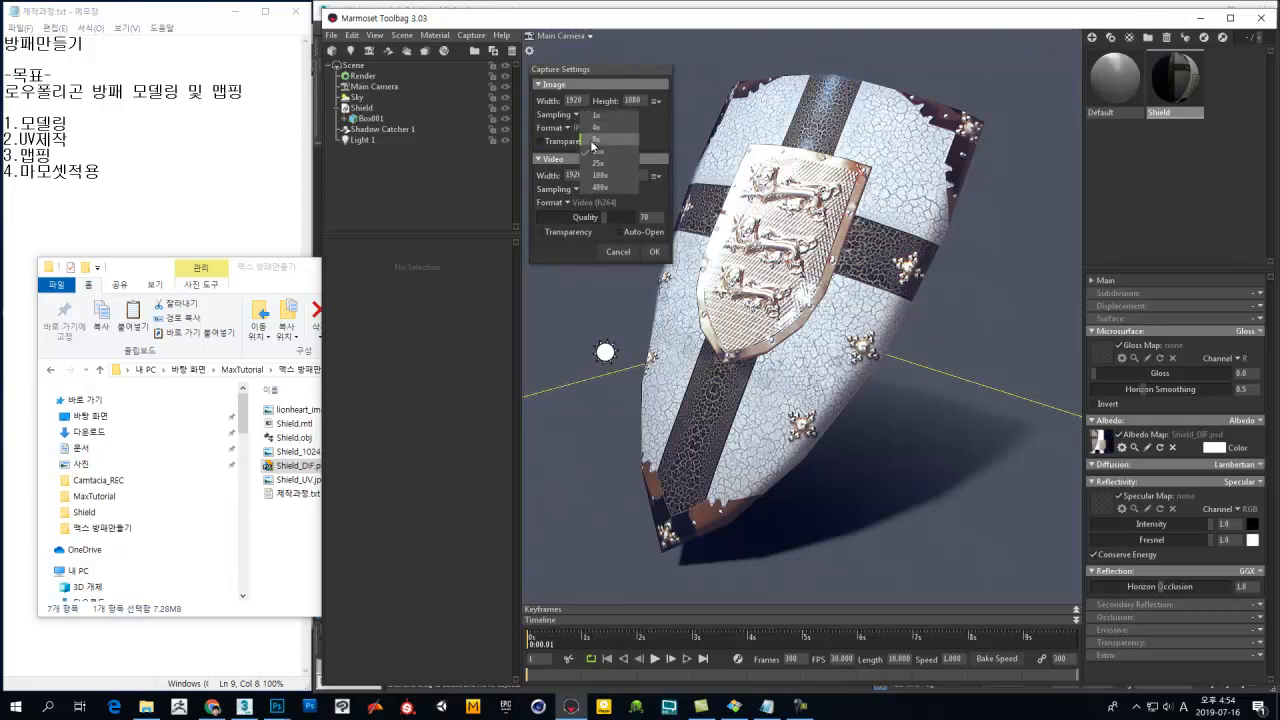
{"action": "left_click", "coordinate": [598, 152]}
{"action": "left_click", "coordinate": [560, 145]}
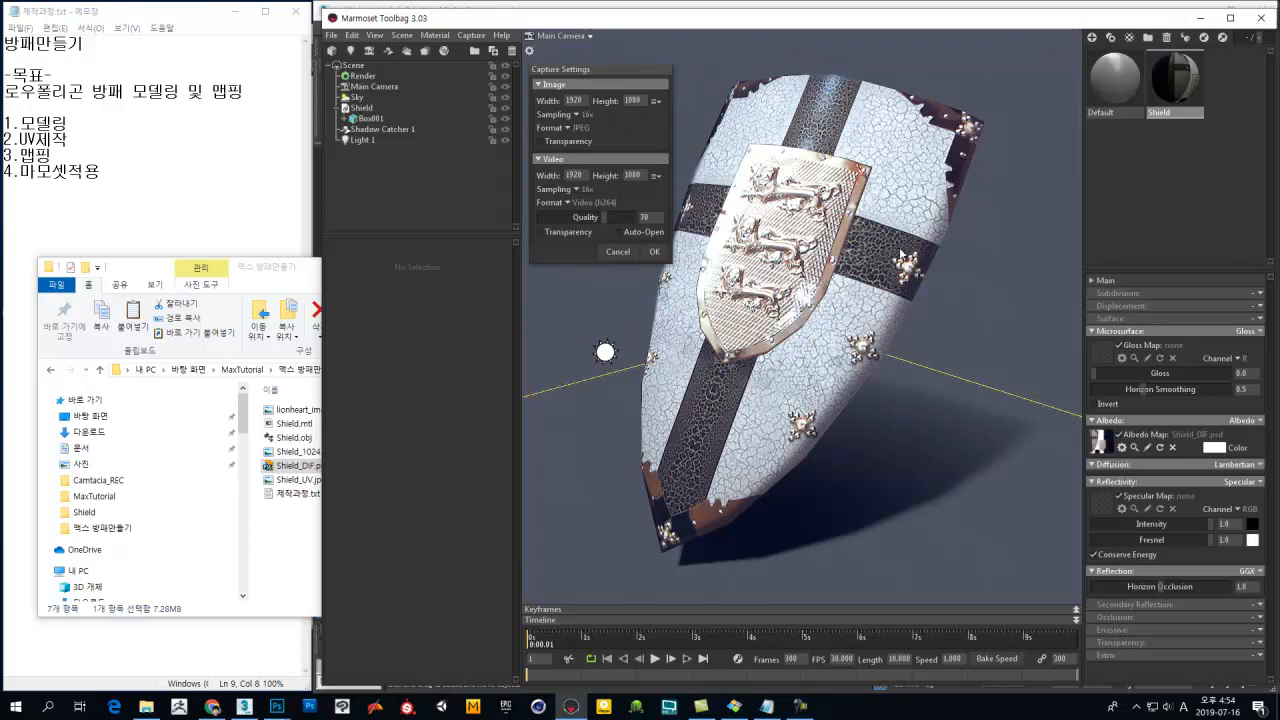
Step: Set the image capture size to 1280 x 720 without transparency and accept the capture settings
{"action": "left_click", "coordinate": [578, 115]}
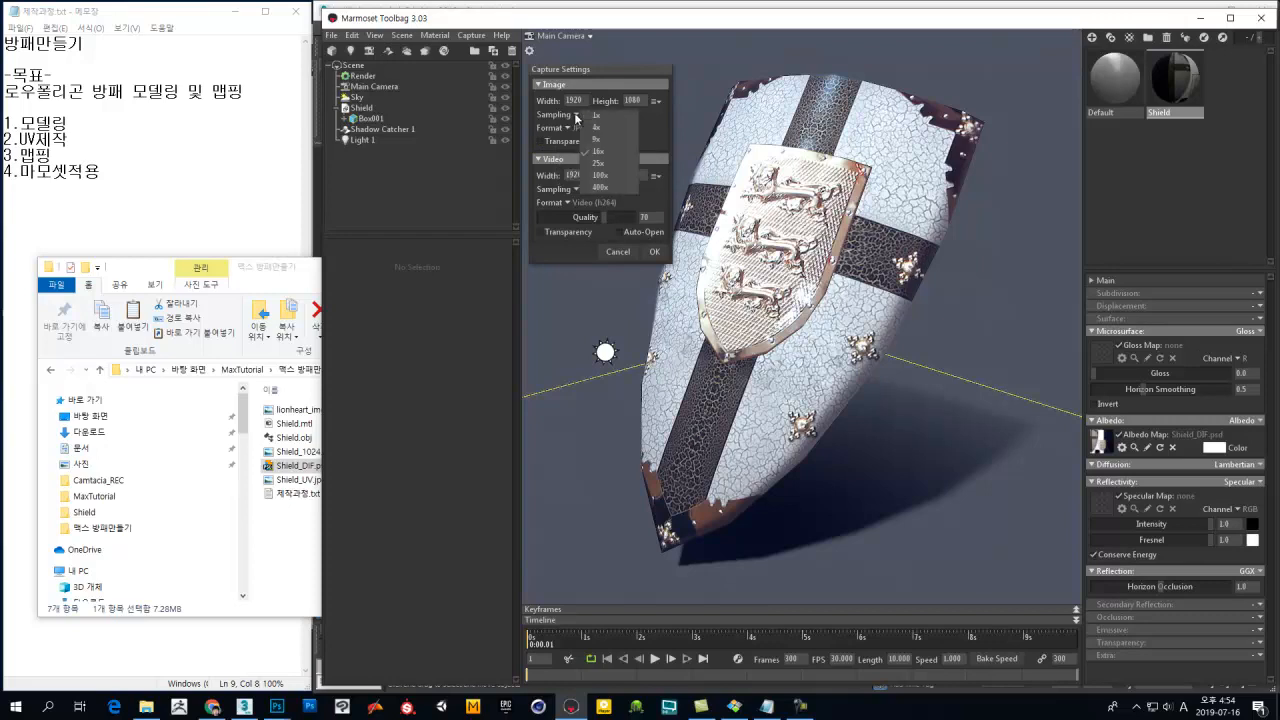
{"action": "left_click", "coordinate": [654, 116]}
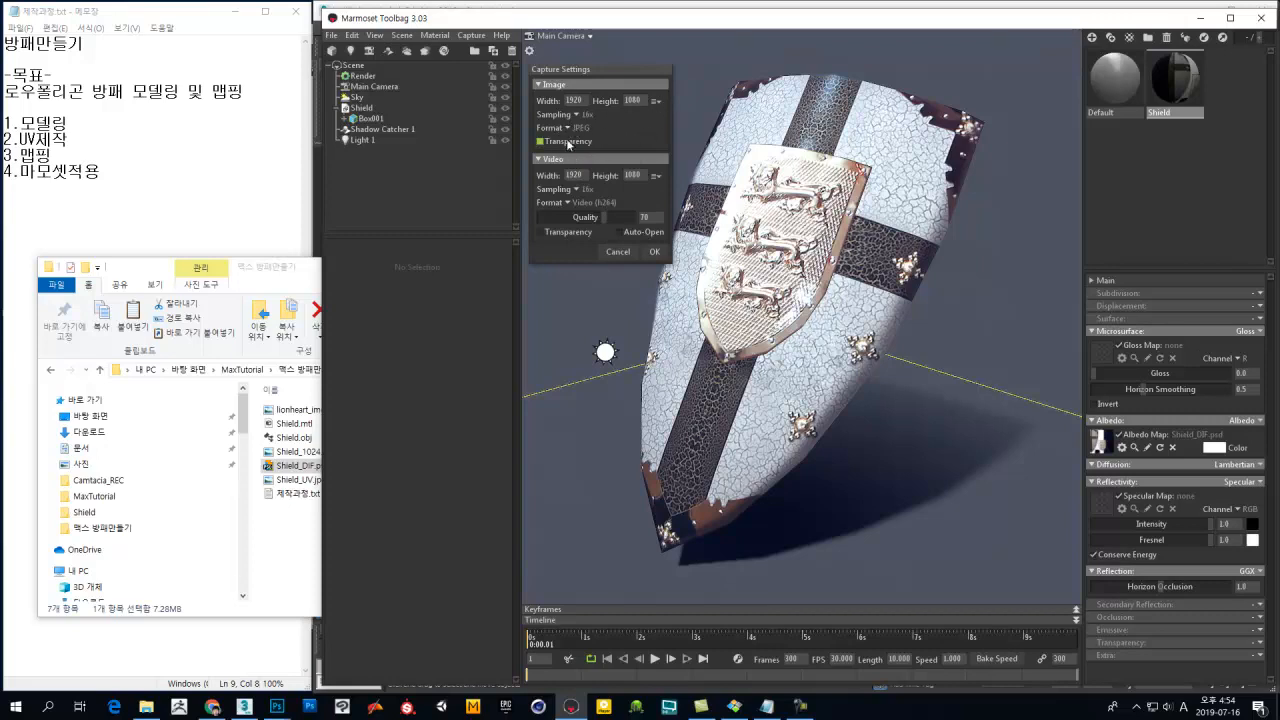
{"action": "left_click", "coordinate": [658, 101]}
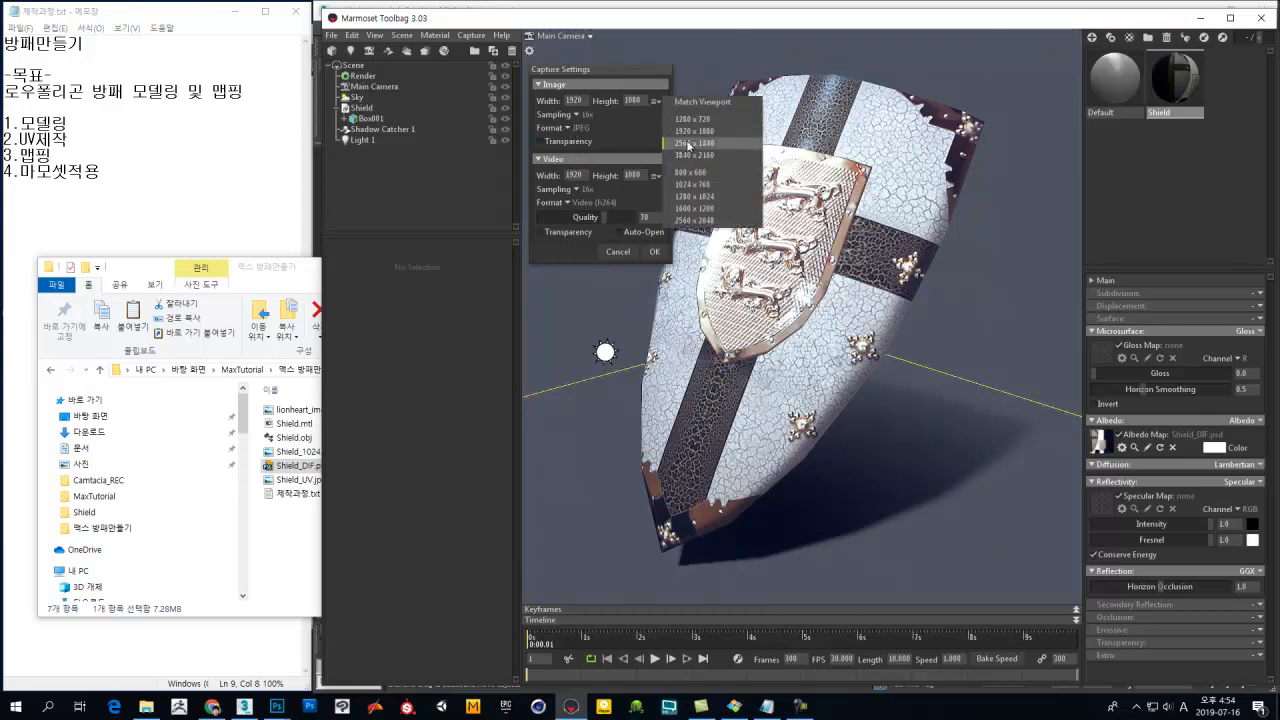
{"action": "left_click", "coordinate": [697, 120]}
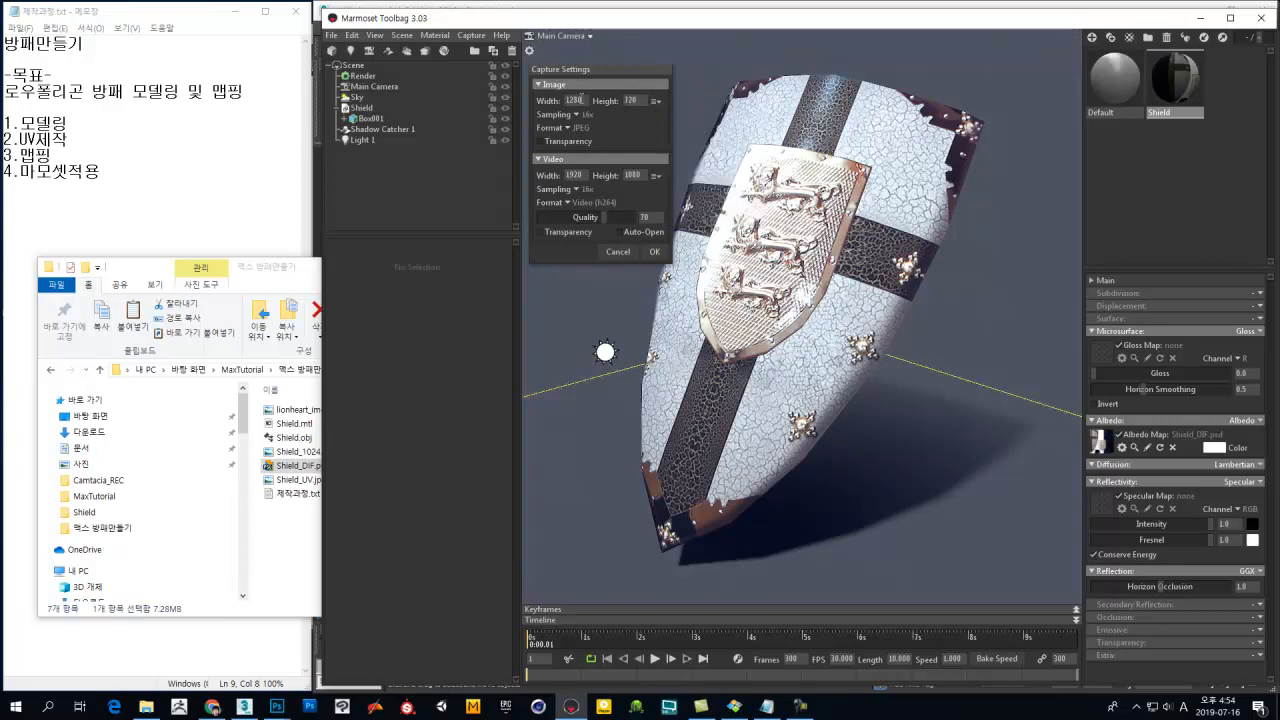
{"action": "left_click", "coordinate": [650, 252]}
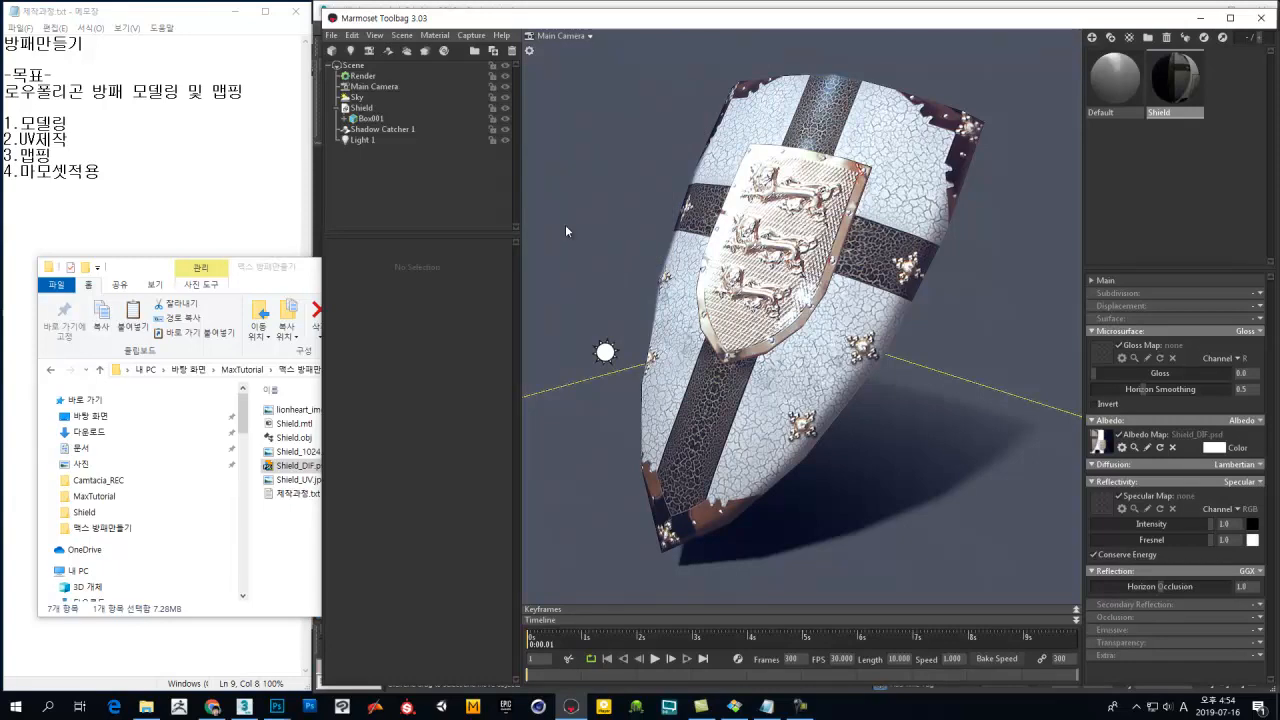
Step: Switch to File Explorer and look through the Desktop folder
{"action": "left_click", "coordinate": [290, 528]}
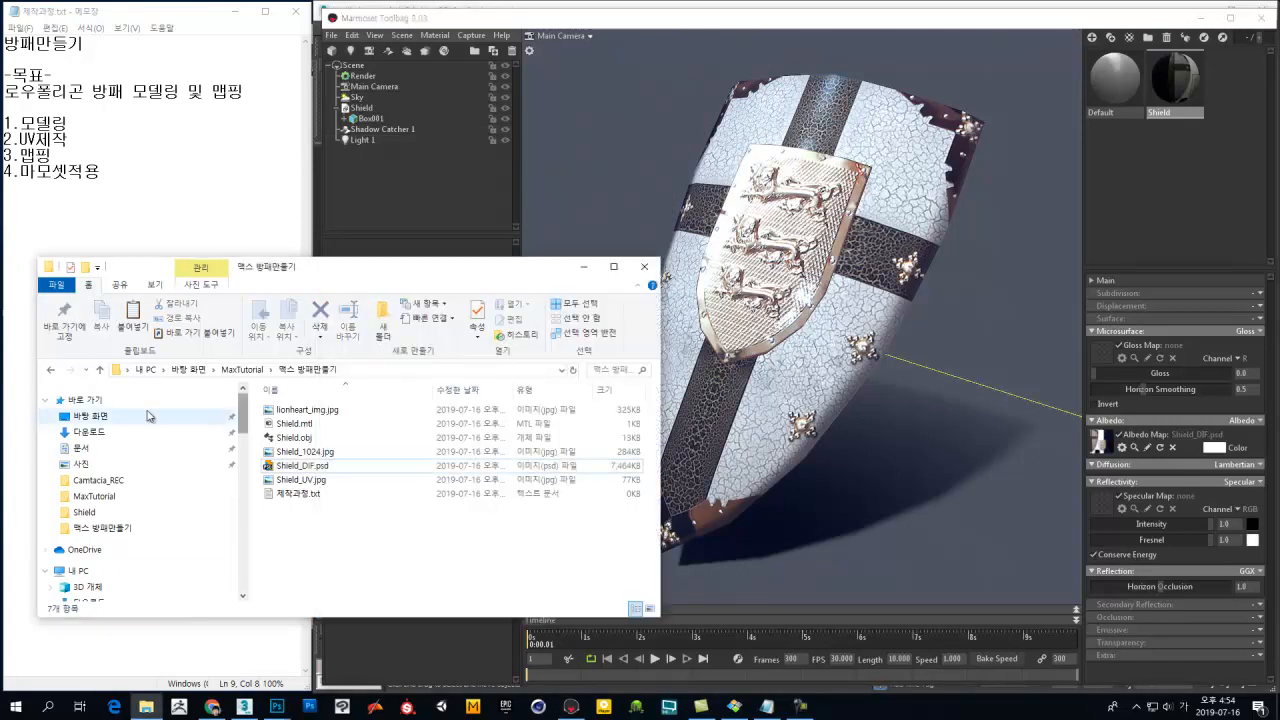
{"action": "left_click", "coordinate": [90, 416]}
{"action": "left_click", "coordinate": [505, 540]}
{"action": "mouse_move", "coordinate": [654, 445]}
{"action": "left_mouse_down"}
{"action": "mouse_move", "coordinate": [657, 572]}
{"action": "mouse_move", "coordinate": [655, 440]}
{"action": "left_mouse_up"}
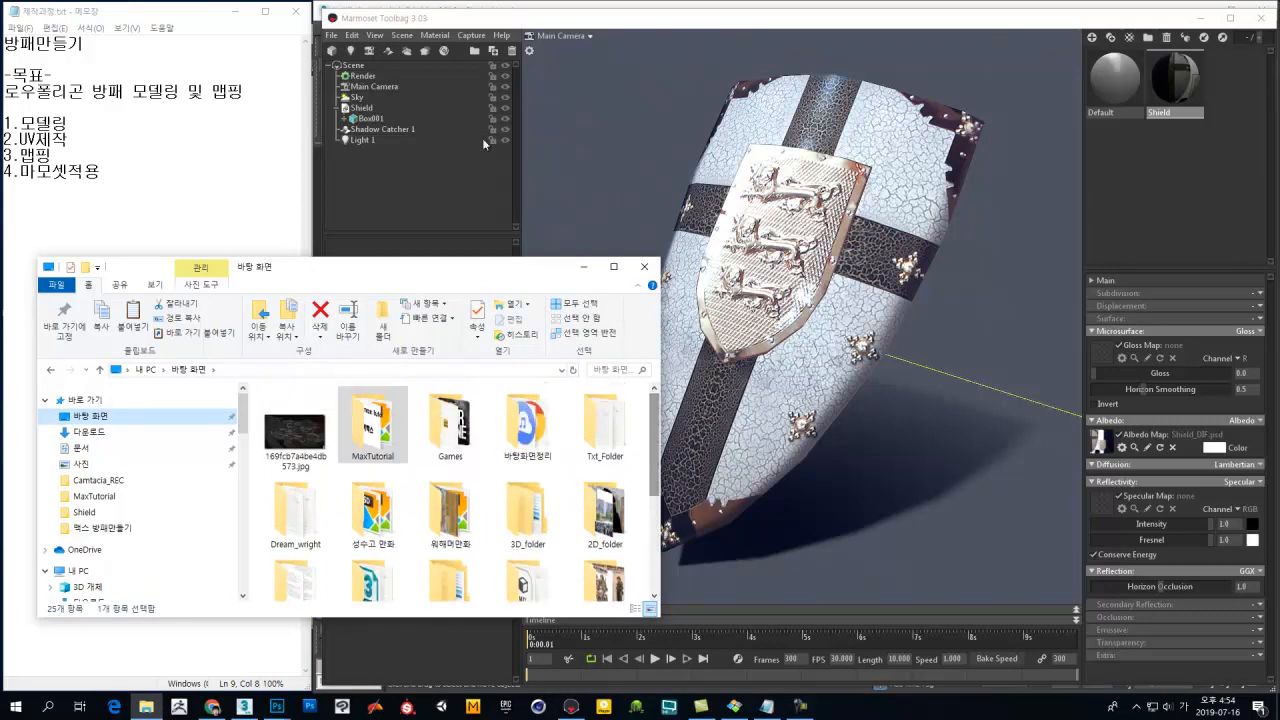
Step: Switch back to Marmoset Toolbag and review the capture settings and the image output folder in the preferences, keeping the Desktop path
{"action": "left_click", "coordinate": [480, 38]}
{"action": "left_click", "coordinate": [496, 138]}
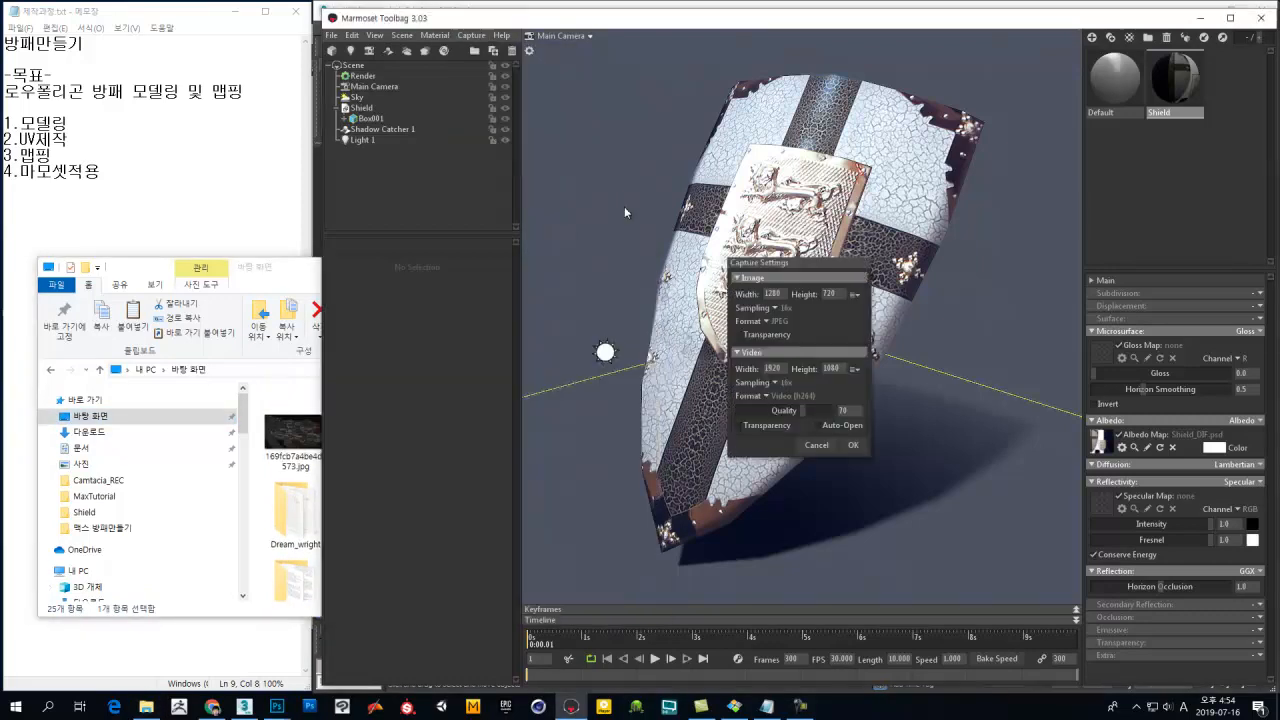
{"action": "left_click", "coordinate": [852, 444]}
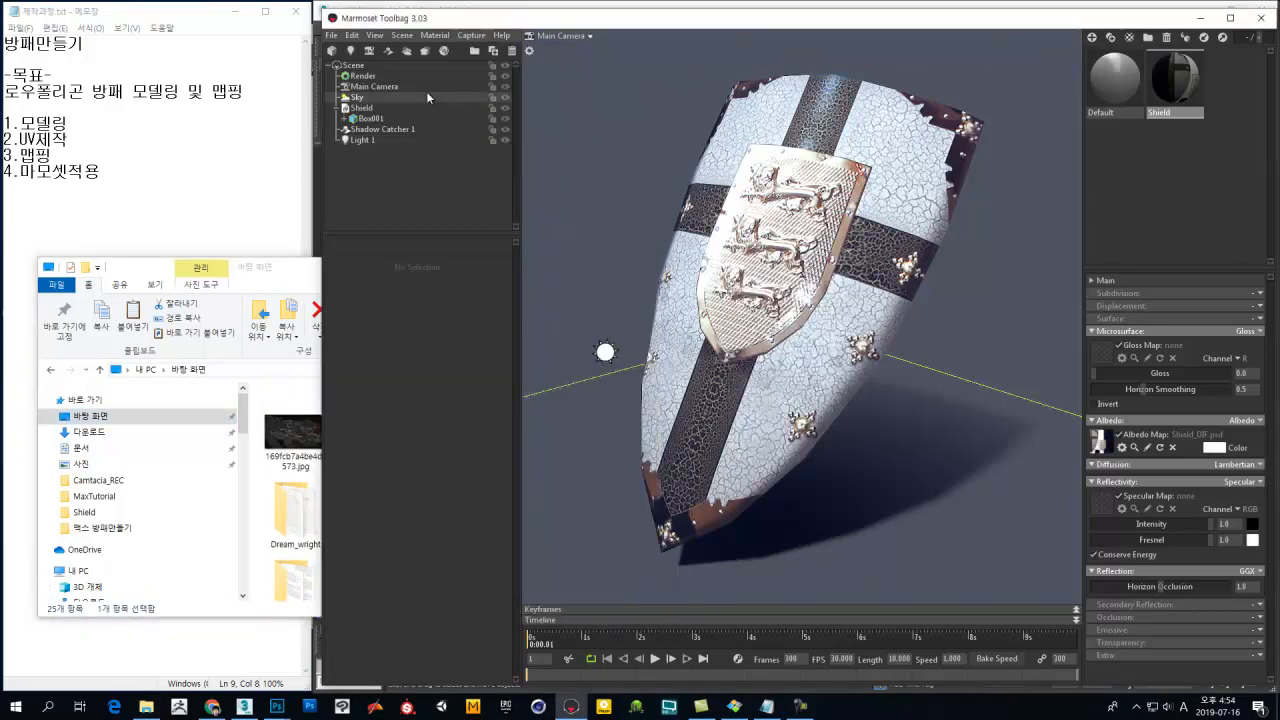
{"action": "left_click", "coordinate": [352, 36]}
{"action": "left_click", "coordinate": [382, 136]}
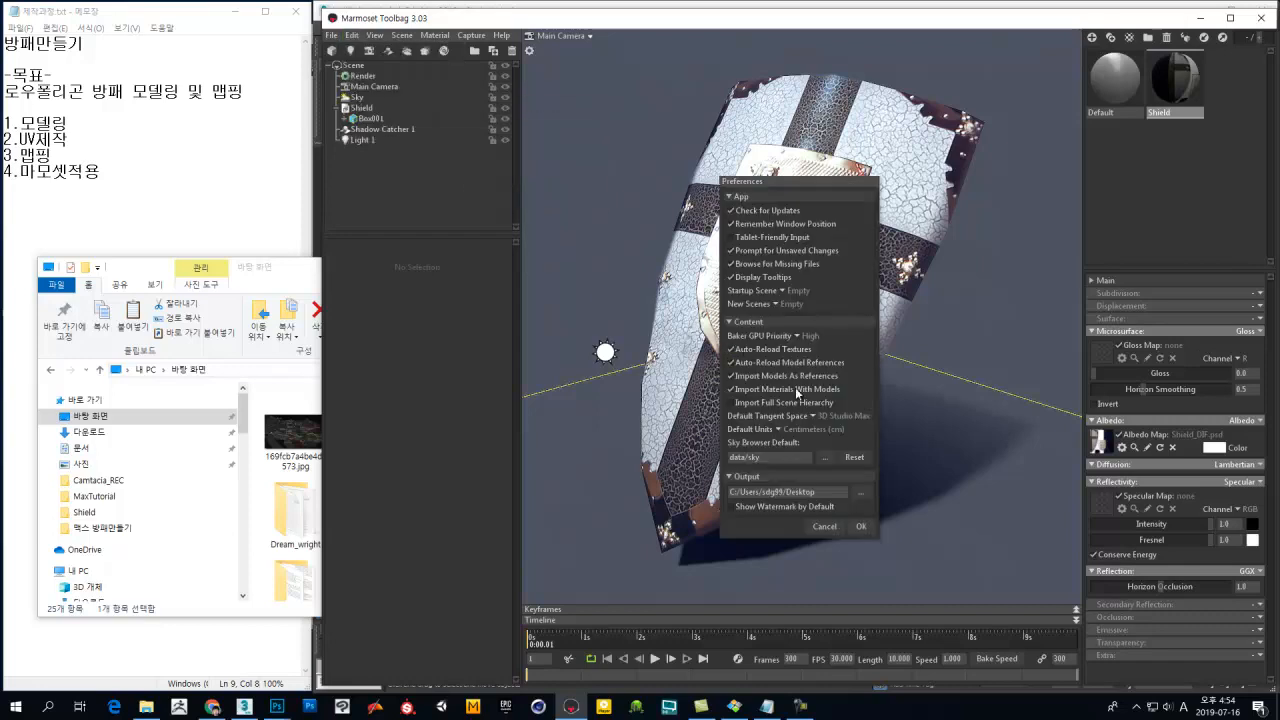
{"action": "left_click", "coordinate": [860, 492]}
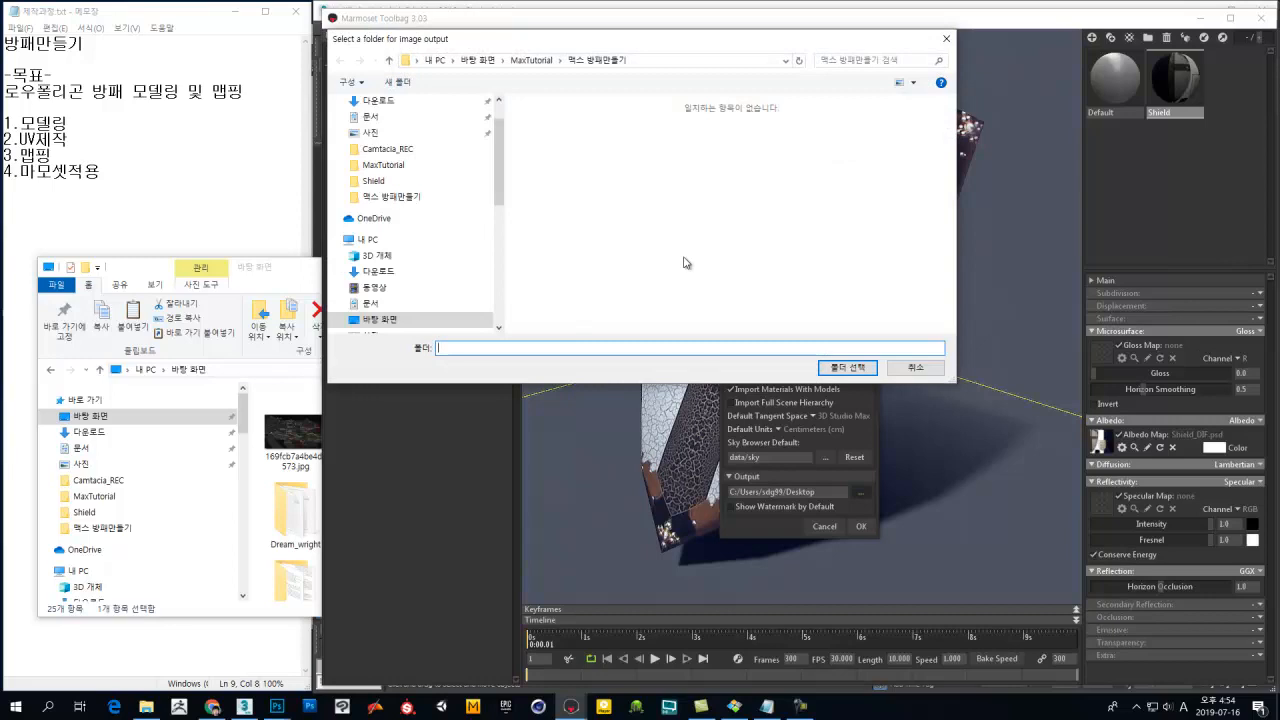
{"action": "left_click_drag", "start_coordinate": [491, 153], "coordinate": [791, 272]}
{"action": "left_click", "coordinate": [910, 368]}
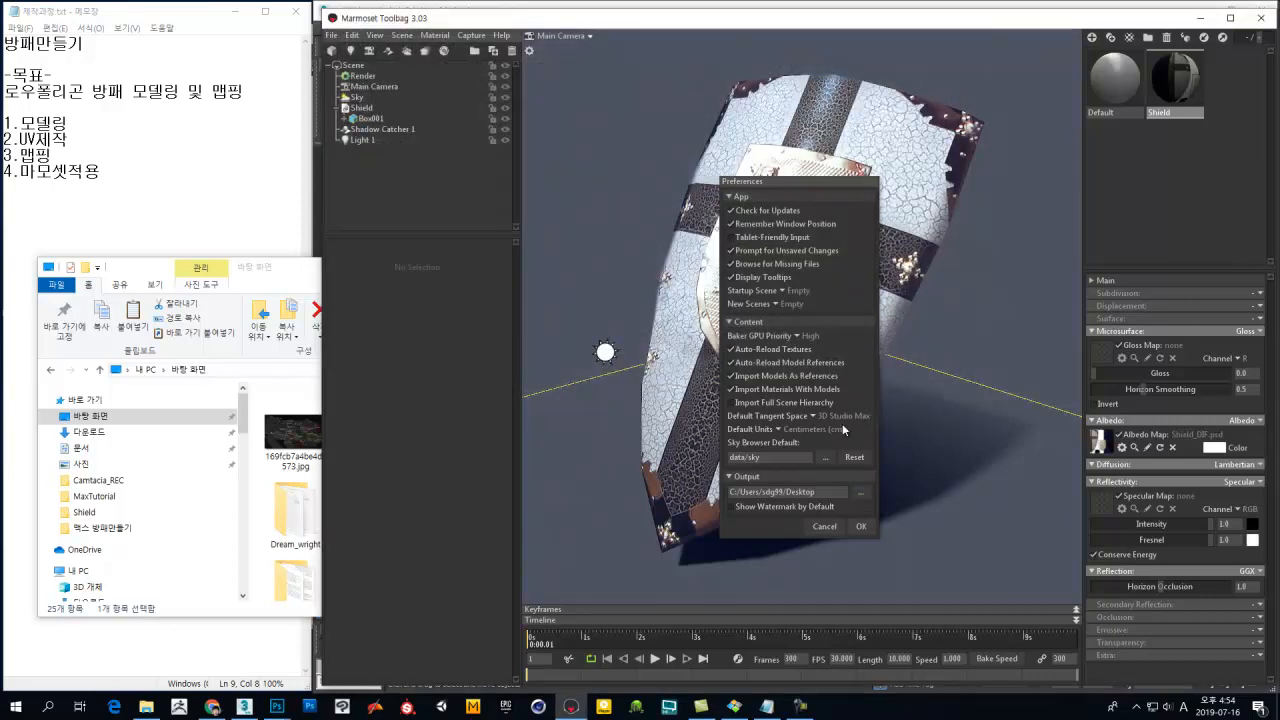
{"action": "left_click", "coordinate": [862, 527]}
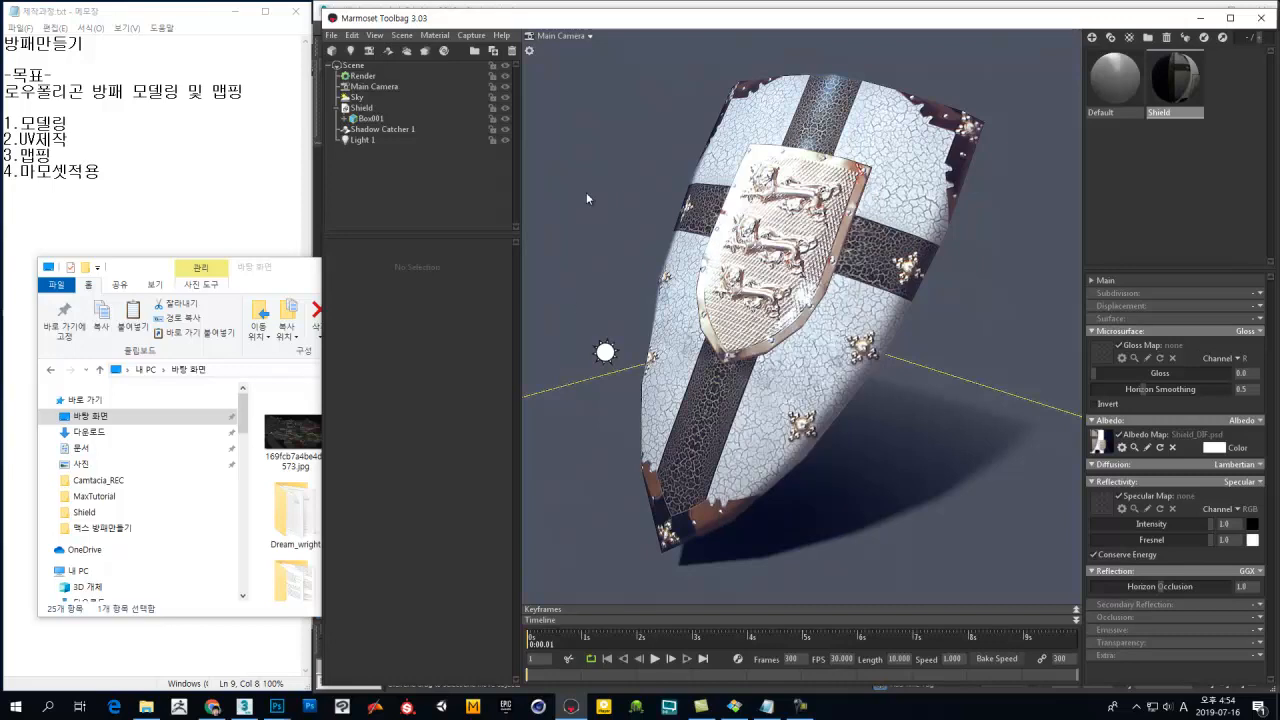
Step: Capture the shield view as an image and locate the captured file in the Desktop folder in File Explorer
{"action": "left_click", "coordinate": [471, 35]}
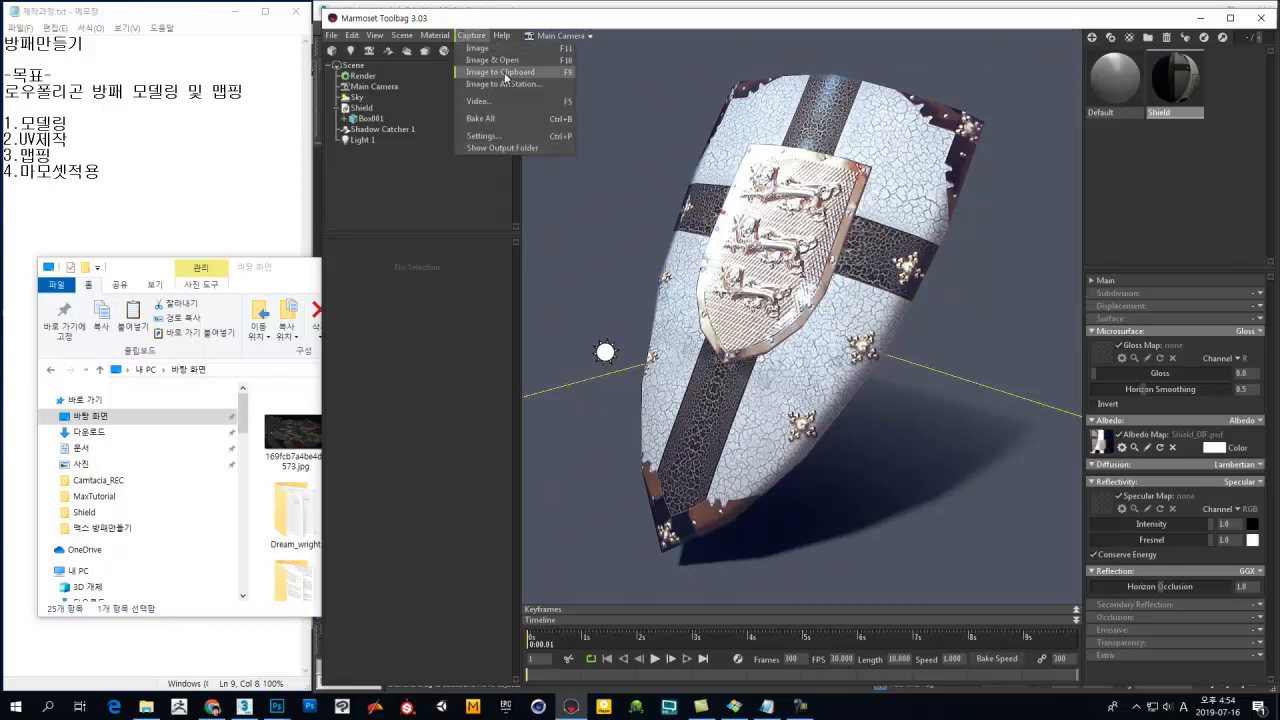
{"action": "left_click", "coordinate": [498, 50]}
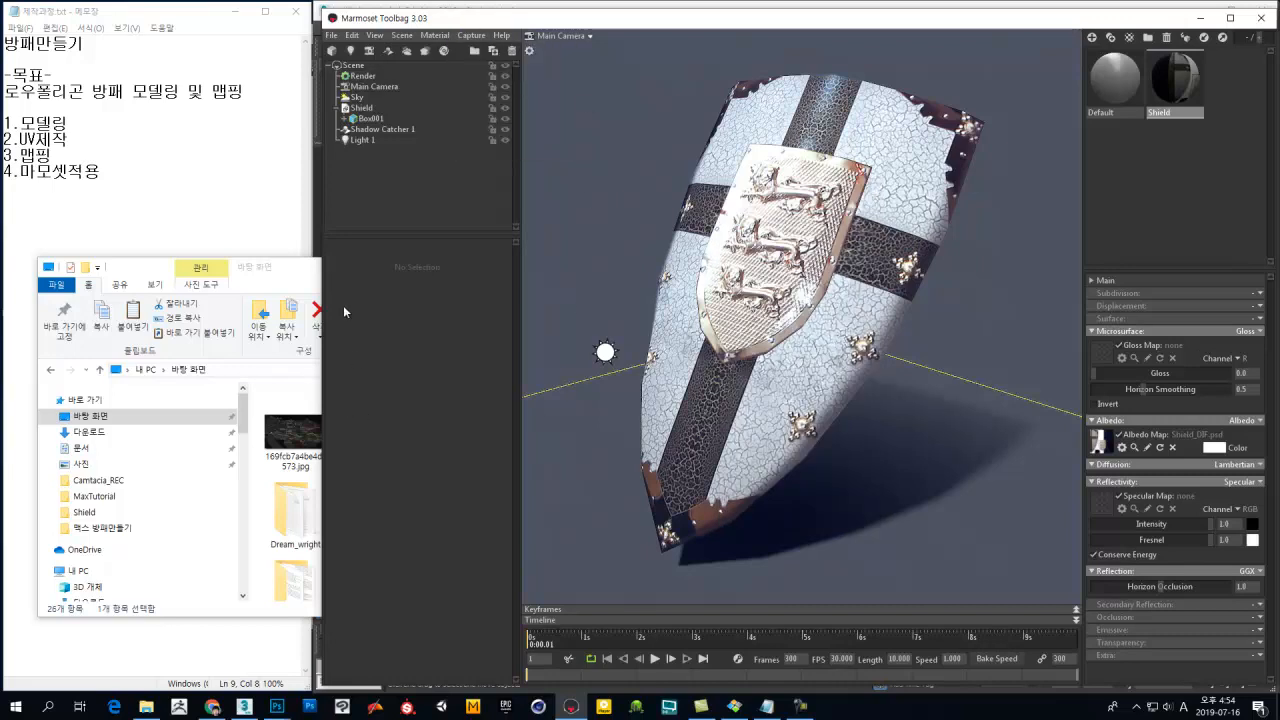
{"action": "left_click", "coordinate": [296, 277]}
{"action": "scroll", "coordinate": [636, 483], "scroll_direction": "down", "scroll_amount": 5}
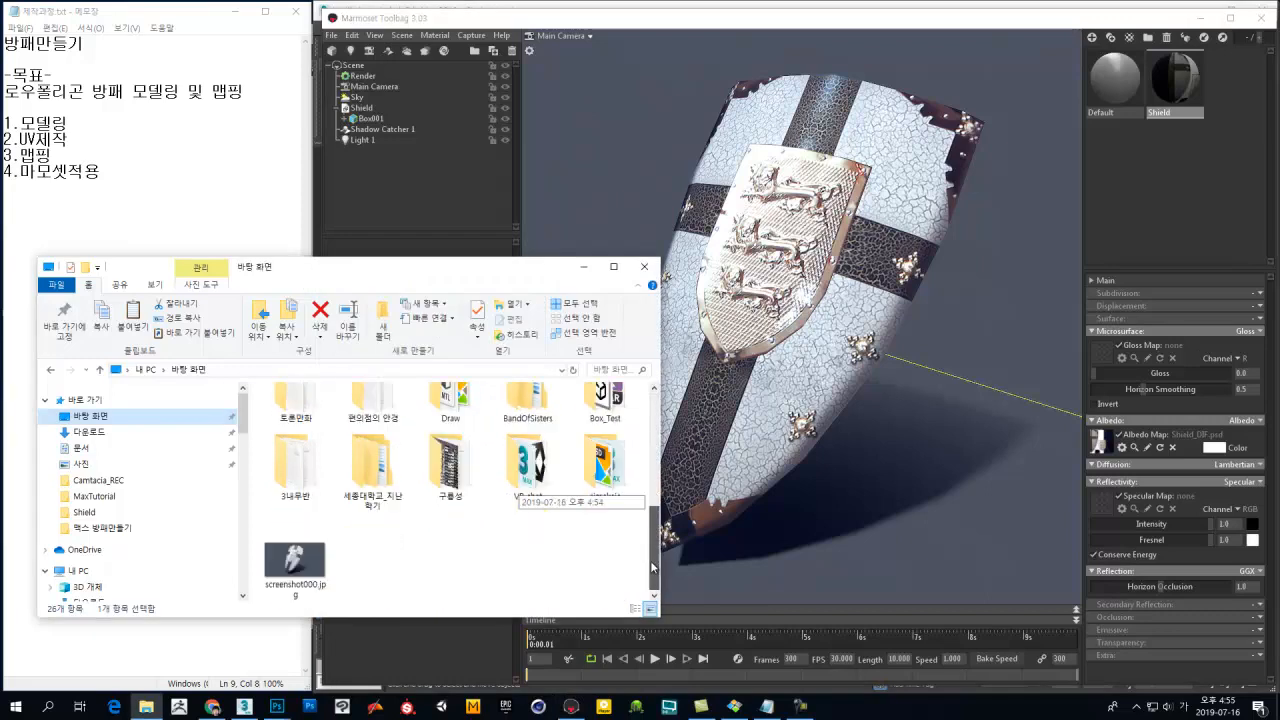
Step: Move screenshot000.jpg from the Desktop into the 맥스 방패만들기 folder inside MaxTutorial
{"action": "left_click", "coordinate": [310, 562]}
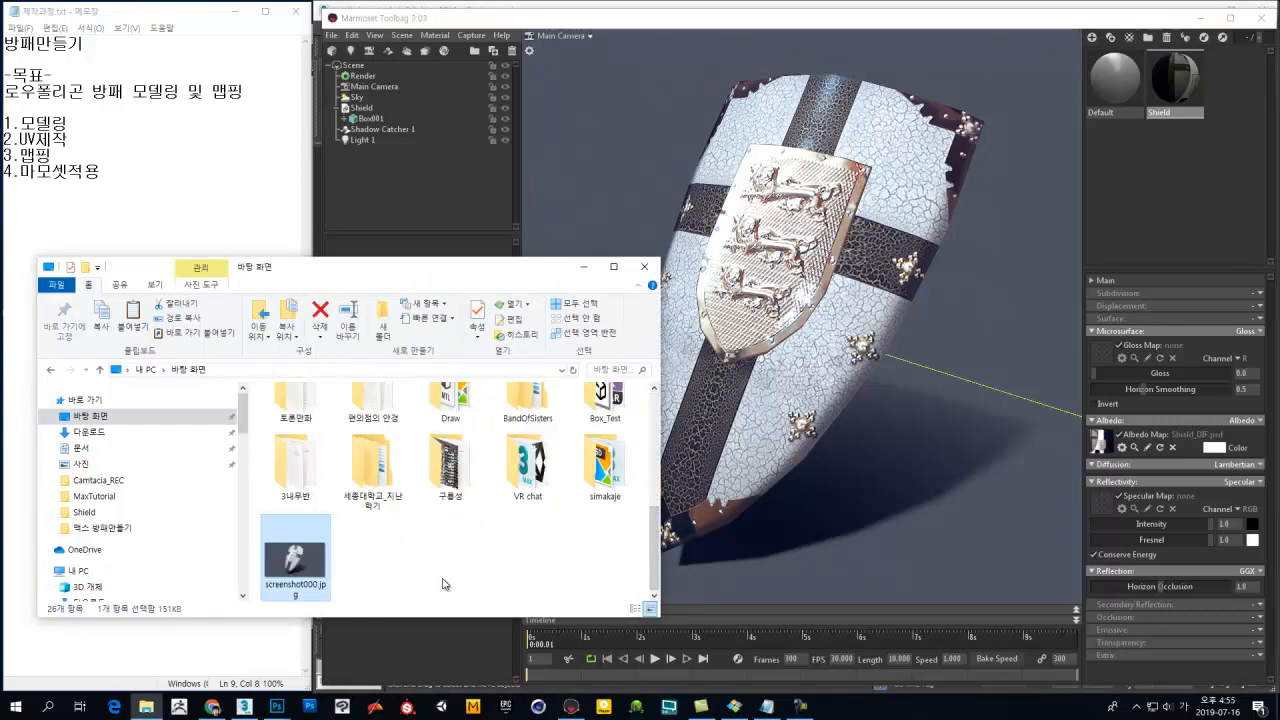
{"action": "left_click_drag", "start_coordinate": [655, 540], "coordinate": [658, 410]}
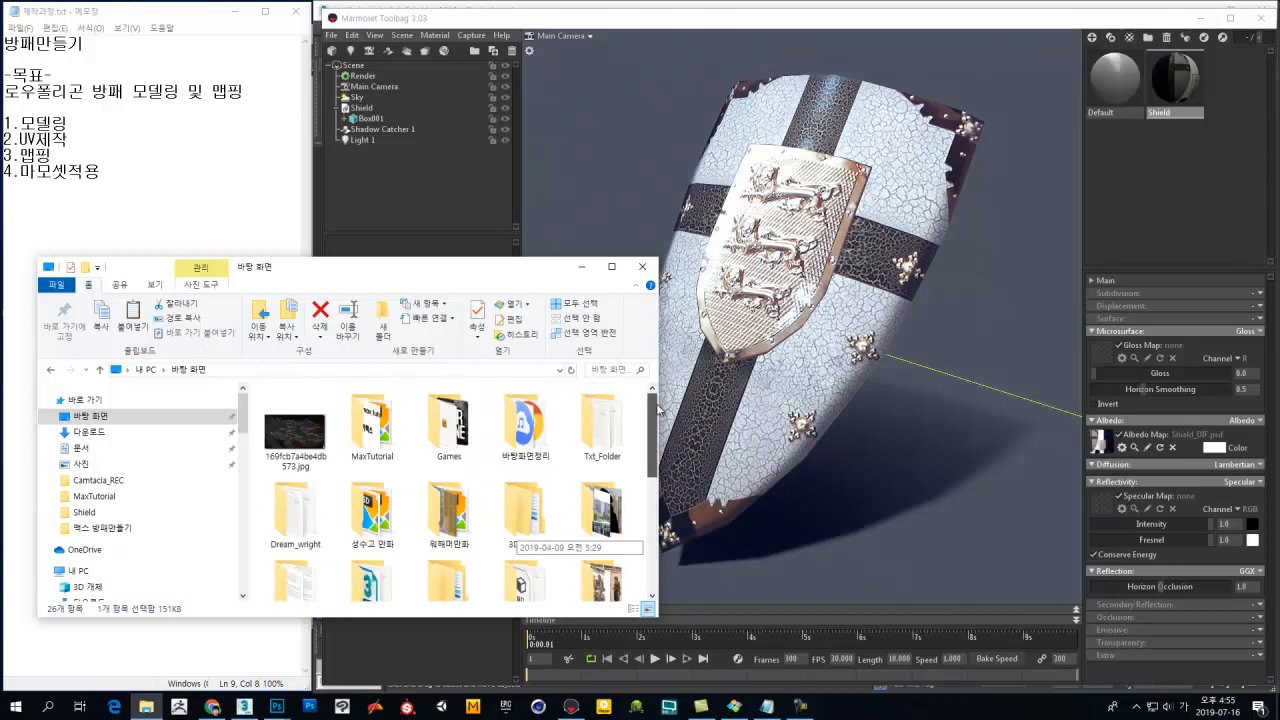
{"action": "double_click", "coordinate": [383, 441]}
{"action": "double_click", "coordinate": [526, 430]}
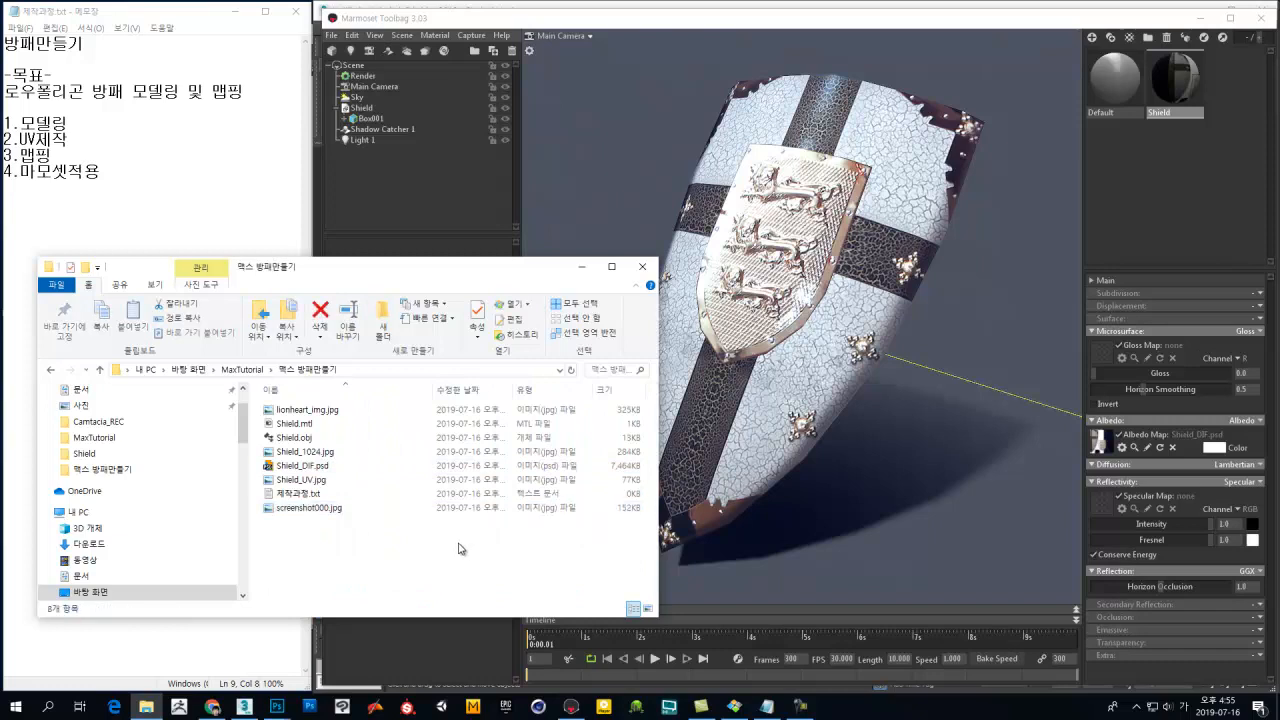
Step: View screenshot000.jpg in the image viewer, close it, and minimize the File Explorer window
{"action": "right_click", "coordinate": [352, 511]}
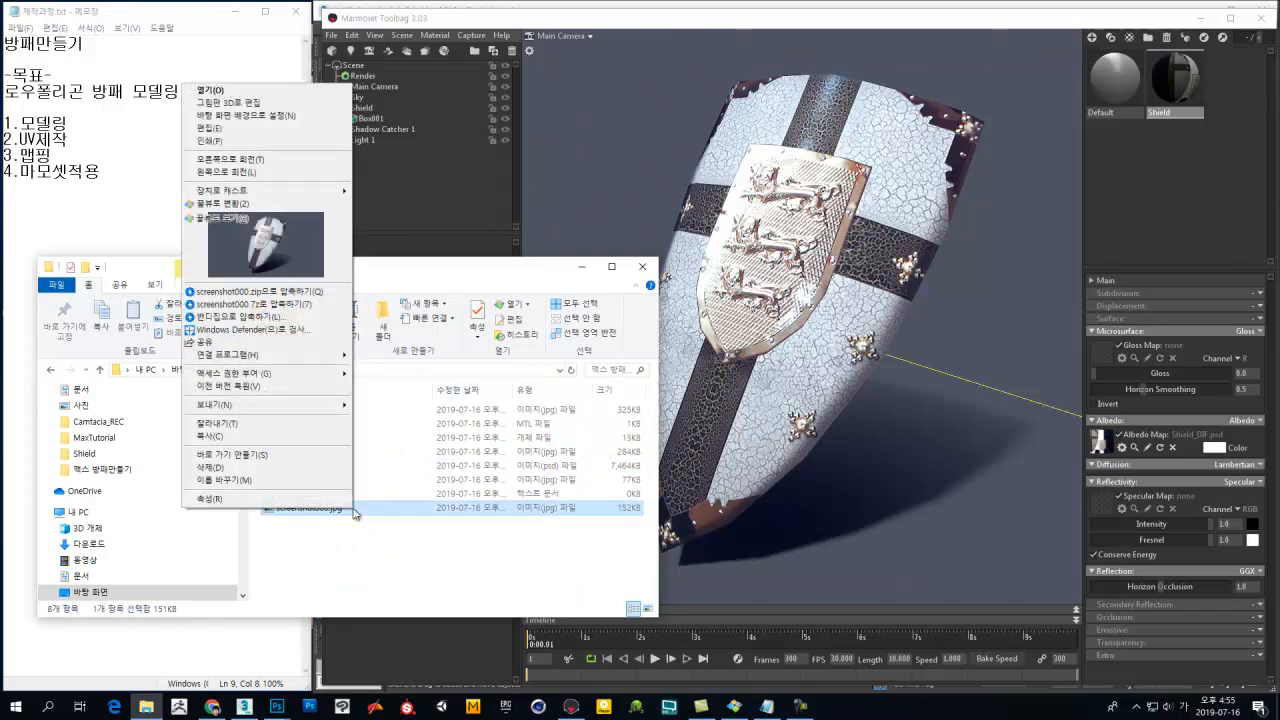
{"action": "left_click", "coordinate": [281, 273]}
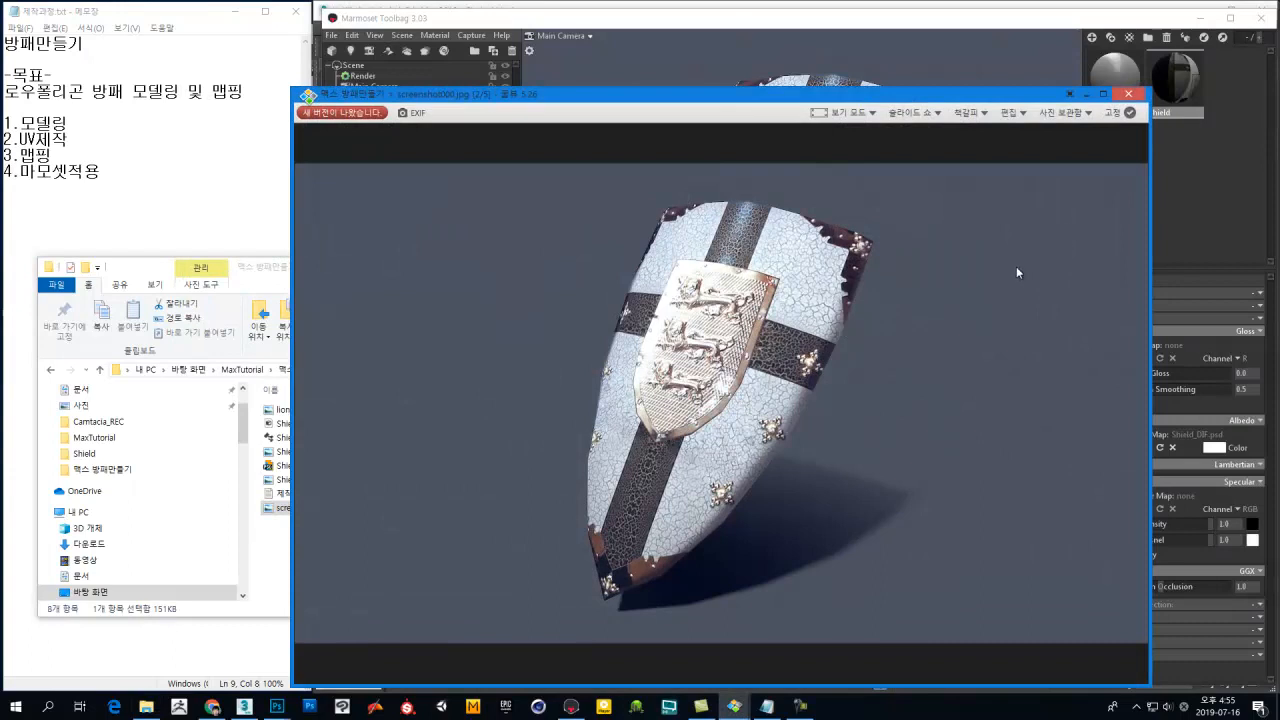
{"action": "left_click", "coordinate": [1127, 95]}
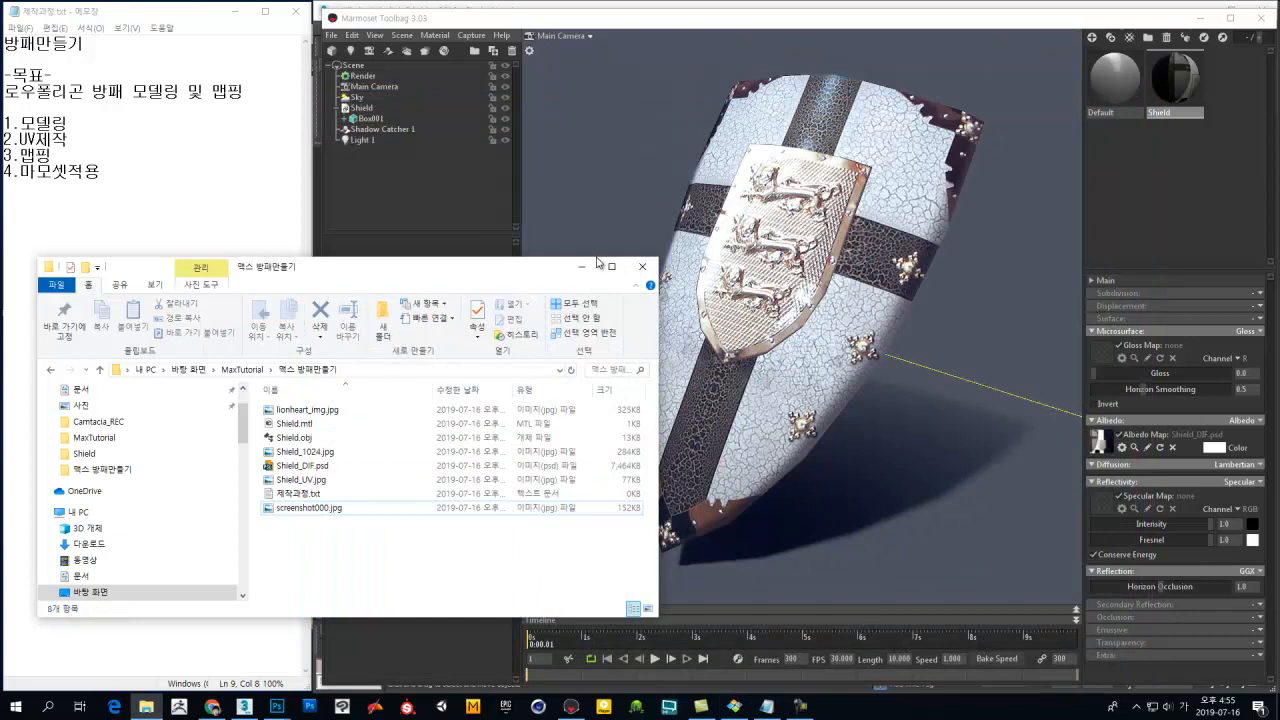
{"action": "left_click", "coordinate": [581, 266]}
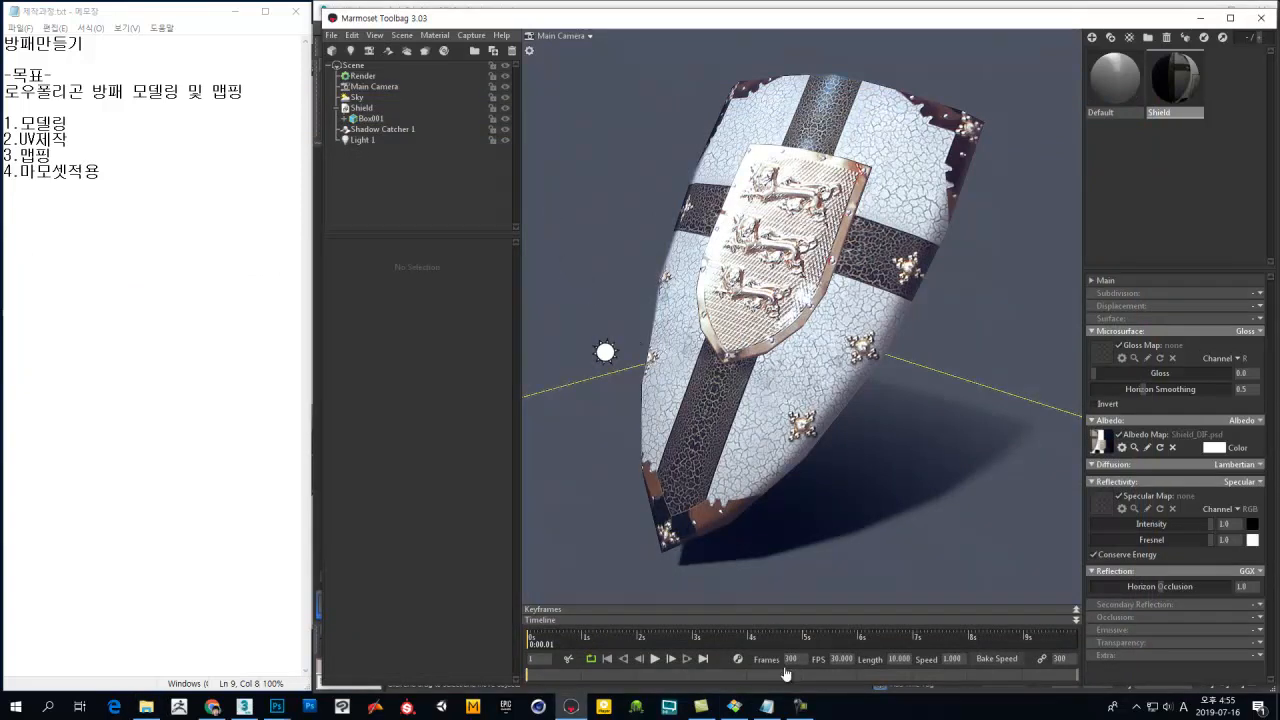
{"action": "left_click", "coordinate": [800, 705]}
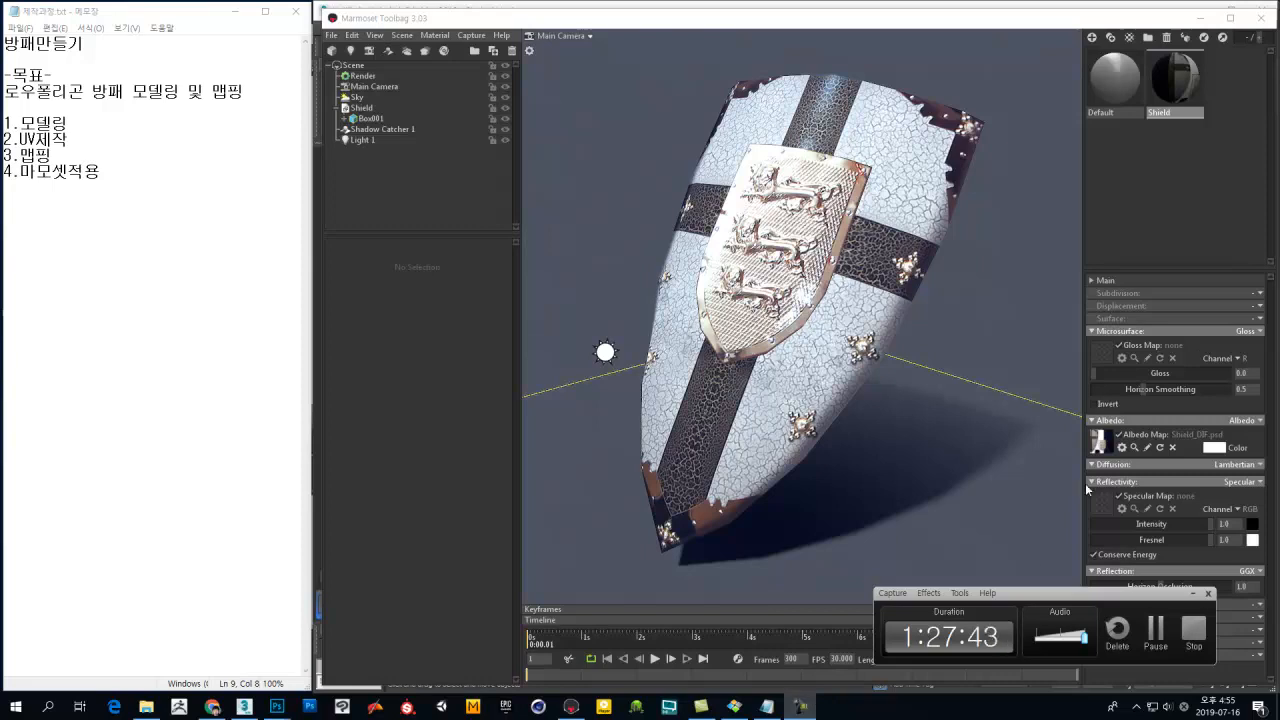
{"action": "left_click_drag", "start_coordinate": [1048, 594], "coordinate": [1062, 591]}
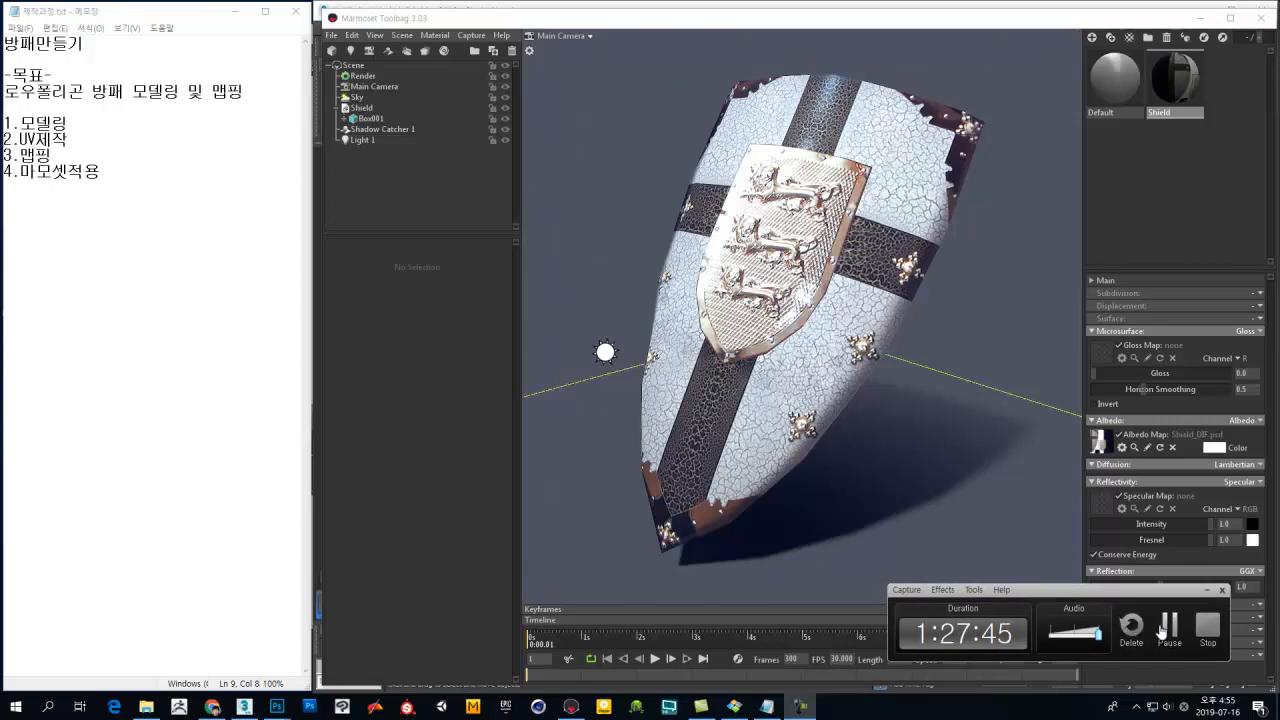